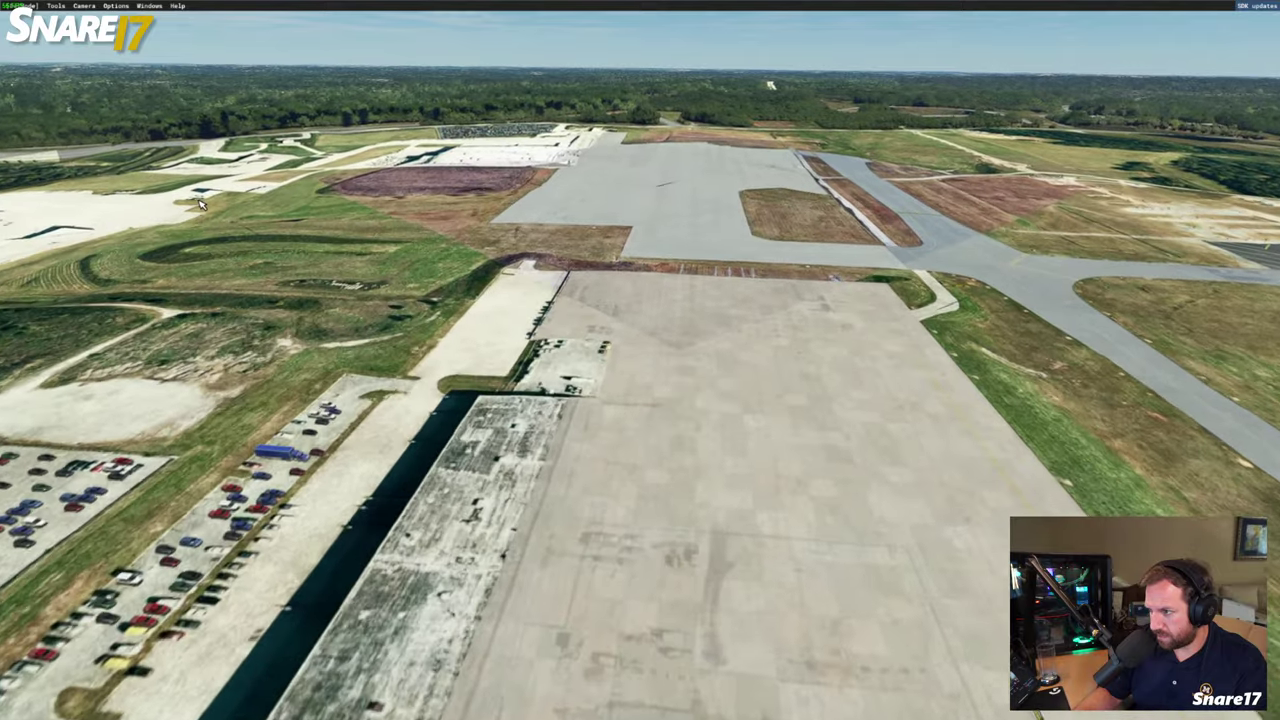
Open the KGSO-Rebuild.xml project from the KGSO-Rebuild folder
{"action": "key", "text": "w"}
{"action": "key", "text": "w"}
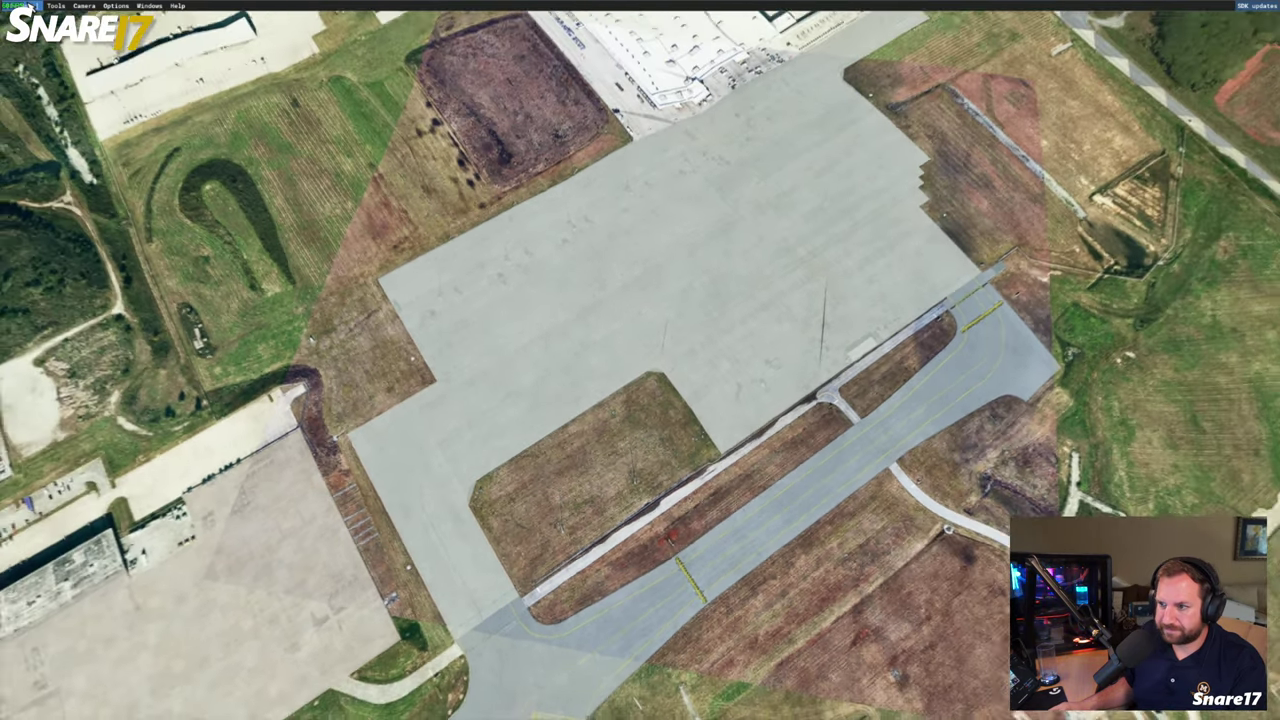
{"action": "left_click", "coordinate": [32, 6]}
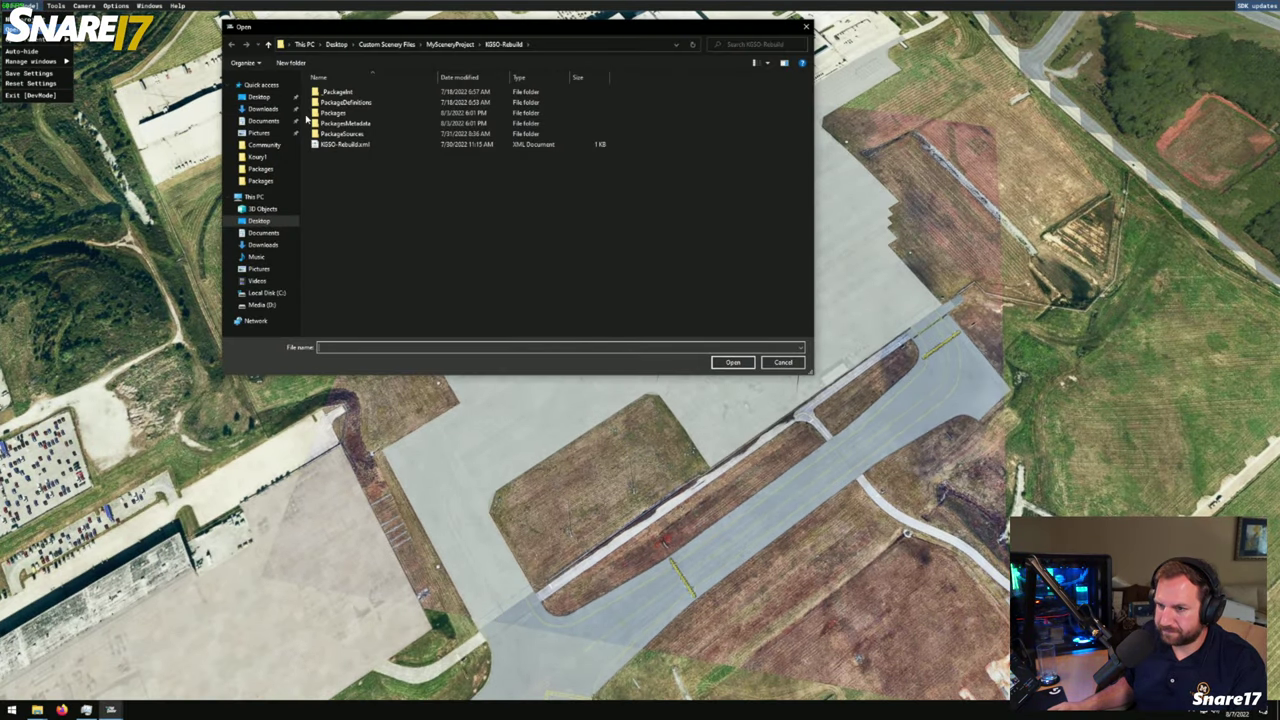
{"action": "left_click", "coordinate": [345, 145]}
{"action": "left_click", "coordinate": [732, 363]}
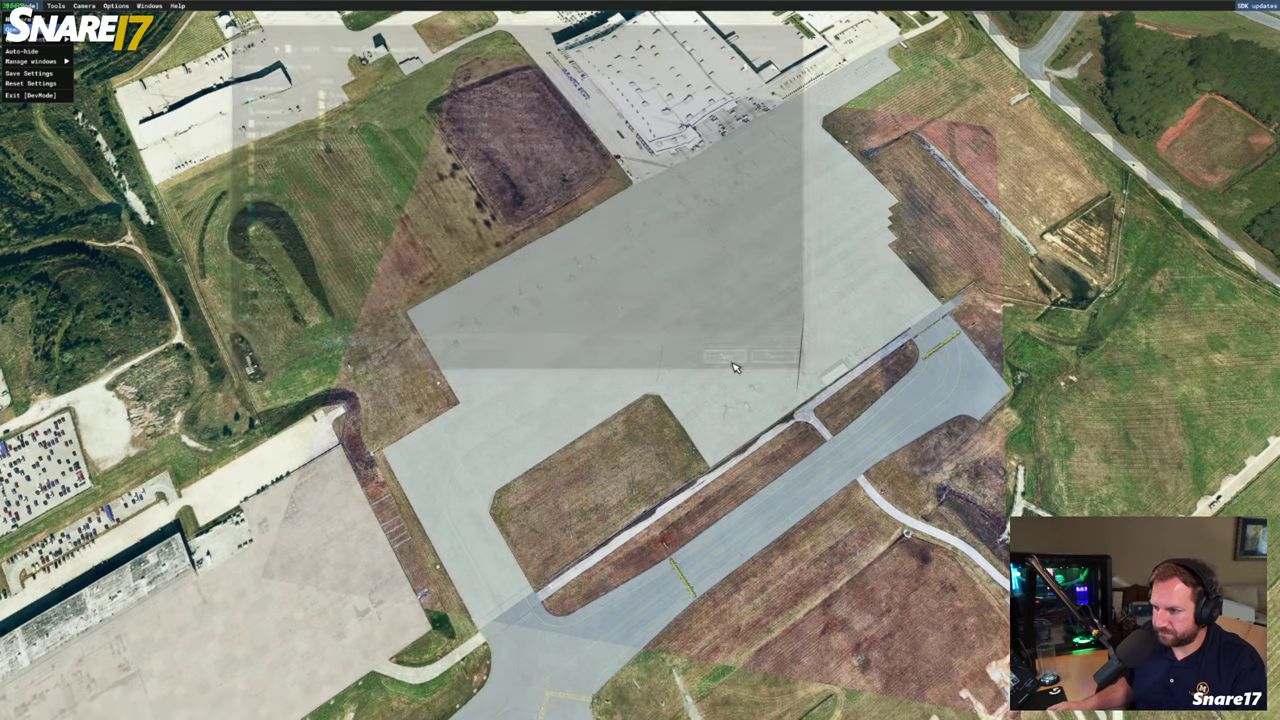
Expand the KGSO Greensboro airport package and load its scenery asset group into the editor
{"action": "key", "text": "s"}
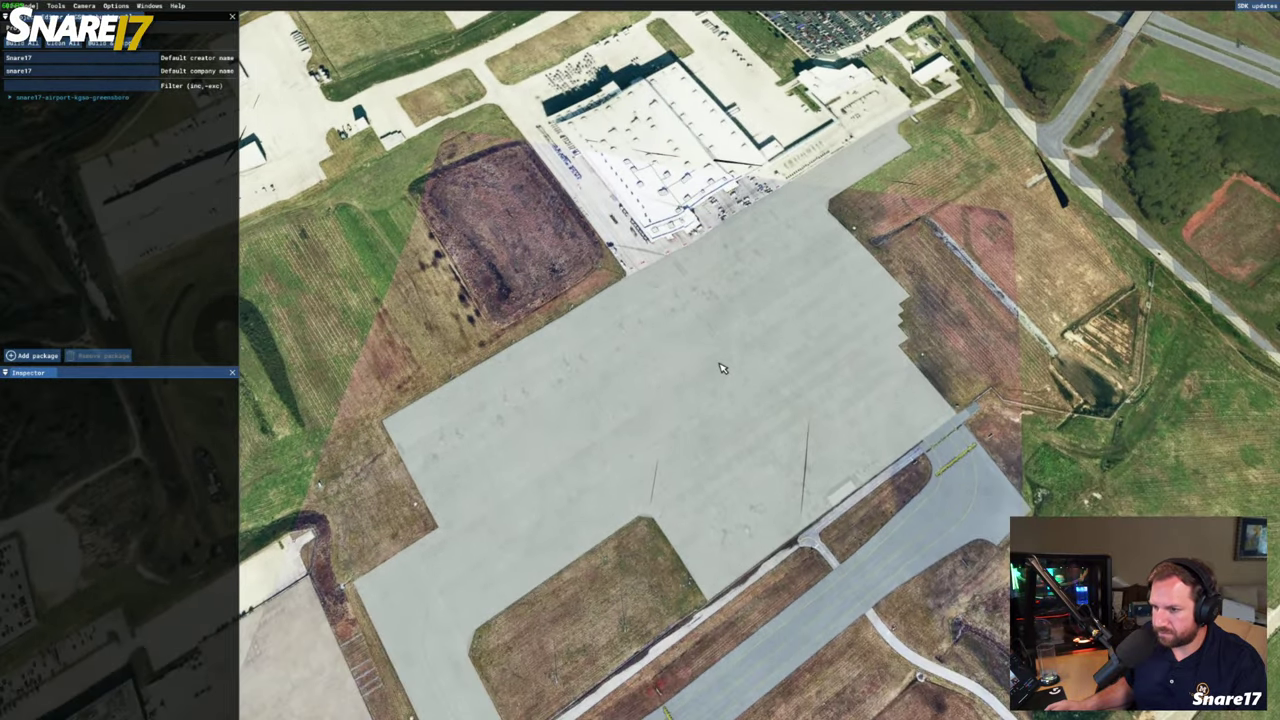
{"action": "key", "text": "w"}
{"action": "key", "text": "w"}
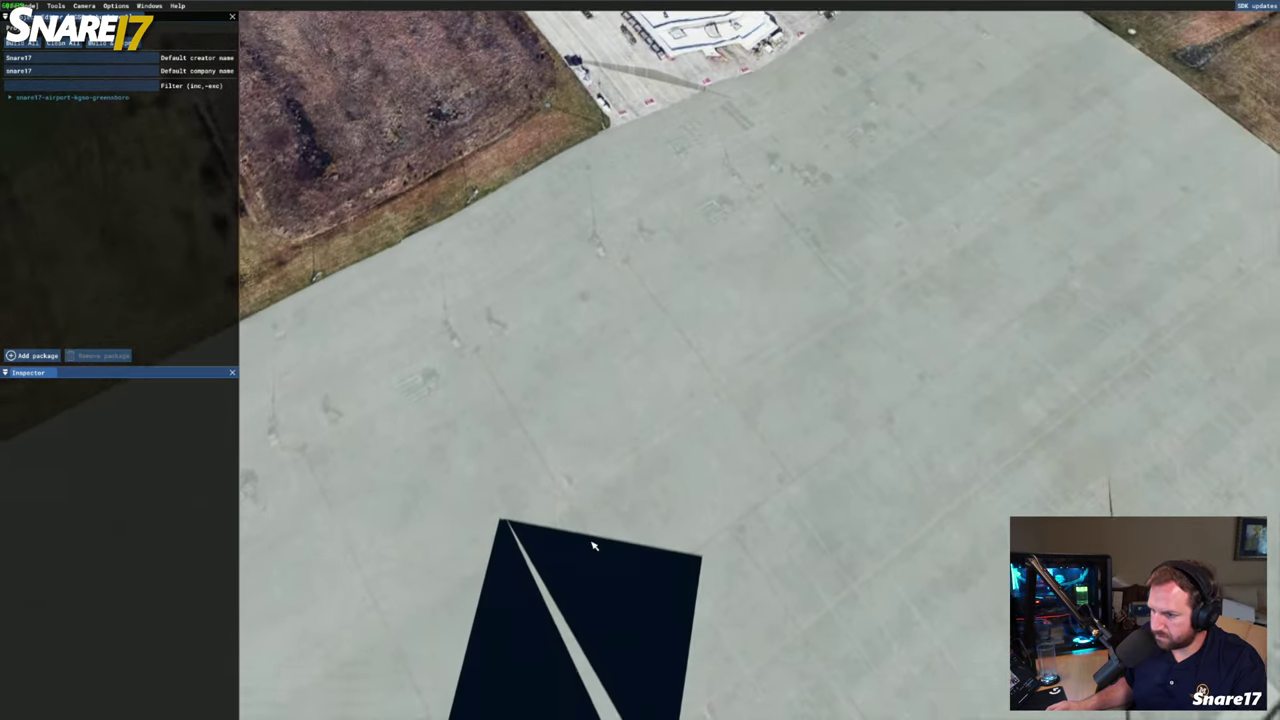
{"action": "key", "text": "s"}
{"action": "key", "text": "a"}
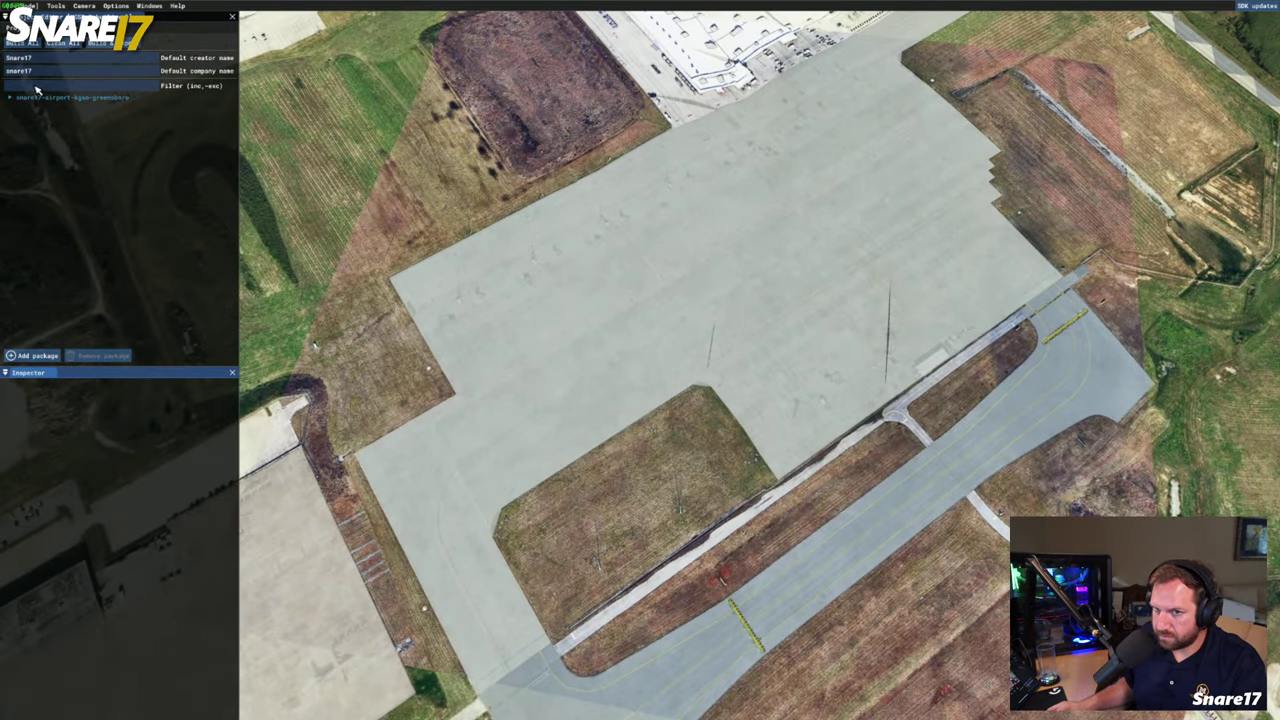
{"action": "left_click", "coordinate": [12, 100]}
{"action": "left_click", "coordinate": [30, 107]}
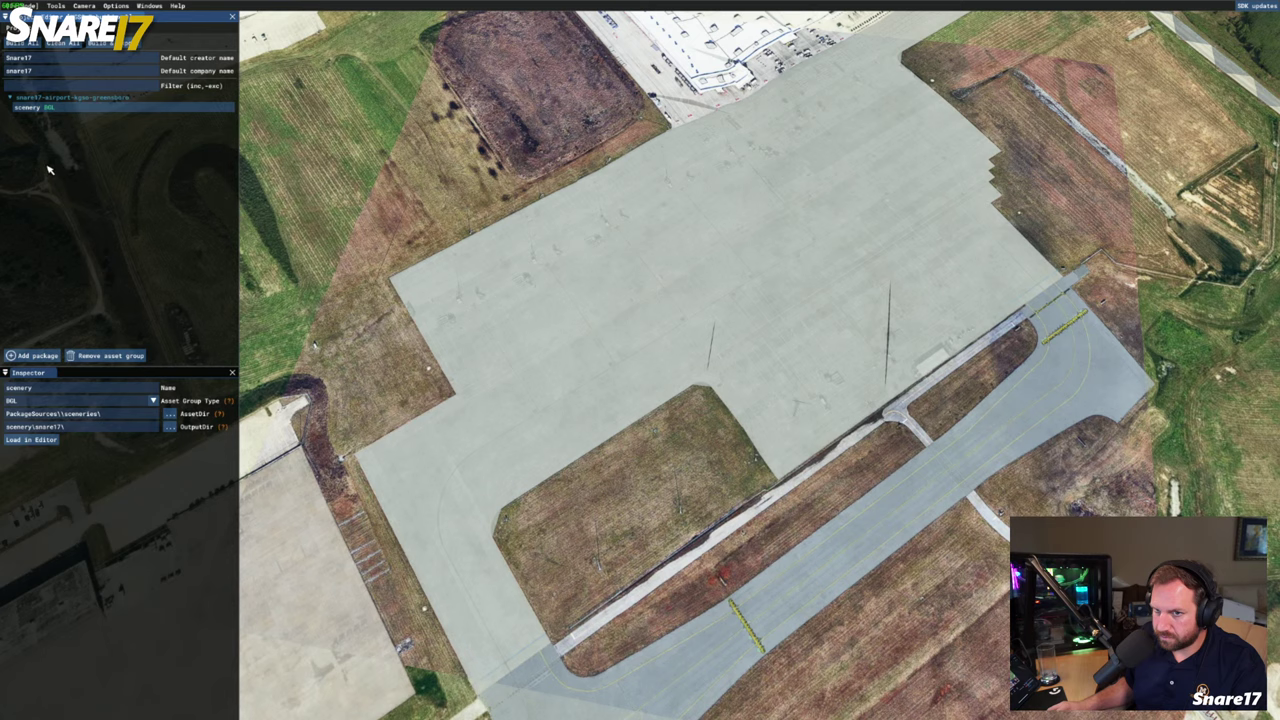
{"action": "left_click", "coordinate": [33, 440]}
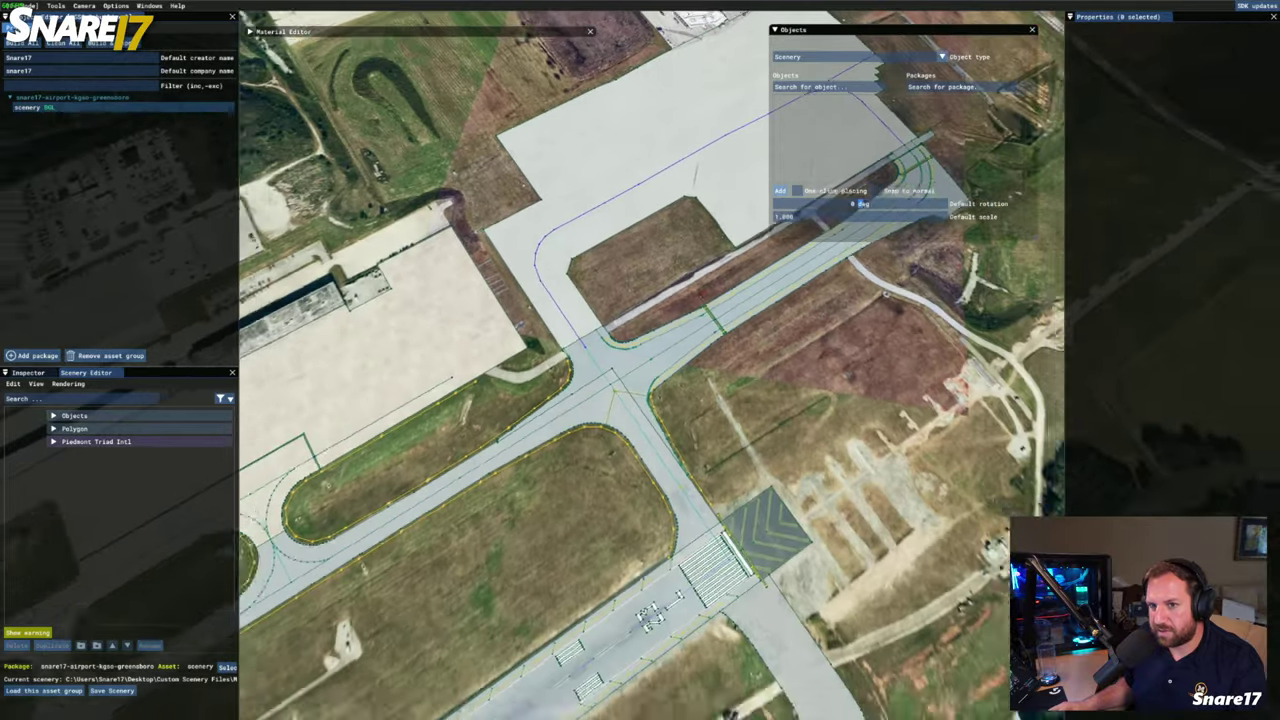
Close the project and reopen KGSO-Rebuild.xml from the recent projects
{"action": "left_click", "coordinate": [20, 5]}
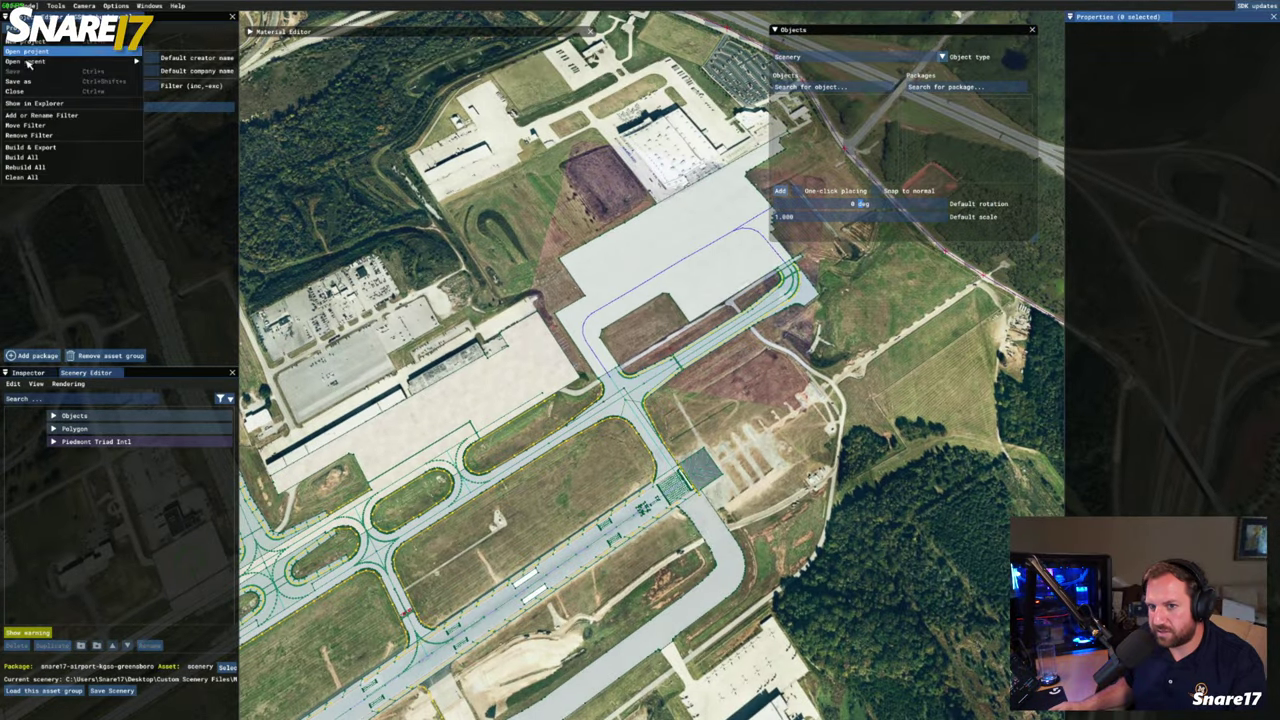
{"action": "left_click", "coordinate": [29, 91]}
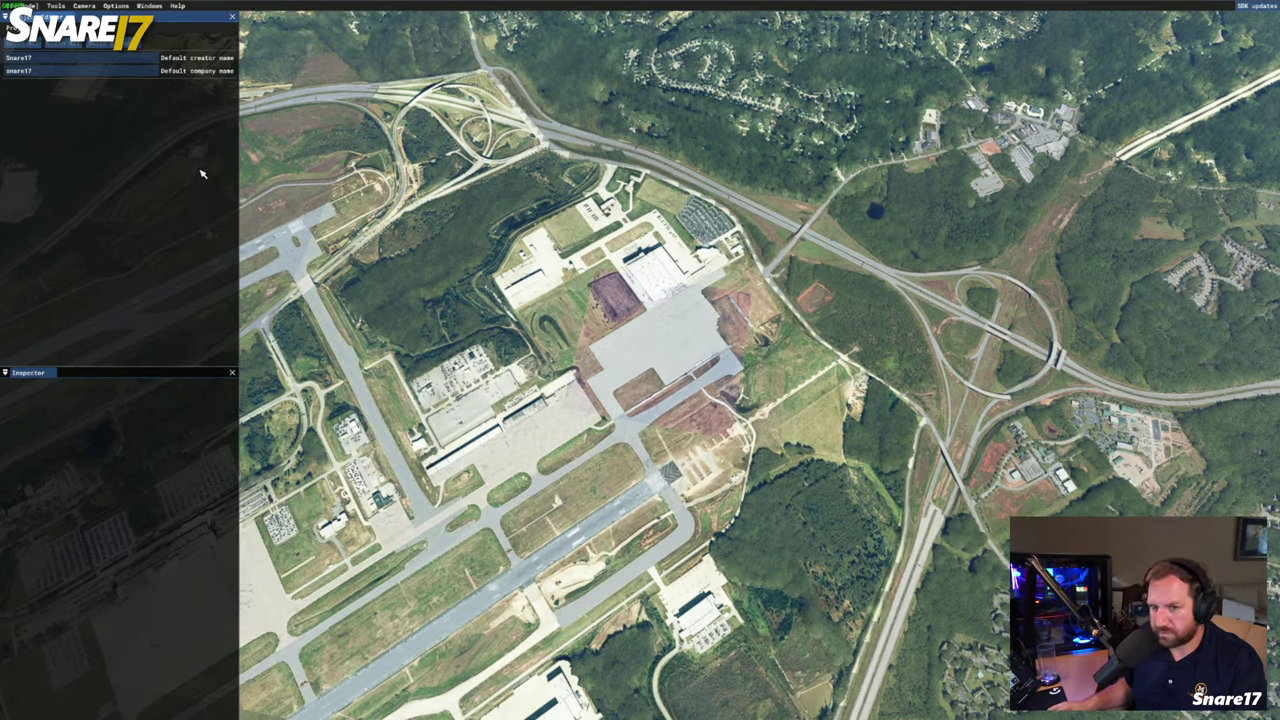
{"action": "left_click", "coordinate": [20, 5]}
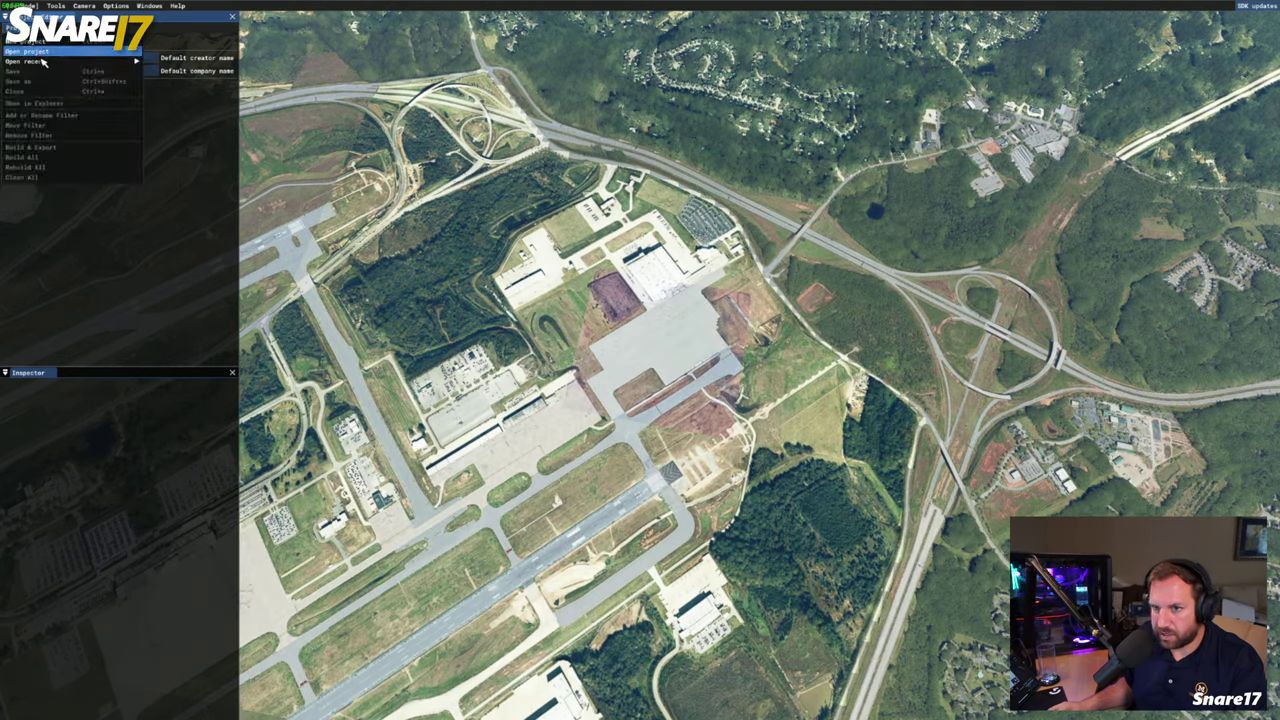
{"action": "mouse_move", "coordinate": [45, 61]}
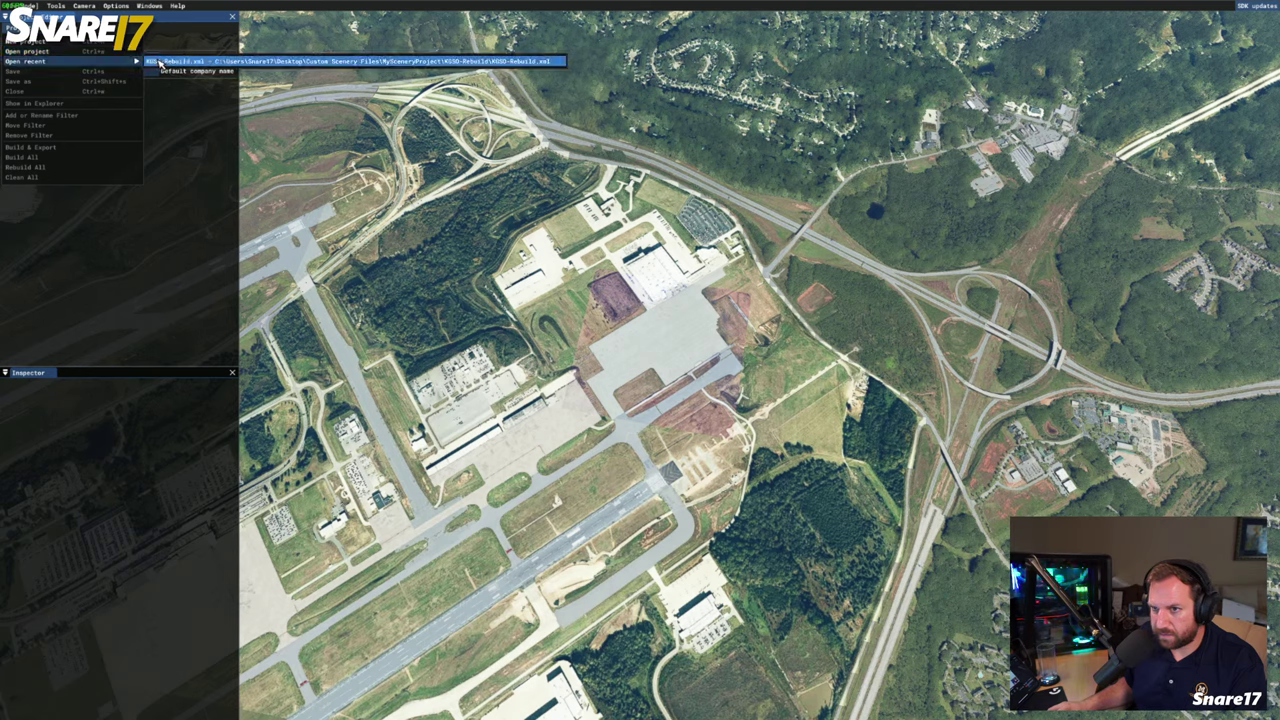
{"action": "left_click", "coordinate": [159, 62]}
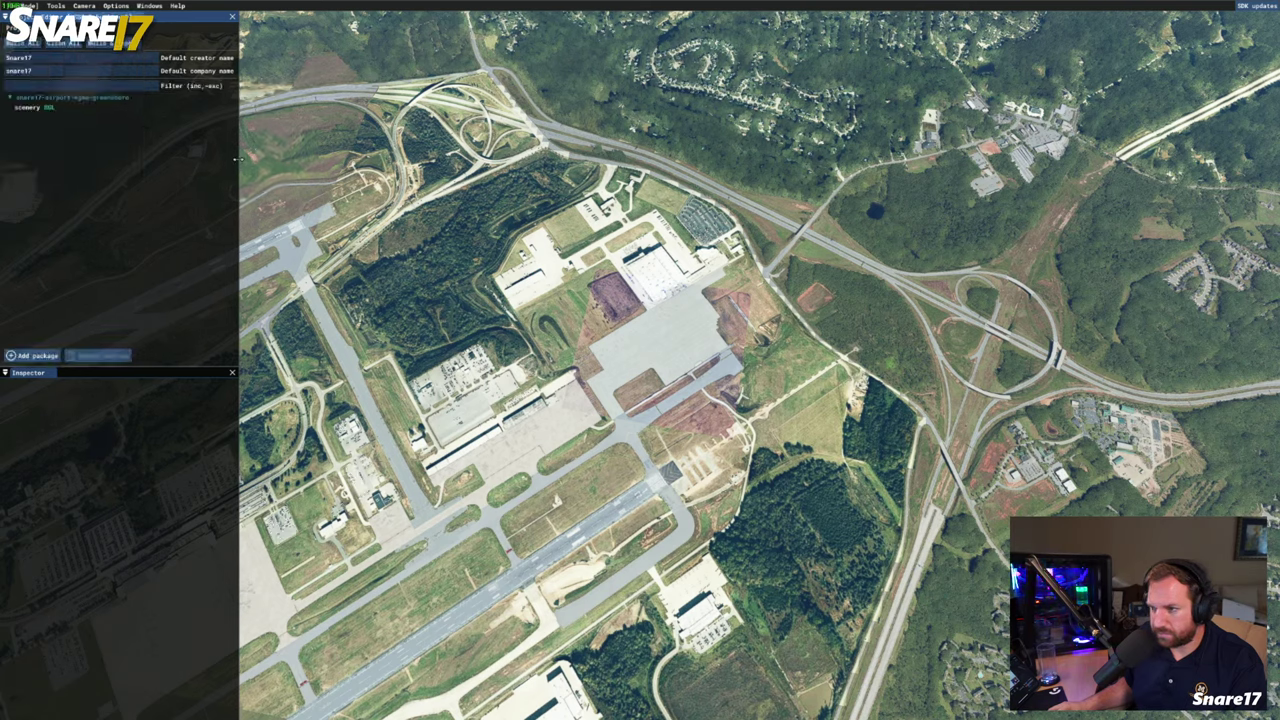
Load the scenery BGL asset group of the reopened project and show its contents in the Scenery Editor
{"action": "left_click", "coordinate": [32, 108]}
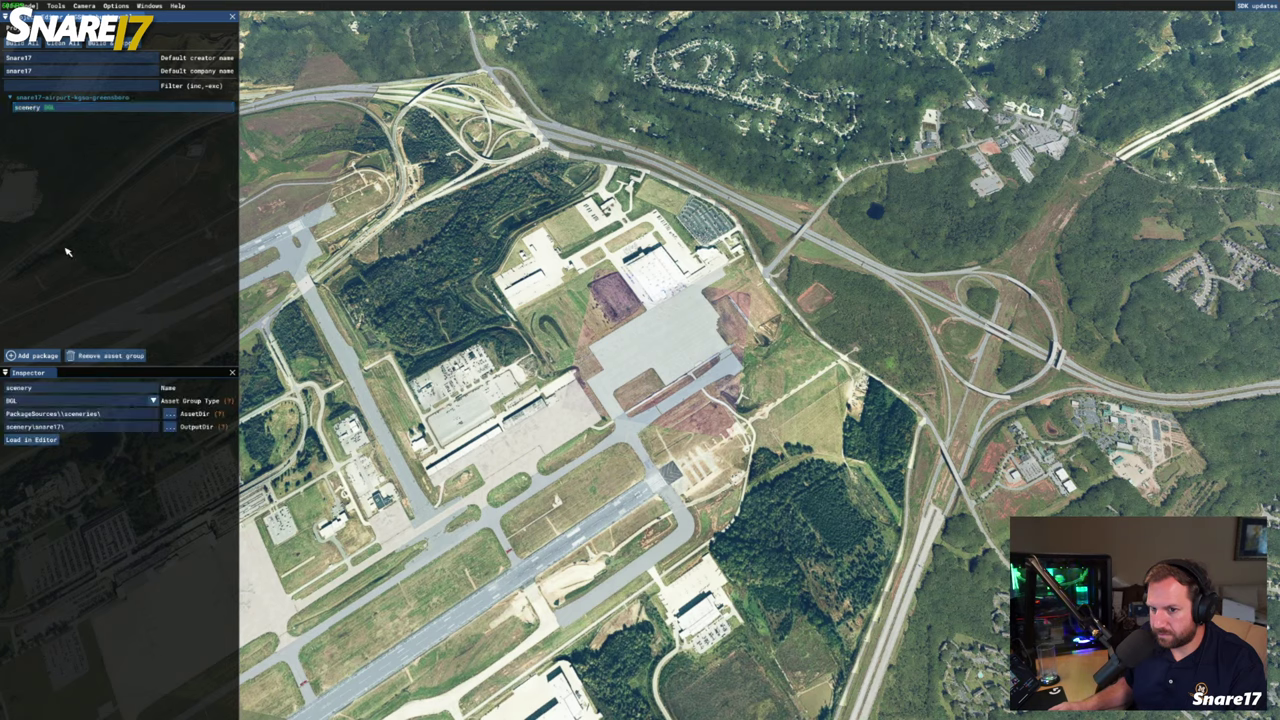
{"action": "left_click", "coordinate": [40, 443]}
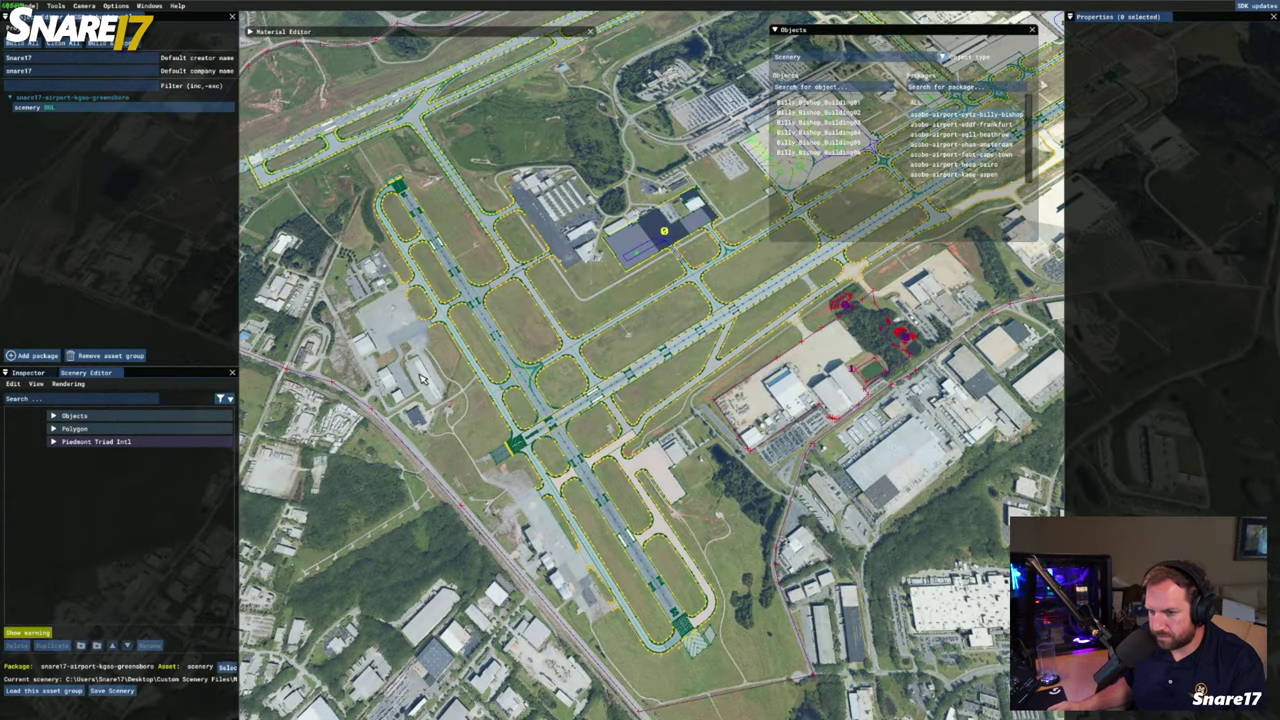
{"action": "left_click", "coordinate": [37, 374]}
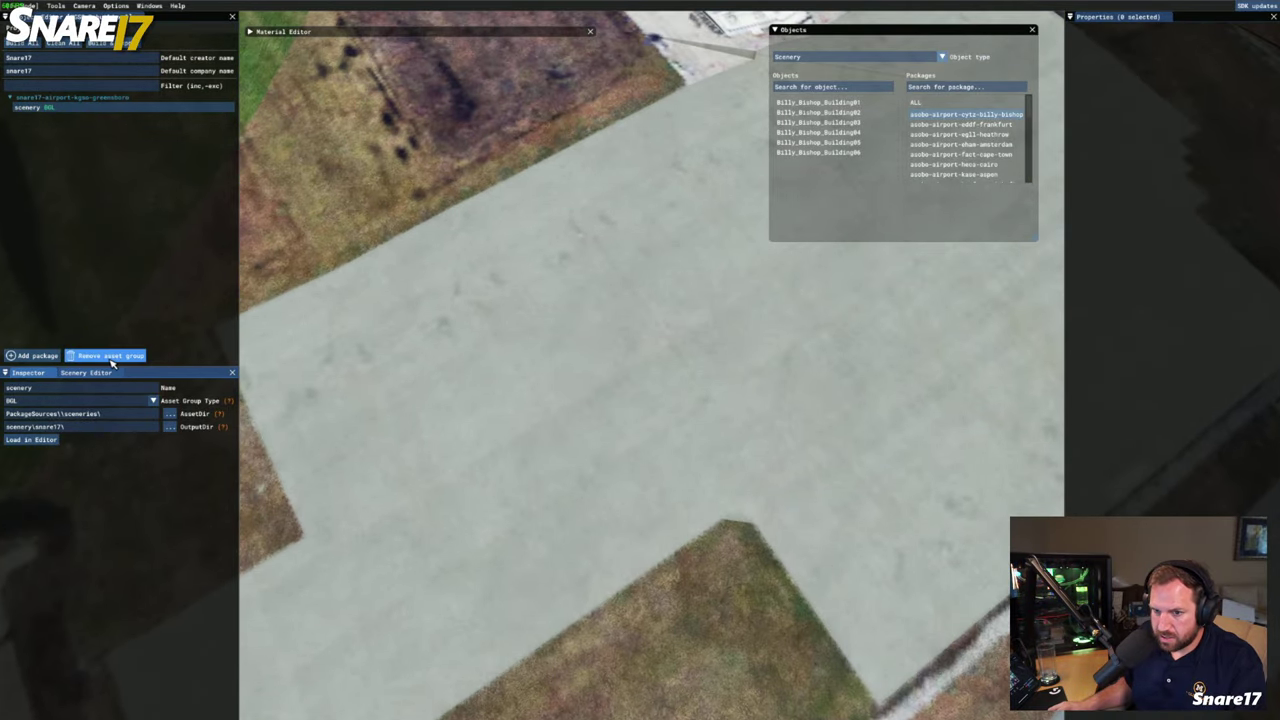
{"action": "left_click", "coordinate": [92, 371]}
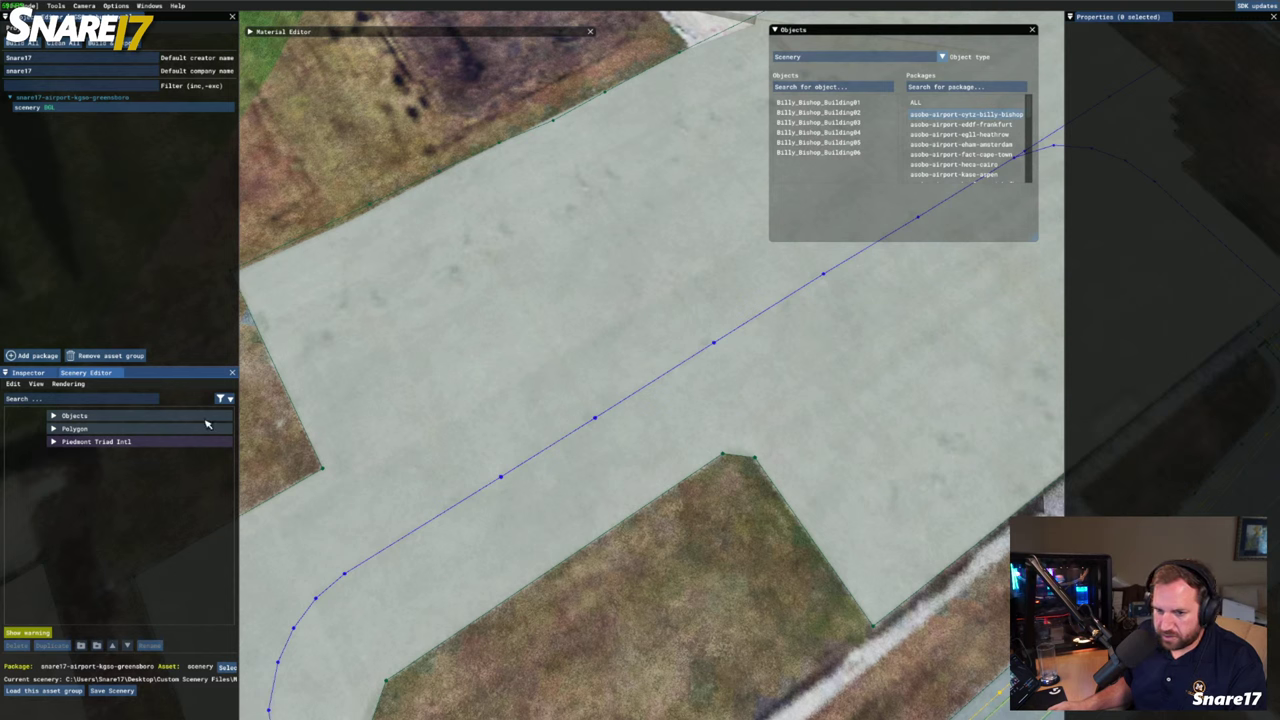
Lock the Polygon group with all its items and the Objects group against selection and editing
{"action": "left_click", "coordinate": [60, 442]}
{"action": "left_click", "coordinate": [60, 429]}
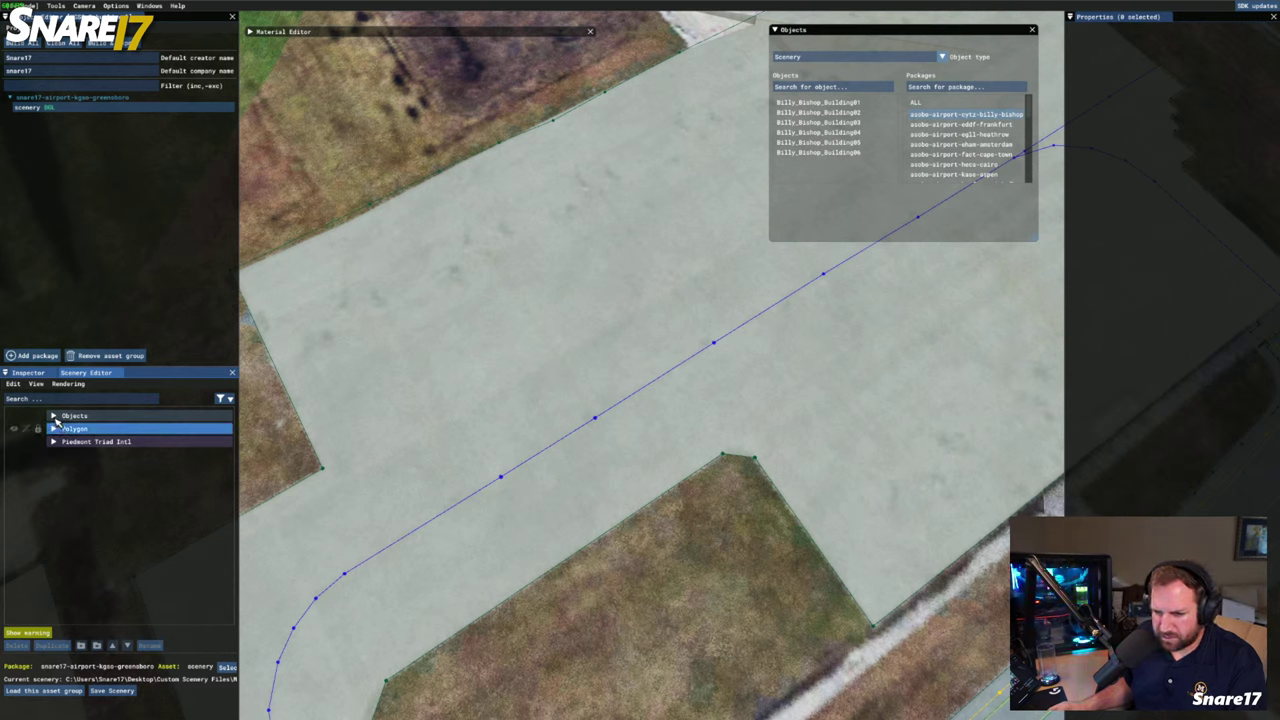
{"action": "left_click", "coordinate": [53, 428]}
{"action": "left_click", "coordinate": [56, 443]}
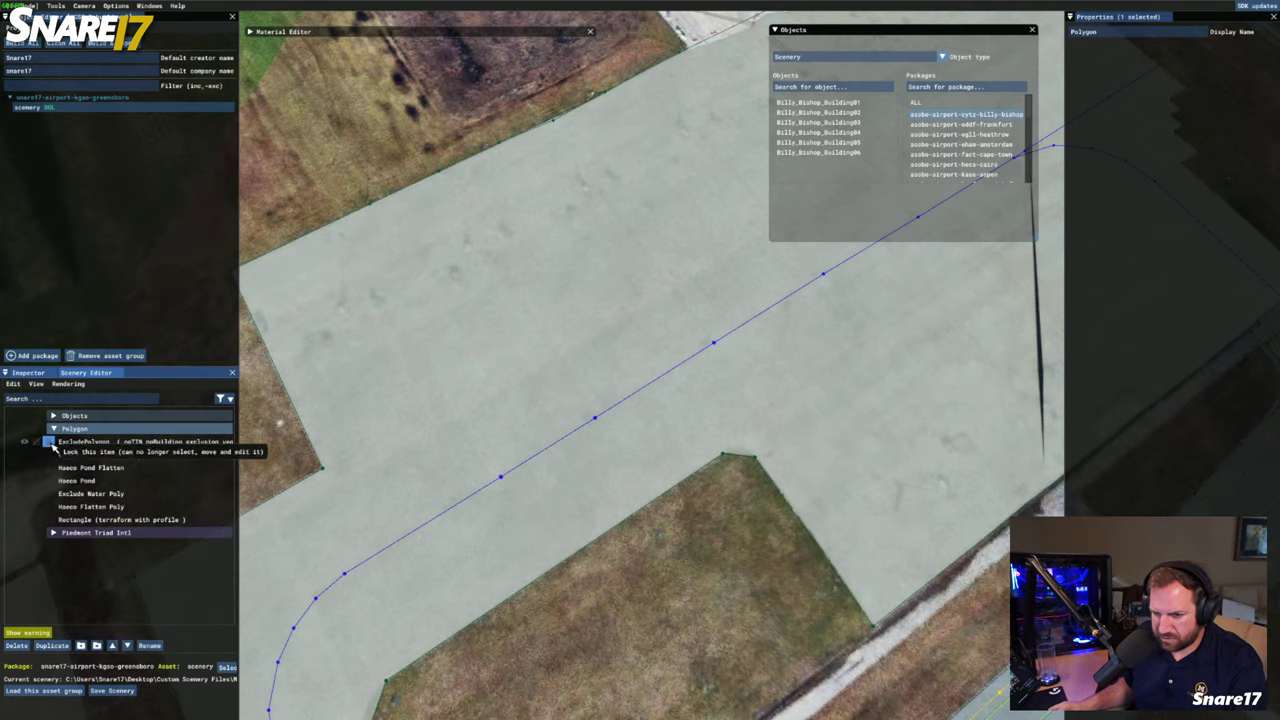
{"action": "left_click", "coordinate": [49, 442]}
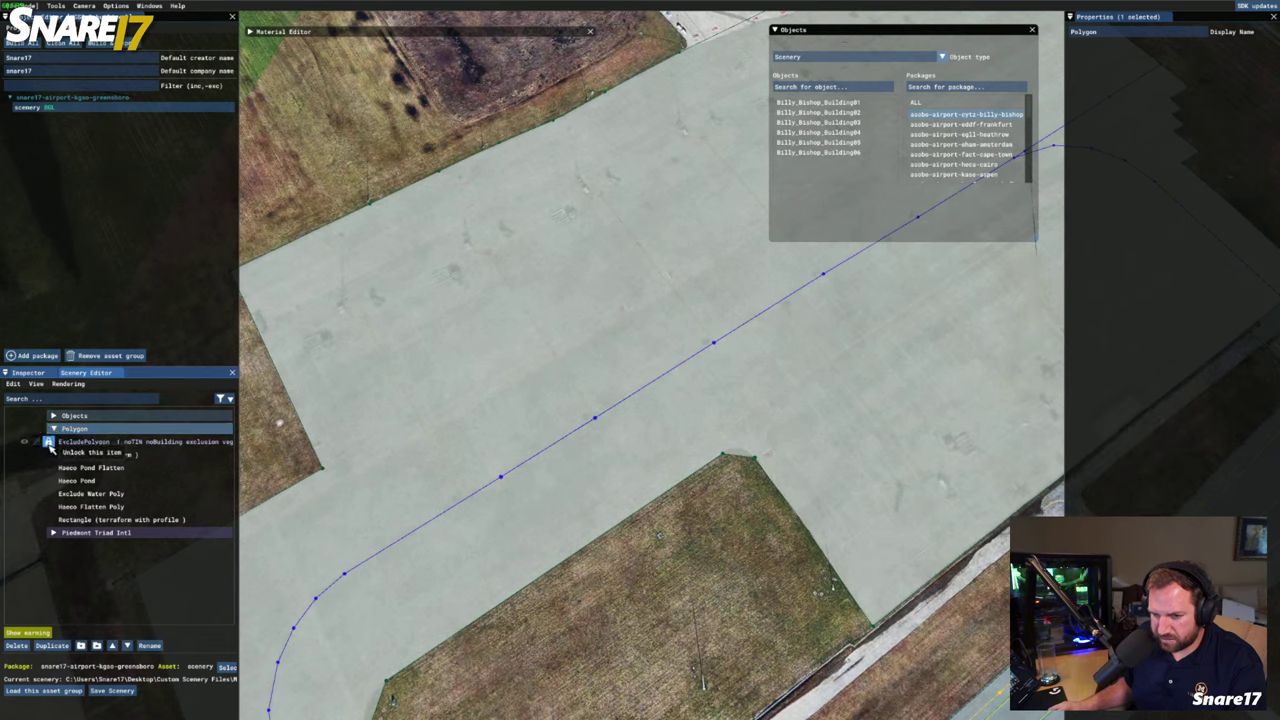
{"action": "left_click", "coordinate": [39, 429]}
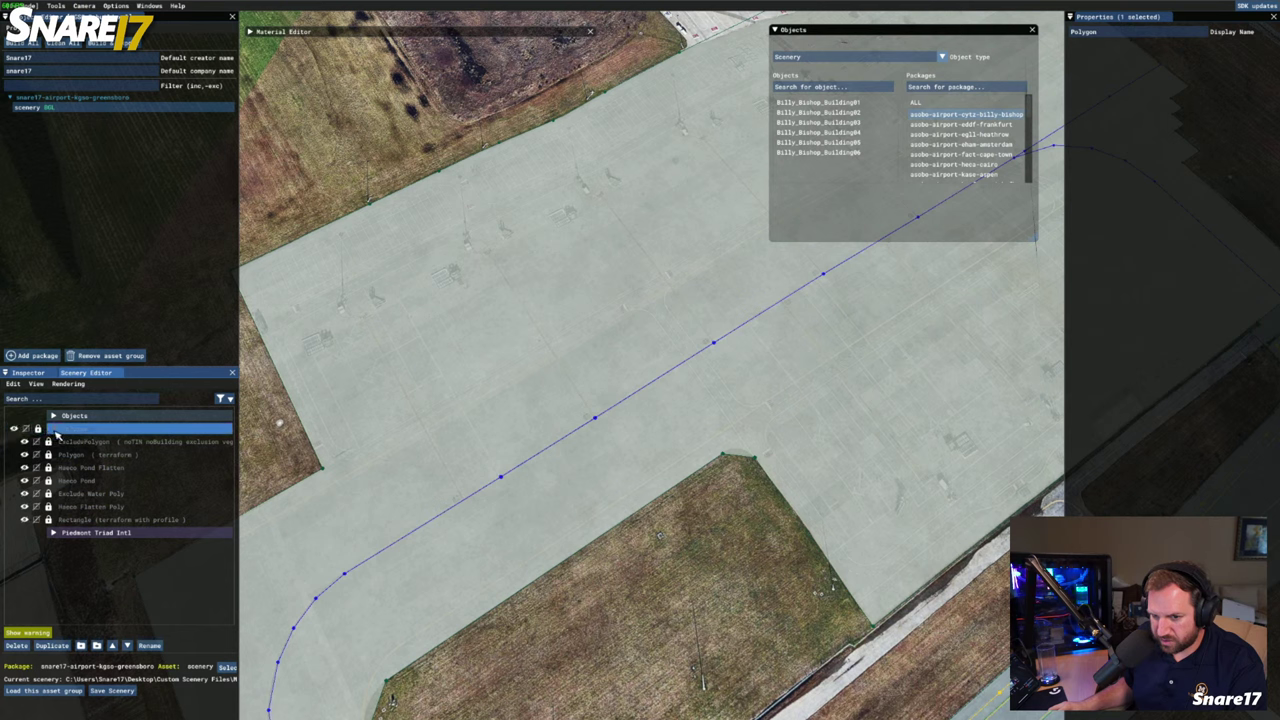
{"action": "left_click", "coordinate": [54, 430]}
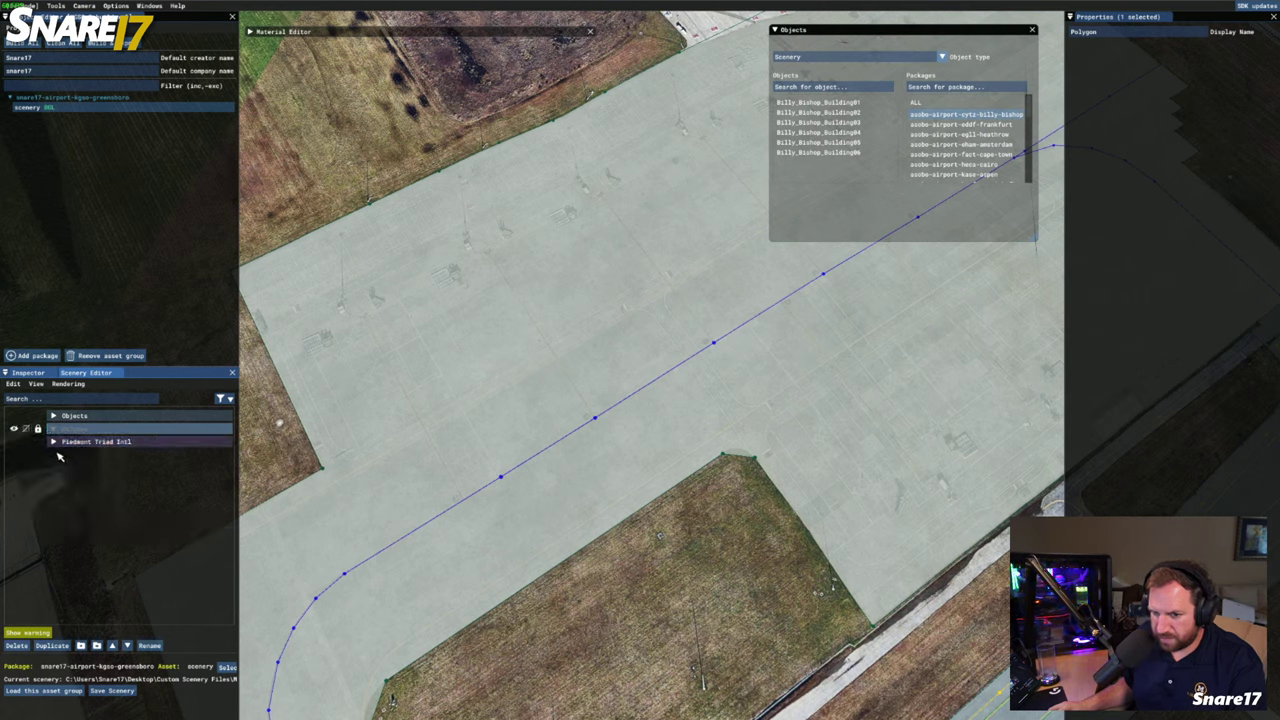
{"action": "left_click", "coordinate": [58, 443]}
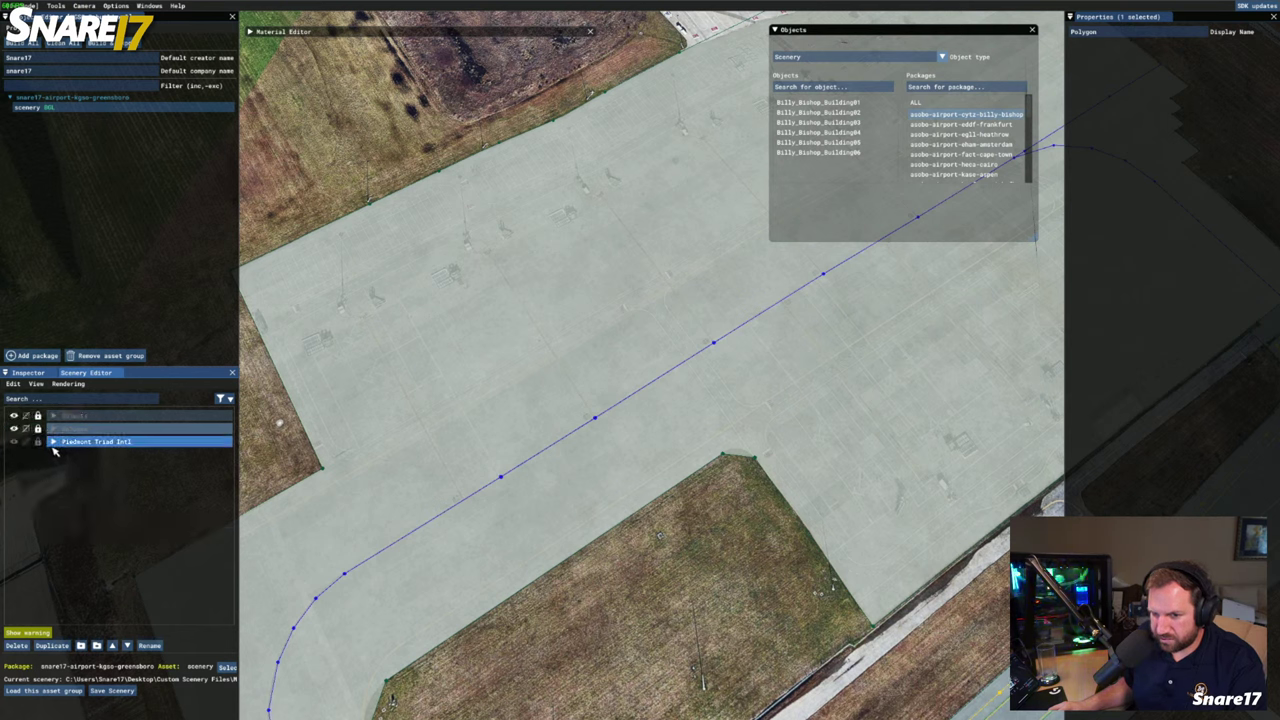
Move the two loose taxiway signs under Piedmont Triad Intl into the Signs subgroup of the Taxiways group
{"action": "left_click", "coordinate": [53, 443]}
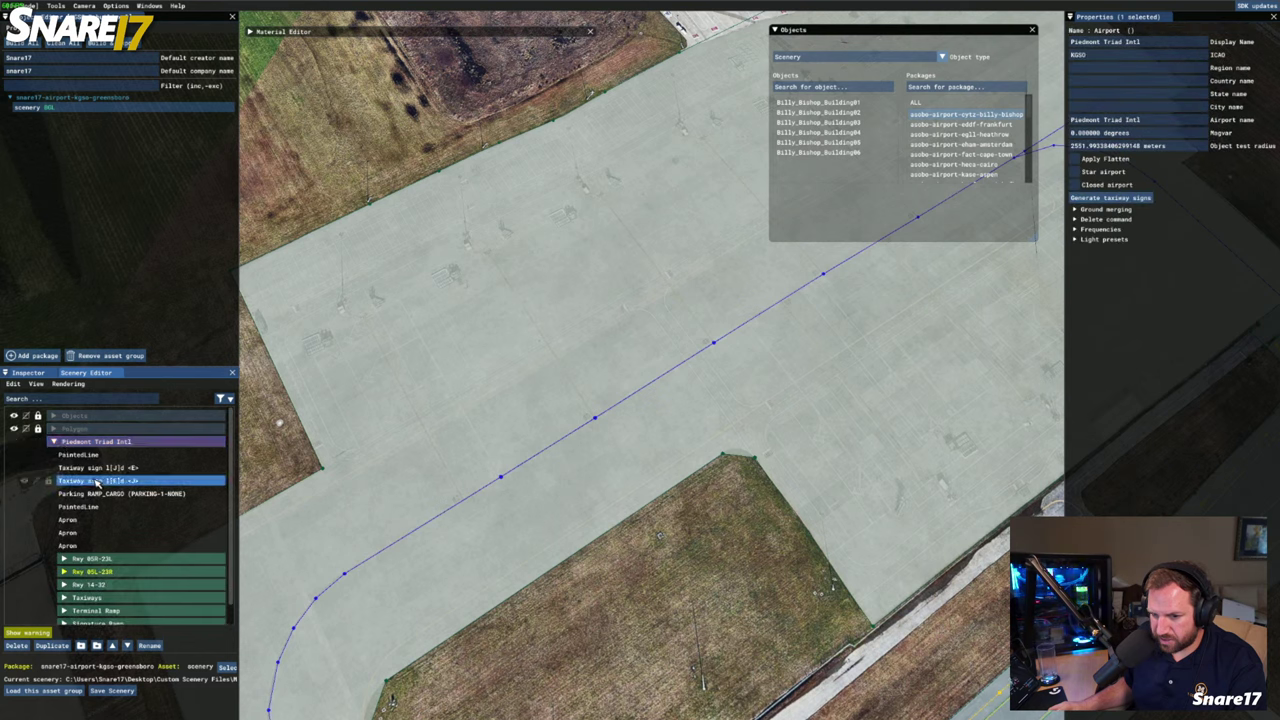
{"action": "left_click", "coordinate": [143, 468]}
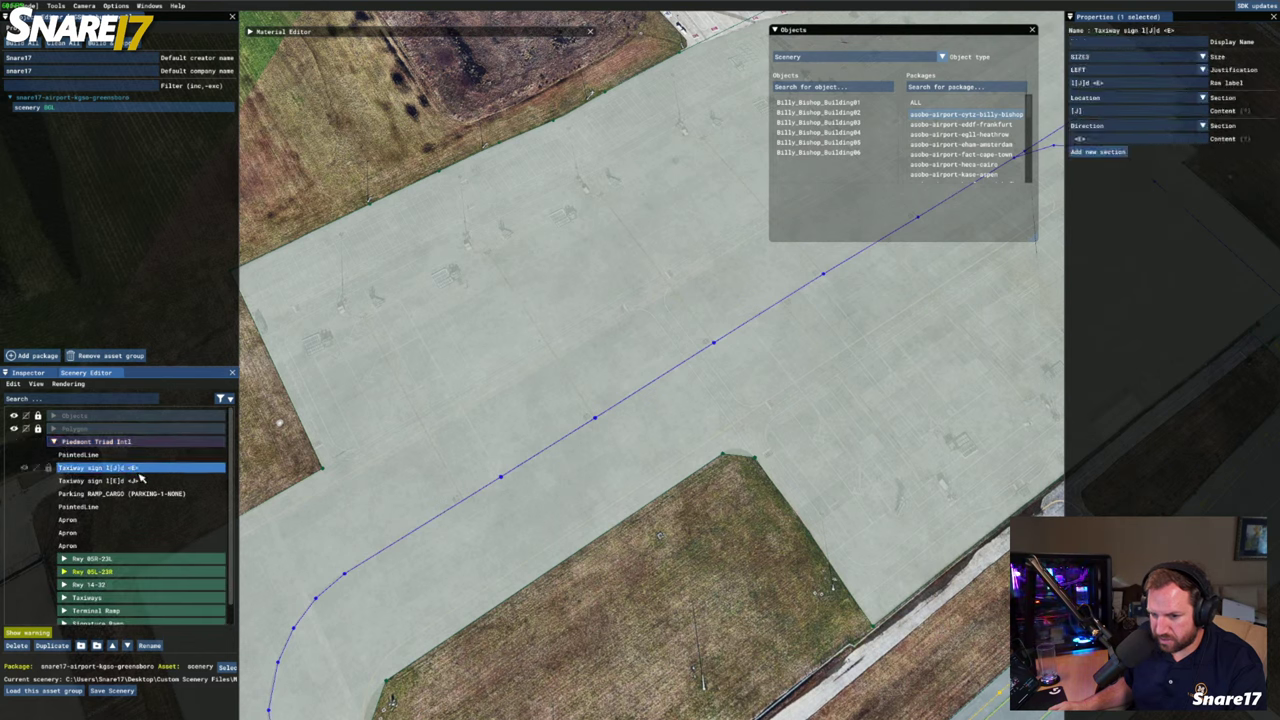
{"action": "left_click", "coordinate": [143, 481], "text": "ctrl"}
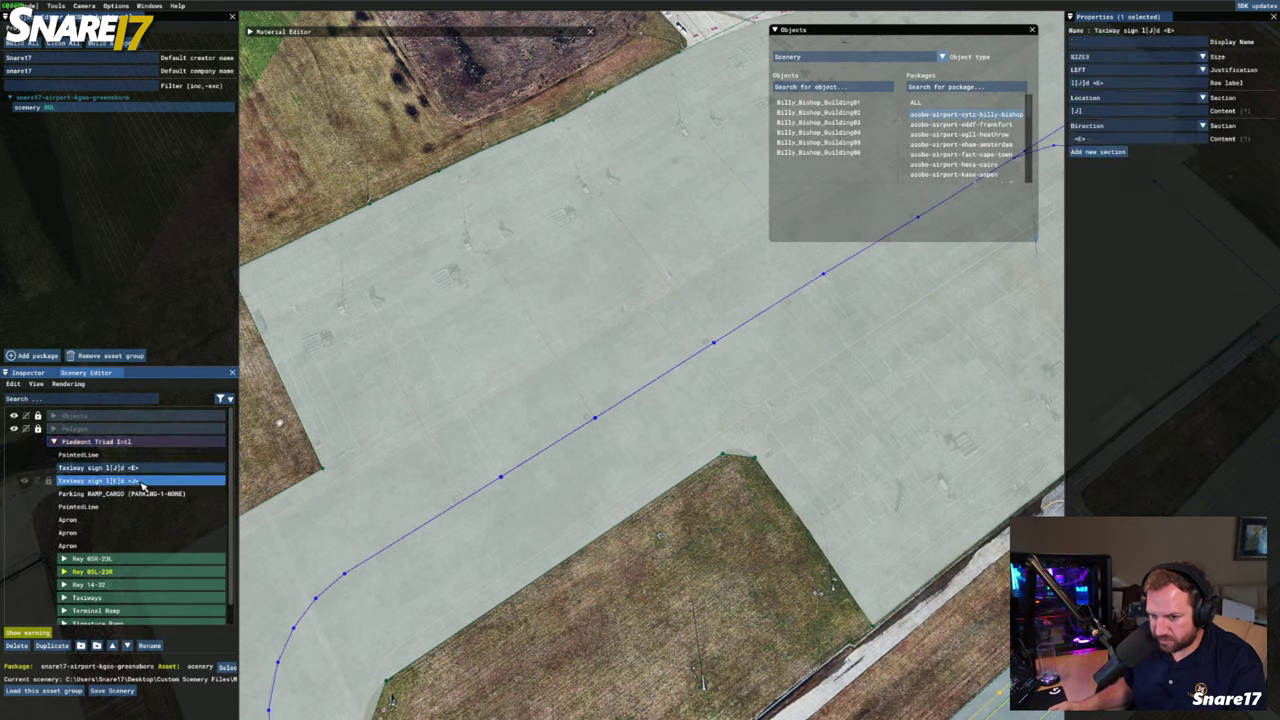
{"action": "left_click", "coordinate": [64, 597]}
{"action": "scroll", "coordinate": [108, 493], "scroll_direction": "down", "scroll_amount": 1}
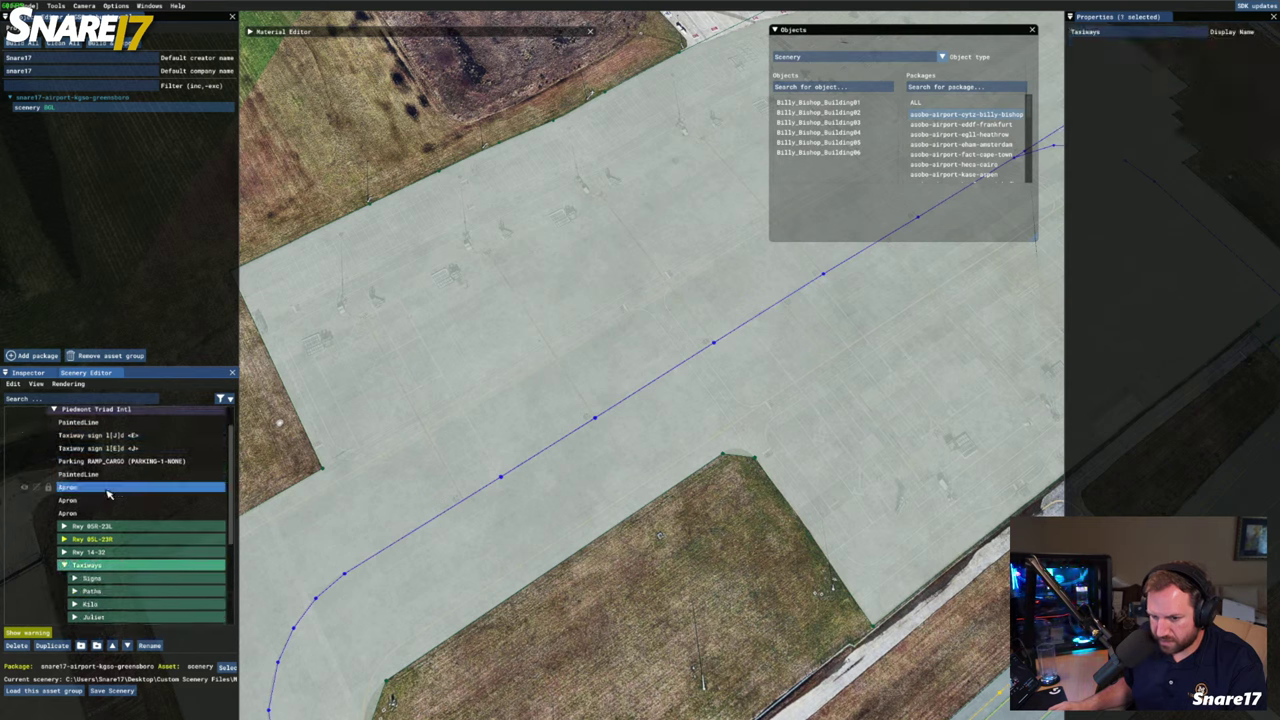
{"action": "left_click", "coordinate": [115, 435]}
{"action": "left_click", "coordinate": [117, 448], "text": "ctrl"}
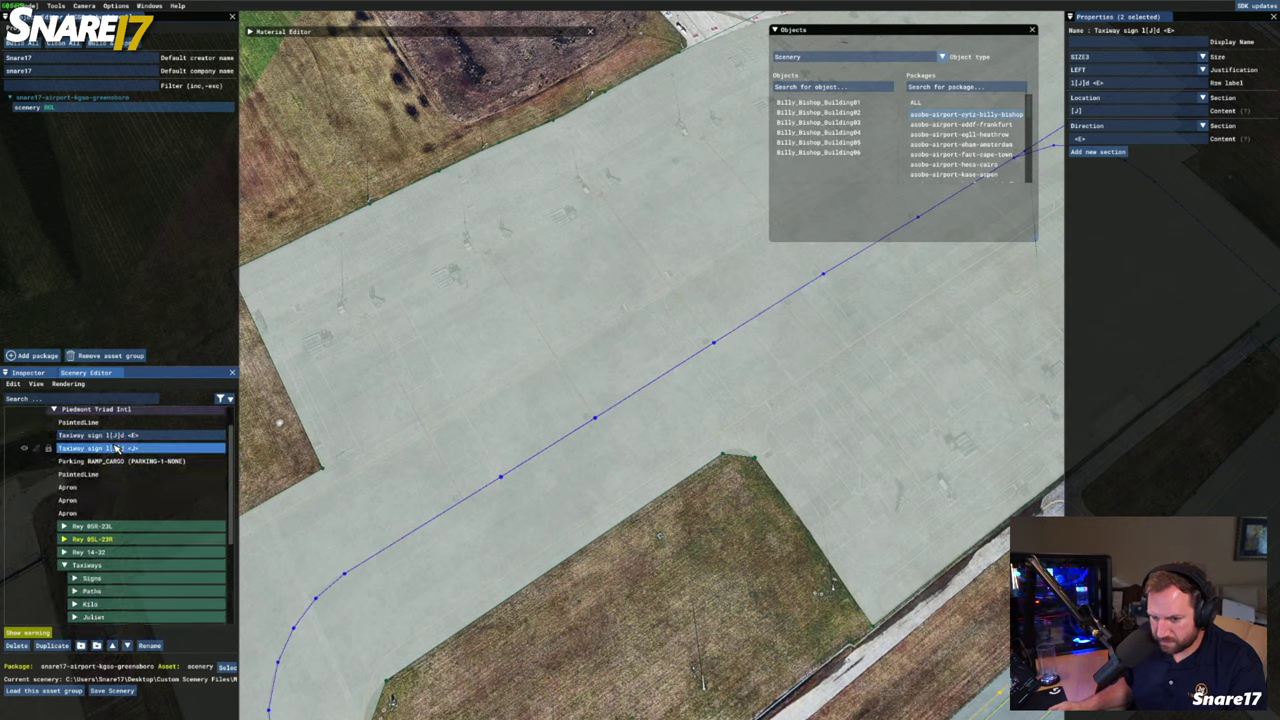
{"action": "left_click_drag", "start_coordinate": [117, 448], "coordinate": [92, 578]}
{"action": "left_click", "coordinate": [115, 437]}
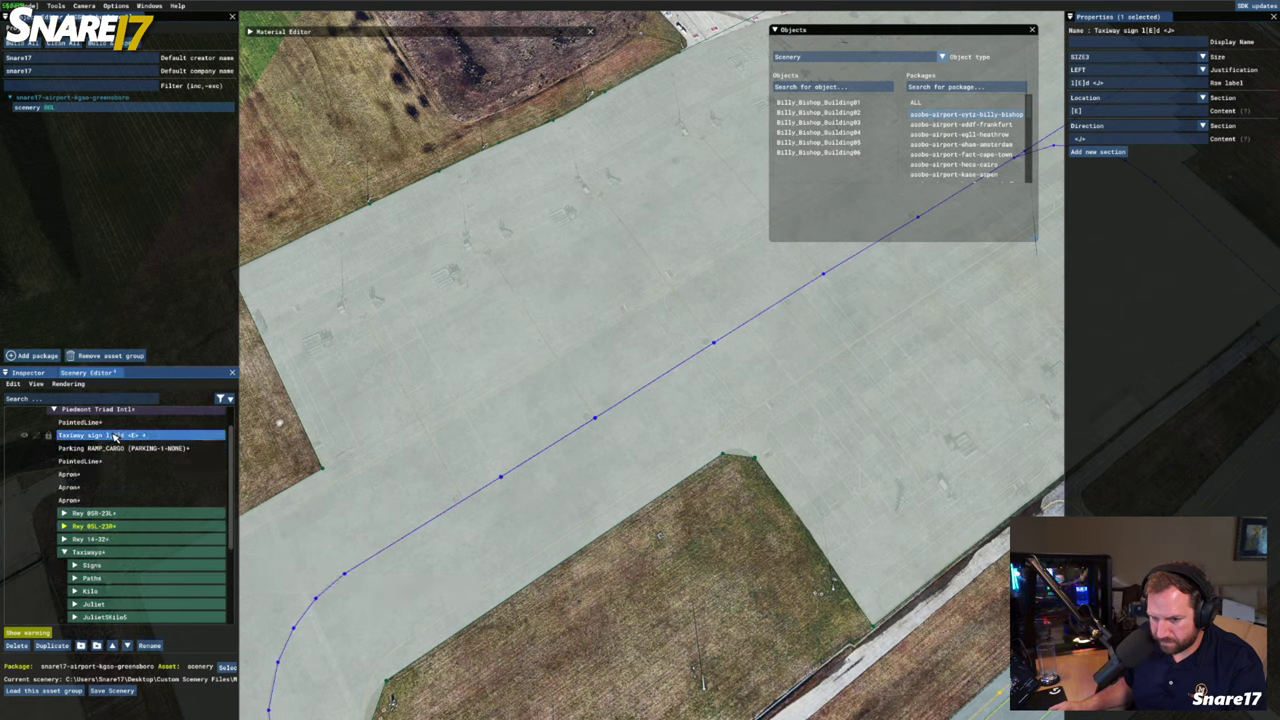
{"action": "left_click_drag", "start_coordinate": [115, 437], "coordinate": [90, 566]}
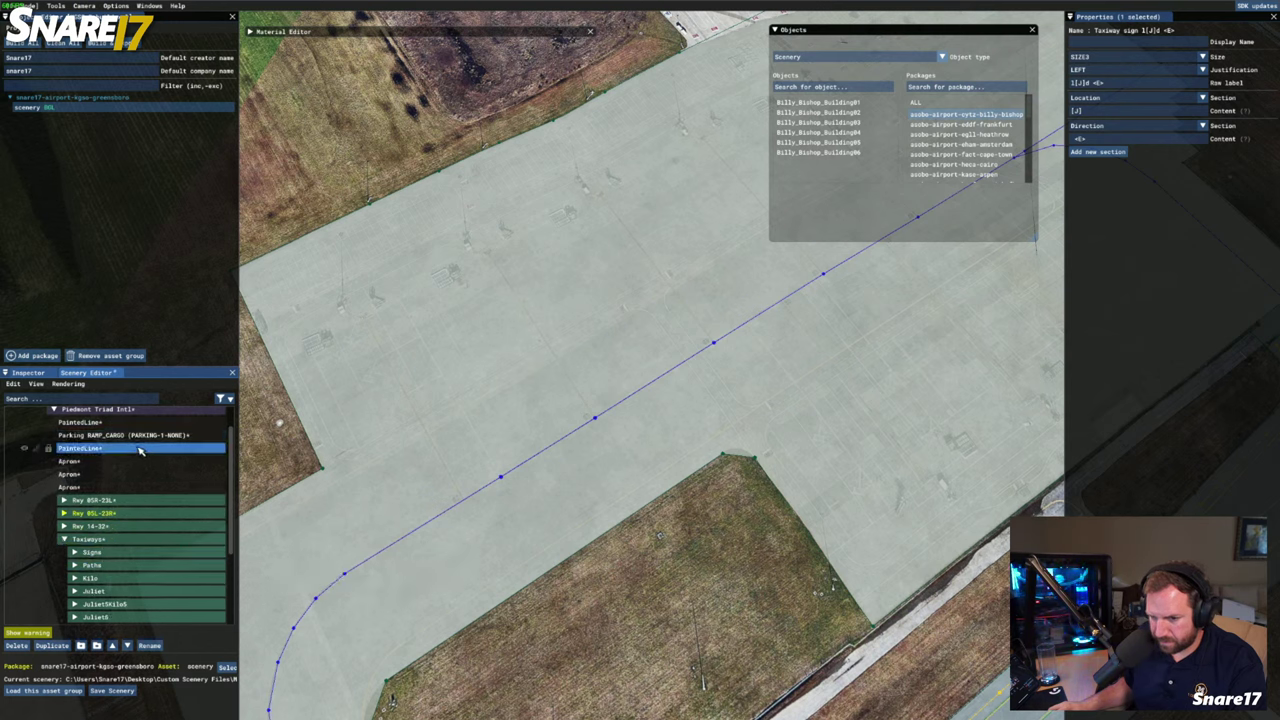
Hide the apron in the FedEx Ramp group and examine the painted ramp lines in the aerial imagery along the taxi path
{"action": "left_click", "coordinate": [143, 437]}
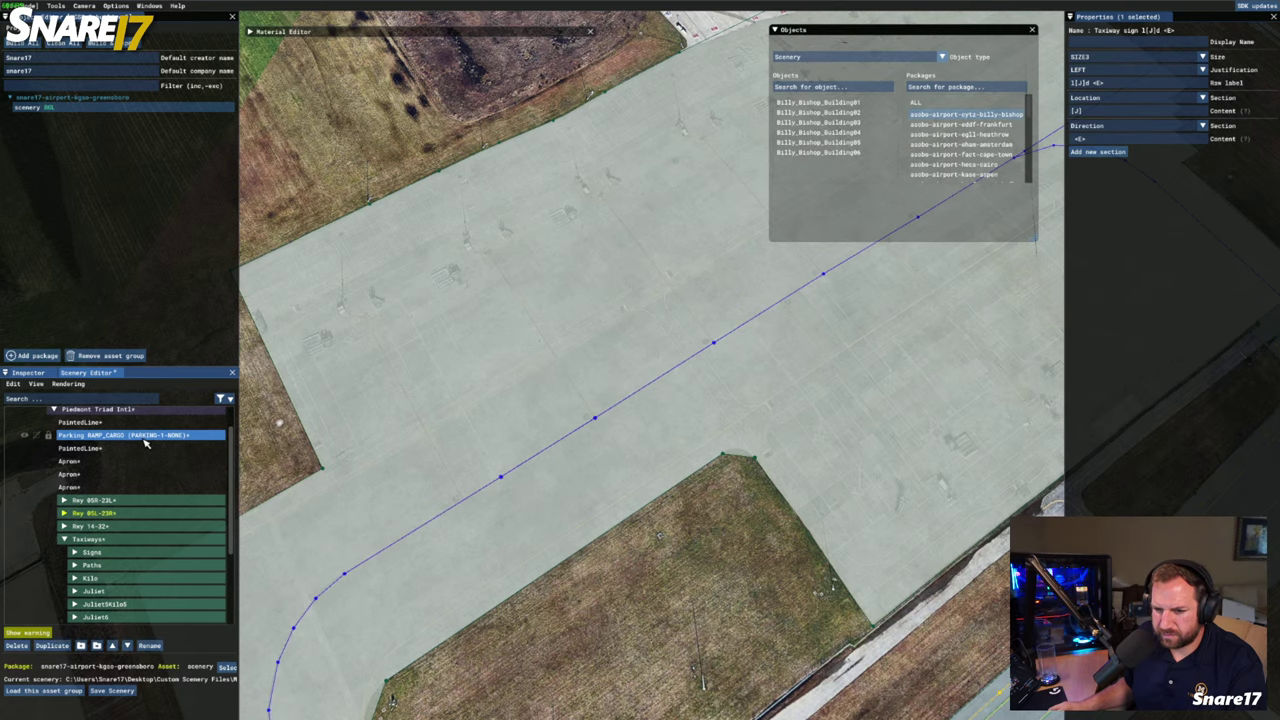
{"action": "middle_click_drag", "start_coordinate": [437, 402], "coordinate": [509, 397]}
{"action": "left_click", "coordinate": [509, 397]}
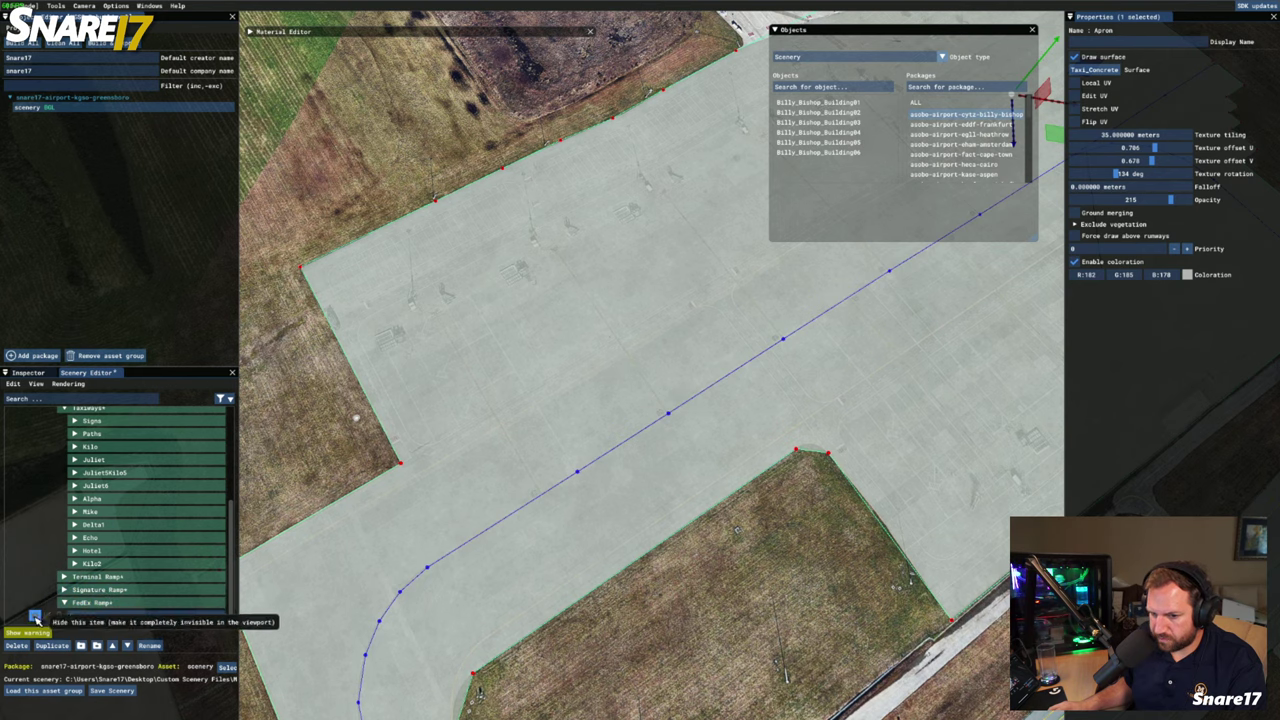
{"action": "left_click", "coordinate": [40, 616]}
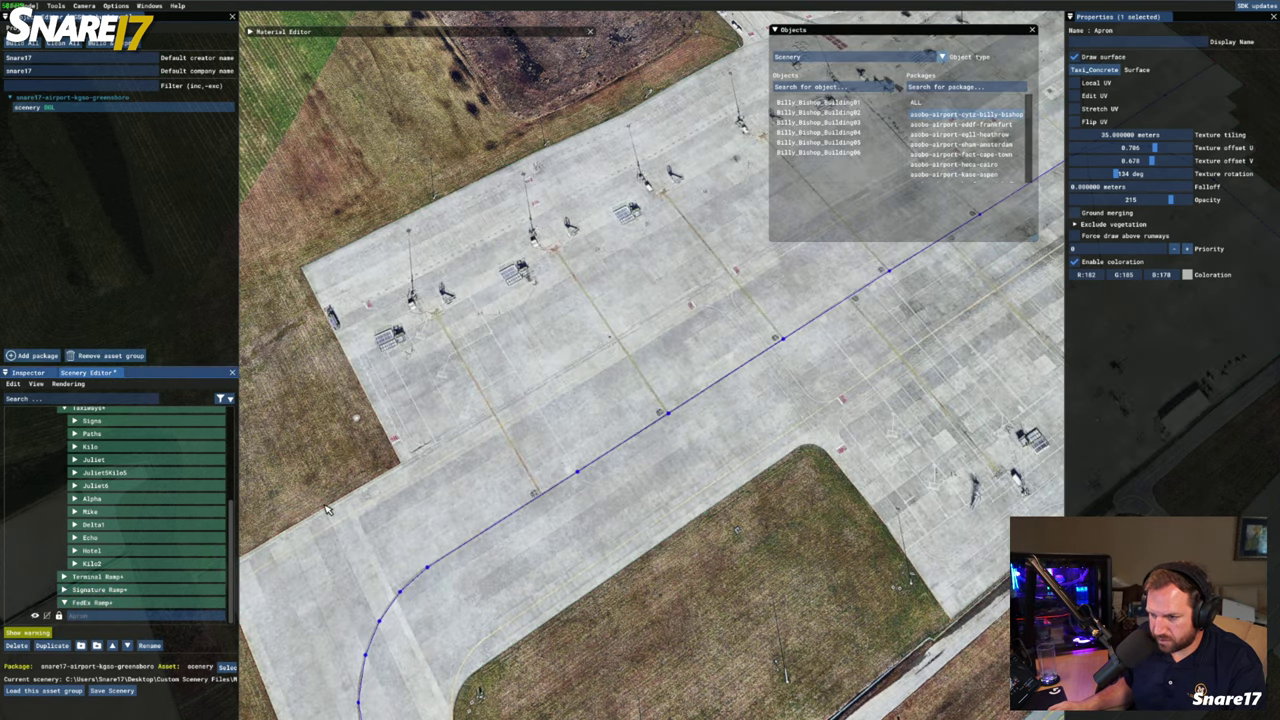
{"action": "scroll", "coordinate": [325, 510], "scroll_direction": "up", "scroll_amount": 3}
{"action": "scroll", "coordinate": [323, 499], "scroll_direction": "up", "scroll_amount": 2}
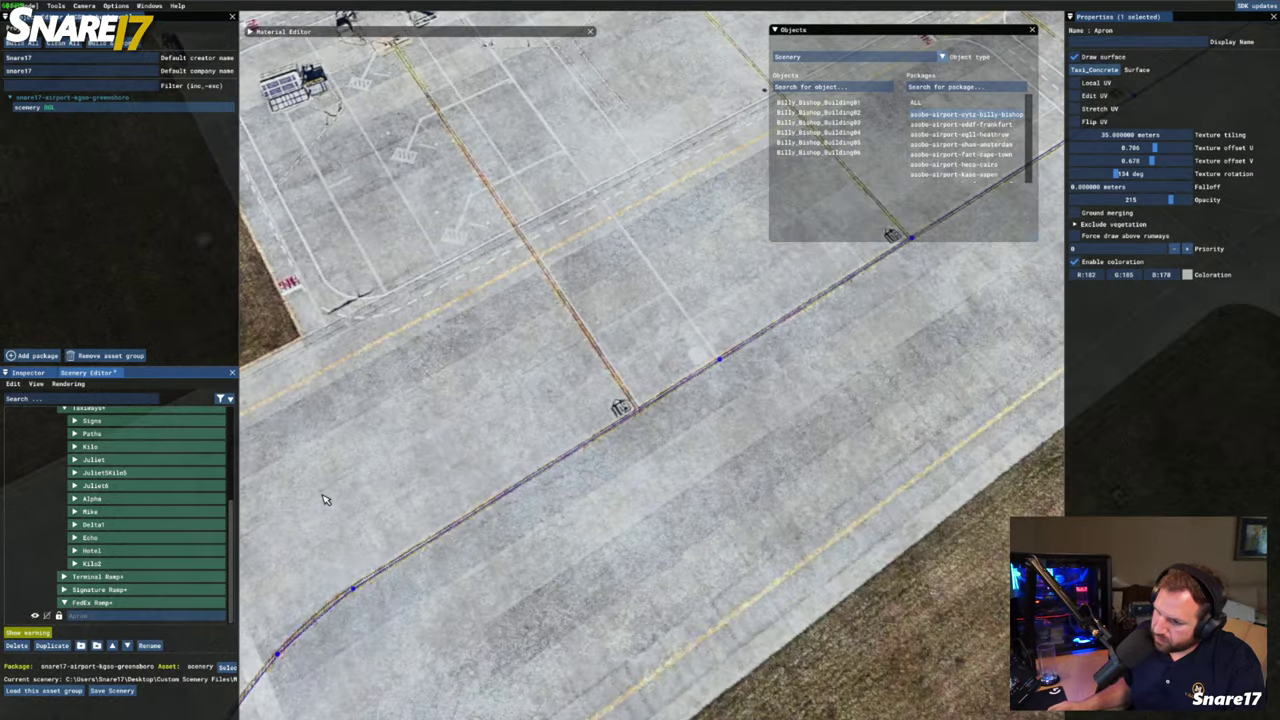
{"action": "key", "text": "d"}
{"action": "key", "text": "w"}
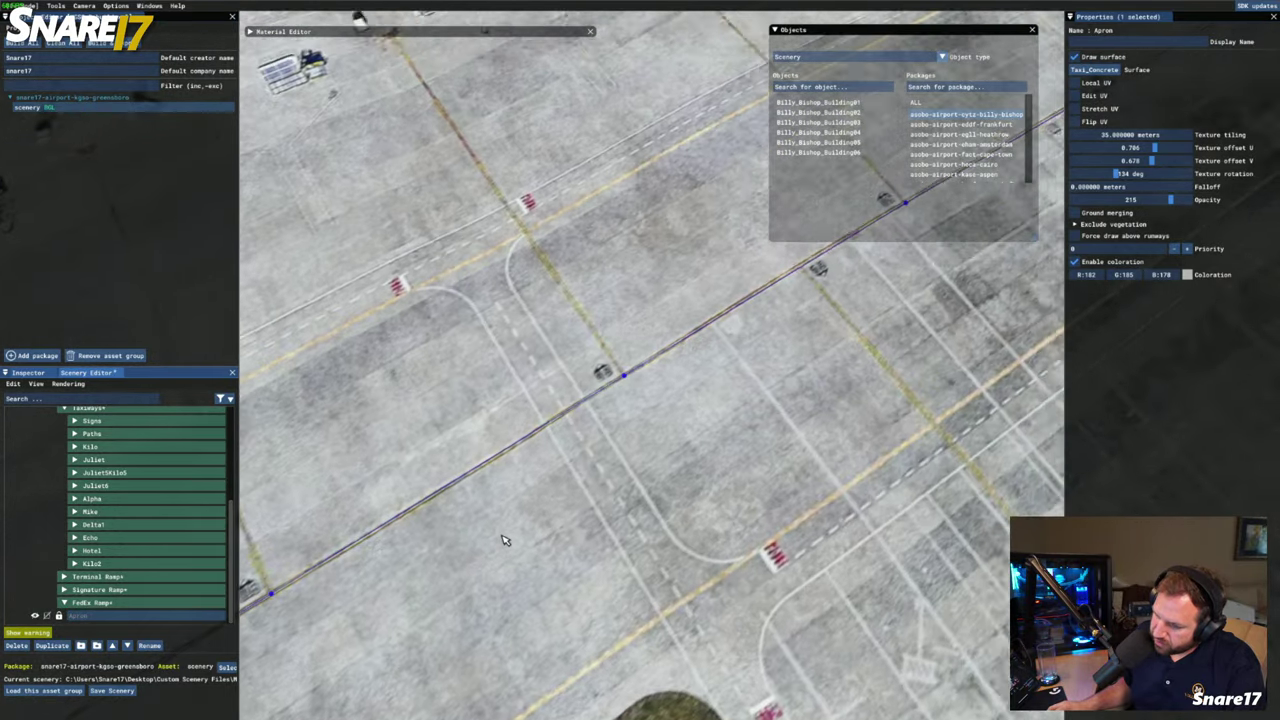
Examine how the taxi paths and painted lines align across the northeastern part of the FedEx ramp in the aerial imagery
{"action": "scroll", "coordinate": [503, 540], "scroll_direction": "up", "scroll_amount": 5}
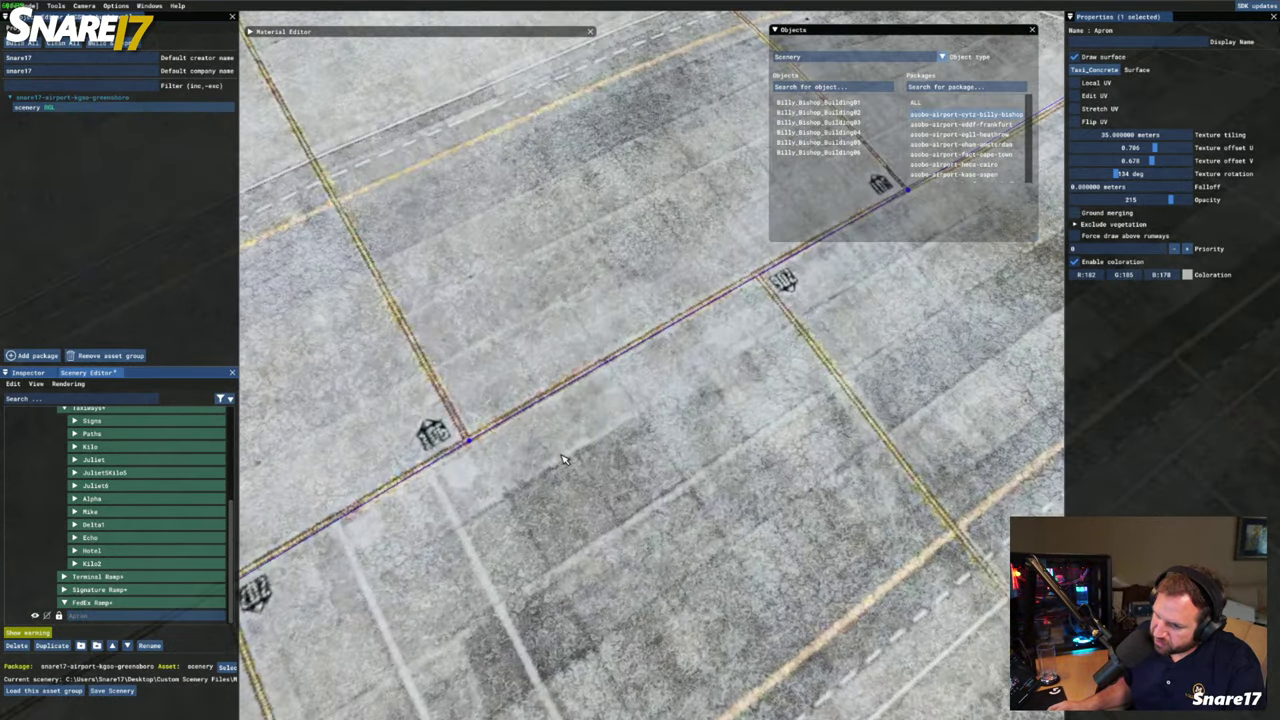
{"action": "scroll", "coordinate": [563, 459], "scroll_direction": "down", "scroll_amount": 4}
{"action": "scroll", "coordinate": [563, 459], "scroll_direction": "up", "scroll_amount": 3}
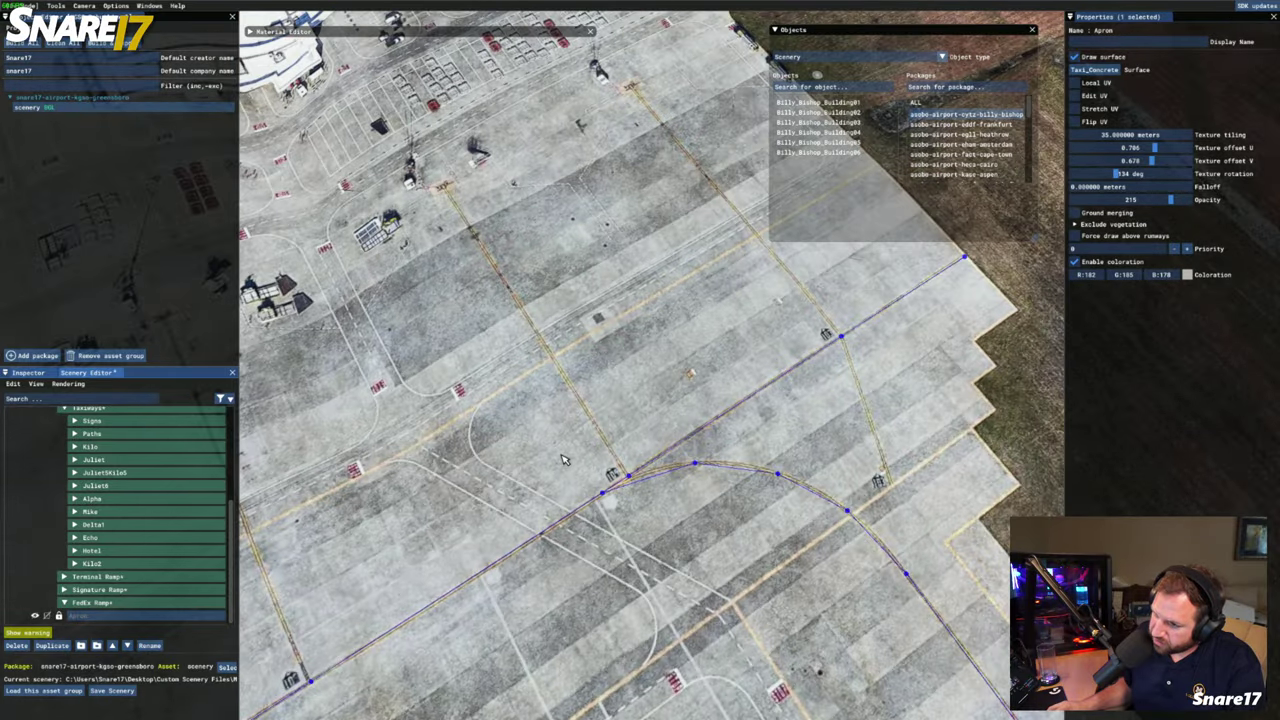
{"action": "key", "text": "w"}
{"action": "key", "text": "d"}
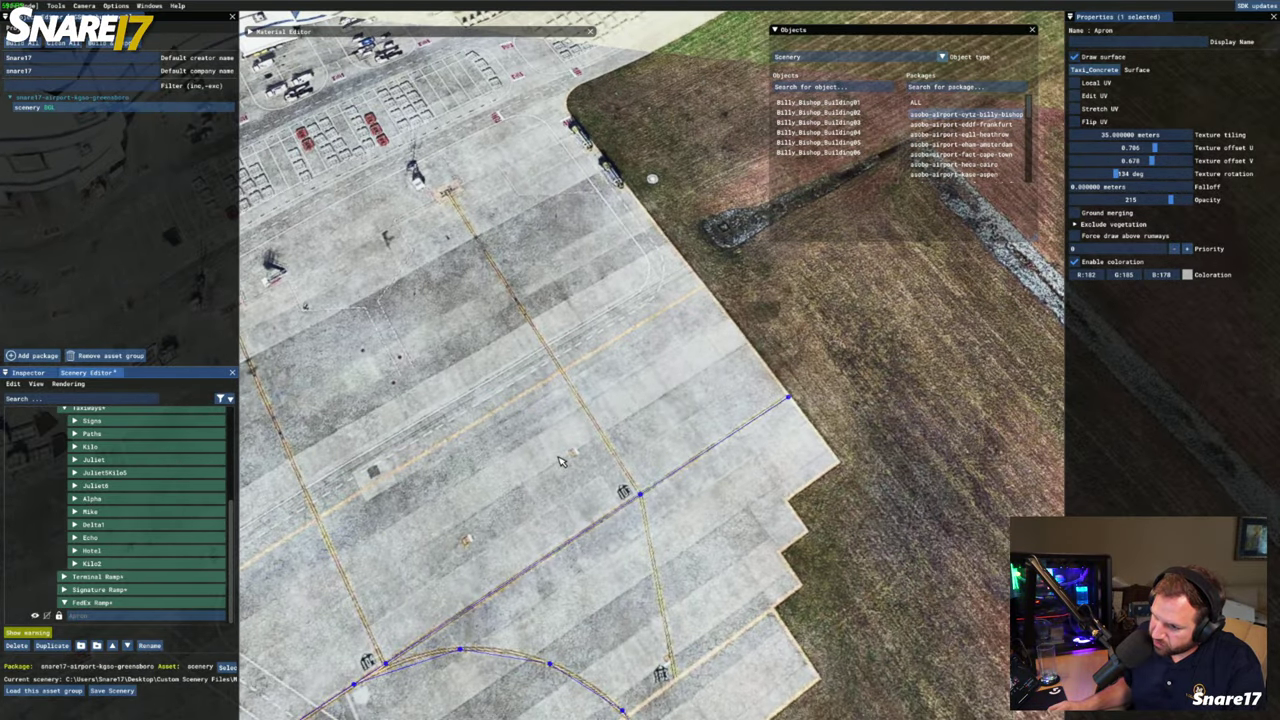
{"action": "key", "text": "s"}
{"action": "scroll", "coordinate": [555, 463], "scroll_direction": "down", "scroll_amount": 4}
{"action": "key", "text": "a"}
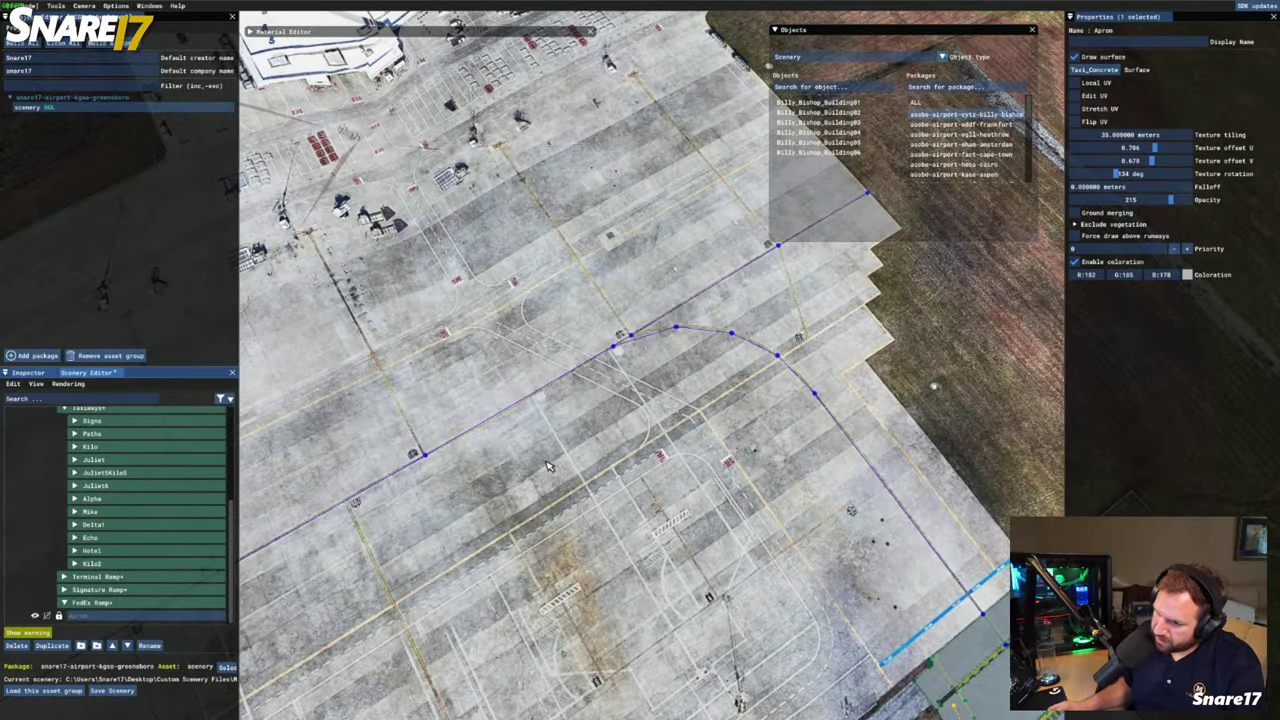
{"action": "scroll", "coordinate": [548, 466], "scroll_direction": "up", "scroll_amount": 4}
{"action": "key", "text": "s"}
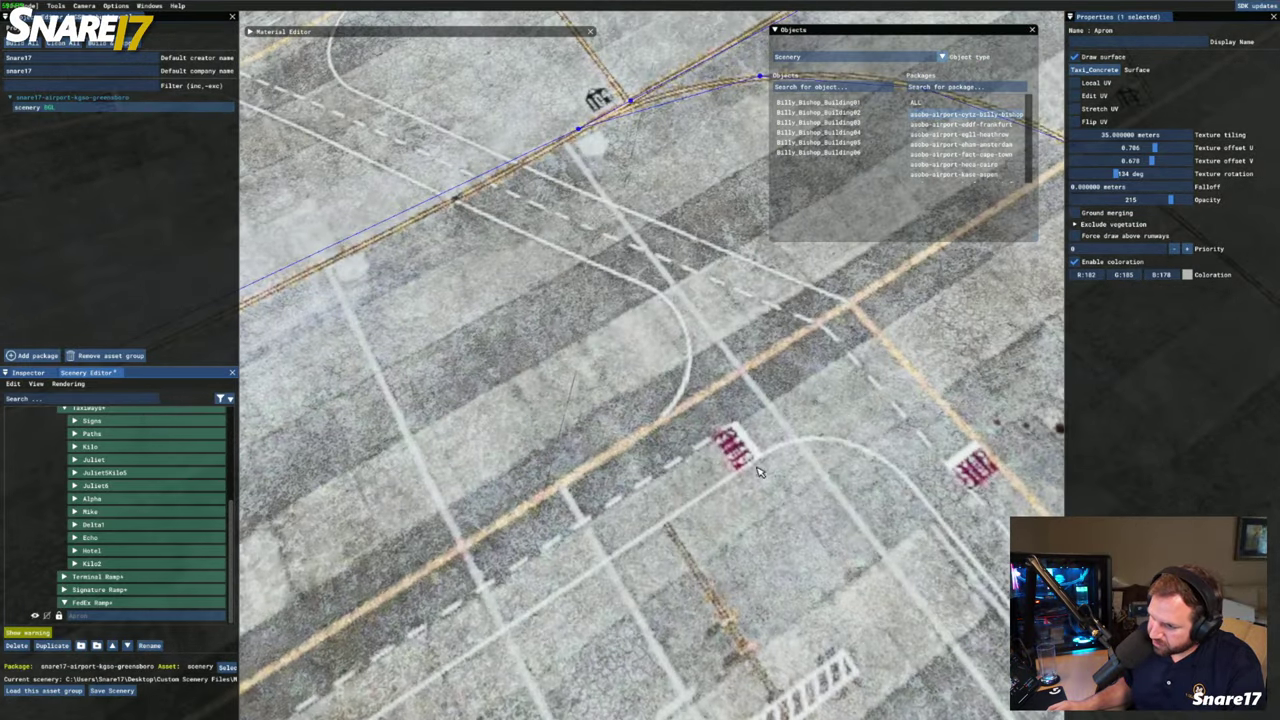
{"action": "key", "text": "s"}
{"action": "scroll", "coordinate": [735, 463], "scroll_direction": "down", "scroll_amount": 3}
{"action": "key", "text": "a"}
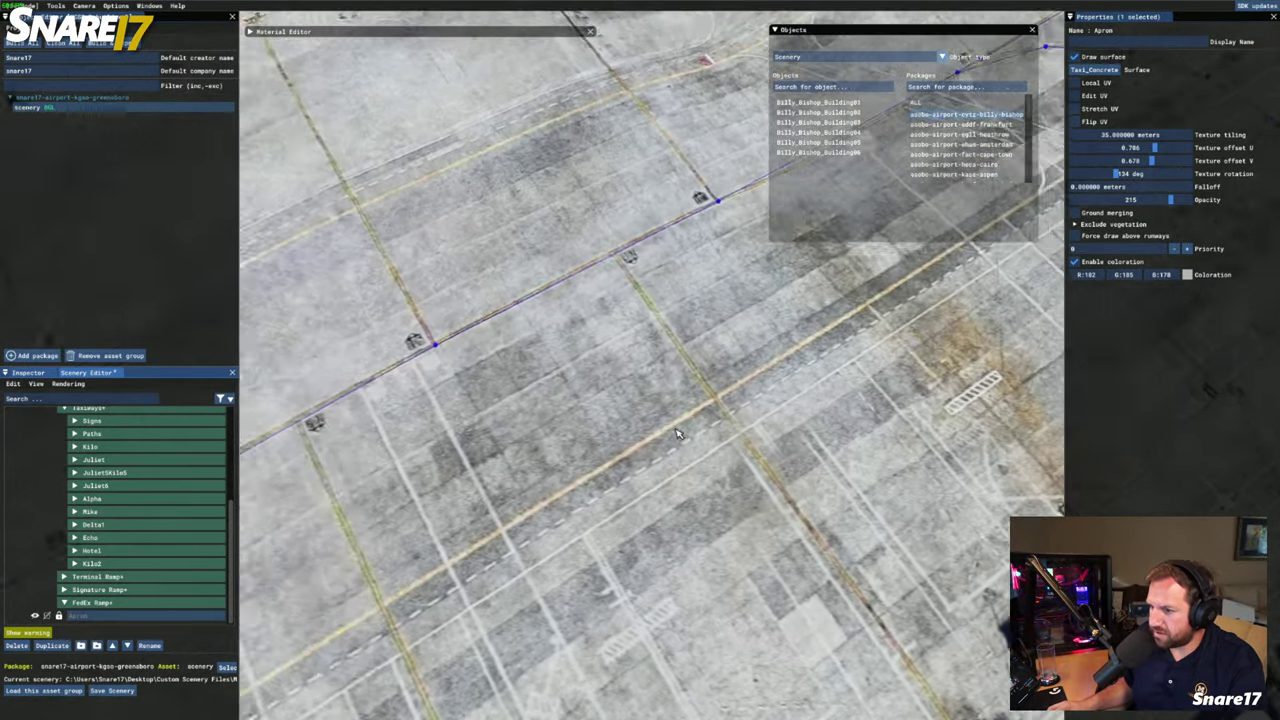
Follow the taxi path along the southwestern ramp and around its curve to the taxiway hold line, comparing it with the imagery
{"action": "scroll", "coordinate": [676, 434], "scroll_direction": "down", "scroll_amount": 4}
{"action": "key", "text": "w"}
{"action": "key", "text": "a"}
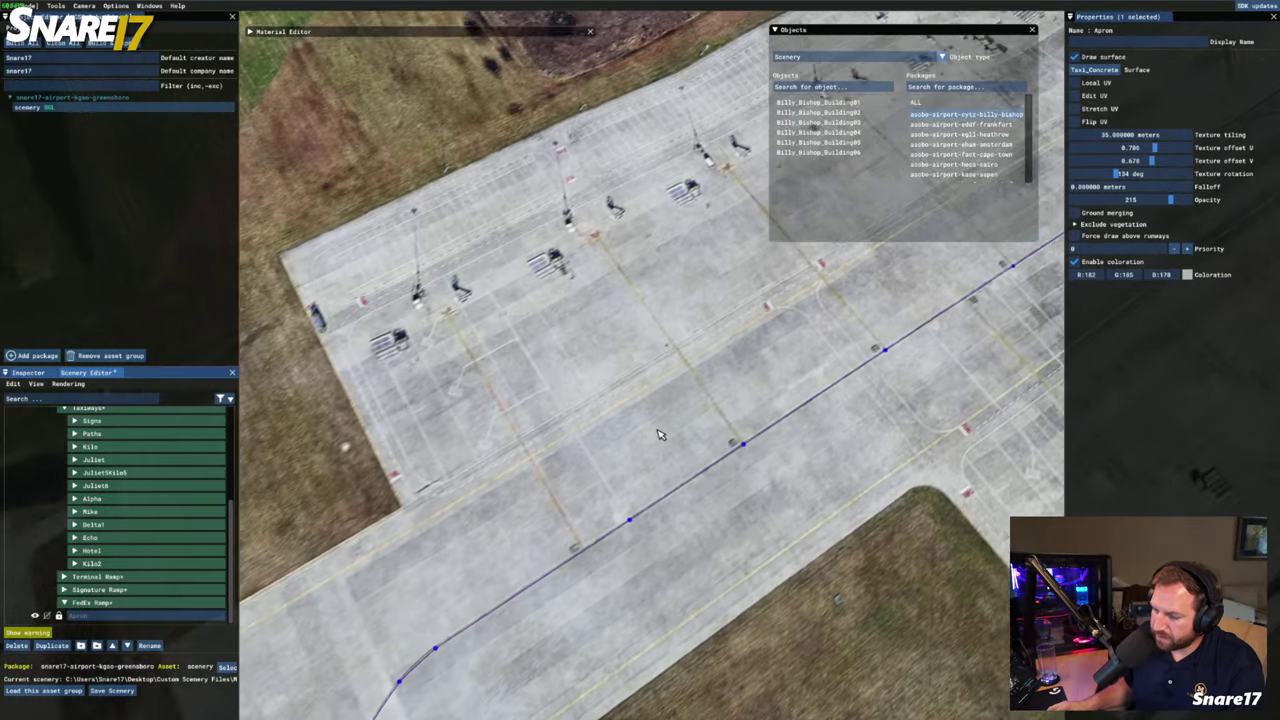
{"action": "key", "text": "s"}
{"action": "scroll", "coordinate": [660, 435], "scroll_direction": "down", "scroll_amount": 2}
{"action": "scroll", "coordinate": [660, 435], "scroll_direction": "up", "scroll_amount": 3}
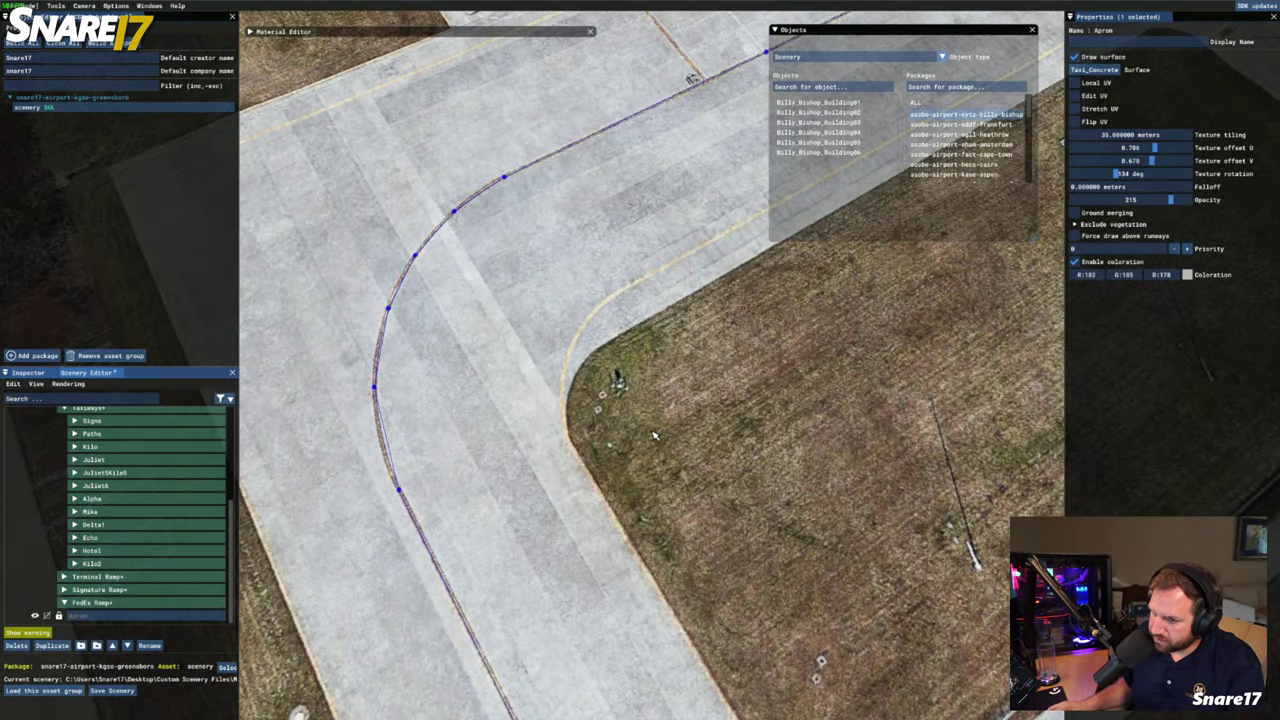
{"action": "key", "text": "s"}
{"action": "scroll", "coordinate": [652, 436], "scroll_direction": "down", "scroll_amount": 2}
{"action": "scroll", "coordinate": [113, 494], "scroll_direction": "up", "scroll_amount": 1}
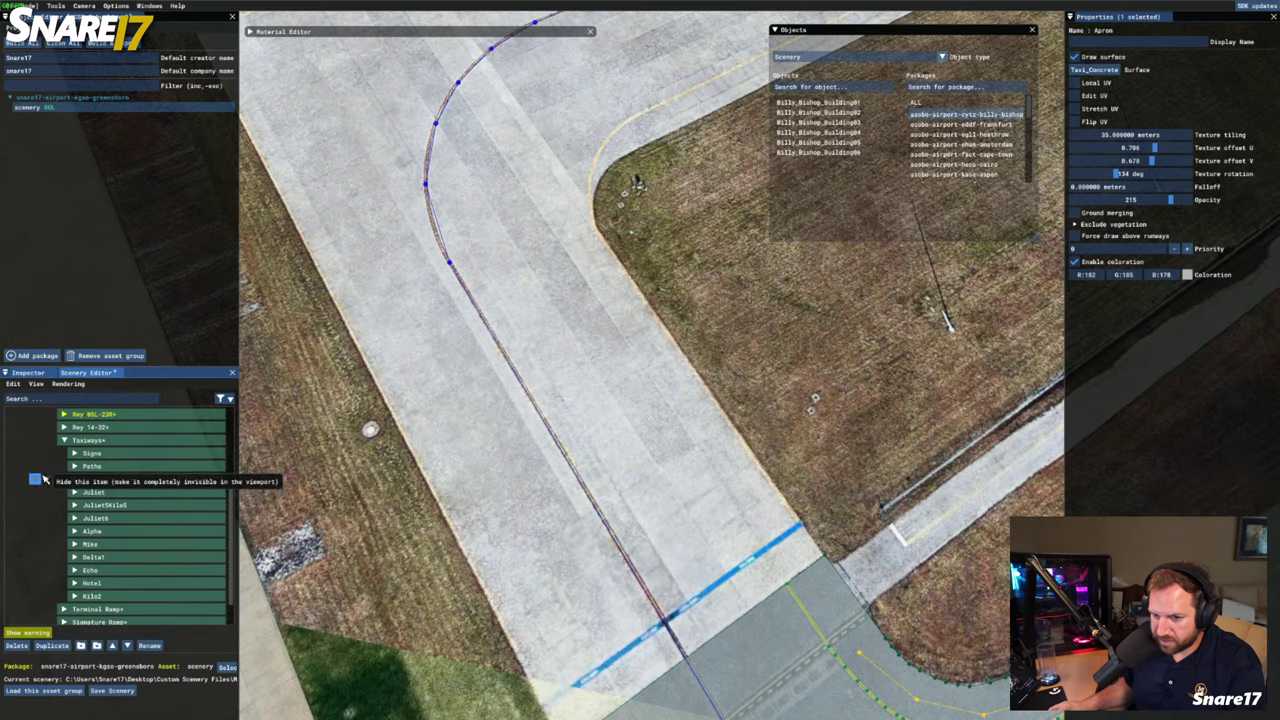
Temporarily hide the Paths group under Taxiways to view the painted centerline beneath it, and restore its visibility
{"action": "left_click", "coordinate": [35, 472]}
{"action": "key", "text": "w"}
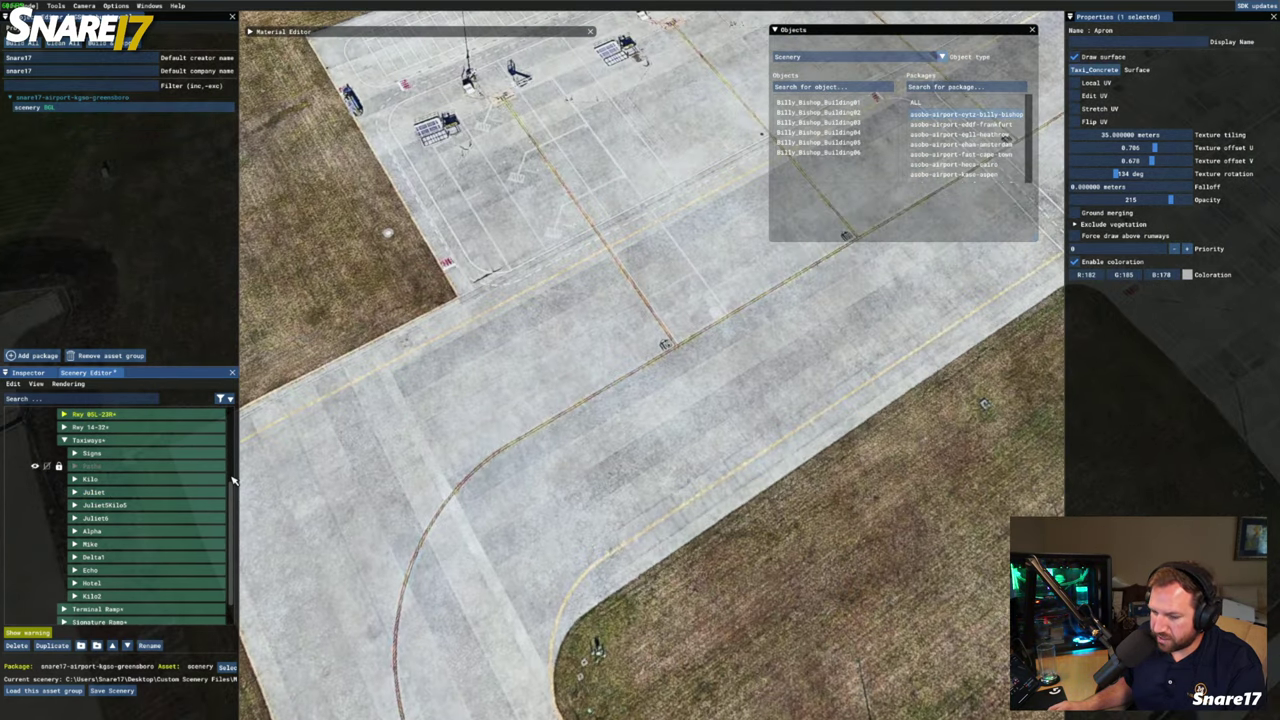
{"action": "left_click", "coordinate": [166, 518]}
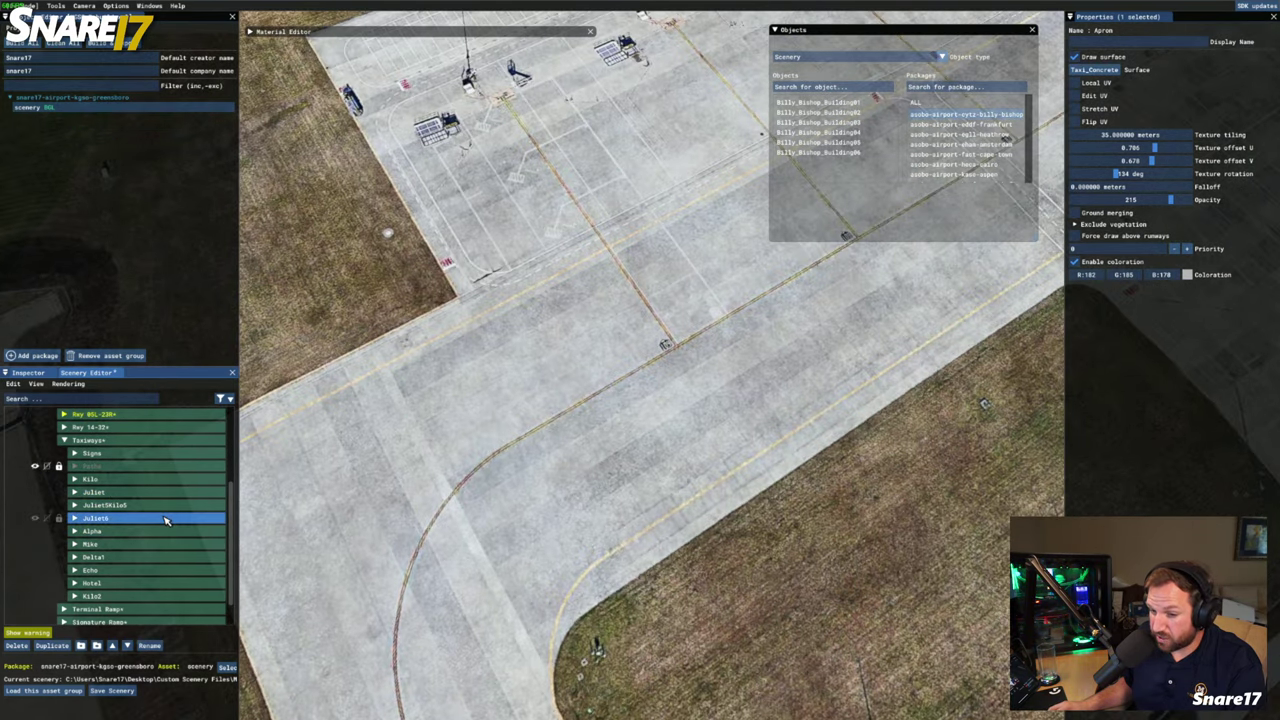
{"action": "left_click", "coordinate": [35, 467]}
{"action": "key", "text": "w"}
{"action": "key", "text": "d"}
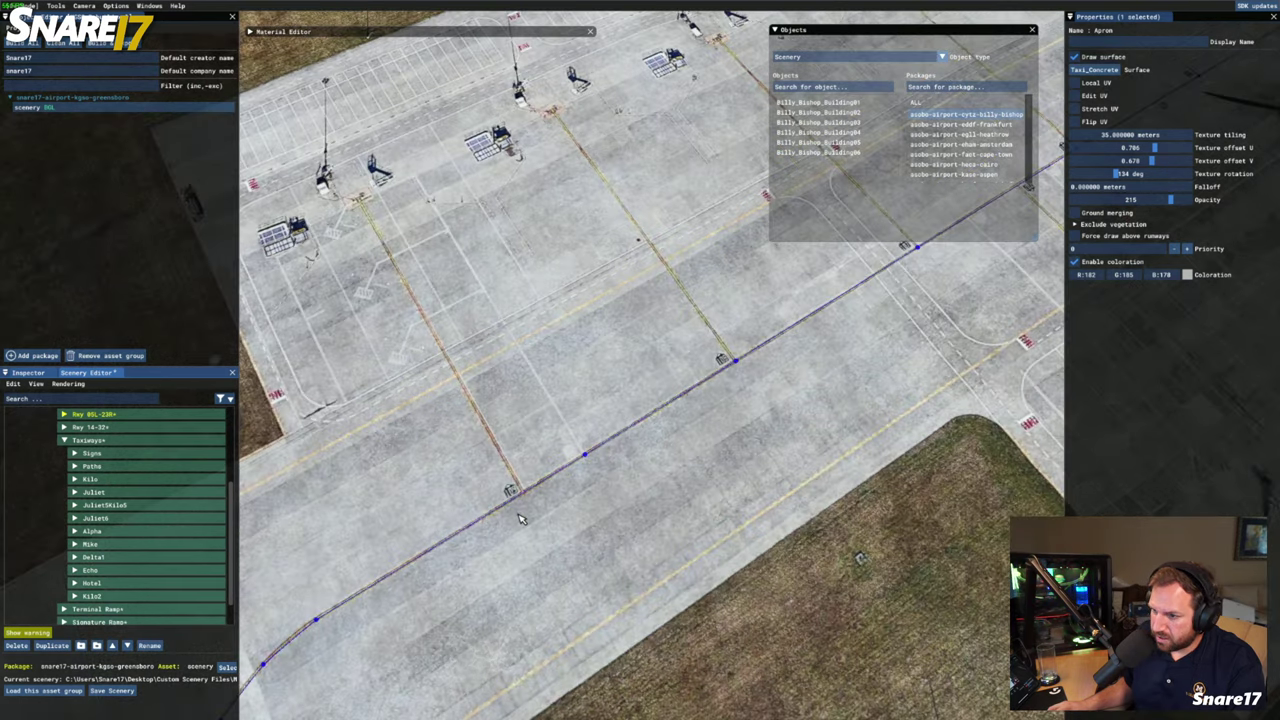
Inspect where the ramp's taxi path ends beyond the blue boundary line at the taxiway junction
{"action": "key", "text": "s"}
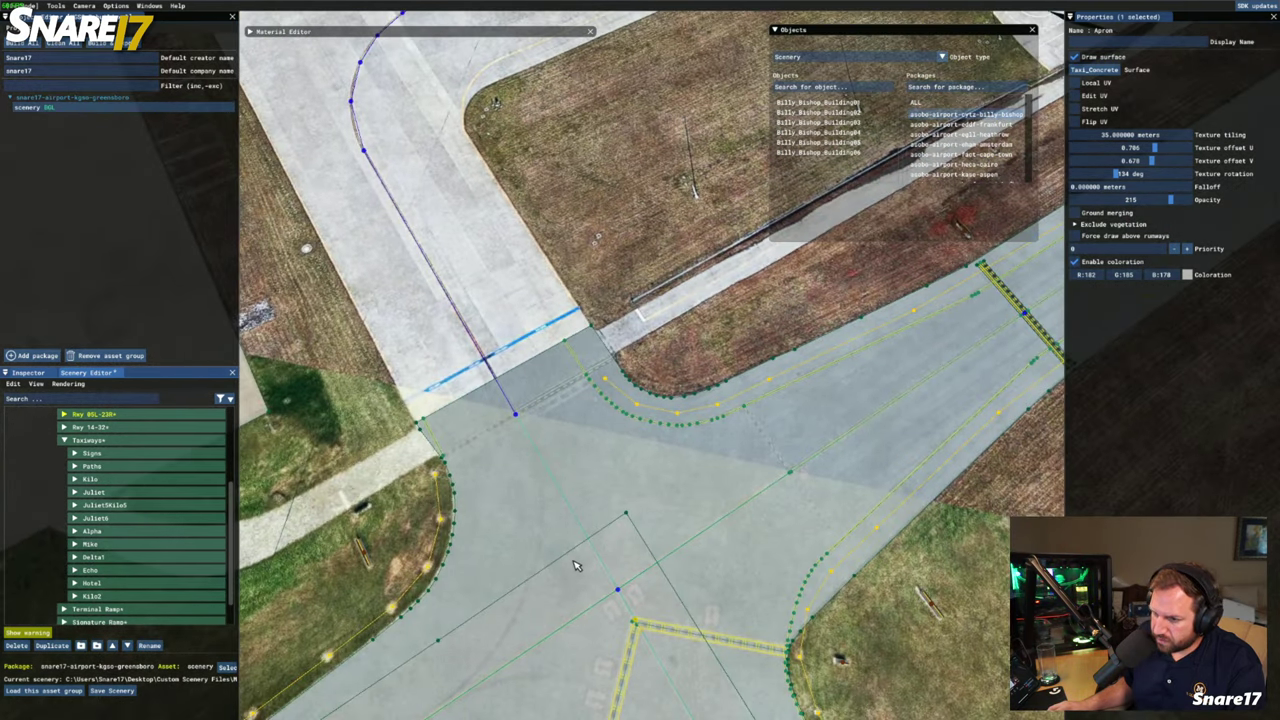
{"action": "key", "text": "s"}
{"action": "key", "text": "d"}
{"action": "key", "text": "f"}
{"action": "key", "text": "a"}
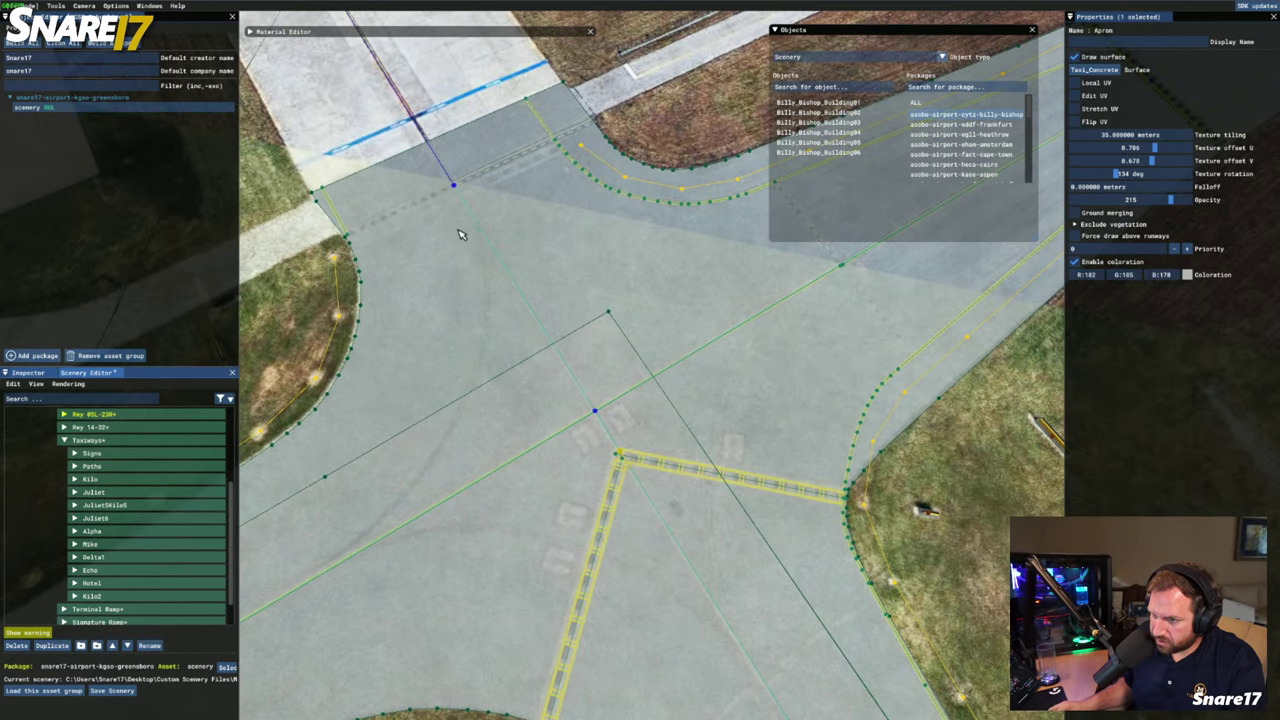
{"action": "key", "text": "w"}
{"action": "key", "text": "a"}
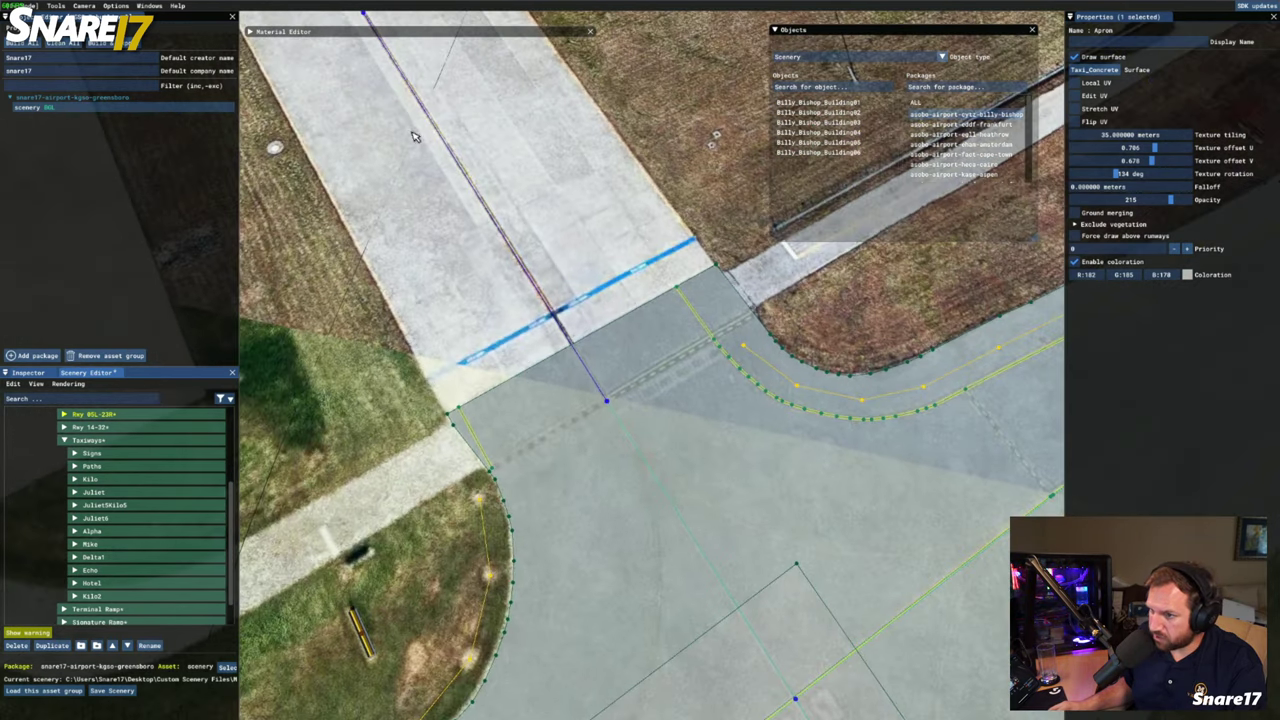
Check the type choices for the J7 taxi path segment on the ramp connector, keep PATH, and deselect the segment
{"action": "key", "text": "r"}
{"action": "left_click", "coordinate": [530, 338]}
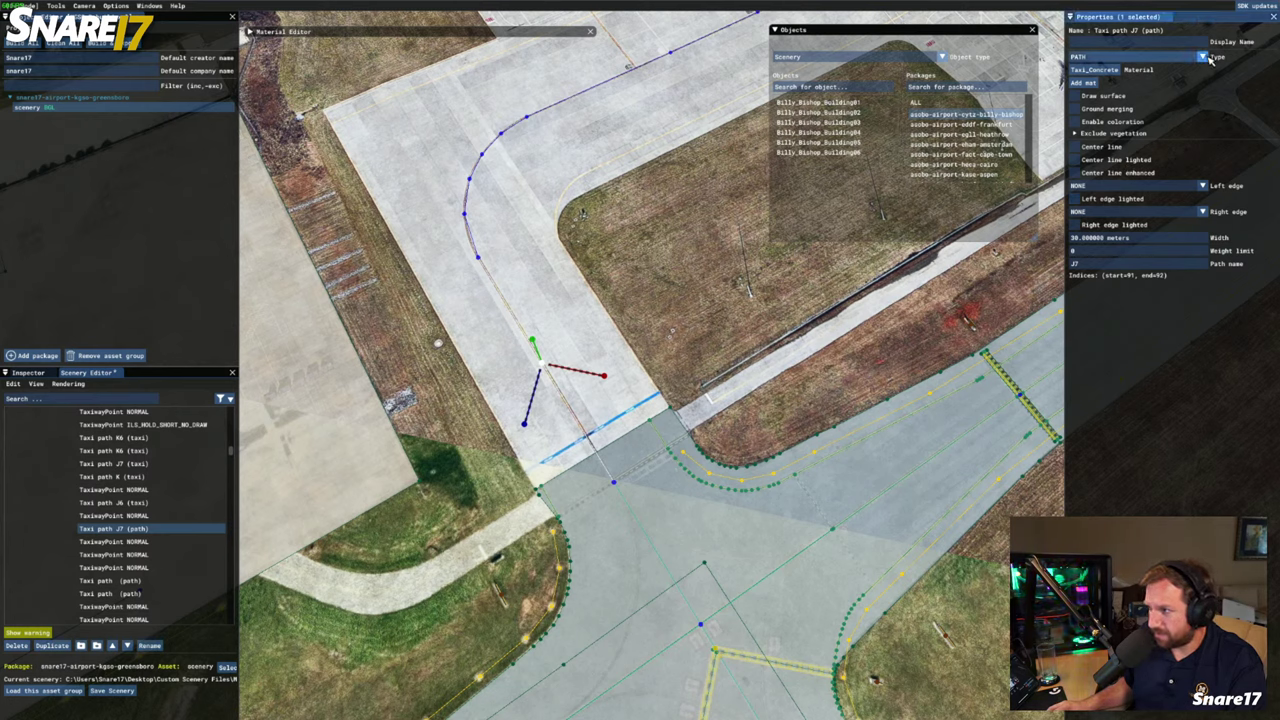
{"action": "left_click", "coordinate": [1174, 59]}
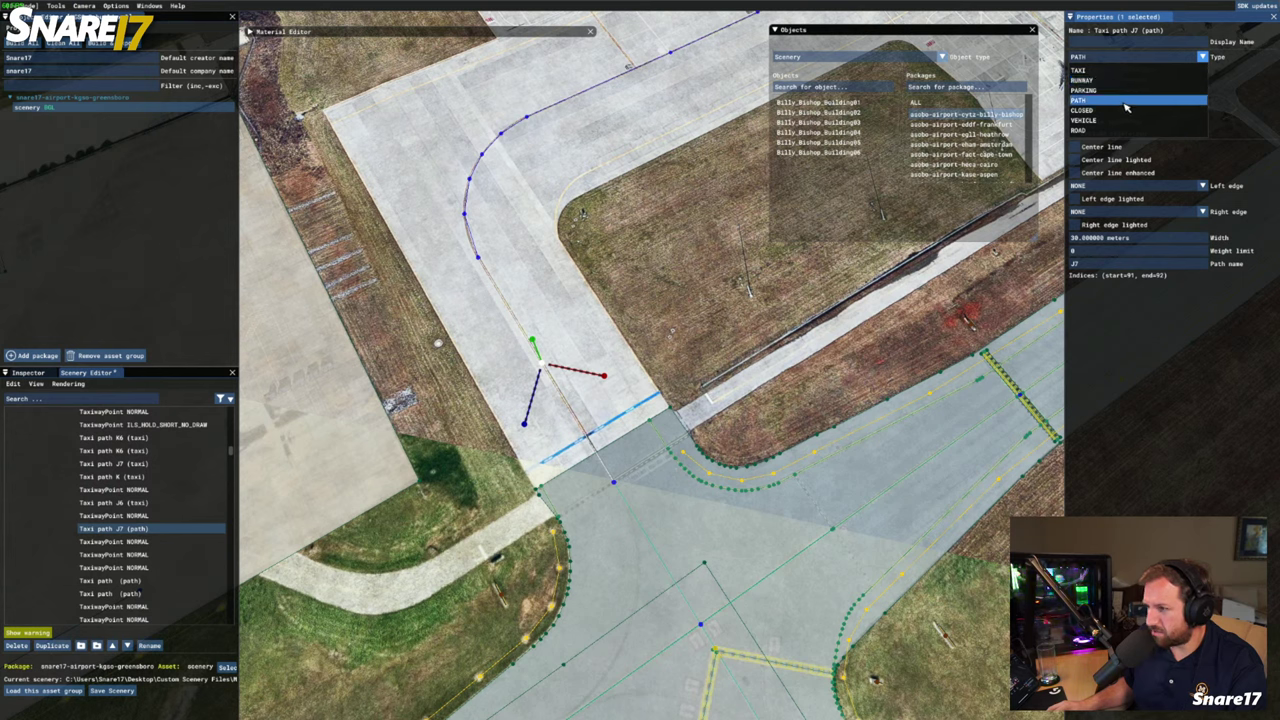
{"action": "left_click", "coordinate": [1125, 101]}
{"action": "left_click", "coordinate": [737, 408]}
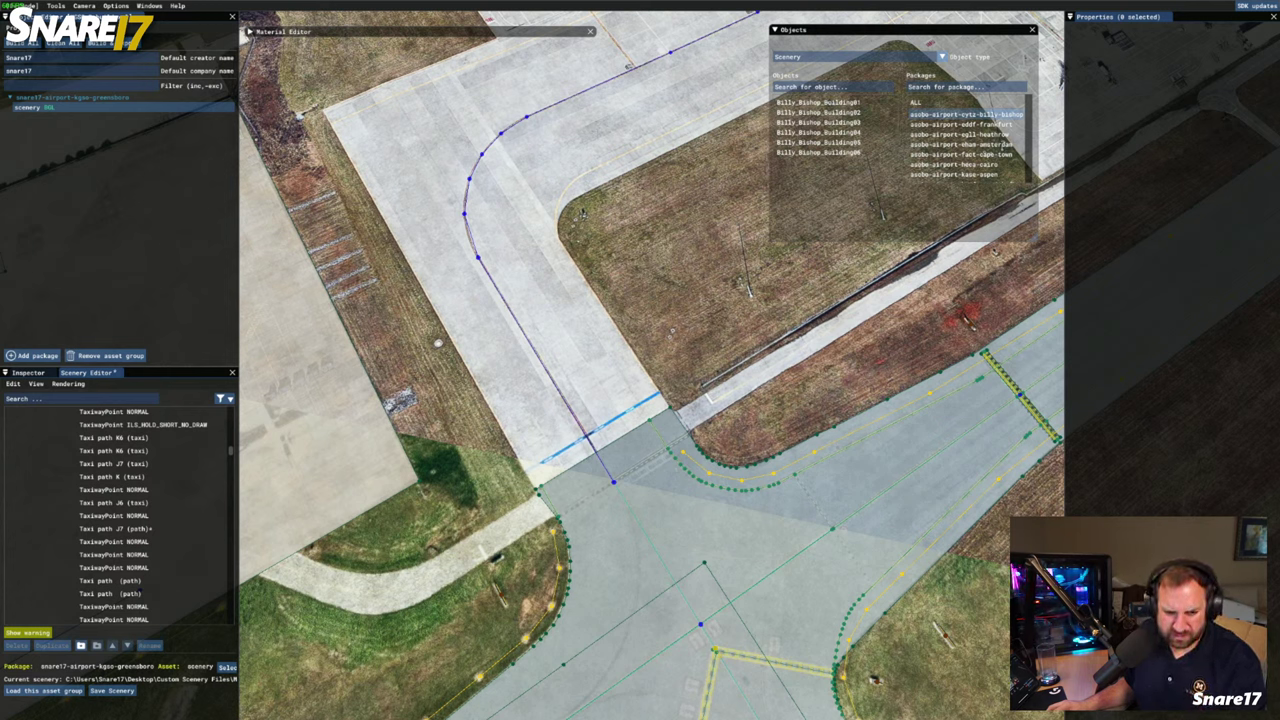
Switch to the SDK Documentation in the browser, look up TaxiwayPath Objects in the index, and read the path type descriptions
{"action": "key", "text": "alt+Tab"}
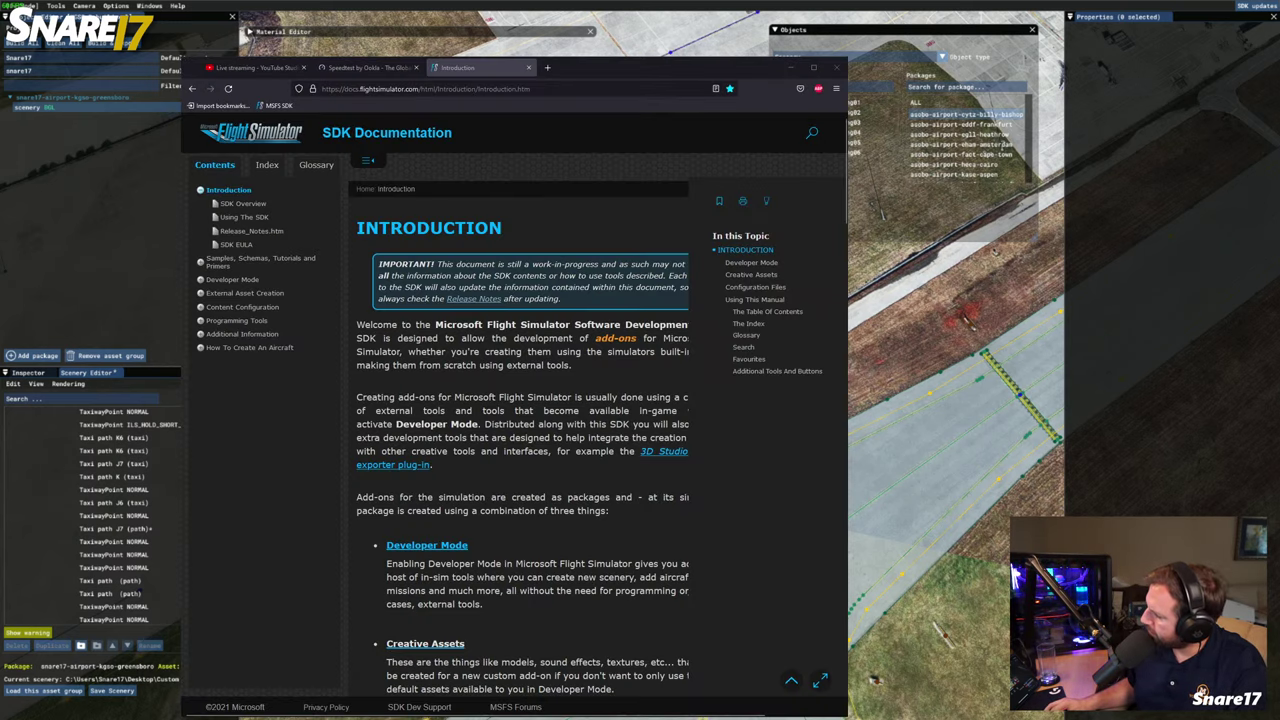
{"action": "left_click_drag", "start_coordinate": [847, 372], "coordinate": [943, 372]}
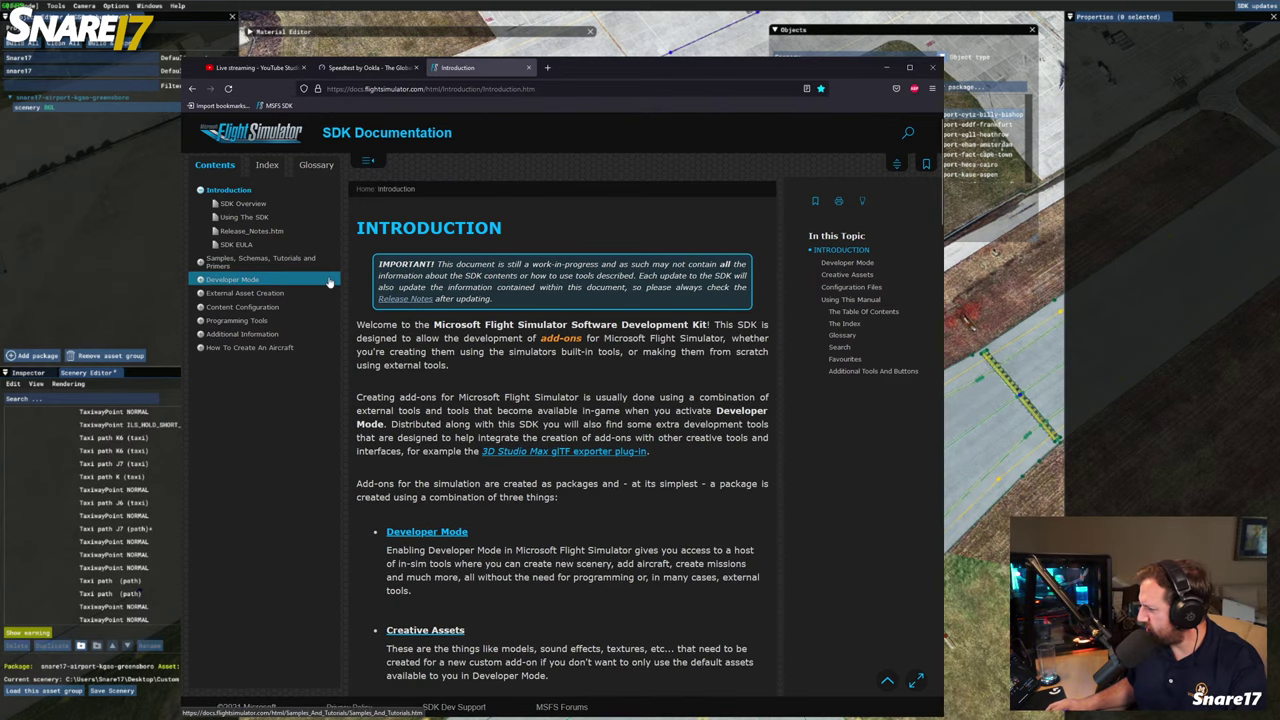
{"action": "left_click", "coordinate": [267, 166]}
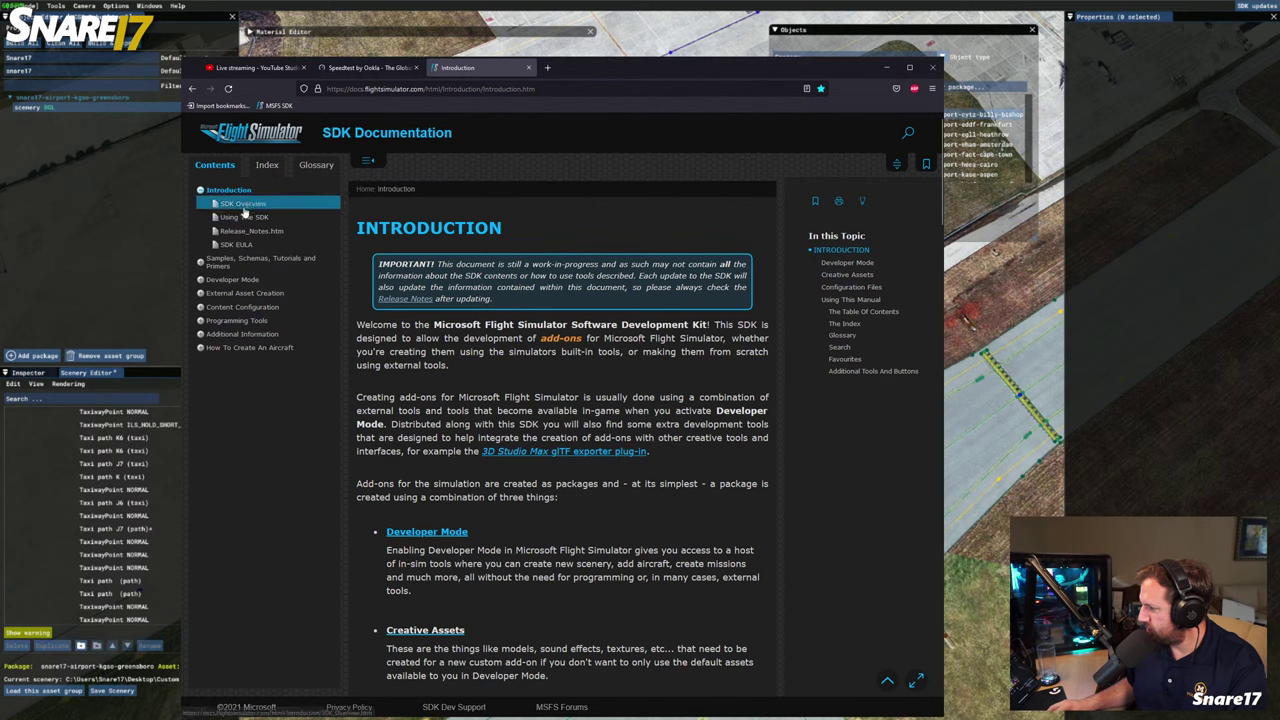
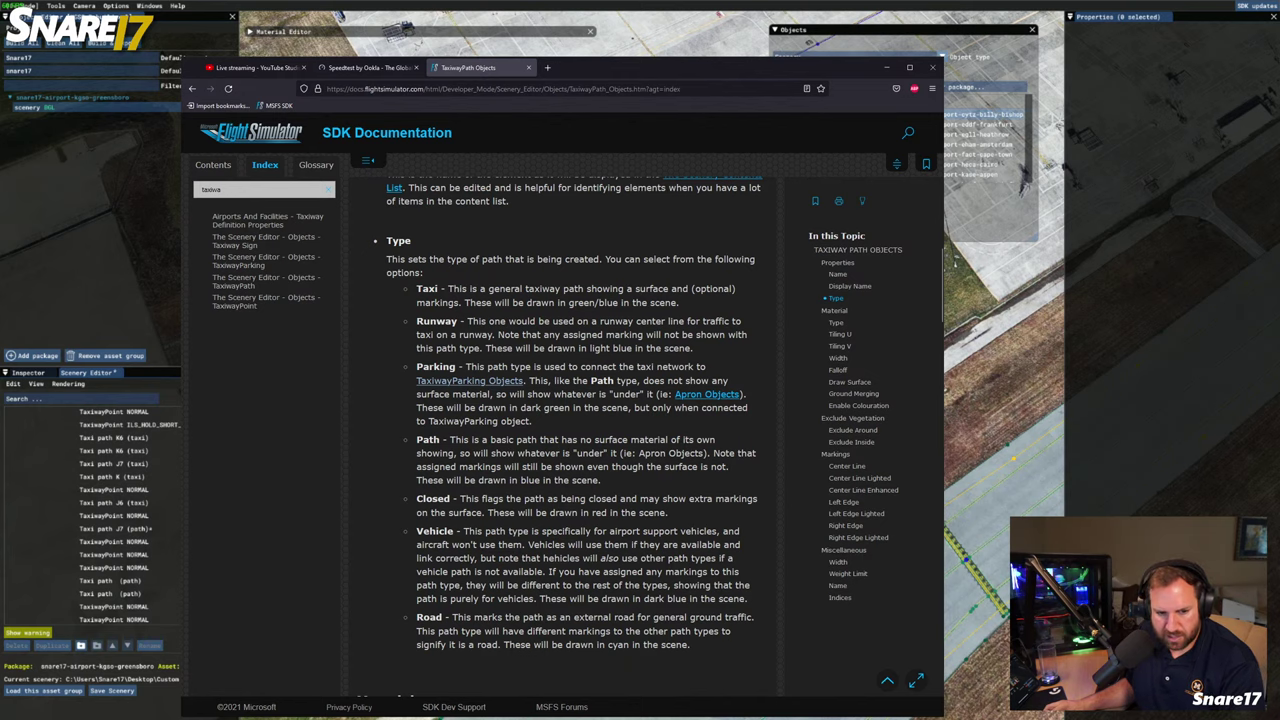
{"action": "key", "text": "alt+Tab"}
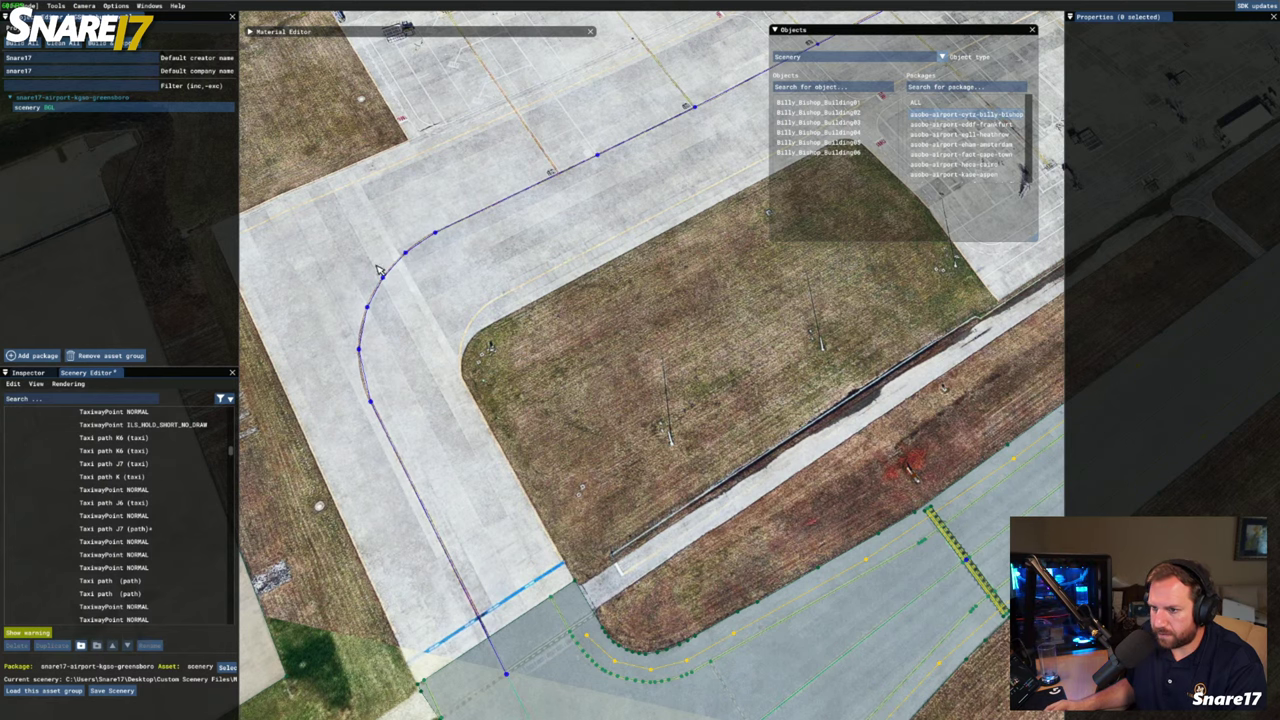
Delete the end taxiway point at the FedEx ramp's northeastern pavement edge, where the straight taxi path stops by the grass
{"action": "key", "text": "w"}
{"action": "key", "text": "d"}
{"action": "key", "text": "w"}
{"action": "key", "text": "d"}
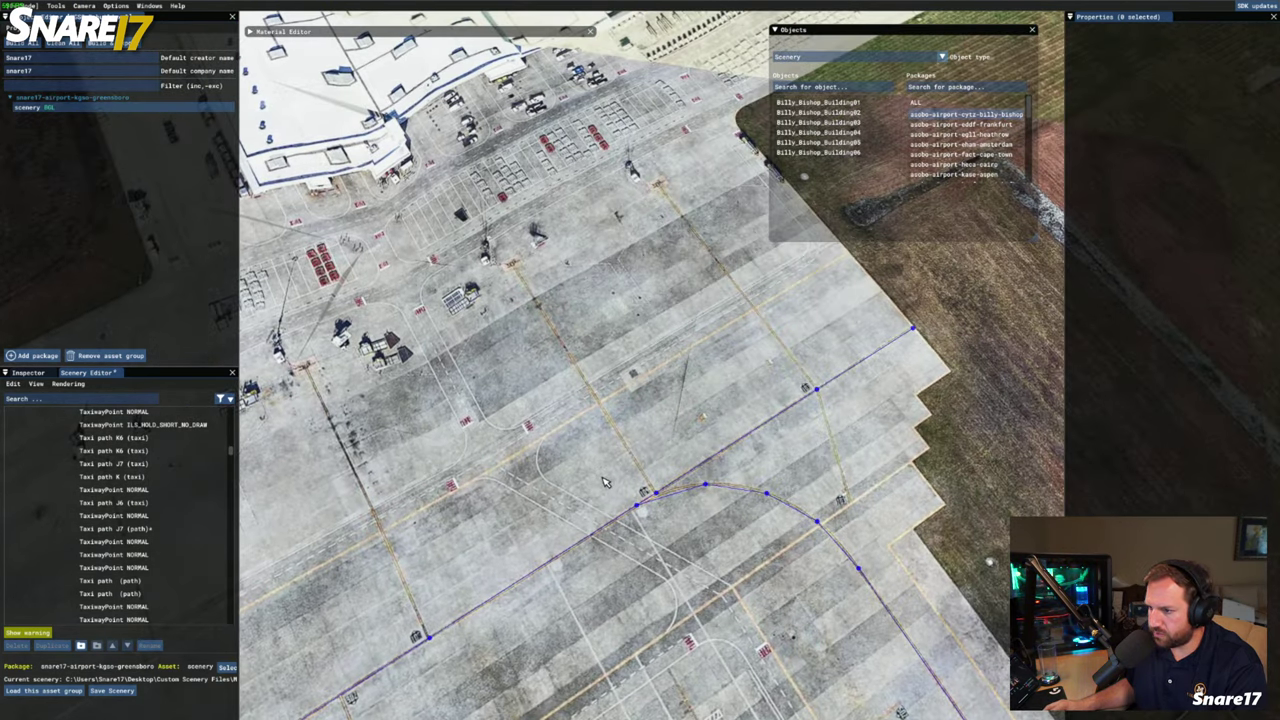
{"action": "key", "text": "w"}
{"action": "key", "text": "d"}
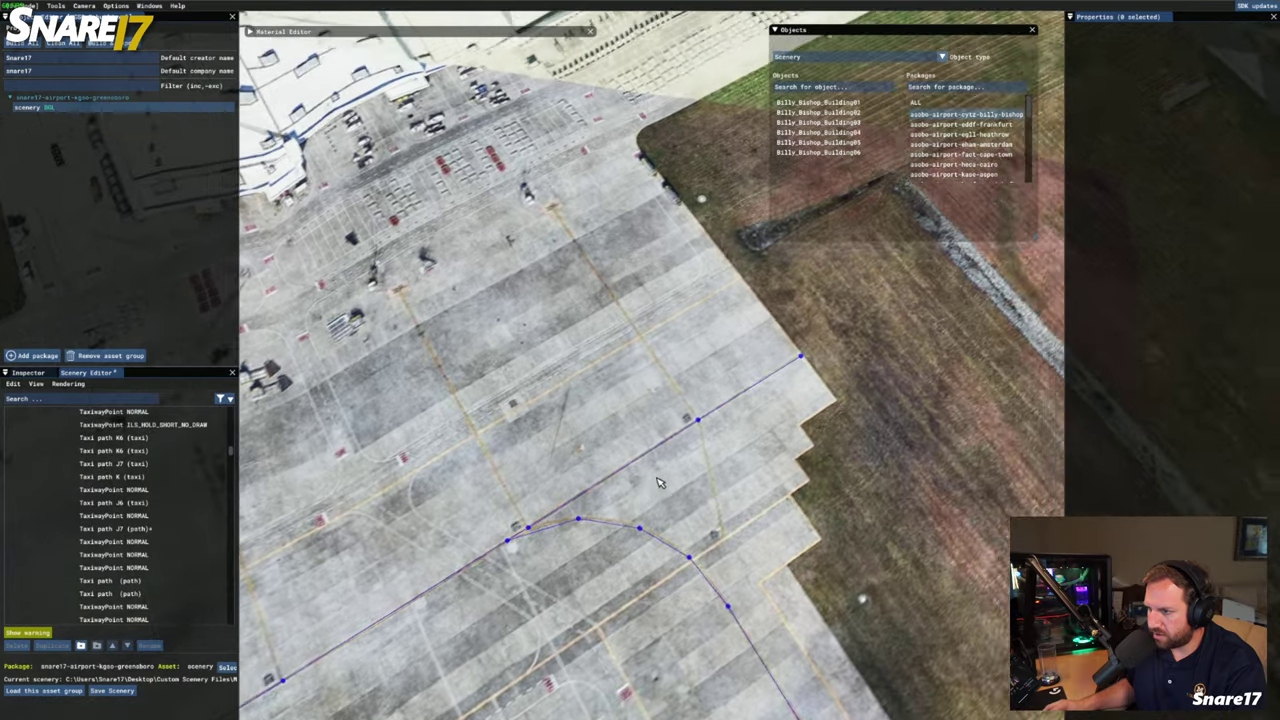
{"action": "left_click", "coordinate": [739, 380]}
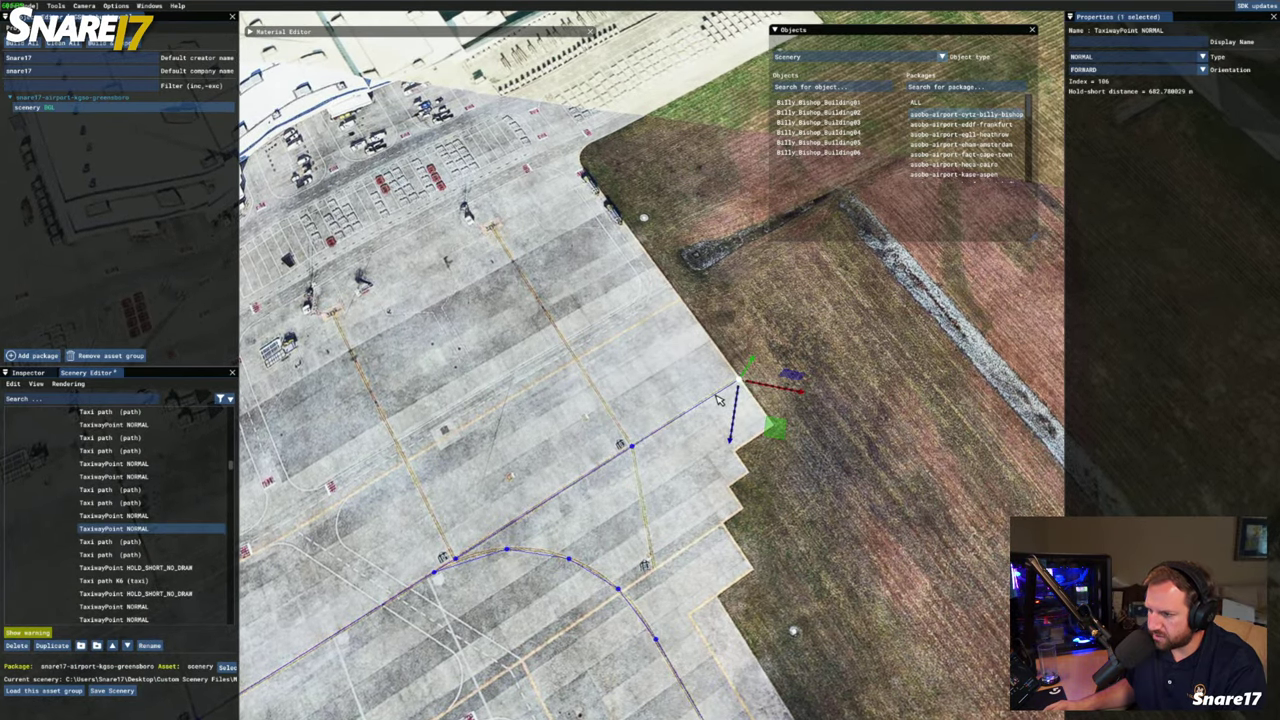
{"action": "key", "text": "Delete"}
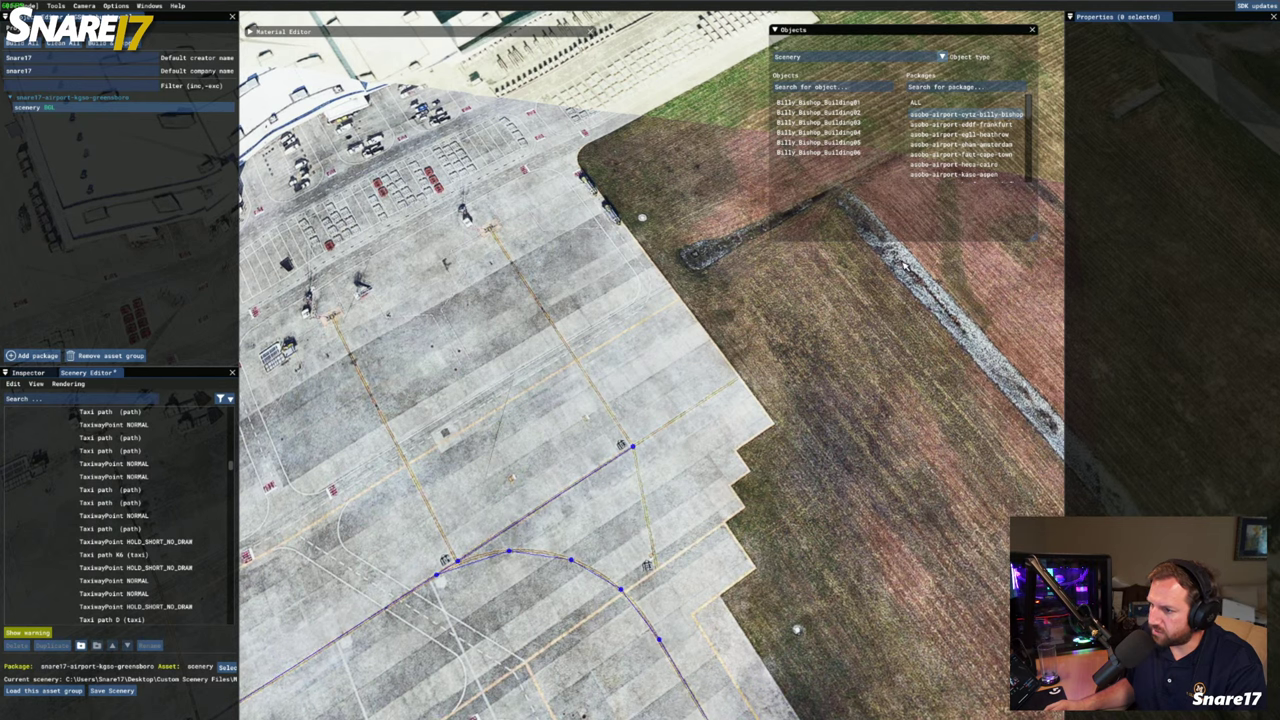
Examine the curved taxi path from the eastern hold line up to the northeastern parking stands against the painted lines
{"action": "middle_click_drag", "start_coordinate": [705, 463], "coordinate": [779, 256]}
{"action": "middle_click_drag", "start_coordinate": [874, 334], "coordinate": [761, 252]}
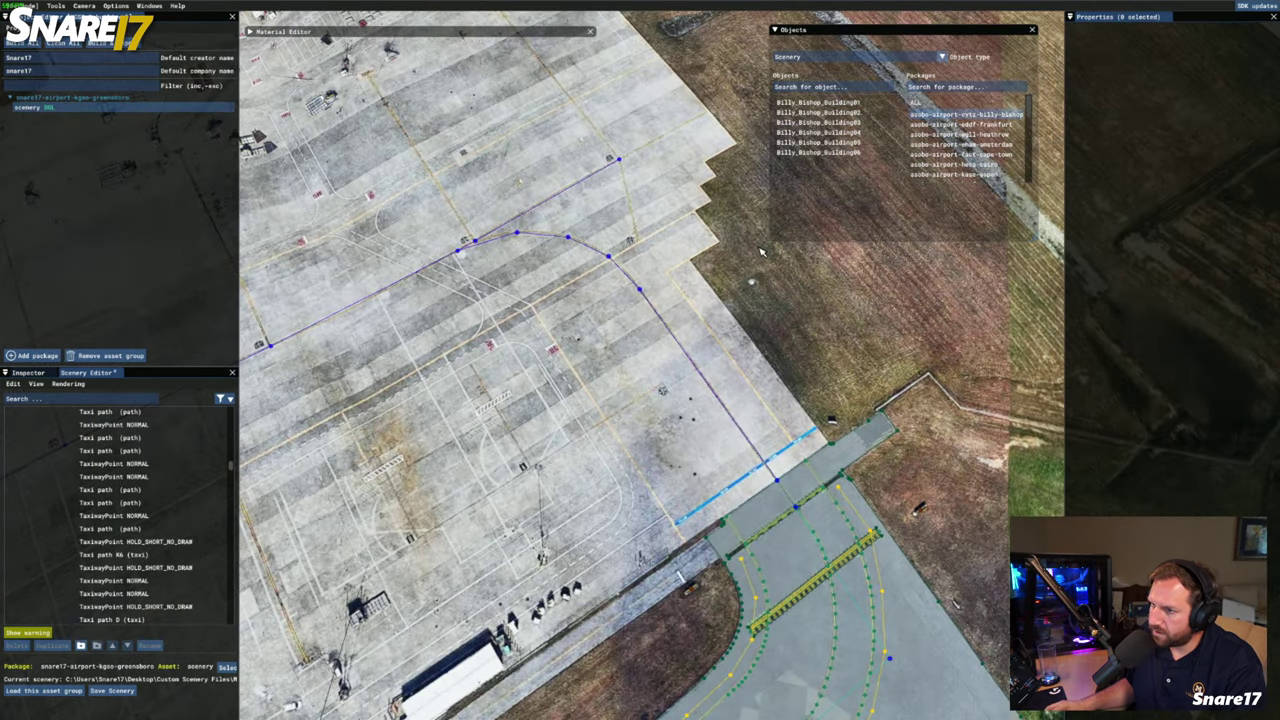
{"action": "scroll", "coordinate": [670, 318], "scroll_direction": "up", "scroll_amount": 5}
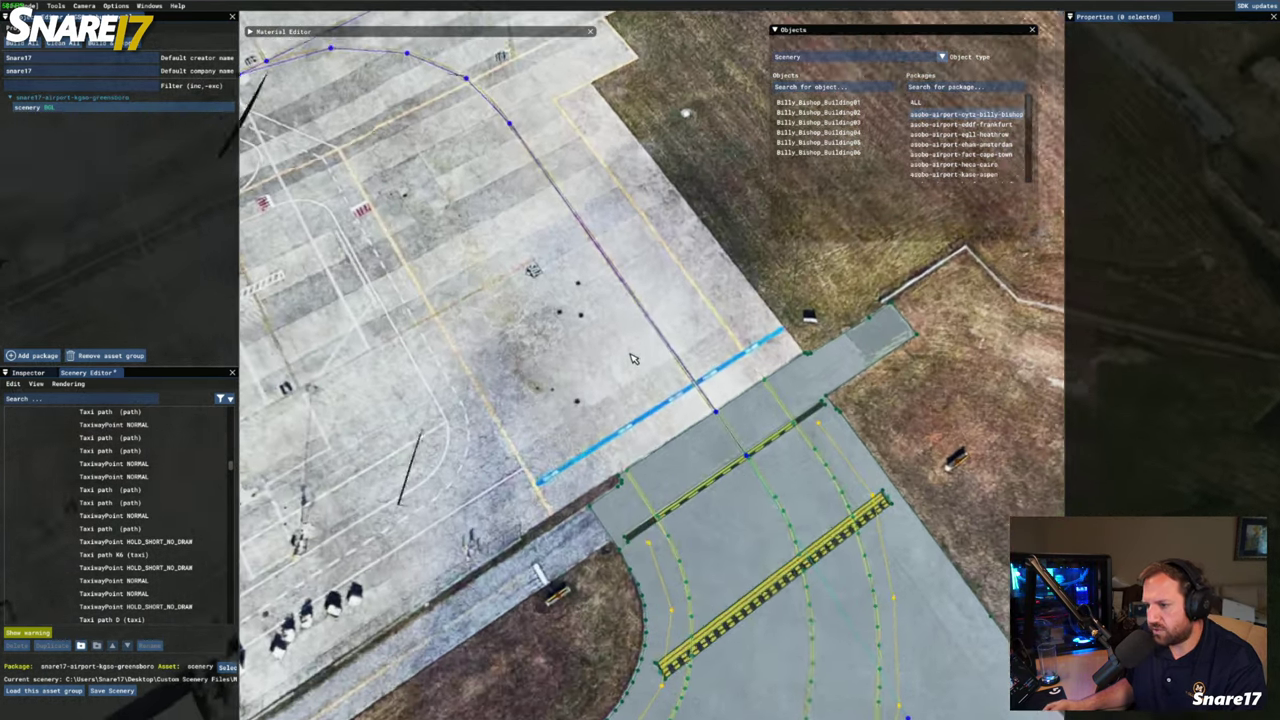
{"action": "scroll", "coordinate": [585, 362], "scroll_direction": "down", "scroll_amount": 4}
{"action": "scroll", "coordinate": [464, 419], "scroll_direction": "up", "scroll_amount": 2}
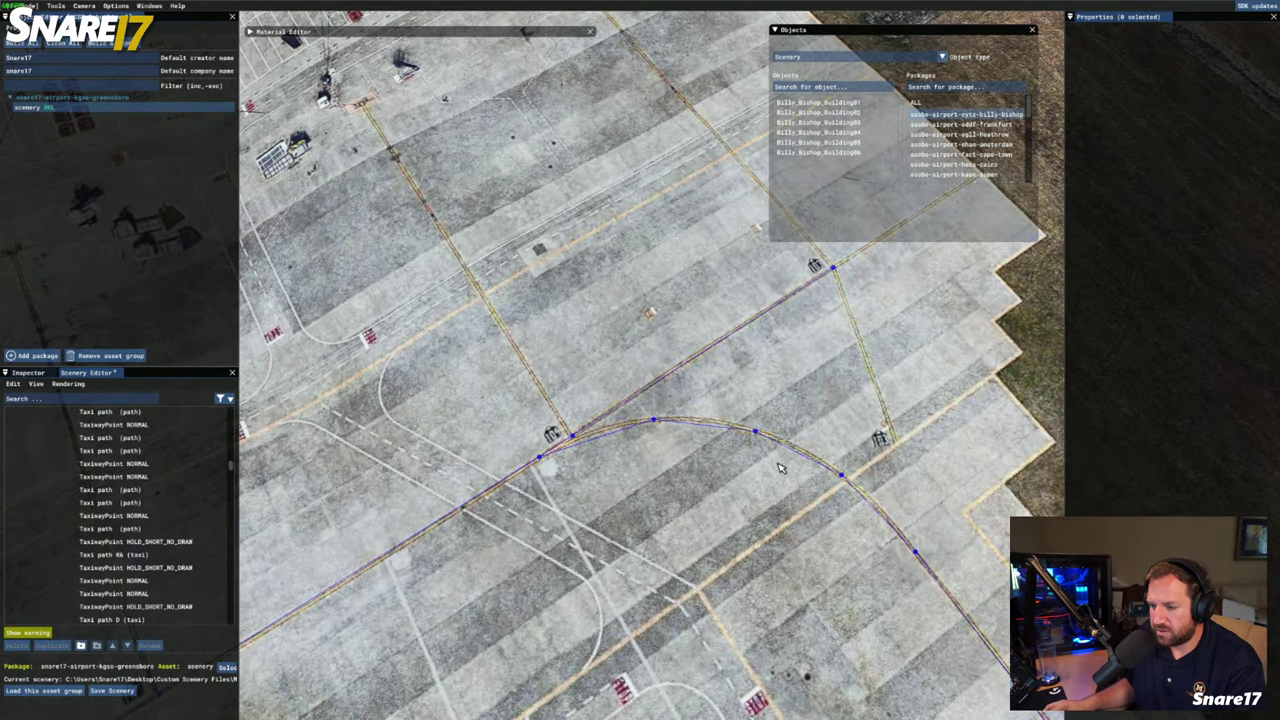
{"action": "scroll", "coordinate": [698, 460], "scroll_direction": "down", "scroll_amount": 3}
{"action": "scroll", "coordinate": [751, 380], "scroll_direction": "up", "scroll_amount": 3}
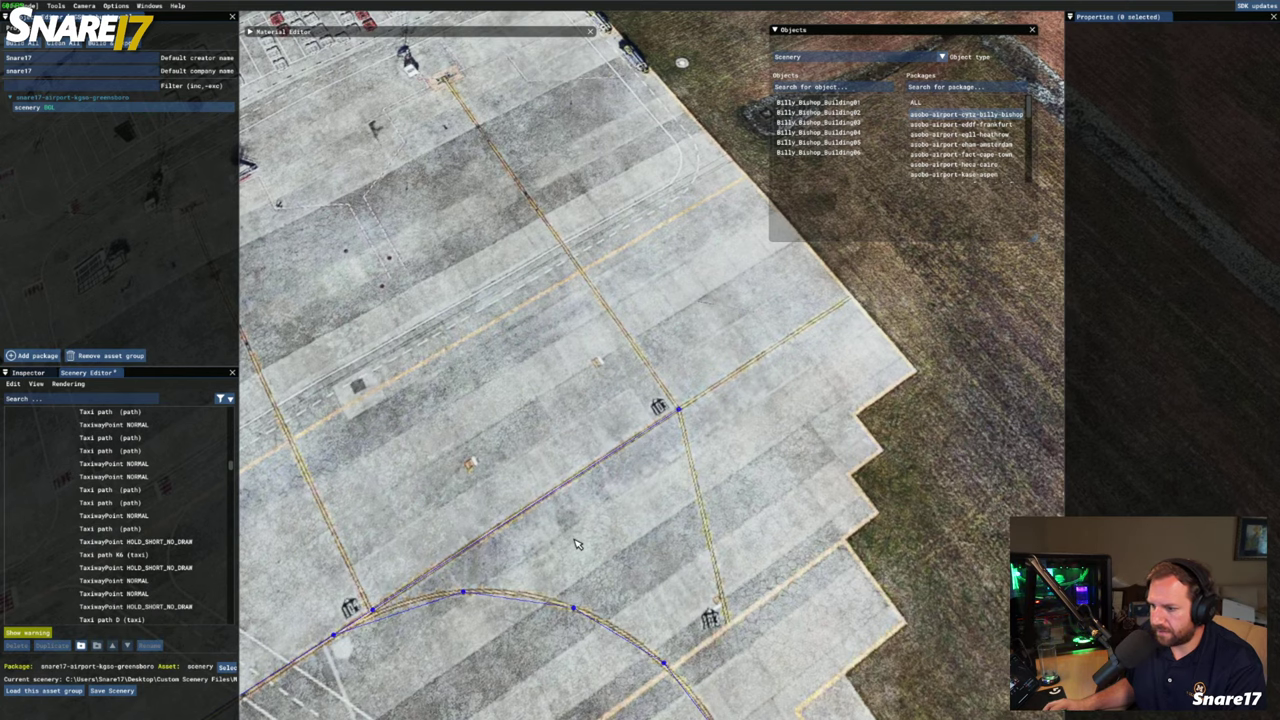
{"action": "right_click_drag", "start_coordinate": [566, 532], "coordinate": [600, 589]}
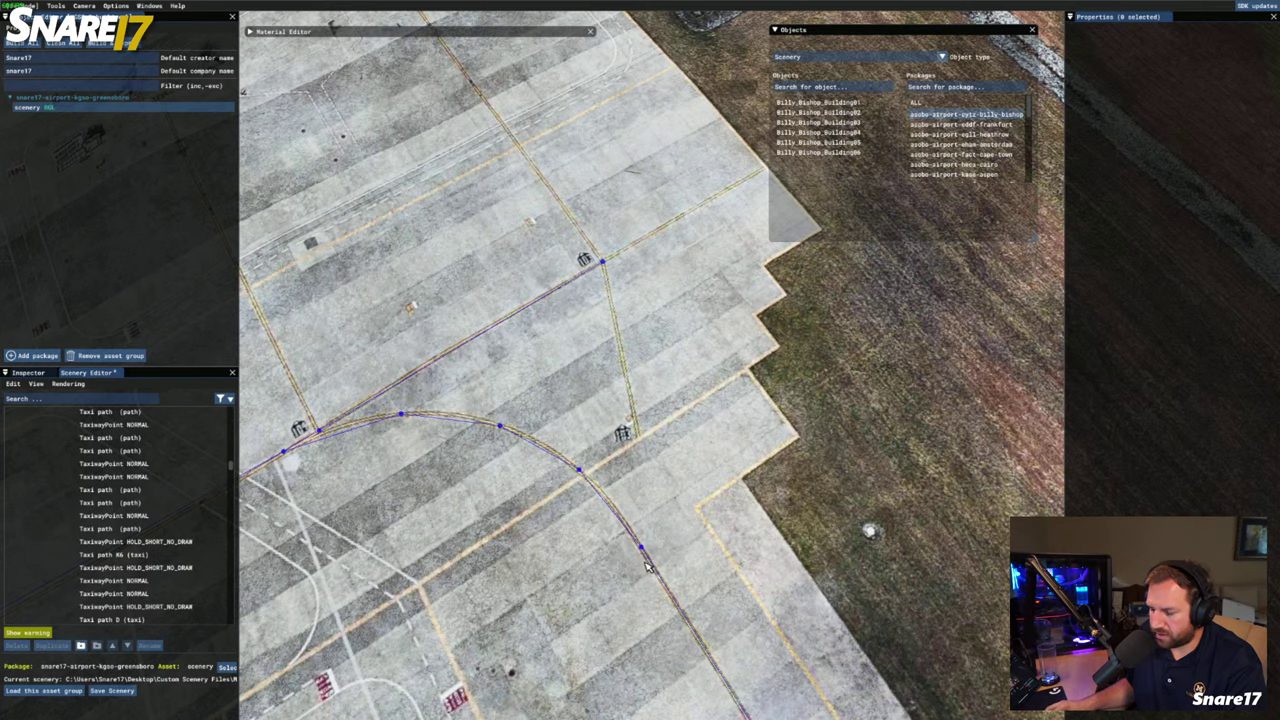
Split the straight K taxi path segment between the ramp curve and the blue boundary line
{"action": "key", "text": "w"}
{"action": "key", "text": "d"}
{"action": "left_click", "coordinate": [567, 495]}
{"action": "key", "text": "s"}
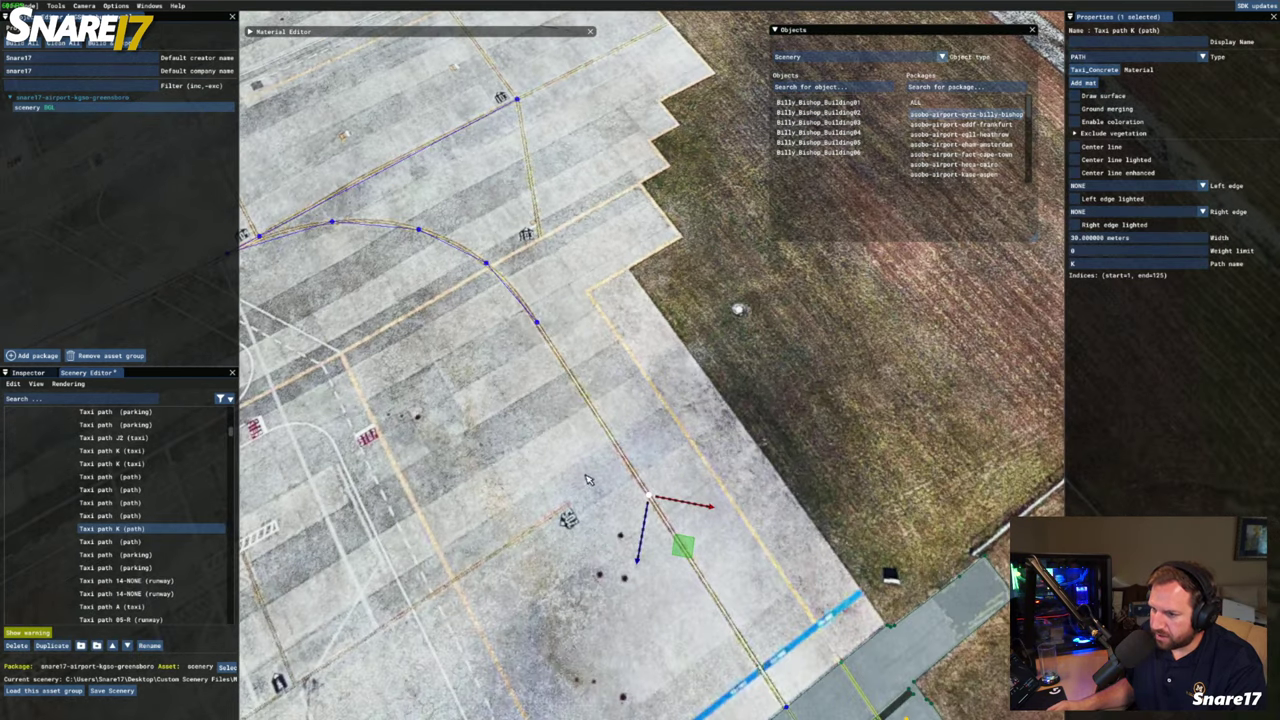
{"action": "right_click", "coordinate": [620, 449]}
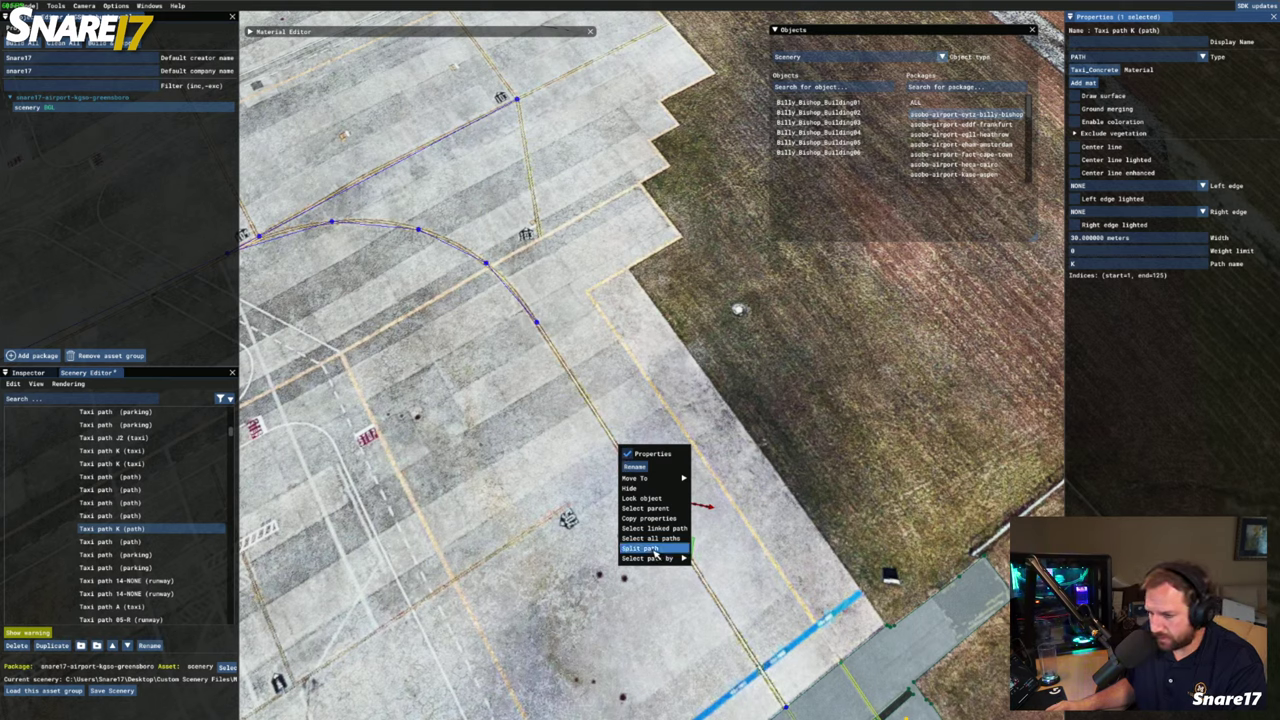
{"action": "left_click", "coordinate": [652, 549]}
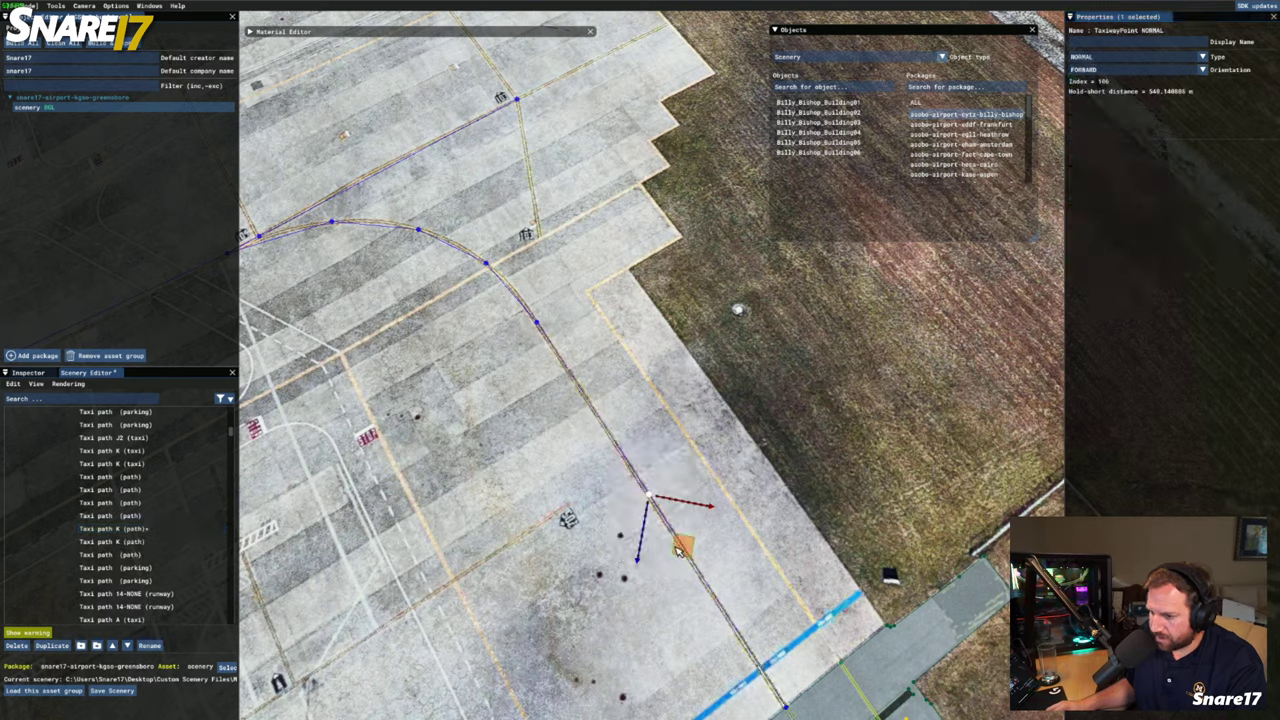
Move the new K path point close to the end of the ramp curve and connect it with a path to the northeastern stand's junction point
{"action": "left_click_drag", "start_coordinate": [677, 551], "coordinate": [586, 408]}
{"action": "key", "text": "w"}
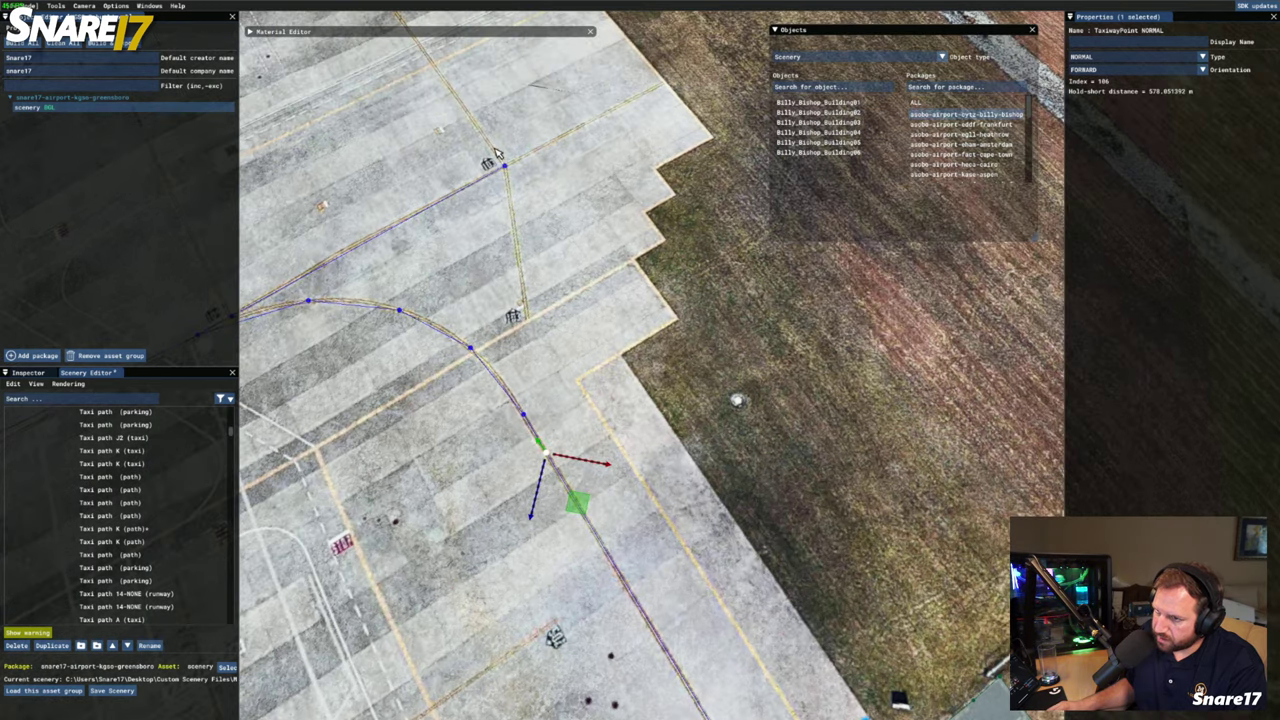
{"action": "left_click", "coordinate": [505, 170], "text": "ctrl"}
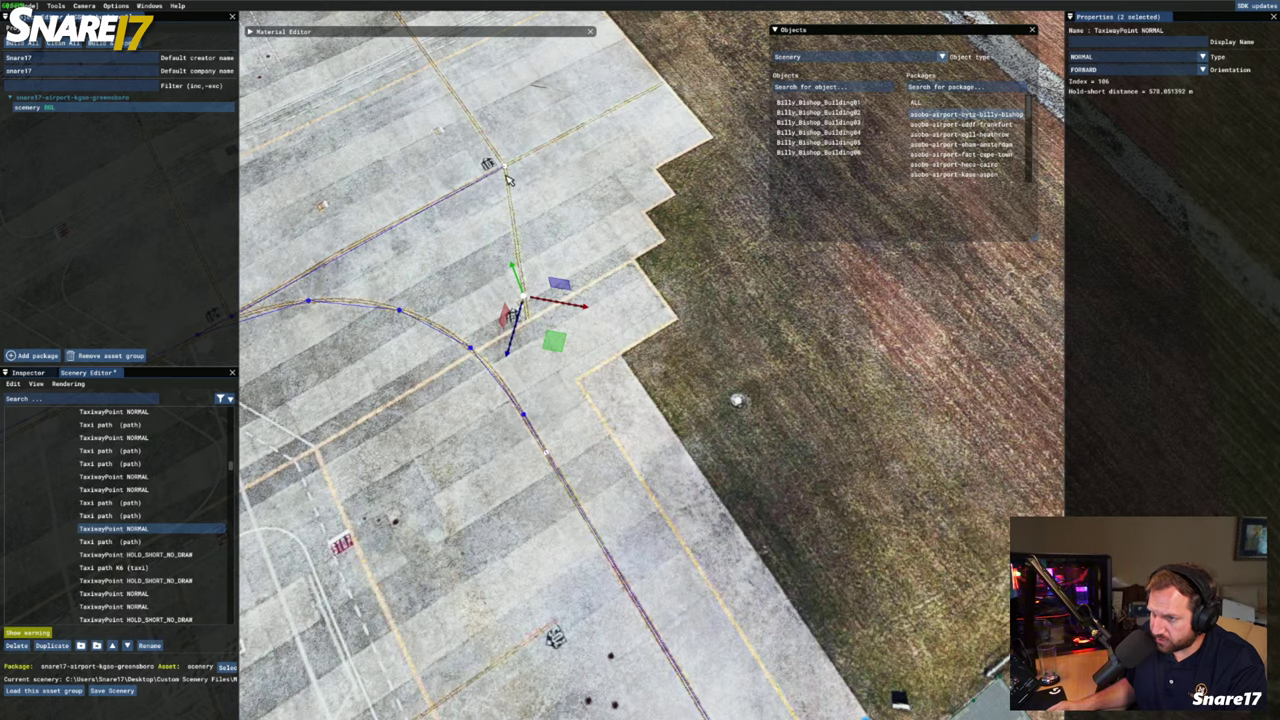
{"action": "right_click", "coordinate": [519, 244]}
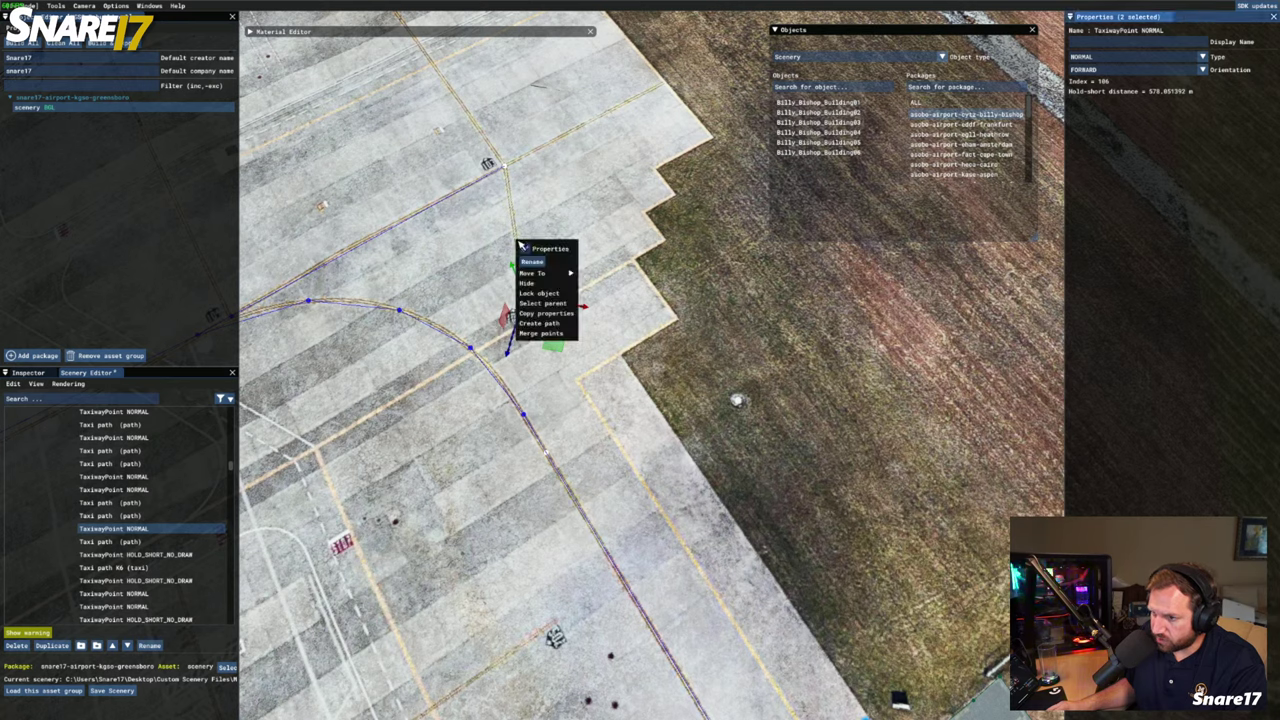
{"action": "left_click", "coordinate": [539, 323]}
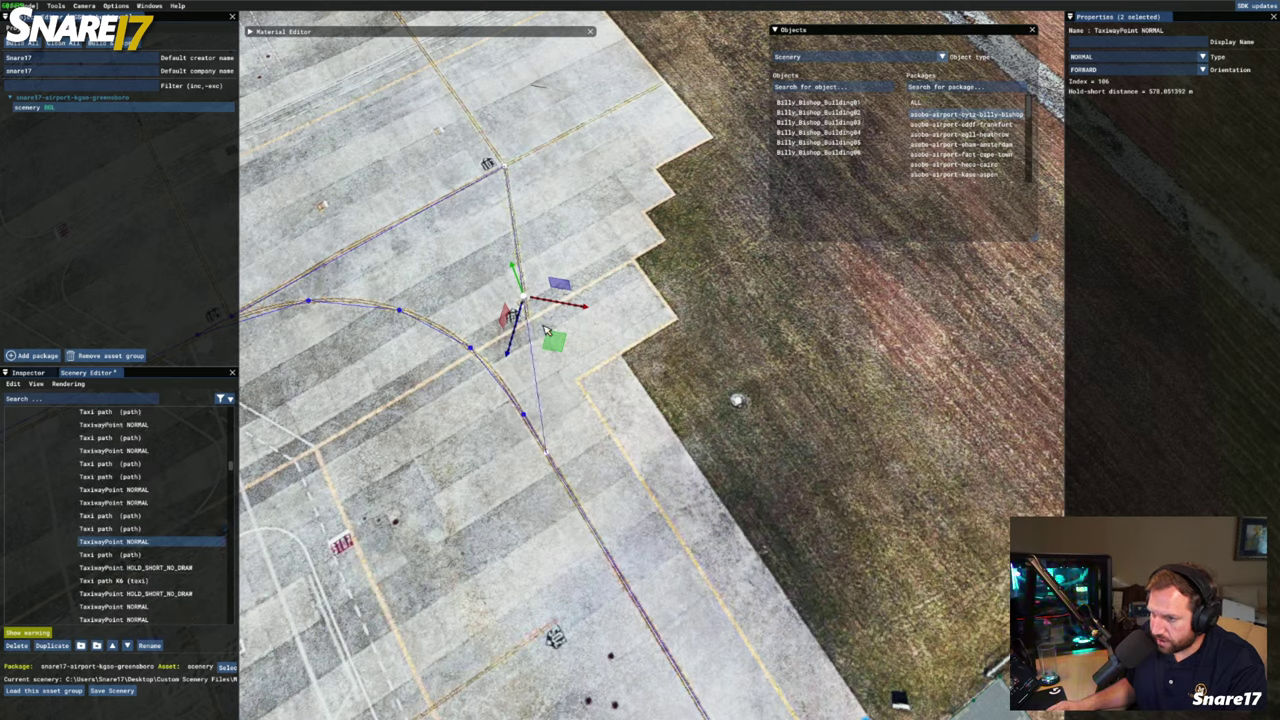
{"action": "left_click", "coordinate": [546, 456]}
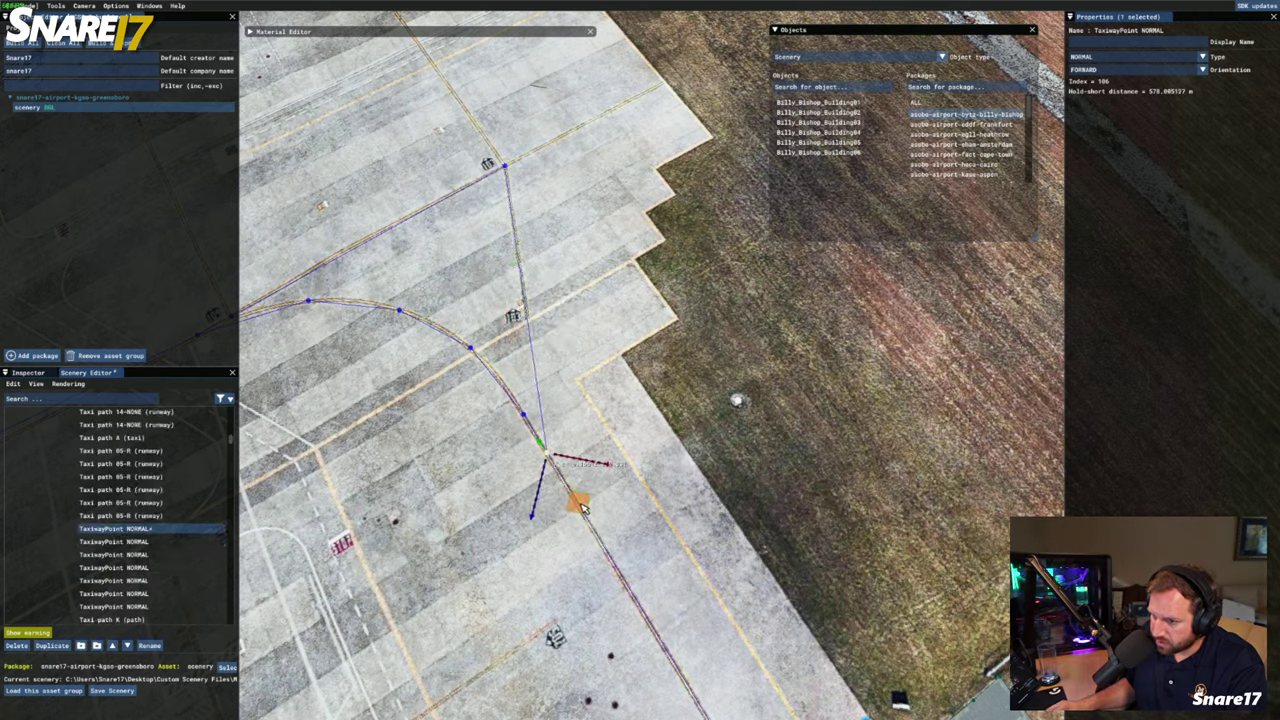
{"action": "left_click_drag", "start_coordinate": [583, 508], "coordinate": [586, 511]}
Examine the painted stand centrelines and their junctions with the taxi path at the FedEx ramp's southwestern end
{"action": "key", "text": "w"}
{"action": "key", "text": "a"}
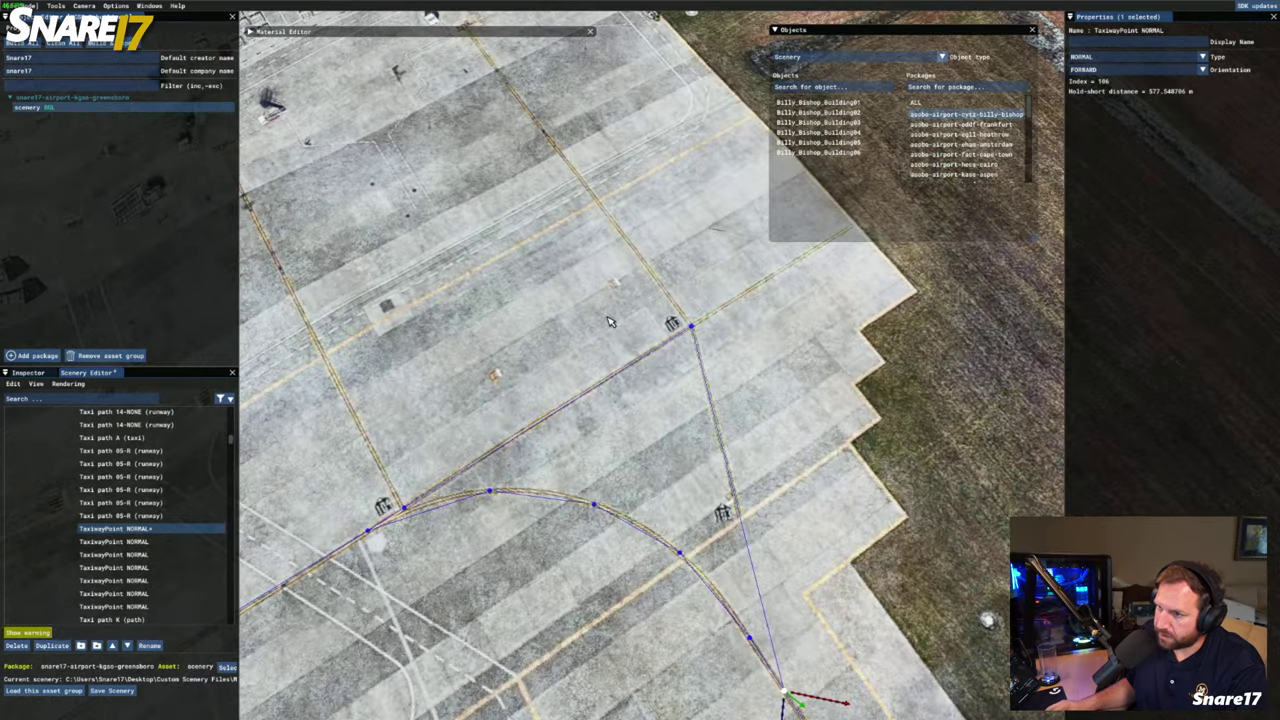
{"action": "key", "text": "s"}
{"action": "key", "text": "a"}
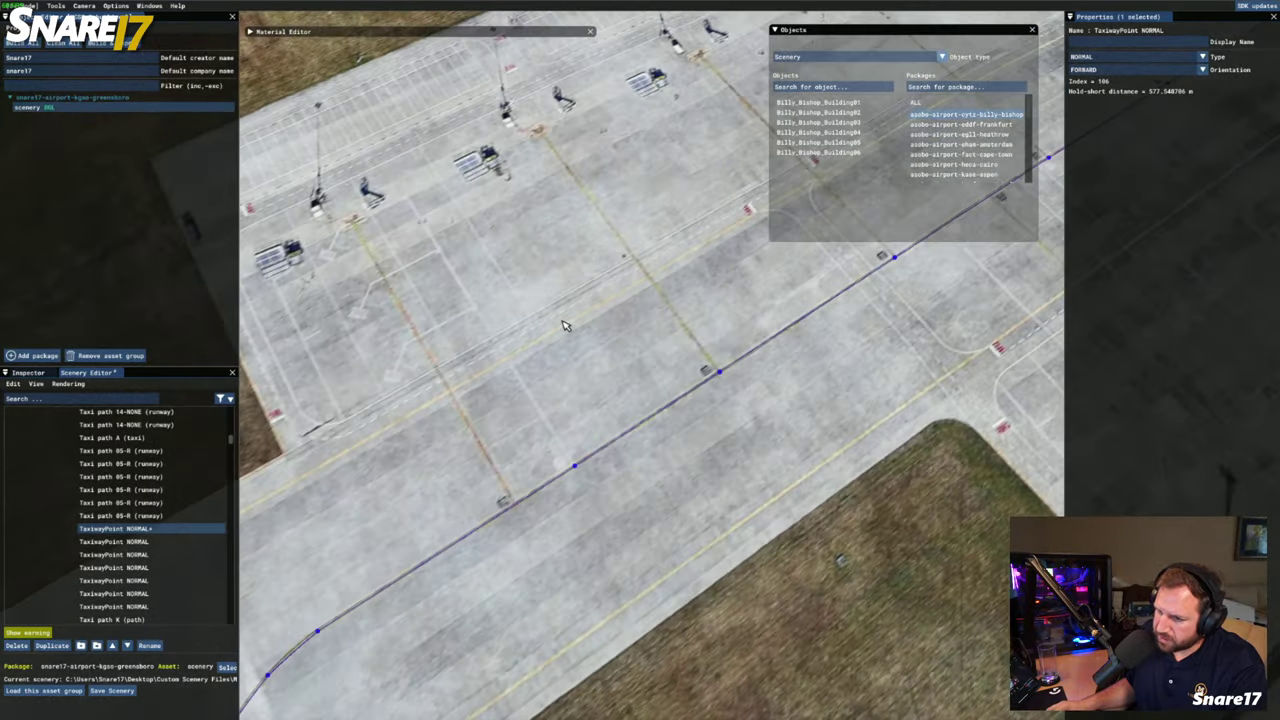
{"action": "key", "text": "w"}
{"action": "key", "text": "w"}
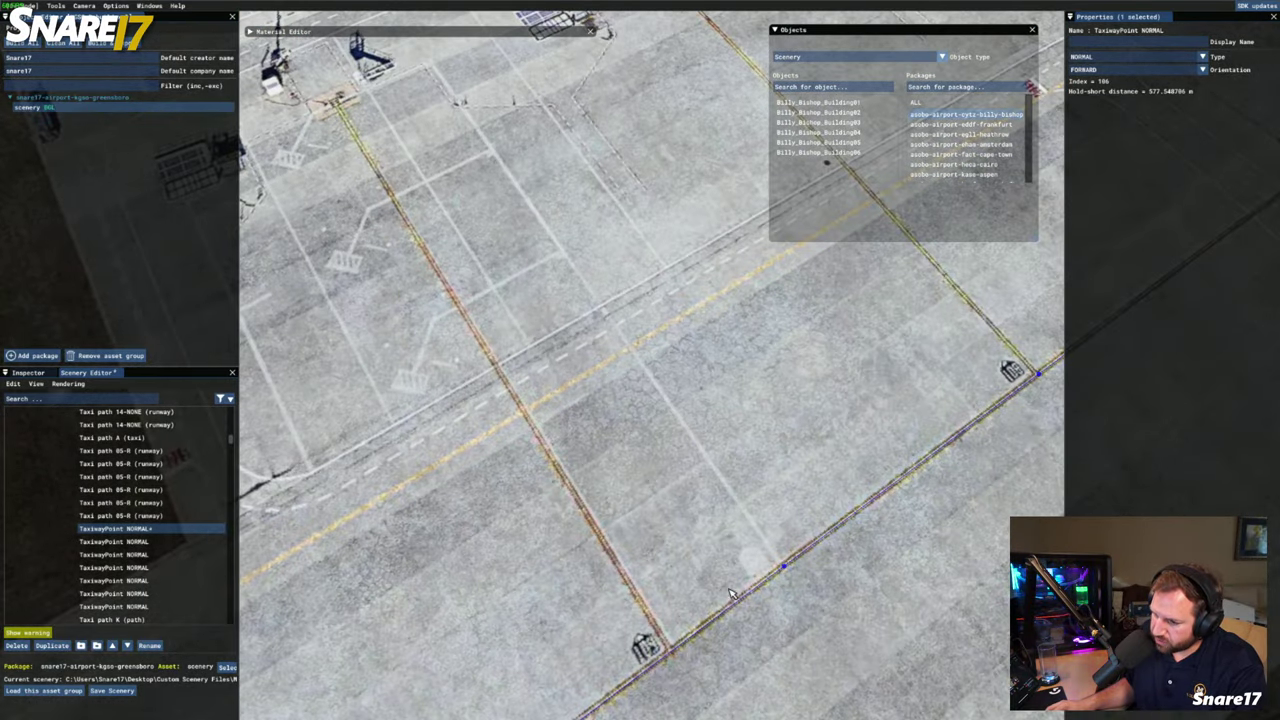
{"action": "key", "text": "s"}
{"action": "key", "text": "s"}
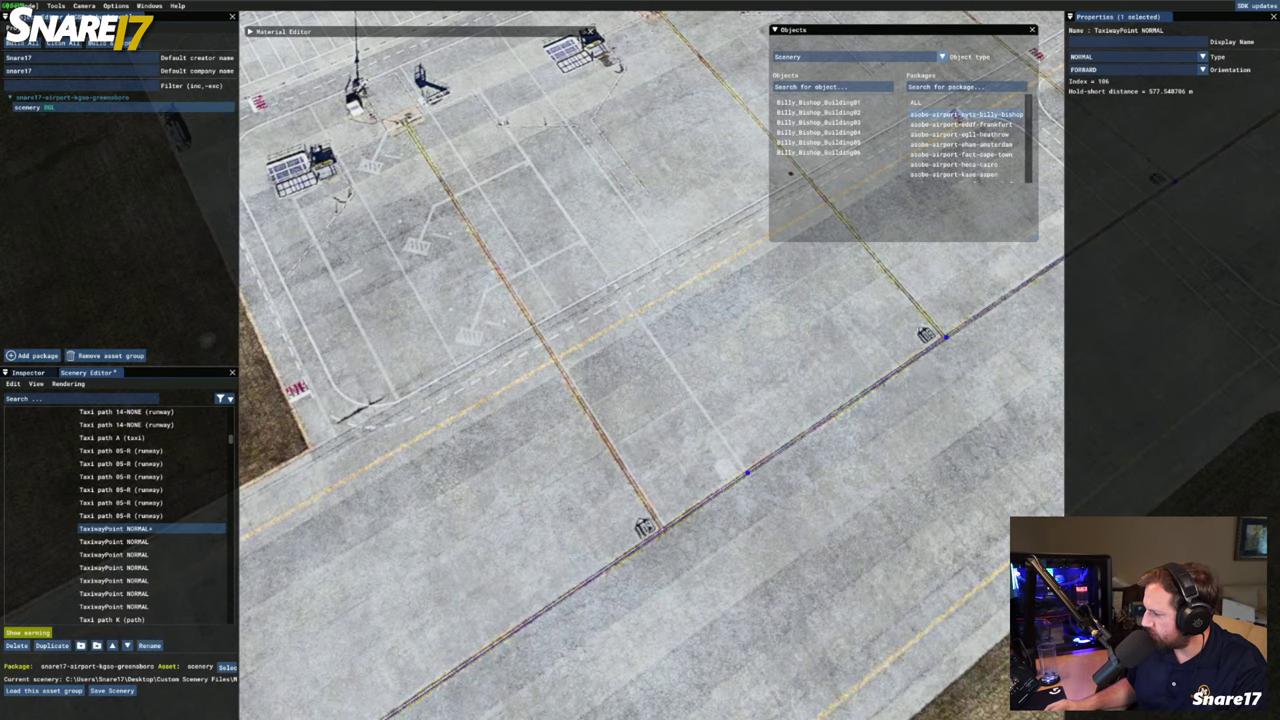
{"action": "middle_click_drag", "start_coordinate": [482, 165], "coordinate": [446, 325]}
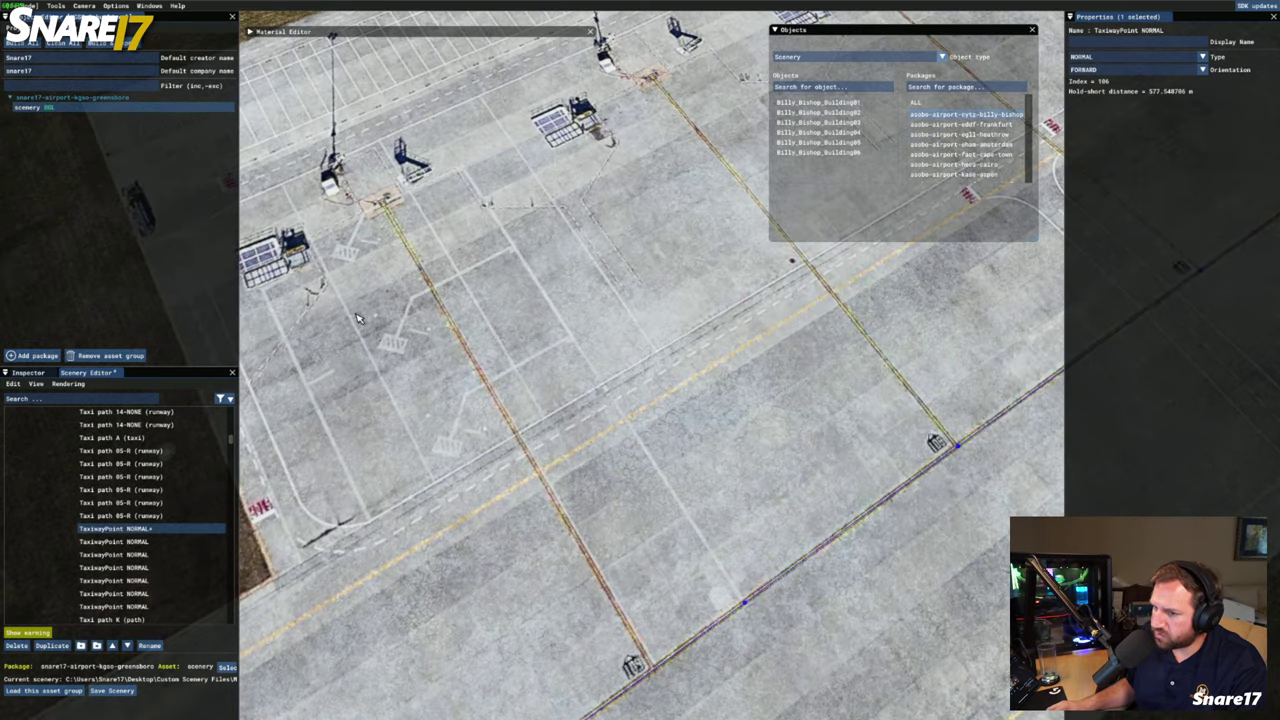
{"action": "middle_click_drag", "start_coordinate": [530, 190], "coordinate": [582, 278]}
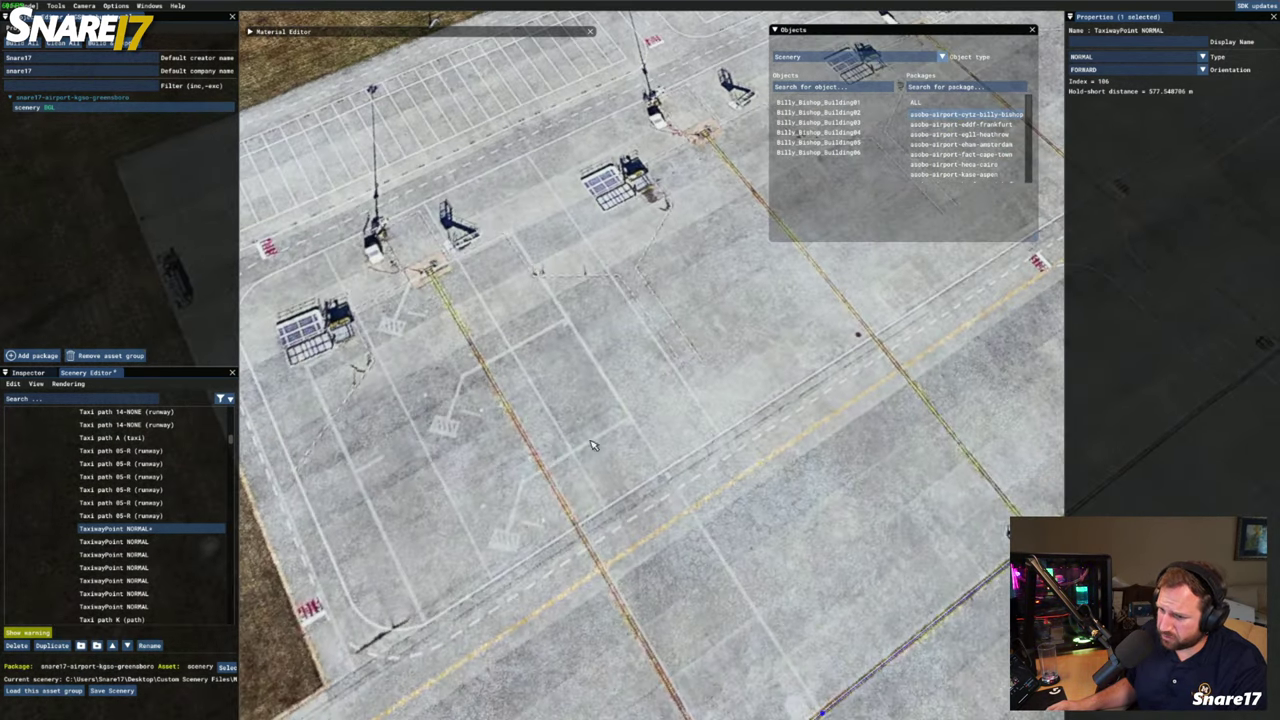
{"action": "middle_click_drag", "start_coordinate": [633, 421], "coordinate": [708, 320]}
{"action": "key", "text": "w"}
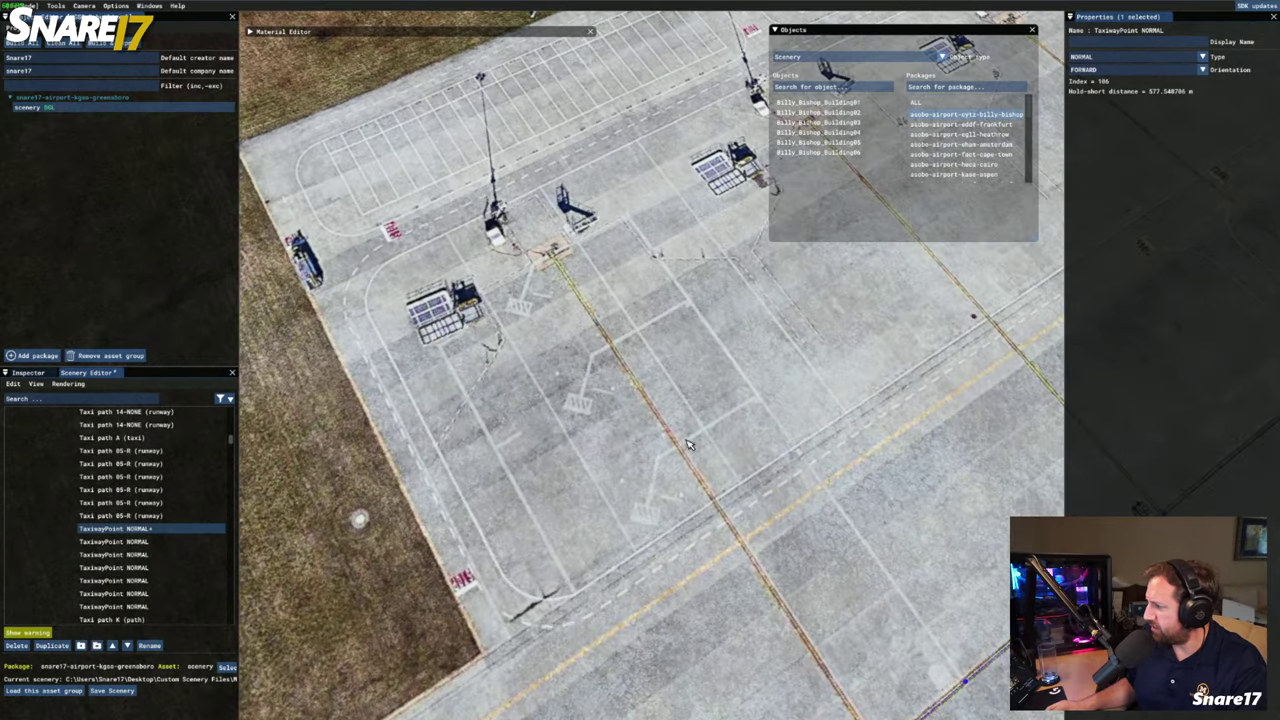
{"action": "key", "text": "d"}
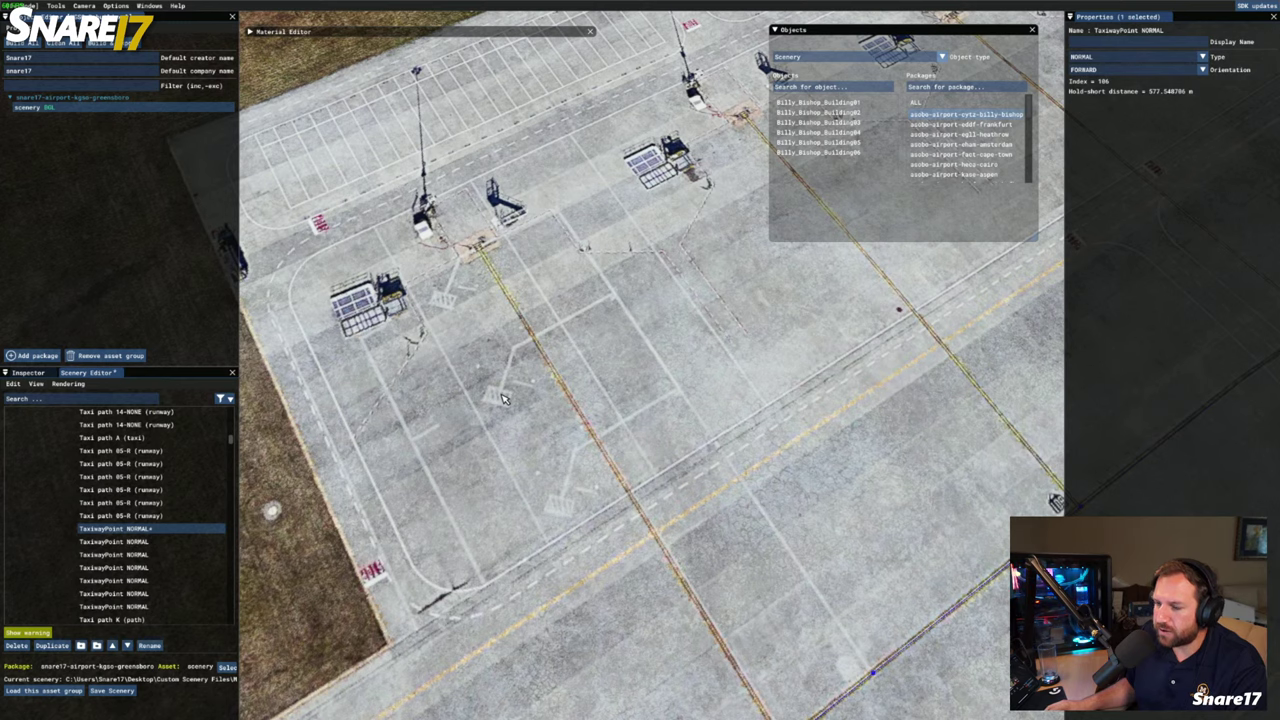
{"action": "middle_click_drag", "start_coordinate": [713, 652], "coordinate": [681, 548]}
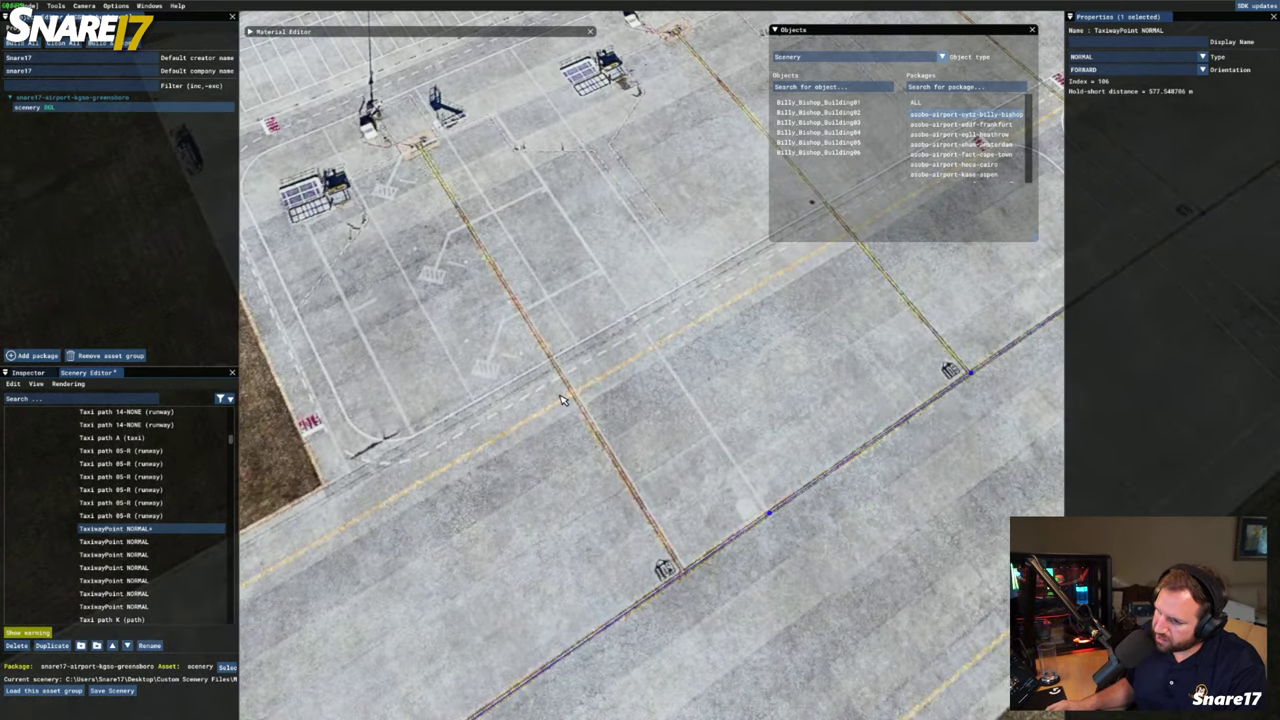
{"action": "key", "text": "w"}
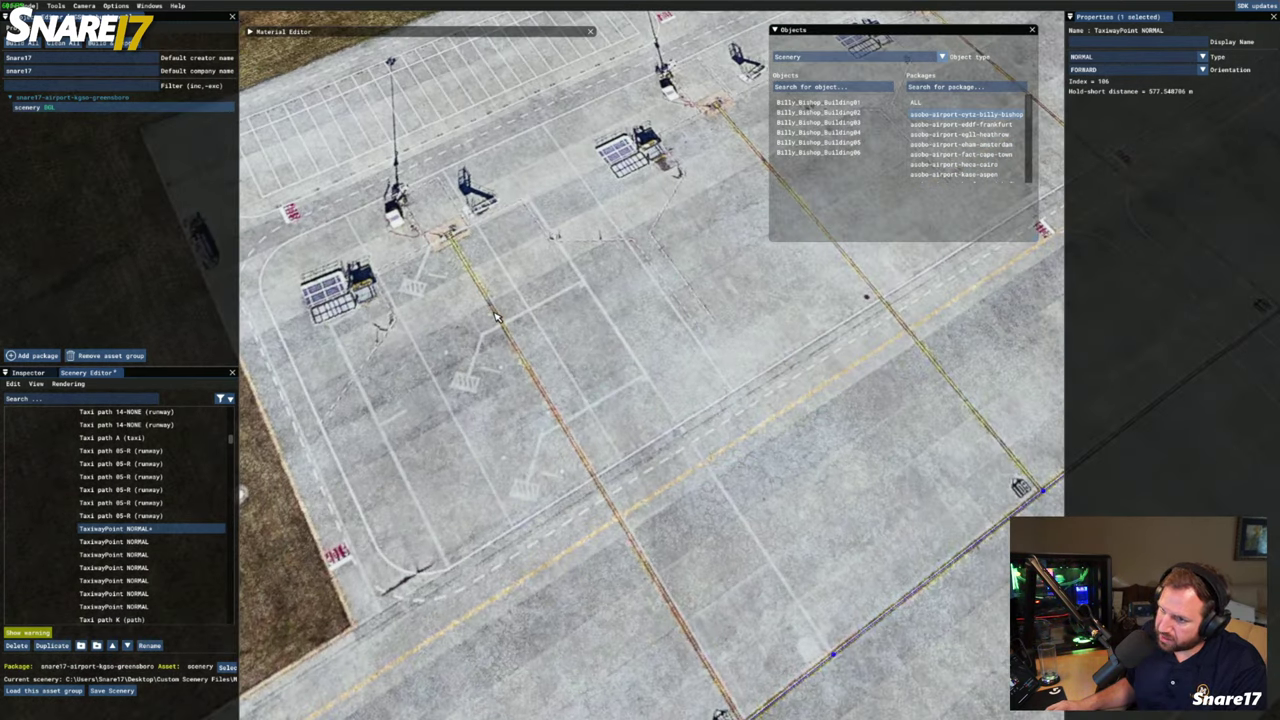
Set the object type to TaxiwayParking and add a RAMP_CARGO parking spot on the ramp
{"action": "left_click", "coordinate": [820, 58]}
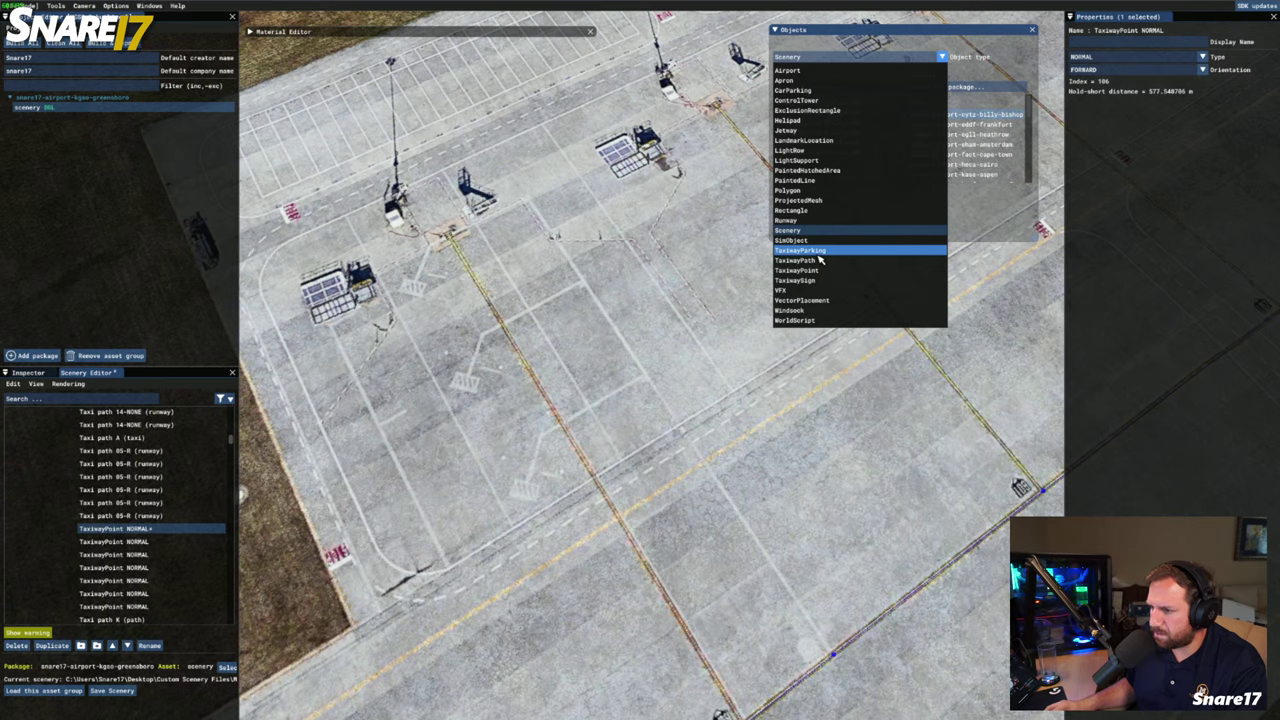
{"action": "left_click", "coordinate": [820, 260]}
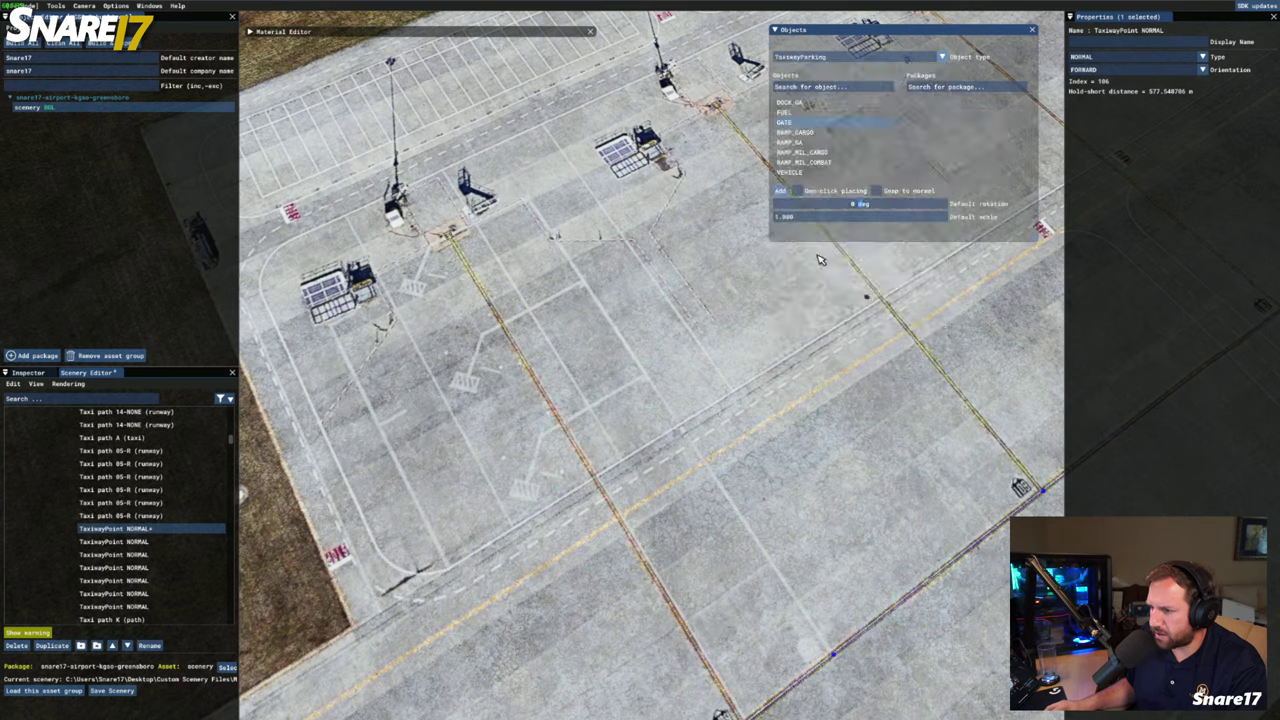
{"action": "left_click", "coordinate": [810, 124]}
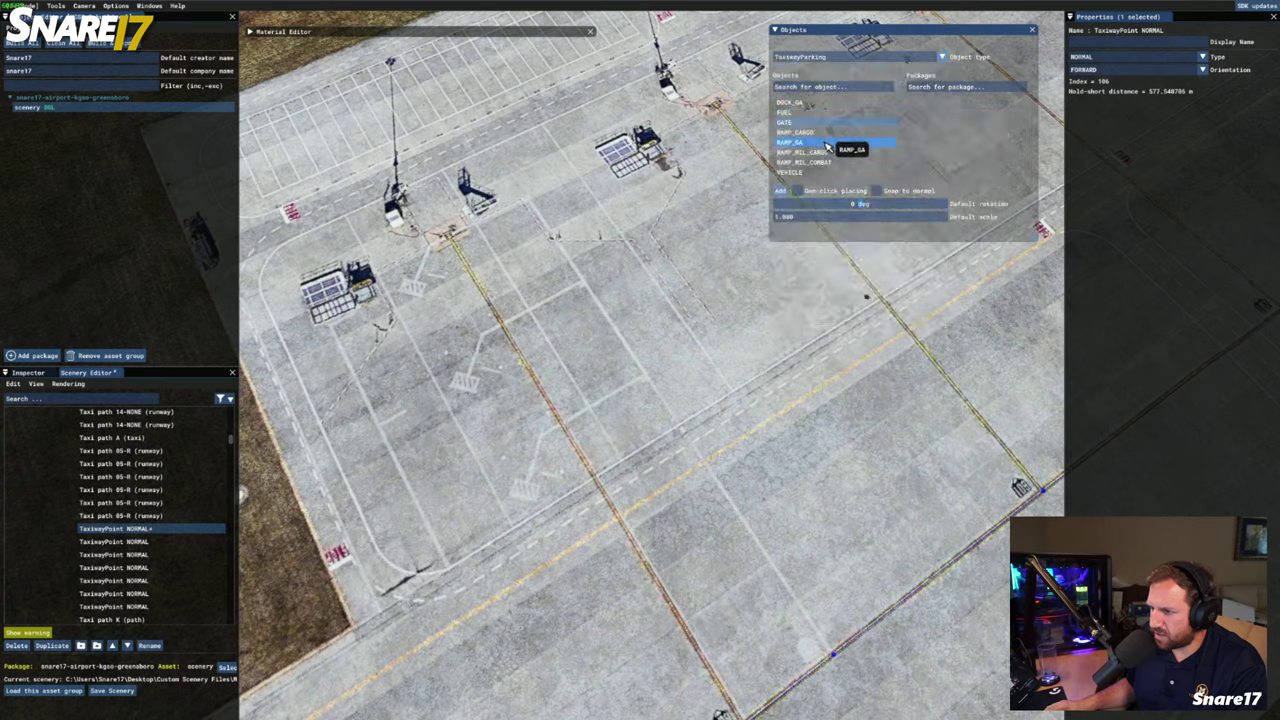
{"action": "left_click", "coordinate": [829, 135]}
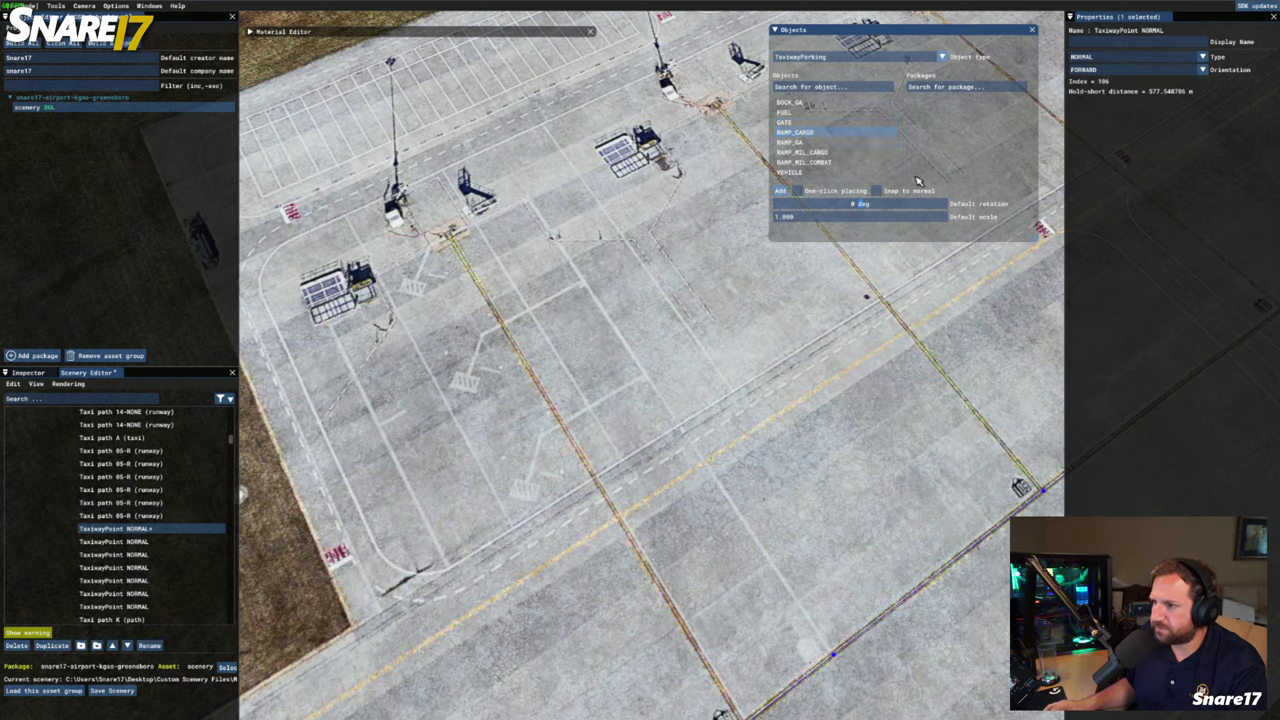
{"action": "left_click", "coordinate": [781, 191]}
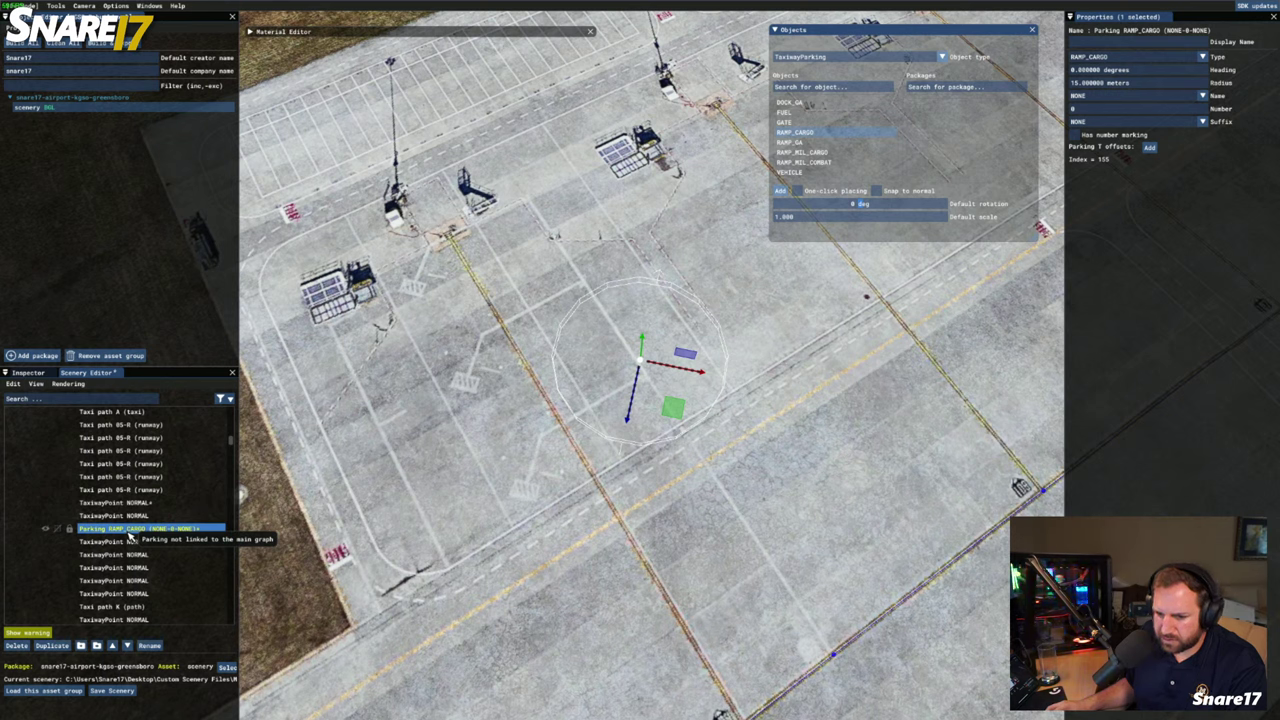
Delete the misplaced parking spot and add a RAMP_CARGO parking spot within the FedEx Ramp group instead
{"action": "left_click", "coordinate": [16, 645]}
{"action": "scroll", "coordinate": [222, 470], "scroll_direction": "down", "scroll_amount": 3}
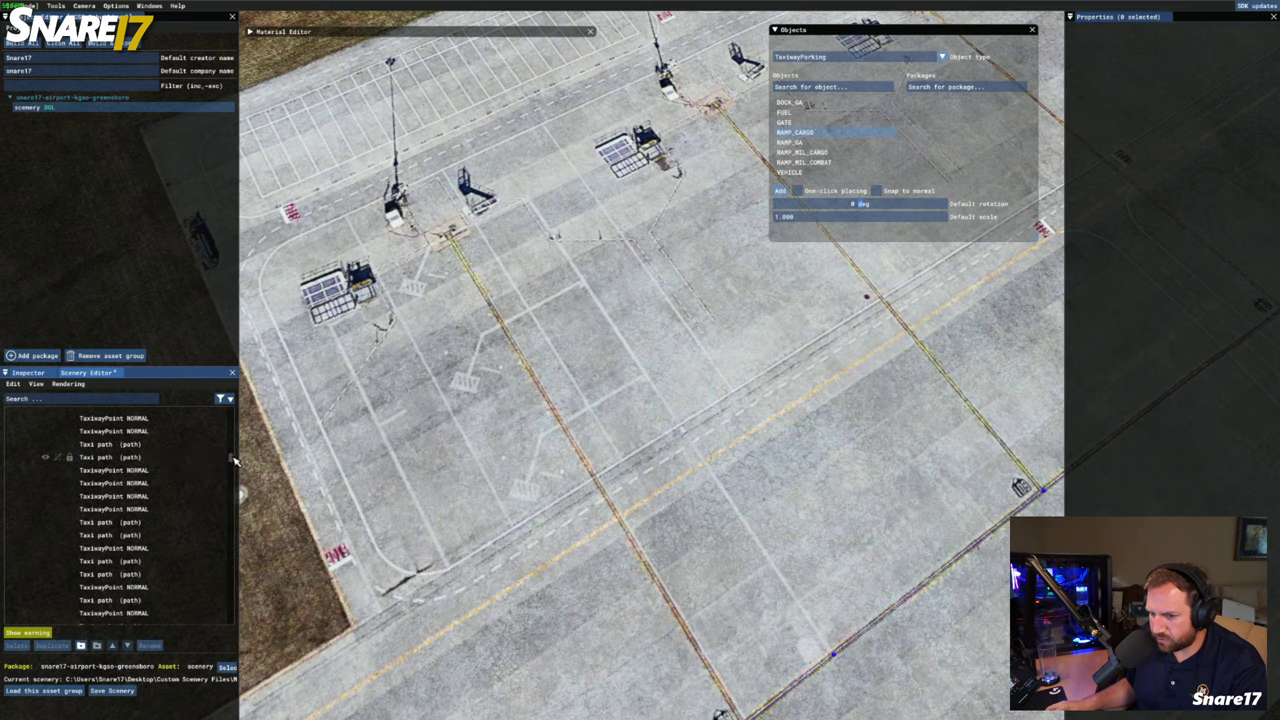
{"action": "scroll", "coordinate": [232, 465], "scroll_direction": "down", "scroll_amount": 5}
{"action": "left_click", "coordinate": [87, 603]}
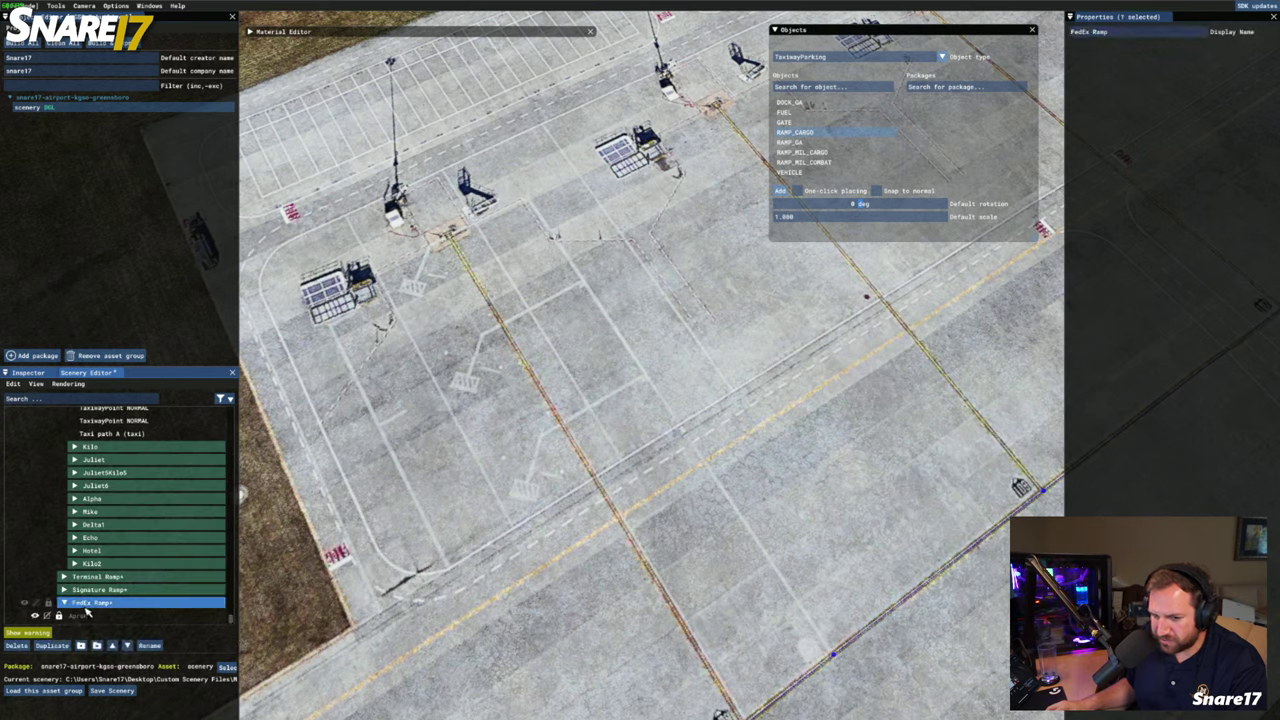
{"action": "left_click", "coordinate": [781, 191]}
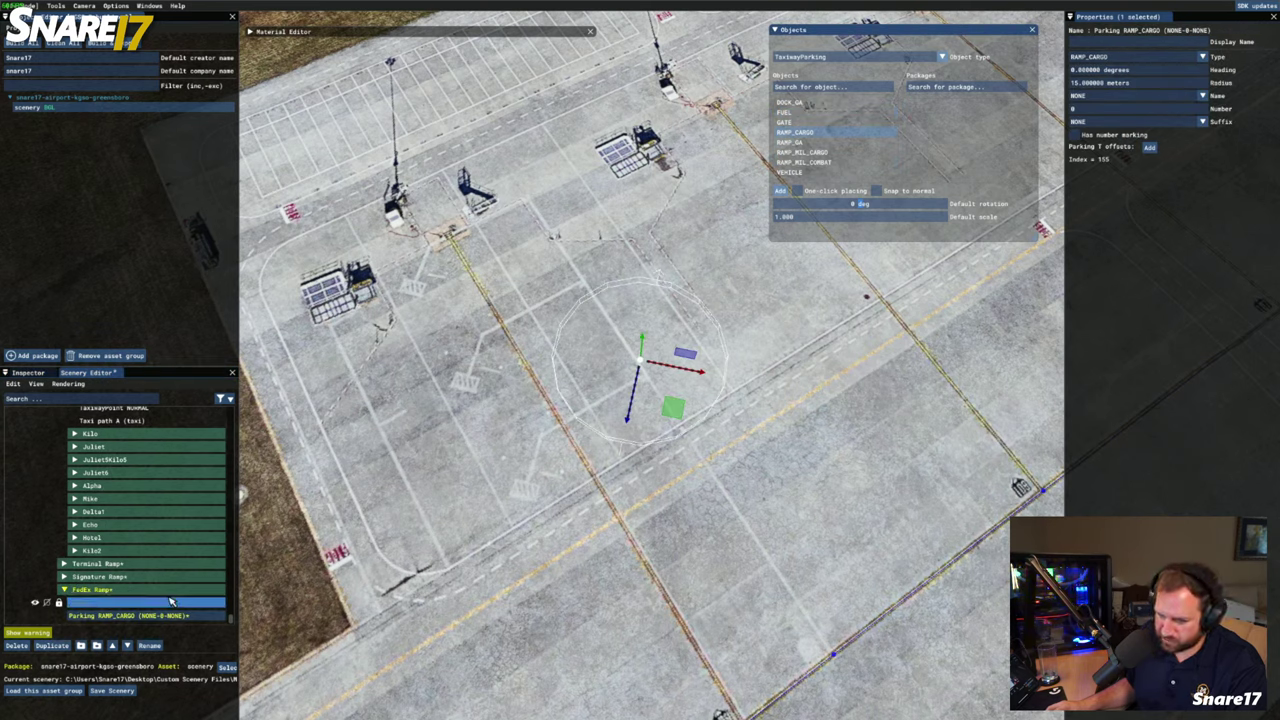
{"action": "left_click_drag", "start_coordinate": [671, 408], "coordinate": [697, 383]}
Review the available type options for the new parking spot and keep RAMP_CARGO
{"action": "left_click", "coordinate": [1183, 58]}
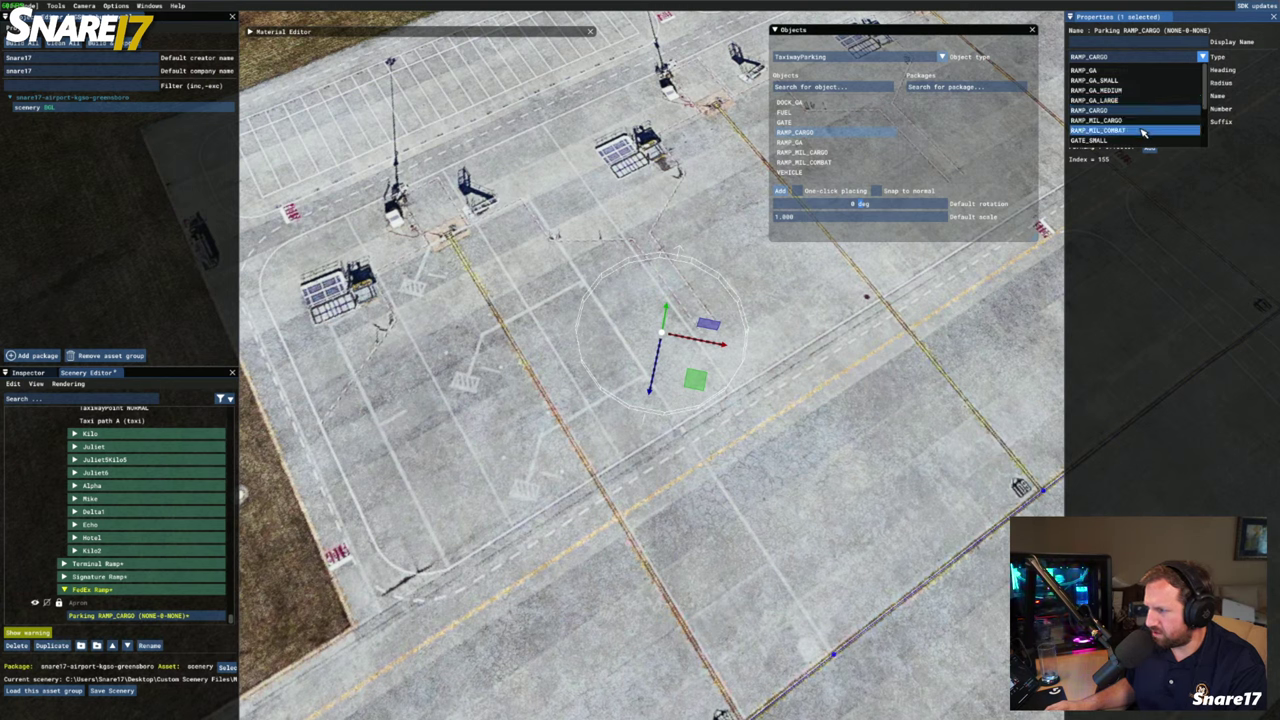
{"action": "scroll", "coordinate": [1145, 130], "scroll_direction": "down", "scroll_amount": 1}
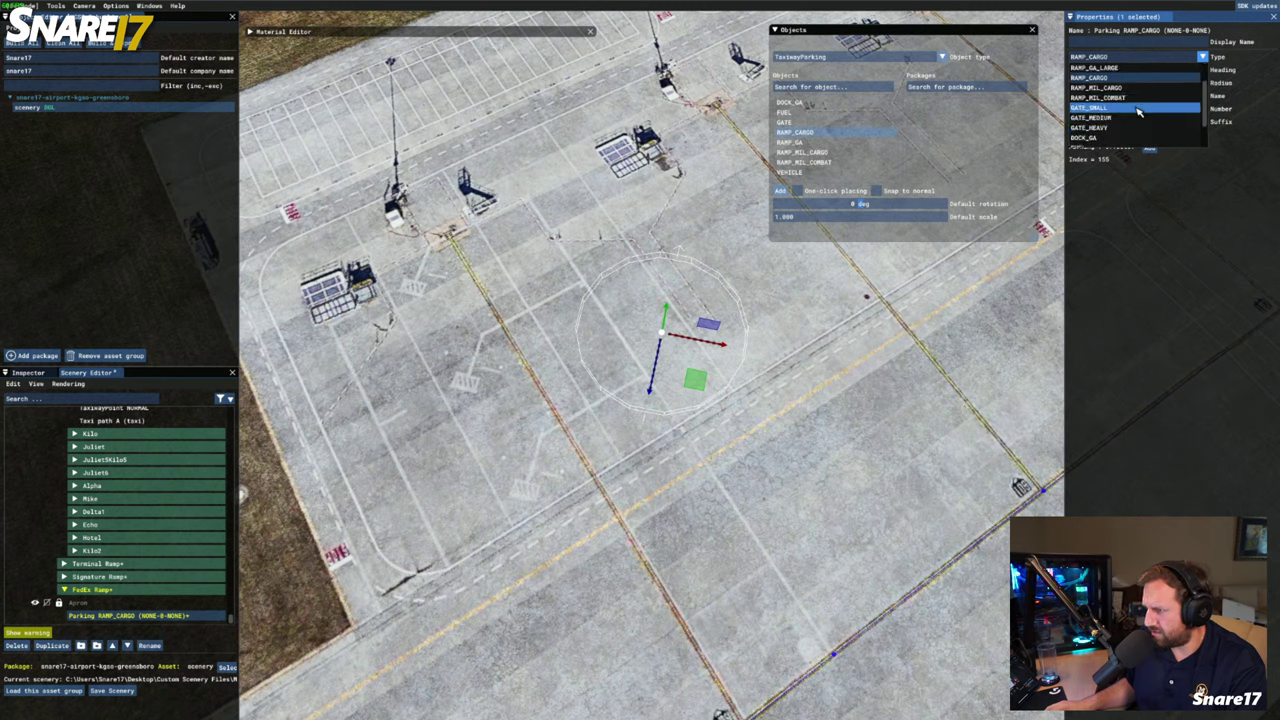
{"action": "scroll", "coordinate": [1132, 118], "scroll_direction": "down", "scroll_amount": 1}
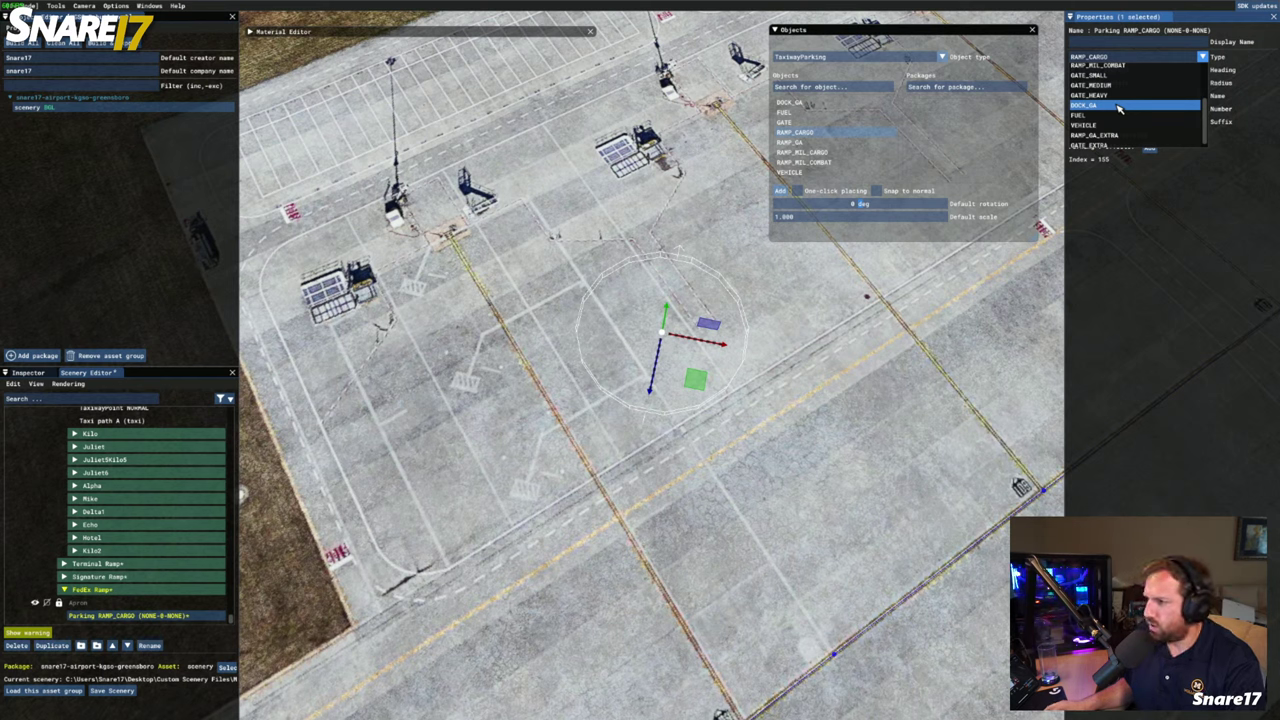
{"action": "scroll", "coordinate": [1127, 120], "scroll_direction": "down", "scroll_amount": 1}
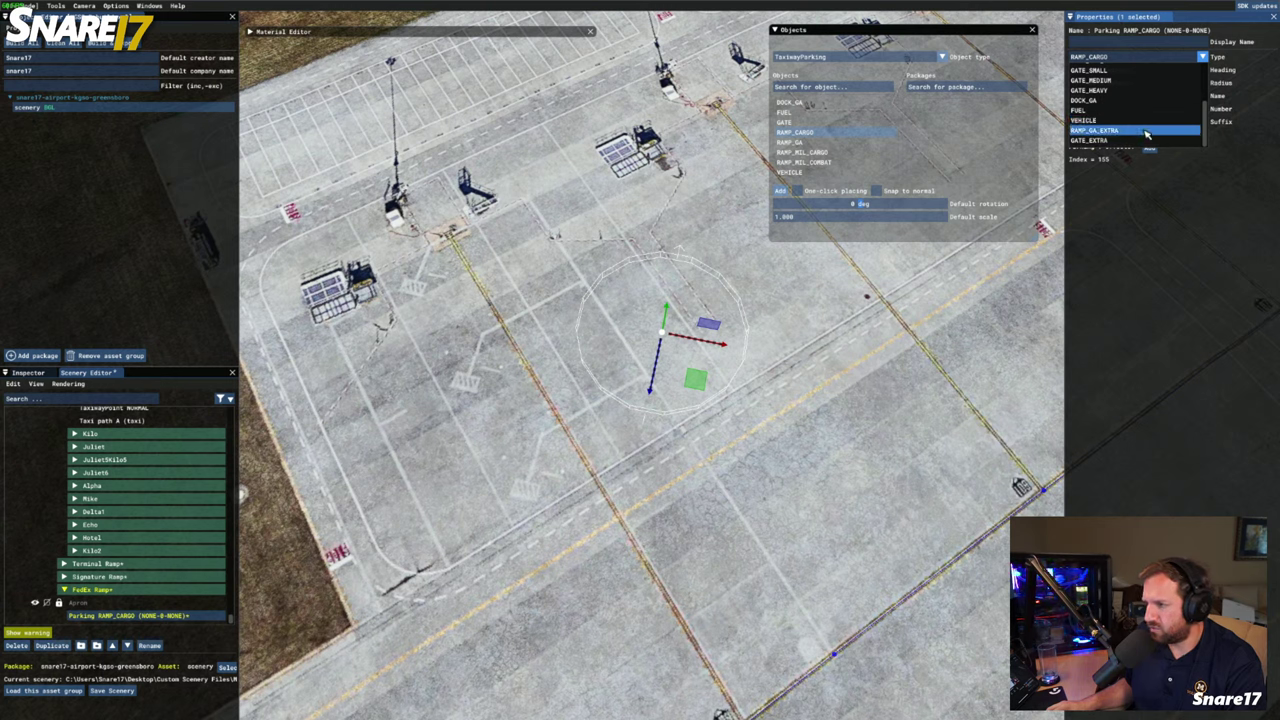
{"action": "scroll", "coordinate": [1145, 132], "scroll_direction": "up", "scroll_amount": 3}
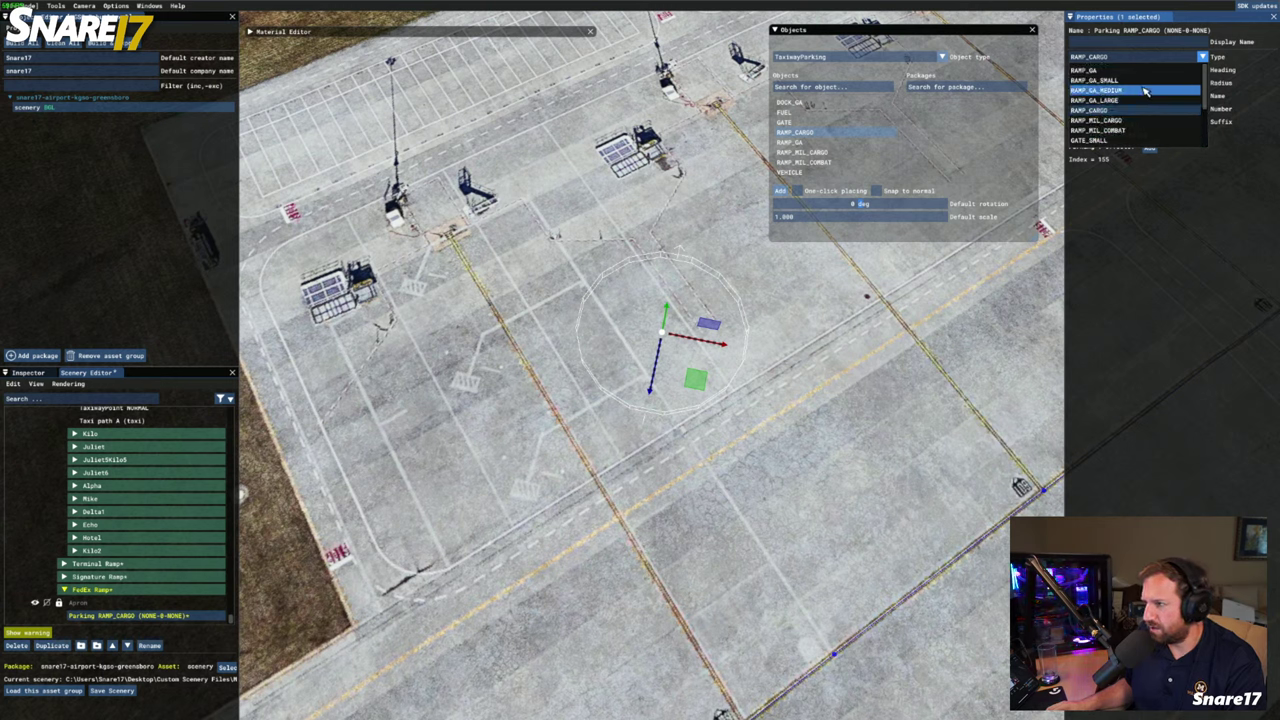
{"action": "left_click", "coordinate": [1140, 112]}
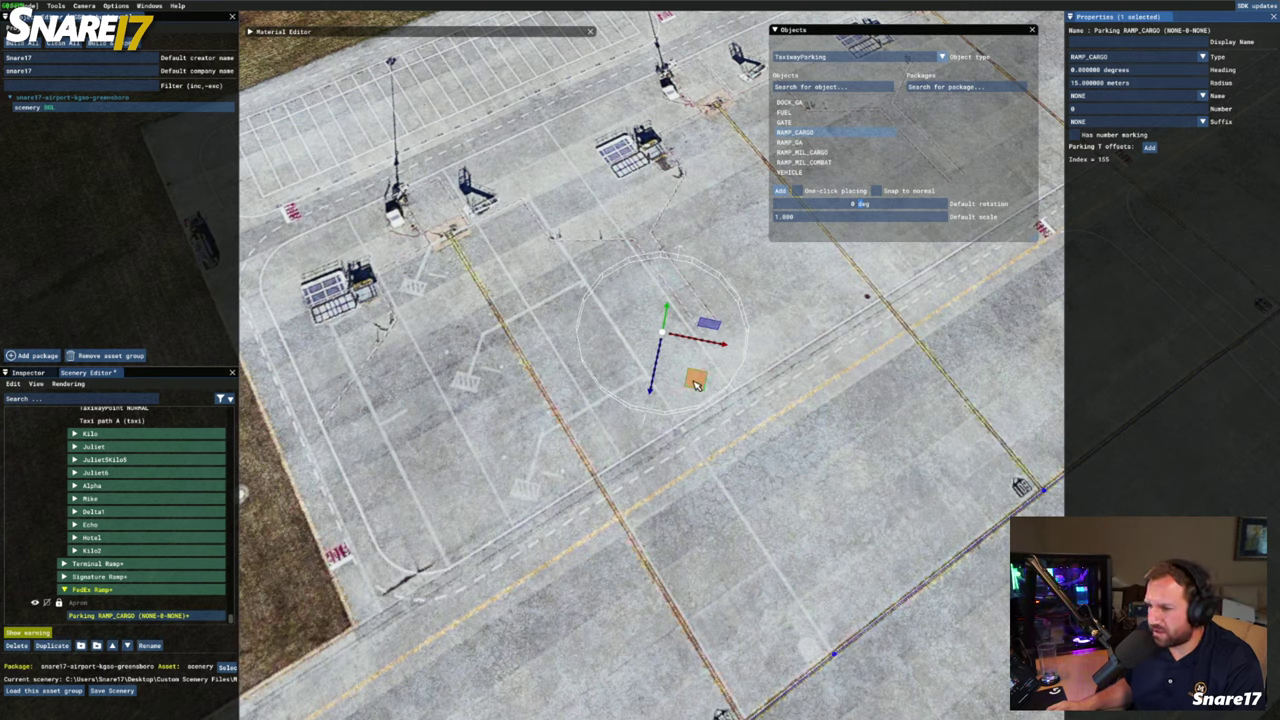
Move the cargo parking spot onto the southwesternmost stand's centreline and rotate it to a heading of about -44.26 degrees
{"action": "left_click_drag", "start_coordinate": [696, 380], "coordinate": [551, 411]}
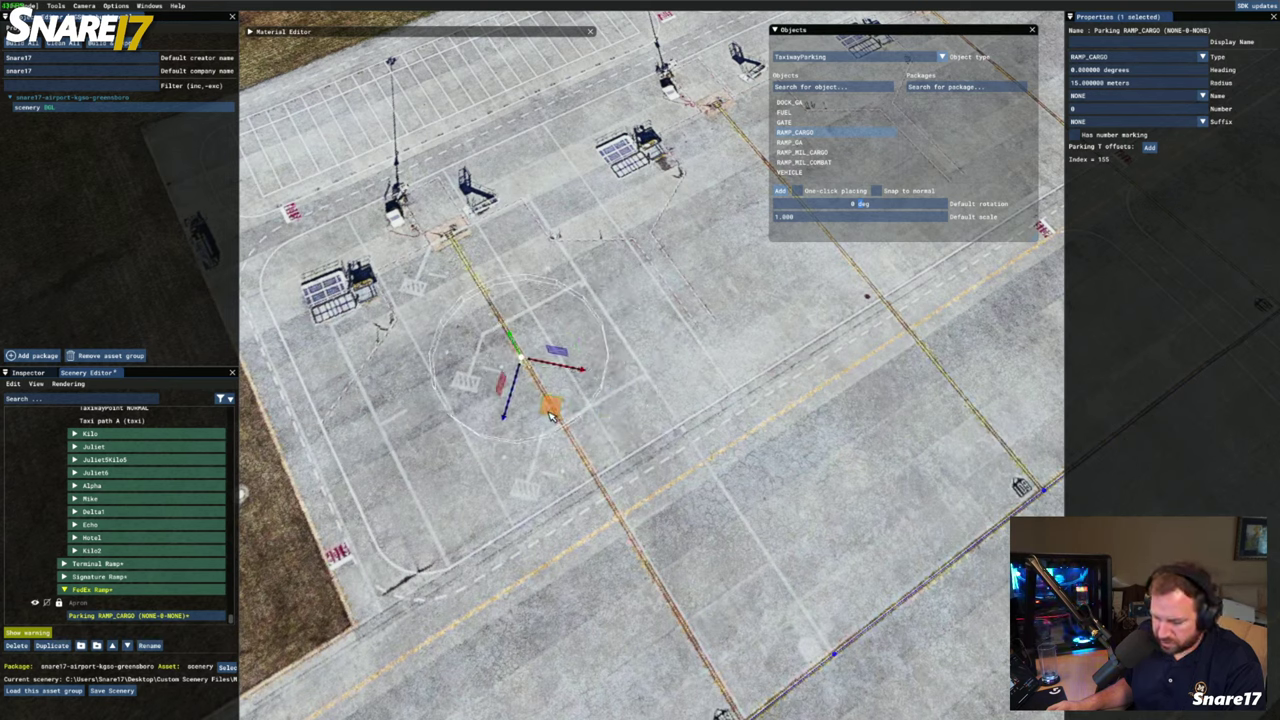
{"action": "key", "text": "r"}
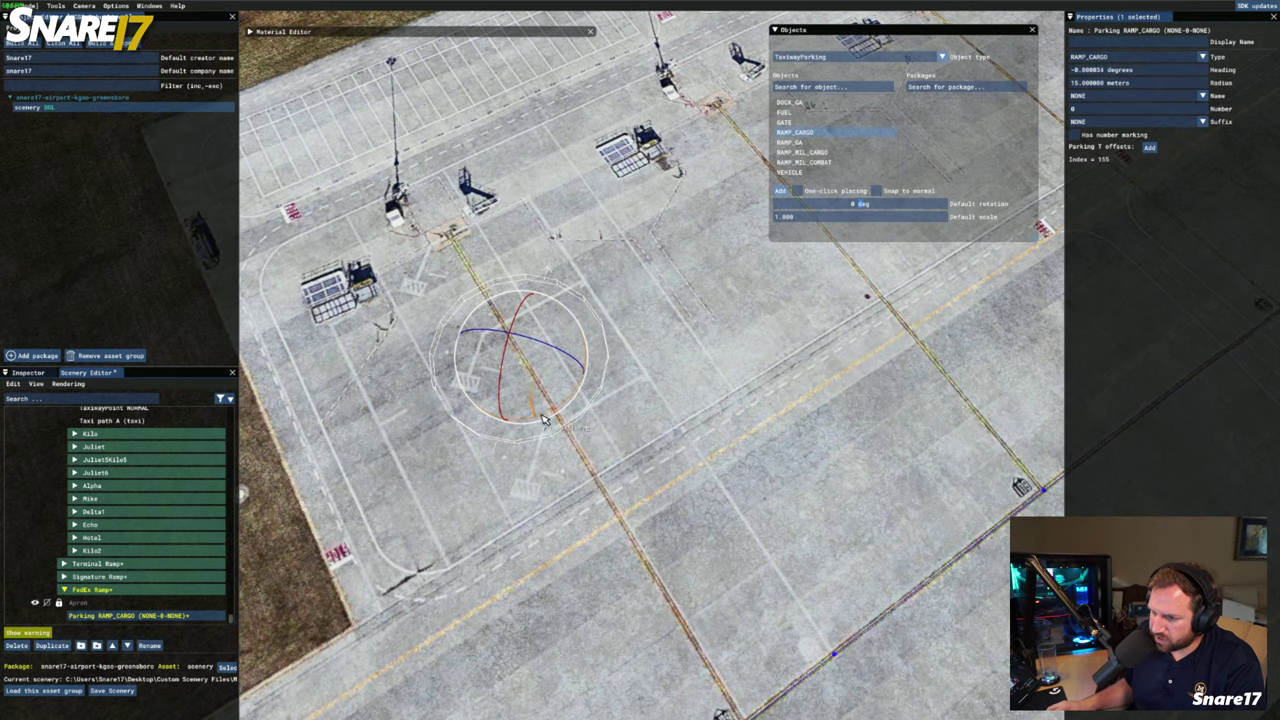
{"action": "left_click_drag", "start_coordinate": [542, 420], "coordinate": [588, 400]}
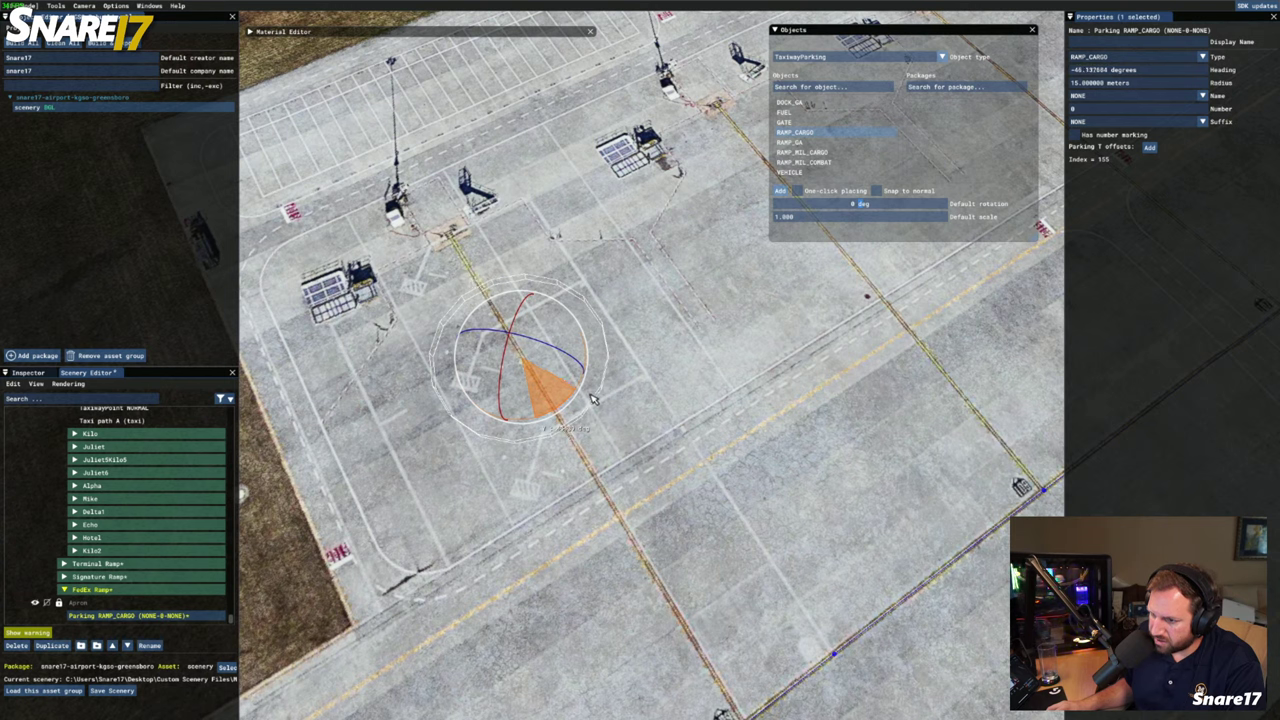
{"action": "left_click_drag", "start_coordinate": [588, 400], "coordinate": [588, 400]}
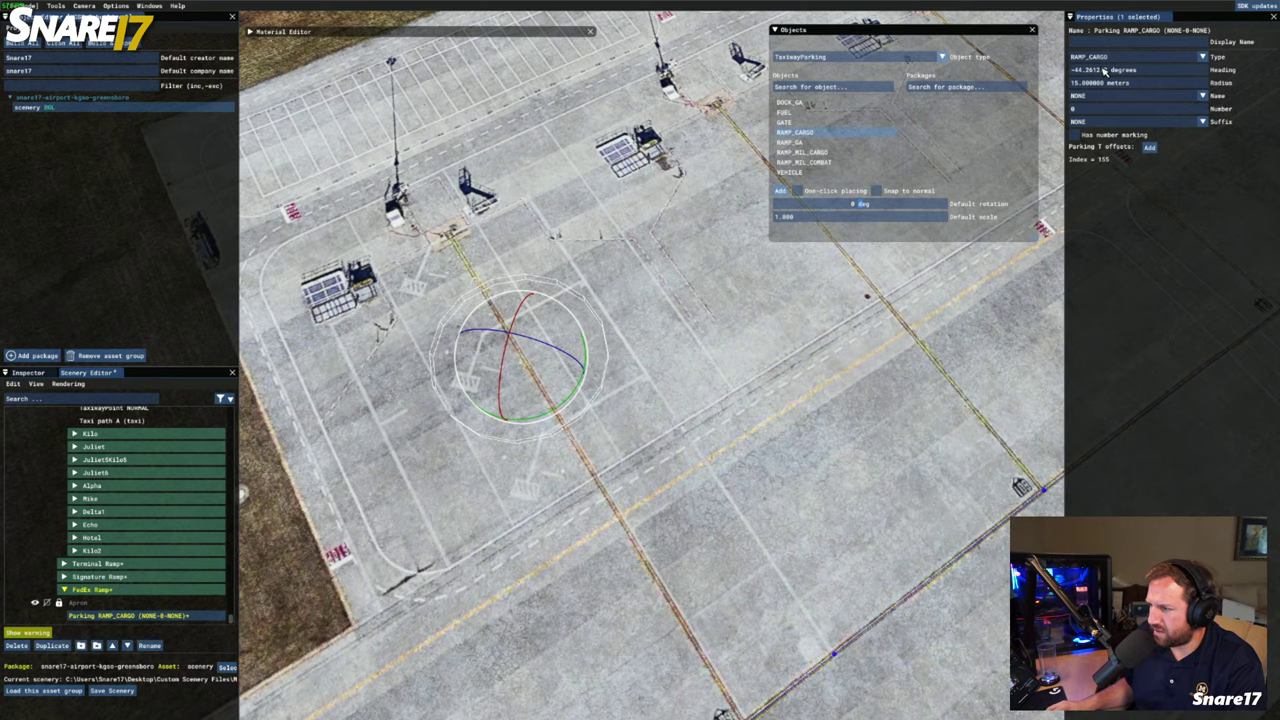
Fine-tune the cargo parking spot's position so its centre sits on the painted stand line
{"action": "scroll", "coordinate": [550, 406], "scroll_direction": "up", "scroll_amount": 10}
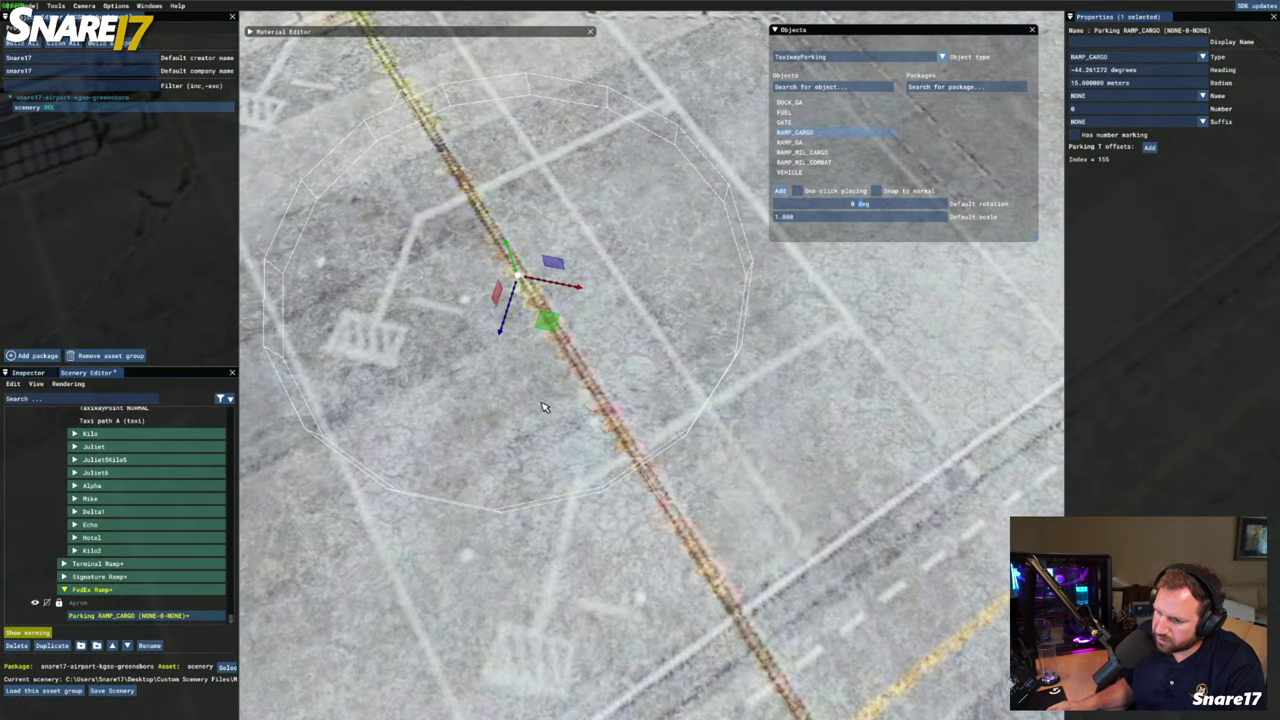
{"action": "middle_click_drag", "start_coordinate": [543, 407], "coordinate": [594, 396]}
{"action": "left_click_drag", "start_coordinate": [594, 408], "coordinate": [599, 407]}
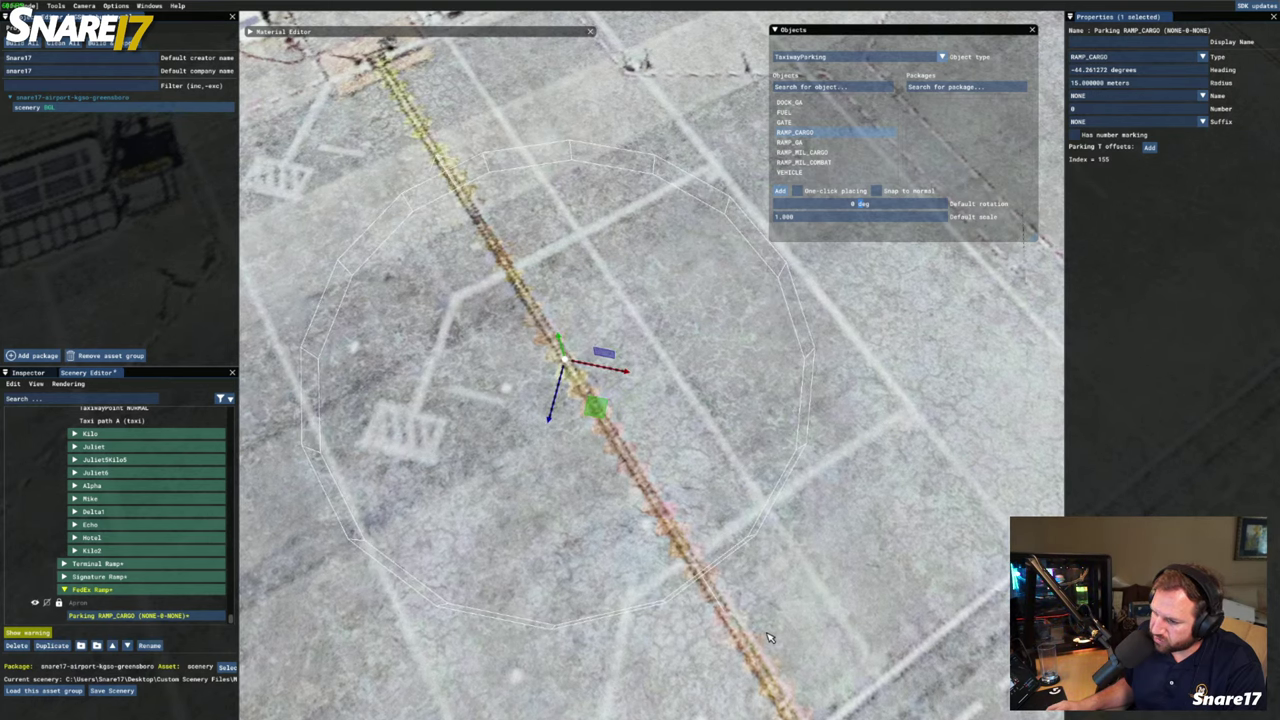
Switch to Firefox and search the web for "a306 wingspan"
{"action": "scroll", "coordinate": [720, 538], "scroll_direction": "down", "scroll_amount": 5}
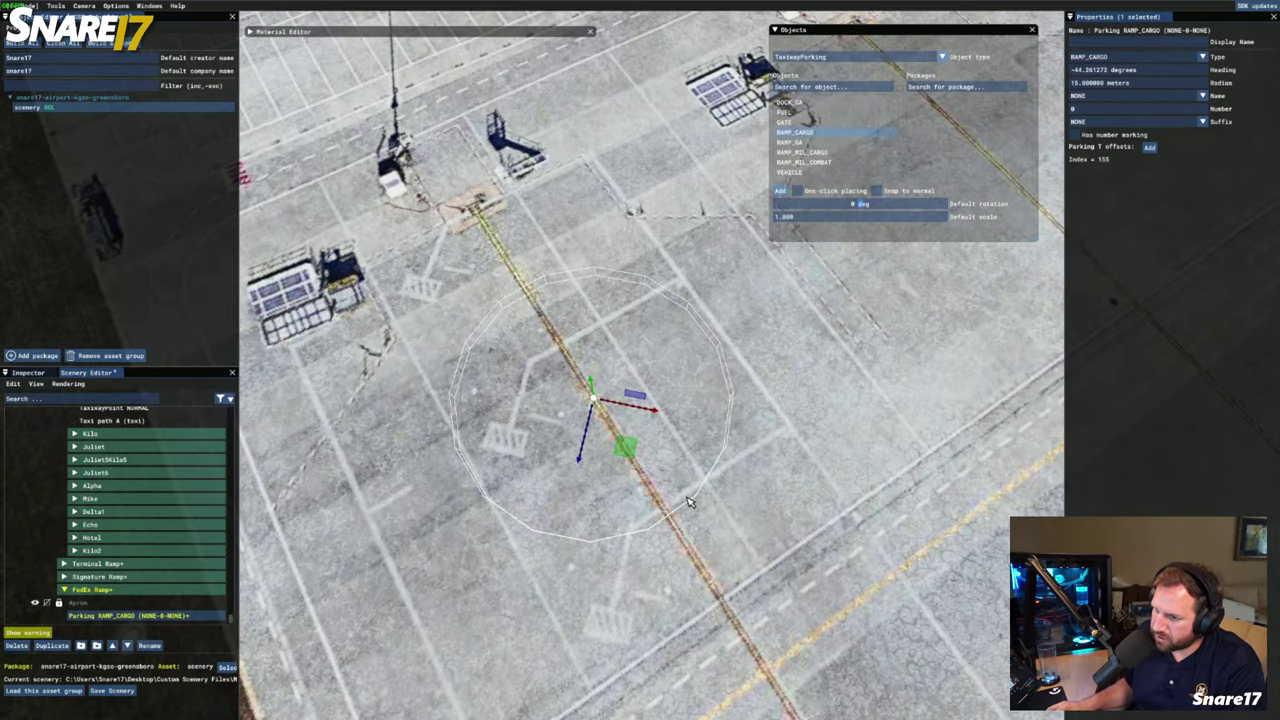
{"action": "scroll", "coordinate": [688, 503], "scroll_direction": "up", "scroll_amount": 2}
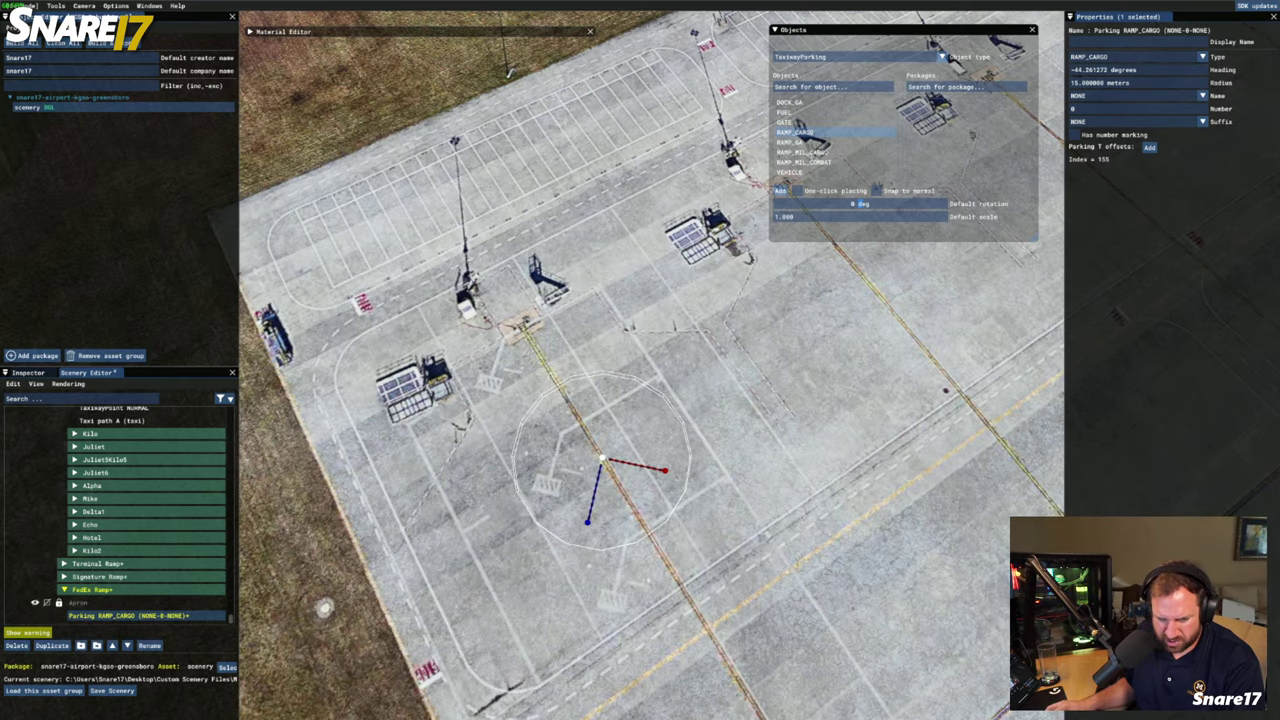
{"action": "key", "text": "alt+Tab"}
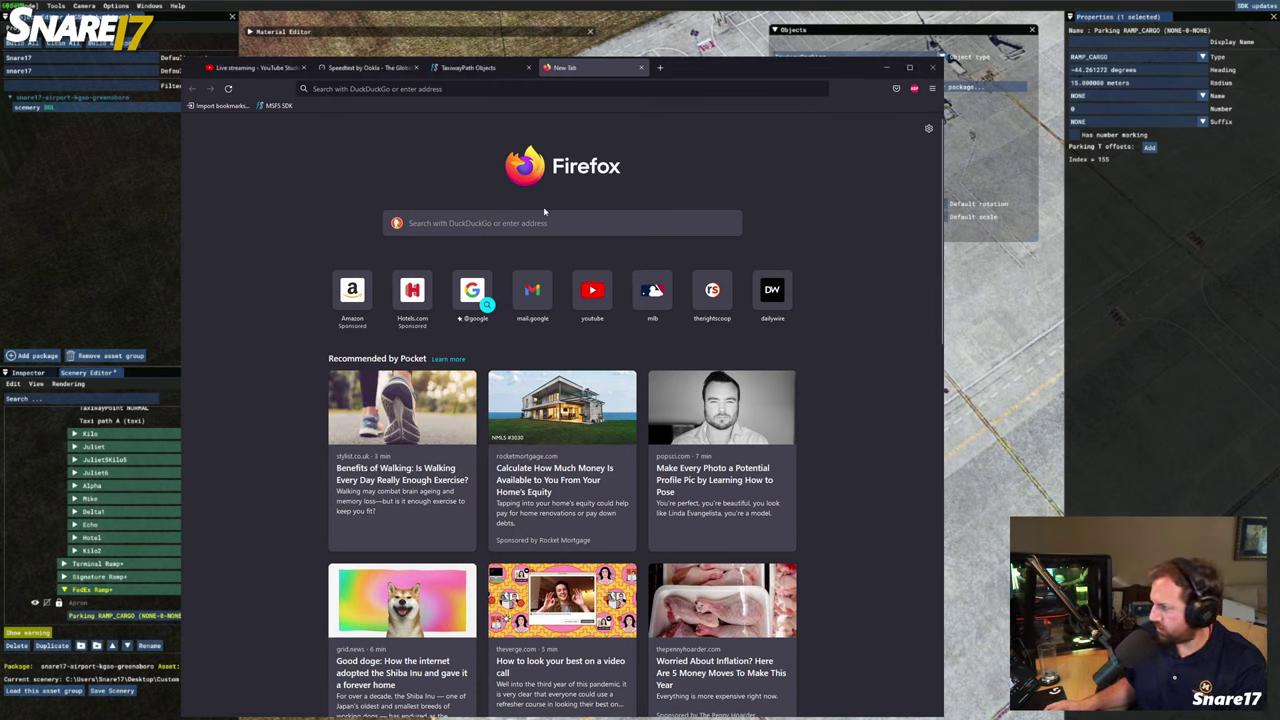
{"action": "left_click", "coordinate": [569, 226]}
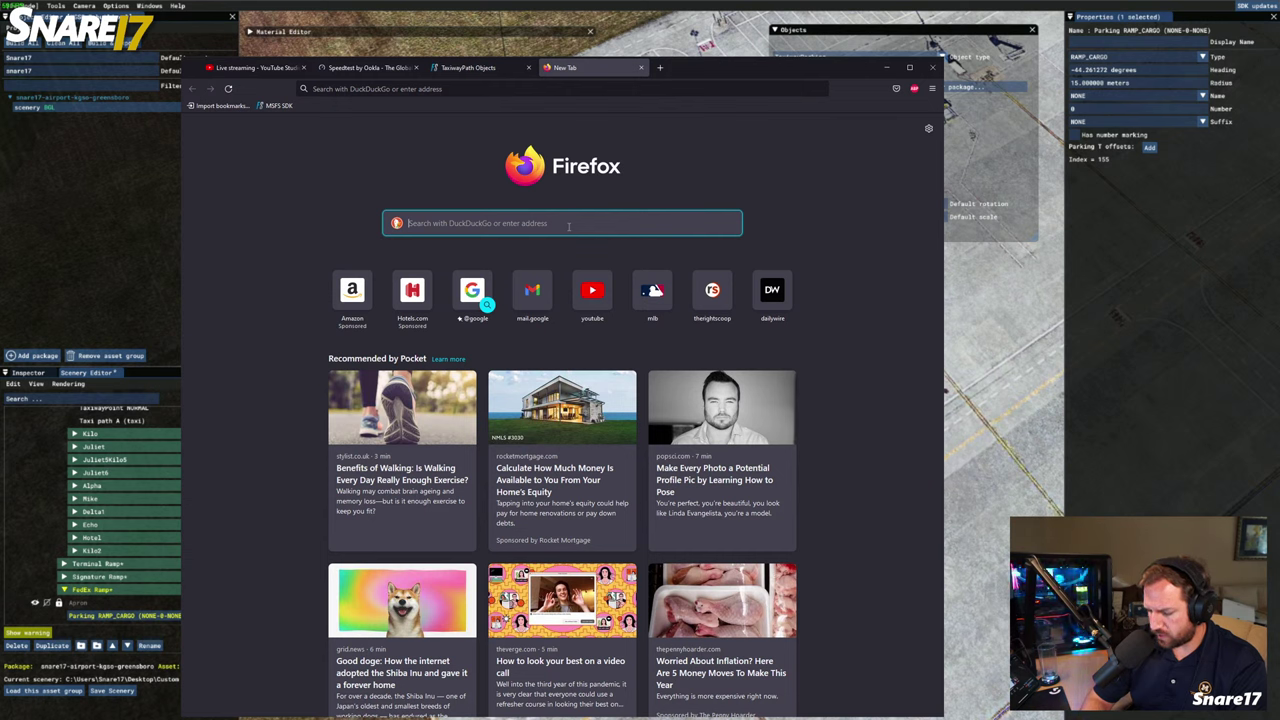
{"action": "type", "text": "a306"}
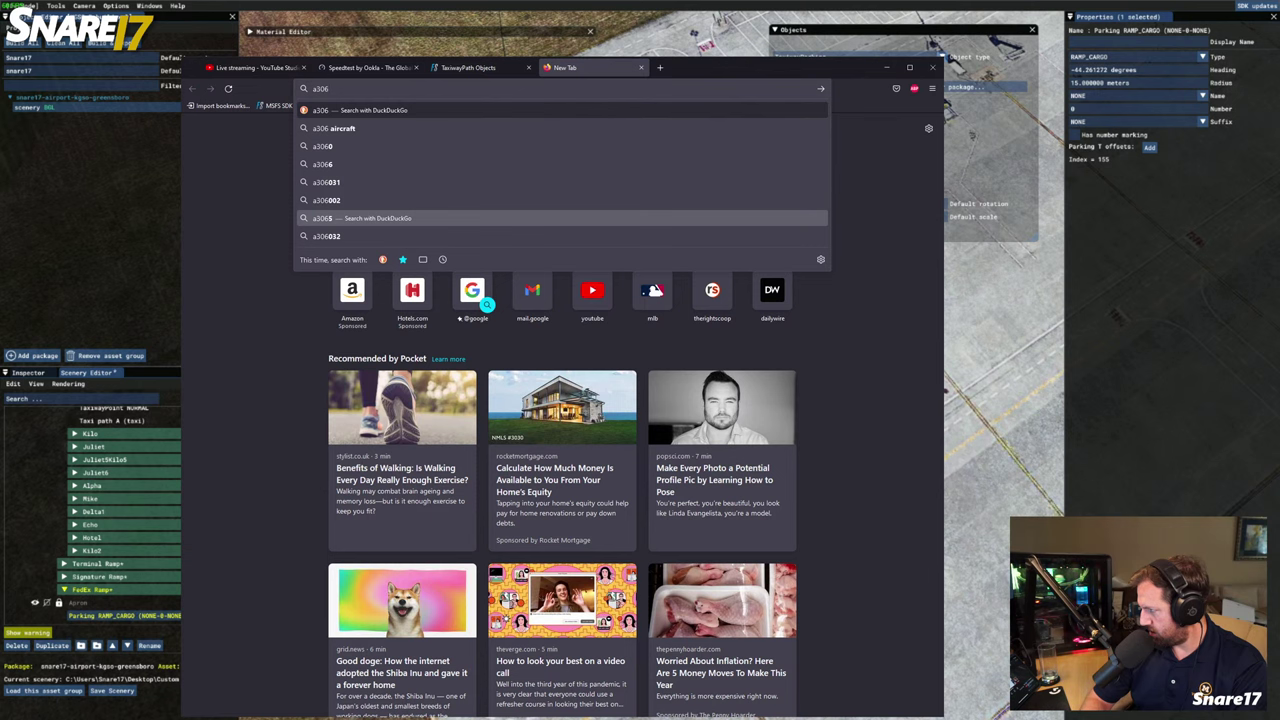
{"action": "type", "text": " wingspan"}
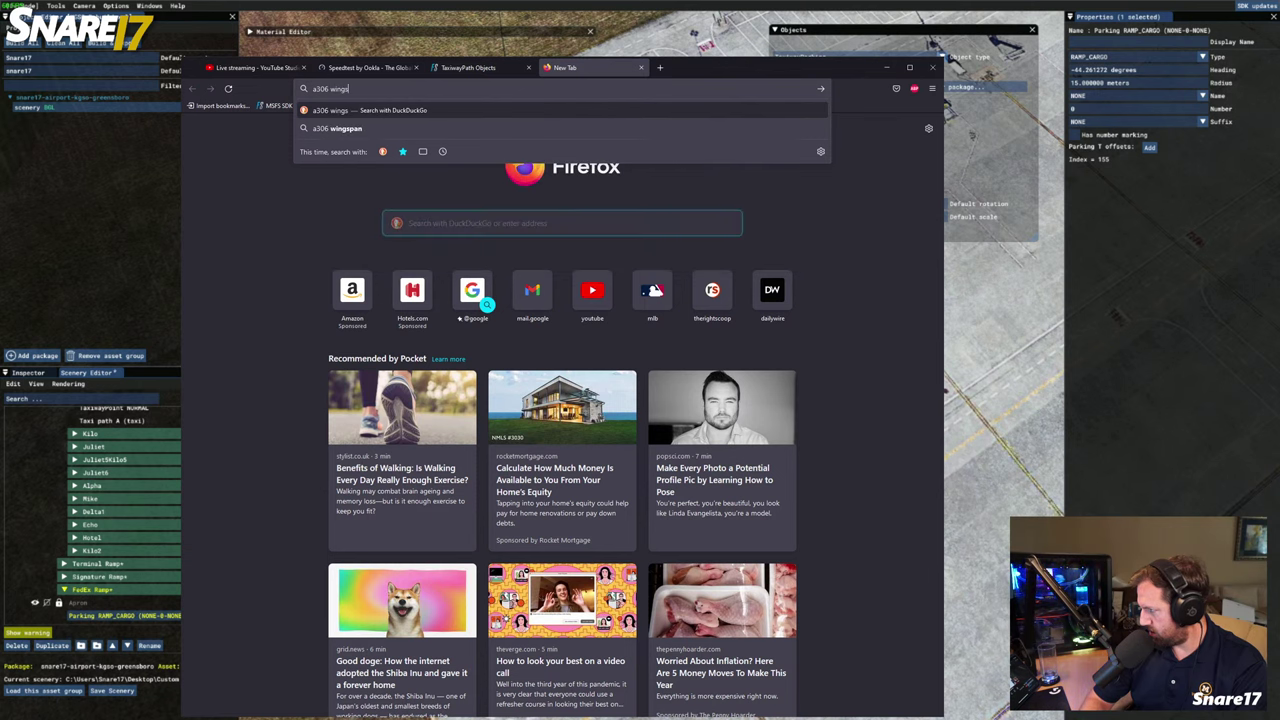
{"action": "key", "text": "Return"}
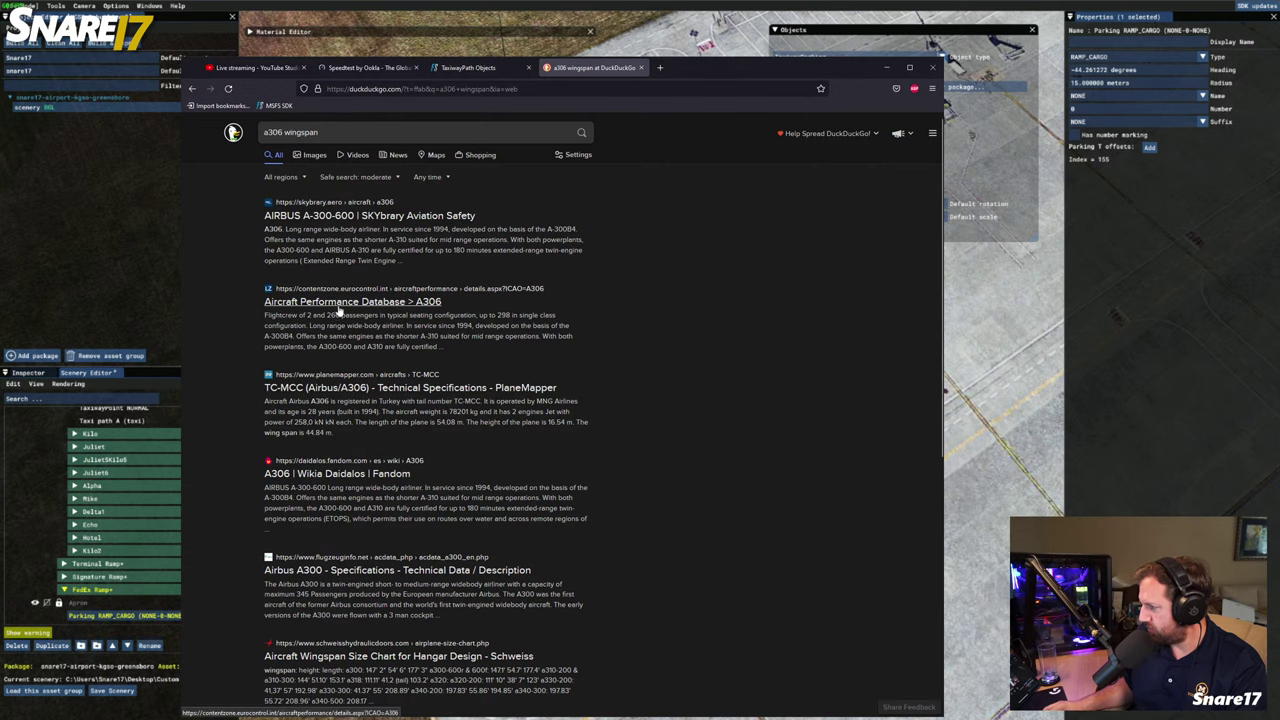
Open the Airbus A300 specifications page on flugzeuginfo.net and find the aircraft's wing span in metres
{"action": "left_click", "coordinate": [340, 573]}
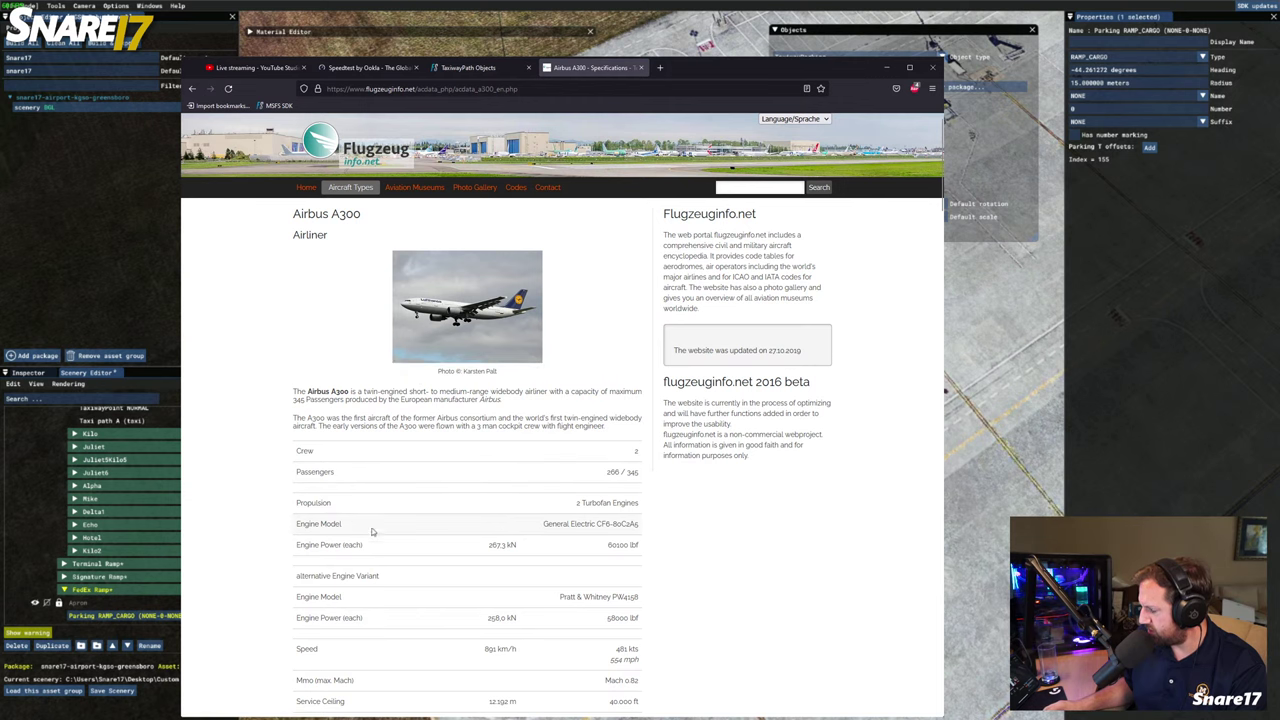
{"action": "key", "text": "ctrl+f"}
{"action": "type", "text": "wi"}
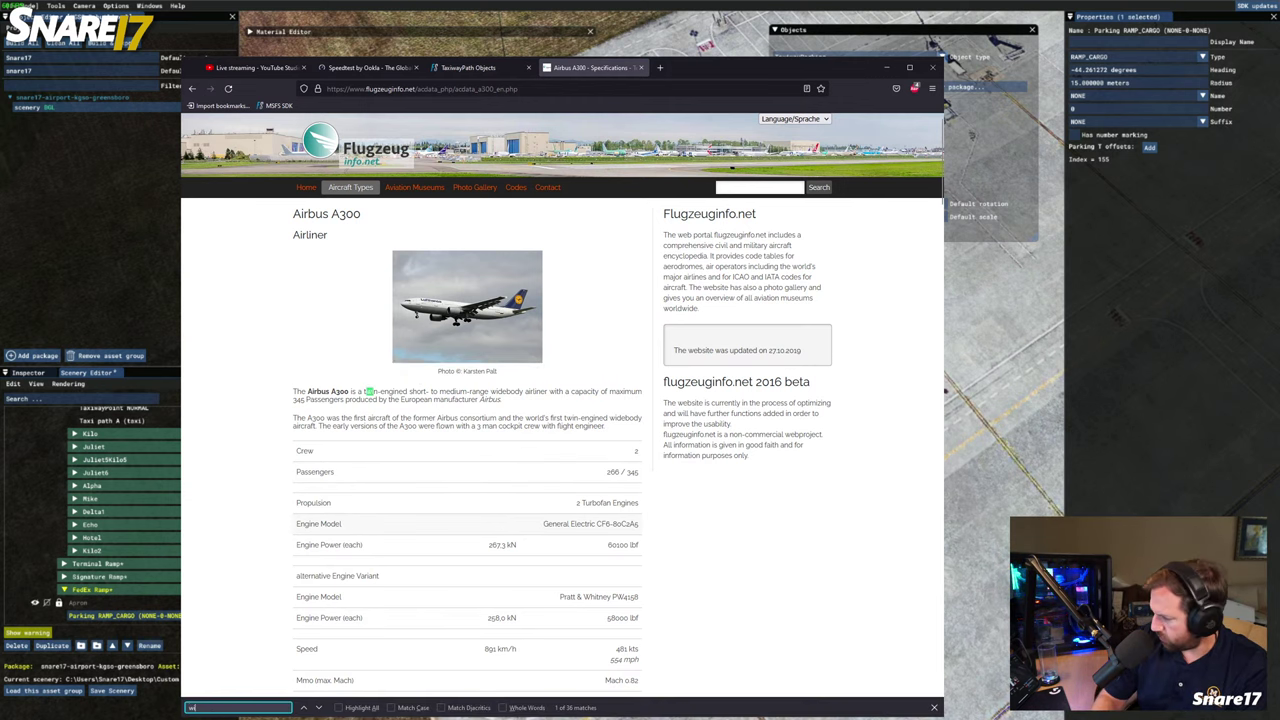
{"action": "type", "text": "ngspan"}
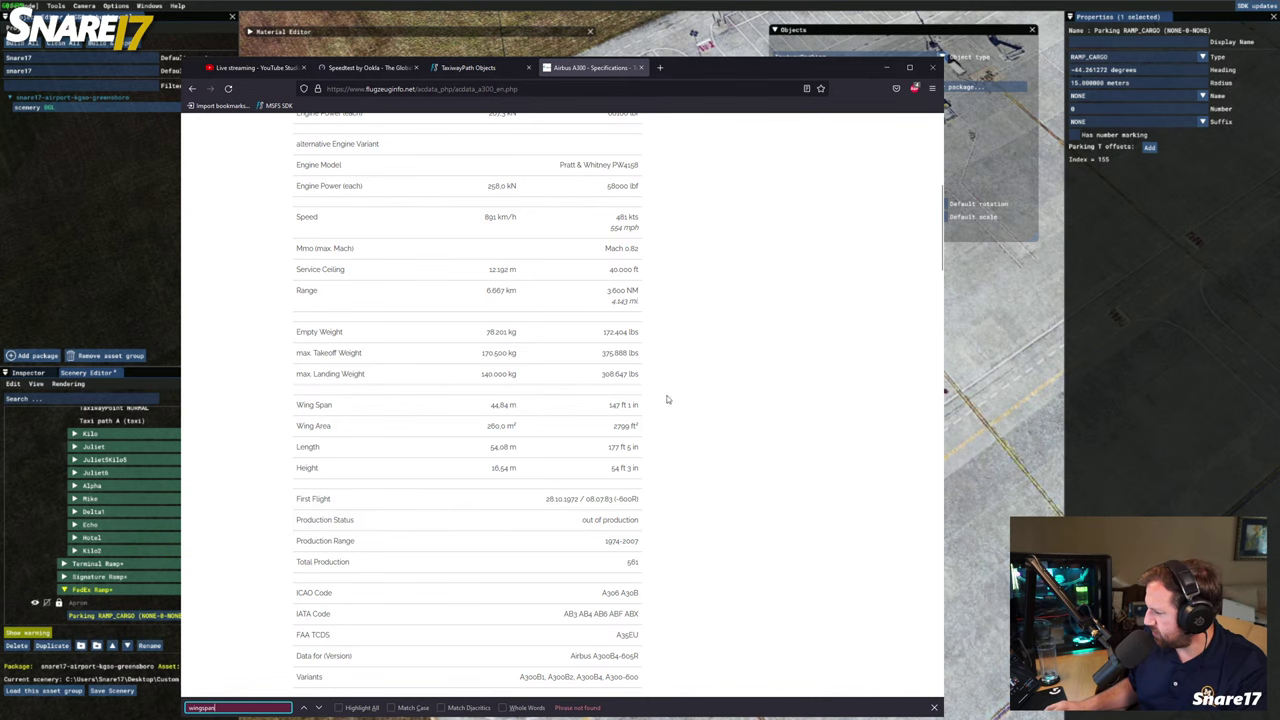
{"action": "left_click", "coordinate": [320, 420]}
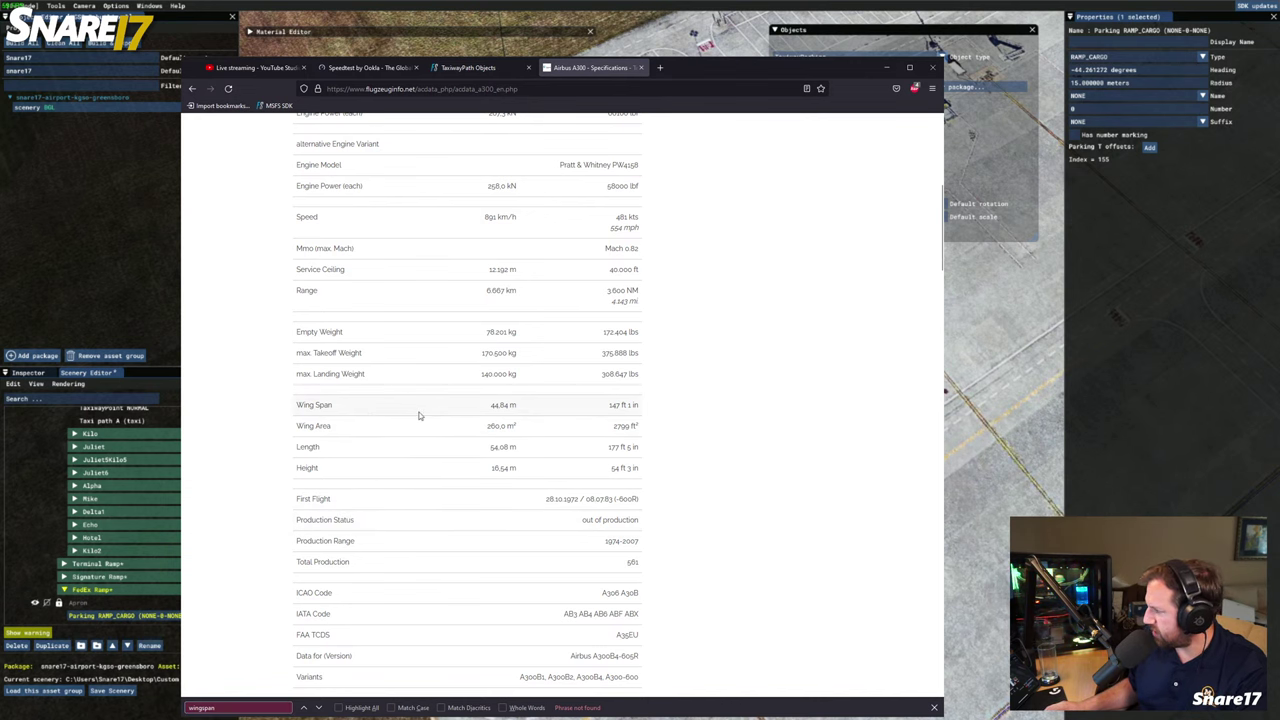
{"action": "scroll", "coordinate": [419, 415], "scroll_direction": "up", "scroll_amount": 5}
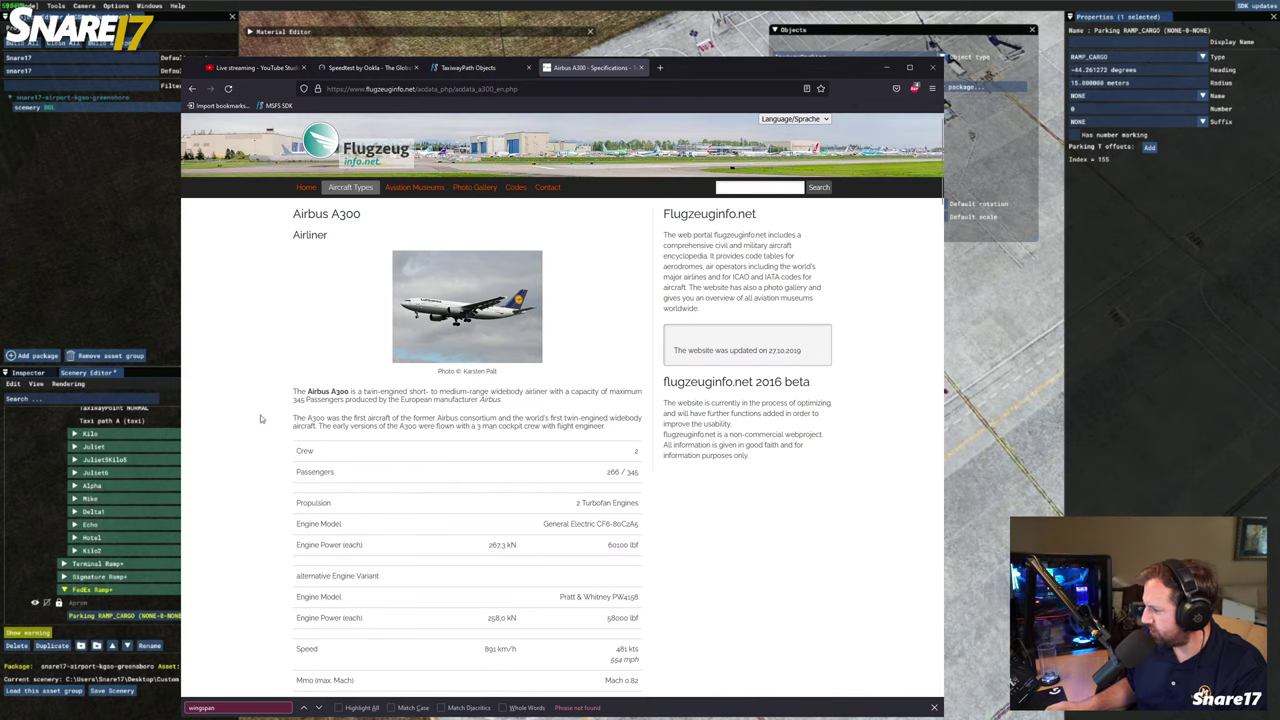
{"action": "scroll", "coordinate": [269, 449], "scroll_direction": "down", "scroll_amount": 5}
{"action": "scroll", "coordinate": [269, 455], "scroll_direction": "down", "scroll_amount": 1}
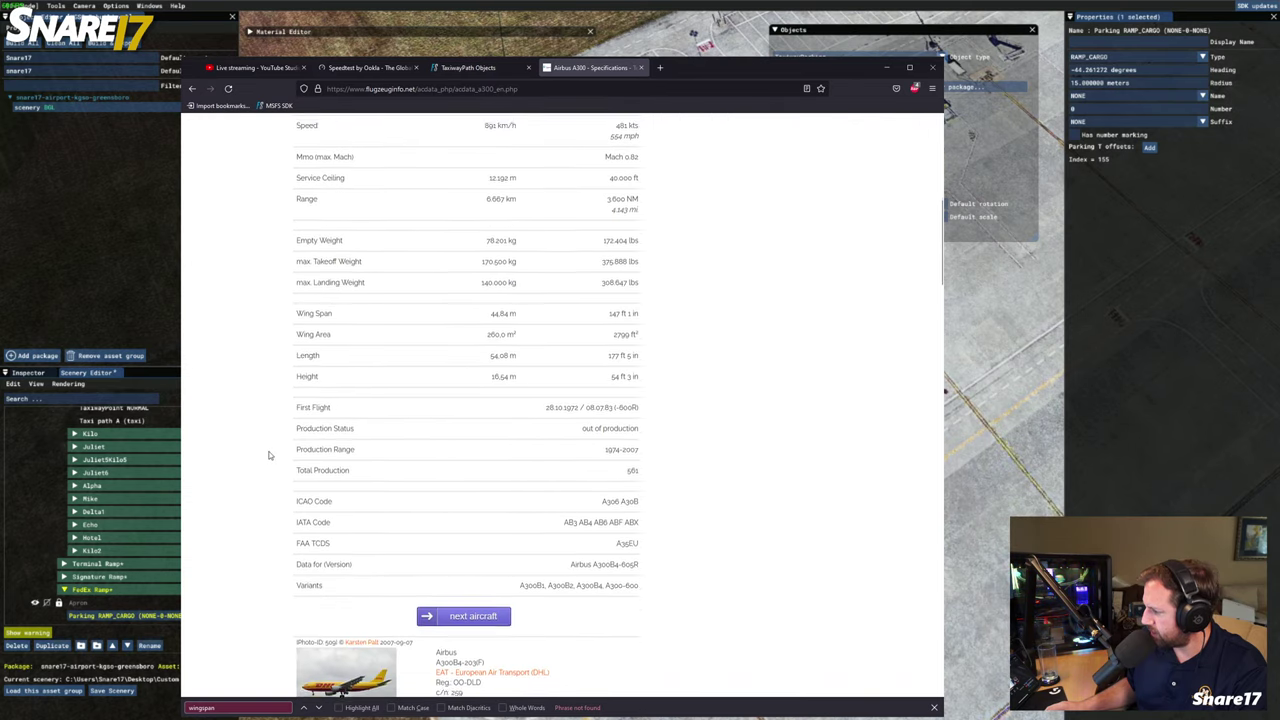
{"action": "scroll", "coordinate": [269, 455], "scroll_direction": "up", "scroll_amount": 1}
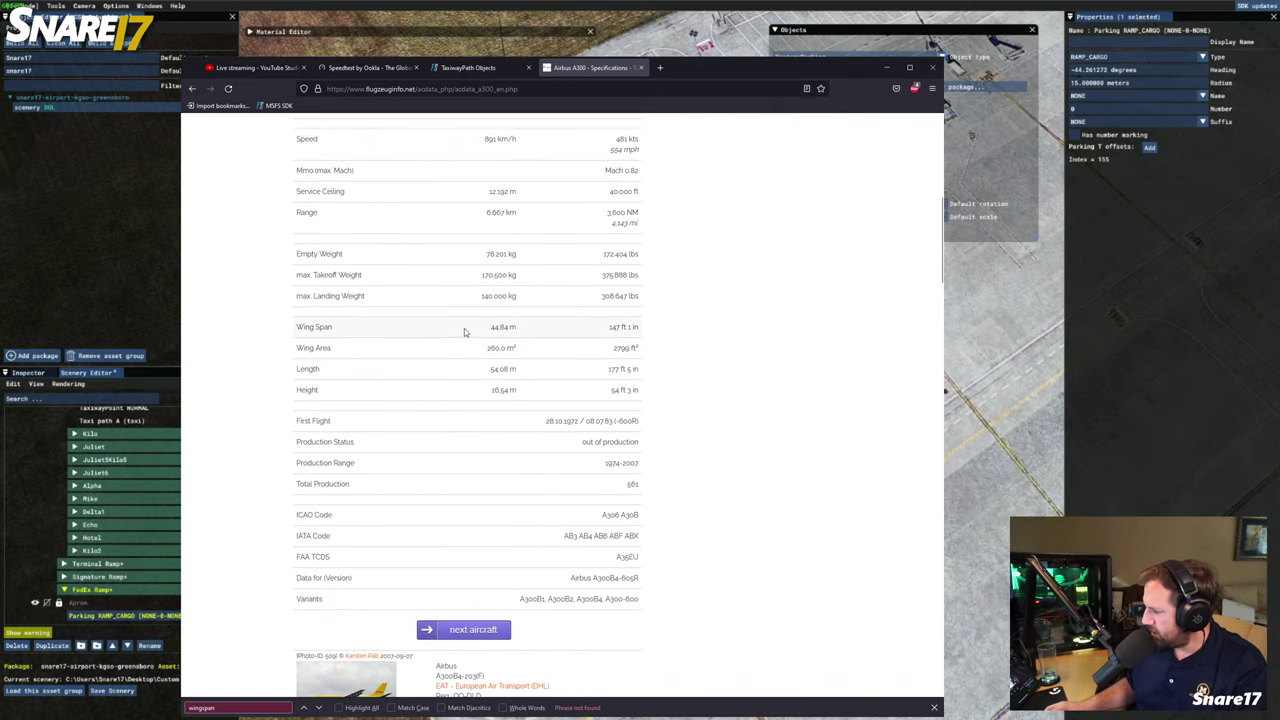
{"action": "left_click_drag", "start_coordinate": [492, 327], "coordinate": [520, 327]}
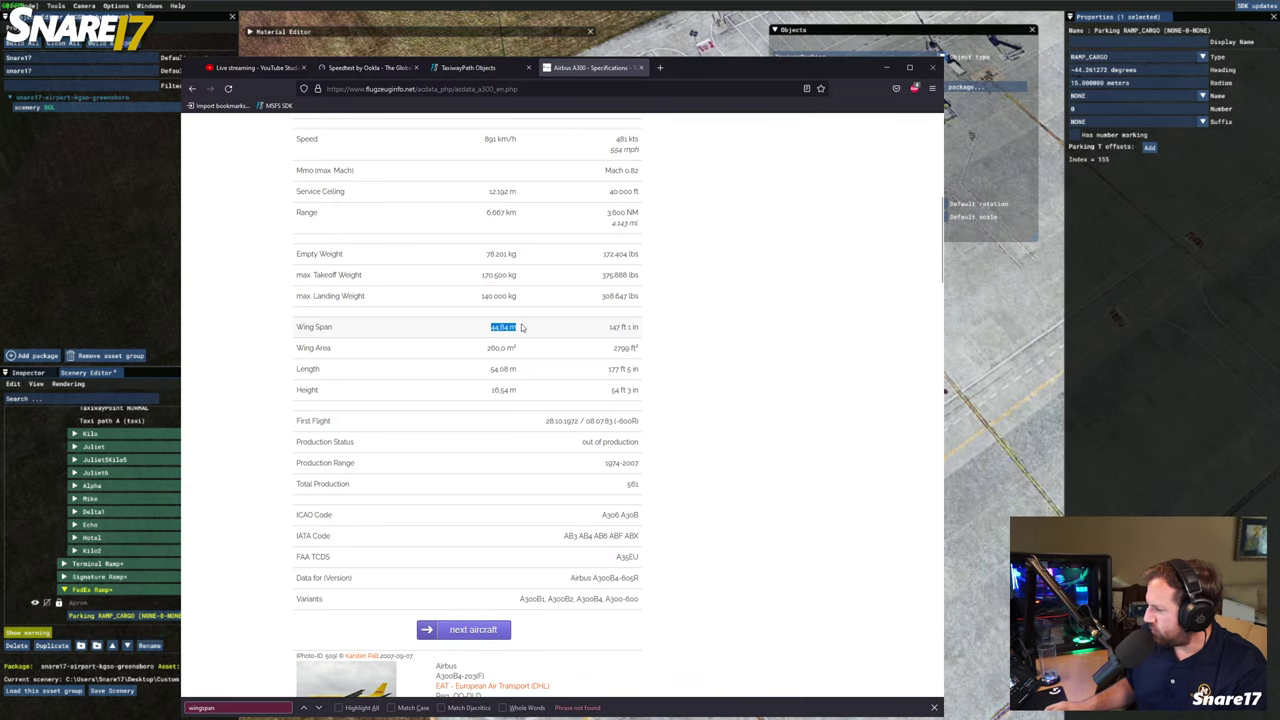
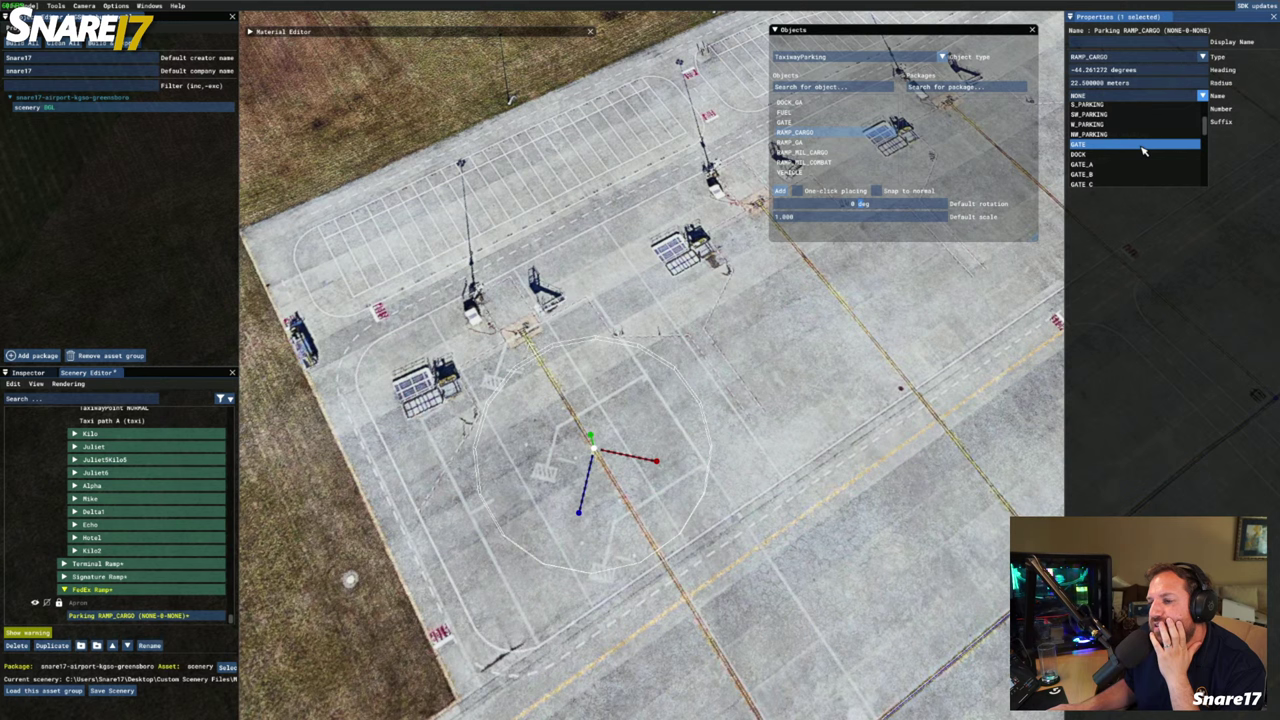
Set the cargo parking spot's name to PARKING and its number to 109
{"action": "scroll", "coordinate": [1140, 155], "scroll_direction": "down", "scroll_amount": 6}
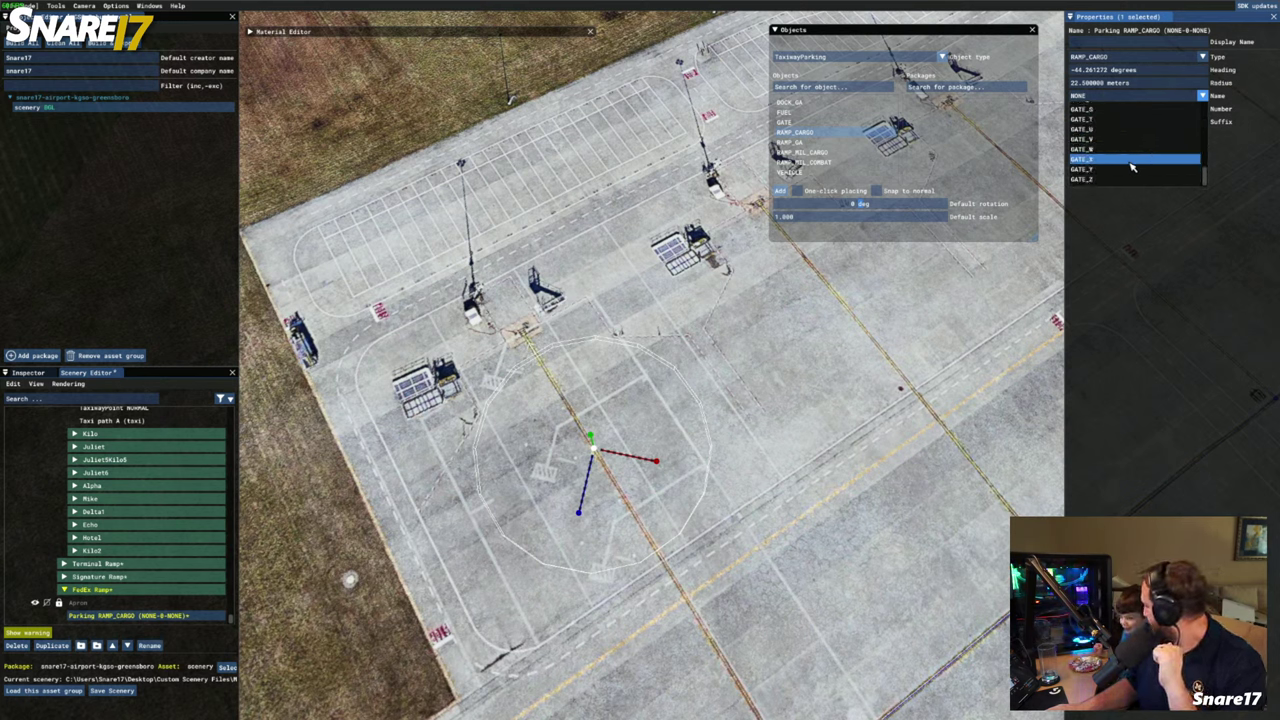
{"action": "scroll", "coordinate": [1132, 167], "scroll_direction": "up", "scroll_amount": 6}
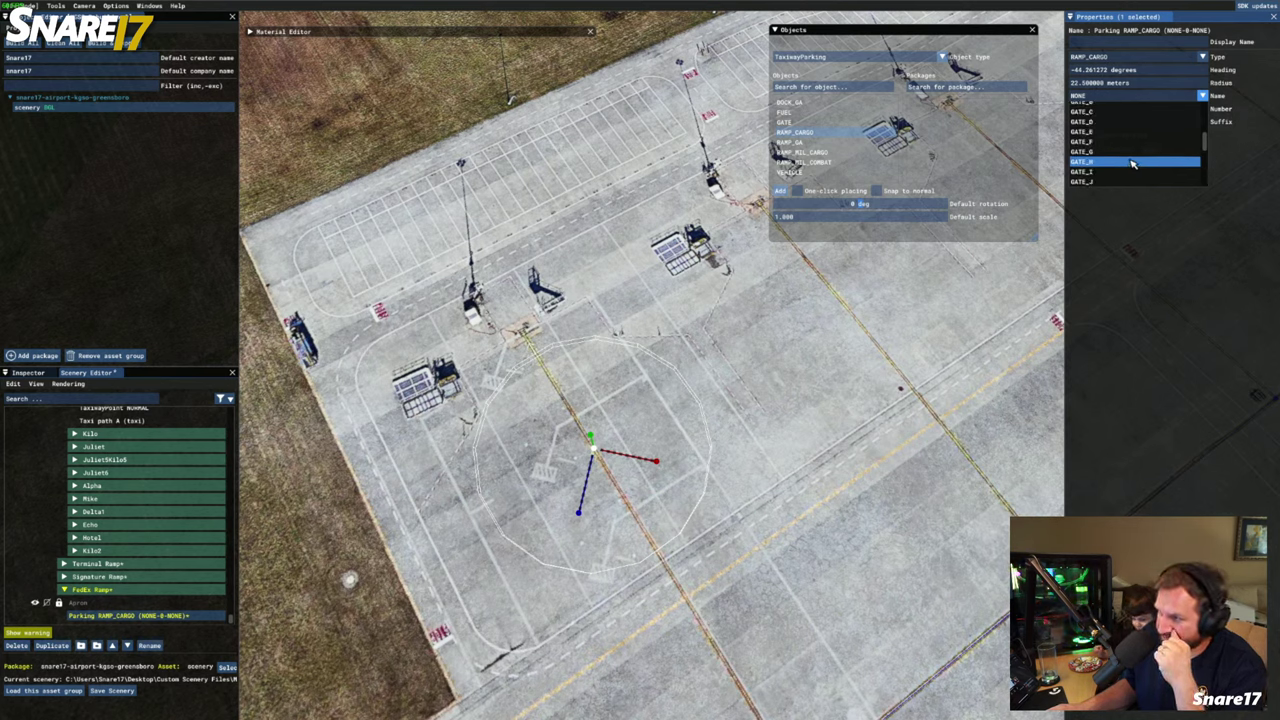
{"action": "scroll", "coordinate": [1130, 152], "scroll_direction": "up", "scroll_amount": 2}
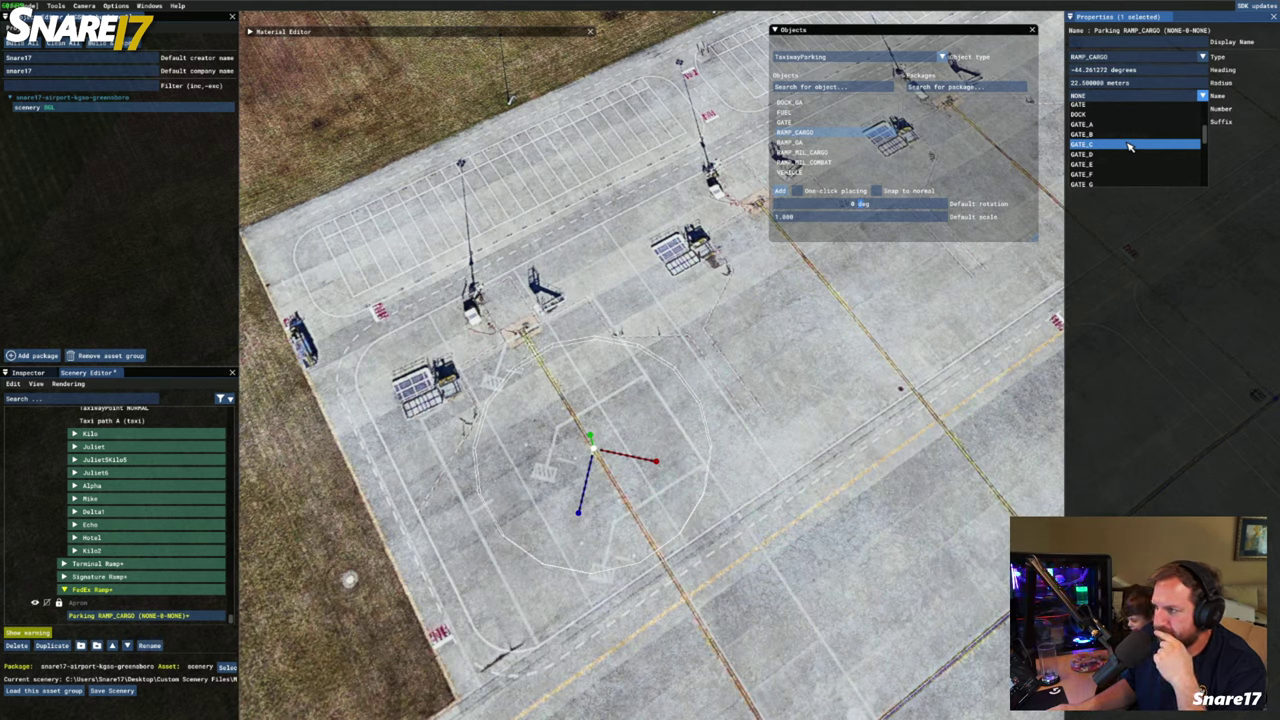
{"action": "scroll", "coordinate": [1128, 150], "scroll_direction": "up", "scroll_amount": 3}
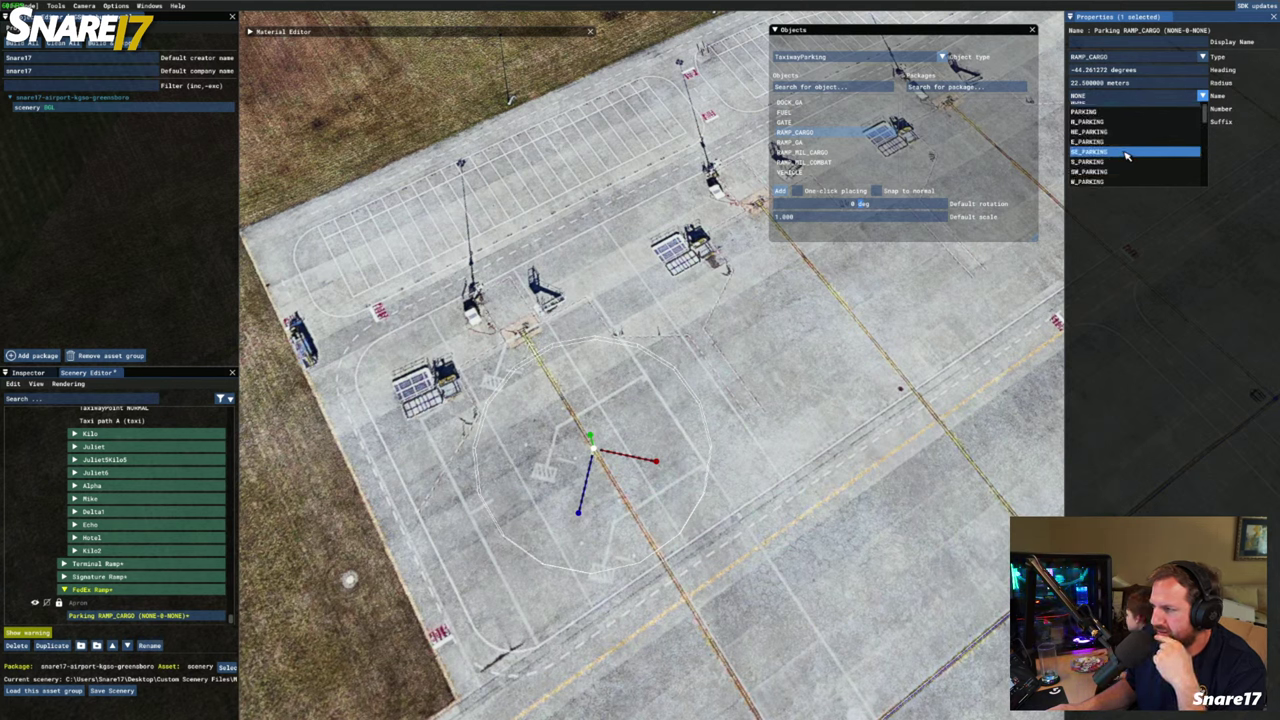
{"action": "scroll", "coordinate": [1130, 145], "scroll_direction": "down", "scroll_amount": 2}
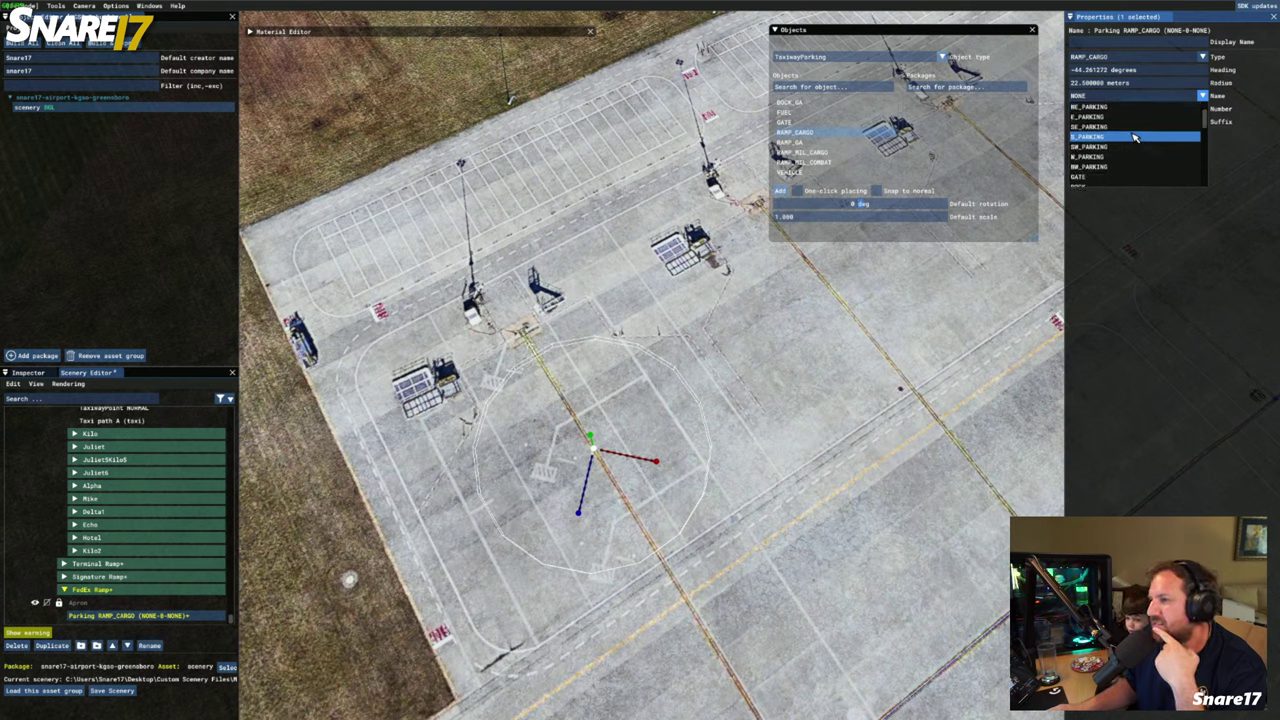
{"action": "scroll", "coordinate": [1135, 134], "scroll_direction": "up", "scroll_amount": 2}
{"action": "left_click", "coordinate": [1142, 117]}
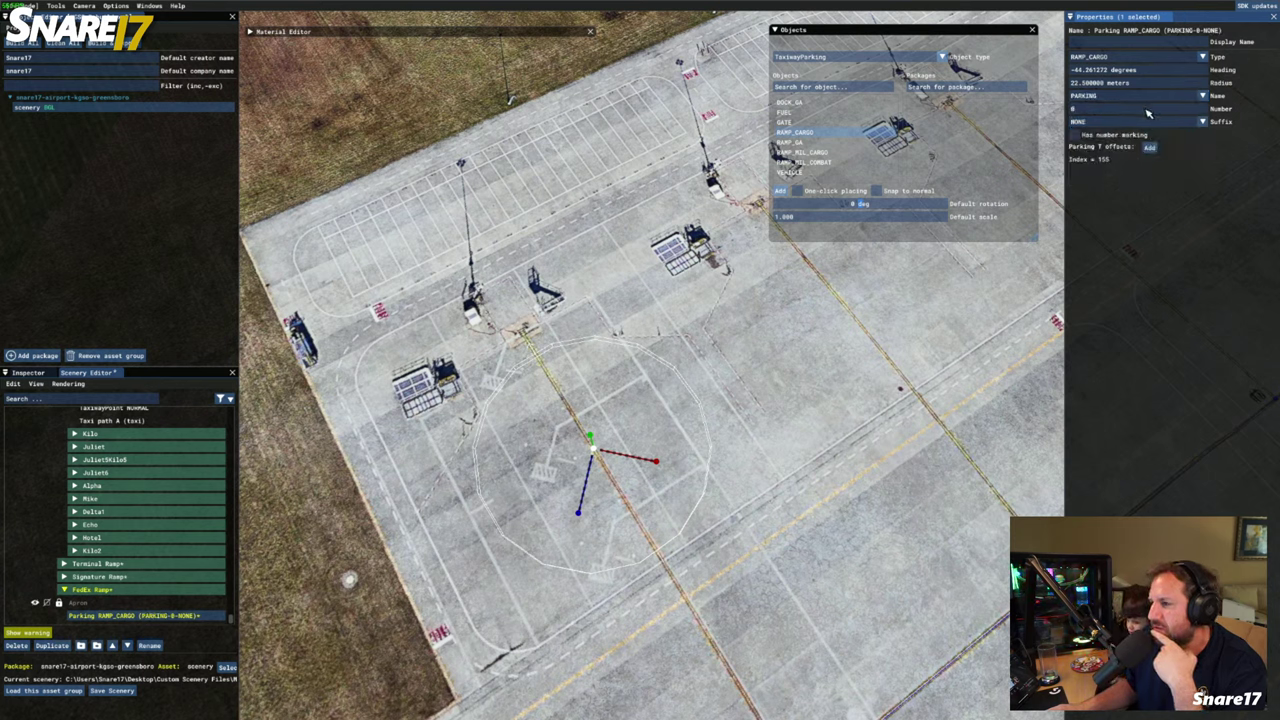
{"action": "left_click", "coordinate": [1146, 109]}
{"action": "type", "text": "109"}
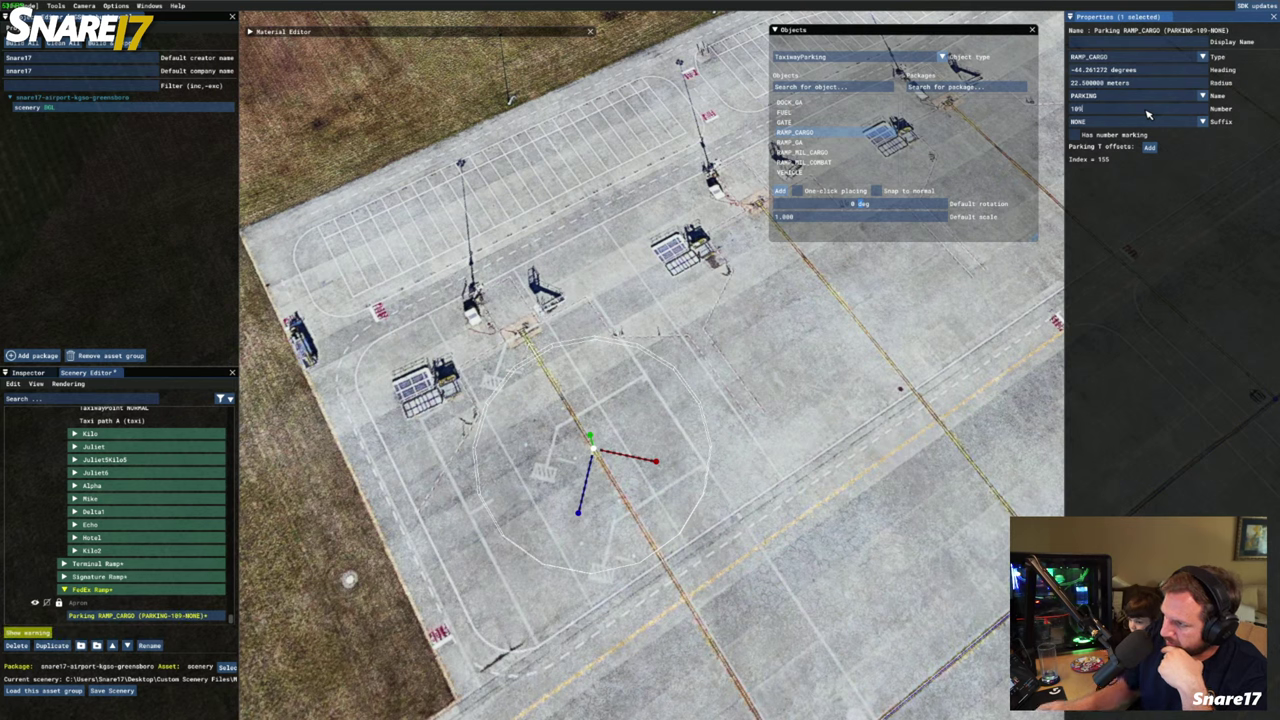
Review the suffix choices and number marking settings of the cargo parking spot, keeping the suffix NONE and the marking off
{"action": "left_click", "coordinate": [1200, 124]}
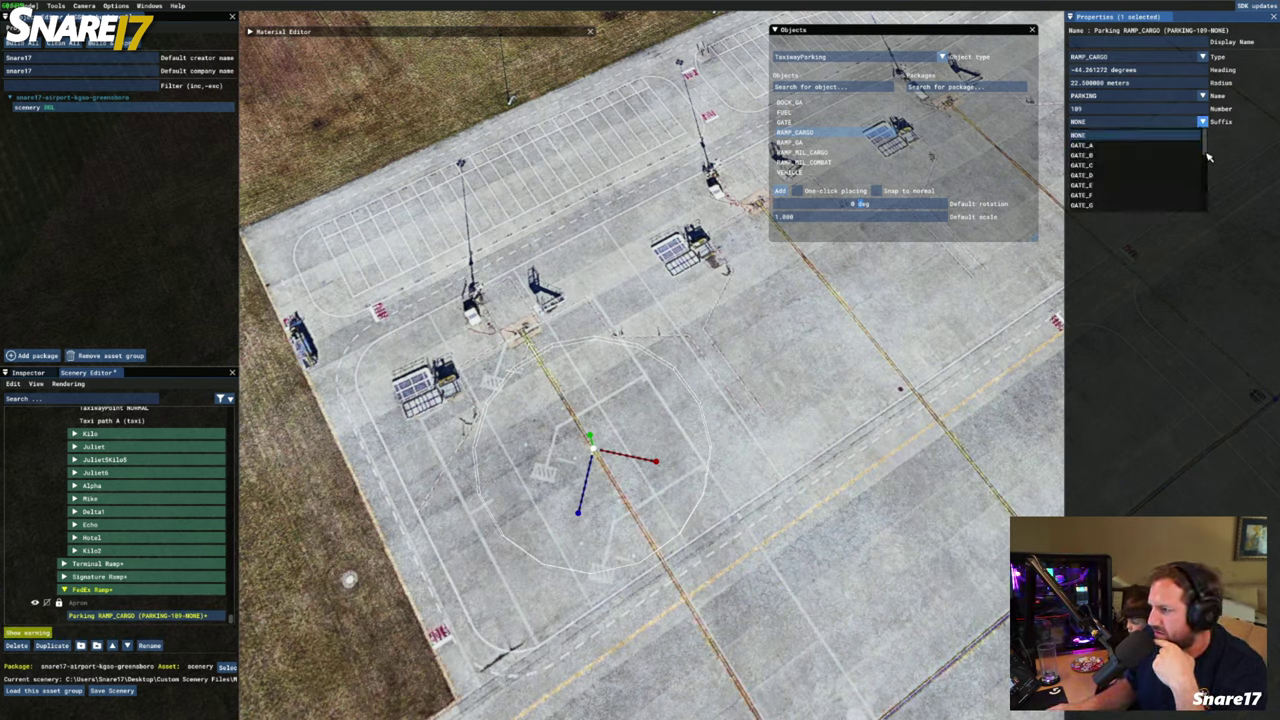
{"action": "scroll", "coordinate": [1204, 160], "scroll_direction": "down", "scroll_amount": 3}
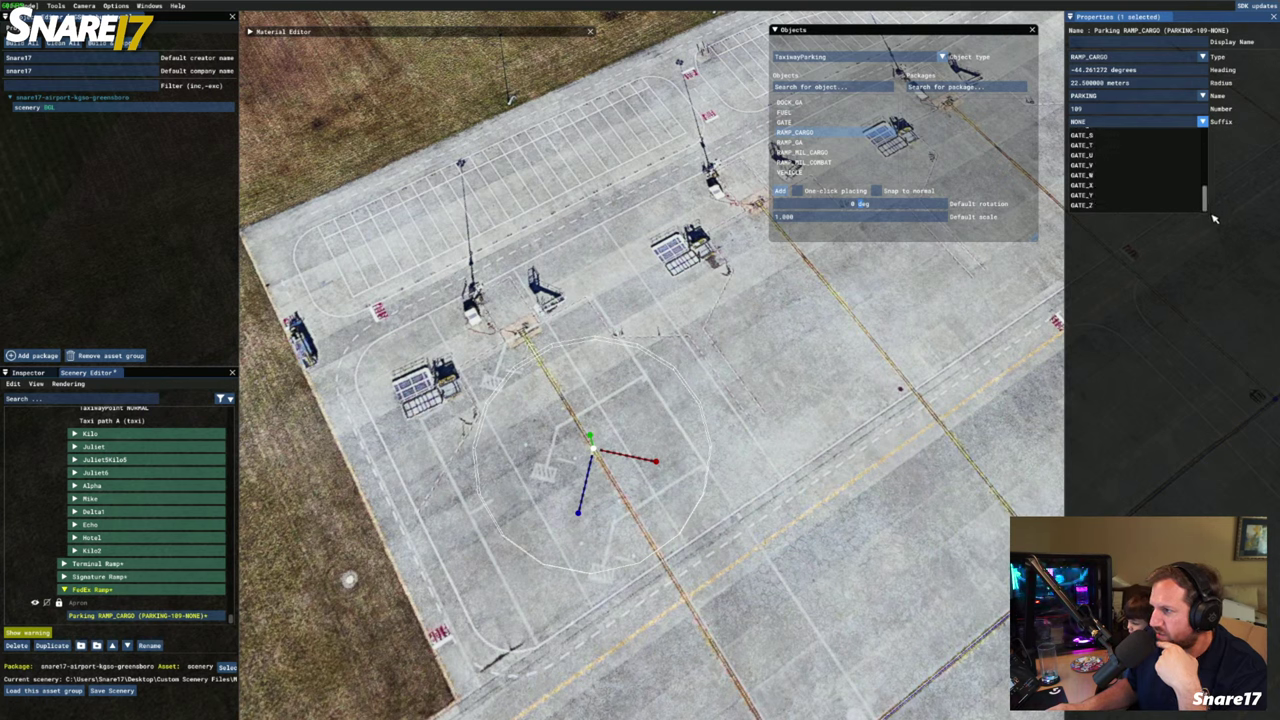
{"action": "left_click_drag", "start_coordinate": [1201, 149], "coordinate": [1201, 112]}
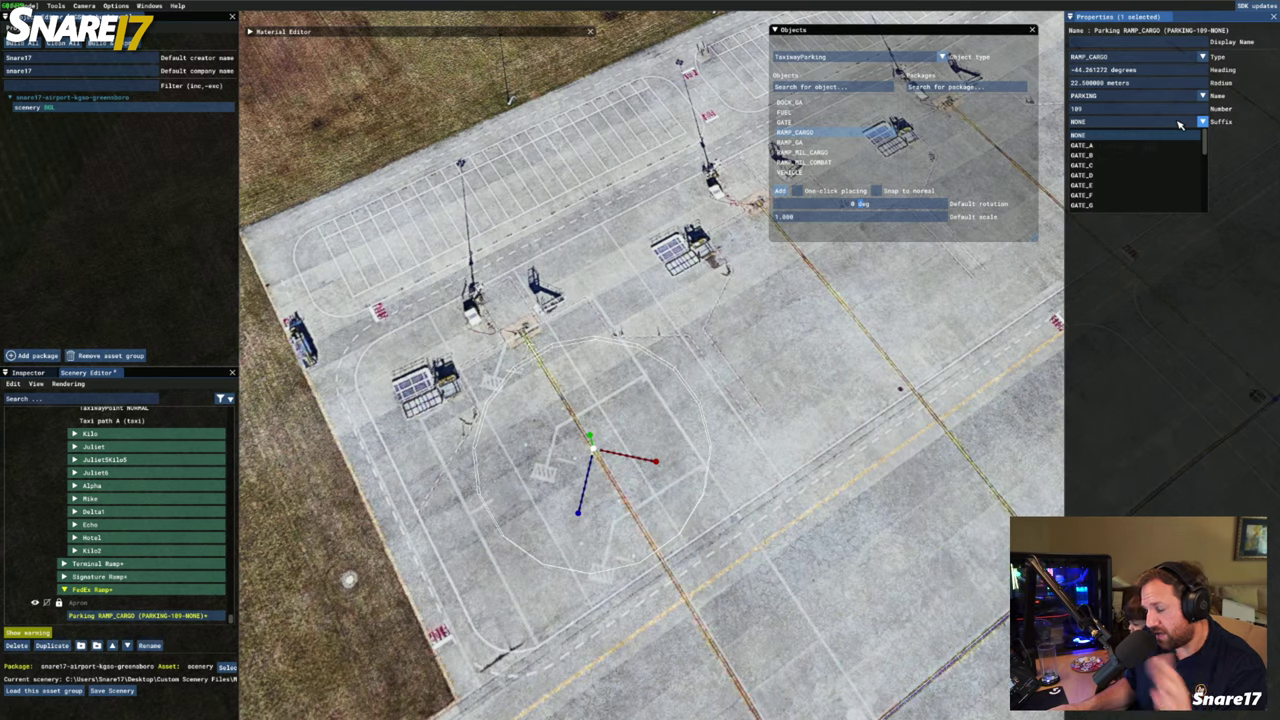
{"action": "left_click", "coordinate": [1203, 121]}
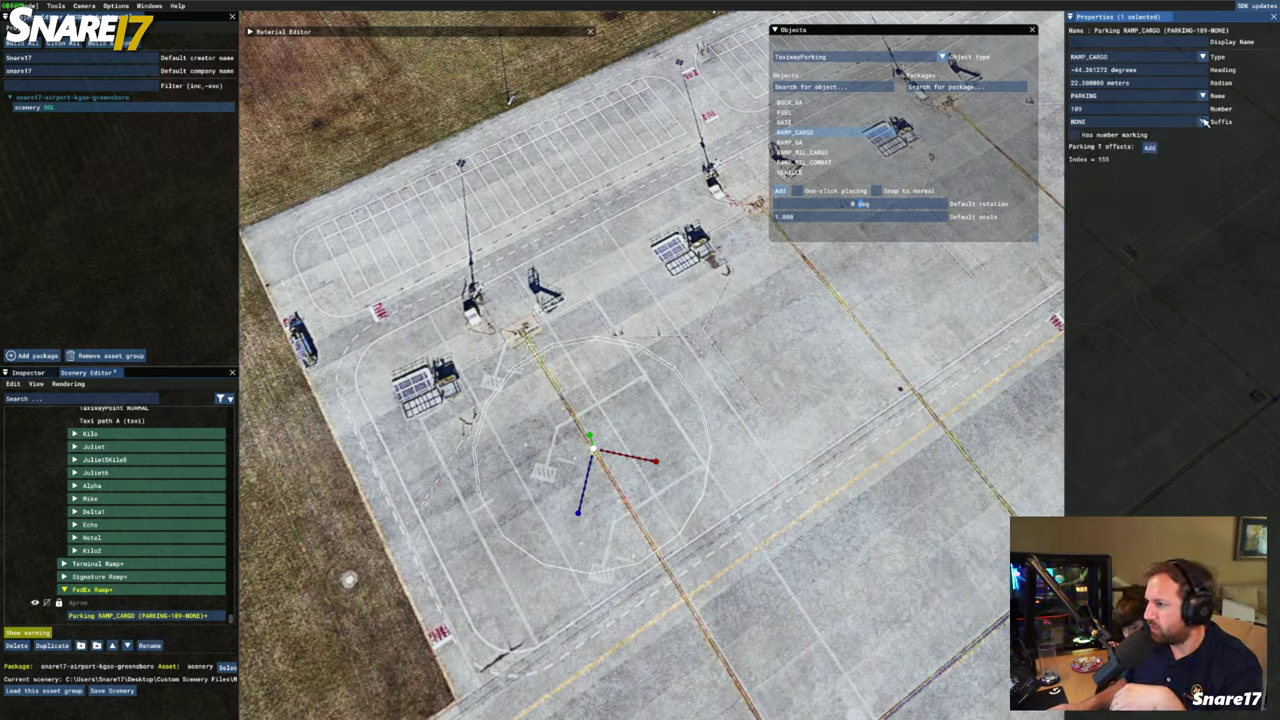
{"action": "left_click", "coordinate": [1075, 135]}
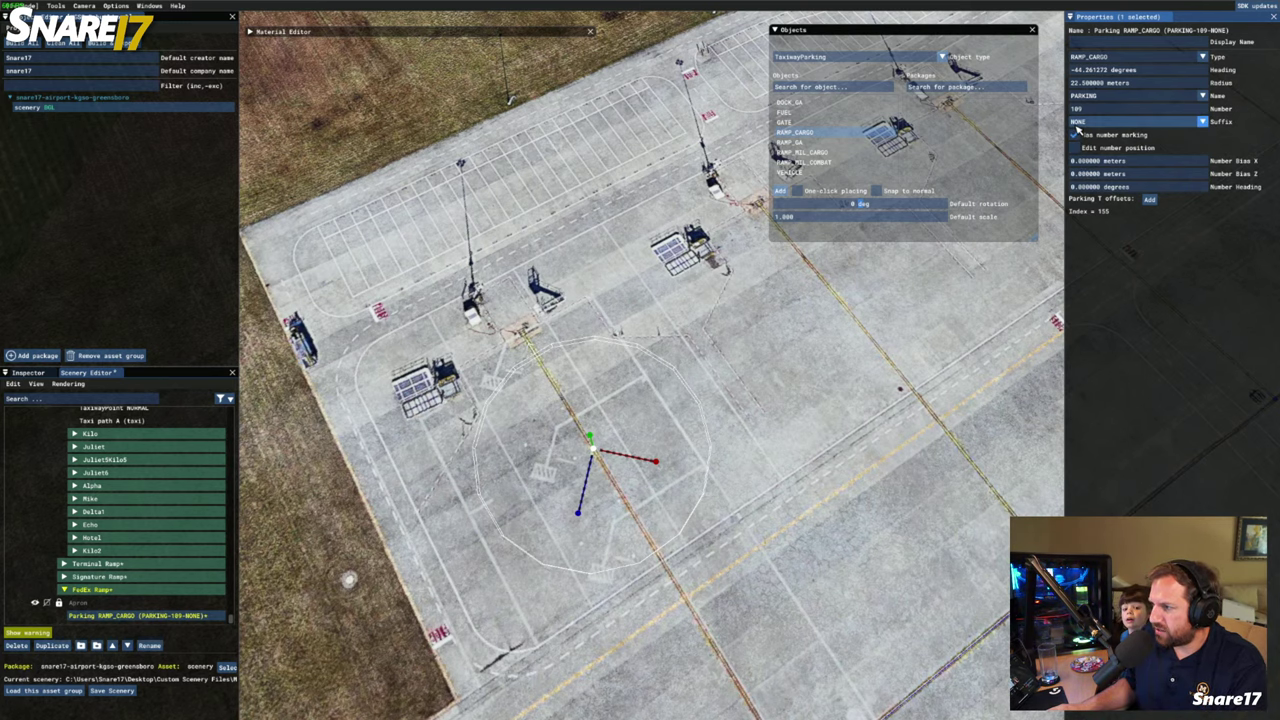
{"action": "left_click", "coordinate": [1079, 136]}
Move the taxiway point southwest along the ramp taxi line onto its junction with the southwesternmost stand's centreline
{"action": "key", "text": "s"}
{"action": "key", "text": "d"}
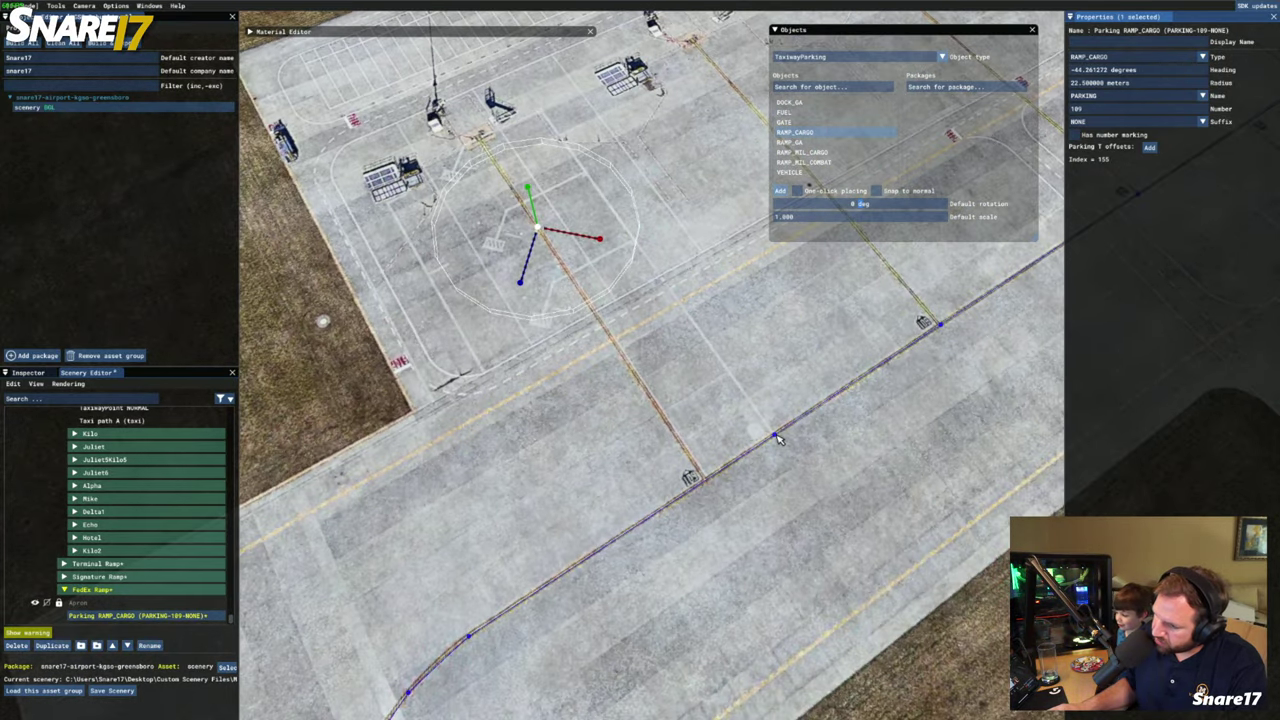
{"action": "left_click", "coordinate": [778, 438]}
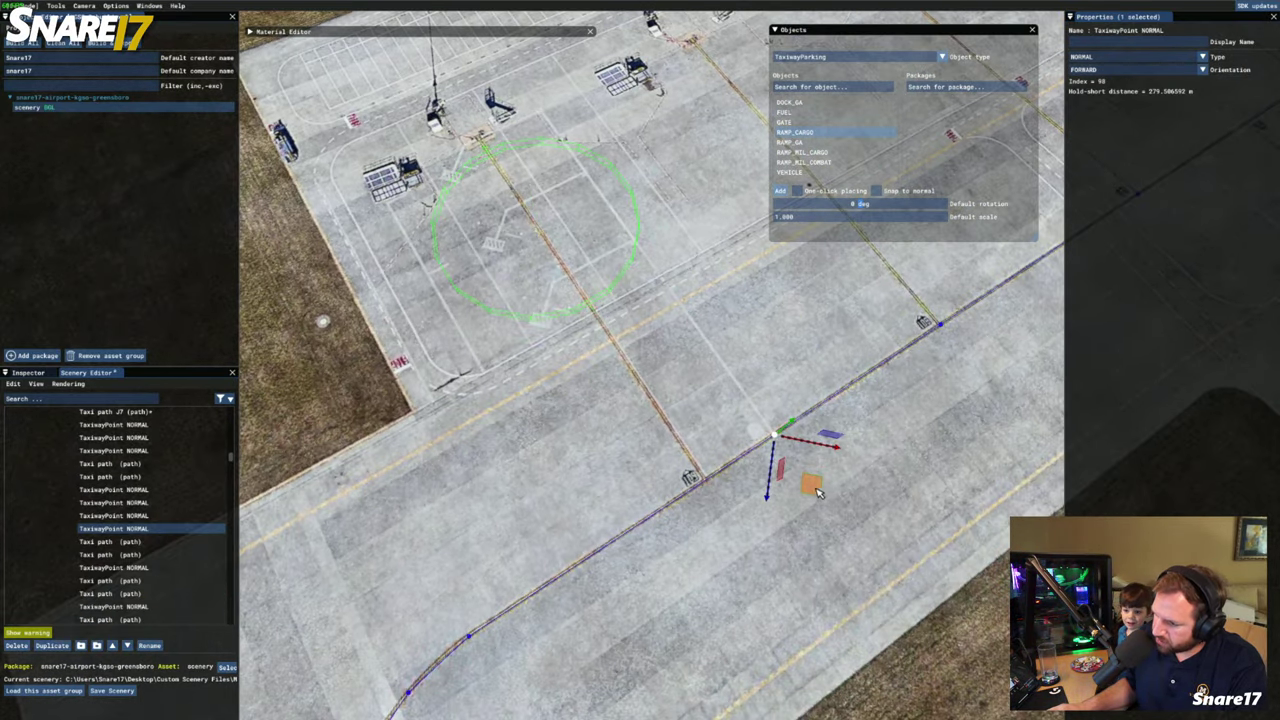
{"action": "left_click_drag", "start_coordinate": [817, 492], "coordinate": [742, 538]}
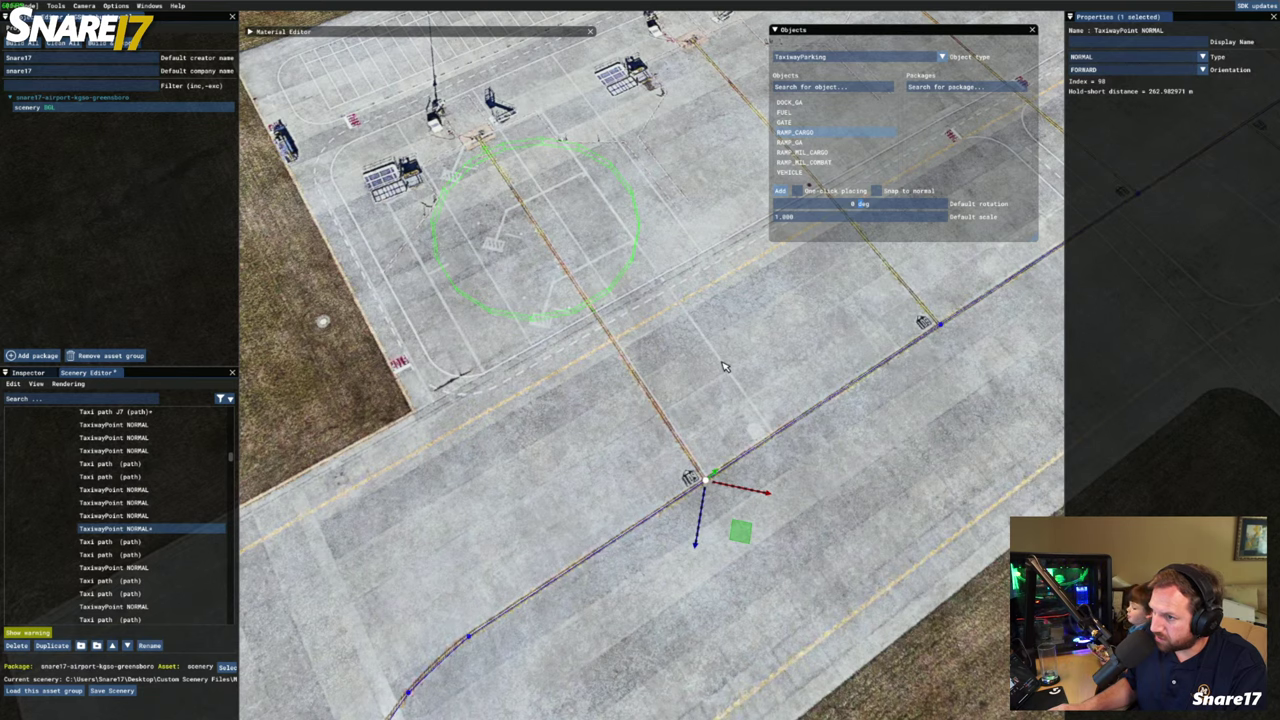
{"action": "scroll", "coordinate": [772, 576], "scroll_direction": "up", "scroll_amount": 4}
{"action": "middle_click_drag", "start_coordinate": [734, 563], "coordinate": [553, 590]}
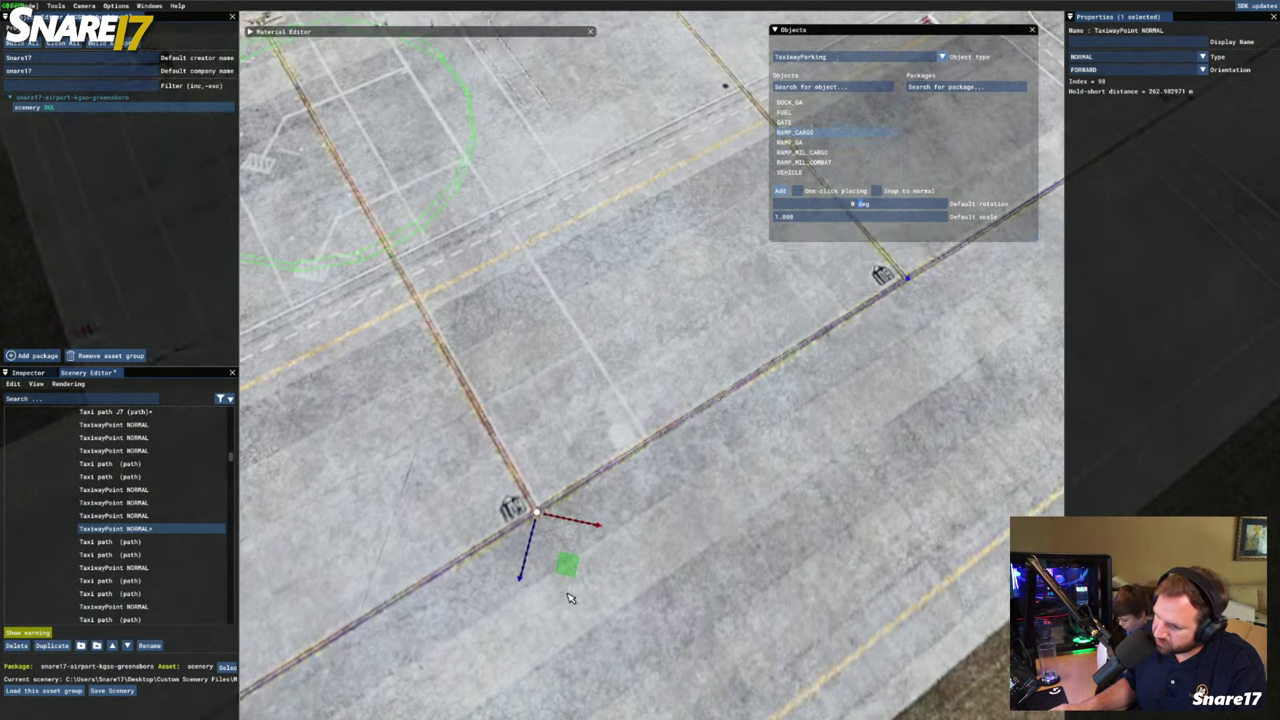
{"action": "left_click_drag", "start_coordinate": [566, 560], "coordinate": [568, 560]}
{"action": "middle_click_drag", "start_coordinate": [668, 555], "coordinate": [677, 490]}
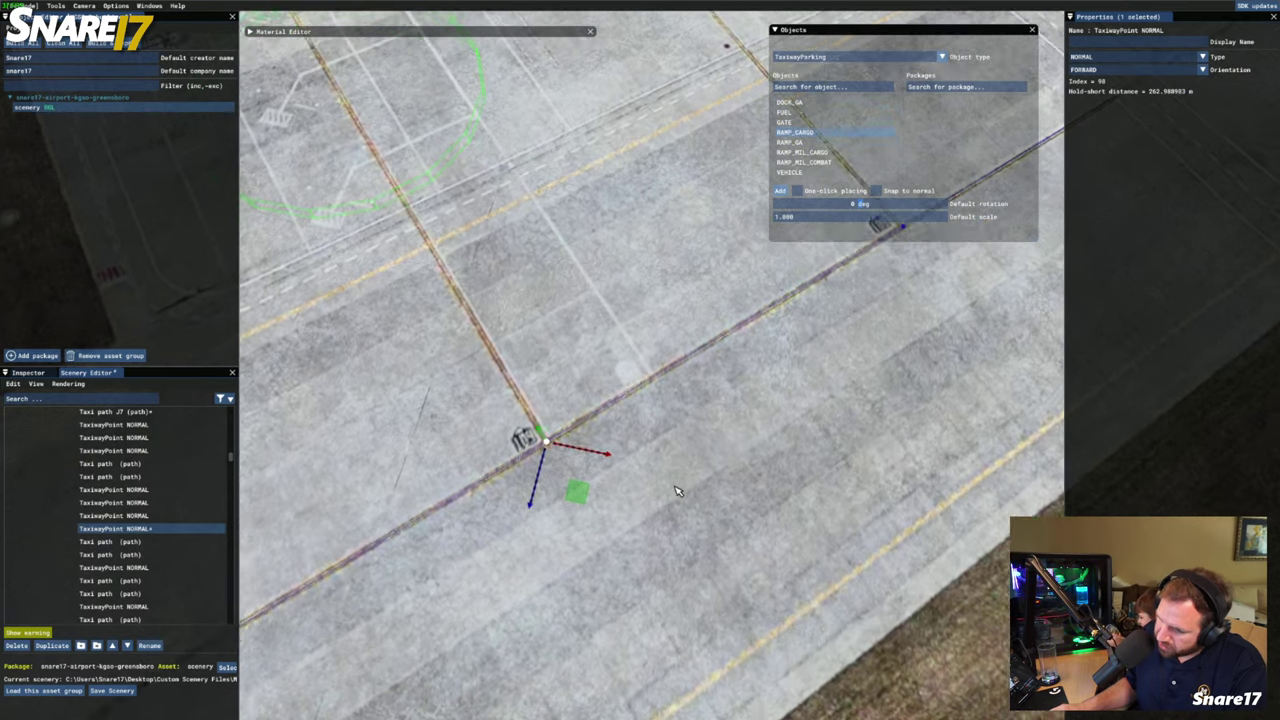
Create a path between cargo parking spot 109 and the taxiway point at its centreline's junction with the ramp taxi line
{"action": "scroll", "coordinate": [673, 493], "scroll_direction": "down", "scroll_amount": 3}
{"action": "scroll", "coordinate": [673, 493], "scroll_direction": "down", "scroll_amount": 3}
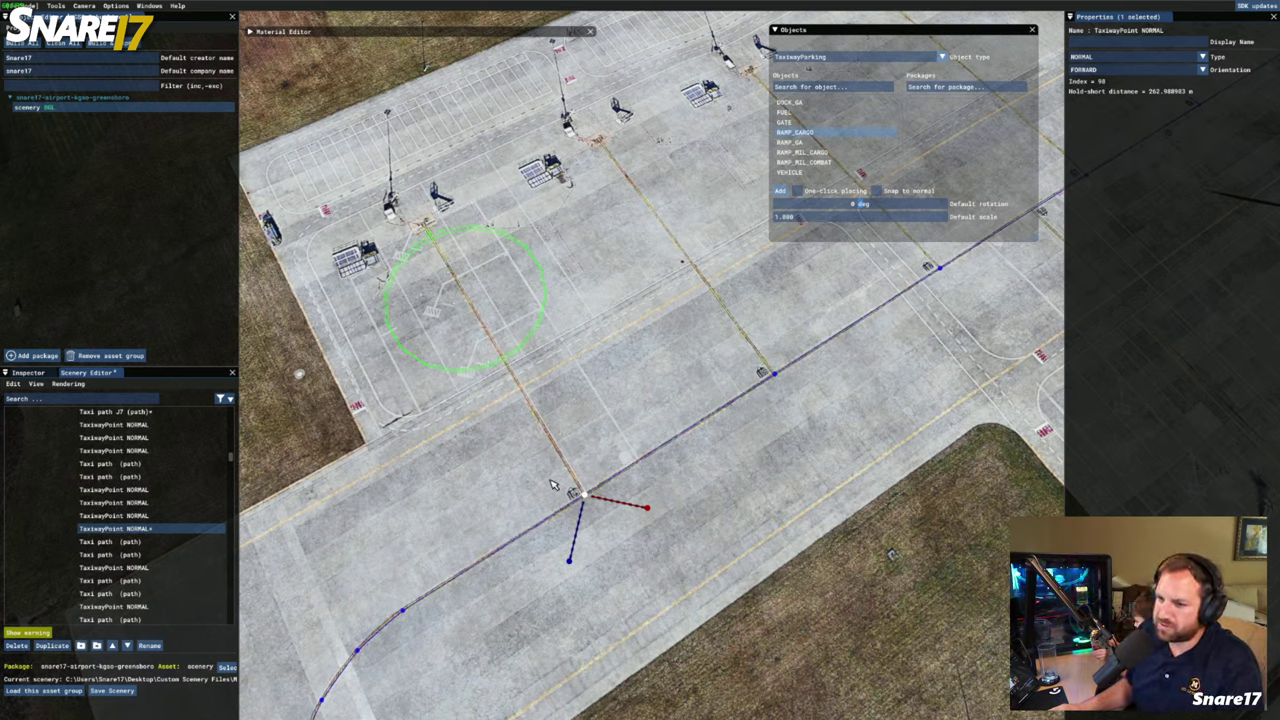
{"action": "left_click", "coordinate": [467, 295]}
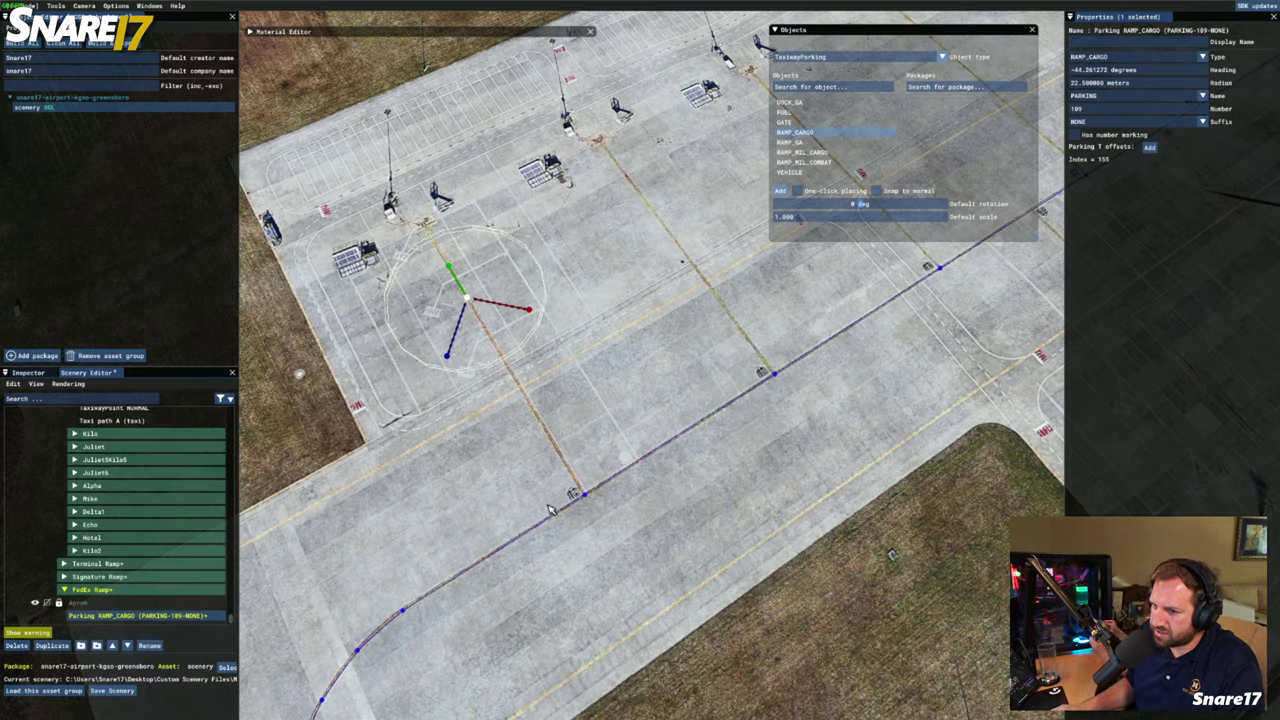
{"action": "left_click", "coordinate": [588, 499], "text": "ctrl"}
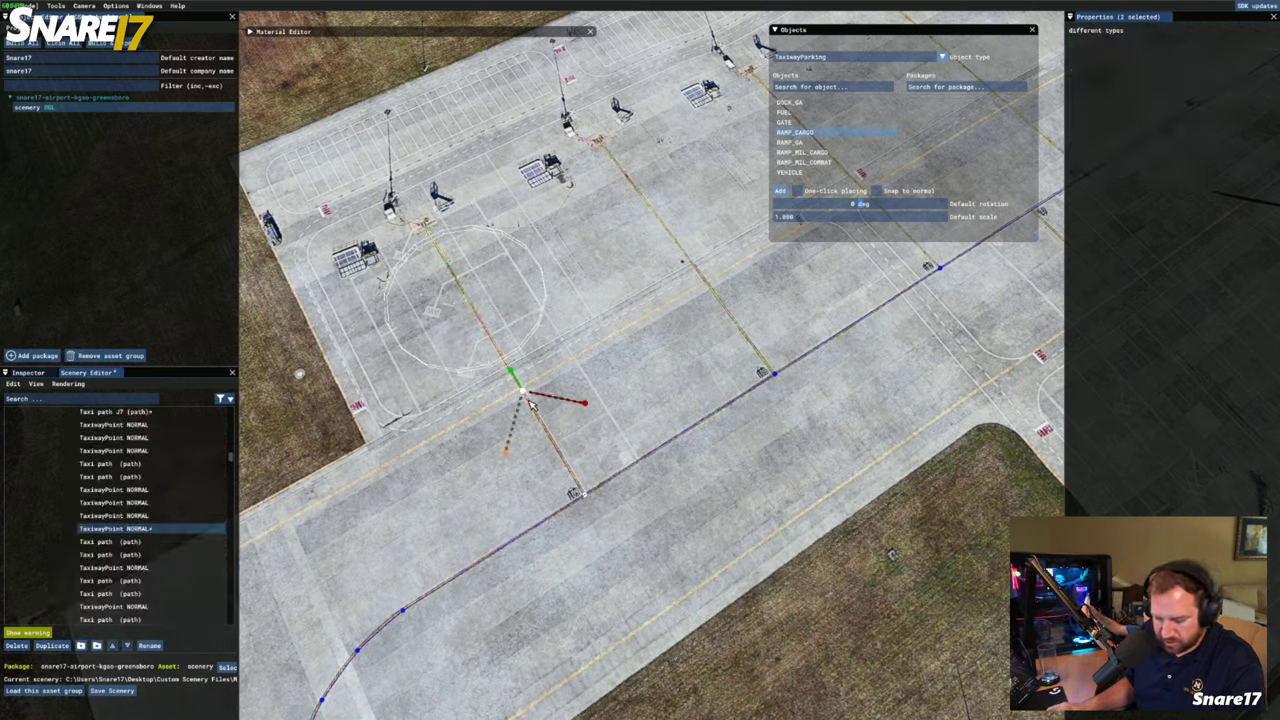
{"action": "right_click", "coordinate": [550, 430]}
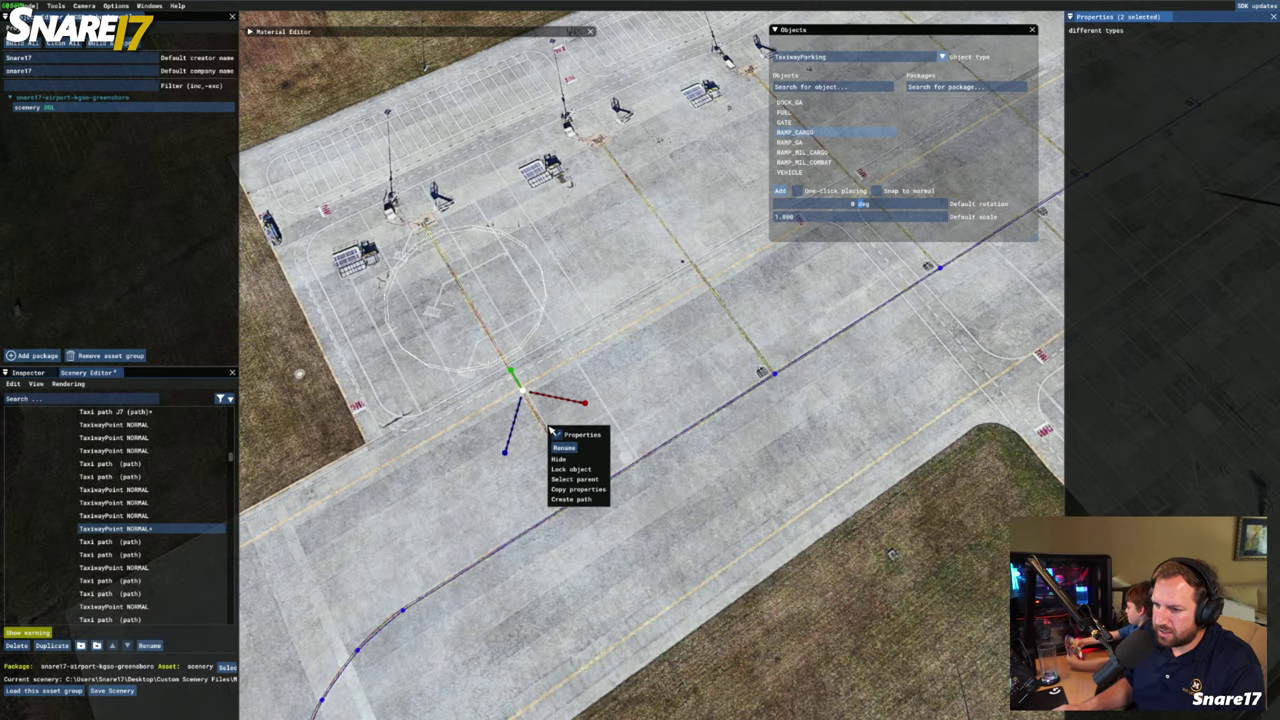
{"action": "left_click", "coordinate": [577, 499]}
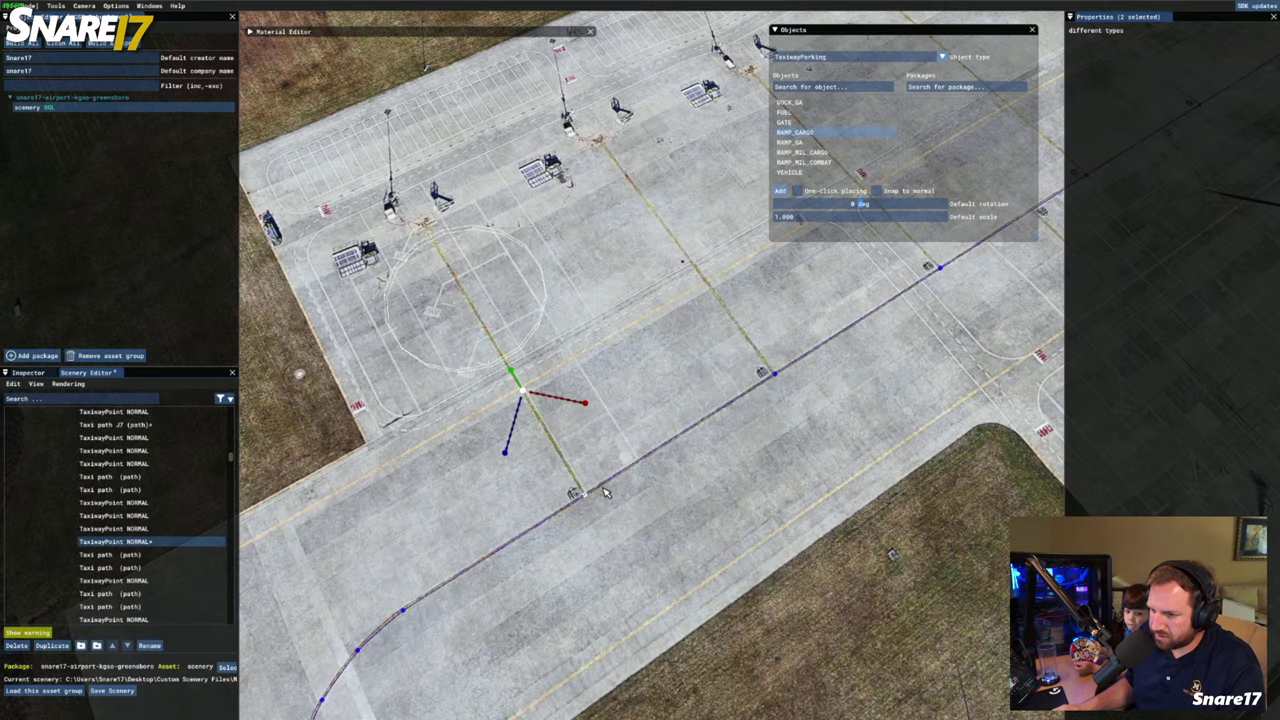
Inspect how the new parking path follows the stand's painted centreline from the taxi line junction up to the cargo spot
{"action": "scroll", "coordinate": [604, 492], "scroll_direction": "up", "scroll_amount": 5}
{"action": "key", "text": "w"}
{"action": "key", "text": "a"}
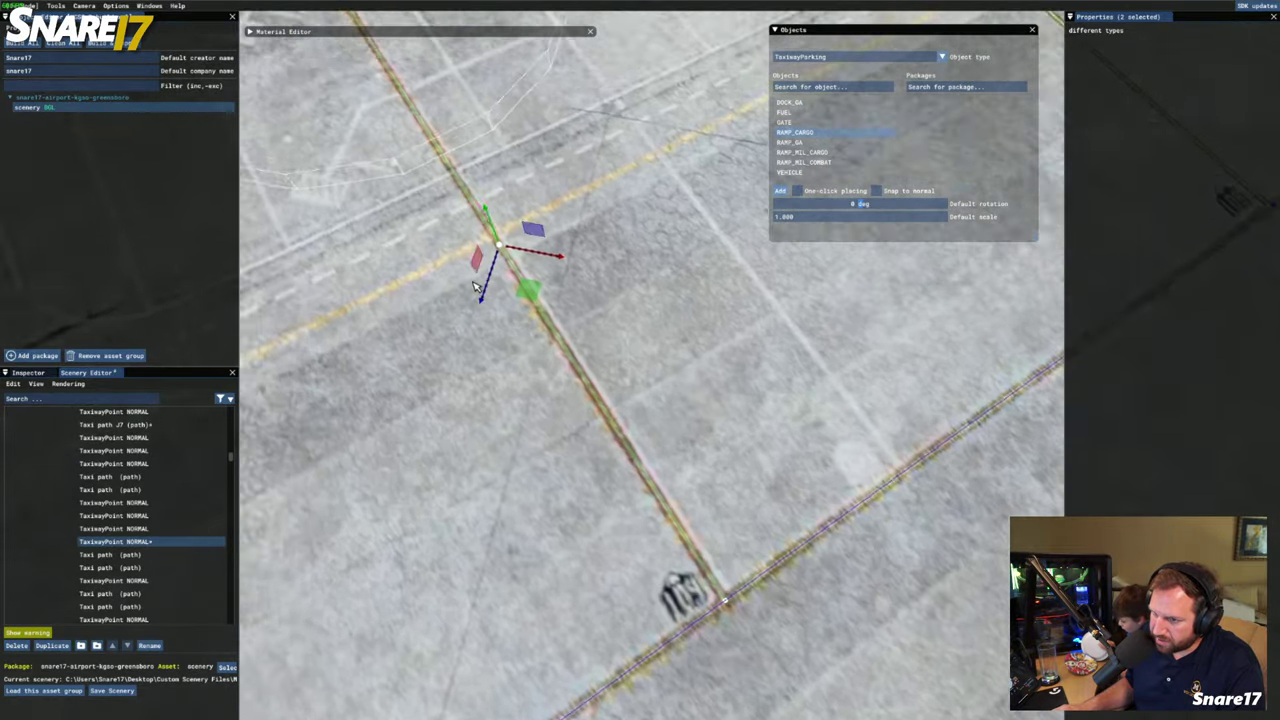
{"action": "key", "text": "s"}
{"action": "scroll", "coordinate": [478, 295], "scroll_direction": "down", "scroll_amount": 6}
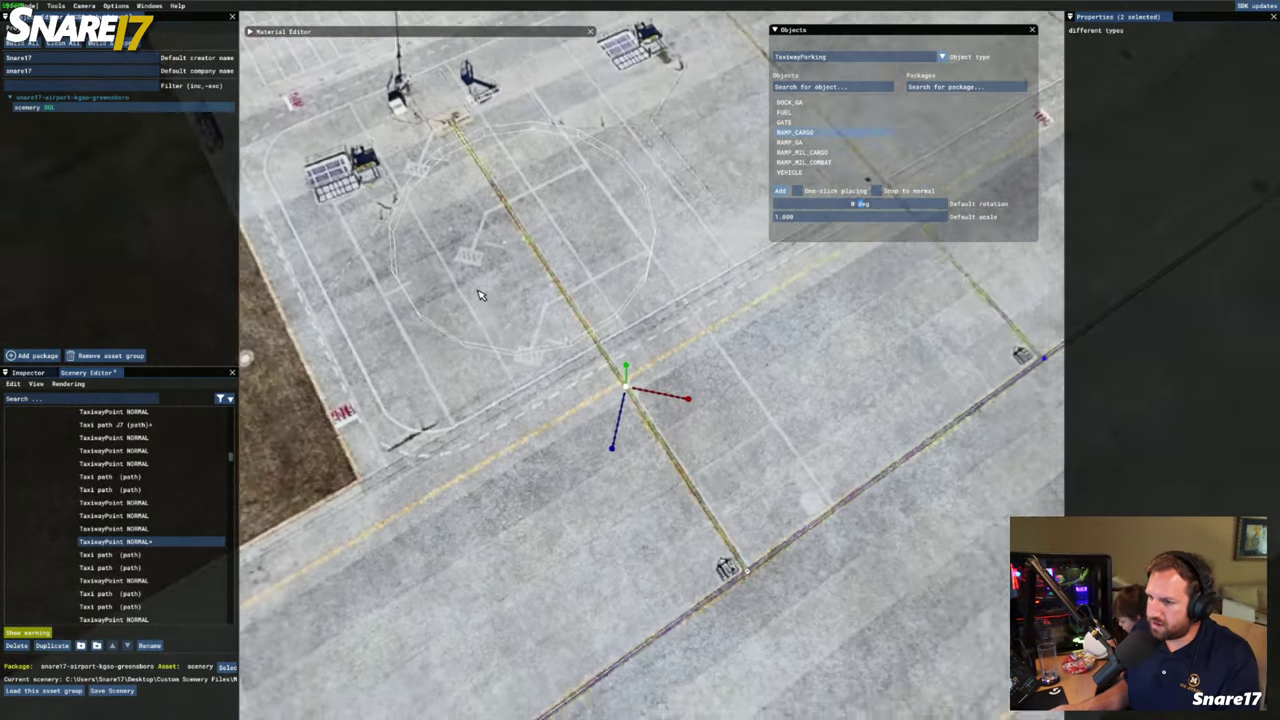
{"action": "key", "text": "d"}
{"action": "key", "text": "s"}
{"action": "key", "text": "space"}
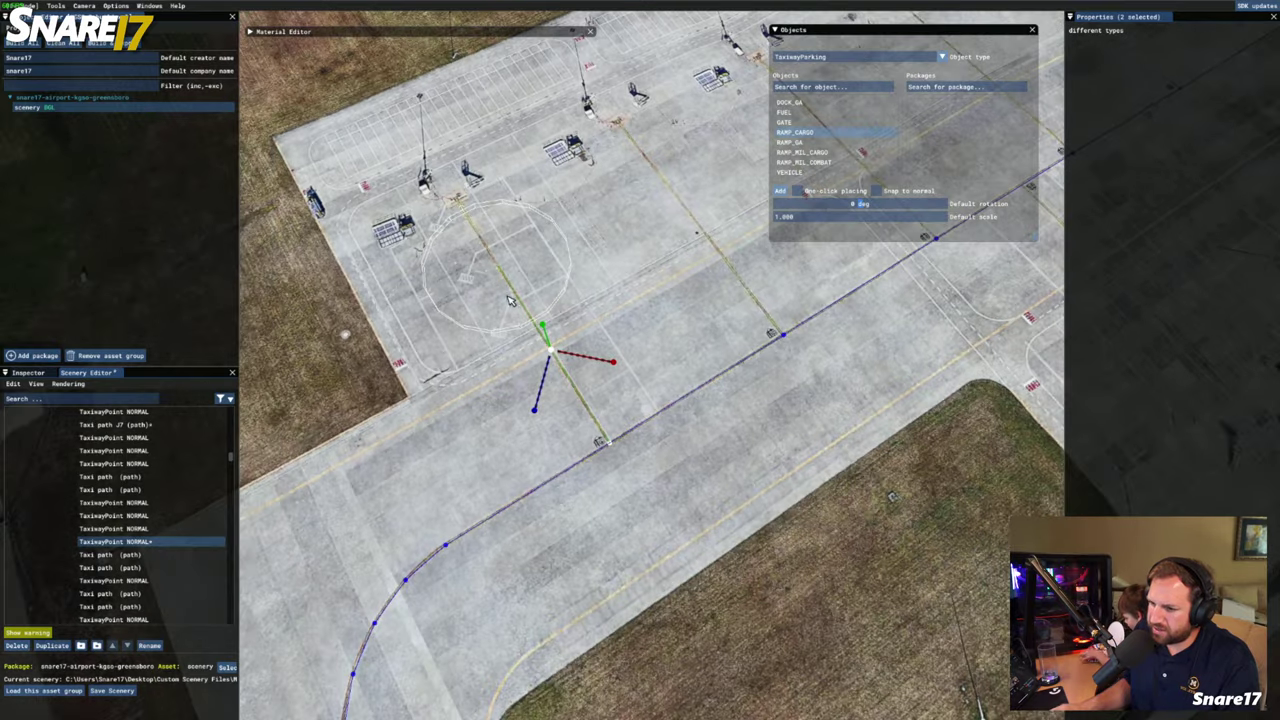
{"action": "key", "text": "w"}
{"action": "key", "text": "a"}
Check the properties of cargo parking spot 109 and its connecting parking path, ending with the parking spot selected
{"action": "left_click", "coordinate": [597, 360]}
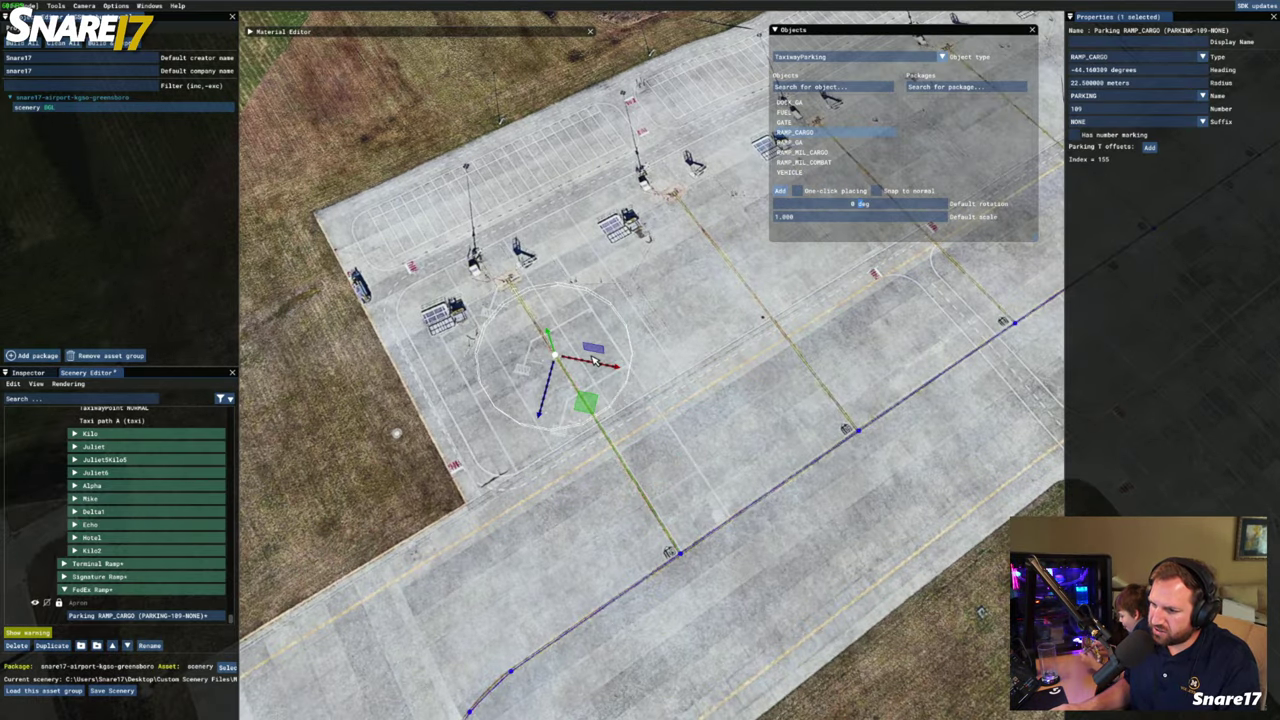
{"action": "scroll", "coordinate": [590, 362], "scroll_direction": "up", "scroll_amount": 5}
{"action": "scroll", "coordinate": [585, 360], "scroll_direction": "up", "scroll_amount": 2}
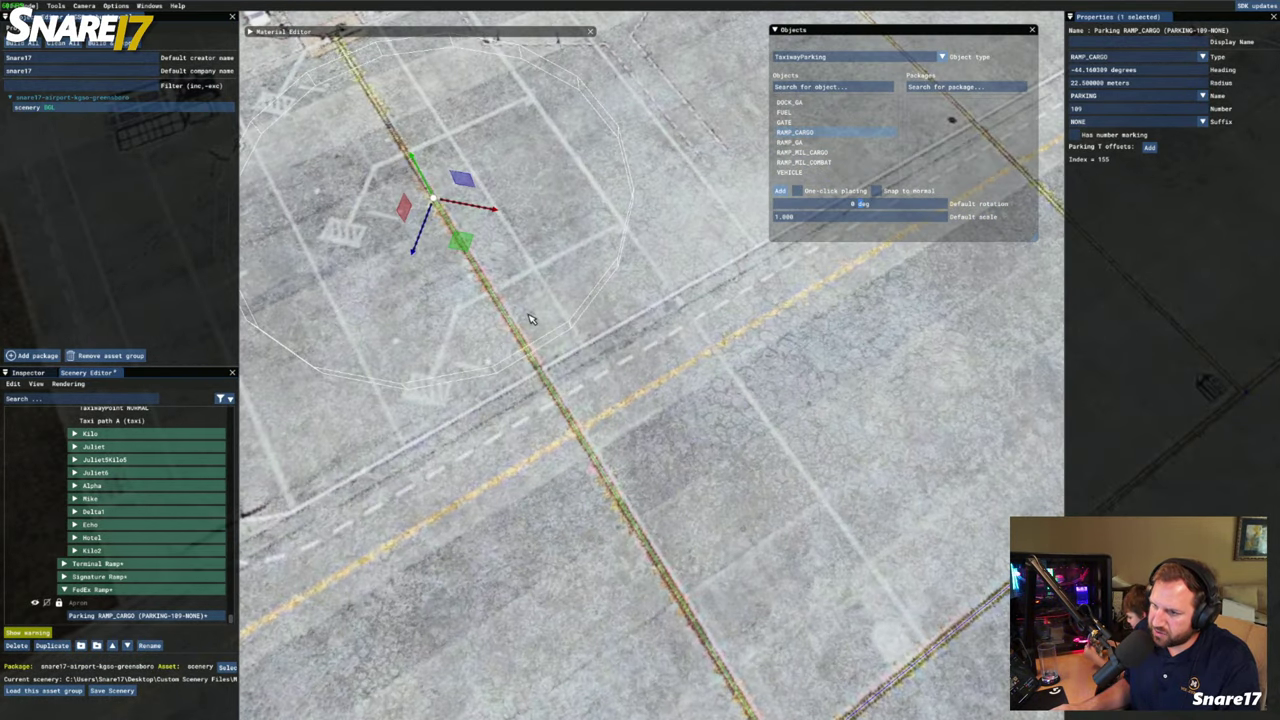
{"action": "scroll", "coordinate": [530, 320], "scroll_direction": "down", "scroll_amount": 4}
{"action": "left_click", "coordinate": [595, 412]}
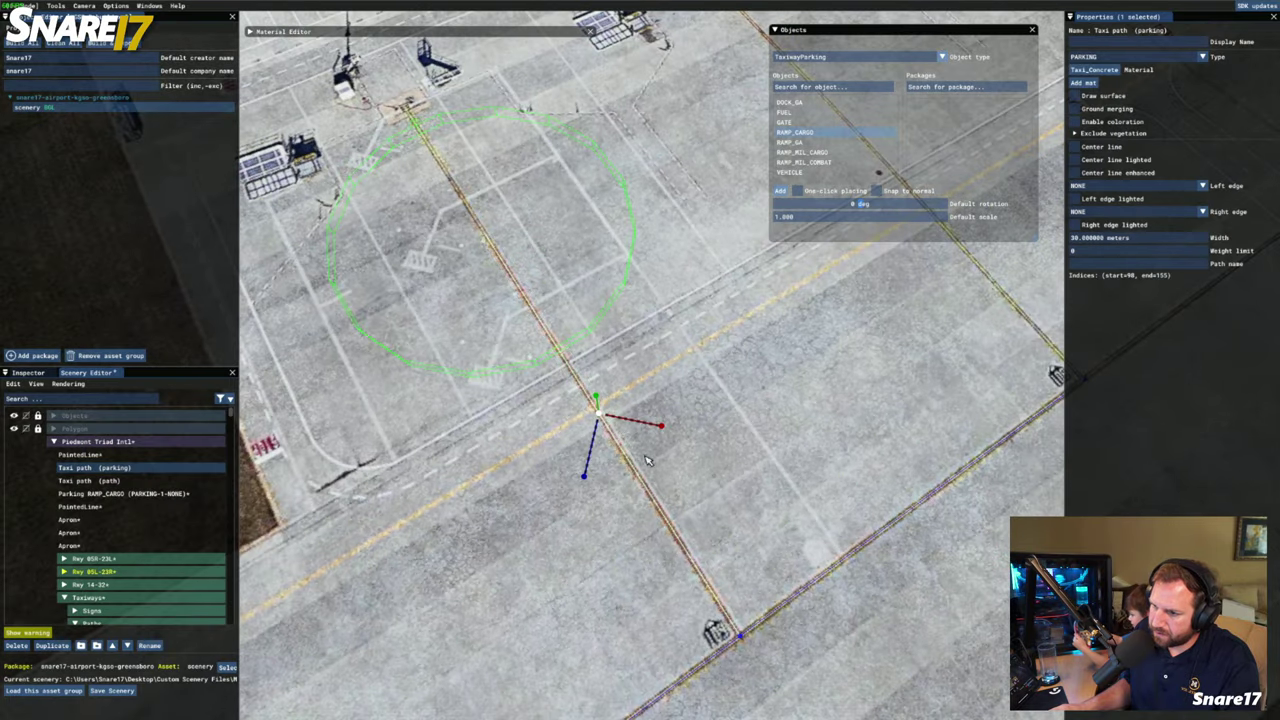
{"action": "left_click", "coordinate": [538, 260]}
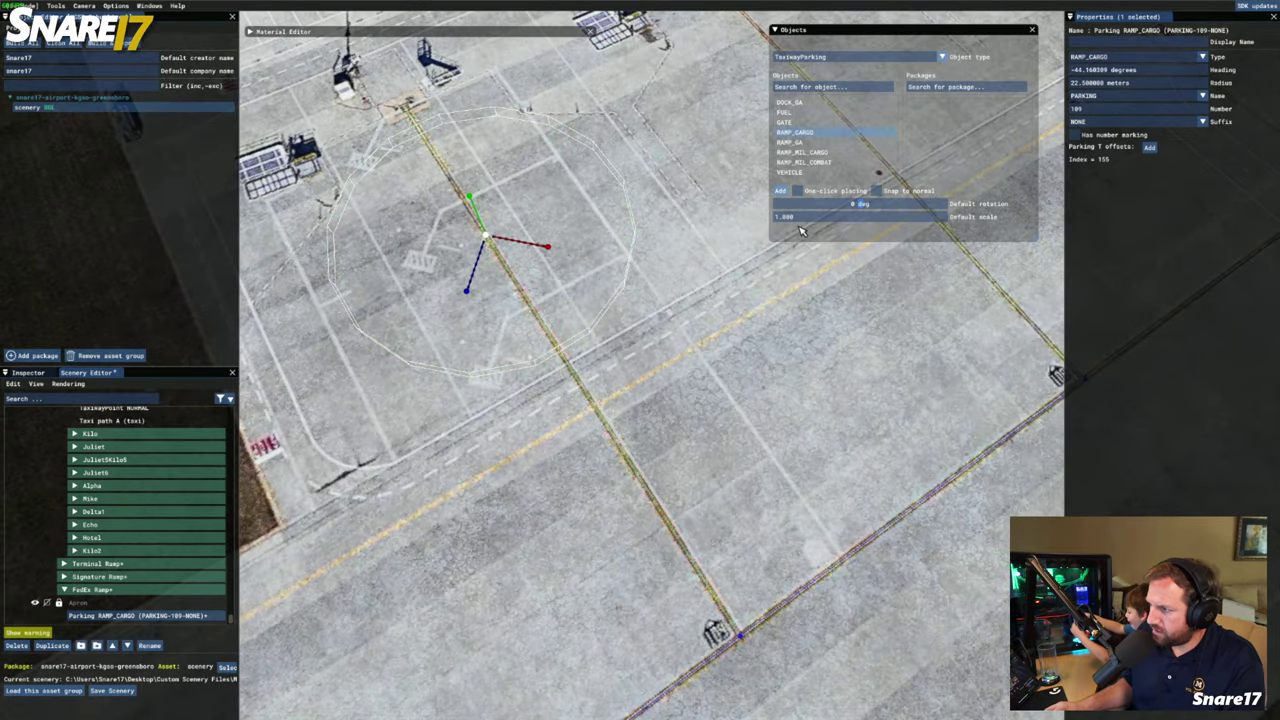
Turn on the number marking for cargo parking spot 109 and enable editing of the number's position
{"action": "left_click", "coordinate": [1080, 134]}
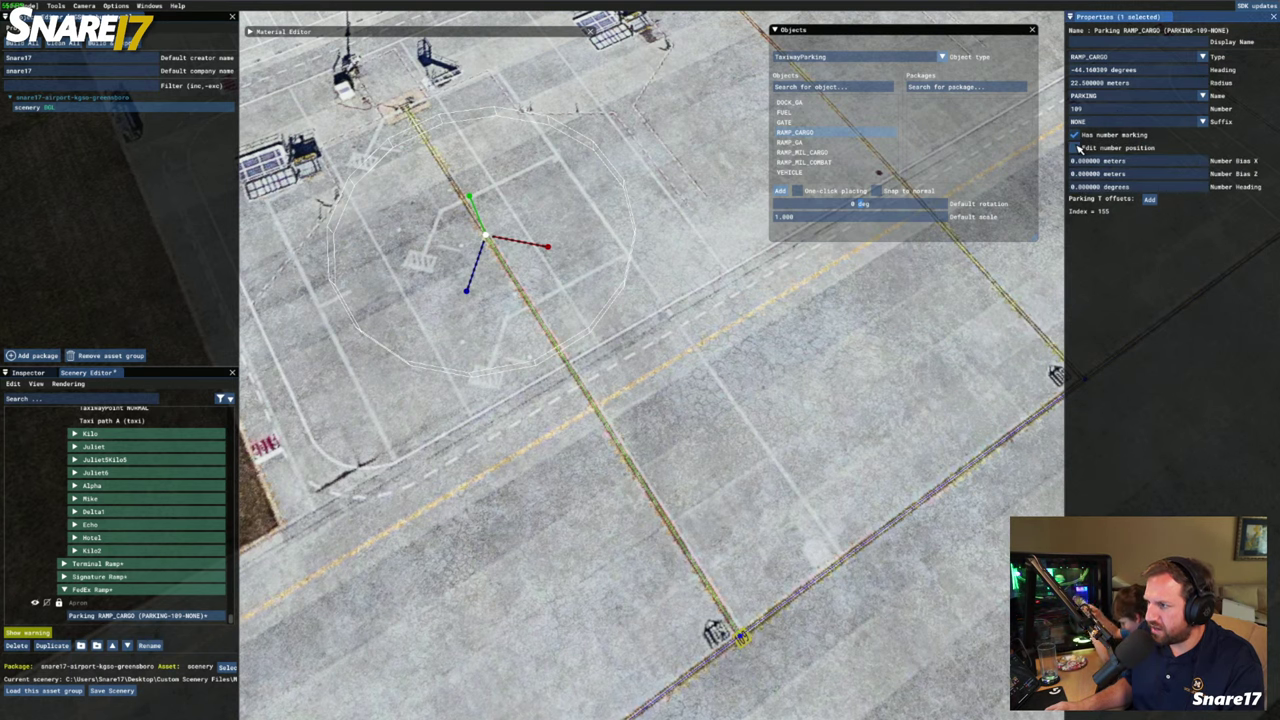
{"action": "left_click", "coordinate": [1078, 148]}
{"action": "key", "text": "w"}
{"action": "key", "text": "f"}
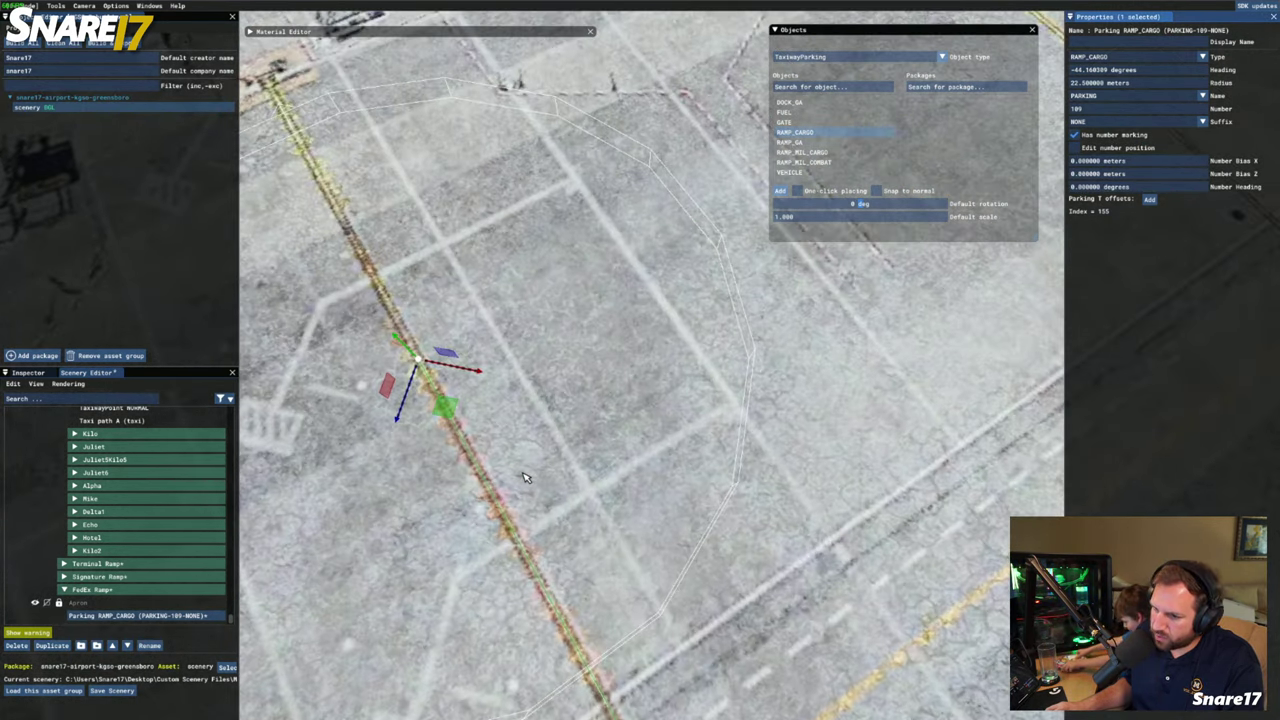
{"action": "key", "text": "s"}
{"action": "key", "text": "r"}
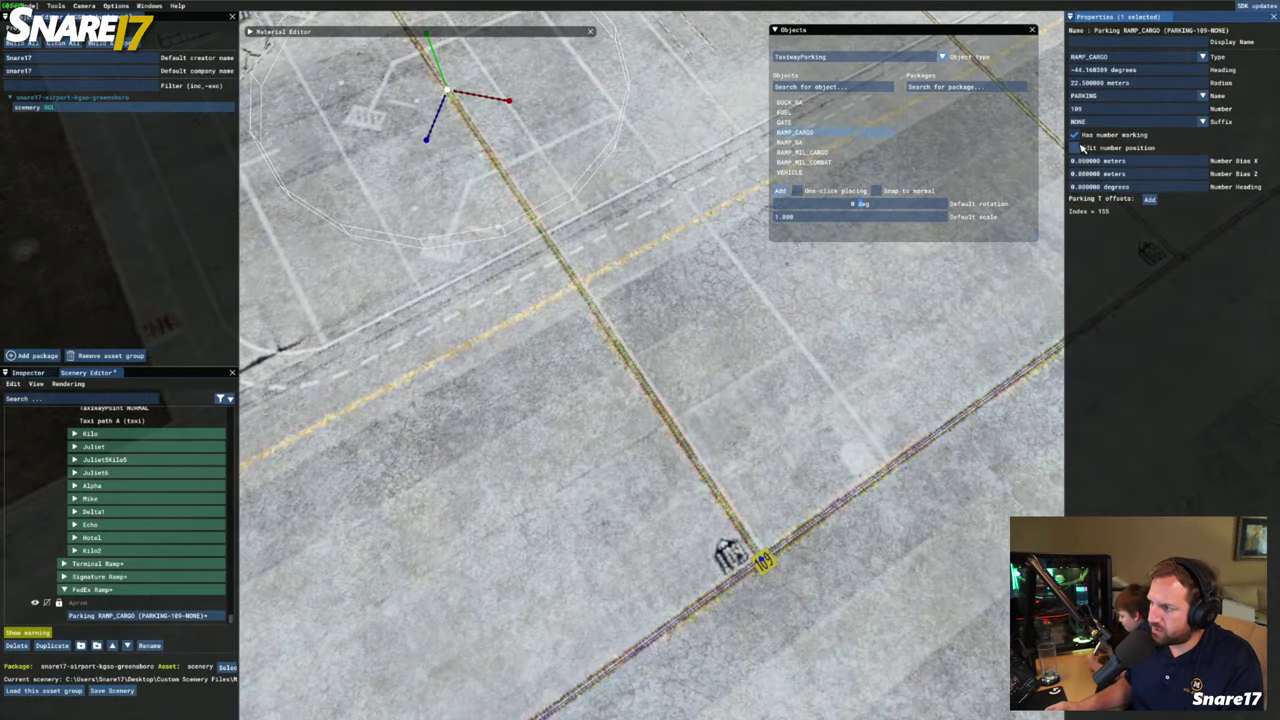
{"action": "left_click", "coordinate": [1076, 147]}
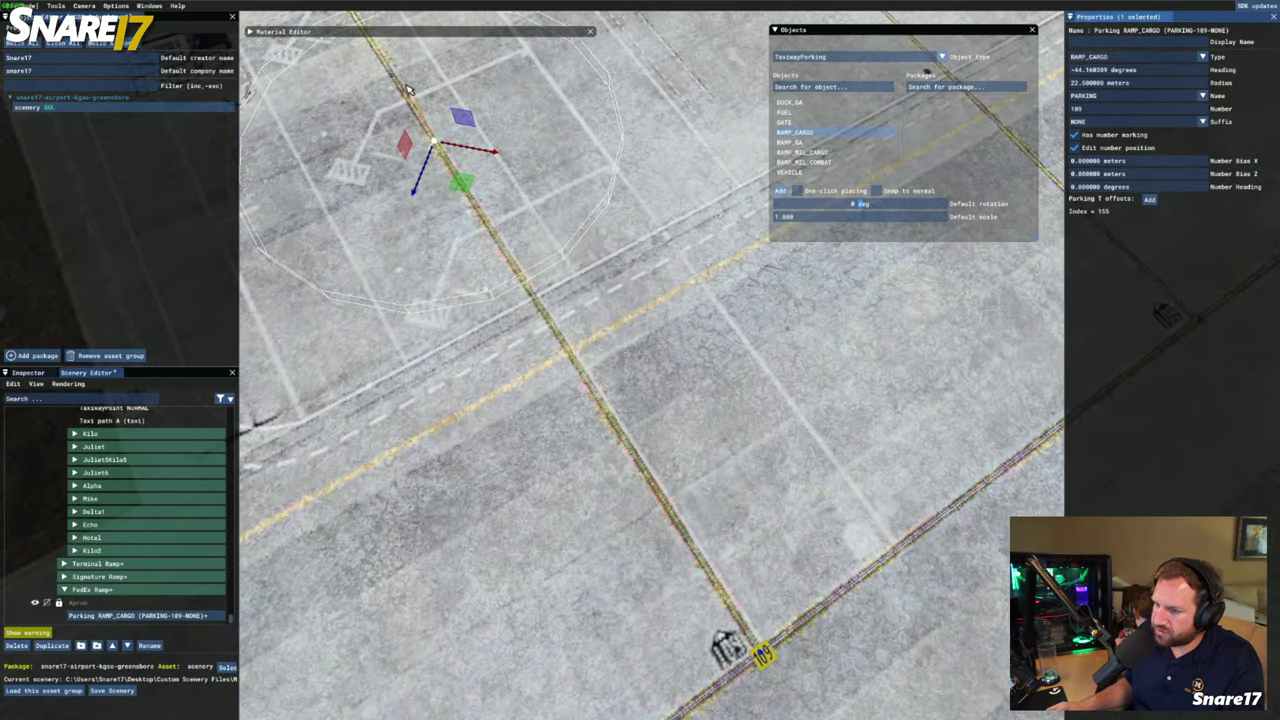
Move the yellow 109 number marking onto the painted 109 in the aerial imagery, beside the taxi line junction
{"action": "left_click_drag", "start_coordinate": [464, 186], "coordinate": [681, 532]}
{"action": "key", "text": "f"}
{"action": "key", "text": "f"}
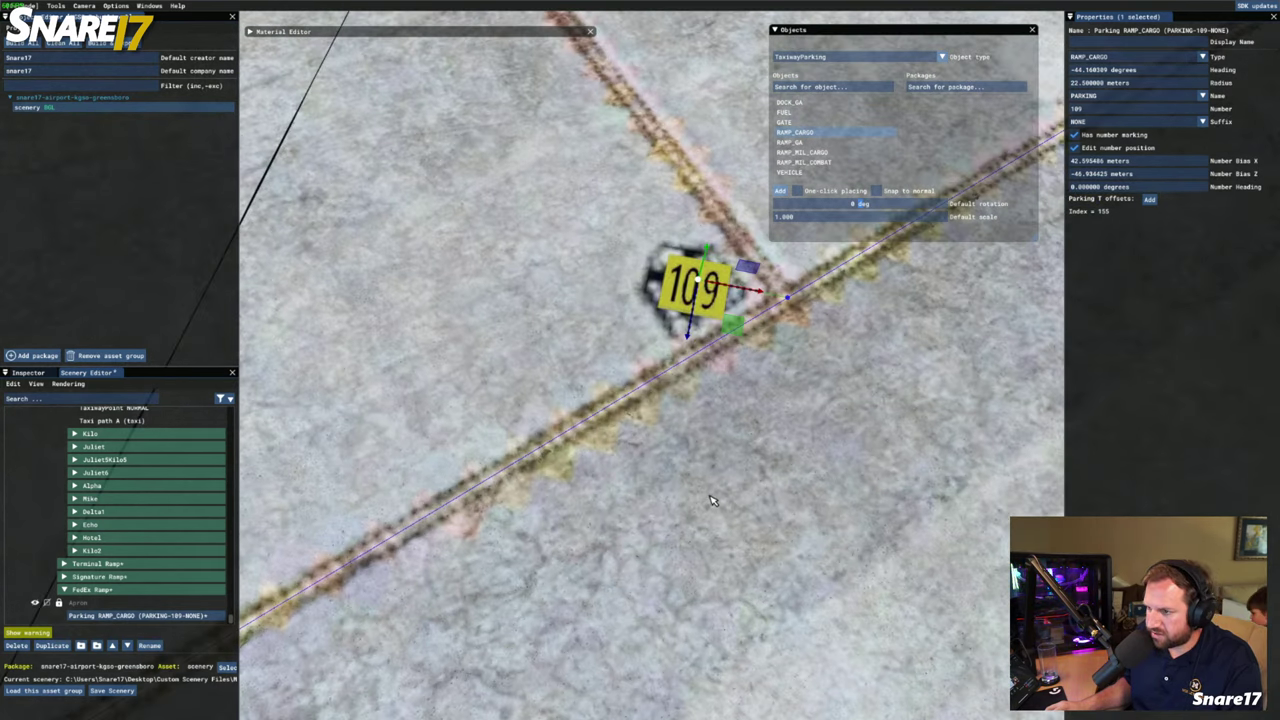
{"action": "key", "text": "d"}
{"action": "key", "text": "s"}
{"action": "key", "text": "a"}
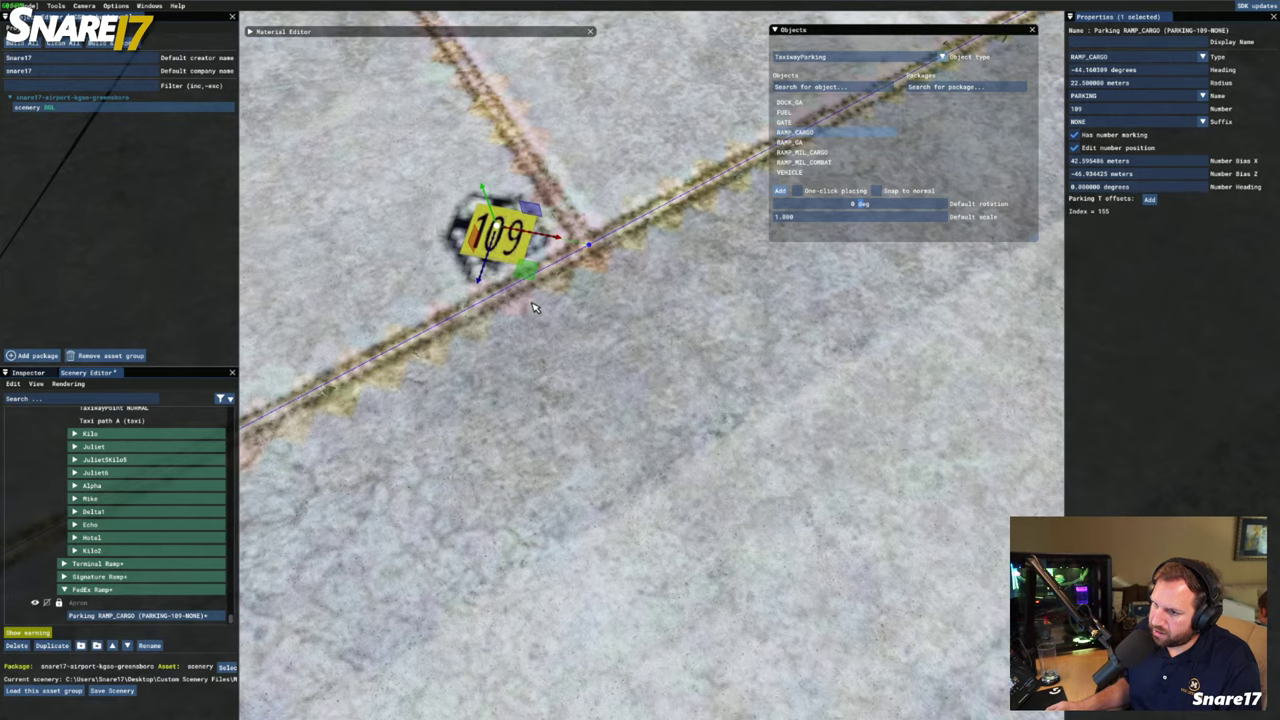
Rotate the 109 number marking to a heading of about -42 degrees to follow the painted number on the ramp
{"action": "key", "text": "w"}
{"action": "key", "text": "a"}
{"action": "left_click", "coordinate": [596, 374]}
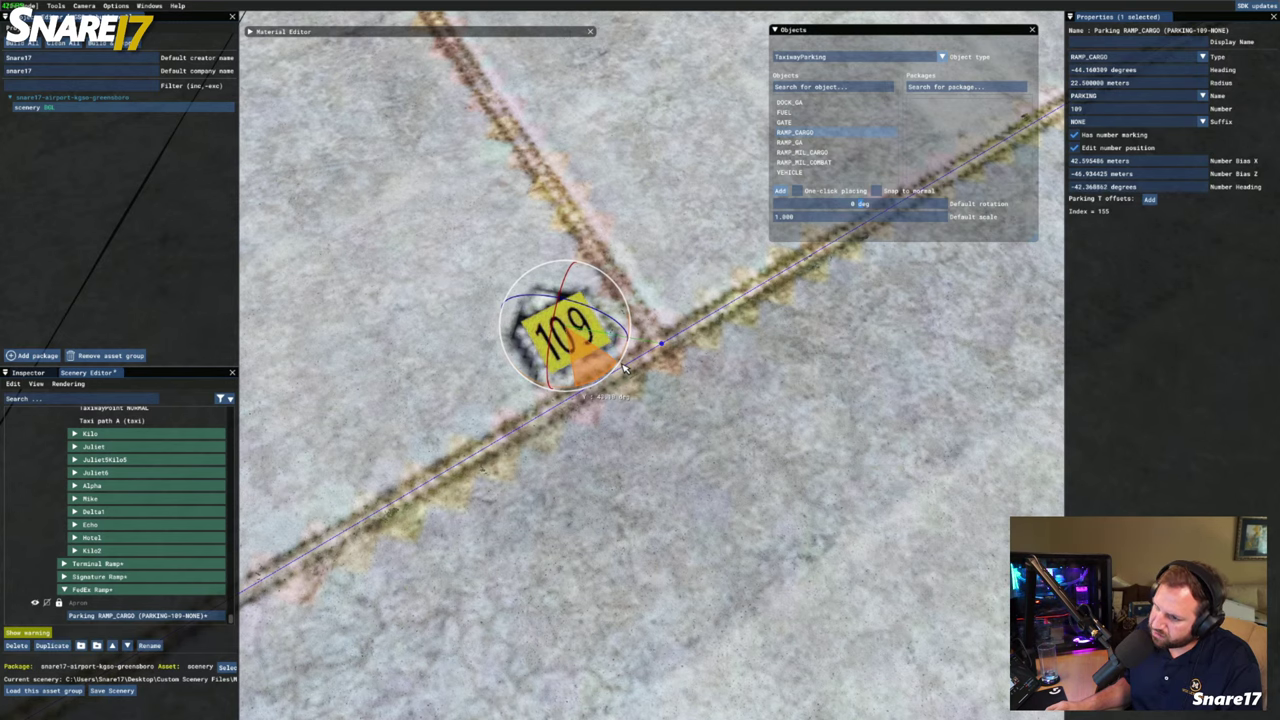
{"action": "key", "text": "w"}
{"action": "left_click", "coordinate": [622, 371]}
{"action": "key", "text": "s"}
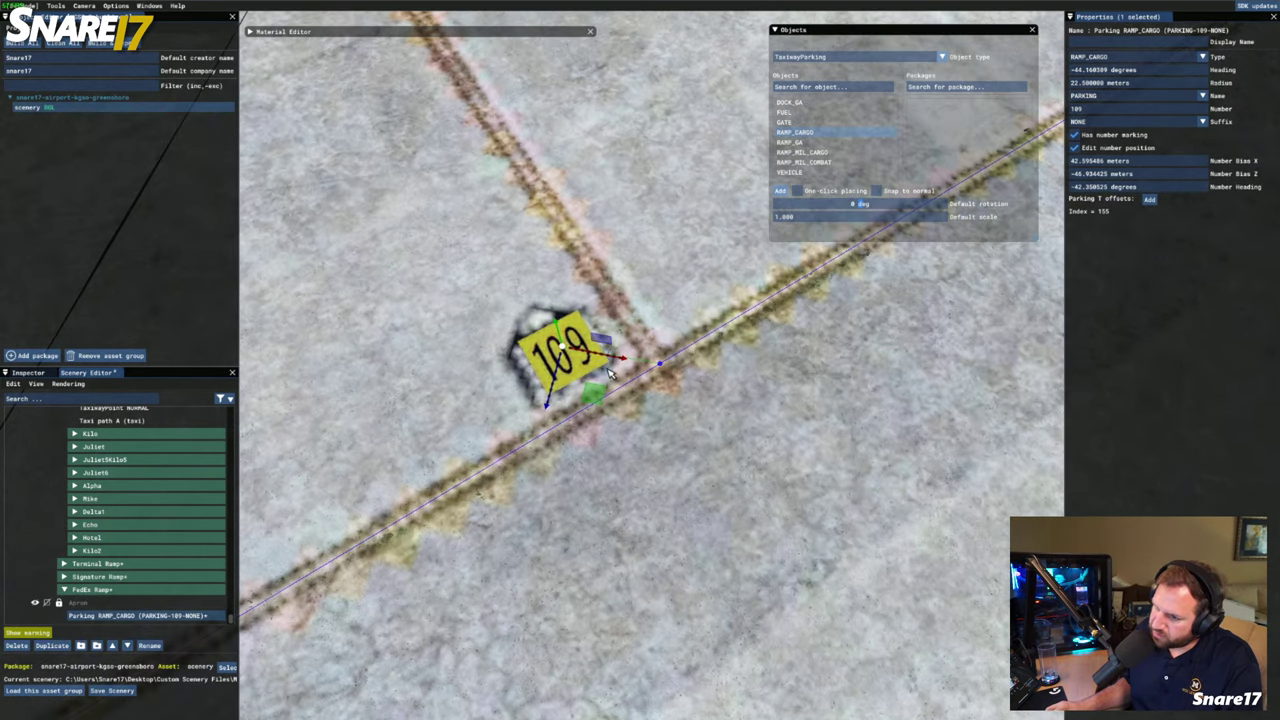
Nudge the 109 number marking slightly toward the taxi line and fine-tune its heading to about -45 degrees
{"action": "left_click_drag", "start_coordinate": [594, 400], "coordinate": [594, 403]}
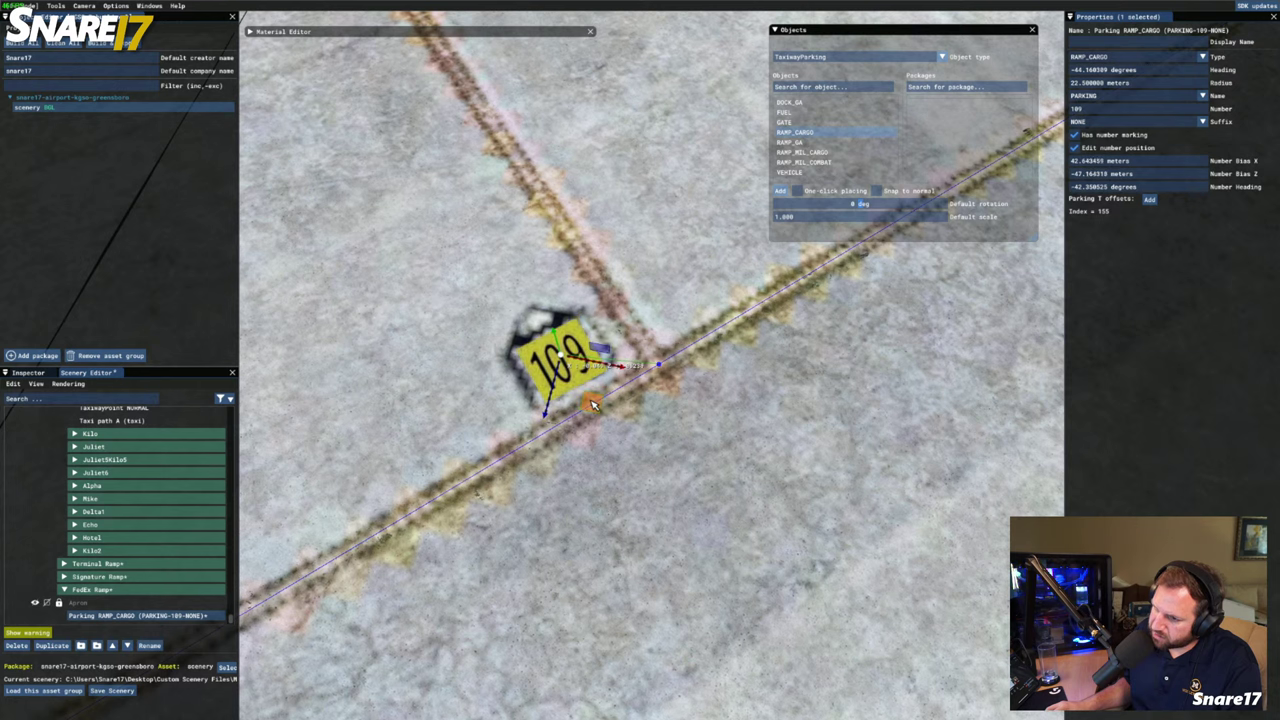
{"action": "scroll", "coordinate": [591, 401], "scroll_direction": "down", "scroll_amount": 5}
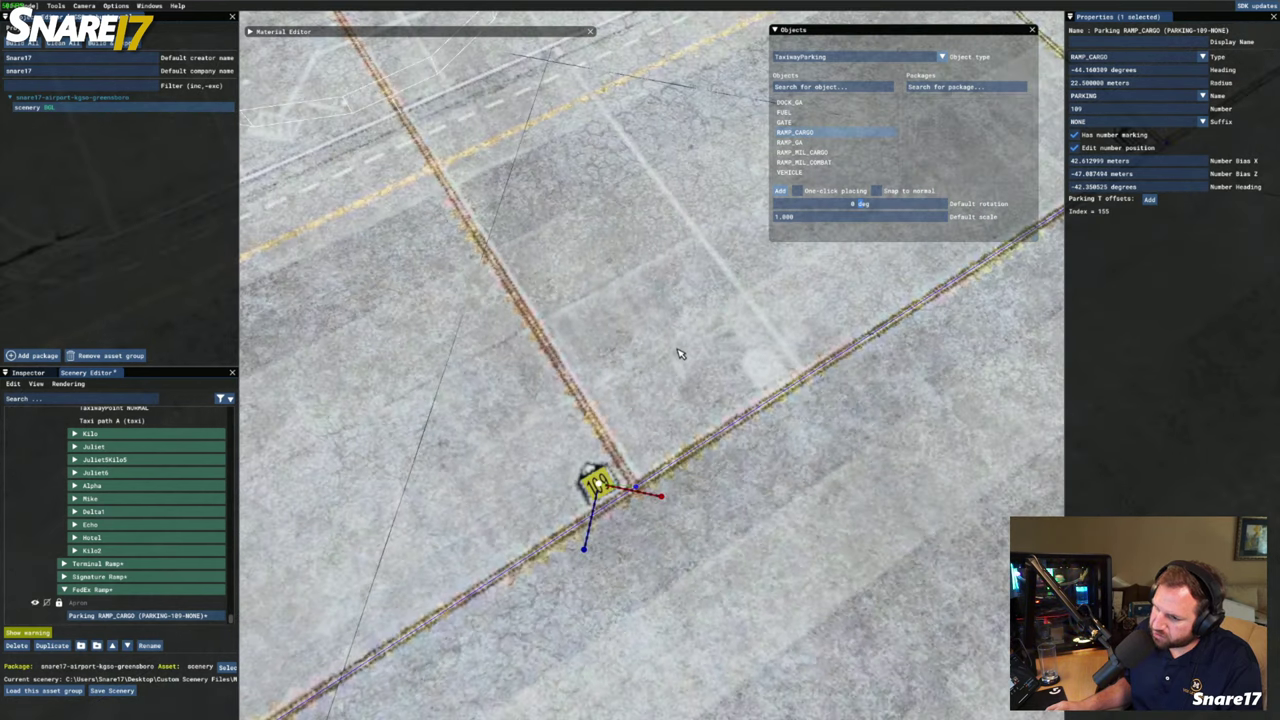
{"action": "scroll", "coordinate": [623, 514], "scroll_direction": "up", "scroll_amount": 5}
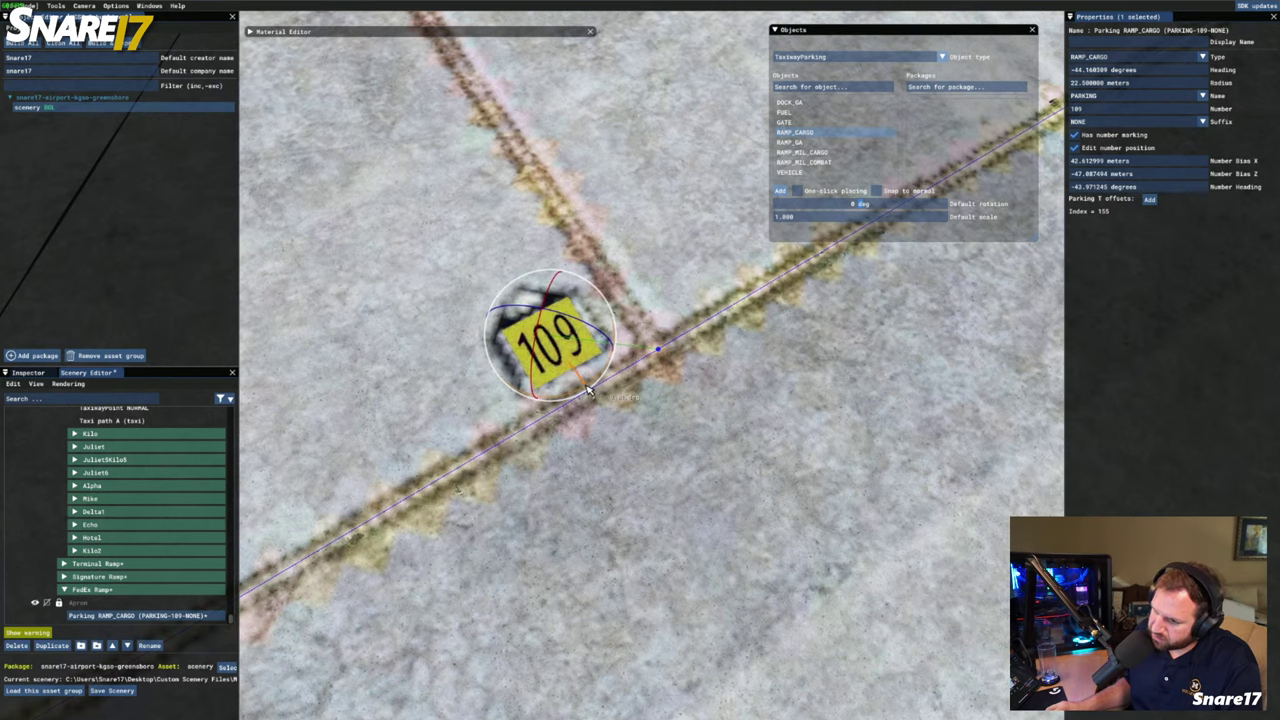
{"action": "left_click_drag", "start_coordinate": [588, 390], "coordinate": [589, 391]}
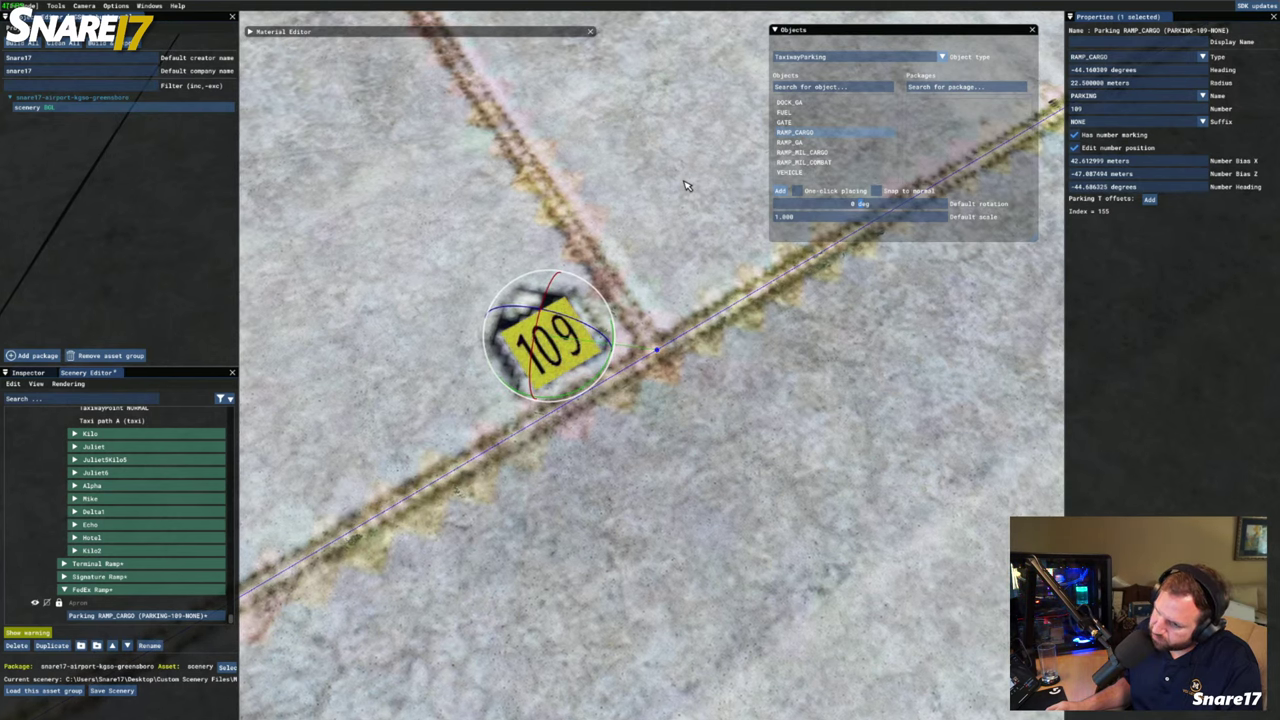
{"action": "scroll", "coordinate": [686, 185], "scroll_direction": "down", "scroll_amount": 6}
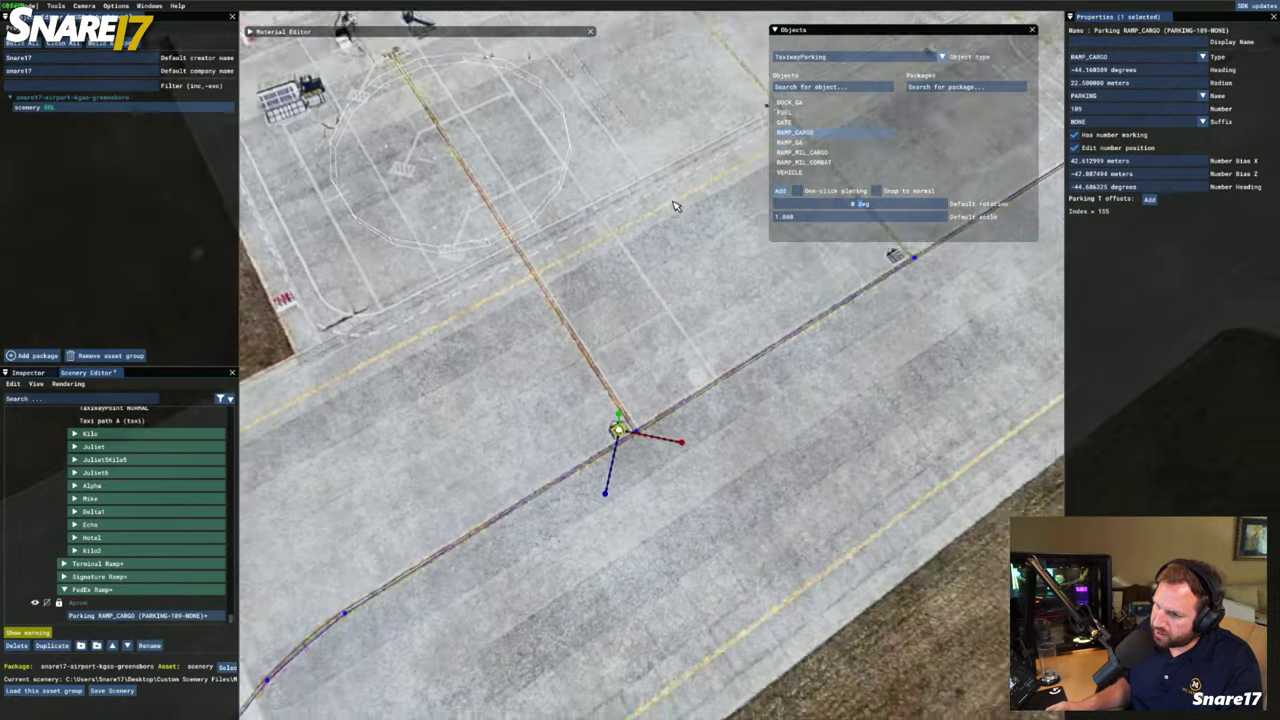
Deselect the parking spot and examine the 109 marking, spot circle and stand lines against the rest of the ramp
{"action": "scroll", "coordinate": [676, 206], "scroll_direction": "down", "scroll_amount": 1}
{"action": "left_click", "coordinate": [549, 460]}
{"action": "key", "text": "d"}
{"action": "scroll", "coordinate": [550, 513], "scroll_direction": "up", "scroll_amount": 2}
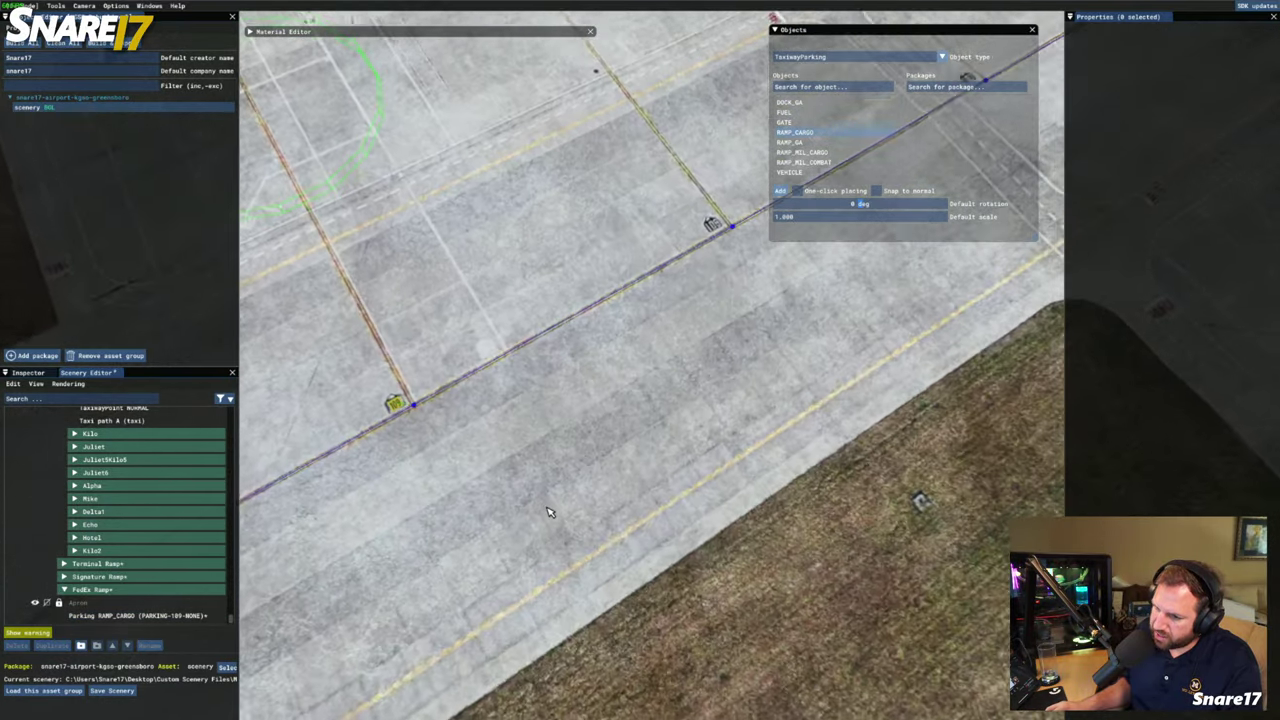
{"action": "key", "text": "a"}
{"action": "scroll", "coordinate": [549, 512], "scroll_direction": "up", "scroll_amount": 3}
{"action": "scroll", "coordinate": [549, 511], "scroll_direction": "down", "scroll_amount": 4}
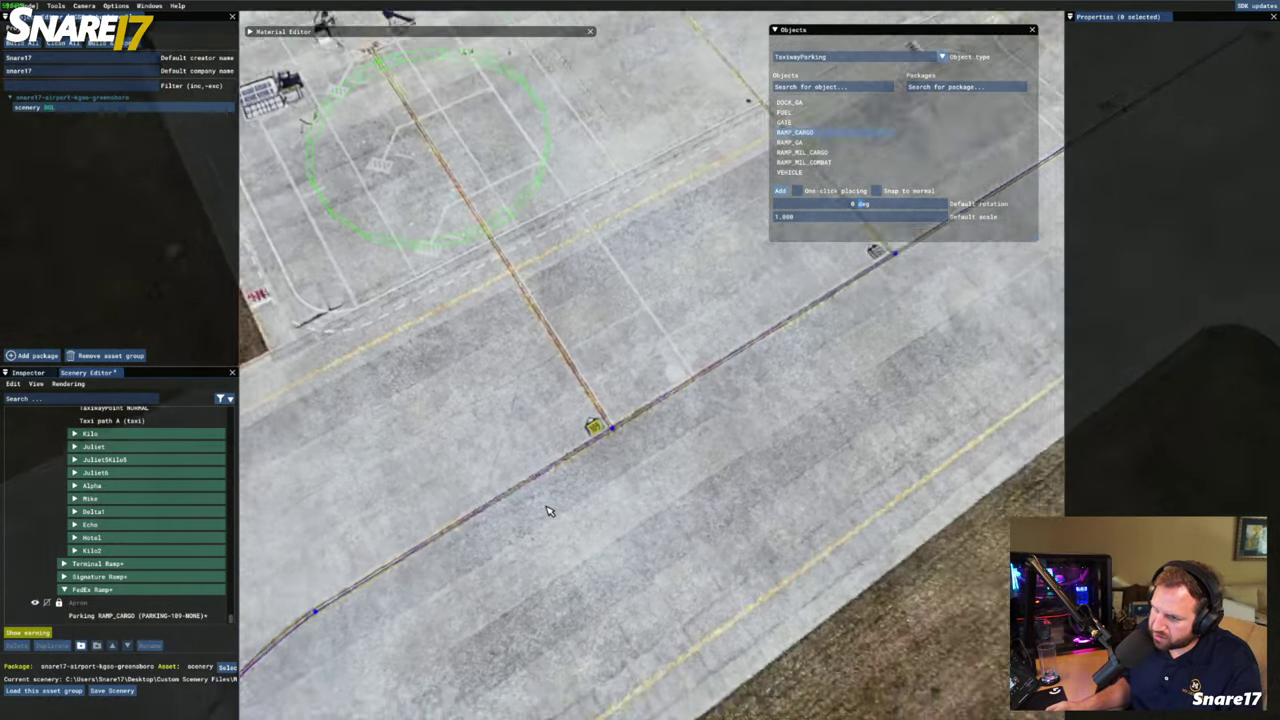
{"action": "scroll", "coordinate": [546, 511], "scroll_direction": "down", "scroll_amount": 4}
{"action": "scroll", "coordinate": [466, 488], "scroll_direction": "up", "scroll_amount": 3}
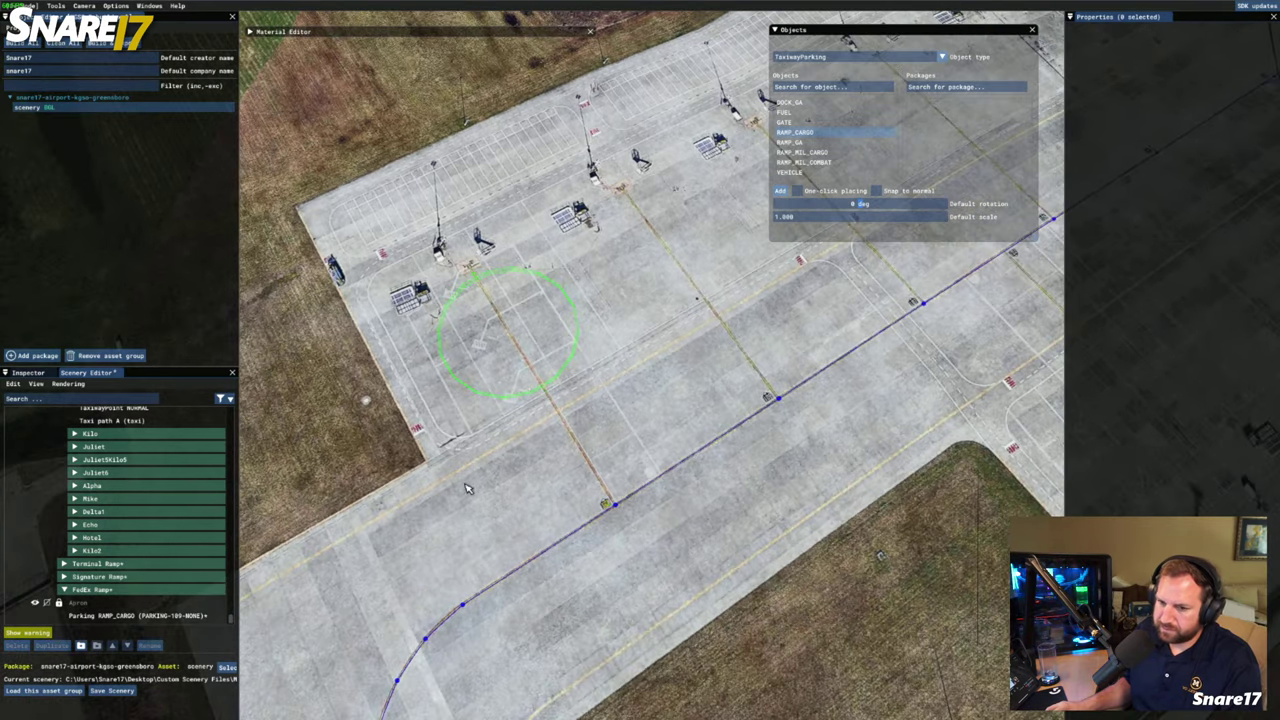
Unhide the FedEx Ramp group's apron and select it to view its surface beneath the parking spot
{"action": "left_click", "coordinate": [35, 607]}
{"action": "scroll", "coordinate": [500, 463], "scroll_direction": "up", "scroll_amount": 4}
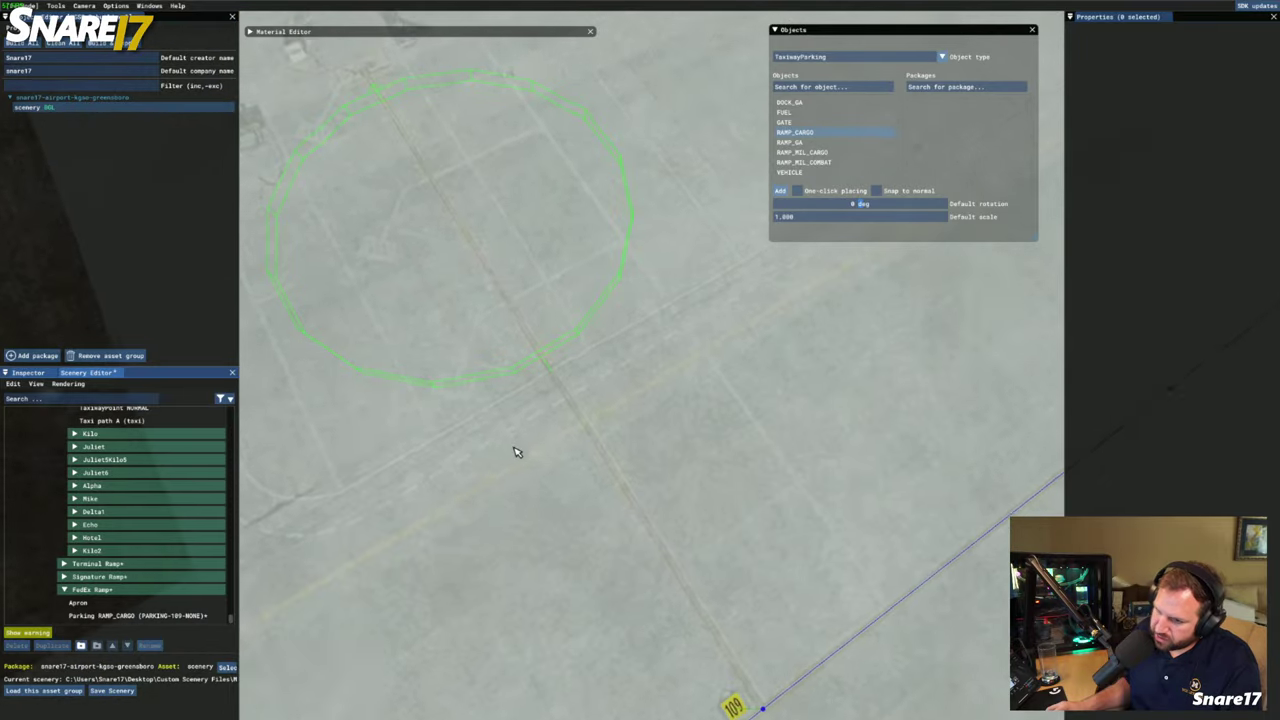
{"action": "scroll", "coordinate": [514, 452], "scroll_direction": "down", "scroll_amount": 5}
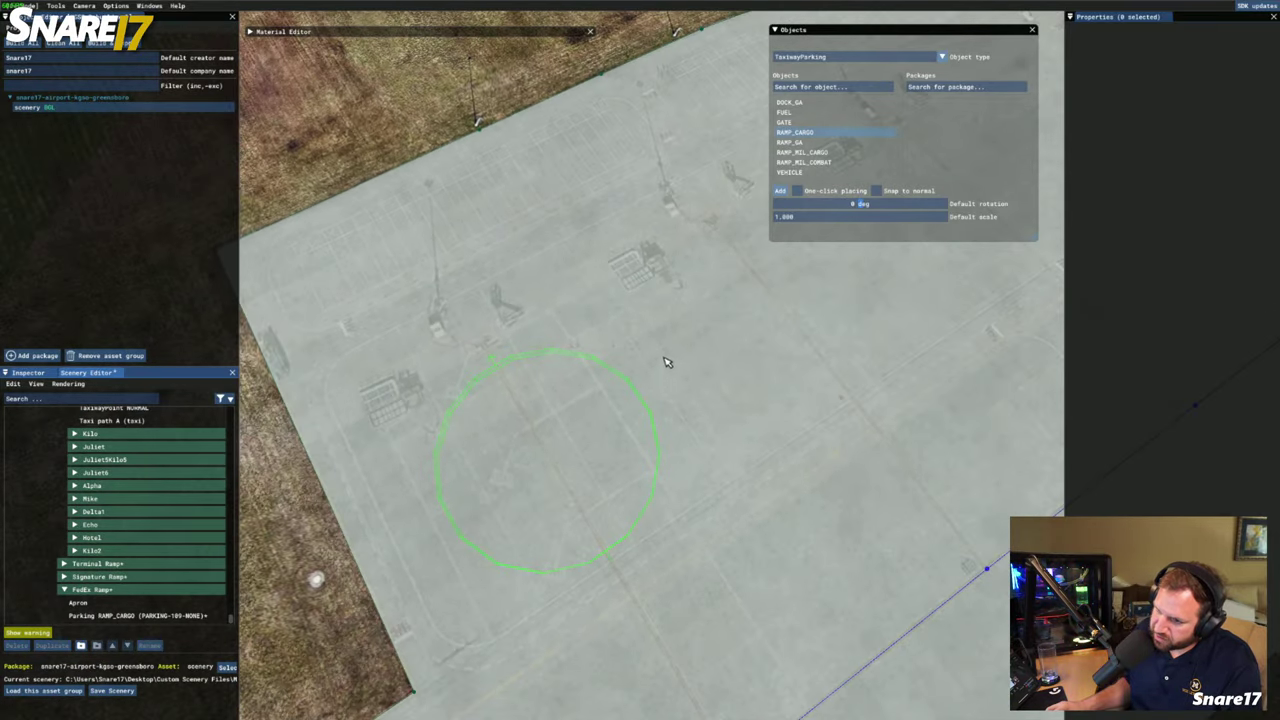
{"action": "left_click", "coordinate": [625, 427]}
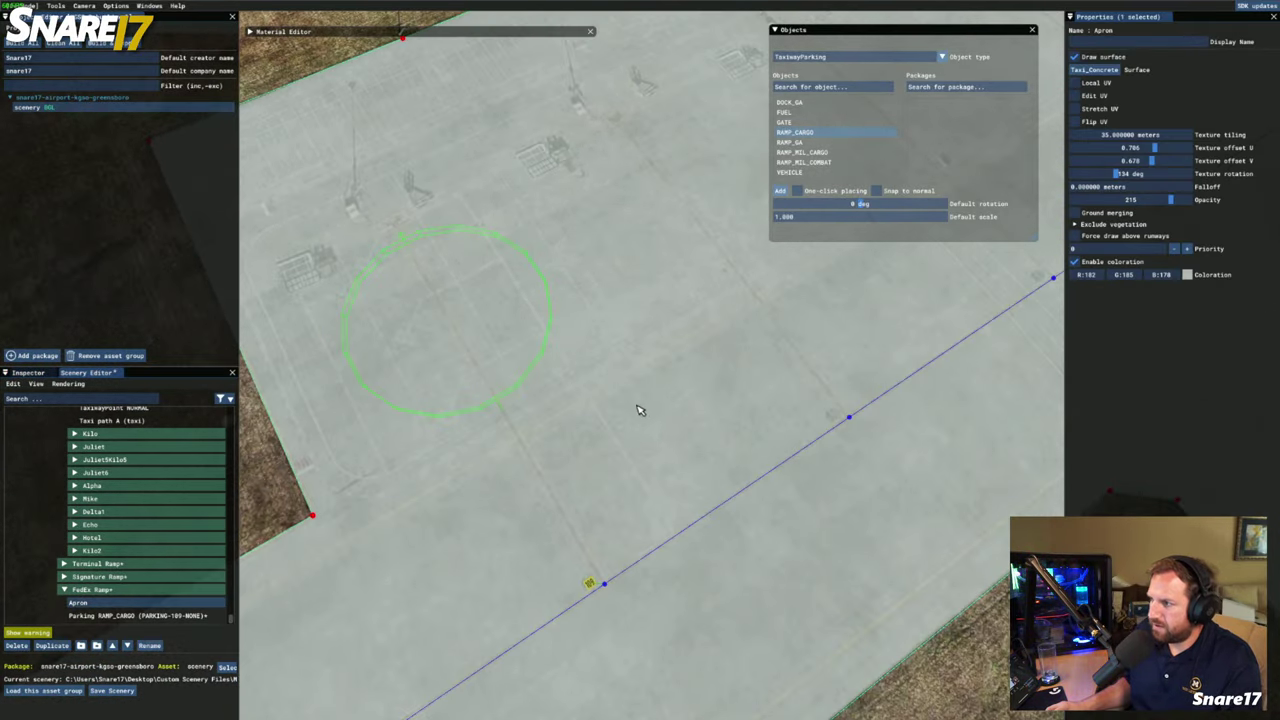
Select cargo parking spot 109 from the FedEx Ramp group and examine its circle and number against the visible apron
{"action": "left_click", "coordinate": [118, 611]}
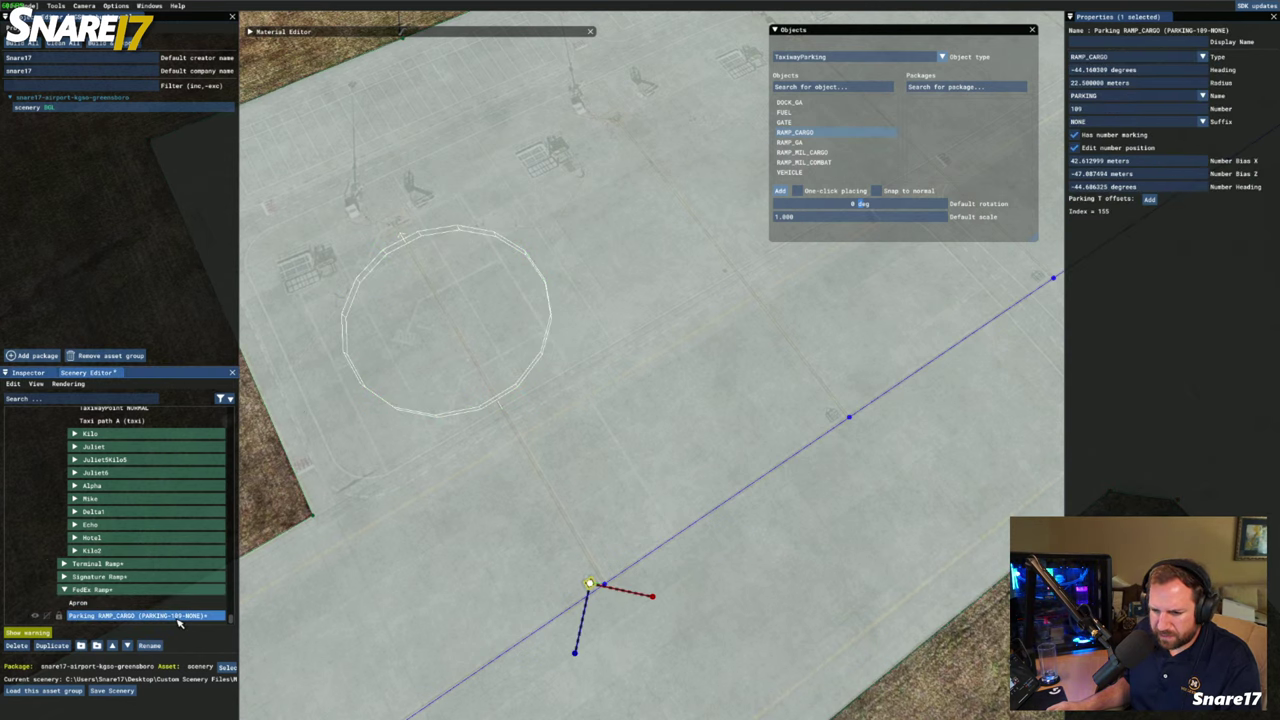
{"action": "key", "text": "r"}
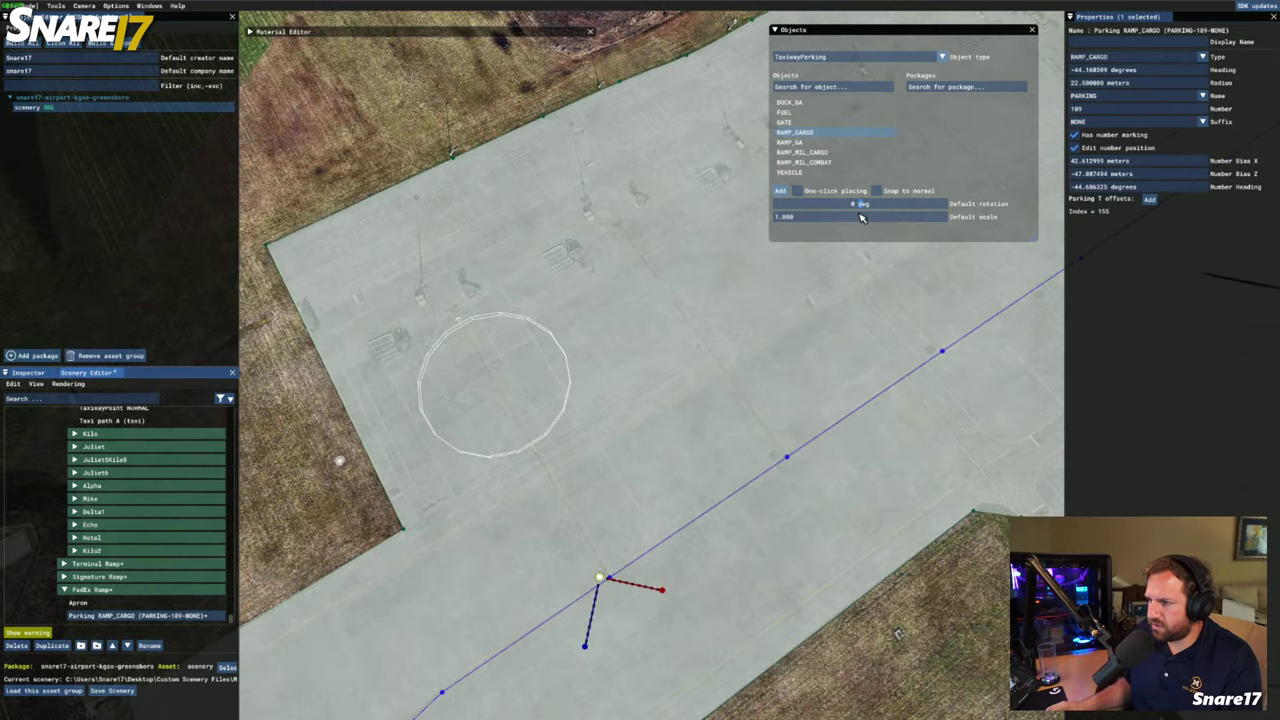
{"action": "key", "text": "s"}
{"action": "scroll", "coordinate": [709, 240], "scroll_direction": "down", "scroll_amount": 3}
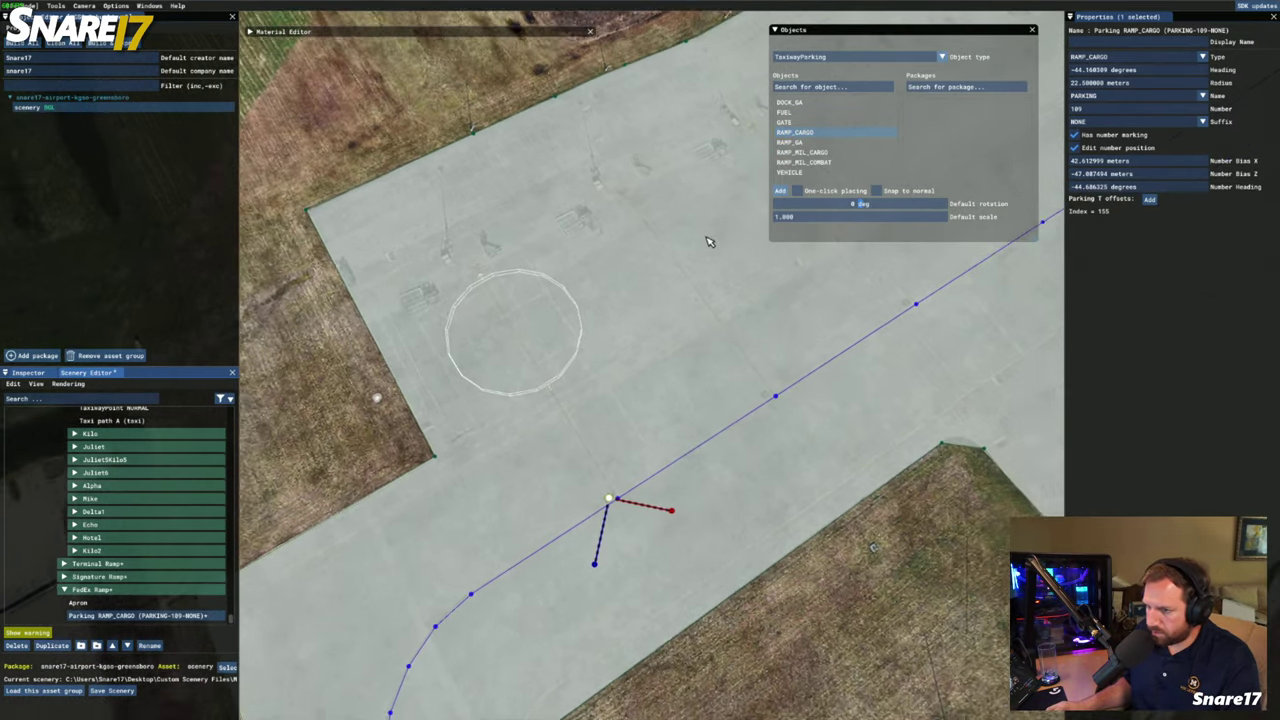
{"action": "scroll", "coordinate": [645, 300], "scroll_direction": "up", "scroll_amount": 4}
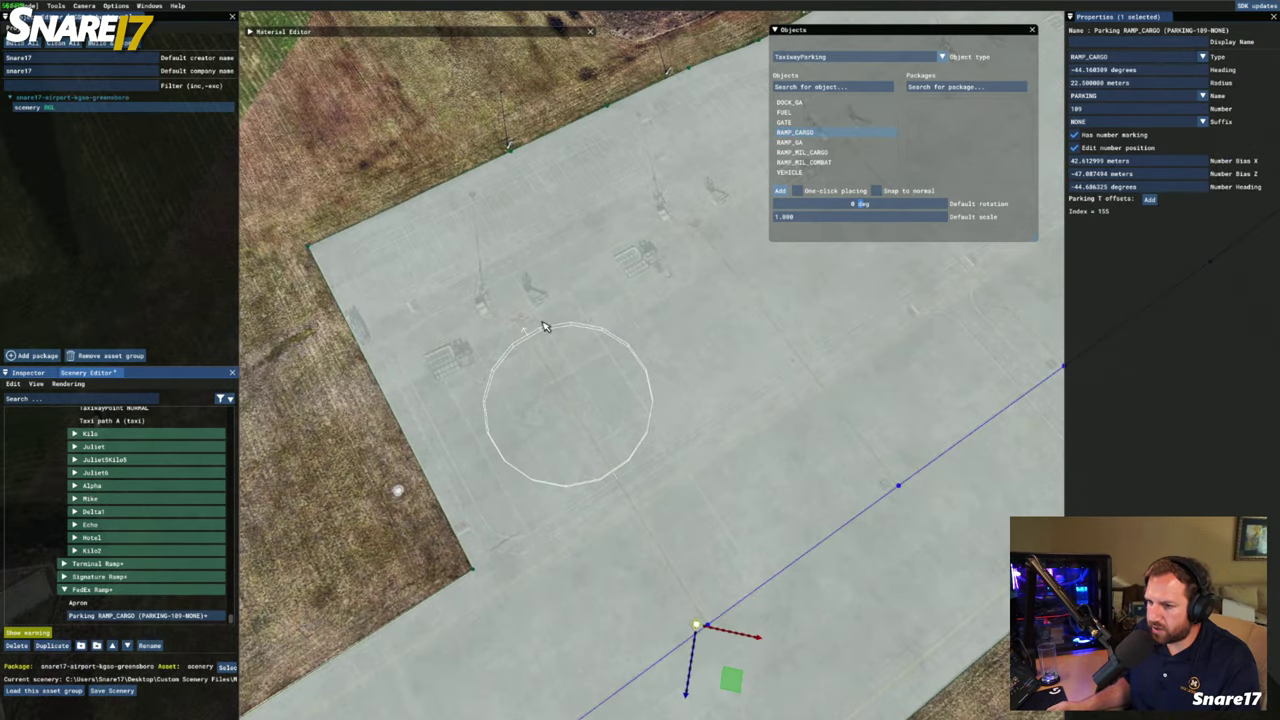
Rename the FedEx Ramp group's cargo parking spot 109 as "Spot 109"
{"action": "scroll", "coordinate": [567, 329], "scroll_direction": "up", "scroll_amount": 4}
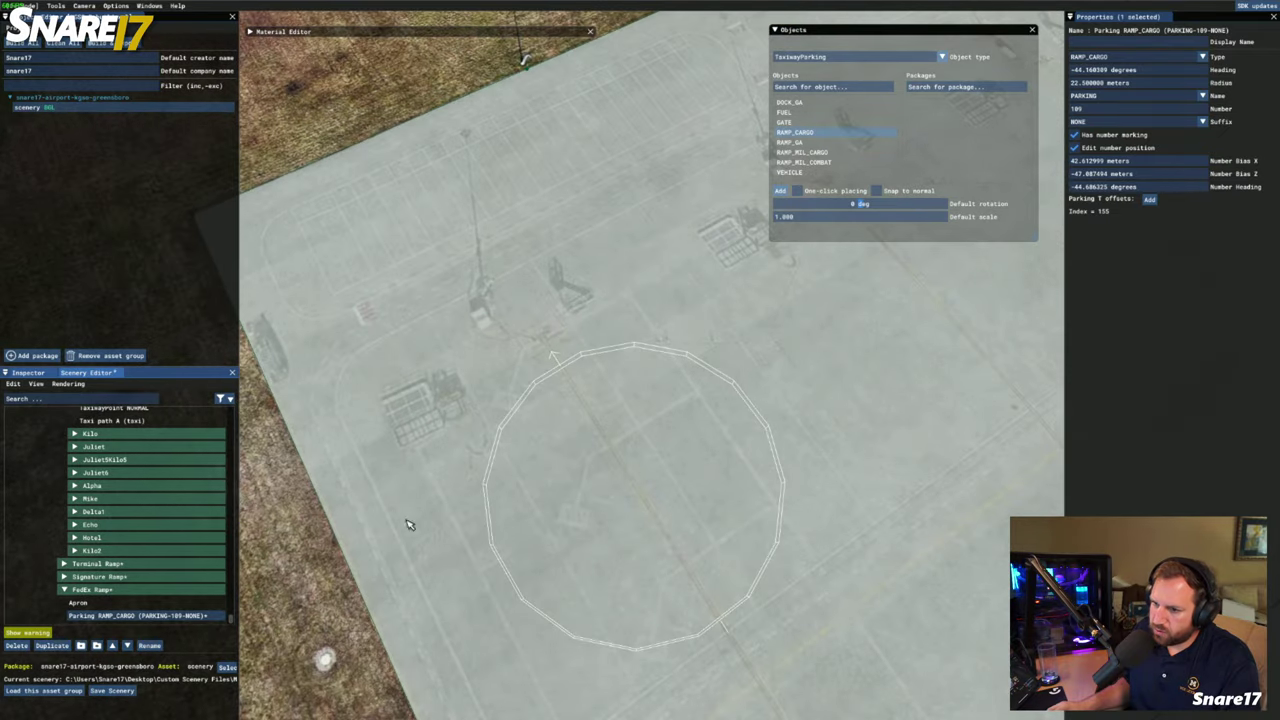
{"action": "middle_click_drag", "start_coordinate": [550, 502], "coordinate": [558, 396]}
{"action": "middle_click_drag", "start_coordinate": [466, 333], "coordinate": [365, 311]}
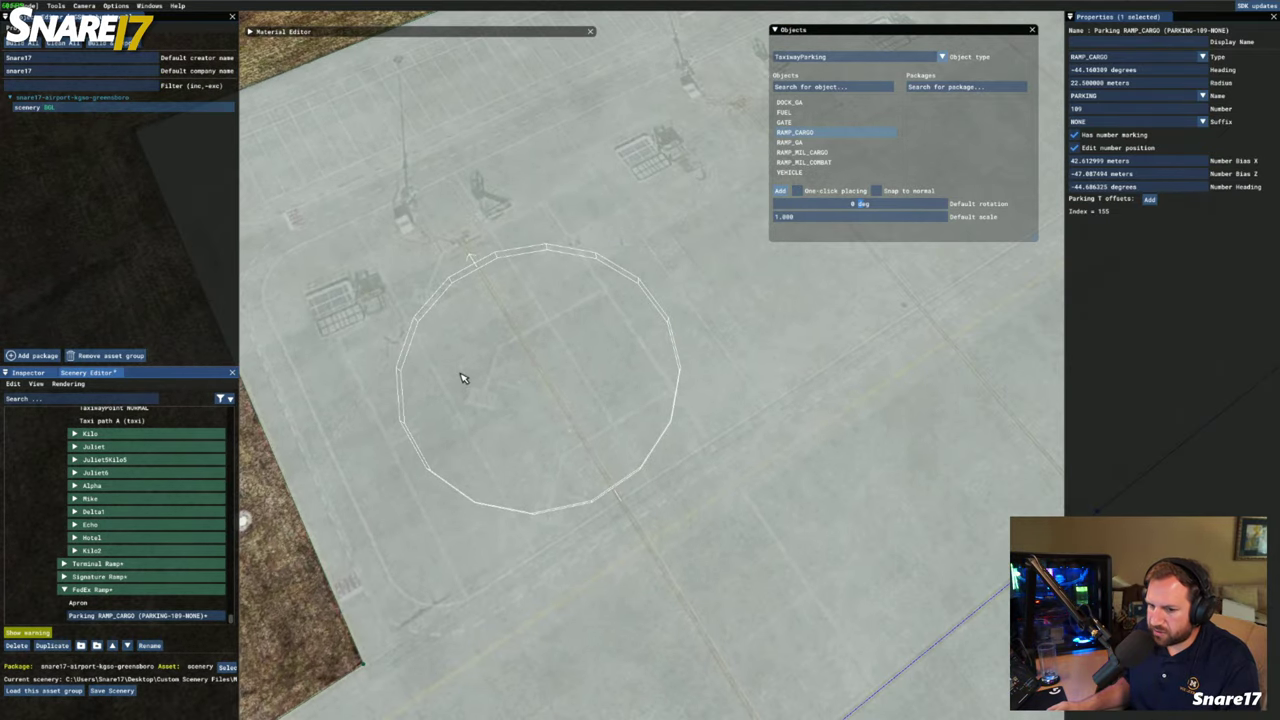
{"action": "scroll", "coordinate": [462, 378], "scroll_direction": "down", "scroll_amount": 3}
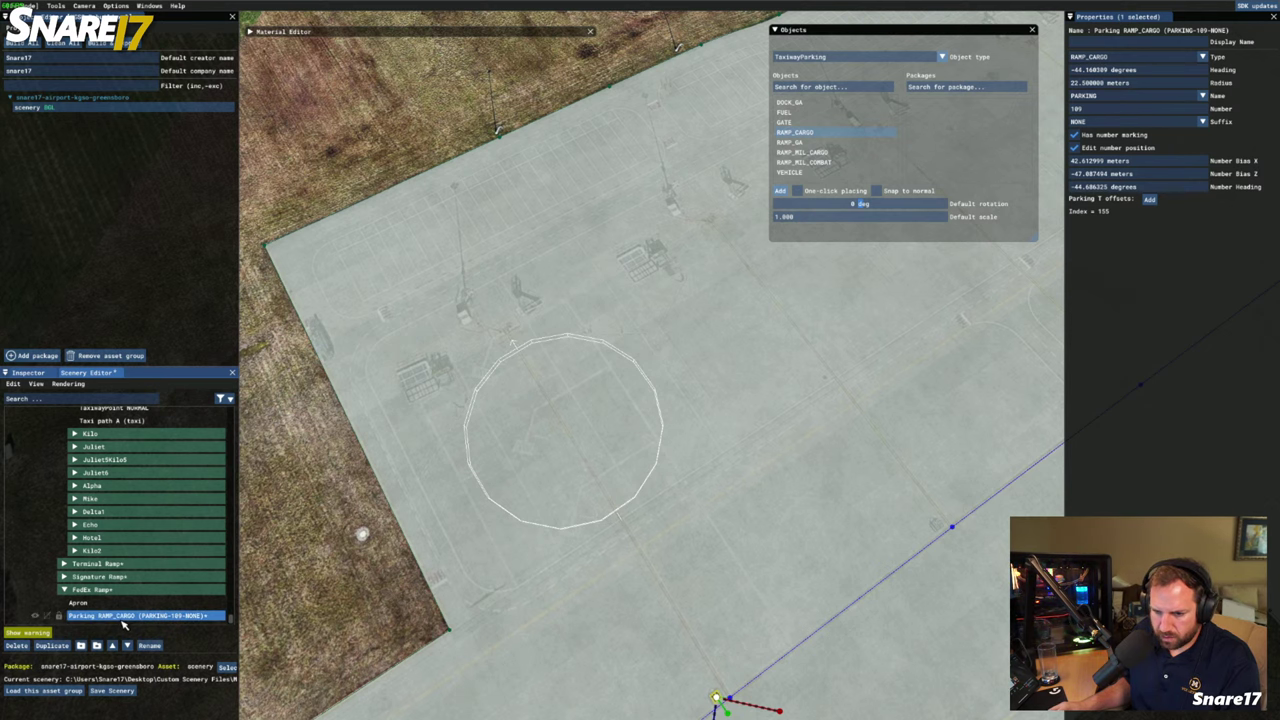
{"action": "left_click", "coordinate": [149, 645]}
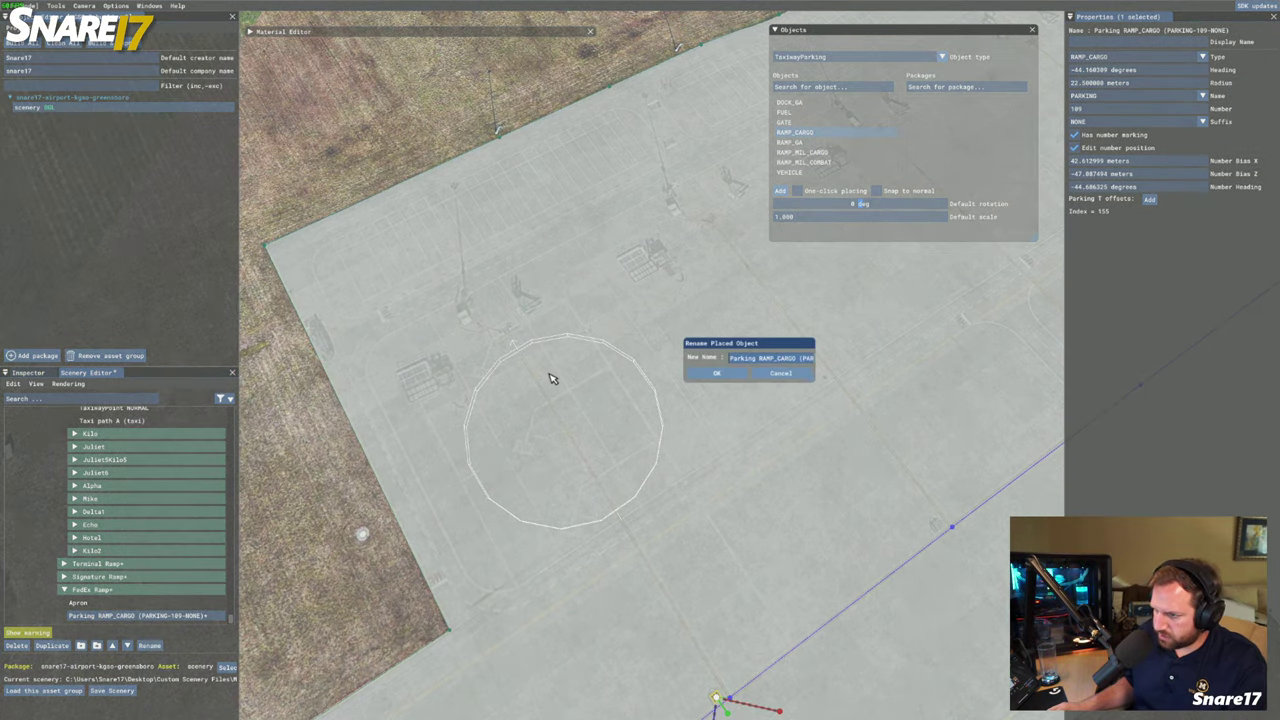
{"action": "type", "text": "G"}
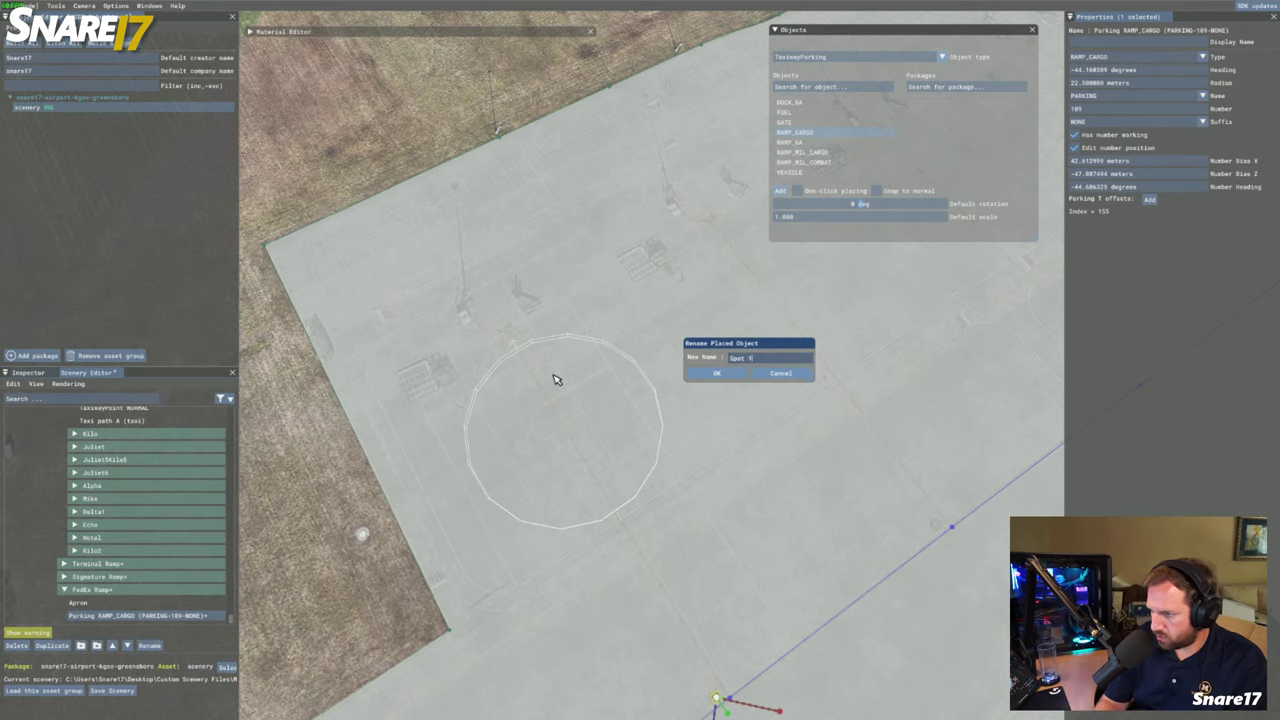
{"action": "type", "text": "pot 109"}
{"action": "key", "text": "Return"}
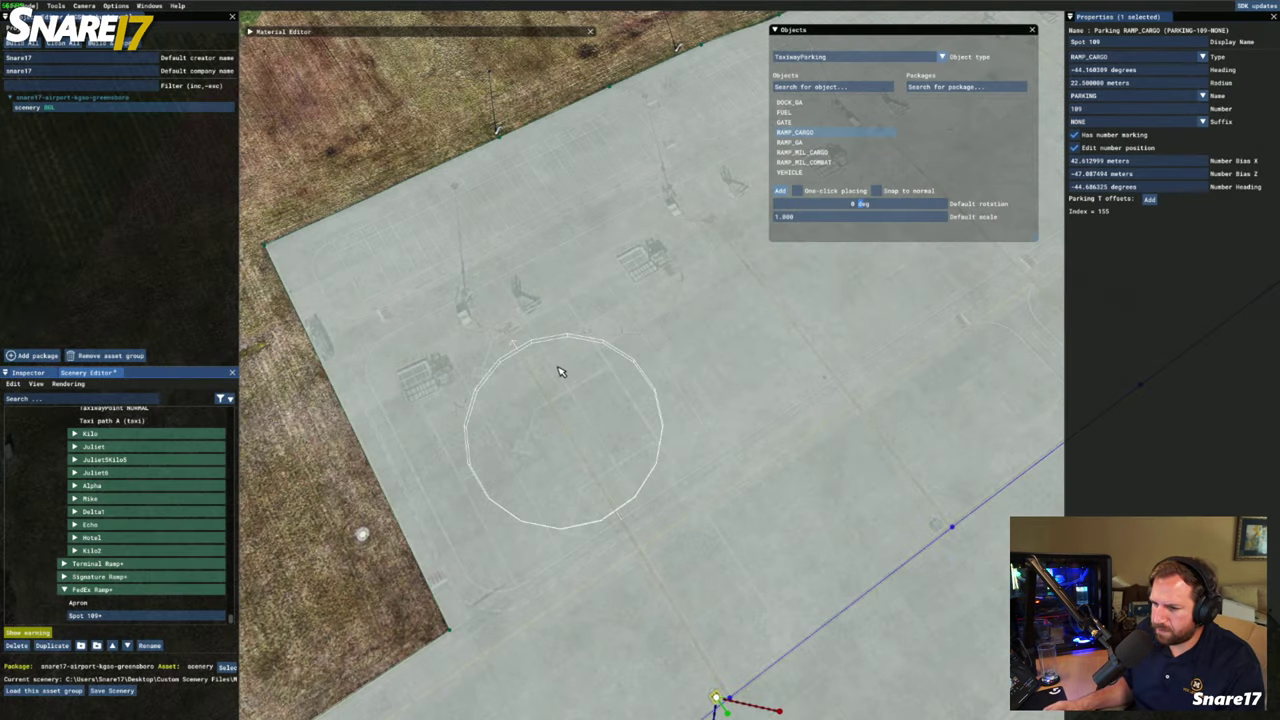
Reselect Spot 109 by its number marking on the ramp and turn off its number position editing
{"action": "left_click", "coordinate": [383, 488]}
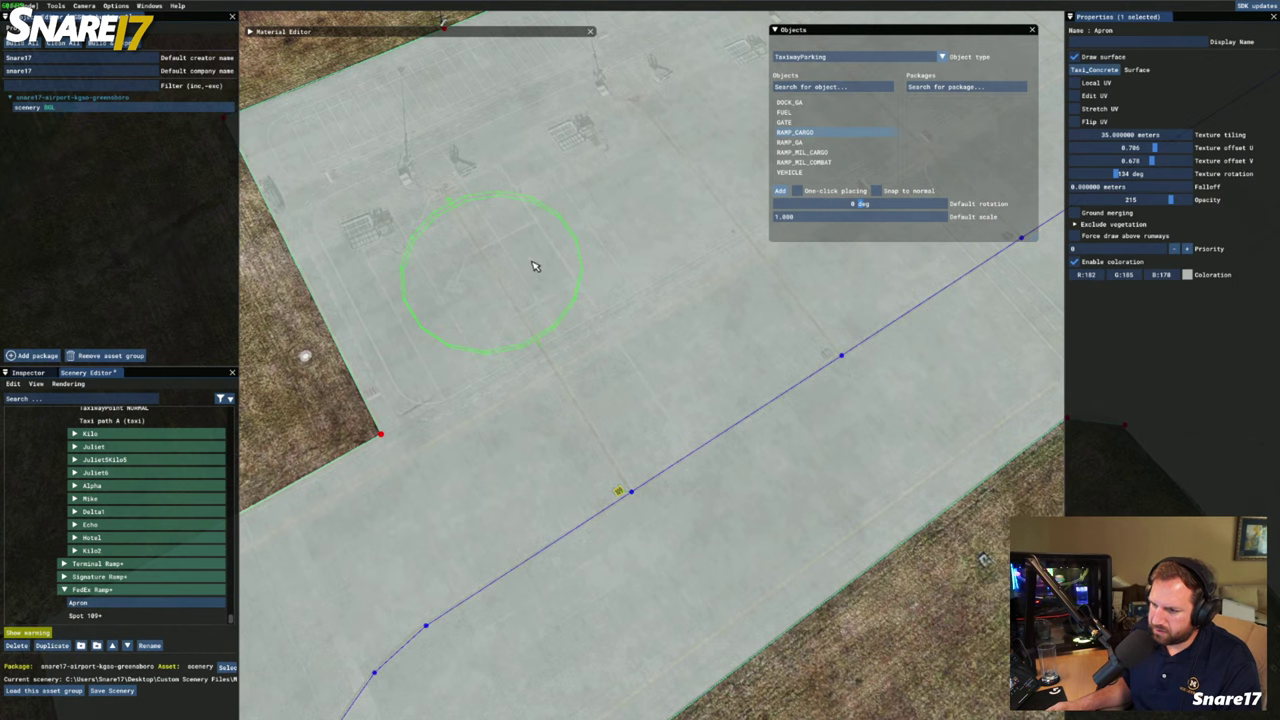
{"action": "left_click", "coordinate": [619, 491]}
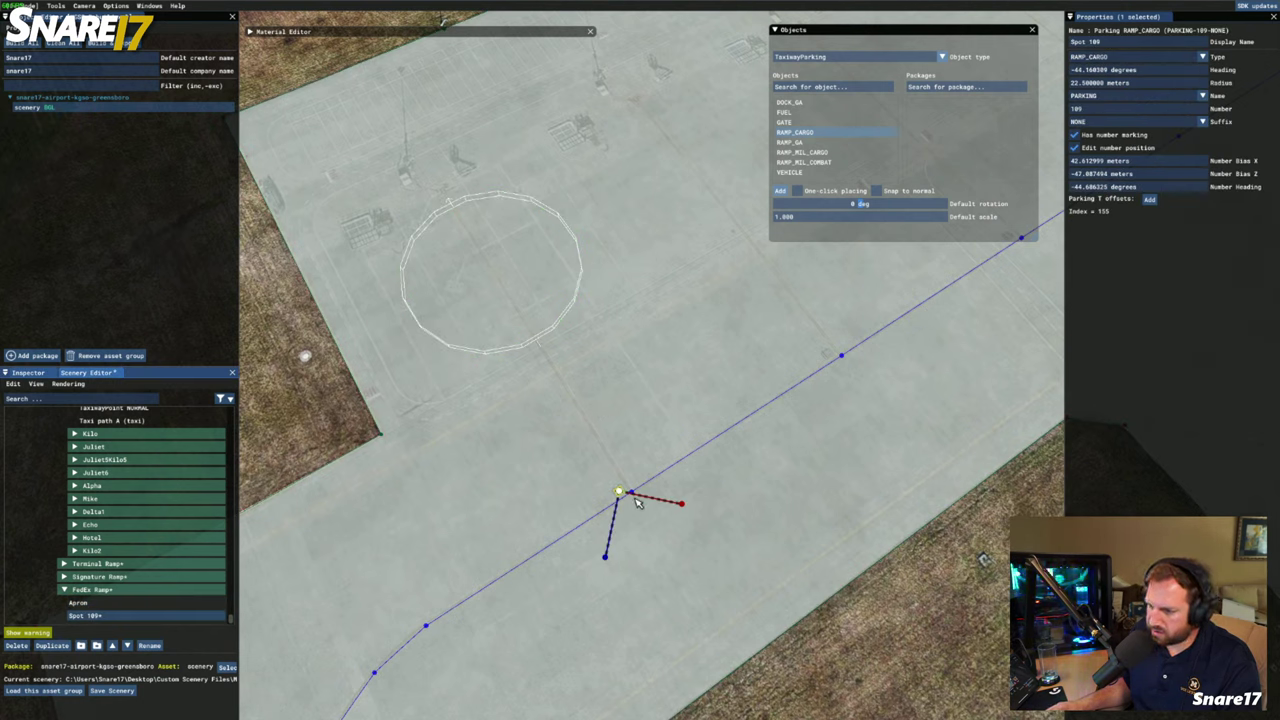
{"action": "left_click", "coordinate": [1075, 148]}
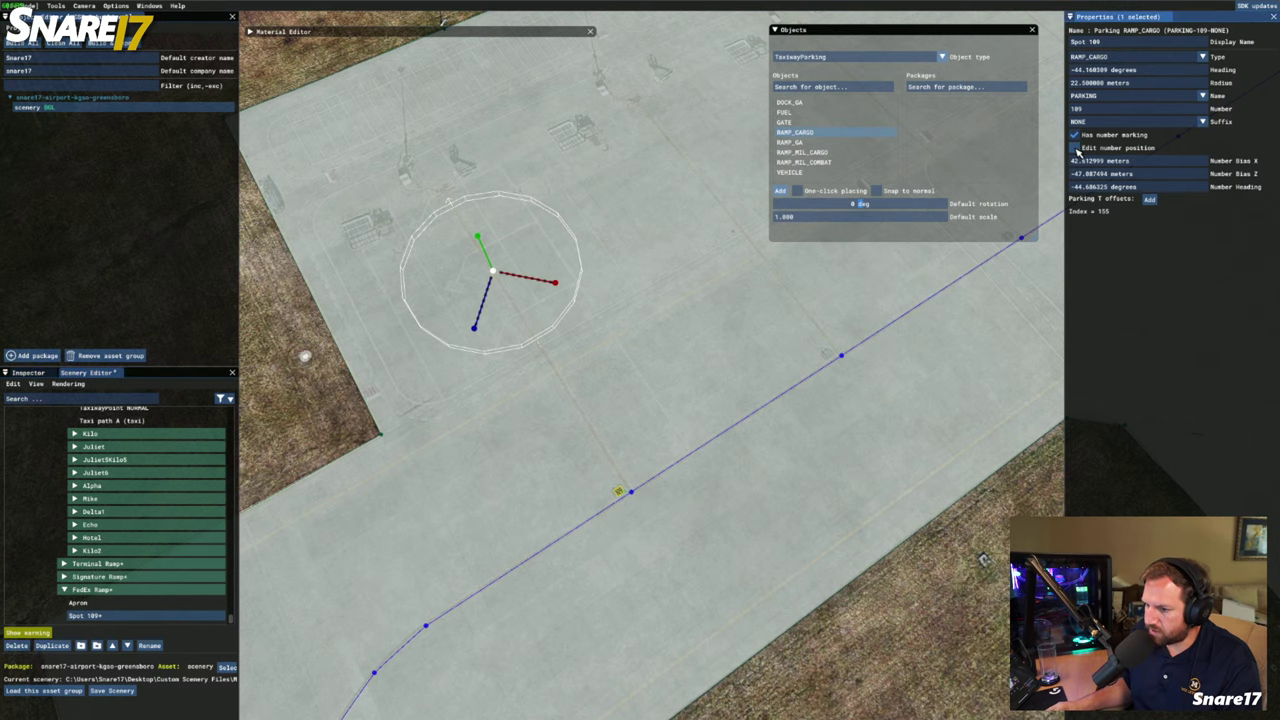
Select the apron and examine the 109 marking up close against the stand line and taxi path
{"action": "left_click", "coordinate": [490, 395]}
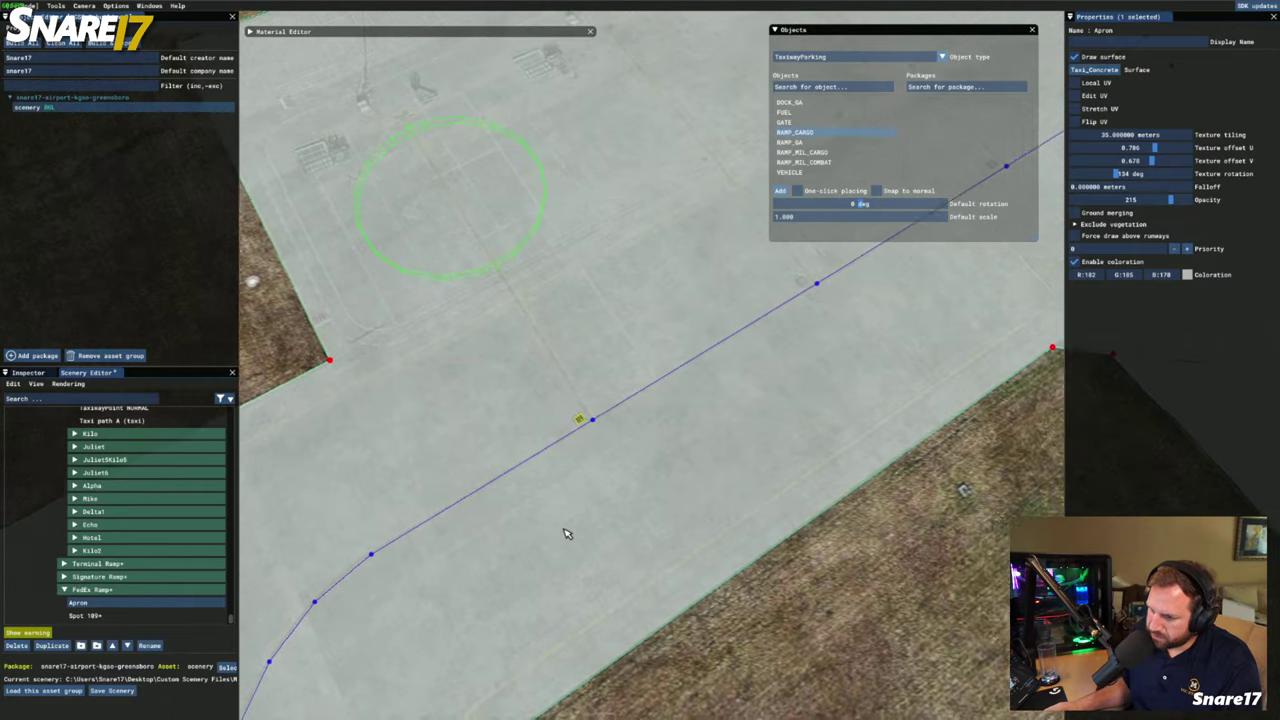
{"action": "middle_click_drag", "start_coordinate": [334, 508], "coordinate": [427, 482]}
{"action": "scroll", "coordinate": [580, 391], "scroll_direction": "up", "scroll_amount": 3}
{"action": "middle_click_drag", "start_coordinate": [580, 391], "coordinate": [538, 492]}
{"action": "scroll", "coordinate": [538, 492], "scroll_direction": "up", "scroll_amount": 4}
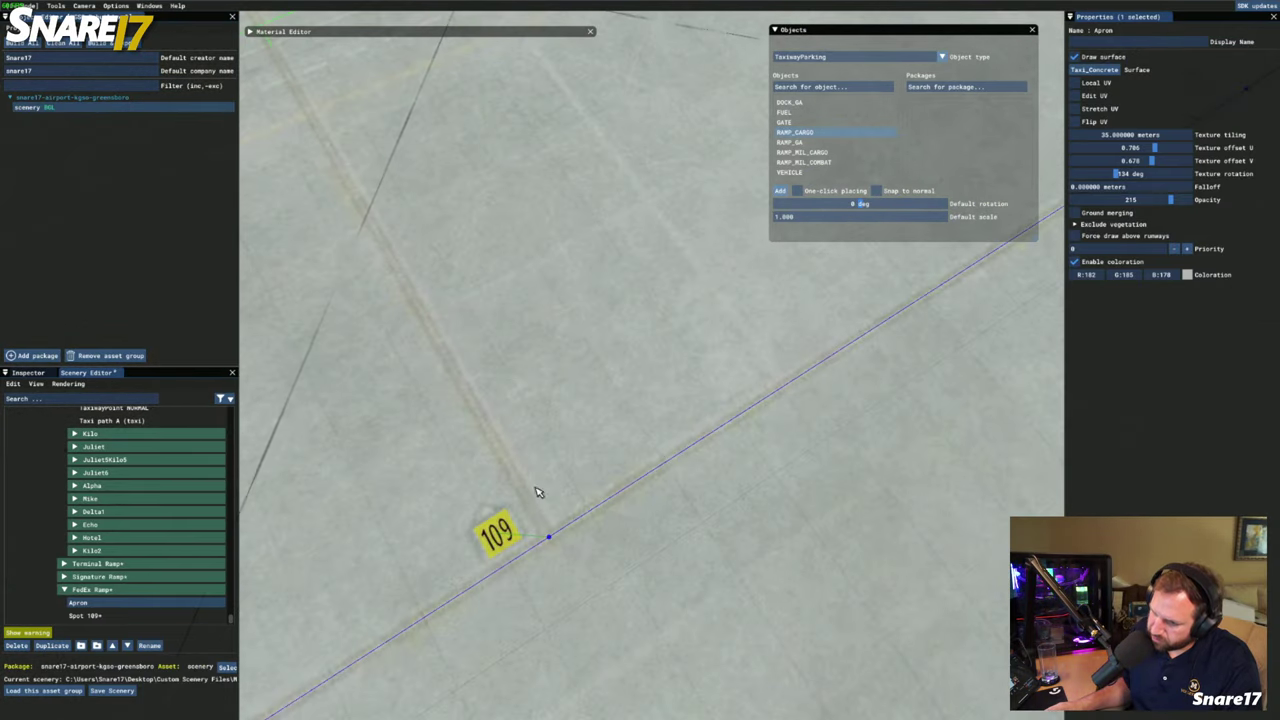
{"action": "scroll", "coordinate": [536, 495], "scroll_direction": "down", "scroll_amount": 5}
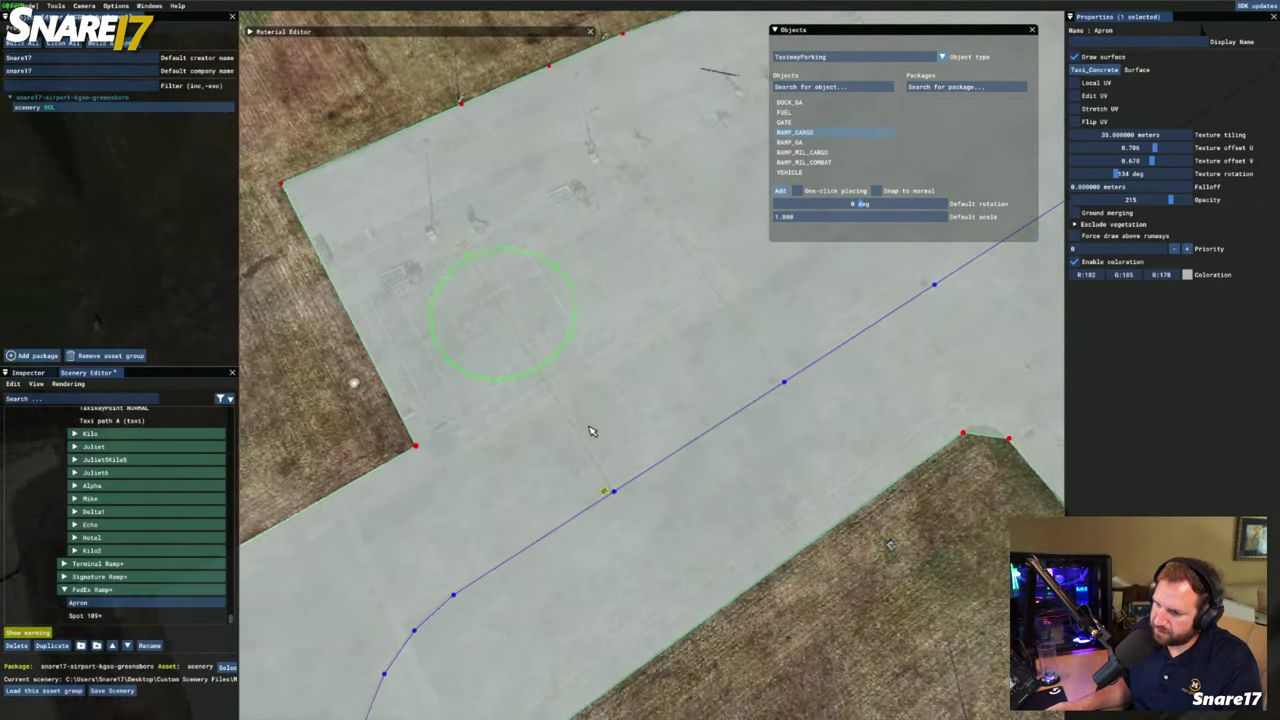
{"action": "scroll", "coordinate": [540, 530], "scroll_direction": "down", "scroll_amount": 3}
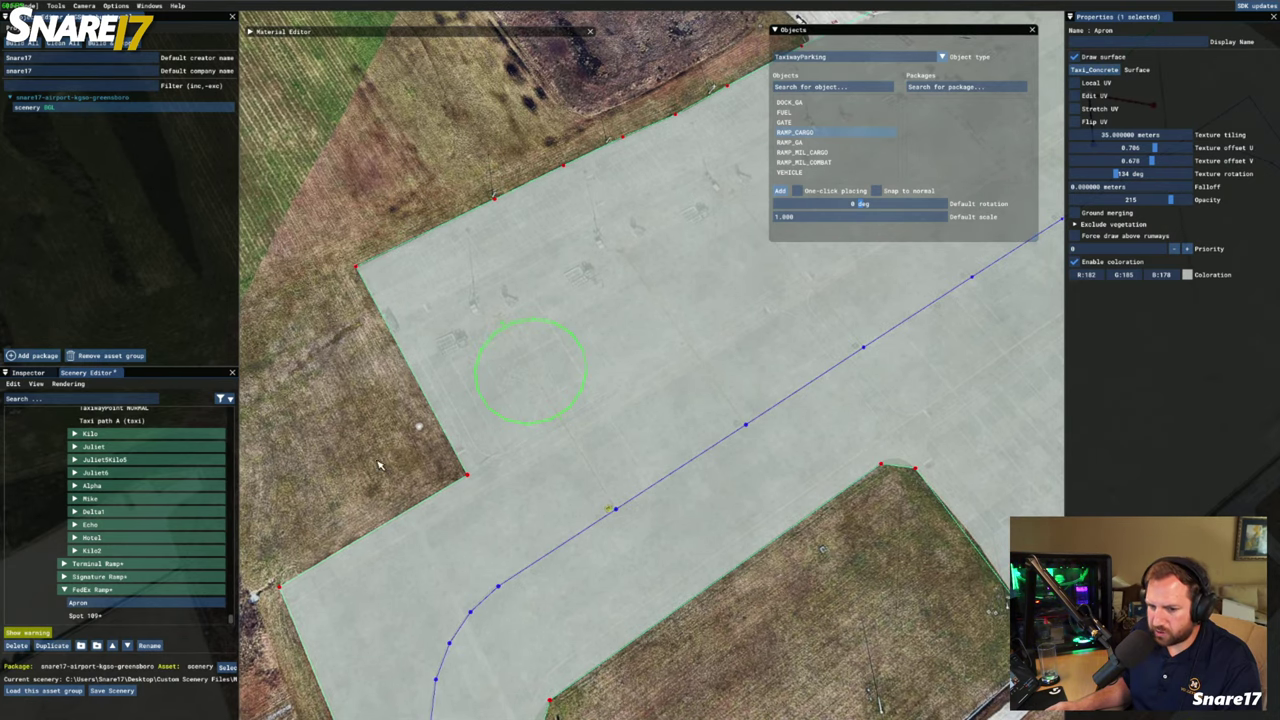
Select Spot 109 and hide the FedEx Ramp apron to expose the aerial imagery of the neighbouring stand
{"action": "left_click", "coordinate": [85, 615]}
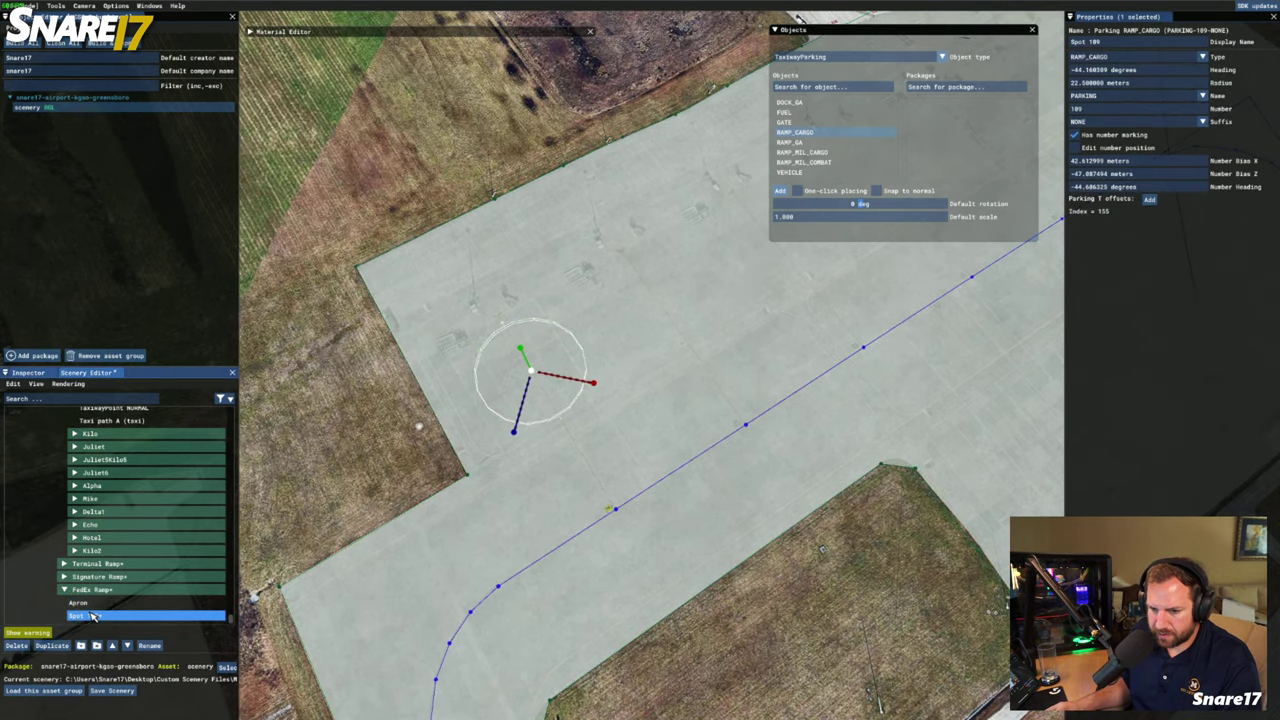
{"action": "scroll", "coordinate": [311, 565], "scroll_direction": "up", "scroll_amount": 5}
{"action": "scroll", "coordinate": [375, 535], "scroll_direction": "up", "scroll_amount": 4}
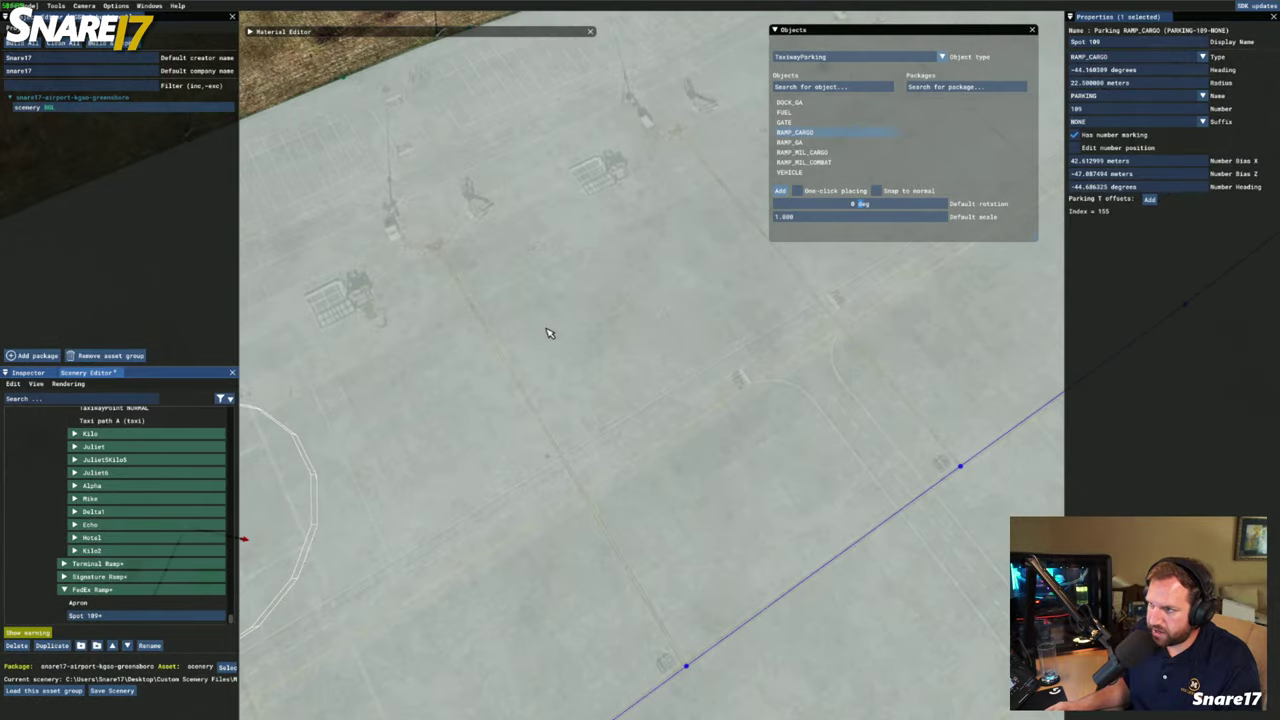
{"action": "key", "text": "a"}
{"action": "key", "text": "s"}
{"action": "key", "text": "w"}
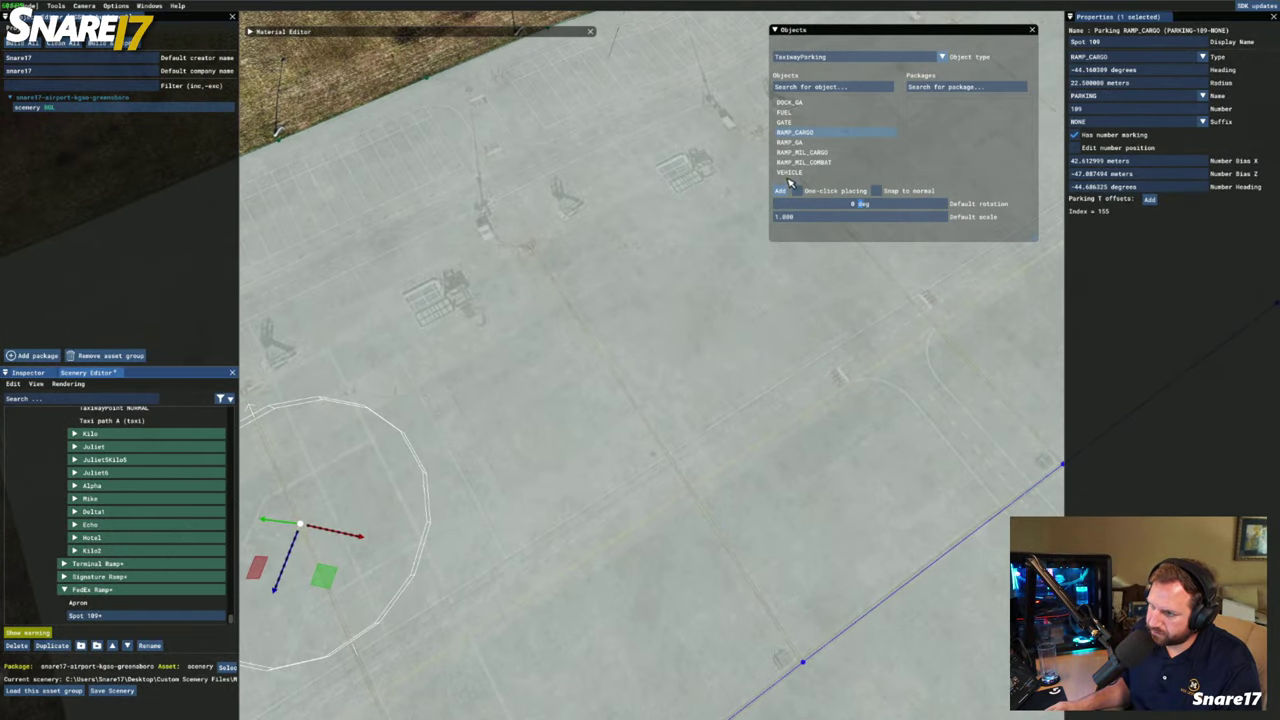
{"action": "key", "text": "w"}
{"action": "key", "text": "d"}
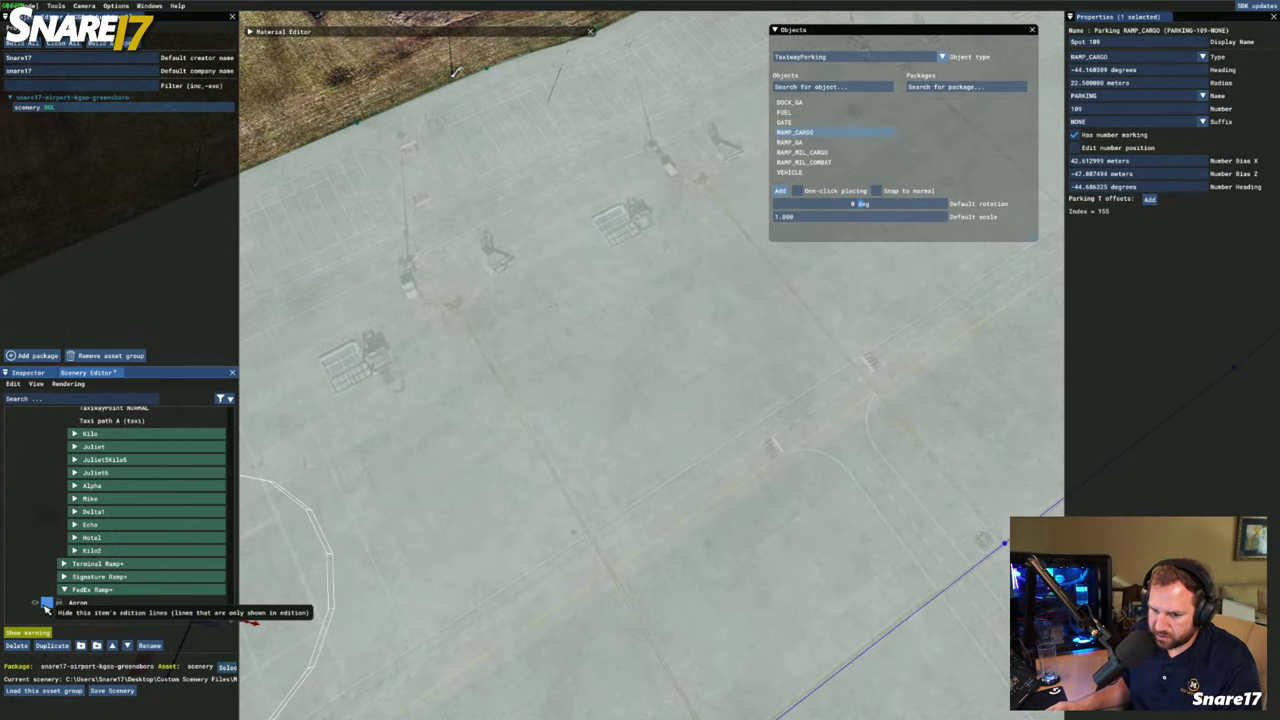
{"action": "left_click", "coordinate": [37, 604]}
{"action": "key", "text": "s"}
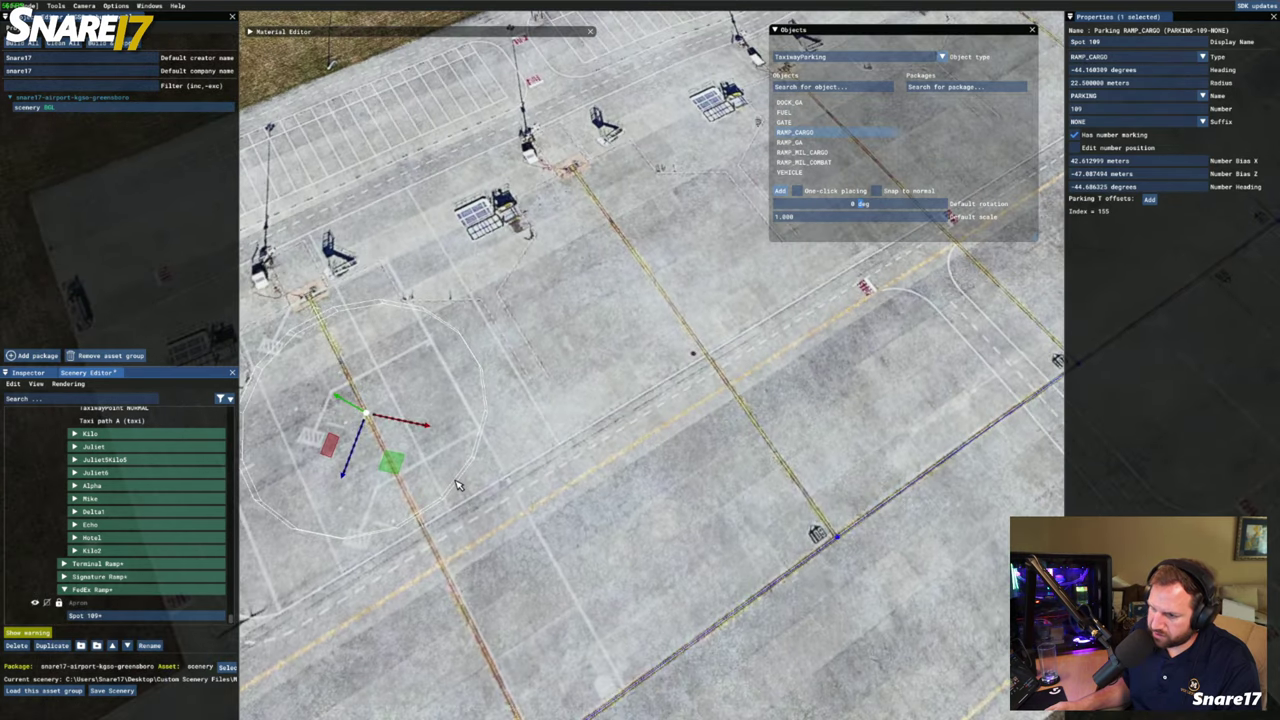
Add a RAMP_CARGO parking spot near the stand beside Spot 109 and set its radius to 22.5 meters
{"action": "key", "text": "d"}
{"action": "key", "text": "w"}
{"action": "key", "text": "a"}
{"action": "key", "text": "w"}
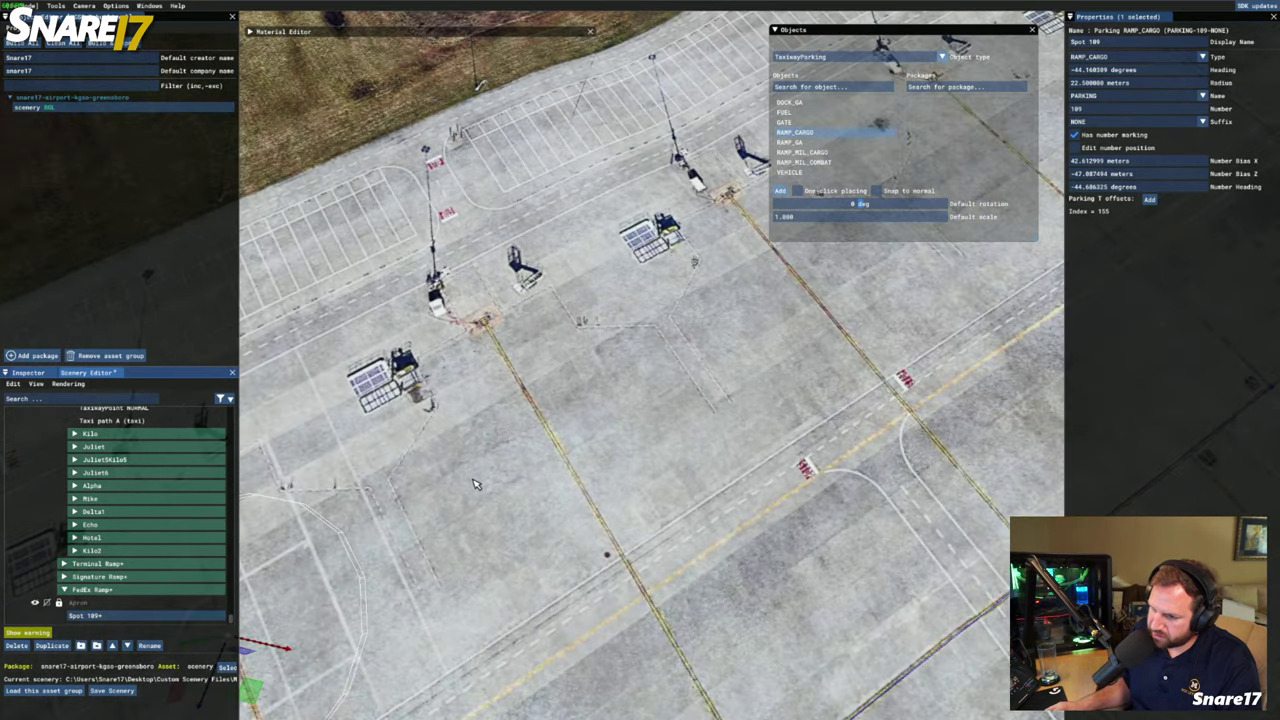
{"action": "key", "text": "s"}
{"action": "key", "text": "d"}
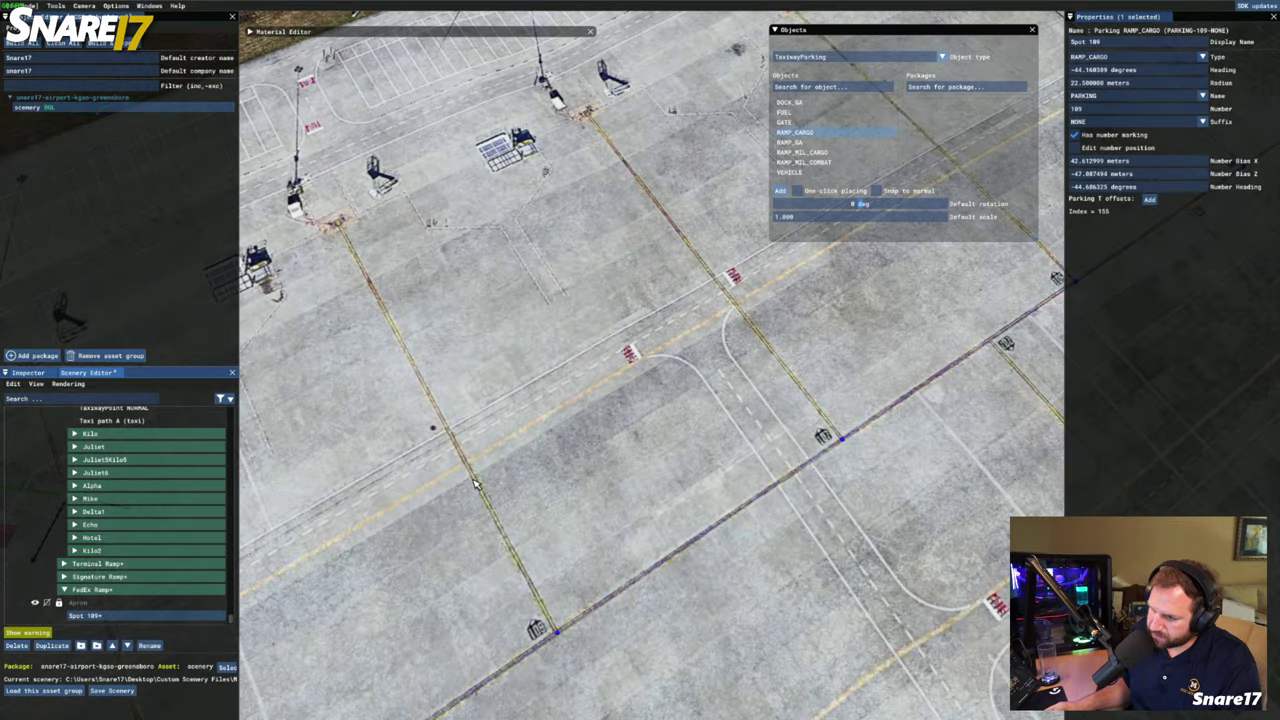
{"action": "key", "text": "w"}
{"action": "key", "text": "a"}
{"action": "key", "text": "s"}
{"action": "left_click", "coordinate": [781, 190]}
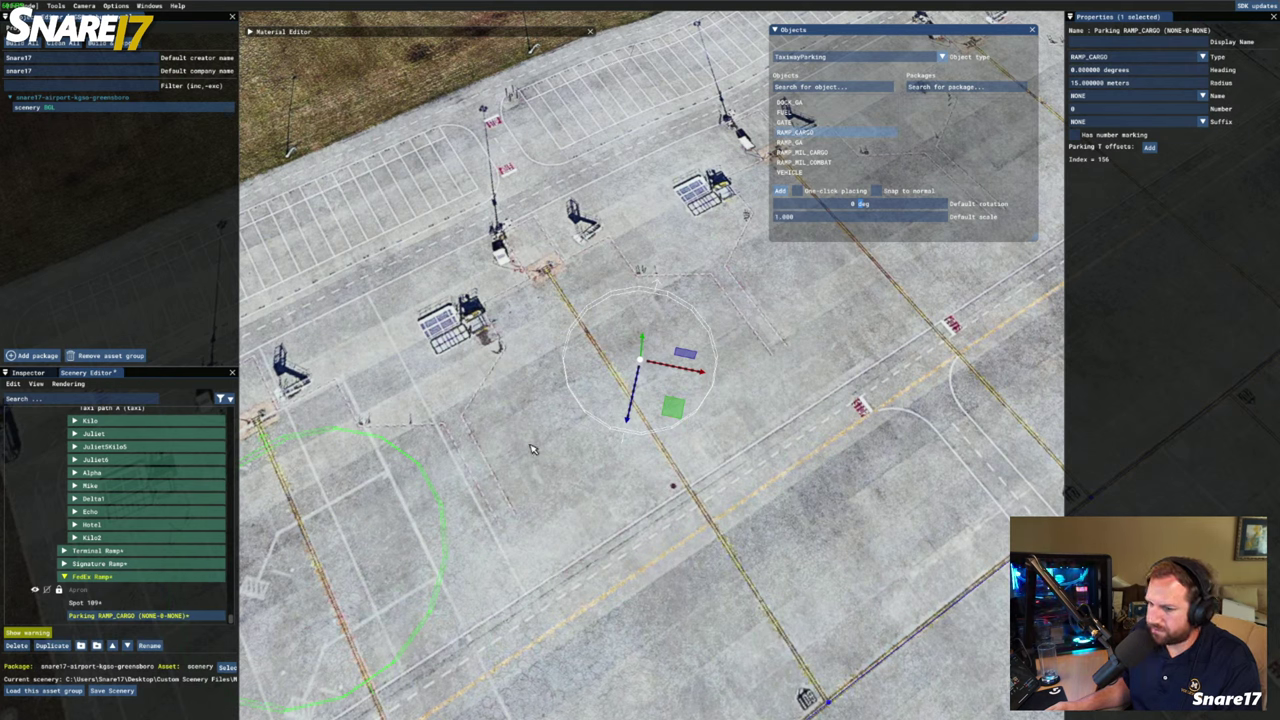
{"action": "double_click", "coordinate": [1122, 84]}
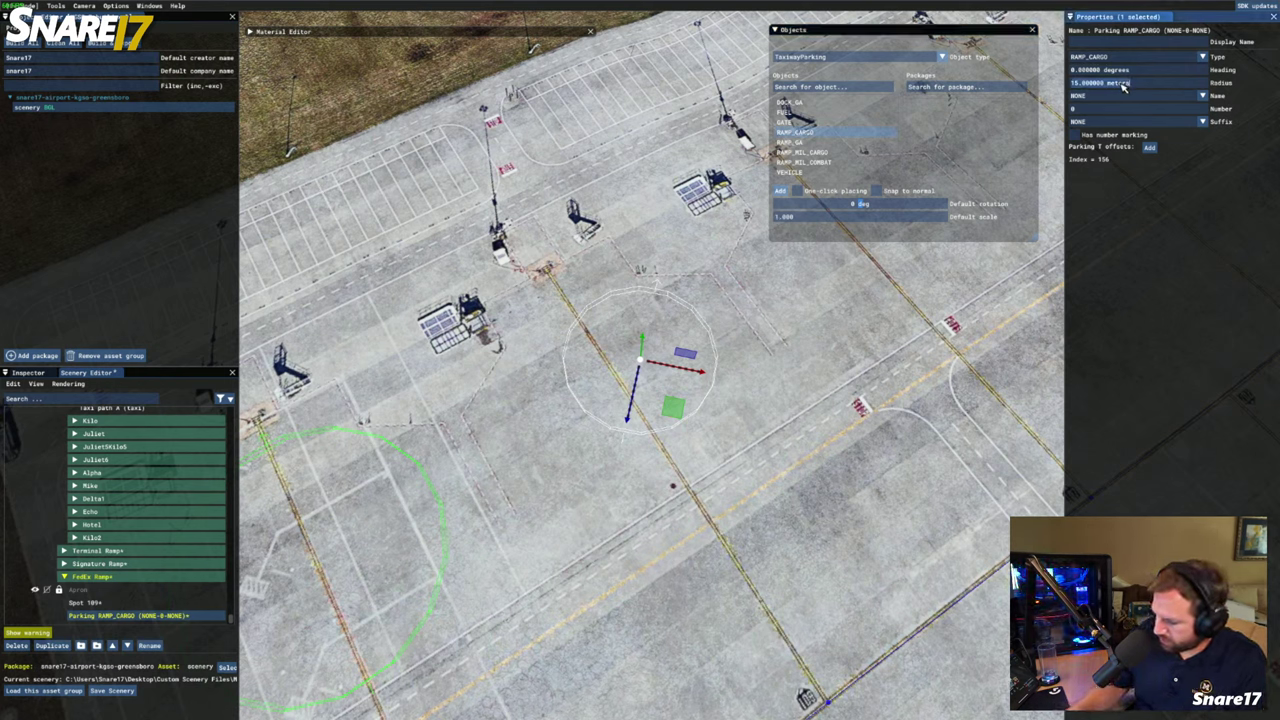
{"action": "type", "text": "22.5"}
{"action": "key", "text": "Return"}
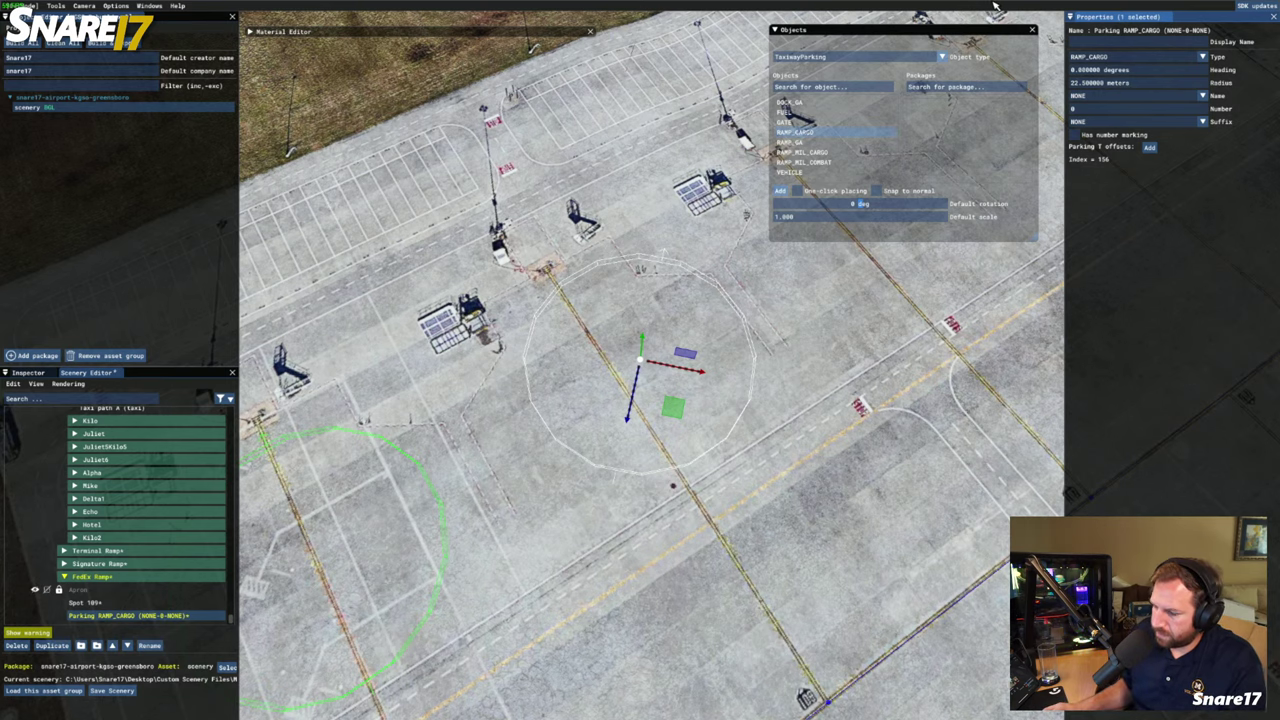
Move the new parking spot's centre onto the stand's yellow line and rotate its heading to about -44 degrees
{"action": "scroll", "coordinate": [703, 420], "scroll_direction": "up", "scroll_amount": 5}
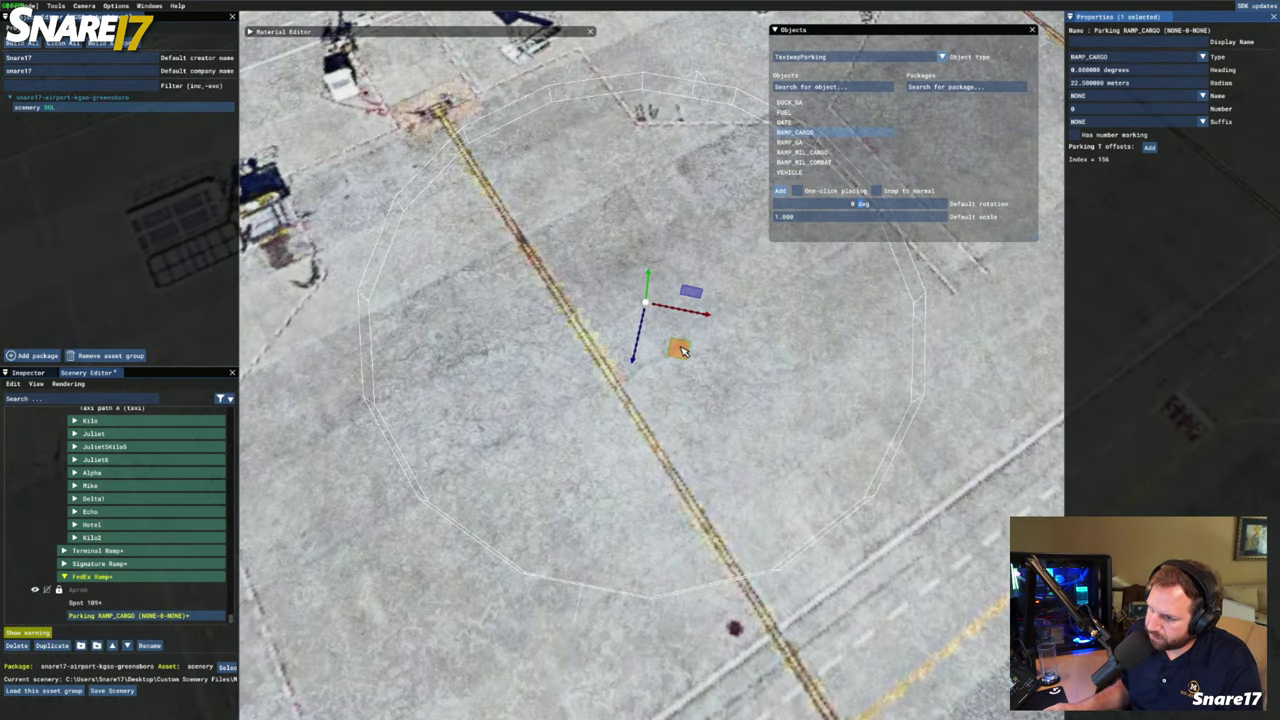
{"action": "left_click_drag", "start_coordinate": [681, 350], "coordinate": [651, 436]}
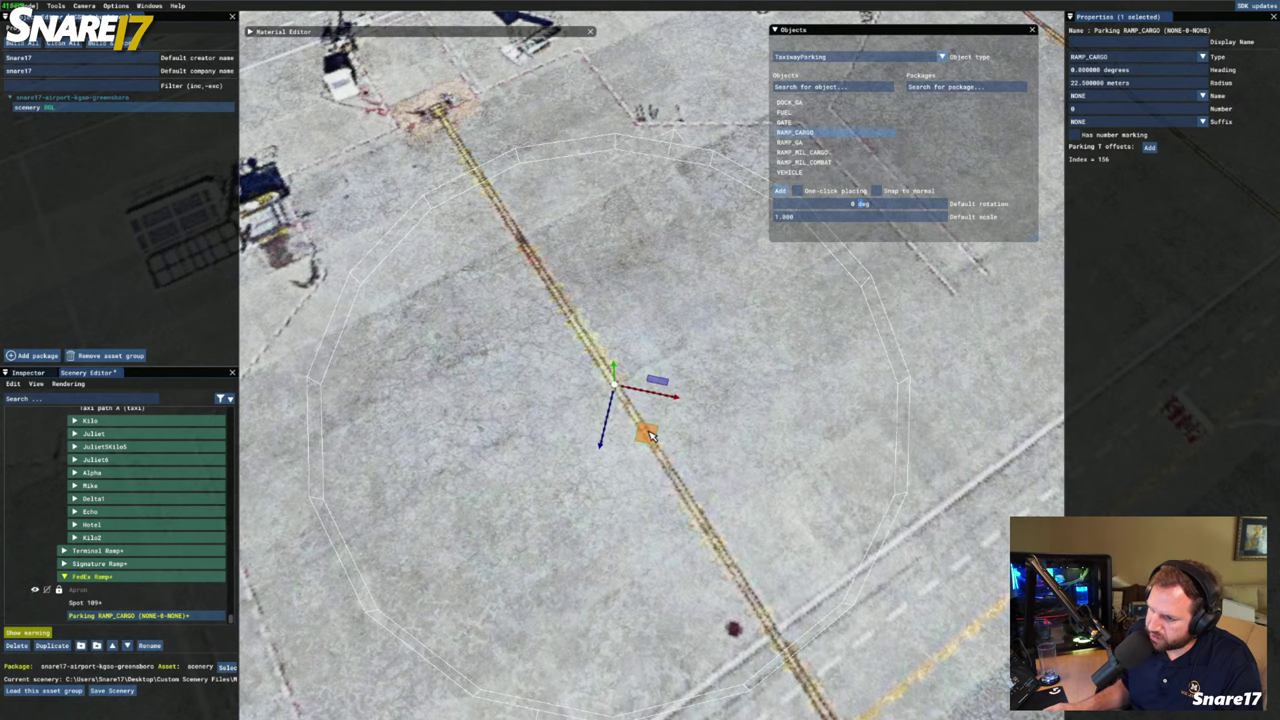
{"action": "scroll", "coordinate": [649, 436], "scroll_direction": "down", "scroll_amount": 5}
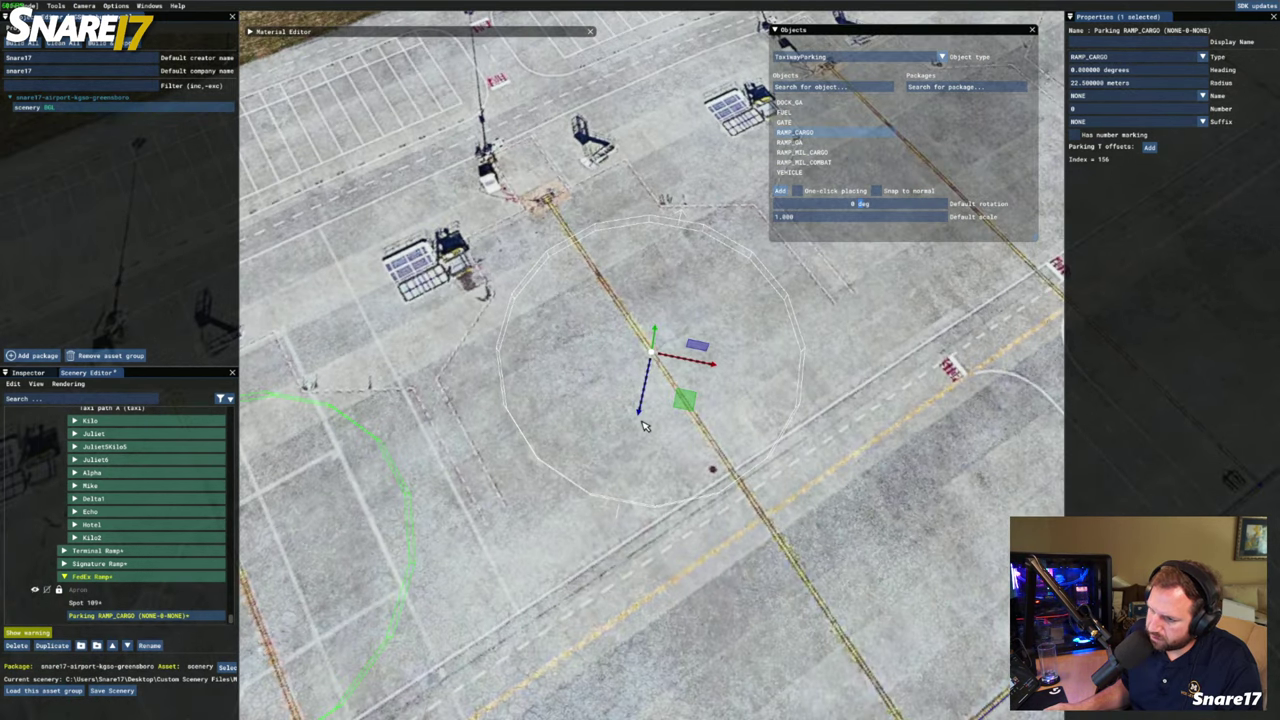
{"action": "middle_click_drag", "start_coordinate": [706, 455], "coordinate": [550, 483]}
{"action": "key", "text": "space"}
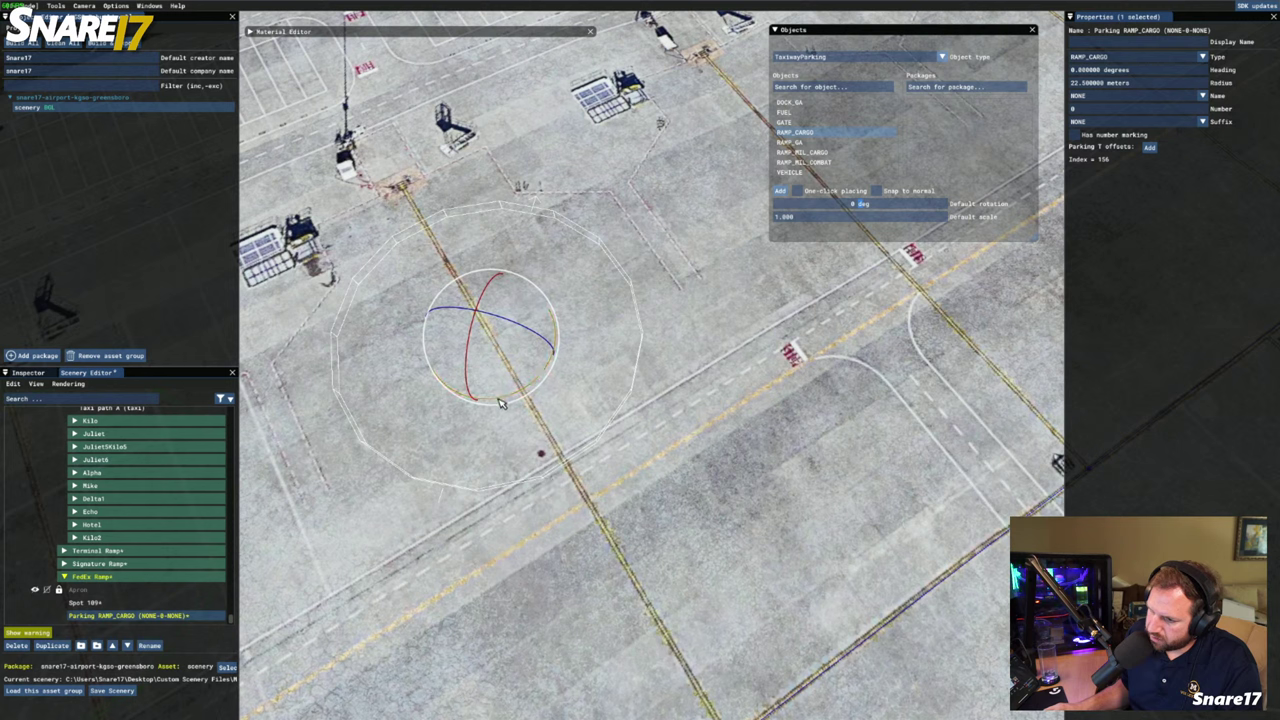
{"action": "left_click_drag", "start_coordinate": [502, 402], "coordinate": [551, 382]}
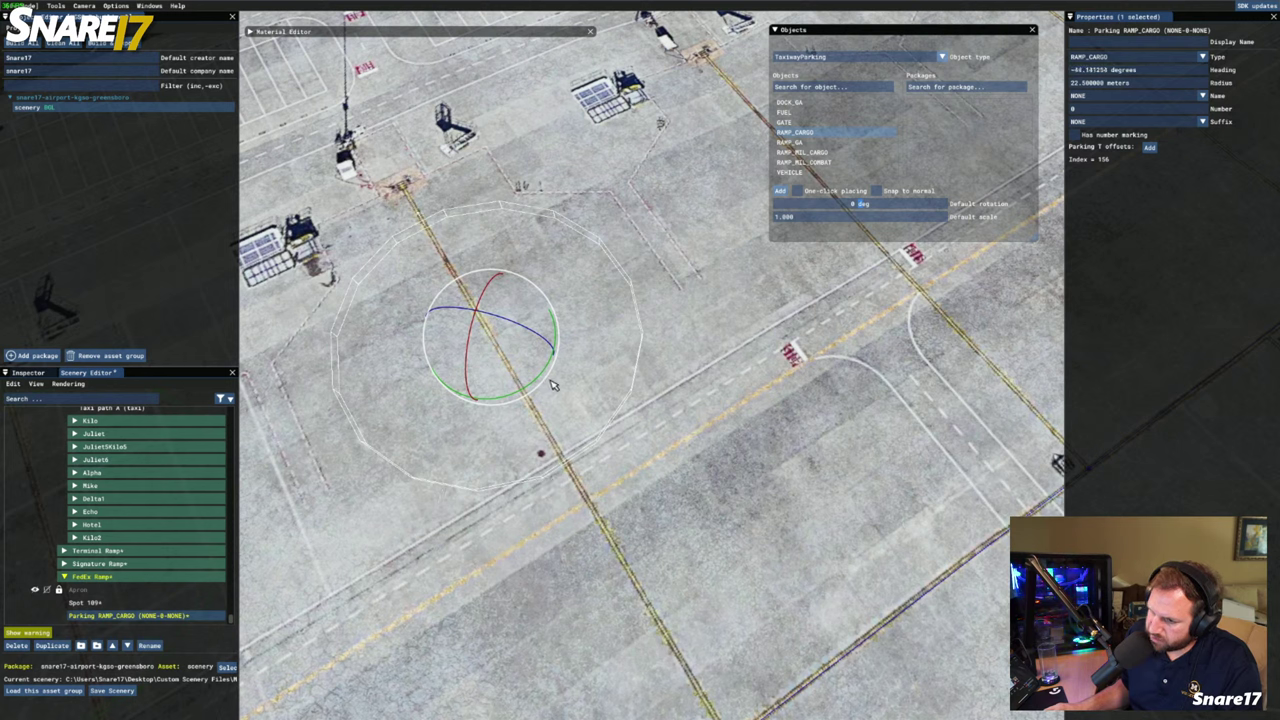
Nudge the new parking spot slightly along the yellow line toward the head of the stand, using Spot 109 as reference
{"action": "key", "text": "a"}
{"action": "key", "text": "s"}
{"action": "key", "text": "a"}
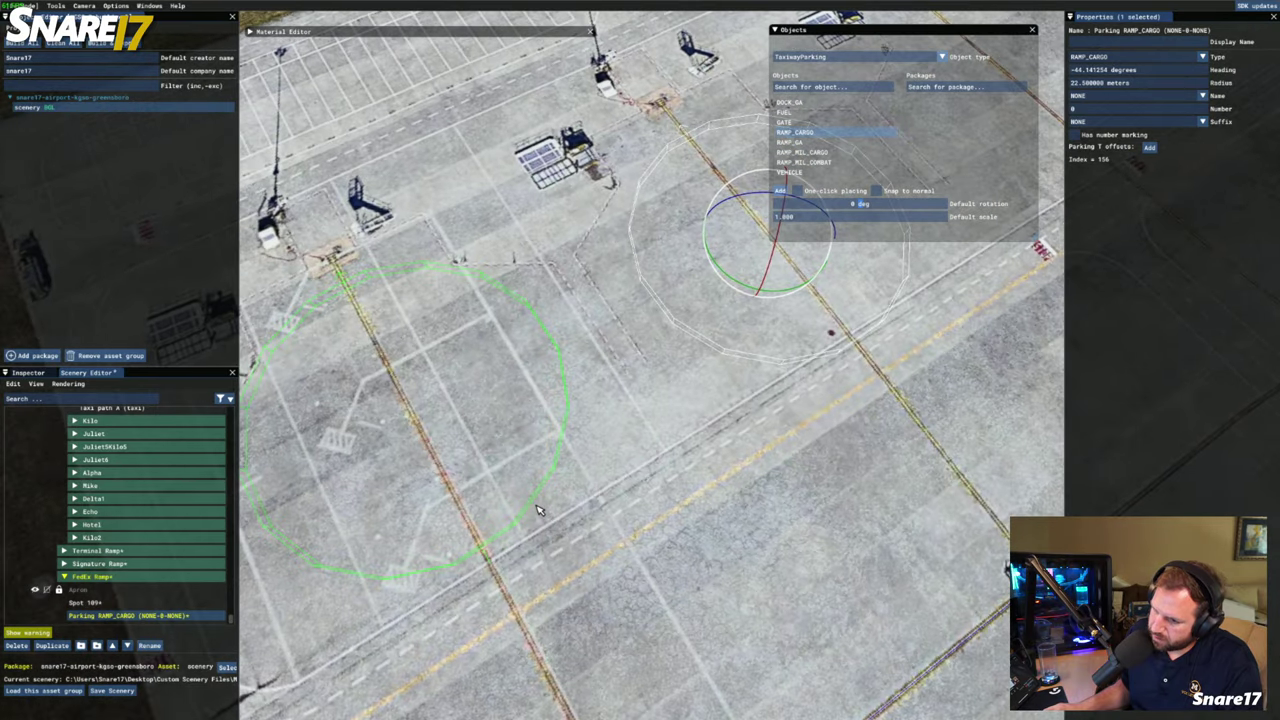
{"action": "key", "text": "t"}
{"action": "key", "text": "w"}
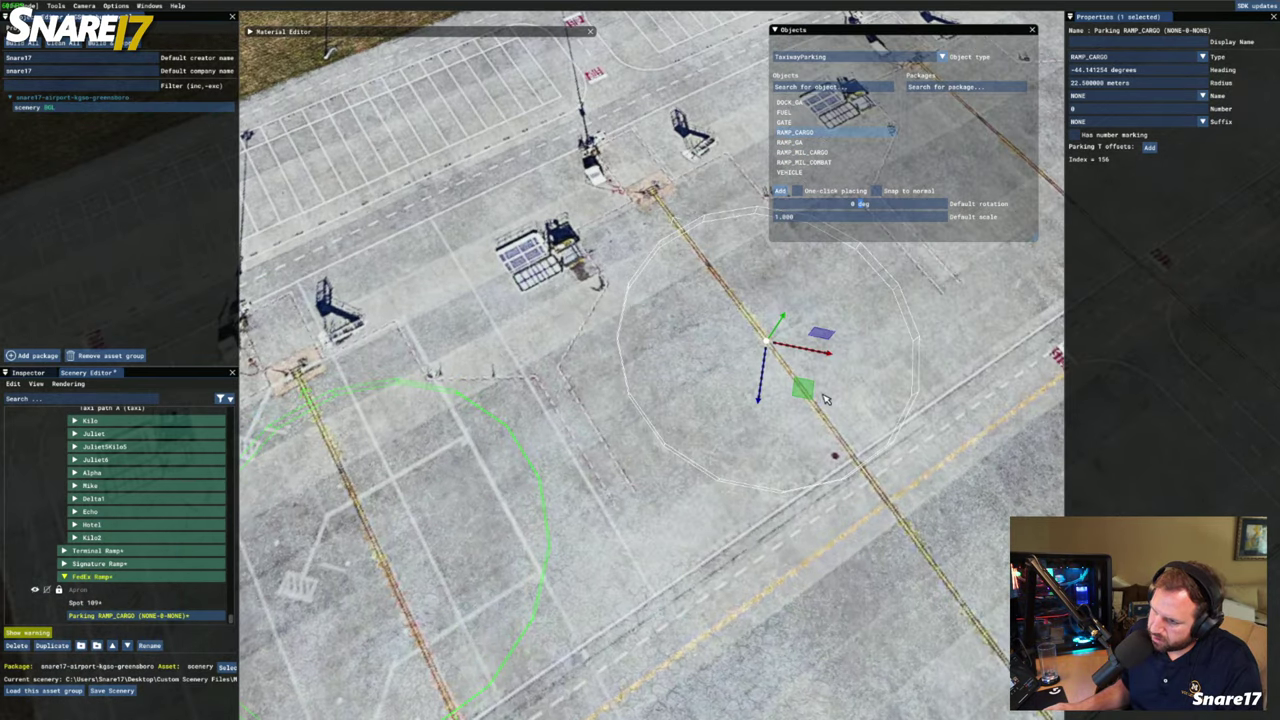
{"action": "left_click_drag", "start_coordinate": [812, 394], "coordinate": [800, 380]}
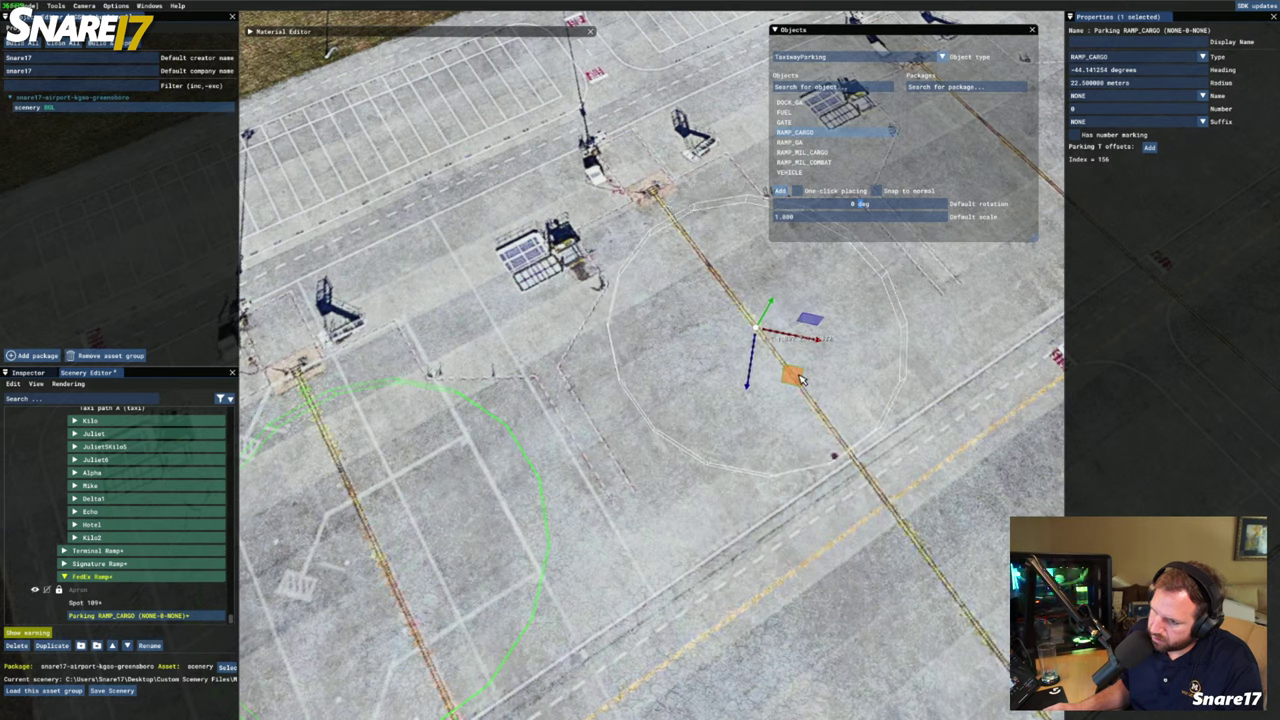
{"action": "left_click_drag", "start_coordinate": [800, 379], "coordinate": [798, 376]}
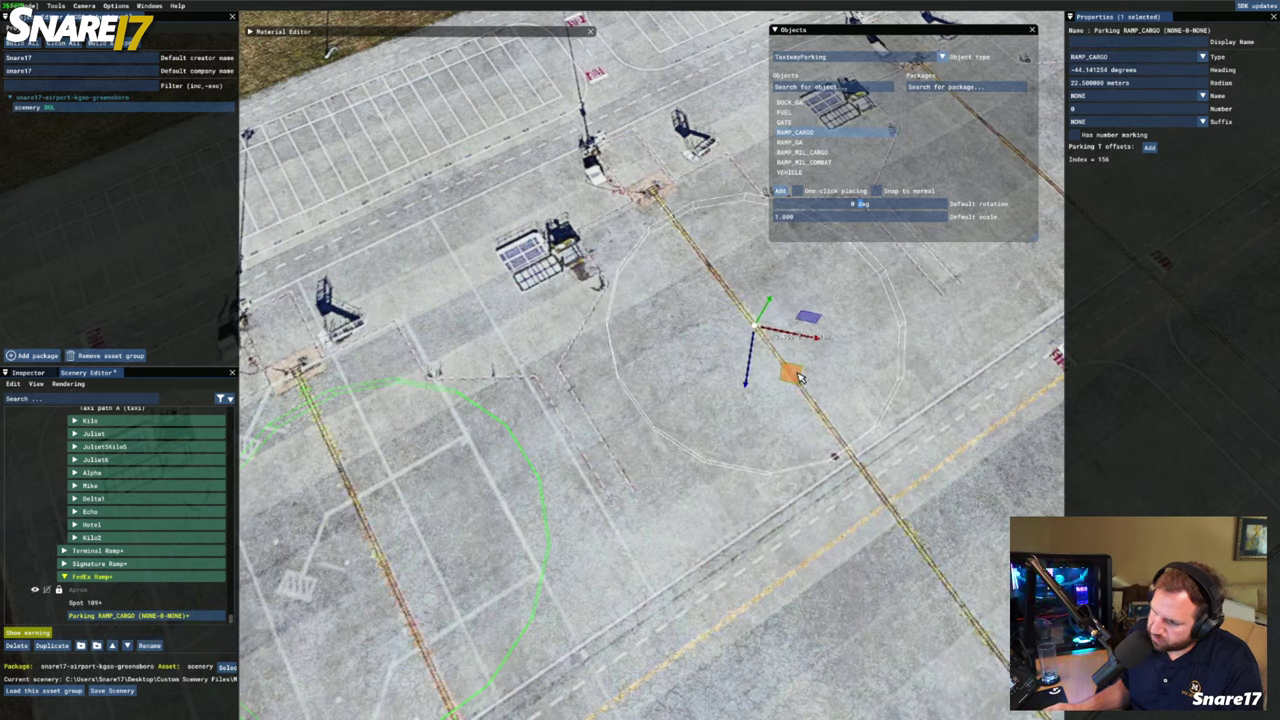
Deselect the new parking spot and compare its circle with Spot 109's against the stand lines
{"action": "key", "text": "s"}
{"action": "left_click", "coordinate": [725, 527]}
{"action": "key", "text": "s"}
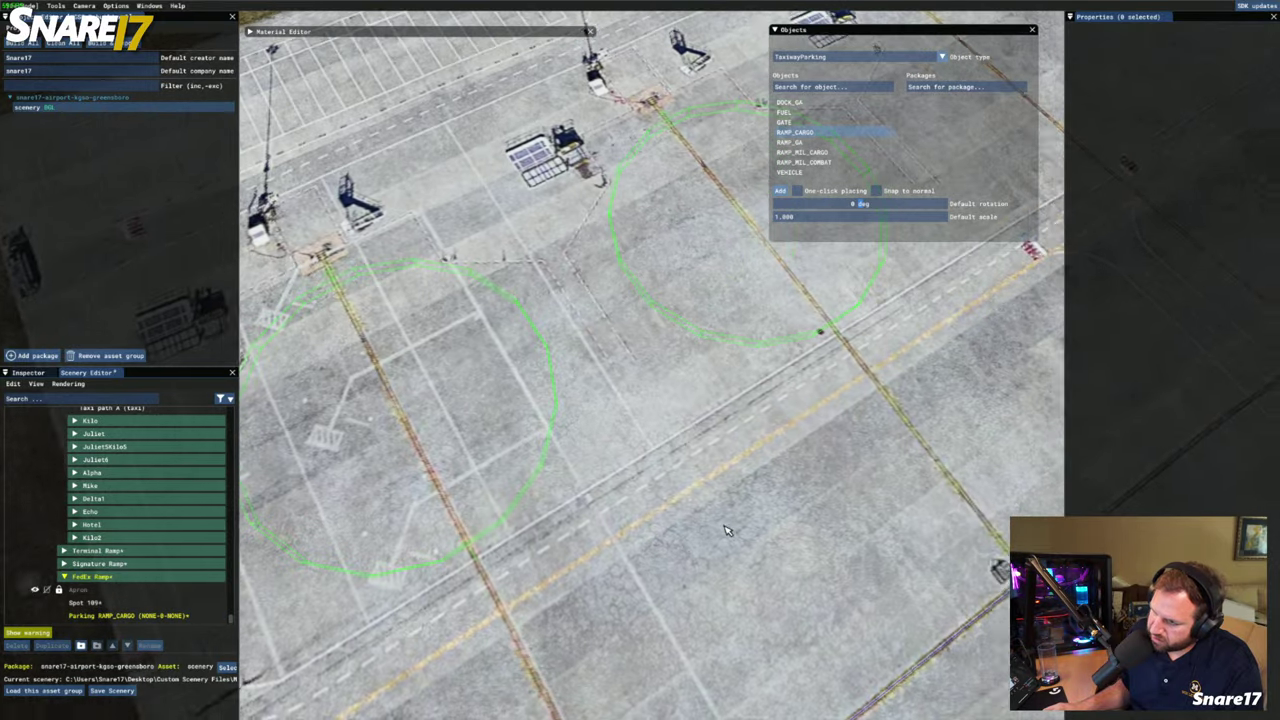
{"action": "key", "text": "d"}
{"action": "key", "text": "a"}
{"action": "key", "text": "s"}
{"action": "key", "text": "s"}
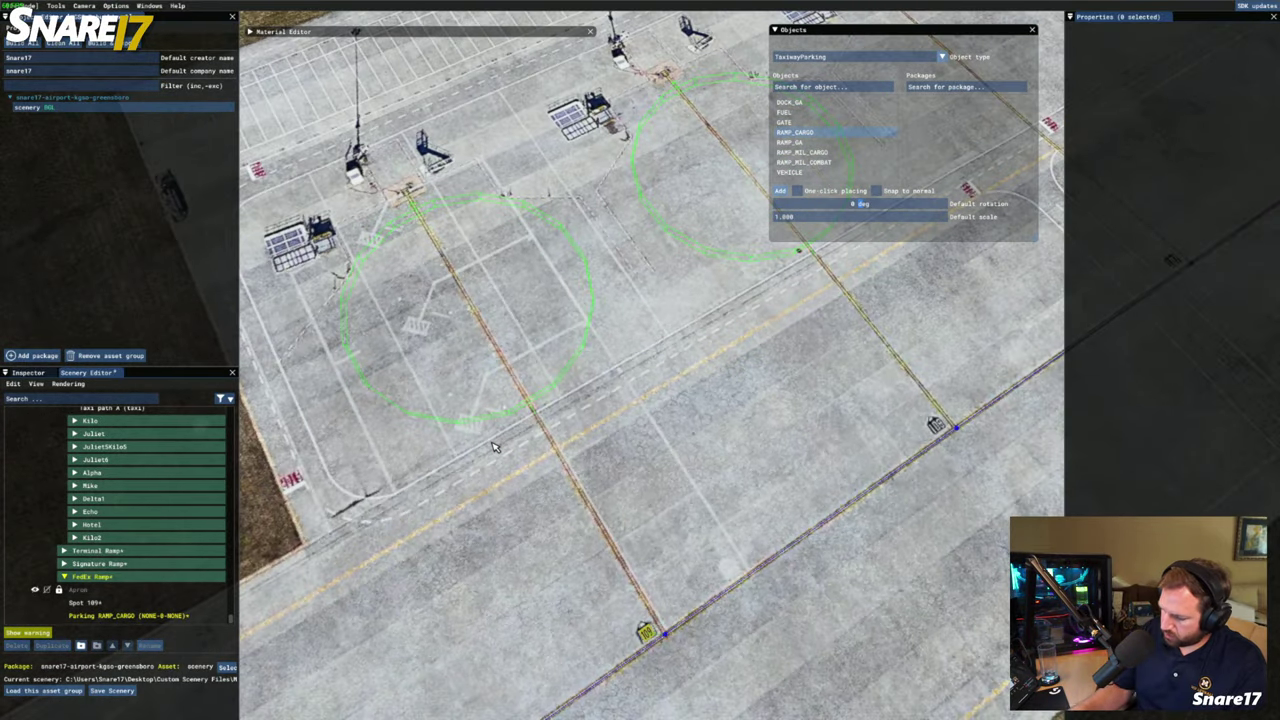
{"action": "key", "text": "d"}
{"action": "key", "text": "a"}
{"action": "key", "text": "s"}
{"action": "key", "text": "a"}
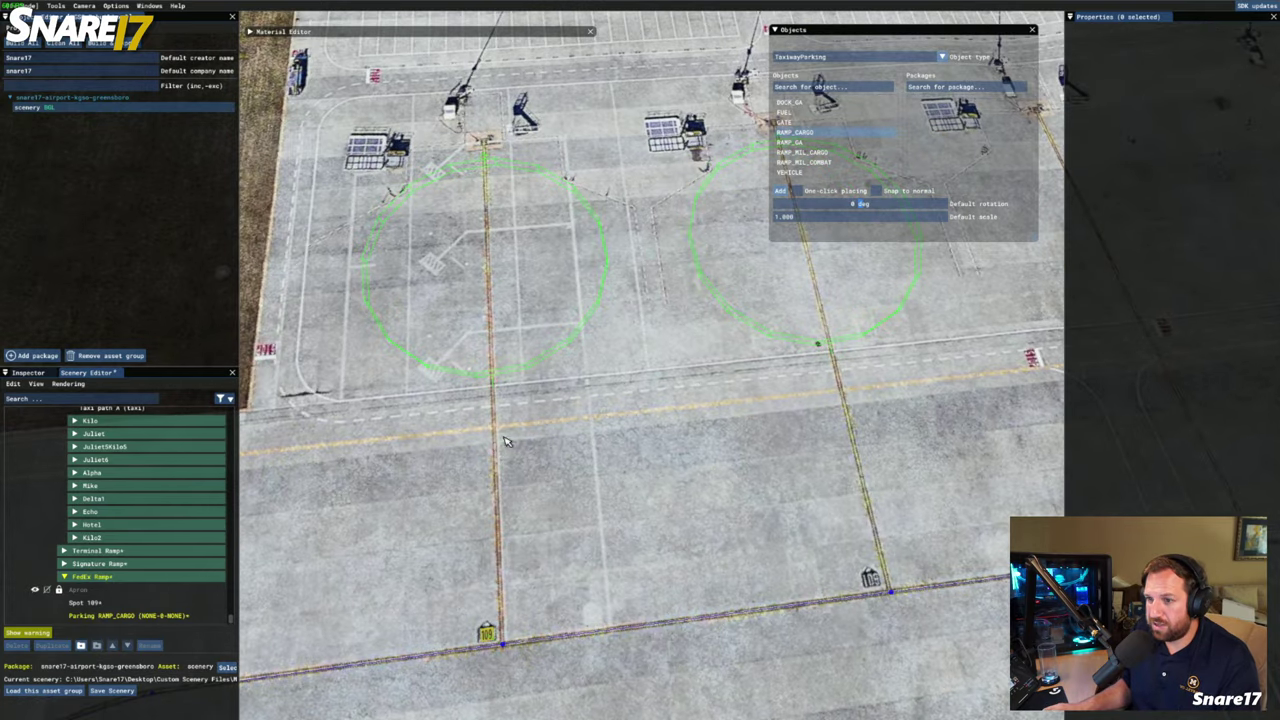
Create a taxi path between the new parking spot and the taxiway point at the foot of its yellow line
{"action": "key", "text": "a"}
{"action": "key", "text": "d"}
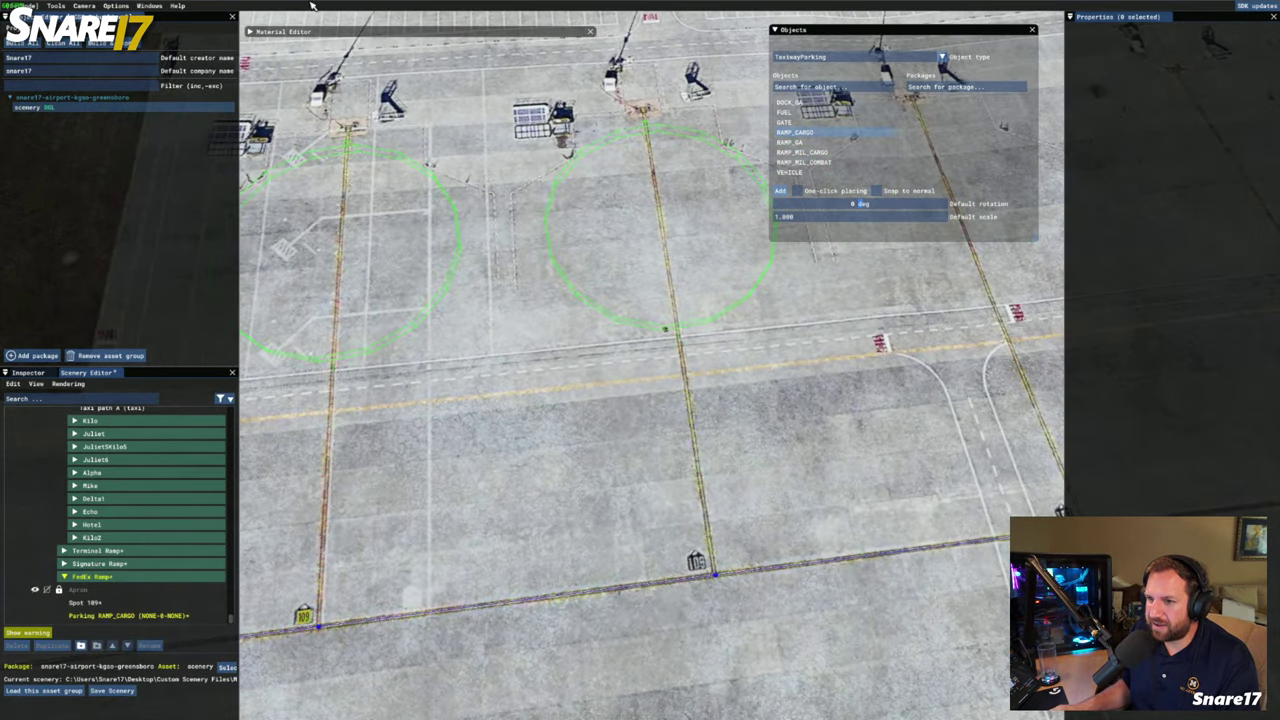
{"action": "key", "text": "a"}
{"action": "key", "text": "d"}
{"action": "key", "text": "w"}
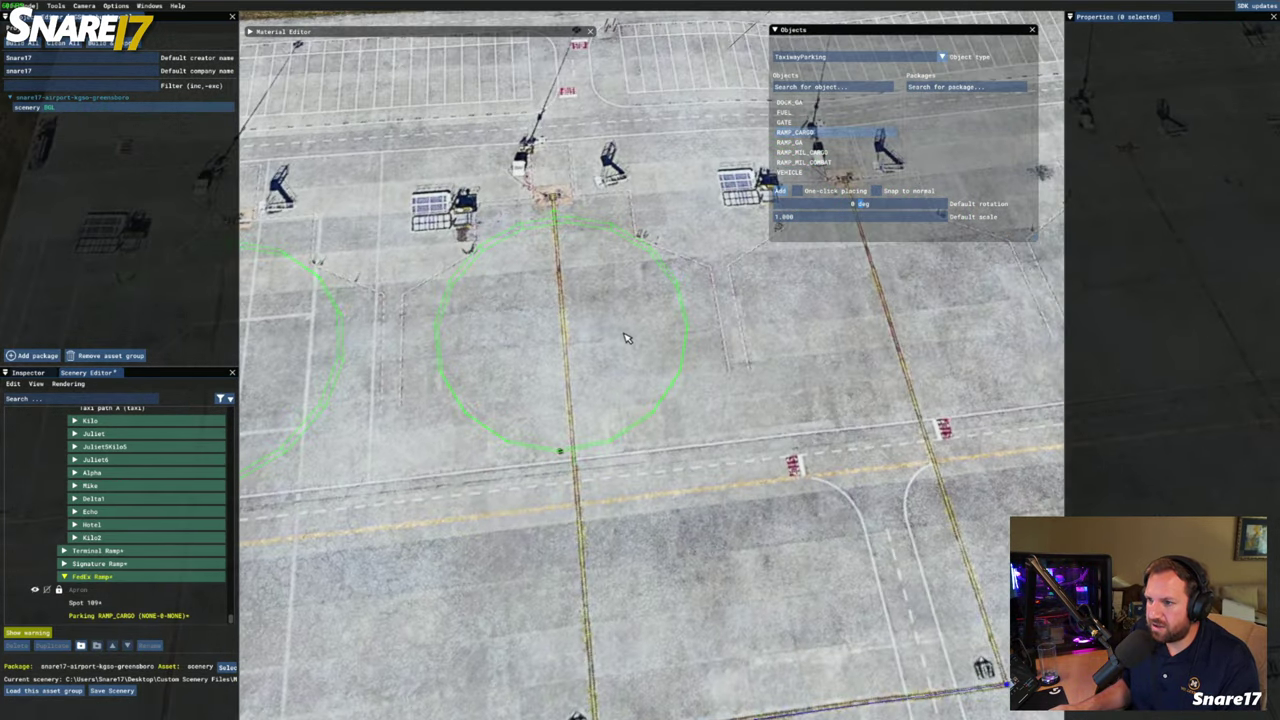
{"action": "left_click", "coordinate": [617, 377]}
{"action": "key", "text": "s"}
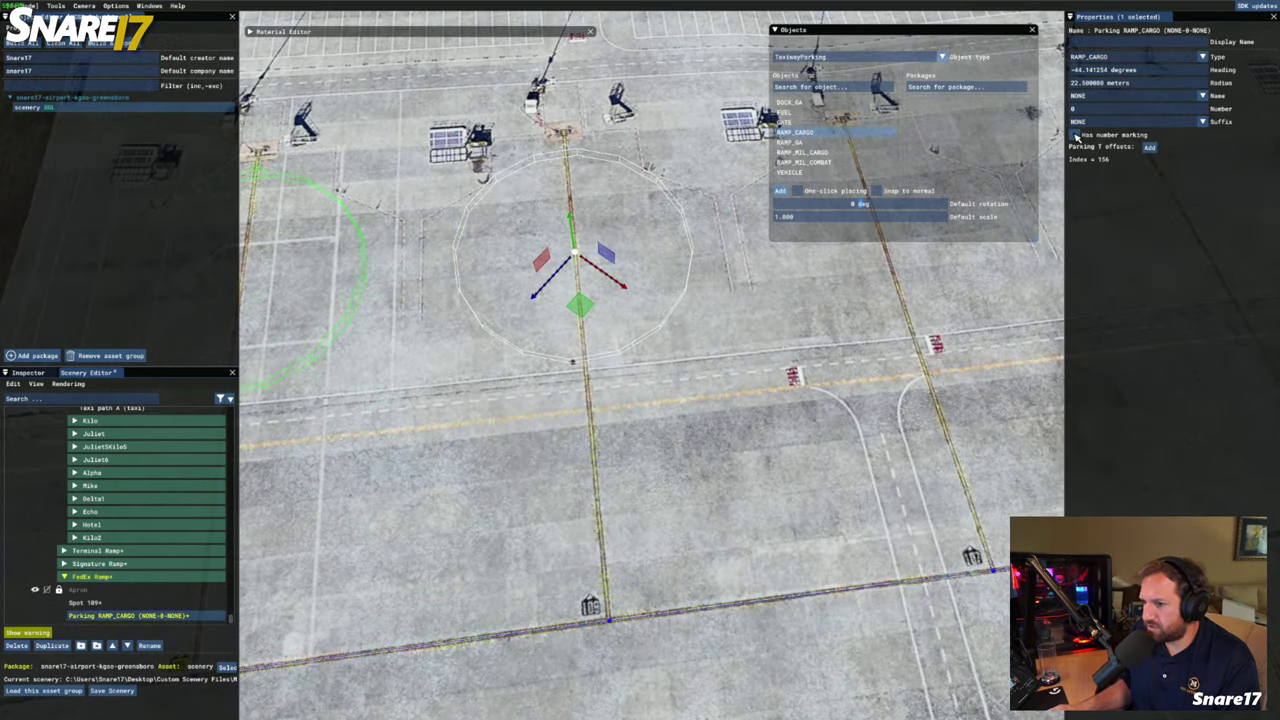
{"action": "key", "text": "s"}
{"action": "left_click", "coordinate": [617, 553], "text": "ctrl"}
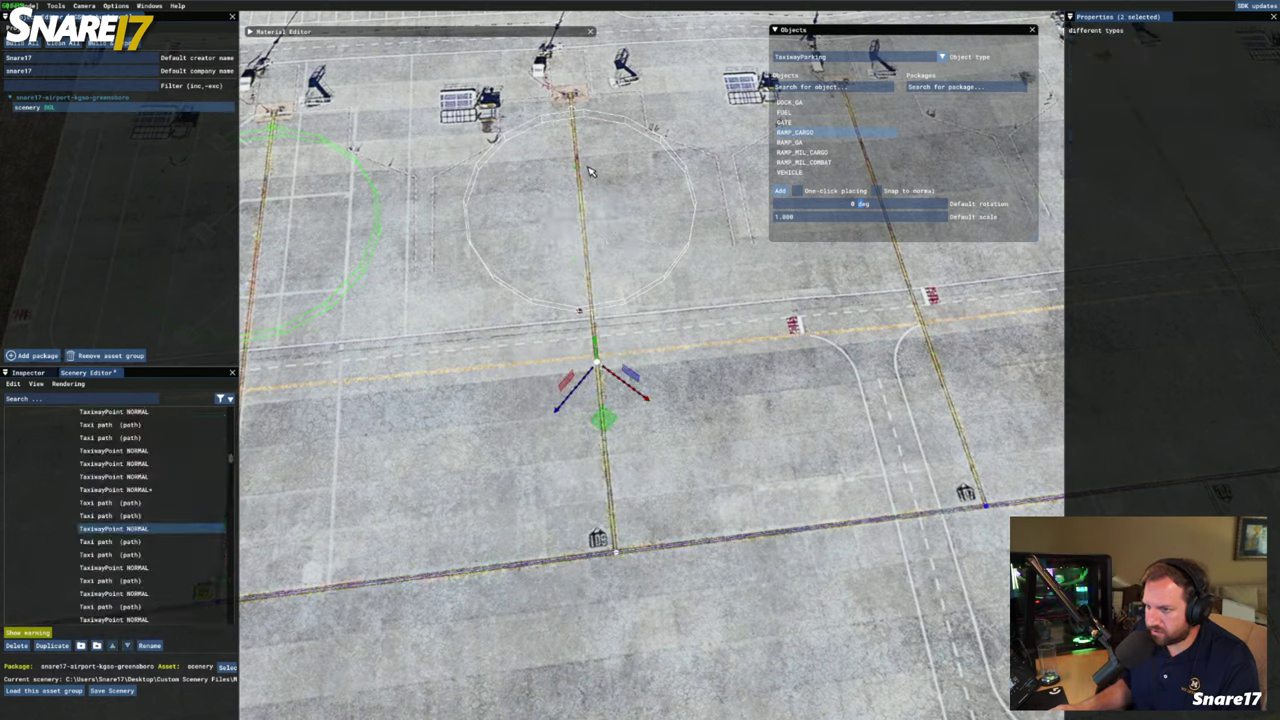
{"action": "right_click", "coordinate": [573, 386]}
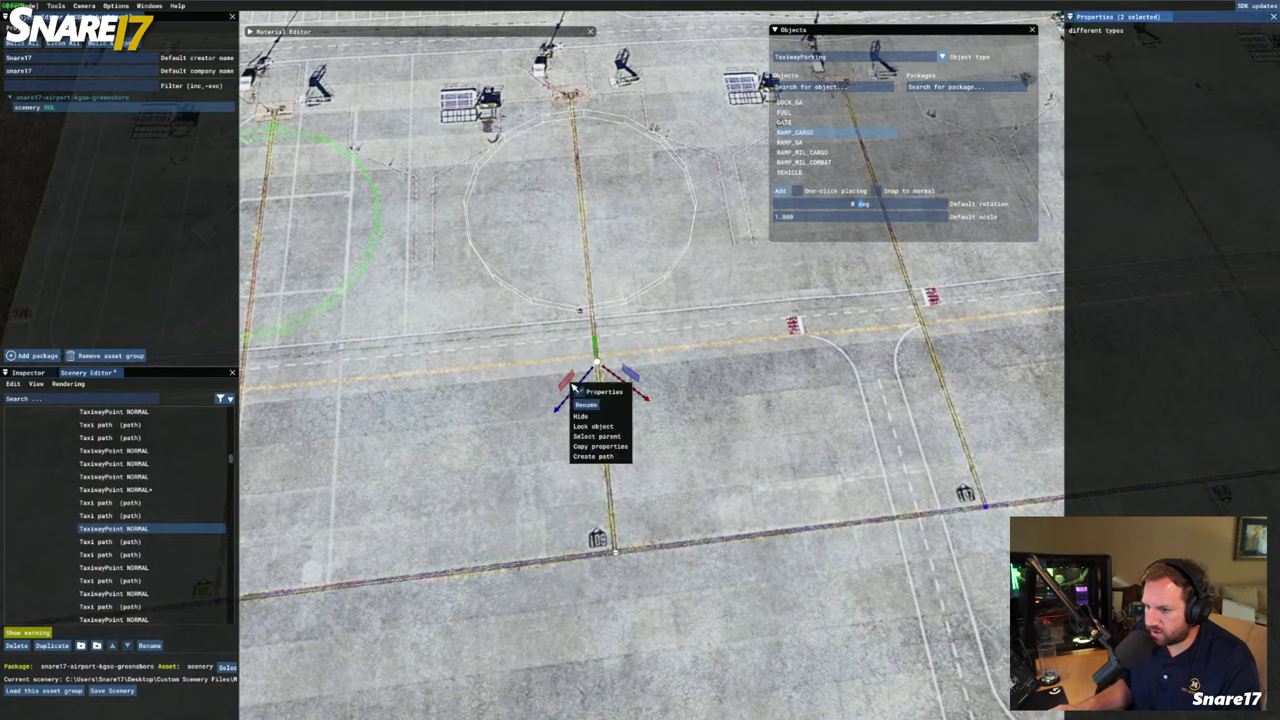
{"action": "left_click", "coordinate": [626, 457]}
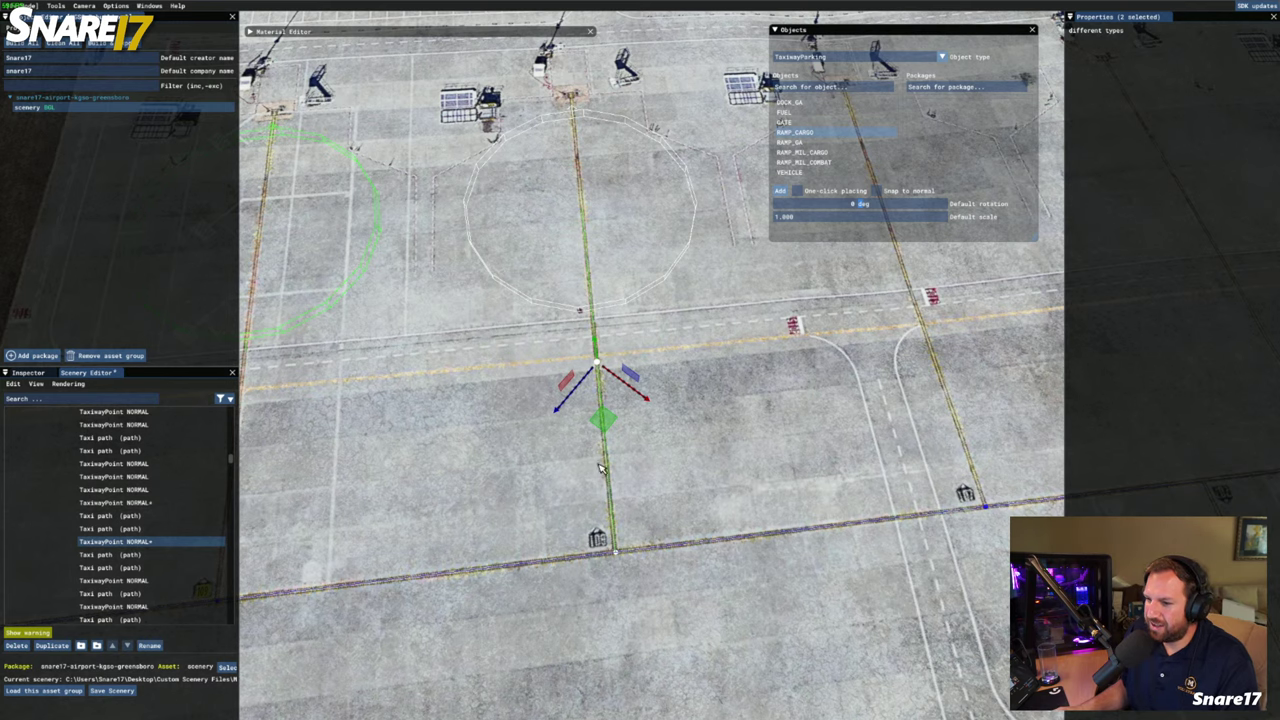
Nudge the taxiway point beside the painted stand number onto the junction of the yellow lines
{"action": "scroll", "coordinate": [615, 533], "scroll_direction": "up", "scroll_amount": 8}
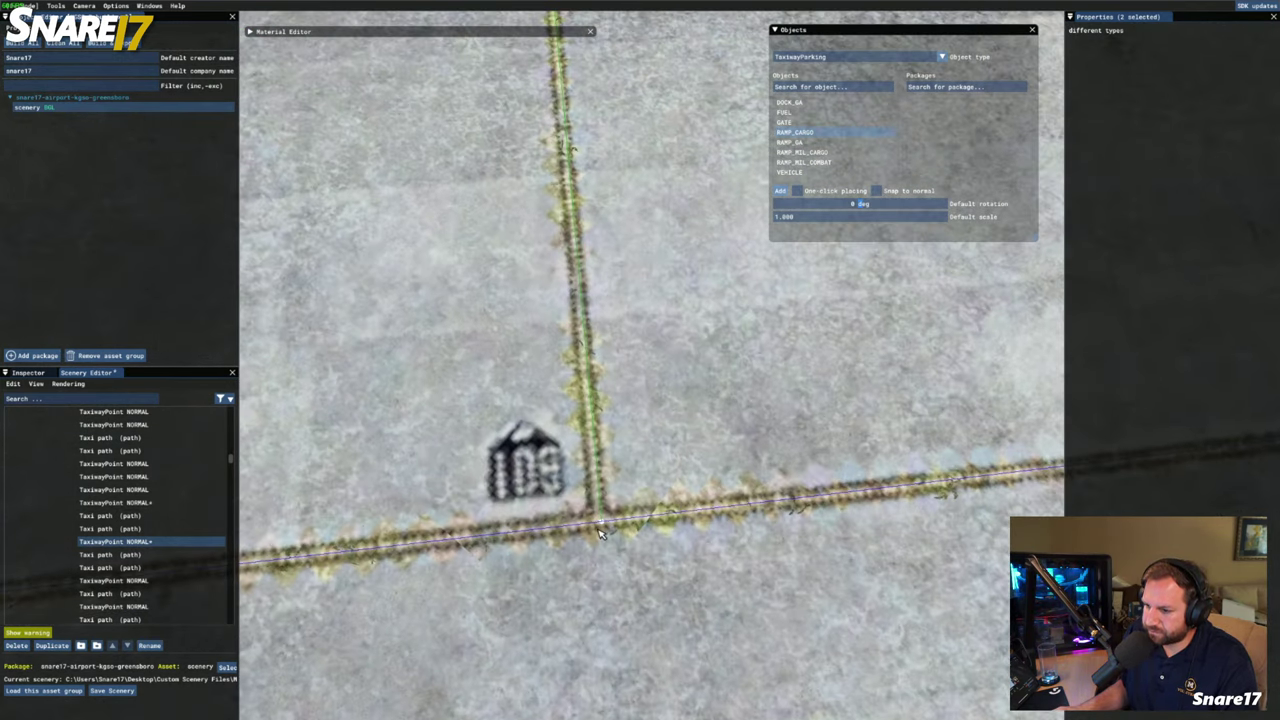
{"action": "left_click", "coordinate": [607, 525]}
{"action": "left_click_drag", "start_coordinate": [612, 579], "coordinate": [614, 580]}
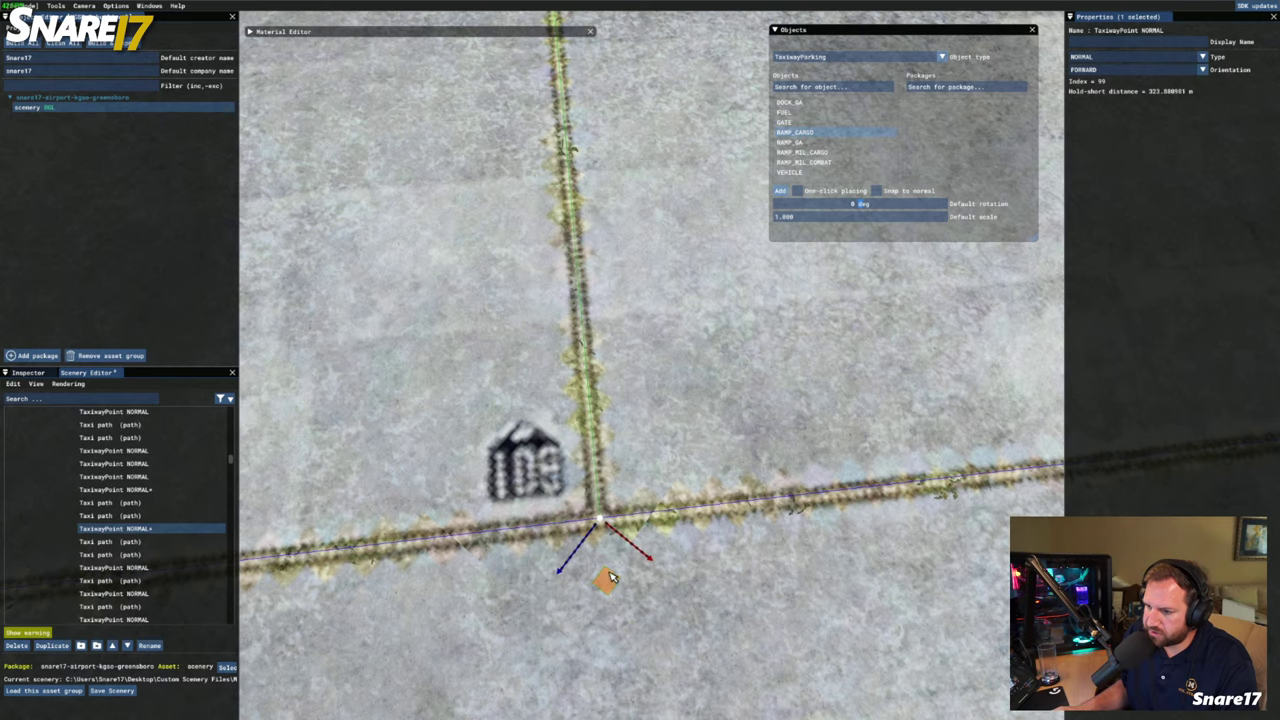
Enable the new parking spot's number marking and position editing, and move the marking onto the painted stand number near the line junction
{"action": "scroll", "coordinate": [611, 575], "scroll_direction": "down", "scroll_amount": 8}
{"action": "key", "text": "w"}
{"action": "left_click", "coordinate": [570, 418]}
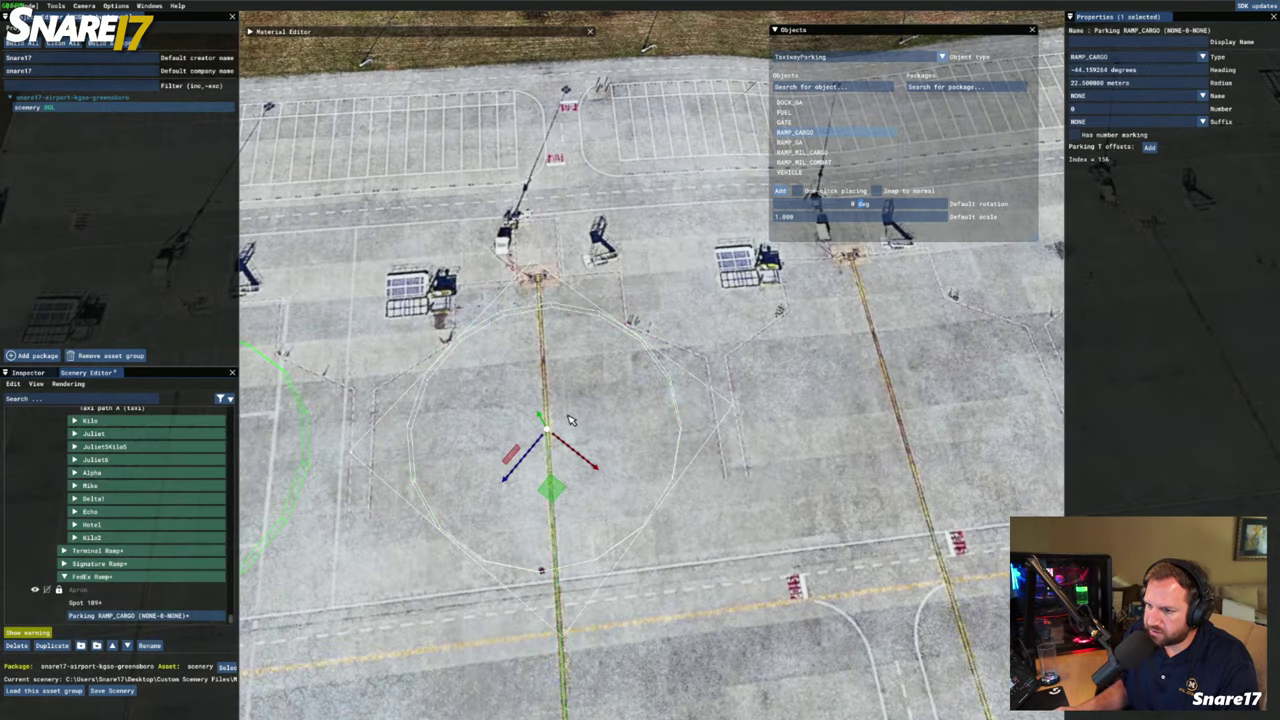
{"action": "key", "text": "s"}
{"action": "key", "text": "a"}
{"action": "left_click", "coordinate": [1077, 137]}
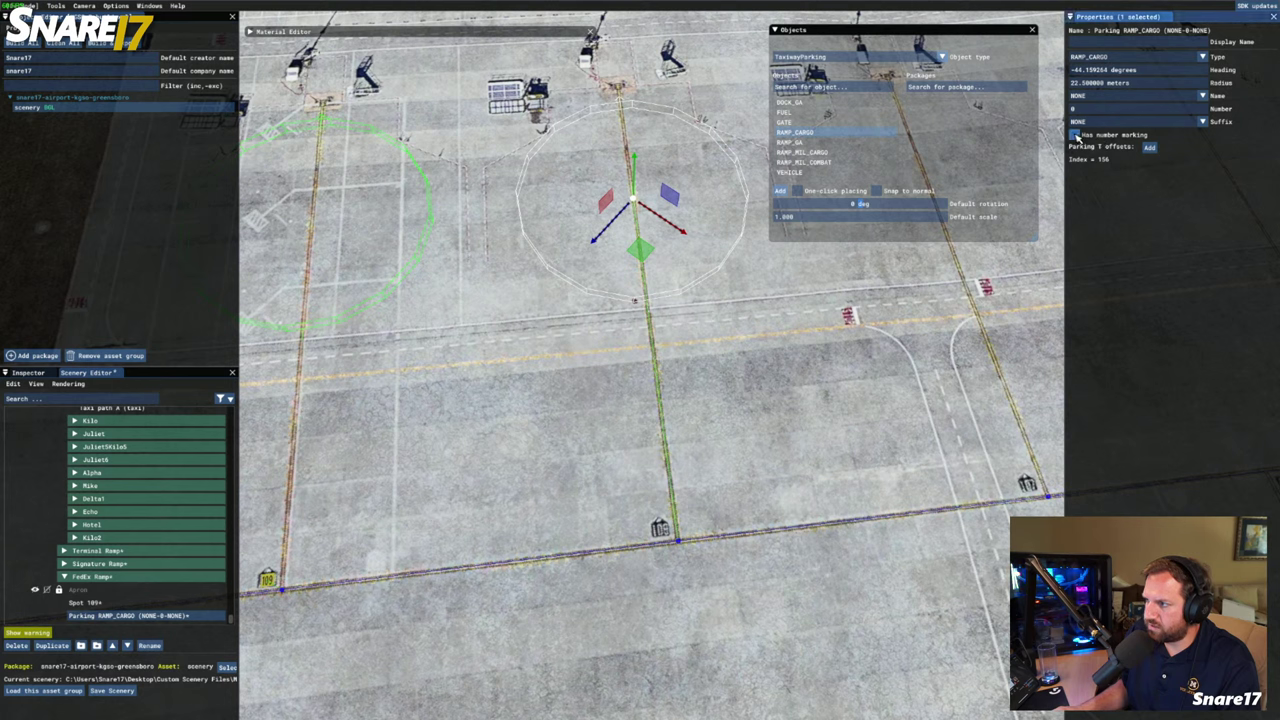
{"action": "left_click", "coordinate": [1075, 135]}
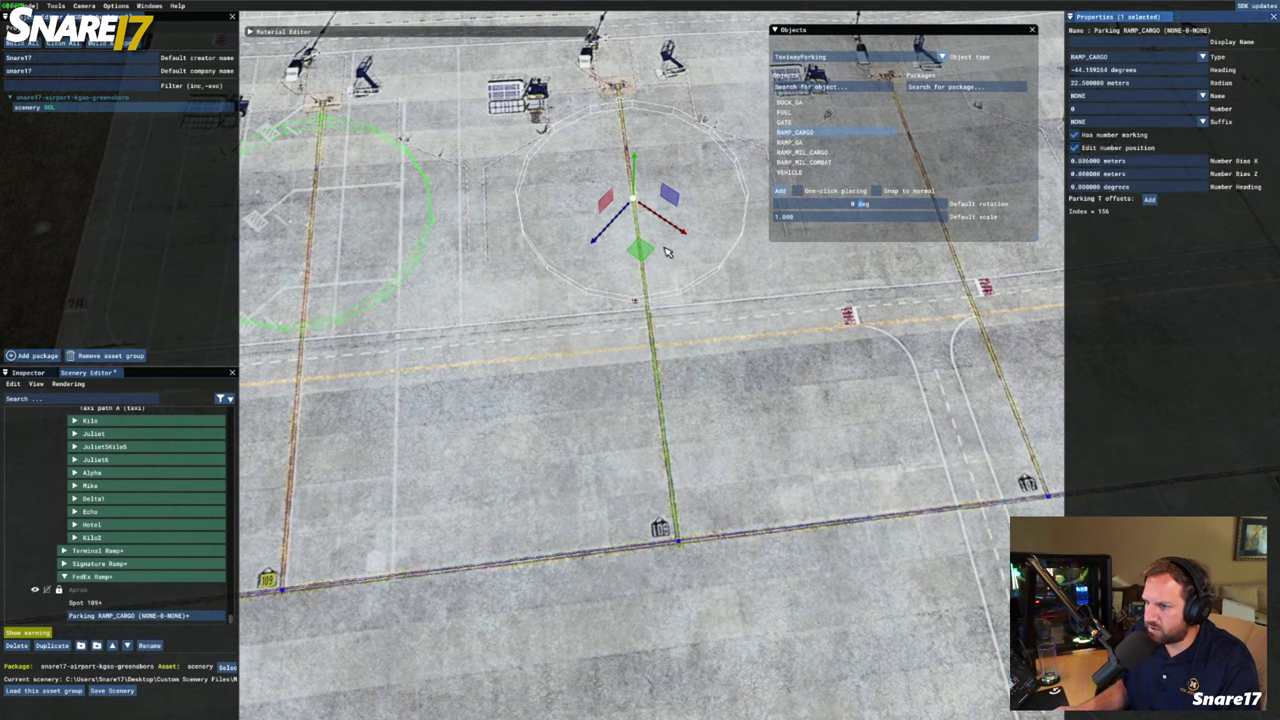
{"action": "left_click_drag", "start_coordinate": [667, 252], "coordinate": [675, 599]}
{"action": "key", "text": "f"}
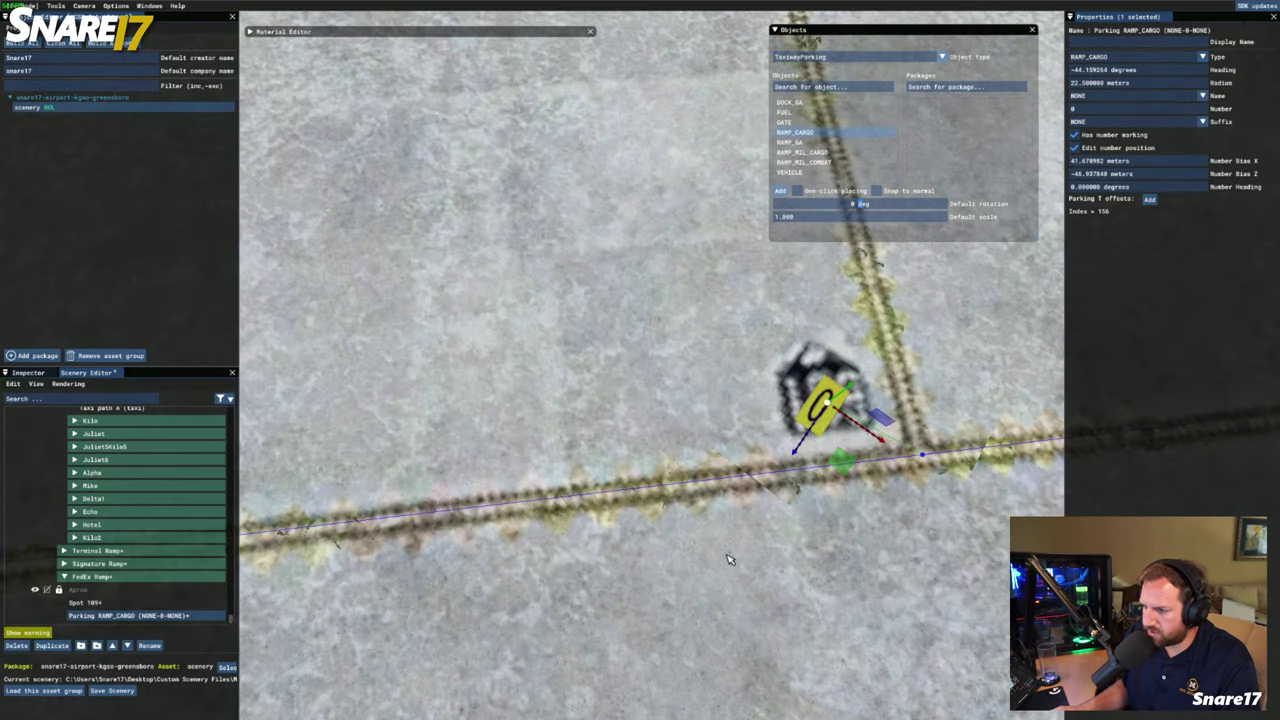
Set the new parking spot's name to PARKING and its number to 108
{"action": "left_click", "coordinate": [1130, 95]}
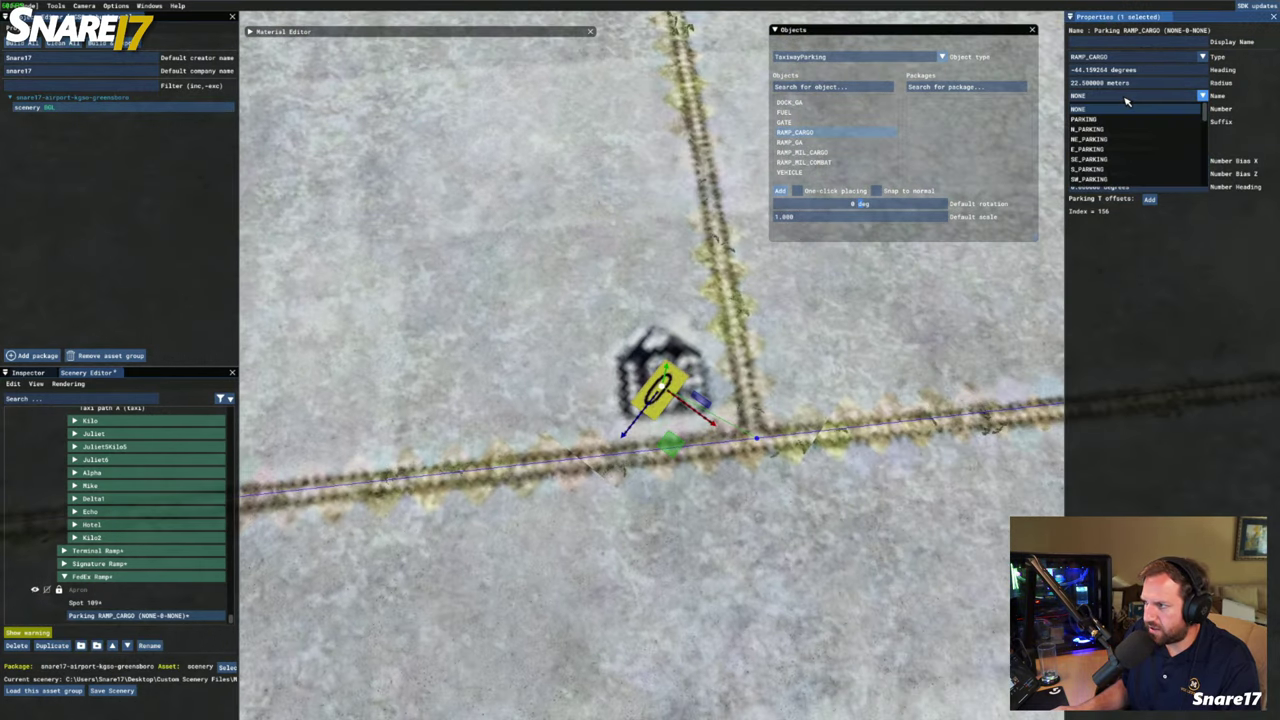
{"action": "left_click", "coordinate": [1107, 118]}
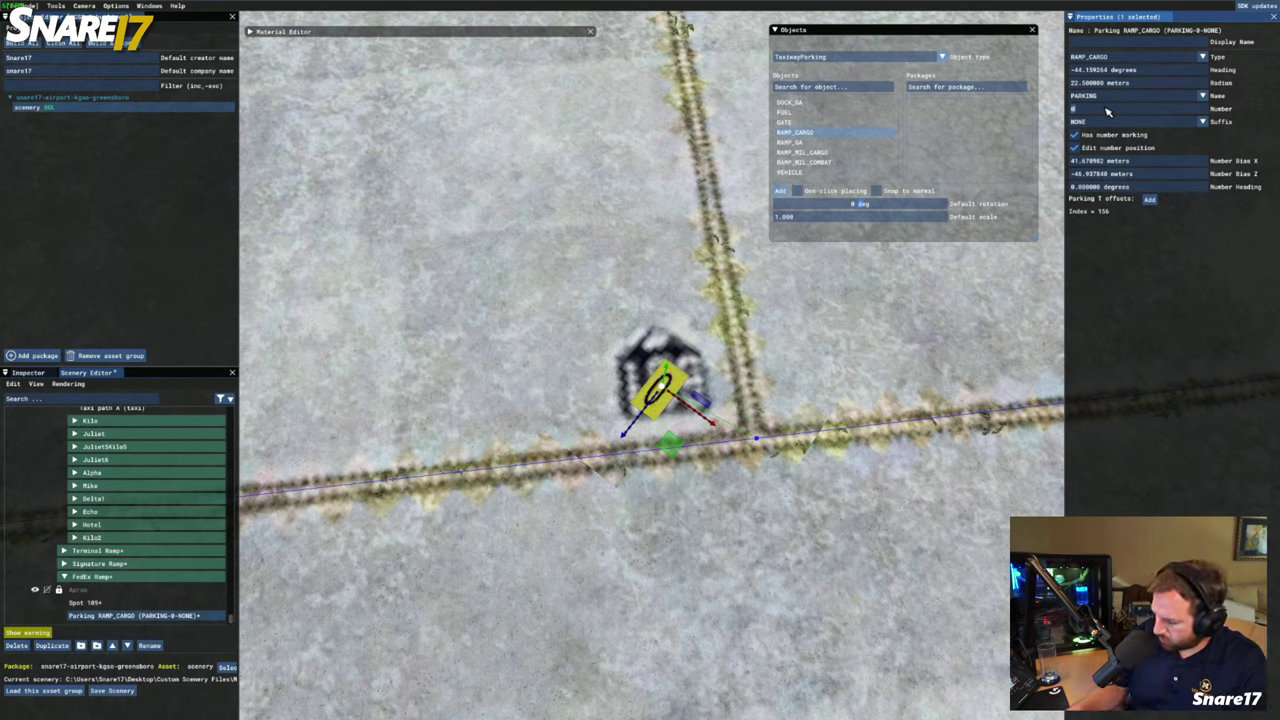
{"action": "left_click", "coordinate": [1107, 112]}
{"action": "type", "text": "108"}
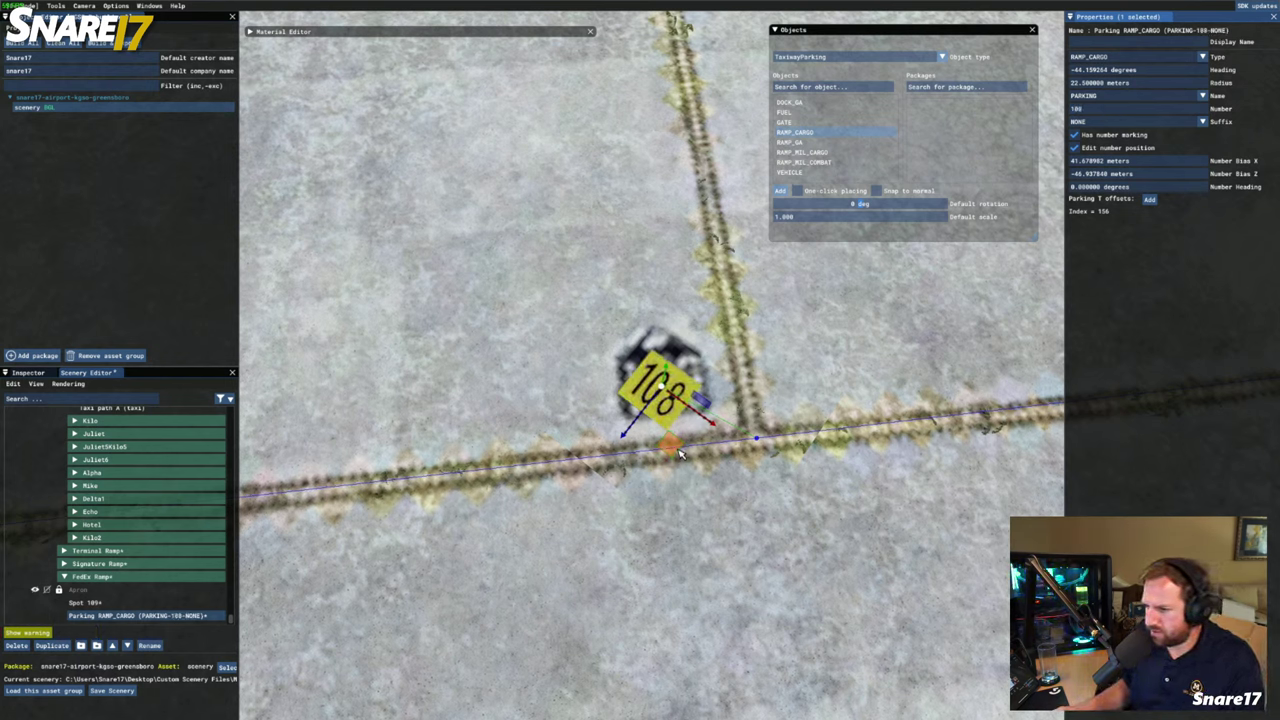
Rotate the 108 marking to a number heading of about -44.7 degrees and centre it over the painted stand number
{"action": "left_click_drag", "start_coordinate": [679, 453], "coordinate": [680, 450]}
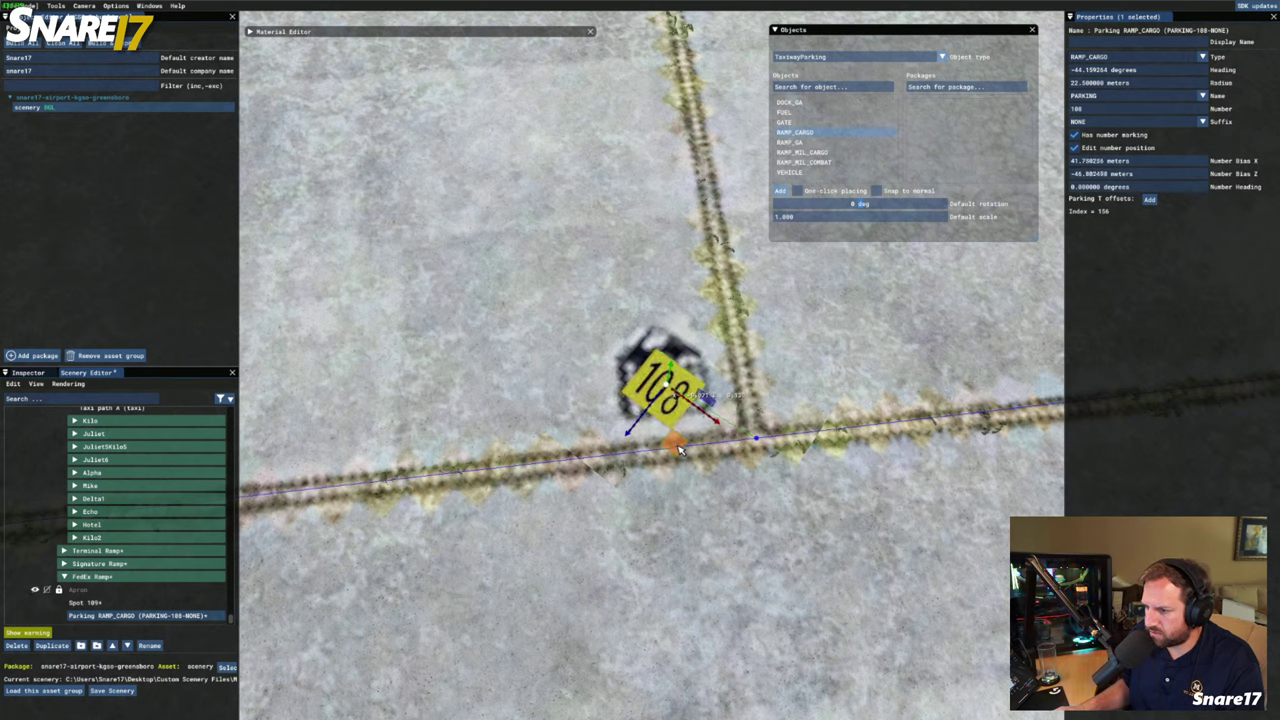
{"action": "key", "text": "space"}
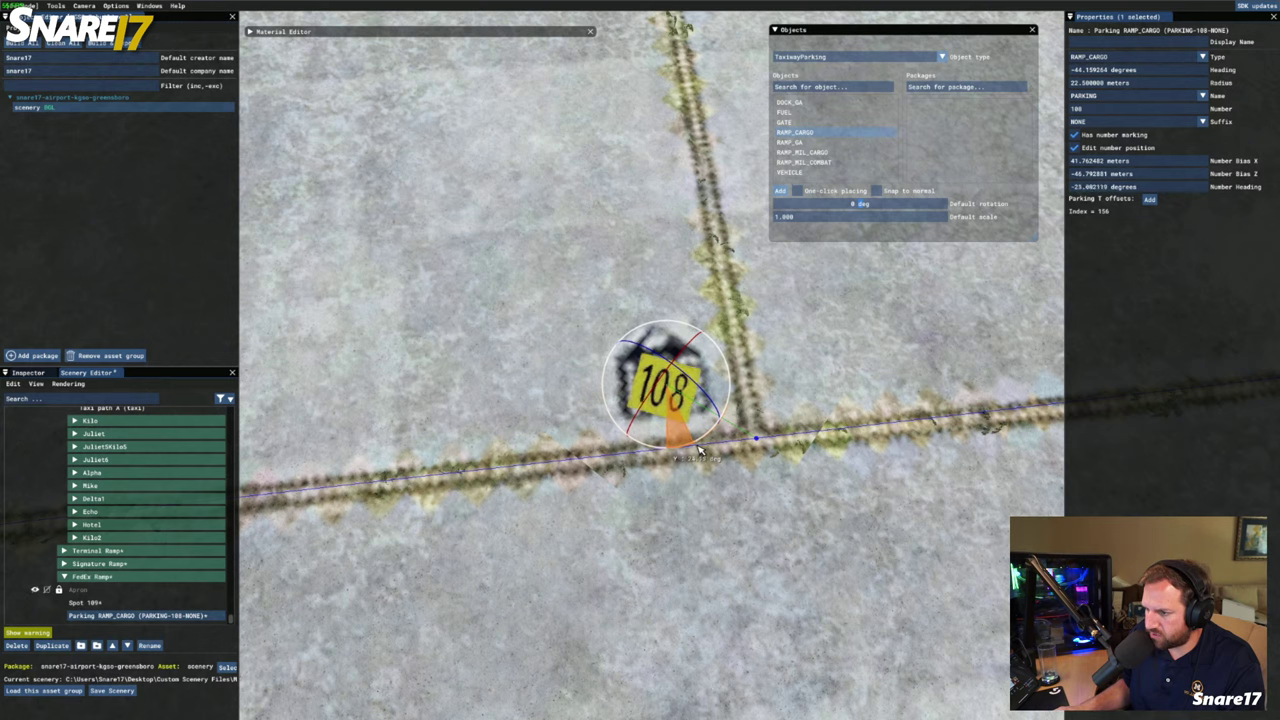
{"action": "left_click_drag", "start_coordinate": [713, 443], "coordinate": [716, 441]}
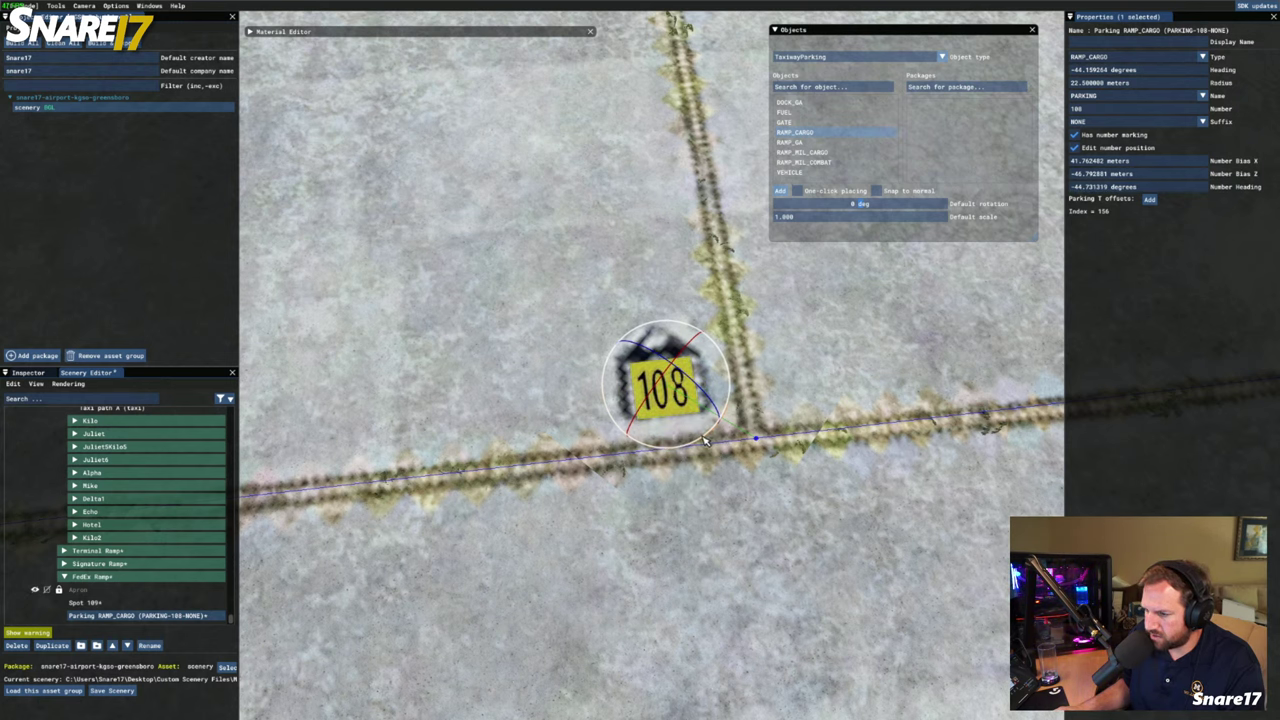
{"action": "key", "text": "space"}
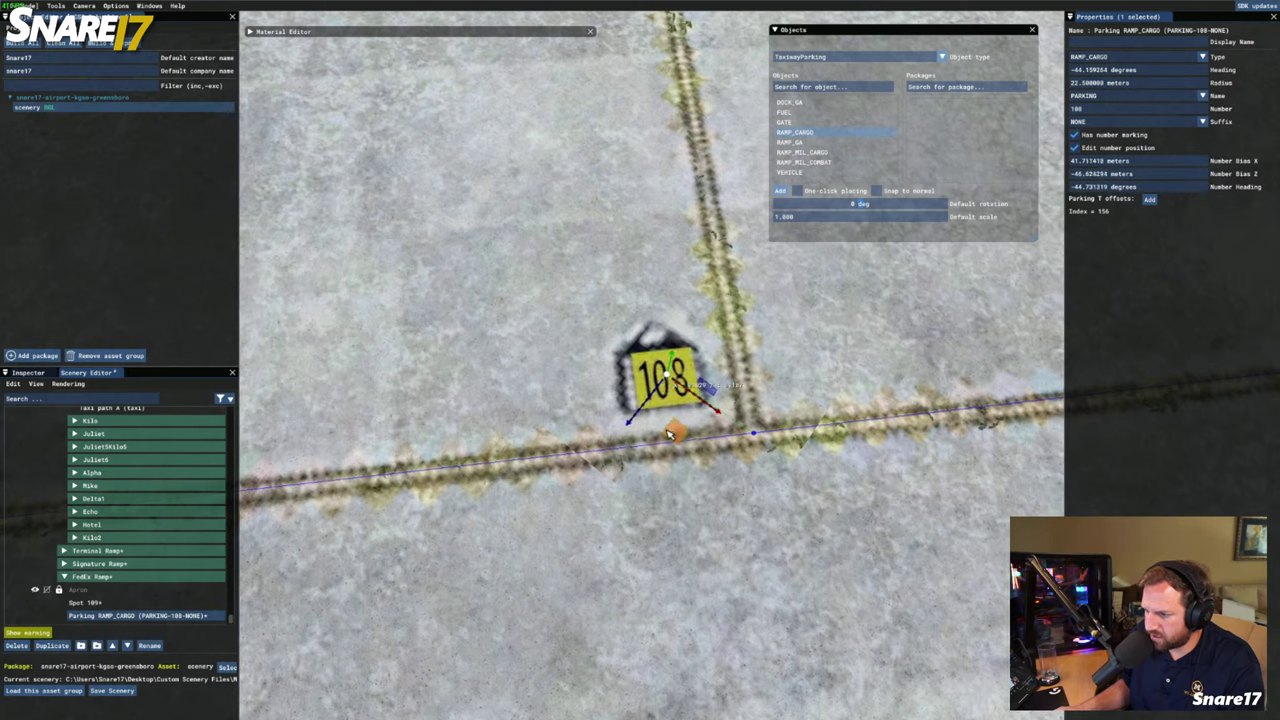
{"action": "left_click_drag", "start_coordinate": [669, 434], "coordinate": [670, 433]}
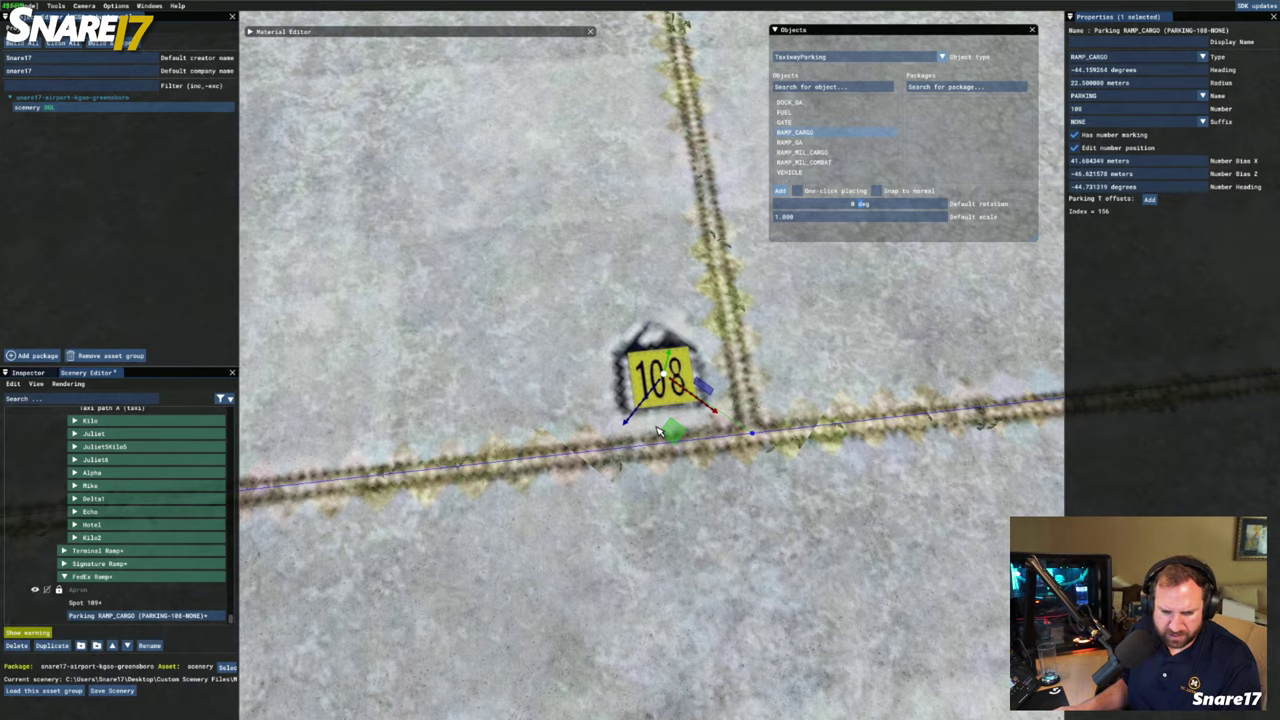
{"action": "key", "text": "r"}
{"action": "scroll", "coordinate": [660, 272], "scroll_direction": "down", "scroll_amount": 5}
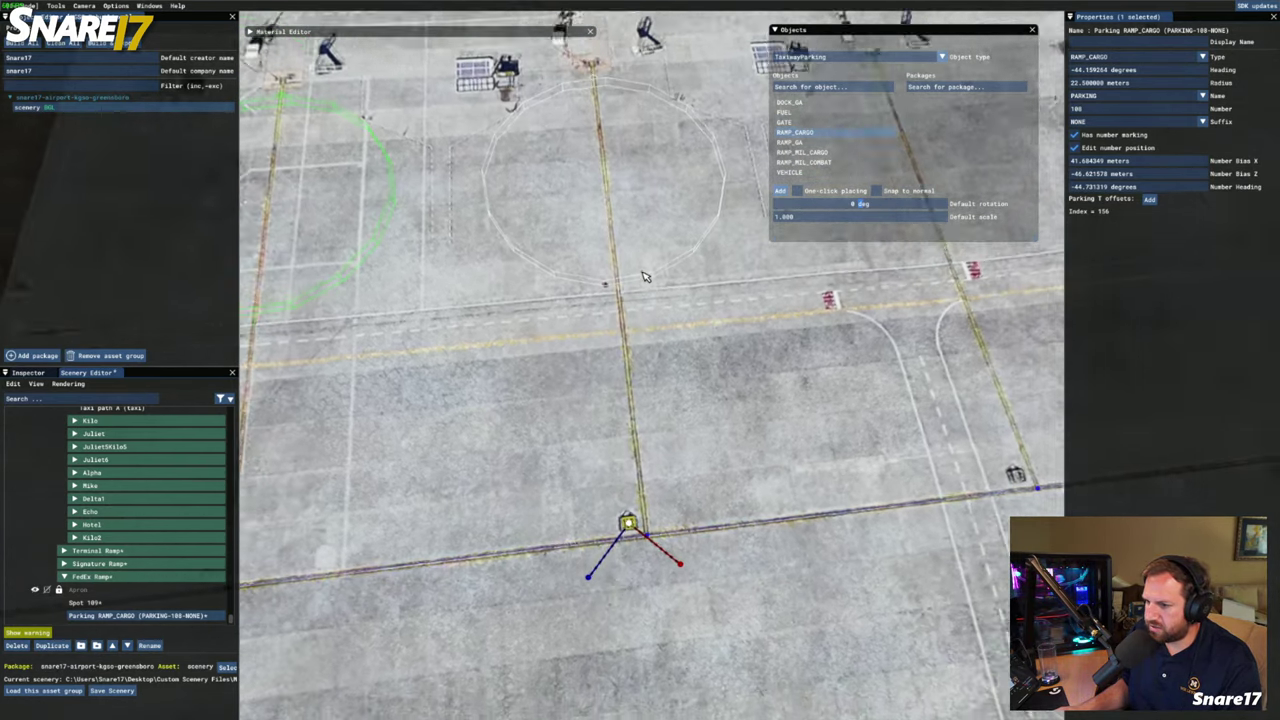
Look over the FedEx ramp to compare stand 108 with Spot 109, and deselect the parking spot
{"action": "key", "text": "d"}
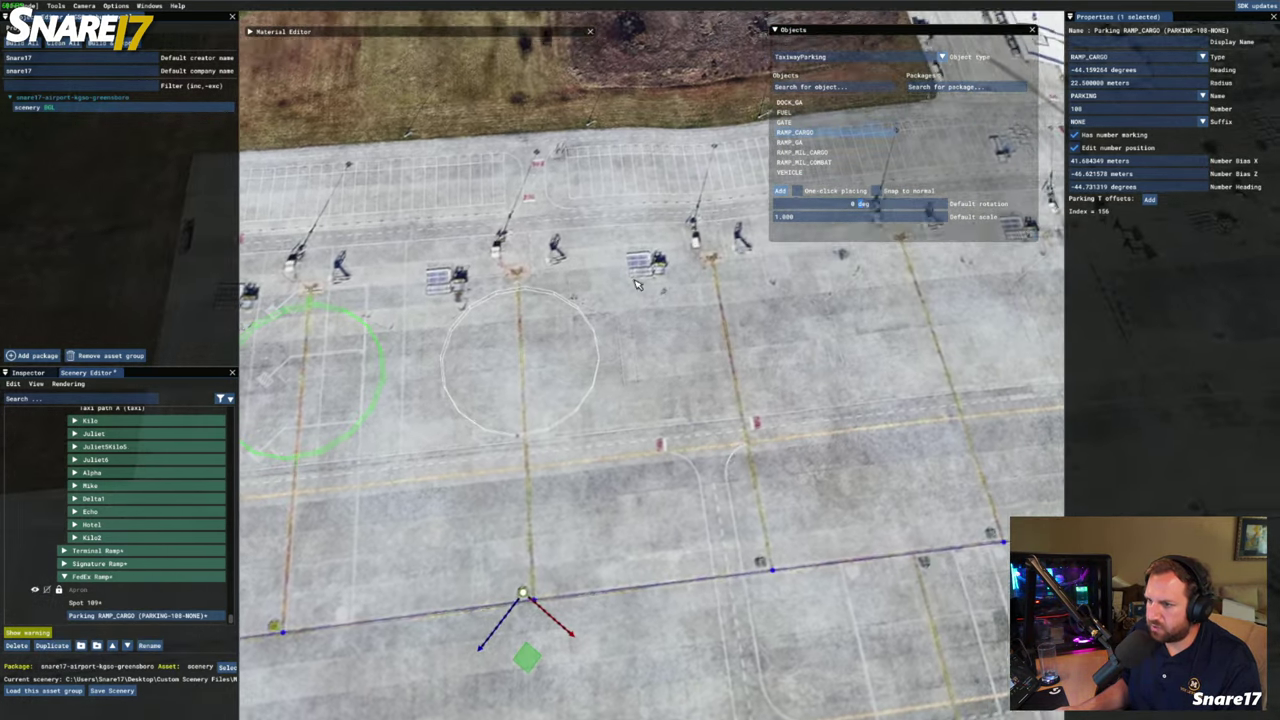
{"action": "key", "text": "a"}
{"action": "key", "text": "s"}
{"action": "key", "text": "w"}
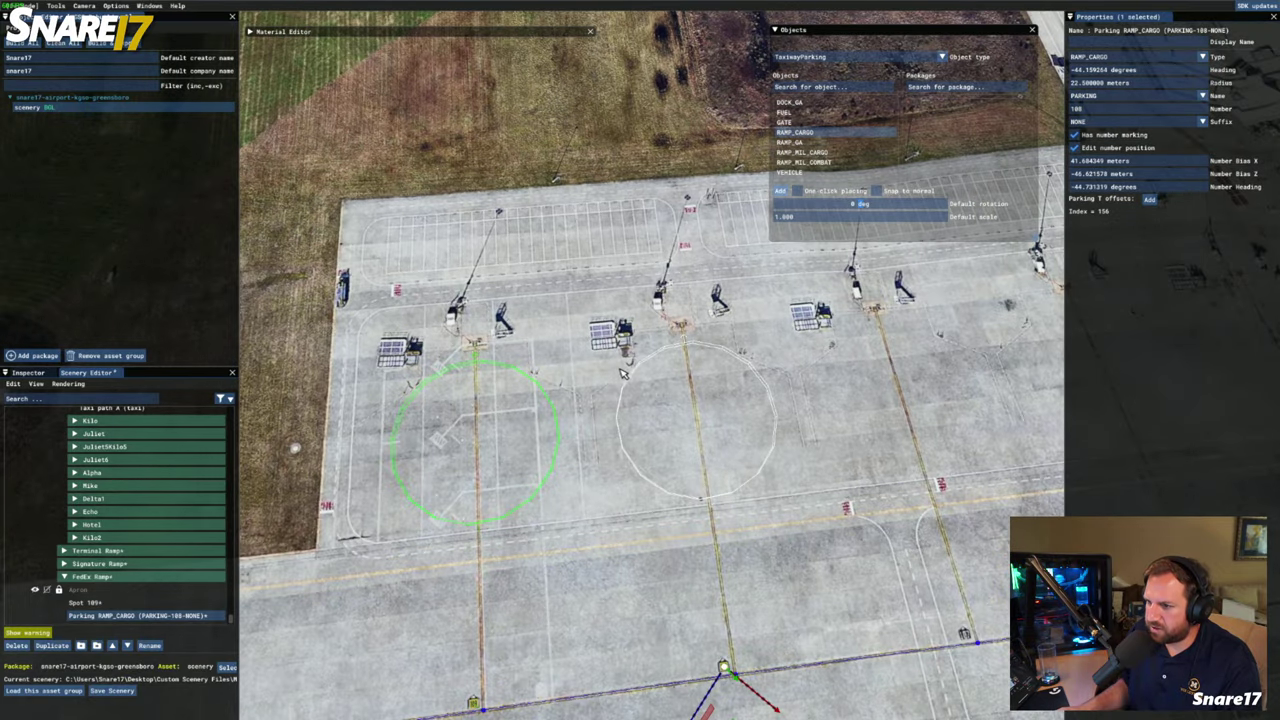
{"action": "key", "text": "s"}
{"action": "key", "text": "d"}
{"action": "key", "text": "a"}
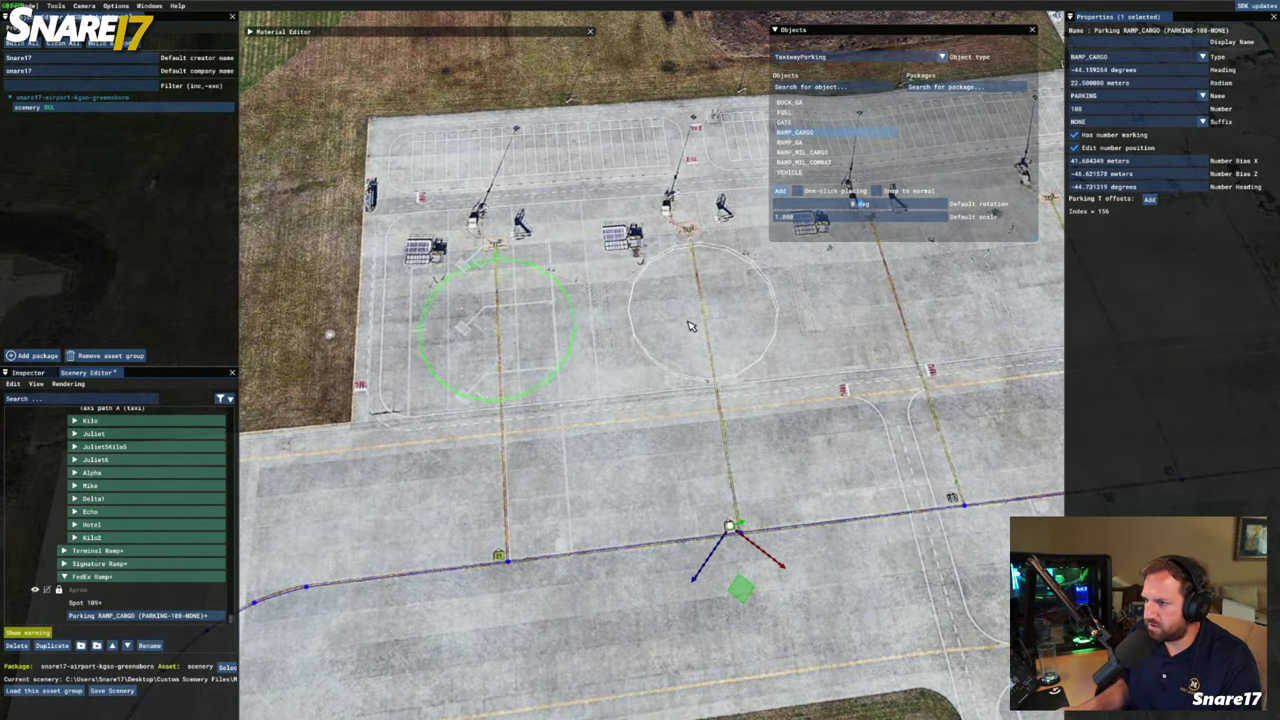
{"action": "key", "text": "a"}
{"action": "key", "text": "d"}
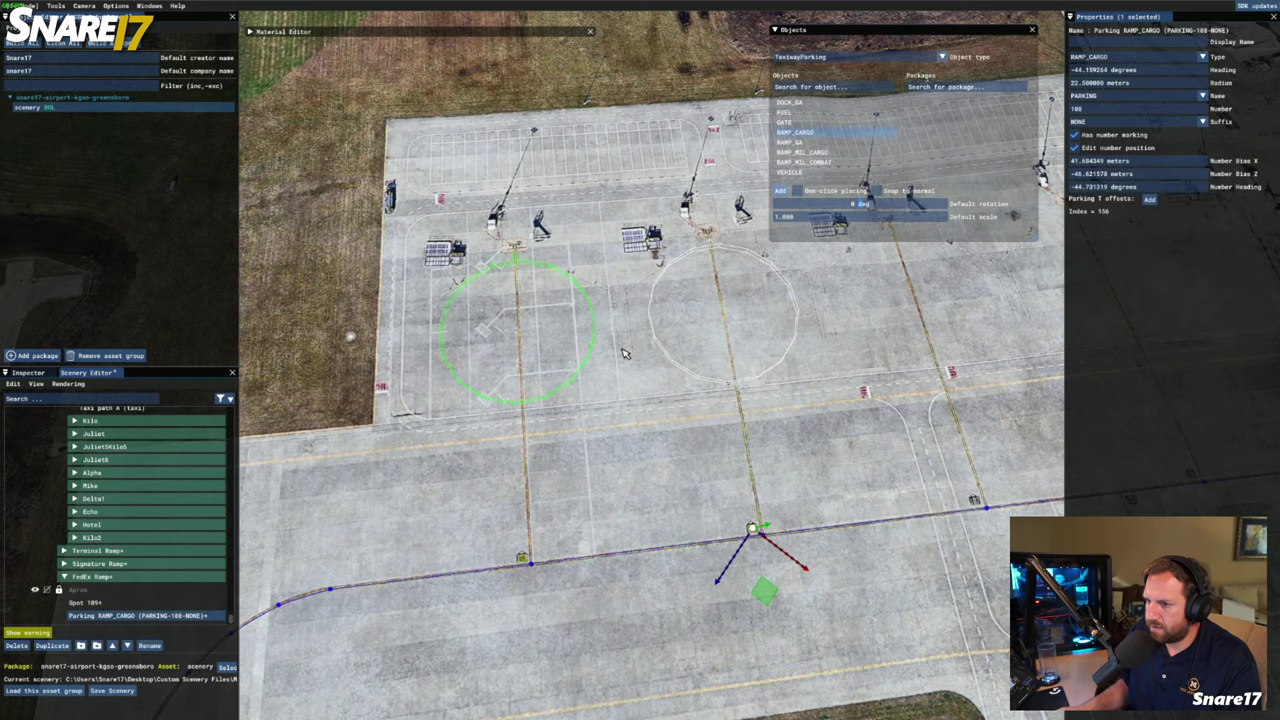
{"action": "key", "text": "d"}
{"action": "key", "text": "a"}
{"action": "key", "text": "d"}
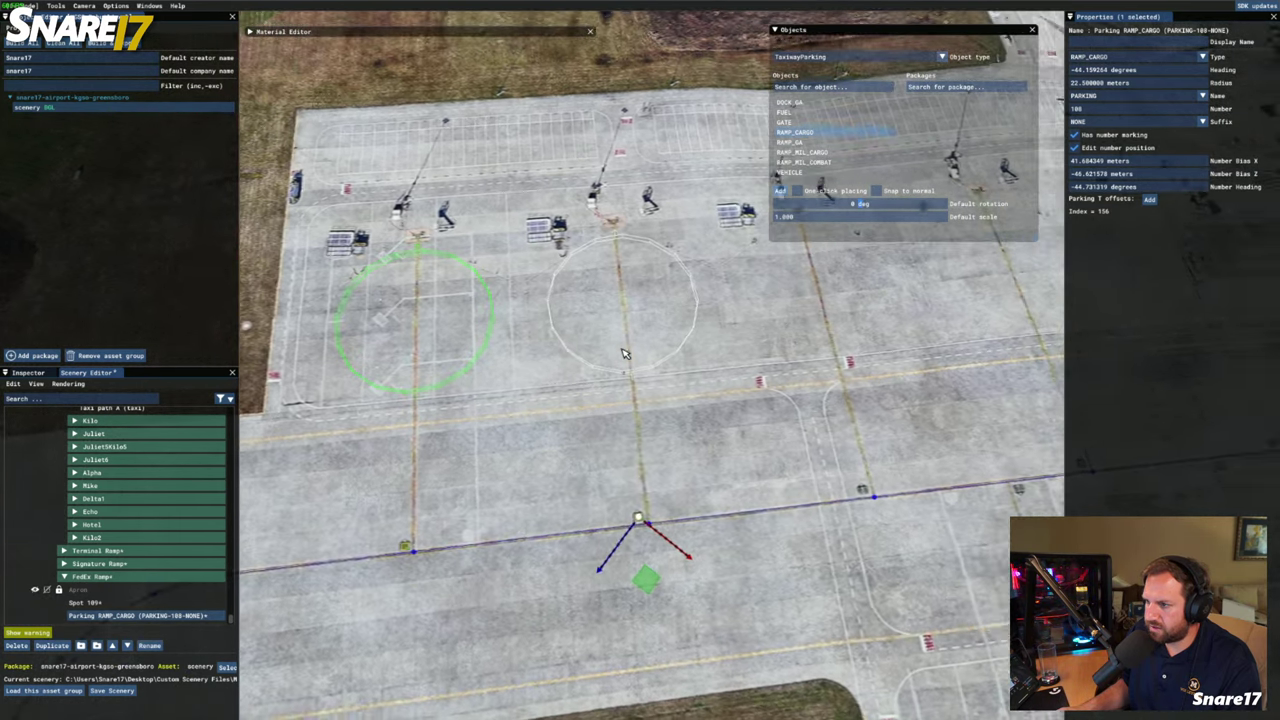
{"action": "key", "text": "w"}
{"action": "right_click_drag", "start_coordinate": [615, 357], "coordinate": [617, 354]}
{"action": "left_click", "coordinate": [685, 310]}
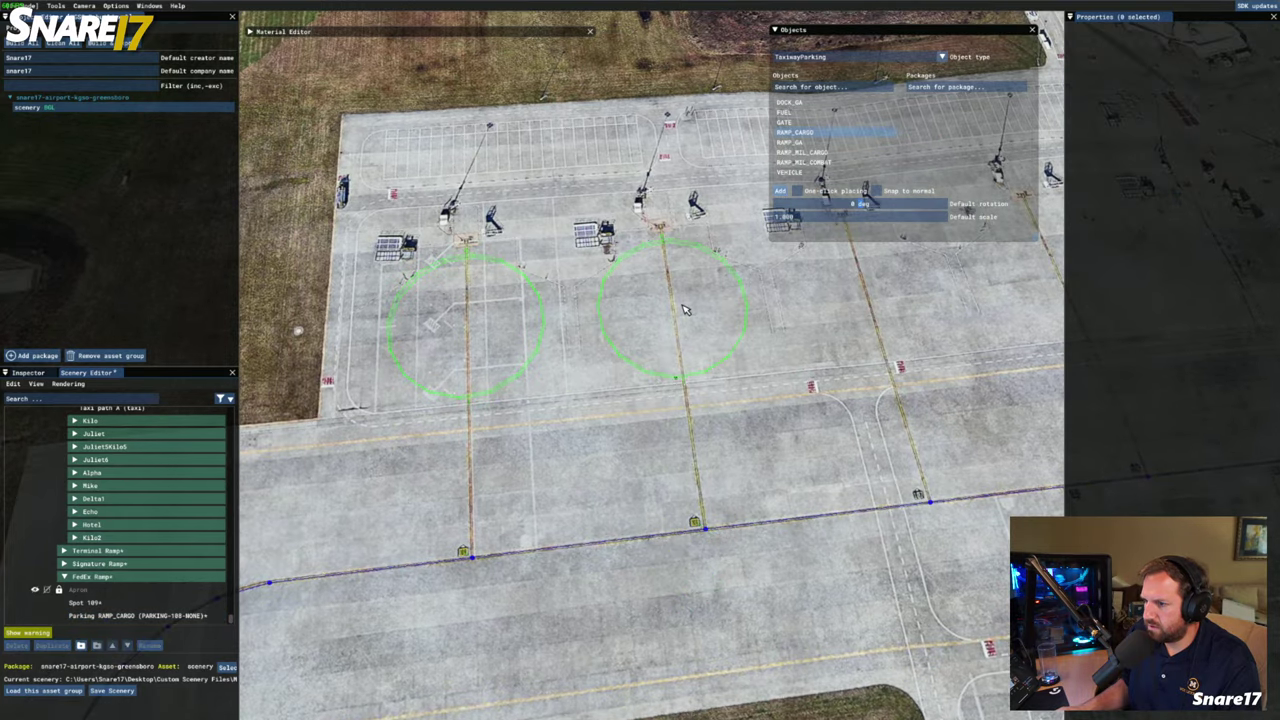
Browse the available parking name options for Spot 109, close the list without choosing another, and deselect the spot
{"action": "left_click", "coordinate": [463, 320]}
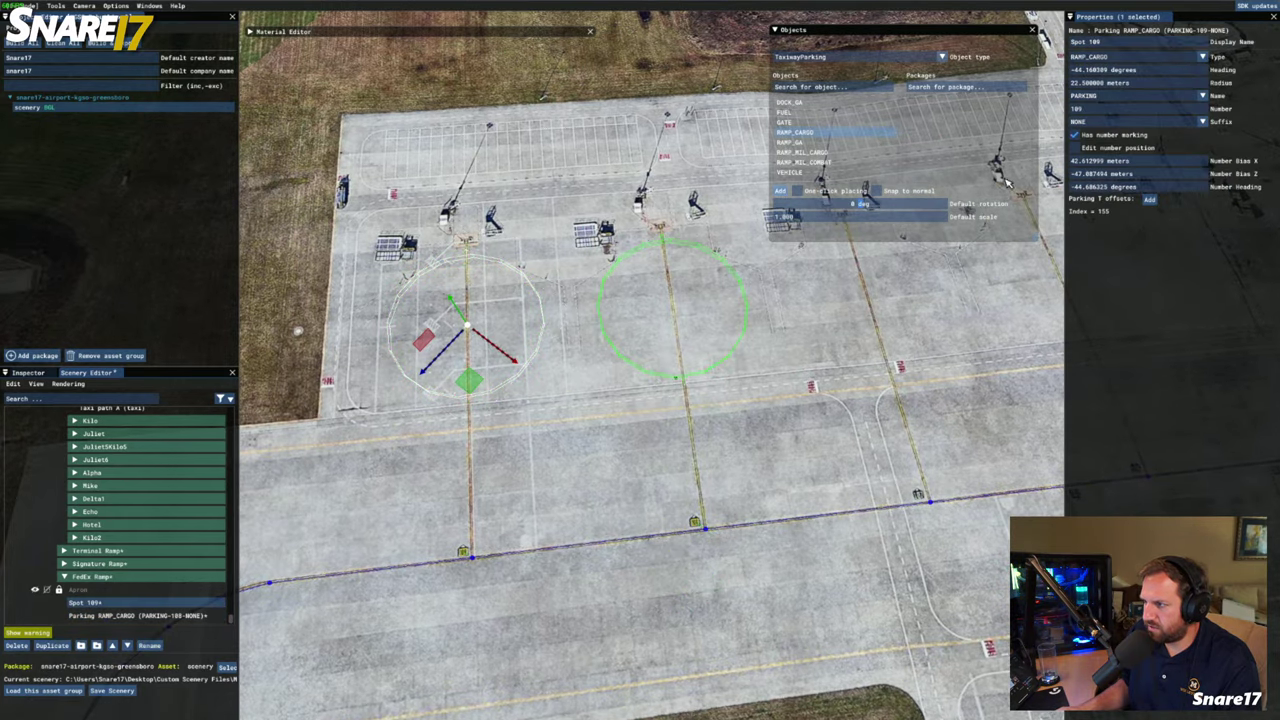
{"action": "left_click", "coordinate": [1108, 96]}
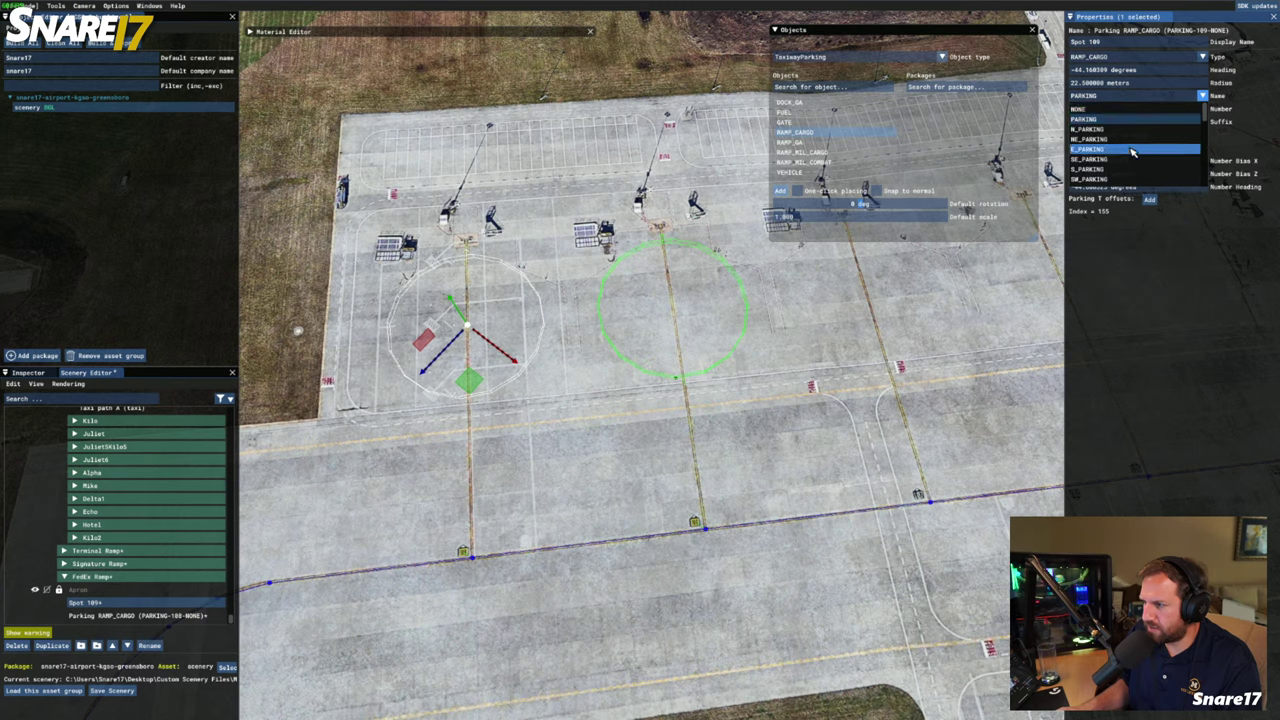
{"action": "scroll", "coordinate": [1133, 150], "scroll_direction": "down", "scroll_amount": 2}
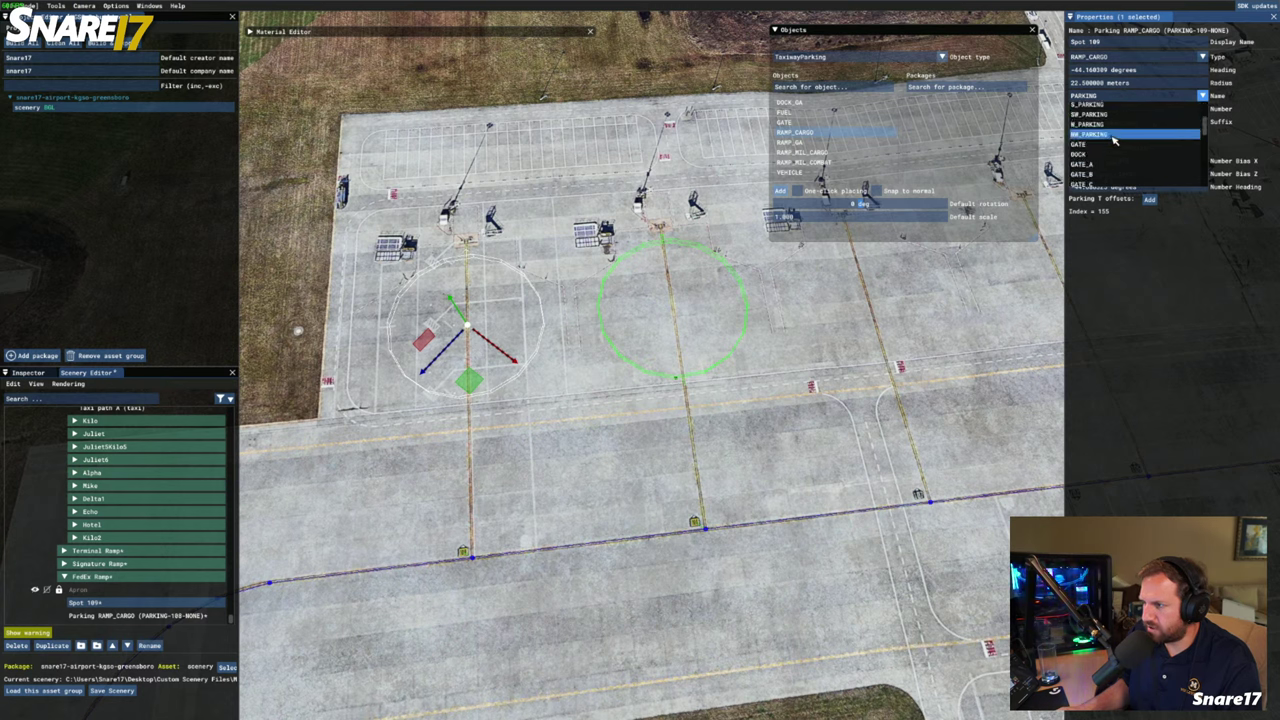
{"action": "scroll", "coordinate": [1113, 140], "scroll_direction": "down", "scroll_amount": 8}
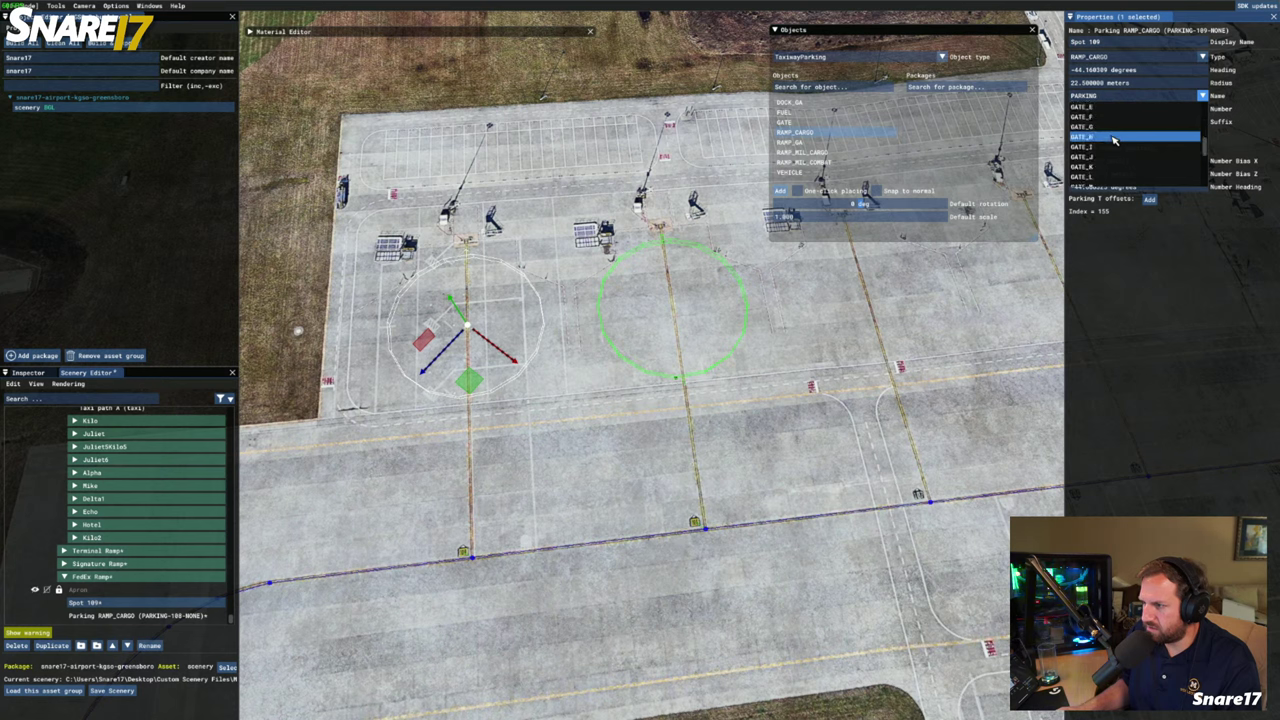
{"action": "scroll", "coordinate": [1113, 140], "scroll_direction": "up", "scroll_amount": 4}
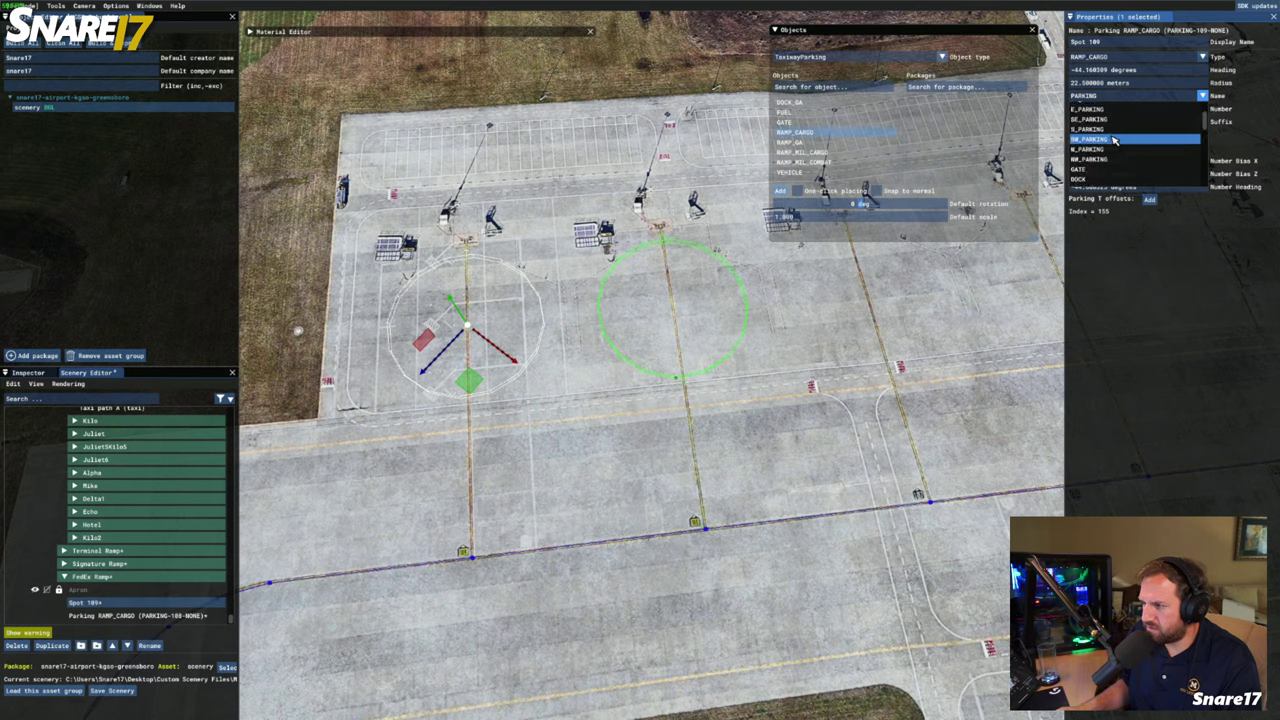
{"action": "scroll", "coordinate": [1113, 140], "scroll_direction": "up", "scroll_amount": 2}
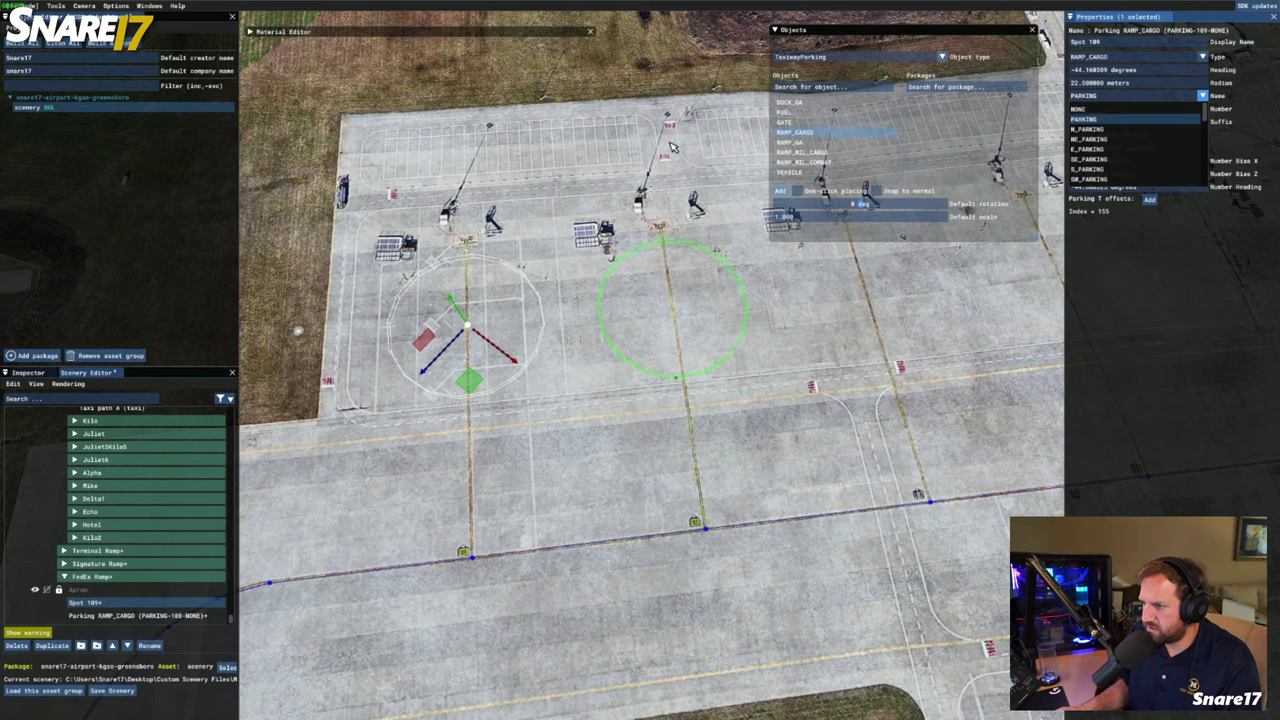
{"action": "left_click", "coordinate": [572, 130]}
{"action": "left_click", "coordinate": [572, 130]}
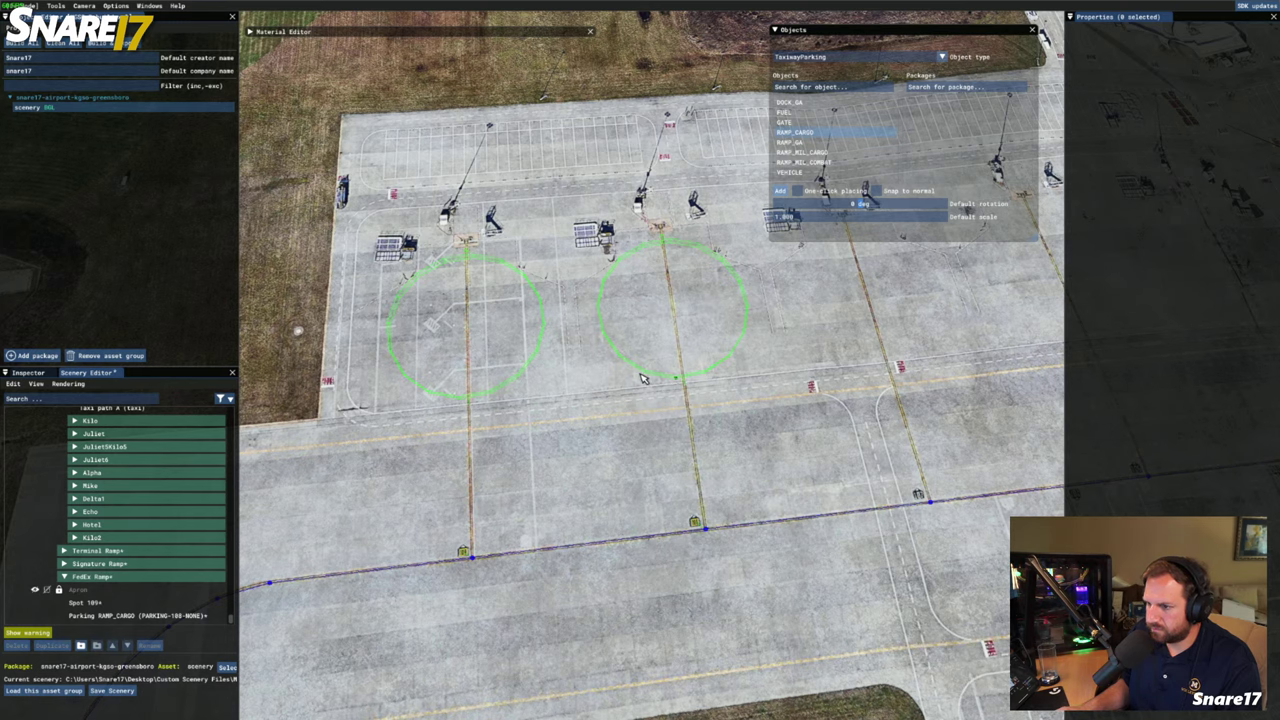
Rename the new parking spot as Spot 108, move it above Spot 109 in the FedEx Ramp group, and deselect it
{"action": "left_click", "coordinate": [140, 615]}
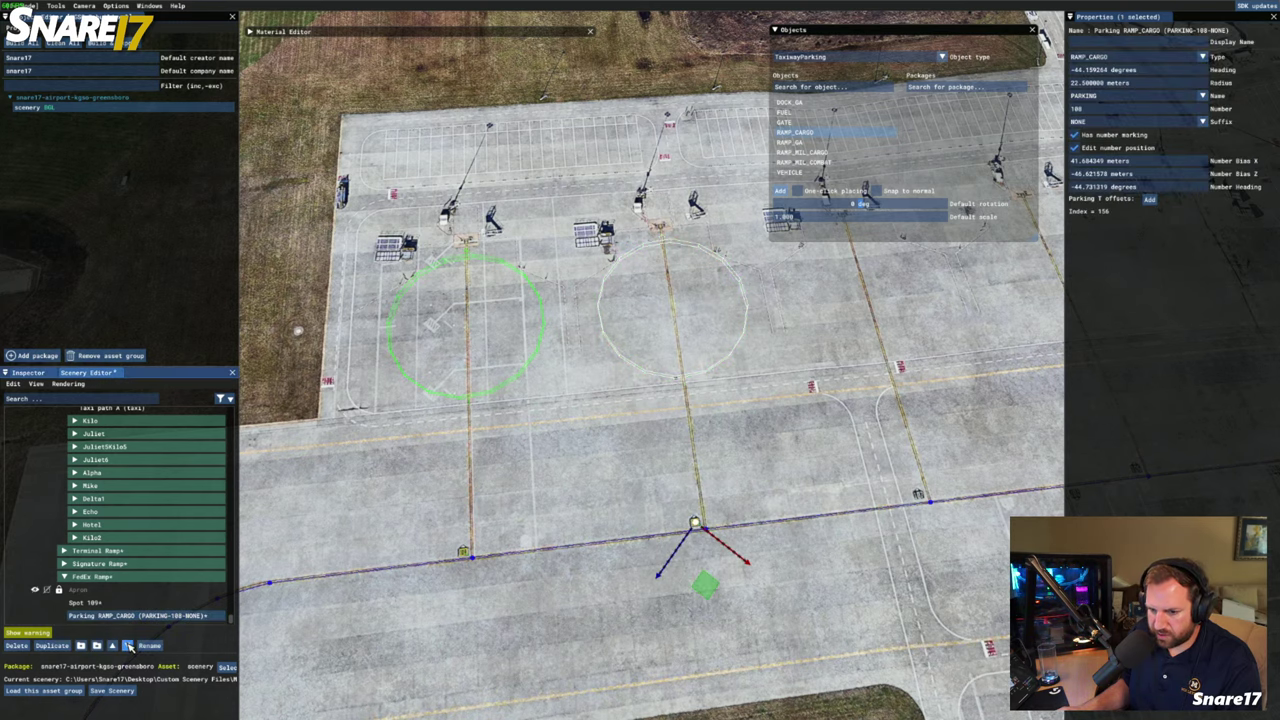
{"action": "left_click", "coordinate": [148, 645]}
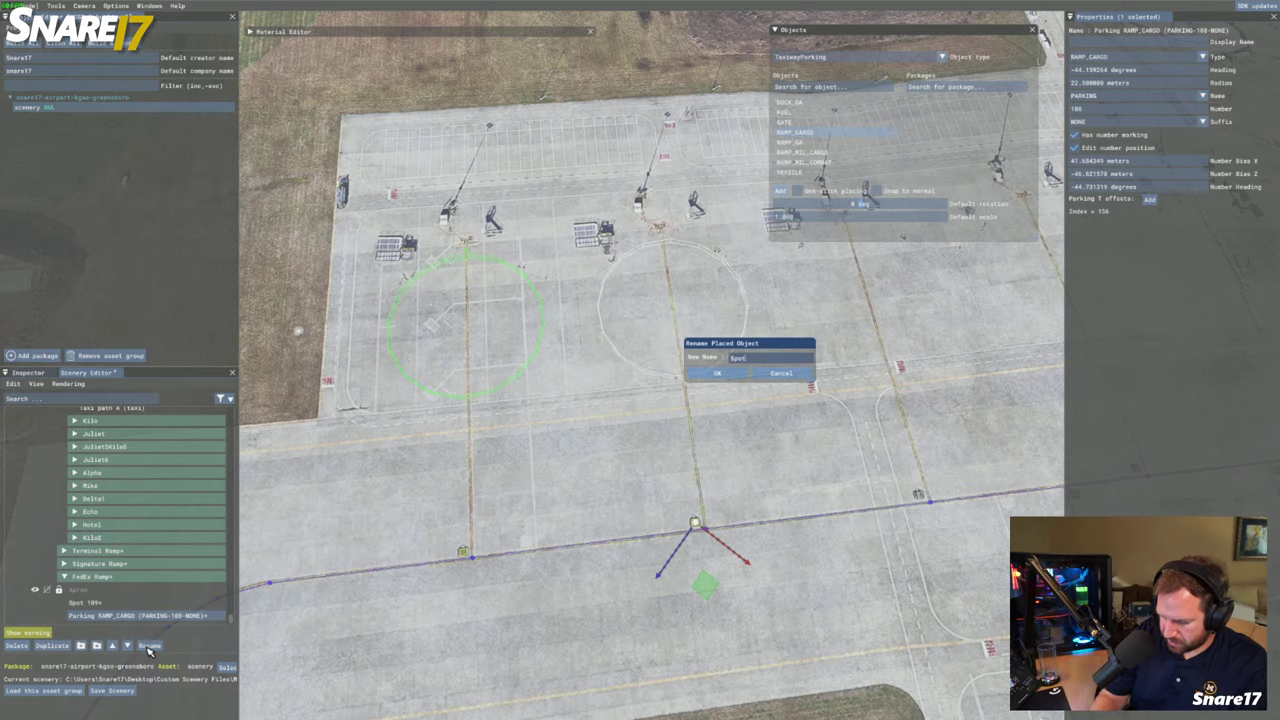
{"action": "type", "text": "Spot 108"}
{"action": "key", "text": "Return"}
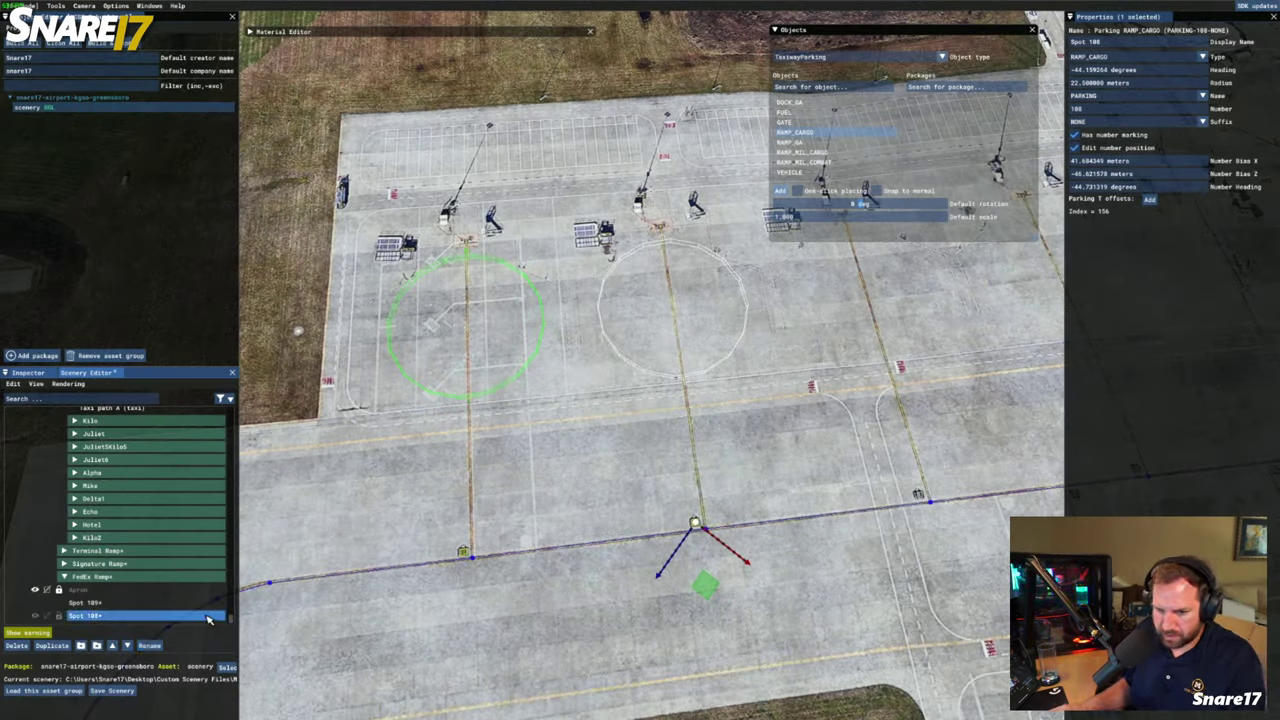
{"action": "left_click", "coordinate": [113, 646]}
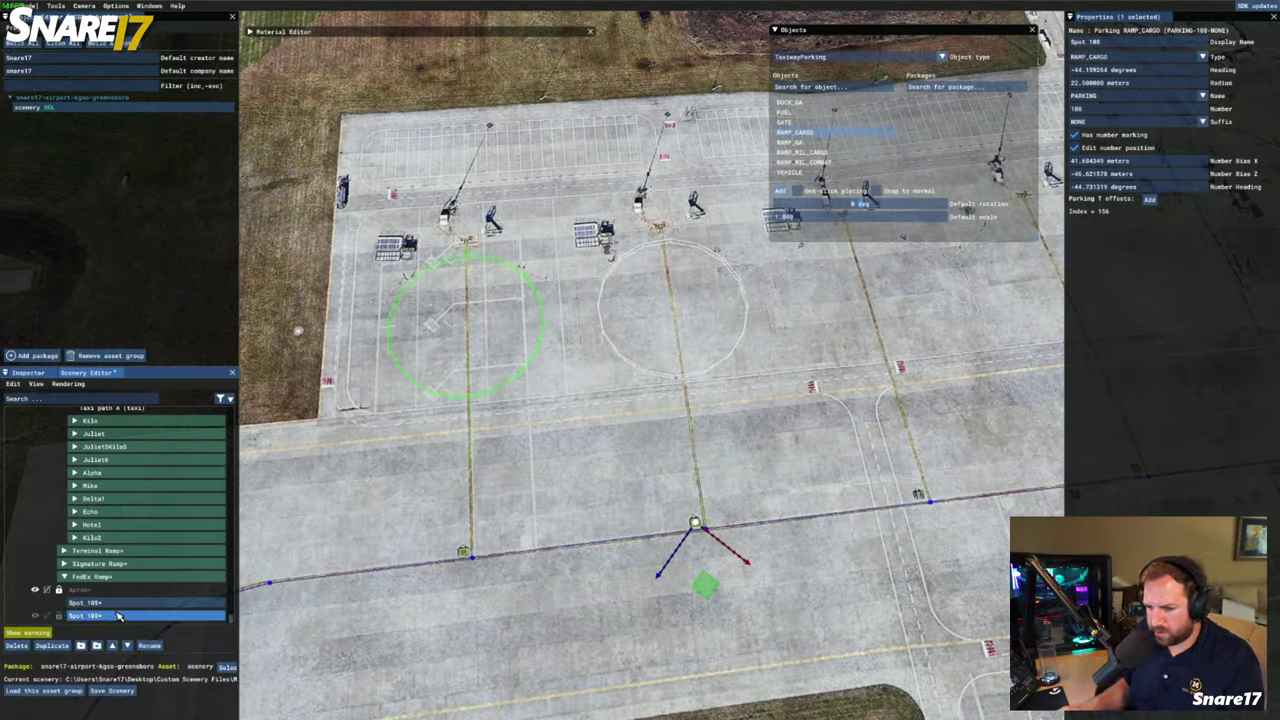
{"action": "middle_click_drag", "start_coordinate": [642, 460], "coordinate": [534, 451]}
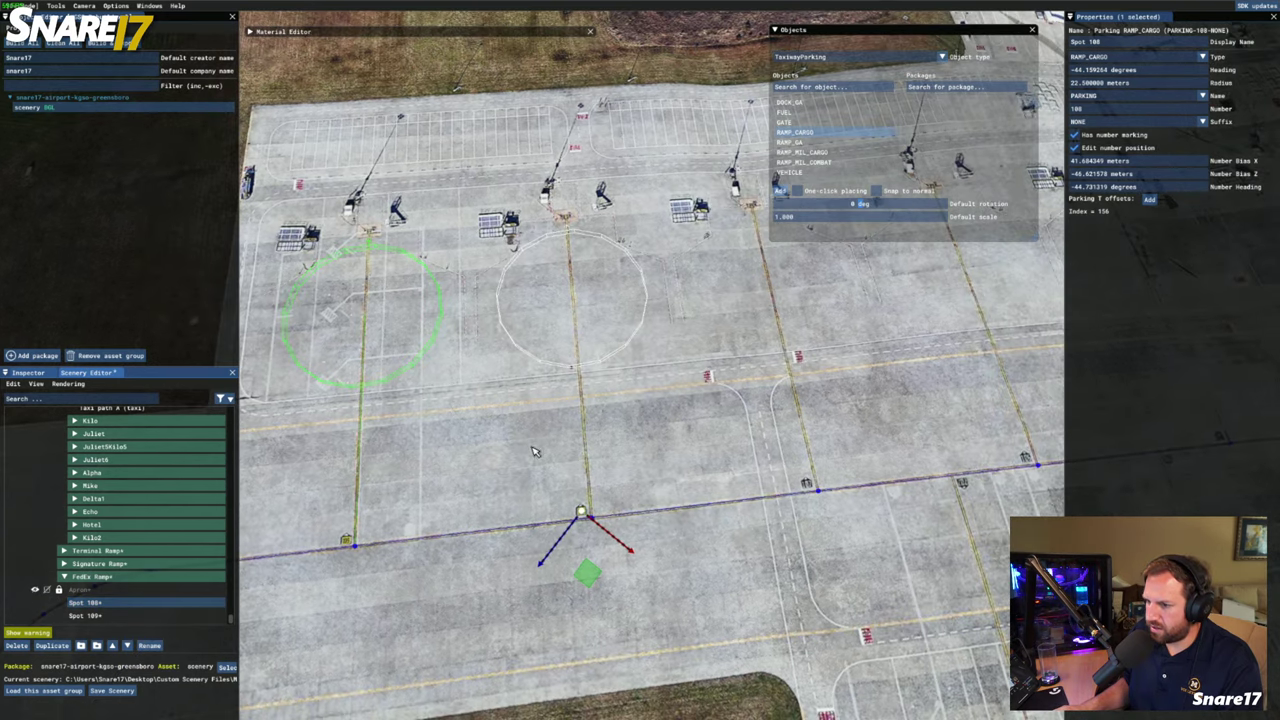
{"action": "left_click", "coordinate": [520, 450]}
{"action": "key", "text": "s"}
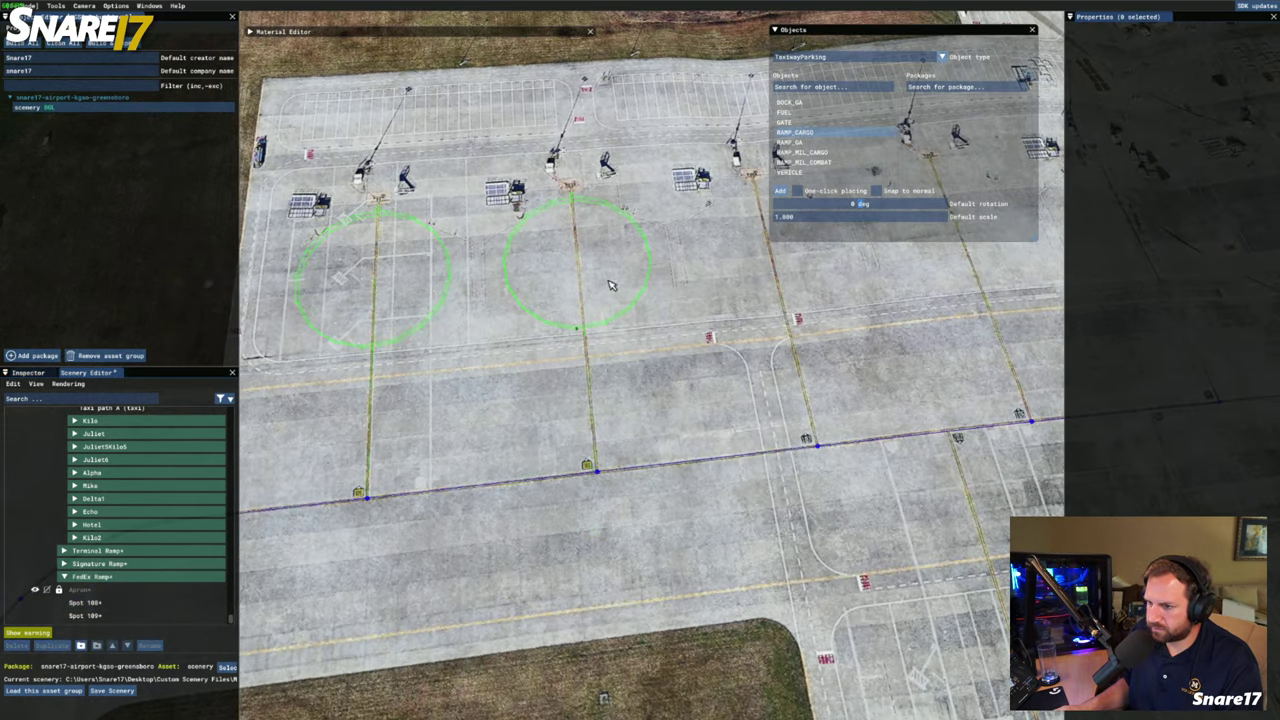
Turn off number position editing for Spot 108, check the settings of Spot 109, and clear the selection
{"action": "left_click", "coordinate": [86, 602]}
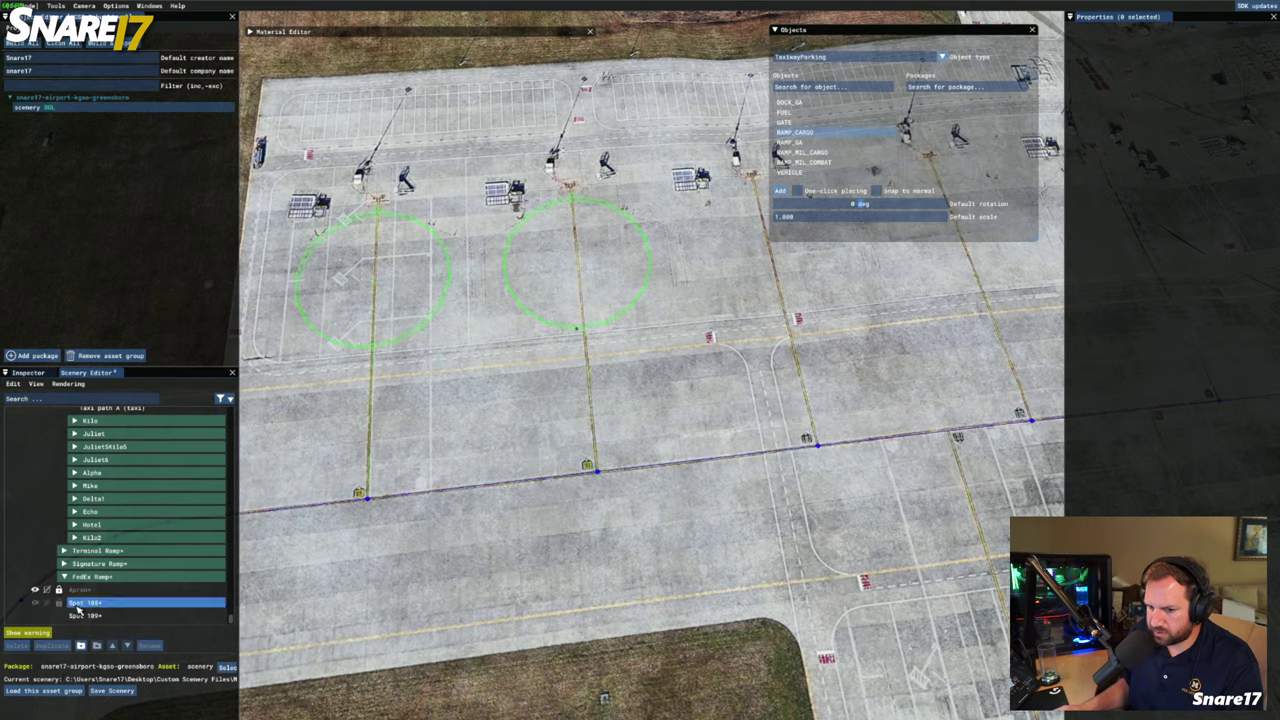
{"action": "left_click", "coordinate": [1077, 147]}
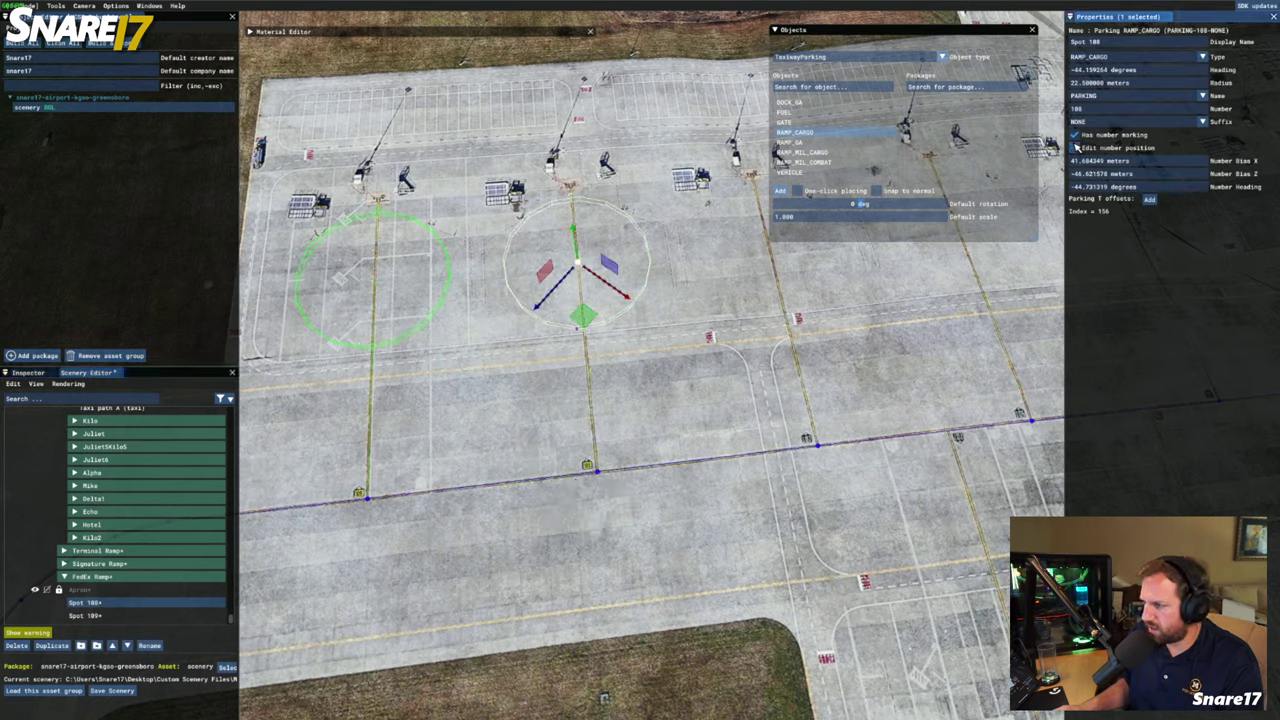
{"action": "left_click", "coordinate": [690, 361]}
{"action": "left_click", "coordinate": [580, 266]}
{"action": "left_click", "coordinate": [376, 276]}
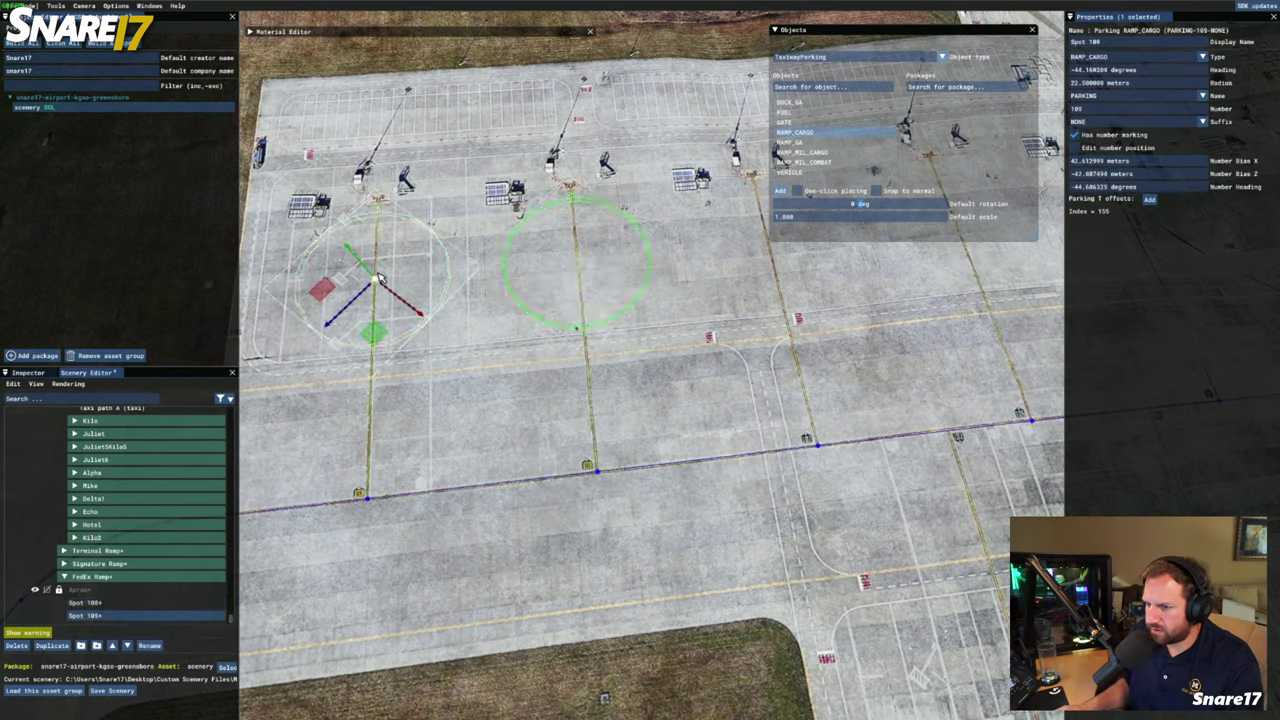
{"action": "left_click", "coordinate": [486, 378]}
{"action": "left_click", "coordinate": [579, 292]}
{"action": "left_click", "coordinate": [766, 424]}
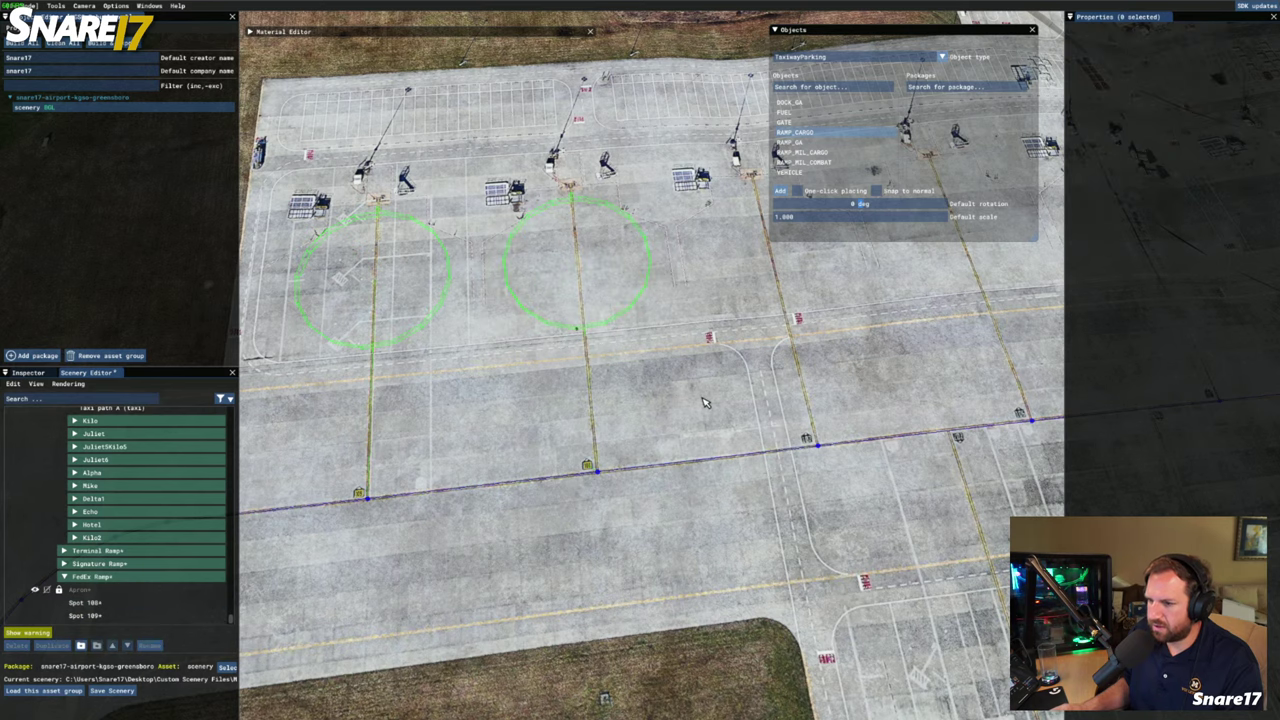
Look over the FedEx ramp to examine the remaining cargo stands beyond Spots 109 and 108
{"action": "key", "text": "a"}
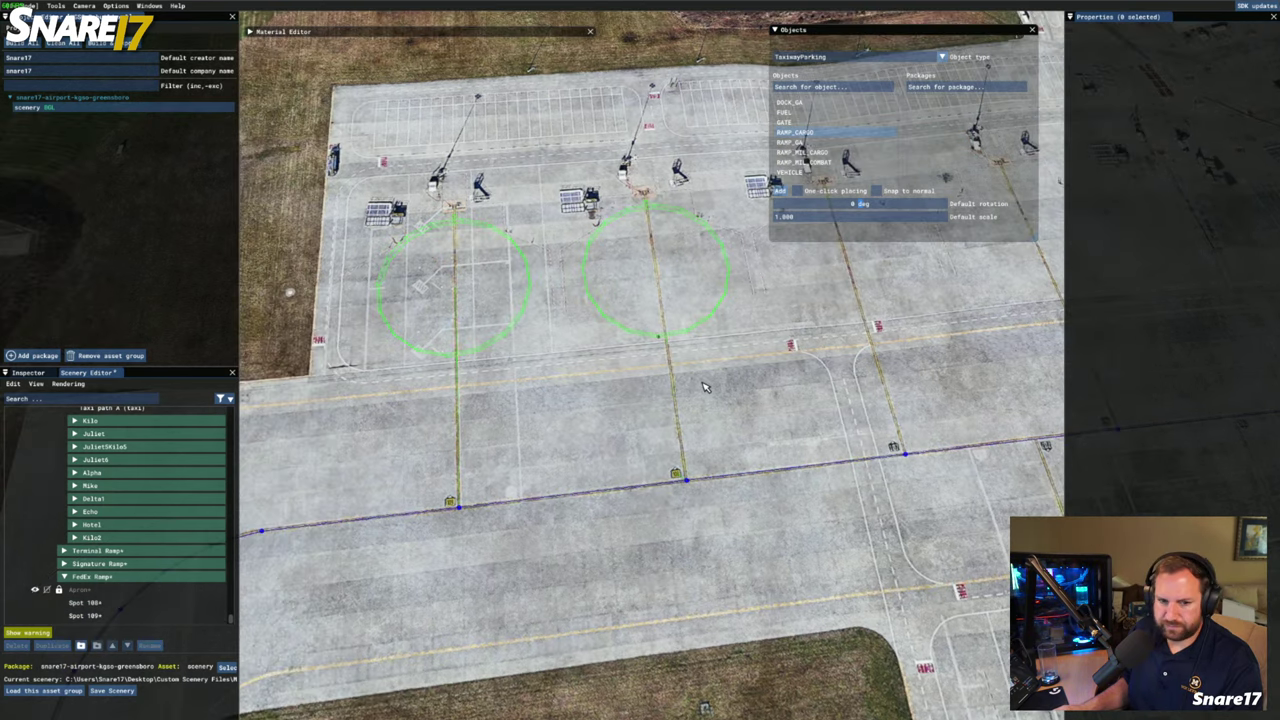
{"action": "key", "text": "d"}
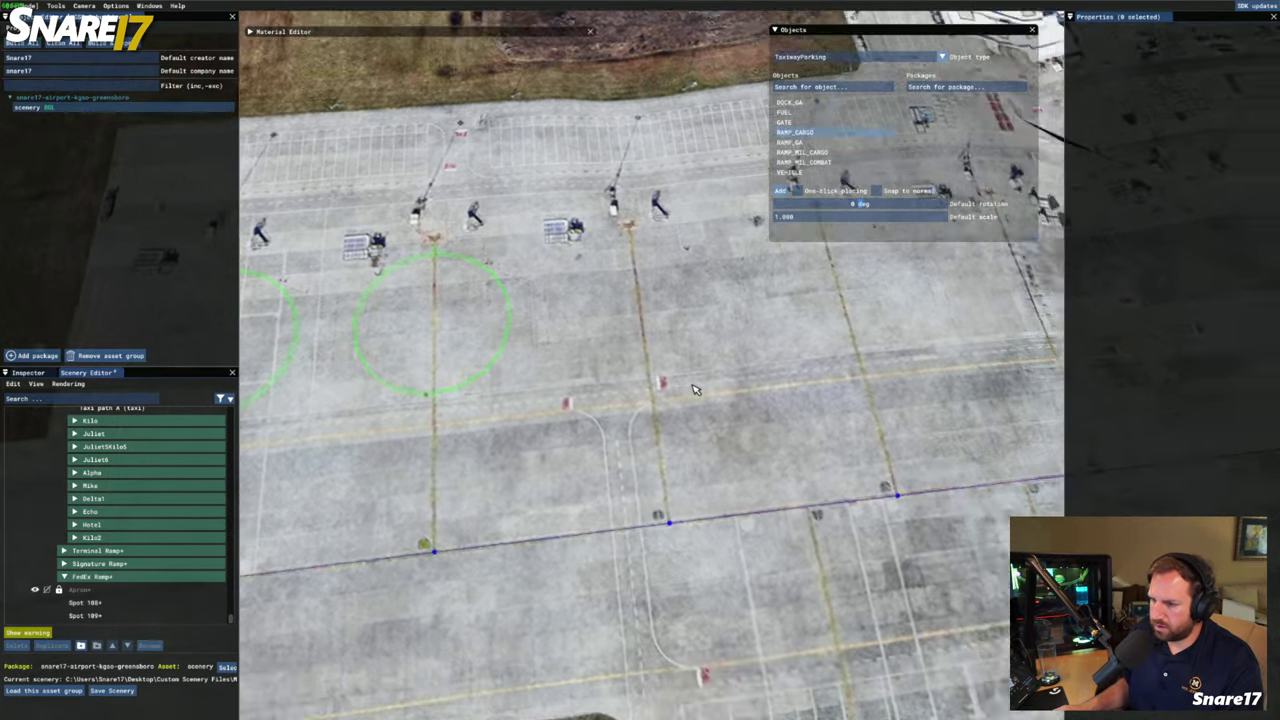
{"action": "key", "text": "a"}
{"action": "key", "text": "w"}
{"action": "key", "text": "s"}
{"action": "key", "text": "r"}
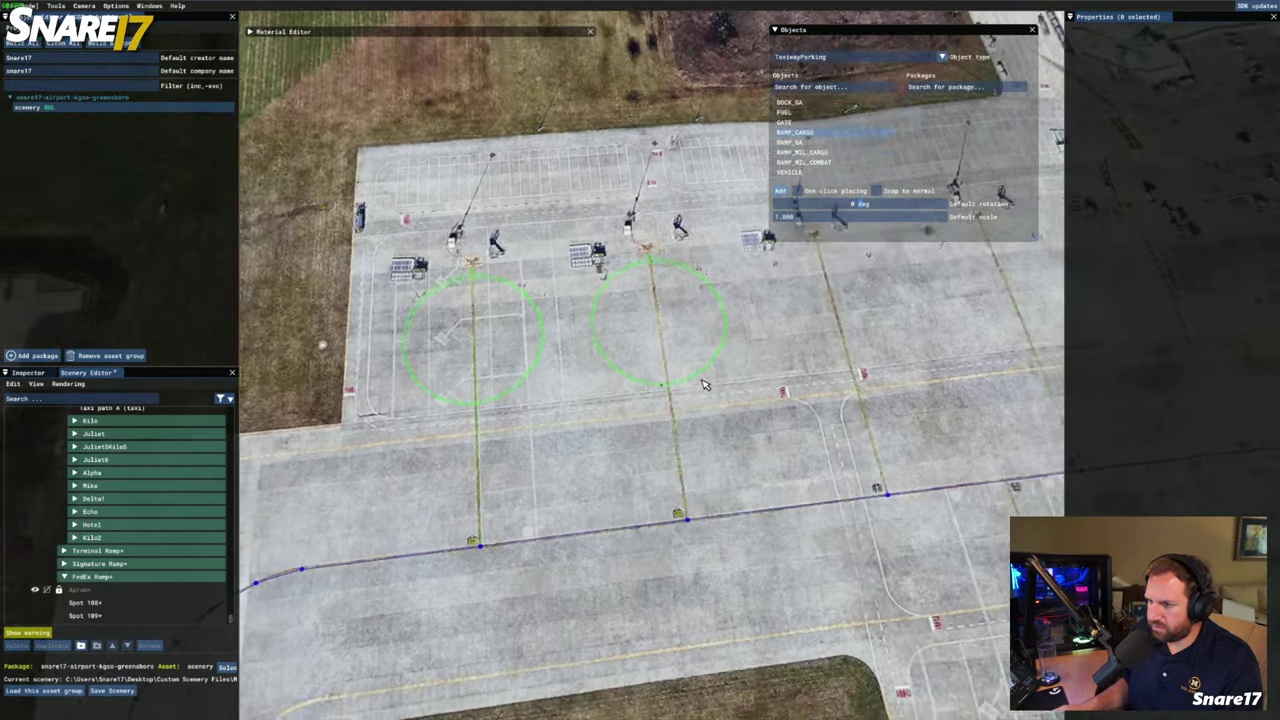
{"action": "key", "text": "d"}
{"action": "key", "text": "d"}
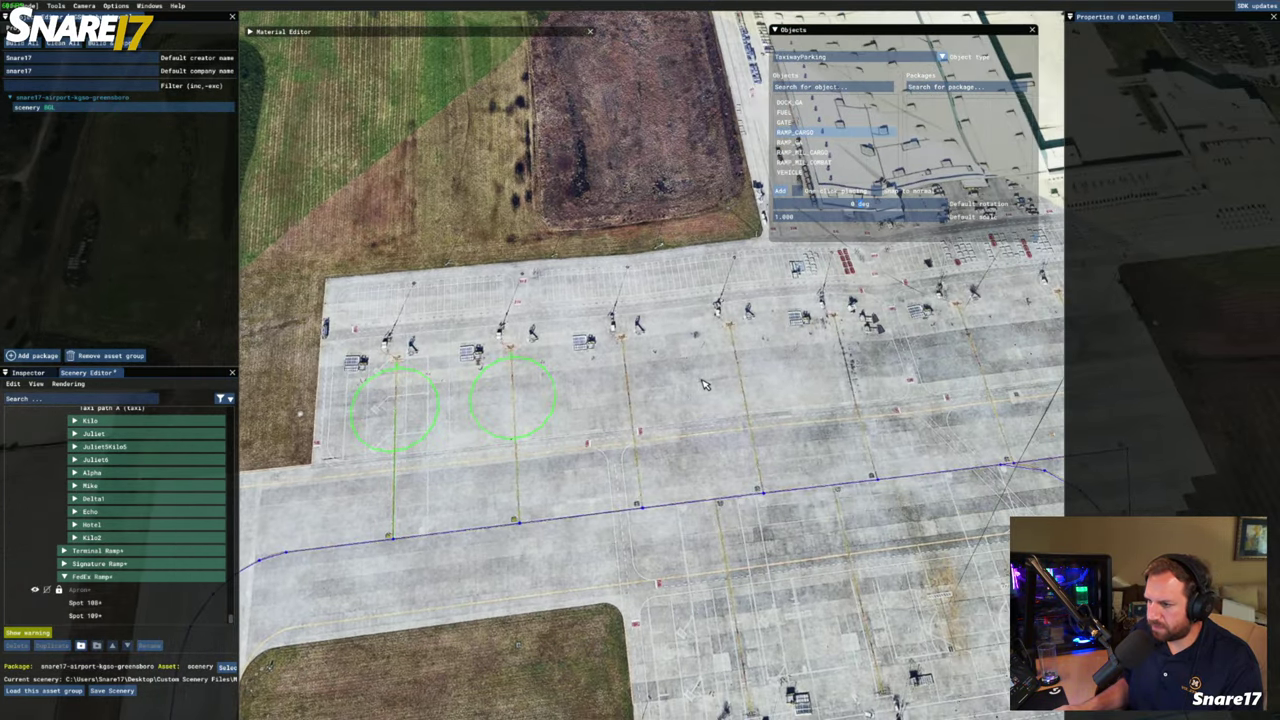
{"action": "key", "text": "a"}
{"action": "key", "text": "f"}
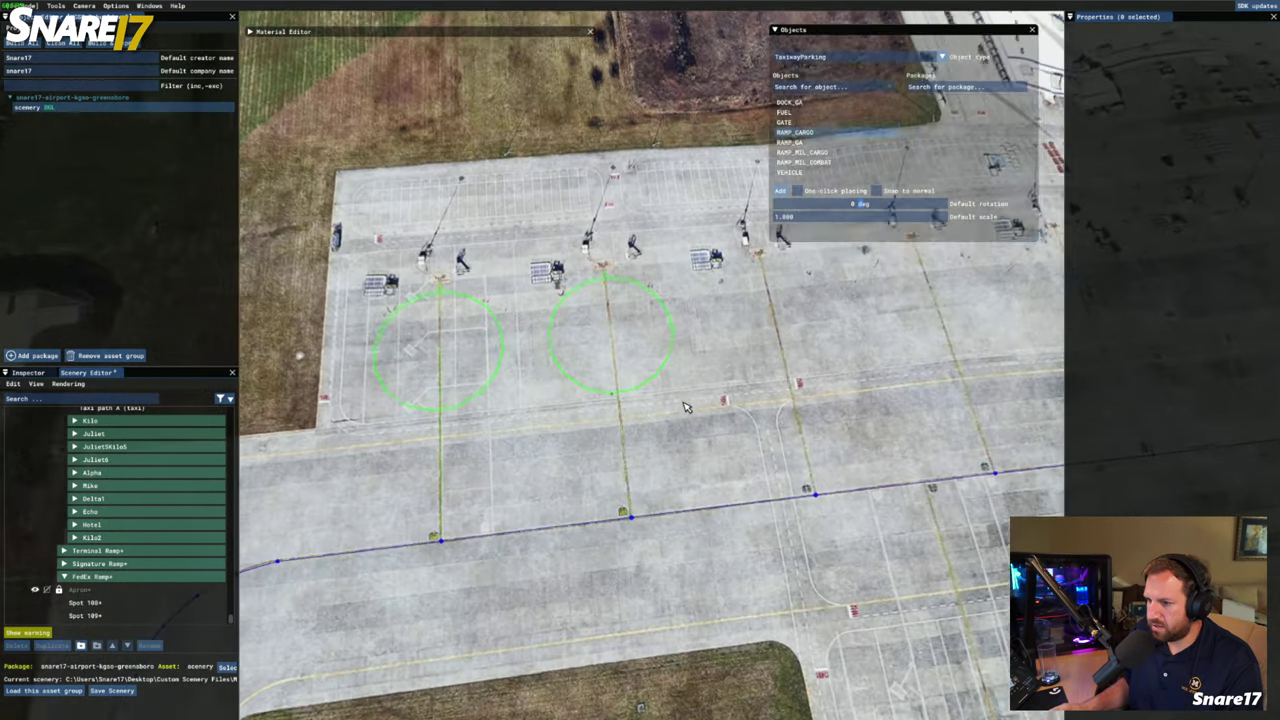
{"action": "key", "text": "d"}
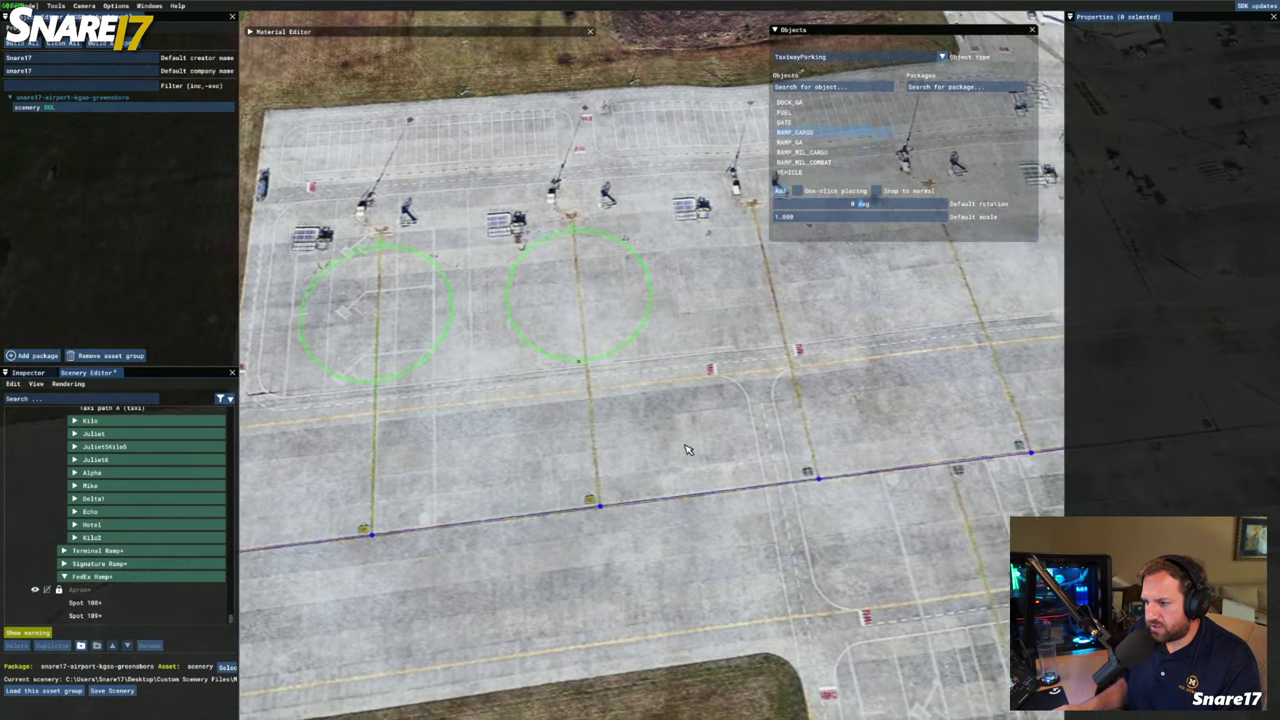
{"action": "key", "text": "d"}
{"action": "key", "text": "w"}
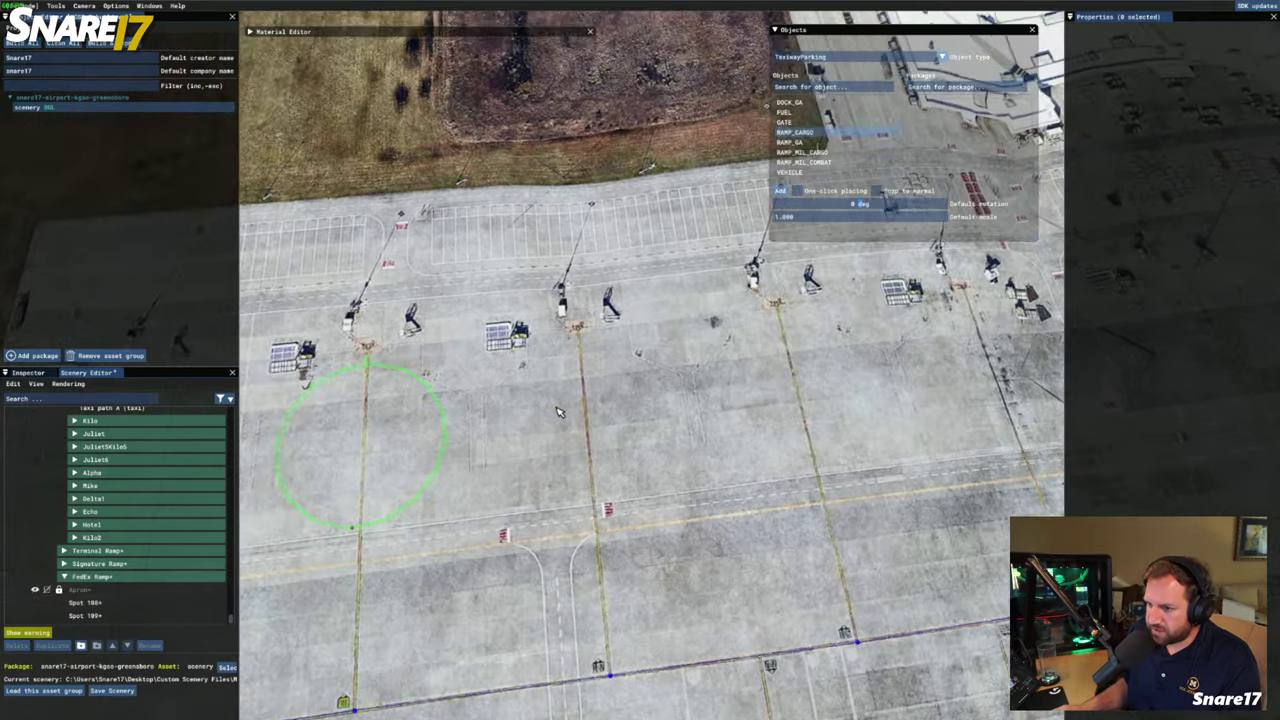
Add a RAMP_CARGO parking spot to the FedEx Ramp group and place it on the painted line of the stand next to Spot 108
{"action": "key", "text": "f"}
{"action": "key", "text": "s"}
{"action": "key", "text": "w"}
{"action": "key", "text": "a"}
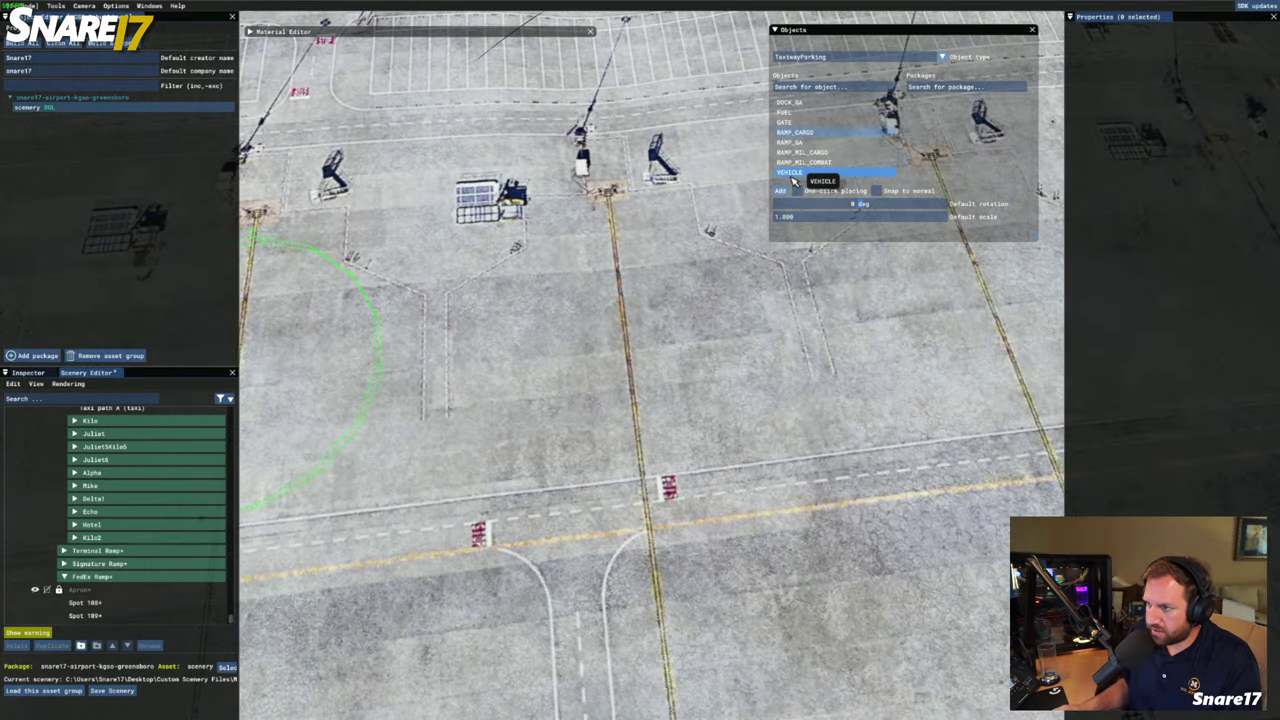
{"action": "left_click", "coordinate": [92, 616]}
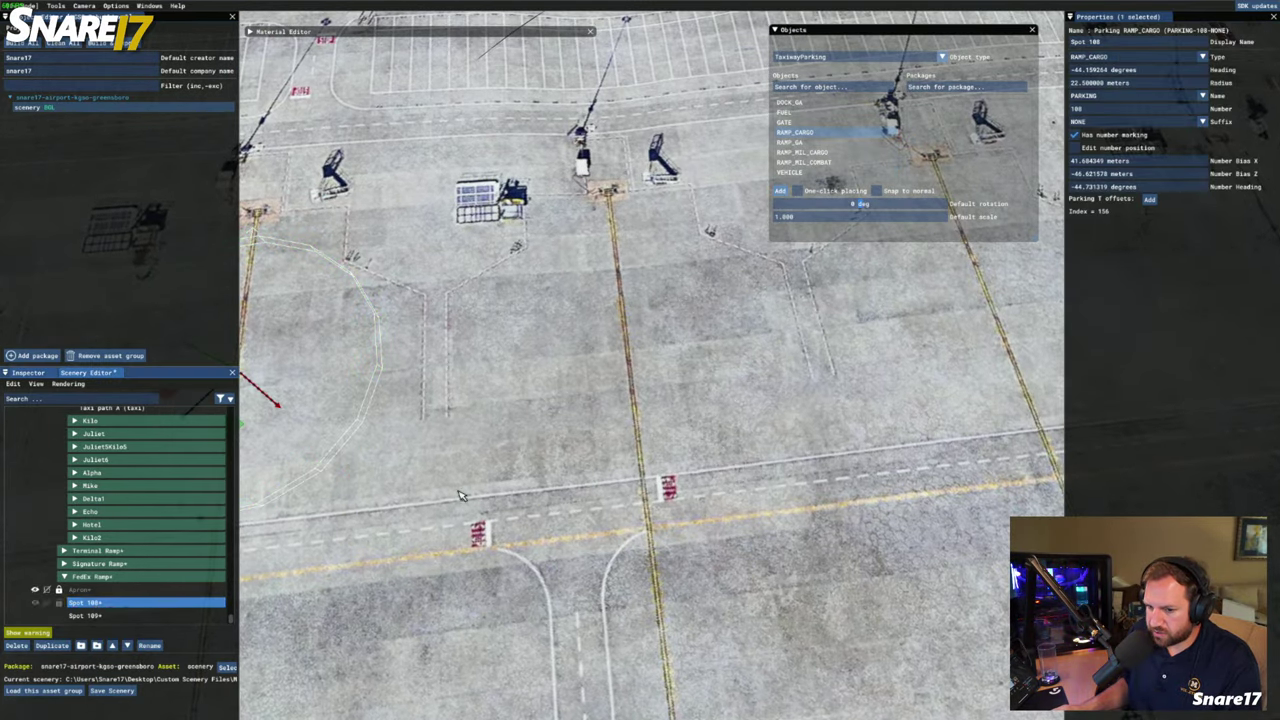
{"action": "left_click", "coordinate": [121, 577]}
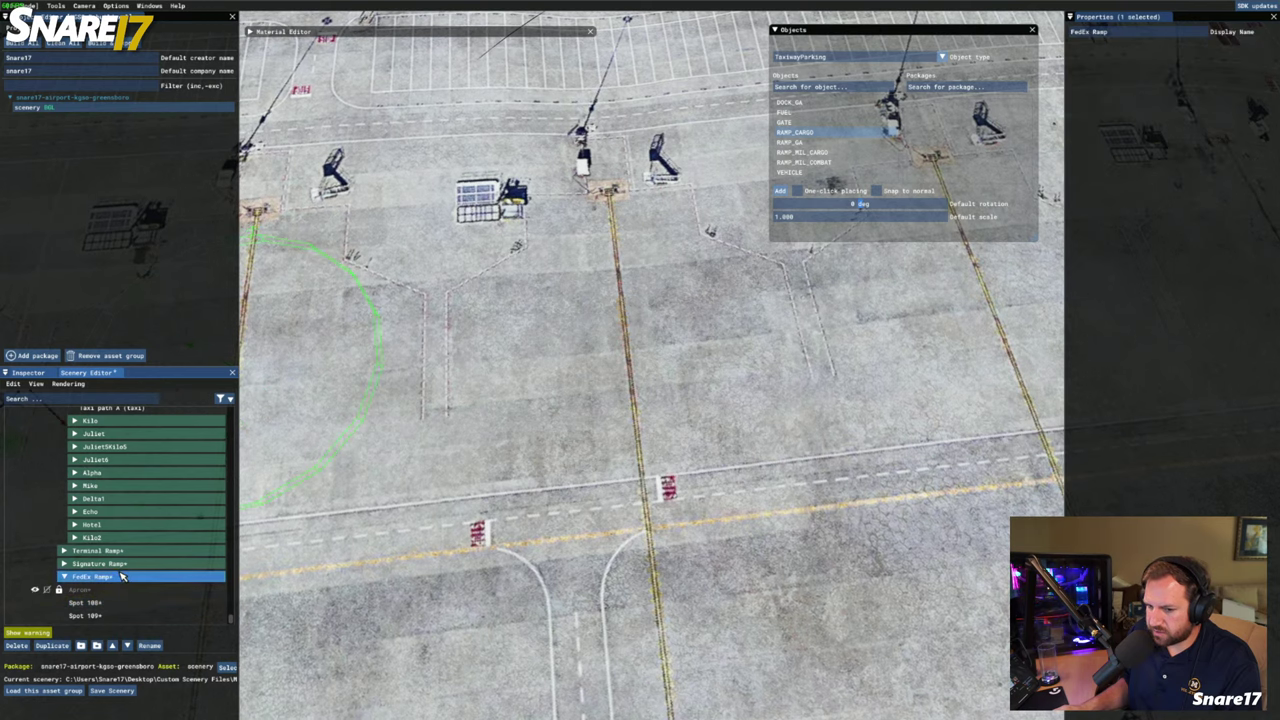
{"action": "left_click", "coordinate": [781, 193]}
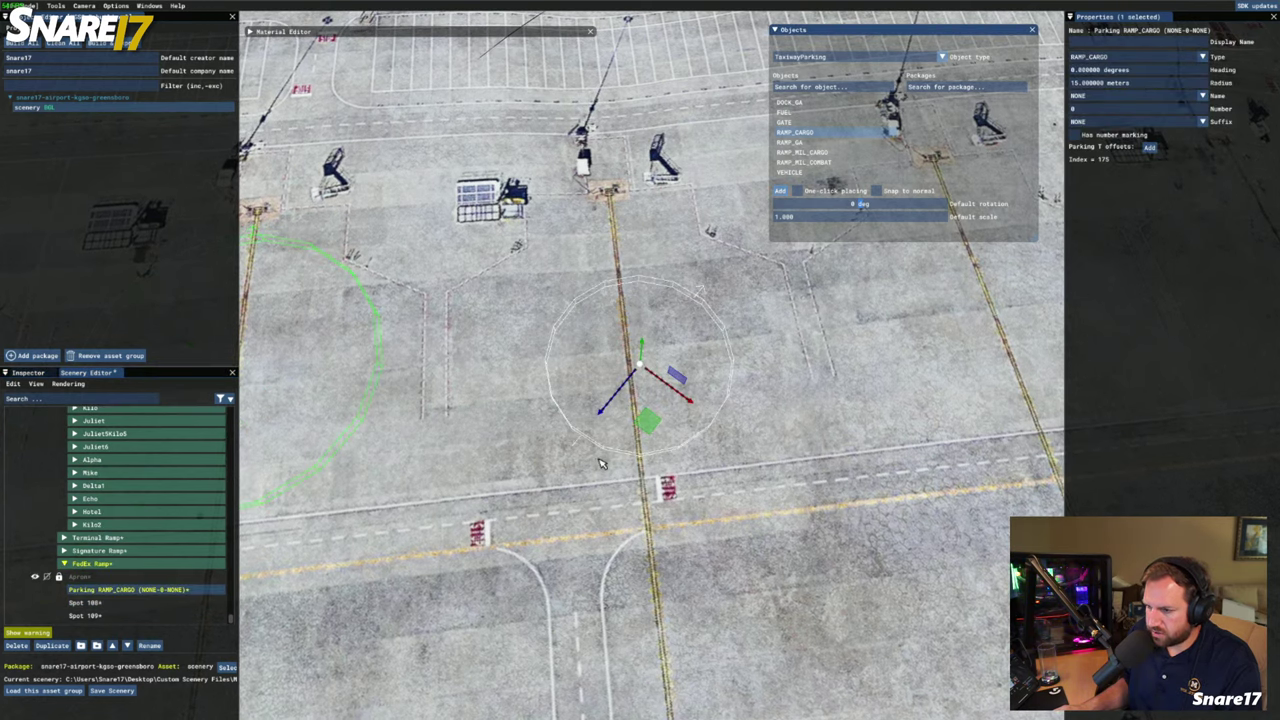
{"action": "left_click_drag", "start_coordinate": [643, 428], "coordinate": [632, 385]}
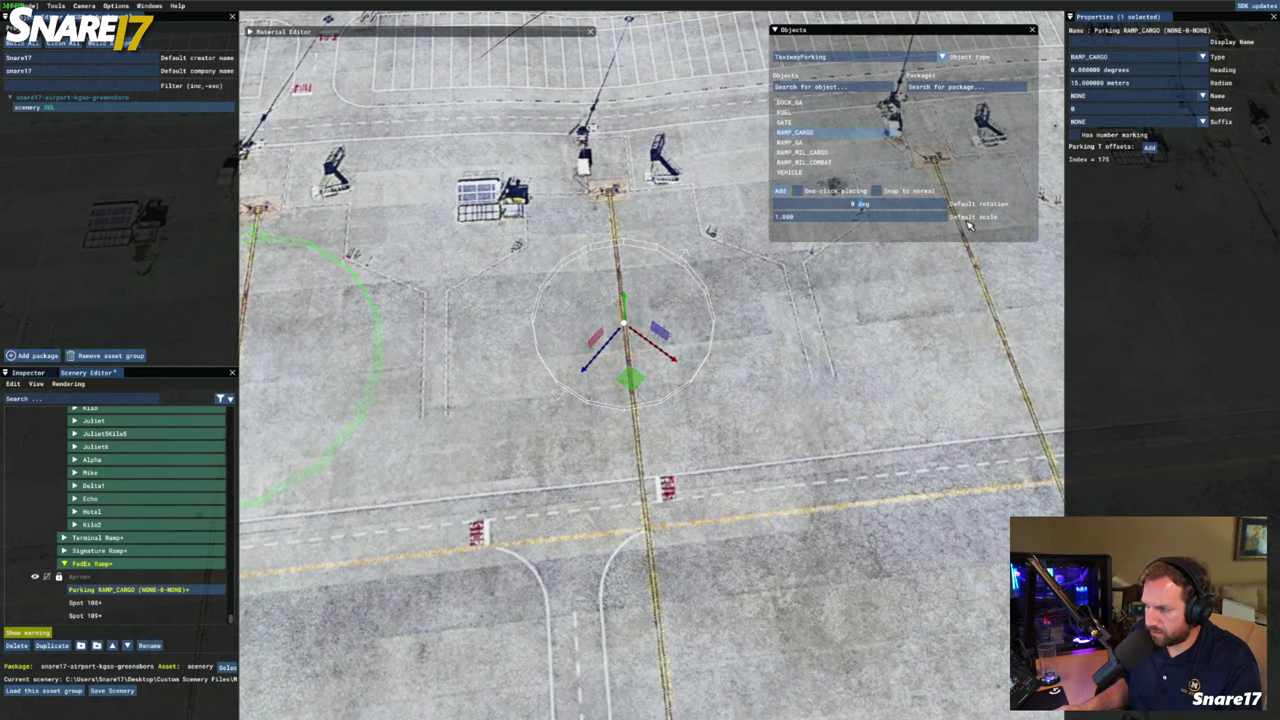
Set the new parking spot's radius to 22.5 meters and fine-tune its centre on the painted lead-in line
{"action": "double_click", "coordinate": [1128, 84]}
{"action": "type", "text": "22.5"}
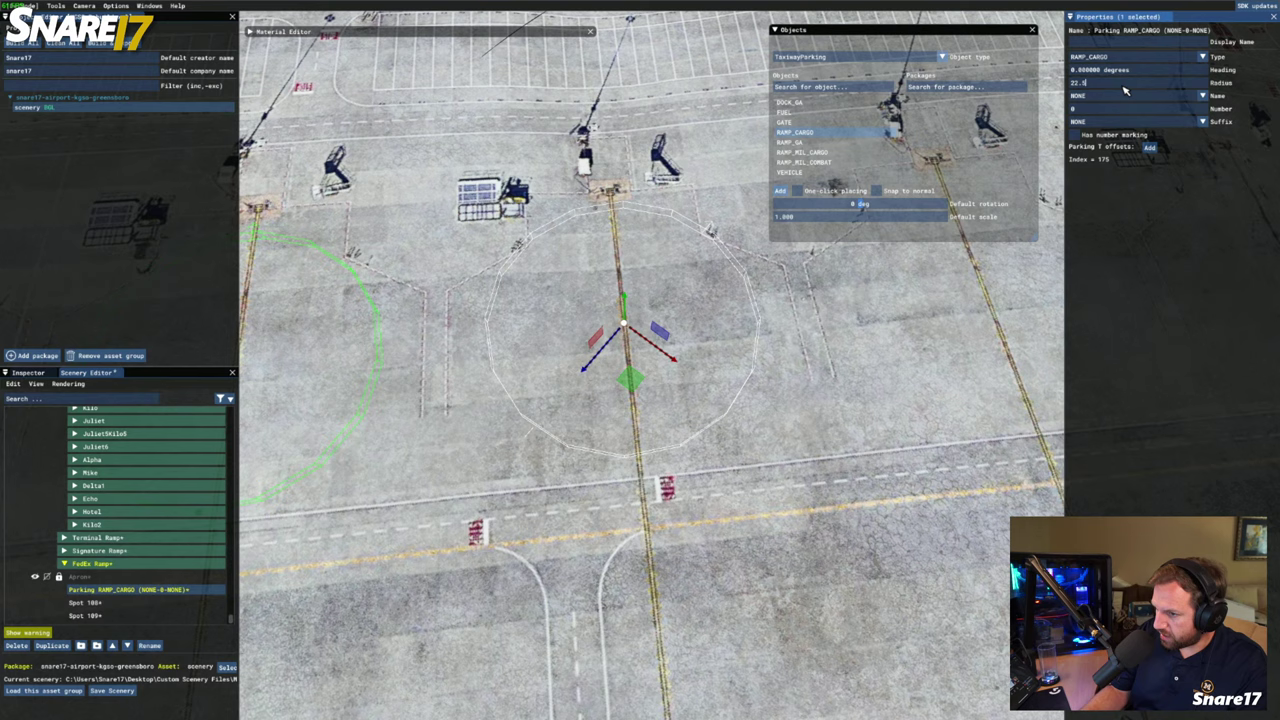
{"action": "key", "text": "Return"}
{"action": "scroll", "coordinate": [615, 382], "scroll_direction": "up", "scroll_amount": 4}
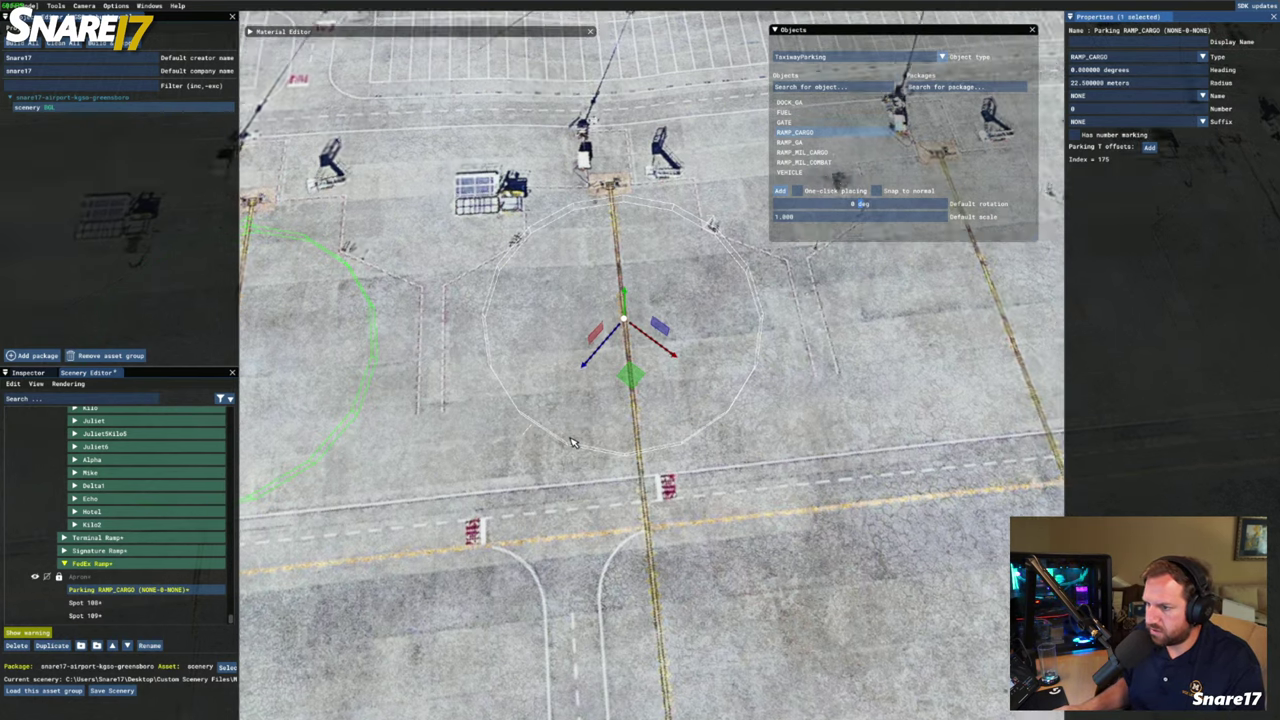
{"action": "scroll", "coordinate": [615, 382], "scroll_direction": "up", "scroll_amount": 2}
{"action": "left_click_drag", "start_coordinate": [622, 252], "coordinate": [624, 253]}
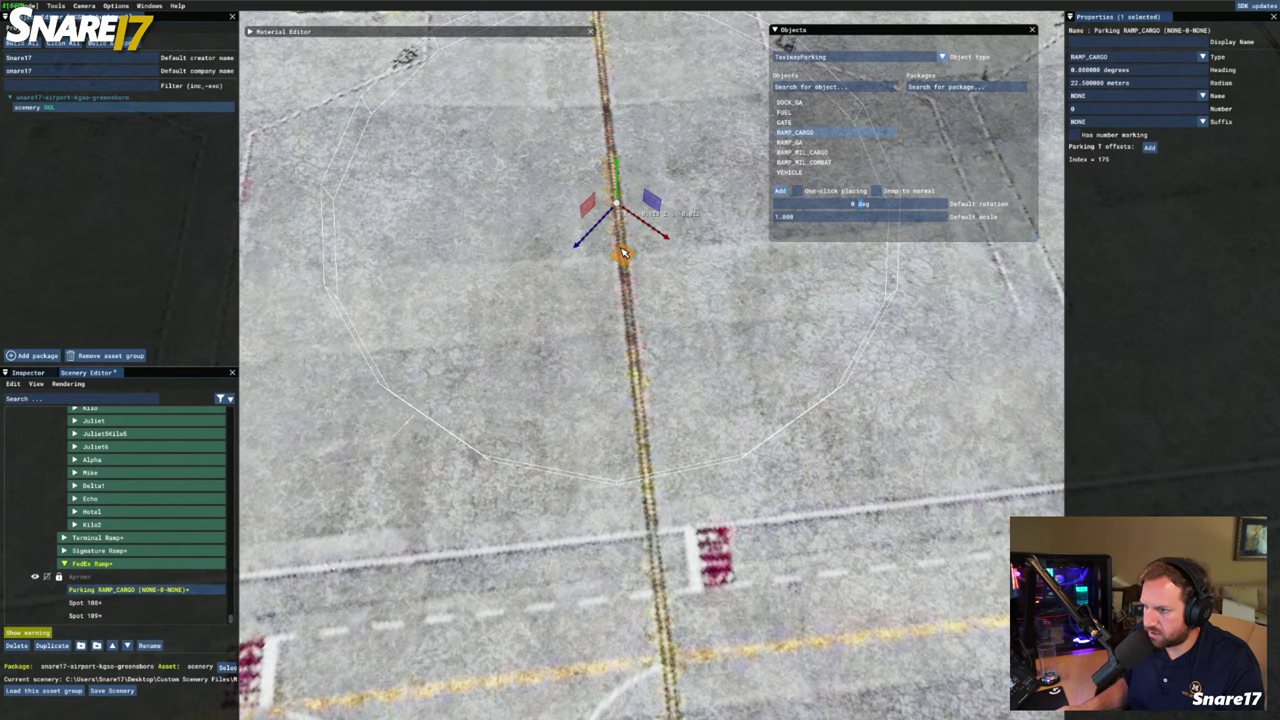
Rotate the new parking spot to a heading of about -44.16 degrees and nudge it along the lead-in line
{"action": "scroll", "coordinate": [636, 308], "scroll_direction": "down", "scroll_amount": 2}
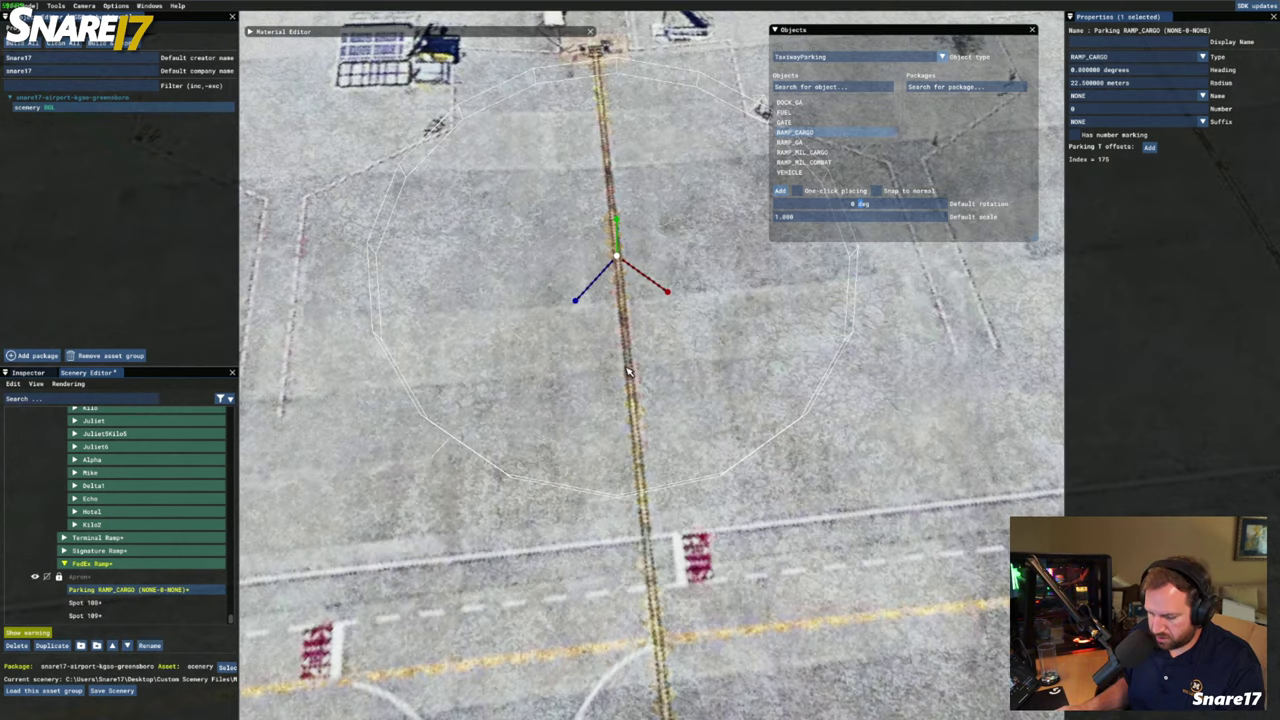
{"action": "scroll", "coordinate": [624, 373], "scroll_direction": "down", "scroll_amount": 1}
{"action": "key", "text": "r"}
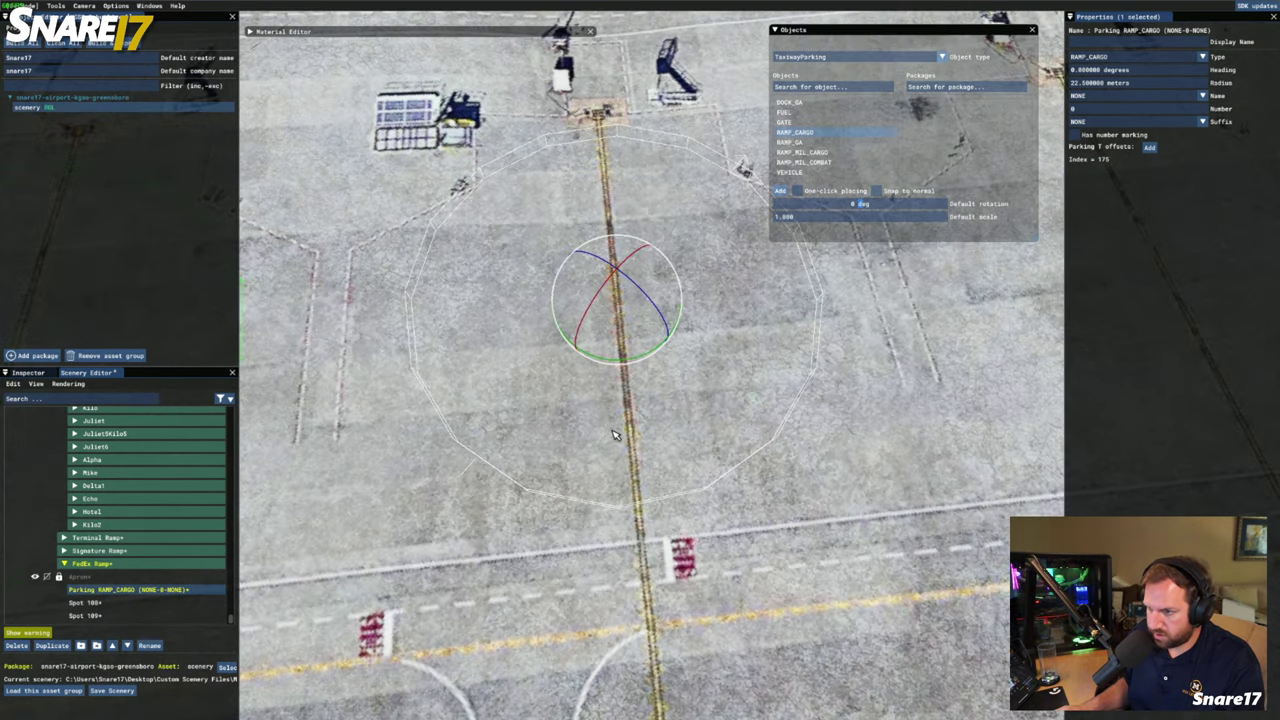
{"action": "left_click_drag", "start_coordinate": [618, 363], "coordinate": [671, 358]}
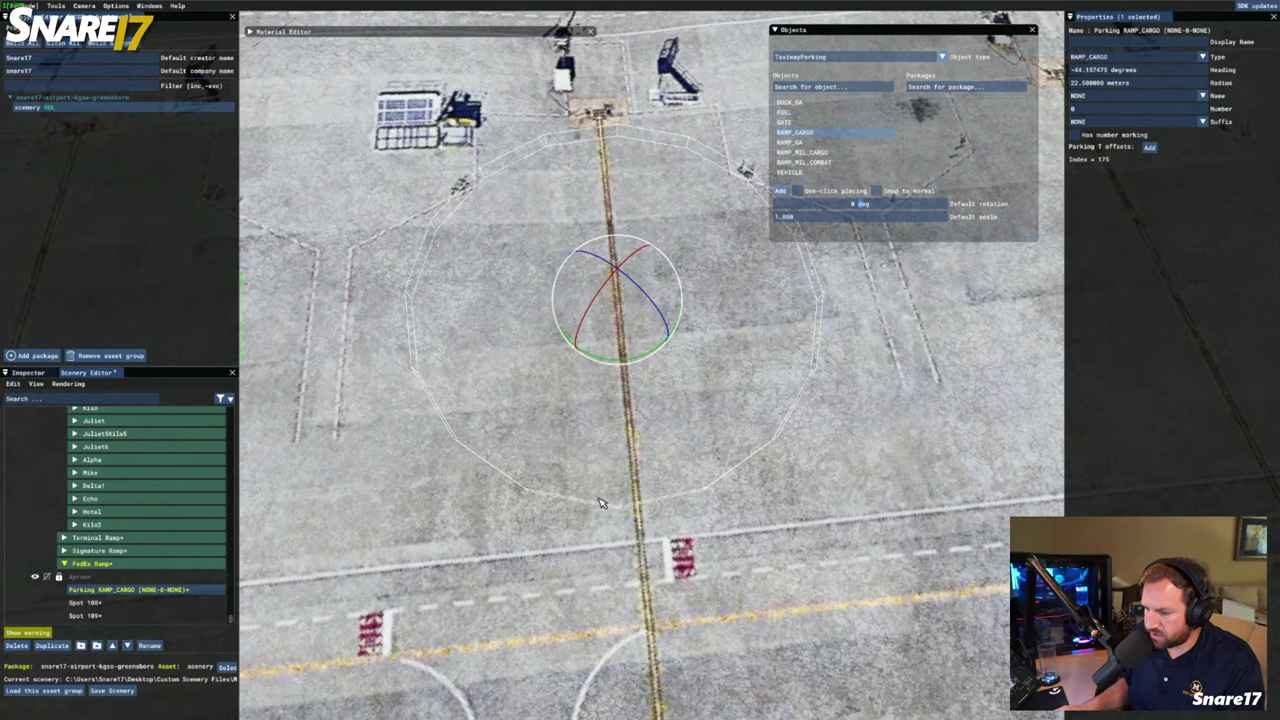
{"action": "key", "text": "a"}
{"action": "key", "text": "d"}
{"action": "key", "text": "space"}
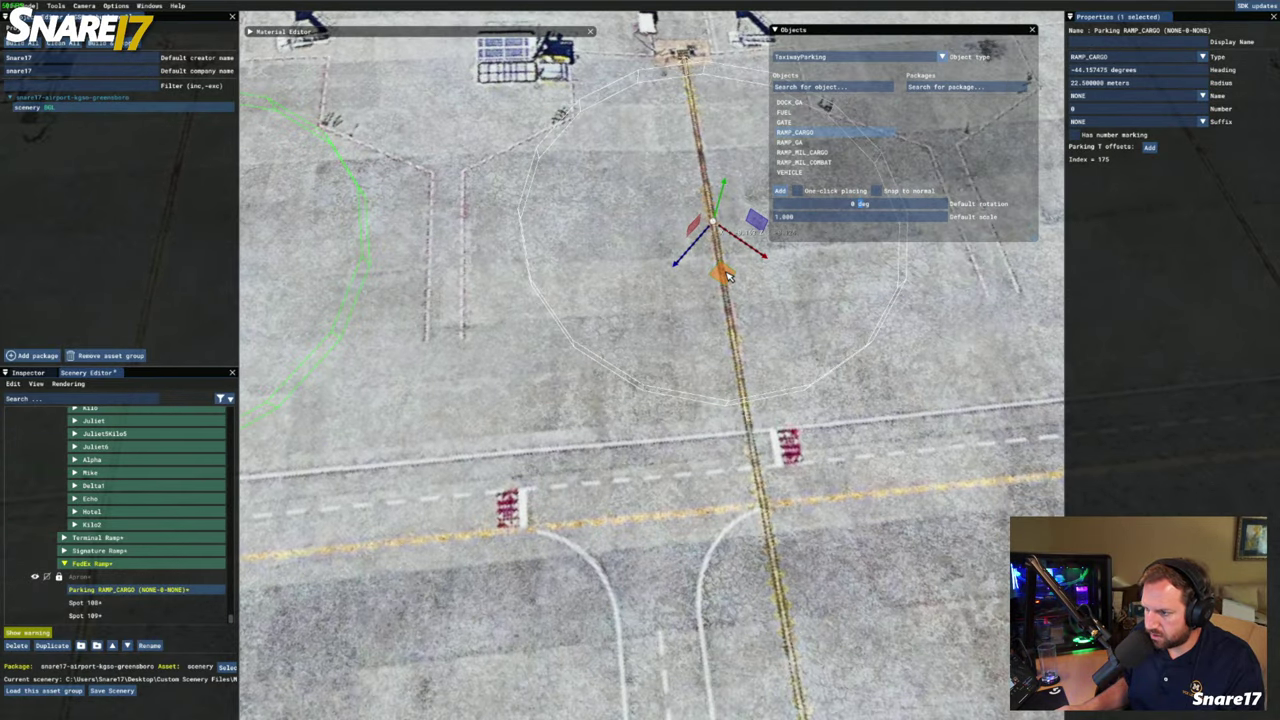
{"action": "left_click_drag", "start_coordinate": [728, 277], "coordinate": [728, 281]}
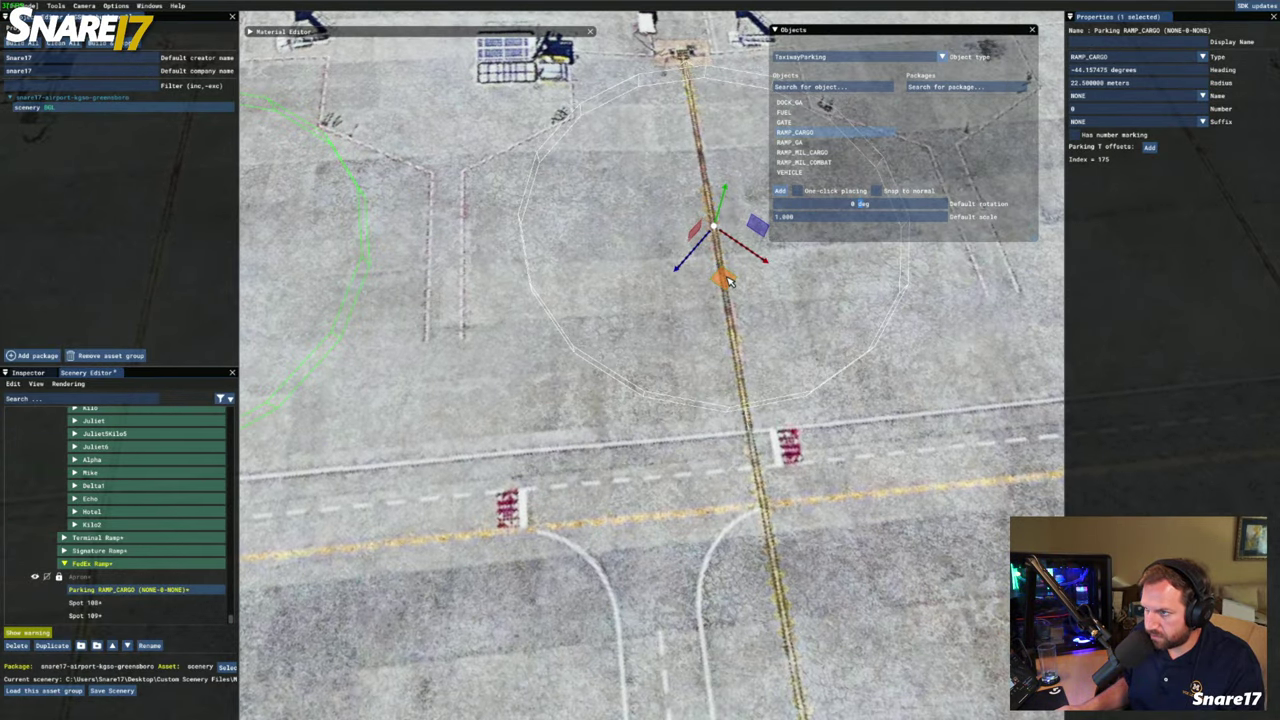
Compare the new parking spot's position with Spots 108 and 109 and the neighbouring stands along the FedEx ramp
{"action": "key", "text": "w"}
{"action": "key", "text": "d"}
{"action": "key", "text": "s"}
{"action": "key", "text": "a"}
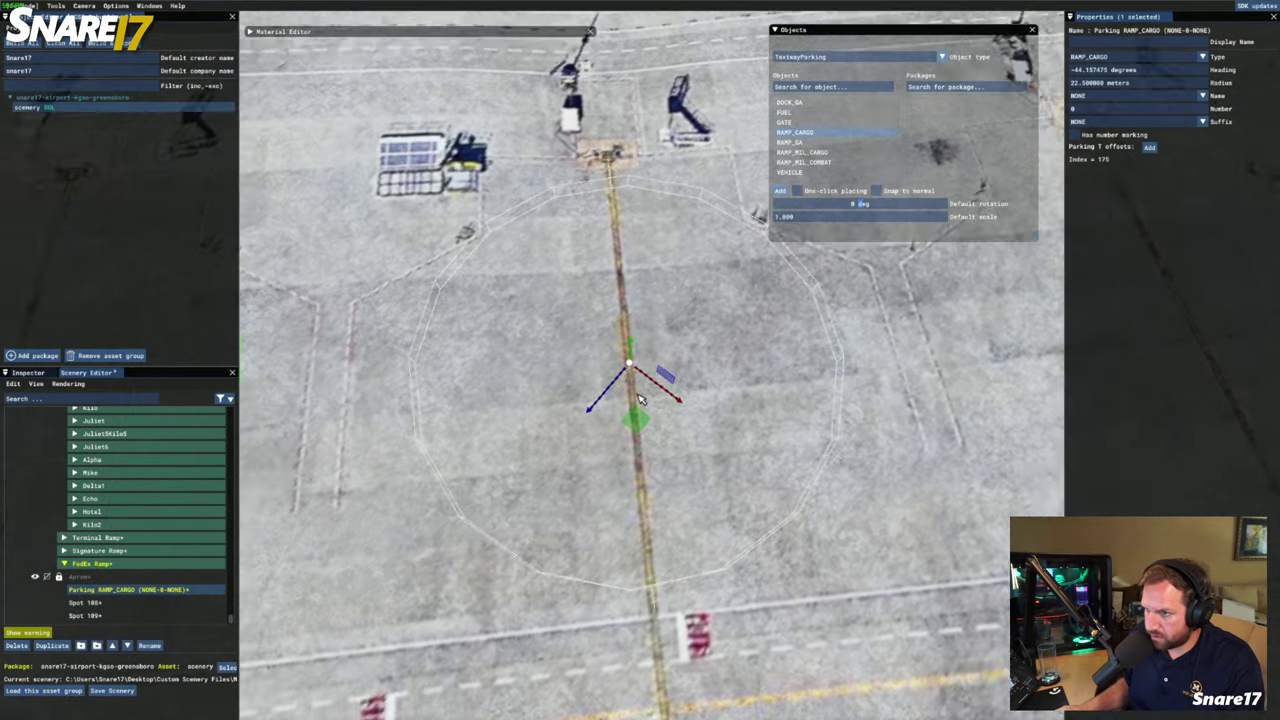
{"action": "key", "text": "a"}
{"action": "key", "text": "s"}
{"action": "key", "text": "d"}
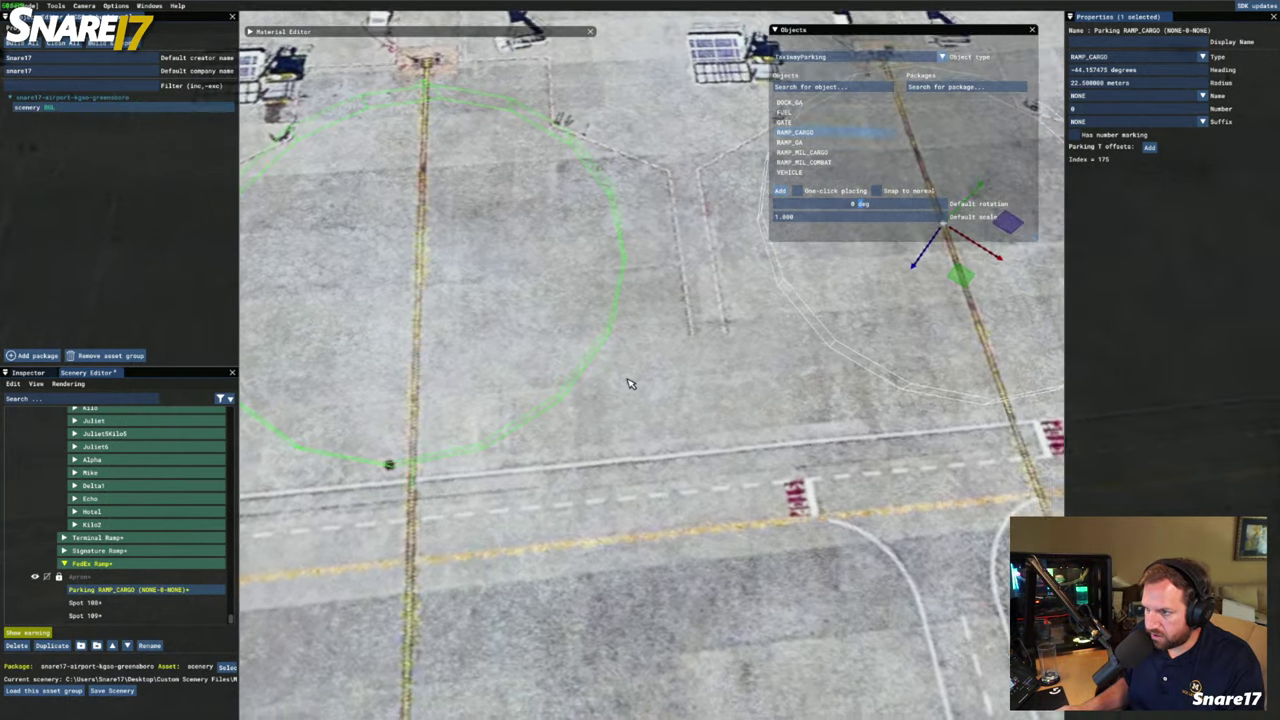
{"action": "key", "text": "r"}
{"action": "key", "text": "s"}
{"action": "key", "text": "d"}
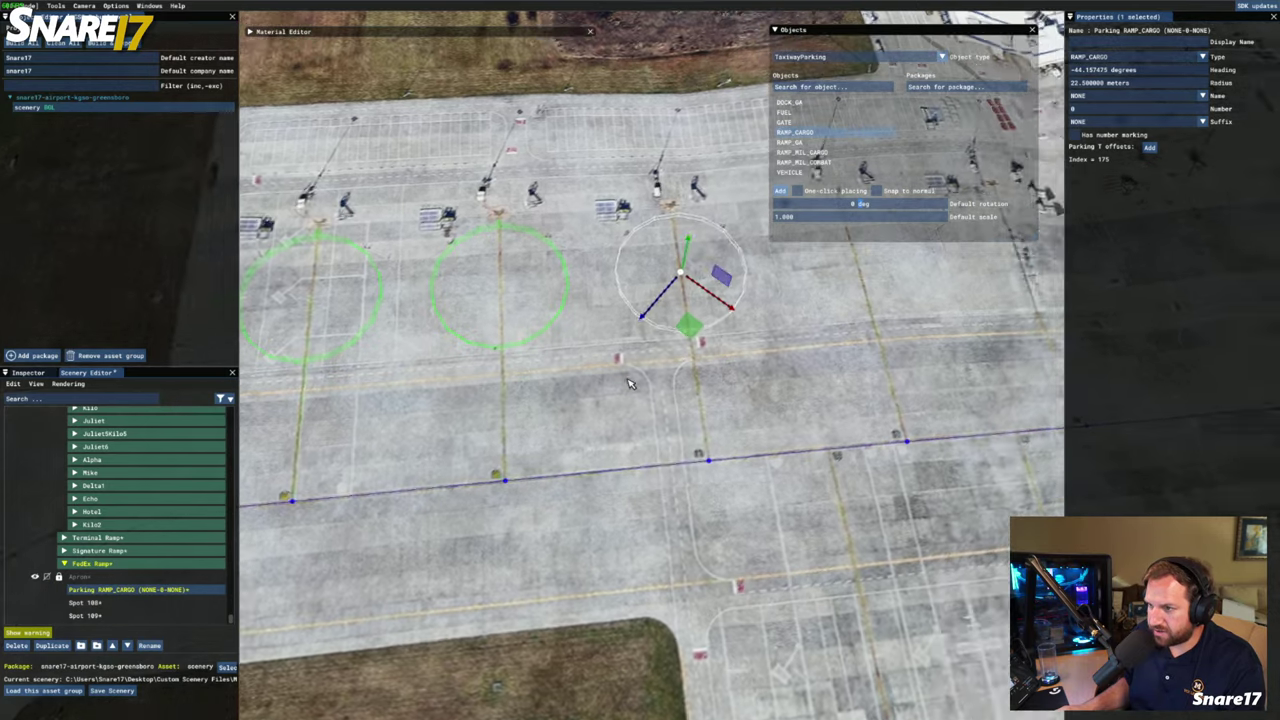
{"action": "key", "text": "w"}
{"action": "key", "text": "a"}
{"action": "key", "text": "s"}
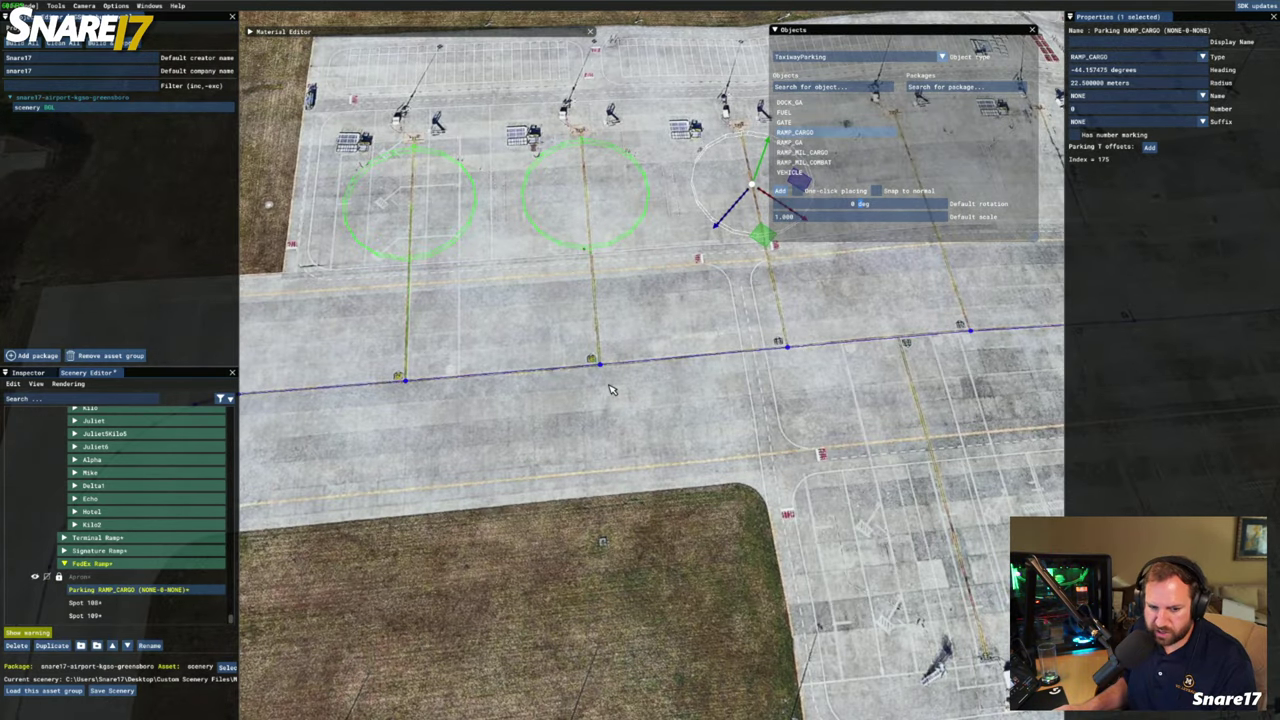
{"action": "key", "text": "d"}
{"action": "key", "text": "w"}
{"action": "key", "text": "a"}
{"action": "key", "text": "s"}
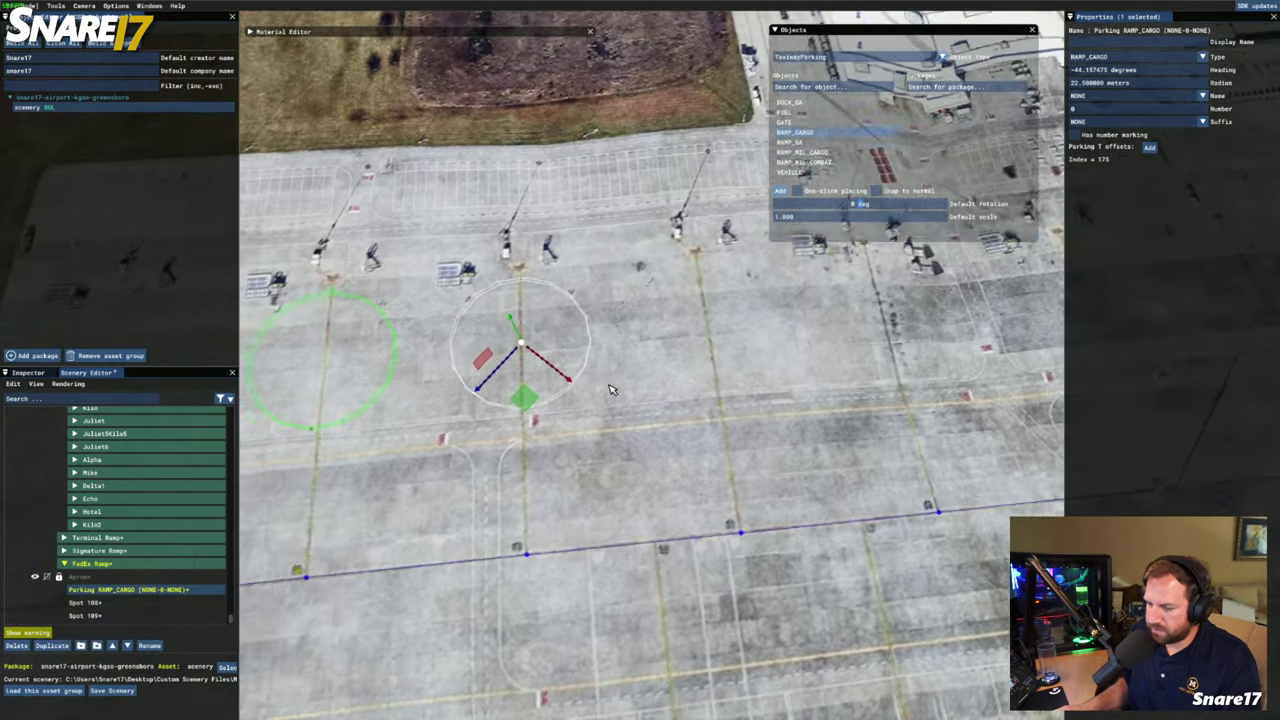
Create a taxi path between the new cargo parking spot and the taxiway point where its lead-in line meets the taxiline
{"action": "key", "text": "w"}
{"action": "key", "text": "a"}
{"action": "key", "text": "f"}
{"action": "key", "text": "d"}
{"action": "key", "text": "w"}
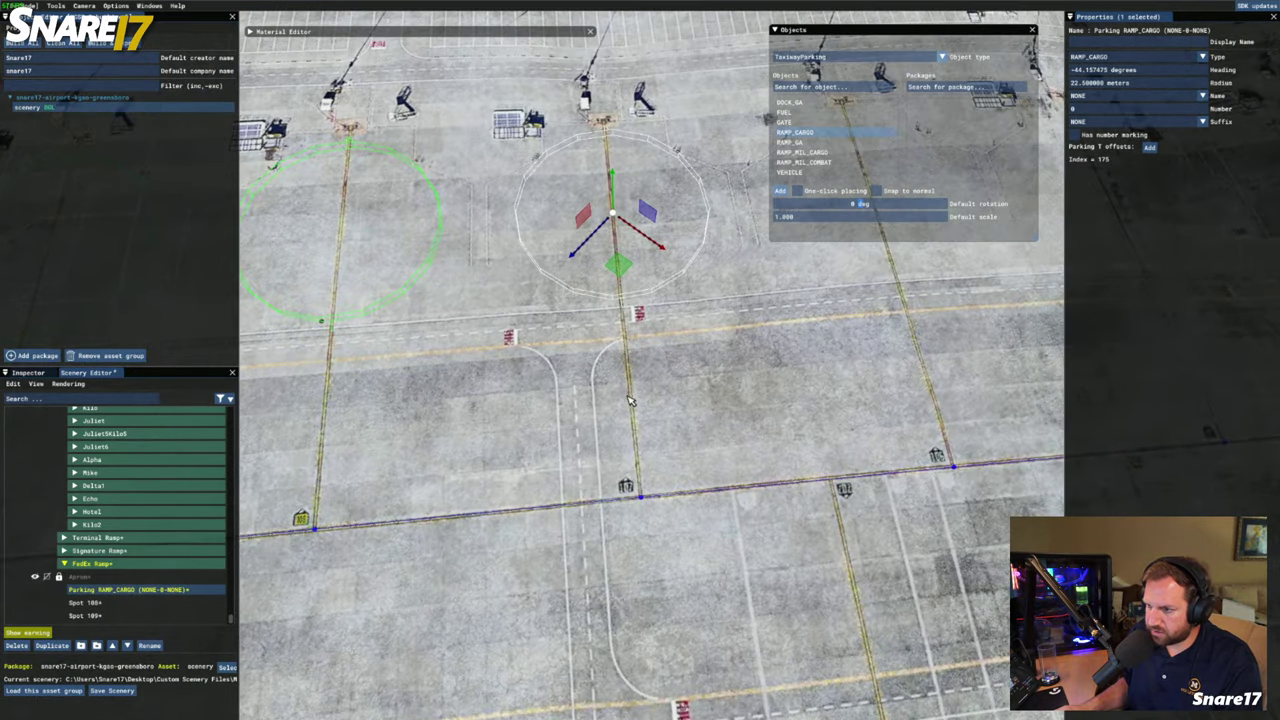
{"action": "left_click", "coordinate": [648, 500], "text": "ctrl"}
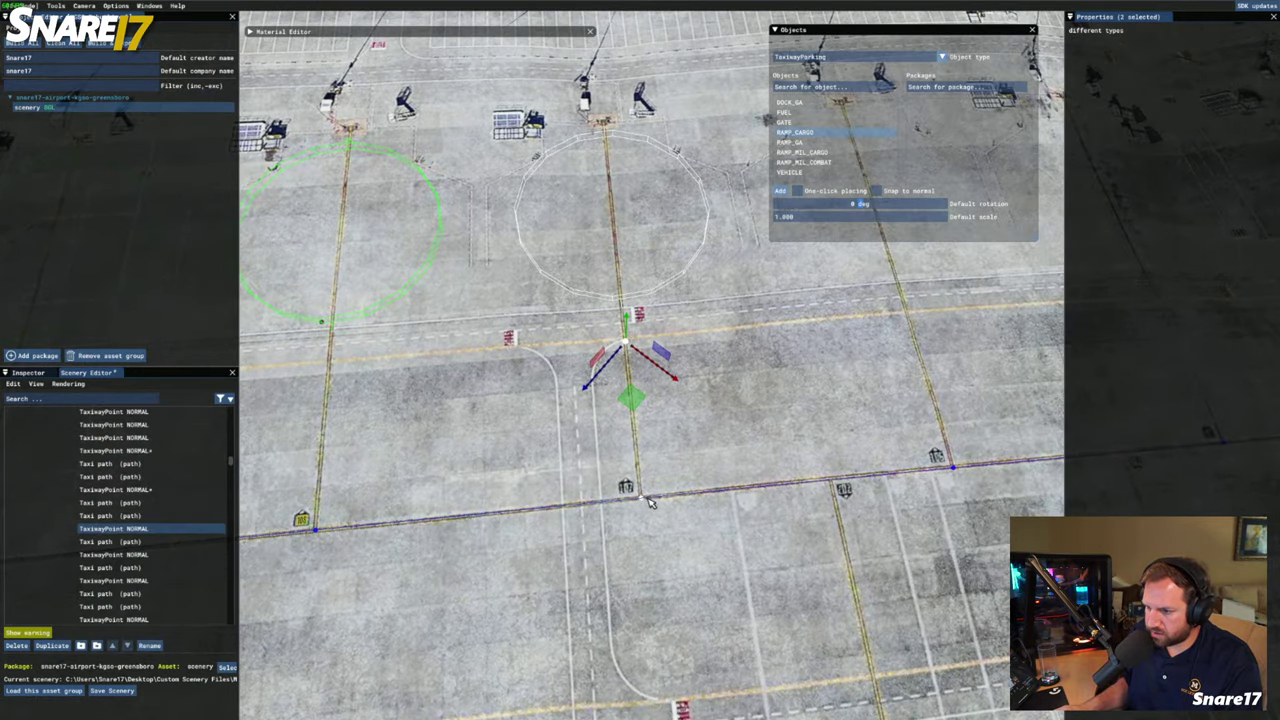
{"action": "right_click", "coordinate": [635, 496]}
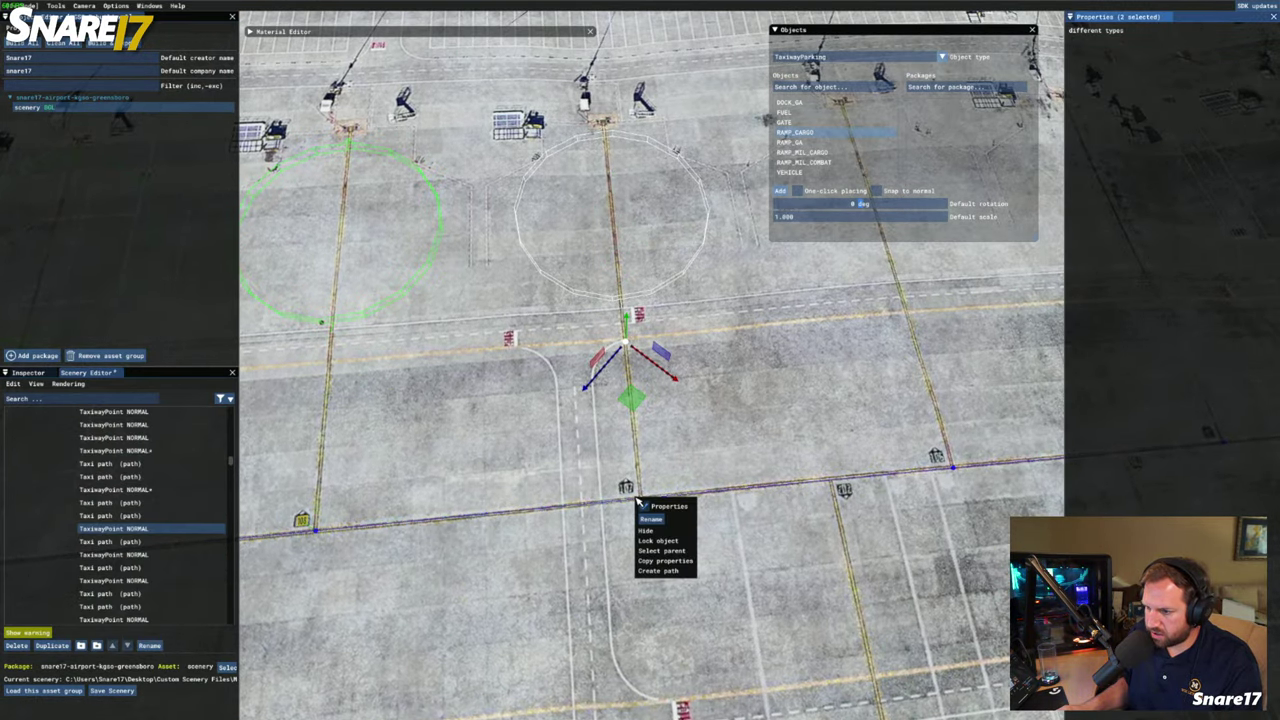
{"action": "left_click", "coordinate": [660, 573]}
{"action": "key", "text": "f"}
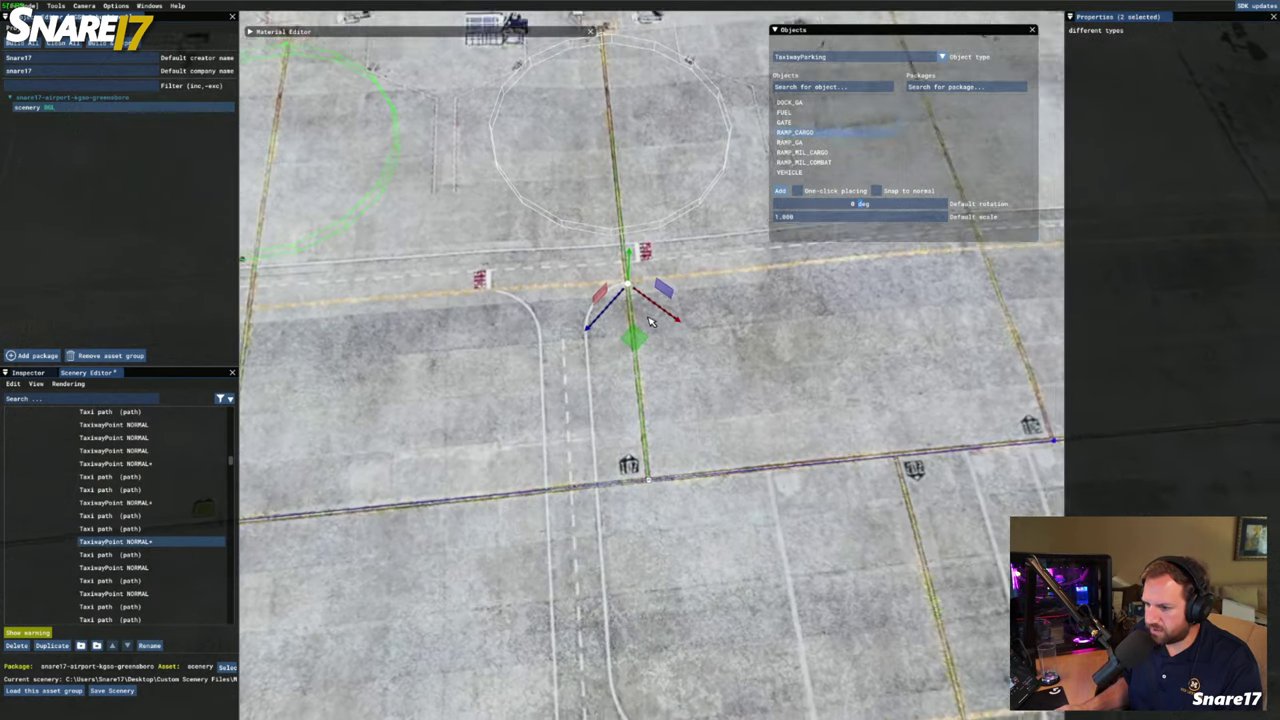
{"action": "scroll", "coordinate": [648, 320], "scroll_direction": "down", "scroll_amount": 5}
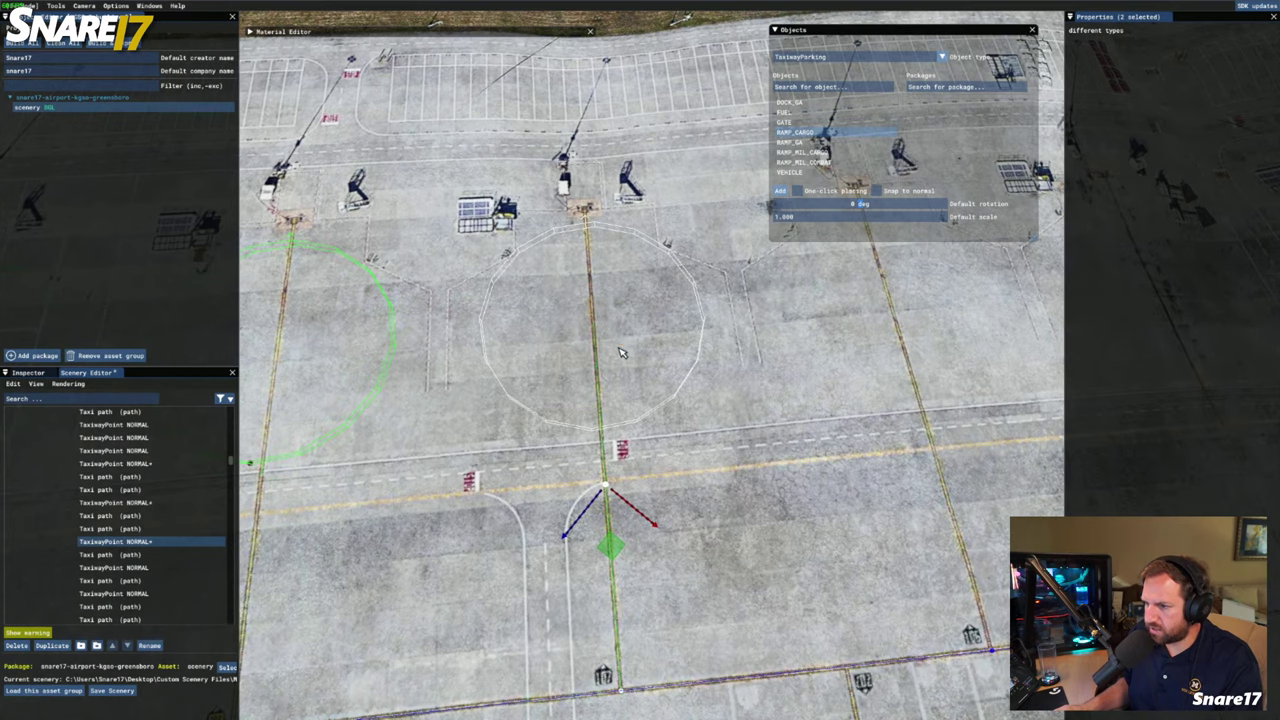
Set the new cargo parking spot's name to PARKING and number to 107, and enable its number marking
{"action": "left_click", "coordinate": [620, 352]}
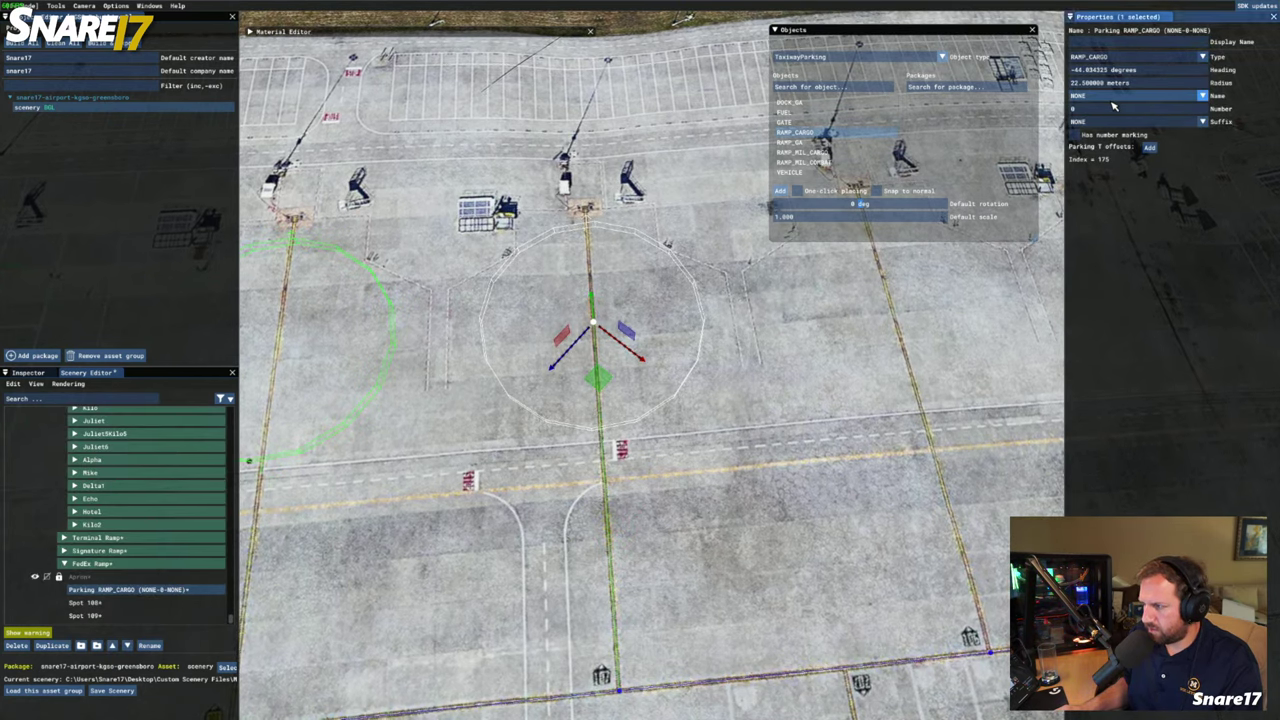
{"action": "left_click", "coordinate": [1112, 97]}
{"action": "left_click", "coordinate": [1100, 117]}
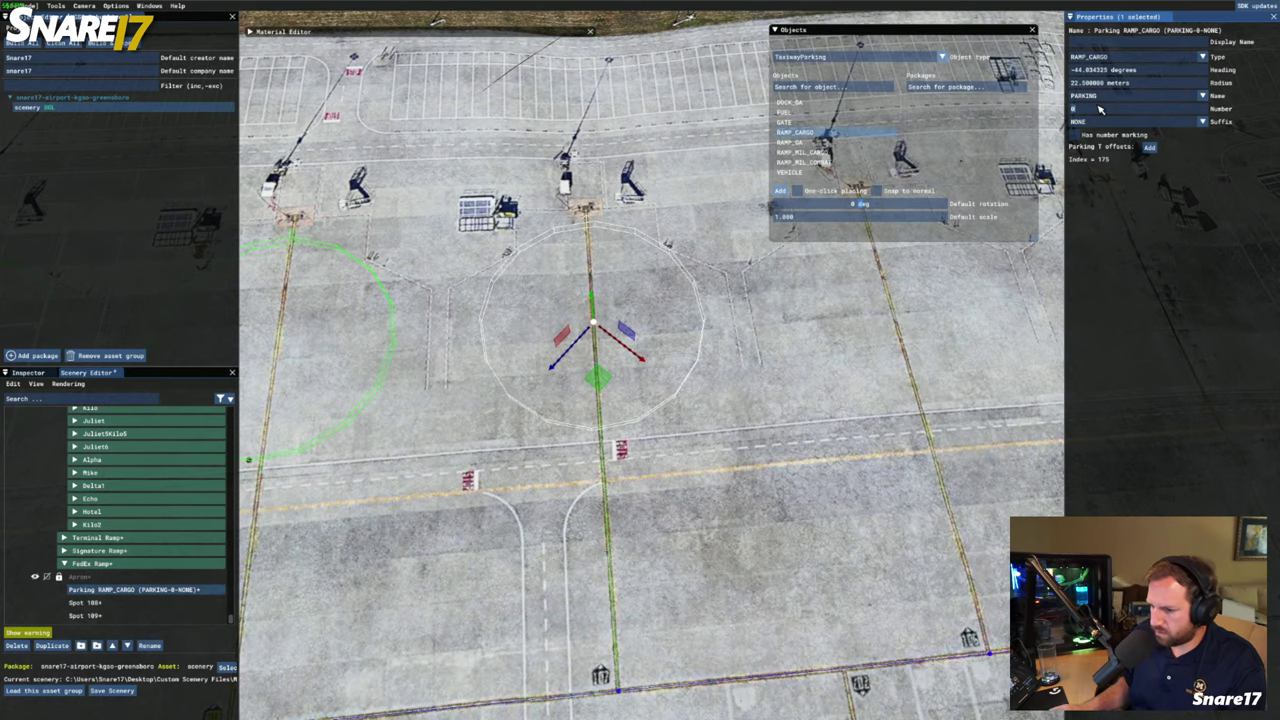
{"action": "left_click", "coordinate": [1100, 108]}
{"action": "type", "text": "107"}
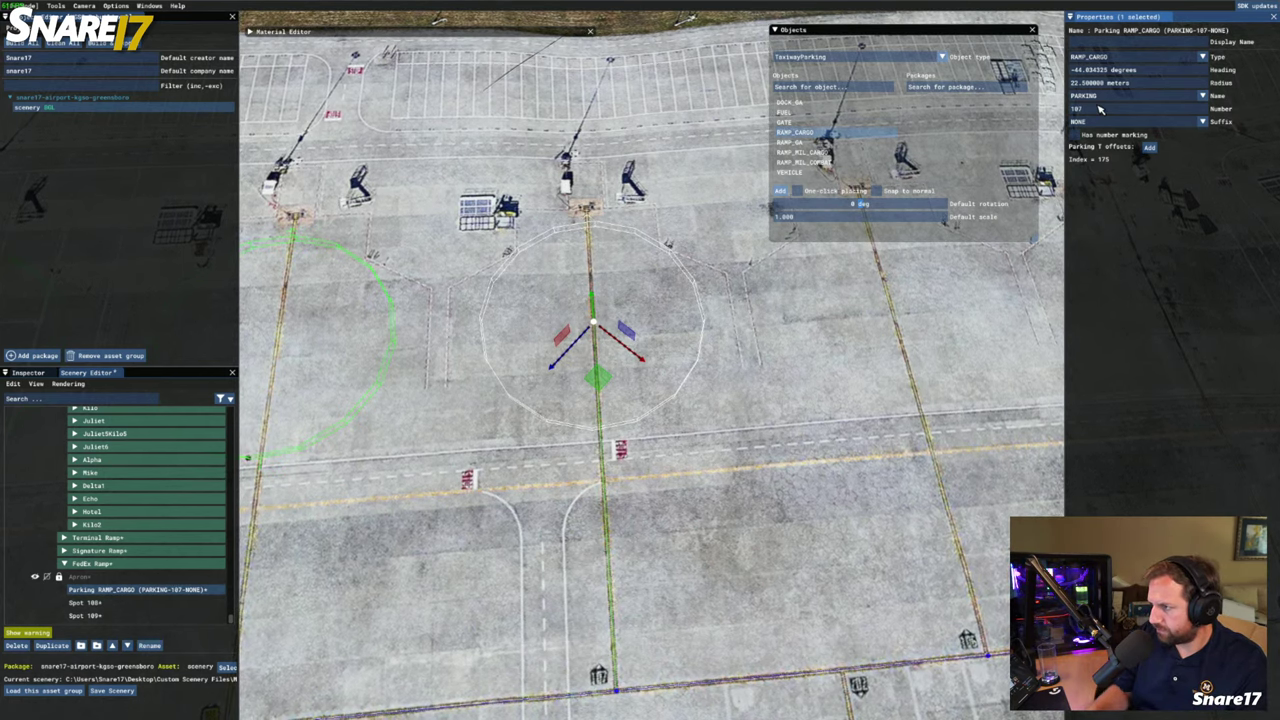
{"action": "left_click", "coordinate": [1076, 135]}
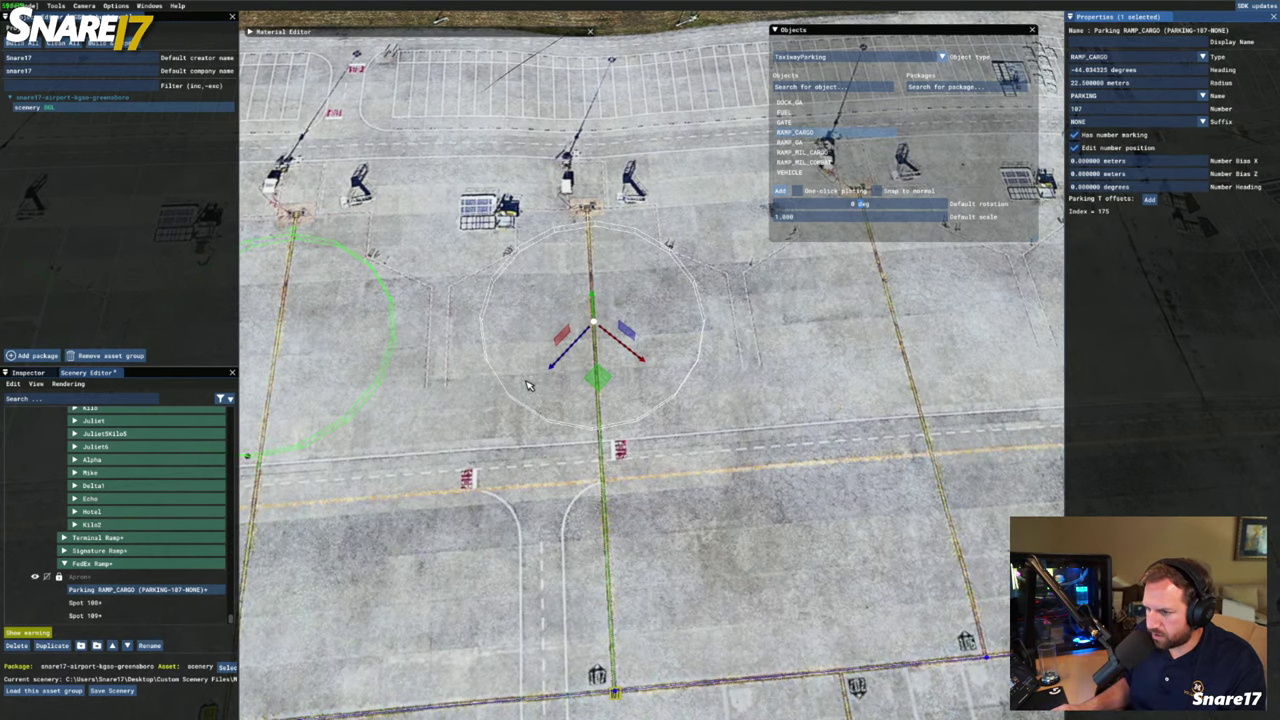
Move the 107 number marking onto the painted stand number in the imagery and rotate it to a heading of about -43.65 degrees
{"action": "mouse_move", "coordinate": [597, 380]}
{"action": "left_mouse_down"}
{"action": "mouse_move", "coordinate": [600, 516]}
{"action": "mouse_move", "coordinate": [580, 591]}
{"action": "mouse_move", "coordinate": [523, 545]}
{"action": "mouse_move", "coordinate": [505, 556]}
{"action": "mouse_move", "coordinate": [514, 541]}
{"action": "mouse_move", "coordinate": [706, 506]}
{"action": "left_mouse_up"}
{"action": "key", "text": "r"}
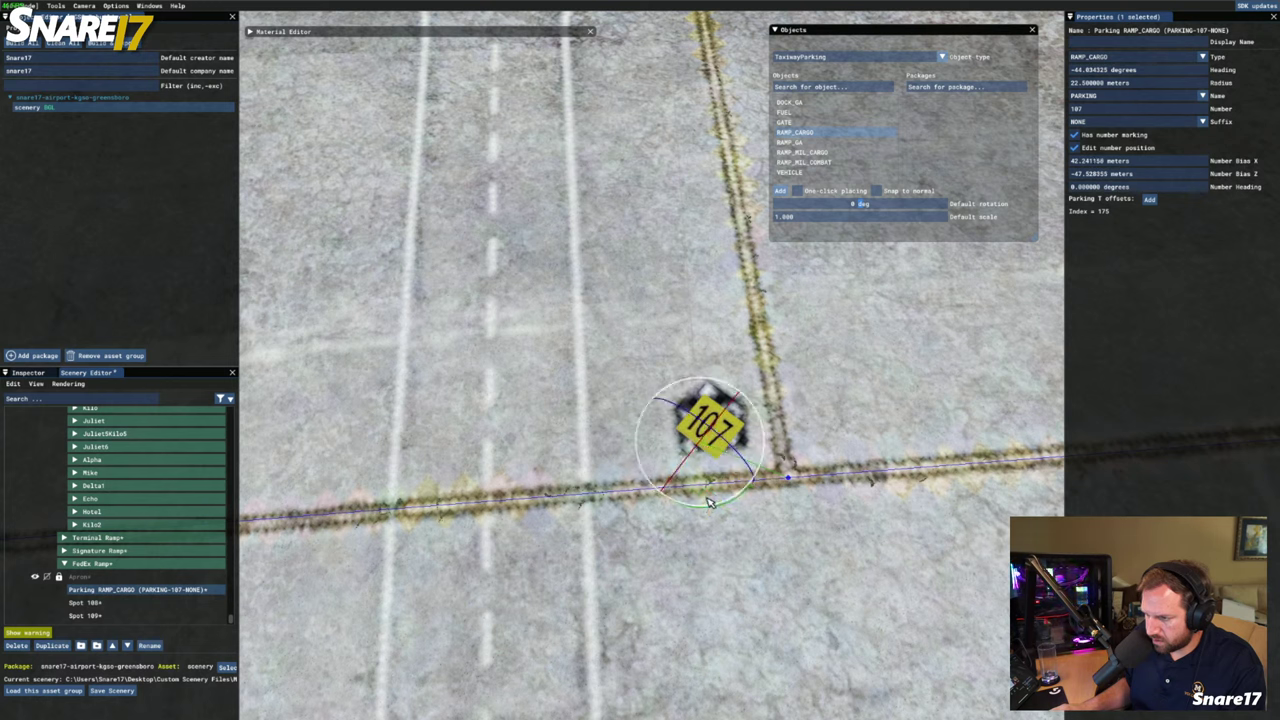
{"action": "mouse_move", "coordinate": [714, 510]}
{"action": "left_mouse_down"}
{"action": "mouse_move", "coordinate": [748, 482]}
{"action": "mouse_move", "coordinate": [736, 488]}
{"action": "left_mouse_up"}
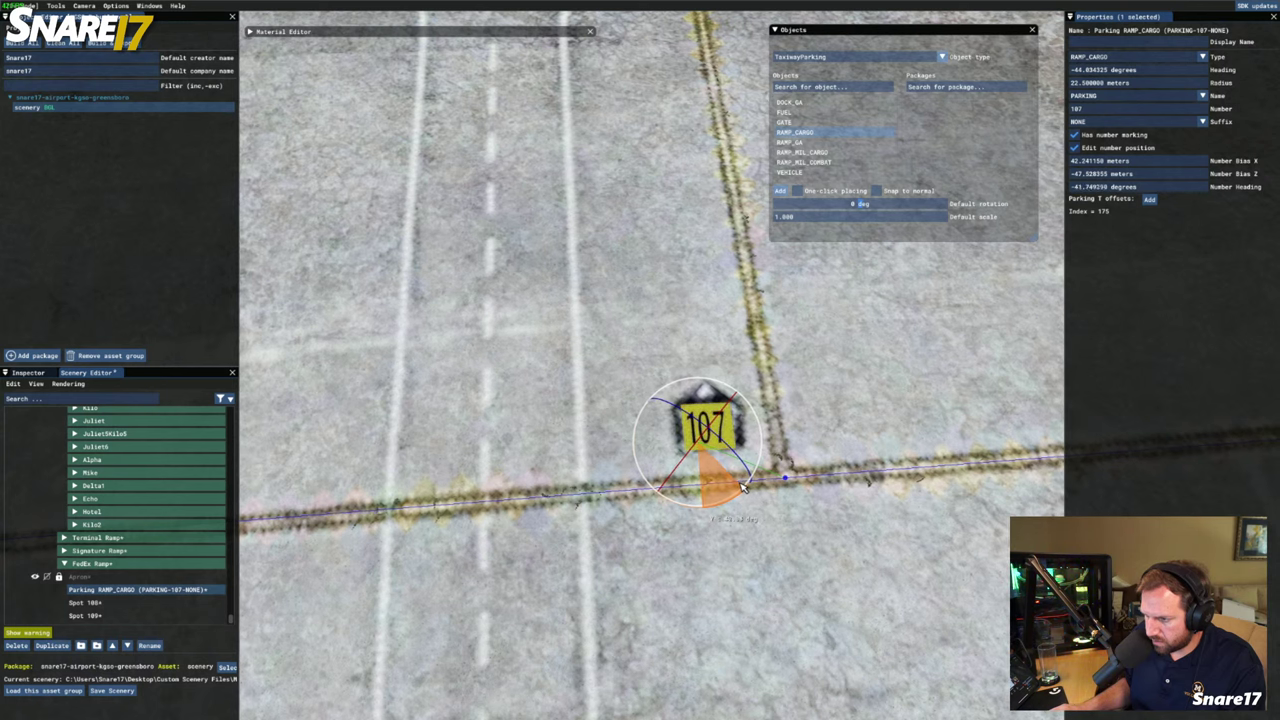
{"action": "left_click_drag", "start_coordinate": [744, 487], "coordinate": [744, 487]}
Nudge the 107 number marking to a bias of about 42.28 m in X and -47.47 m in Z, and deselect the parking spot
{"action": "key", "text": "d"}
{"action": "key", "text": "w"}
{"action": "key", "text": "t"}
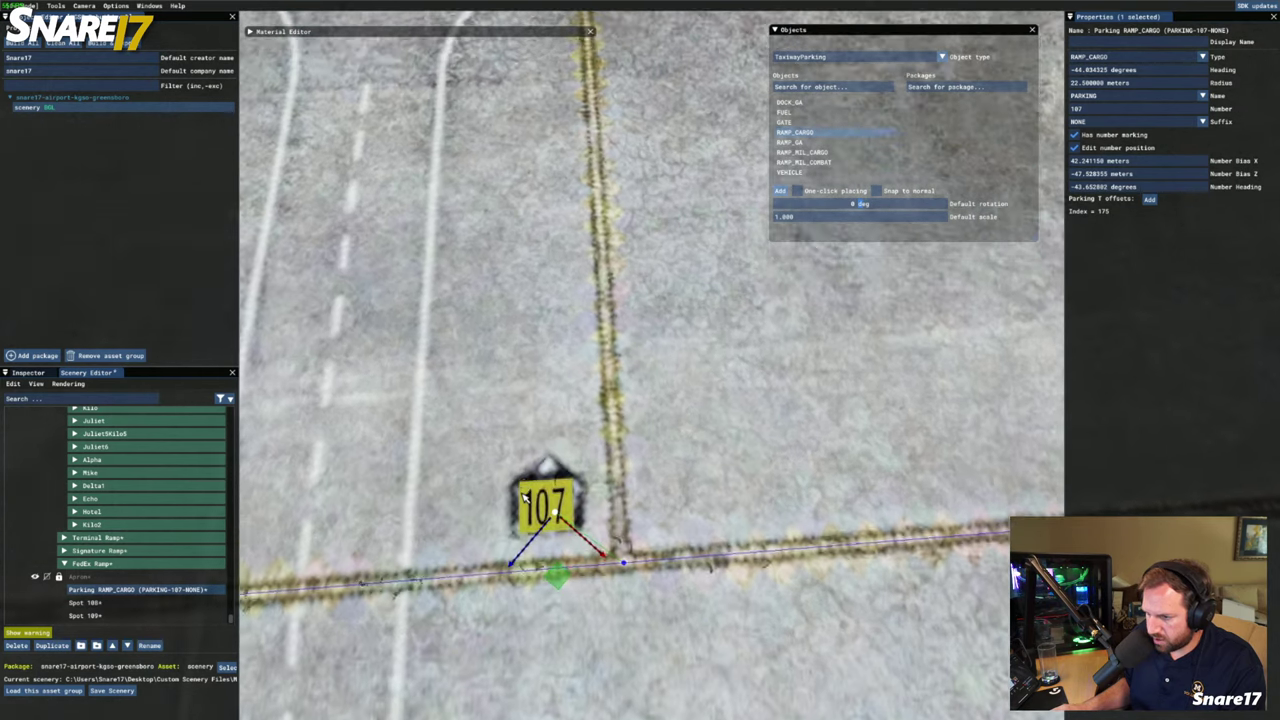
{"action": "key", "text": "s"}
{"action": "left_click_drag", "start_coordinate": [571, 484], "coordinate": [576, 484]}
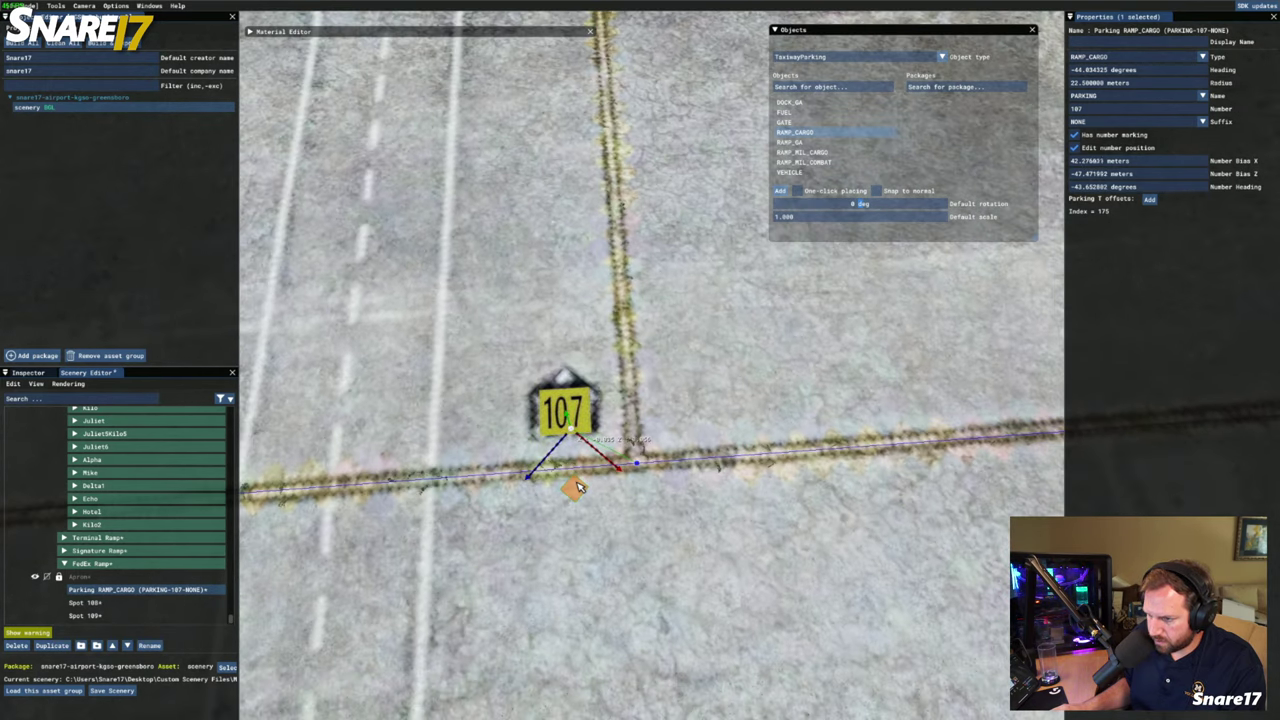
{"action": "key", "text": "r"}
{"action": "key", "text": "r"}
{"action": "key", "text": "w"}
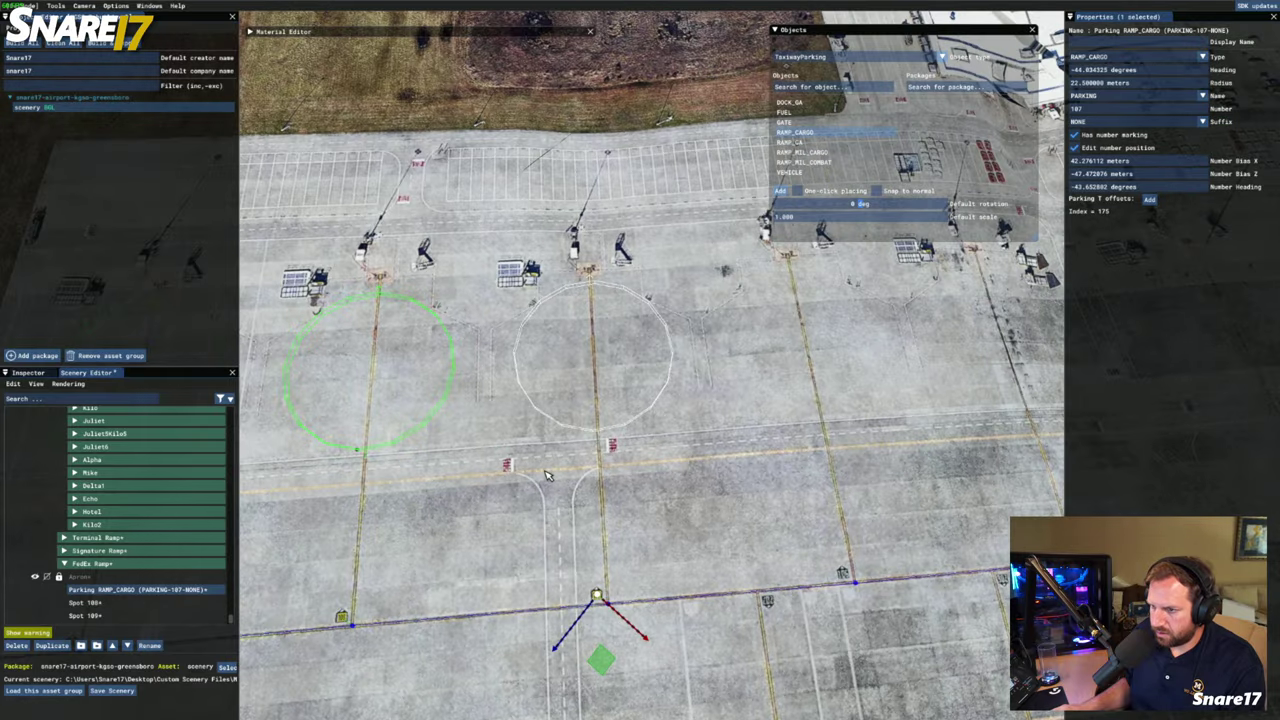
{"action": "key", "text": "a"}
{"action": "left_click", "coordinate": [671, 382]}
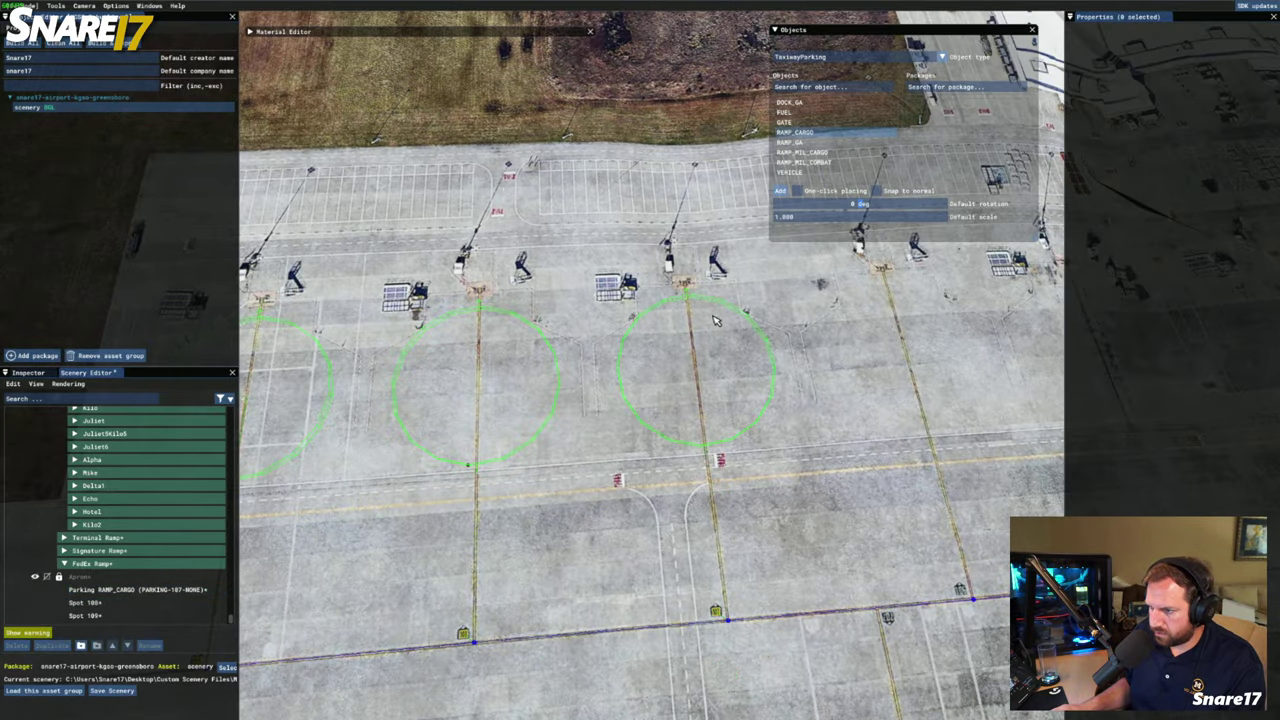
Turn off number position editing for parking spot 107 and rename it Spot 107
{"action": "left_click", "coordinate": [140, 589]}
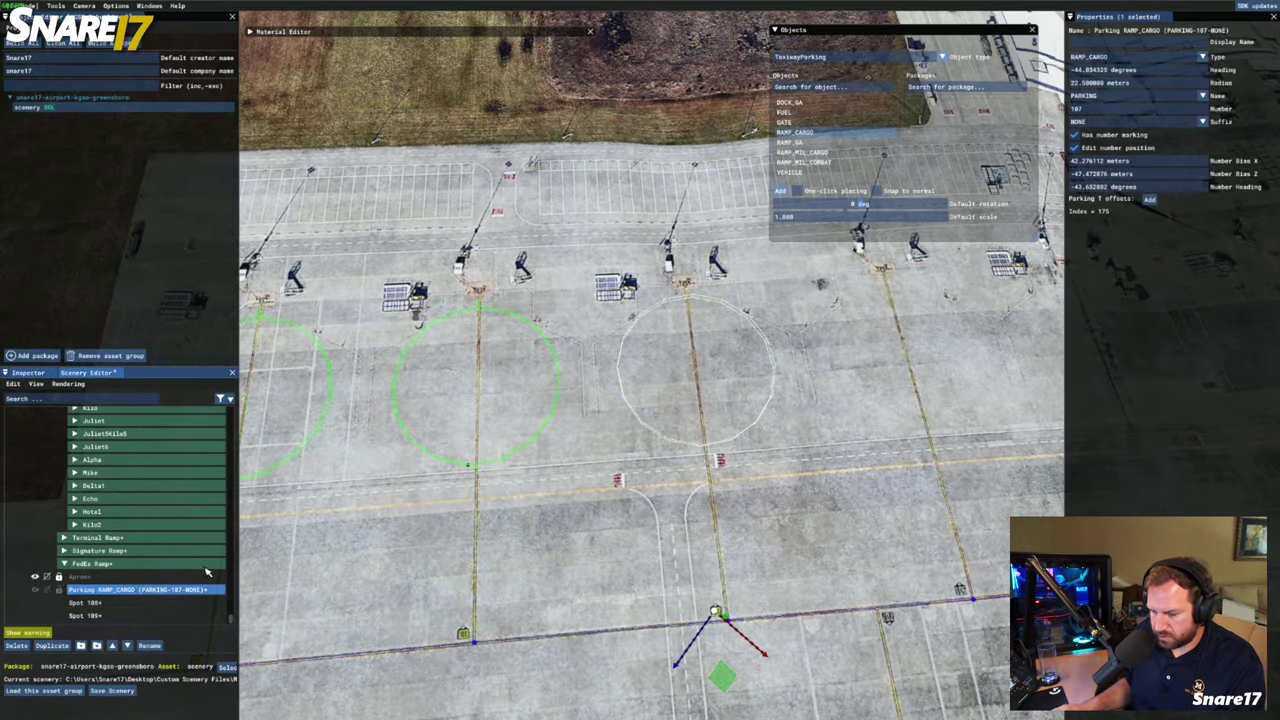
{"action": "left_click", "coordinate": [1075, 147]}
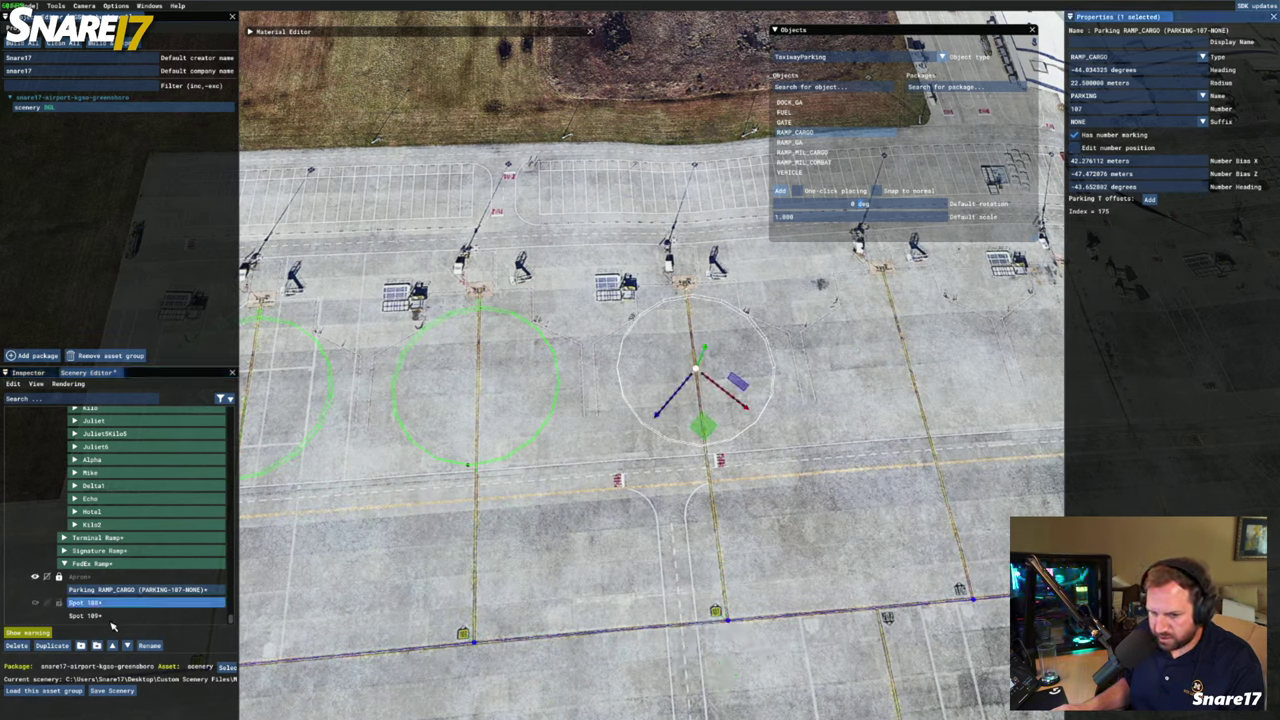
{"action": "left_click", "coordinate": [148, 645]}
{"action": "type", "text": "Spot"}
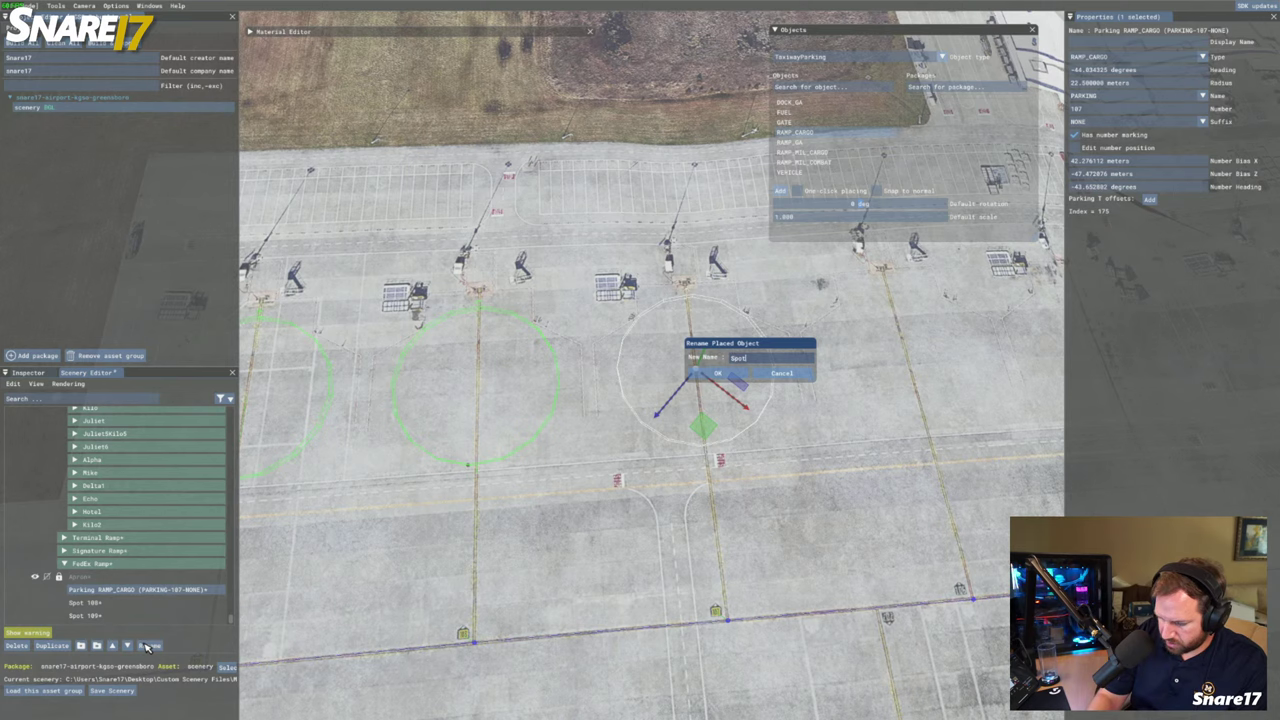
{"action": "type", "text": " 107"}
{"action": "key", "text": "Return"}
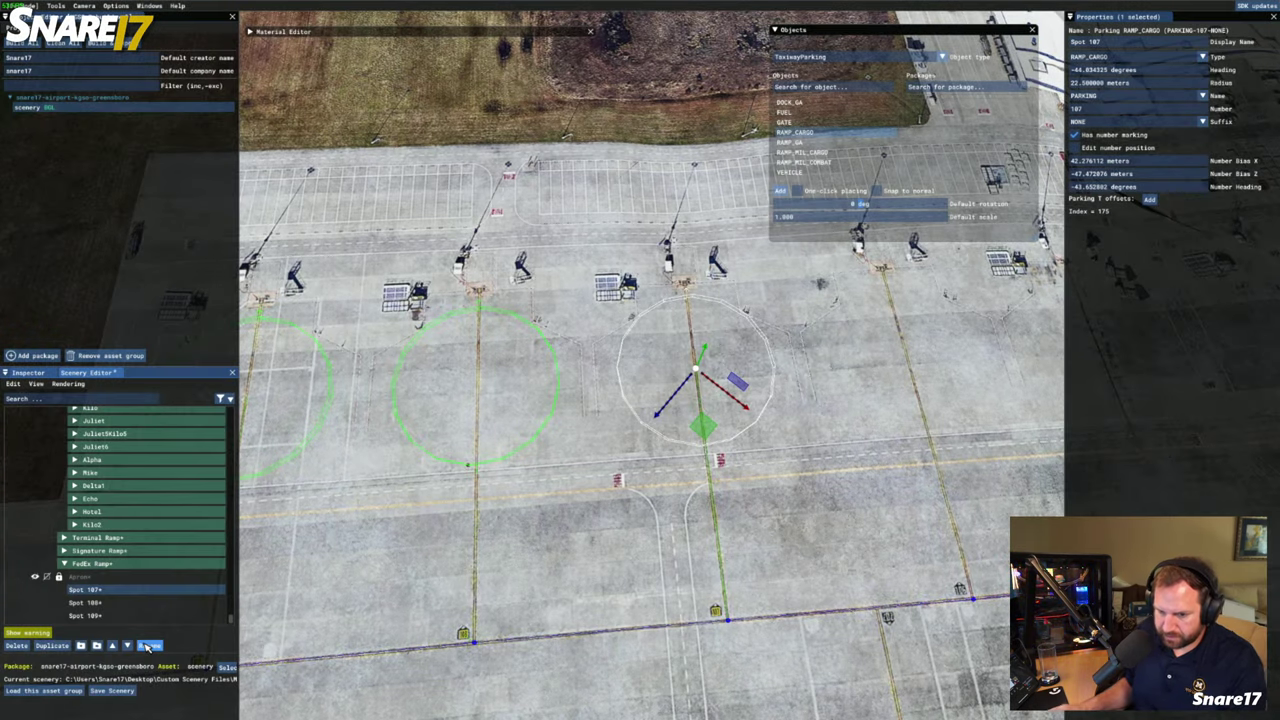
Examine Spots 107 to 109 and the remaining stands along the FedEx ramp against the aerial imagery
{"action": "double_click", "coordinate": [114, 564]}
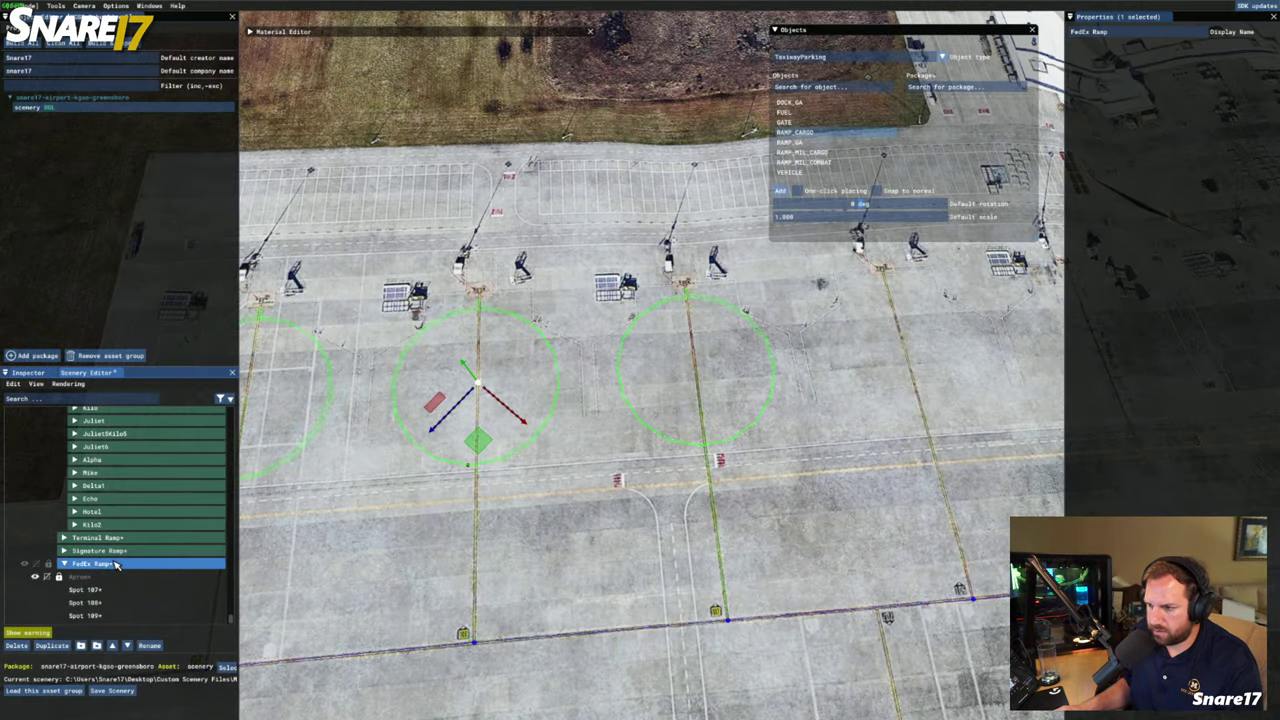
{"action": "key", "text": "d"}
{"action": "key", "text": "w"}
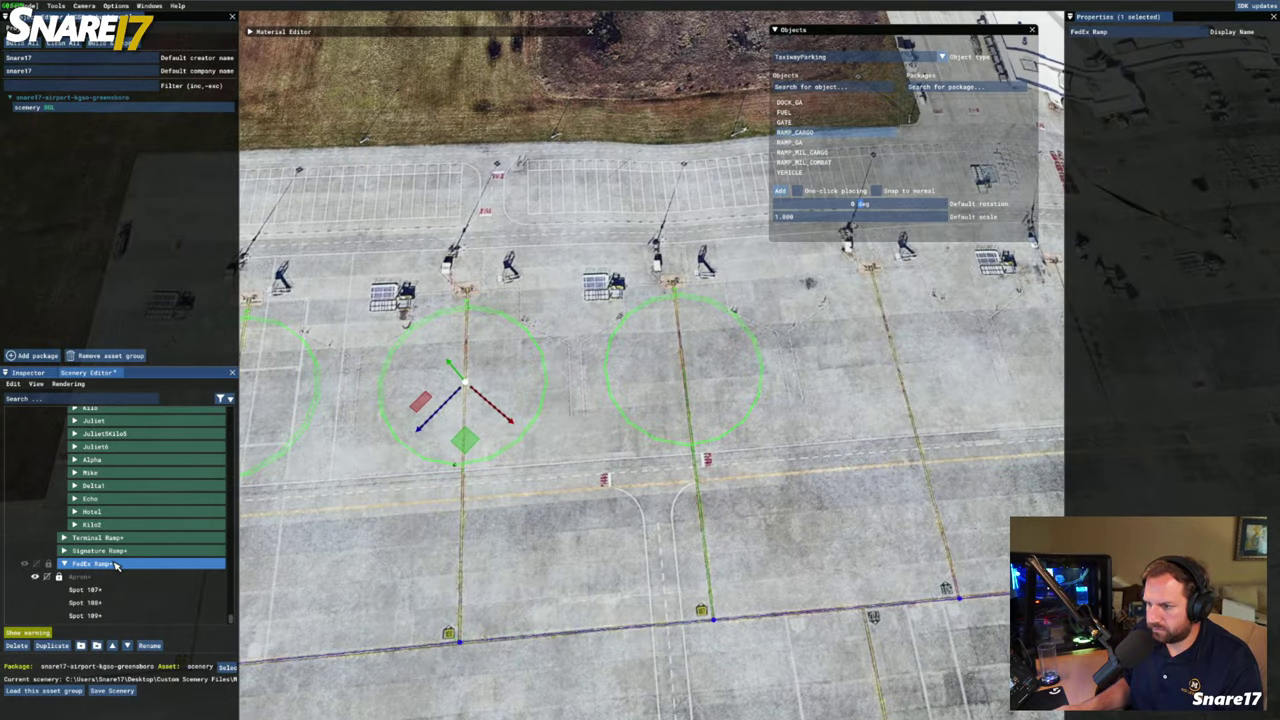
{"action": "key", "text": "a"}
{"action": "key", "text": "s"}
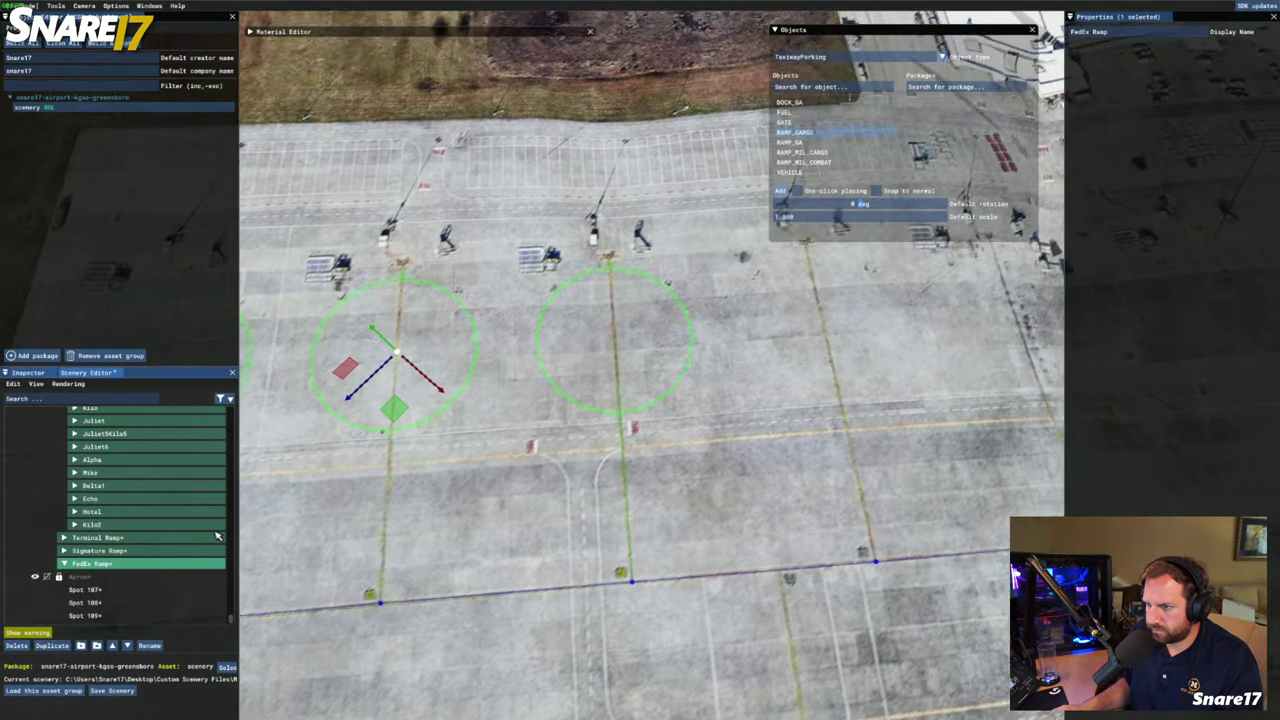
{"action": "key", "text": "d"}
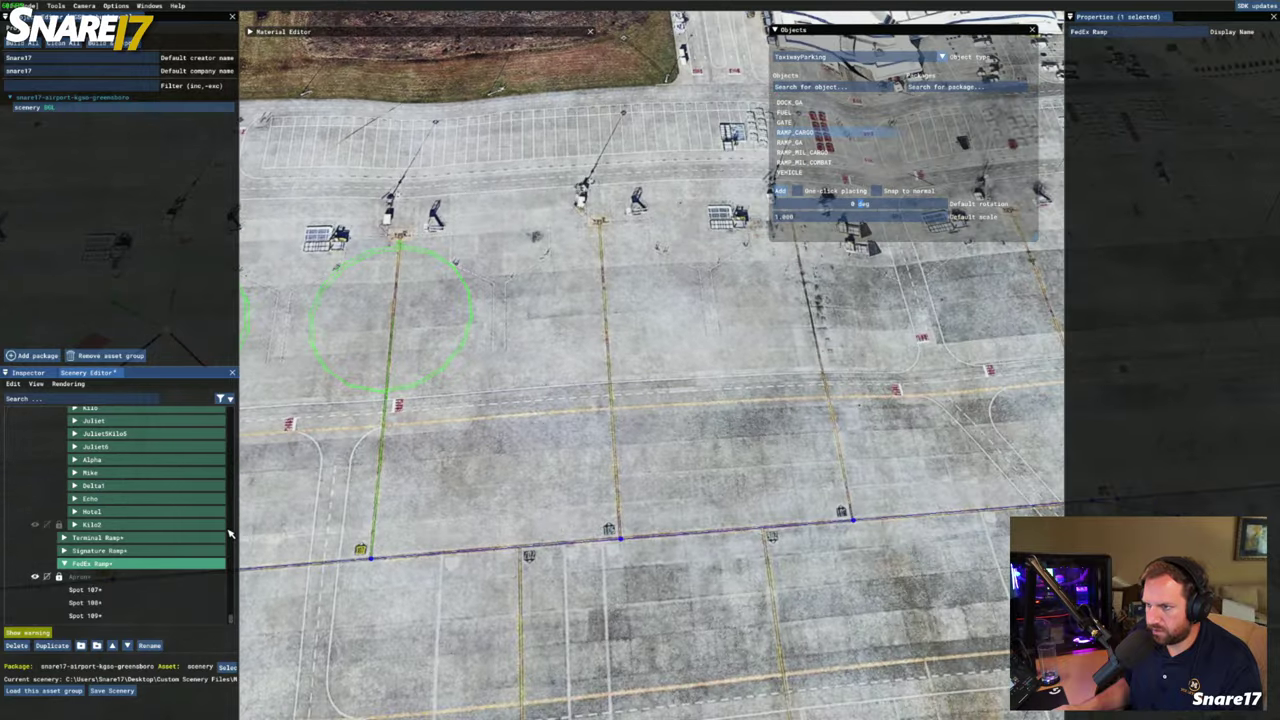
{"action": "key", "text": "a"}
{"action": "key", "text": "s"}
{"action": "key", "text": "r"}
{"action": "key", "text": "w"}
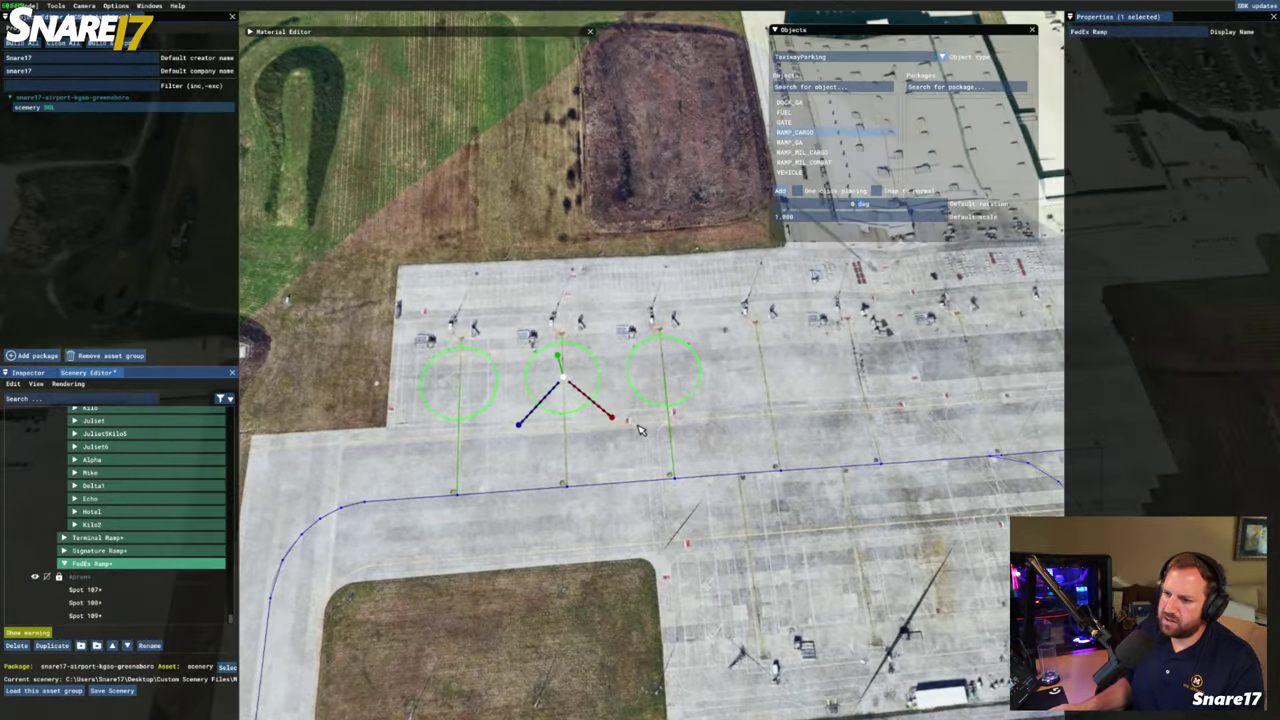
{"action": "key", "text": "a"}
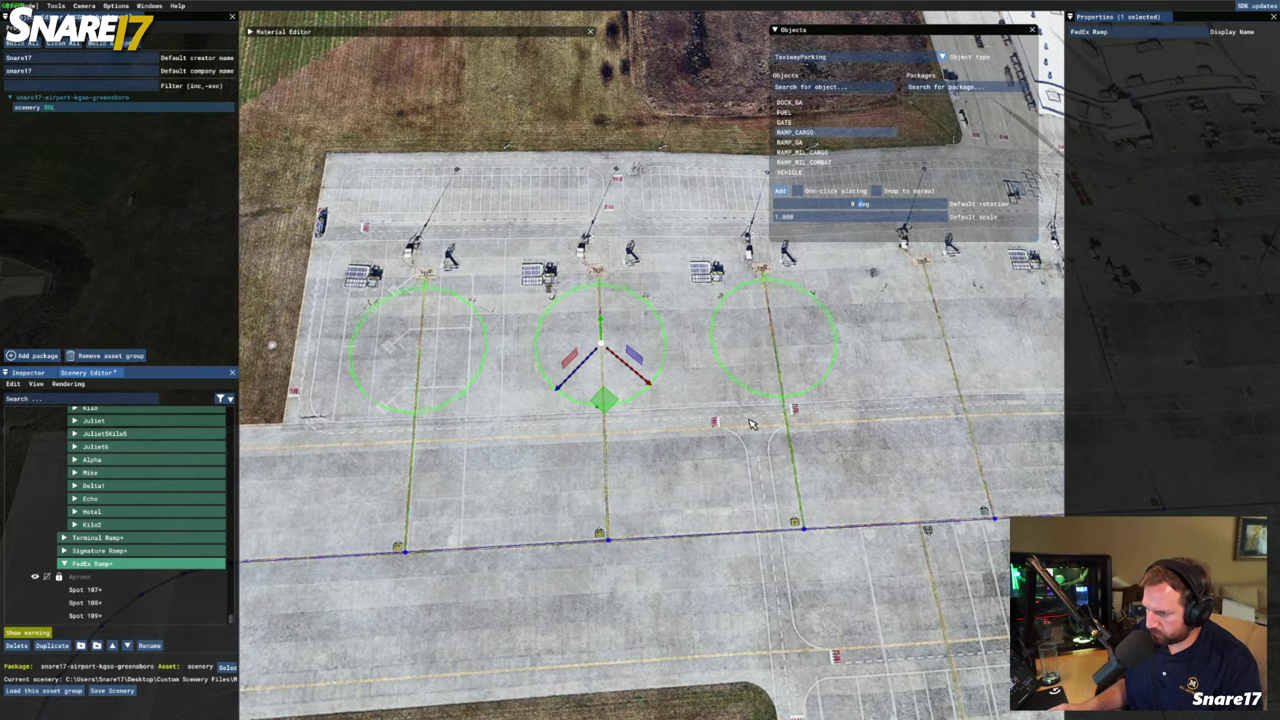
{"action": "key", "text": "d"}
{"action": "key", "text": "a"}
{"action": "key", "text": "w"}
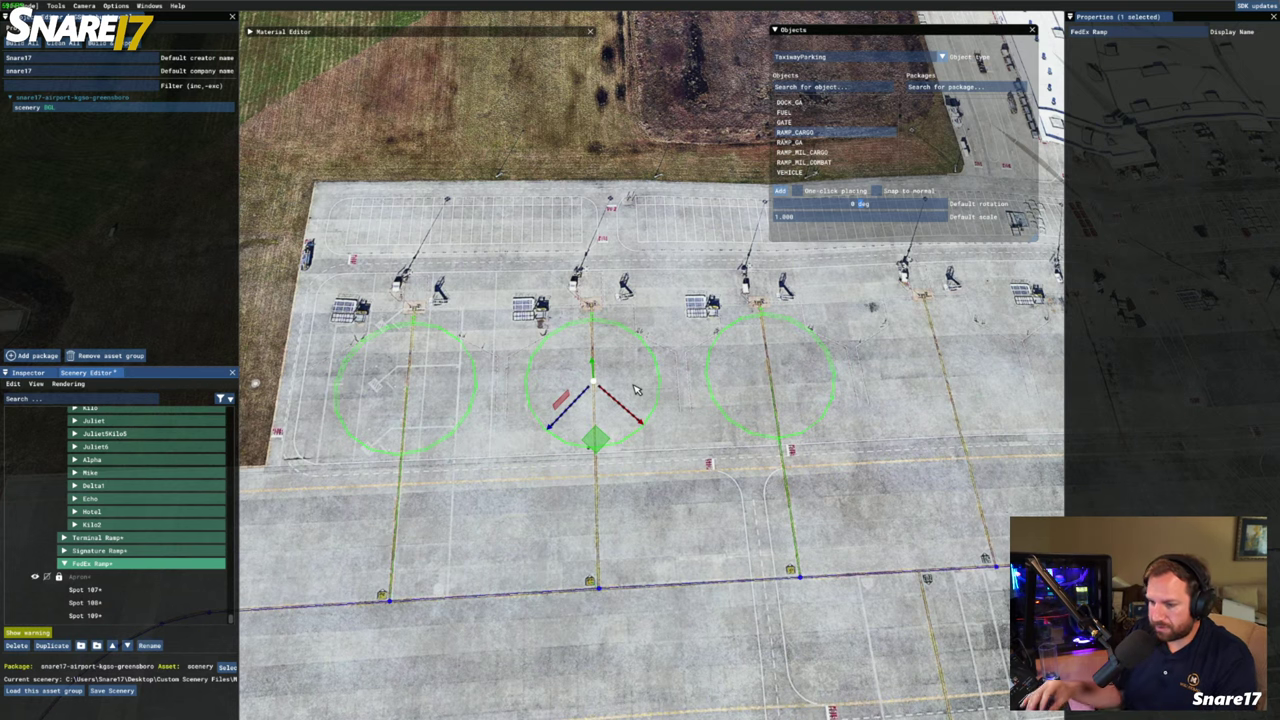
{"action": "key", "text": "d"}
{"action": "key", "text": "w"}
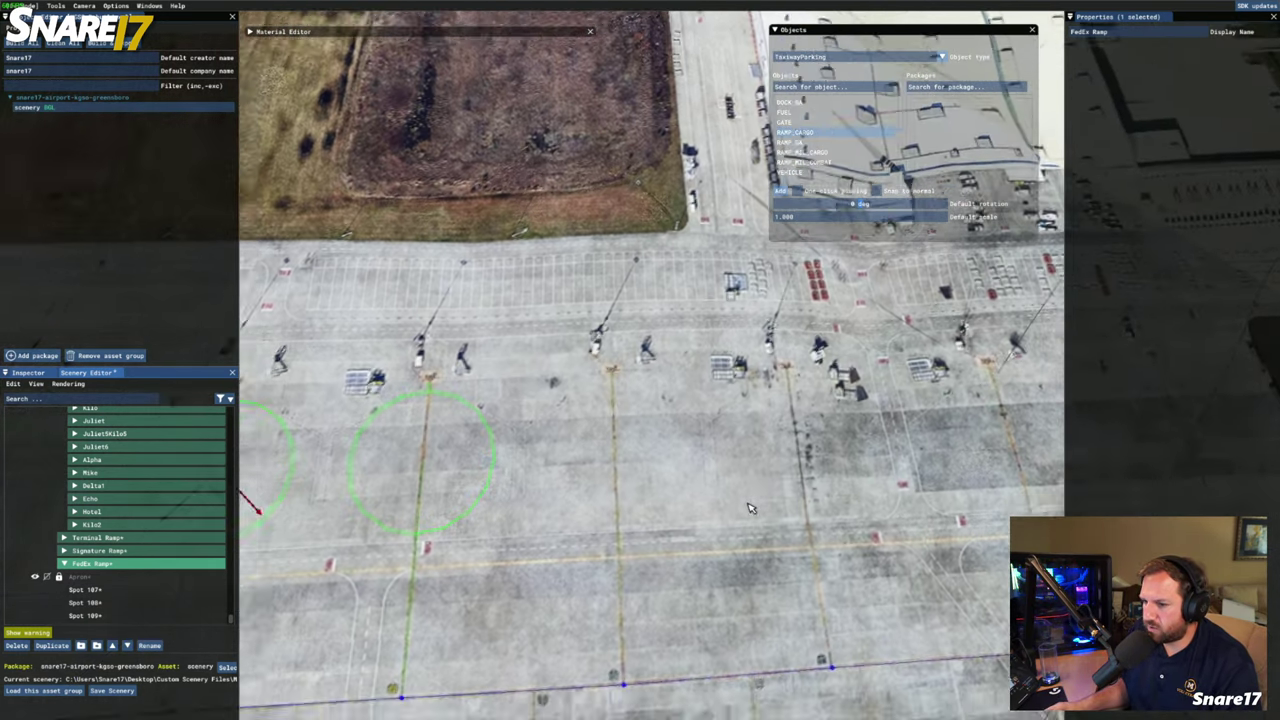
{"action": "key", "text": "a"}
{"action": "key", "text": "s"}
{"action": "key", "text": "w"}
{"action": "key", "text": "a"}
{"action": "key", "text": "r"}
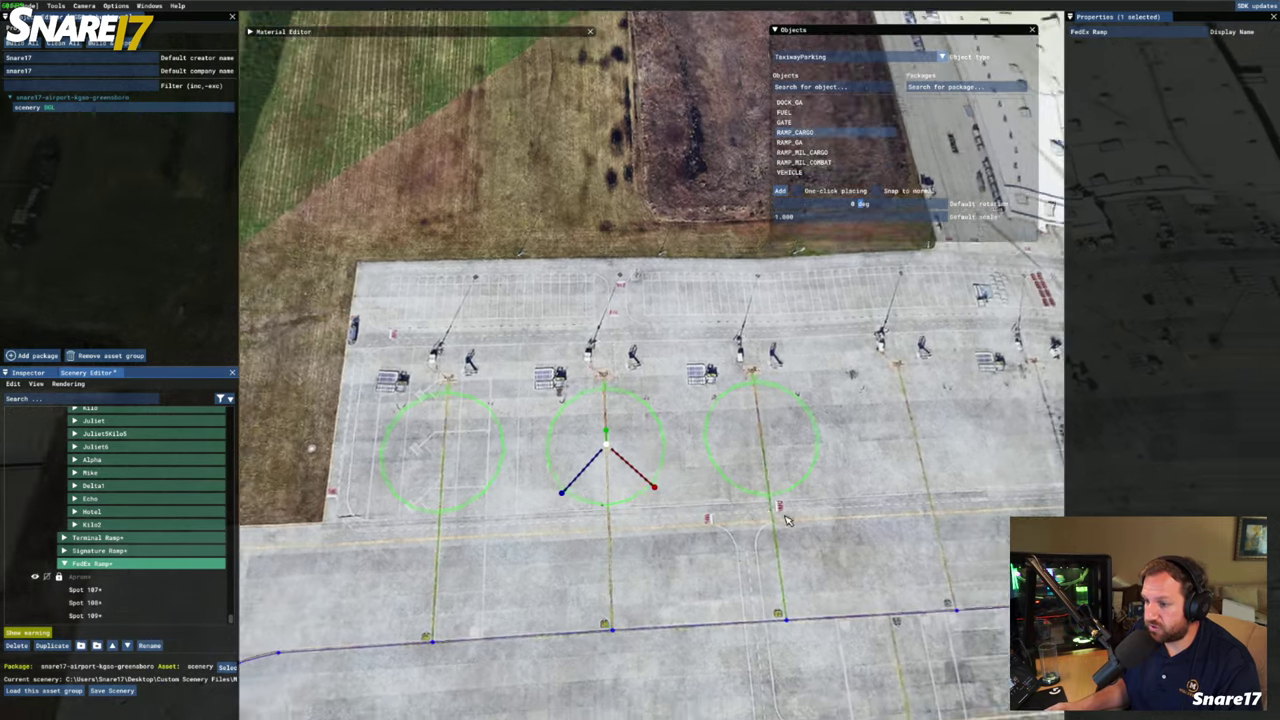
{"action": "scroll", "coordinate": [673, 457], "scroll_direction": "up", "scroll_amount": 6}
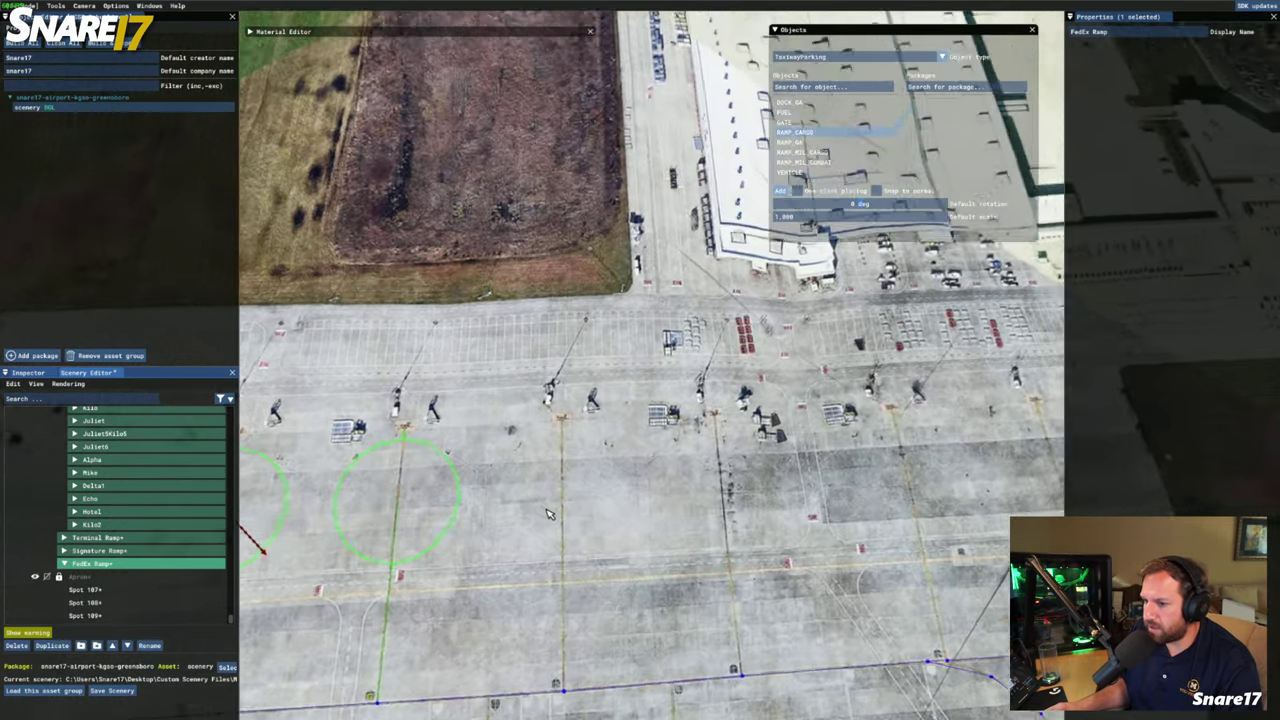
{"action": "key", "text": "a"}
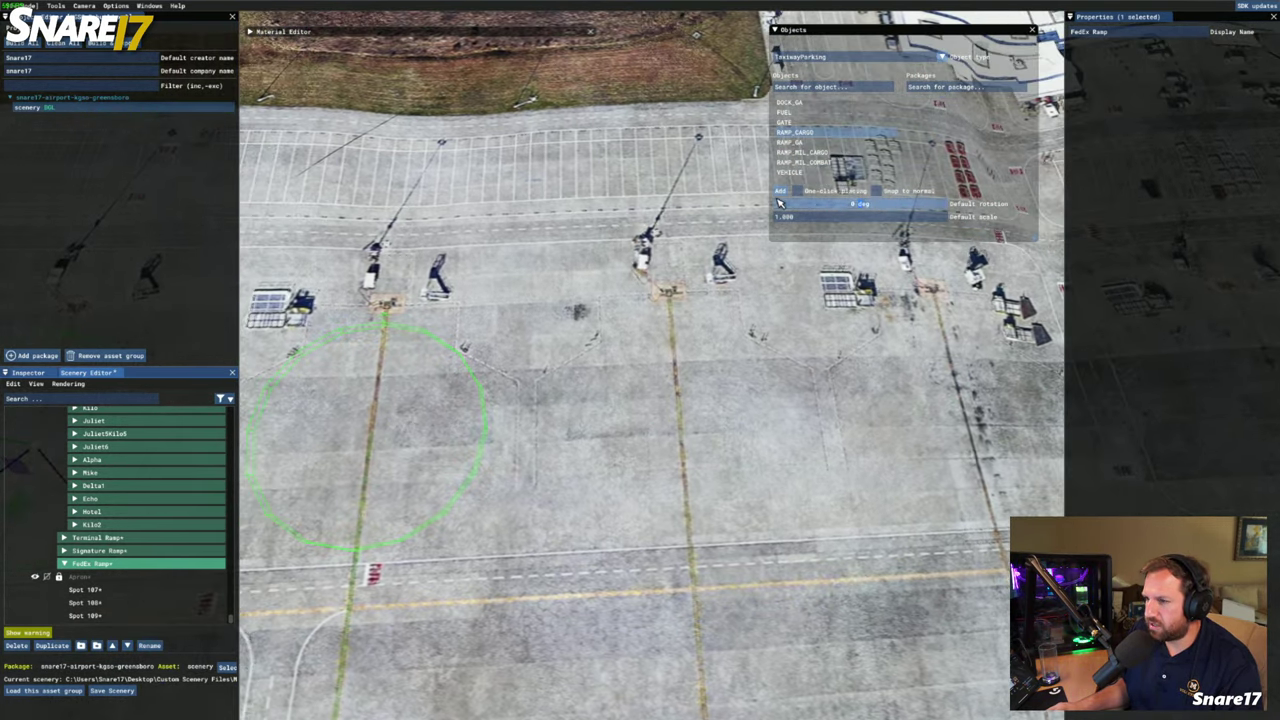
Add another RAMP_CARGO parking spot to the FedEx Ramp group and centre it on the painted lead-in line next to Spot 107
{"action": "key", "text": "s"}
{"action": "left_click", "coordinate": [182, 565]}
{"action": "key", "text": "d"}
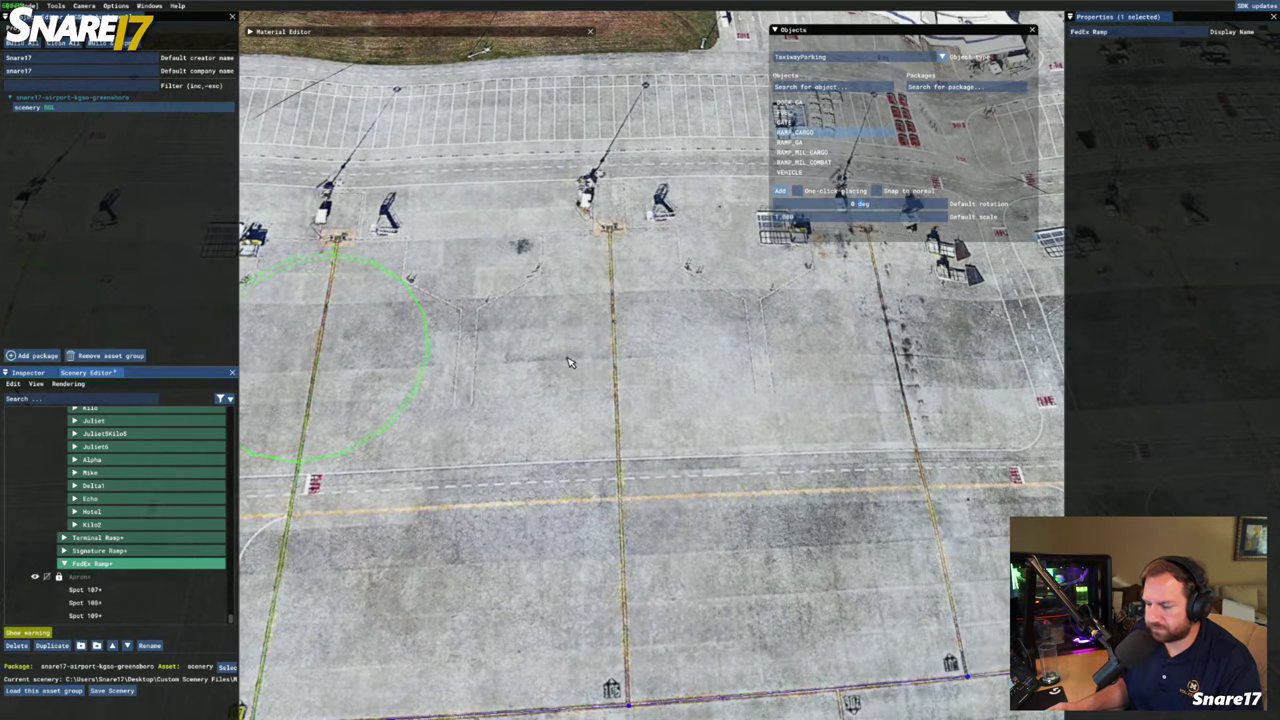
{"action": "key", "text": "w"}
{"action": "left_click", "coordinate": [783, 192]}
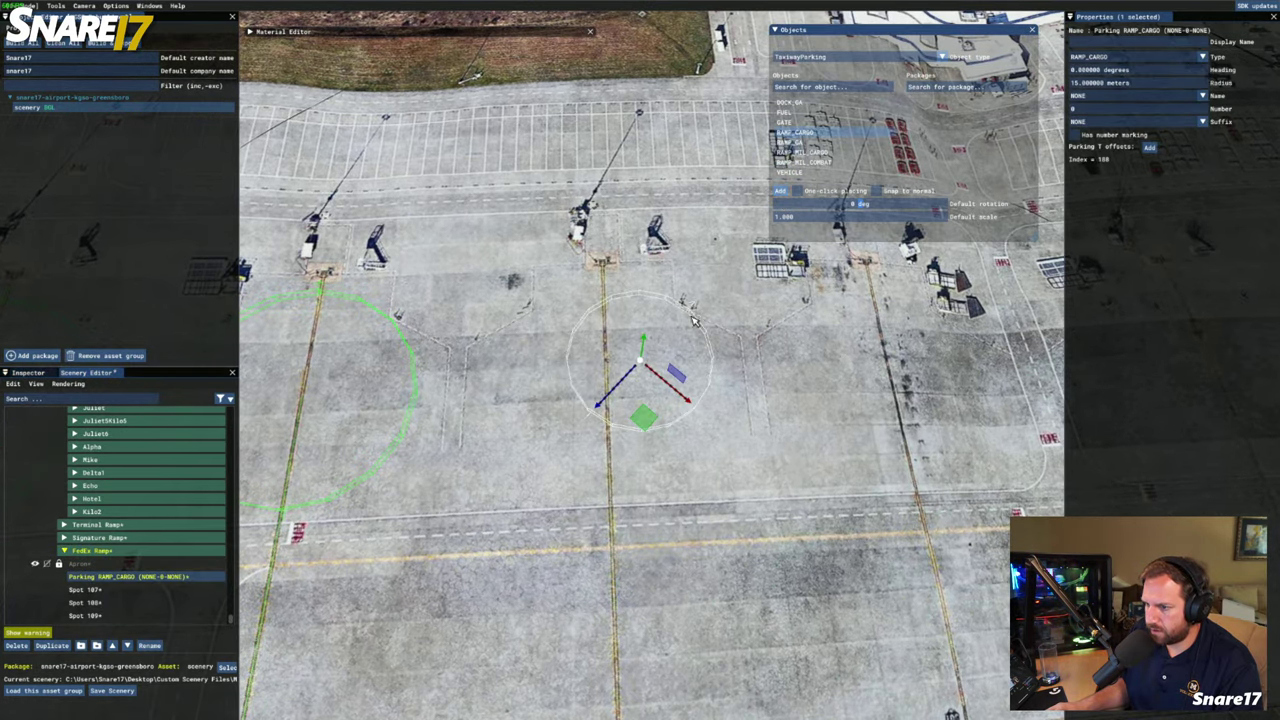
{"action": "left_click_drag", "start_coordinate": [648, 420], "coordinate": [614, 448]}
{"action": "scroll", "coordinate": [614, 448], "scroll_direction": "up", "scroll_amount": 5}
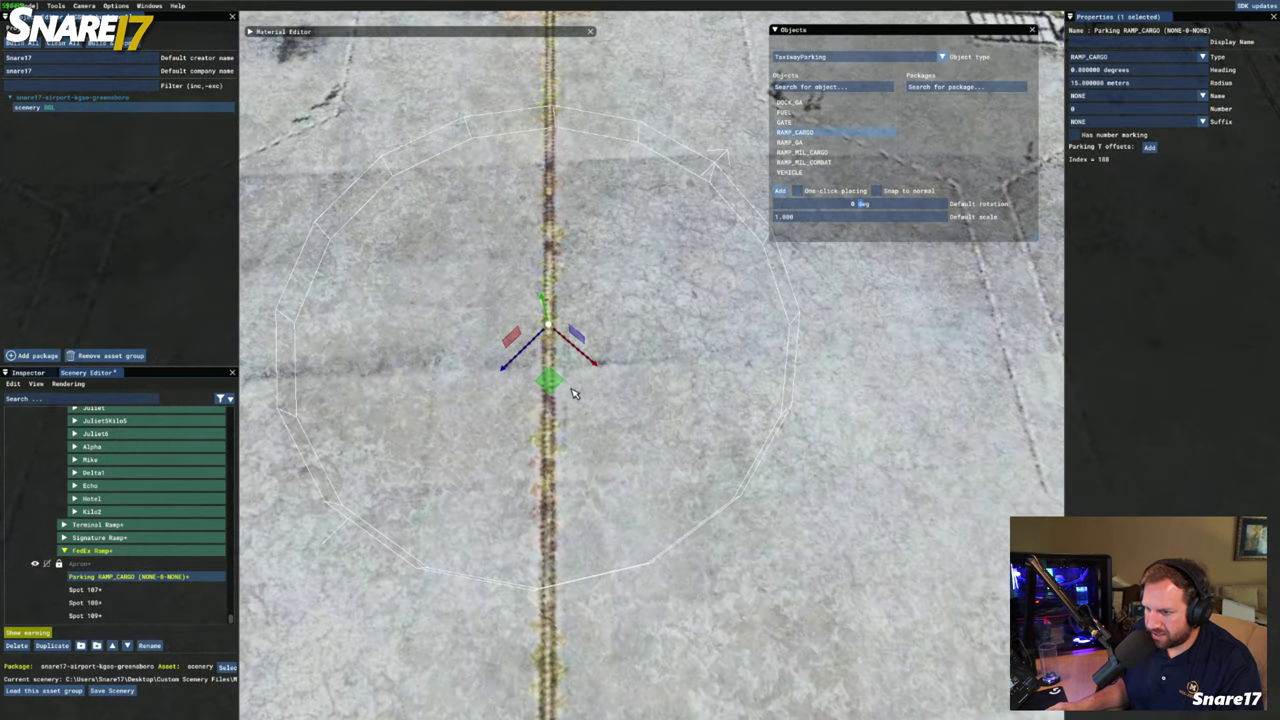
{"action": "left_click_drag", "start_coordinate": [553, 387], "coordinate": [555, 390]}
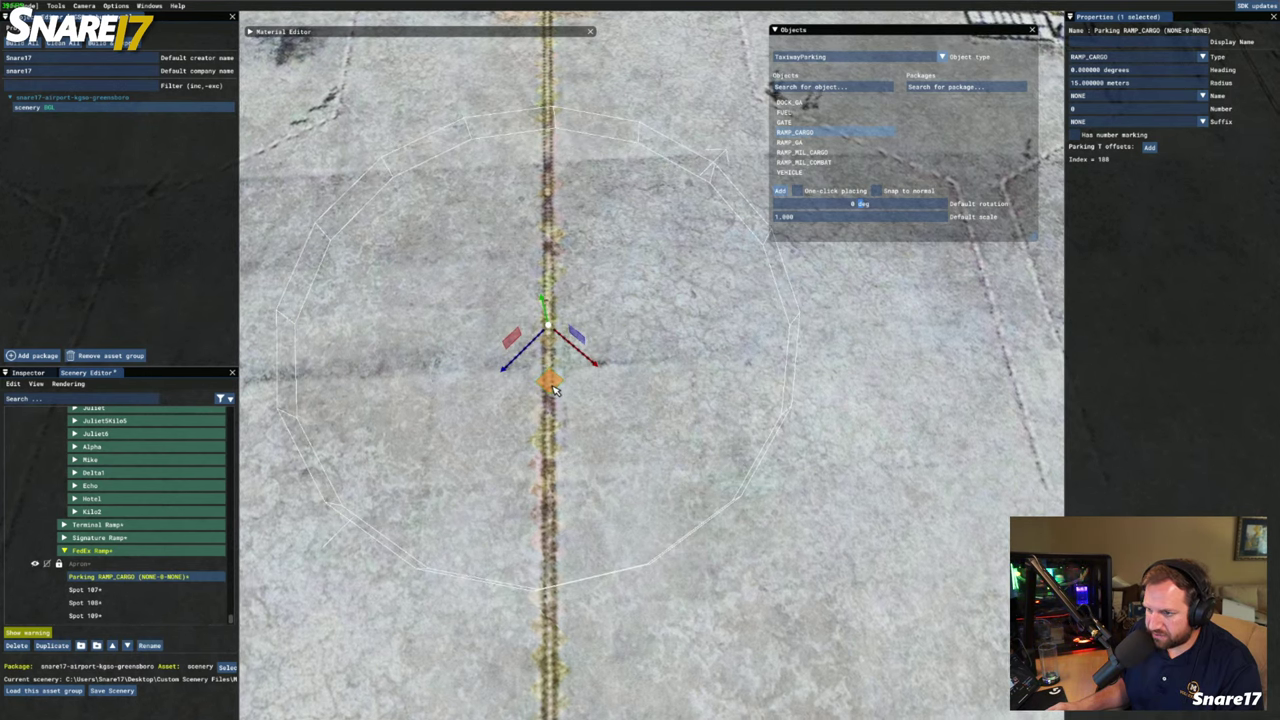
{"action": "scroll", "coordinate": [554, 389], "scroll_direction": "down", "scroll_amount": 5}
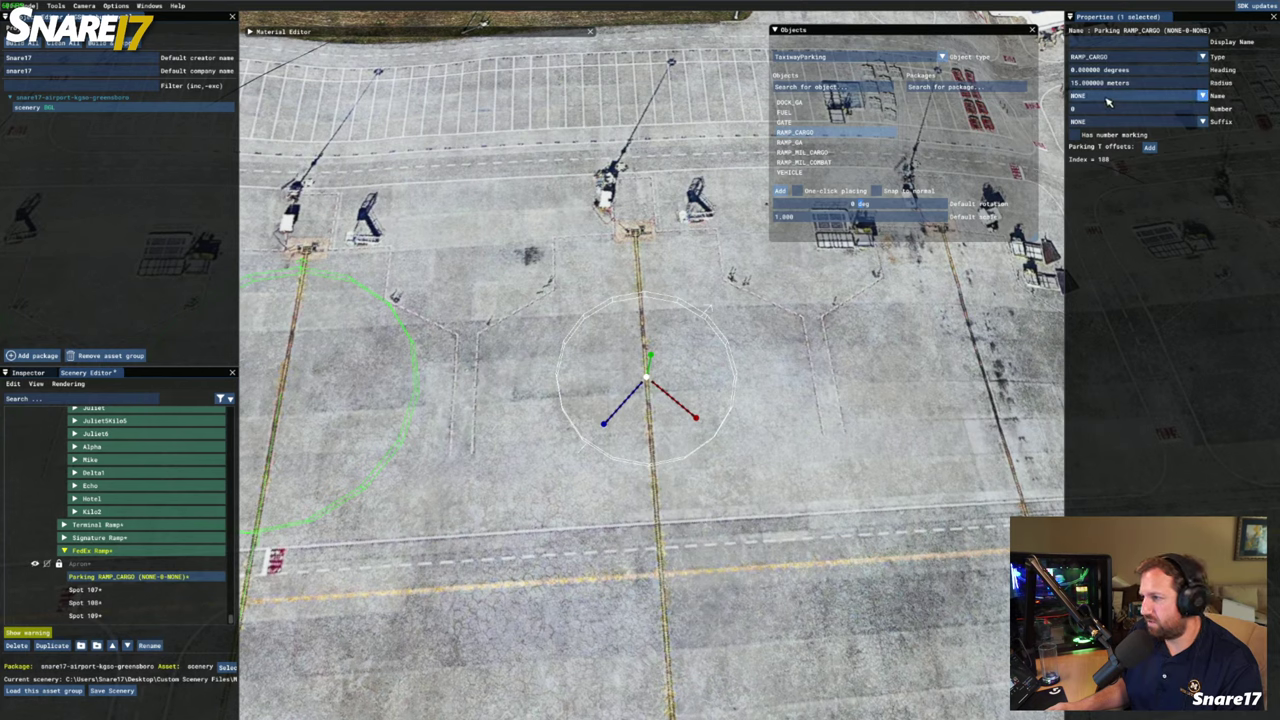
Set the radius of the new RAMP_CARGO parking spot to 22.5 meters
{"action": "double_click", "coordinate": [1108, 83]}
{"action": "type", "text": "22."}
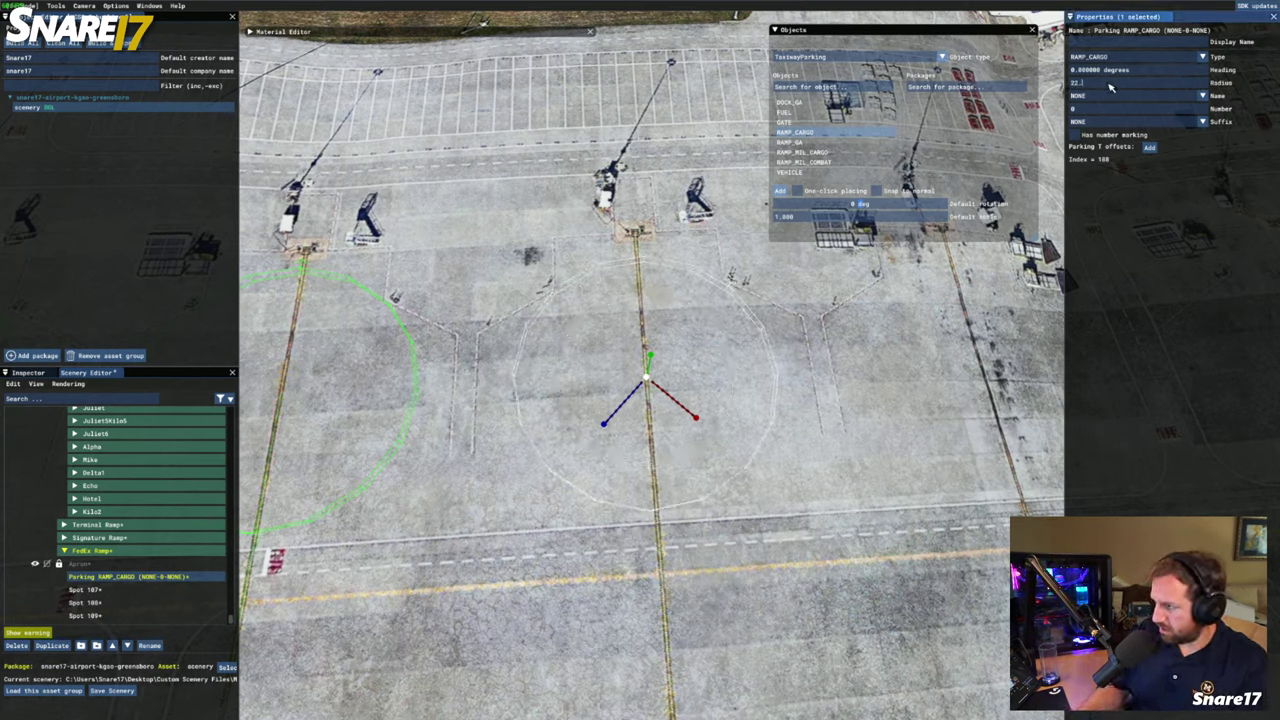
{"action": "type", "text": "5"}
{"action": "key", "text": "Return"}
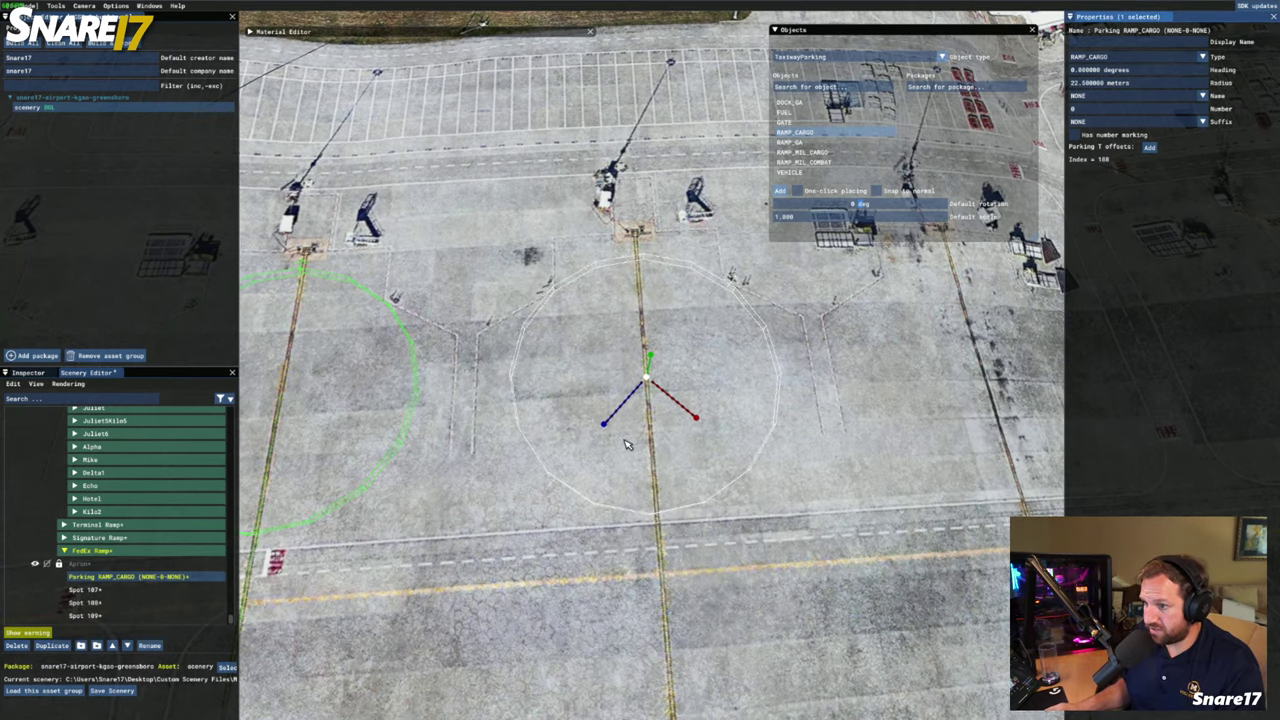
Rotate the new parking spot to a heading of about -43.9 degrees so it follows the painted lead-in line
{"action": "scroll", "coordinate": [697, 457], "scroll_direction": "up", "scroll_amount": 3}
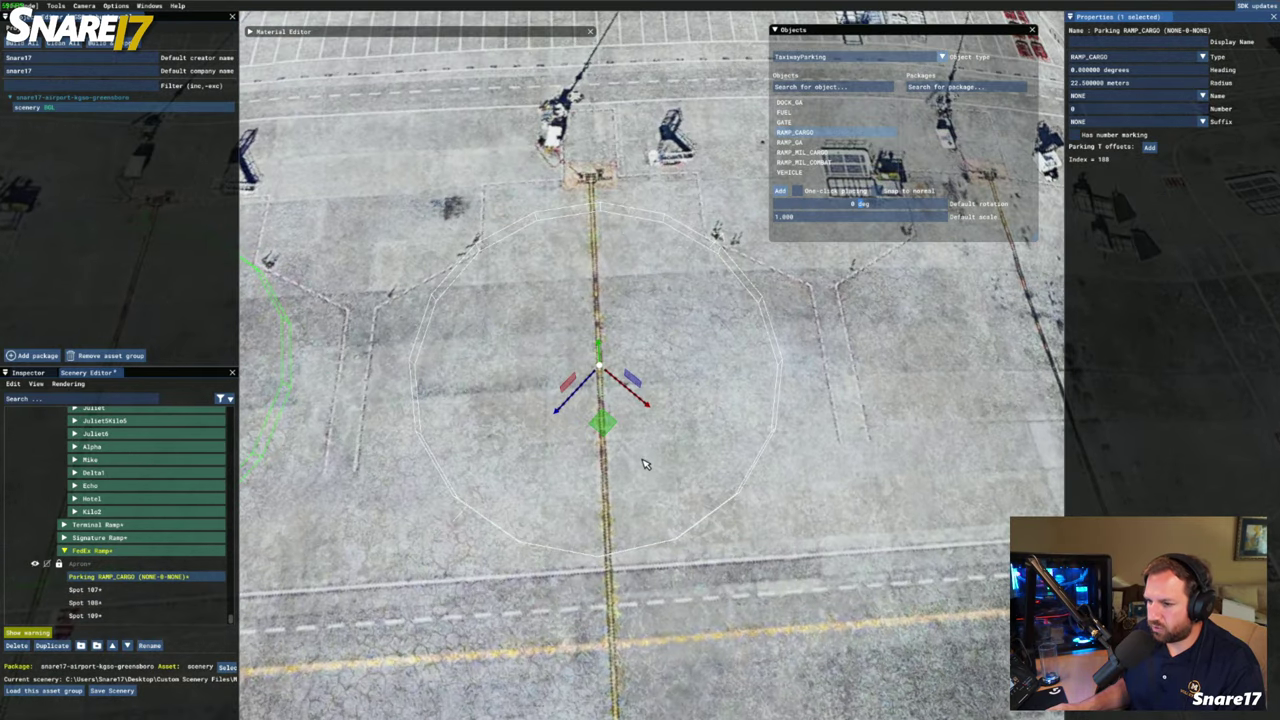
{"action": "key", "text": "space"}
{"action": "left_click_drag", "start_coordinate": [597, 432], "coordinate": [651, 430]}
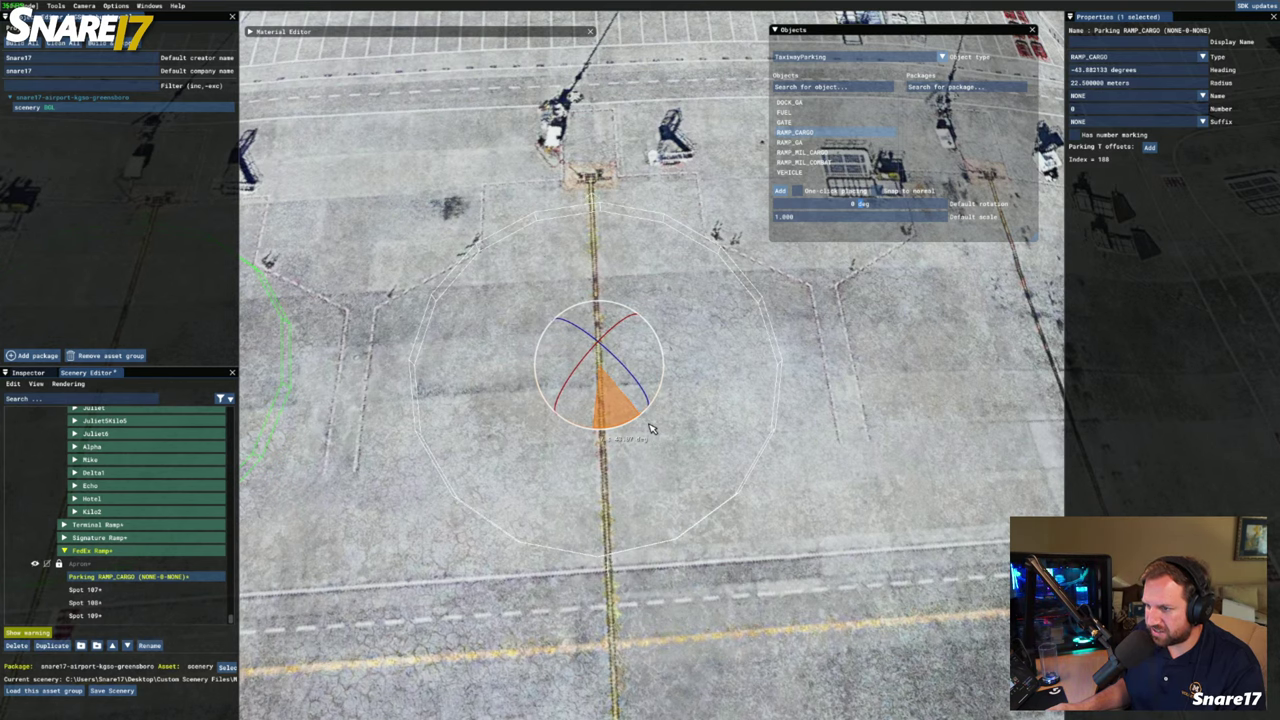
{"action": "left_click_drag", "start_coordinate": [651, 428], "coordinate": [650, 427]}
{"action": "key", "text": "a"}
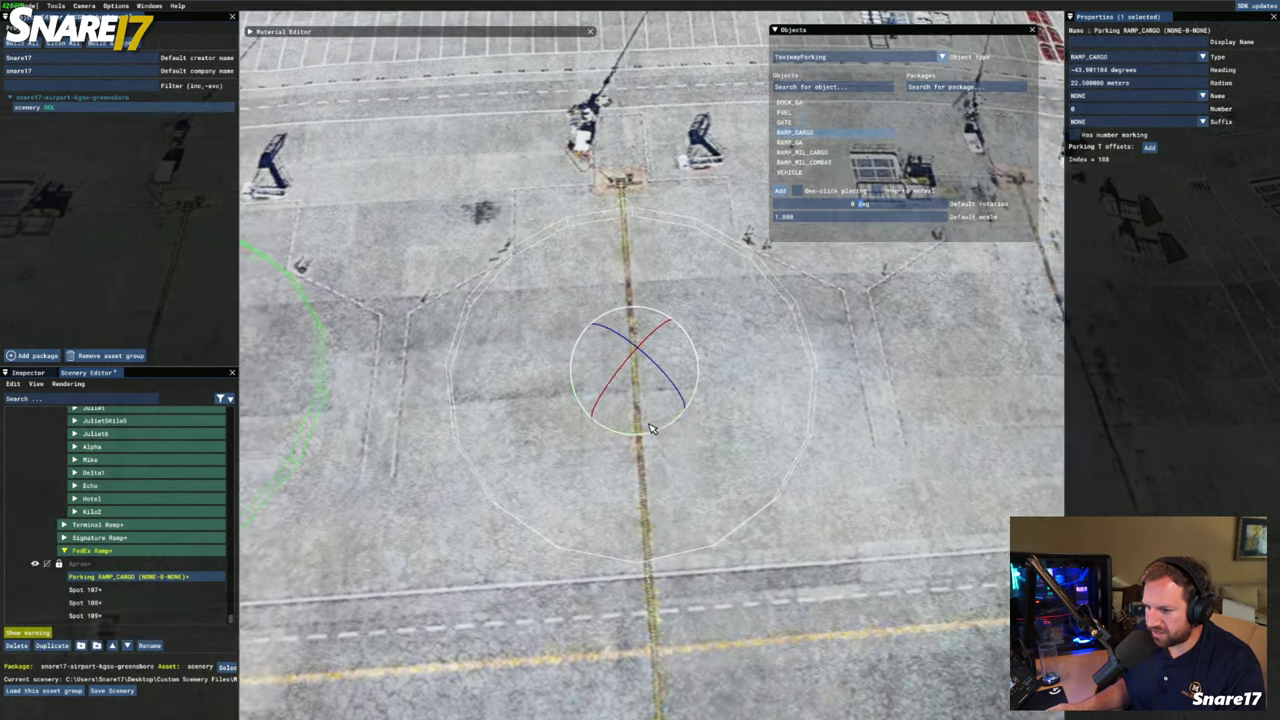
{"action": "key", "text": "d"}
{"action": "key", "text": "w"}
Examine the new parking spot's alignment with its lead-in line and compare its placement with the neighbouring stands
{"action": "key", "text": "space"}
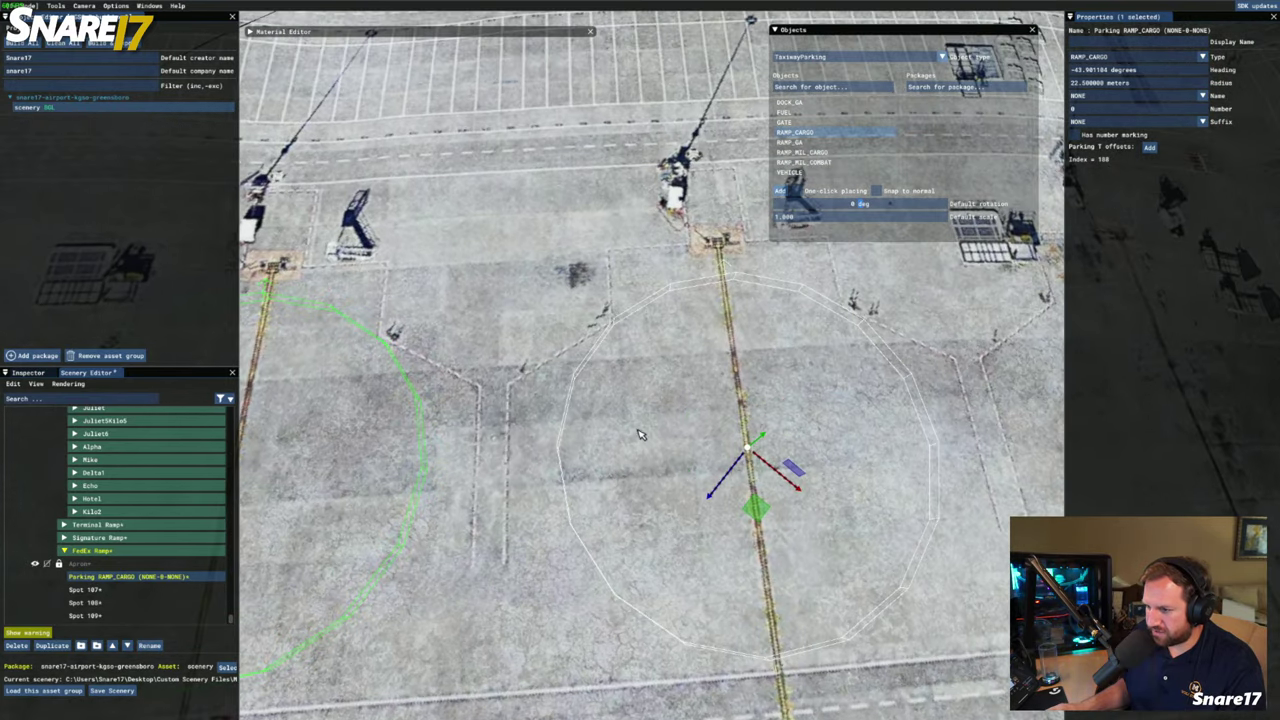
{"action": "key", "text": "s"}
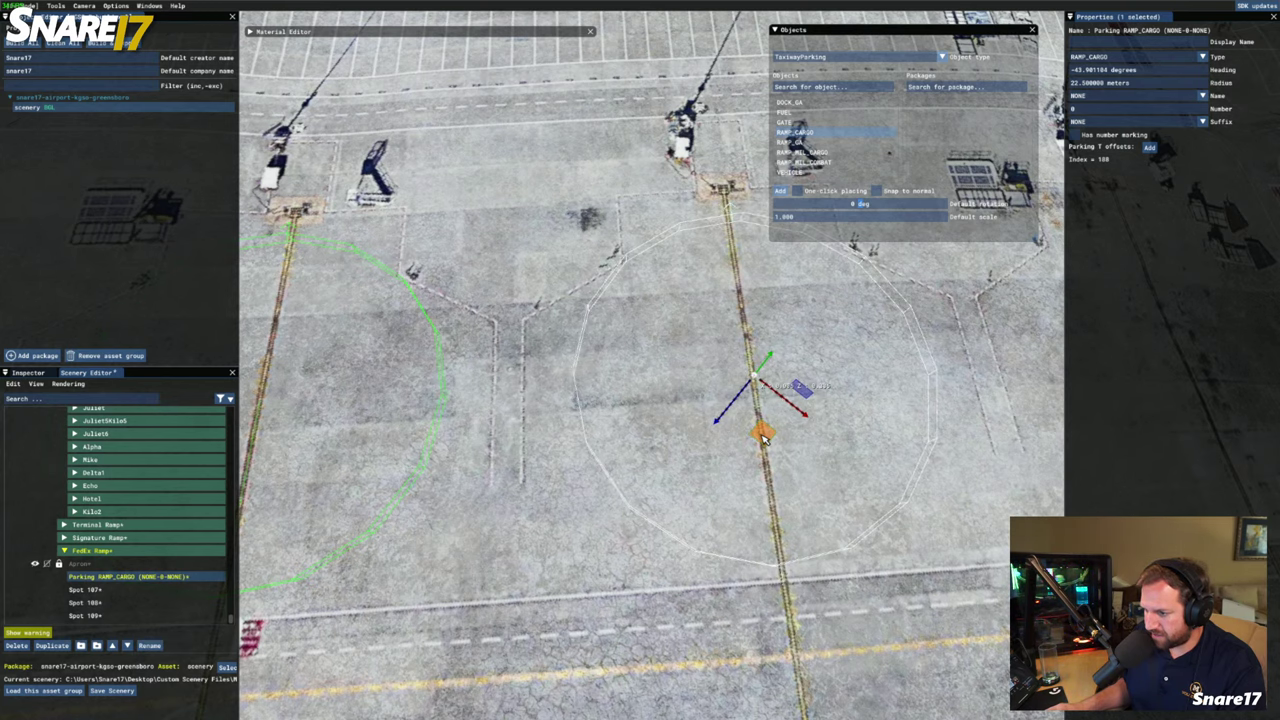
{"action": "key", "text": "d"}
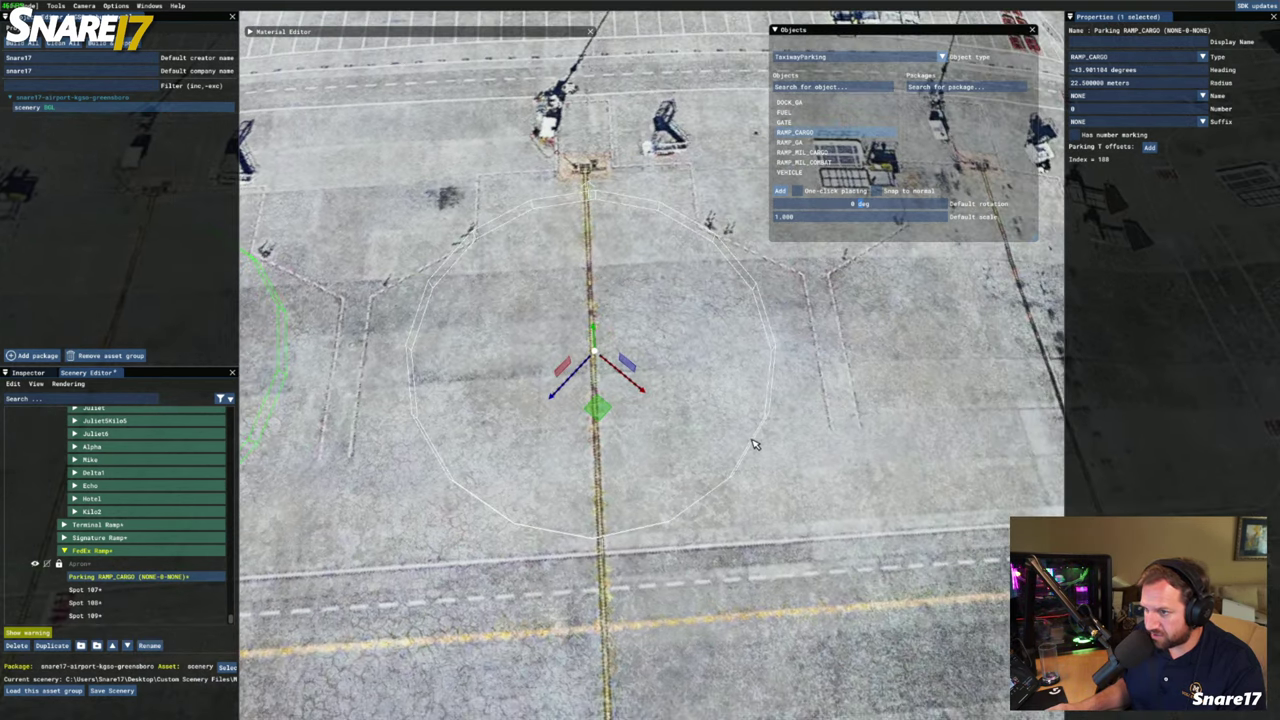
{"action": "key", "text": "space"}
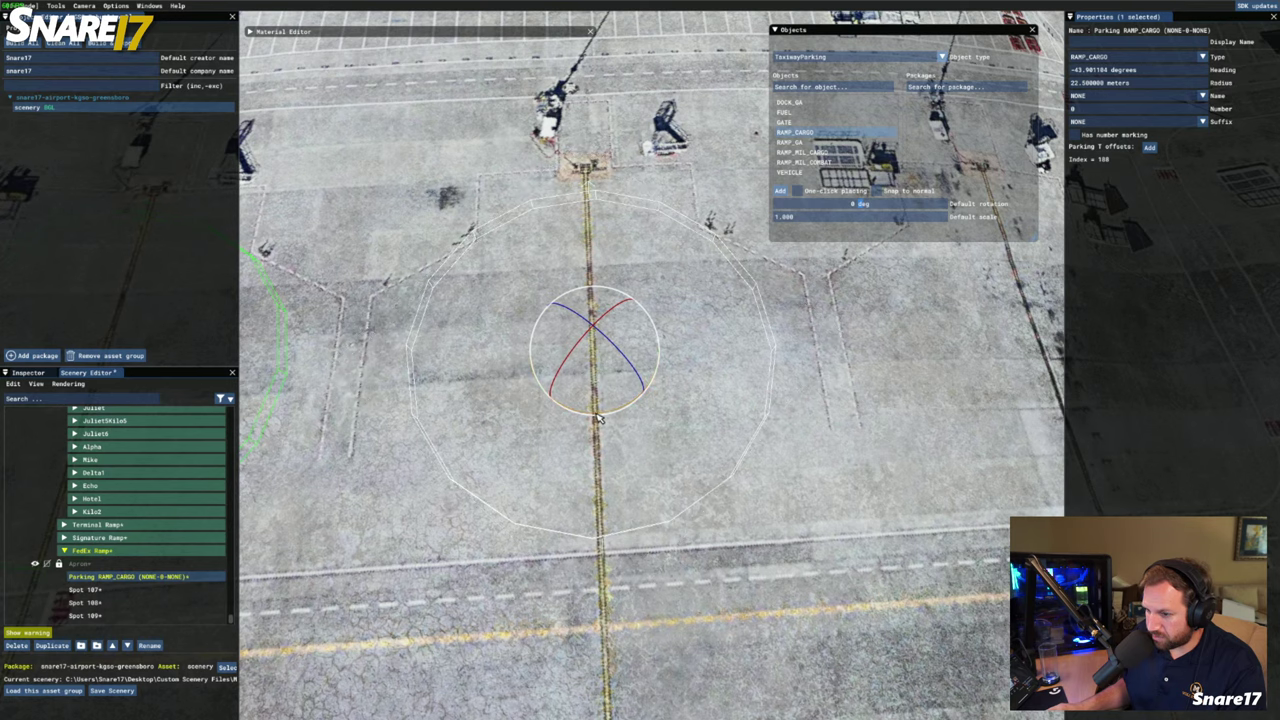
{"action": "key", "text": "space"}
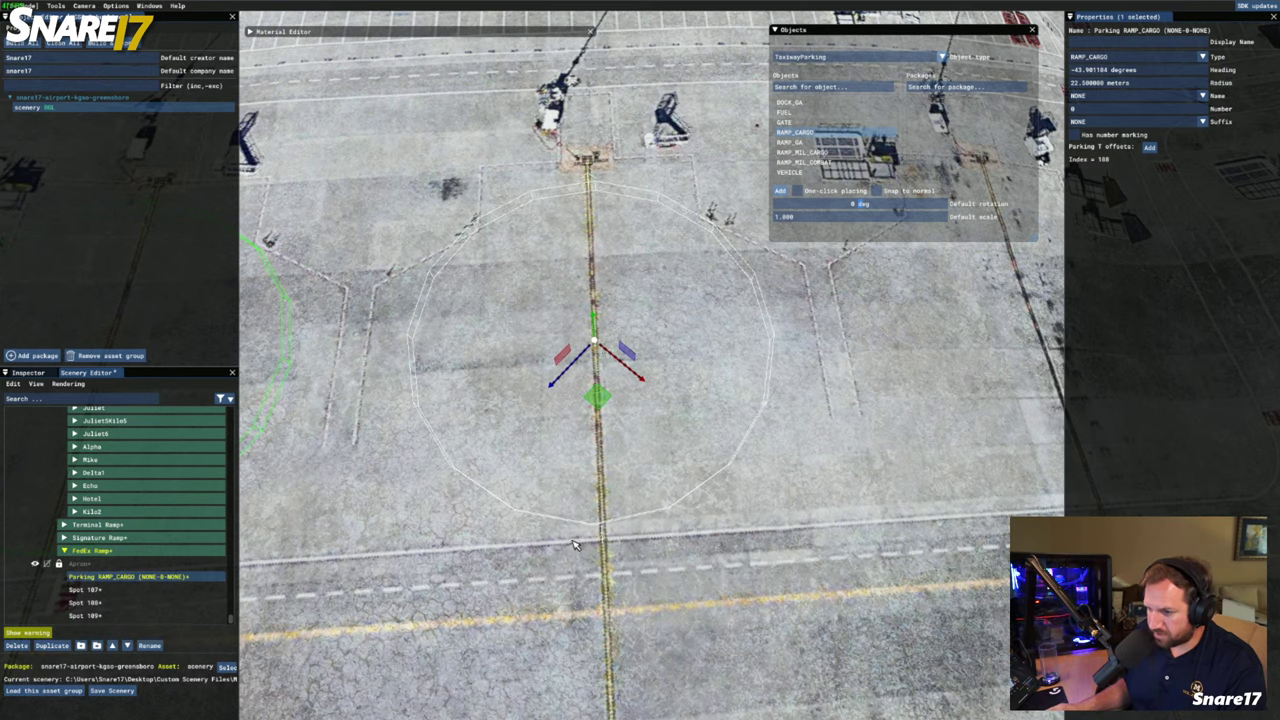
{"action": "key", "text": "s"}
{"action": "key", "text": "a"}
{"action": "key", "text": "d"}
{"action": "key", "text": "w"}
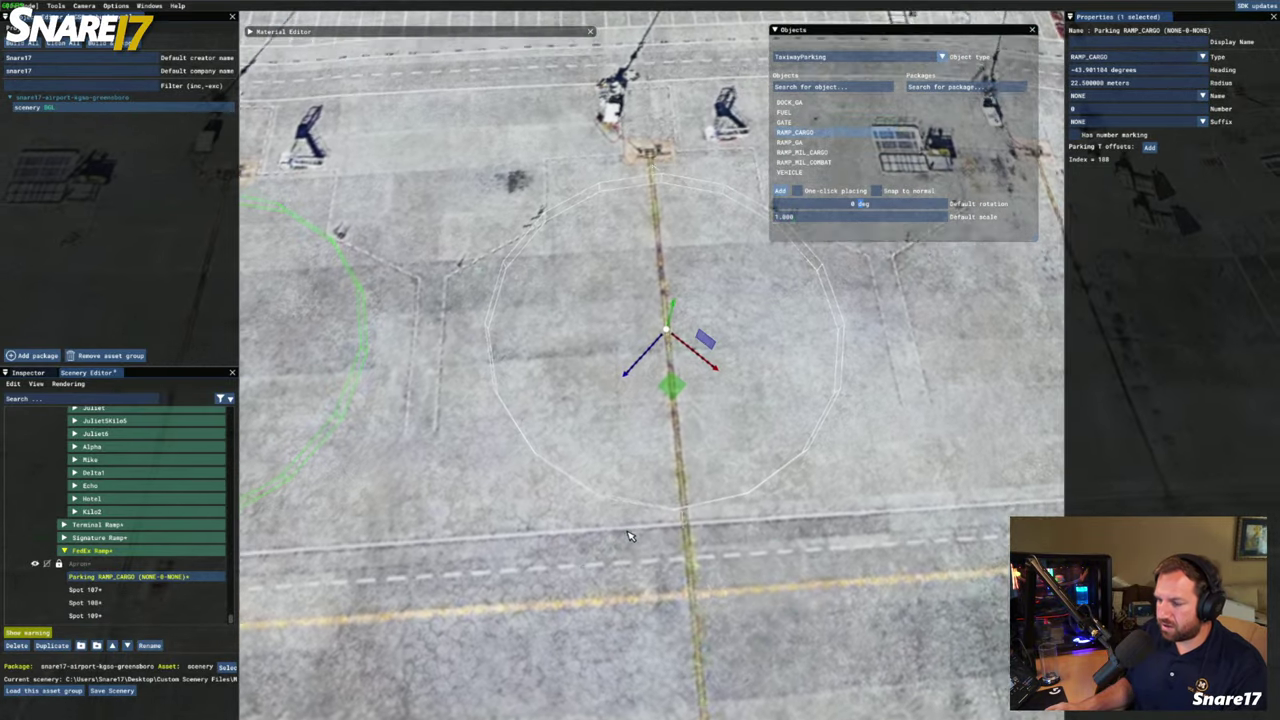
{"action": "key", "text": "a"}
{"action": "key", "text": "s"}
{"action": "key", "text": "d"}
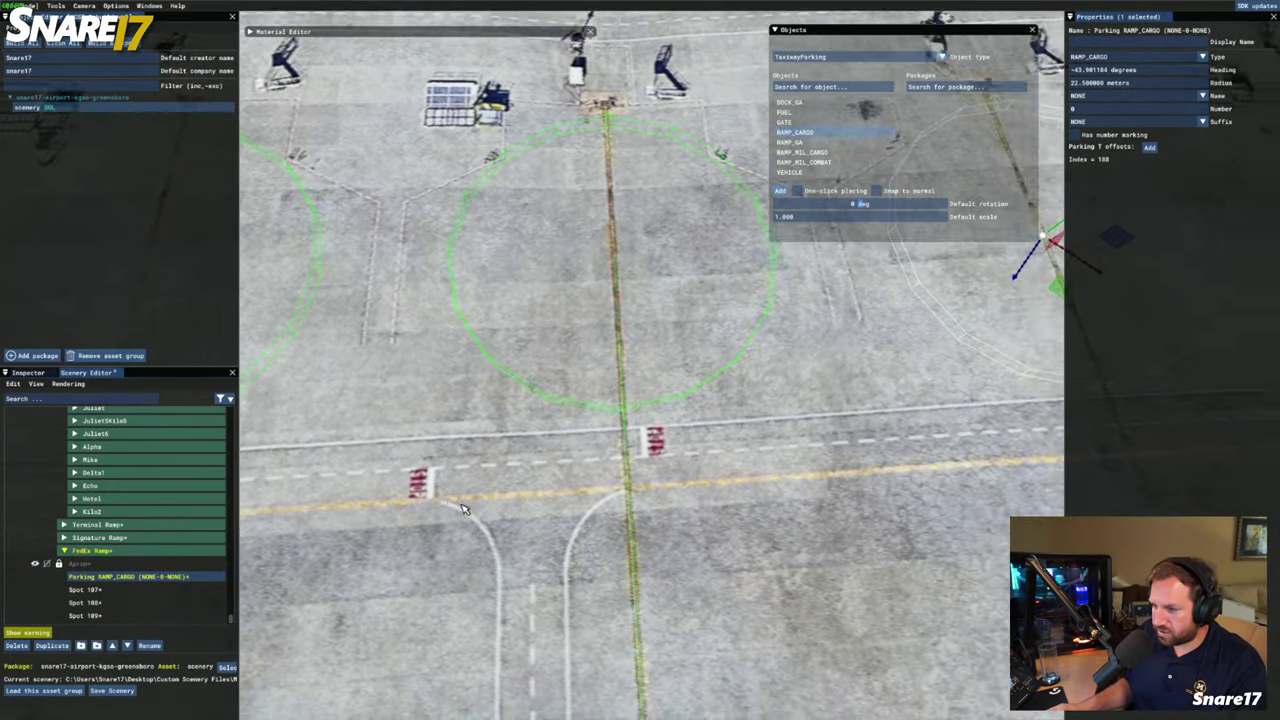
{"action": "key", "text": "w"}
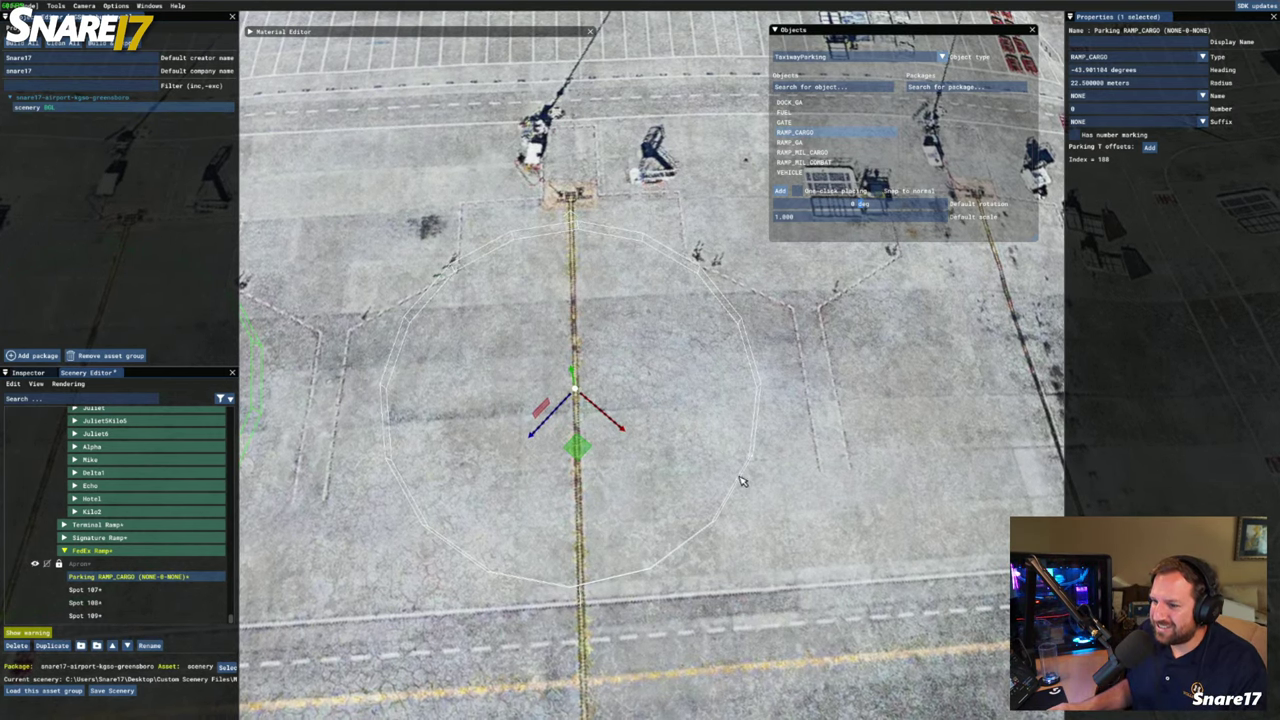
Name the new parking spot PARKING with number 106, and enable its number marking with number position editing
{"action": "scroll", "coordinate": [740, 481], "scroll_direction": "down", "scroll_amount": 5}
{"action": "left_click", "coordinate": [1107, 95]}
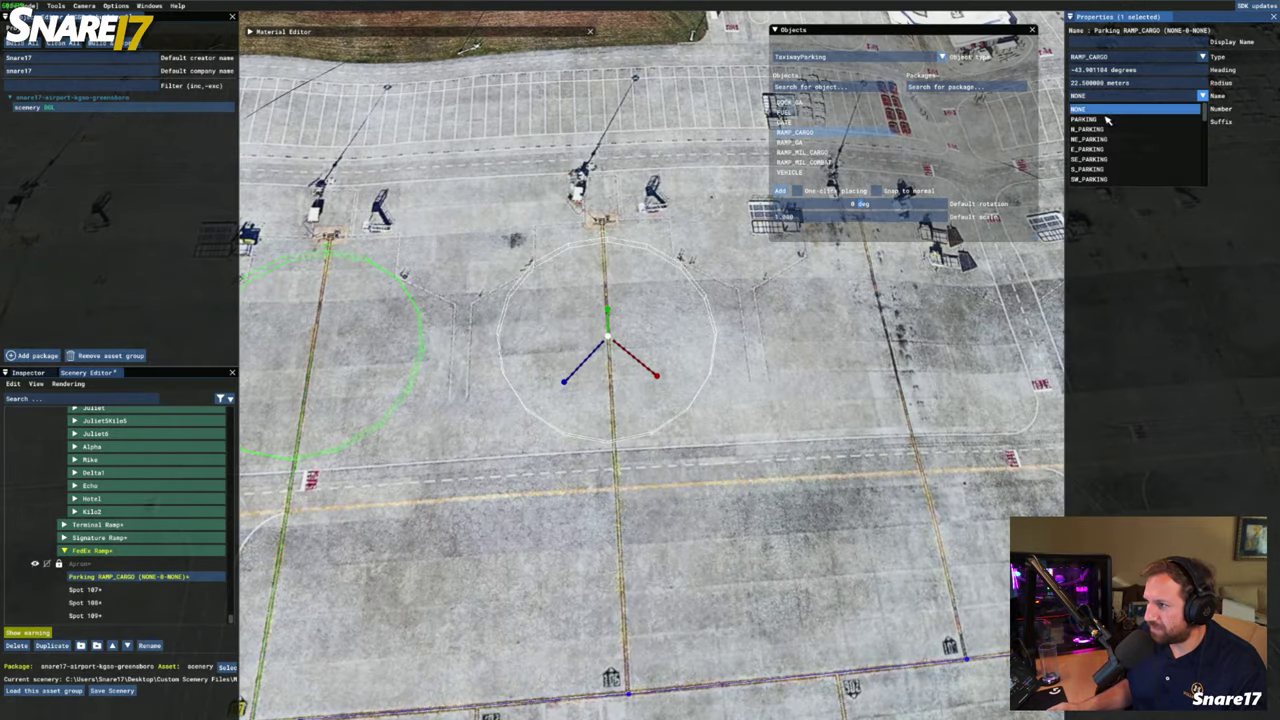
{"action": "left_click", "coordinate": [1084, 119]}
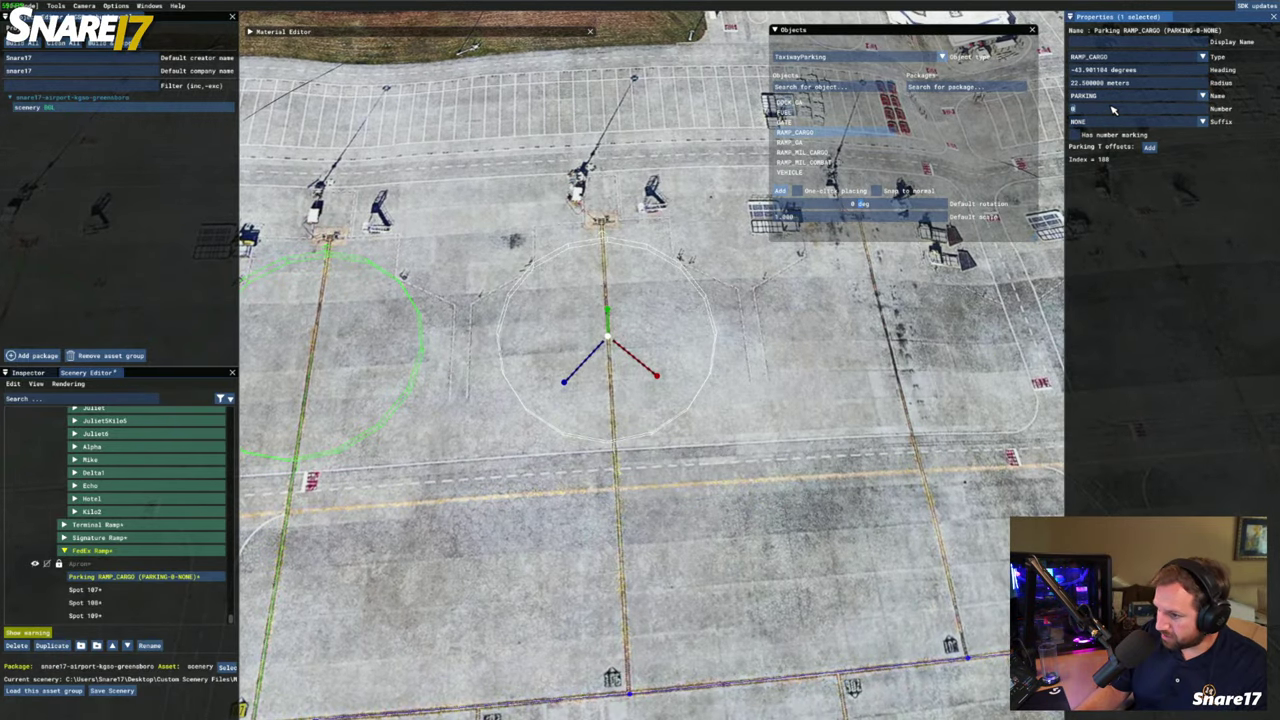
{"action": "left_click", "coordinate": [1112, 108]}
{"action": "type", "text": "106"}
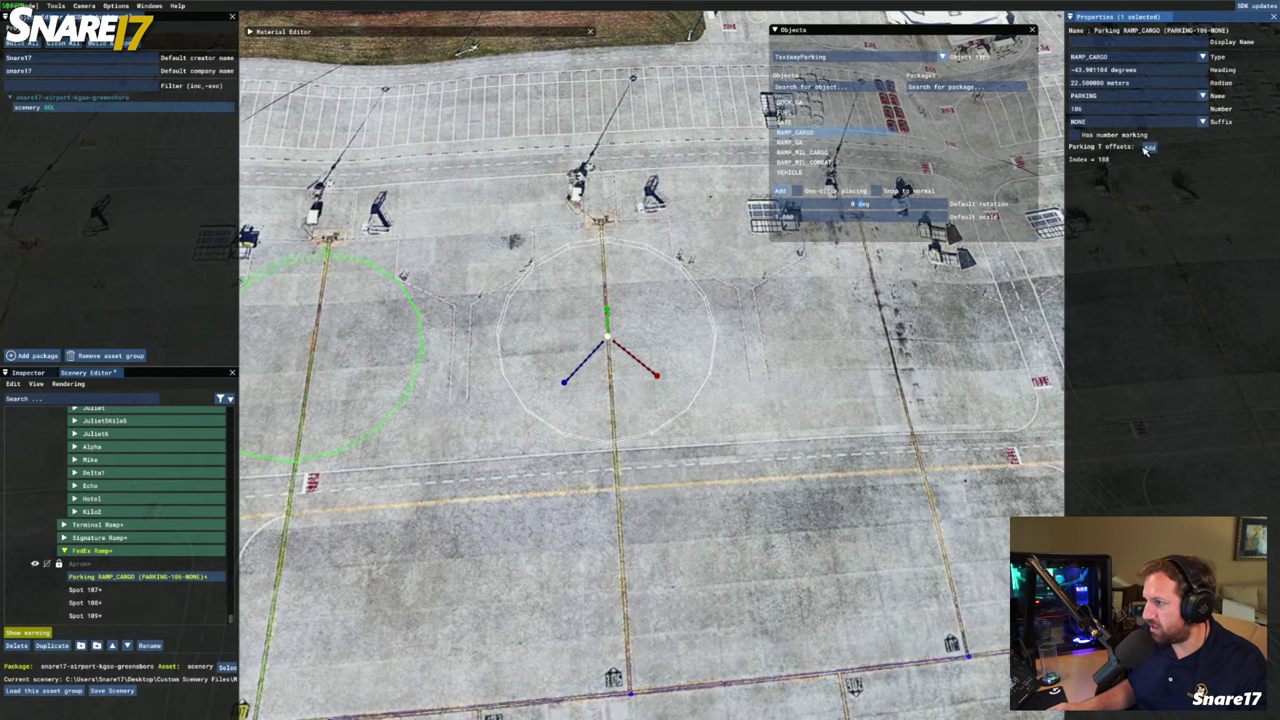
{"action": "left_click", "coordinate": [1074, 134]}
{"action": "left_click", "coordinate": [1077, 150]}
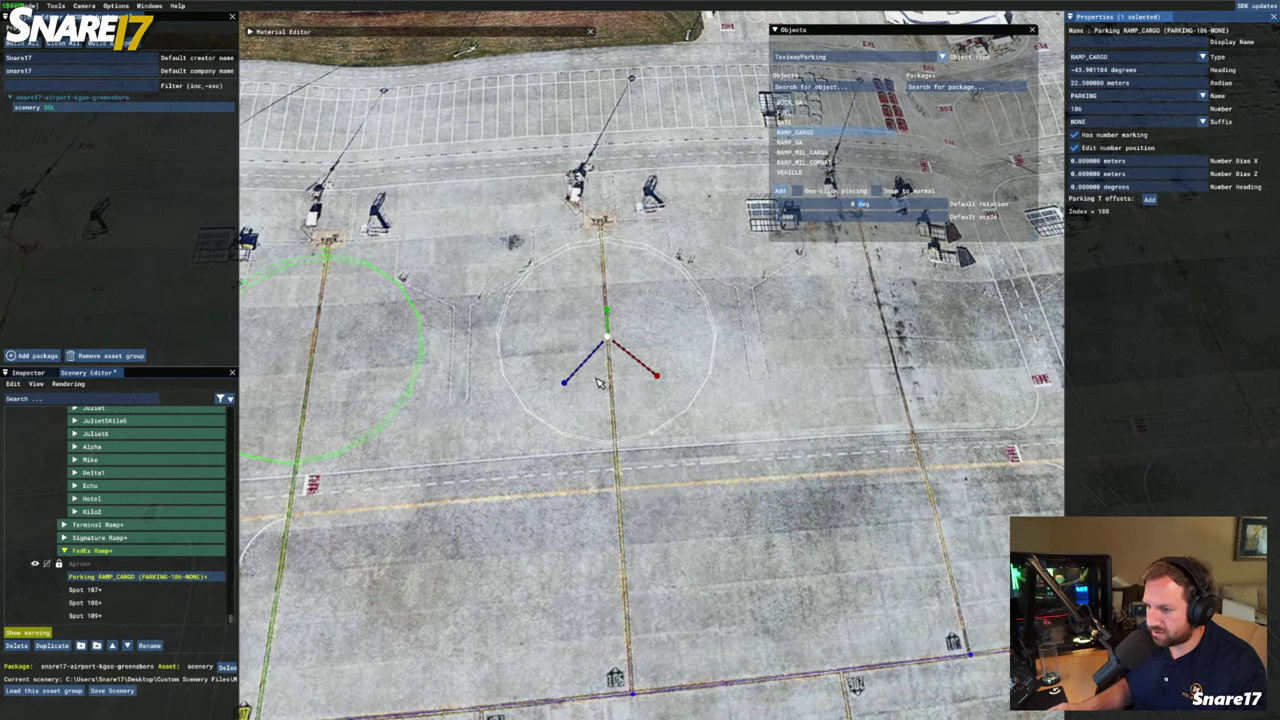
Move the 106 number marking onto its painted box at the end of the lead-in line, about 41.42 m in X and -46.40 m in Z
{"action": "key", "text": "s"}
{"action": "key", "text": "w"}
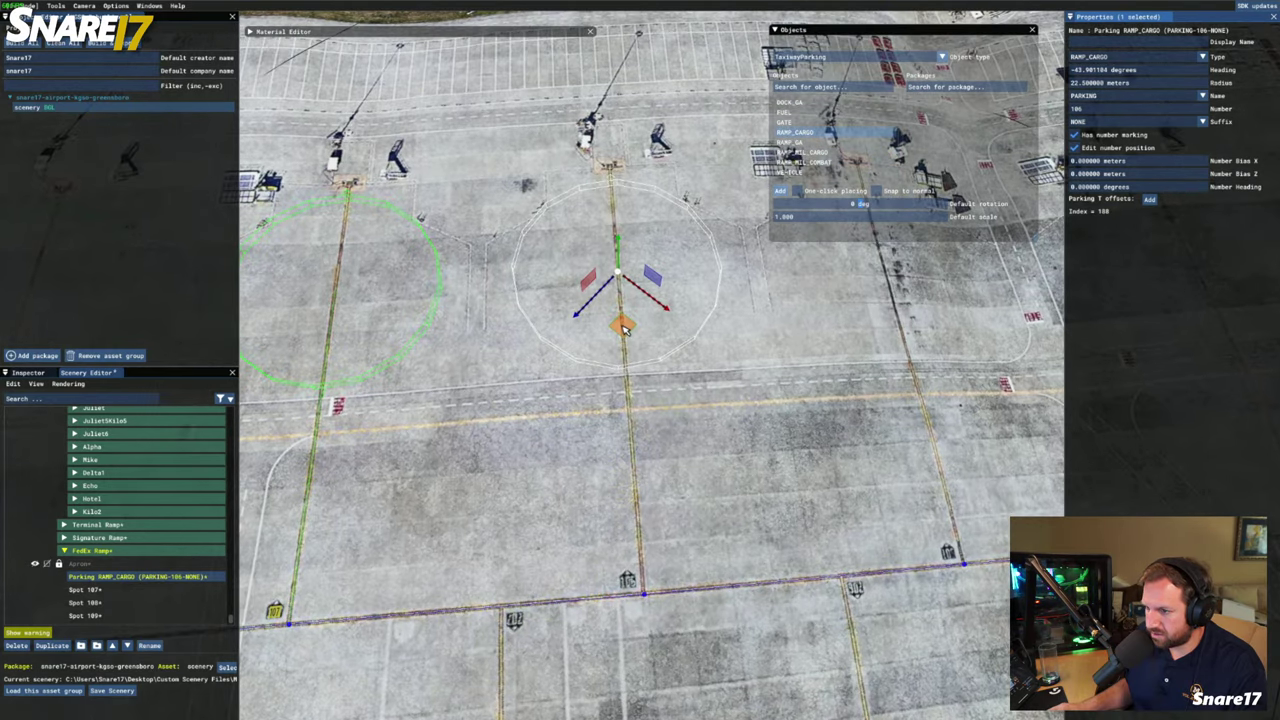
{"action": "mouse_move", "coordinate": [625, 328]}
{"action": "left_mouse_down"}
{"action": "mouse_move", "coordinate": [616, 462]}
{"action": "mouse_move", "coordinate": [633, 648]}
{"action": "left_mouse_up"}
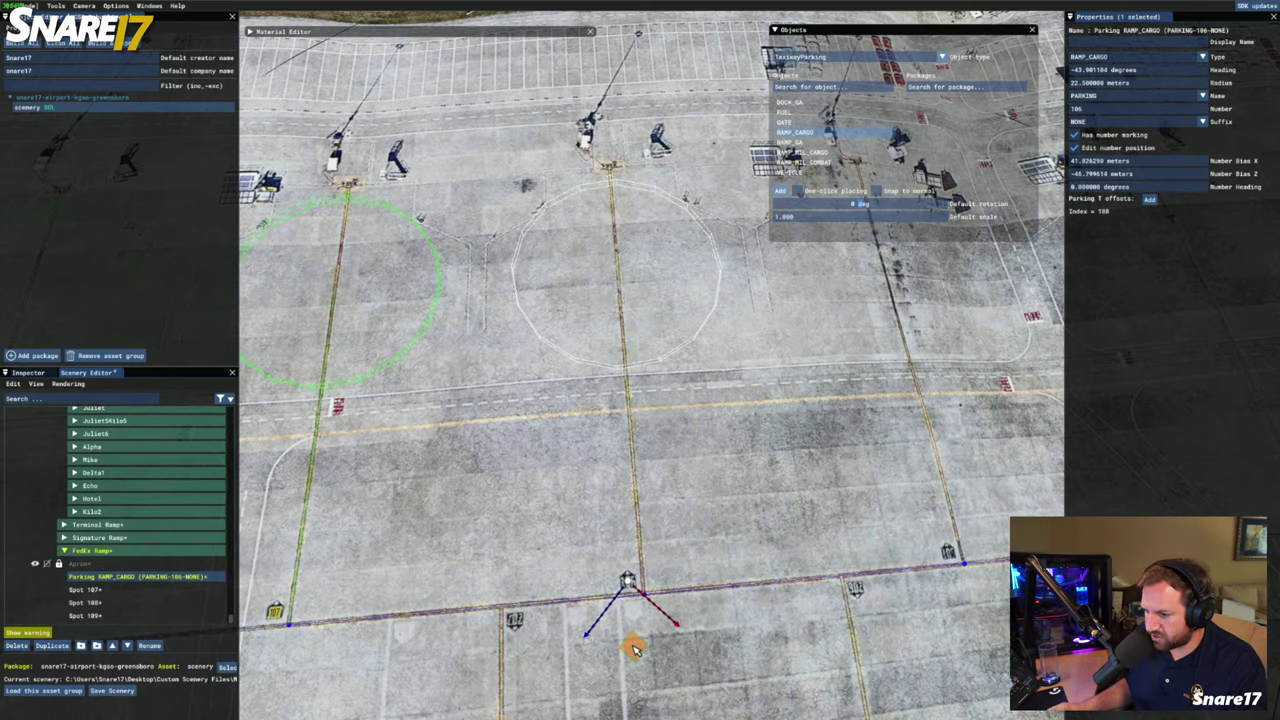
{"action": "scroll", "coordinate": [632, 640], "scroll_direction": "up", "scroll_amount": 10}
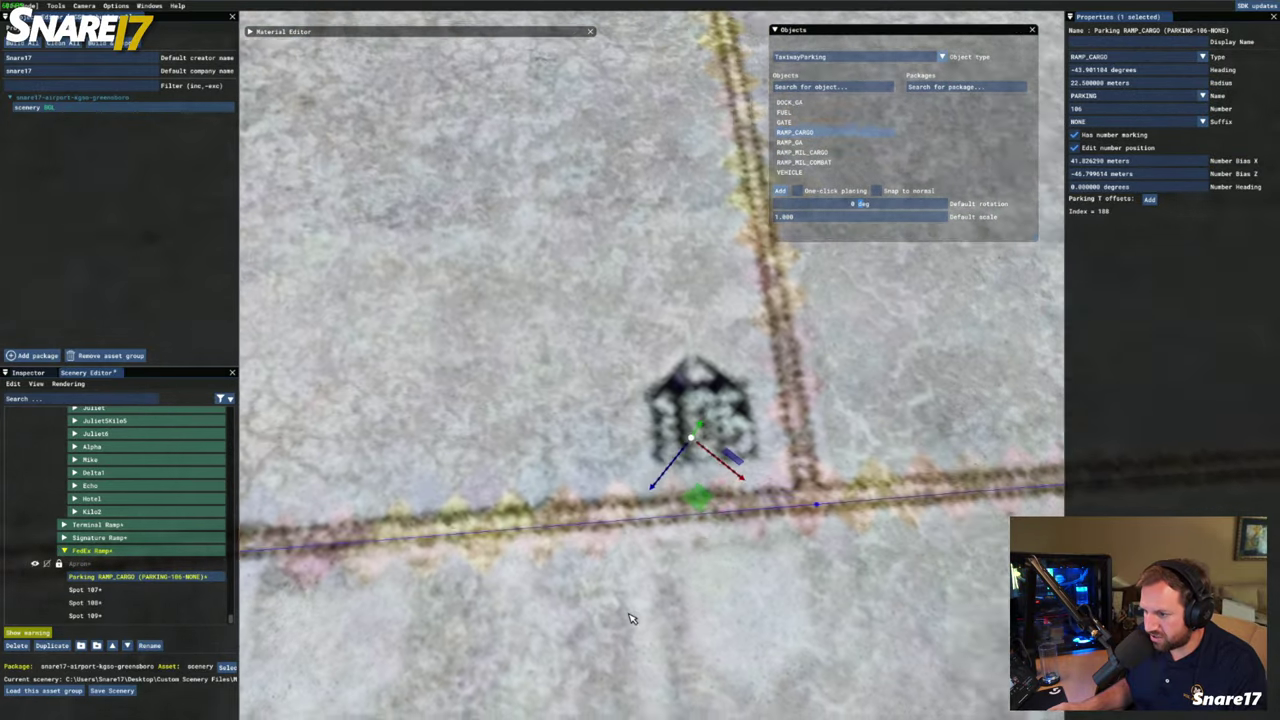
{"action": "key", "text": "d"}
{"action": "left_click_drag", "start_coordinate": [601, 483], "coordinate": [601, 470]}
{"action": "scroll", "coordinate": [600, 470], "scroll_direction": "down", "scroll_amount": 15}
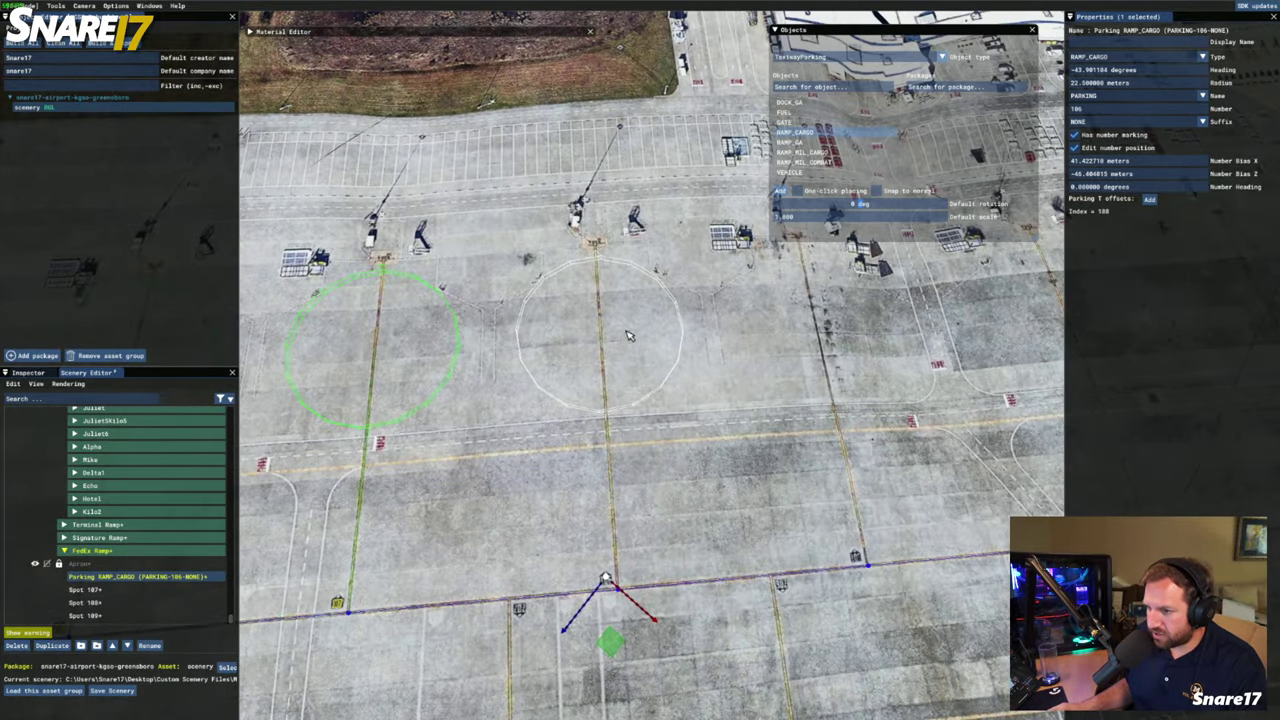
{"action": "left_click", "coordinate": [630, 335]}
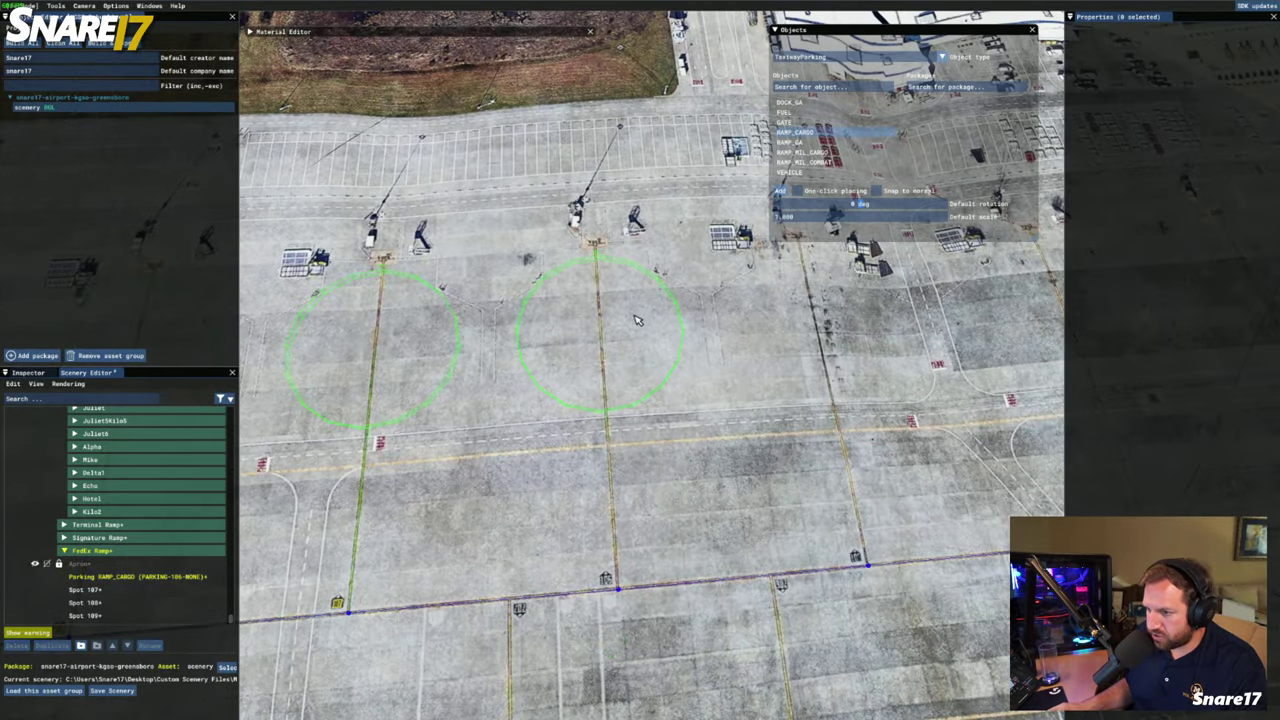
Turn off number position editing for parking spot 106 and create a path from it to the taxiway point at its lead-in line's end
{"action": "left_click", "coordinate": [165, 577]}
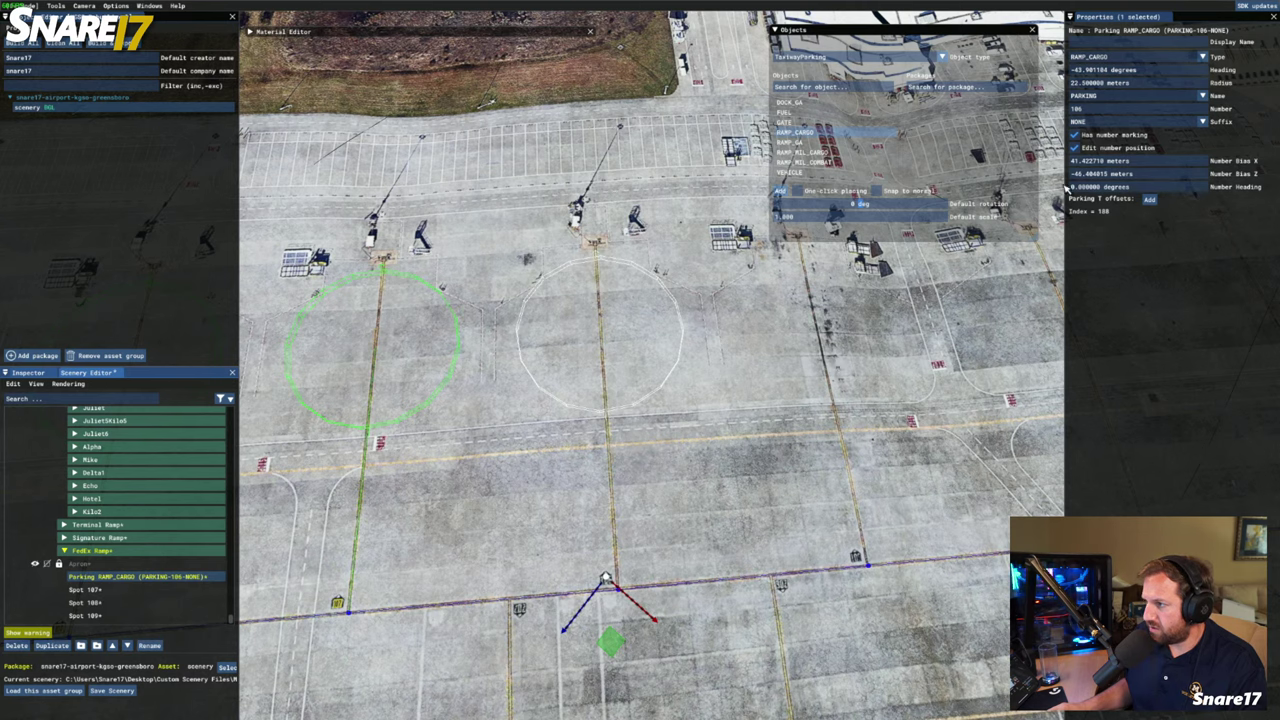
{"action": "left_click", "coordinate": [1075, 148]}
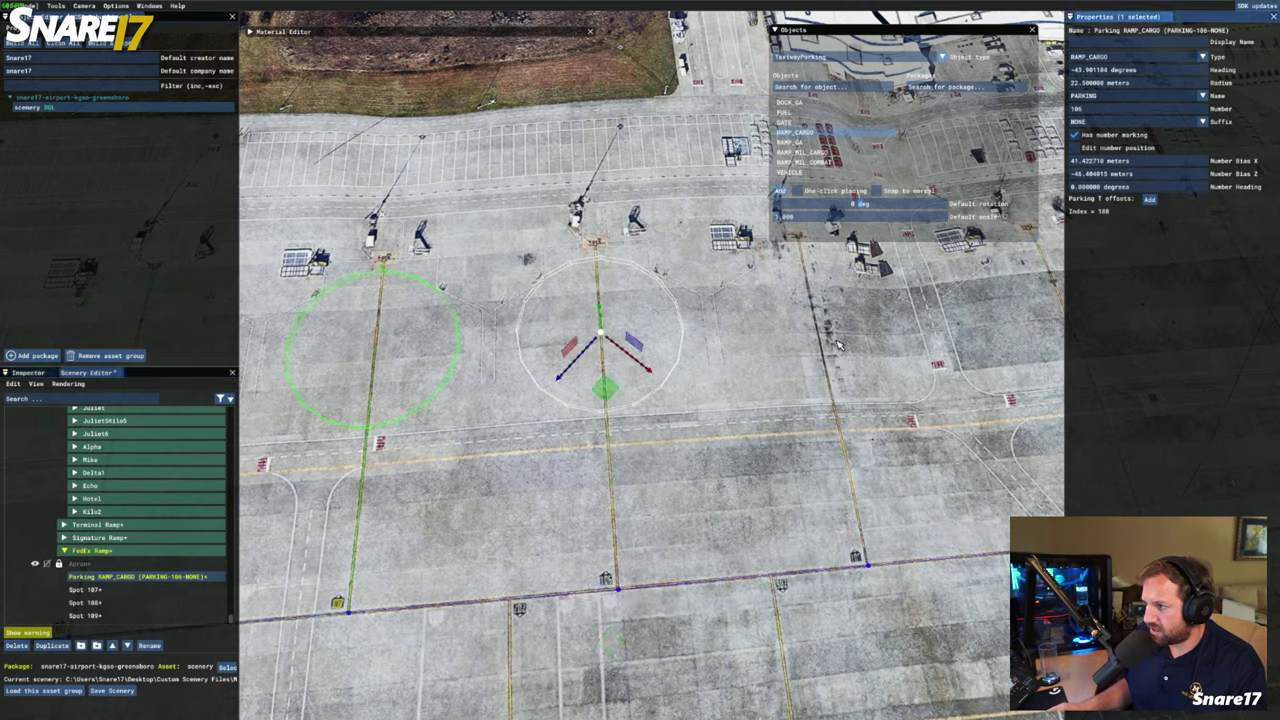
{"action": "left_click", "coordinate": [619, 592], "text": "ctrl"}
{"action": "right_click", "coordinate": [620, 595]}
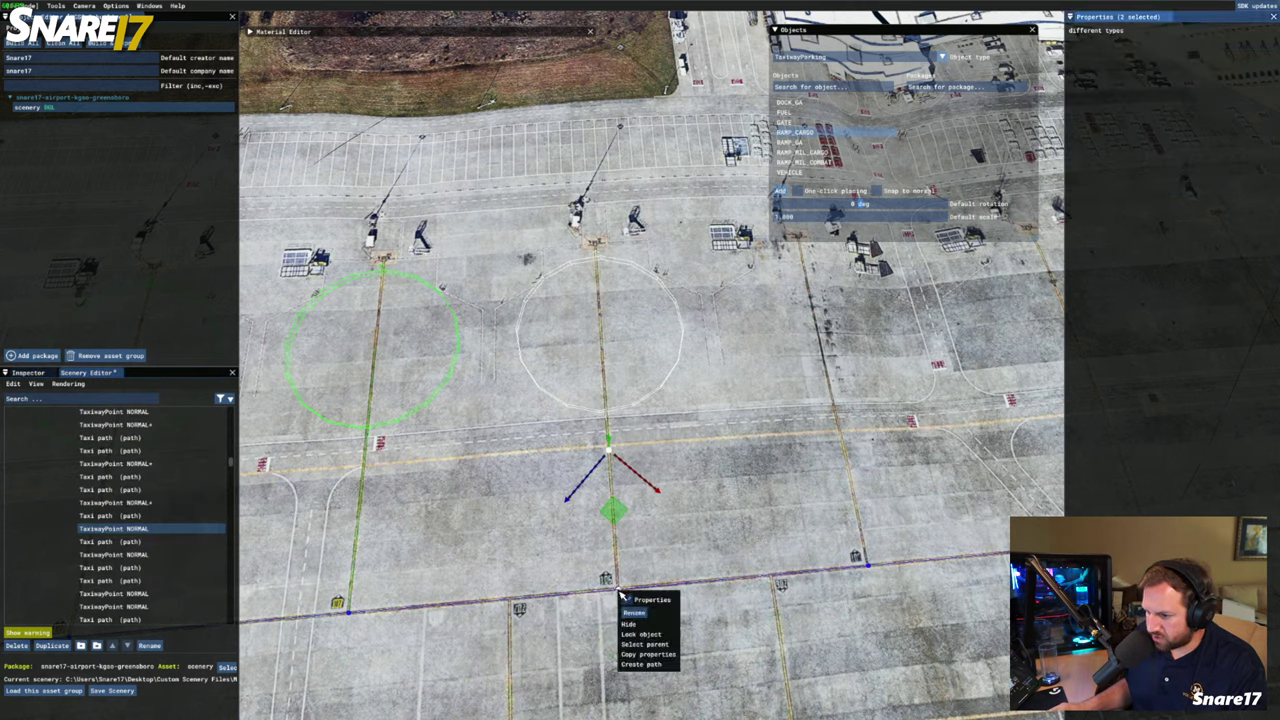
{"action": "left_click", "coordinate": [645, 665]}
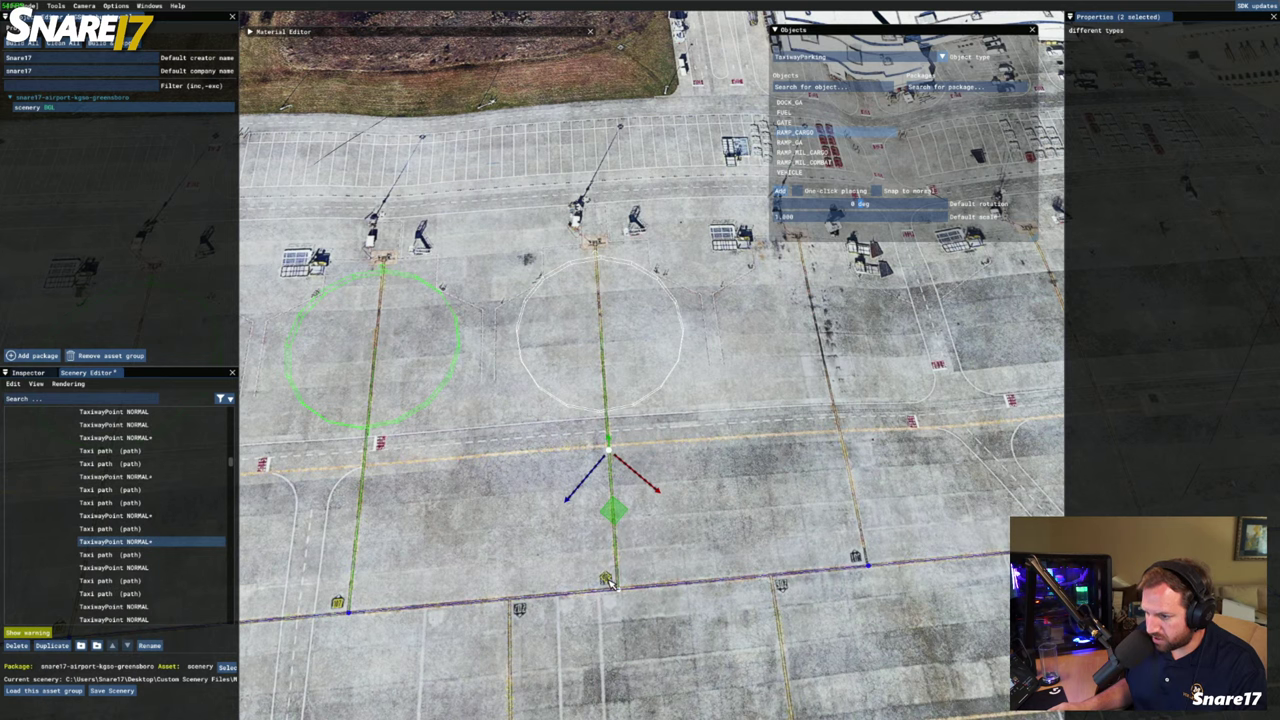
Re-enable number position editing and align the 106 marking at about -43.86 degrees heading, 41.87 m X and -46.85 m Z bias
{"action": "scroll", "coordinate": [611, 585], "scroll_direction": "up", "scroll_amount": 5}
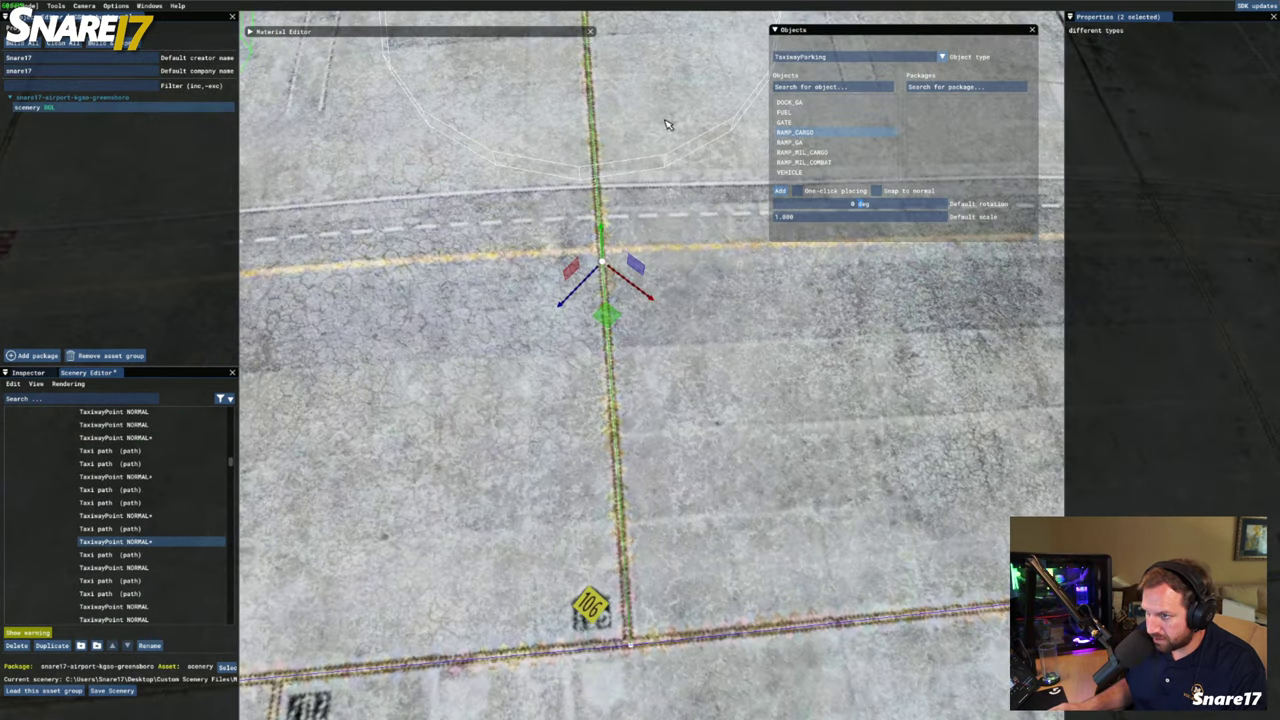
{"action": "left_click", "coordinate": [668, 125]}
{"action": "left_click", "coordinate": [1075, 147]}
{"action": "scroll", "coordinate": [757, 514], "scroll_direction": "up", "scroll_amount": 5}
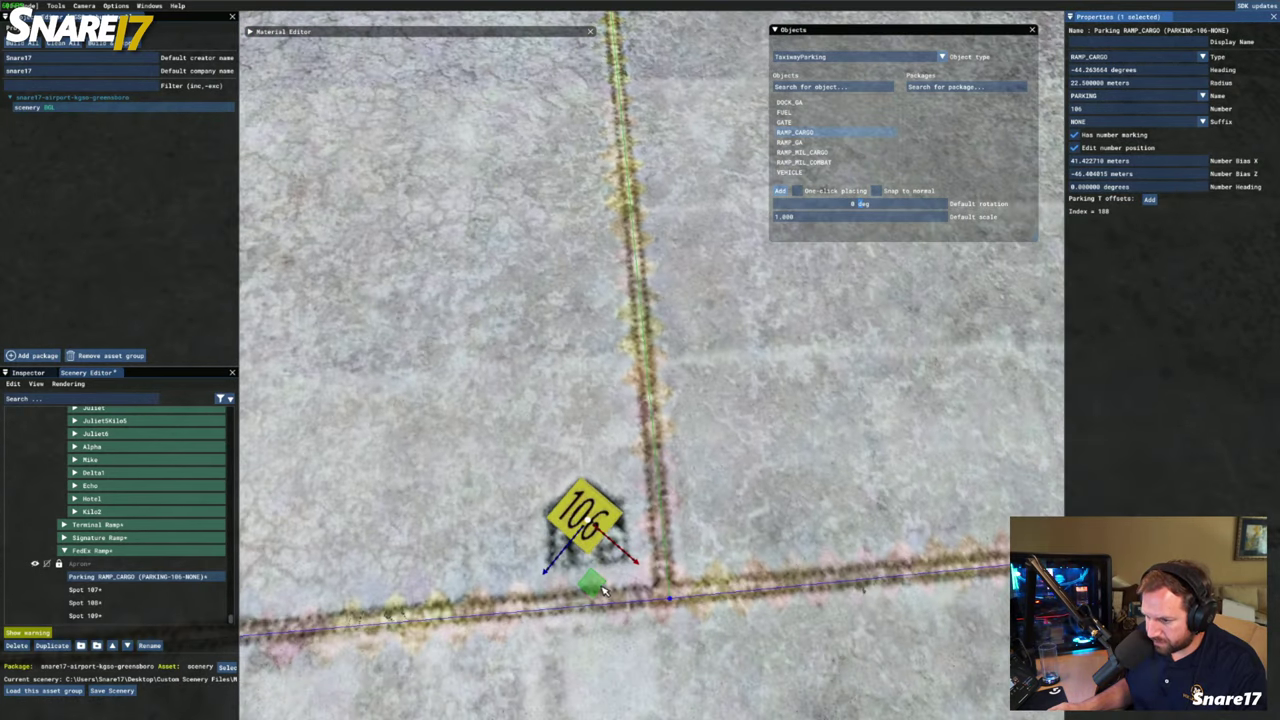
{"action": "left_click_drag", "start_coordinate": [603, 591], "coordinate": [628, 600]}
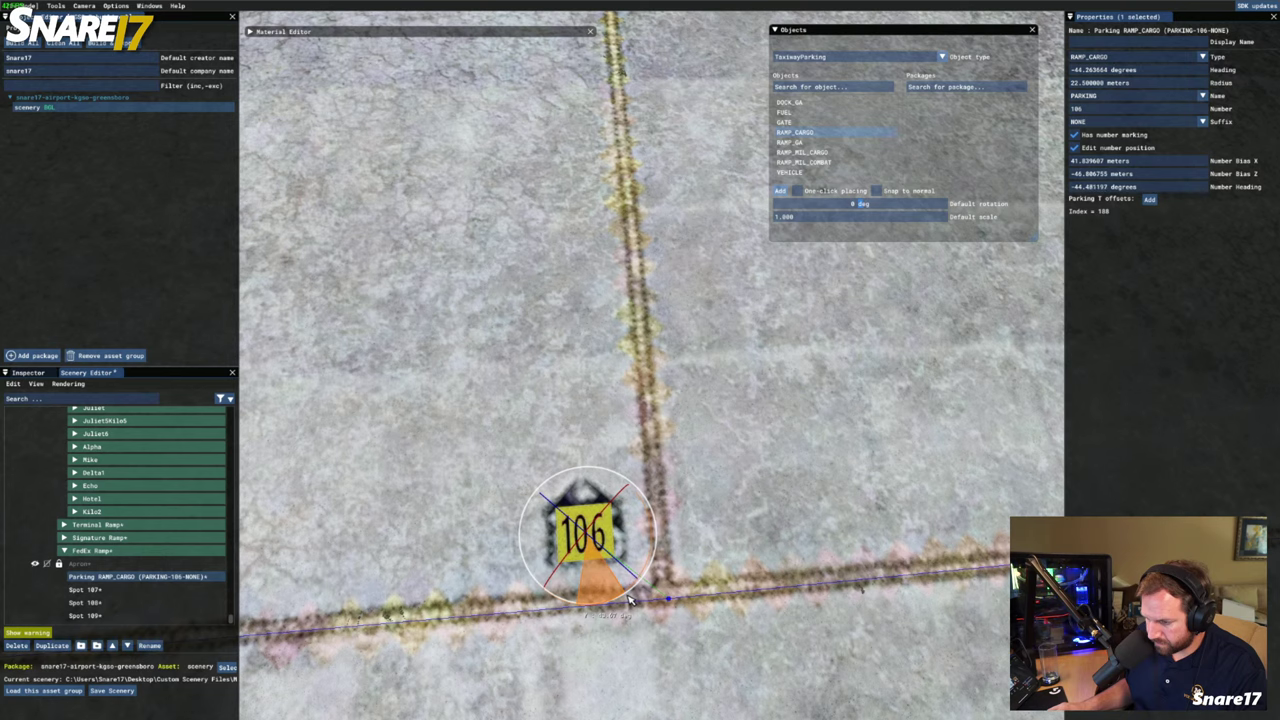
{"action": "key", "text": "space"}
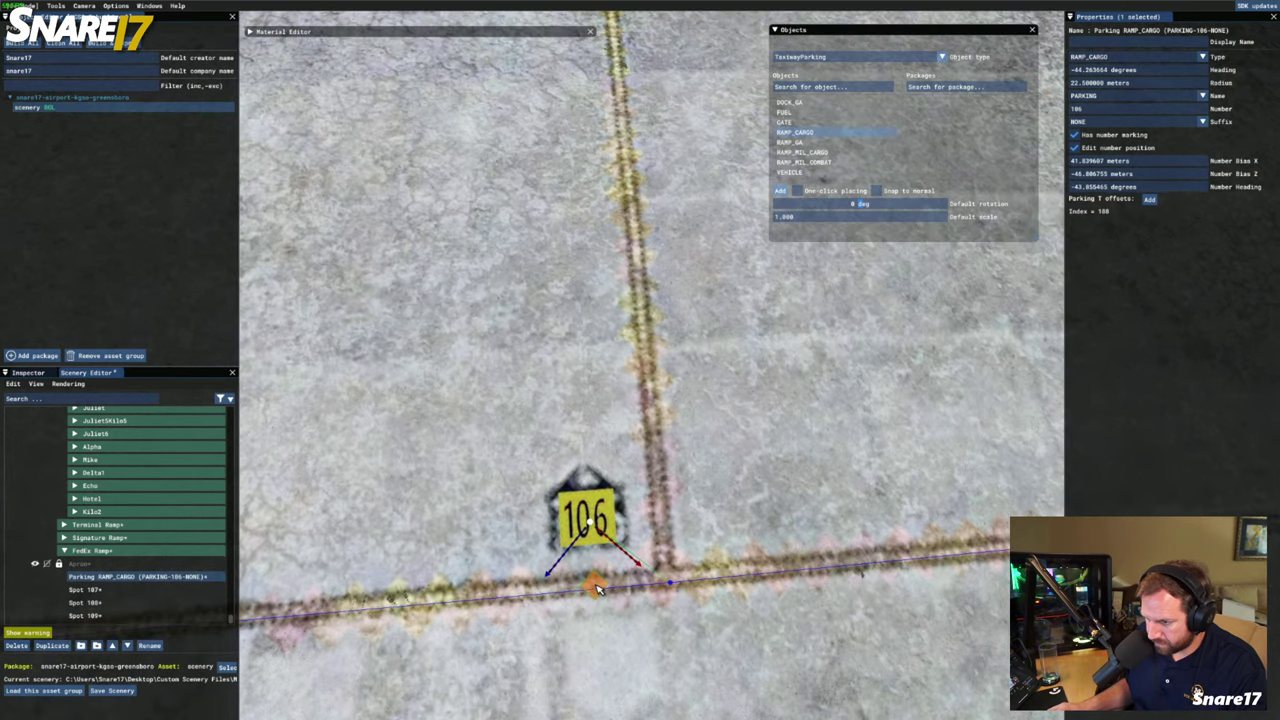
{"action": "scroll", "coordinate": [394, 249], "scroll_direction": "down", "scroll_amount": 8}
{"action": "left_click", "coordinate": [510, 403]}
{"action": "scroll", "coordinate": [509, 404], "scroll_direction": "down", "scroll_amount": 3}
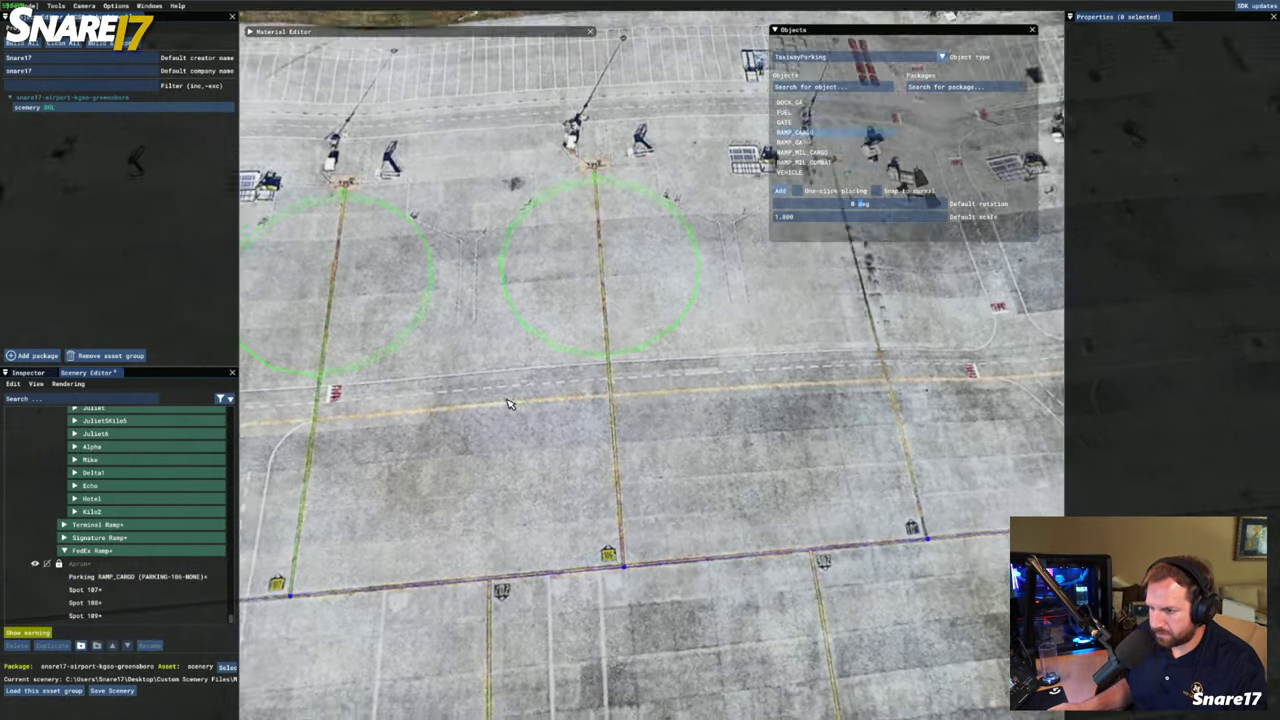
Rename parking spot 106 in the FedEx Ramp group as Spot 106
{"action": "scroll", "coordinate": [510, 404], "scroll_direction": "down", "scroll_amount": 1}
{"action": "scroll", "coordinate": [634, 370], "scroll_direction": "down", "scroll_amount": 3}
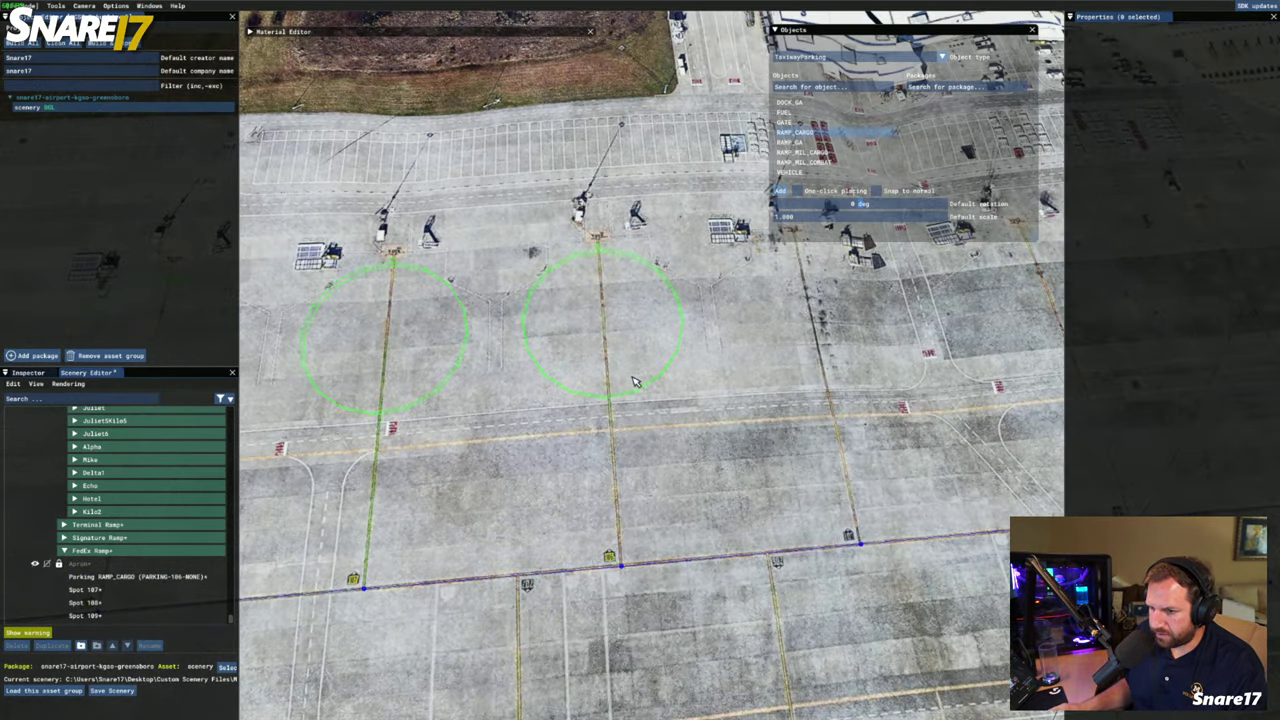
{"action": "left_click", "coordinate": [135, 602]}
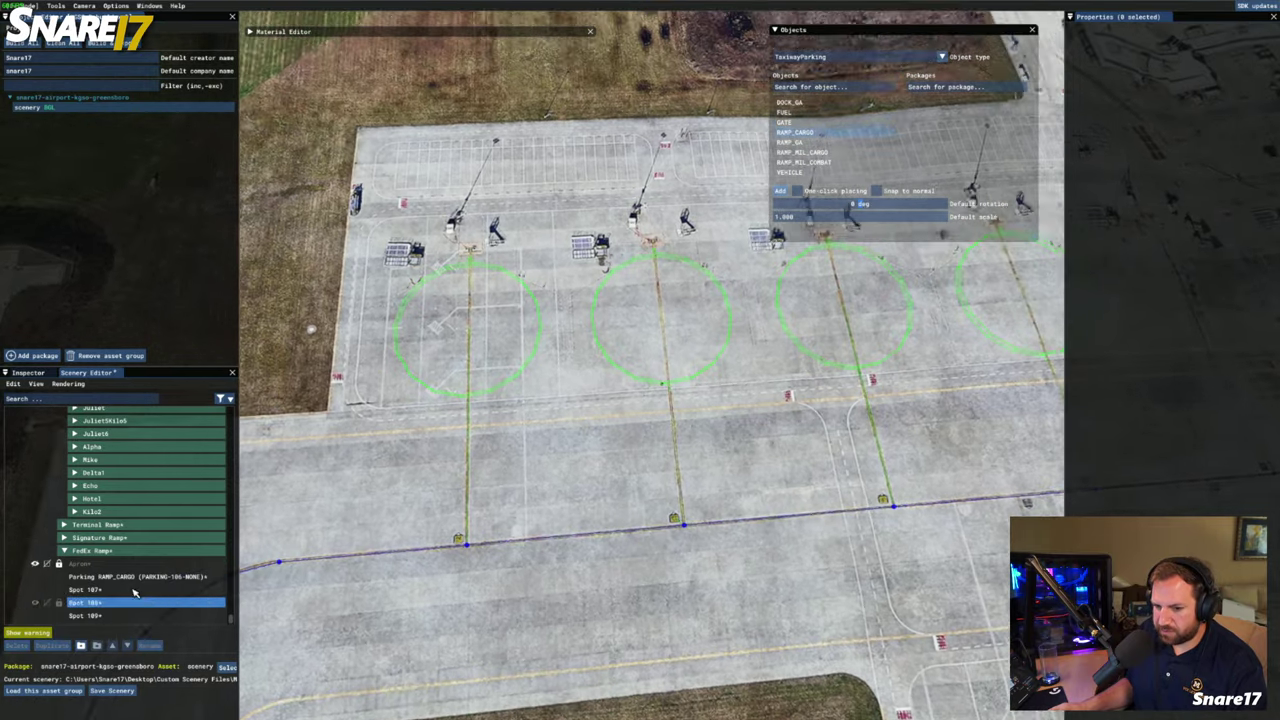
{"action": "left_click", "coordinate": [134, 578]}
{"action": "left_click", "coordinate": [154, 647]}
{"action": "type", "text": "S"}
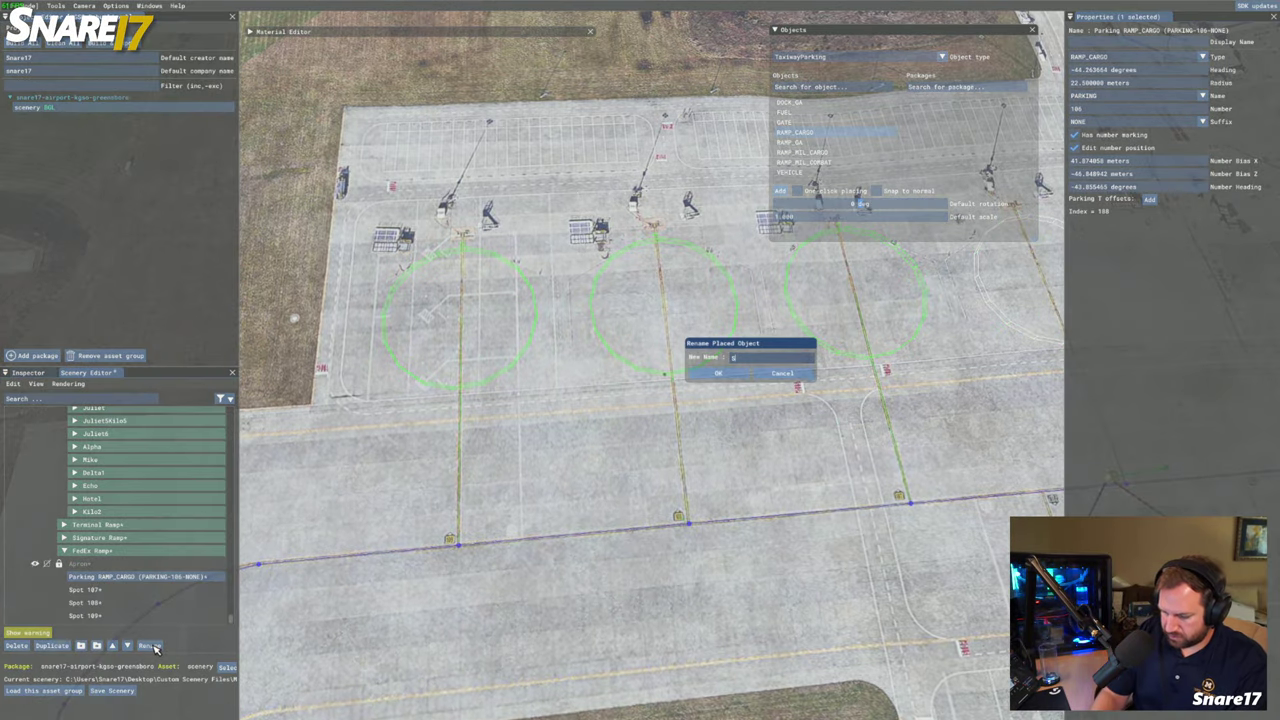
{"action": "type", "text": "pot 106"}
{"action": "key", "text": "Return"}
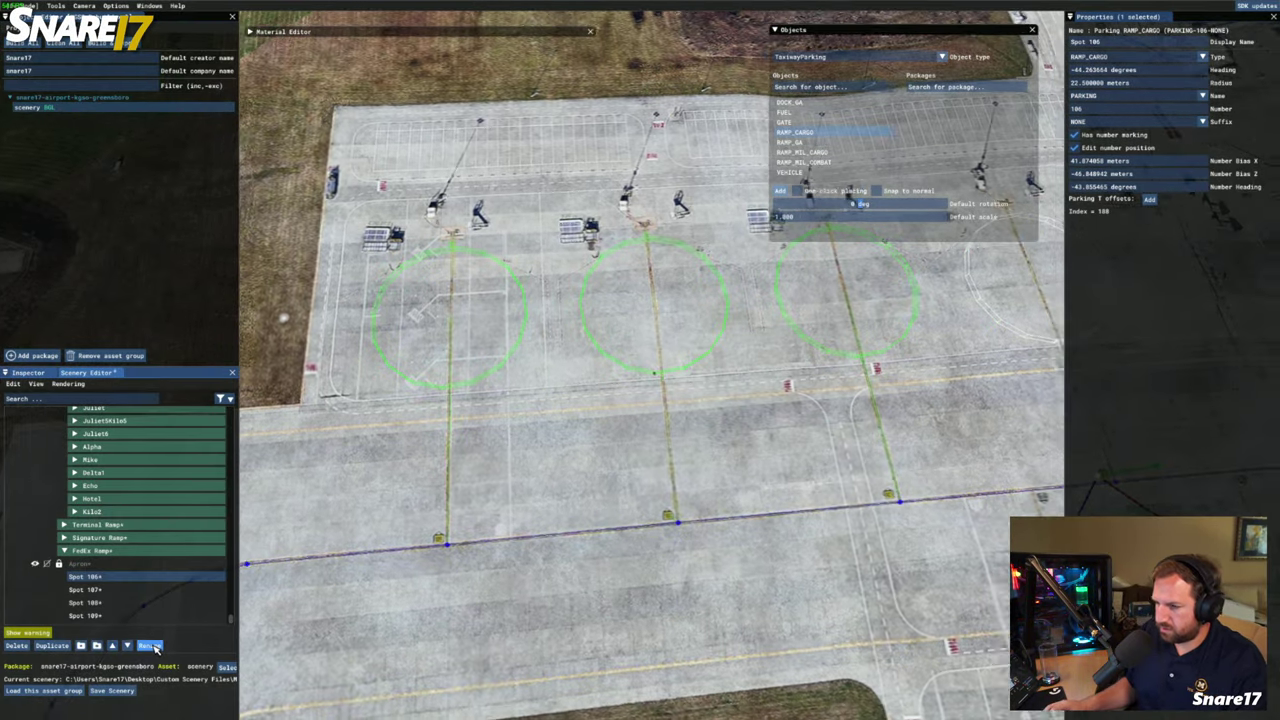
Clear the parking spot selection and survey the row of FedEx ramp lead-in lines beyond Spot 106
{"action": "key", "text": "d"}
{"action": "key", "text": "r"}
{"action": "key", "text": "d"}
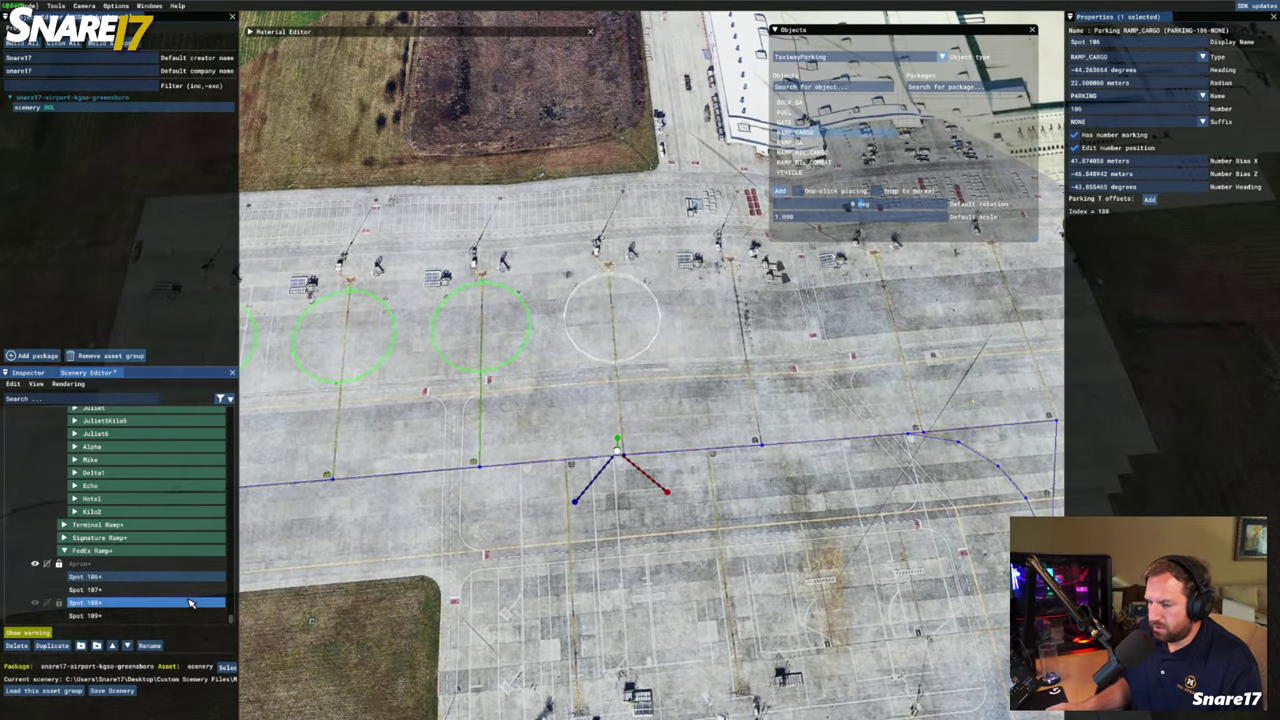
{"action": "key", "text": "a"}
{"action": "key", "text": "d"}
{"action": "left_click", "coordinate": [562, 391]}
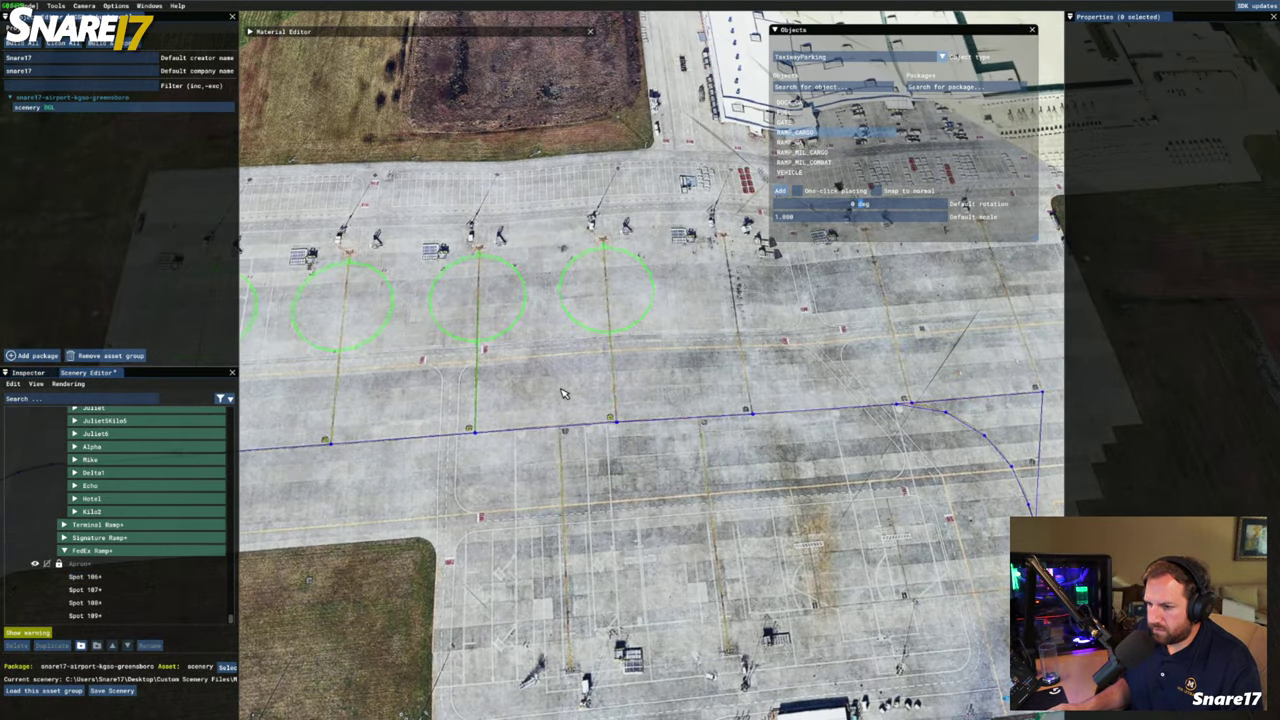
{"action": "key", "text": "d"}
{"action": "key", "text": "d"}
{"action": "key", "text": "w"}
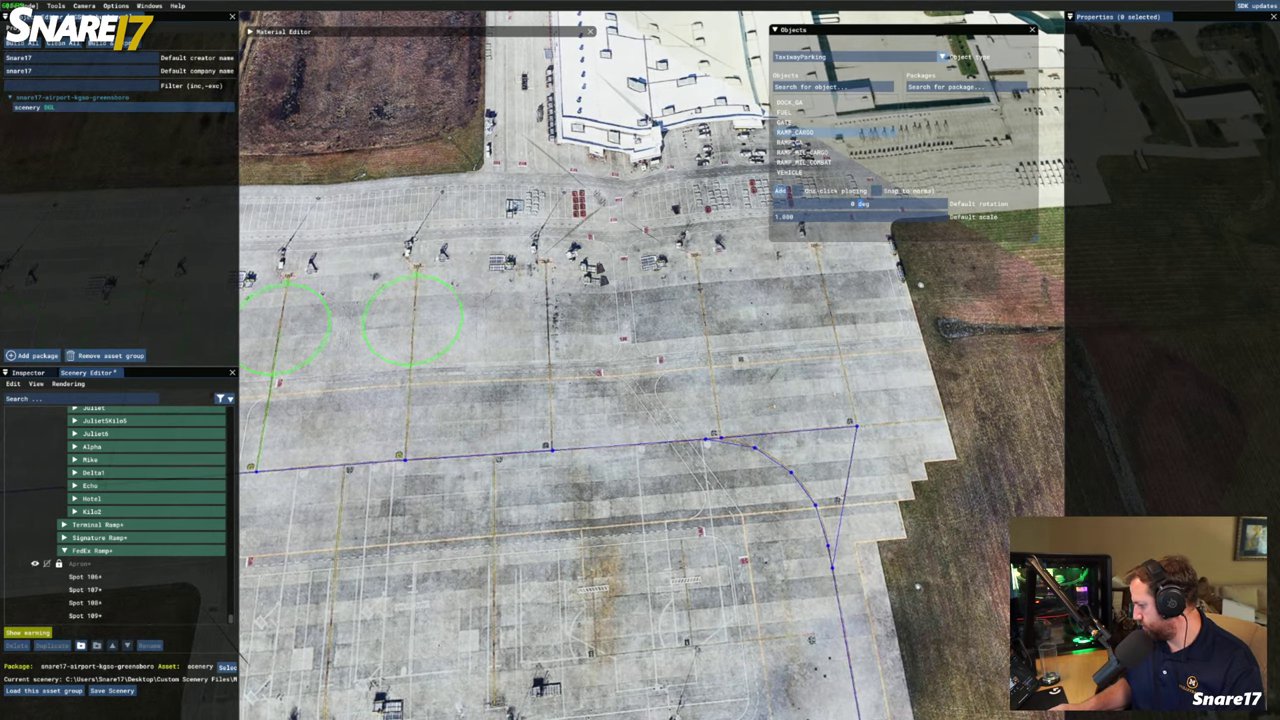
{"action": "key", "text": "a"}
{"action": "key", "text": "s"}
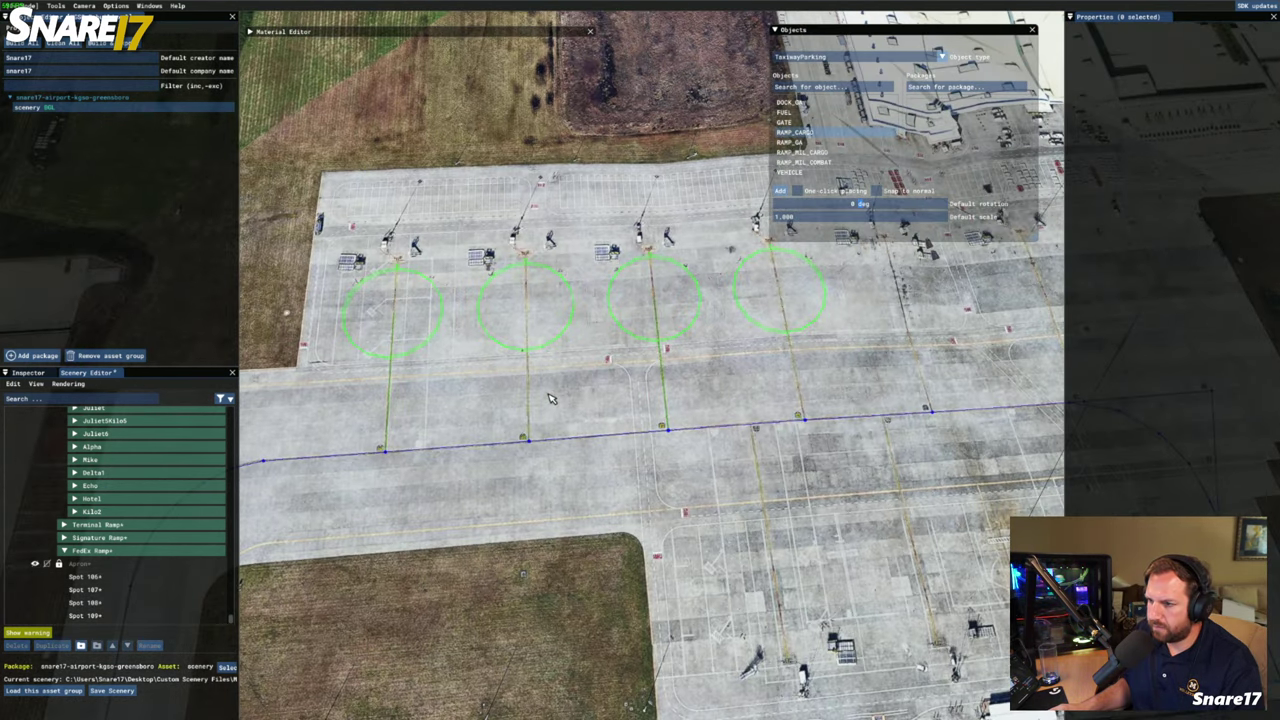
{"action": "key", "text": "d"}
{"action": "key", "text": "w"}
{"action": "key", "text": "d"}
{"action": "key", "text": "w"}
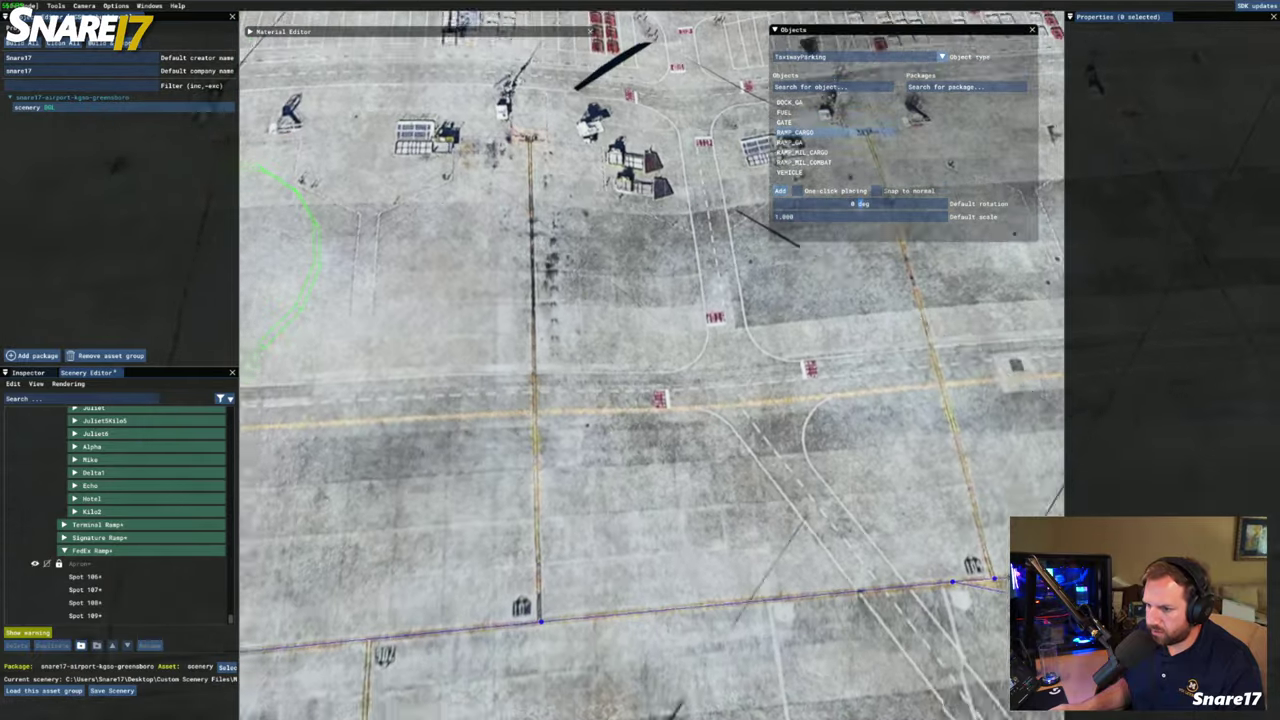
Examine the painted number boxes and lead-in lines on both sides of the FedEx ramp taxiway path around Spot 106
{"action": "key", "text": "w"}
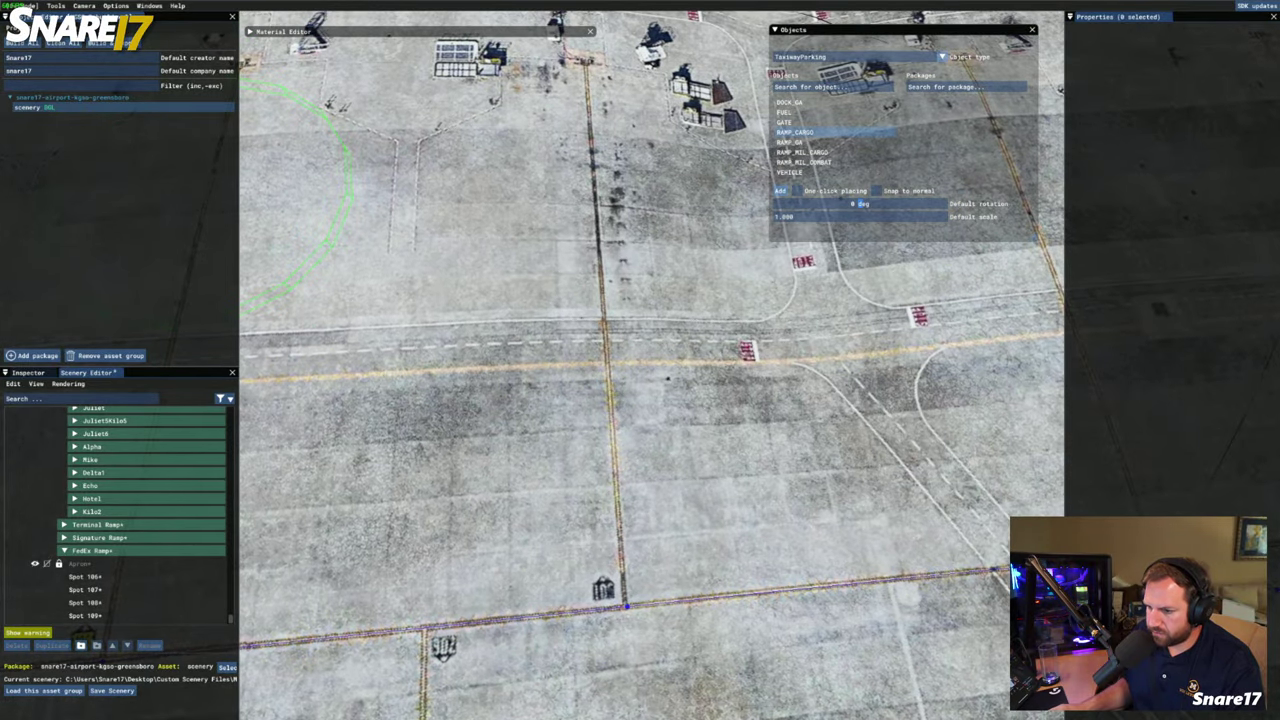
{"action": "key", "text": "a"}
{"action": "key", "text": "d"}
{"action": "key", "text": "w"}
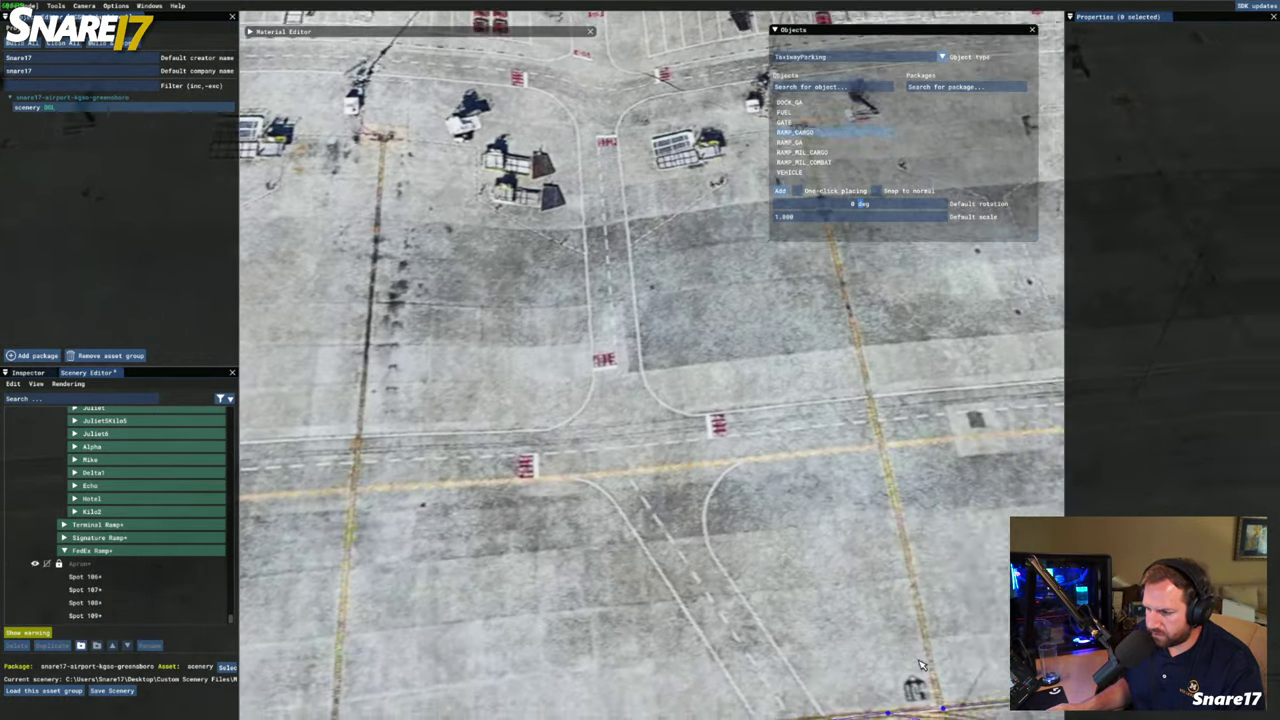
{"action": "key", "text": "s"}
{"action": "key", "text": "d"}
{"action": "key", "text": "s"}
{"action": "key", "text": "a"}
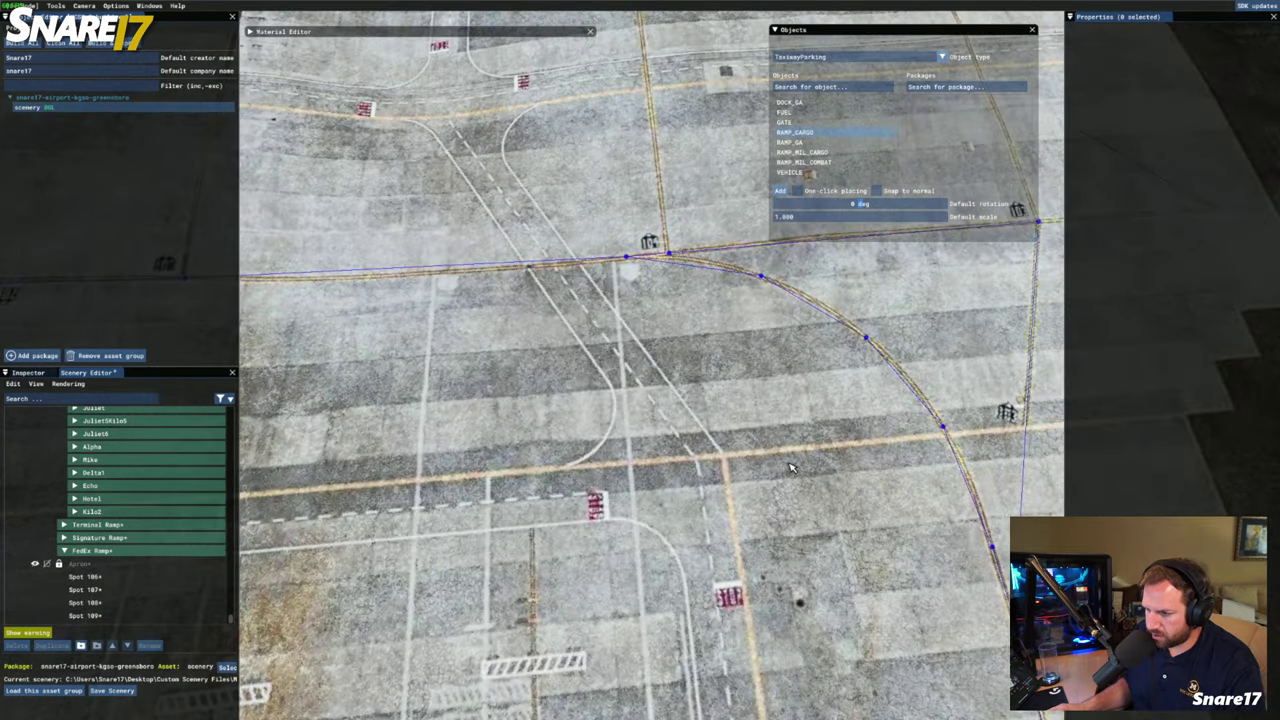
{"action": "key", "text": "a"}
{"action": "key", "text": "r"}
{"action": "key", "text": "w"}
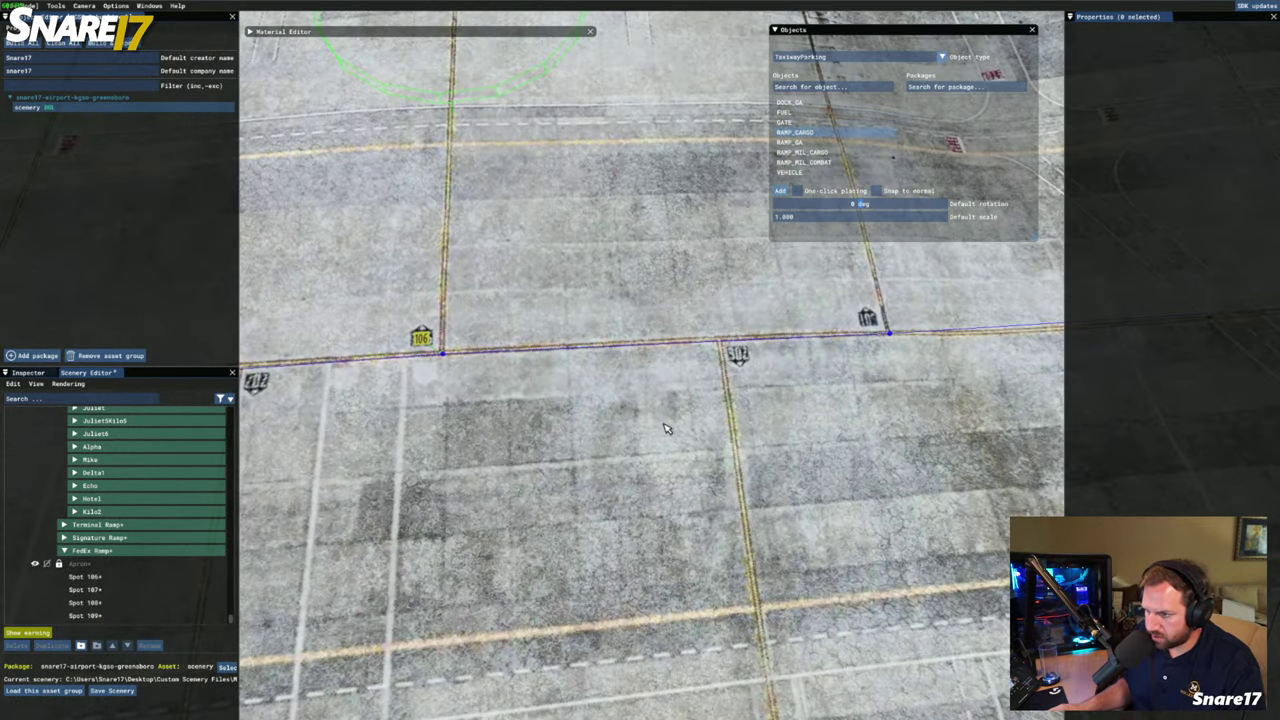
{"action": "right_click_drag", "start_coordinate": [742, 378], "coordinate": [587, 433]}
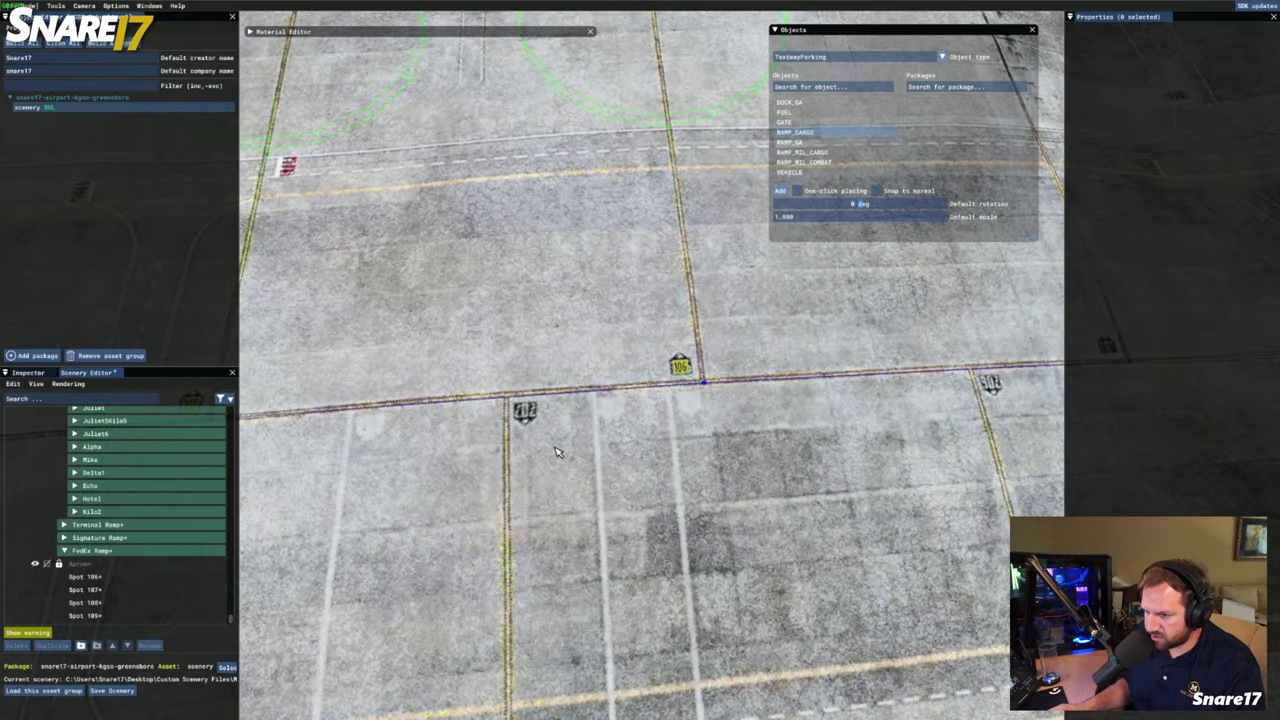
Inspect the painted stands, lead-in lines and number boxes in the FedEx ramp row on the opposite side of the taxiway path
{"action": "key", "text": "s"}
{"action": "key", "text": "d"}
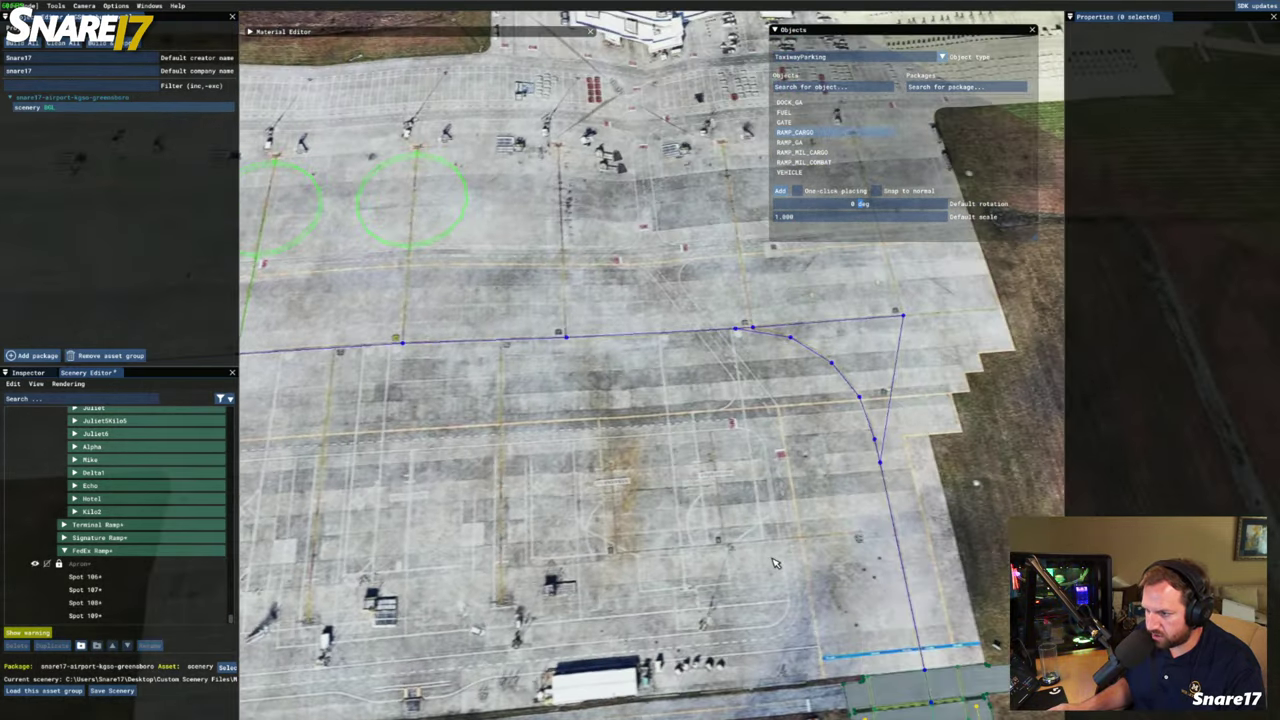
{"action": "key", "text": "w"}
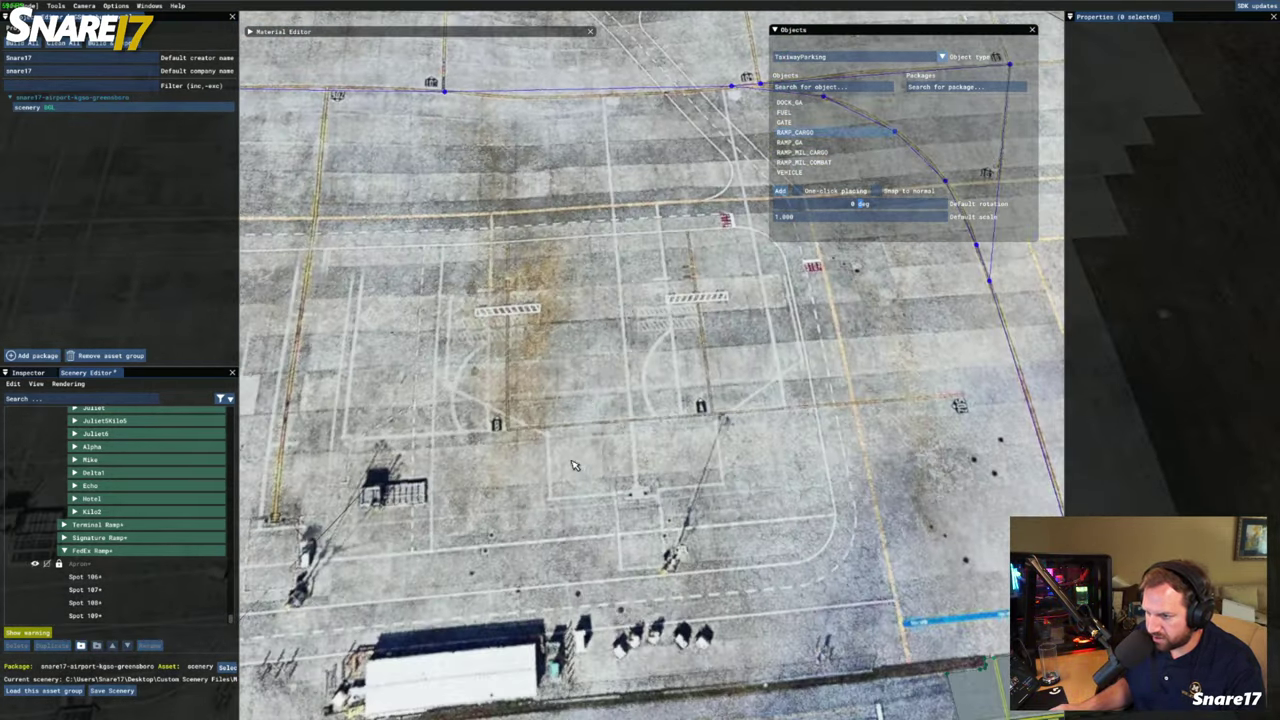
{"action": "key", "text": "w"}
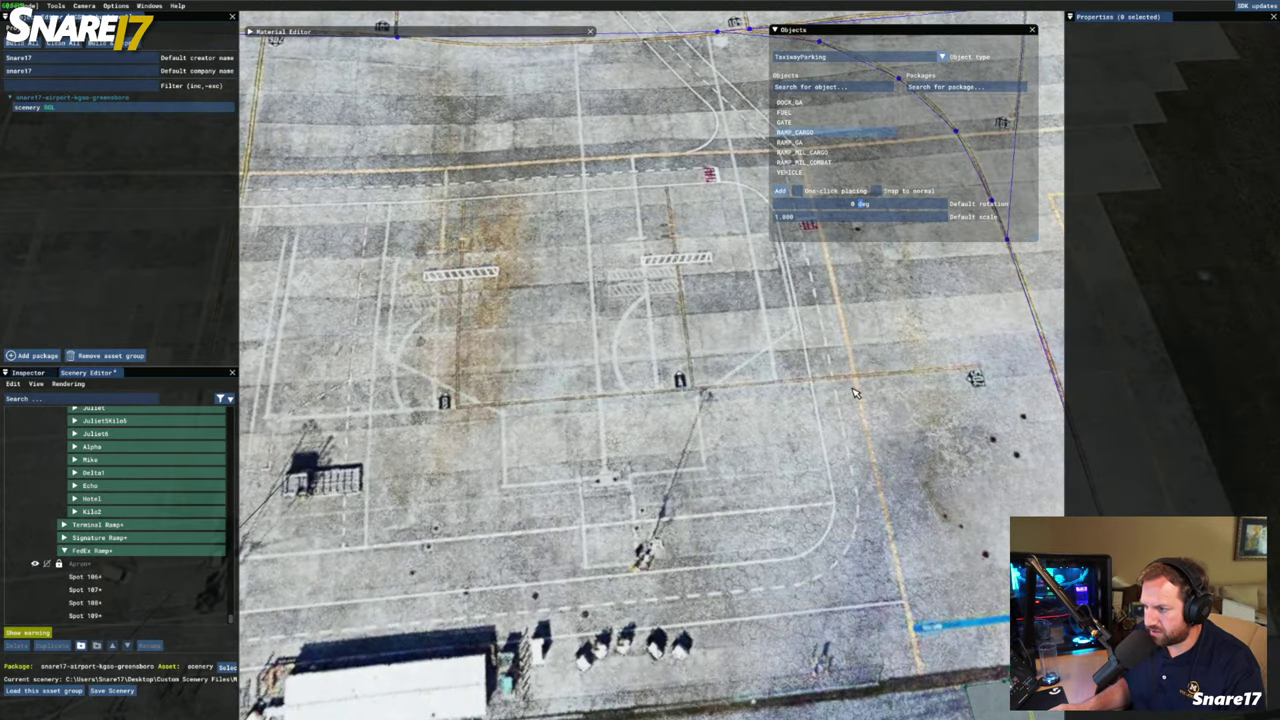
{"action": "key", "text": "s"}
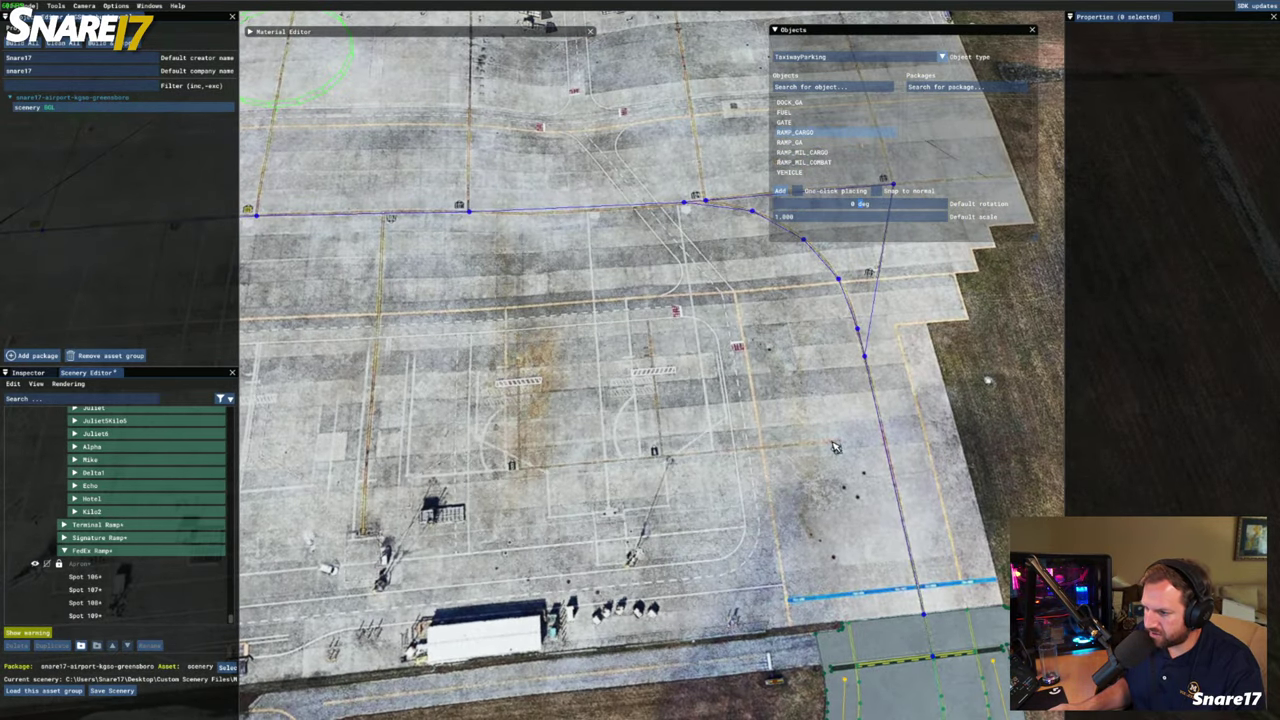
{"action": "key", "text": "a"}
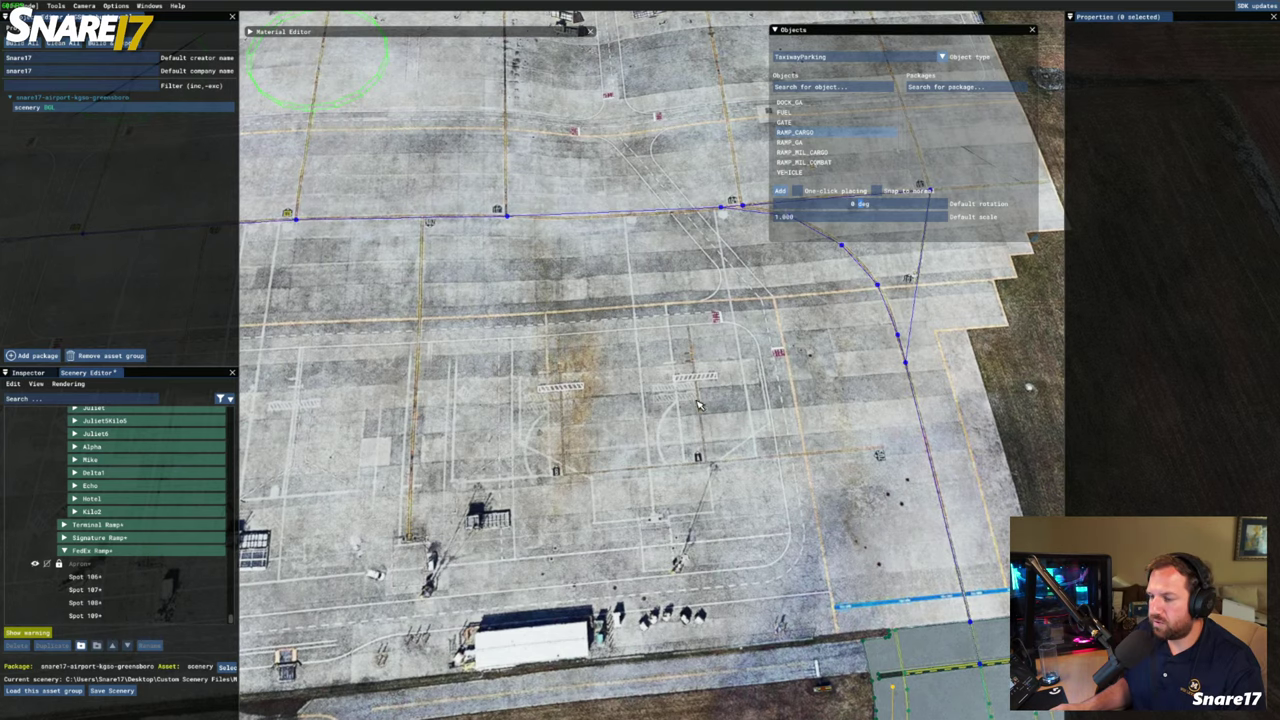
{"action": "key", "text": "s"}
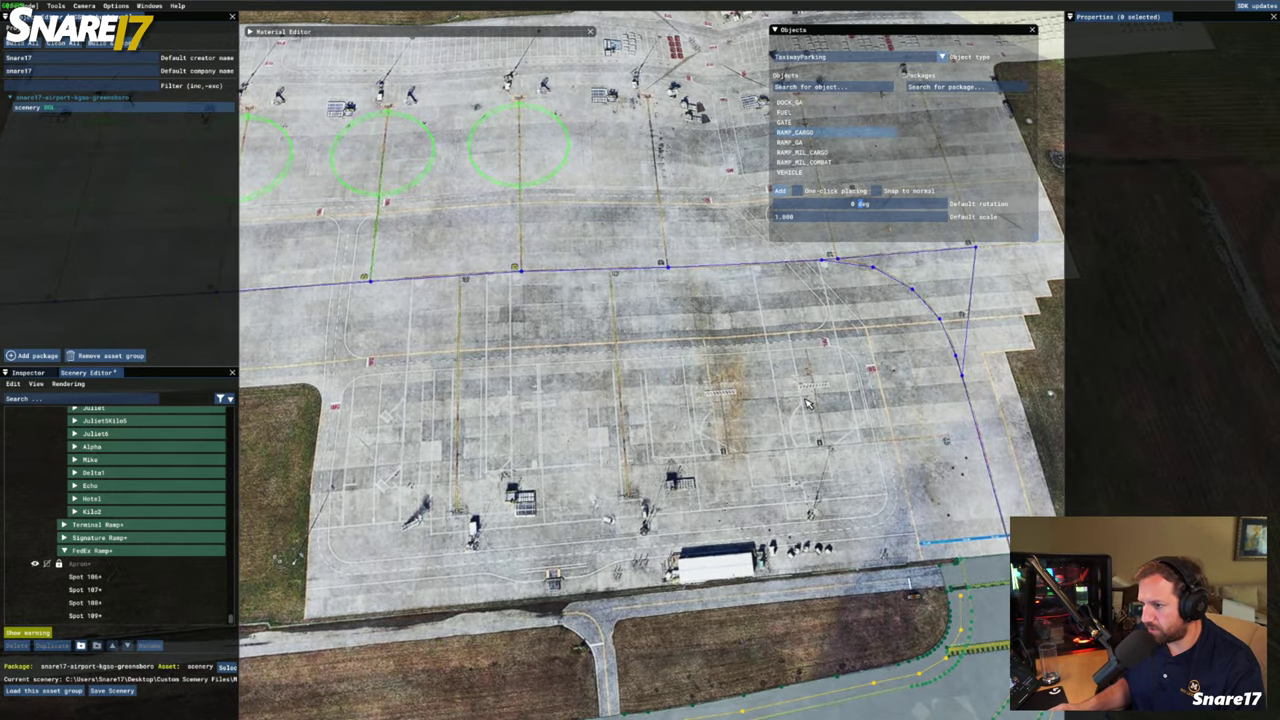
{"action": "key", "text": "w"}
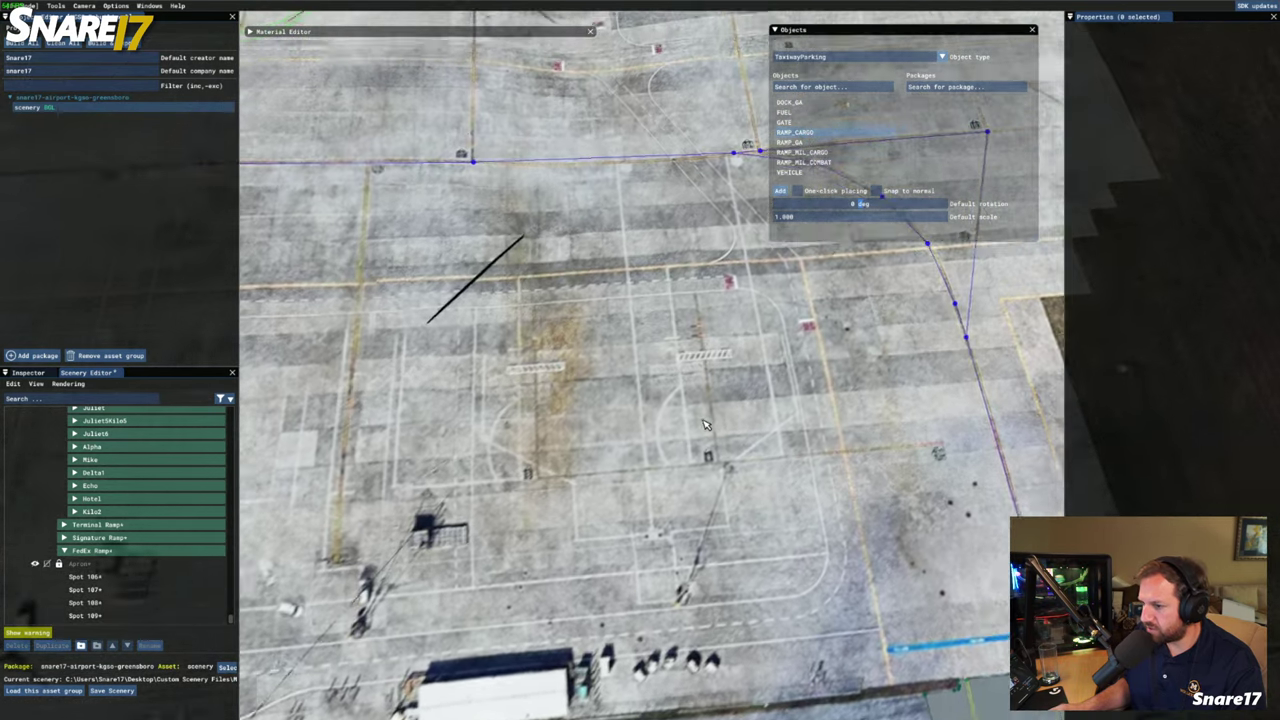
Examine the remaining aircraft stands and lead-in markings on the lower half of the FedEx ramp
{"action": "key", "text": "d"}
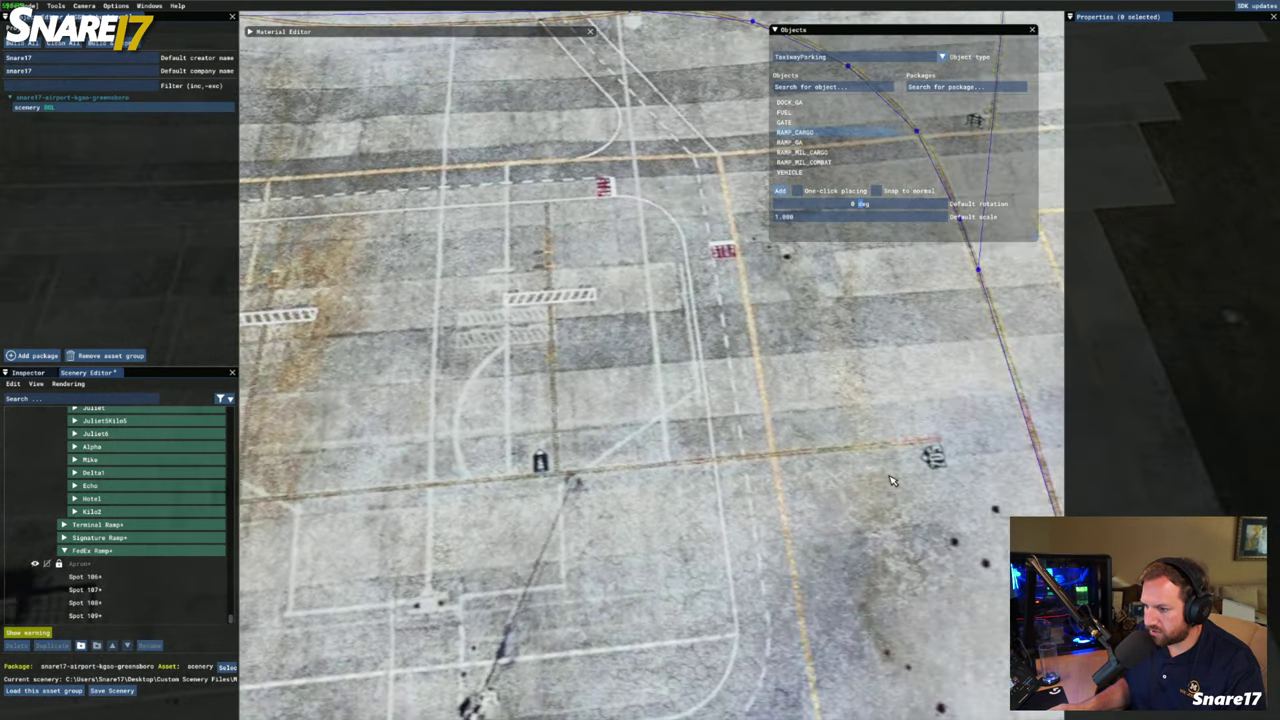
{"action": "key", "text": "a"}
{"action": "key", "text": "s"}
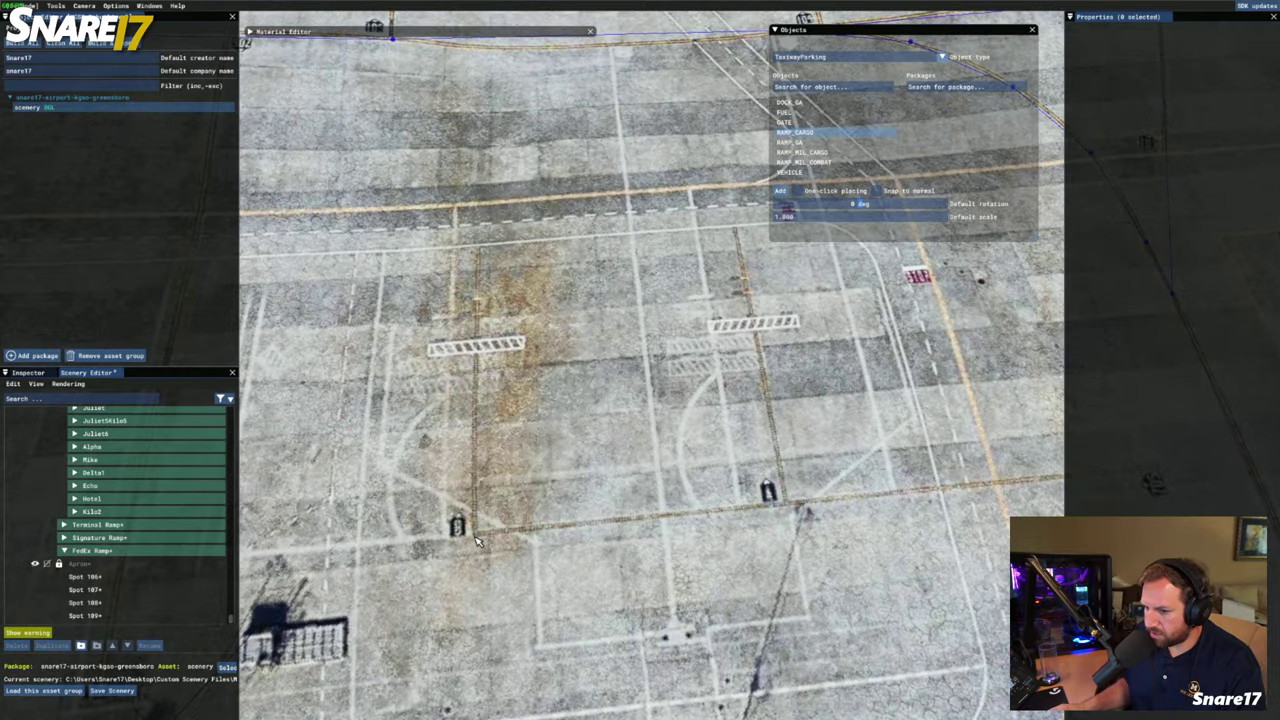
{"action": "key", "text": "s"}
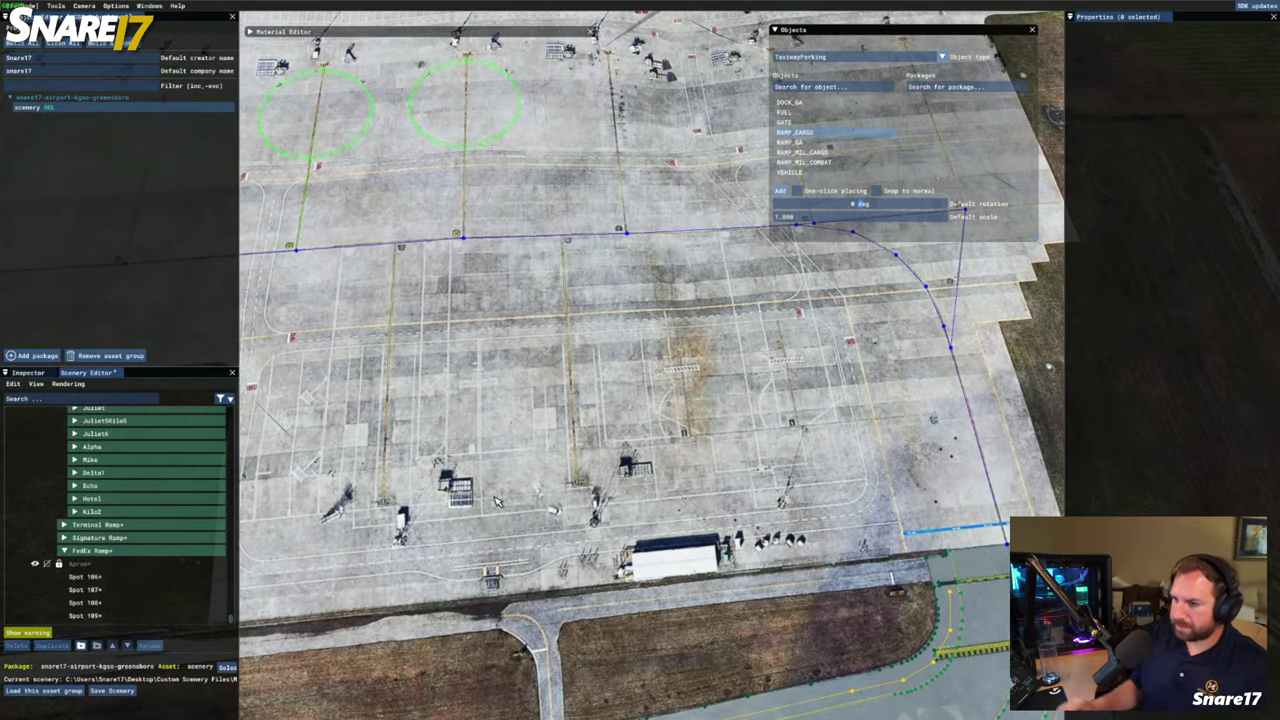
{"action": "key", "text": "s"}
{"action": "key", "text": "a"}
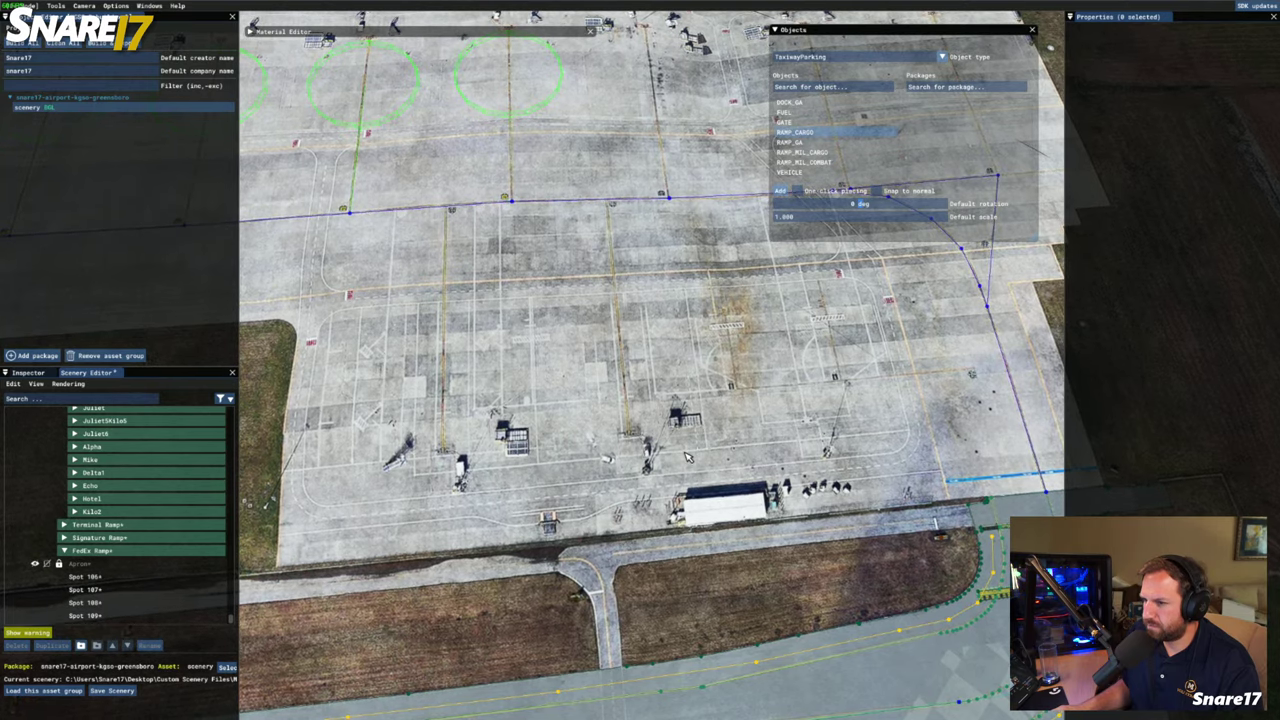
{"action": "key", "text": "w"}
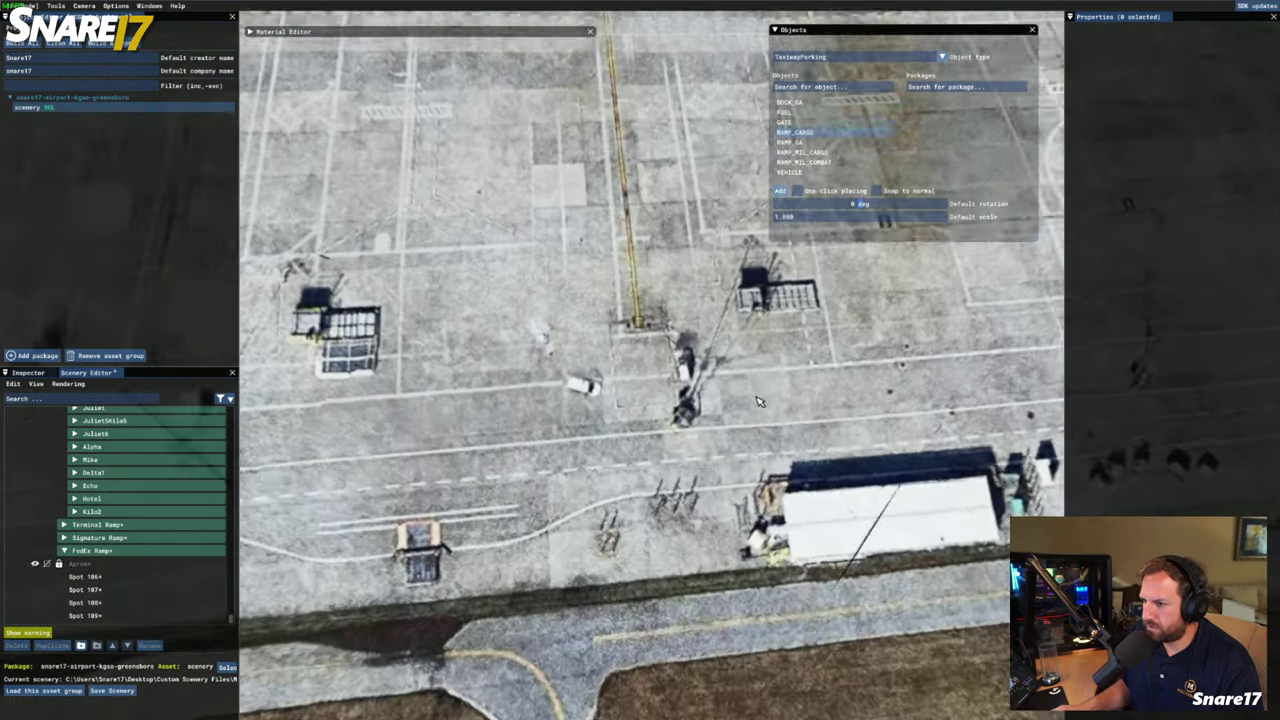
{"action": "key", "text": "w"}
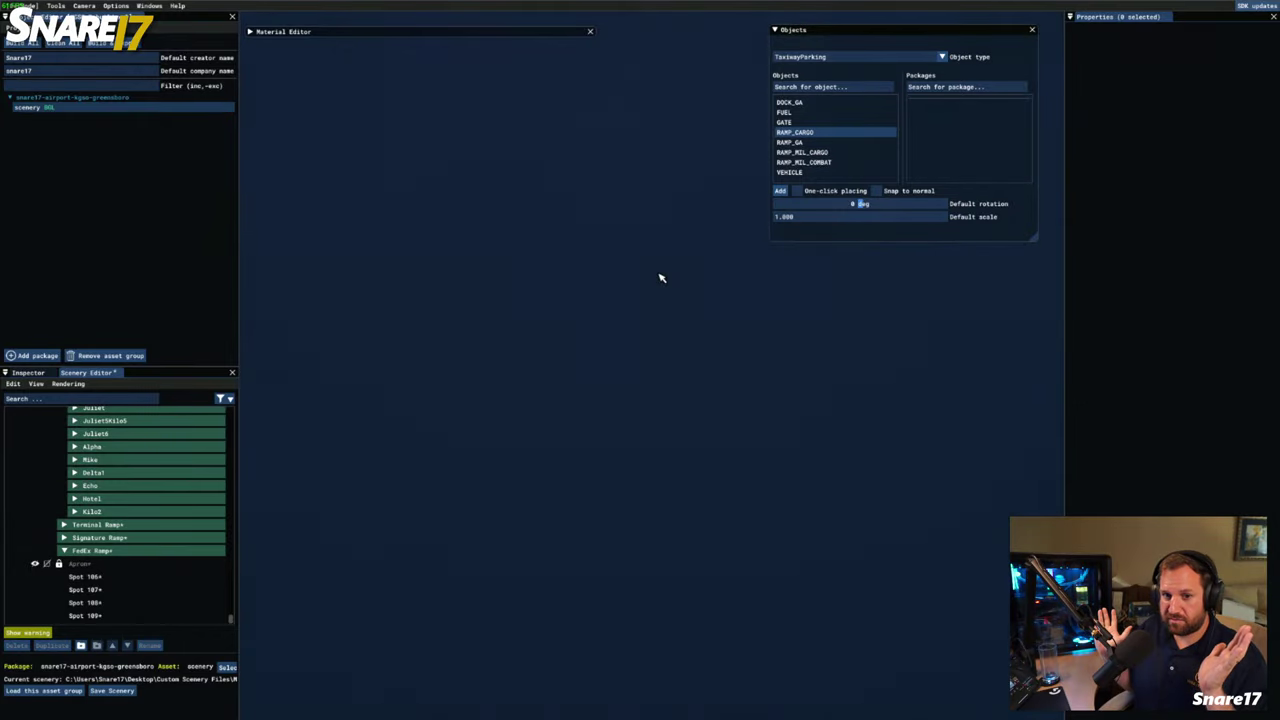
{"action": "key", "text": "s"}
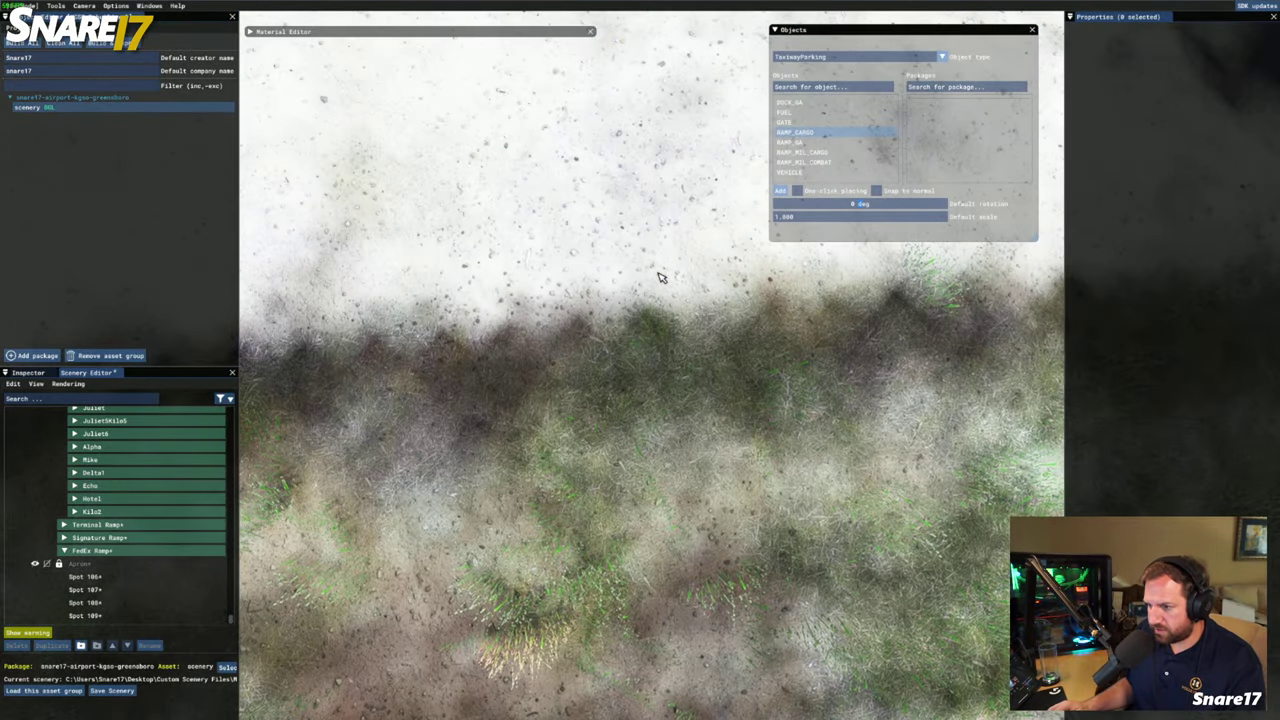
{"action": "key", "text": "s"}
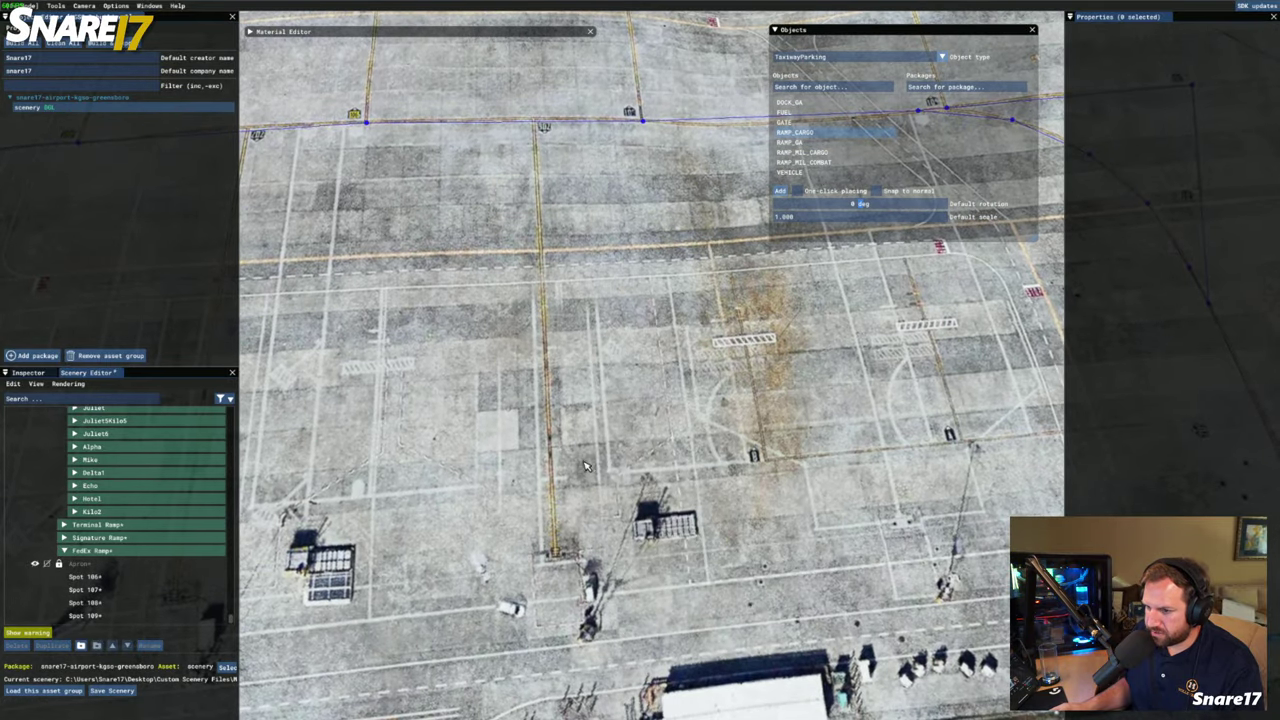
{"action": "key", "text": "s"}
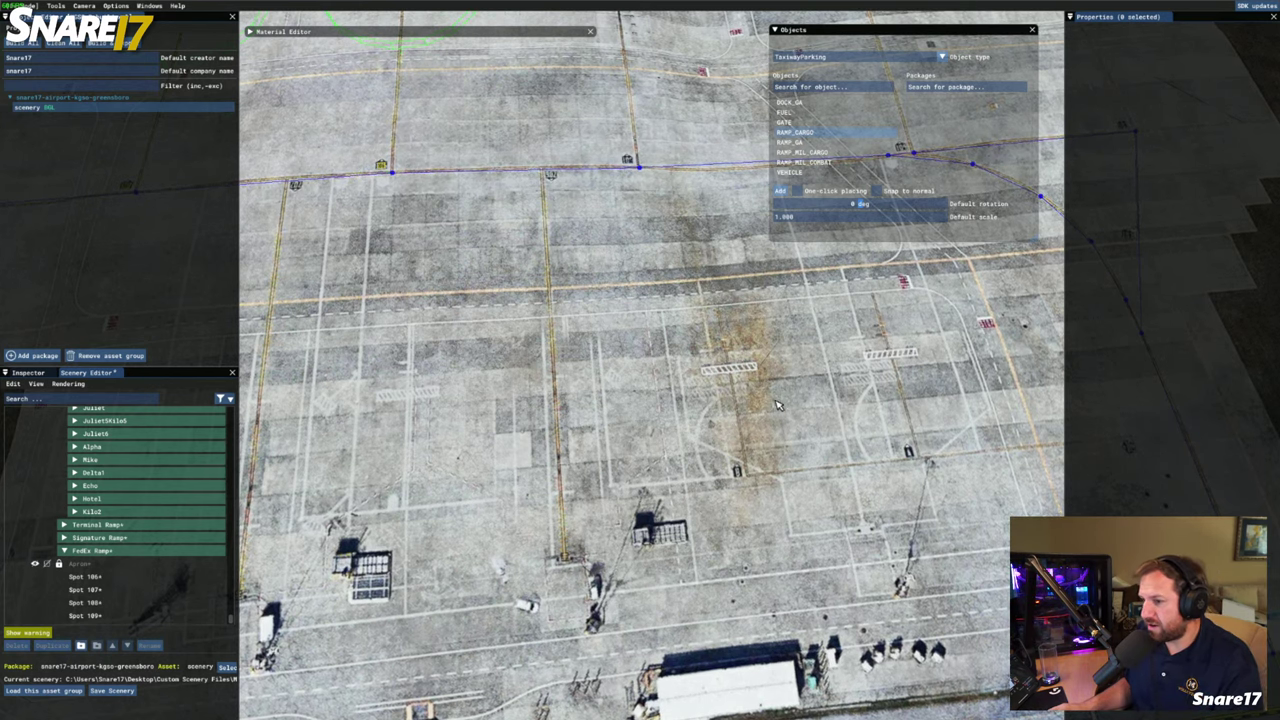
{"action": "key", "text": "s"}
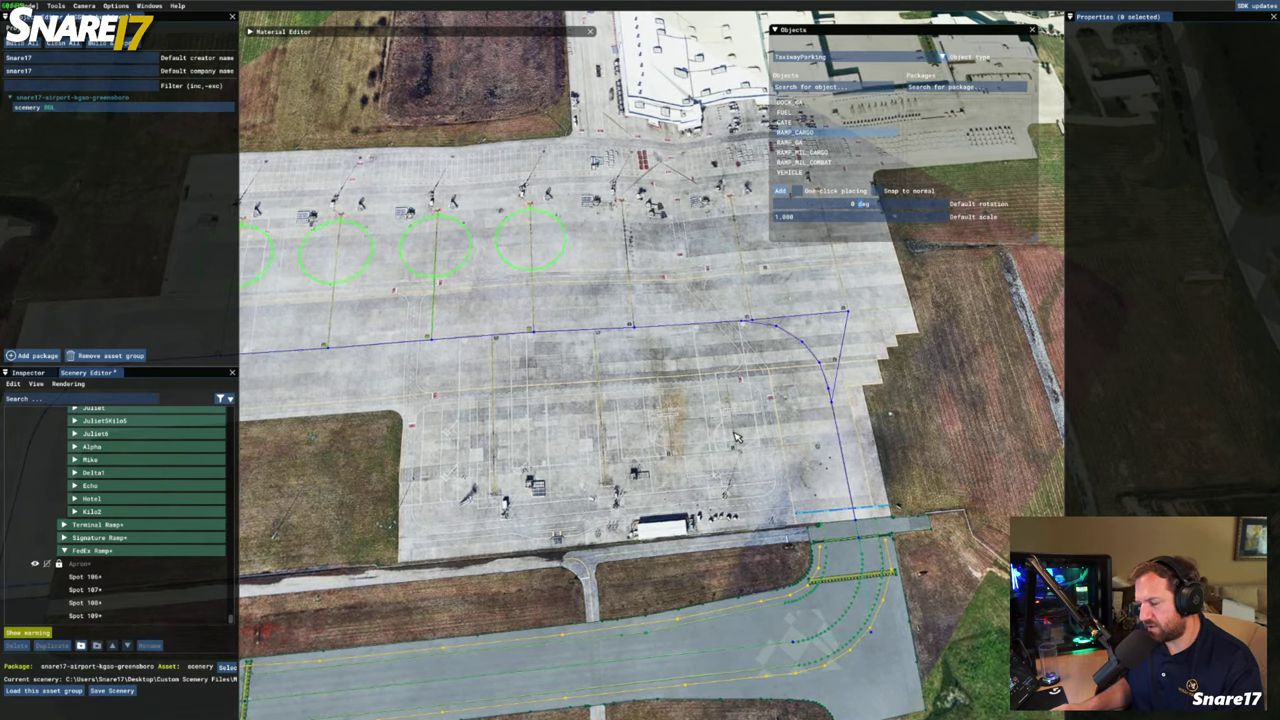
{"action": "key", "text": "a"}
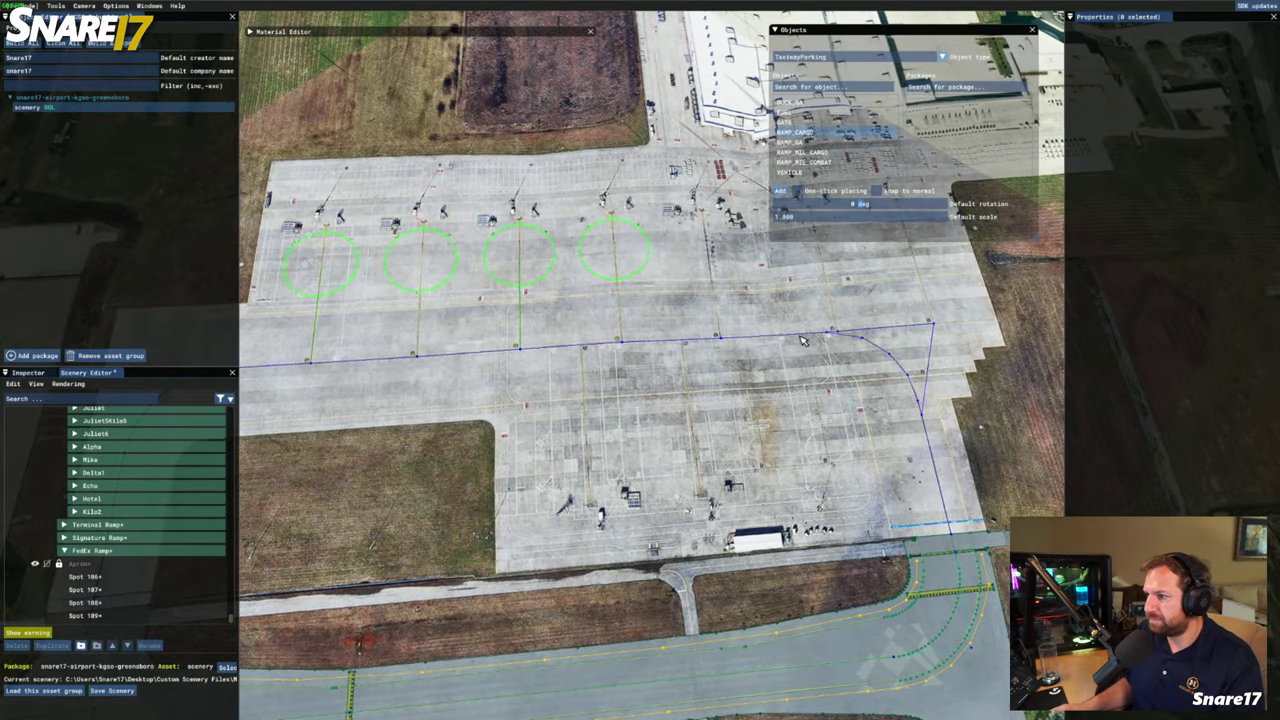
Examine the ramp surface in front of the large cargo building from overhead and at a low angle for uneven terrain
{"action": "key", "text": "w"}
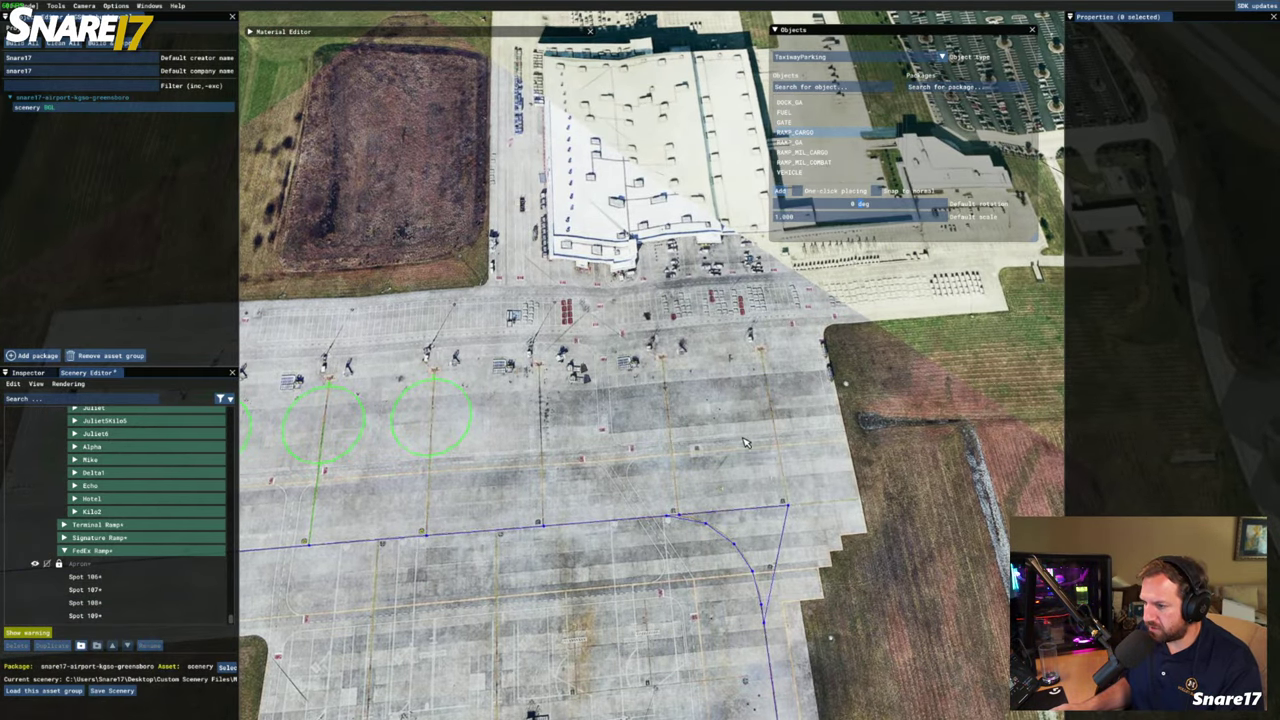
{"action": "key", "text": "w"}
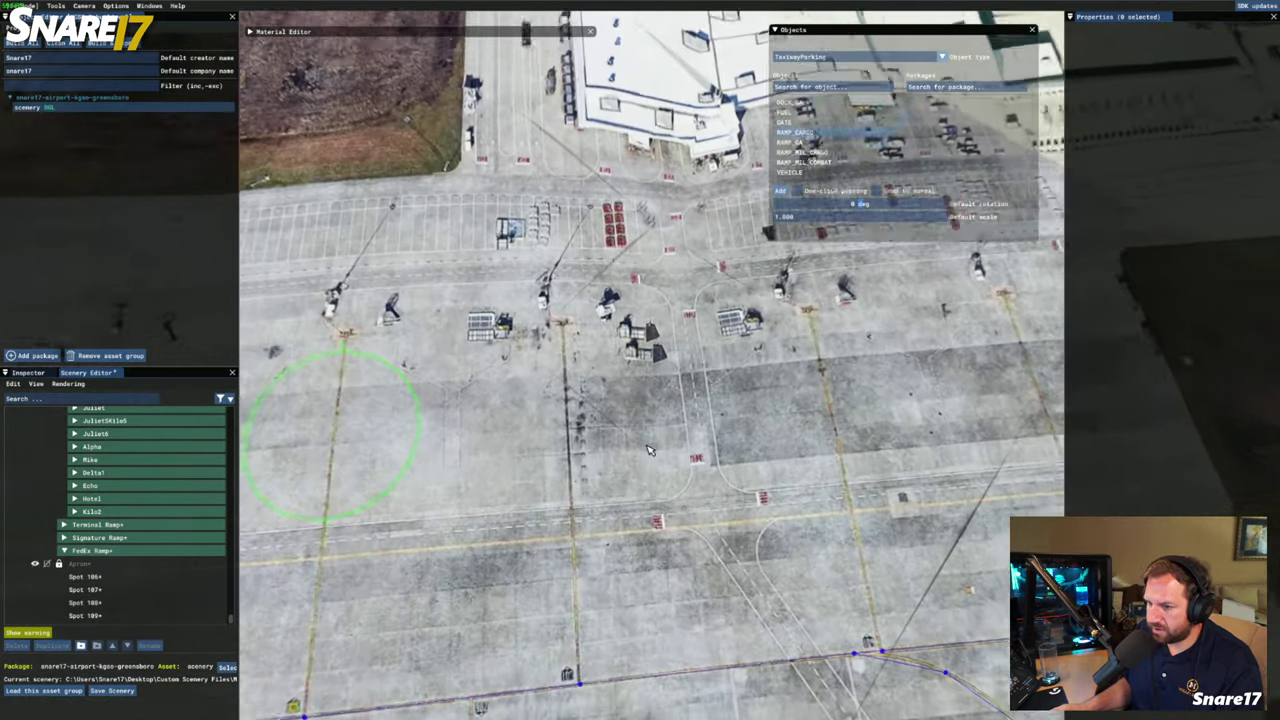
{"action": "key", "text": "w"}
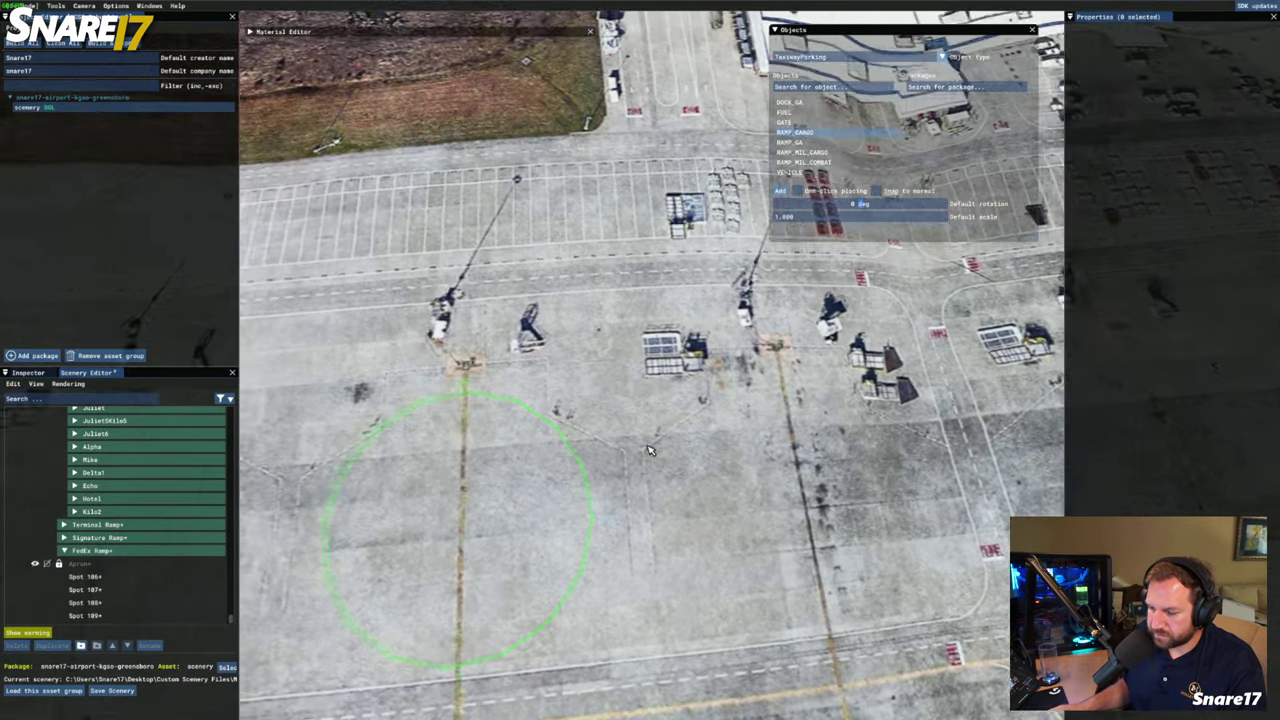
{"action": "key", "text": "a"}
{"action": "key", "text": "d"}
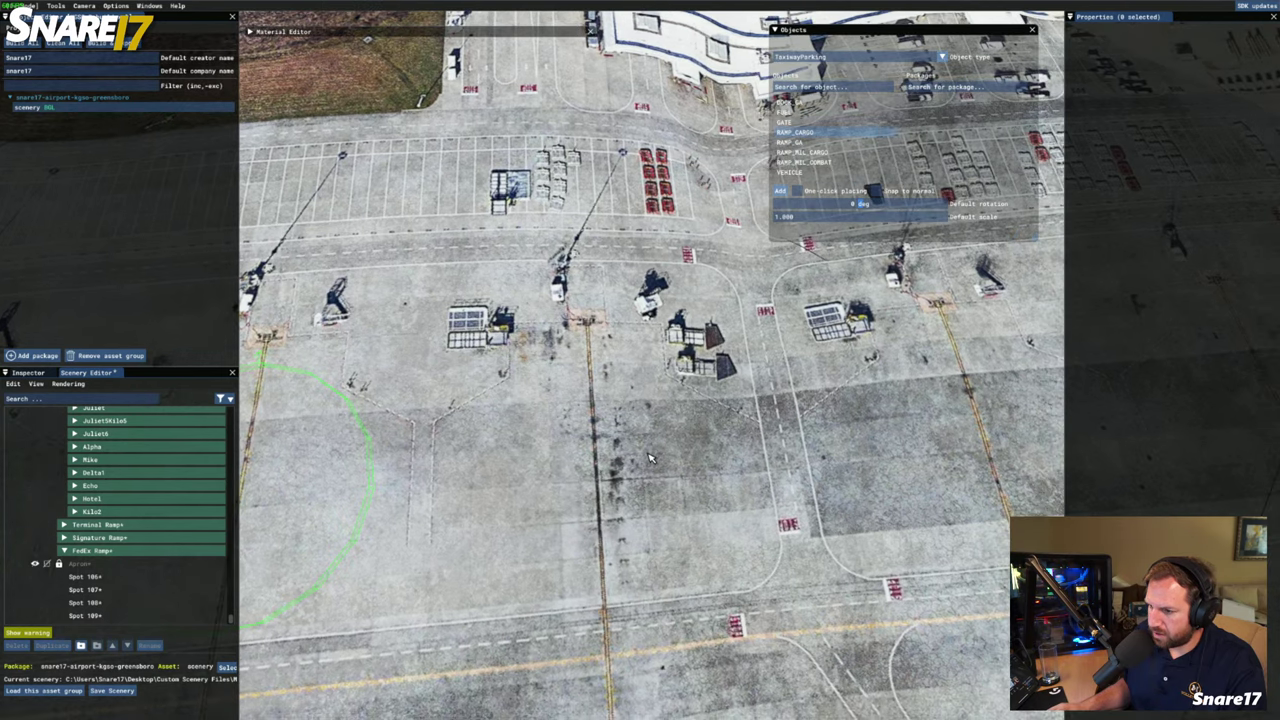
{"action": "key", "text": "d"}
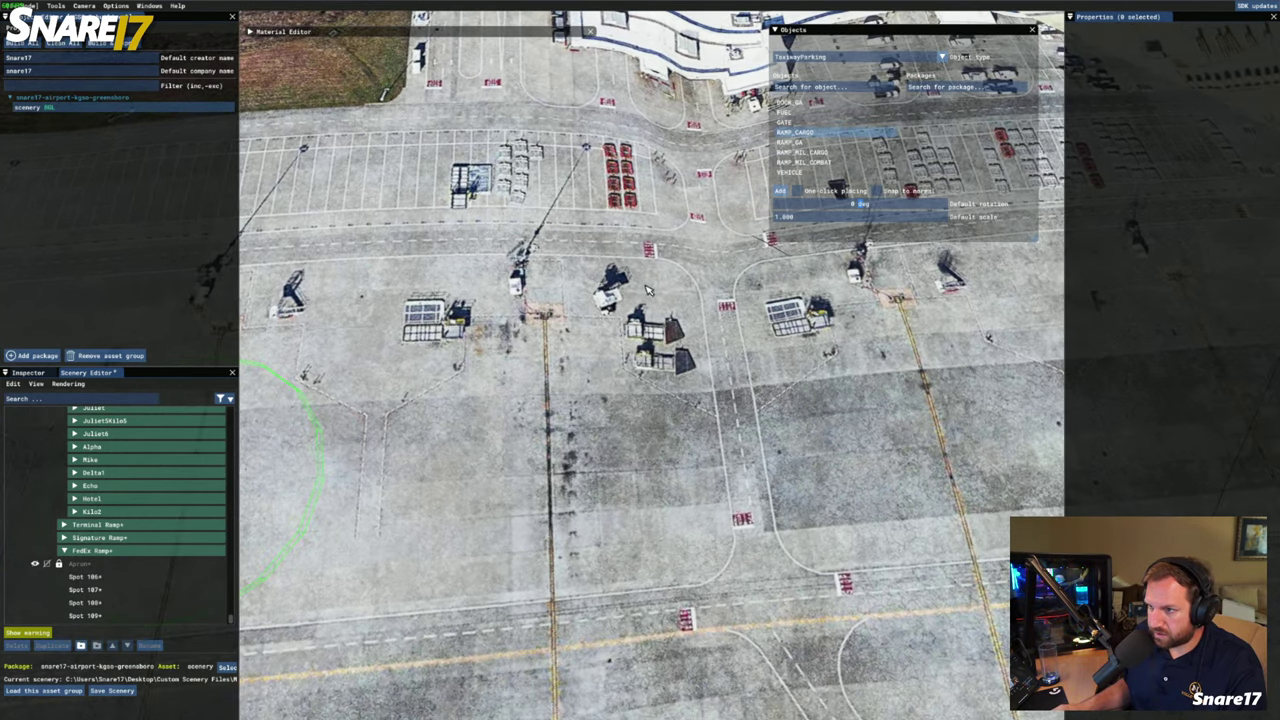
{"action": "key", "text": "s"}
{"action": "right_click_drag", "start_coordinate": [648, 290], "coordinate": [637, 237]}
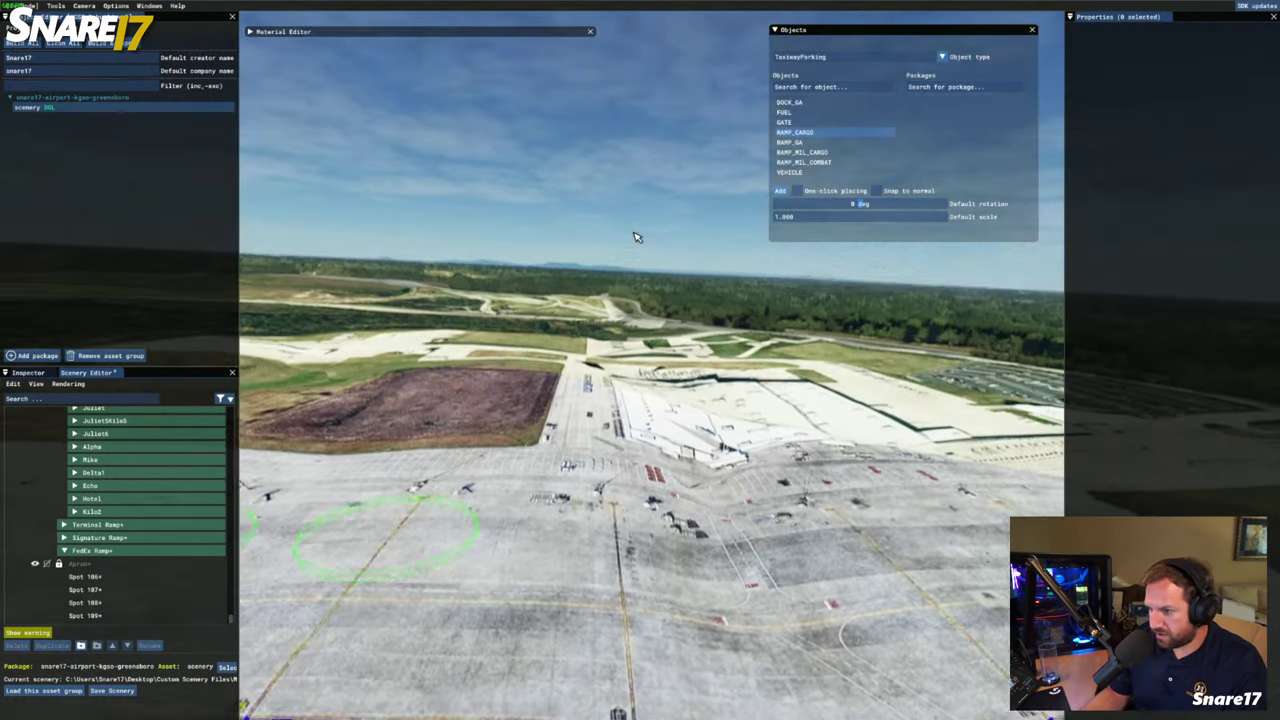
{"action": "key", "text": "f"}
{"action": "key", "text": "r"}
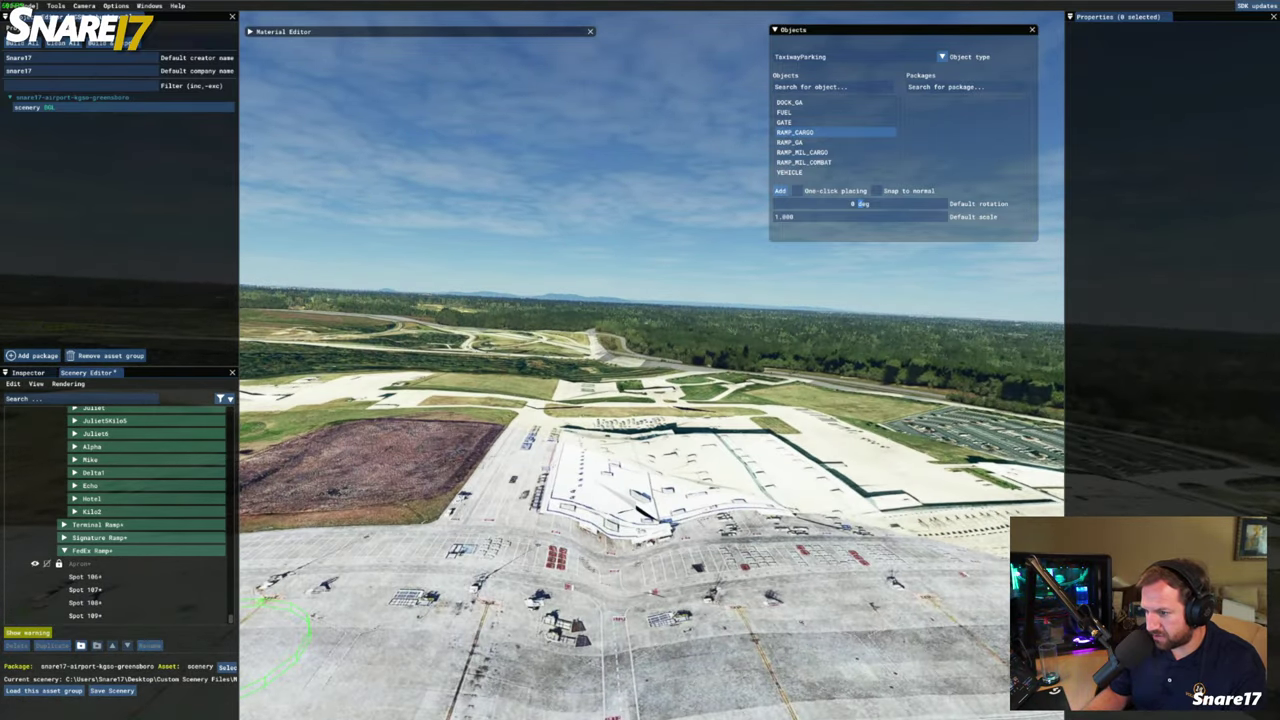
{"action": "right_click_drag", "start_coordinate": [637, 237], "coordinate": [595, 440]}
{"action": "key", "text": "s"}
{"action": "key", "text": "r"}
{"action": "key", "text": "s"}
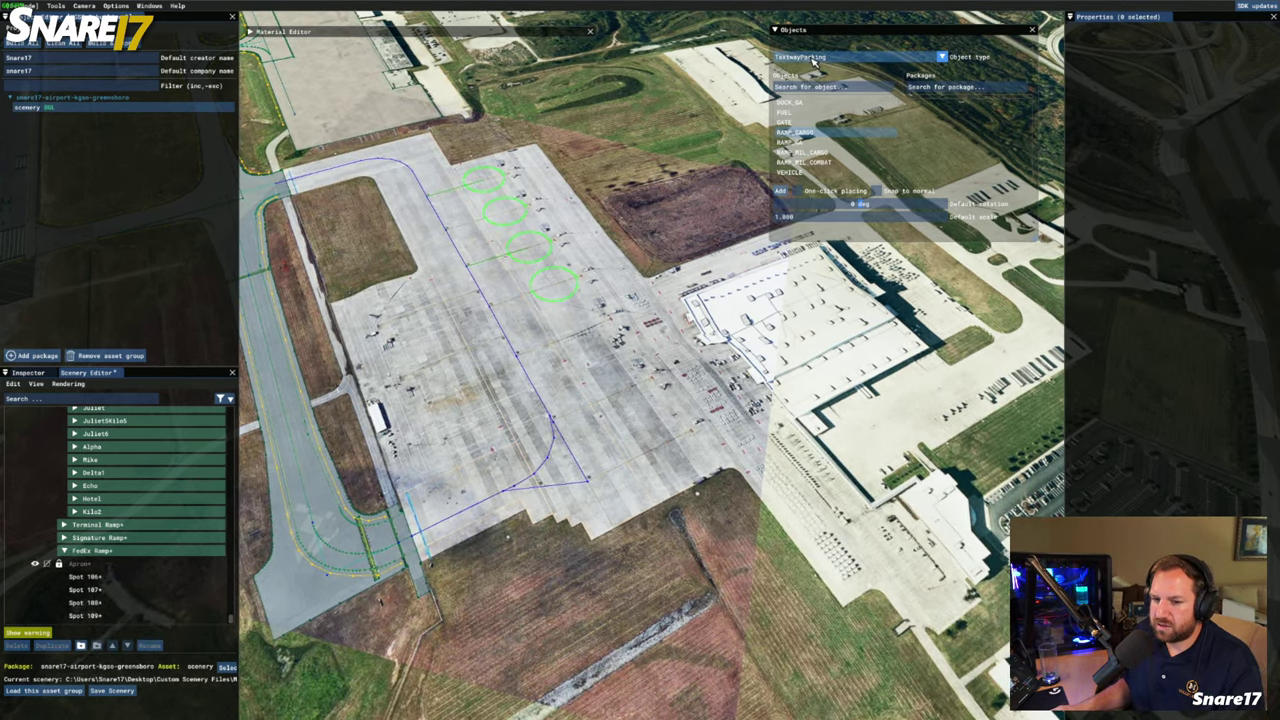
Select the FedEx Ramp group, set the object type to Polygon and start adding a polygon
{"action": "left_click", "coordinate": [88, 551]}
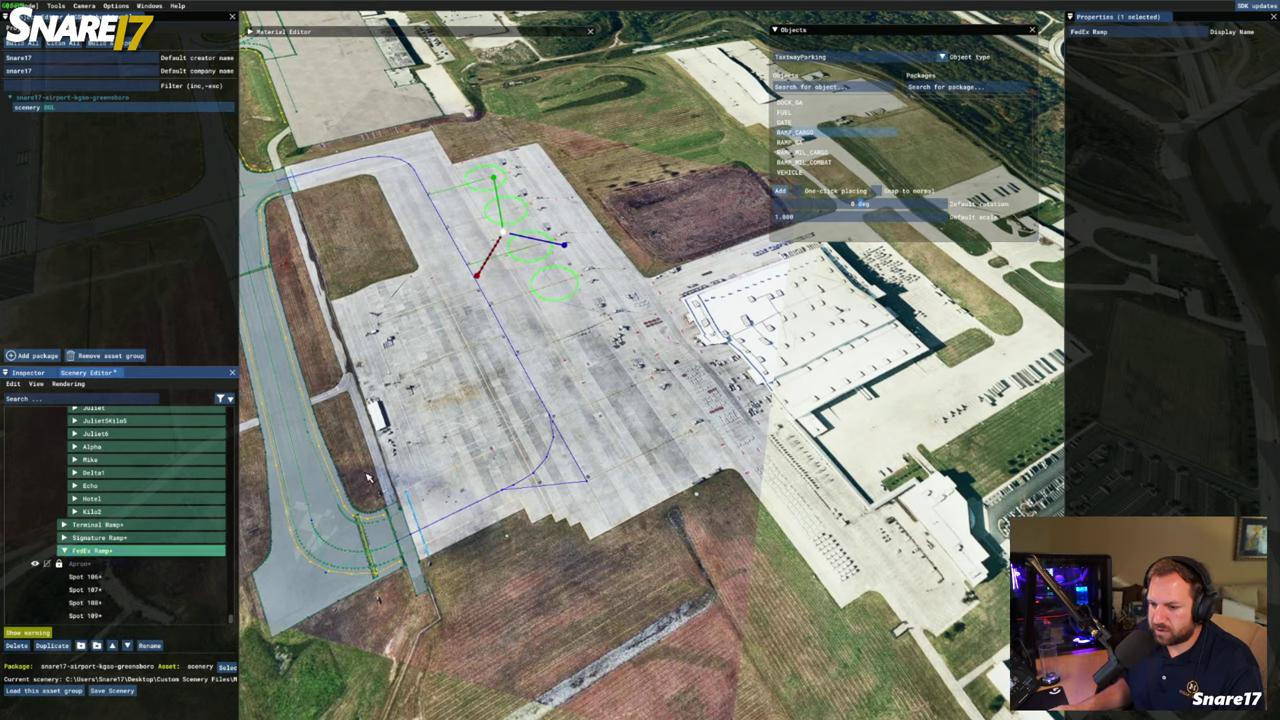
{"action": "left_click", "coordinate": [842, 57]}
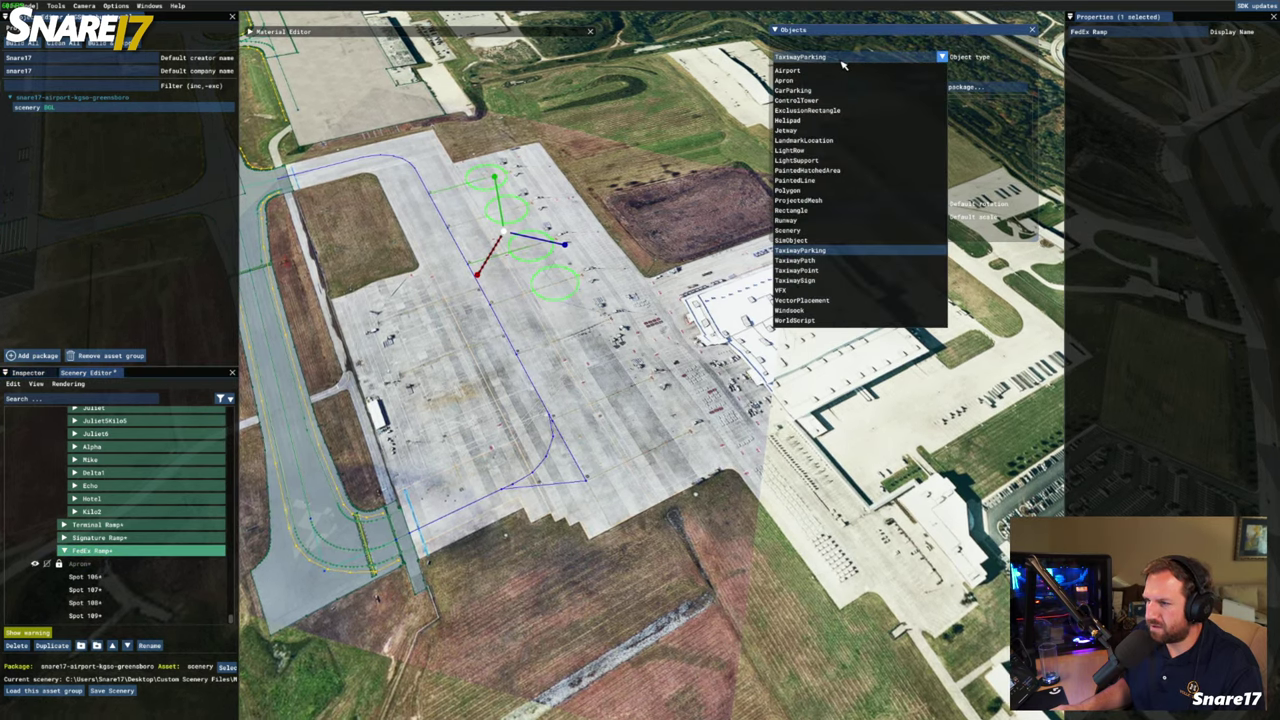
{"action": "left_click", "coordinate": [805, 210]}
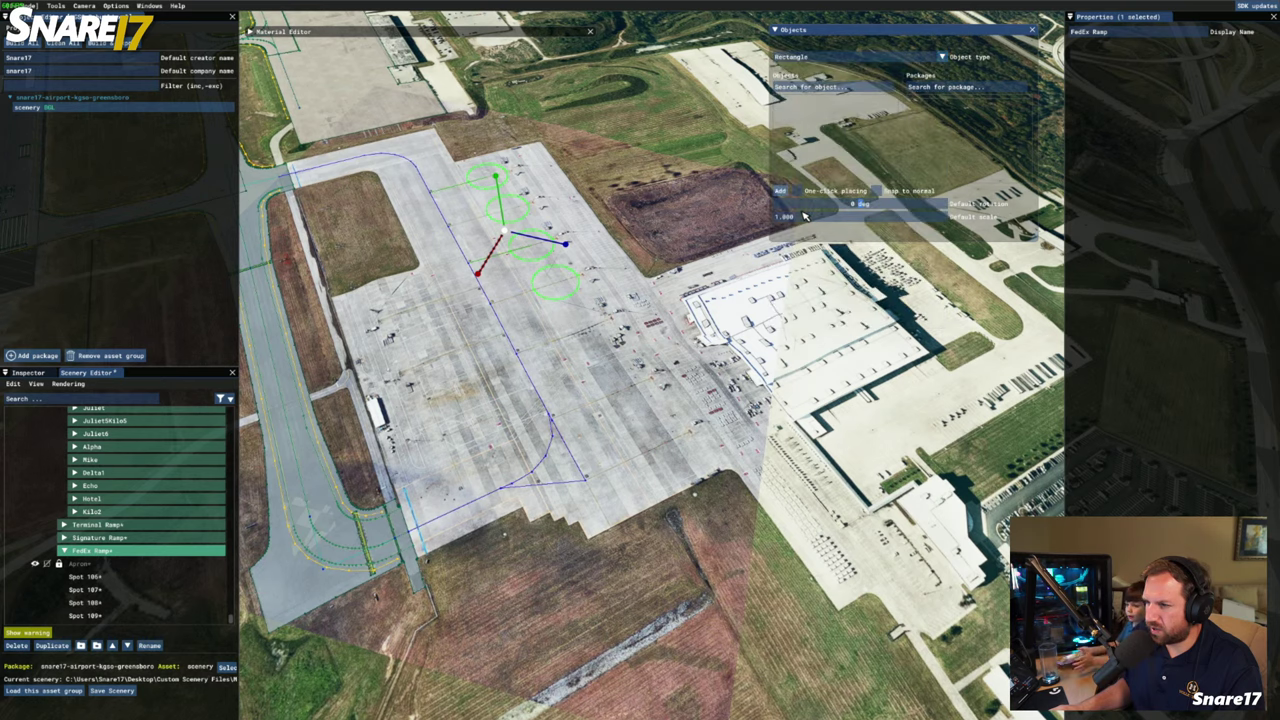
{"action": "left_click", "coordinate": [810, 57]}
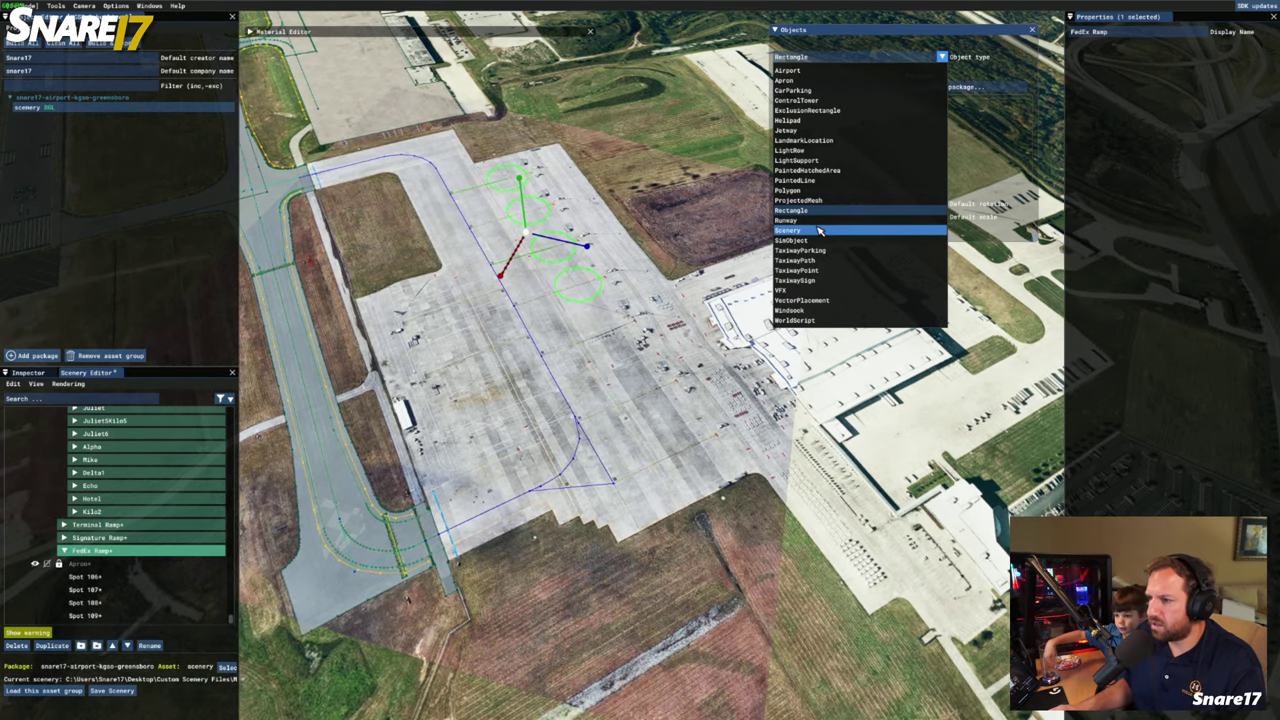
{"action": "left_click", "coordinate": [793, 190]}
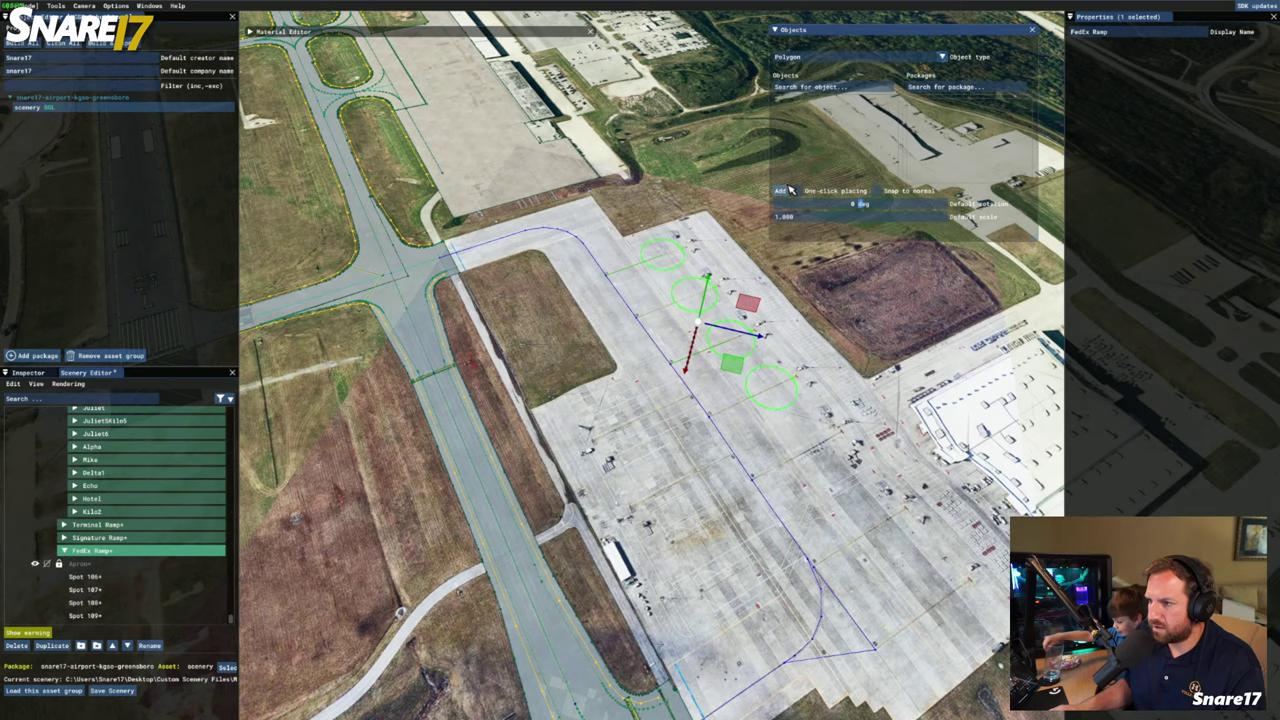
{"action": "left_click", "coordinate": [789, 190]}
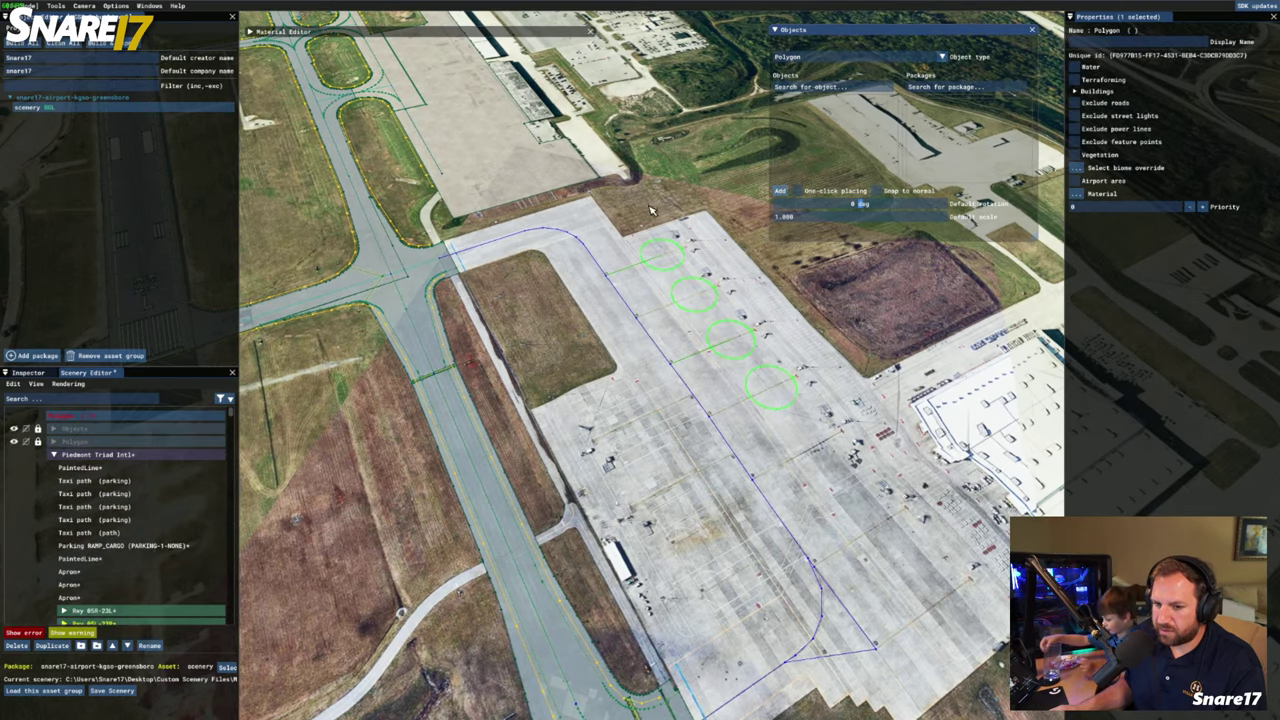
Outline the first part of the polygon from the apron entrance along the taxiway side and grass edge to the vehicle lot
{"action": "left_click", "coordinate": [446, 248]}
{"action": "key", "text": "s"}
{"action": "key", "text": "d"}
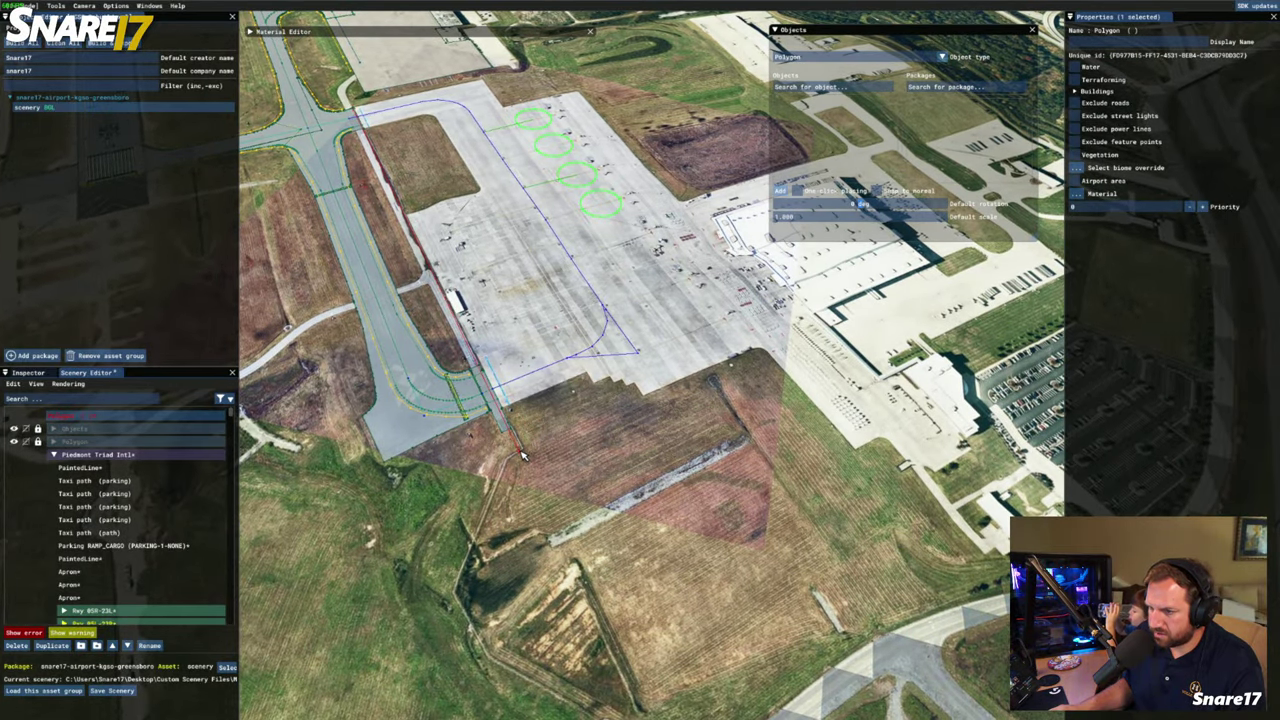
{"action": "left_click", "coordinate": [520, 455]}
{"action": "left_click", "coordinate": [756, 354]}
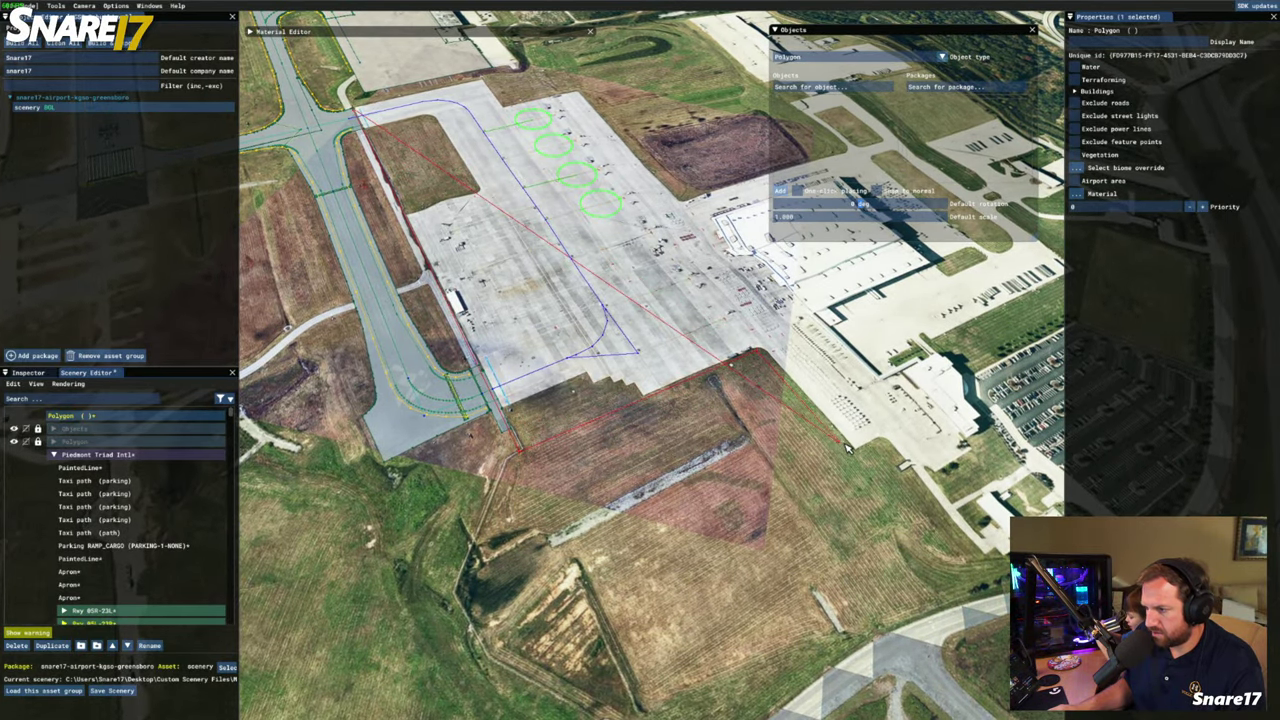
{"action": "left_click", "coordinate": [824, 411]}
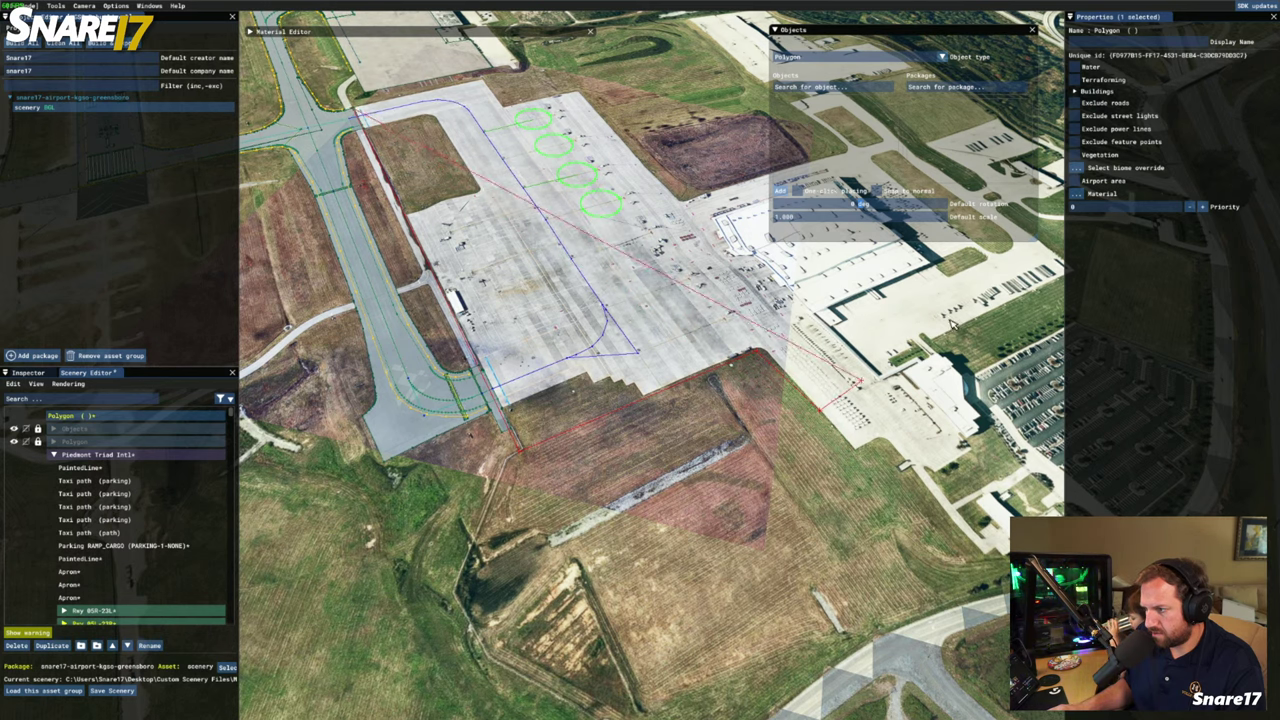
Continue the polygon outline around the outer side of the cargo building and close it along the far end of the ramp
{"action": "key", "text": "d"}
{"action": "key", "text": "w"}
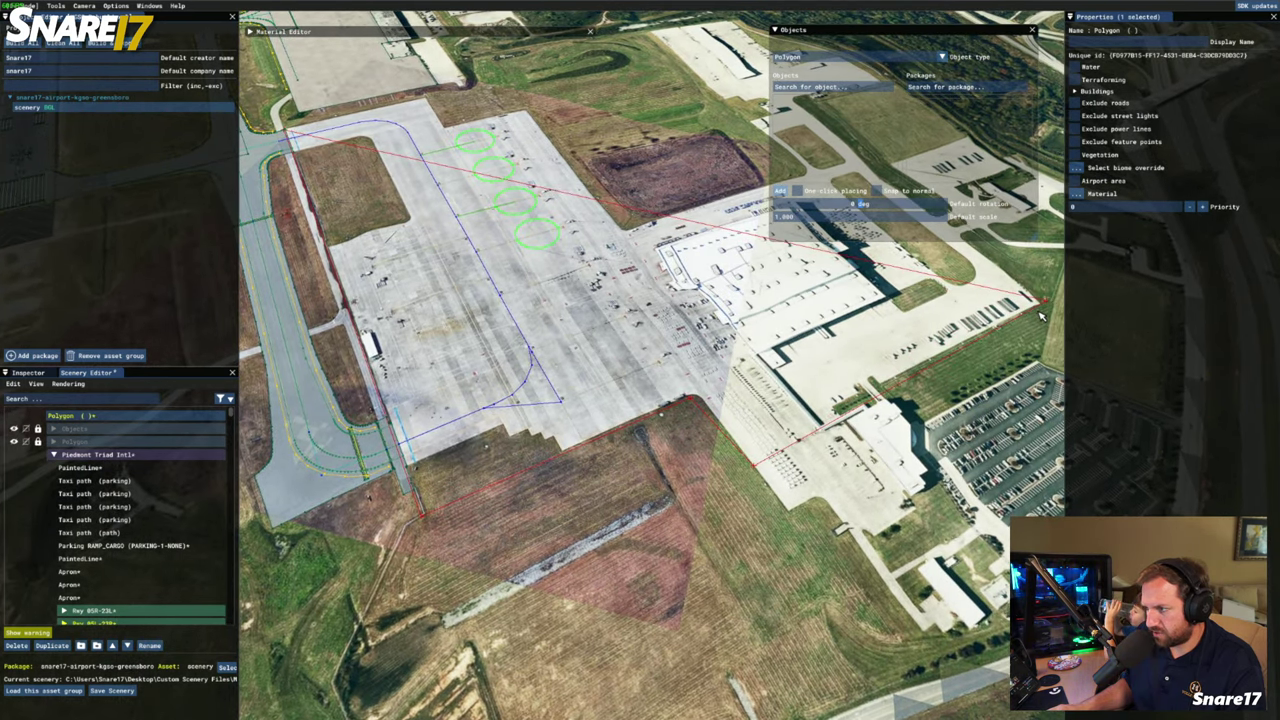
{"action": "key", "text": "w"}
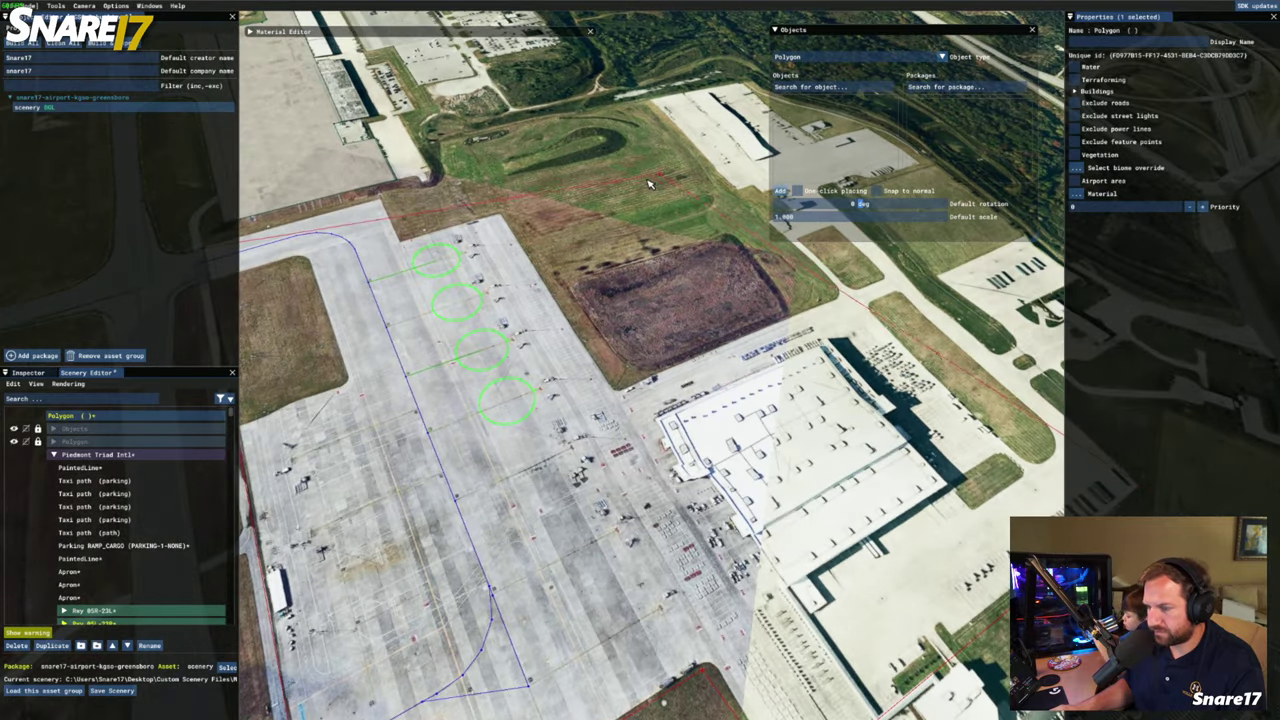
{"action": "key", "text": "w"}
{"action": "key", "text": "d"}
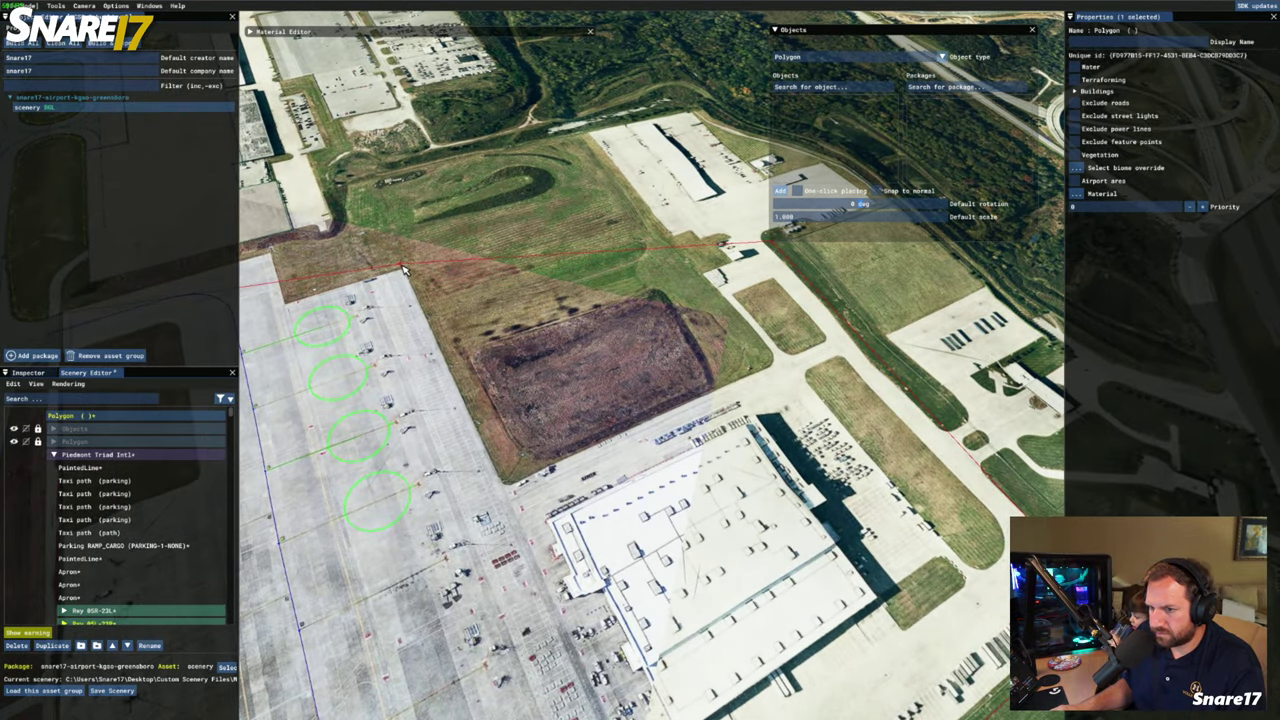
{"action": "left_click", "coordinate": [258, 265]}
{"action": "key", "text": "s"}
{"action": "key", "text": "a"}
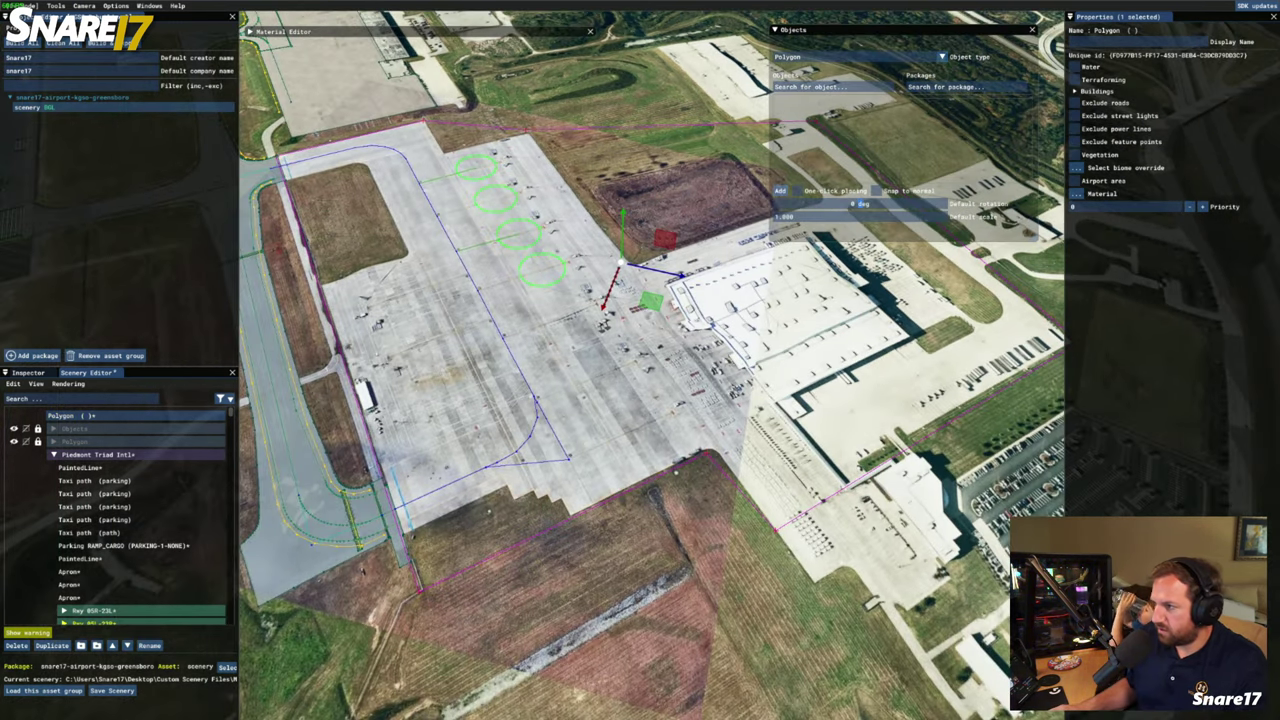
Enable terraforming on the new polygon and inspect the ramp surface from a low angle
{"action": "left_click", "coordinate": [1076, 80]}
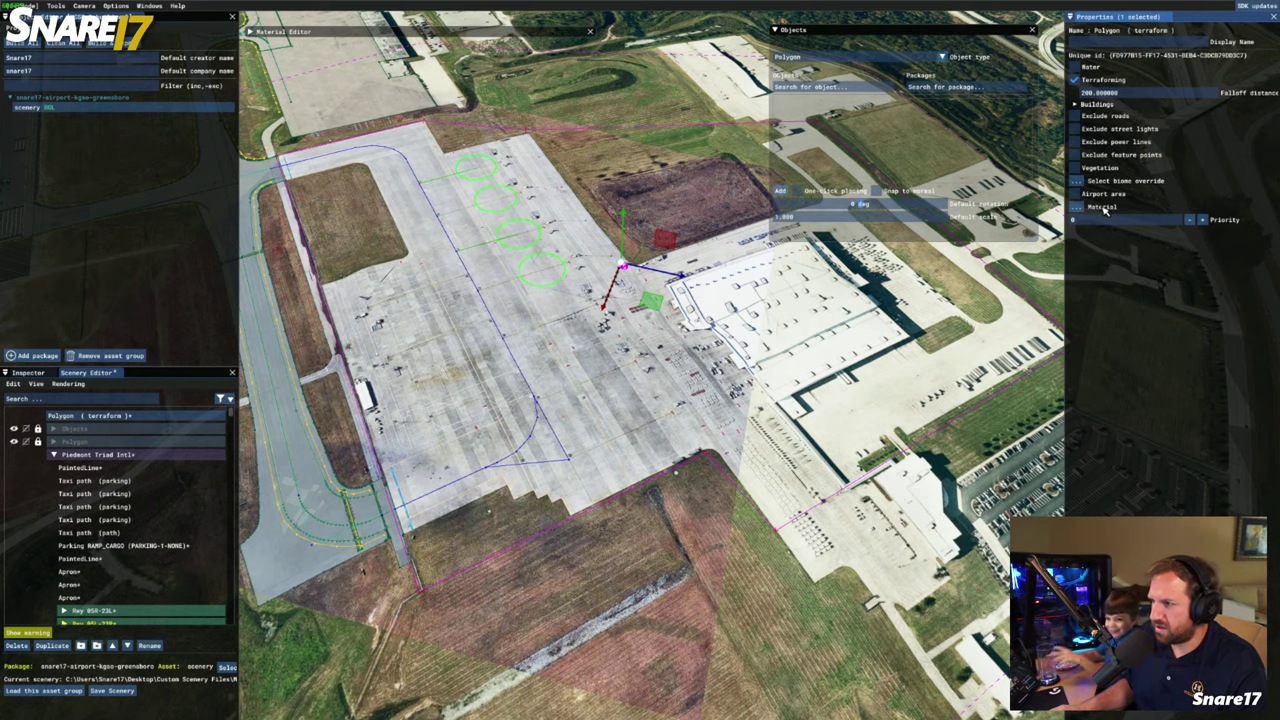
{"action": "key", "text": "f"}
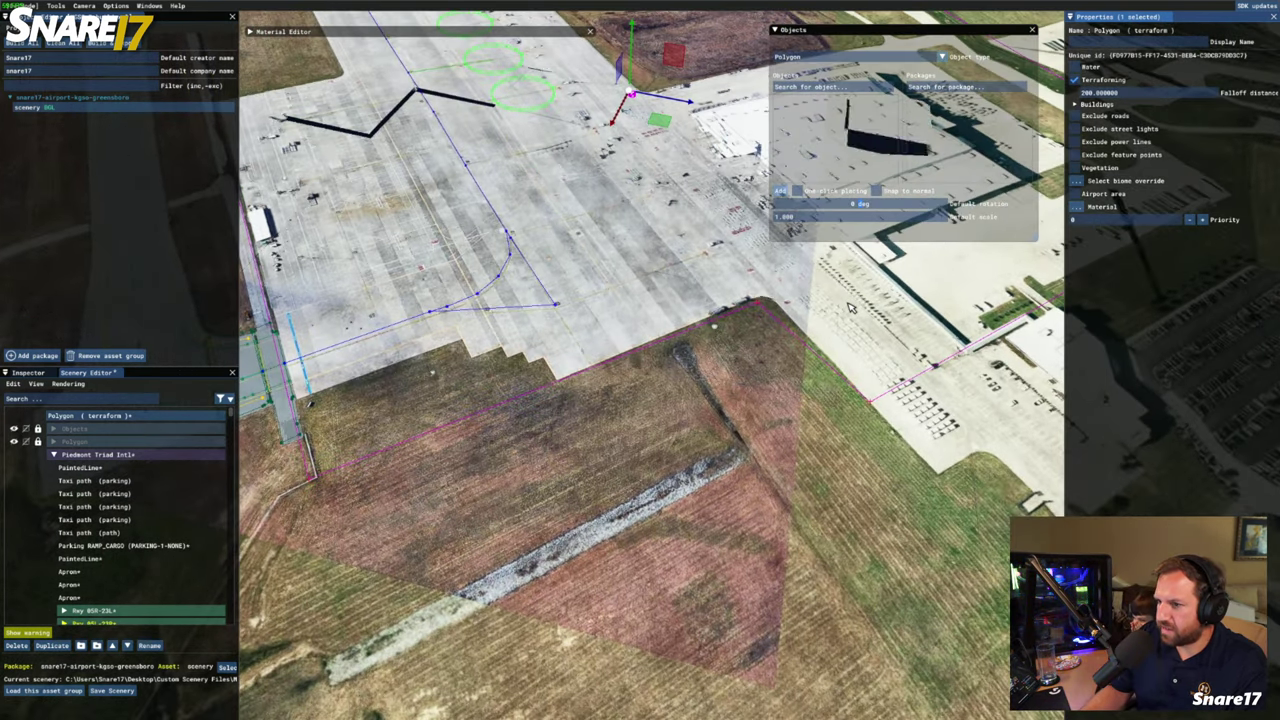
{"action": "key", "text": "f"}
{"action": "scroll", "coordinate": [848, 308], "scroll_direction": "down", "scroll_amount": 5}
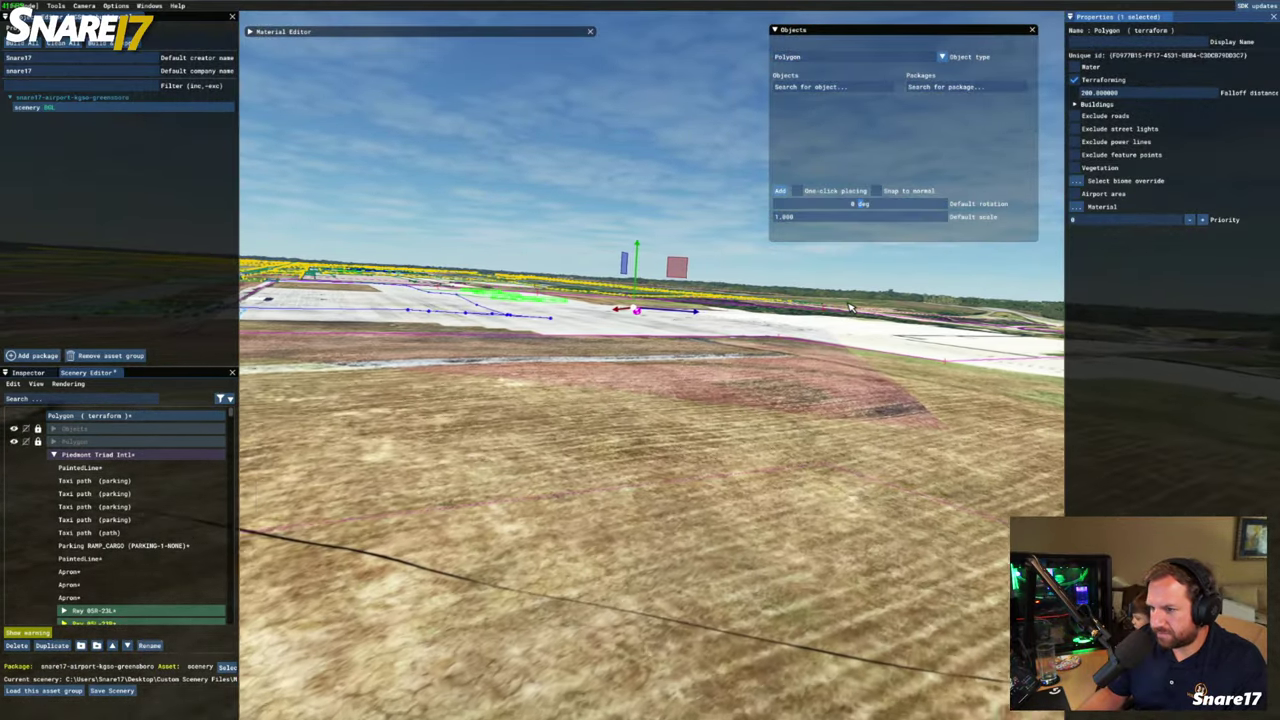
Examine the terraformed ramp and the ground around the cargo building for remaining unevenness
{"action": "mouse_move", "coordinate": [850, 308]}
{"action": "right_mouse_down"}
{"action": "mouse_move", "coordinate": [920, 312]}
{"action": "mouse_move", "coordinate": [850, 308]}
{"action": "right_mouse_up"}
{"action": "key", "text": "w"}
{"action": "key", "text": "w"}
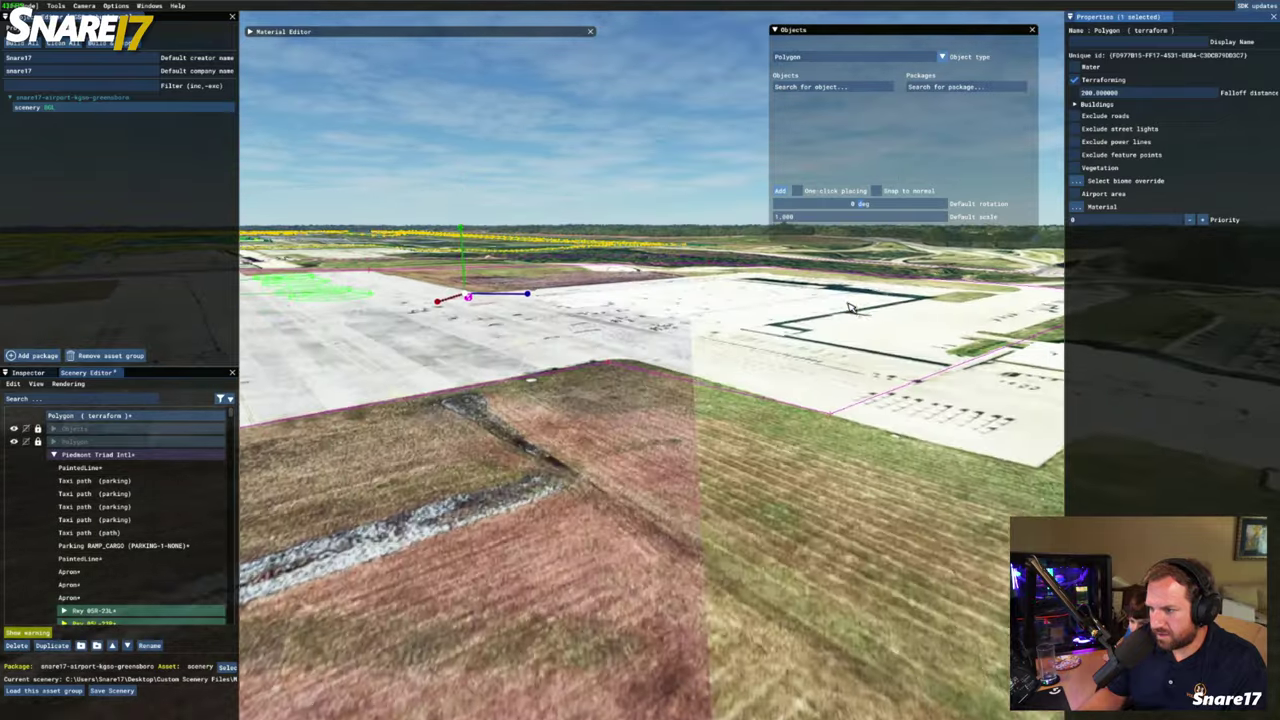
{"action": "key", "text": "d"}
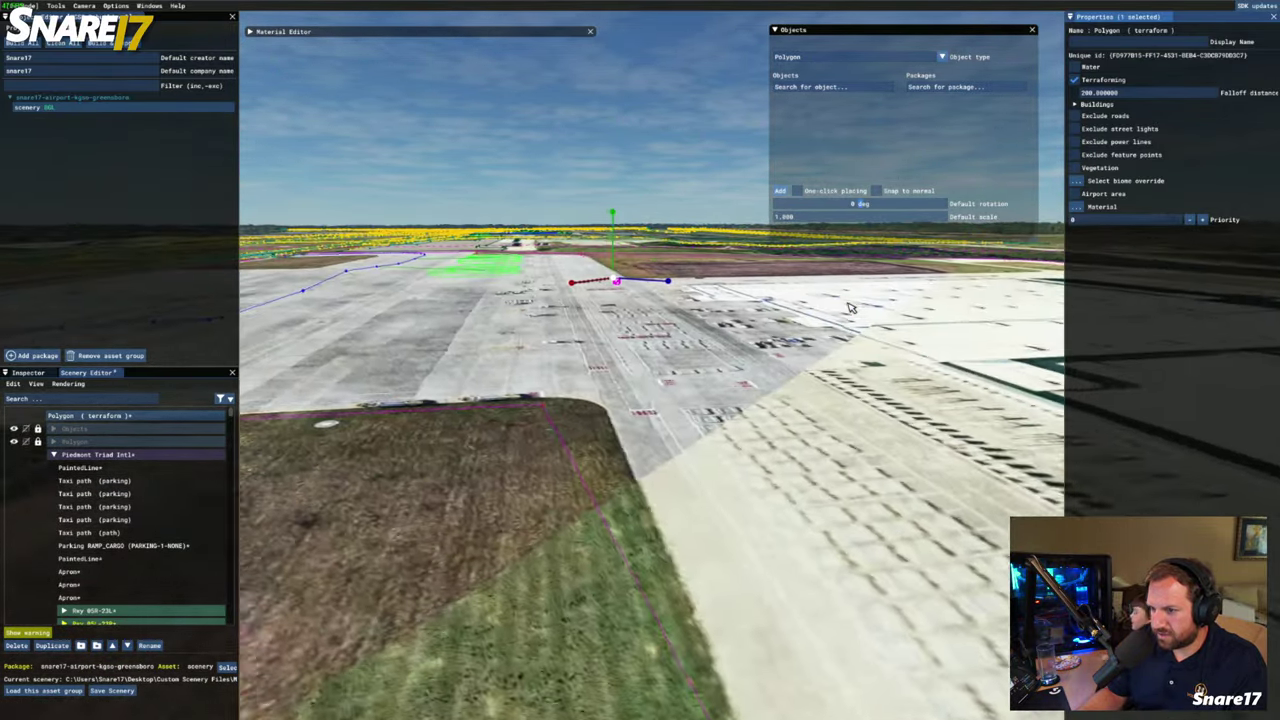
{"action": "key", "text": "w"}
{"action": "right_click_drag", "start_coordinate": [850, 308], "coordinate": [930, 308]}
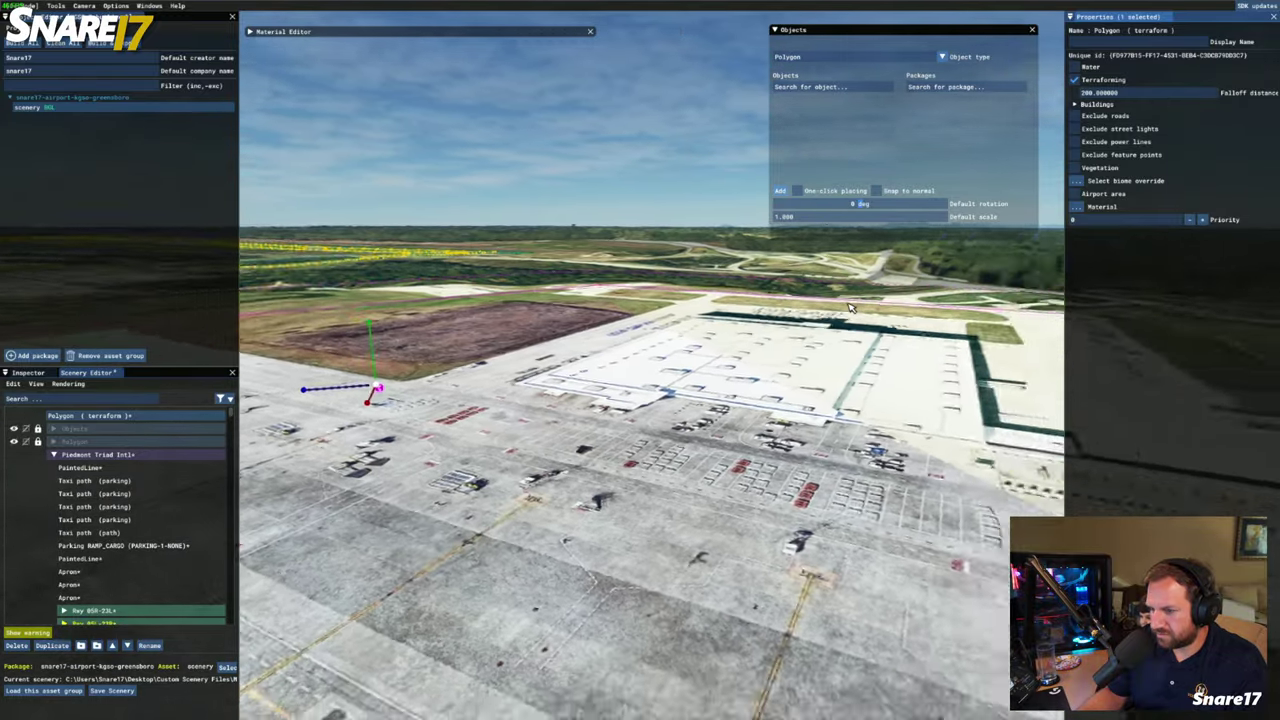
{"action": "scroll", "coordinate": [848, 308], "scroll_direction": "up", "scroll_amount": 8}
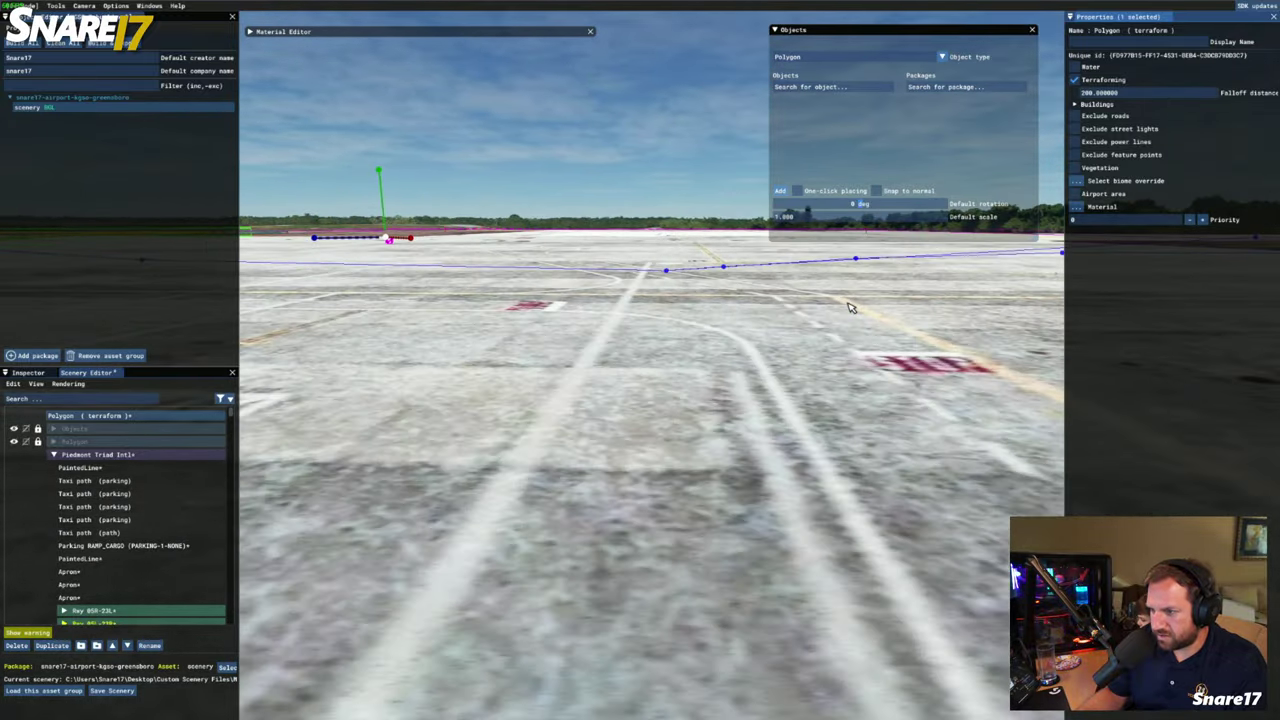
{"action": "scroll", "coordinate": [848, 308], "scroll_direction": "down", "scroll_amount": 8}
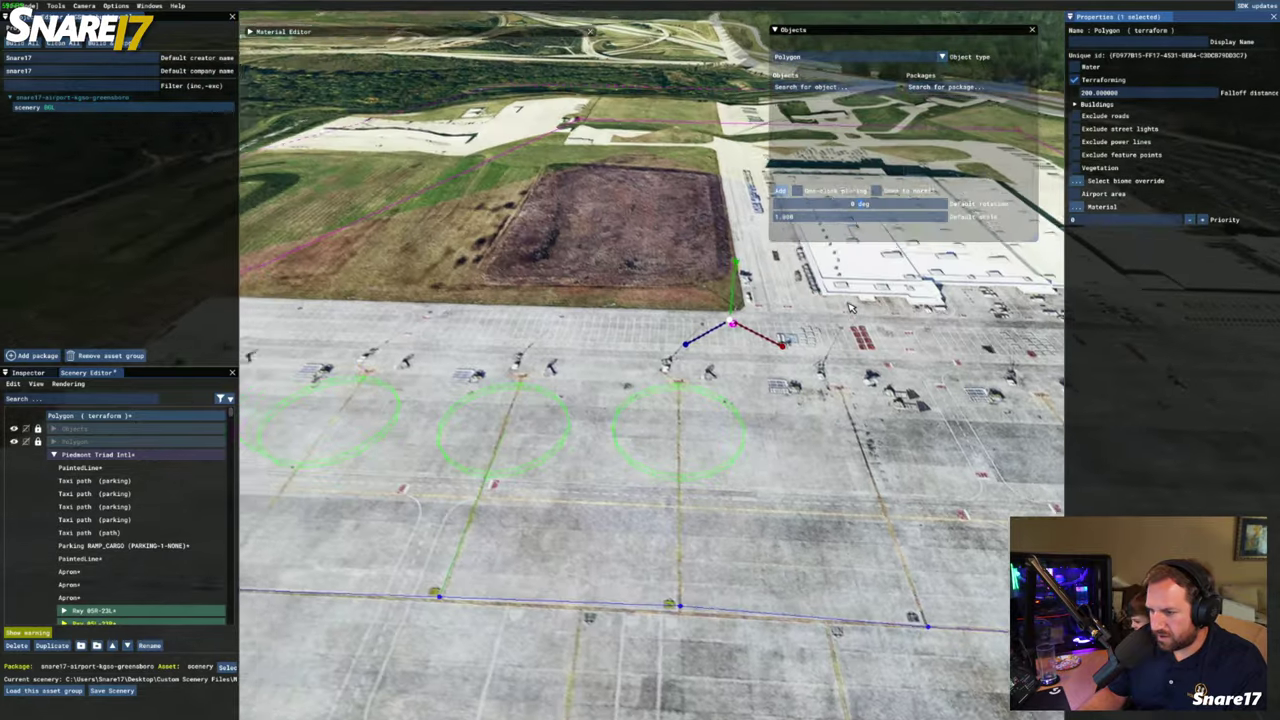
Check the parking circles and taxi paths against the painted stand lines along the cargo ramp
{"action": "scroll", "coordinate": [849, 308], "scroll_direction": "up", "scroll_amount": 6}
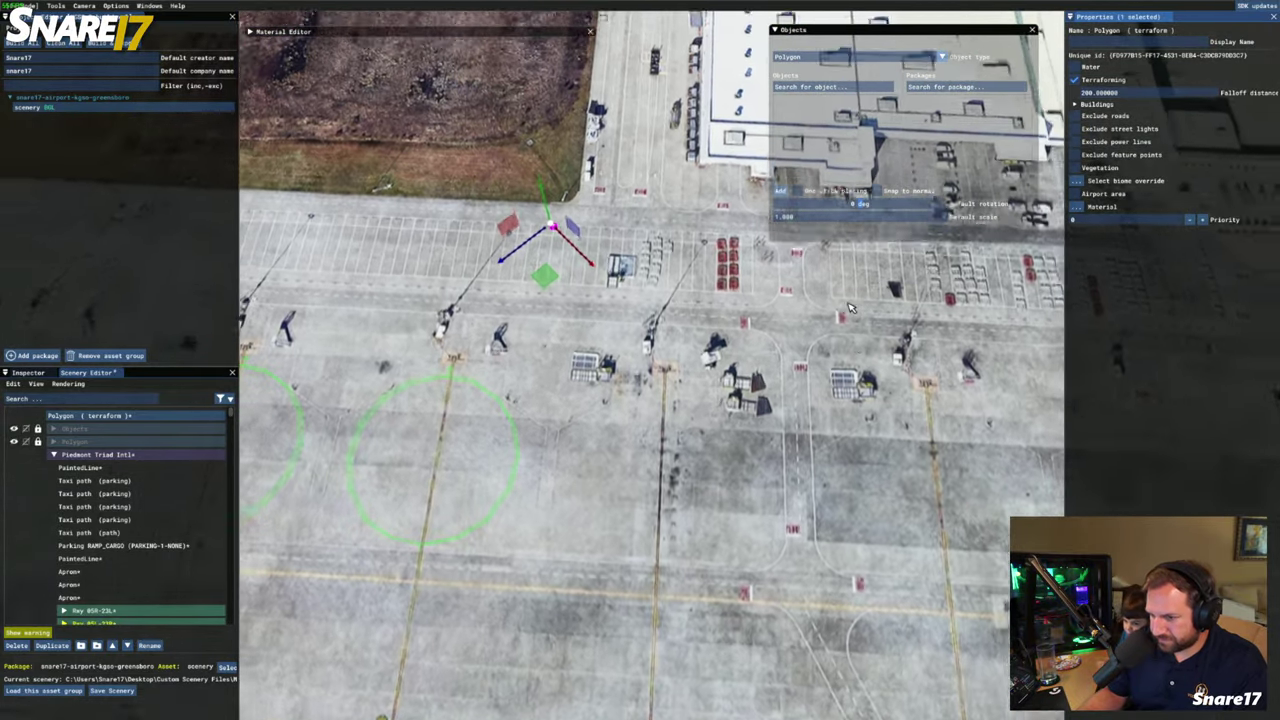
{"action": "scroll", "coordinate": [849, 308], "scroll_direction": "up", "scroll_amount": 6}
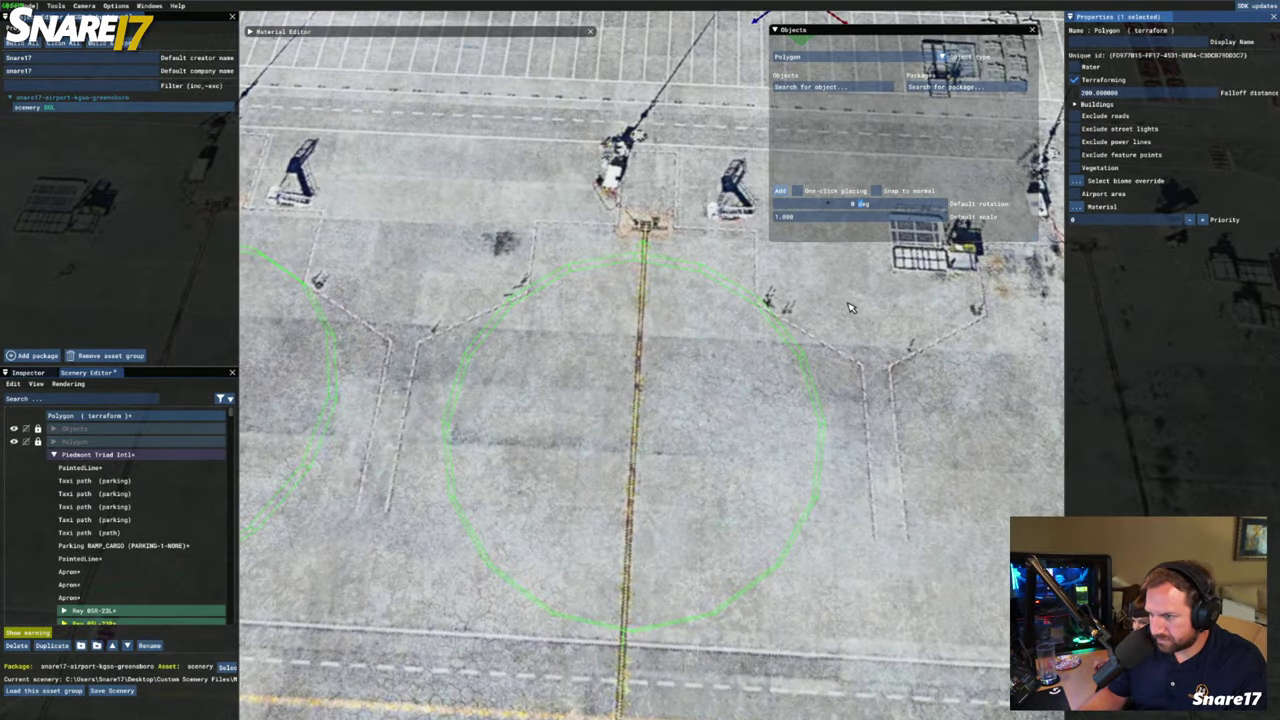
{"action": "key", "text": "a"}
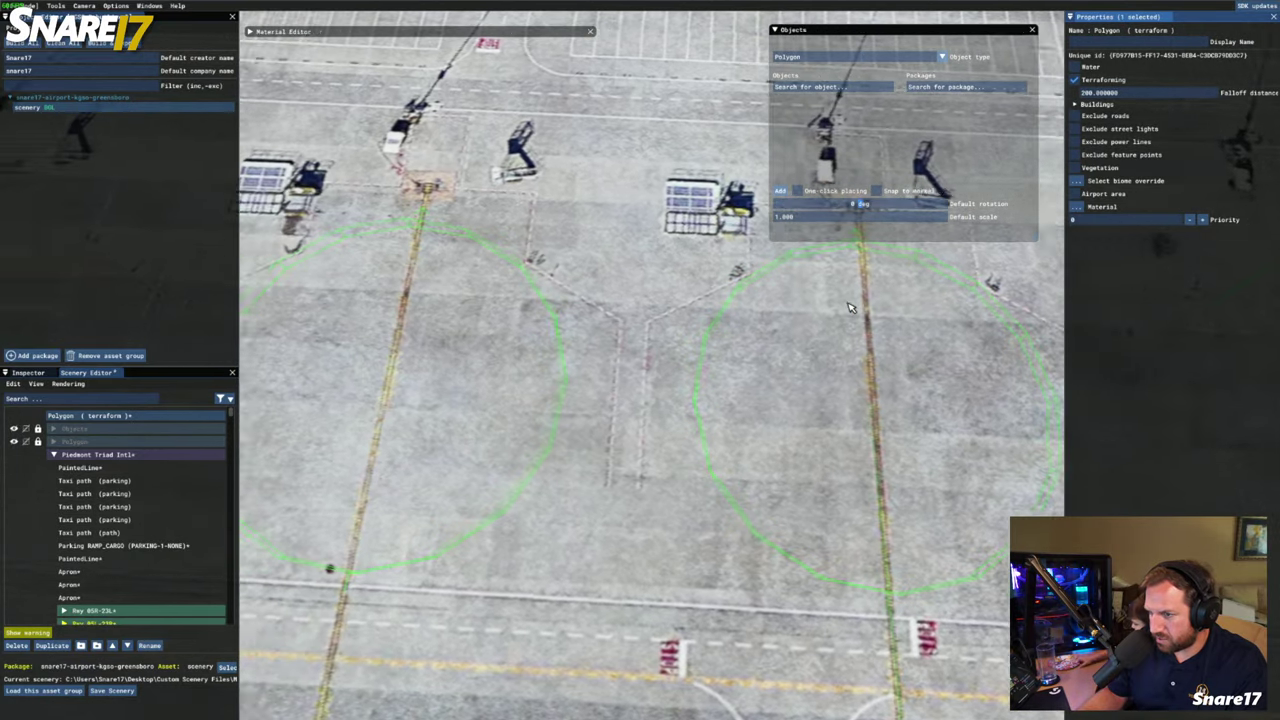
{"action": "key", "text": "d"}
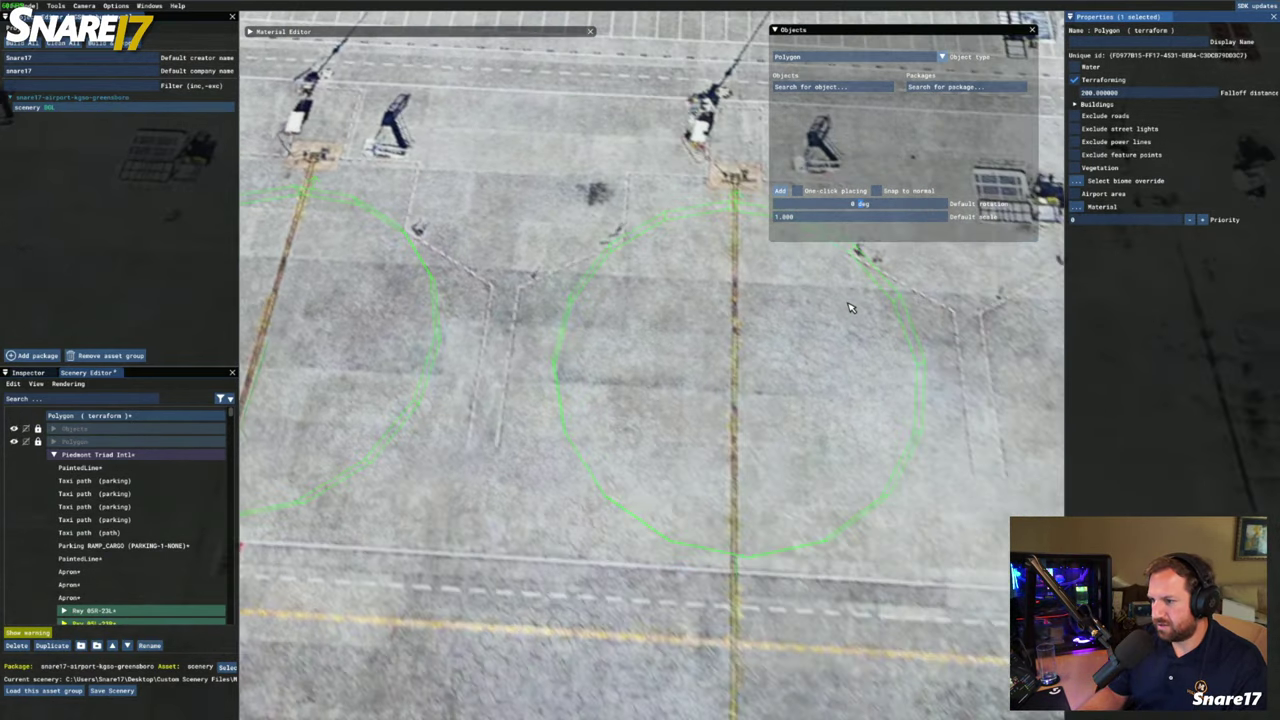
{"action": "key", "text": "d"}
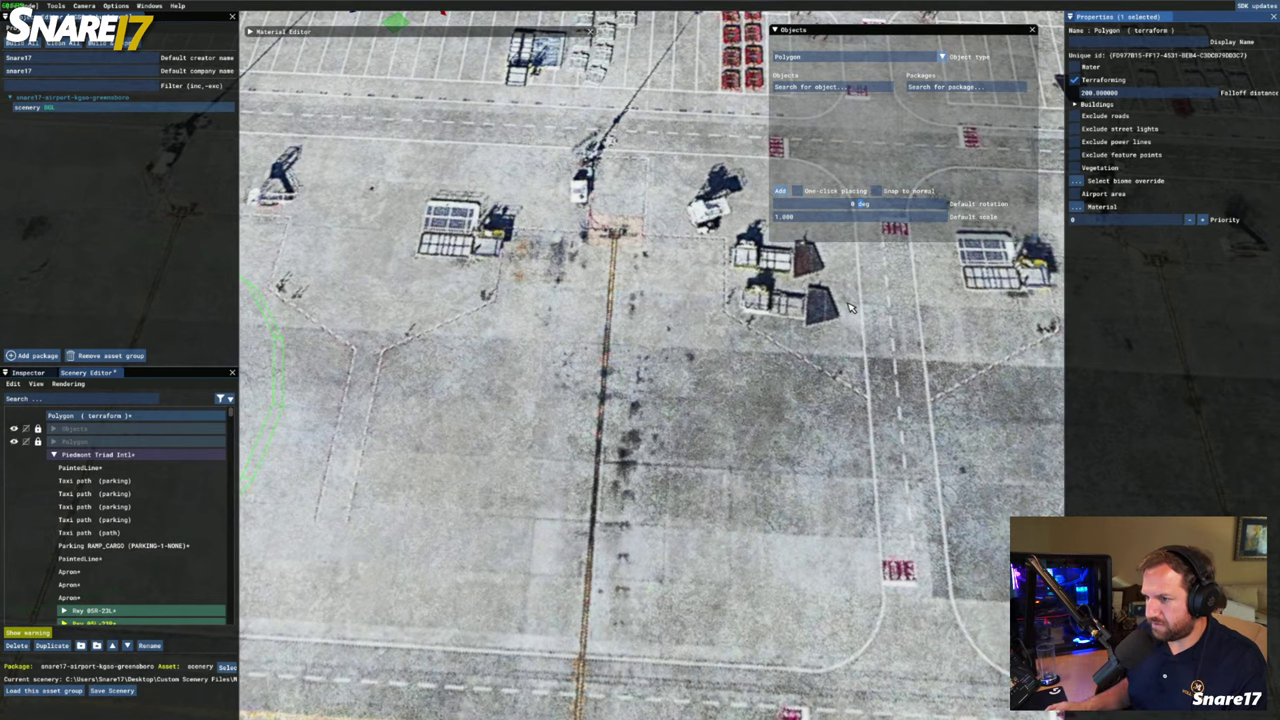
{"action": "key", "text": "s"}
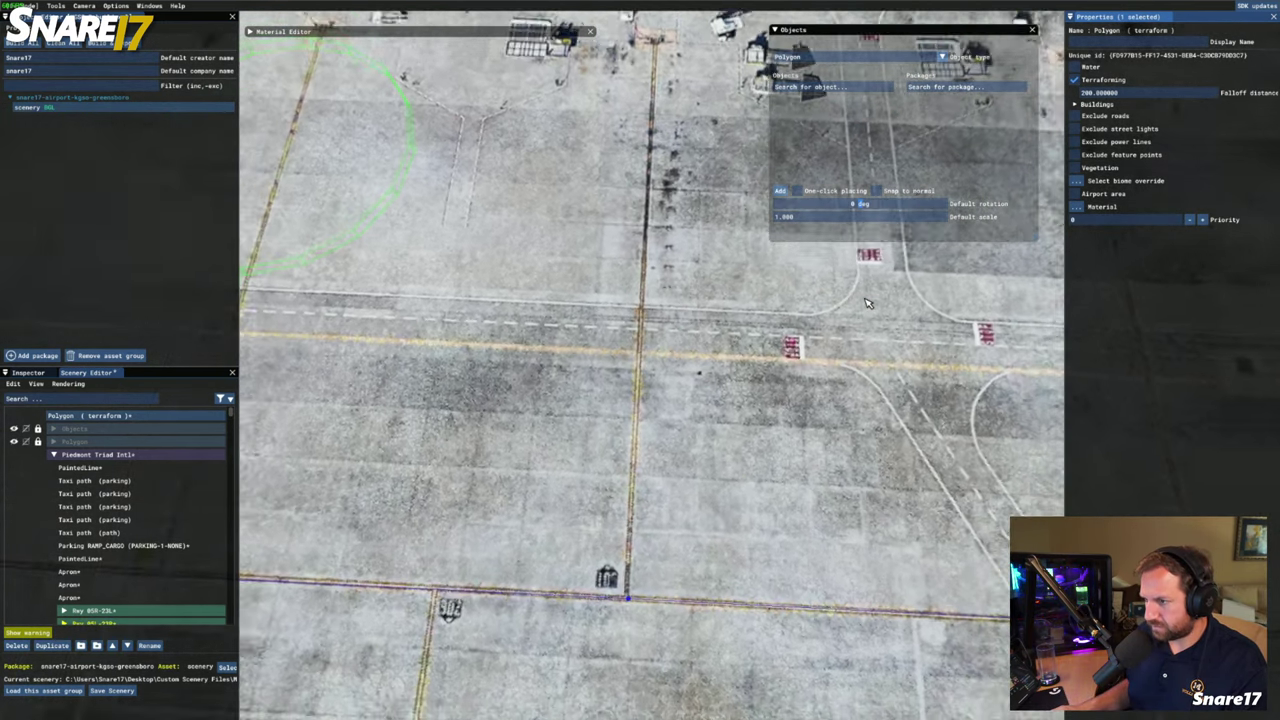
{"action": "scroll", "coordinate": [867, 303], "scroll_direction": "down", "scroll_amount": 4}
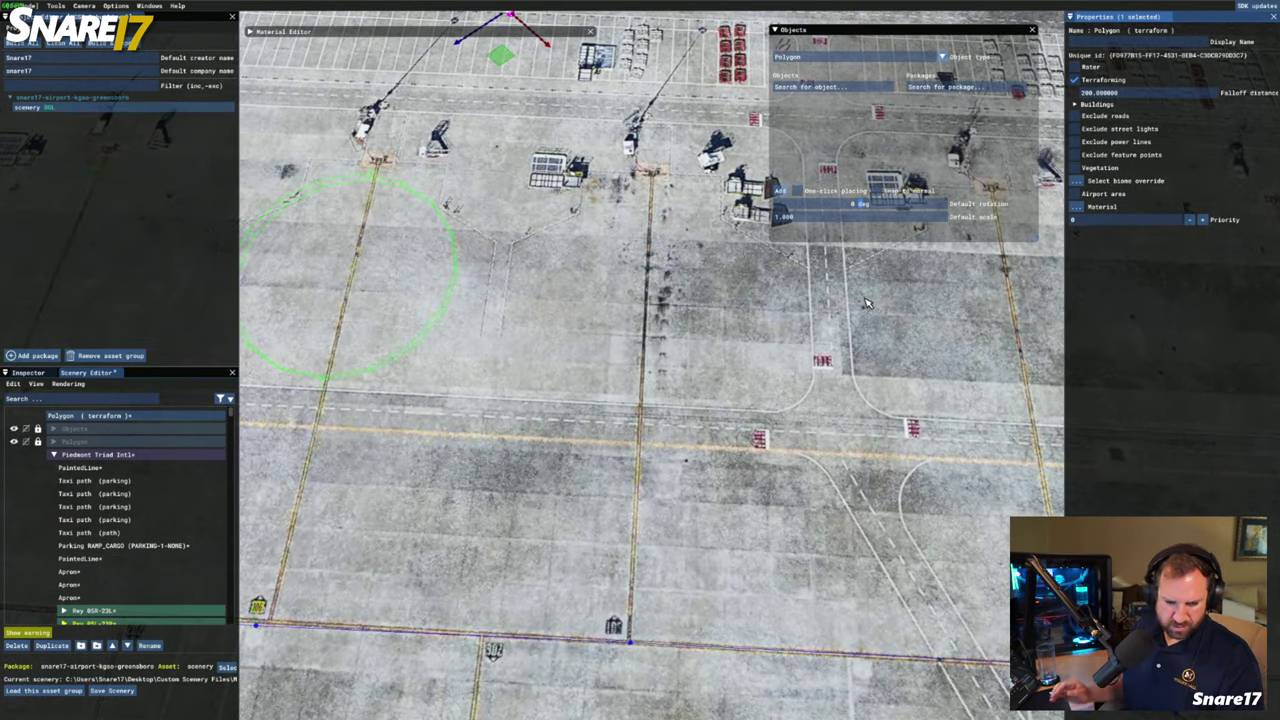
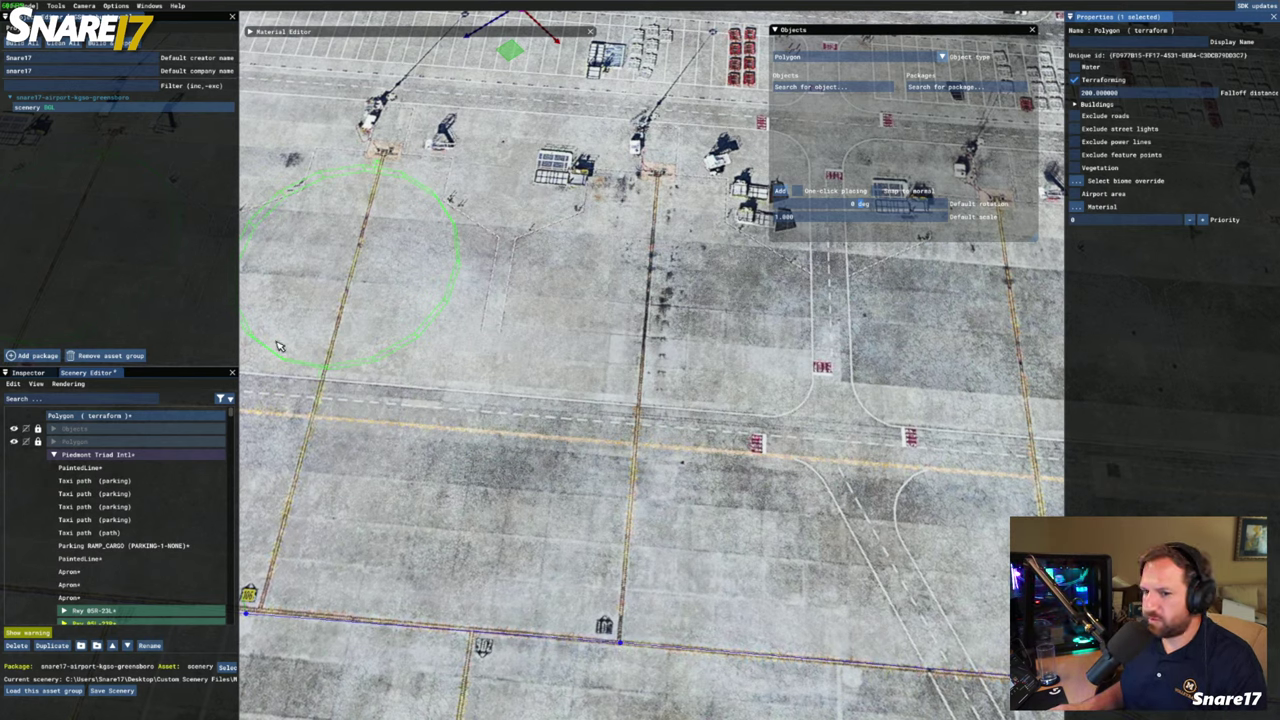
Lock the new terraforming polygon in the scenery object list
{"action": "left_click", "coordinate": [56, 428]}
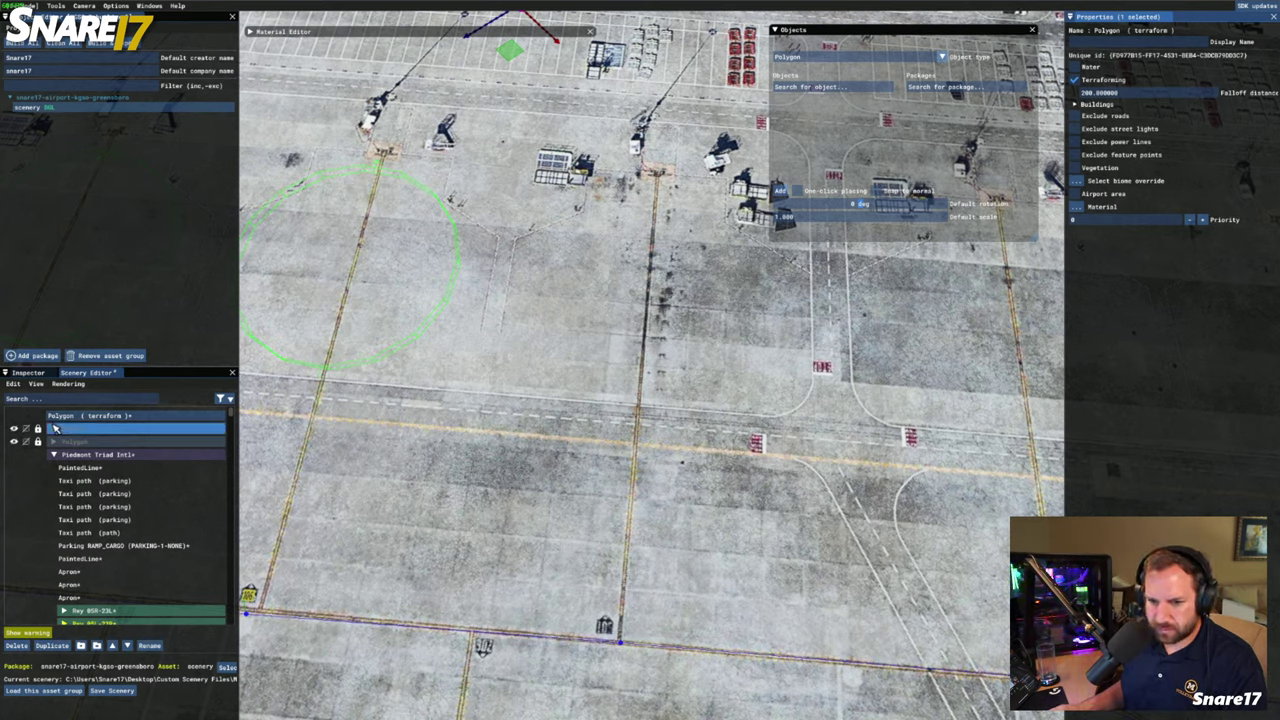
{"action": "scroll", "coordinate": [600, 376], "scroll_direction": "down", "scroll_amount": 10}
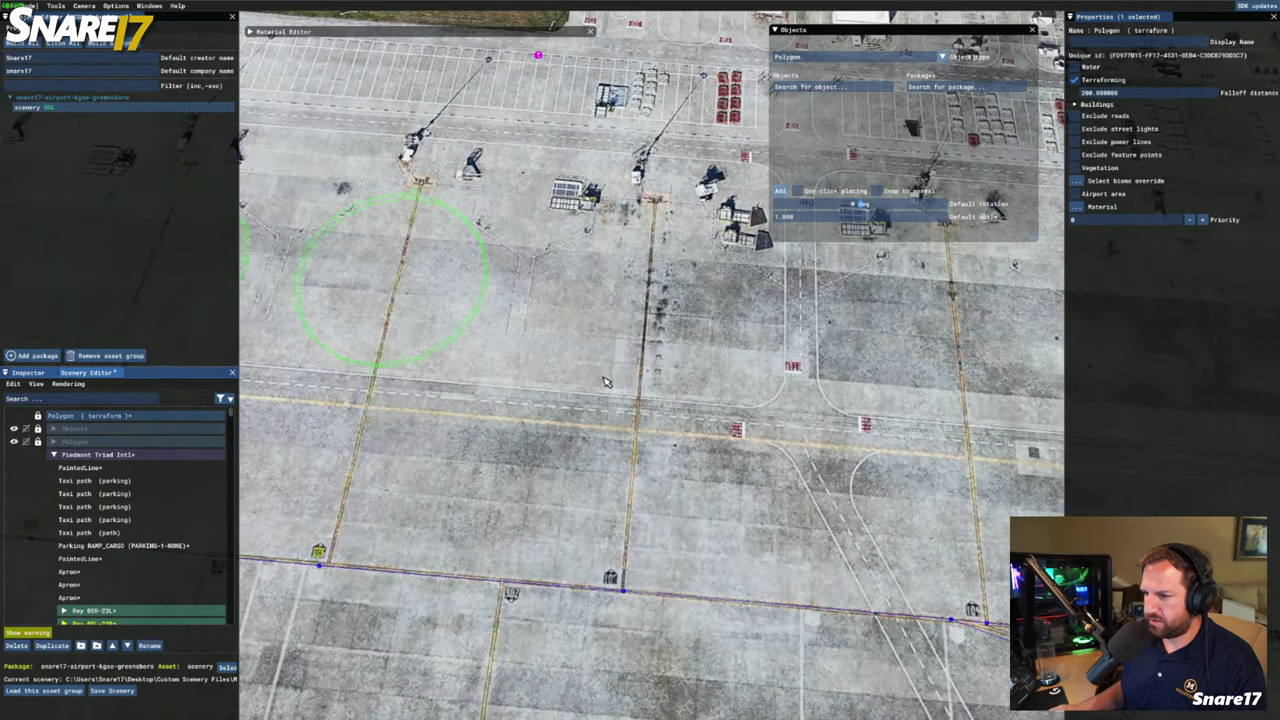
{"action": "key", "text": "s"}
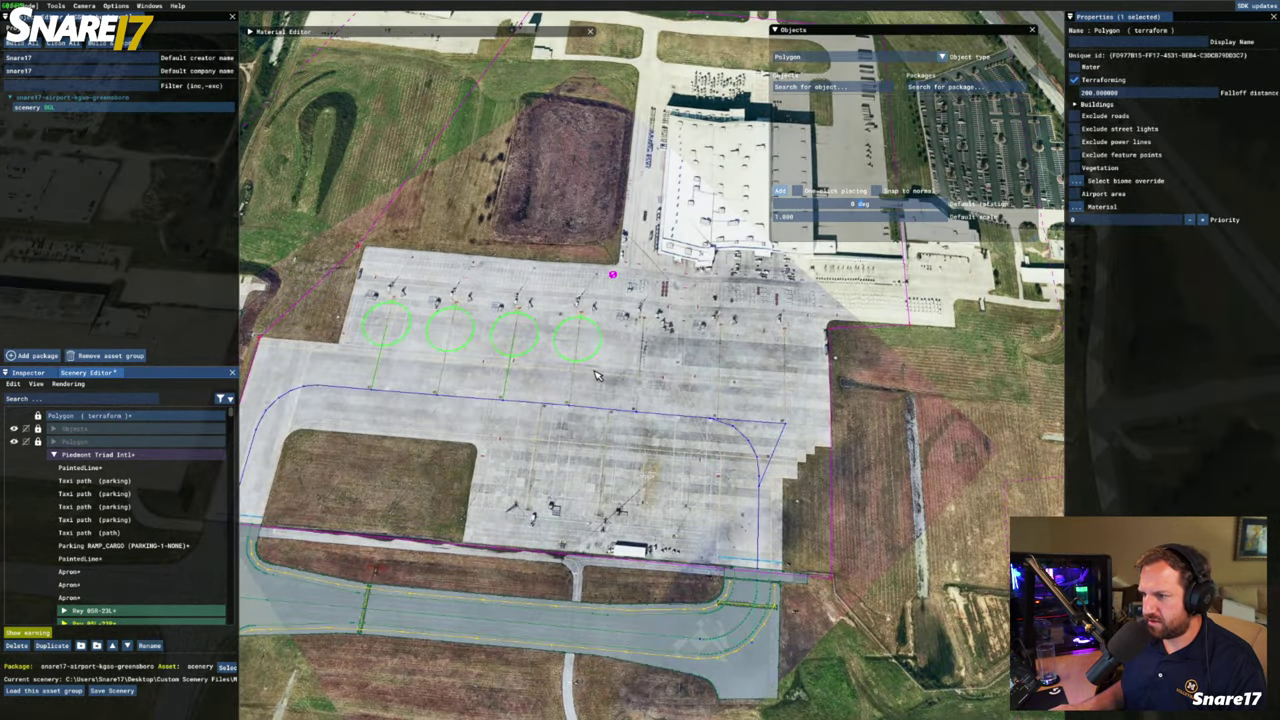
Examine the levelled ramp and its surroundings from low and high viewpoints, from the taxiway side to the cargo building
{"action": "key", "text": "d"}
{"action": "key", "text": "w"}
{"action": "right_click_drag", "start_coordinate": [613, 375], "coordinate": [613, 250]}
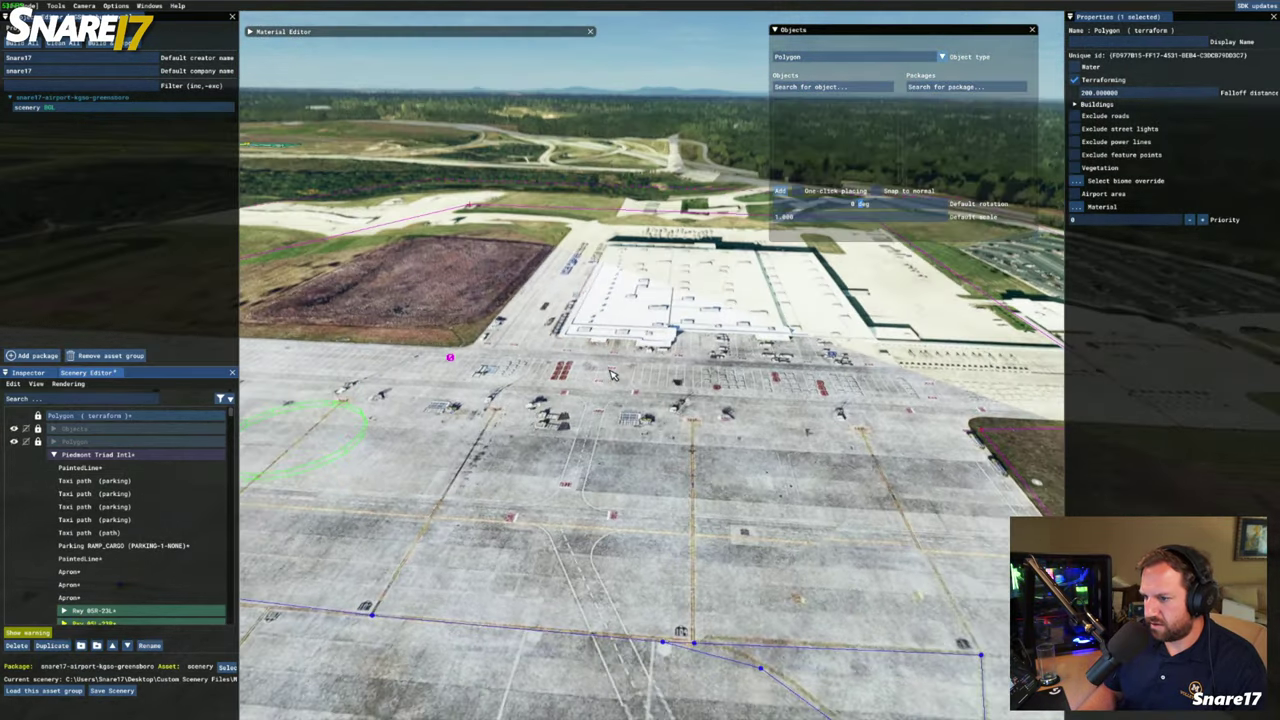
{"action": "right_click_drag", "start_coordinate": [612, 375], "coordinate": [613, 375]}
{"action": "key", "text": "f"}
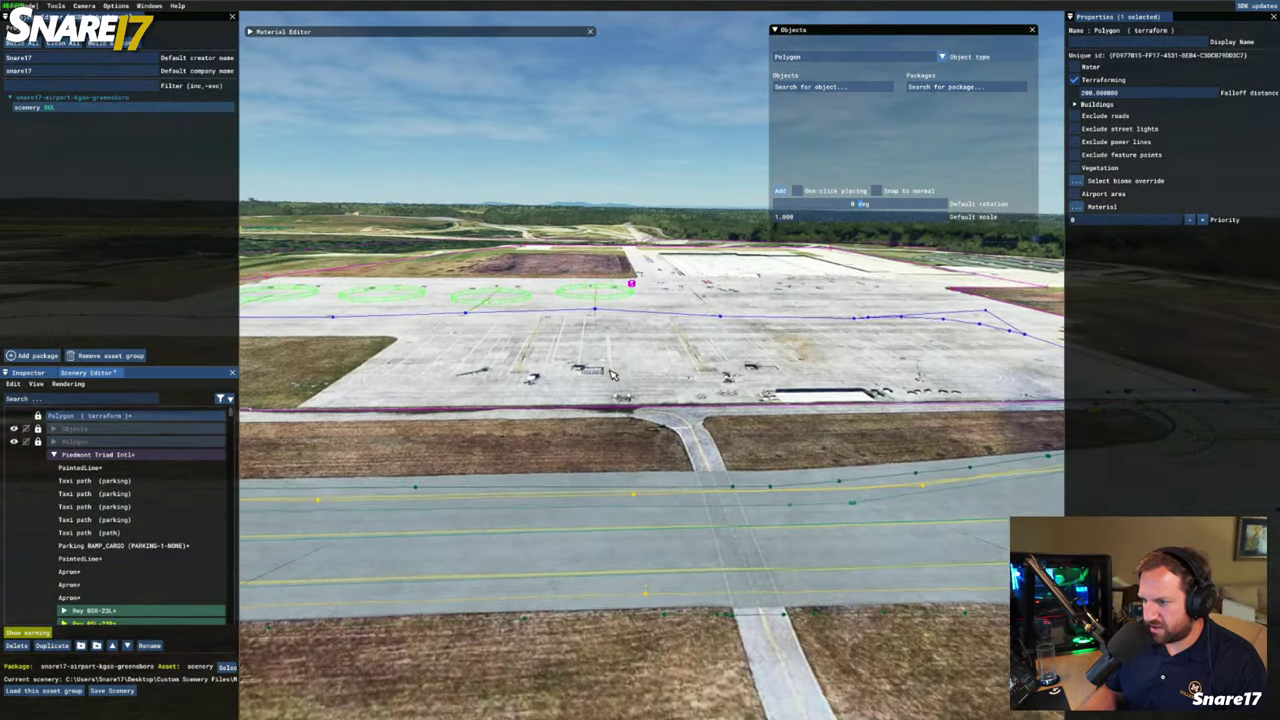
{"action": "key", "text": "w"}
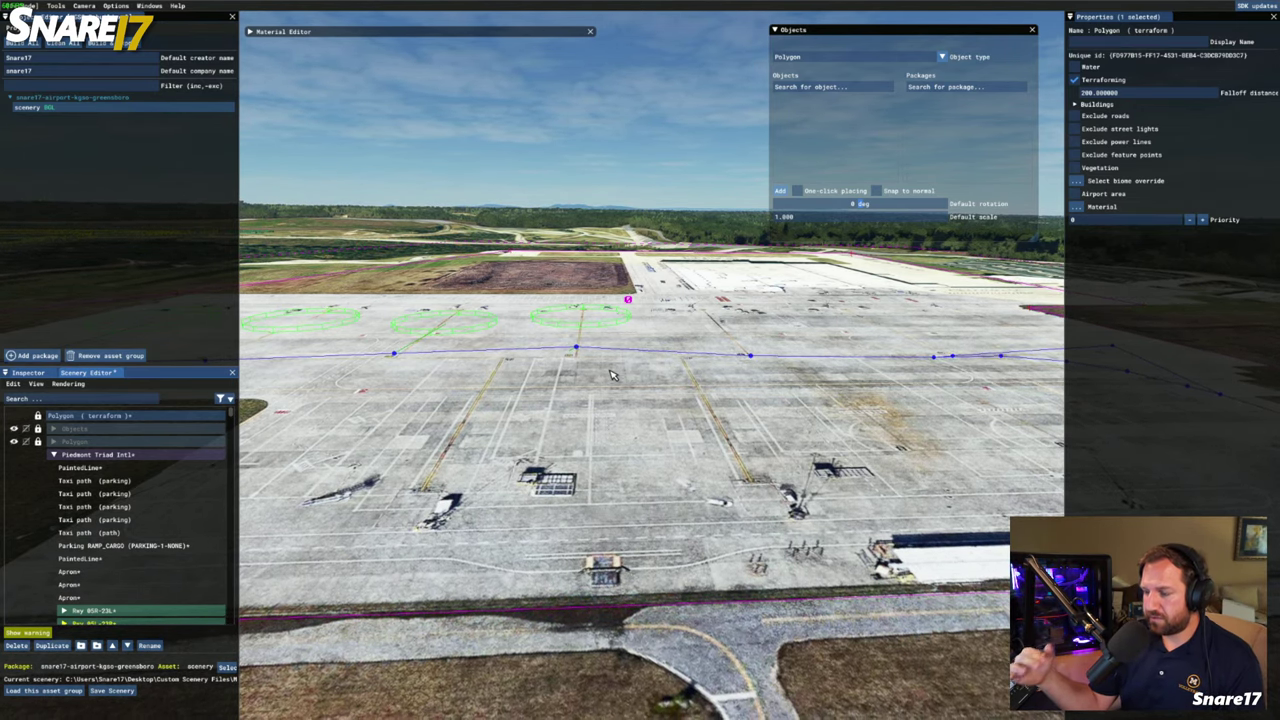
{"action": "key", "text": "s"}
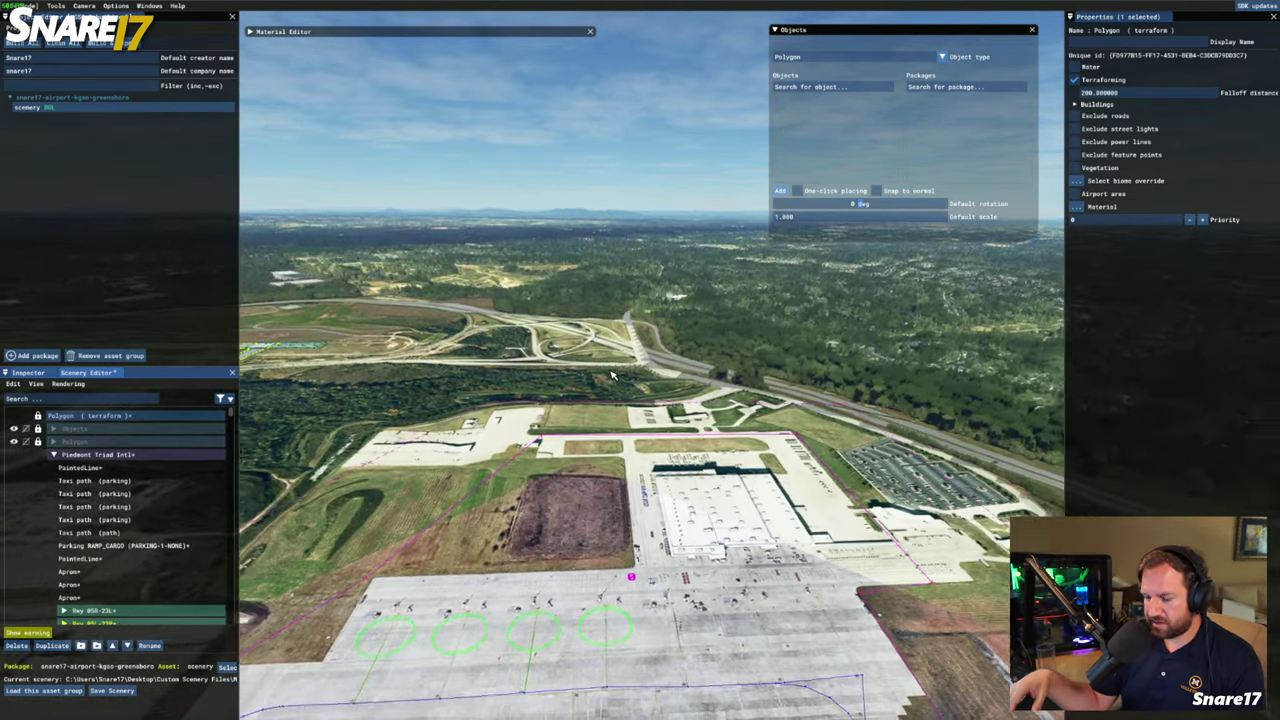
{"action": "key", "text": "s"}
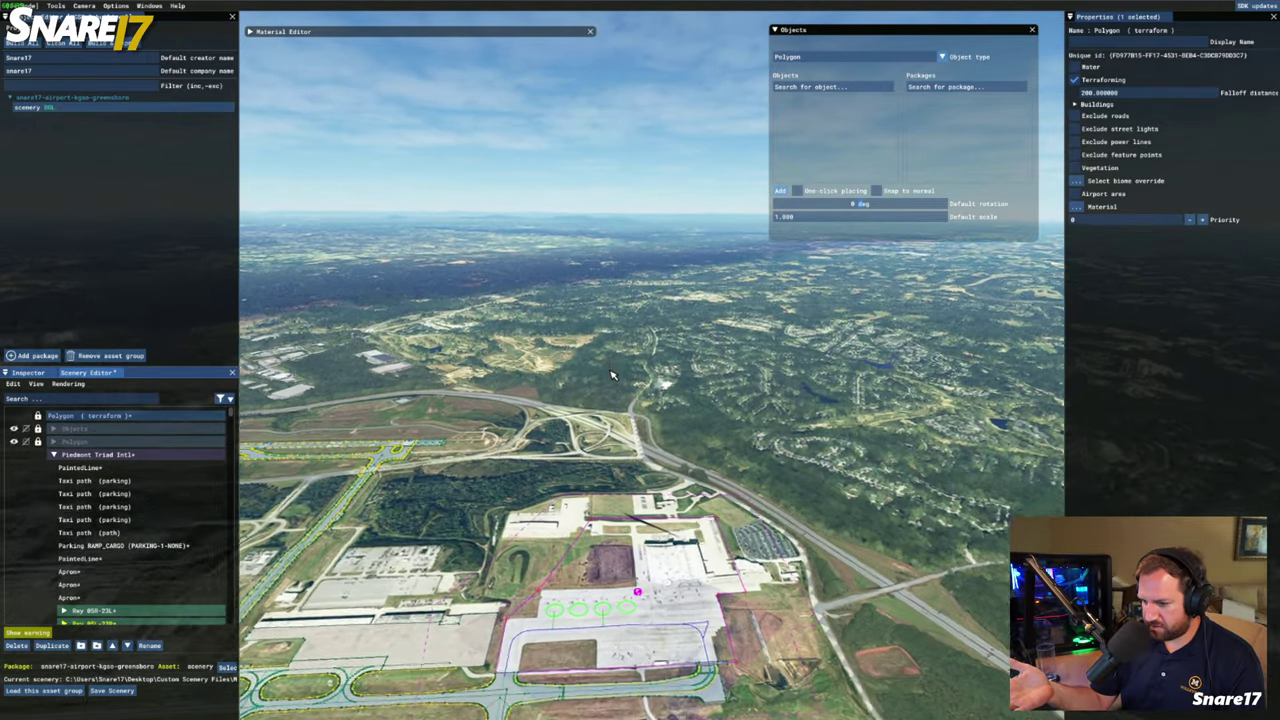
{"action": "key", "text": "w"}
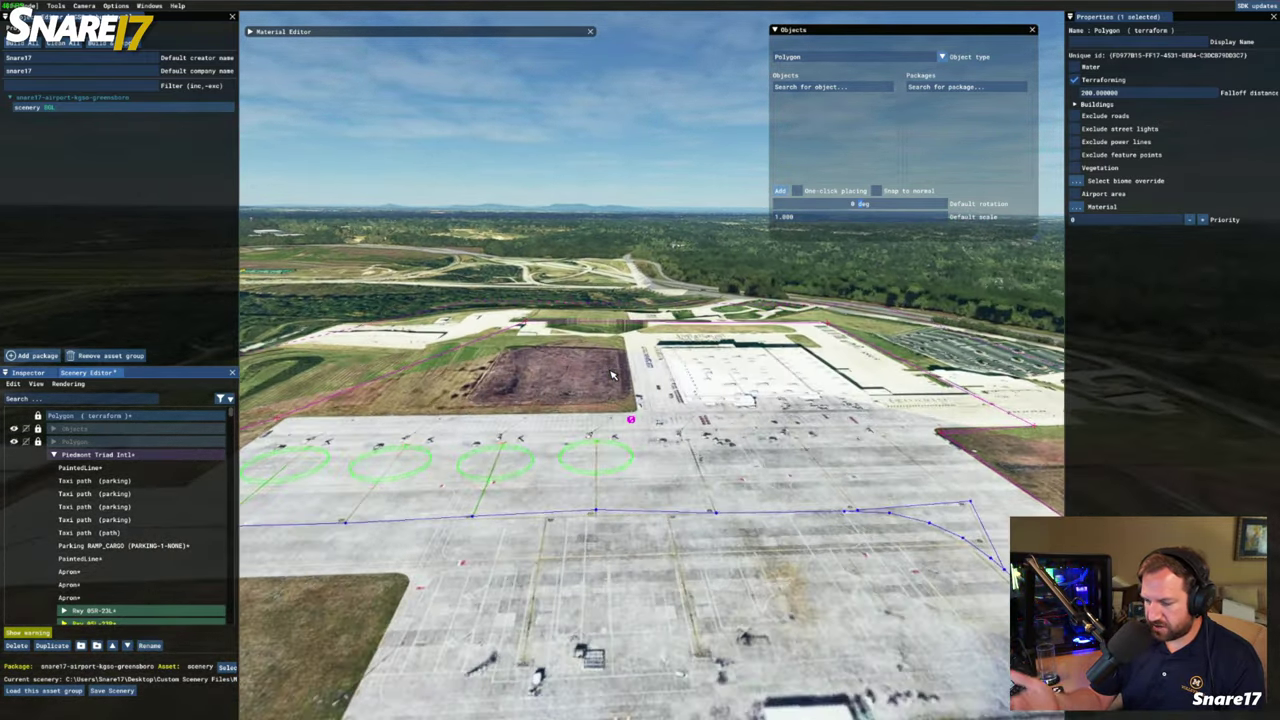
{"action": "key", "text": "w"}
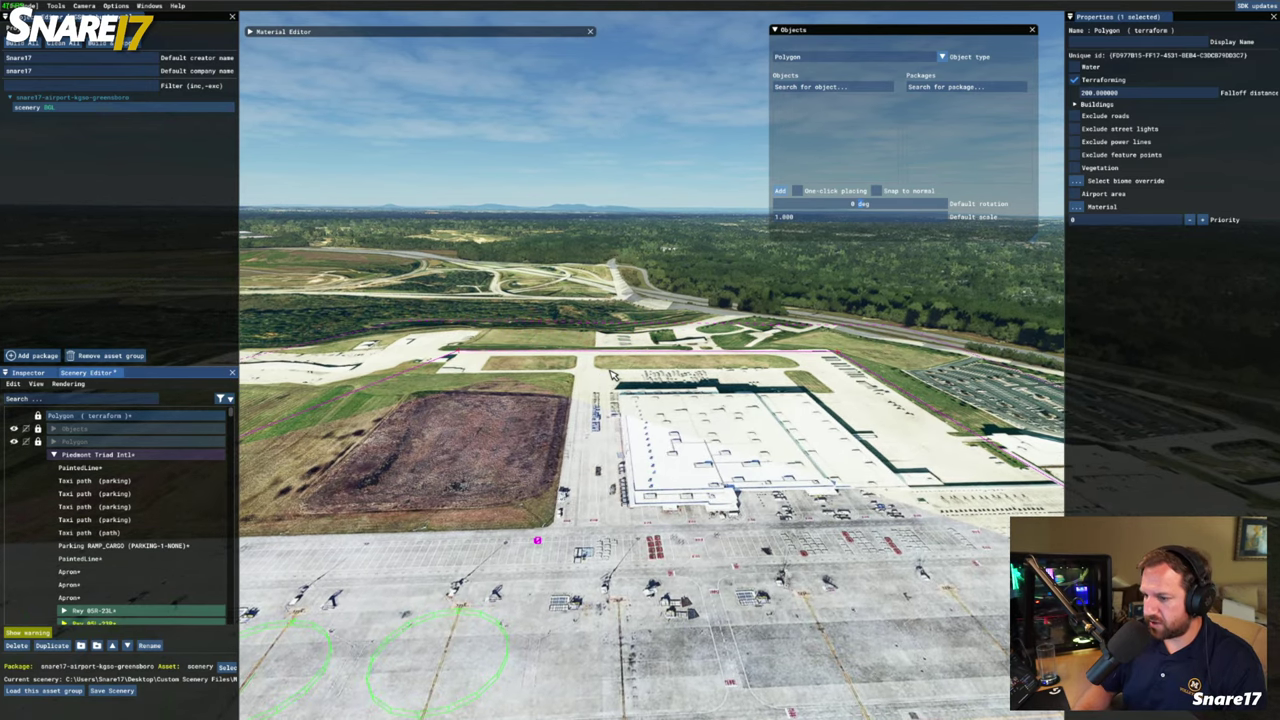
{"action": "key", "text": "w"}
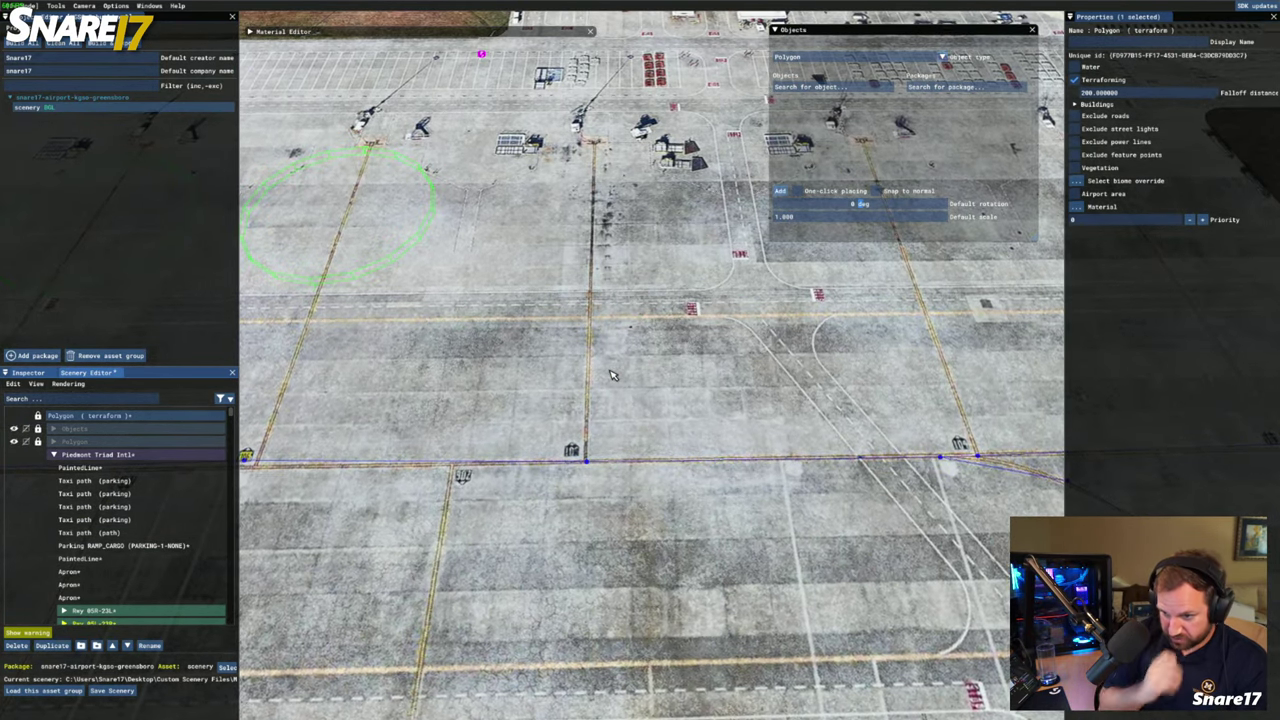
Move the taxiway point at stand 106 onto the junction of the painted lines
{"action": "key", "text": "a"}
{"action": "key", "text": "w"}
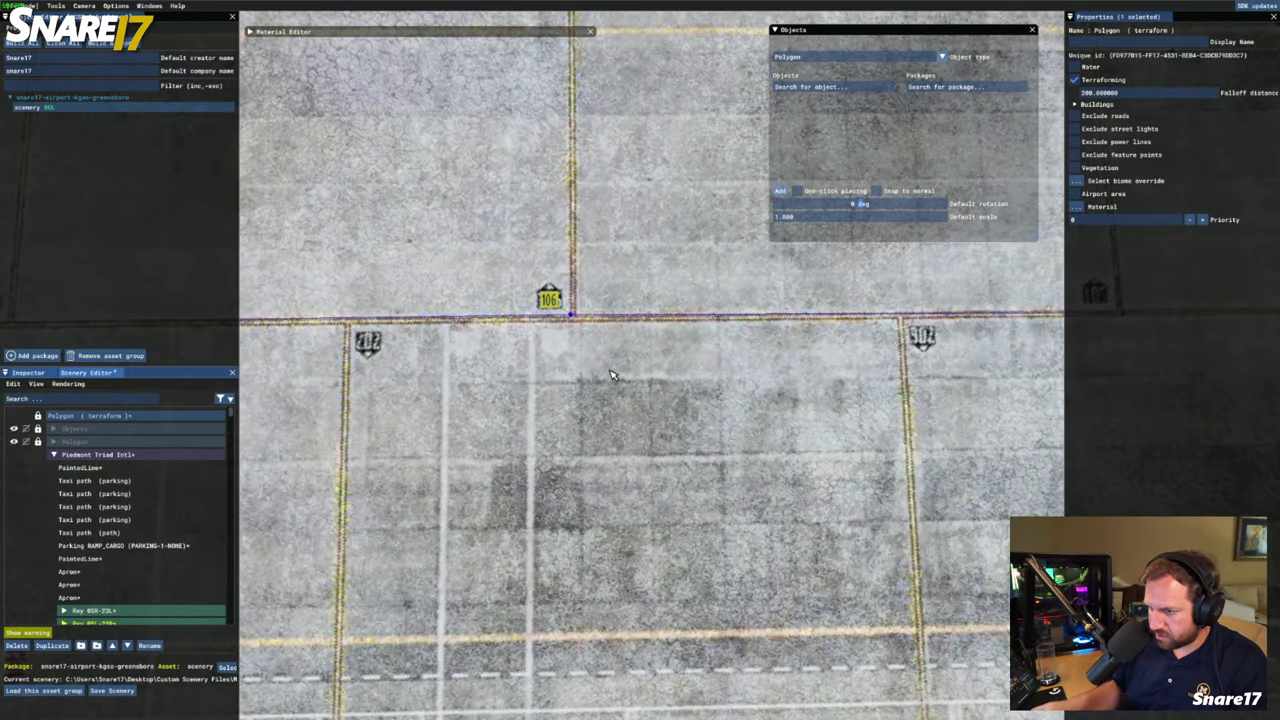
{"action": "key", "text": "w"}
{"action": "left_click", "coordinate": [527, 246]}
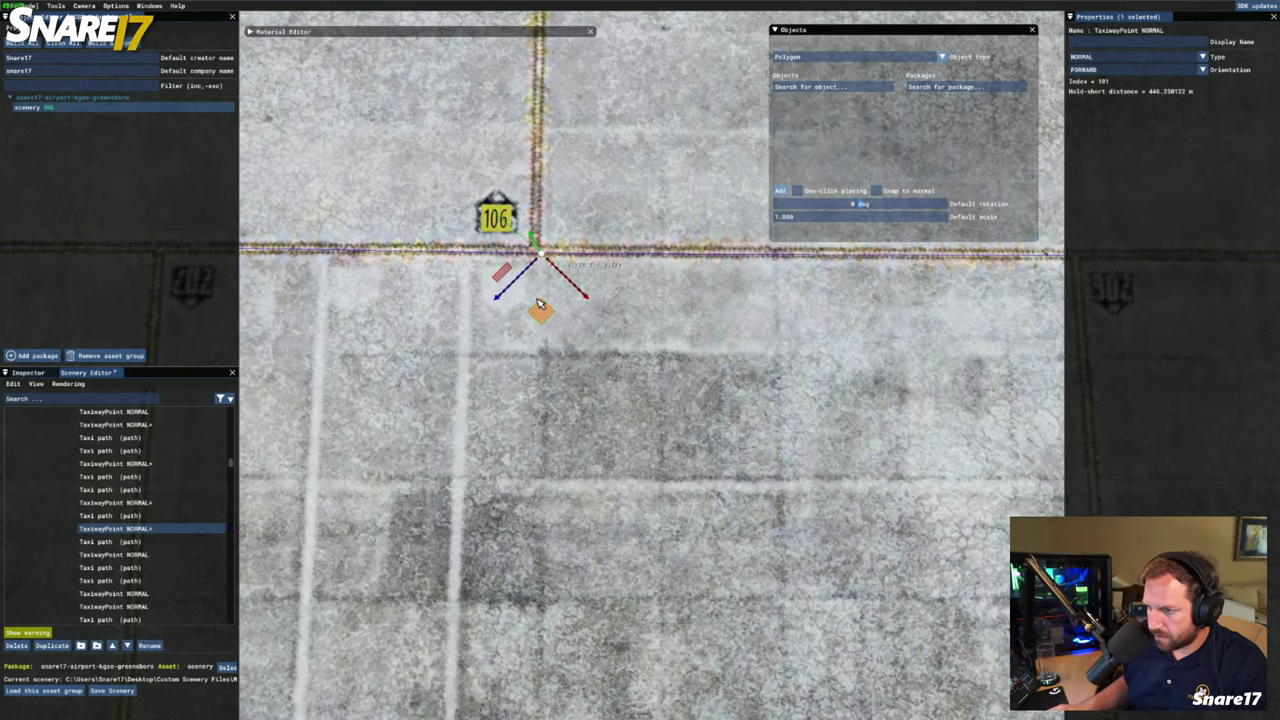
{"action": "key", "text": "s"}
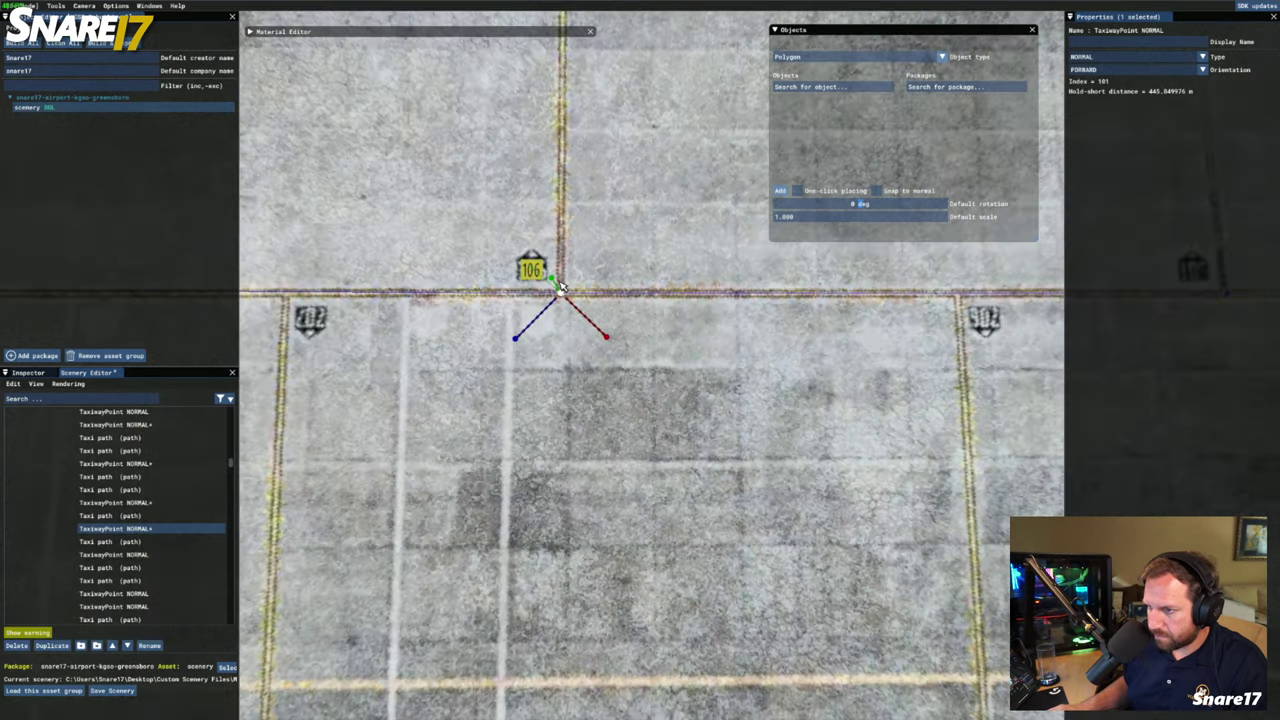
Check how the taxiway points at stands 107 and 108 line up with the painted lines
{"action": "key", "text": "a"}
{"action": "key", "text": "w"}
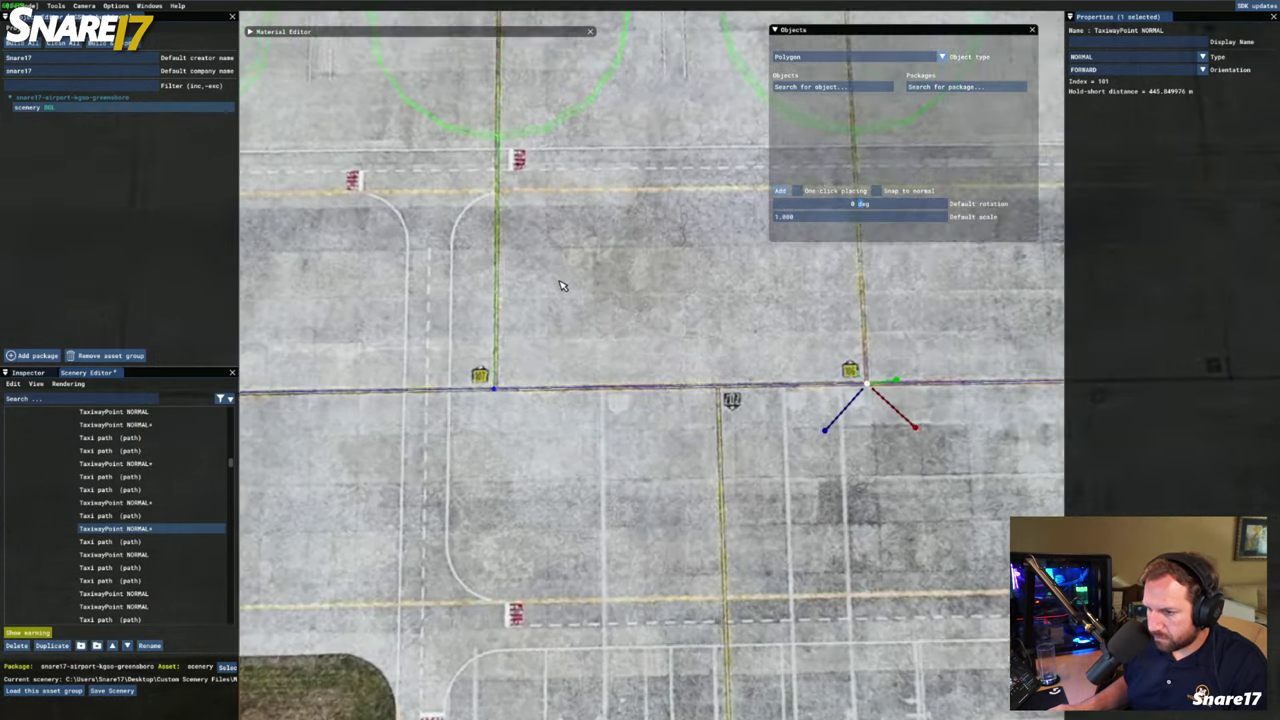
{"action": "key", "text": "a"}
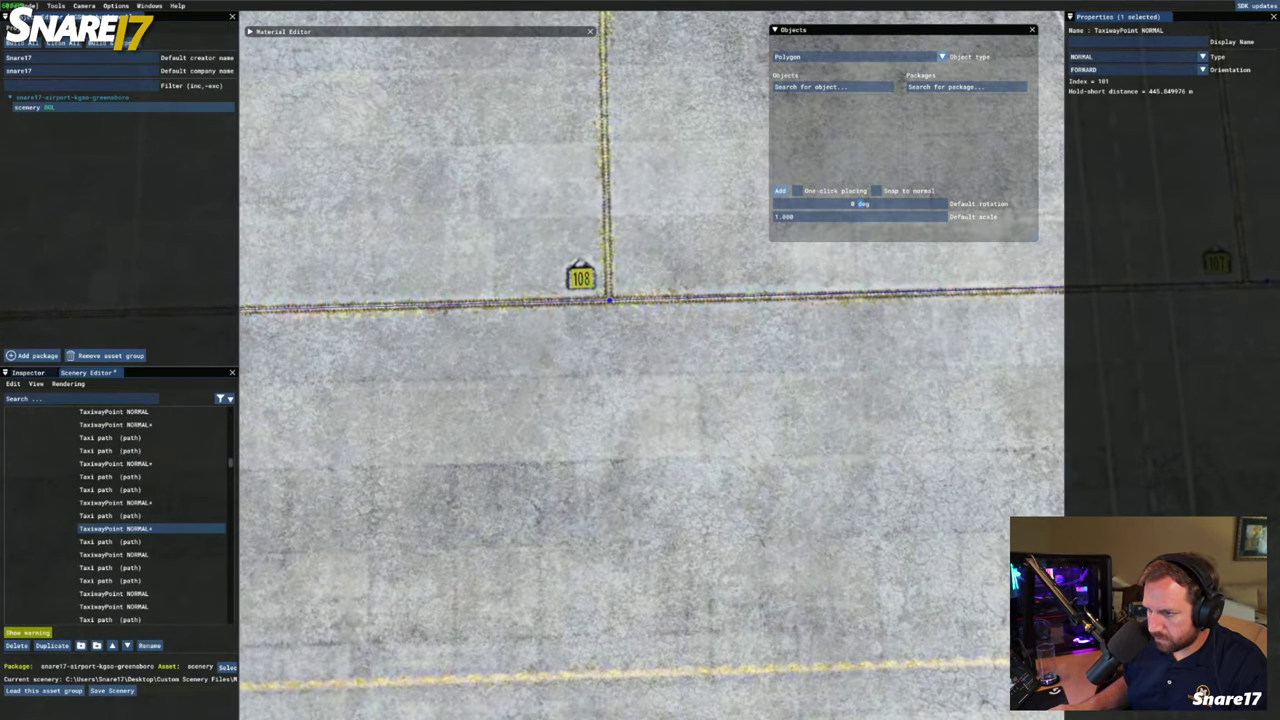
{"action": "key", "text": "d"}
{"action": "key", "text": "d"}
{"action": "key", "text": "w"}
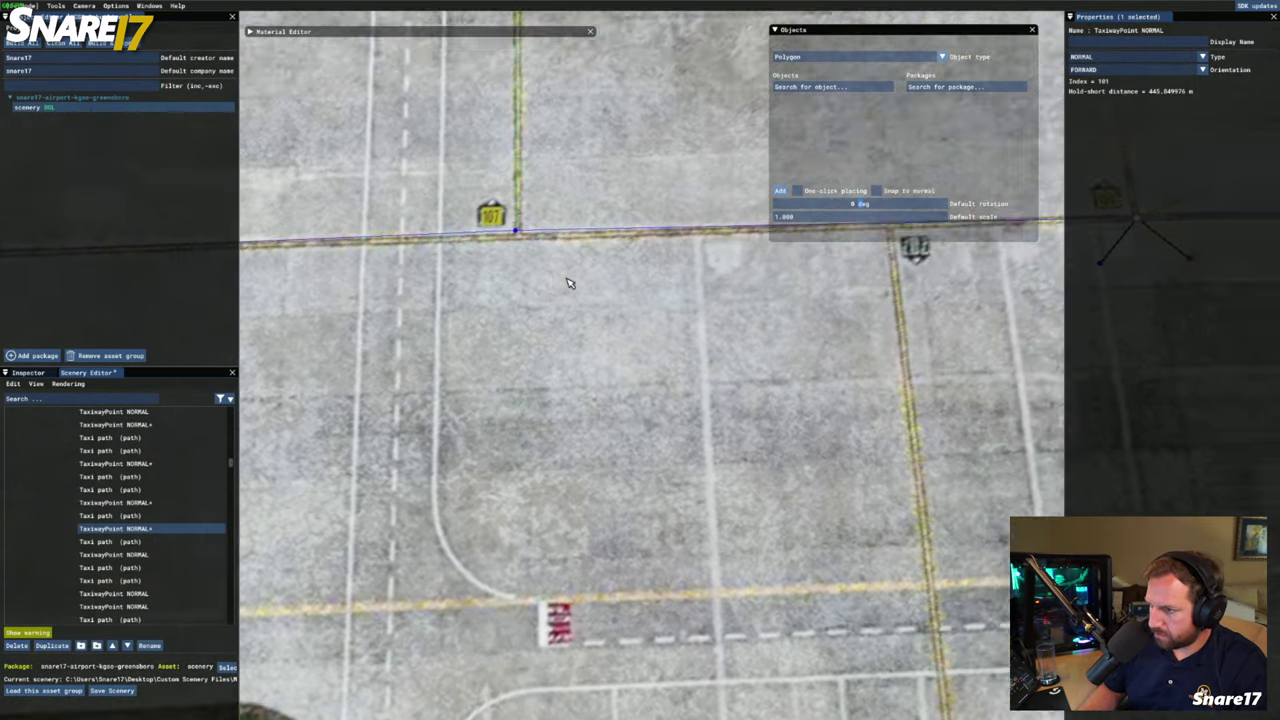
{"action": "key", "text": "d"}
Select the taxiway point at stand 107 and nudge it into place on the ramp's taxi line
{"action": "right_click_drag", "start_coordinate": [570, 283], "coordinate": [565, 283]}
{"action": "key", "text": "f"}
{"action": "key", "text": "d"}
{"action": "key", "text": "s"}
{"action": "key", "text": "r"}
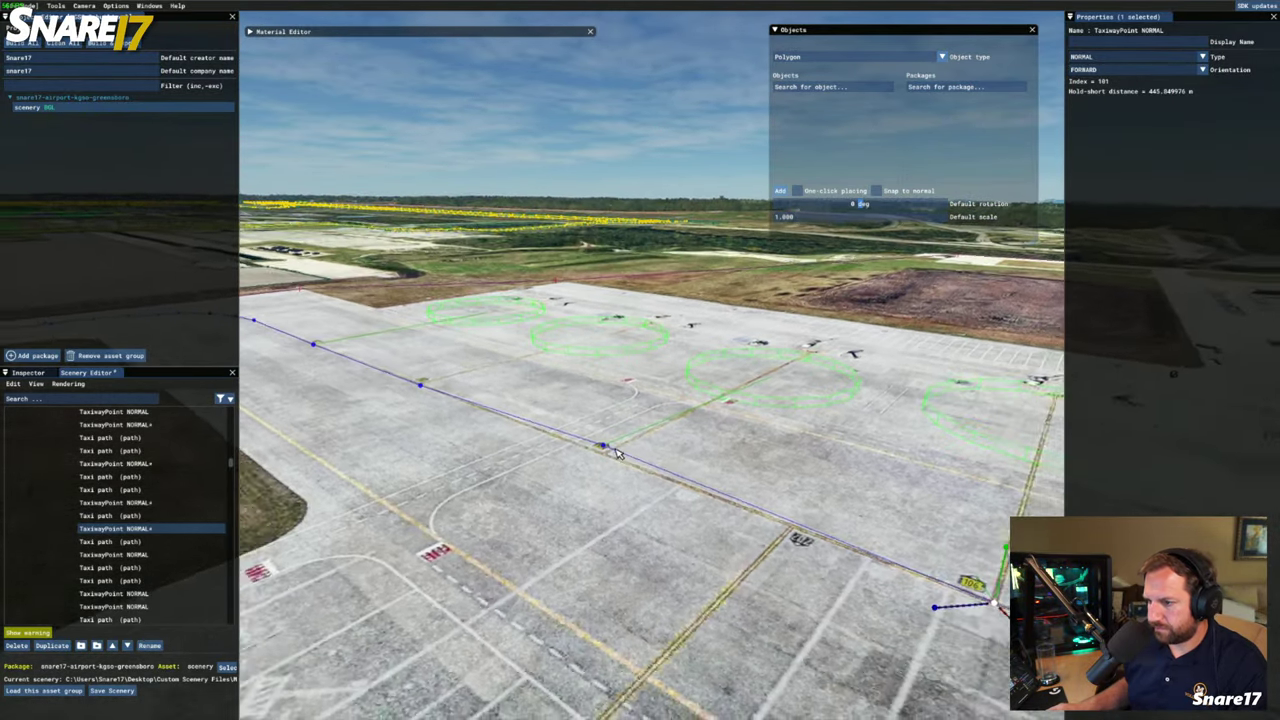
{"action": "key", "text": "s"}
{"action": "left_click", "coordinate": [629, 481]}
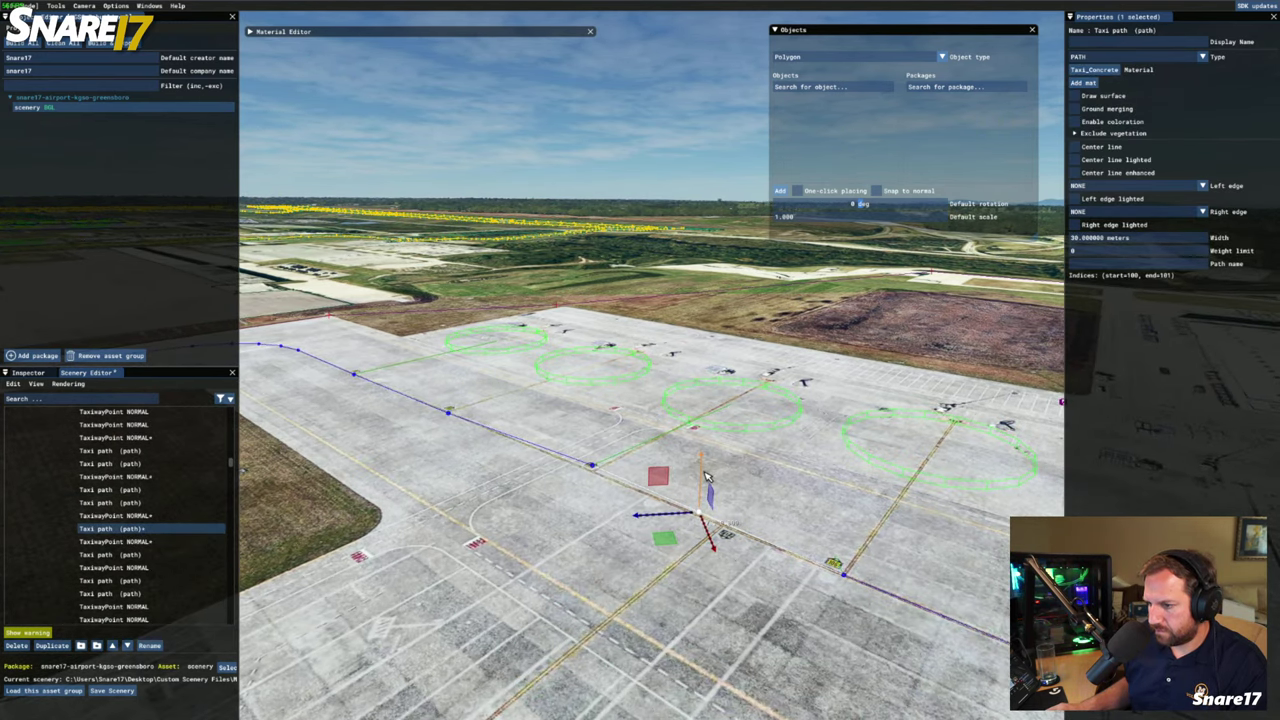
{"action": "left_click", "coordinate": [577, 464]}
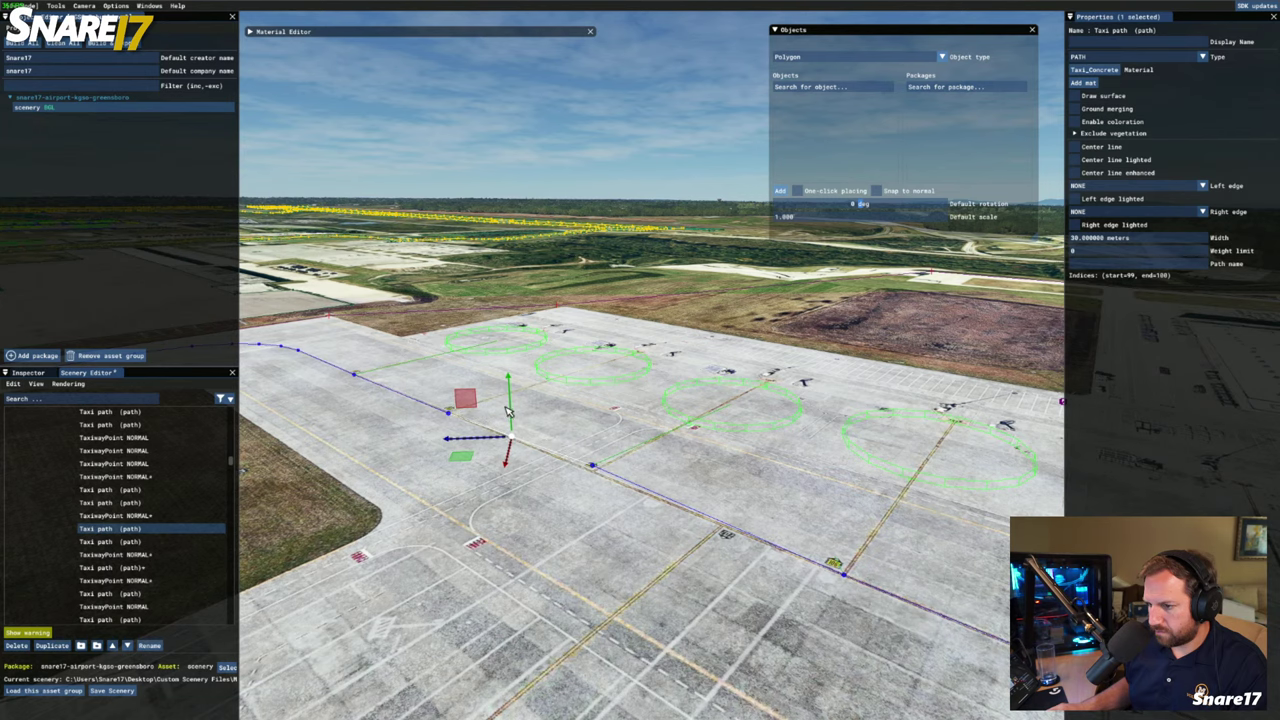
{"action": "left_click", "coordinate": [594, 468]}
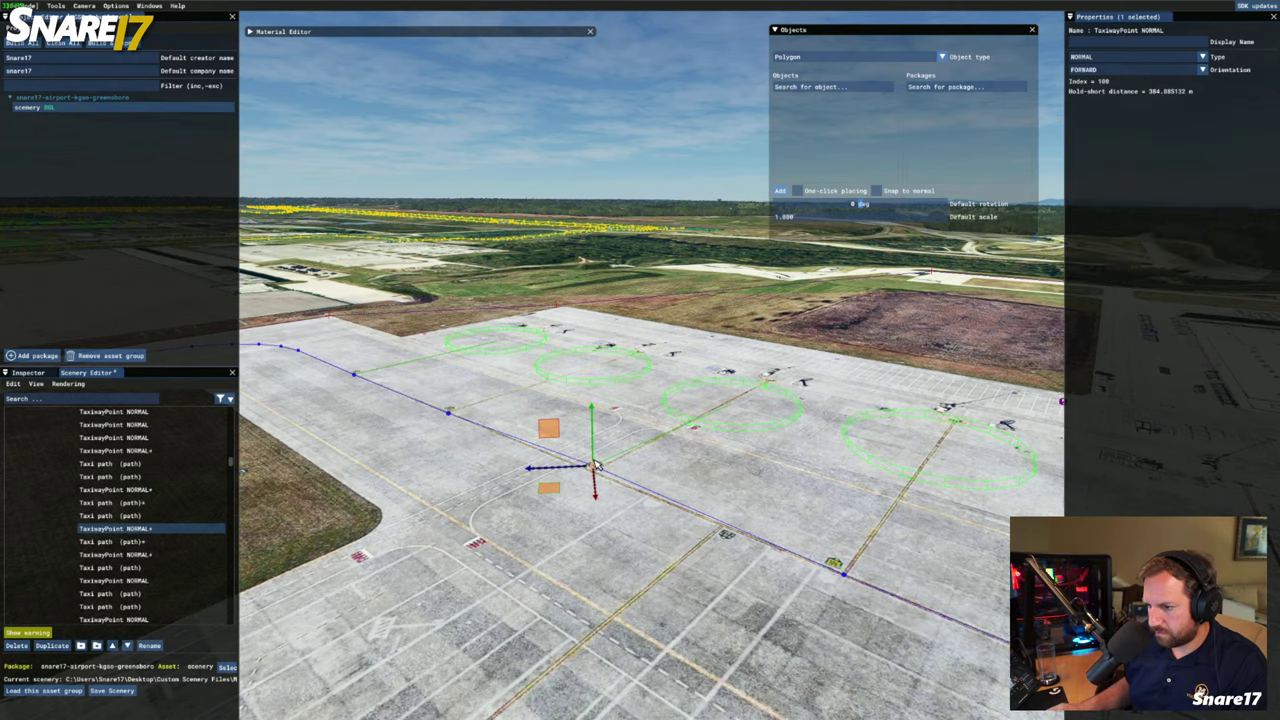
{"action": "key", "text": "a"}
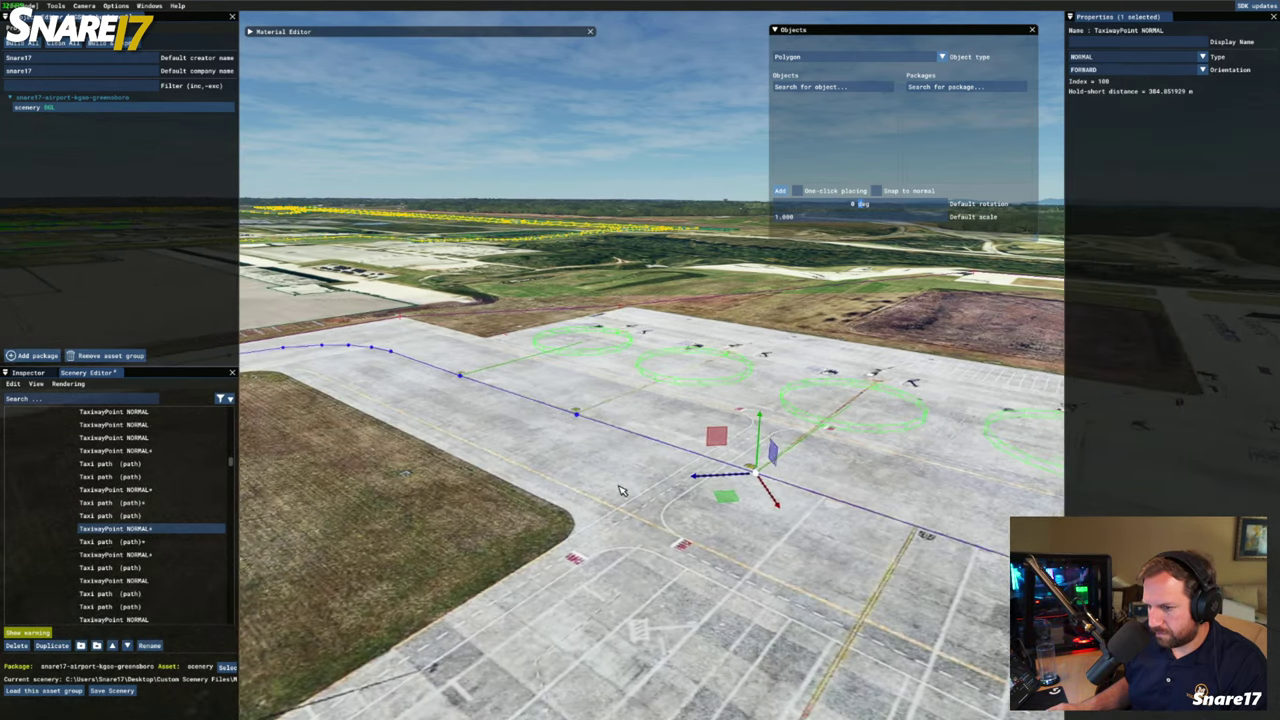
Examine the taxi line from stand 107 to stand 105 and check the taxiway points against the painted junctions
{"action": "key", "text": "d"}
{"action": "key", "text": "s"}
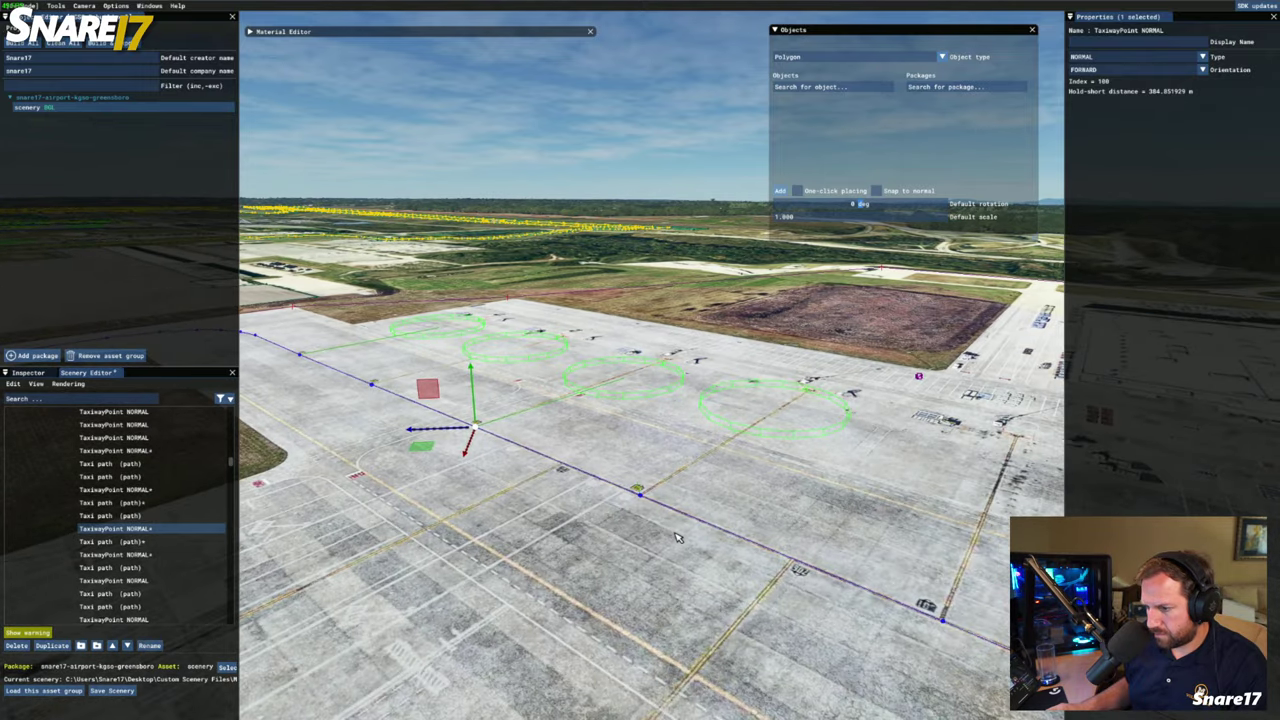
{"action": "key", "text": "d"}
{"action": "key", "text": "a"}
{"action": "key", "text": "w"}
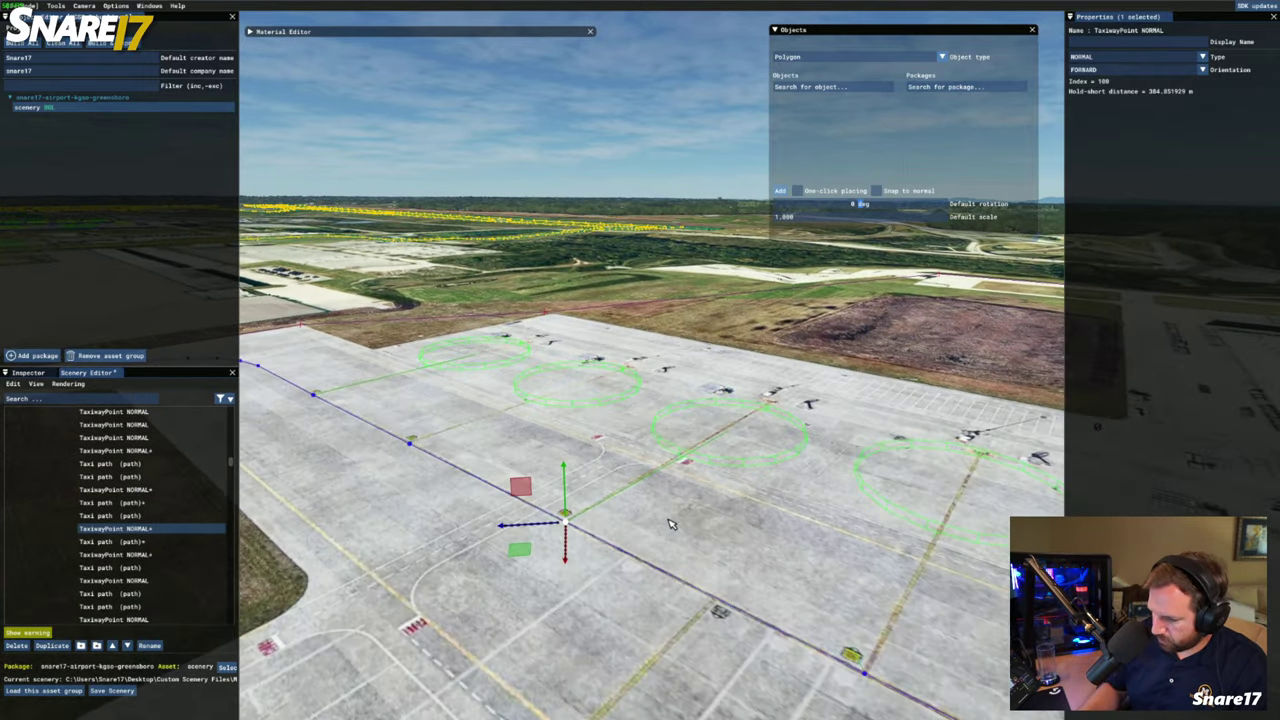
{"action": "key", "text": "w"}
{"action": "key", "text": "d"}
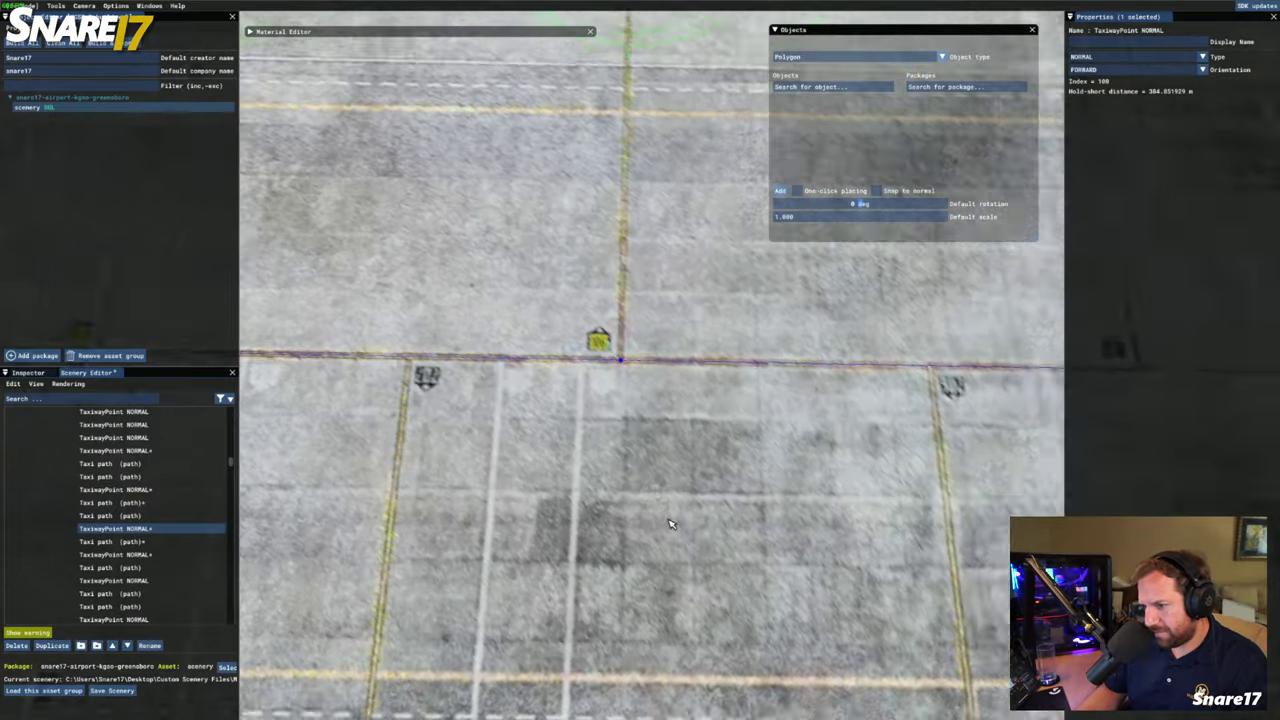
{"action": "right_click_drag", "start_coordinate": [671, 524], "coordinate": [702, 508]}
{"action": "key", "text": "d"}
{"action": "key", "text": "w"}
{"action": "key", "text": "s"}
{"action": "key", "text": "d"}
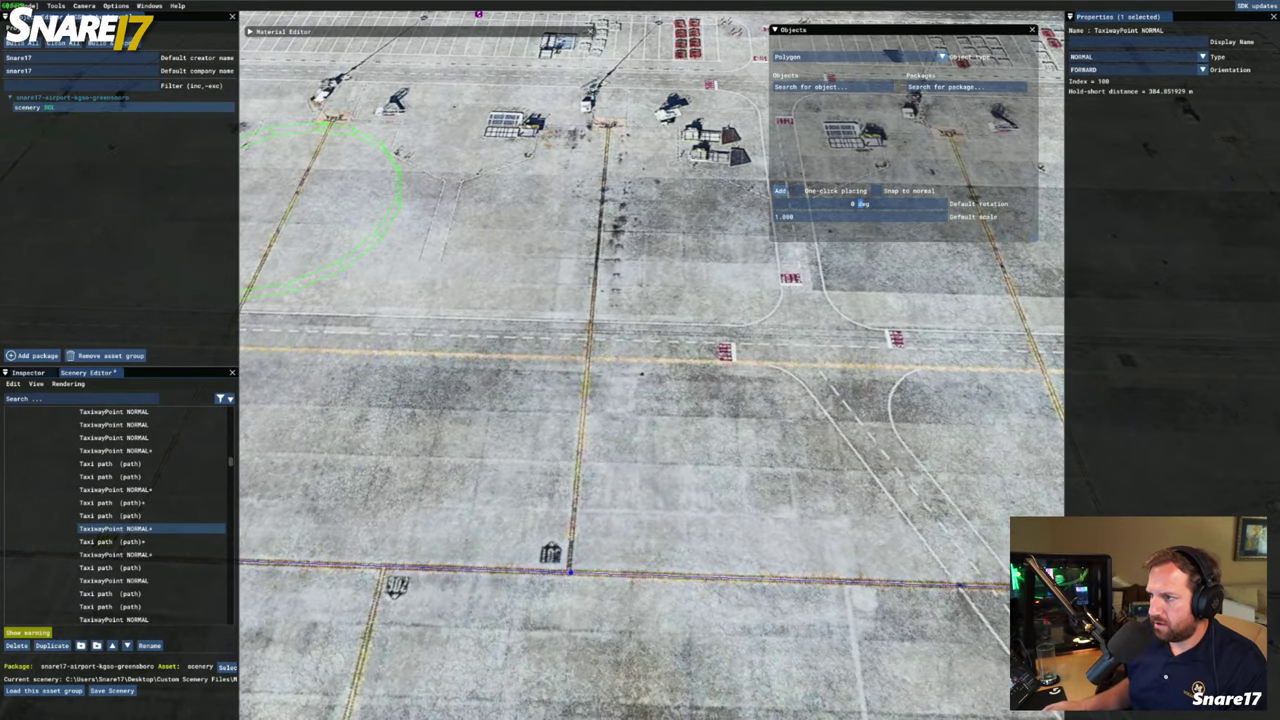
Add a RAMP_CARGO taxiway parking spot to the FedEx Ramp group and place it on stand 105's painted centreline
{"action": "left_click", "coordinate": [840, 57]}
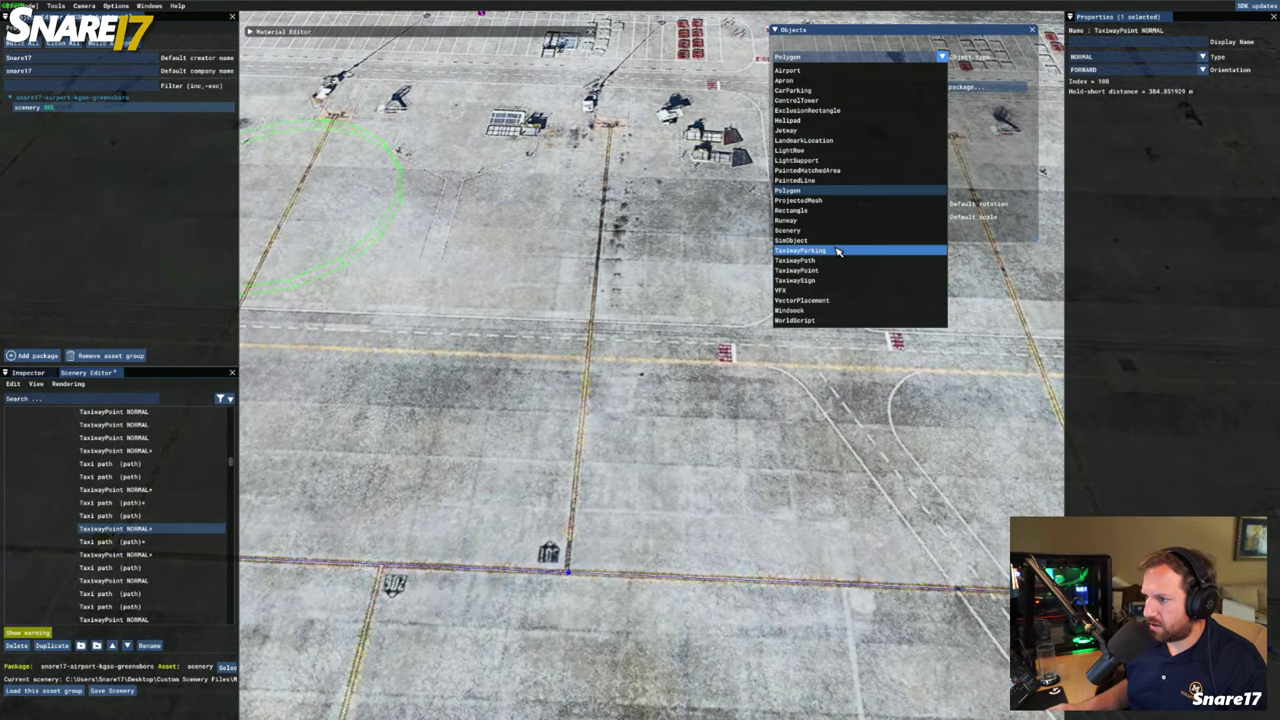
{"action": "left_click", "coordinate": [820, 250]}
{"action": "left_click_drag", "start_coordinate": [231, 463], "coordinate": [243, 643]}
{"action": "left_click", "coordinate": [105, 550]}
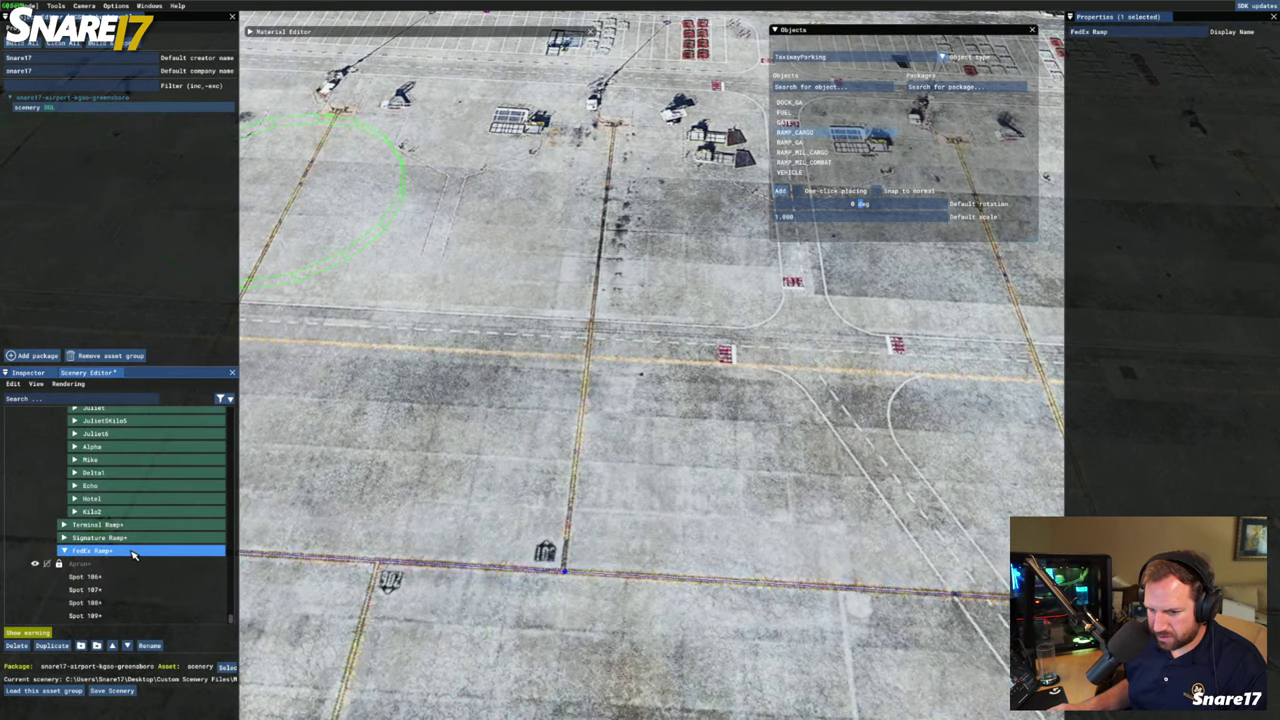
{"action": "key", "text": "w"}
{"action": "key", "text": "a"}
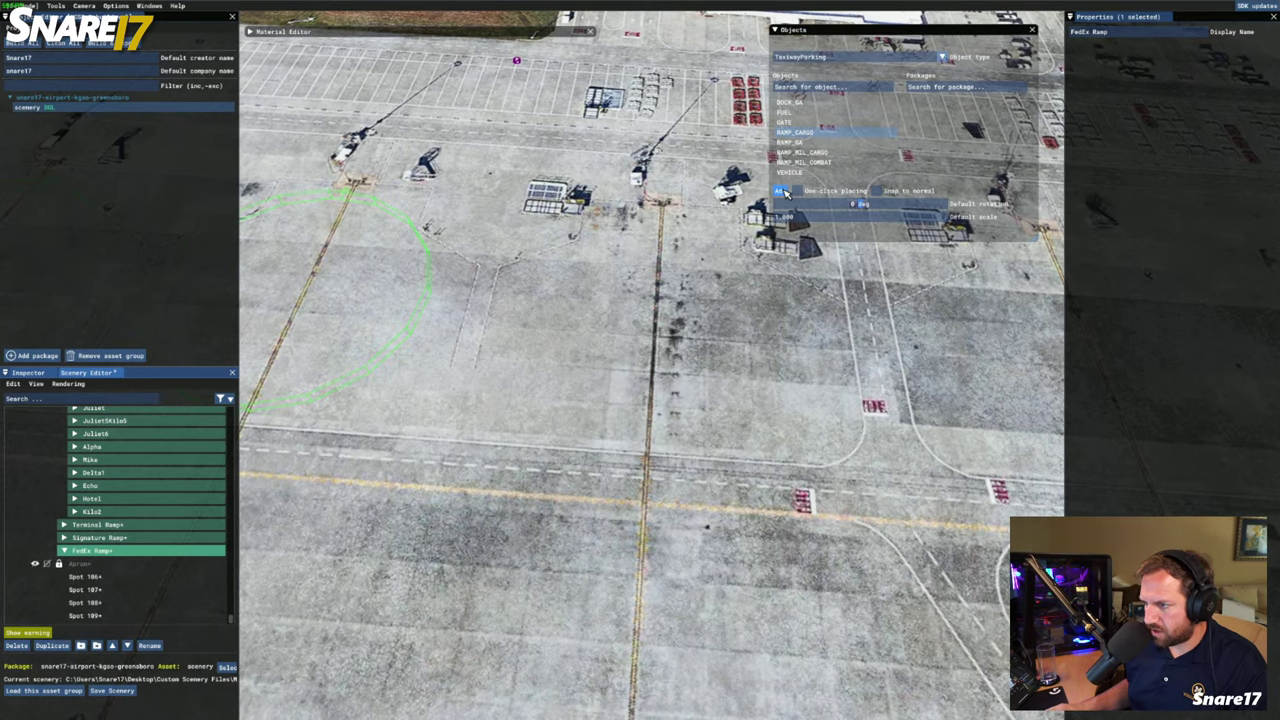
{"action": "left_click", "coordinate": [781, 191]}
{"action": "left_click_drag", "start_coordinate": [638, 412], "coordinate": [665, 374]}
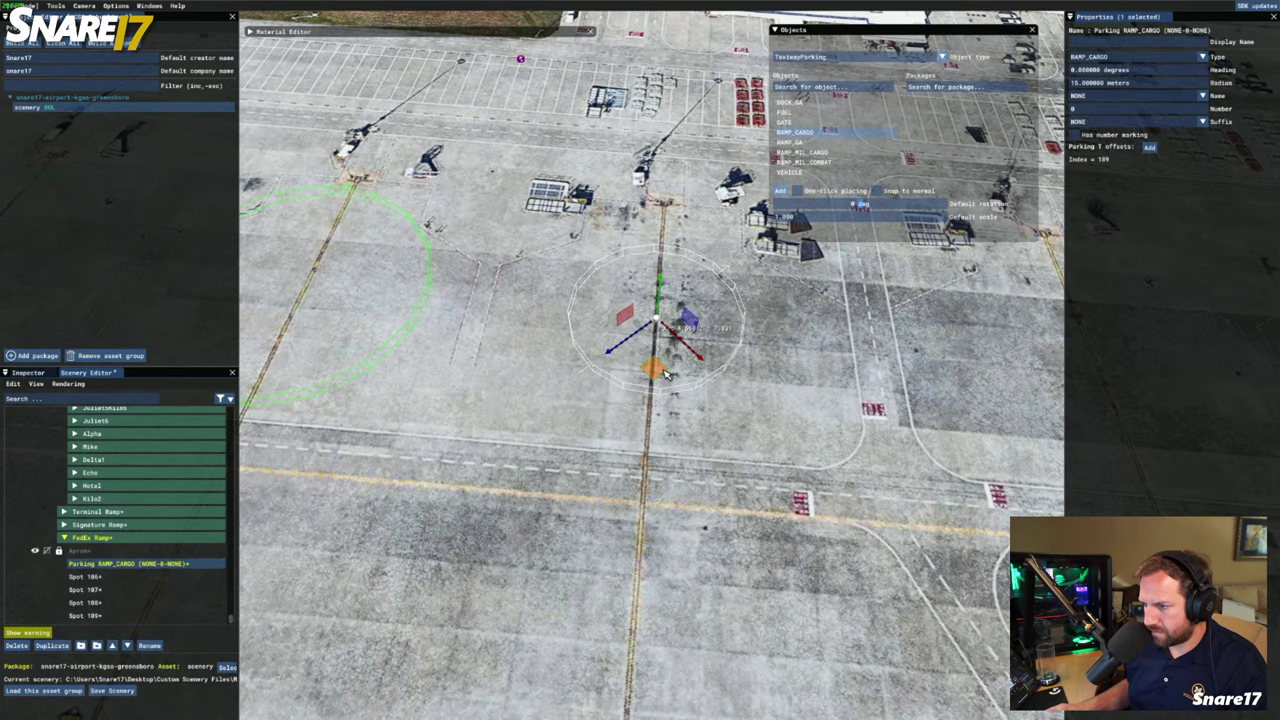
Set the new parking spot's radius to 22.5 meters and rotate it to a heading of about -44 degrees
{"action": "double_click", "coordinate": [1129, 84]}
{"action": "type", "text": "22.5"}
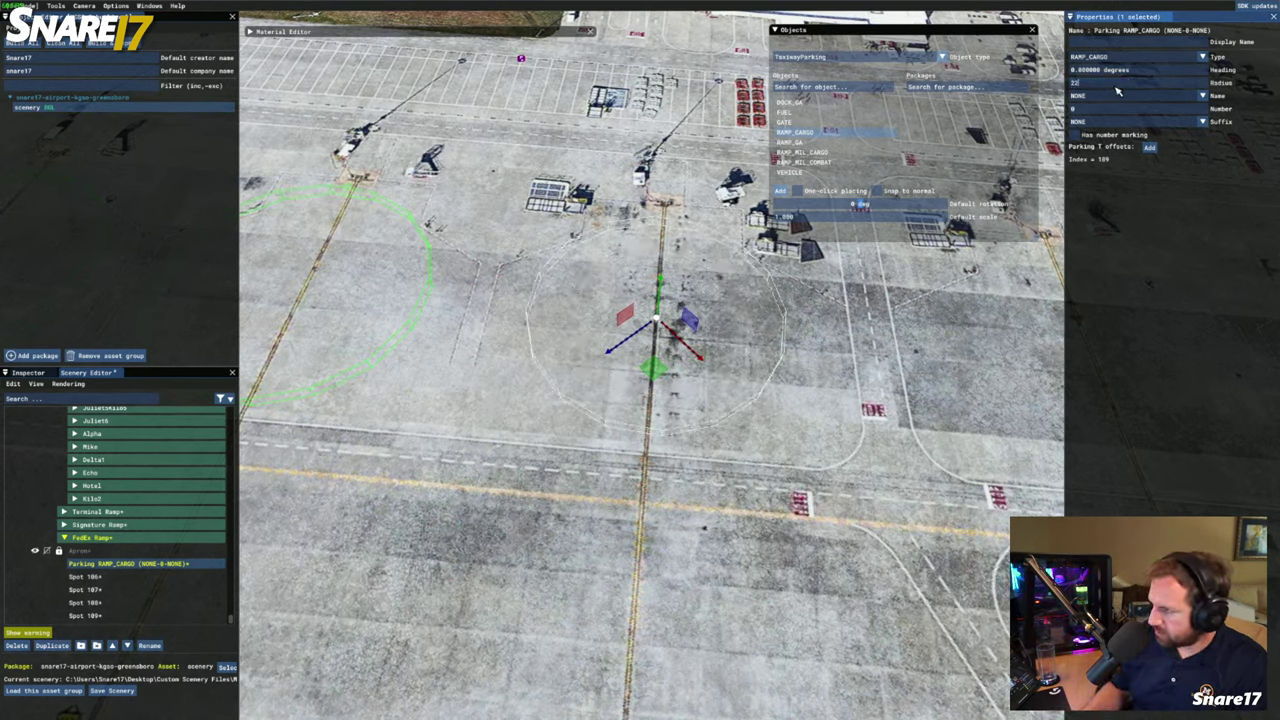
{"action": "key", "text": "Return"}
{"action": "key", "text": "e"}
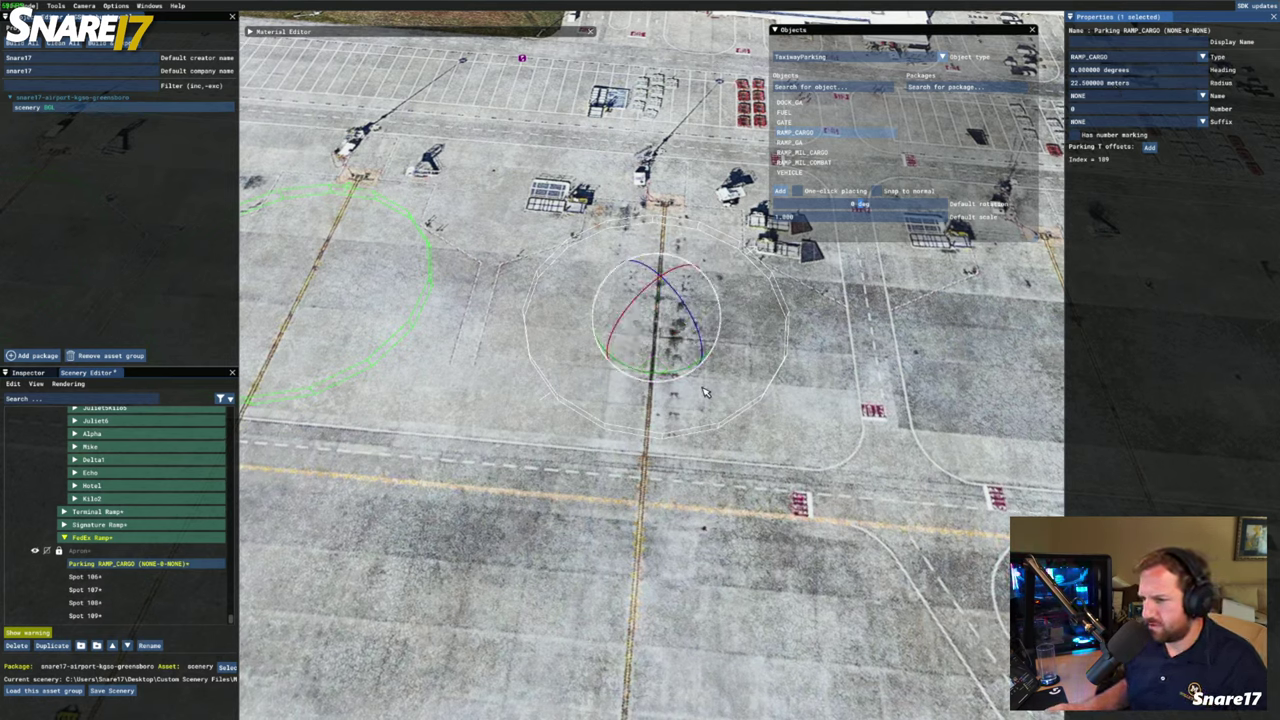
{"action": "left_click_drag", "start_coordinate": [670, 377], "coordinate": [706, 369]}
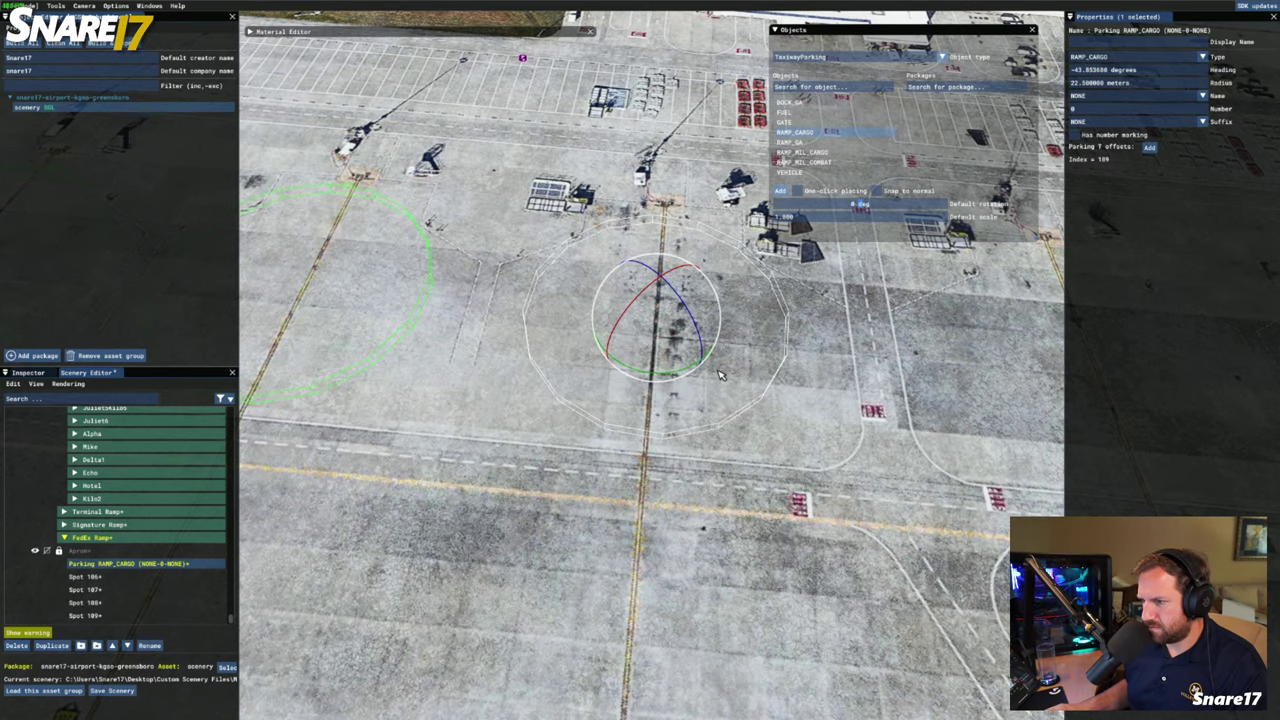
{"action": "key", "text": "d"}
{"action": "key", "text": "a"}
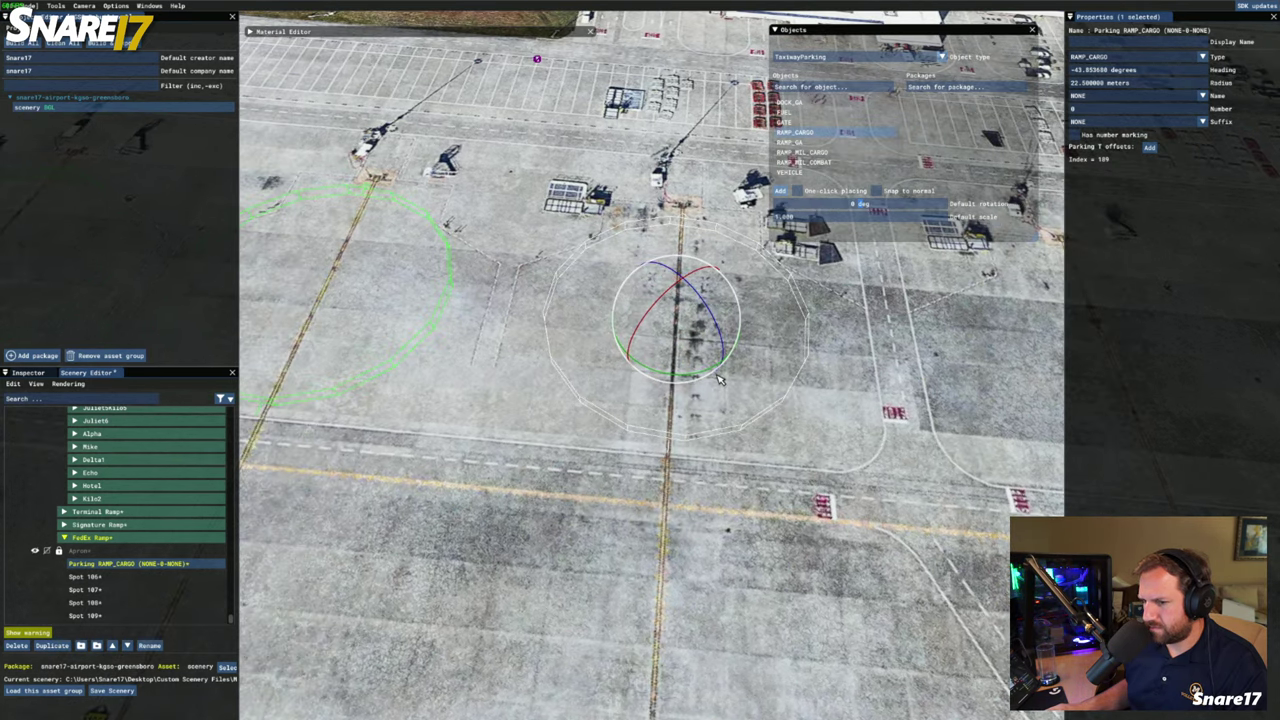
{"action": "key", "text": "d"}
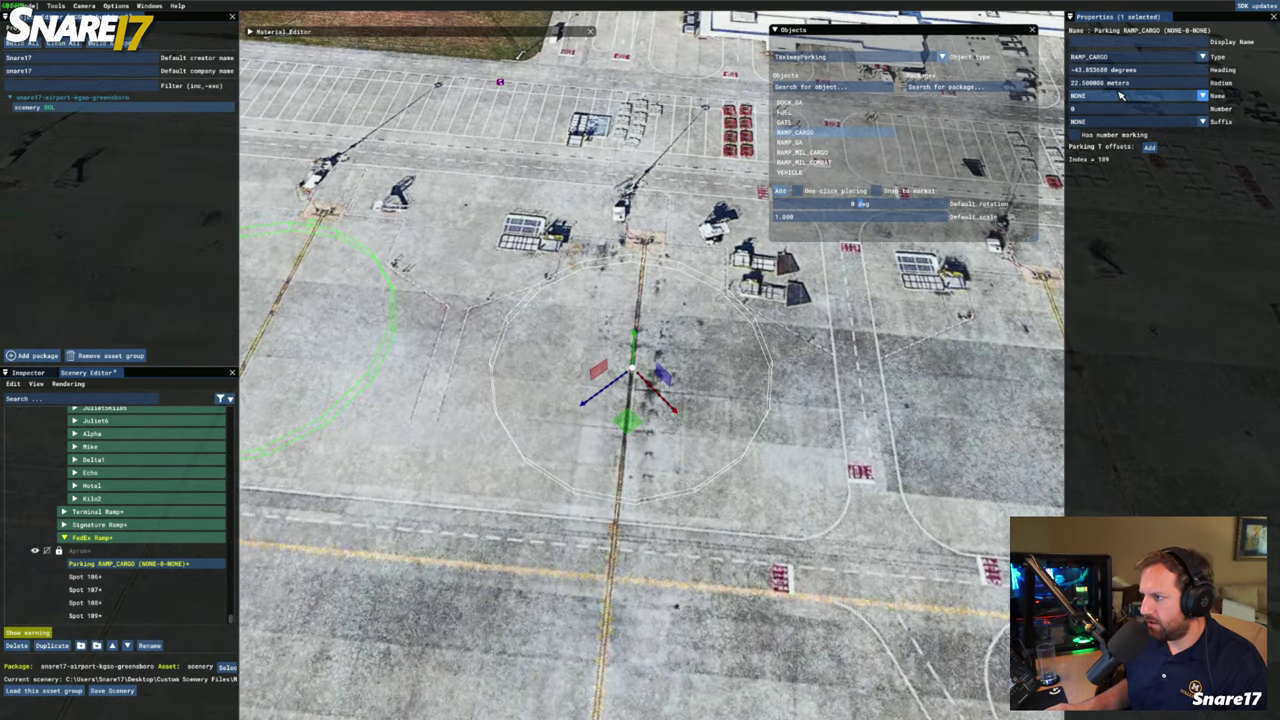
Name the new cargo parking spot PARKING and give it number 105
{"action": "left_click", "coordinate": [1130, 95]}
{"action": "left_click", "coordinate": [1107, 121]}
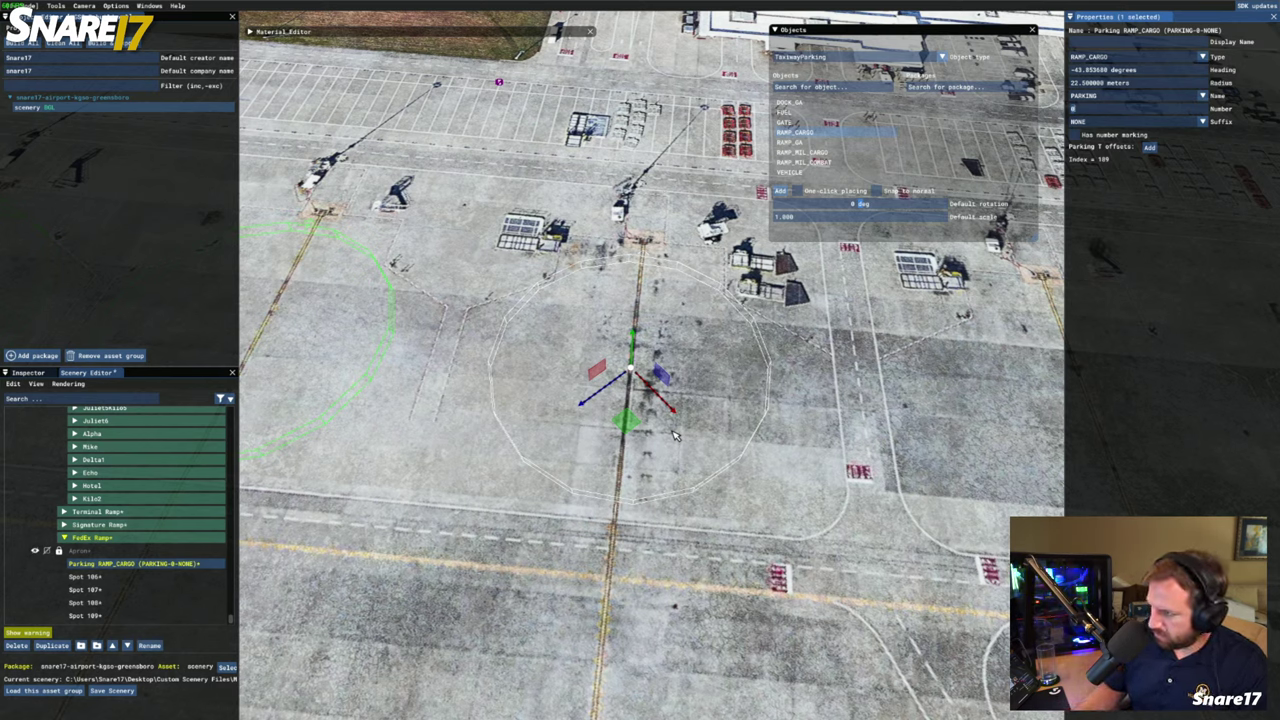
{"action": "type", "text": "105"}
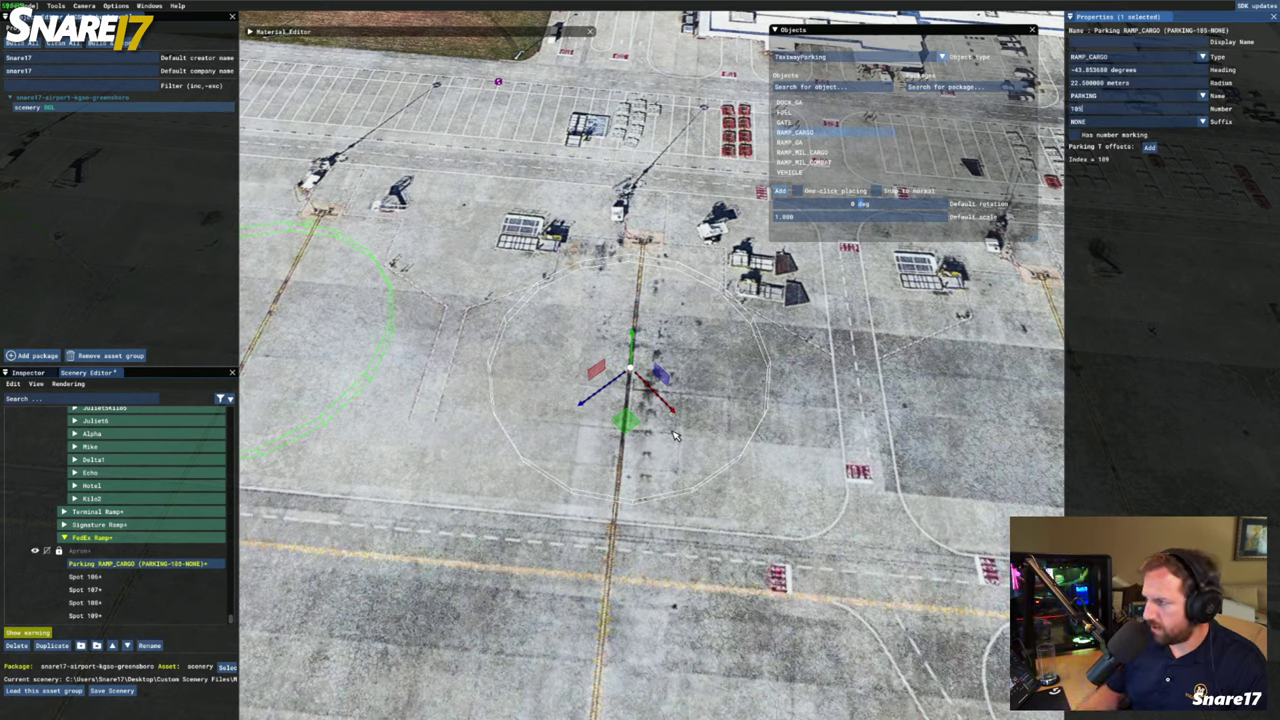
Connect parking spot 105 to its taxiway point with a taxi path and nudge the point onto the painted line junction
{"action": "type", "text": "s"}
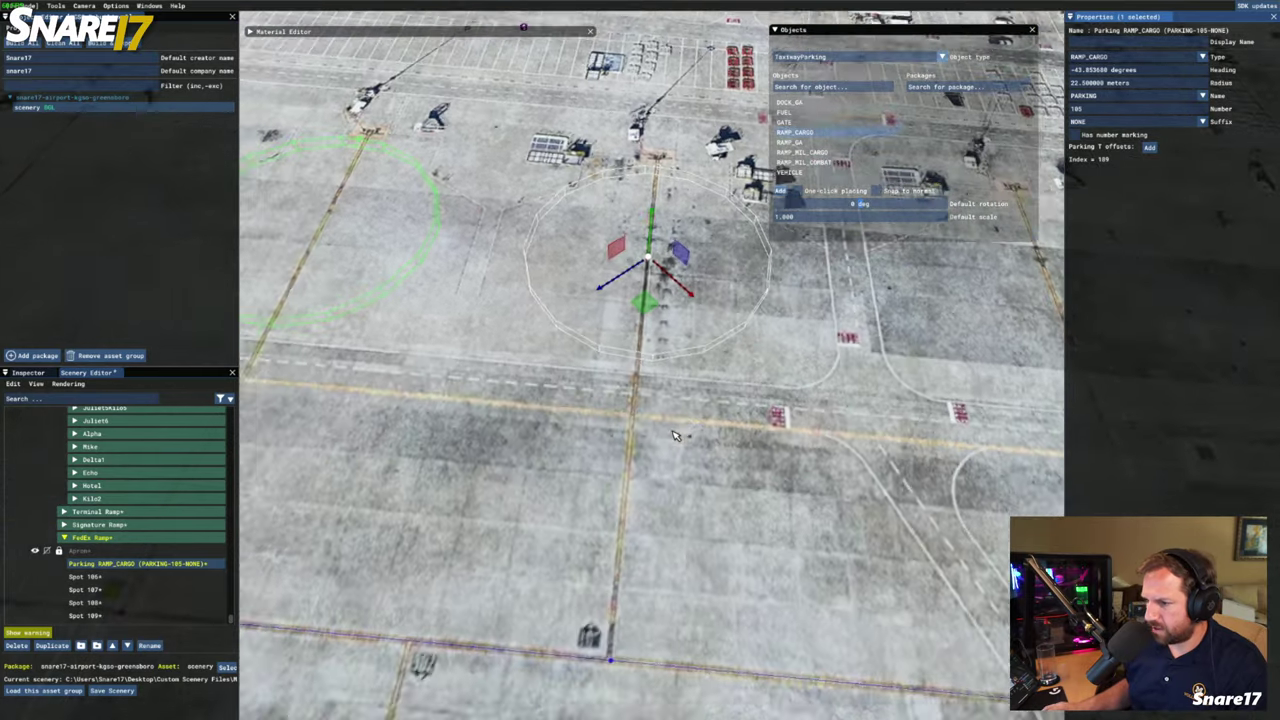
{"action": "left_click", "coordinate": [620, 550], "text": "ctrl"}
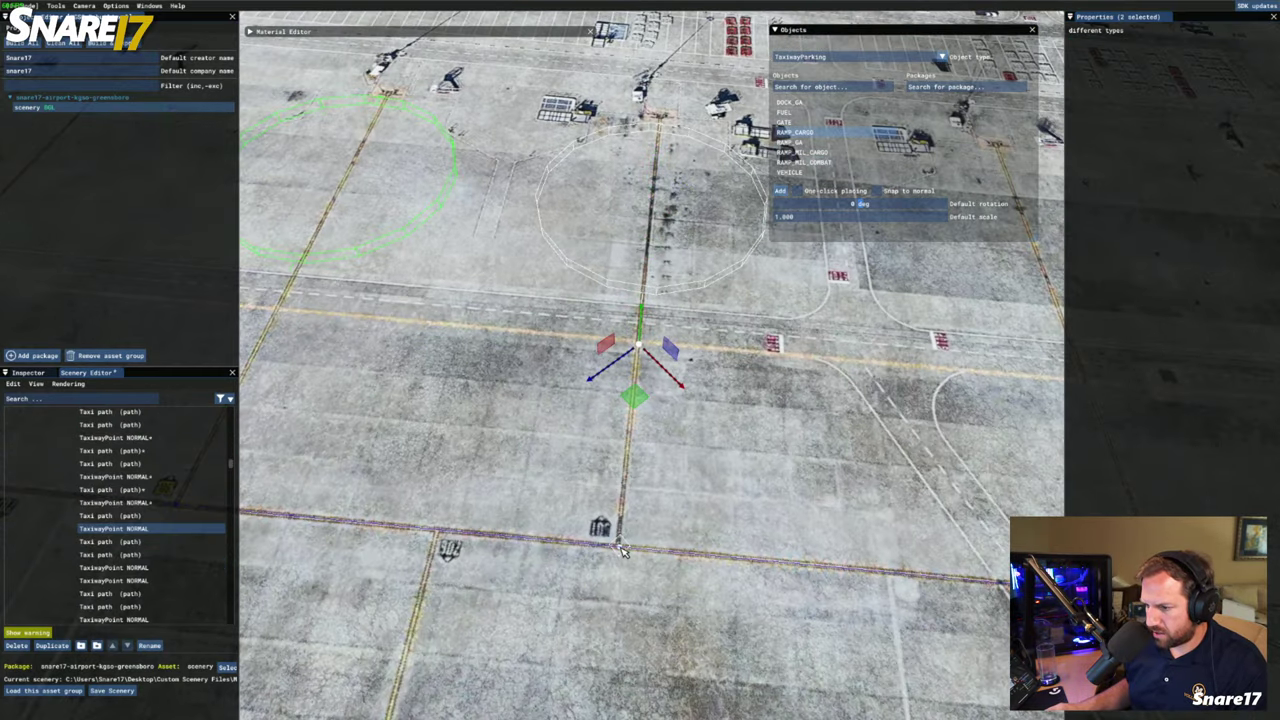
{"action": "right_click", "coordinate": [622, 551]}
{"action": "left_click", "coordinate": [645, 621]}
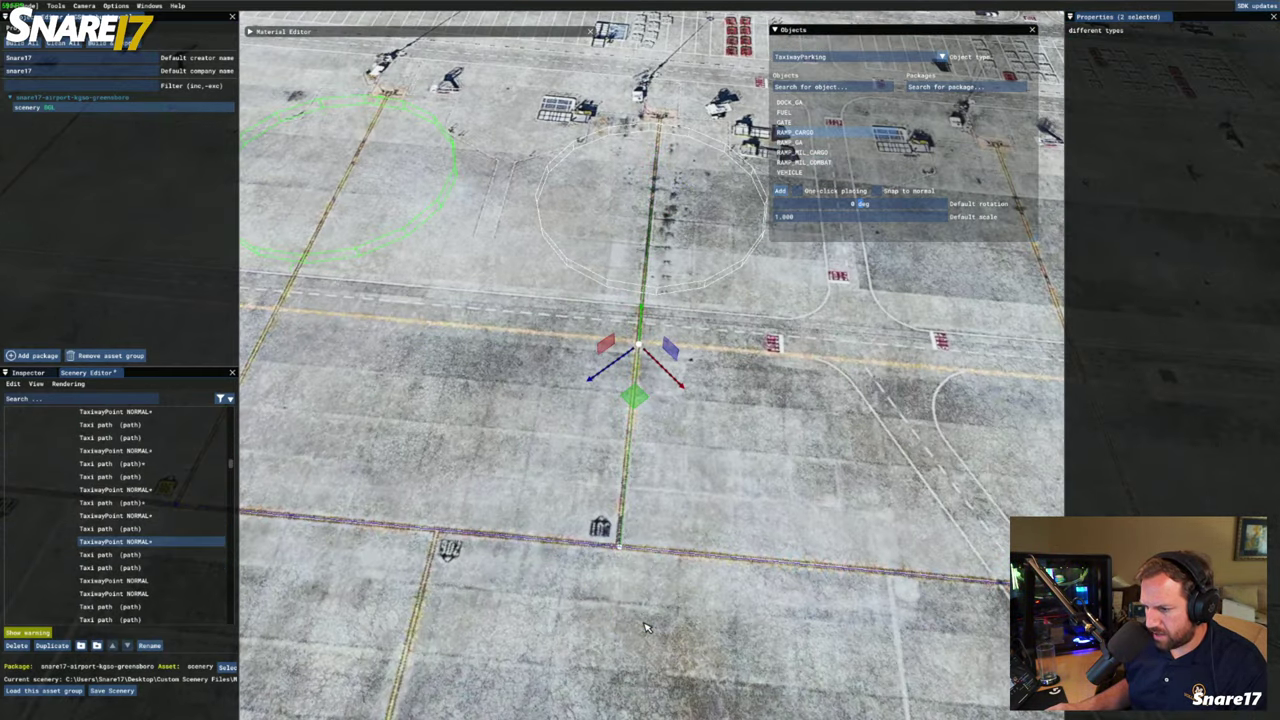
{"action": "scroll", "coordinate": [620, 551], "scroll_direction": "up", "scroll_amount": 5}
{"action": "left_click", "coordinate": [604, 611]}
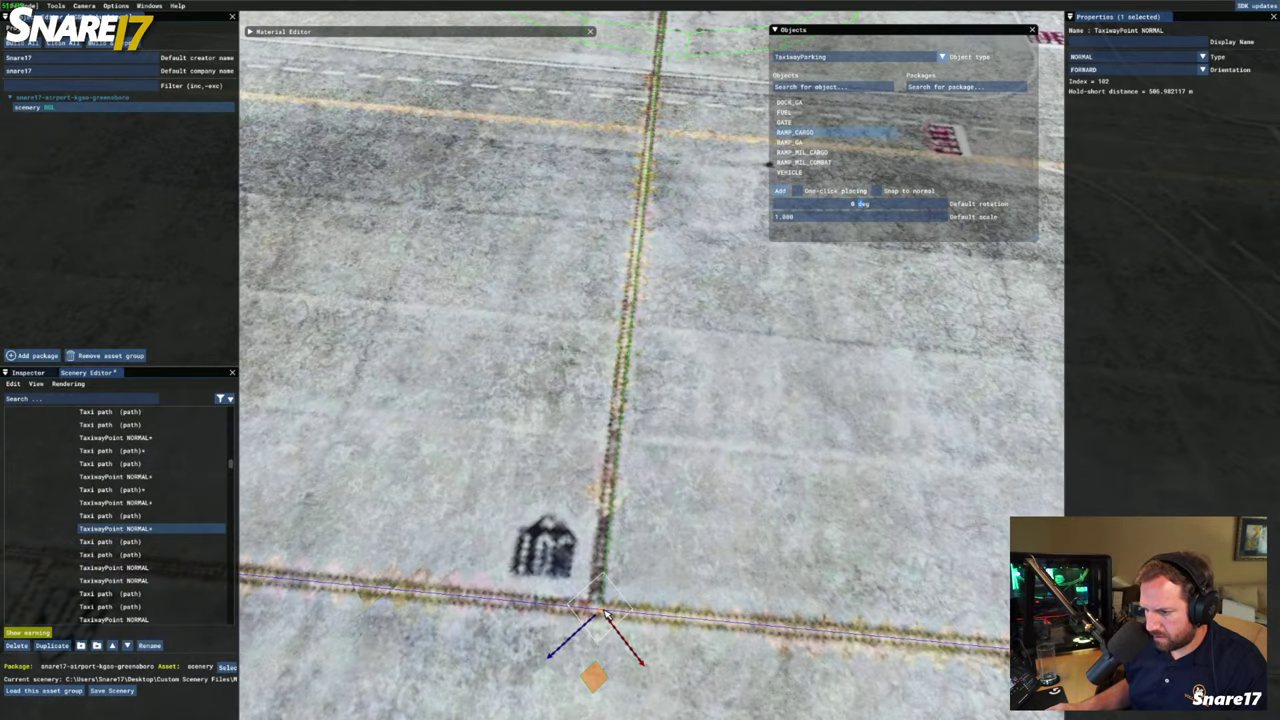
{"action": "left_click_drag", "start_coordinate": [597, 675], "coordinate": [595, 673]}
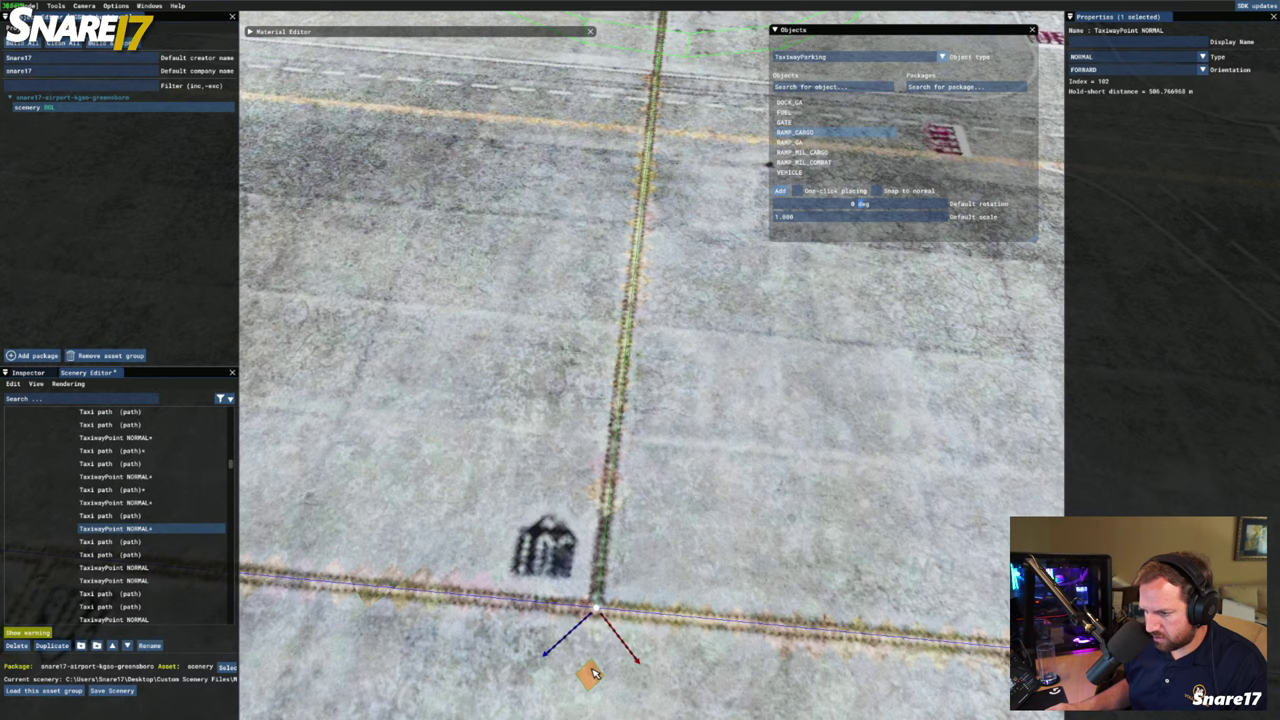
Give parking spot 105 a number marking and enable editing of the number position
{"action": "key", "text": "w"}
{"action": "left_click", "coordinate": [672, 366]}
{"action": "key", "text": "s"}
{"action": "key", "text": "a"}
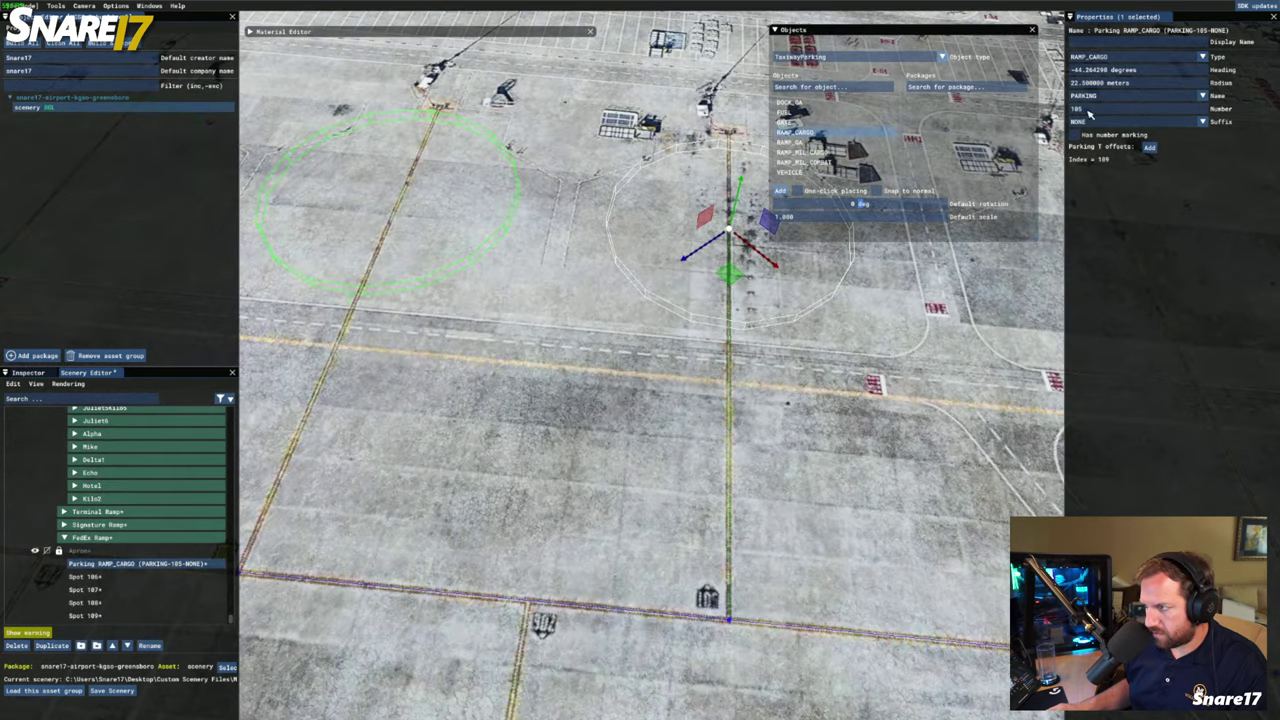
{"action": "left_click", "coordinate": [1074, 135]}
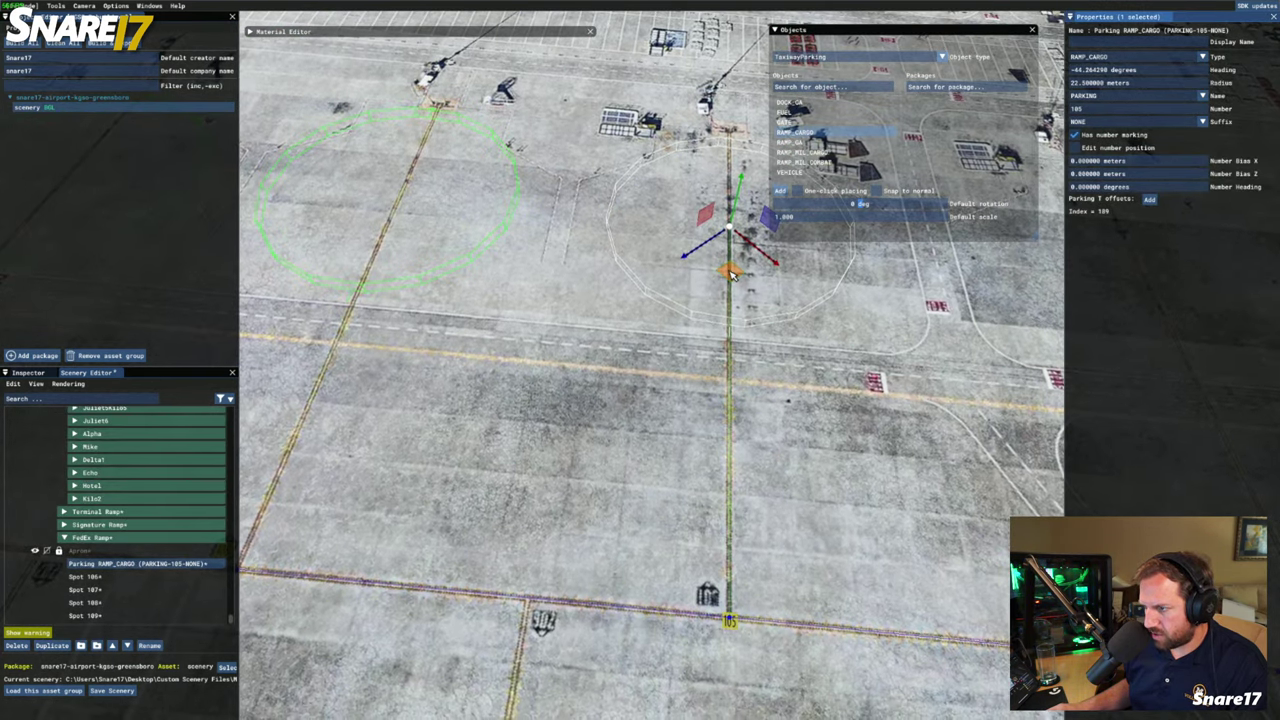
{"action": "left_click", "coordinate": [1074, 148]}
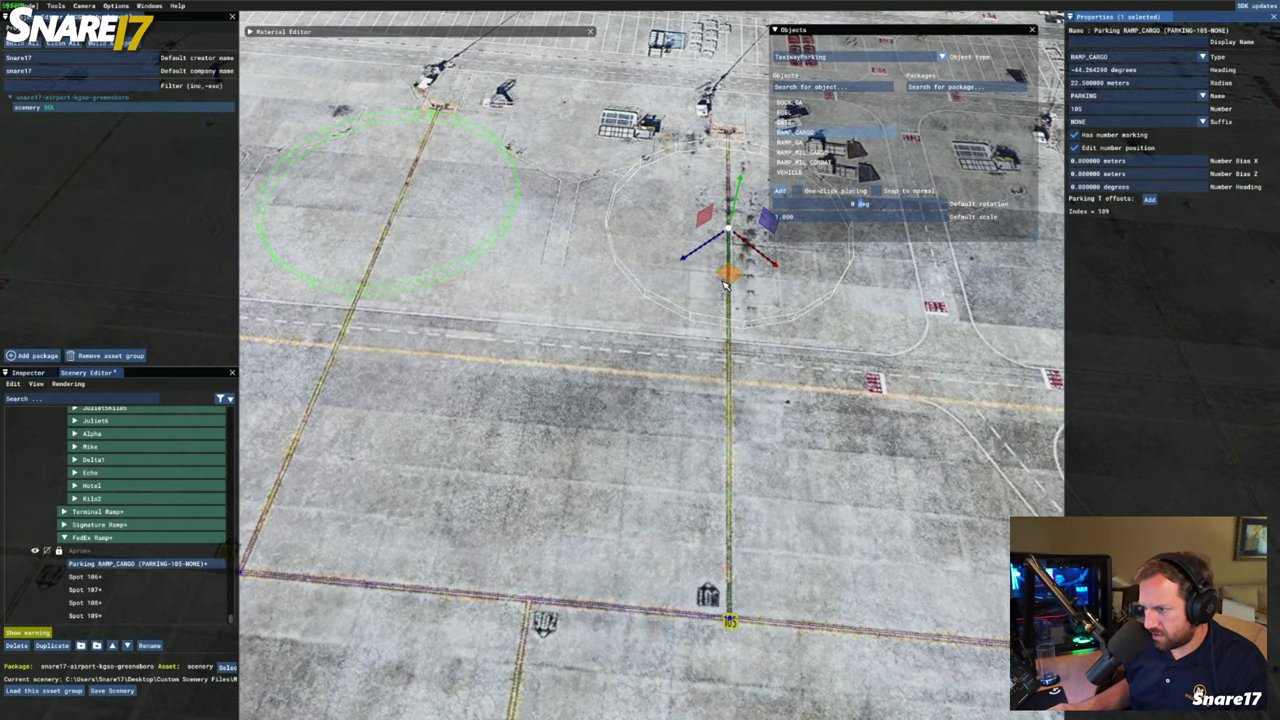
Move the 105 number marking onto the painted stand number and rotate it to a number heading of about -46 degrees
{"action": "left_click_drag", "start_coordinate": [731, 278], "coordinate": [713, 666]}
{"action": "middle_click_drag", "start_coordinate": [715, 664], "coordinate": [540, 566]}
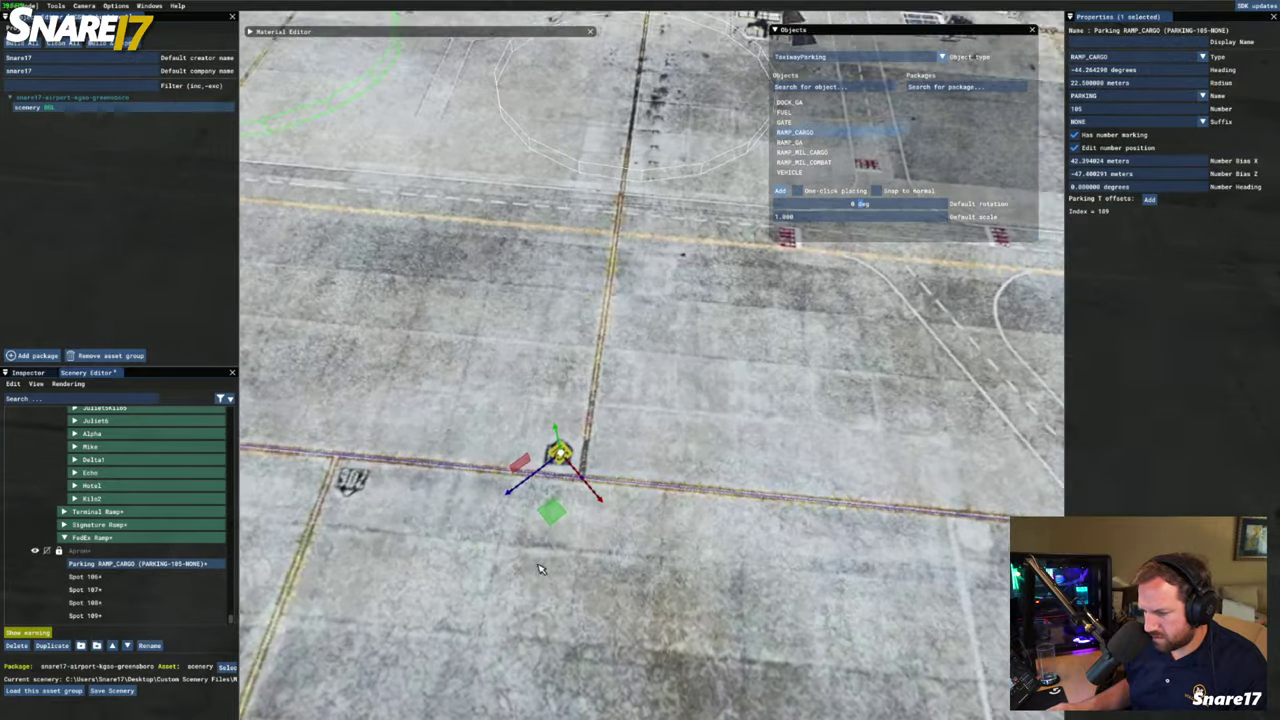
{"action": "scroll", "coordinate": [547, 555], "scroll_direction": "up", "scroll_amount": 4}
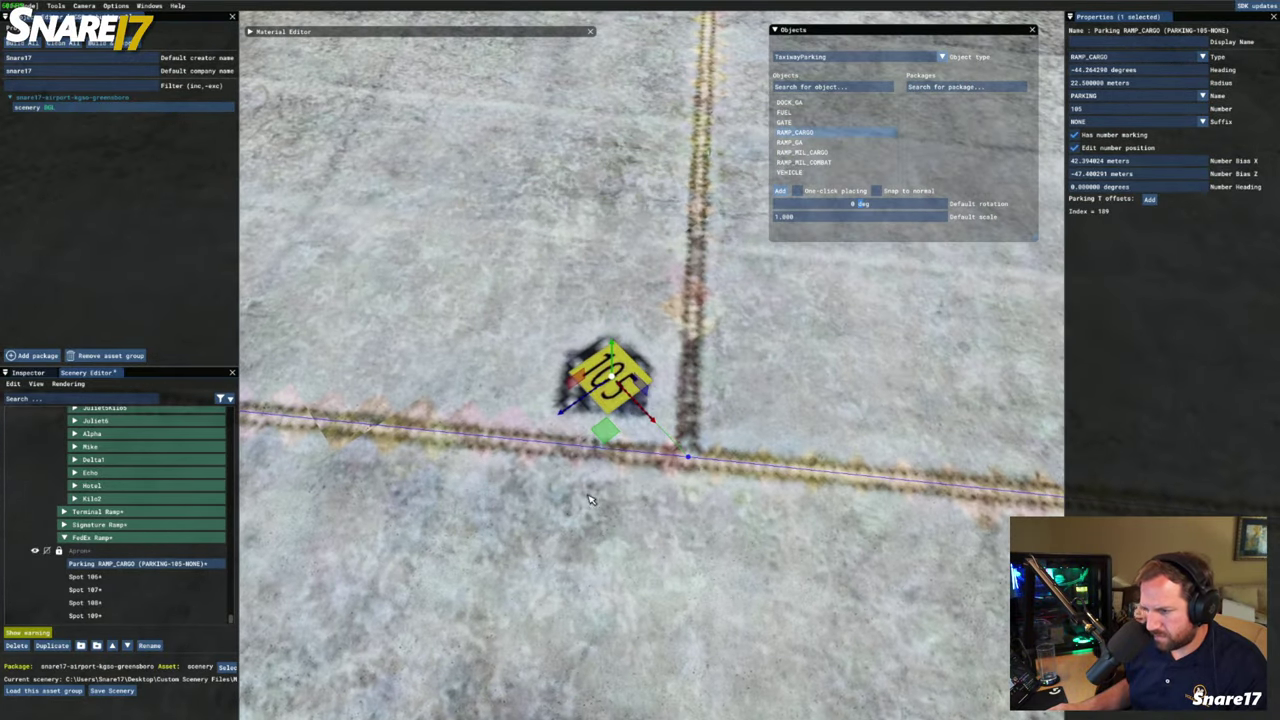
{"action": "middle_click_drag", "start_coordinate": [588, 496], "coordinate": [604, 456]}
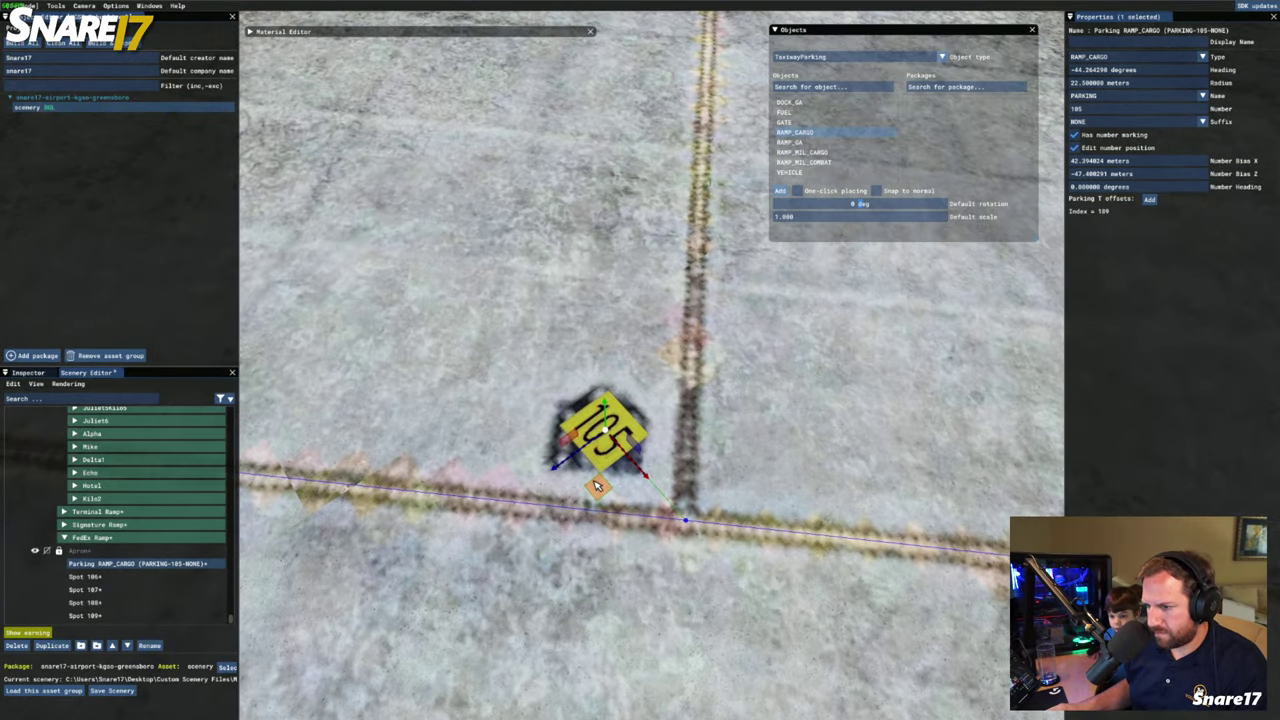
{"action": "left_click_drag", "start_coordinate": [595, 485], "coordinate": [640, 503]}
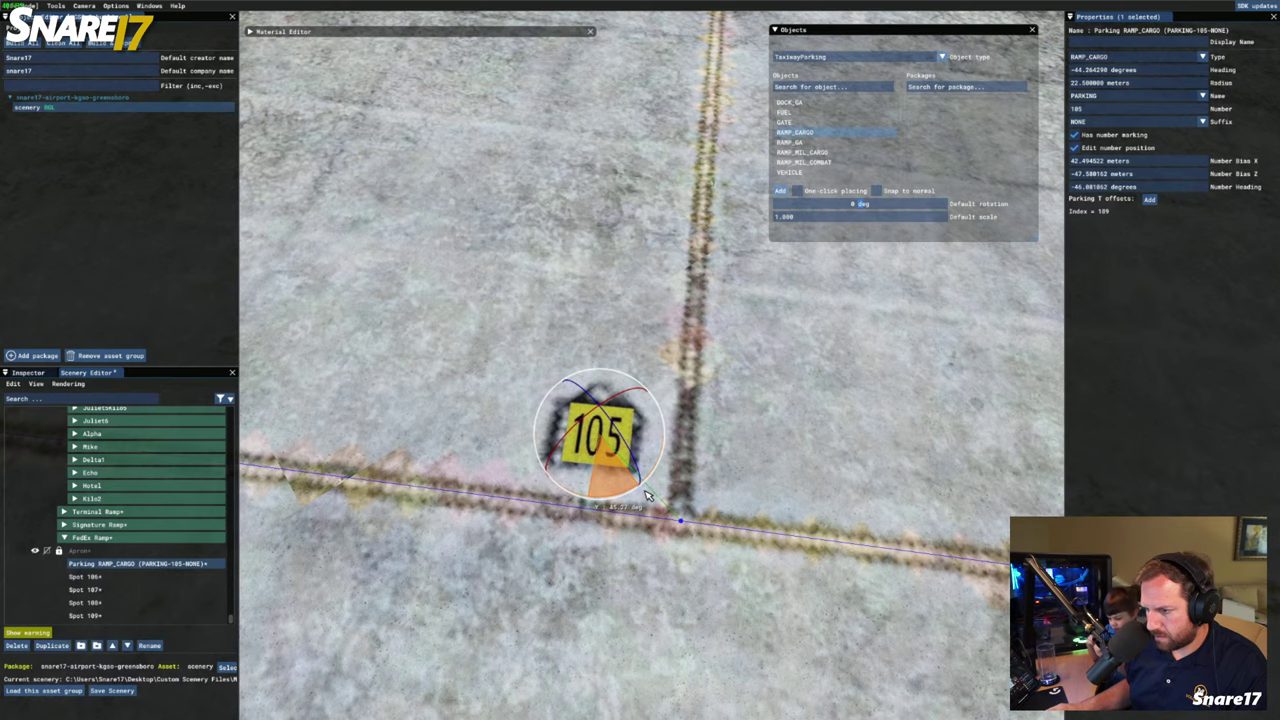
{"action": "key", "text": "w"}
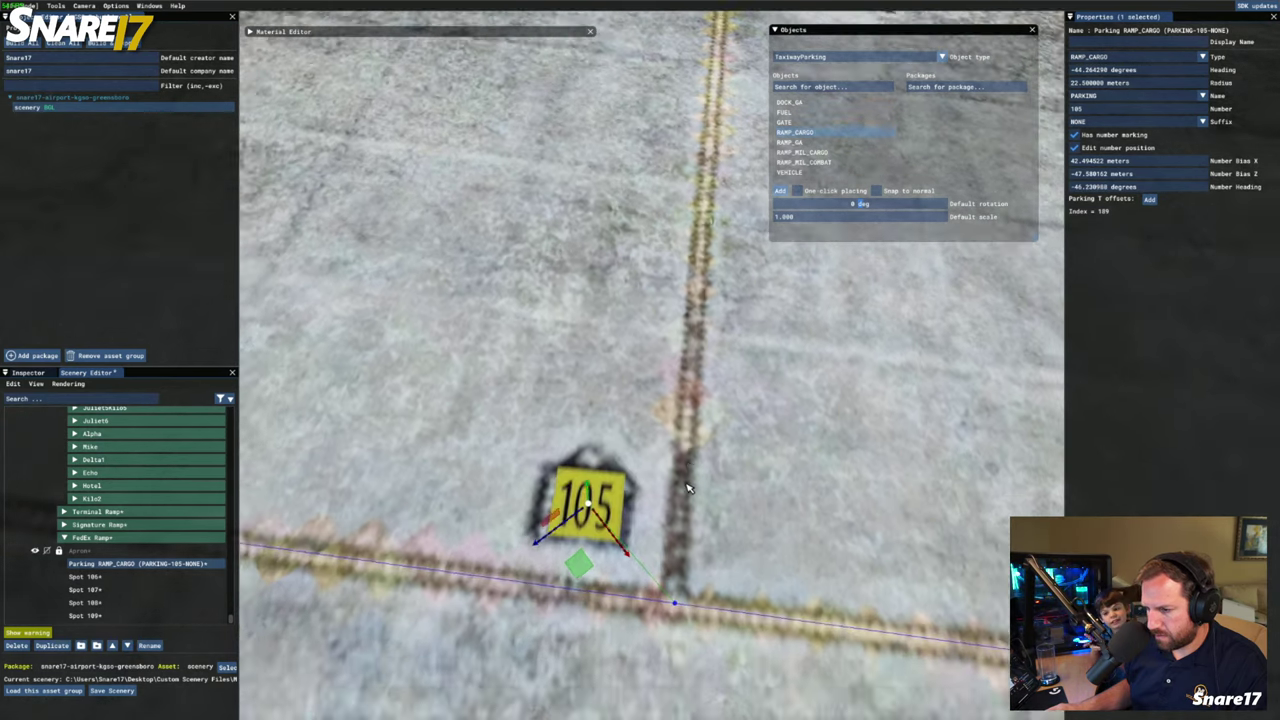
{"action": "key", "text": "s"}
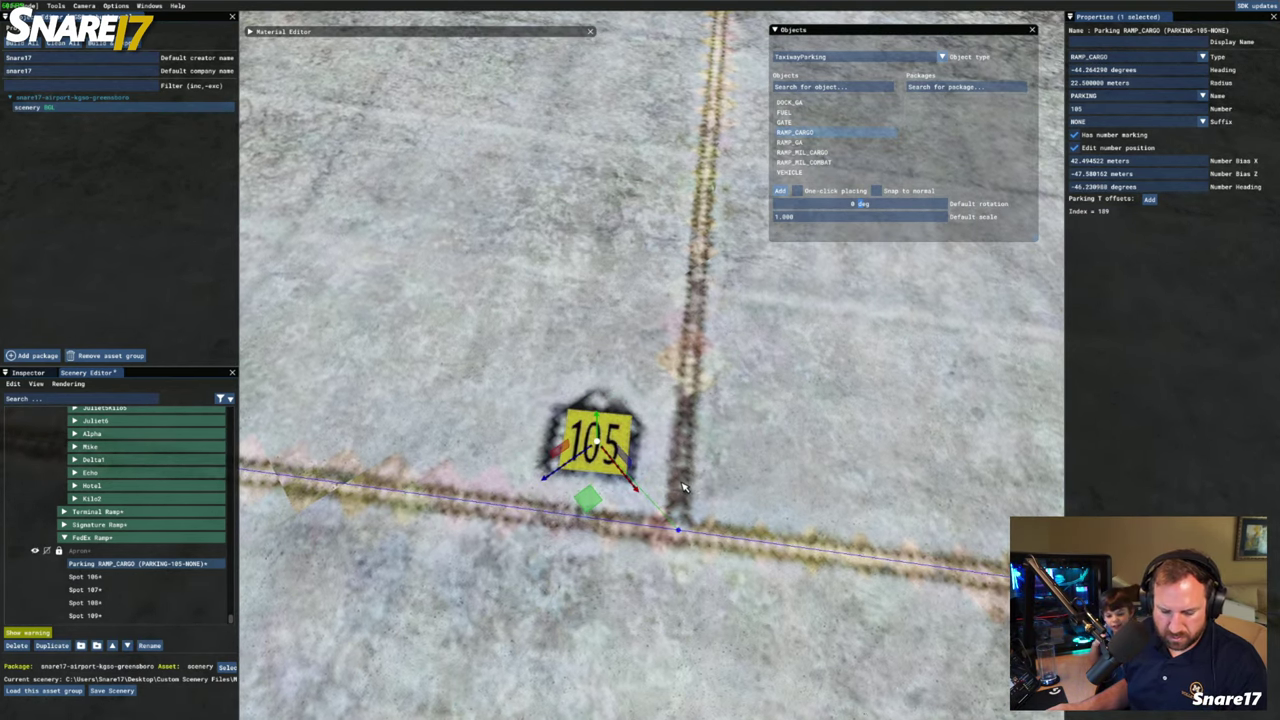
Fine-tune the 105 marking's number heading to about -44 degrees and turn off number position editing
{"action": "key", "text": "r"}
{"action": "scroll", "coordinate": [683, 487], "scroll_direction": "up", "scroll_amount": 3}
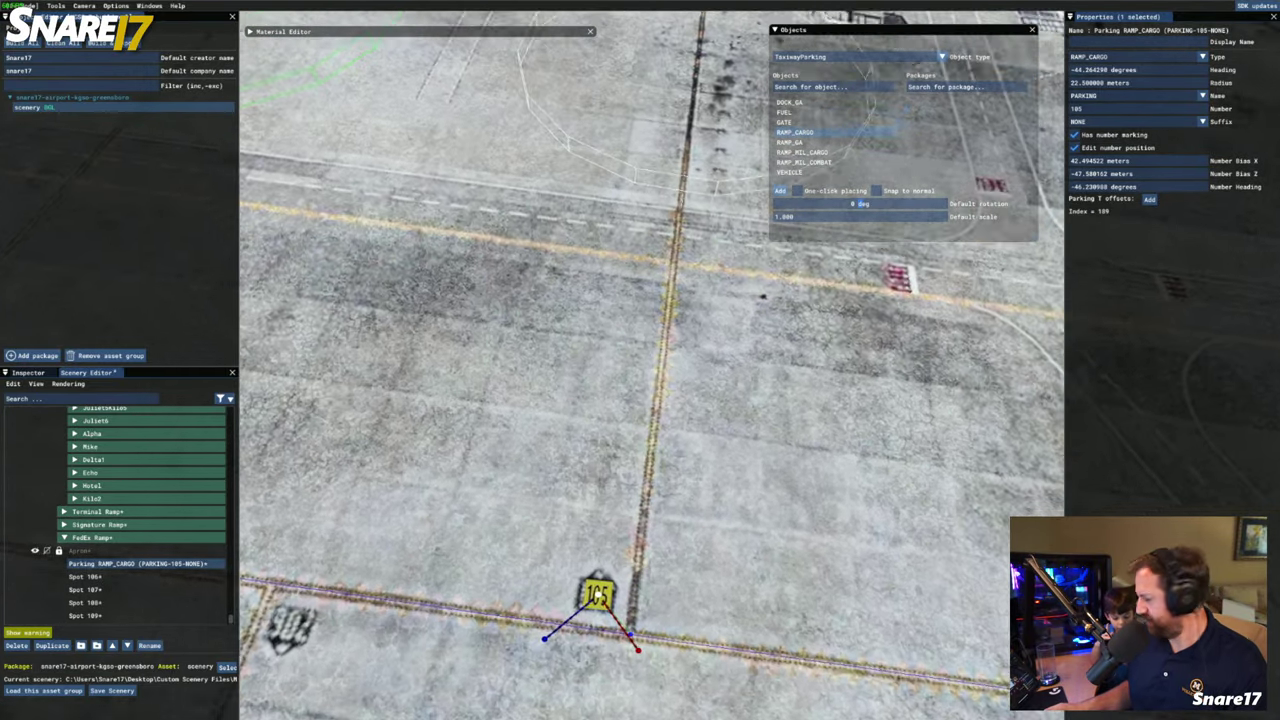
{"action": "key", "text": "f"}
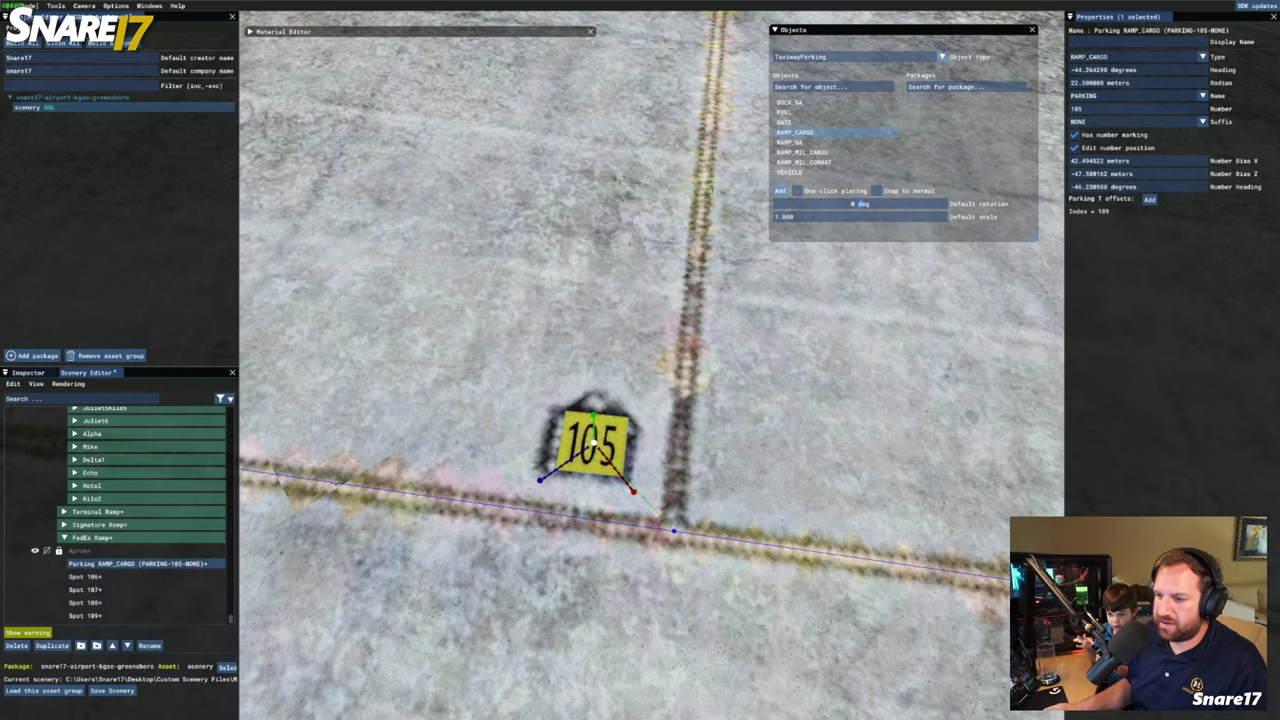
{"action": "key", "text": "r"}
{"action": "left_click", "coordinate": [603, 504]}
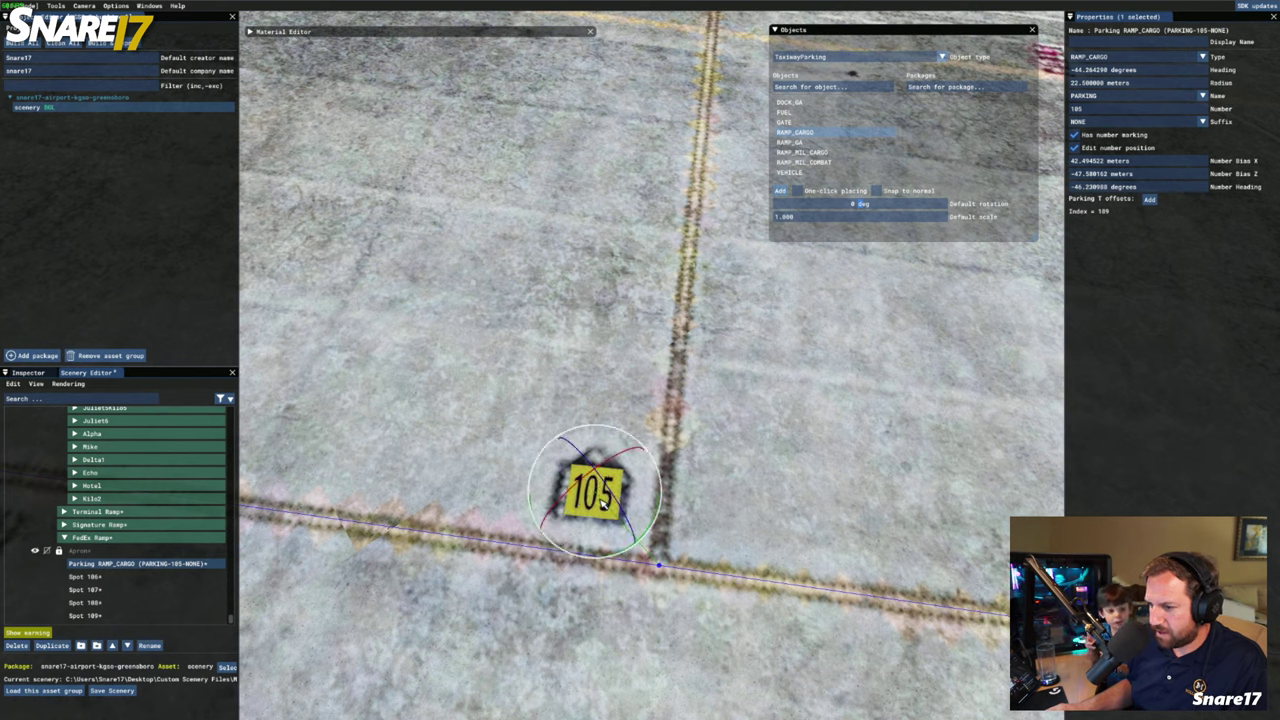
{"action": "left_click_drag", "start_coordinate": [586, 562], "coordinate": [587, 562]}
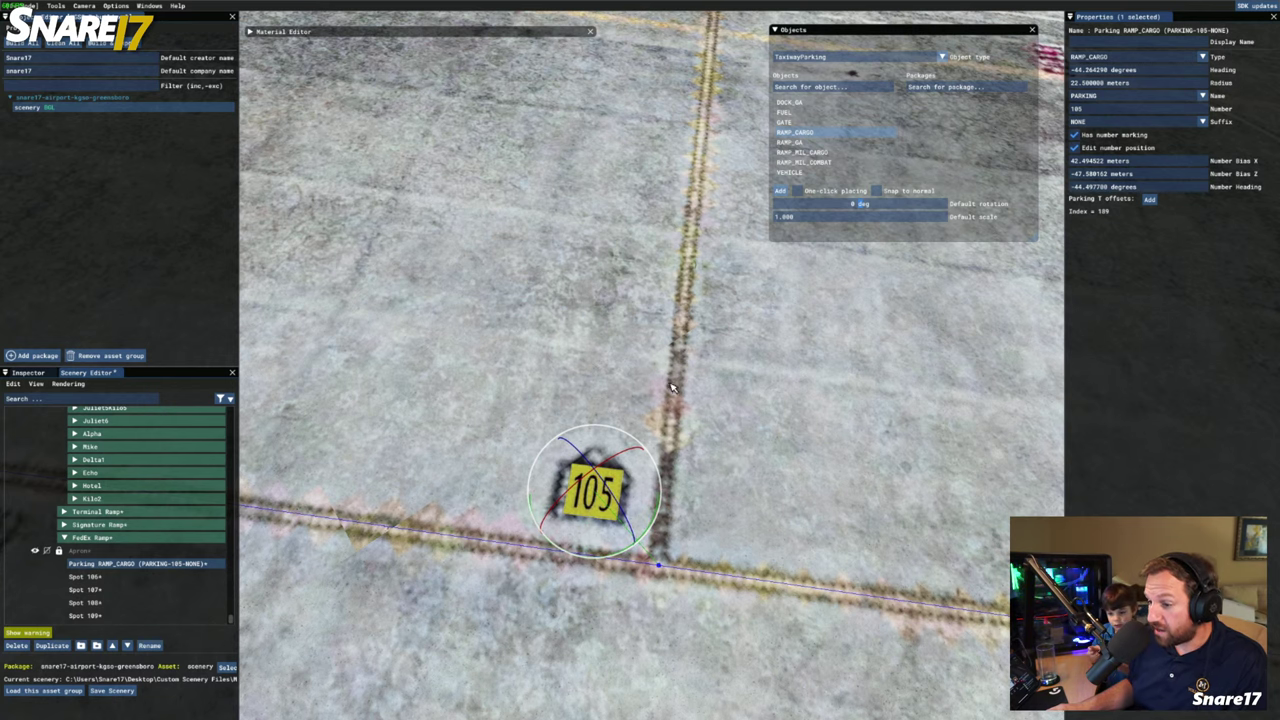
{"action": "left_click", "coordinate": [1075, 148]}
{"action": "scroll", "coordinate": [800, 423], "scroll_direction": "down", "scroll_amount": 5}
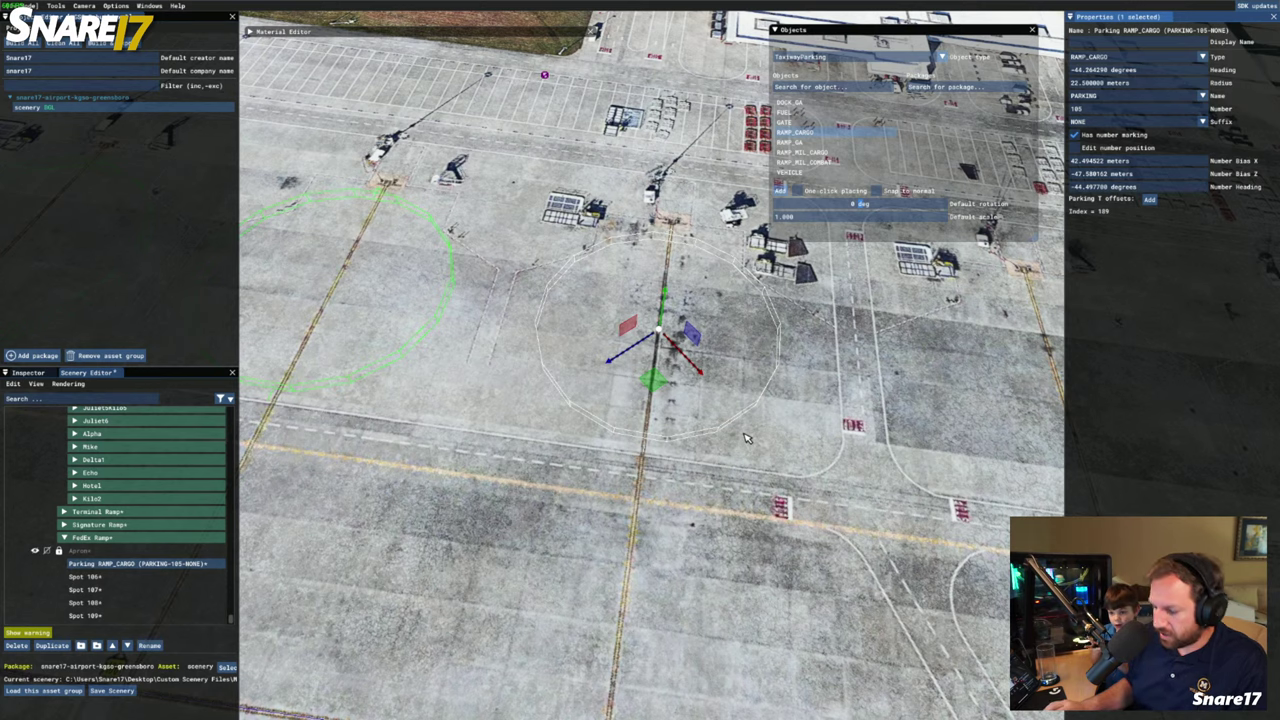
{"action": "right_click_drag", "start_coordinate": [745, 438], "coordinate": [747, 438]}
{"action": "key", "text": "a"}
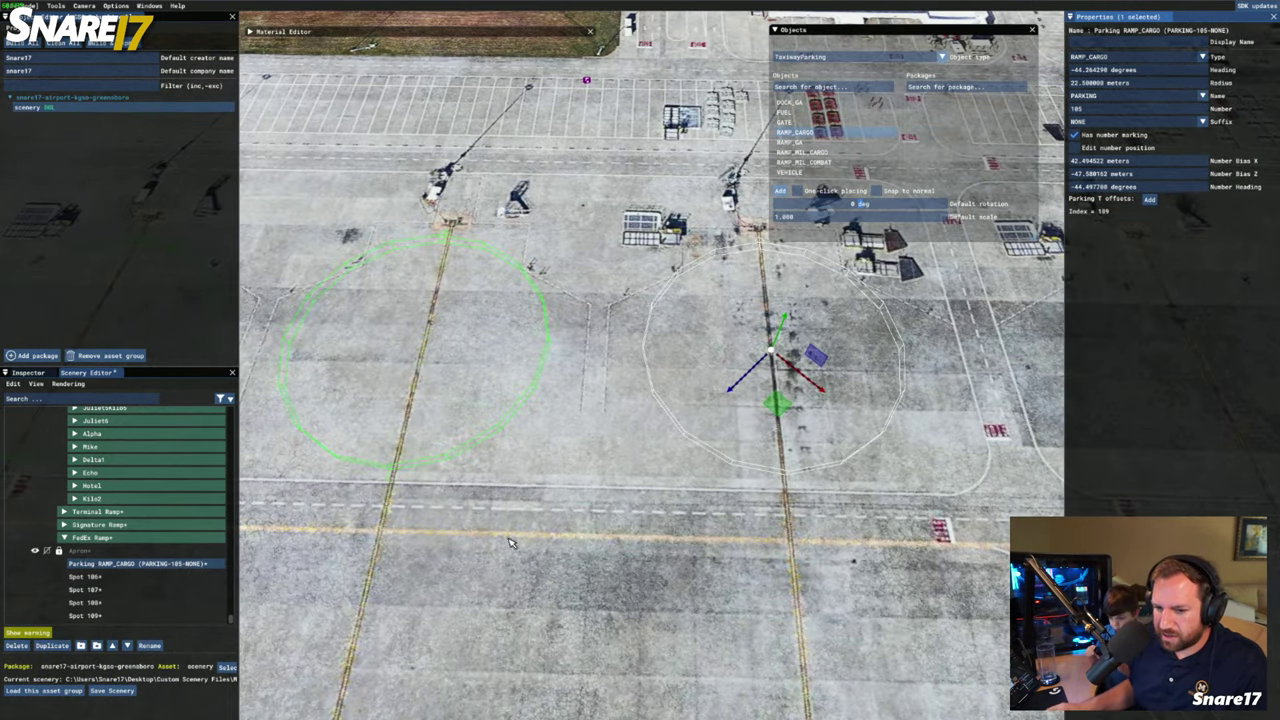
Rename the selected cargo parking as Spot 105 and deselect it
{"action": "left_click", "coordinate": [149, 645]}
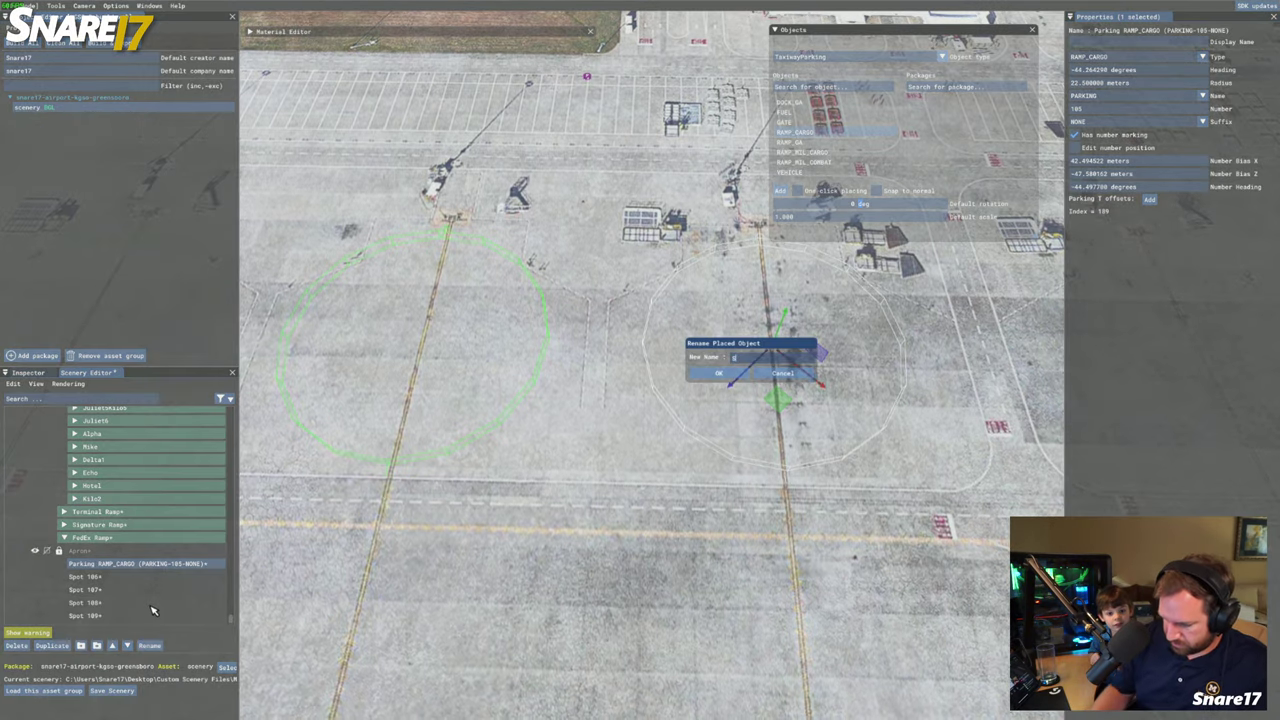
{"action": "type", "text": "Spot 105"}
{"action": "key", "text": "Return"}
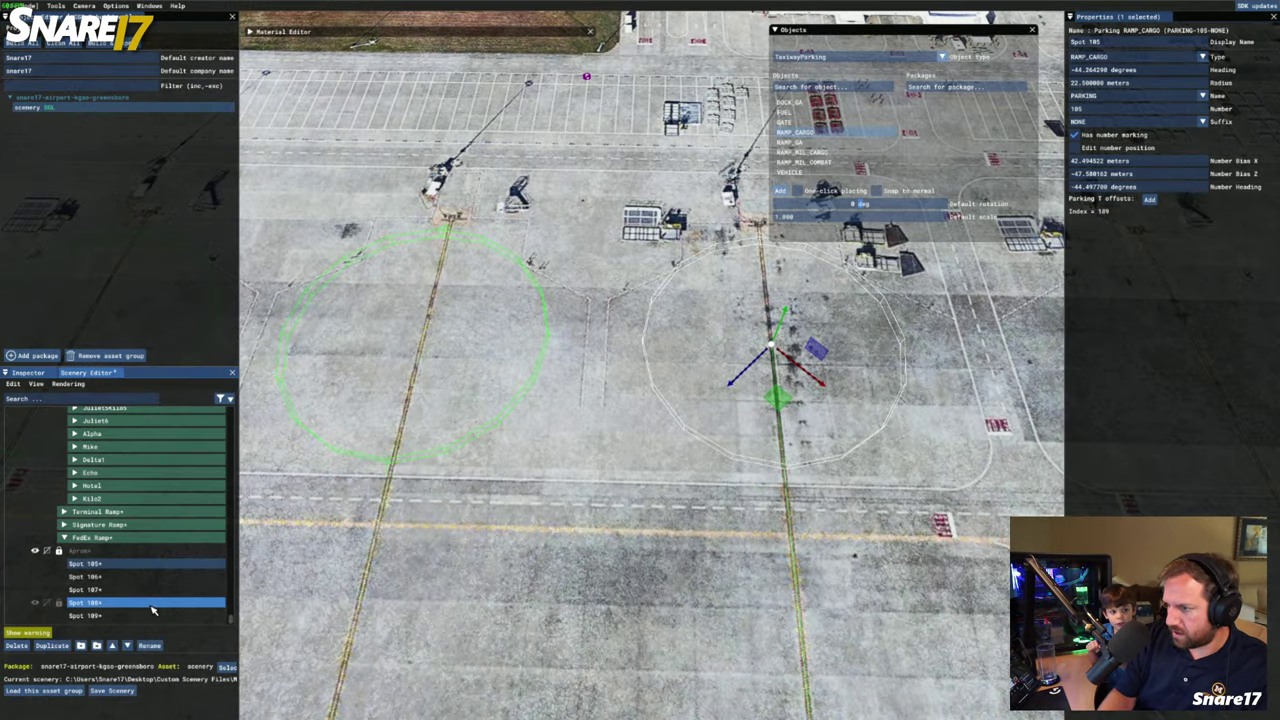
{"action": "key", "text": "d"}
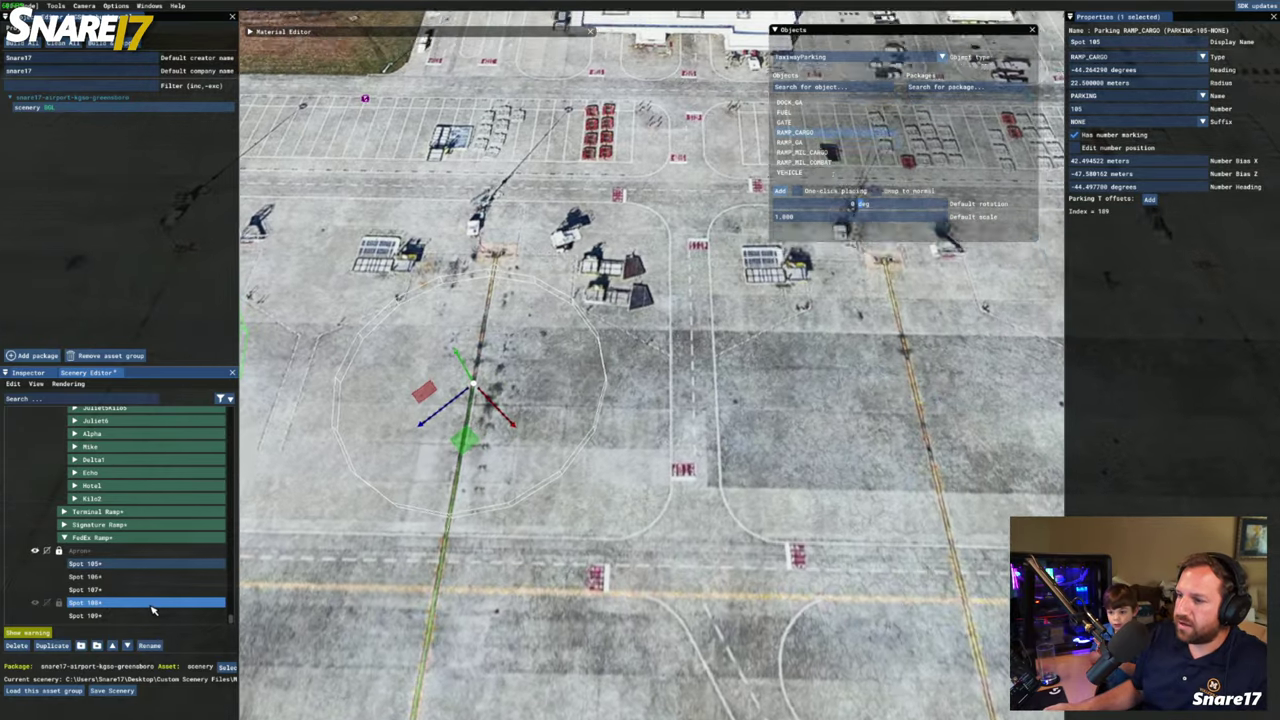
{"action": "key", "text": "a"}
{"action": "key", "text": "w"}
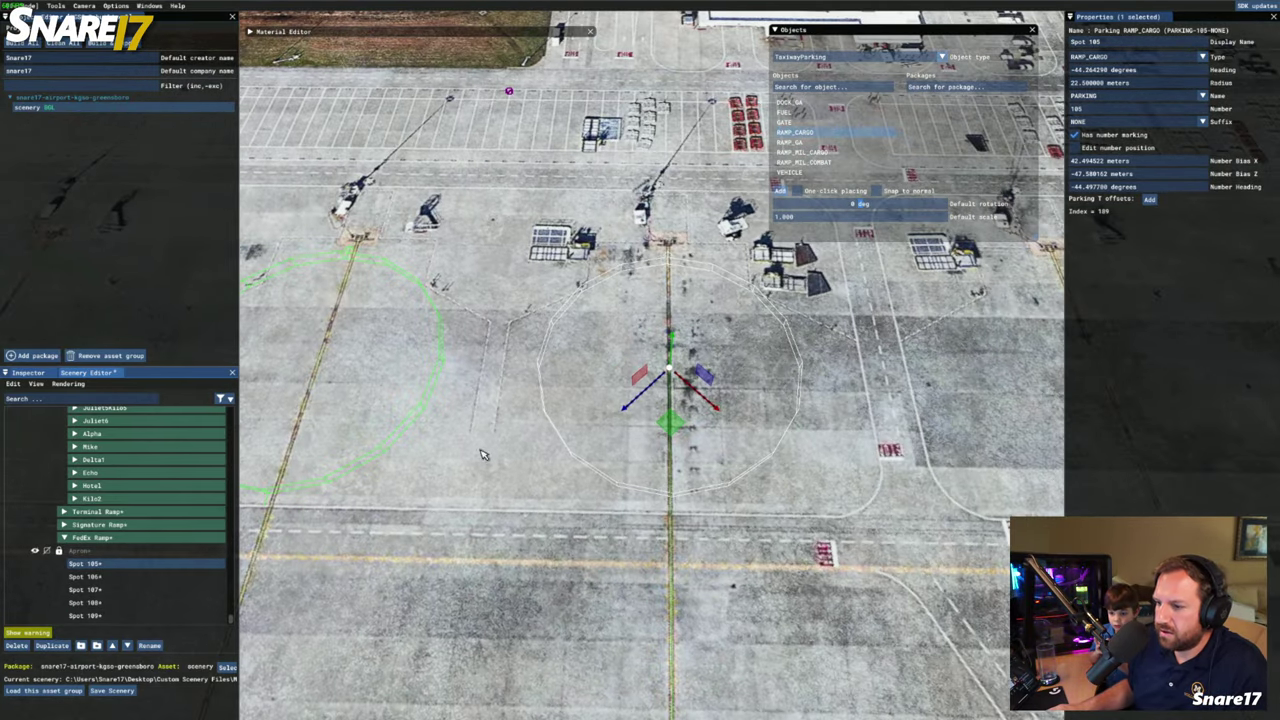
{"action": "left_click", "coordinate": [470, 462]}
Survey the FedEx ramp around Spot 105 and examine the painted stands that still lack a parking spot
{"action": "key", "text": "a"}
{"action": "key", "text": "d"}
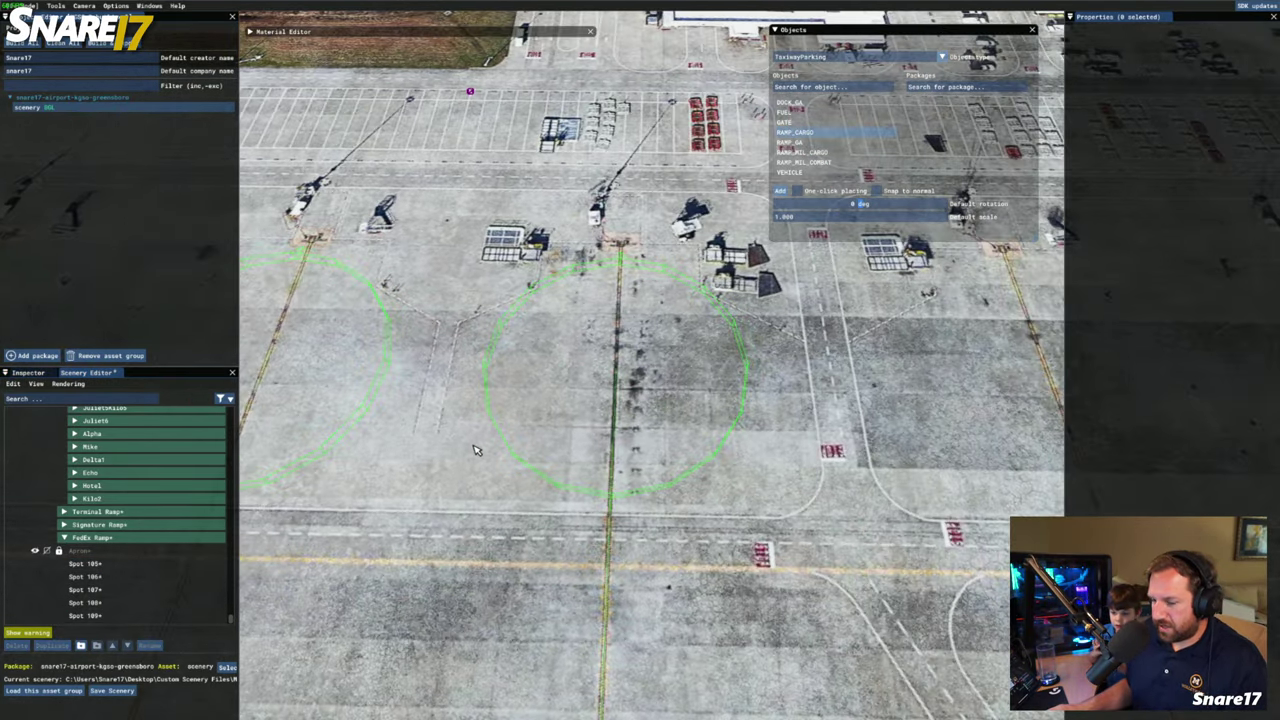
{"action": "key", "text": "a"}
{"action": "key", "text": "s"}
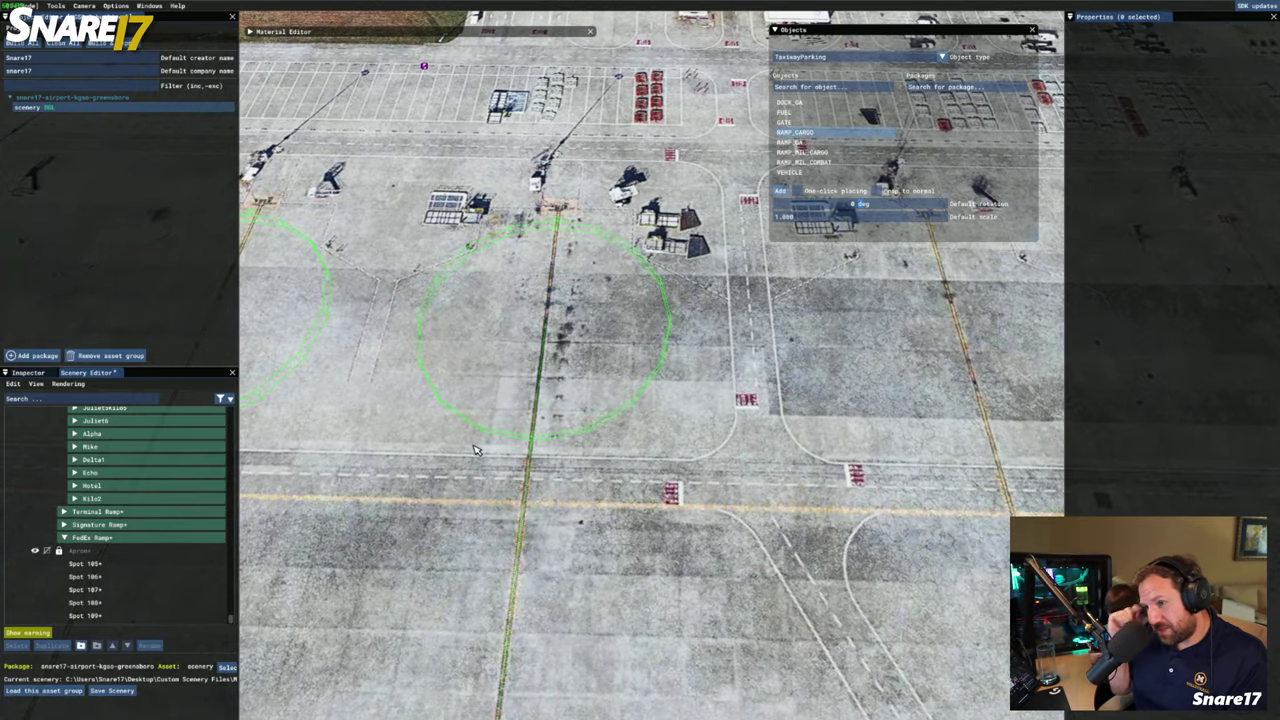
{"action": "key", "text": "a"}
{"action": "key", "text": "w"}
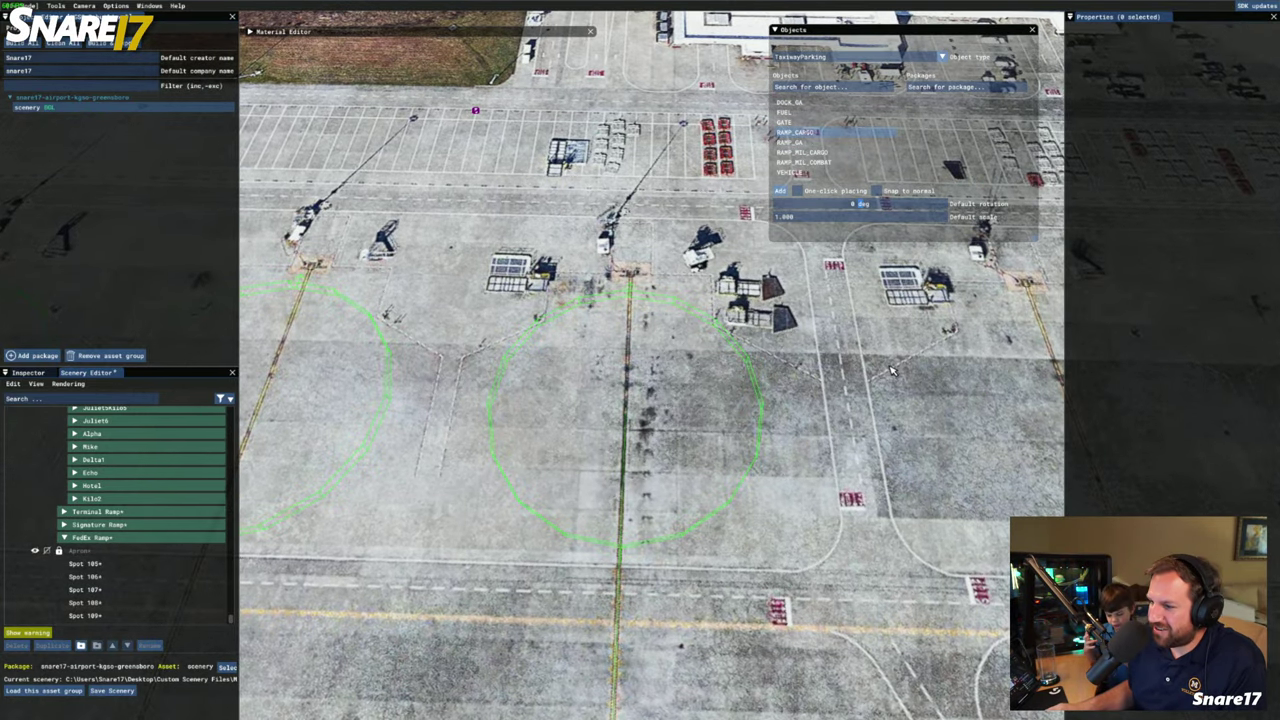
{"action": "key", "text": "s"}
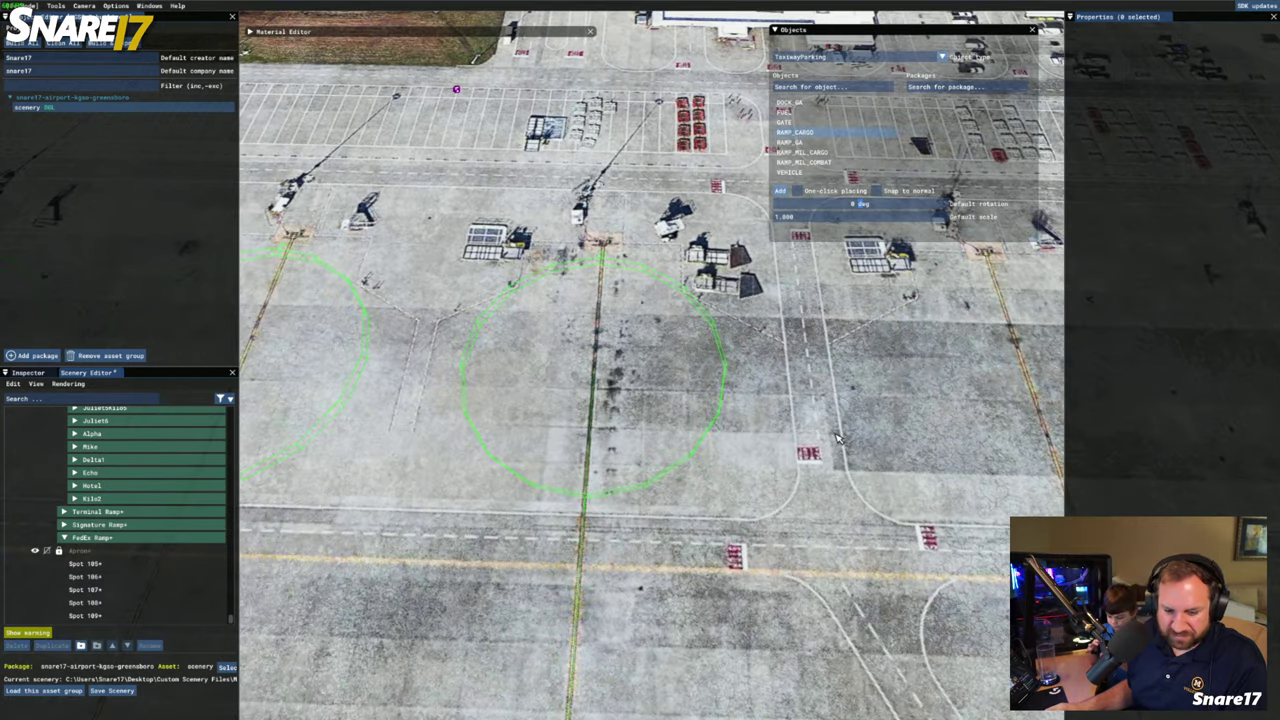
{"action": "key", "text": "w"}
{"action": "key", "text": "a"}
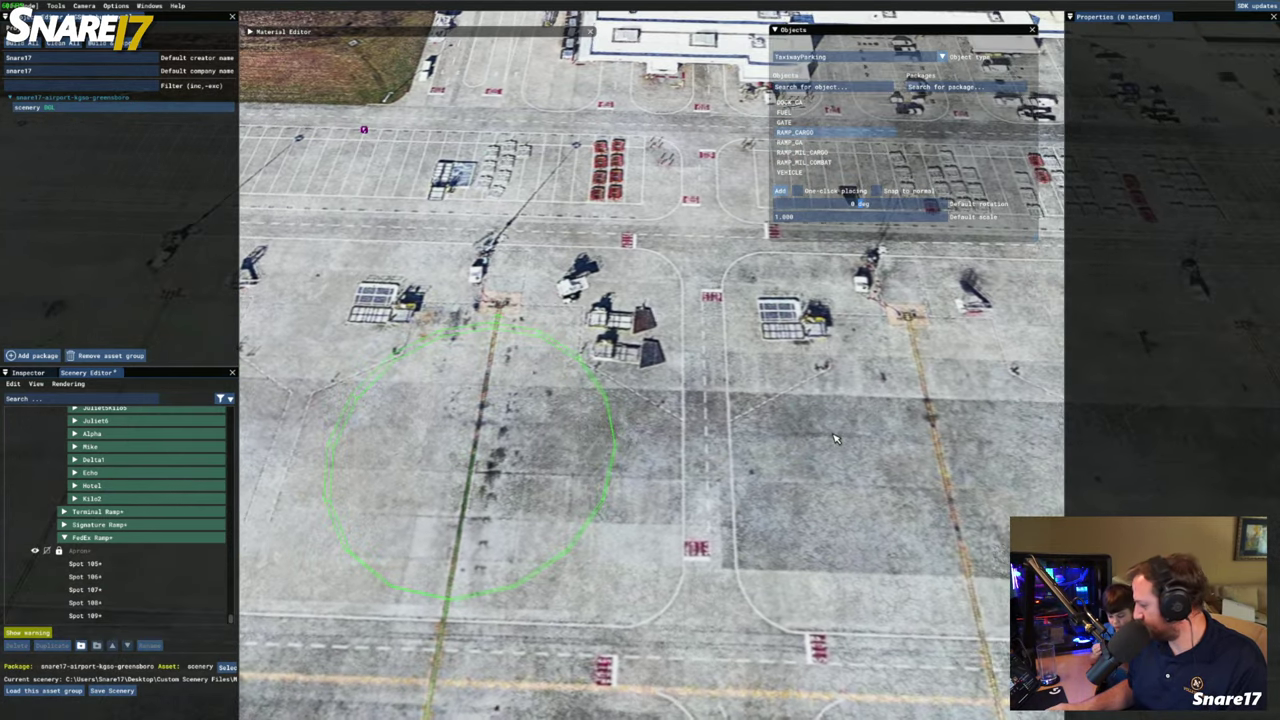
{"action": "key", "text": "s"}
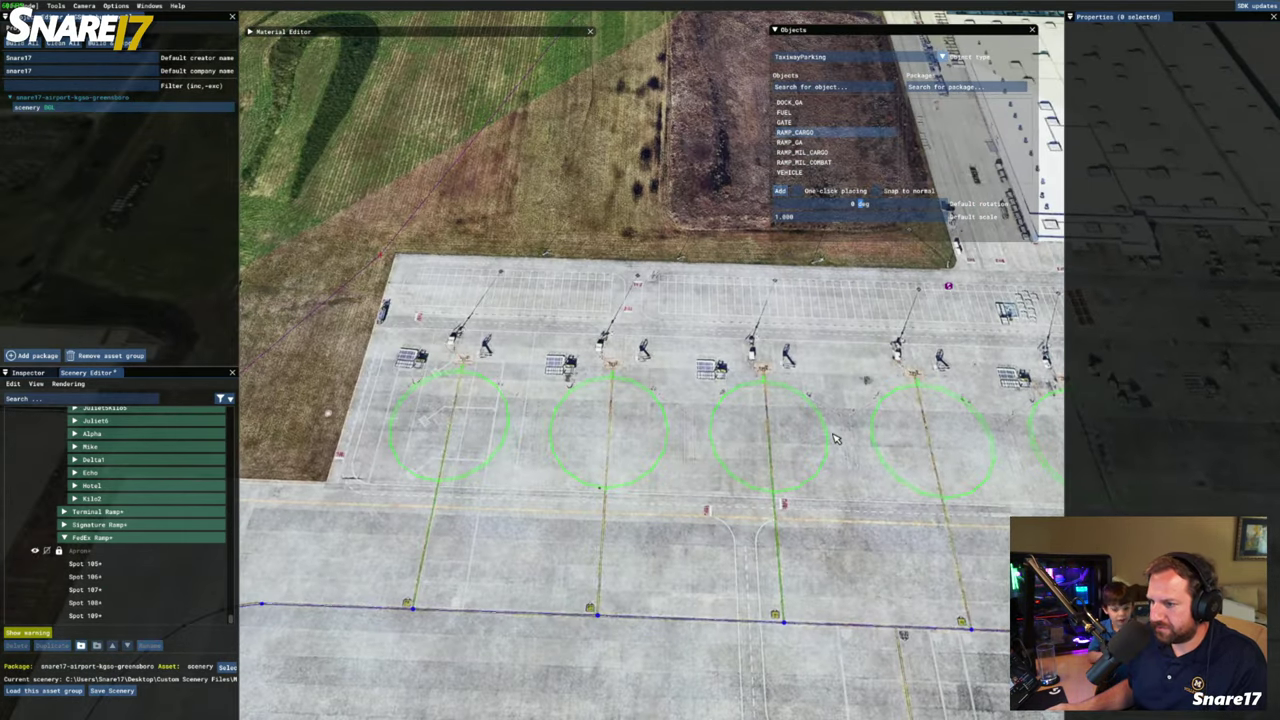
{"action": "key", "text": "d"}
{"action": "key", "text": "s"}
{"action": "key", "text": "d"}
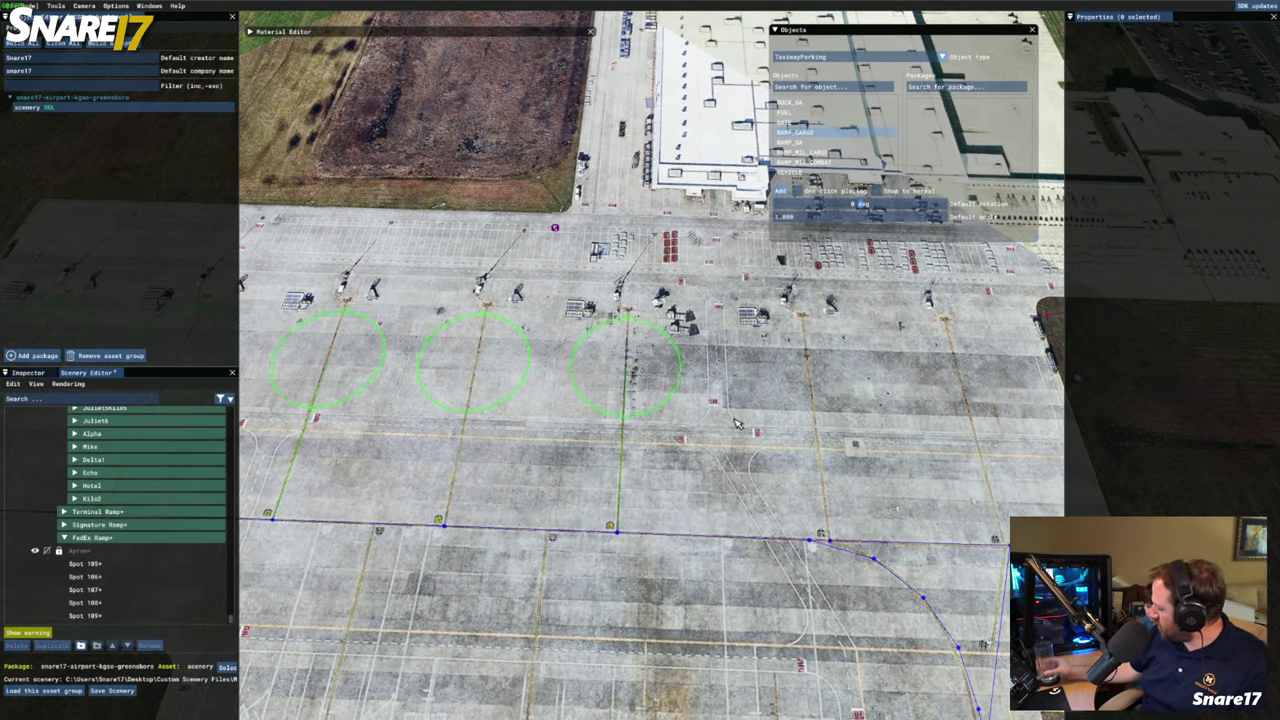
{"action": "key", "text": "d"}
{"action": "key", "text": "w"}
{"action": "key", "text": "a"}
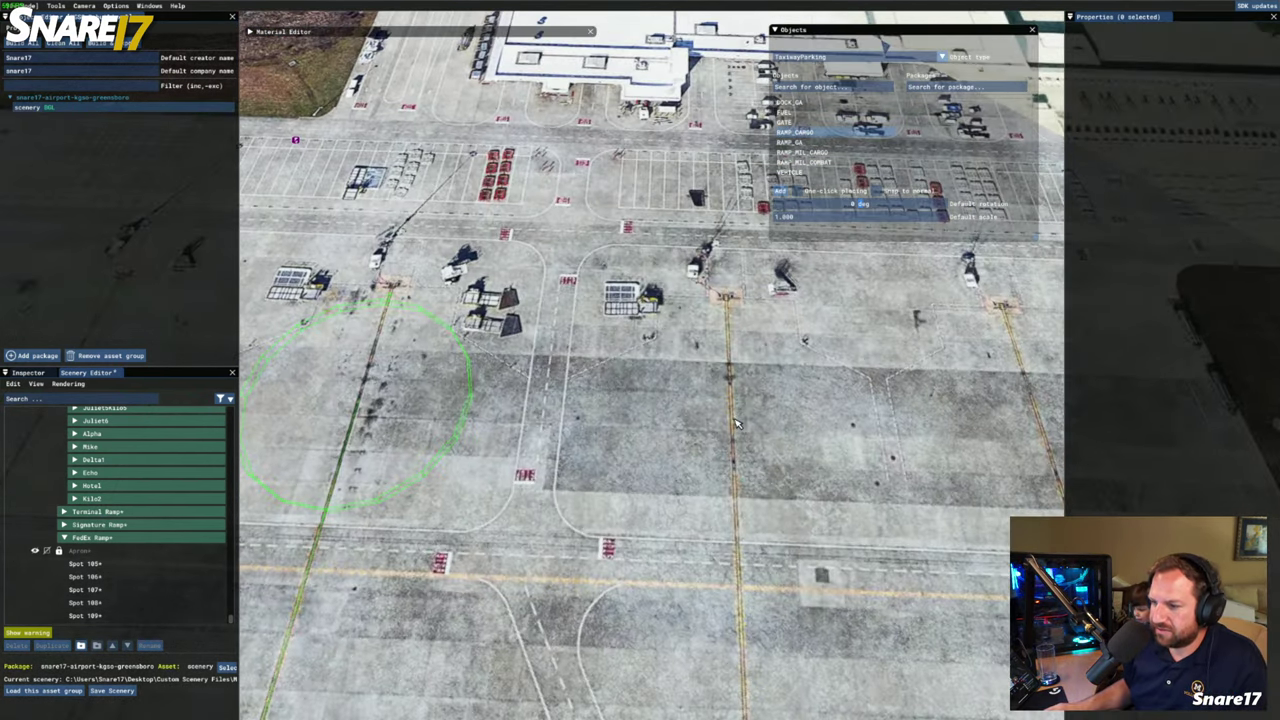
{"action": "key", "text": "d"}
{"action": "key", "text": "s"}
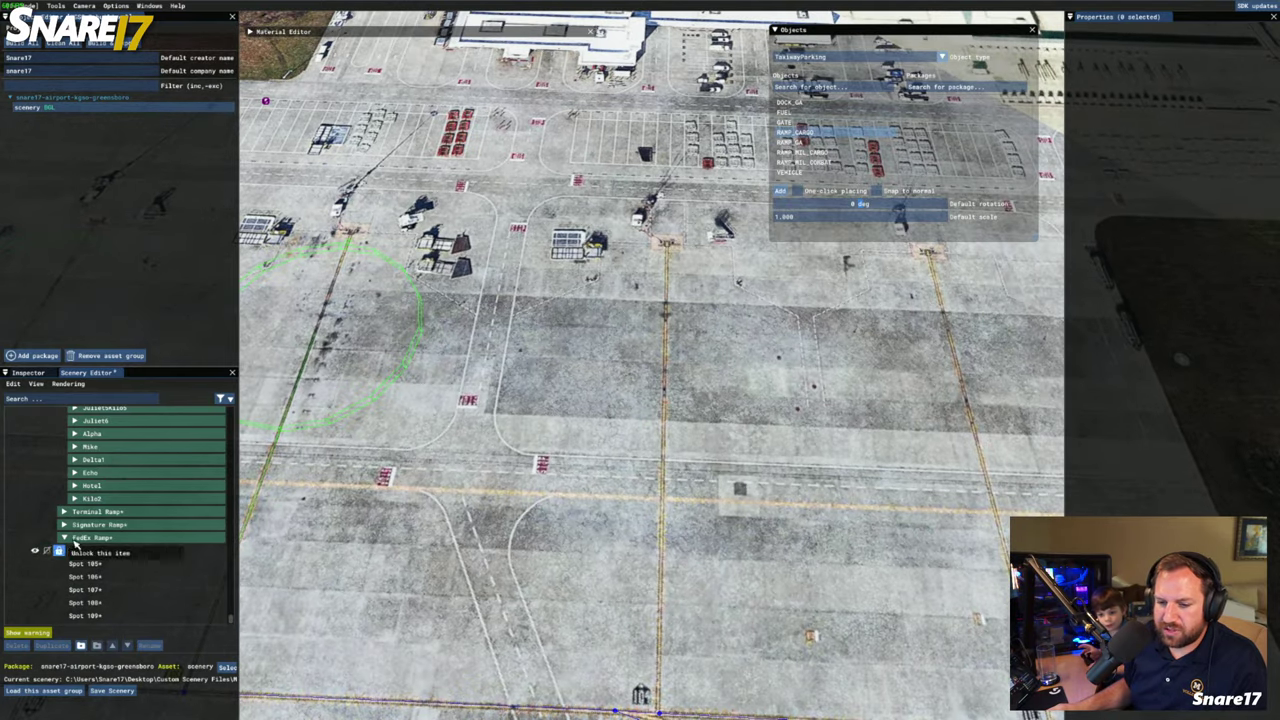
Add a RAMP_CARGO parking to the FedEx Ramp group and center it on the painted line of the empty stand beside Spot 105
{"action": "left_click", "coordinate": [90, 537]}
{"action": "key", "text": "w"}
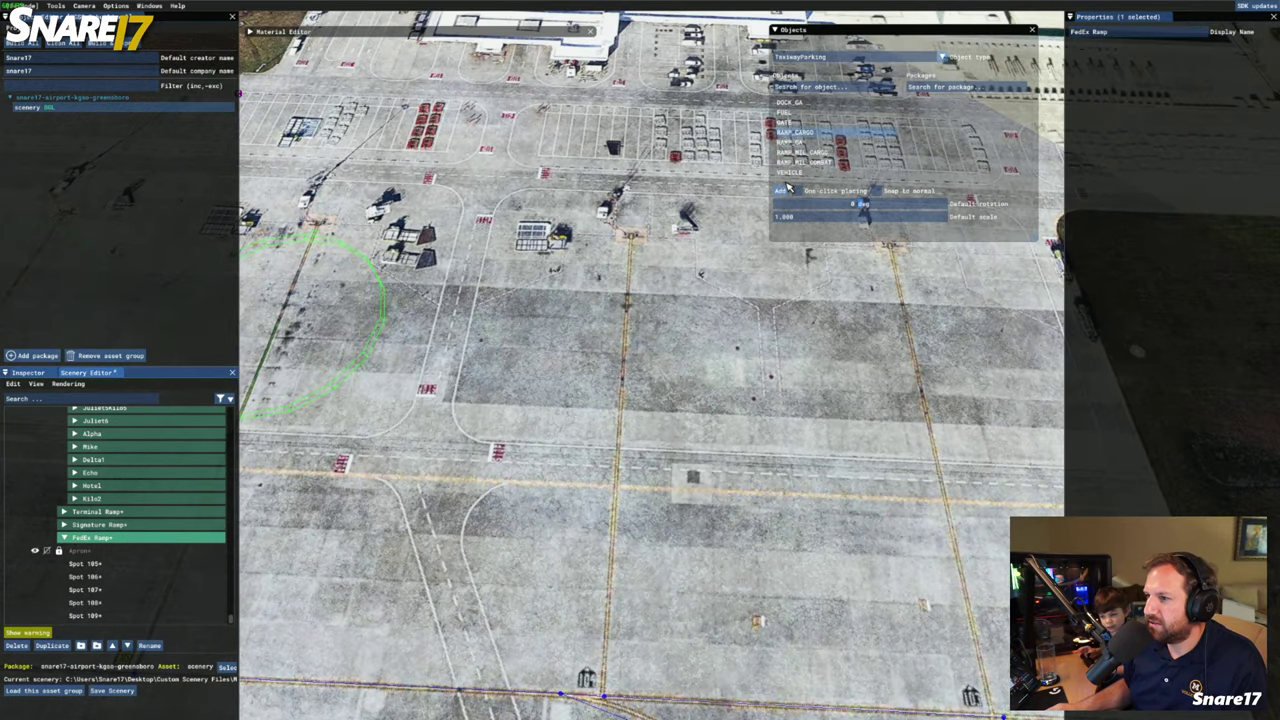
{"action": "left_click", "coordinate": [782, 190]}
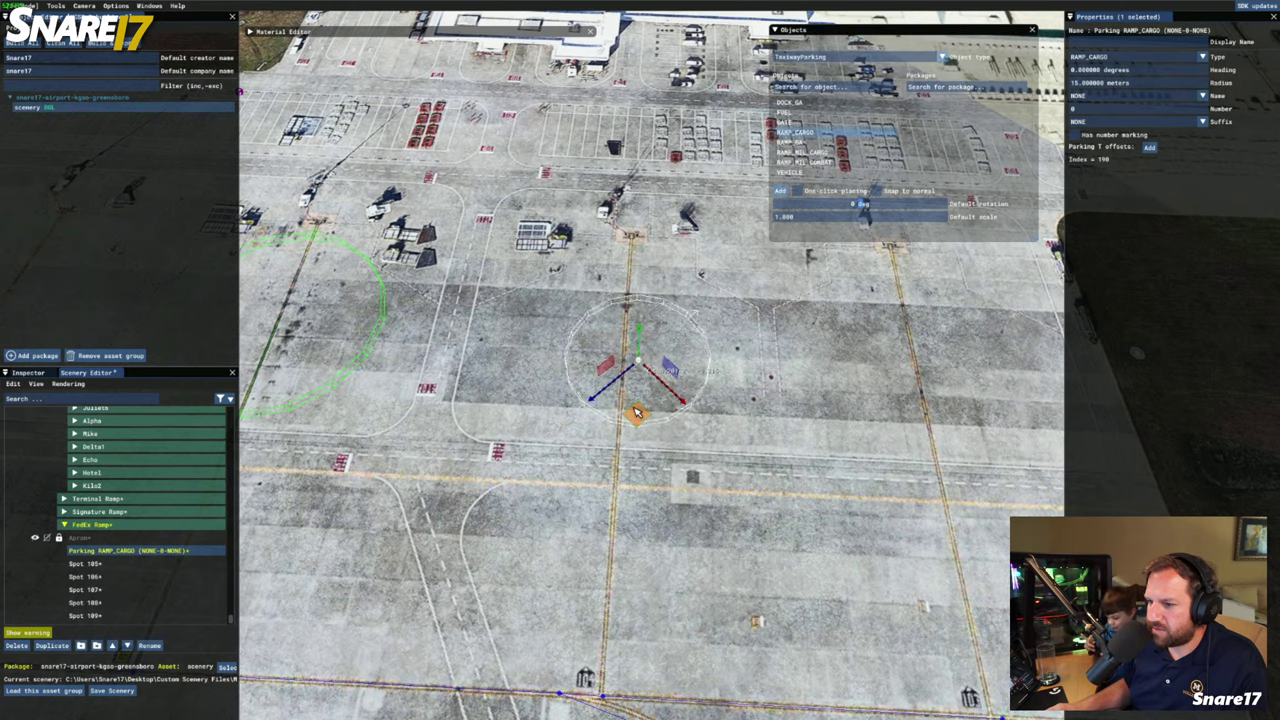
{"action": "mouse_move", "coordinate": [637, 412]}
{"action": "left_mouse_down"}
{"action": "mouse_move", "coordinate": [616, 394]}
{"action": "mouse_move", "coordinate": [627, 392]}
{"action": "left_mouse_up"}
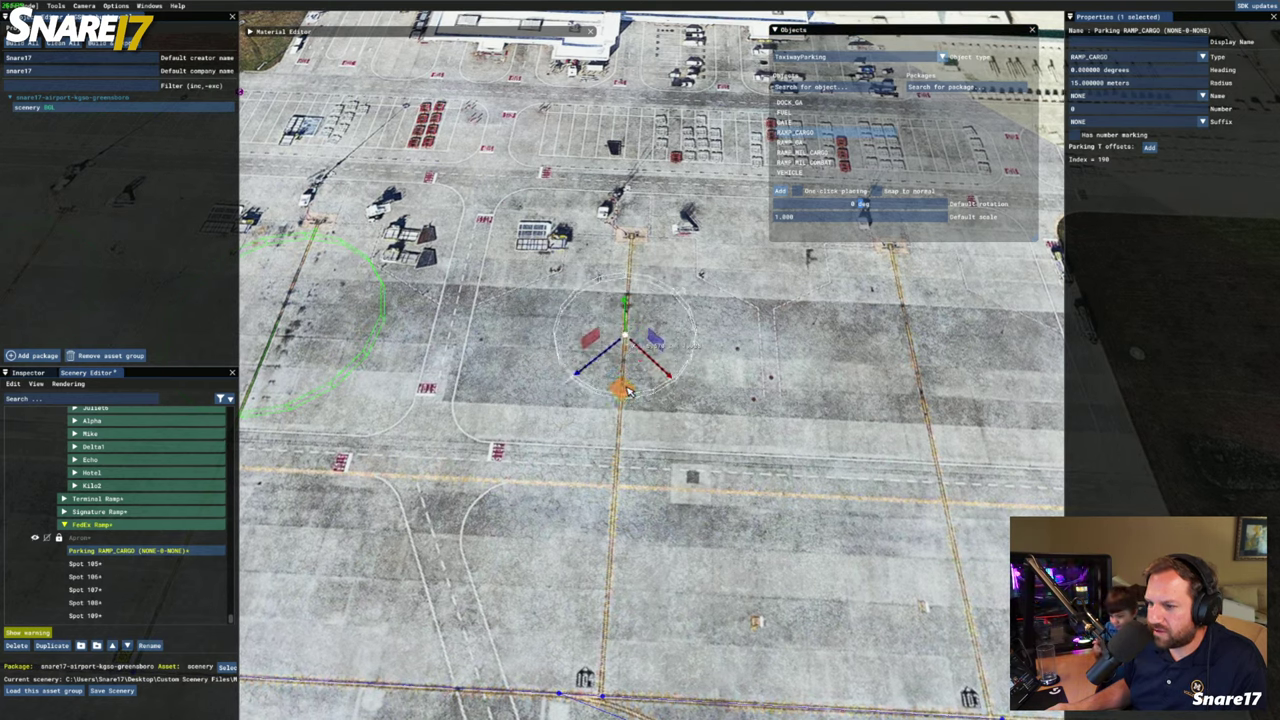
Set the new cargo parking's radius to 22.5 meters
{"action": "left_click", "coordinate": [1141, 85]}
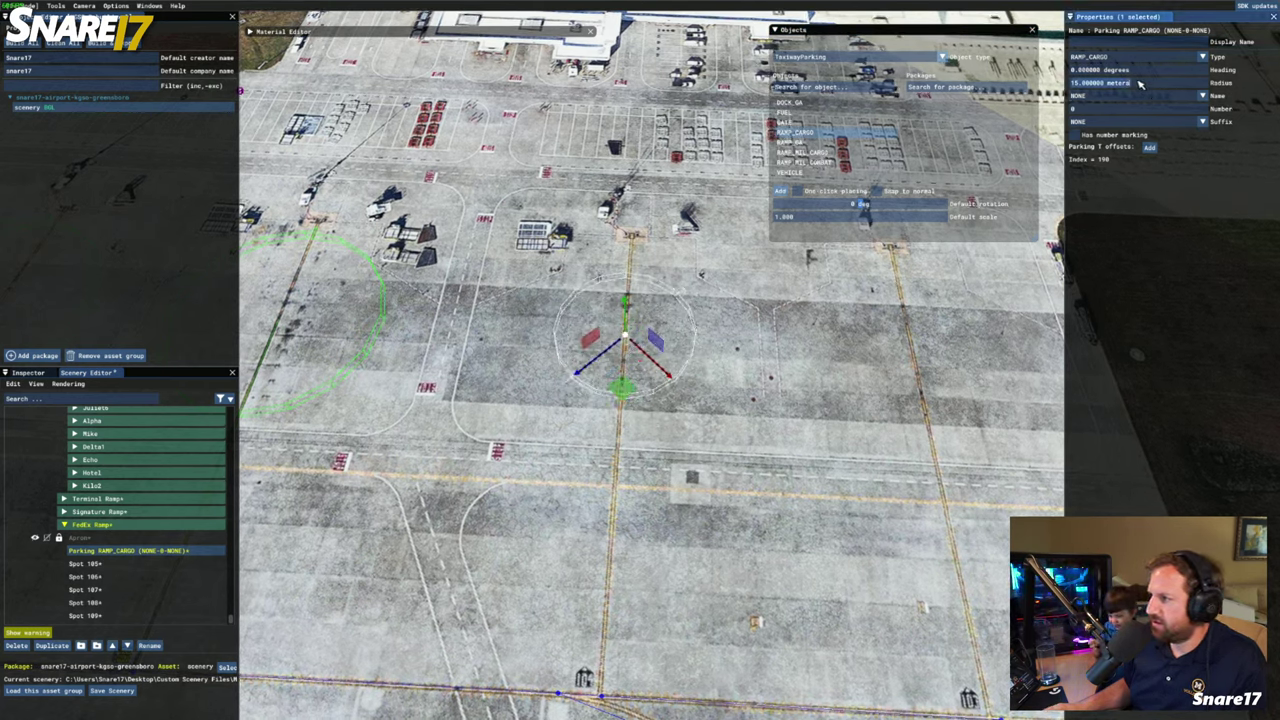
{"action": "type", "text": "22.5"}
{"action": "key", "text": "Return"}
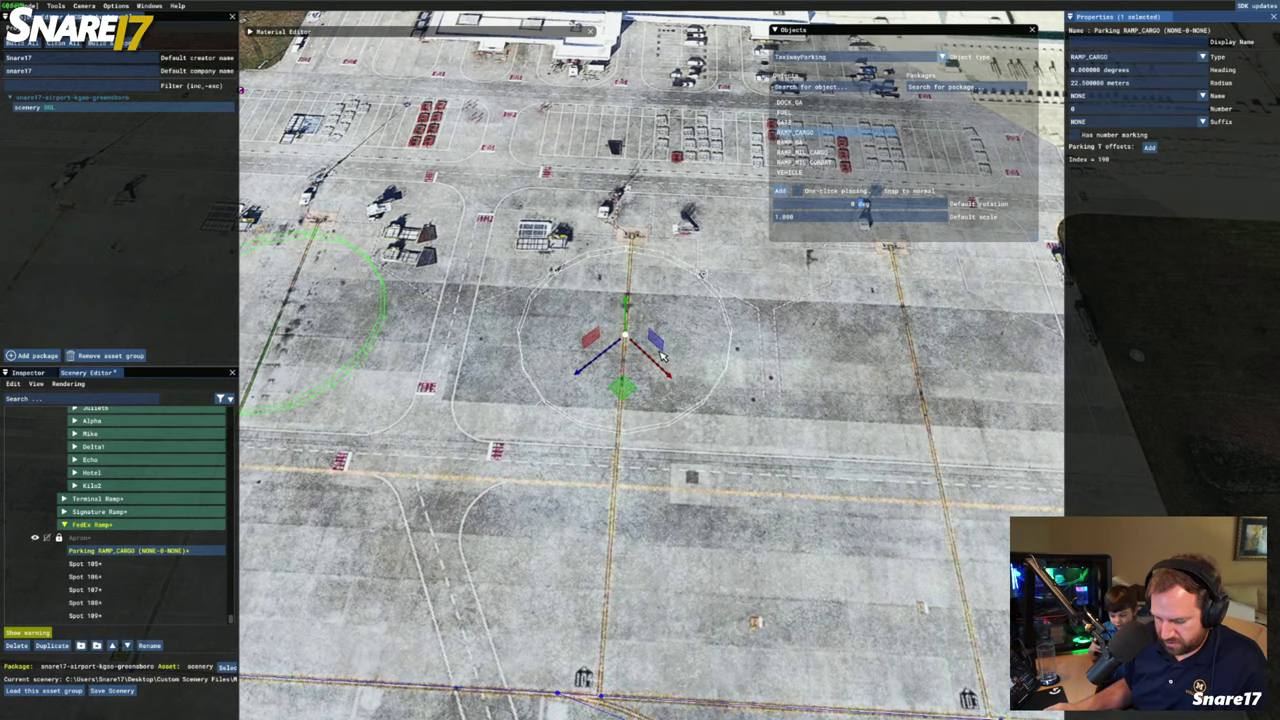
Rotate the new cargo parking to a heading of about -44 degrees so it follows the painted stand line
{"action": "key", "text": "w"}
{"action": "scroll", "coordinate": [624, 474], "scroll_direction": "up", "scroll_amount": 2}
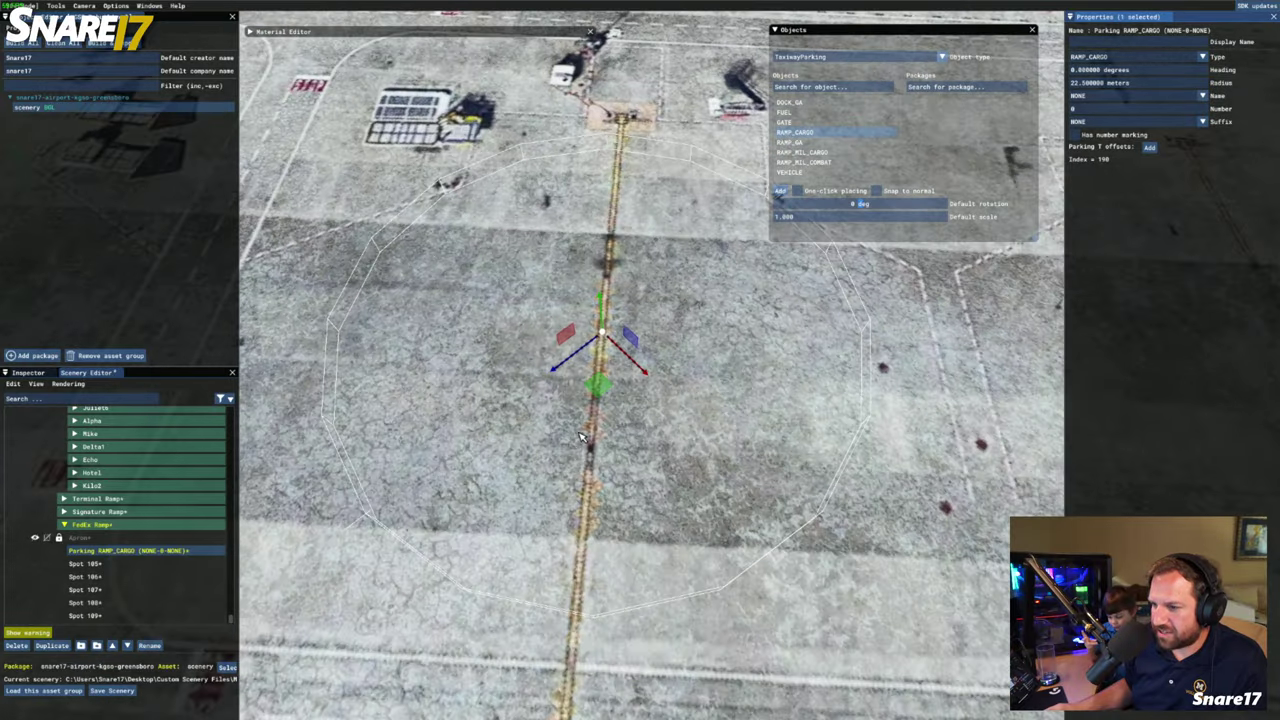
{"action": "scroll", "coordinate": [608, 398], "scroll_direction": "up", "scroll_amount": 1}
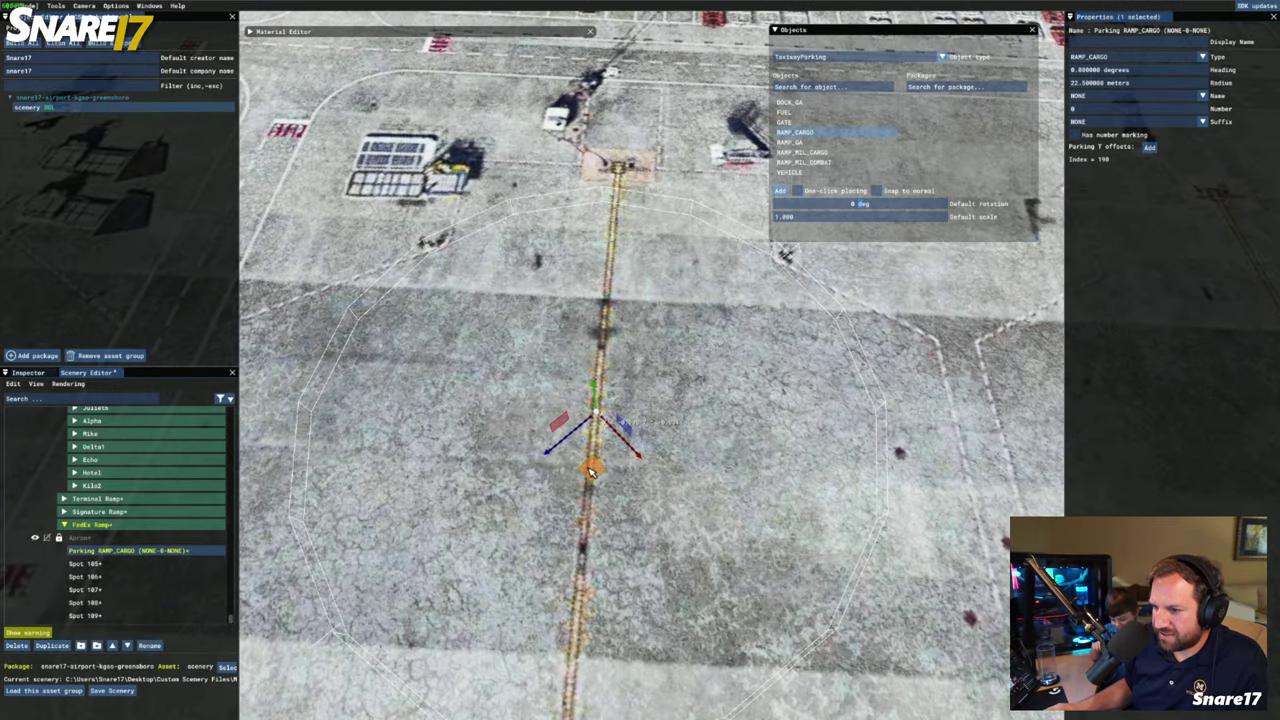
{"action": "key", "text": "space"}
{"action": "key", "text": "s"}
{"action": "left_click_drag", "start_coordinate": [598, 366], "coordinate": [646, 352]}
{"action": "key", "text": "a"}
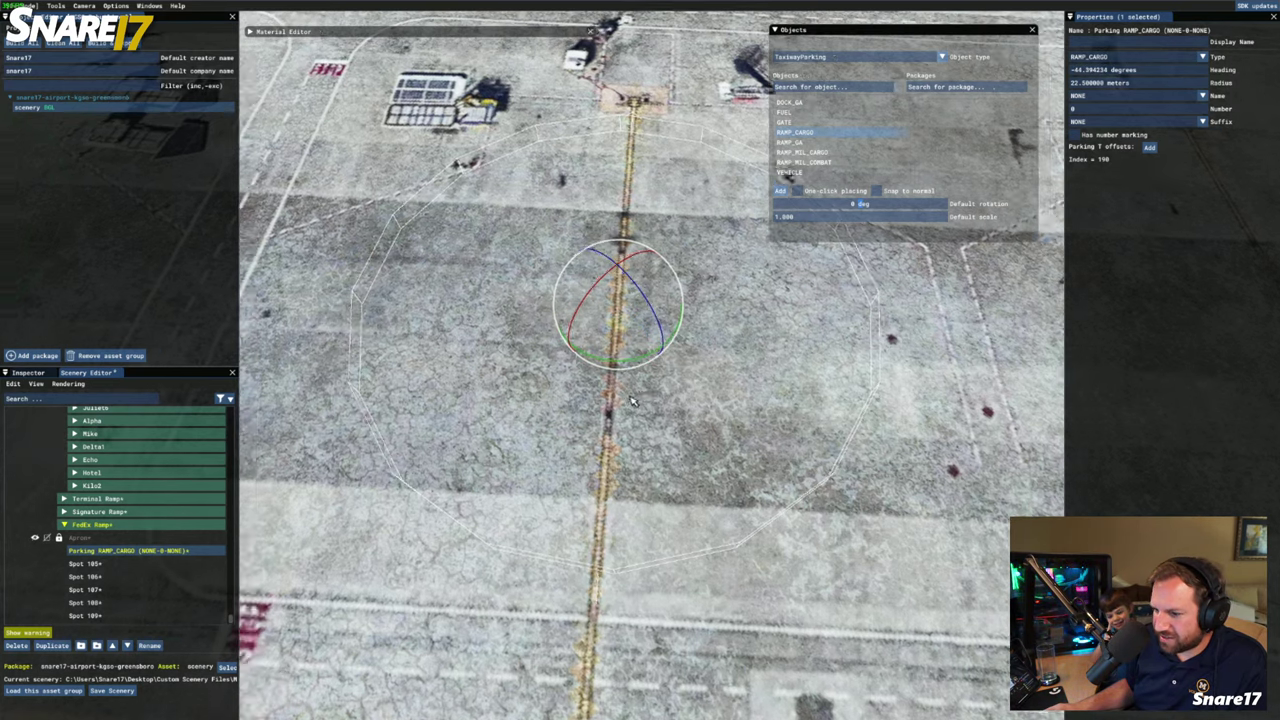
{"action": "key", "text": "s"}
{"action": "key", "text": "d"}
{"action": "key", "text": "space"}
{"action": "key", "text": "s"}
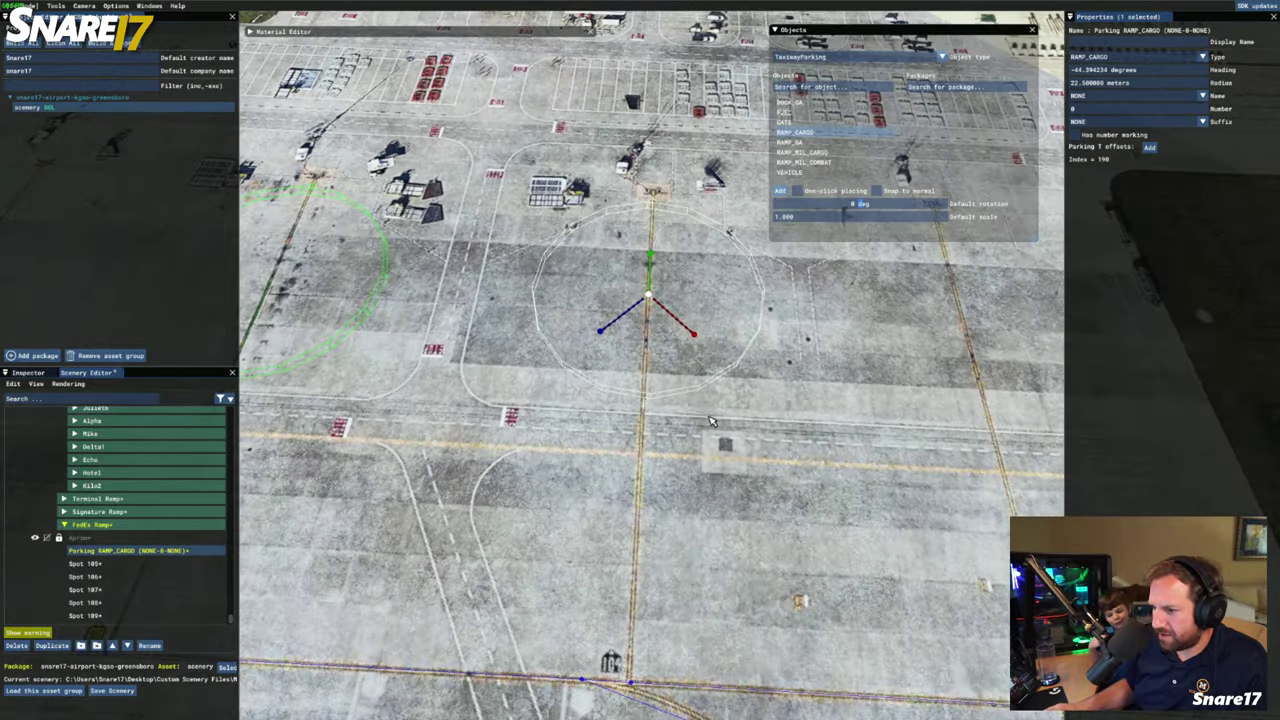
Connect the new parking to its taxiway point with a taxi path and nudge the point onto the painted line junction
{"action": "left_click", "coordinate": [632, 686], "text": "ctrl"}
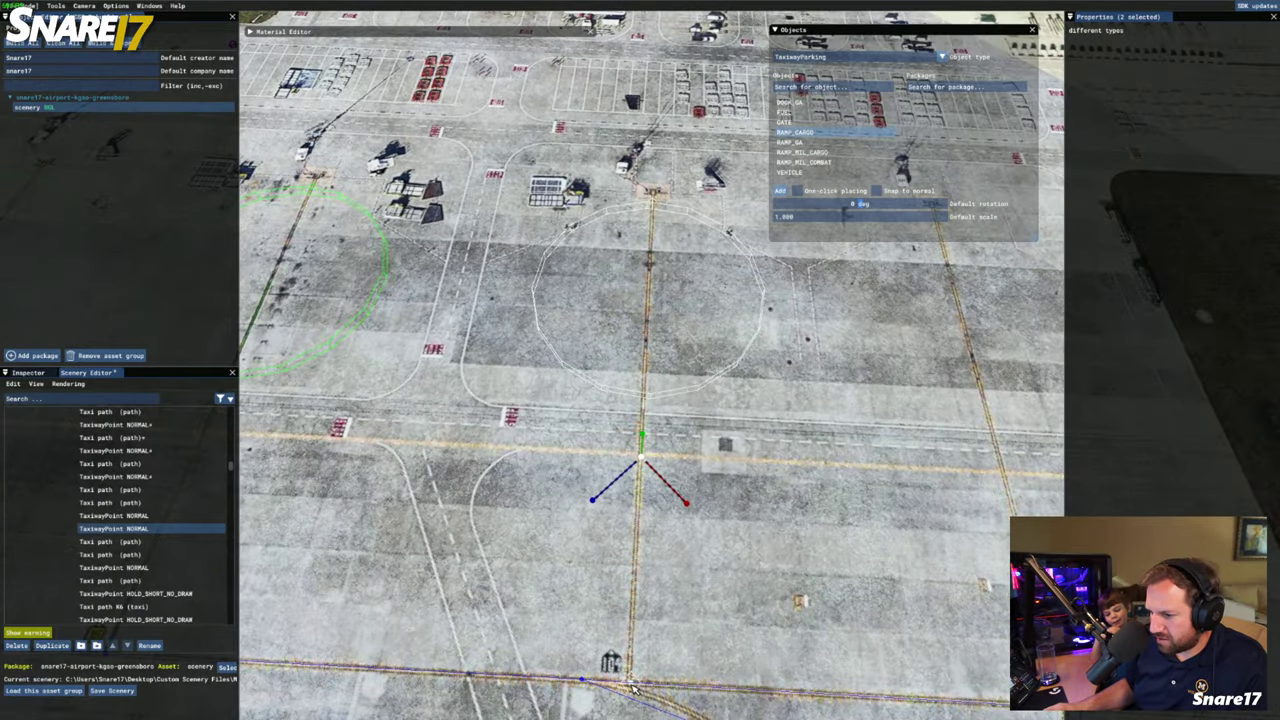
{"action": "right_click", "coordinate": [632, 687]}
{"action": "left_click", "coordinate": [648, 689]}
{"action": "key", "text": "s"}
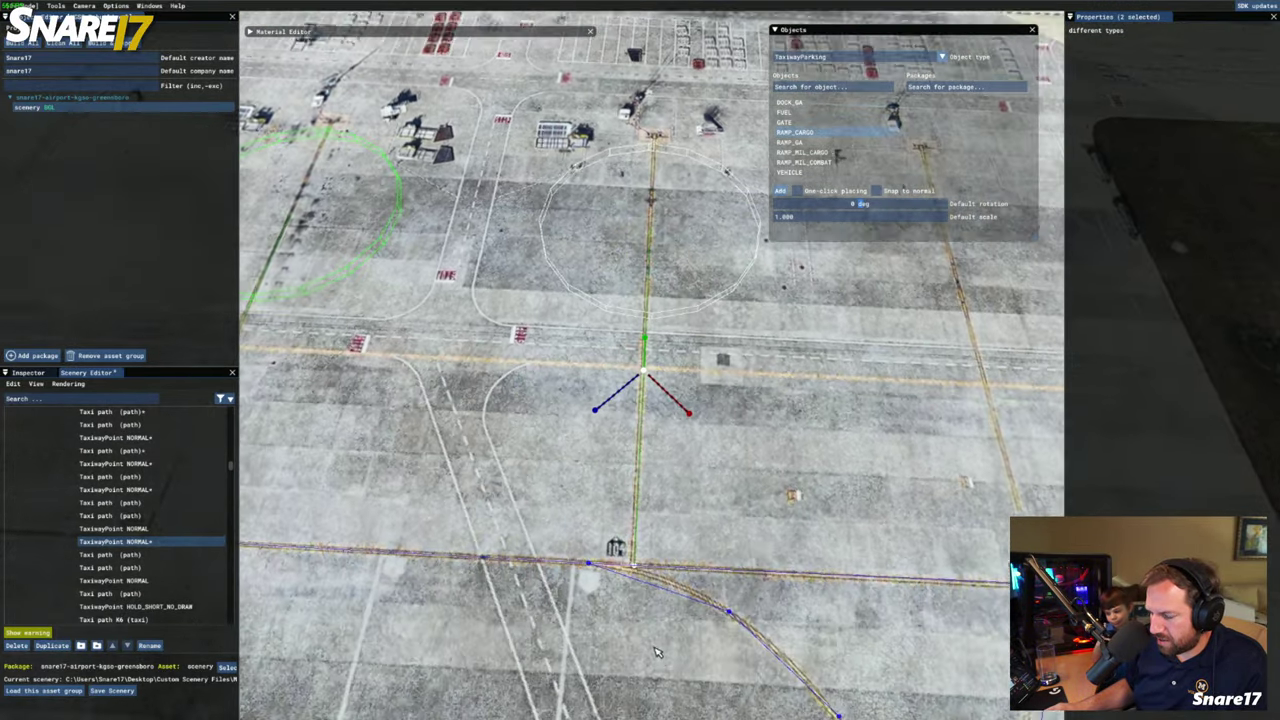
{"action": "key", "text": "f"}
{"action": "key", "text": "space"}
{"action": "scroll", "coordinate": [634, 560], "scroll_direction": "up", "scroll_amount": 2}
{"action": "left_click", "coordinate": [634, 620]}
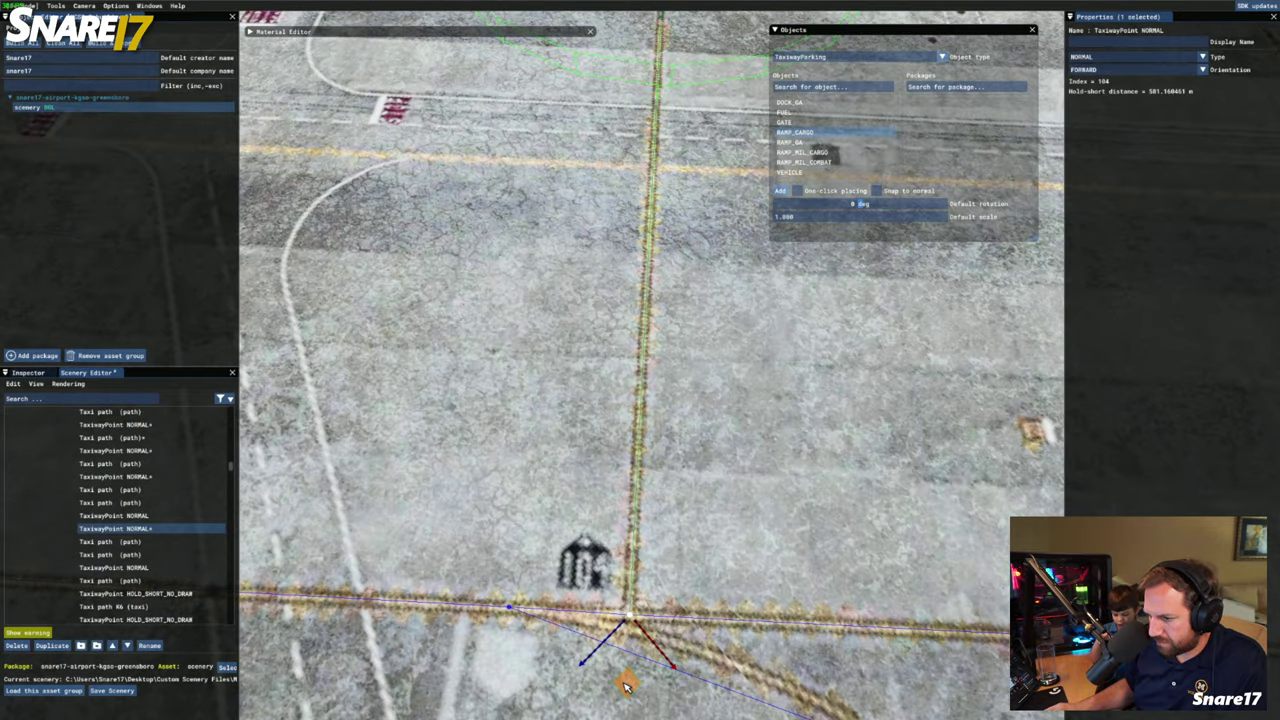
{"action": "key", "text": "r"}
Give the new cargo parking the name PARKING and the number 104
{"action": "key", "text": "w"}
{"action": "left_click", "coordinate": [653, 386]}
{"action": "key", "text": "w"}
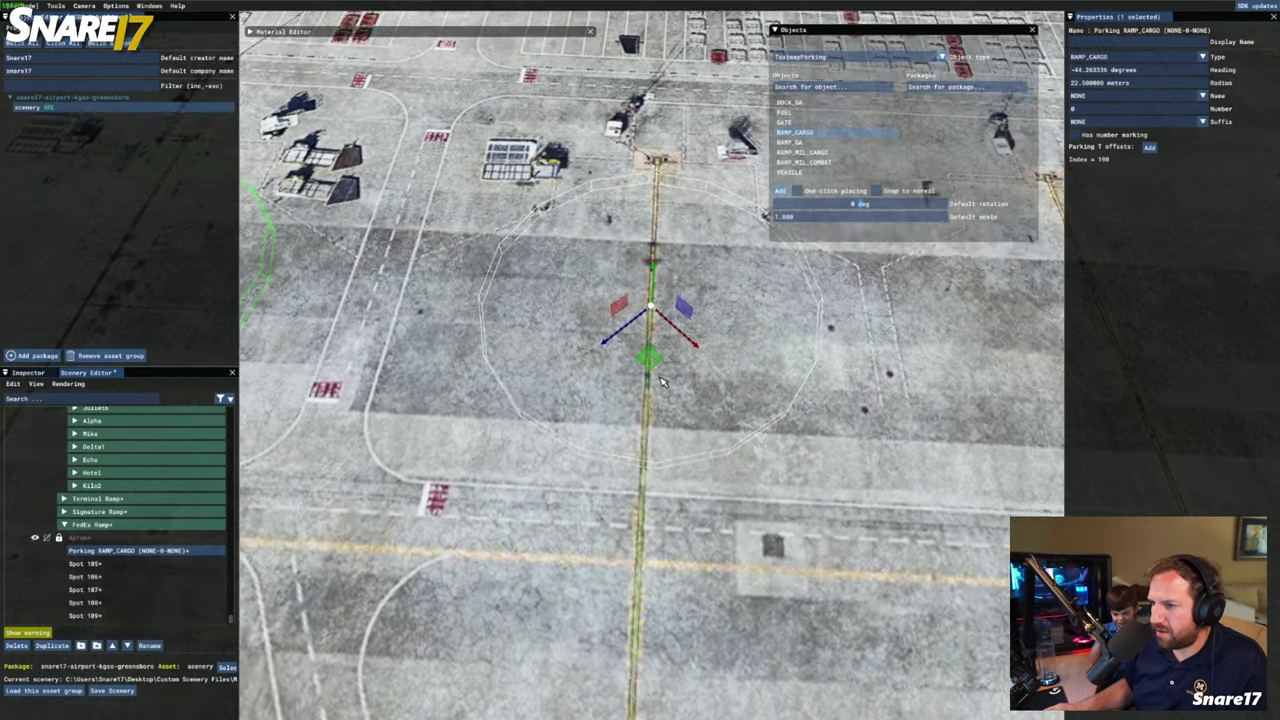
{"action": "key", "text": "w"}
{"action": "left_click", "coordinate": [1088, 96]}
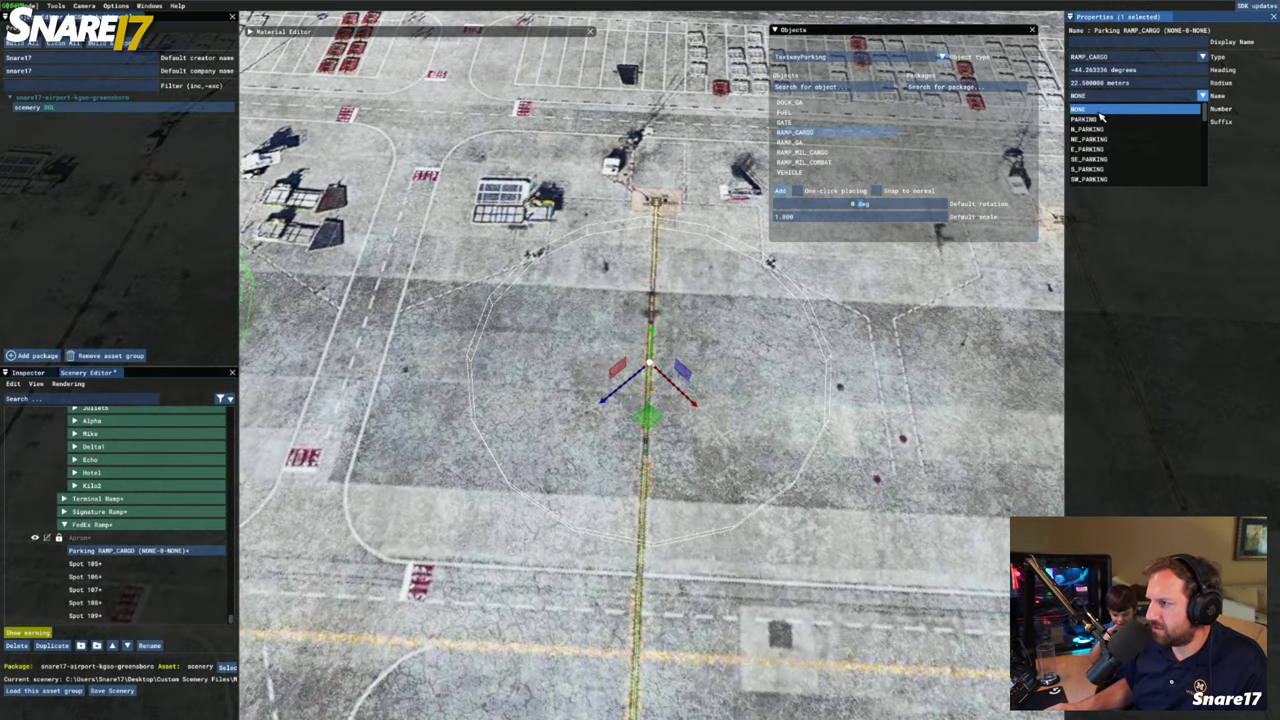
{"action": "left_click", "coordinate": [1090, 108]}
{"action": "left_click", "coordinate": [1098, 96]}
{"action": "left_click", "coordinate": [1095, 115]}
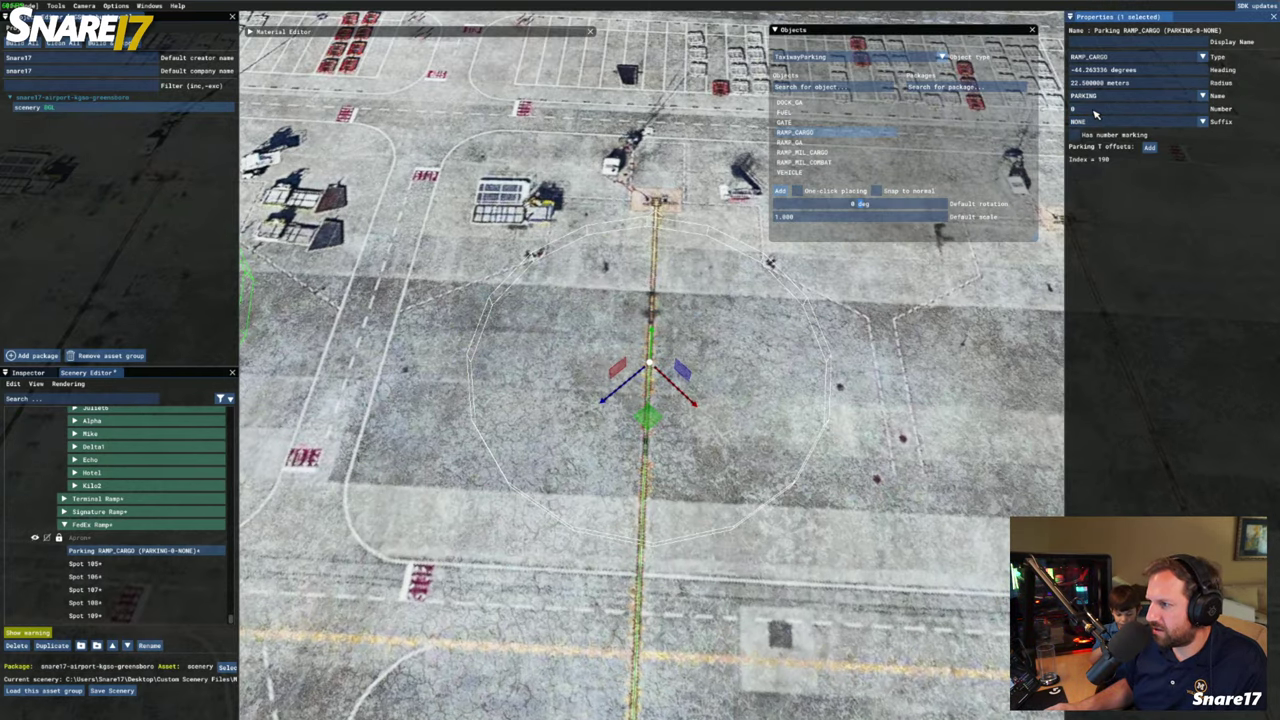
{"action": "type", "text": "104"}
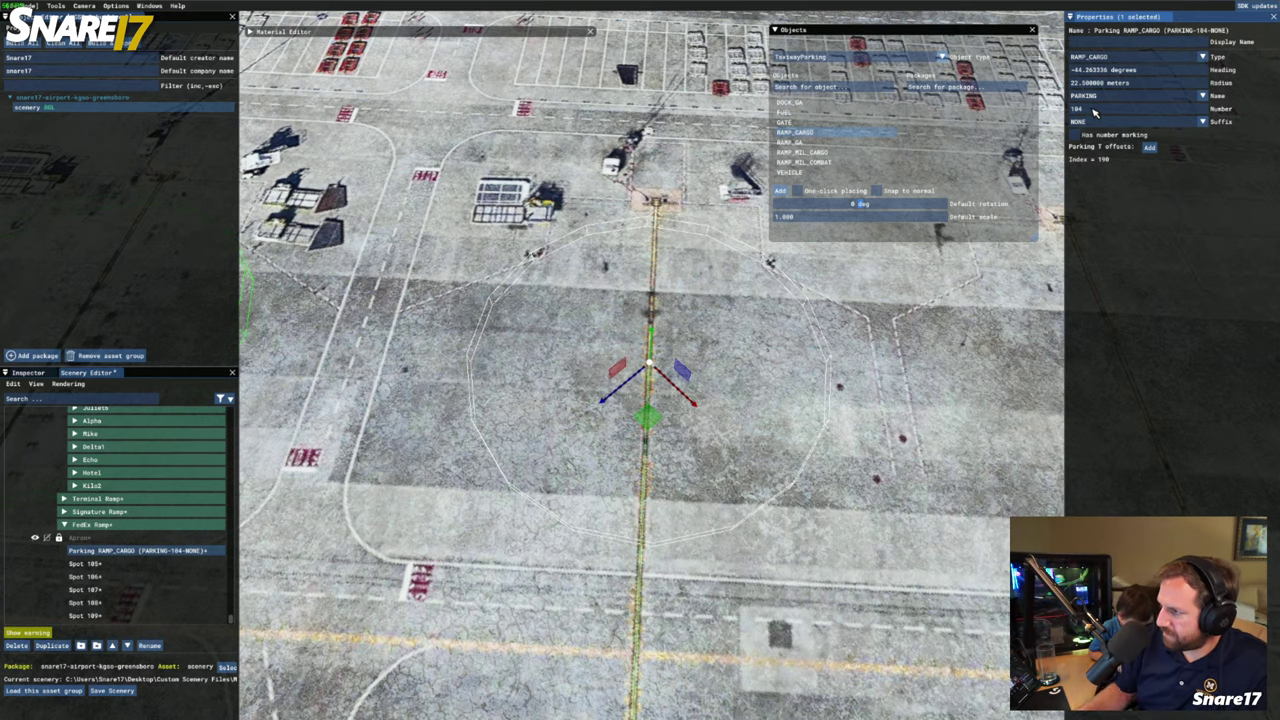
Add a number marking to parking 104 with position editing enabled and move it onto the painted stand number
{"action": "type", "text": "ss"}
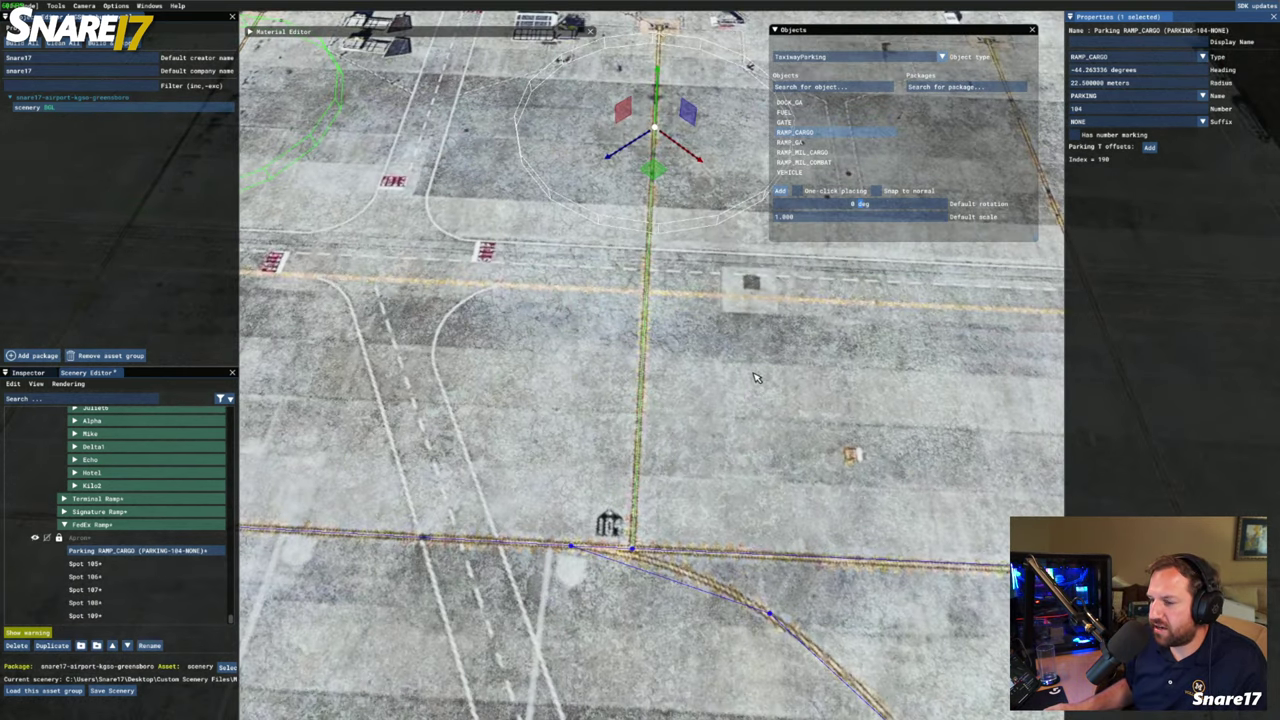
{"action": "type", "text": "s"}
{"action": "left_click", "coordinate": [1075, 134]}
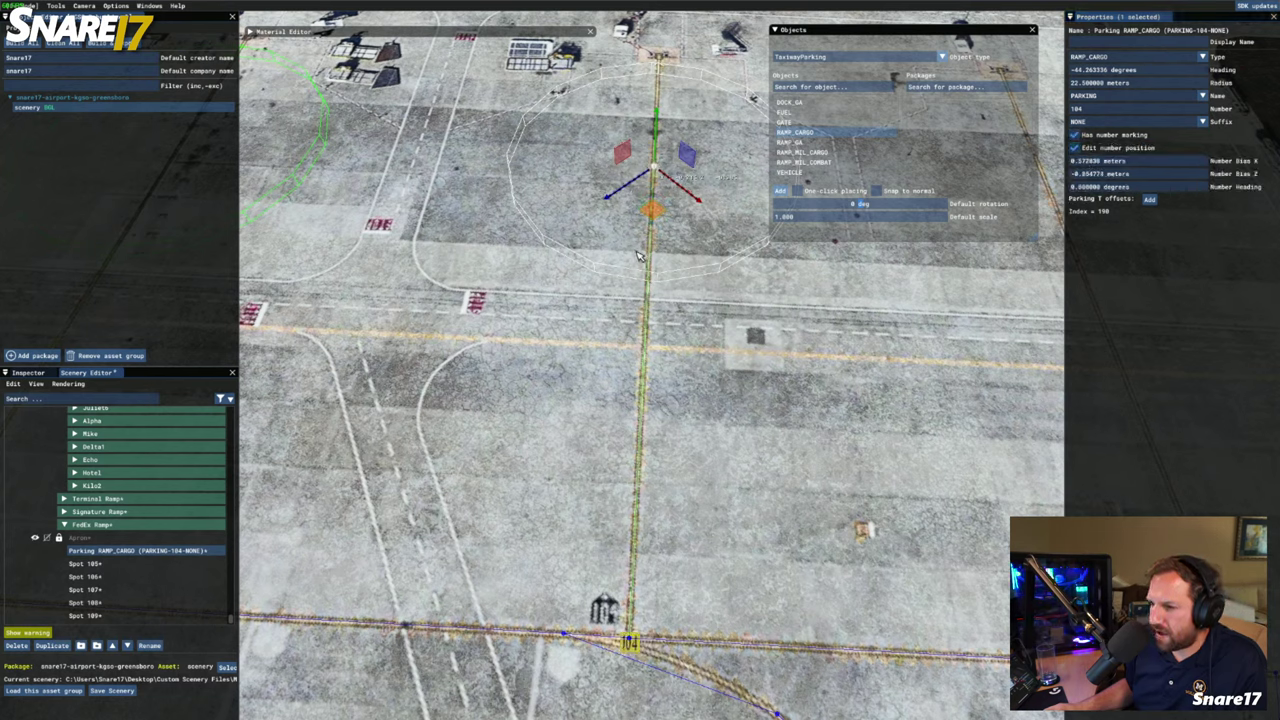
{"action": "mouse_move", "coordinate": [651, 213]}
{"action": "left_mouse_down"}
{"action": "mouse_move", "coordinate": [588, 548]}
{"action": "mouse_move", "coordinate": [604, 680]}
{"action": "left_mouse_up"}
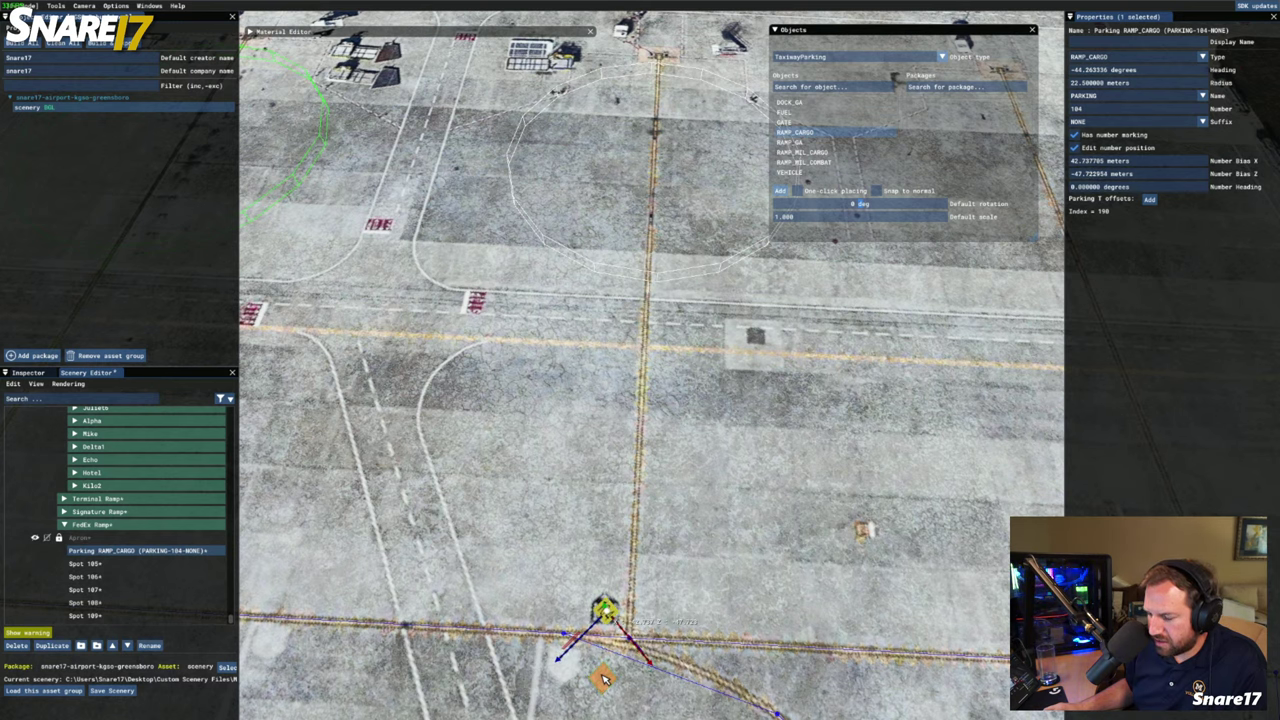
Rotate the 104 marking to a number heading of about -46 degrees and adjust its position over the painted number
{"action": "scroll", "coordinate": [604, 680], "scroll_direction": "up", "scroll_amount": 5}
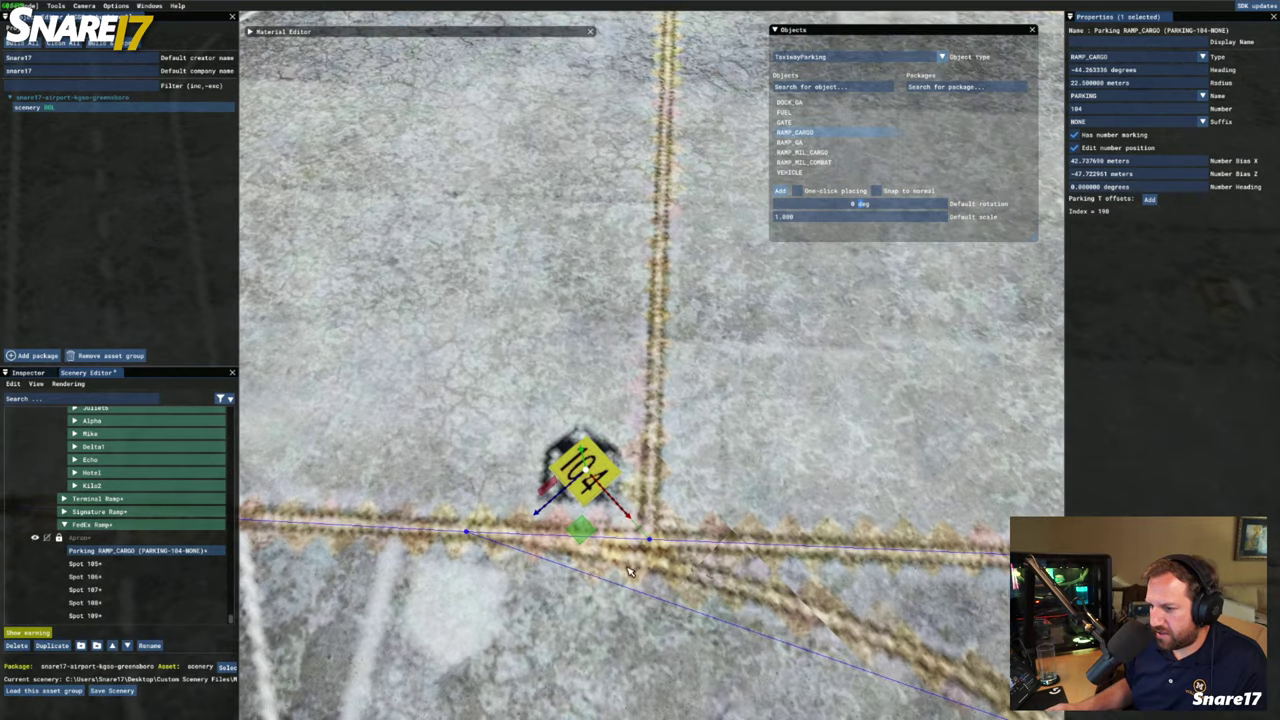
{"action": "key", "text": "f"}
{"action": "key", "text": "a"}
{"action": "left_click_drag", "start_coordinate": [665, 493], "coordinate": [704, 487]}
{"action": "key", "text": "space"}
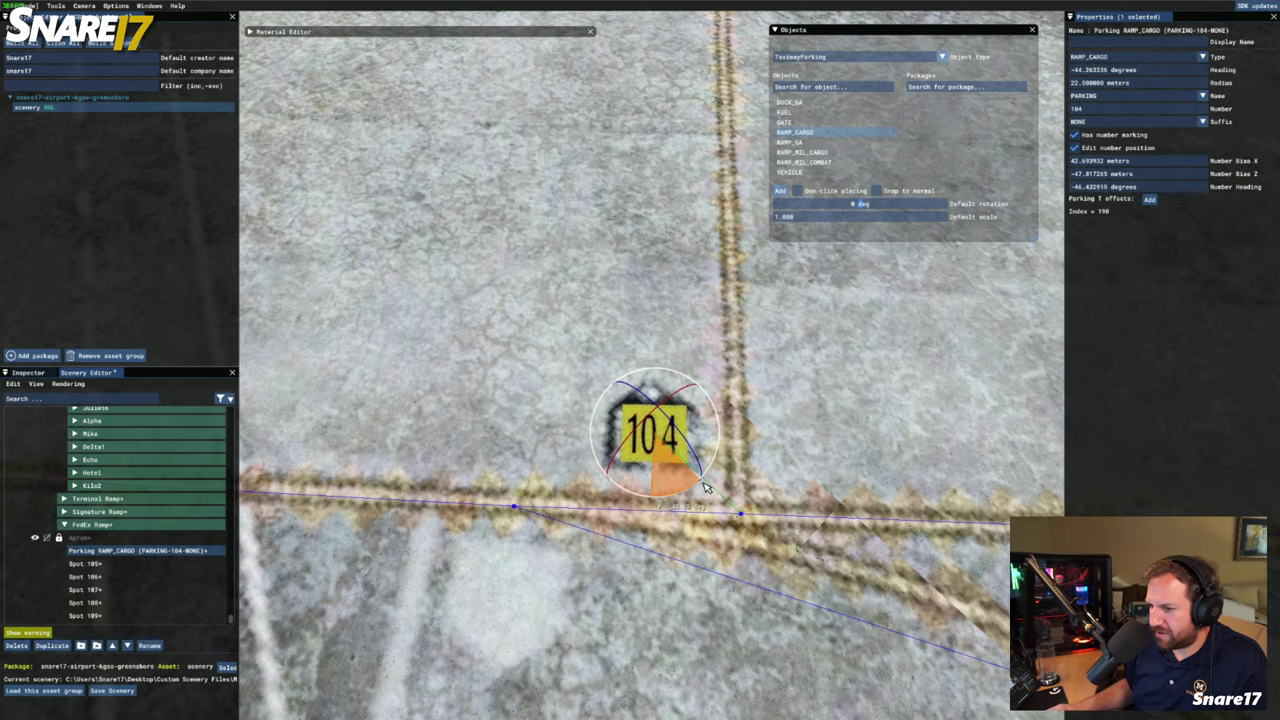
{"action": "key", "text": "space"}
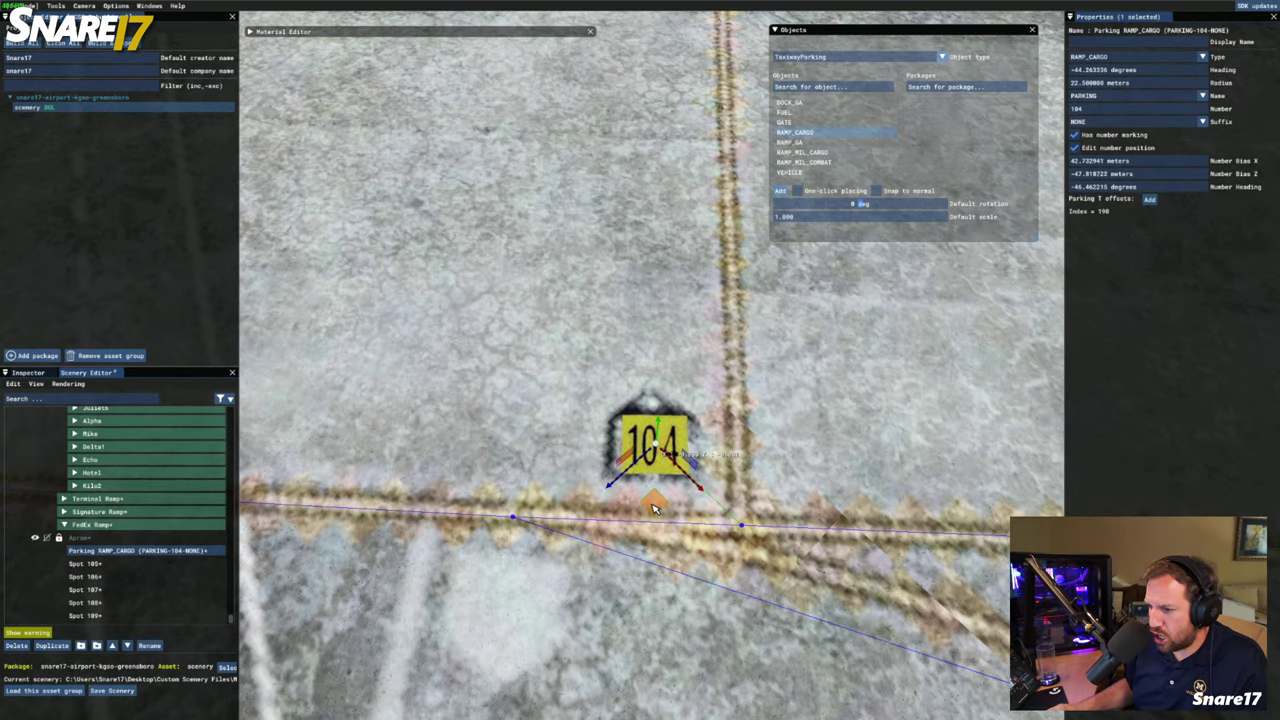
Fine-tune the 104 marking over the painted number with a number heading of about -45.5 degrees, and switch off number position editing
{"action": "left_click_drag", "start_coordinate": [653, 508], "coordinate": [654, 510]}
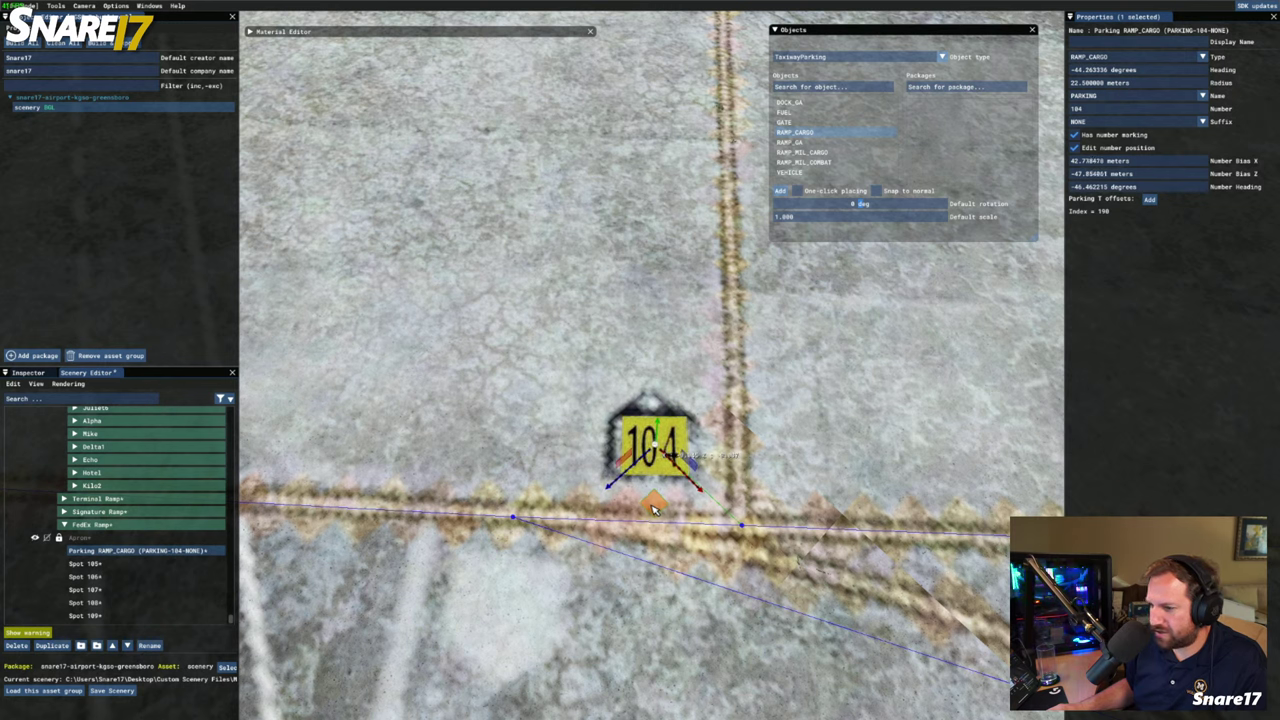
{"action": "key", "text": "e"}
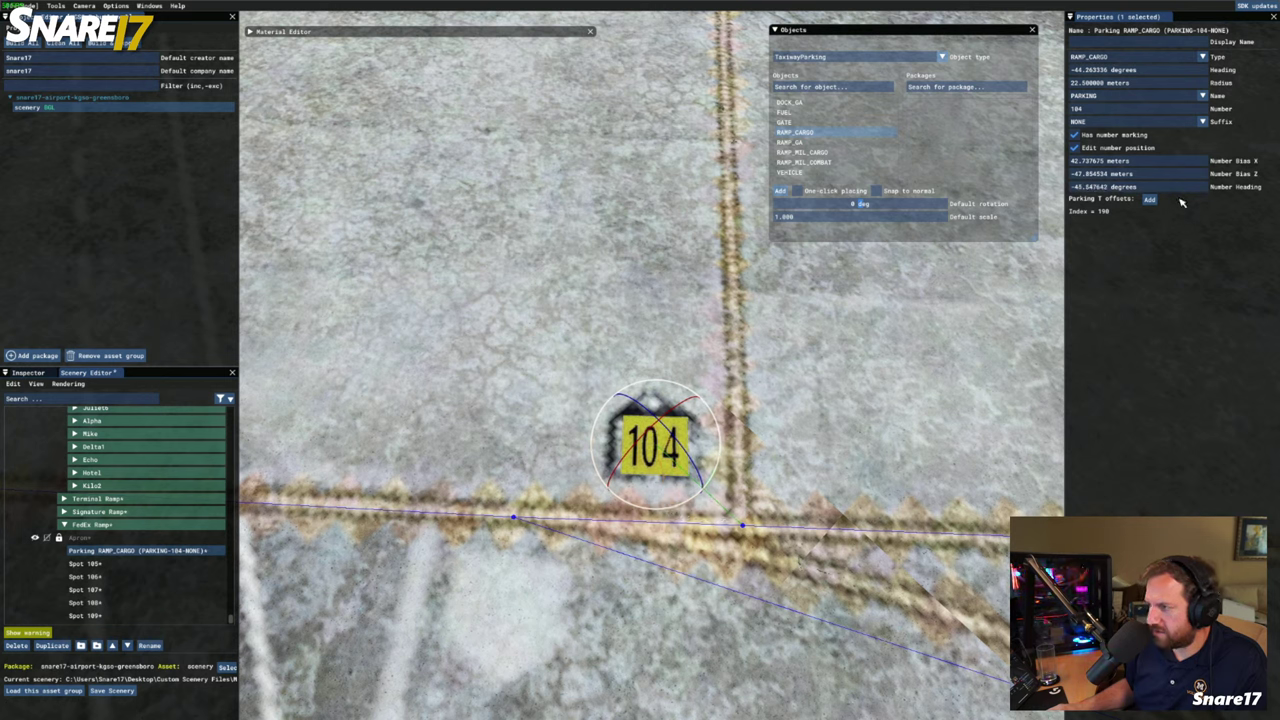
{"action": "left_click", "coordinate": [1075, 147]}
Rename the parking 104 object as Spot 104
{"action": "scroll", "coordinate": [849, 421], "scroll_direction": "down", "scroll_amount": 3}
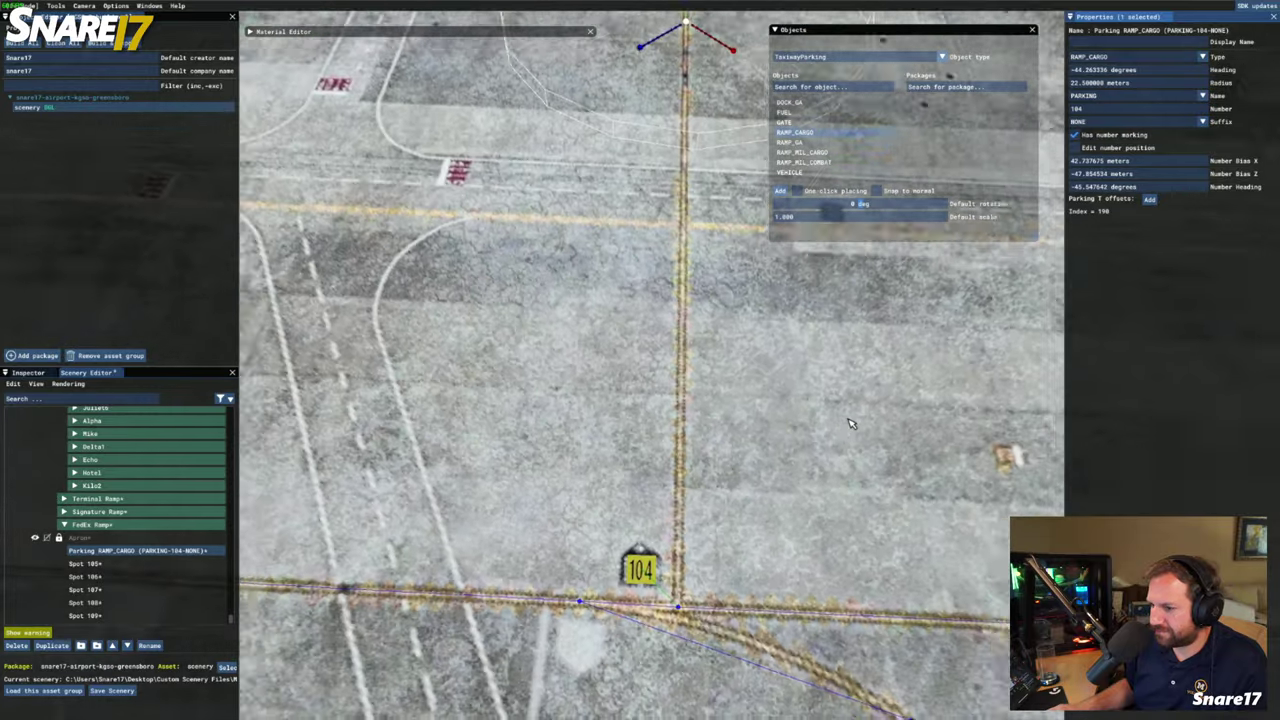
{"action": "scroll", "coordinate": [849, 424], "scroll_direction": "down", "scroll_amount": 5}
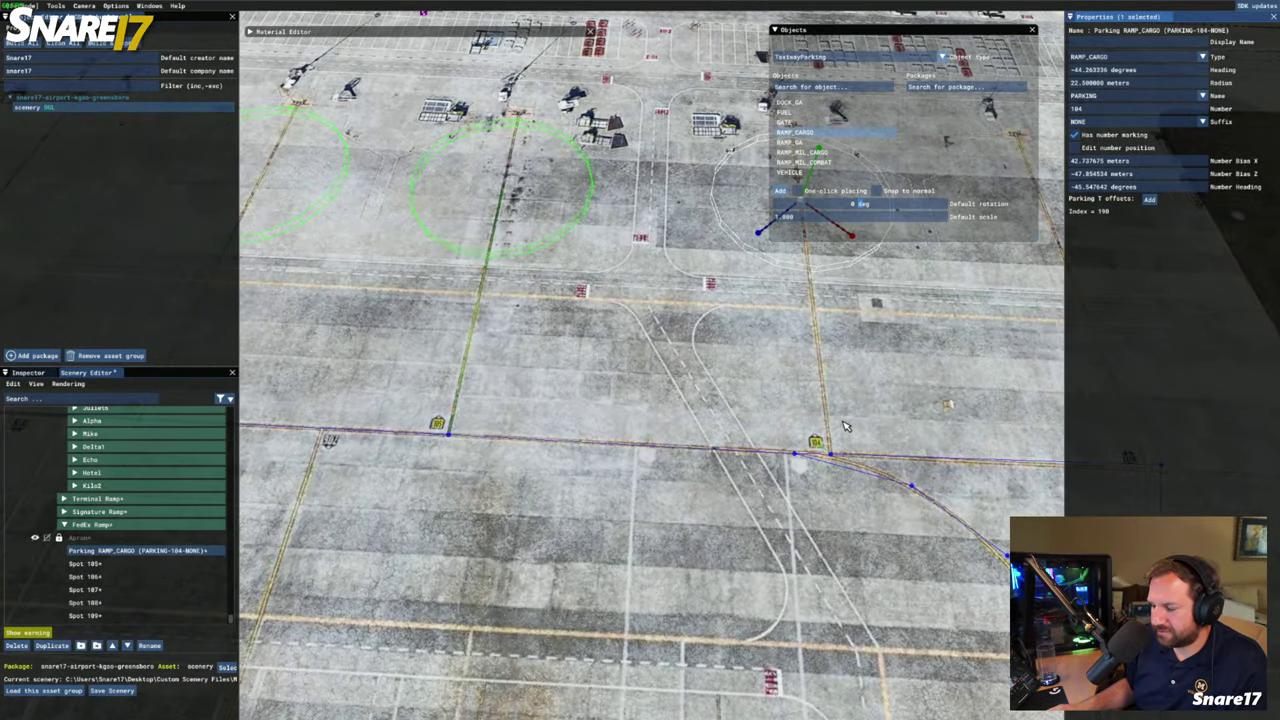
{"action": "key", "text": "a"}
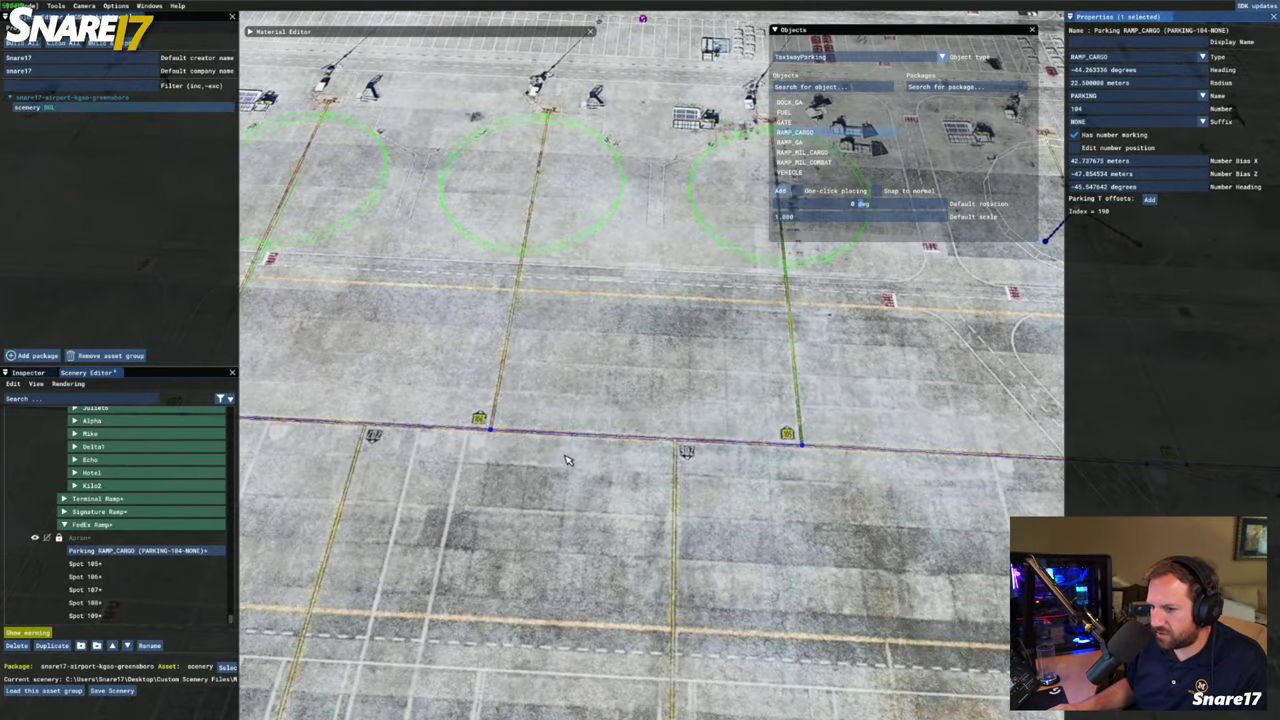
{"action": "key", "text": "a"}
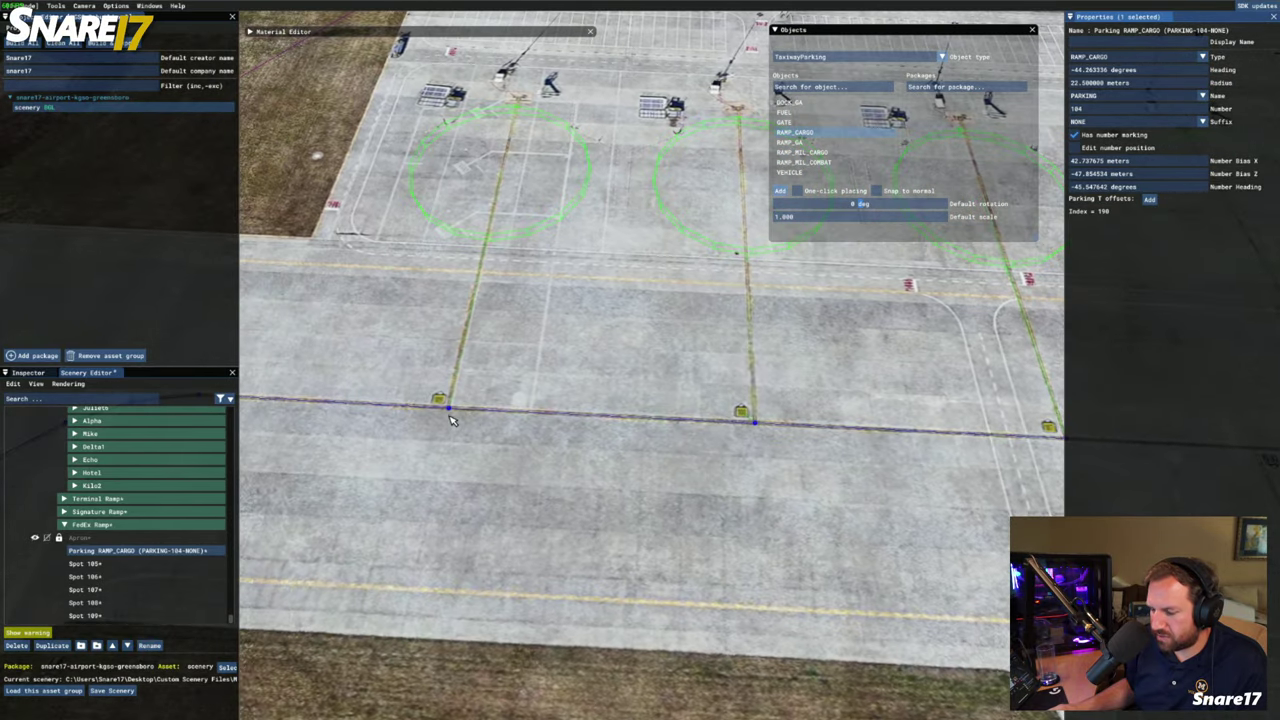
{"action": "key", "text": "d"}
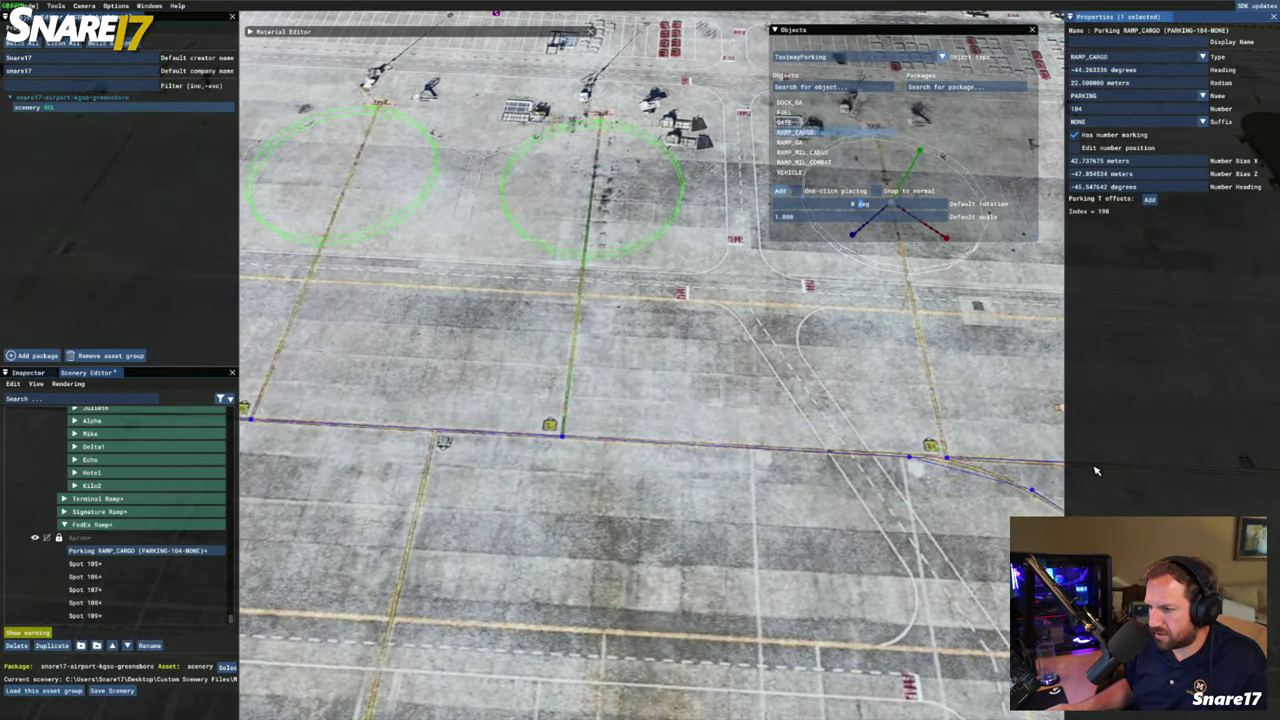
{"action": "key", "text": "d"}
{"action": "key", "text": "w"}
{"action": "key", "text": "d"}
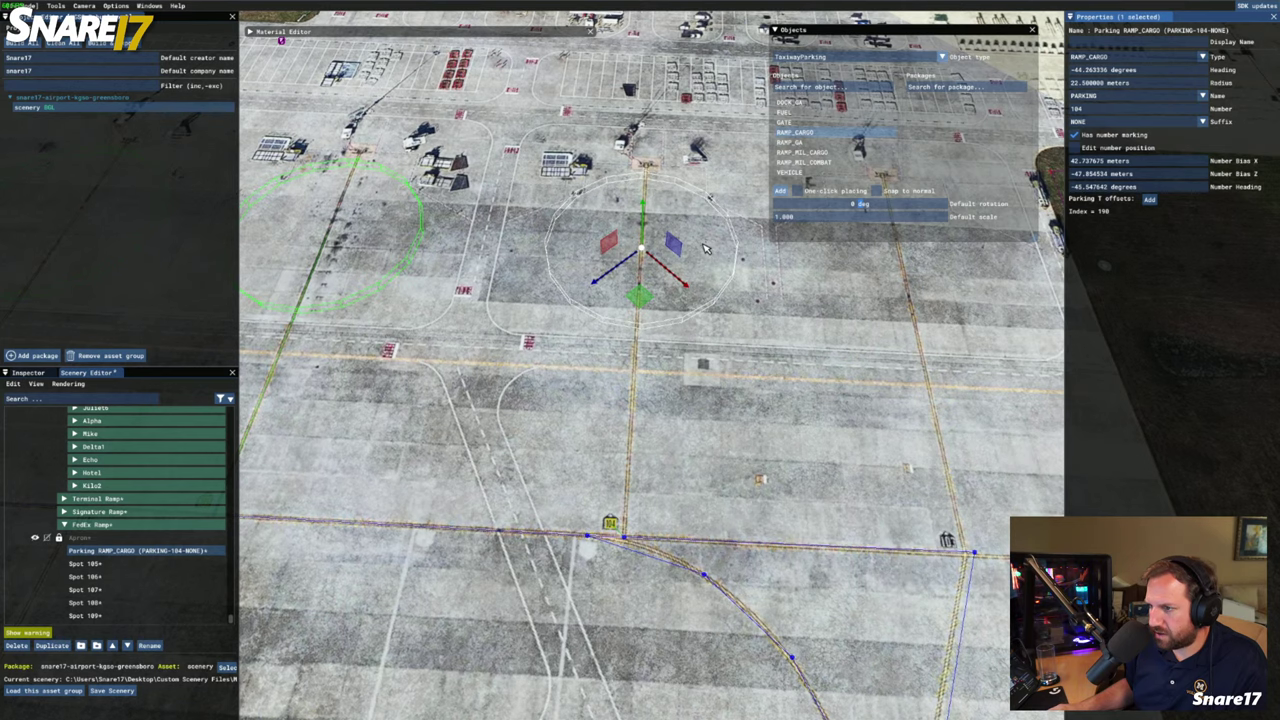
{"action": "left_click", "coordinate": [150, 646]}
{"action": "type", "text": "Spot 1"}
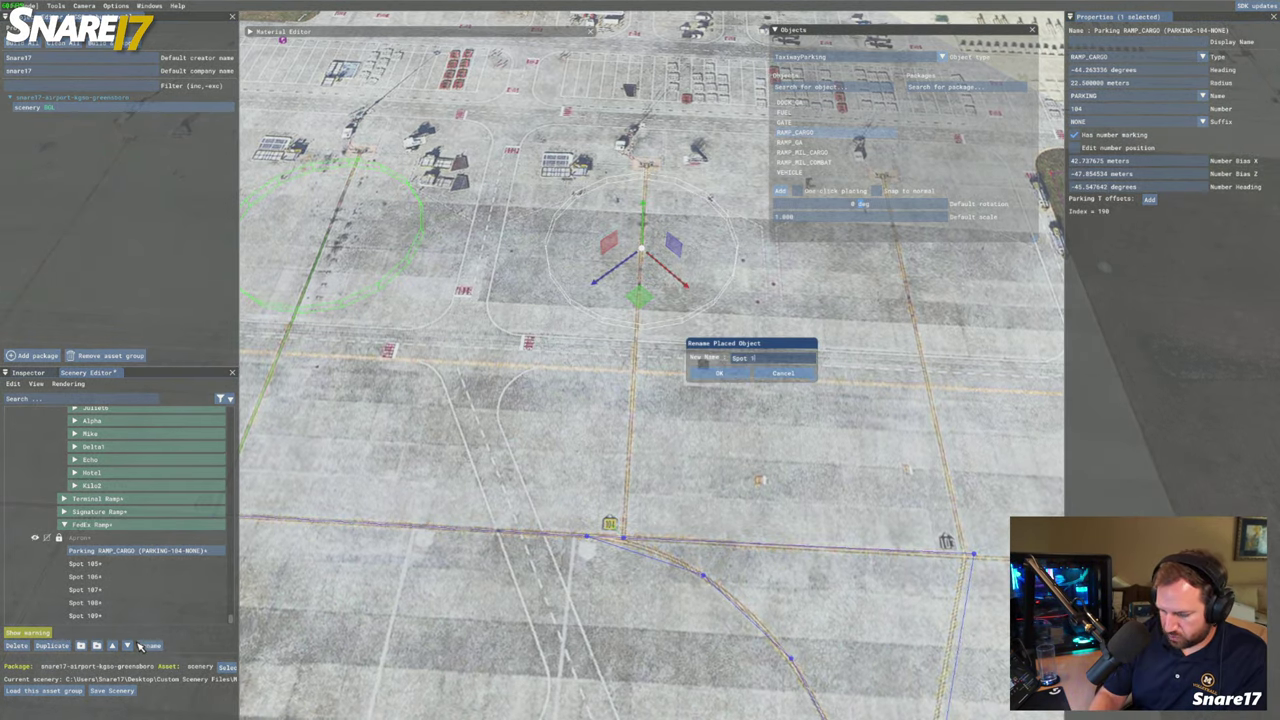
{"action": "type", "text": "04"}
{"action": "key", "text": "Return"}
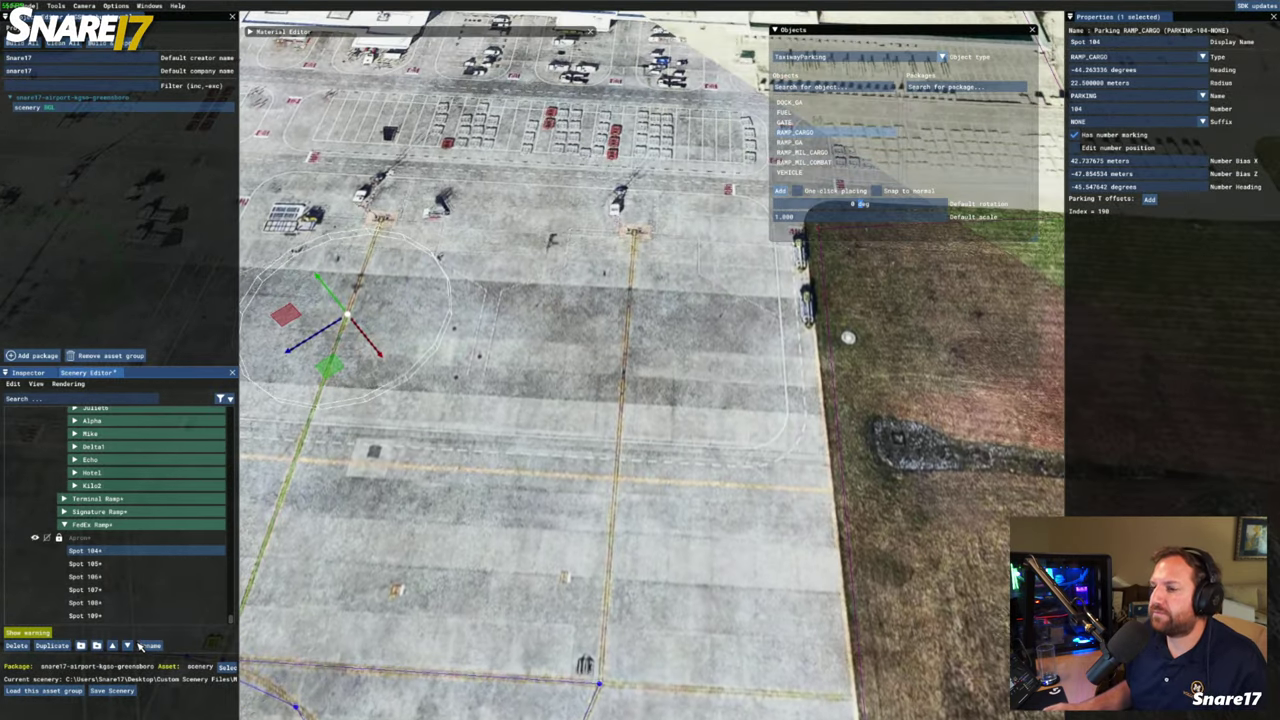
Add a RAMP_CARGO parking on the stand line beside Spot 104, set its radius to 22.5 meters and centre it on the line
{"action": "key", "text": "w"}
{"action": "key", "text": "s"}
{"action": "key", "text": "w"}
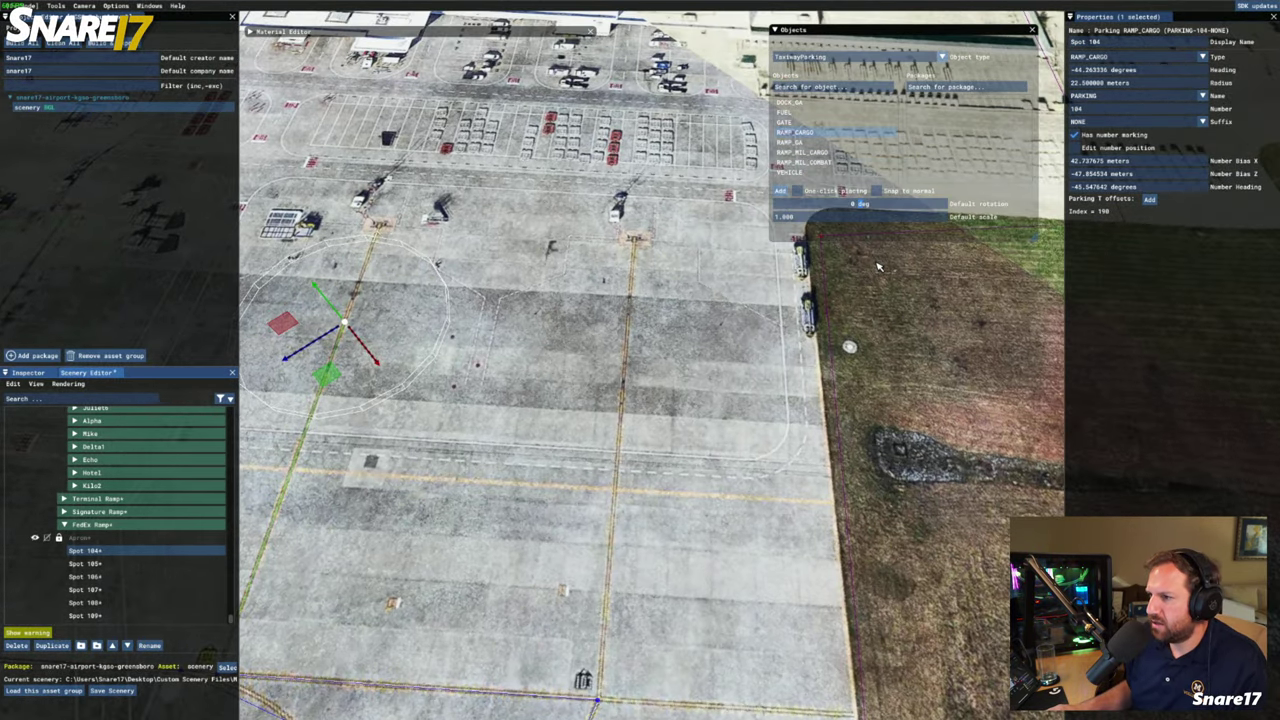
{"action": "key", "text": "w"}
{"action": "left_click", "coordinate": [783, 191]}
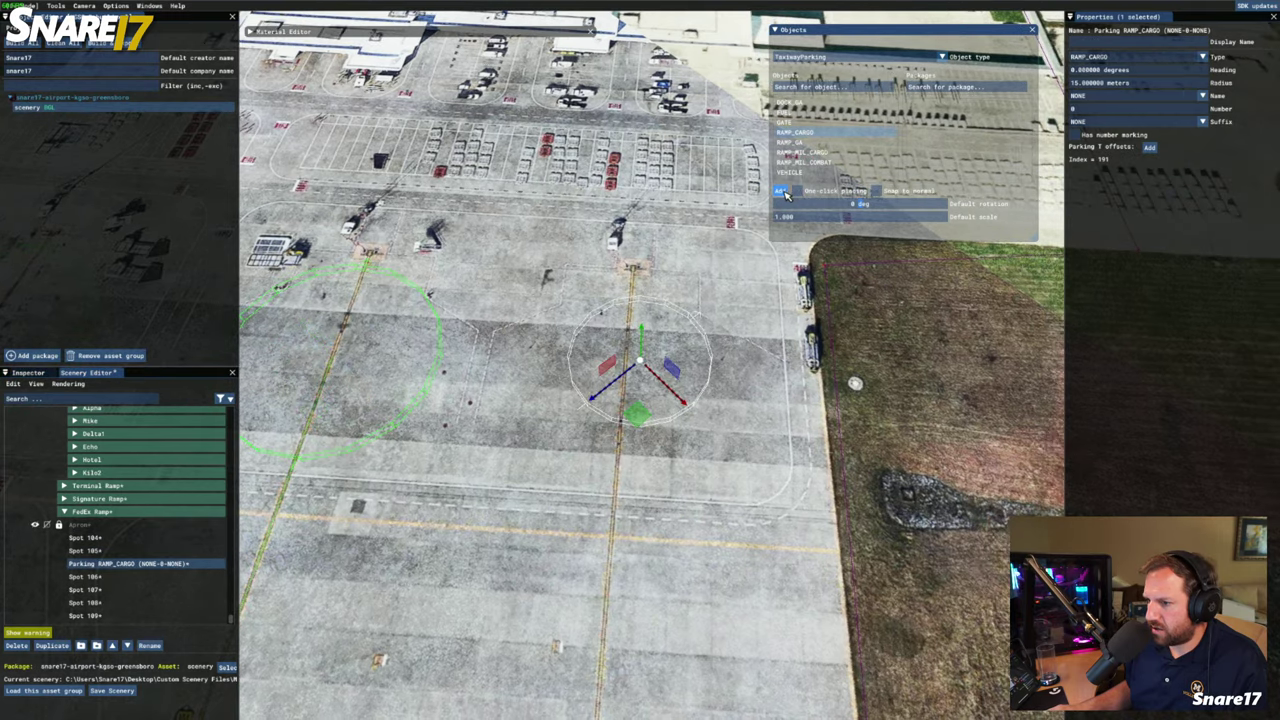
{"action": "left_click_drag", "start_coordinate": [648, 408], "coordinate": [624, 437]}
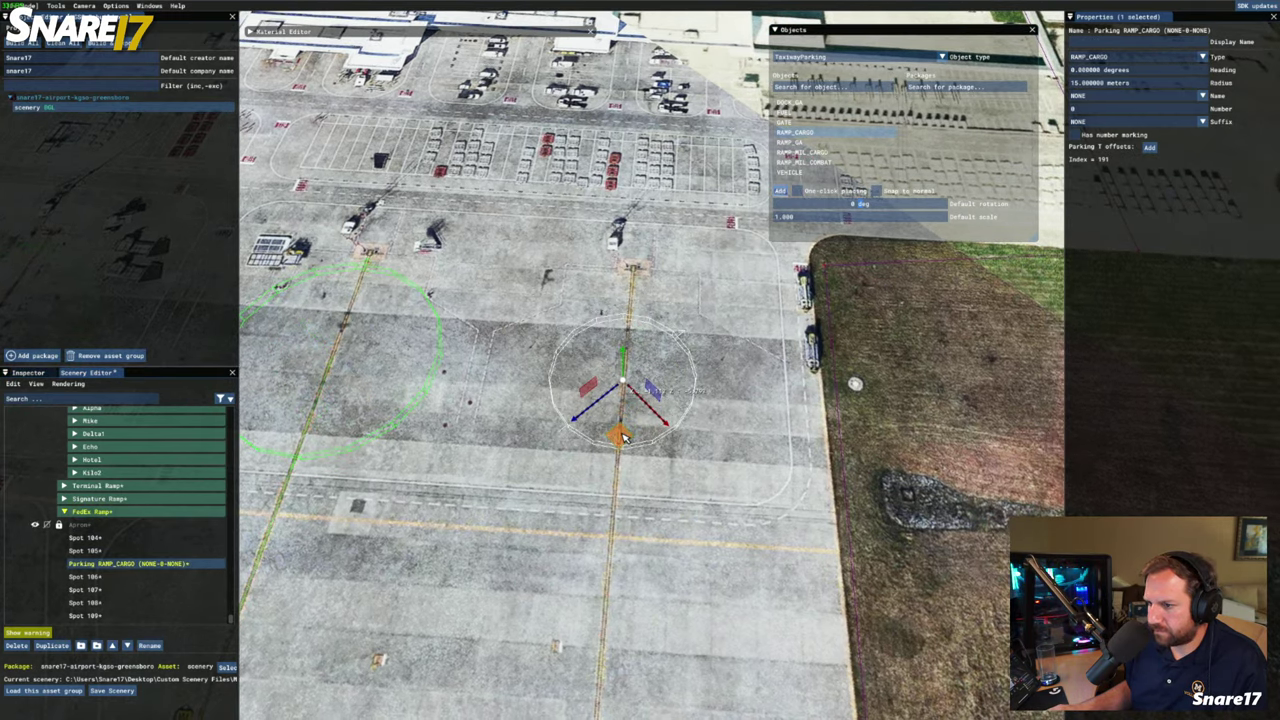
{"action": "left_click", "coordinate": [1137, 86]}
{"action": "type", "text": "22.5"}
{"action": "key", "text": "Return"}
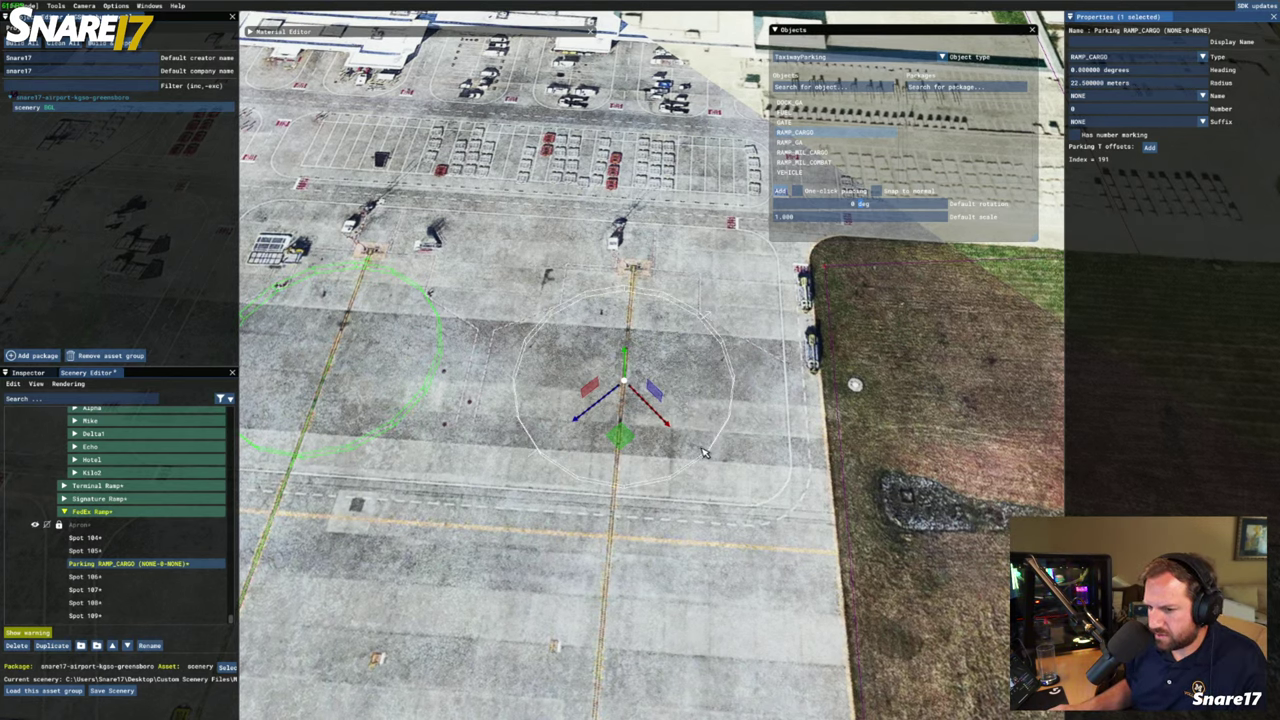
{"action": "left_click_drag", "start_coordinate": [622, 428], "coordinate": [622, 423]}
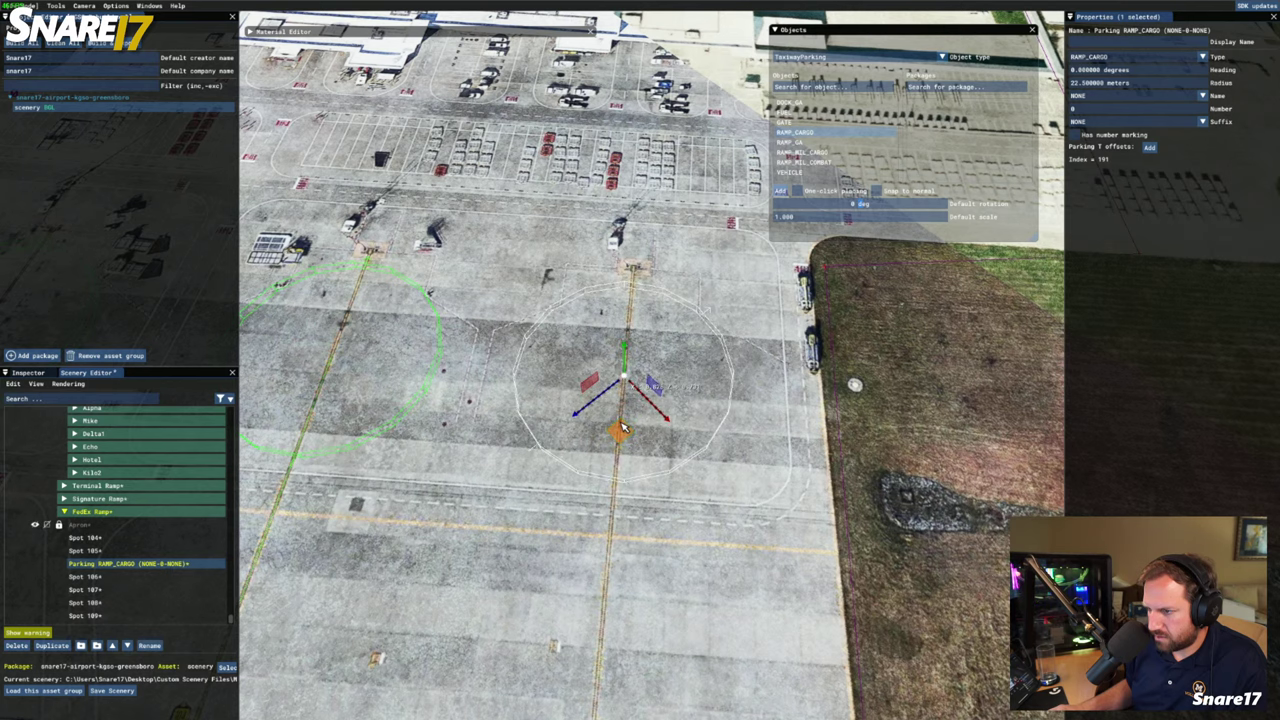
Rotate the new cargo parking to a heading of about -44.2 degrees so it faces along the painted stand line
{"action": "key", "text": "f"}
{"action": "key", "text": "w"}
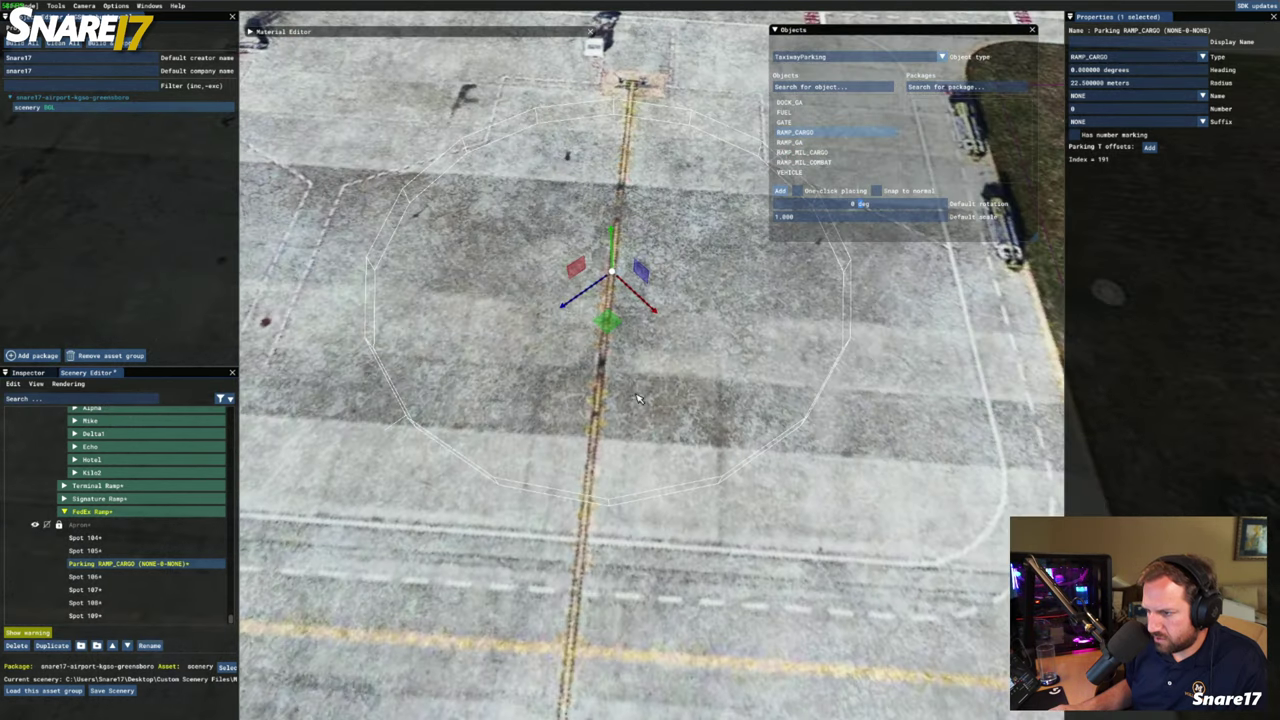
{"action": "key", "text": "a"}
{"action": "key", "text": "space"}
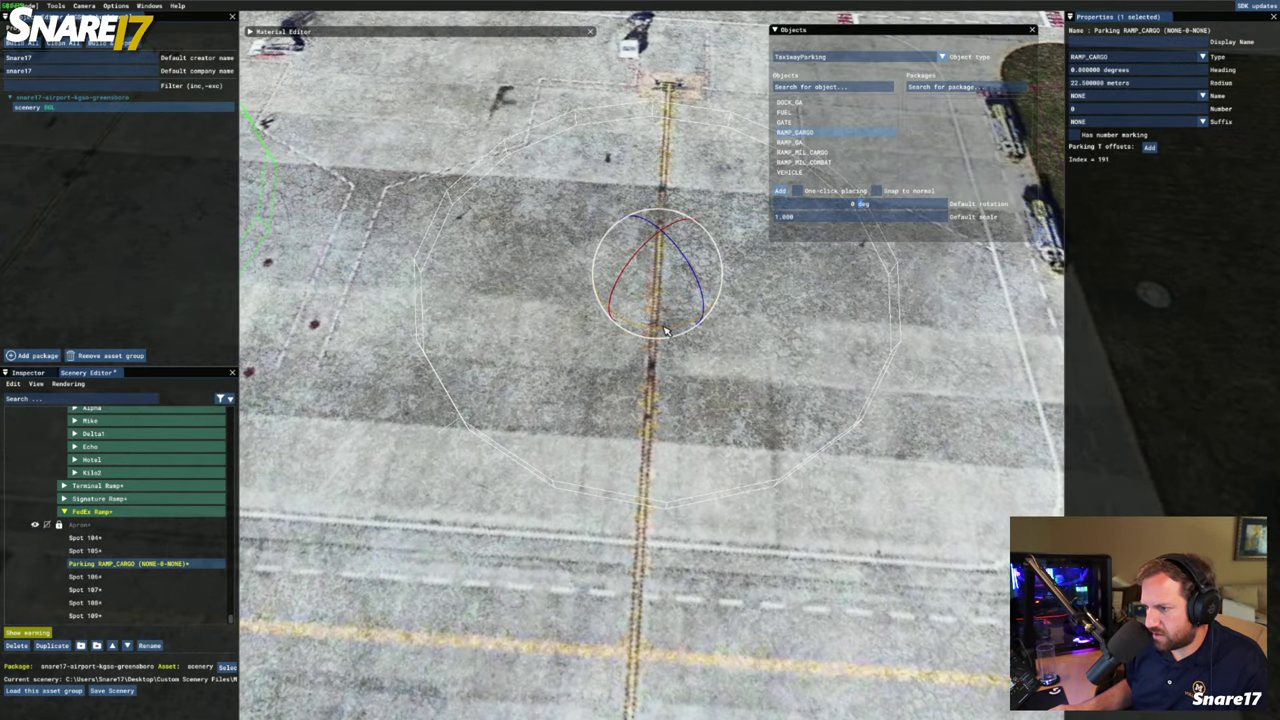
{"action": "left_click_drag", "start_coordinate": [665, 330], "coordinate": [691, 302]}
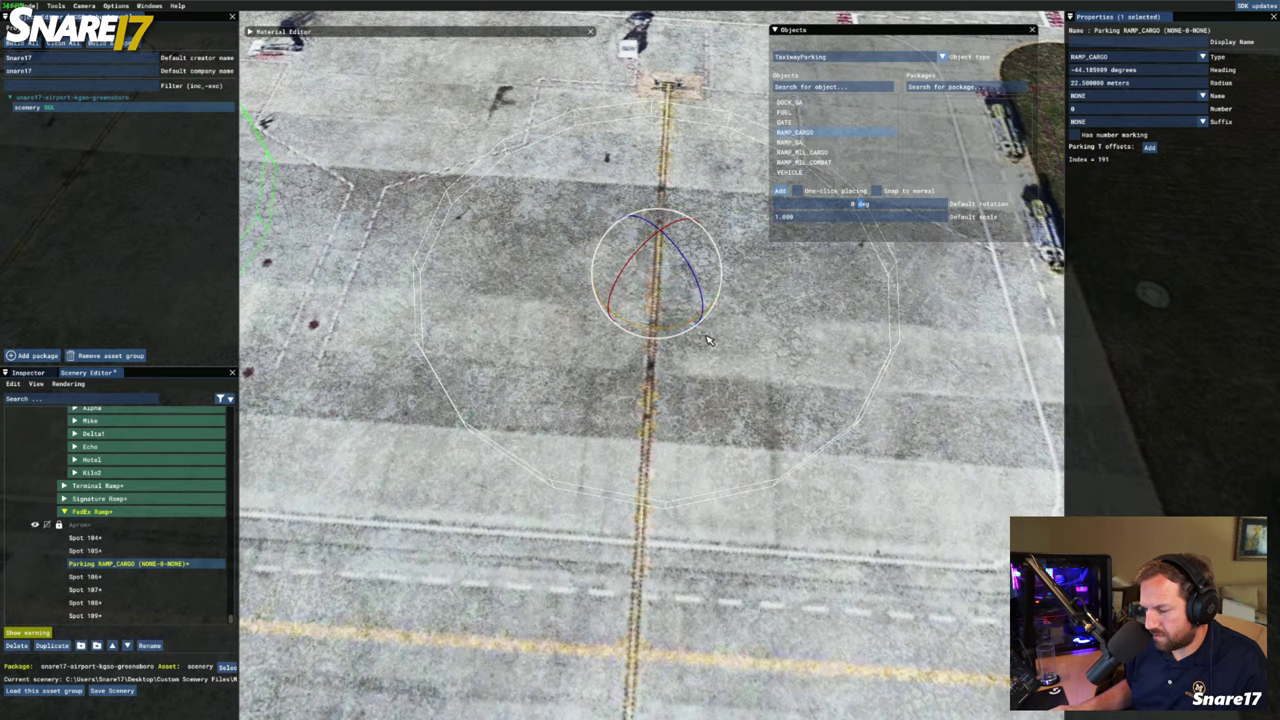
{"action": "key", "text": "t"}
Give the new cargo parking the name PARKING and the number 103
{"action": "key", "text": "s"}
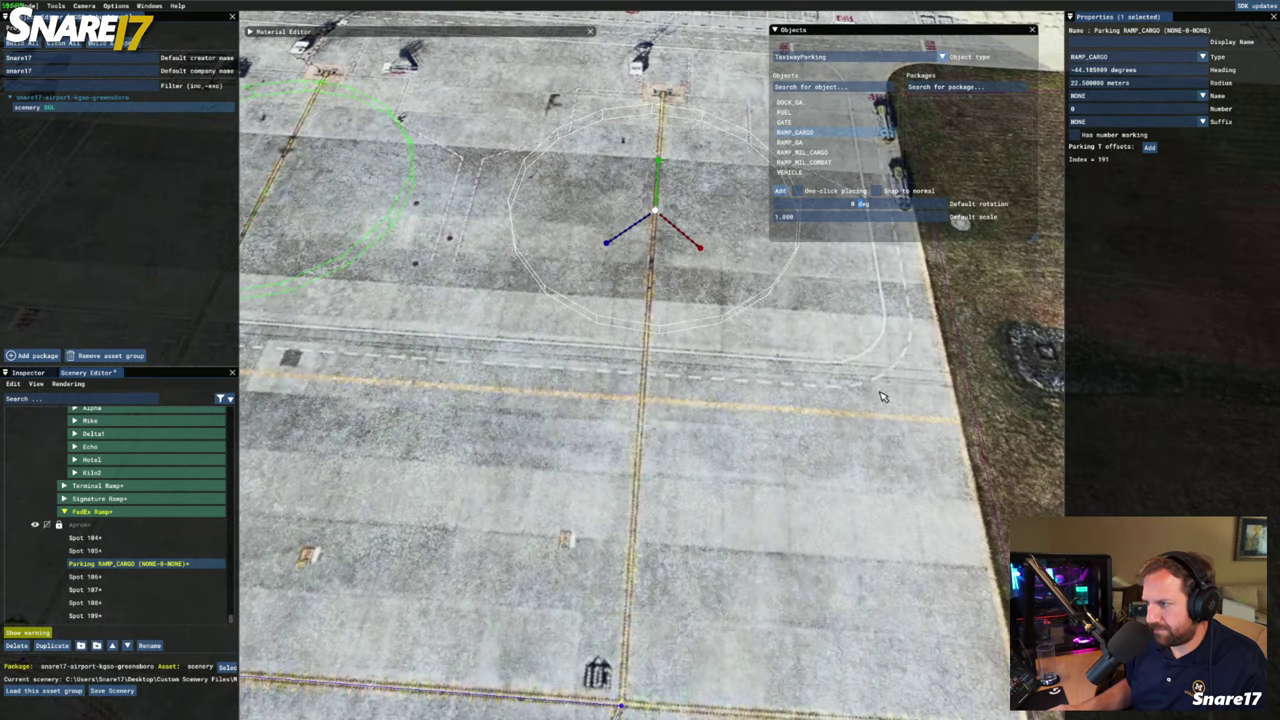
{"action": "left_click", "coordinate": [1110, 95]}
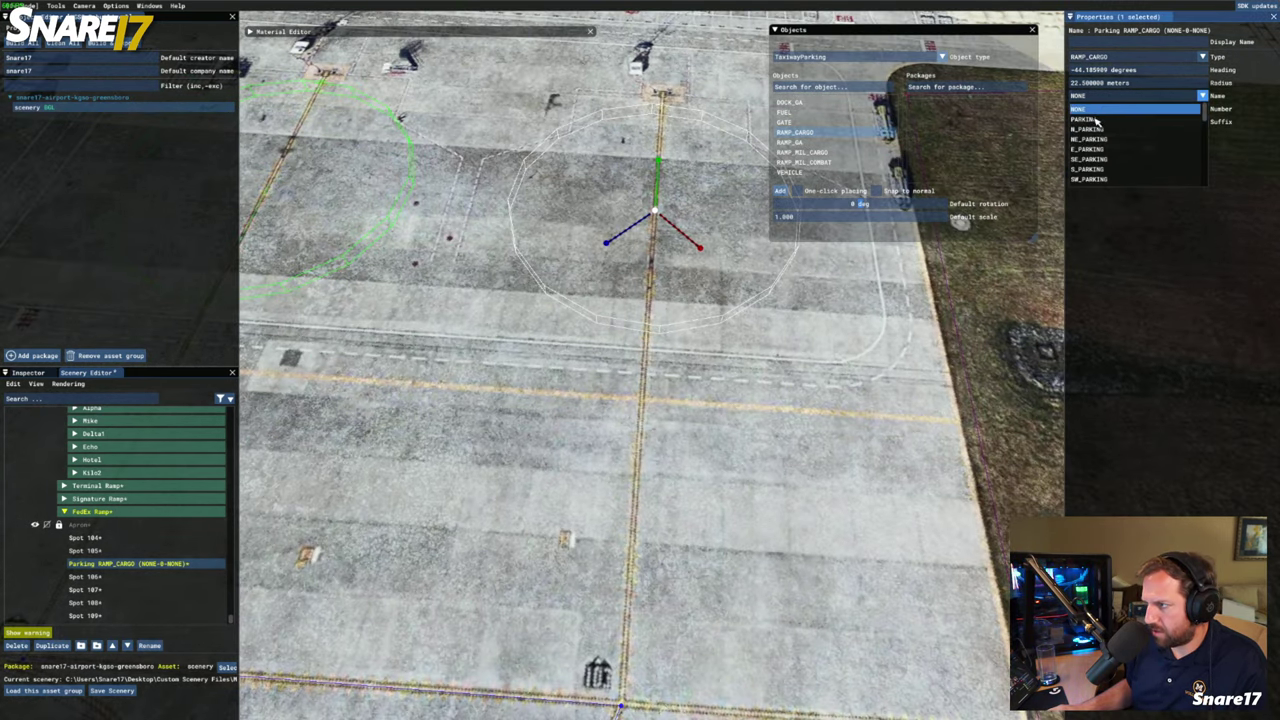
{"action": "left_click", "coordinate": [1095, 119]}
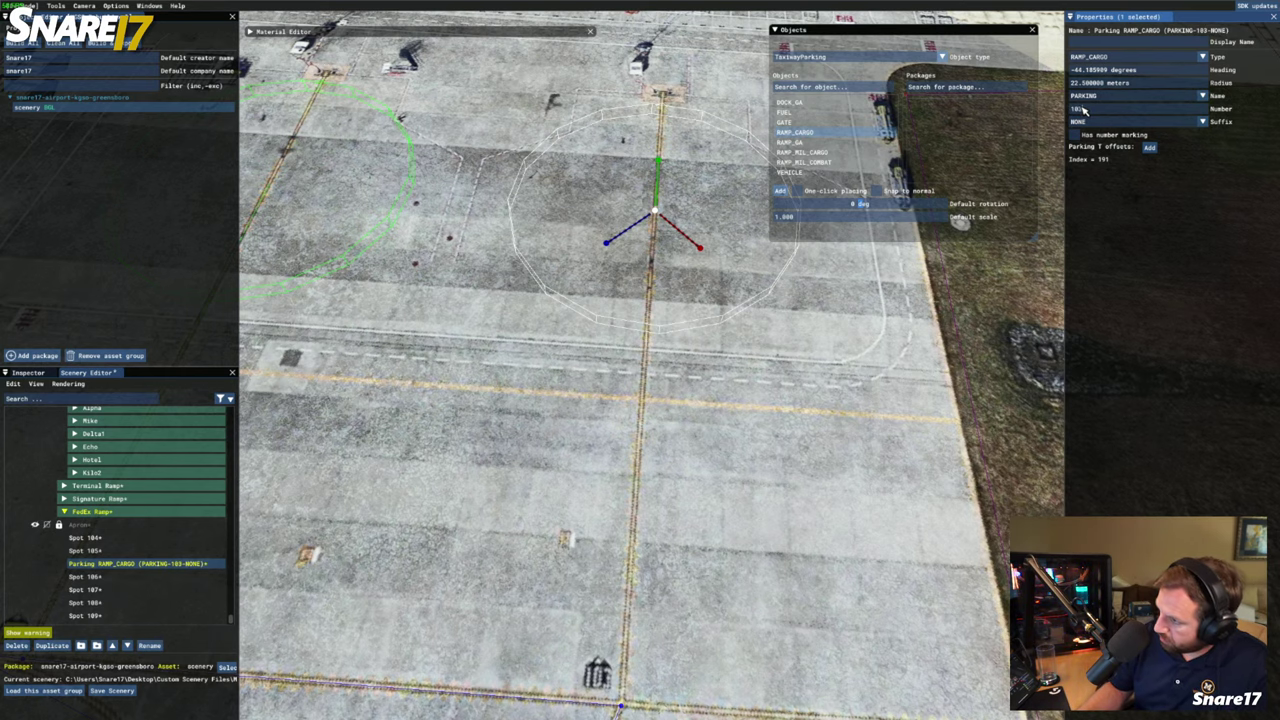
Create a taxi path from parking 103 to its taxiway point and move that point onto the painted line junction
{"action": "key", "text": "s"}
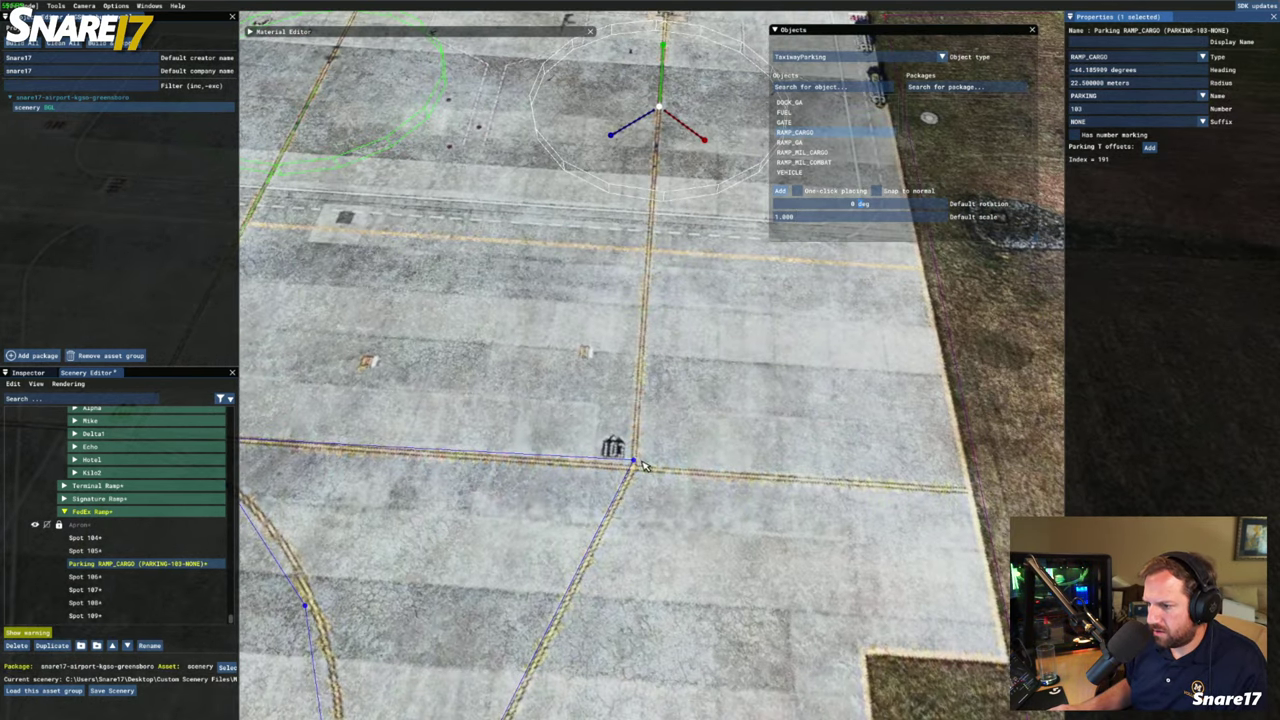
{"action": "left_click", "coordinate": [634, 461], "text": "ctrl"}
{"action": "right_click", "coordinate": [640, 462]}
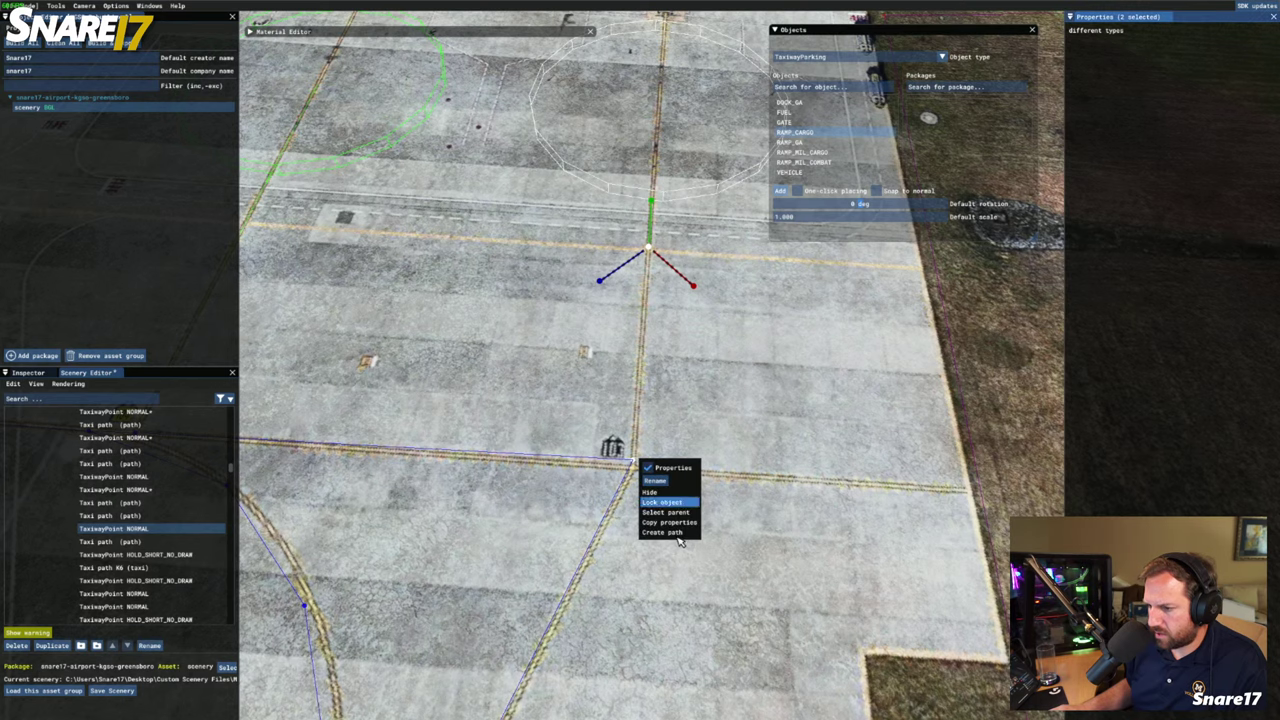
{"action": "left_click", "coordinate": [666, 535]}
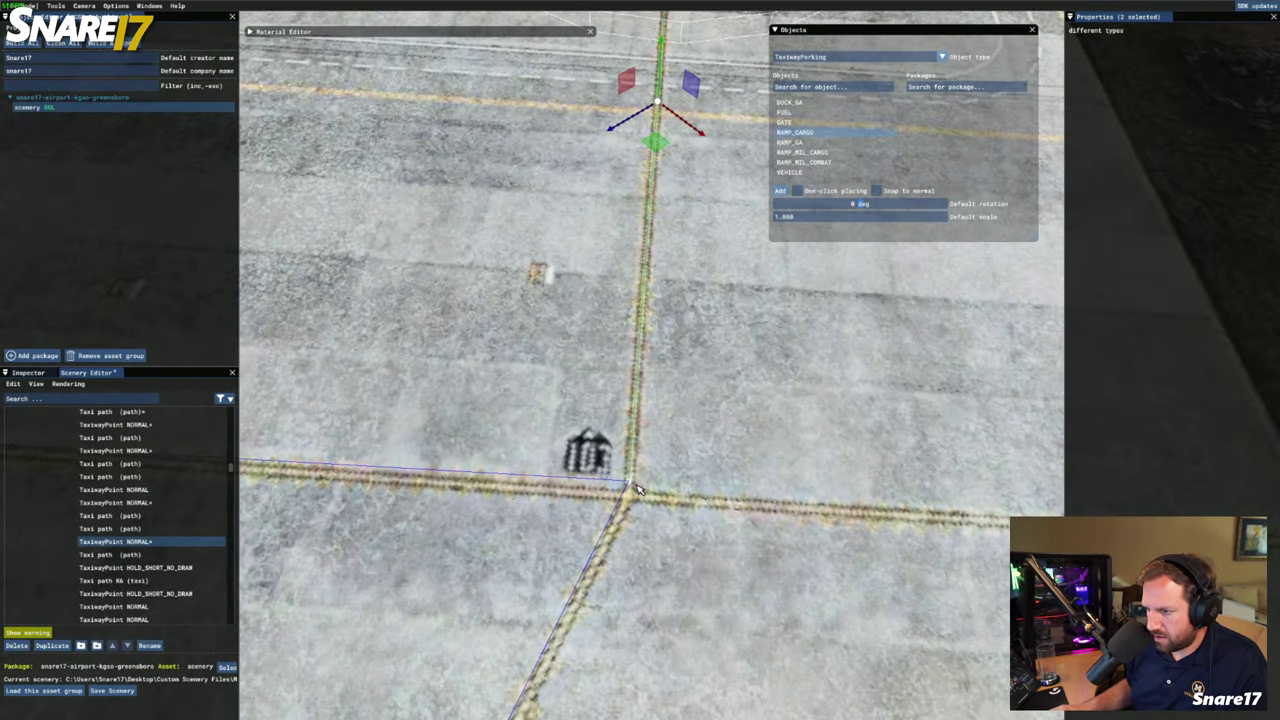
{"action": "left_click", "coordinate": [630, 487]}
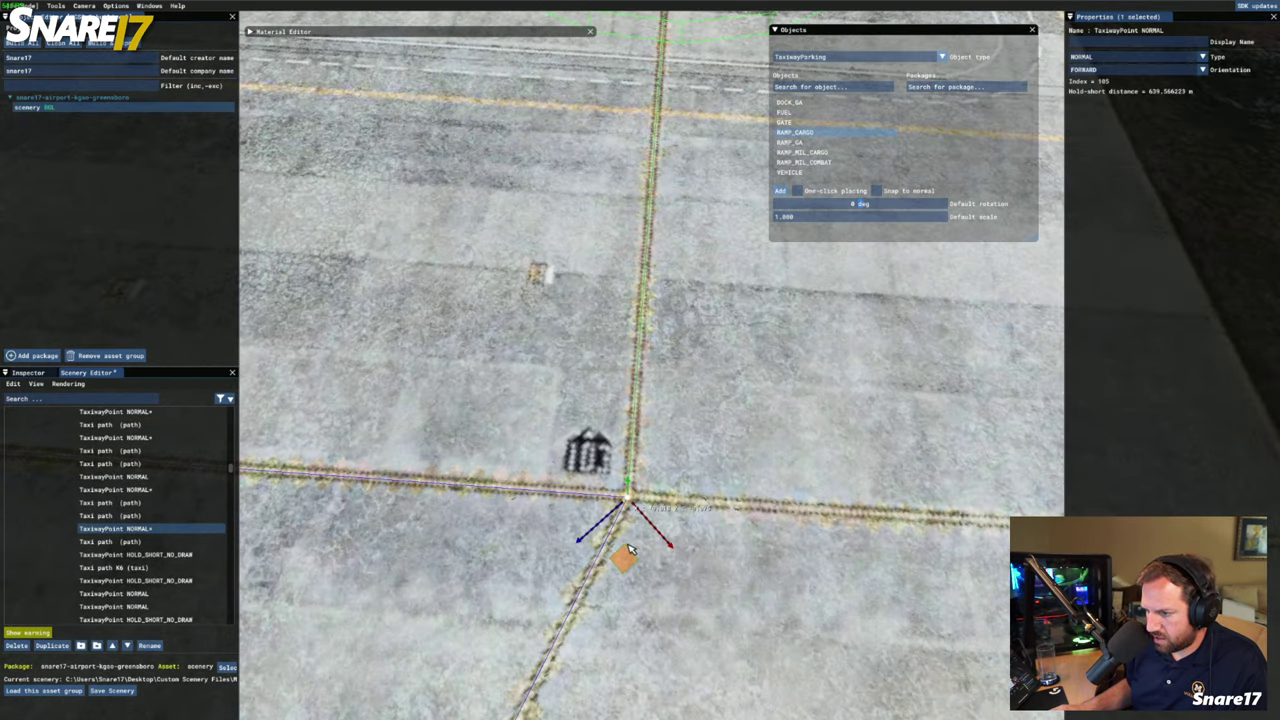
Align the taxiway point at the start of the curve beside stand 104 with the painted taxi line
{"action": "scroll", "coordinate": [630, 545], "scroll_direction": "down", "scroll_amount": 5}
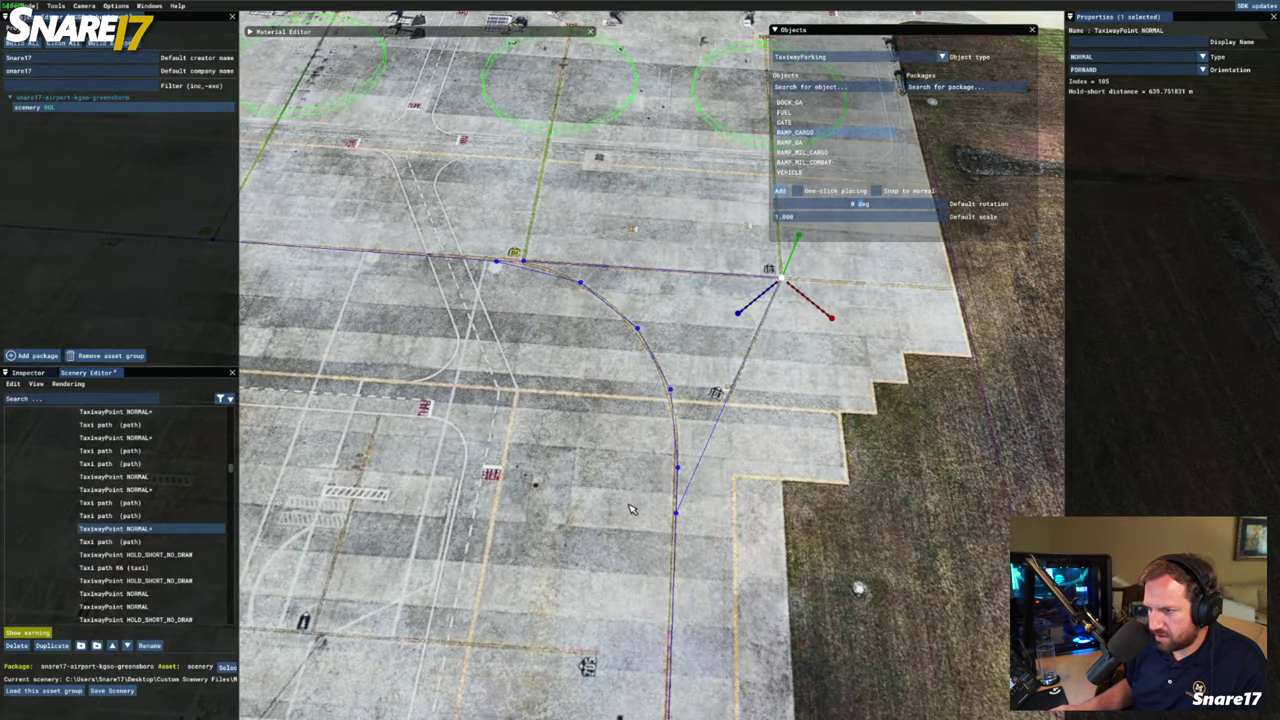
{"action": "middle_click_drag", "start_coordinate": [631, 509], "coordinate": [674, 534]}
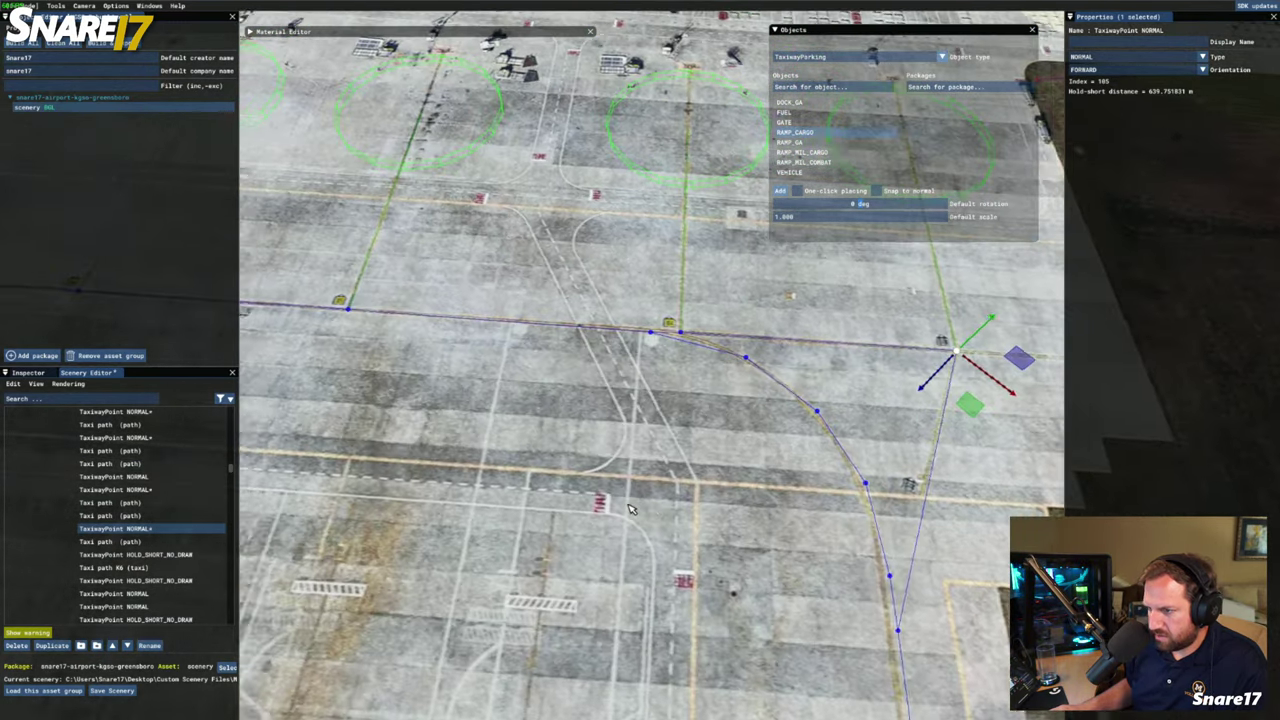
{"action": "scroll", "coordinate": [674, 534], "scroll_direction": "up", "scroll_amount": 5}
{"action": "left_click", "coordinate": [715, 439]}
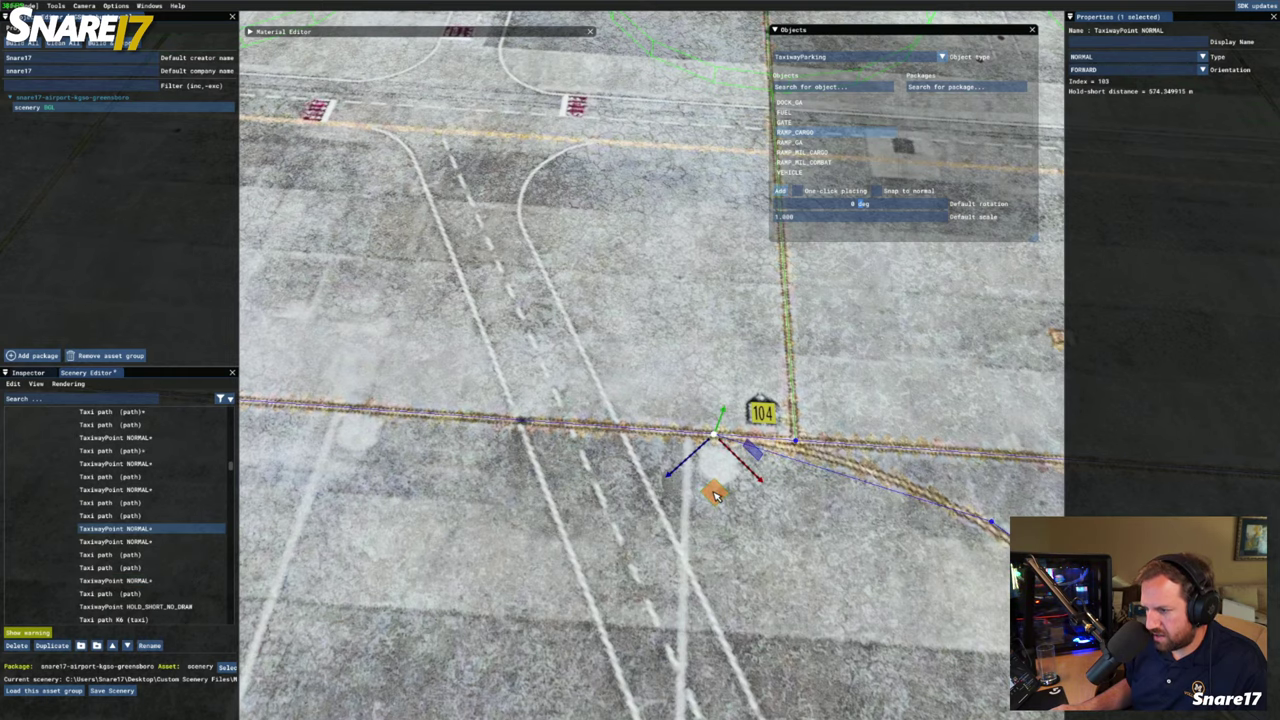
Add a number marking to parking 103 with position editing enabled and move it onto the painted stand number
{"action": "scroll", "coordinate": [715, 497], "scroll_direction": "down", "scroll_amount": 8}
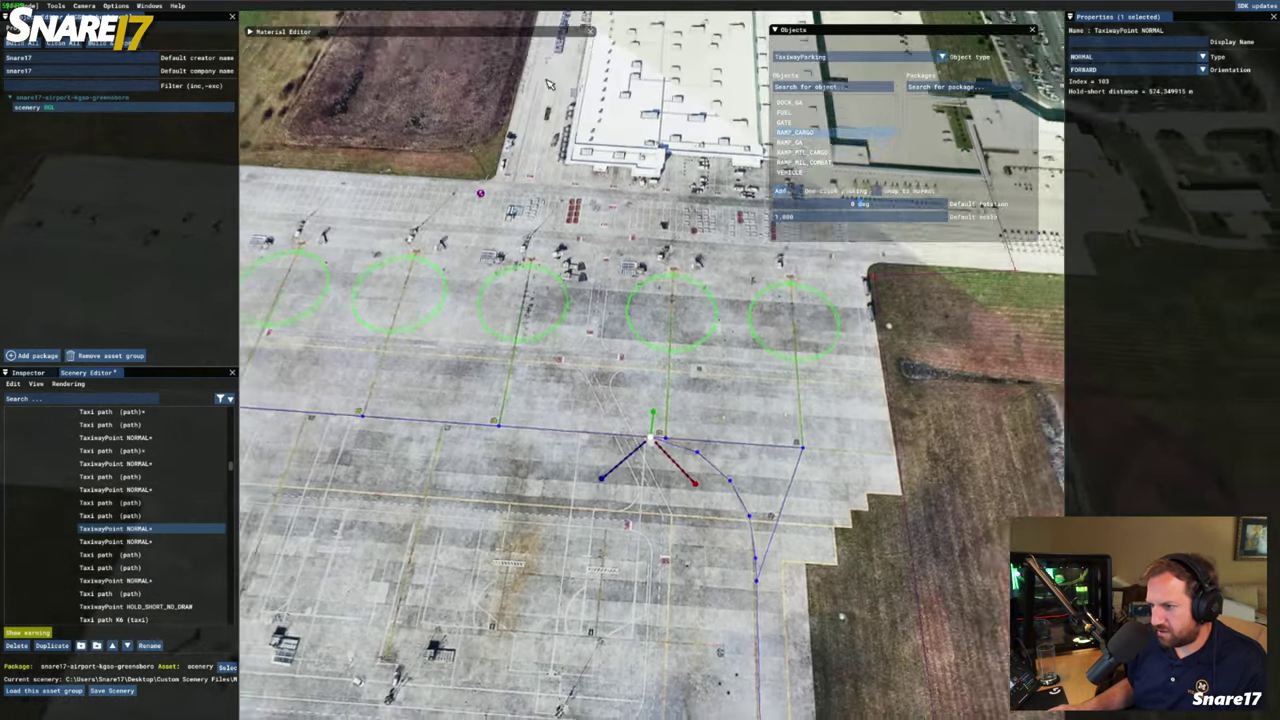
{"action": "scroll", "coordinate": [724, 490], "scroll_direction": "up", "scroll_amount": 6}
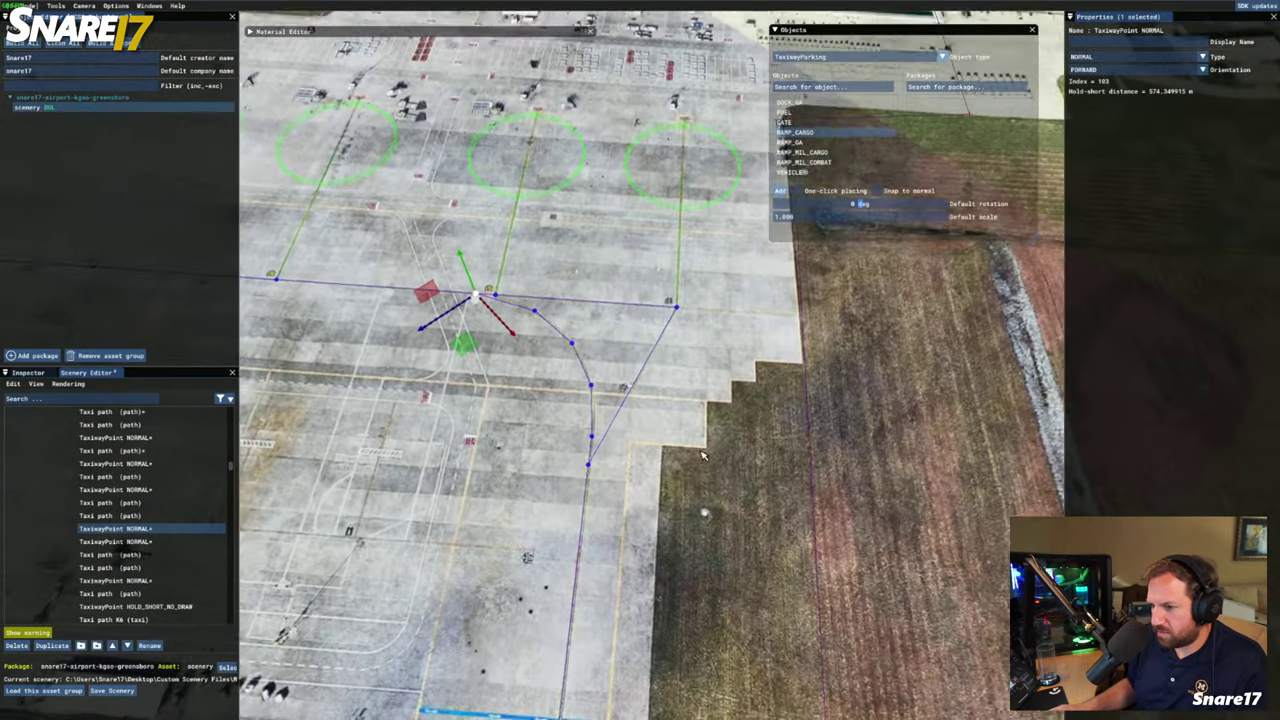
{"action": "scroll", "coordinate": [724, 490], "scroll_direction": "up", "scroll_amount": 3}
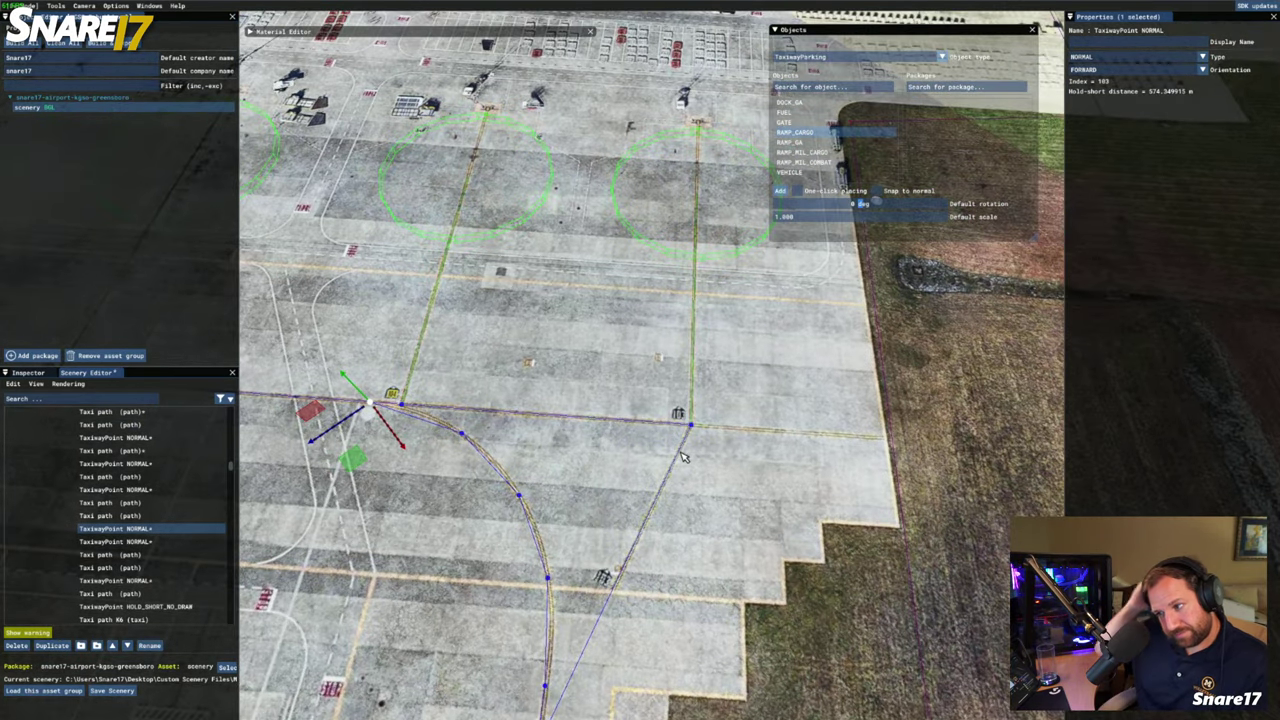
{"action": "key", "text": "d"}
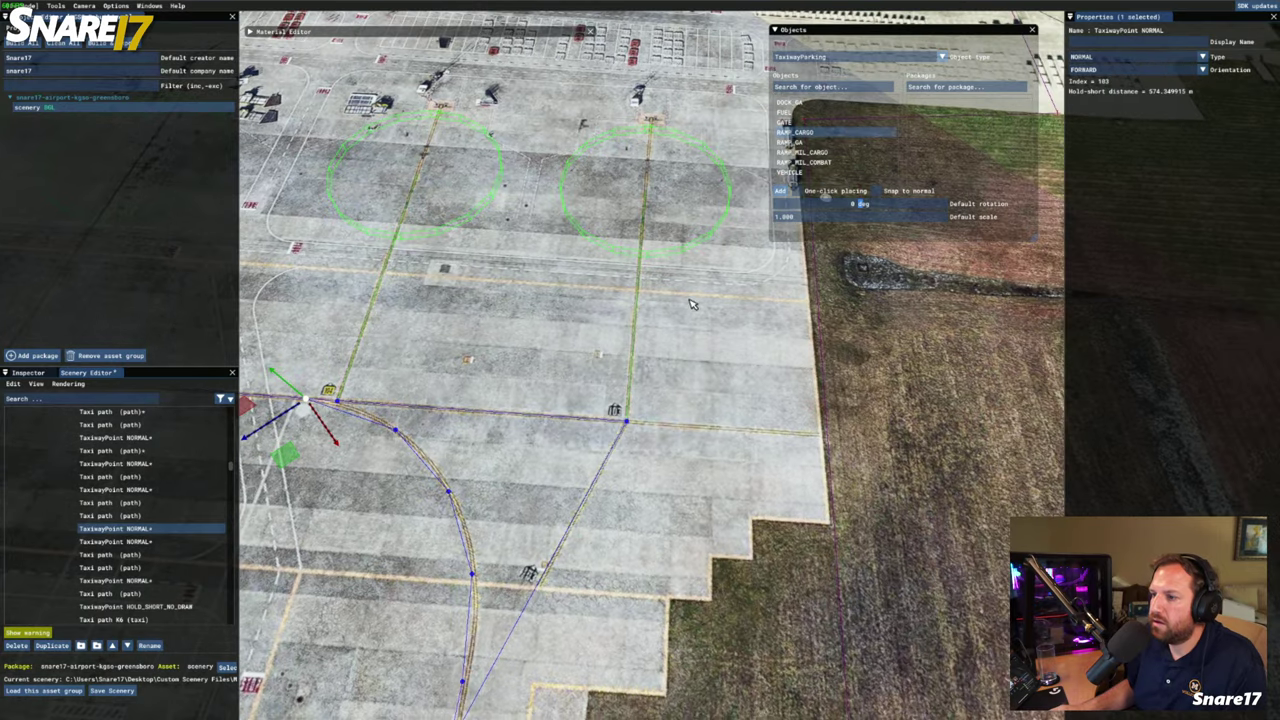
{"action": "key", "text": "w"}
{"action": "left_click", "coordinate": [664, 270]}
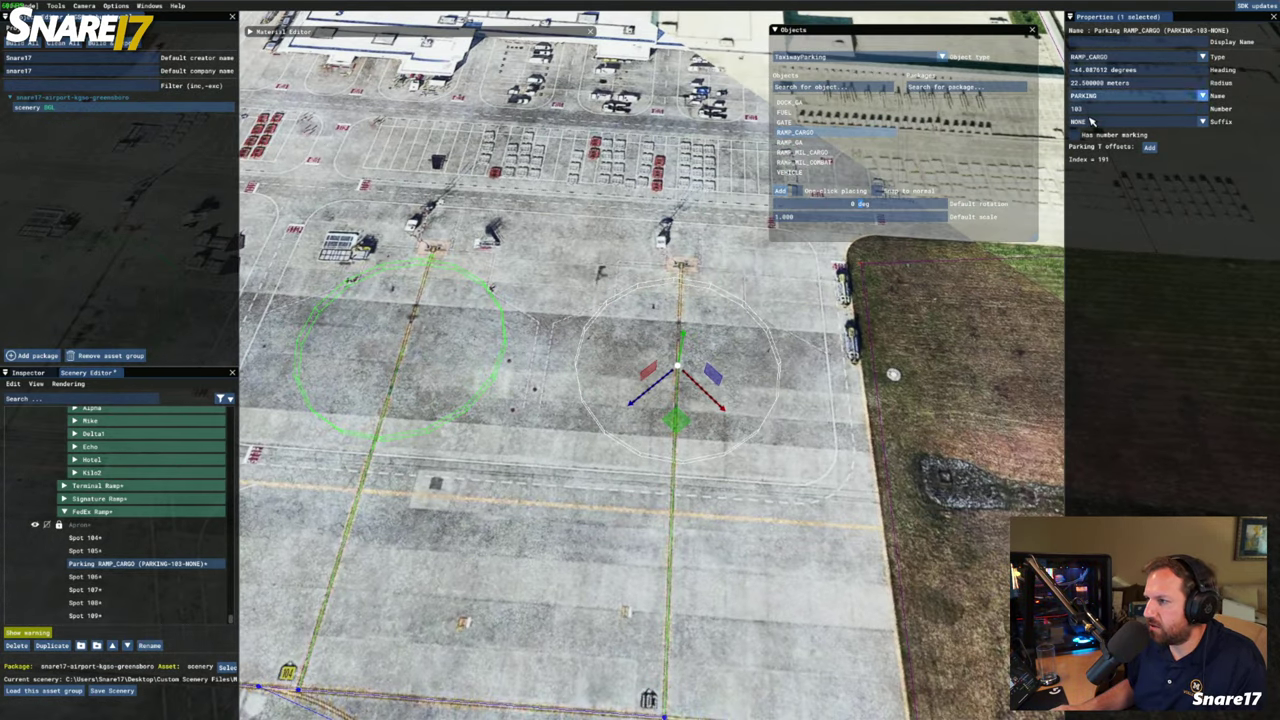
{"action": "left_click", "coordinate": [1075, 134]}
{"action": "key", "text": "f"}
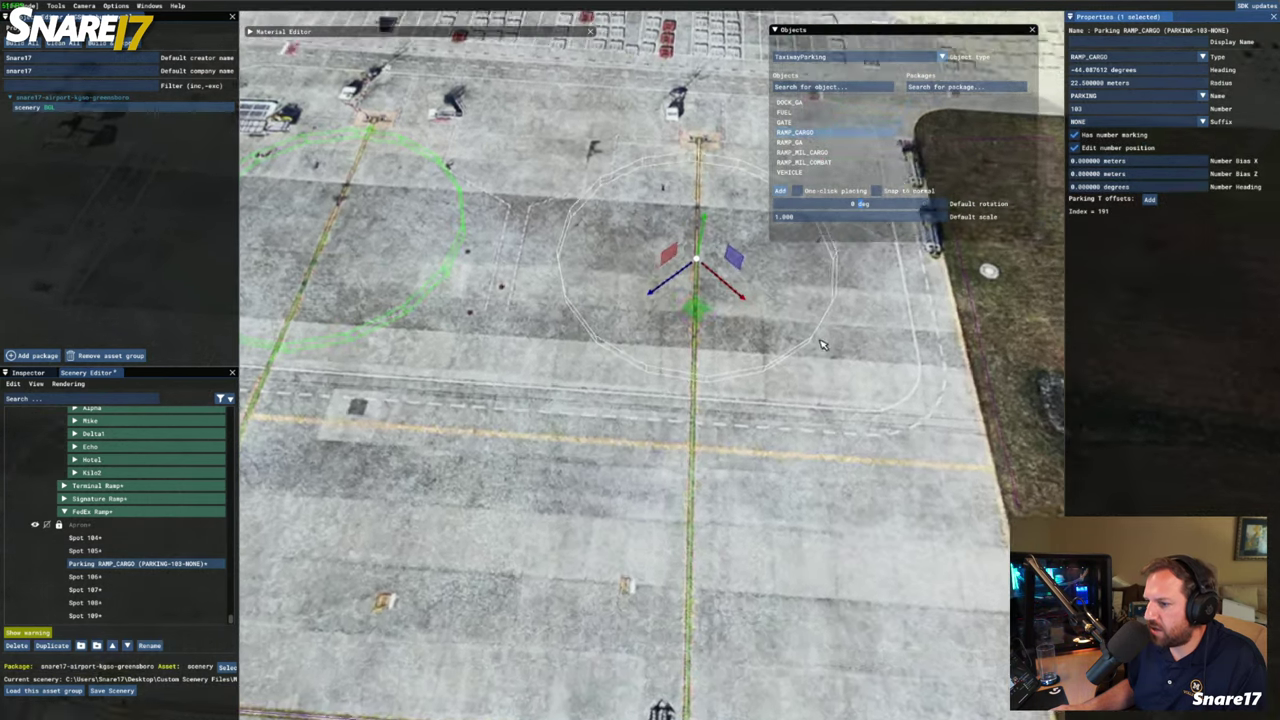
{"action": "key", "text": "s"}
{"action": "mouse_move", "coordinate": [718, 123]}
{"action": "left_mouse_down"}
{"action": "mouse_move", "coordinate": [681, 495]}
{"action": "mouse_move", "coordinate": [678, 655]}
{"action": "mouse_move", "coordinate": [682, 635]}
{"action": "mouse_move", "coordinate": [689, 651]}
{"action": "left_mouse_up"}
{"action": "scroll", "coordinate": [689, 651], "scroll_direction": "up", "scroll_amount": 6}
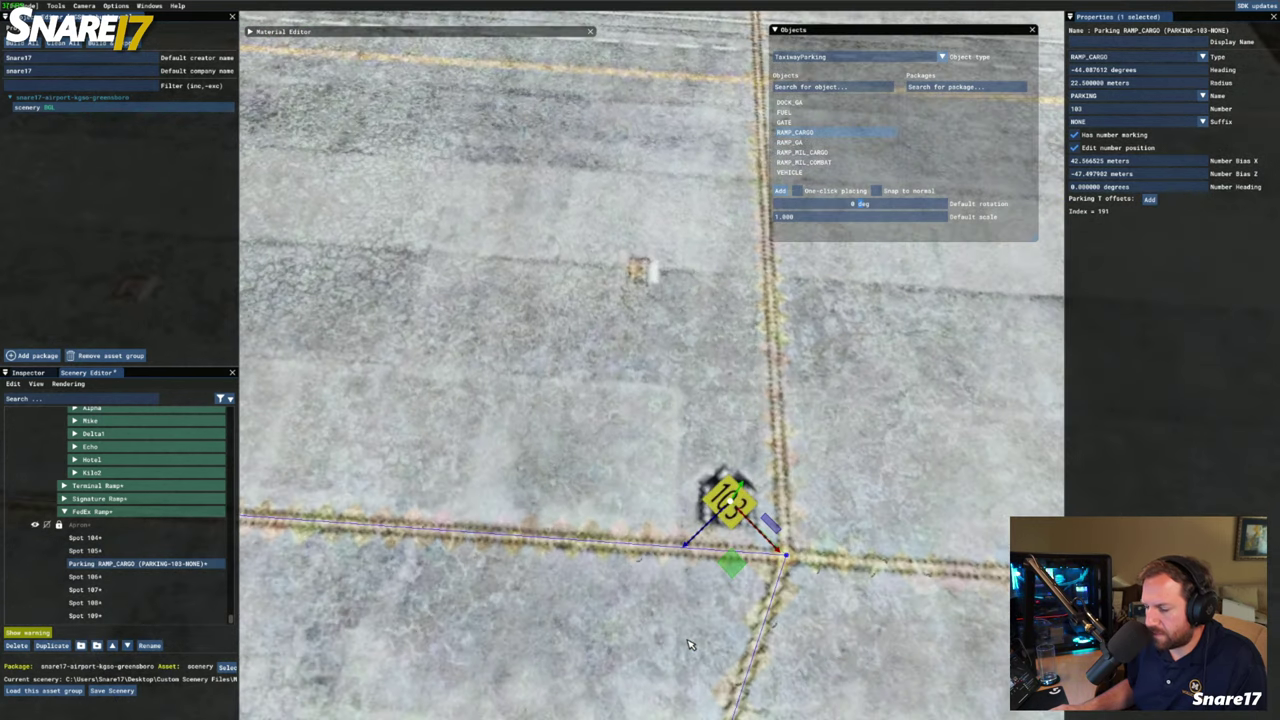
Rotate parking 103's number marking to about -44.14 degrees, fine-tune its position over the painted stand number, and turn off number position editing
{"action": "key", "text": "r"}
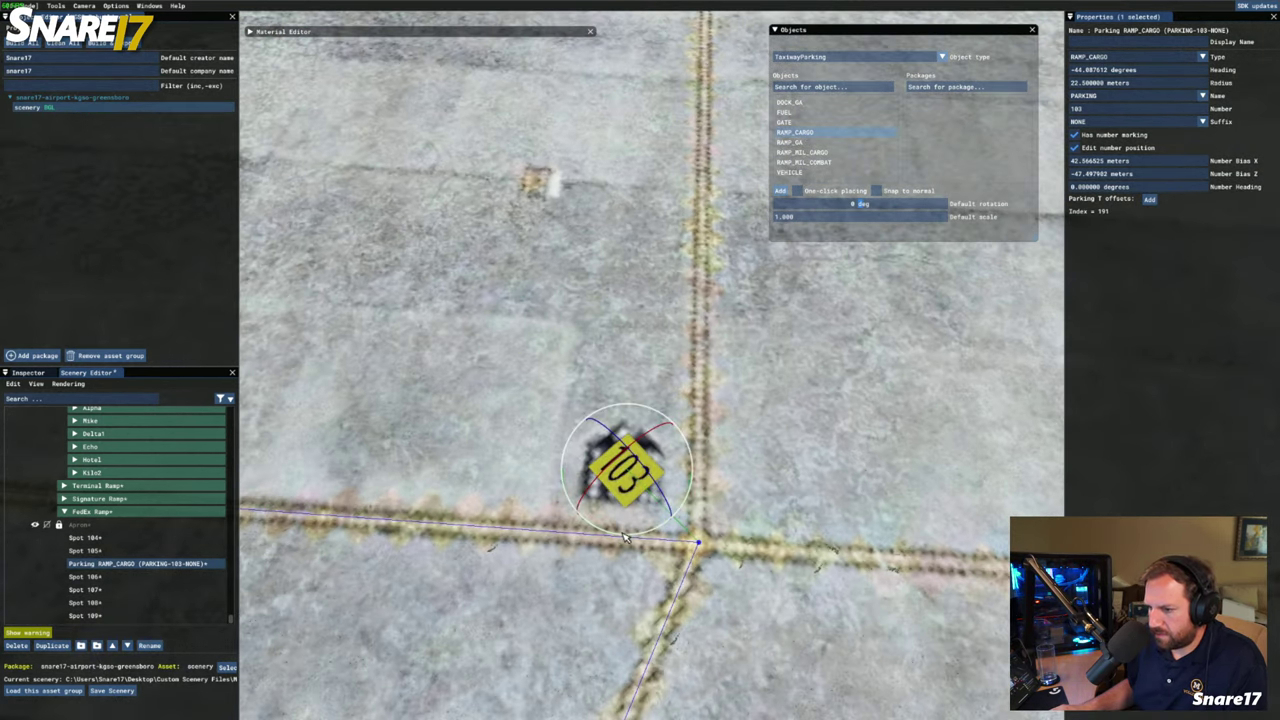
{"action": "left_click_drag", "start_coordinate": [622, 540], "coordinate": [674, 527]}
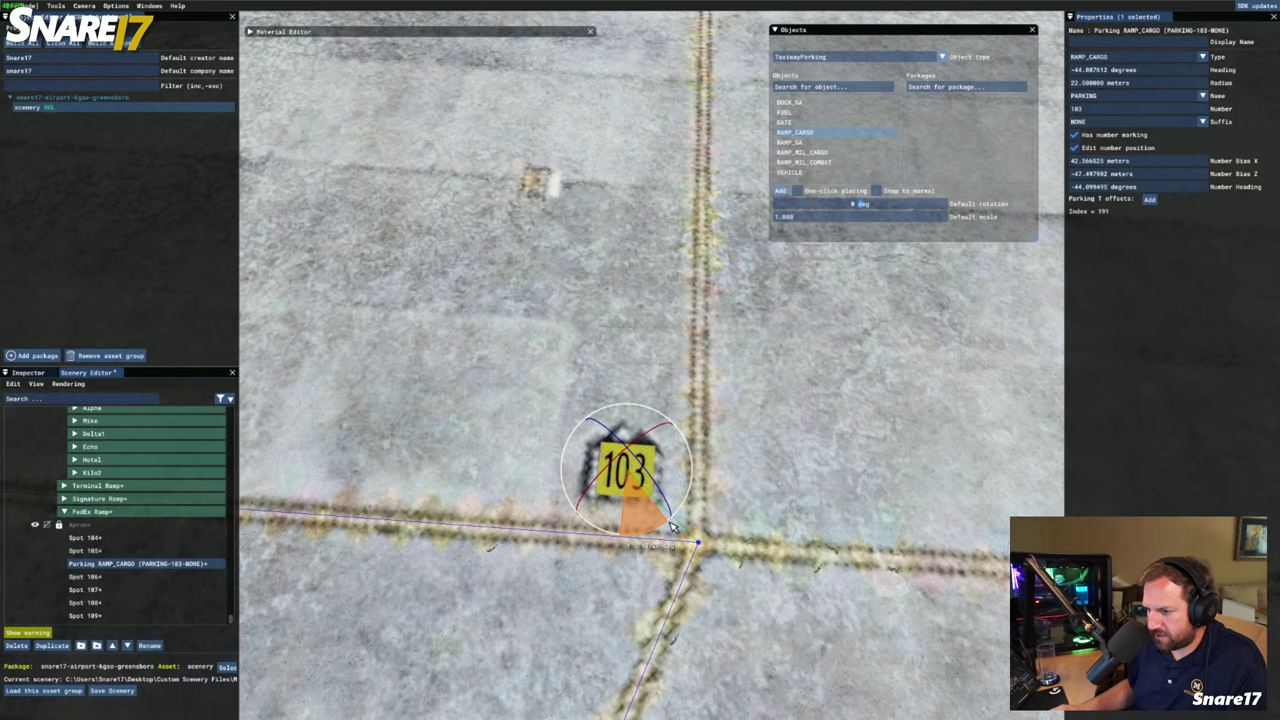
{"action": "key", "text": "w"}
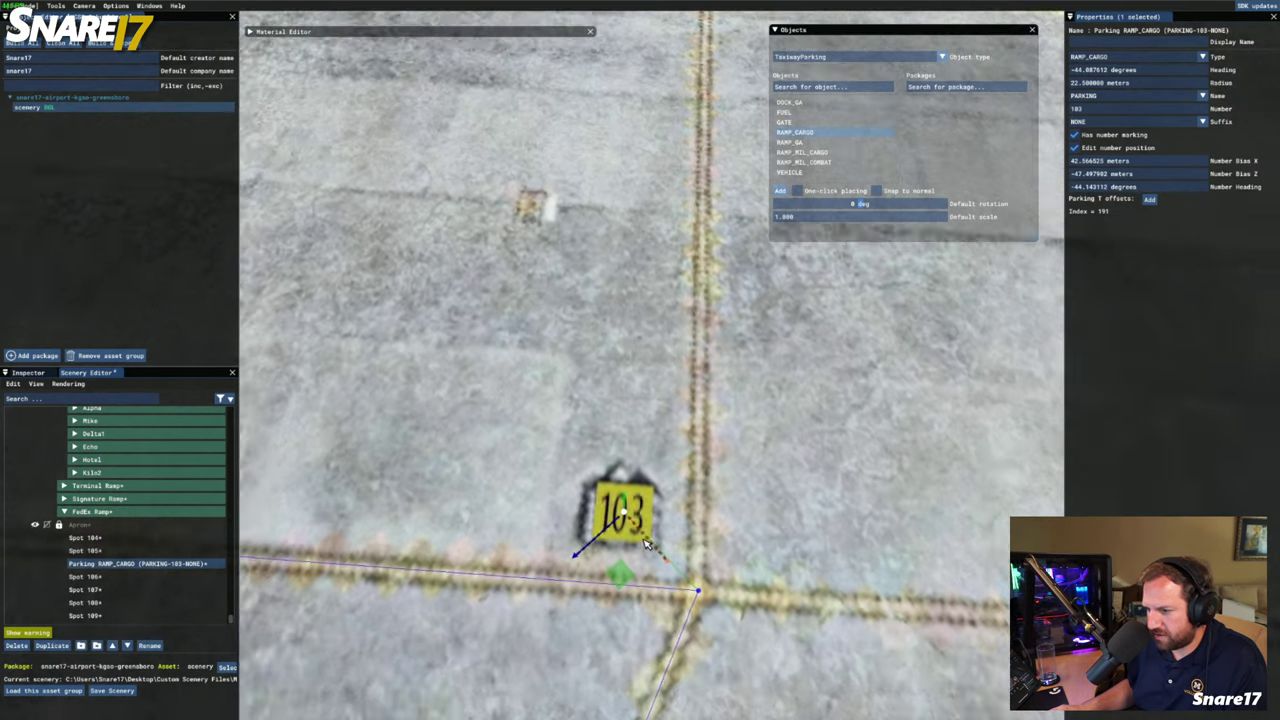
{"action": "left_click_drag", "start_coordinate": [628, 520], "coordinate": [628, 521]}
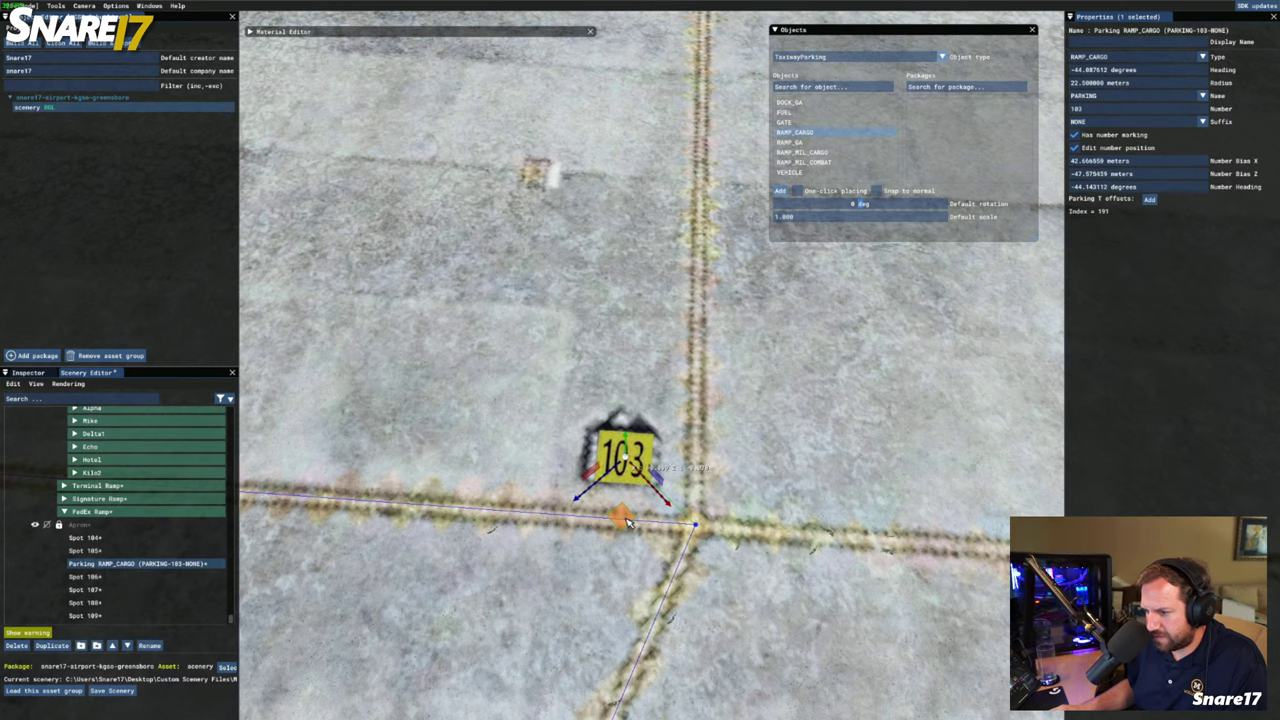
{"action": "left_click_drag", "start_coordinate": [627, 521], "coordinate": [625, 519]}
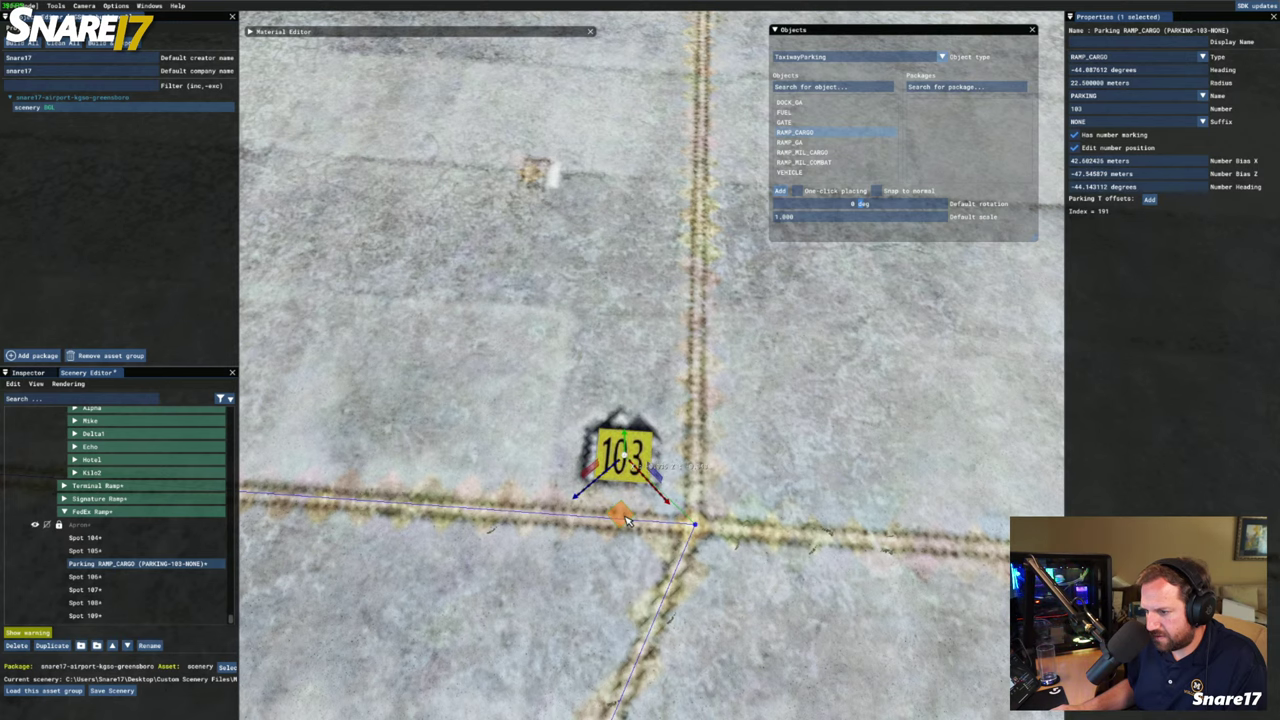
{"action": "left_click", "coordinate": [1075, 148]}
{"action": "left_click", "coordinate": [477, 319]}
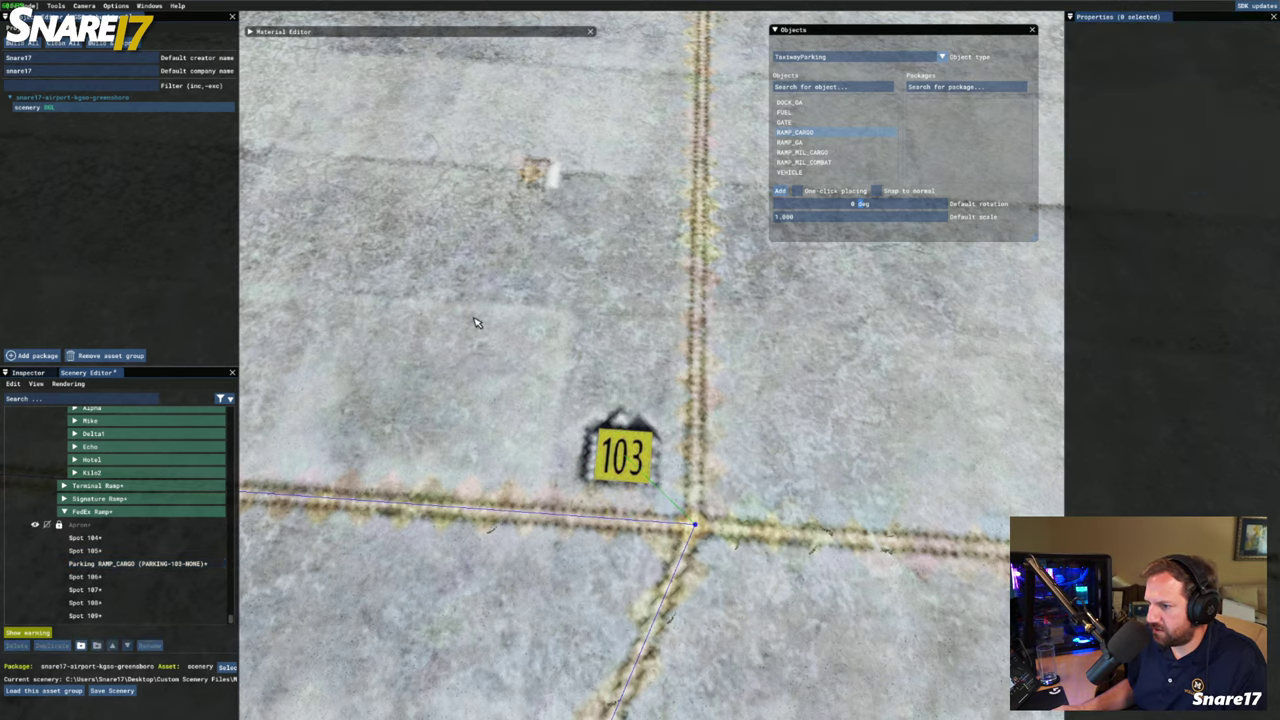
Move parking 103 above Spot 104 in the FedEx Ramp group and rename it Spot 103
{"action": "key", "text": "s"}
{"action": "key", "text": "s"}
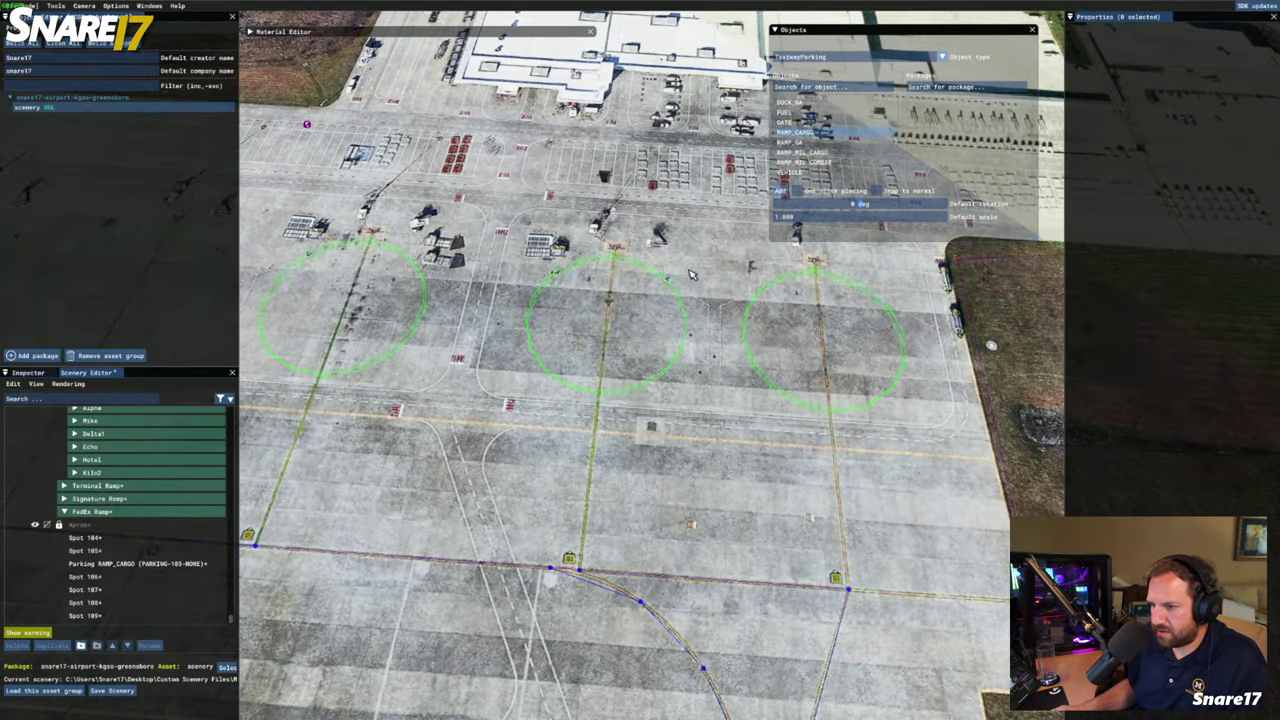
{"action": "left_click", "coordinate": [656, 316]}
{"action": "left_click", "coordinate": [767, 330]}
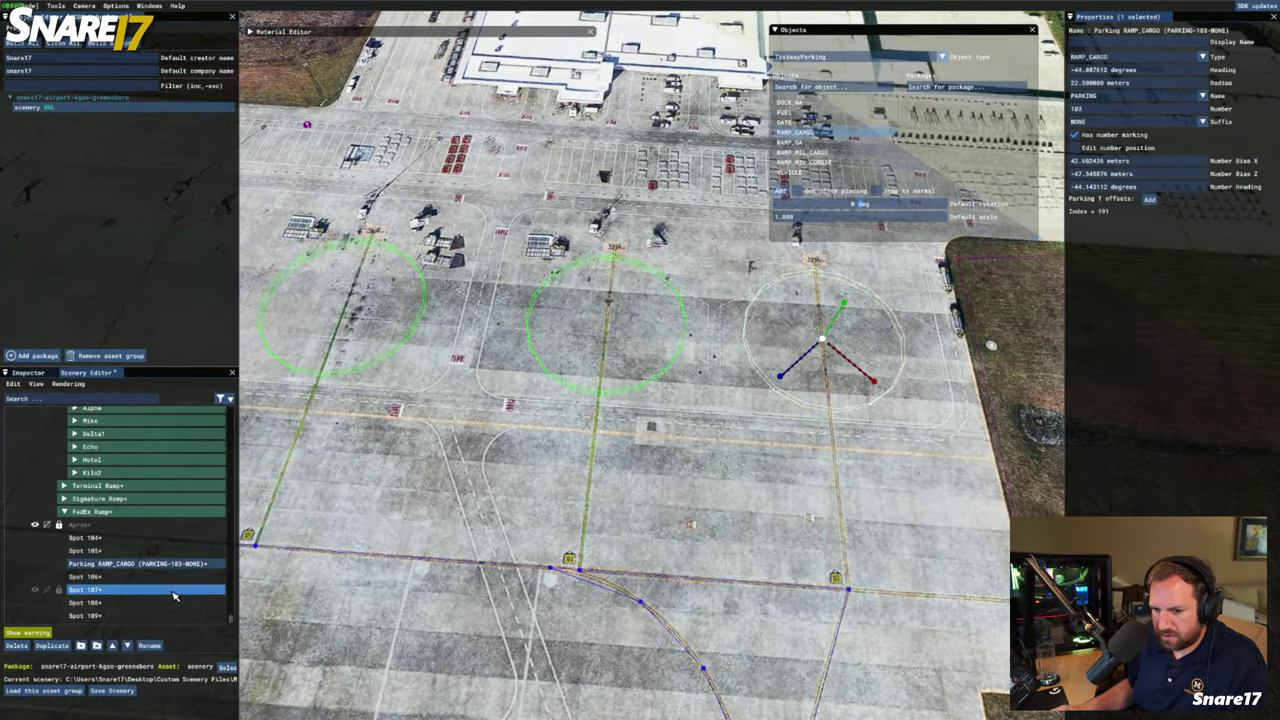
{"action": "left_click", "coordinate": [113, 645]}
{"action": "left_click", "coordinate": [113, 645]}
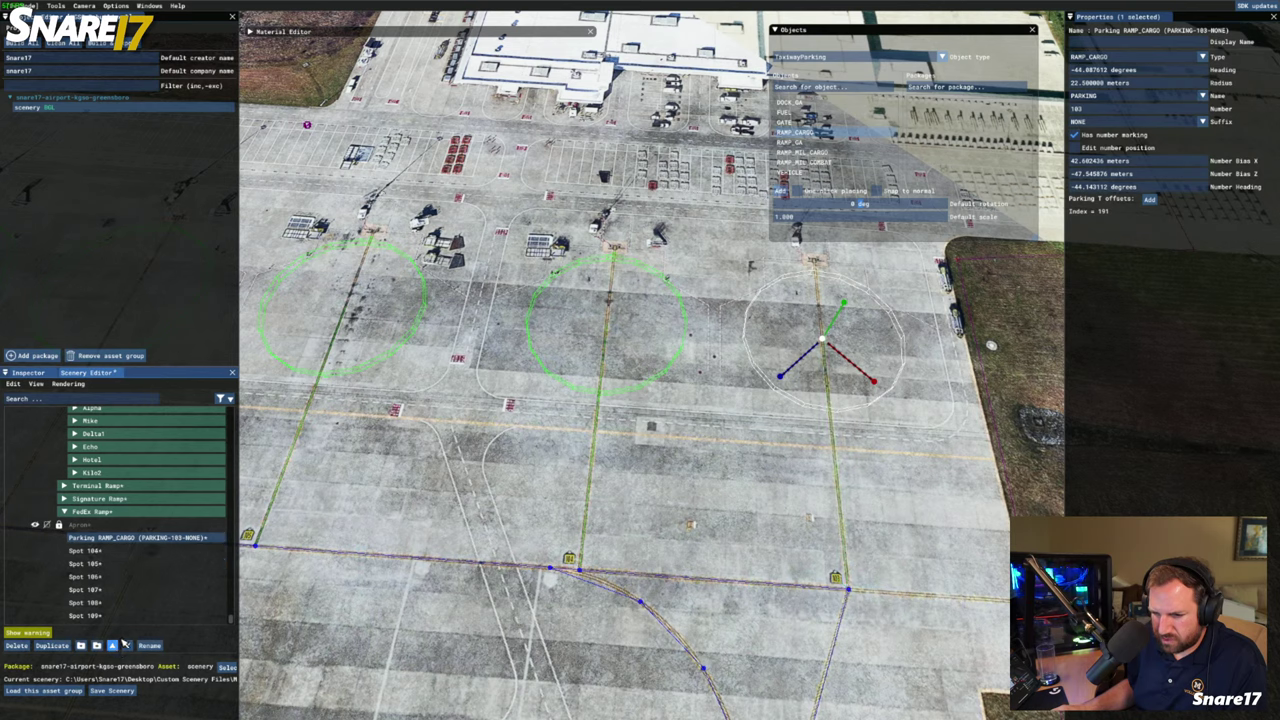
{"action": "left_click", "coordinate": [149, 645]}
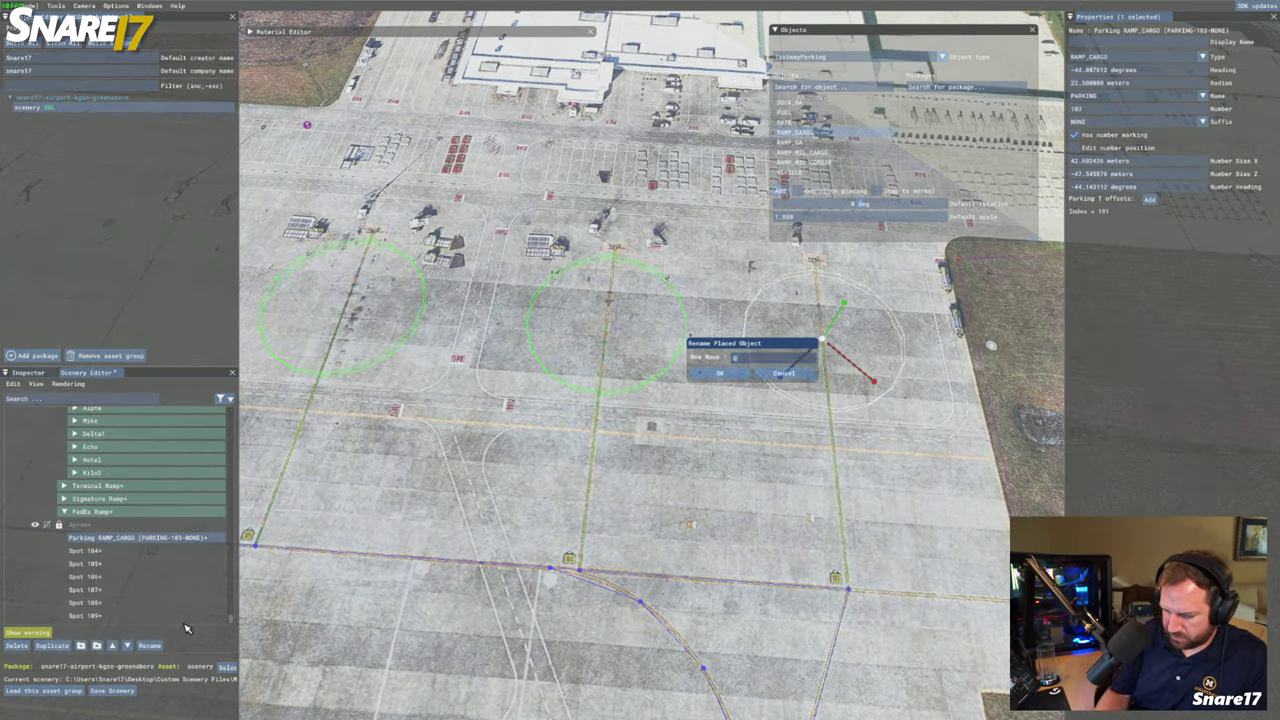
{"action": "type", "text": "Spot 103"}
{"action": "key", "text": "Return"}
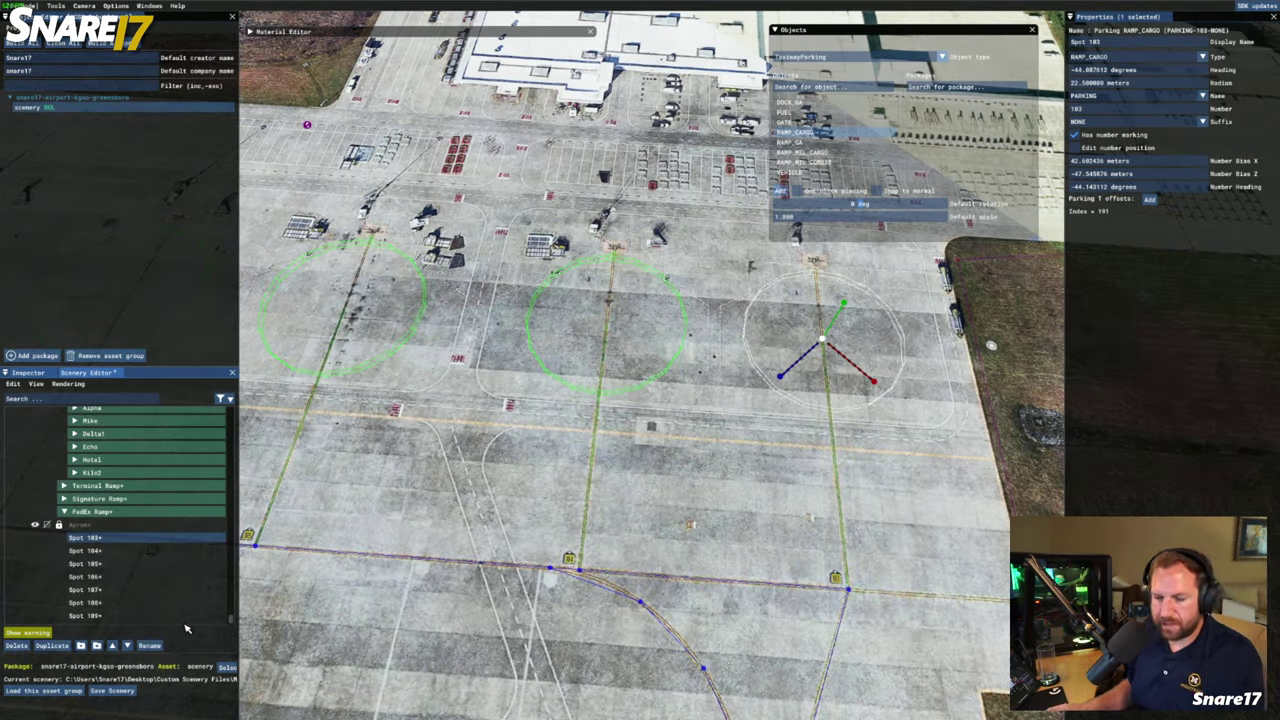
{"action": "left_click", "coordinate": [621, 468]}
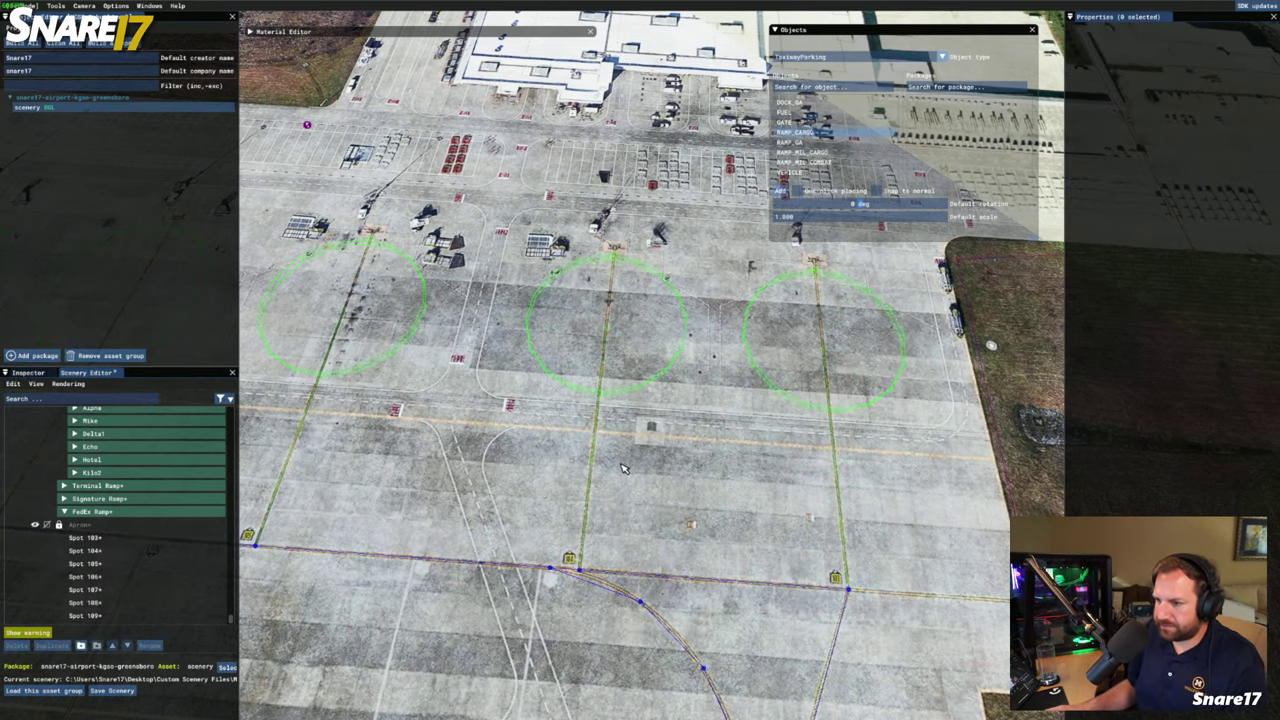
Split the taxi path between stands 106 and 107 and move the new taxiway point onto the junction with the opposite painted stand line
{"action": "key", "text": "s"}
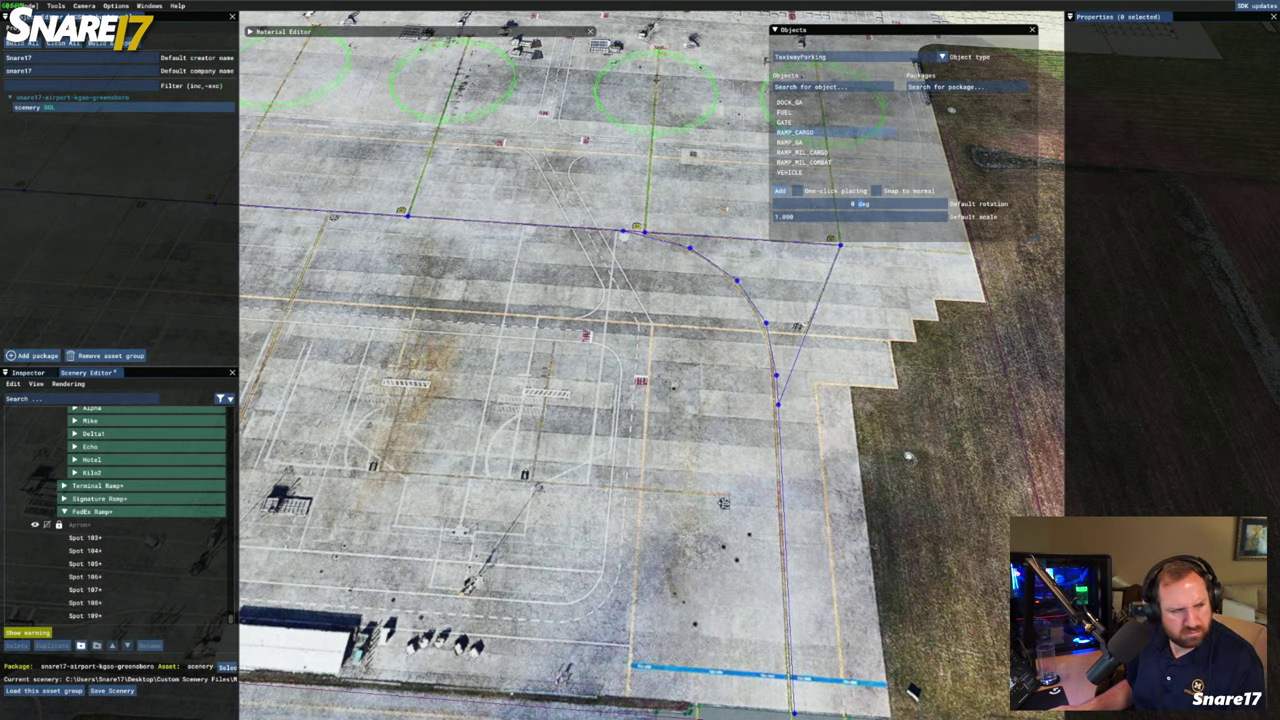
{"action": "key", "text": "a"}
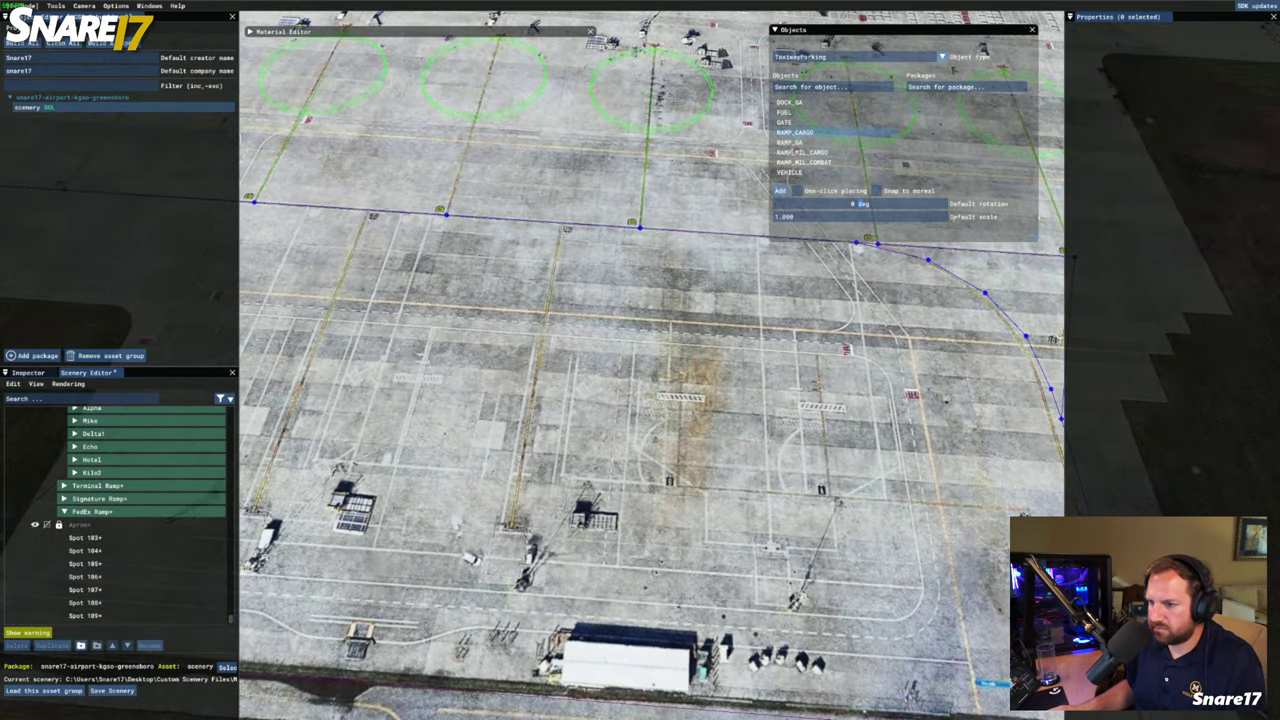
{"action": "key", "text": "a"}
{"action": "key", "text": "w"}
{"action": "key", "text": "f"}
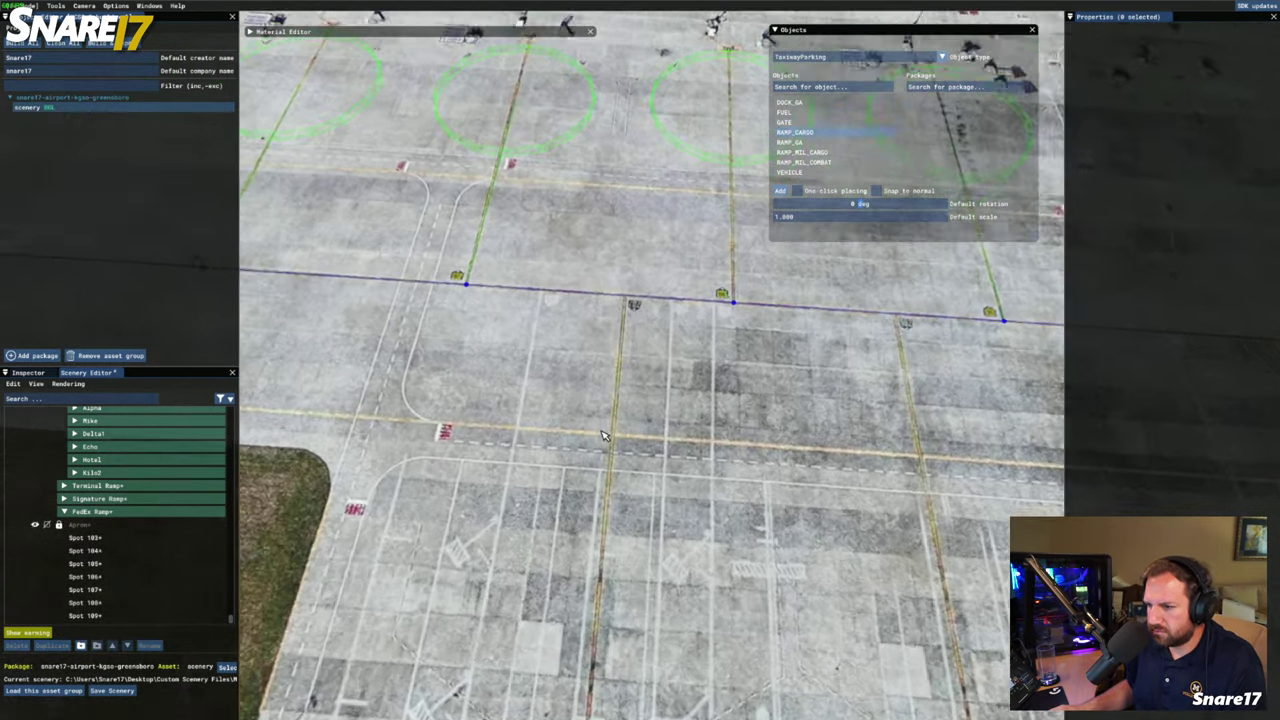
{"action": "scroll", "coordinate": [596, 452], "scroll_direction": "down", "scroll_amount": 5}
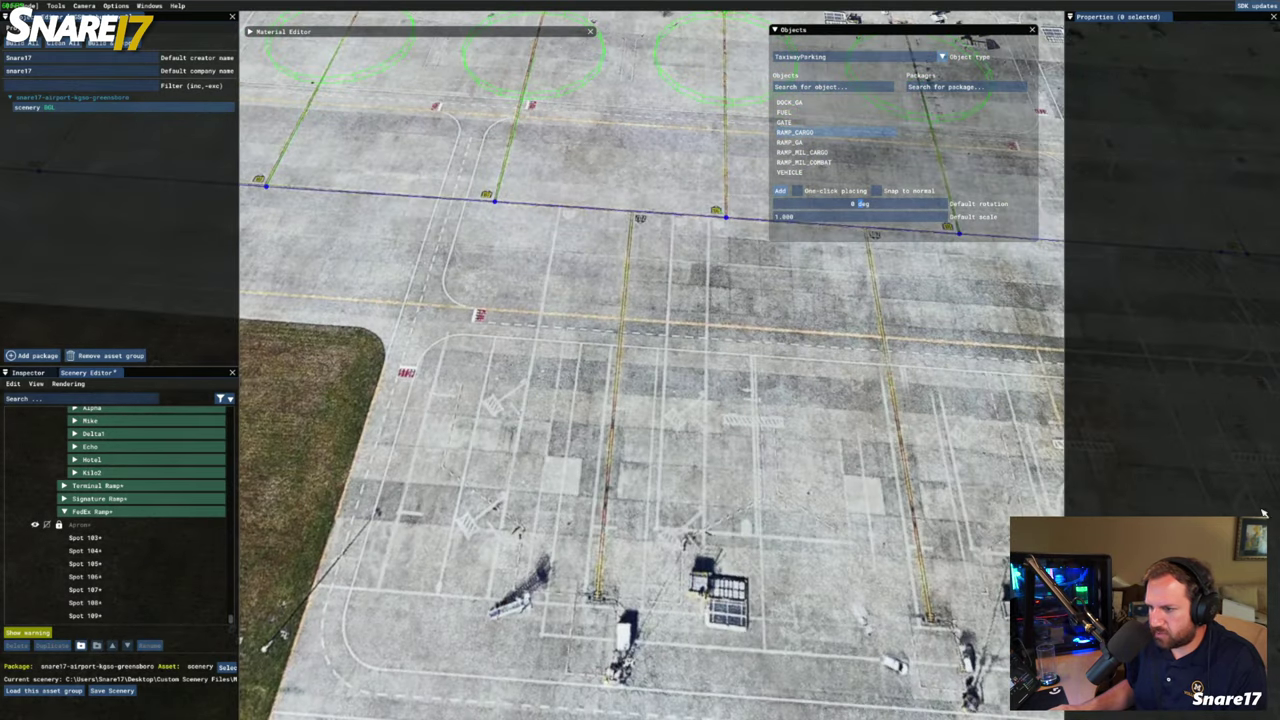
{"action": "key", "text": "w"}
{"action": "key", "text": "f"}
{"action": "key", "text": "a"}
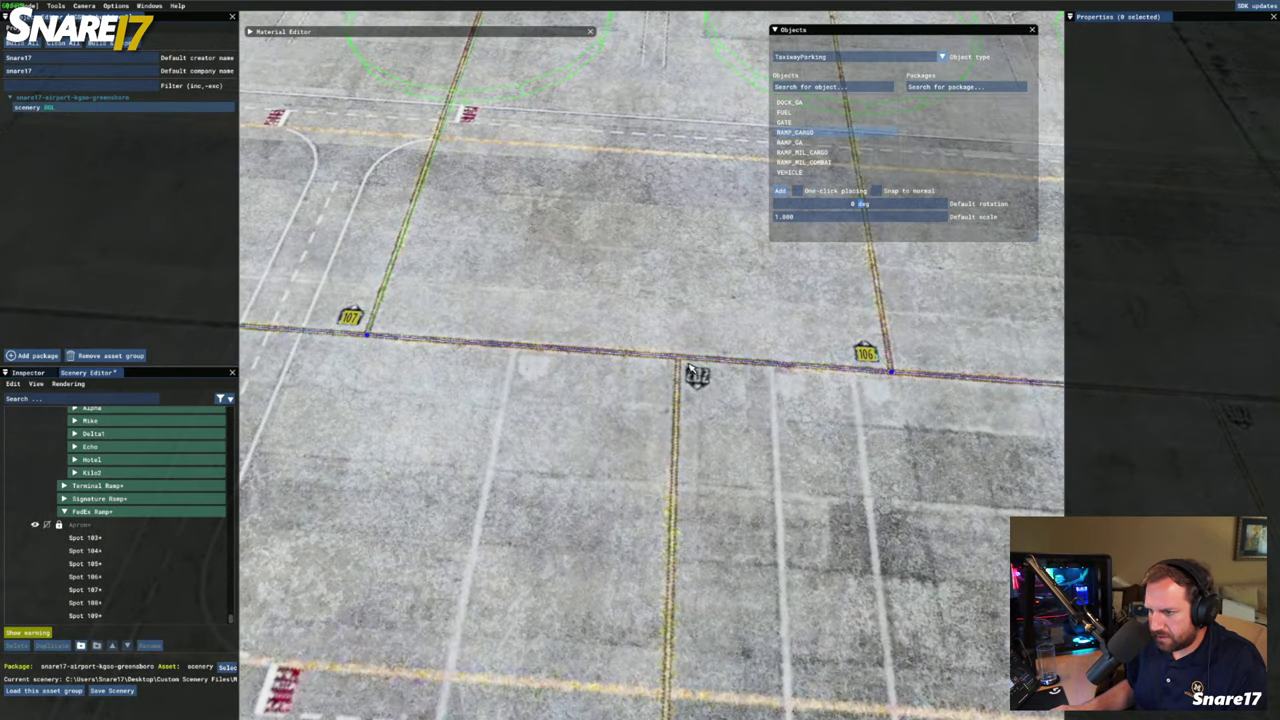
{"action": "left_click", "coordinate": [865, 353]}
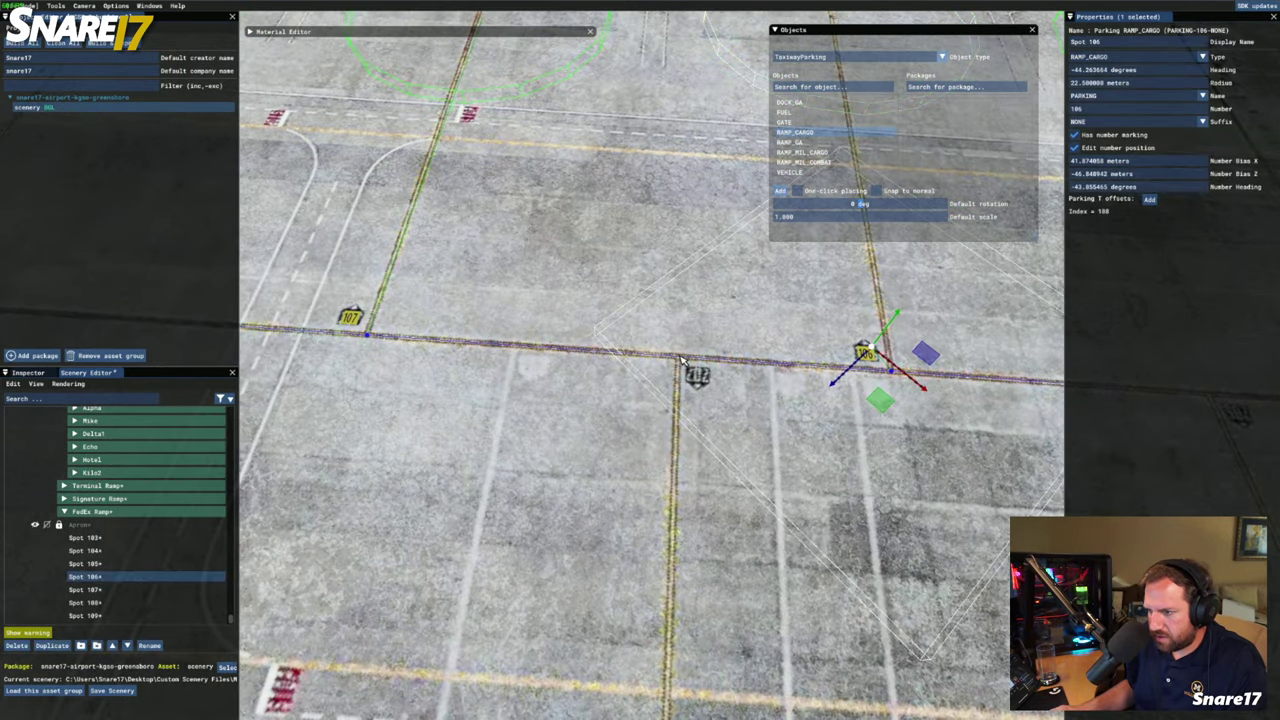
{"action": "left_click", "coordinate": [577, 350]}
{"action": "right_click", "coordinate": [585, 349]}
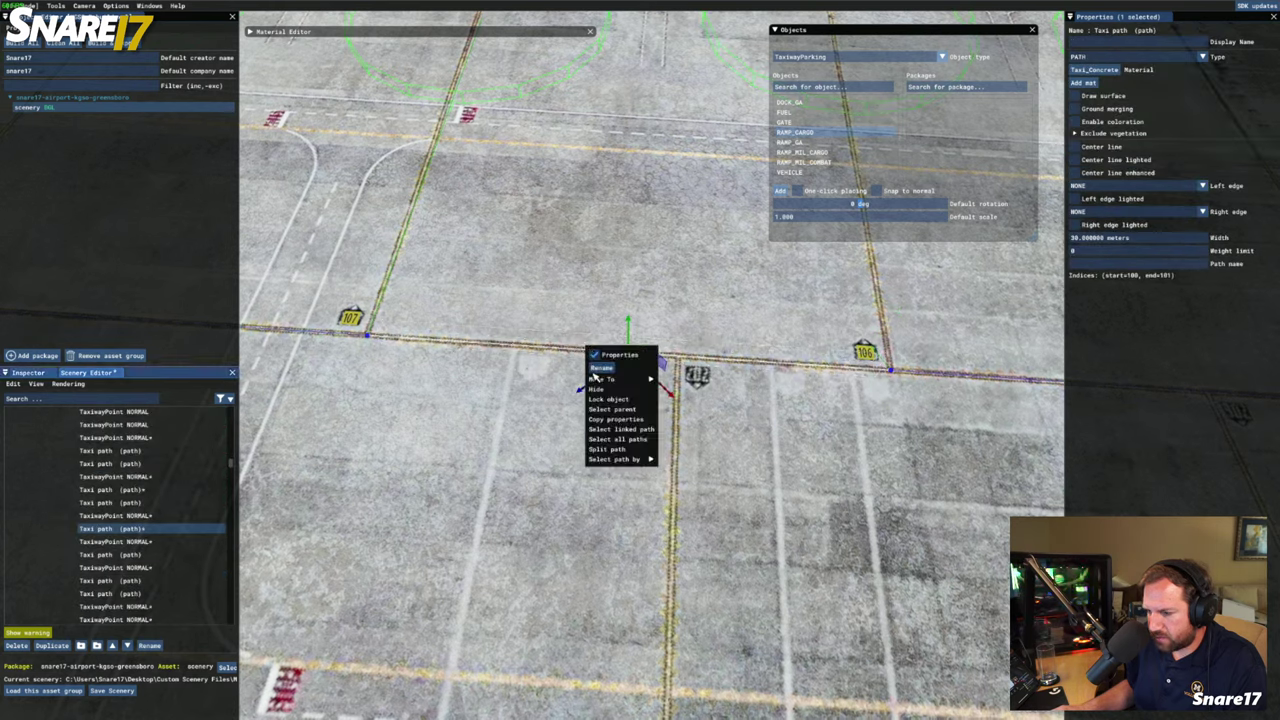
{"action": "left_click", "coordinate": [612, 449]}
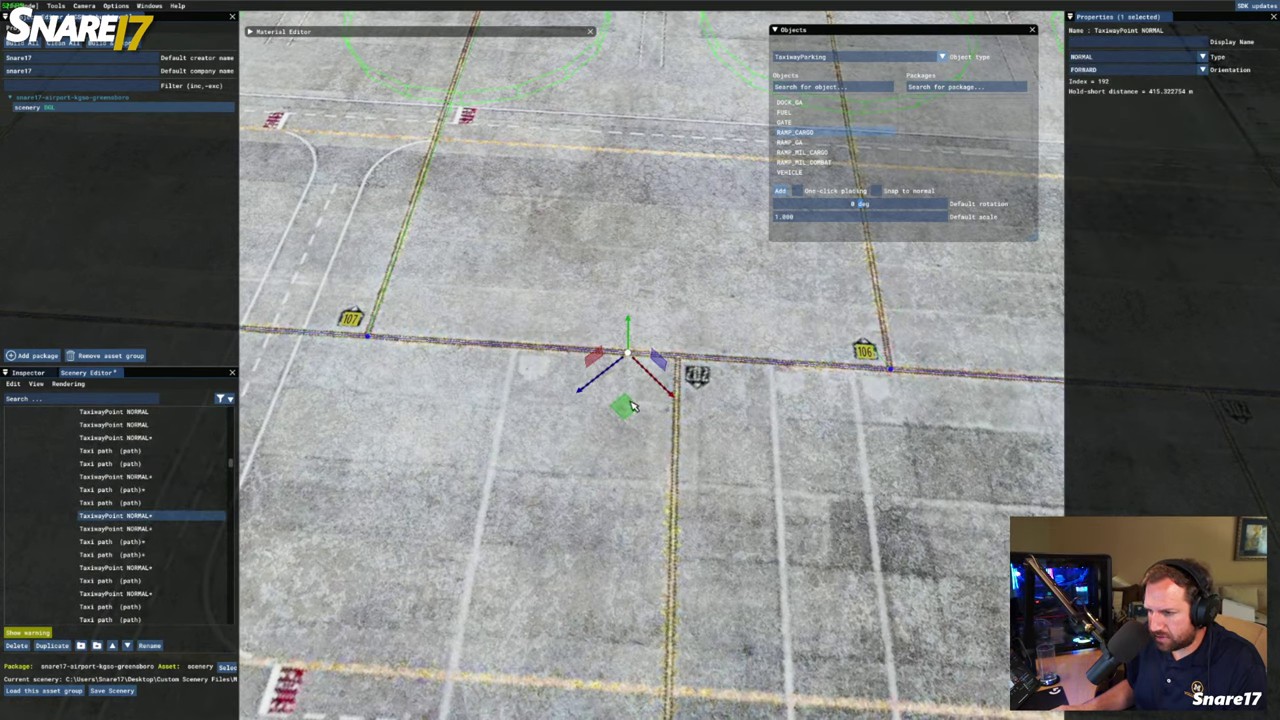
{"action": "left_click_drag", "start_coordinate": [648, 405], "coordinate": [685, 410]}
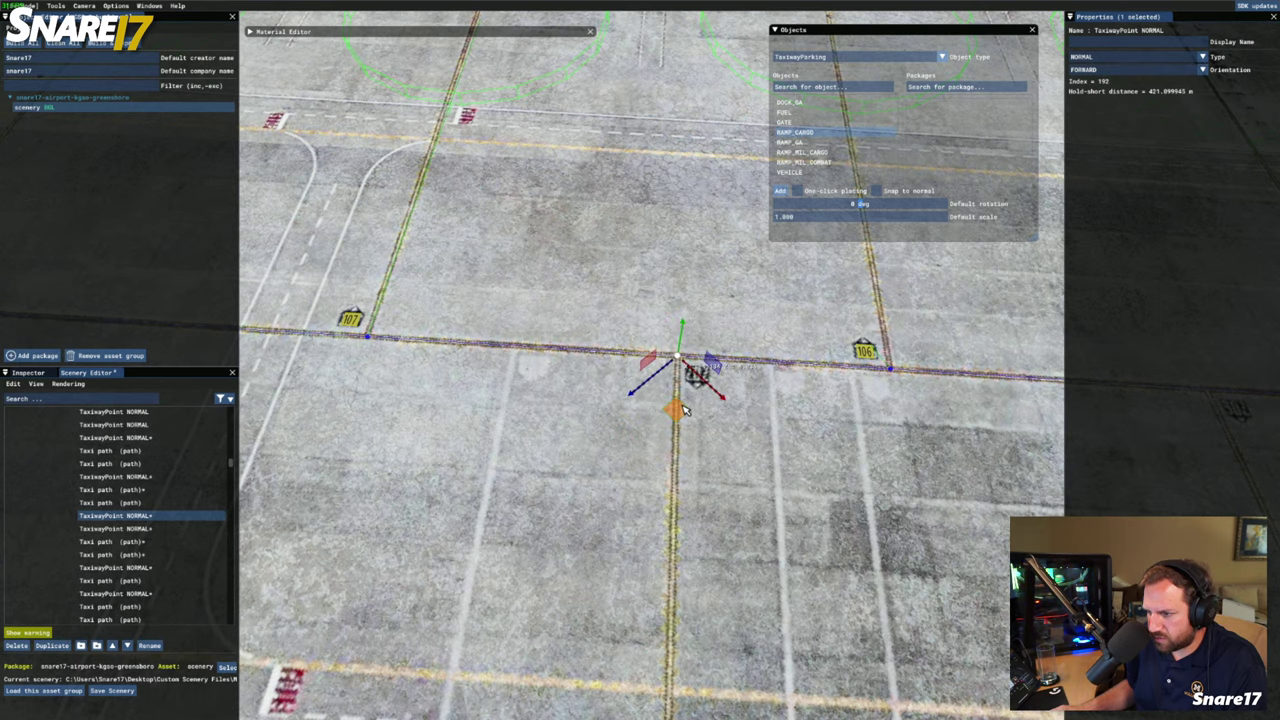
{"action": "scroll", "coordinate": [686, 409], "scroll_direction": "up", "scroll_amount": 6}
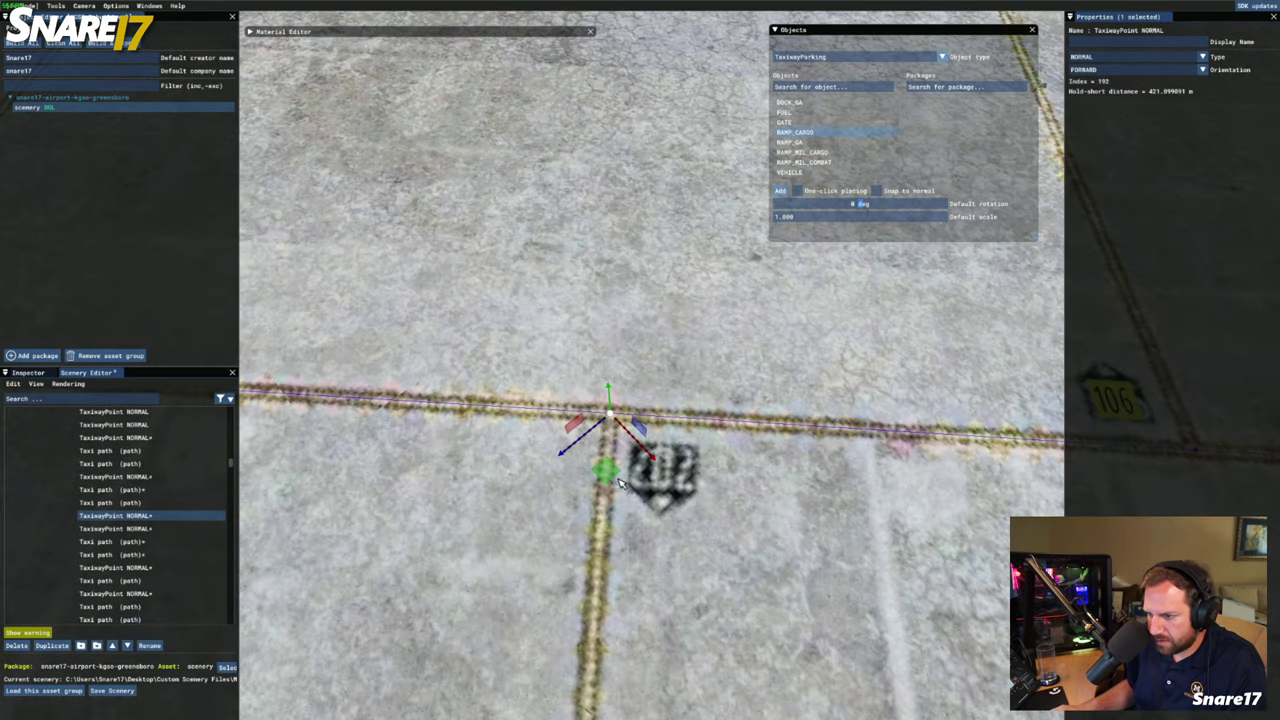
Split the taxi path between stands 105 and 106 and move the new taxiway point onto the opposite stand line's painted junction
{"action": "scroll", "coordinate": [614, 476], "scroll_direction": "down", "scroll_amount": 6}
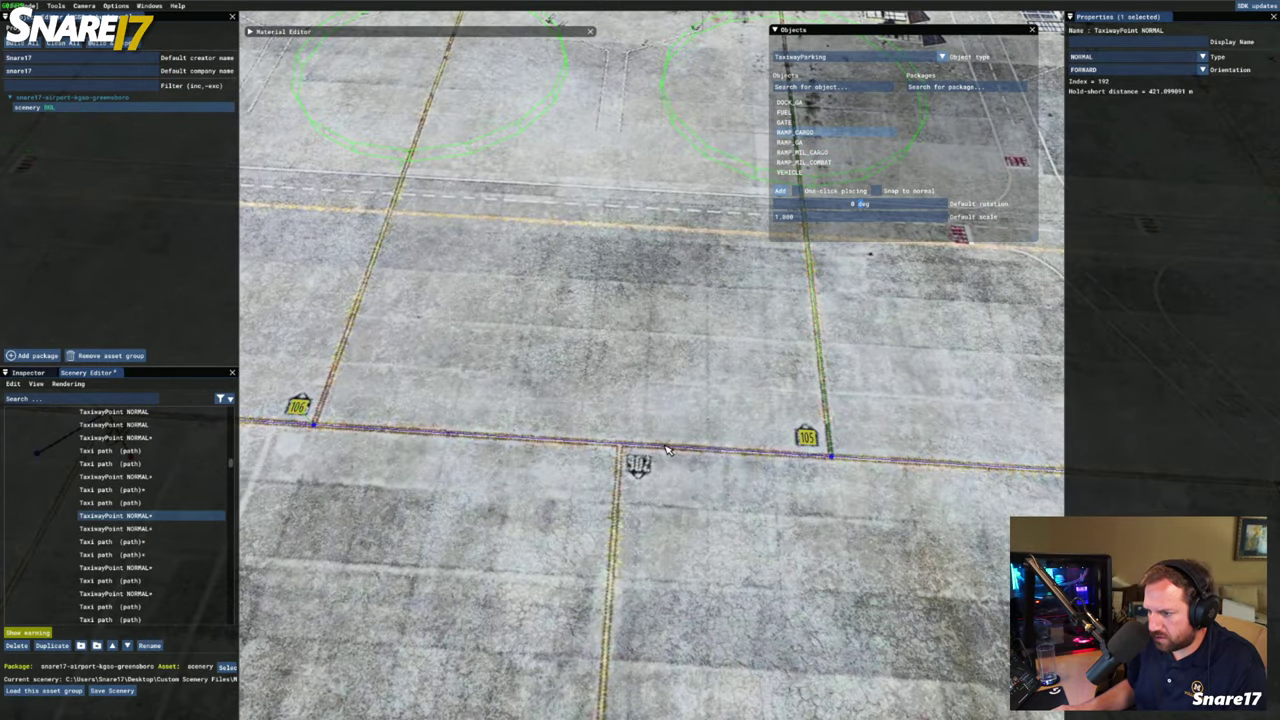
{"action": "right_click", "coordinate": [667, 449]}
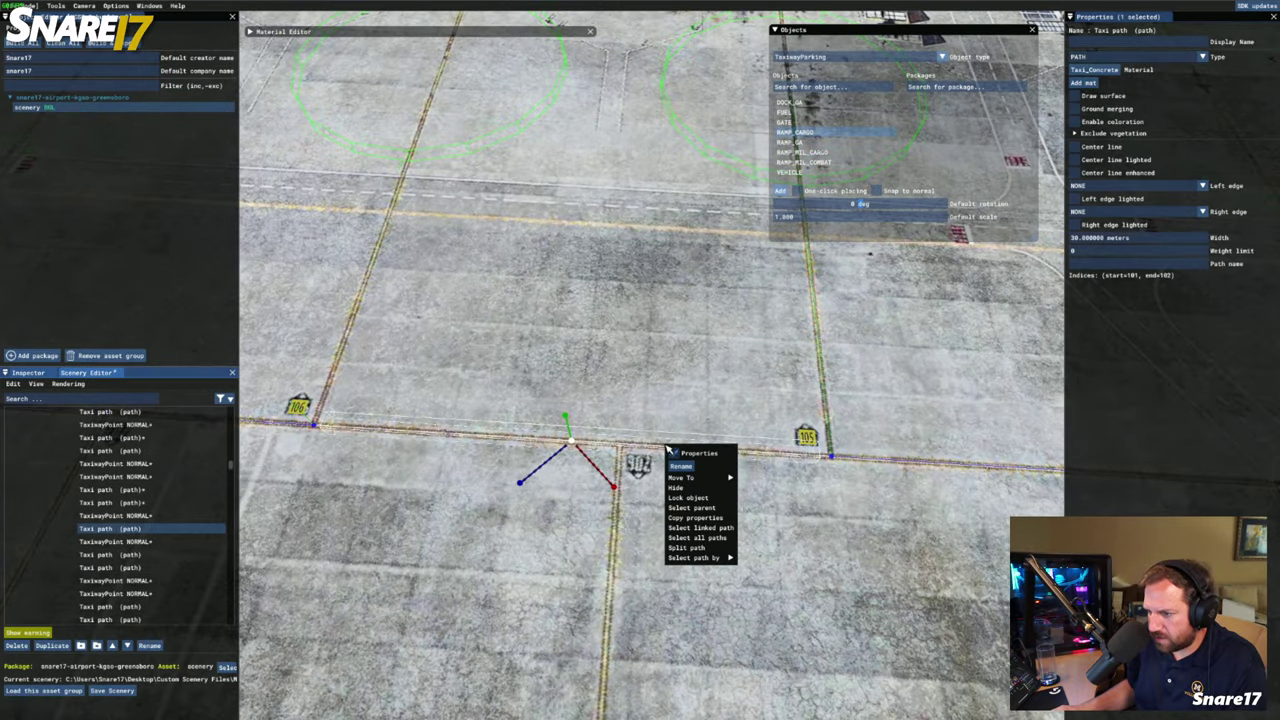
{"action": "left_click", "coordinate": [696, 549]}
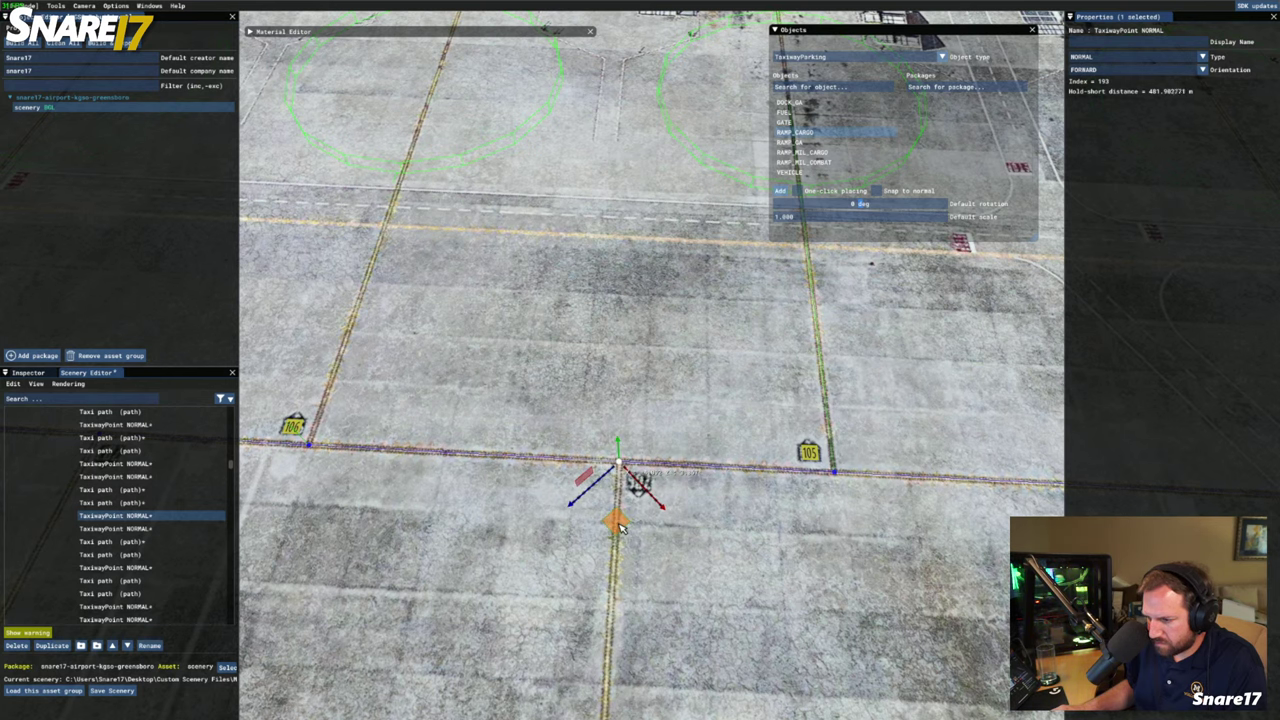
Split taxi path K below the curve and move the new taxiway point along the painted centerline, level with the adjacent stand's lead-in line
{"action": "key", "text": "s"}
{"action": "key", "text": "d"}
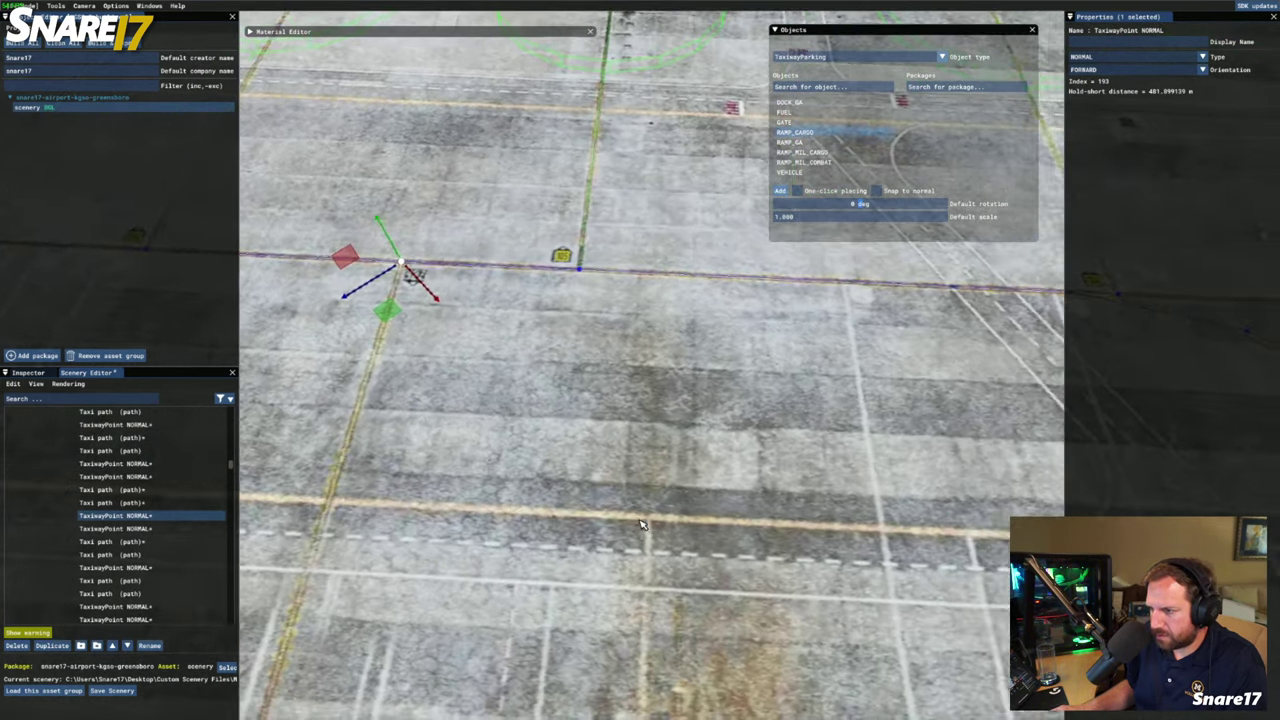
{"action": "key", "text": "d"}
{"action": "key", "text": "s"}
{"action": "key", "text": "r"}
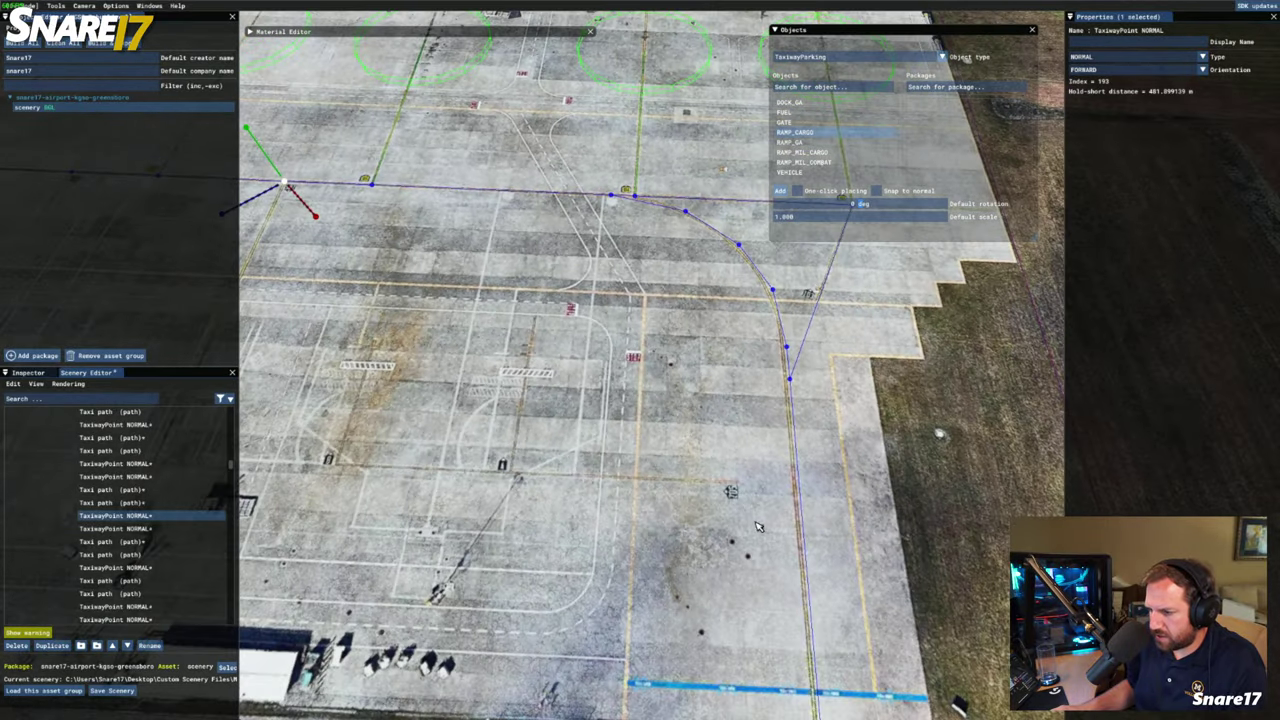
{"action": "key", "text": "d"}
{"action": "left_click", "coordinate": [671, 484]}
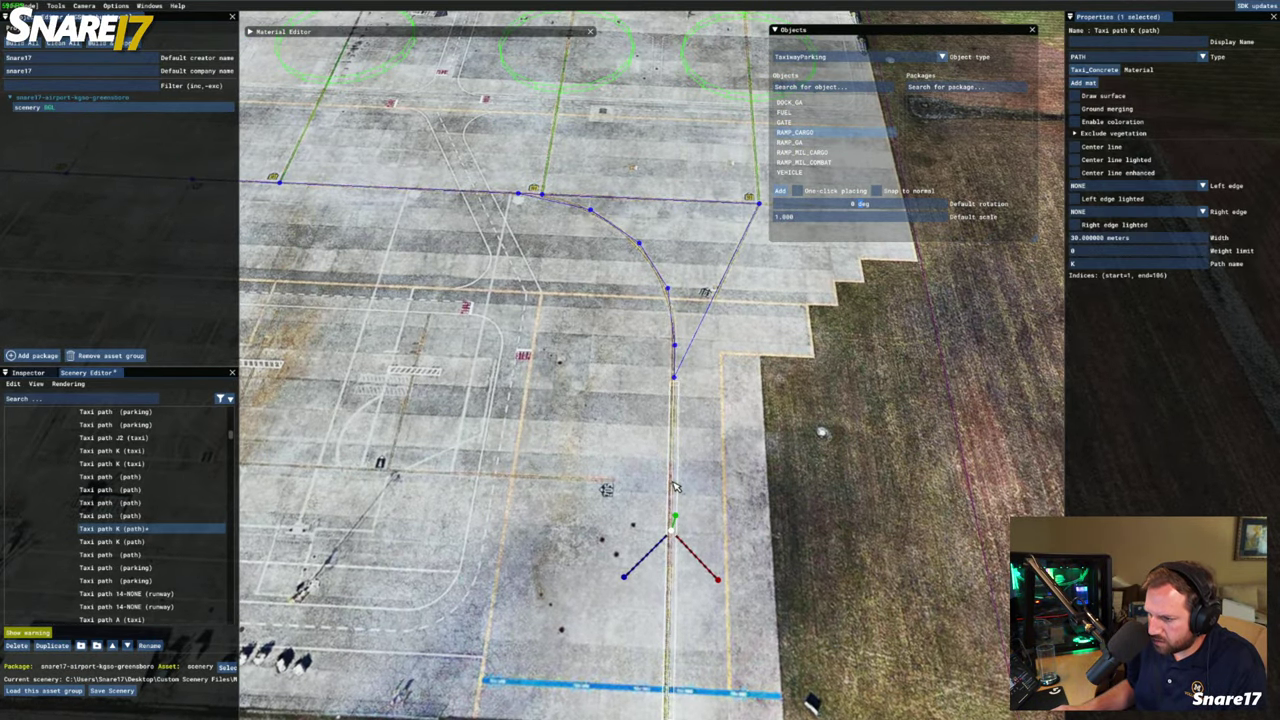
{"action": "right_click", "coordinate": [673, 484]}
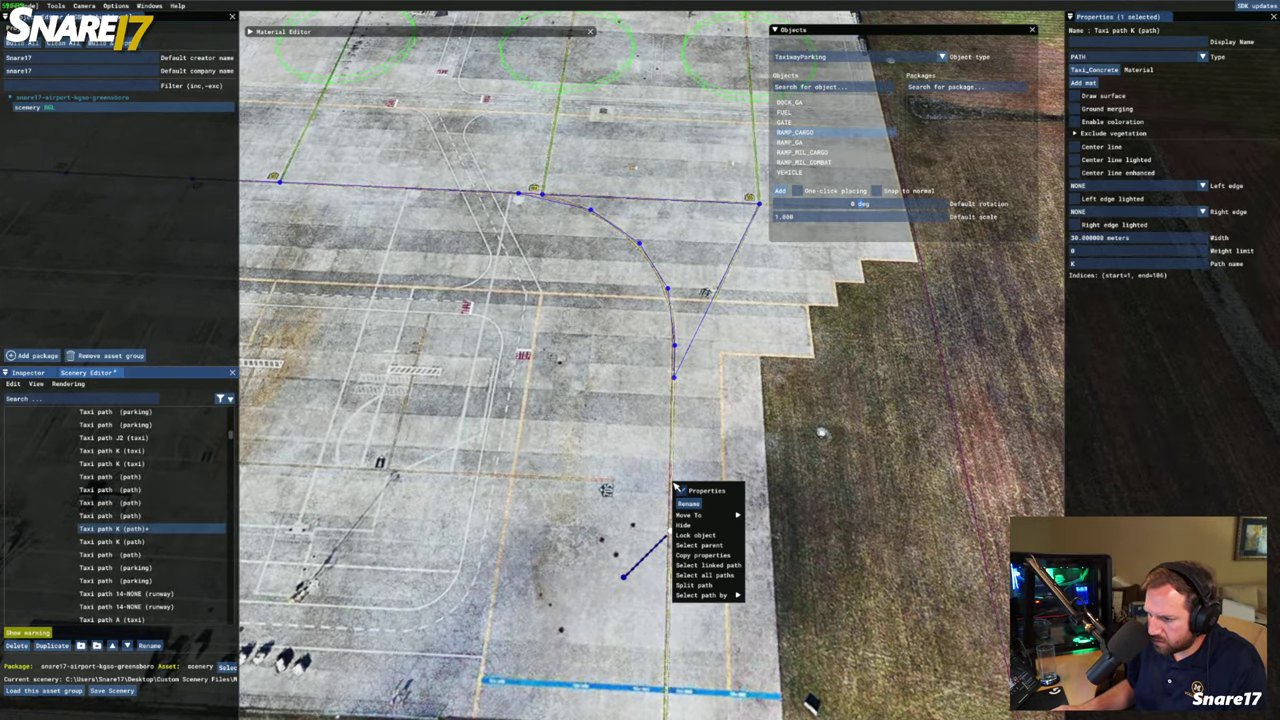
{"action": "left_click", "coordinate": [695, 585]}
{"action": "key", "text": "w"}
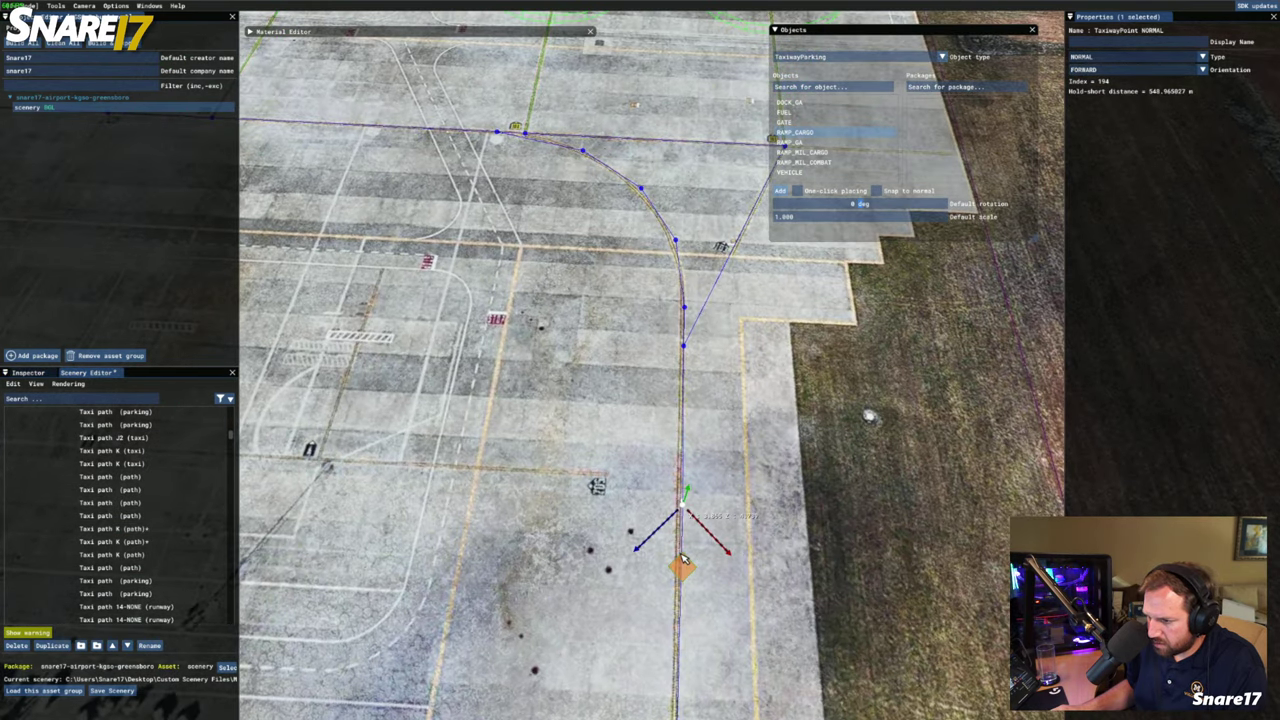
{"action": "left_click_drag", "start_coordinate": [683, 558], "coordinate": [677, 538]}
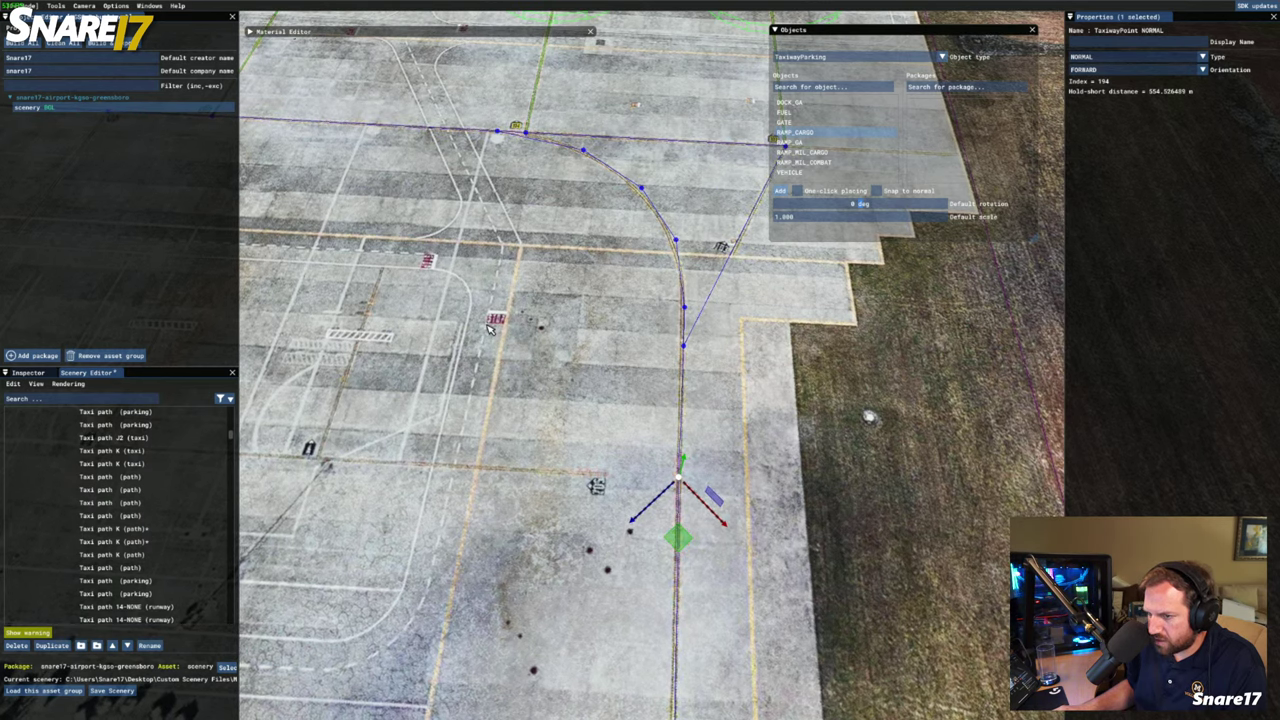
Add a RAMP_CARGO parking to the FedEx Ramp group and place it on the painted stand line opposite stands 106 and 107
{"action": "key", "text": "r"}
{"action": "key", "text": "a"}
{"action": "key", "text": "r"}
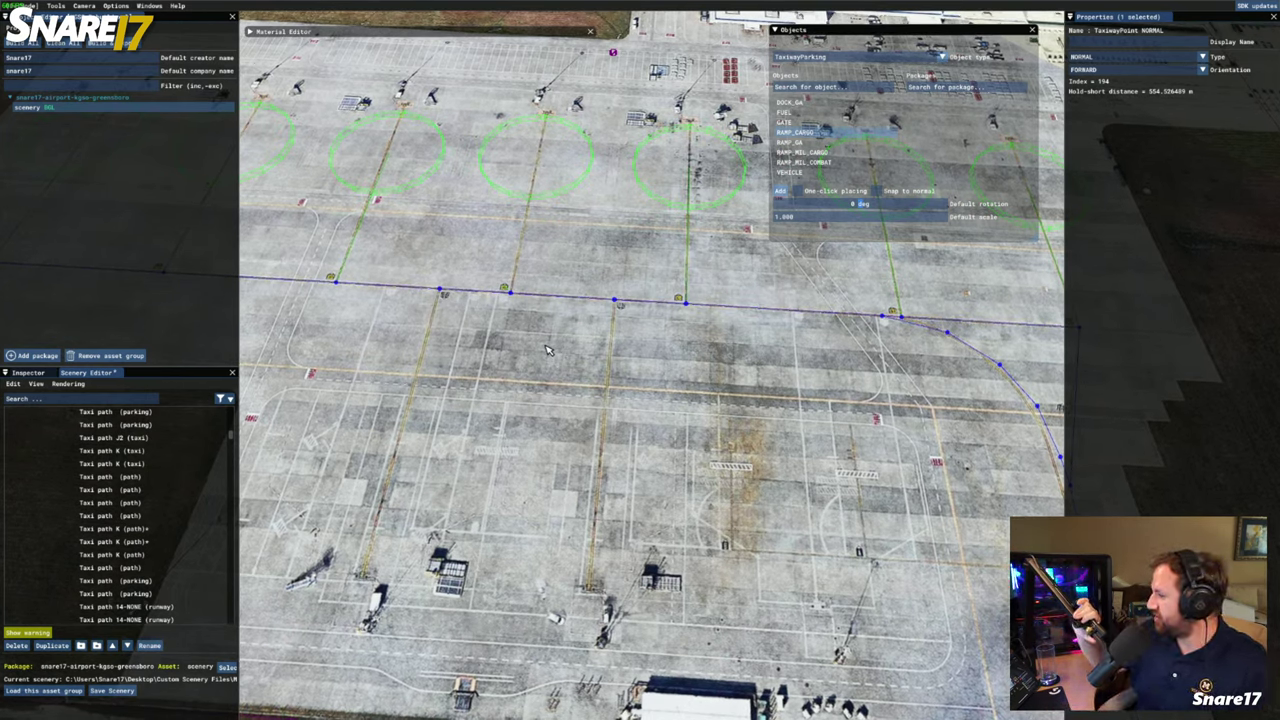
{"action": "key", "text": "a"}
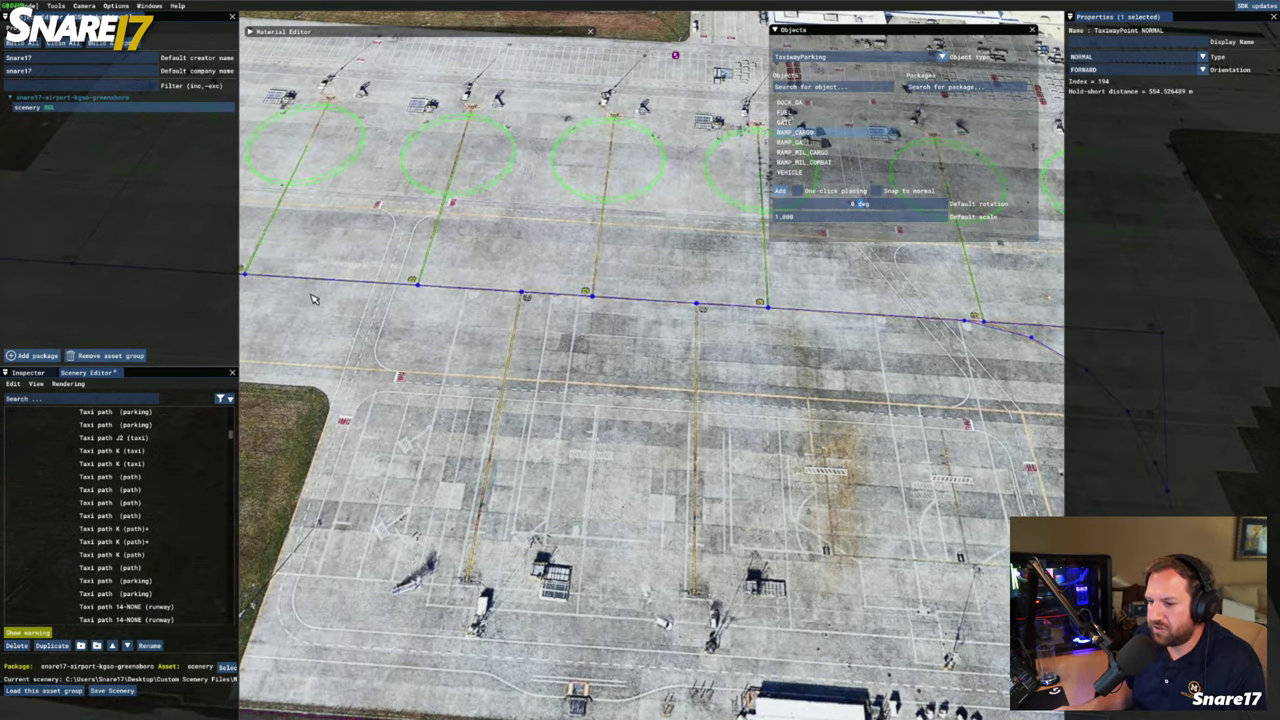
{"action": "key", "text": "a"}
{"action": "key", "text": "f"}
{"action": "key", "text": "f"}
{"action": "key", "text": "w"}
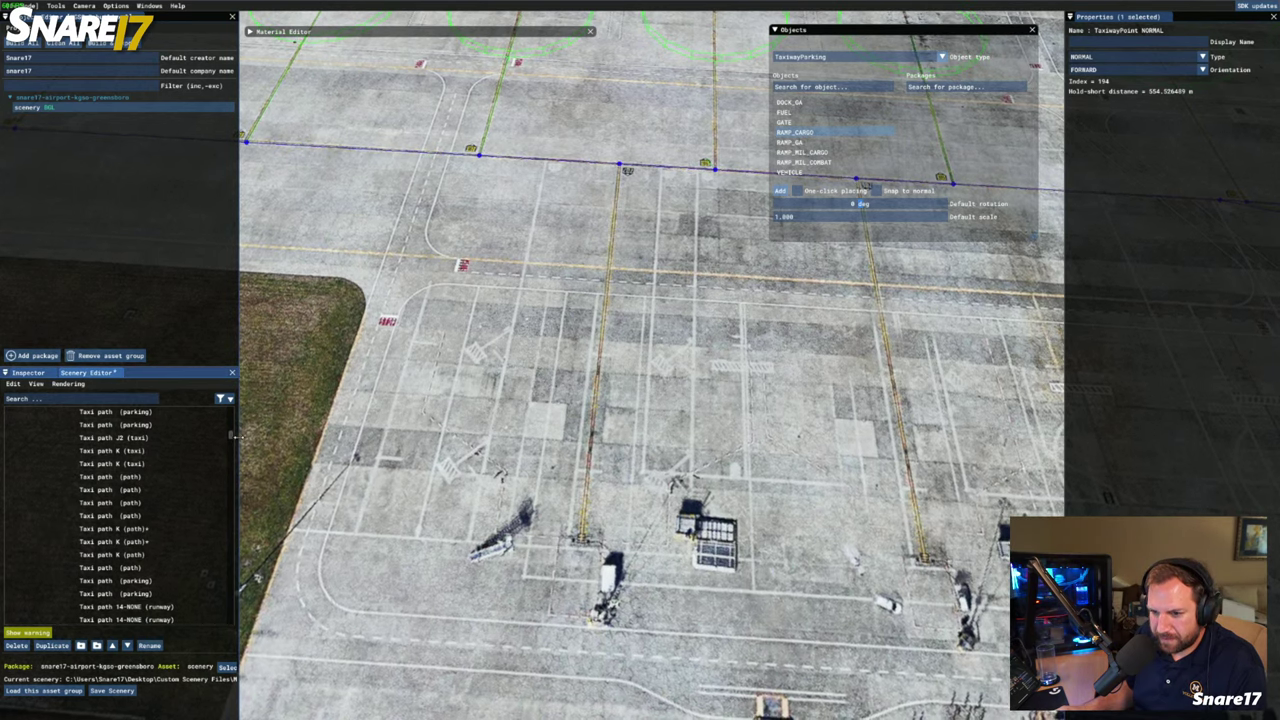
{"action": "left_click_drag", "start_coordinate": [233, 438], "coordinate": [236, 640]}
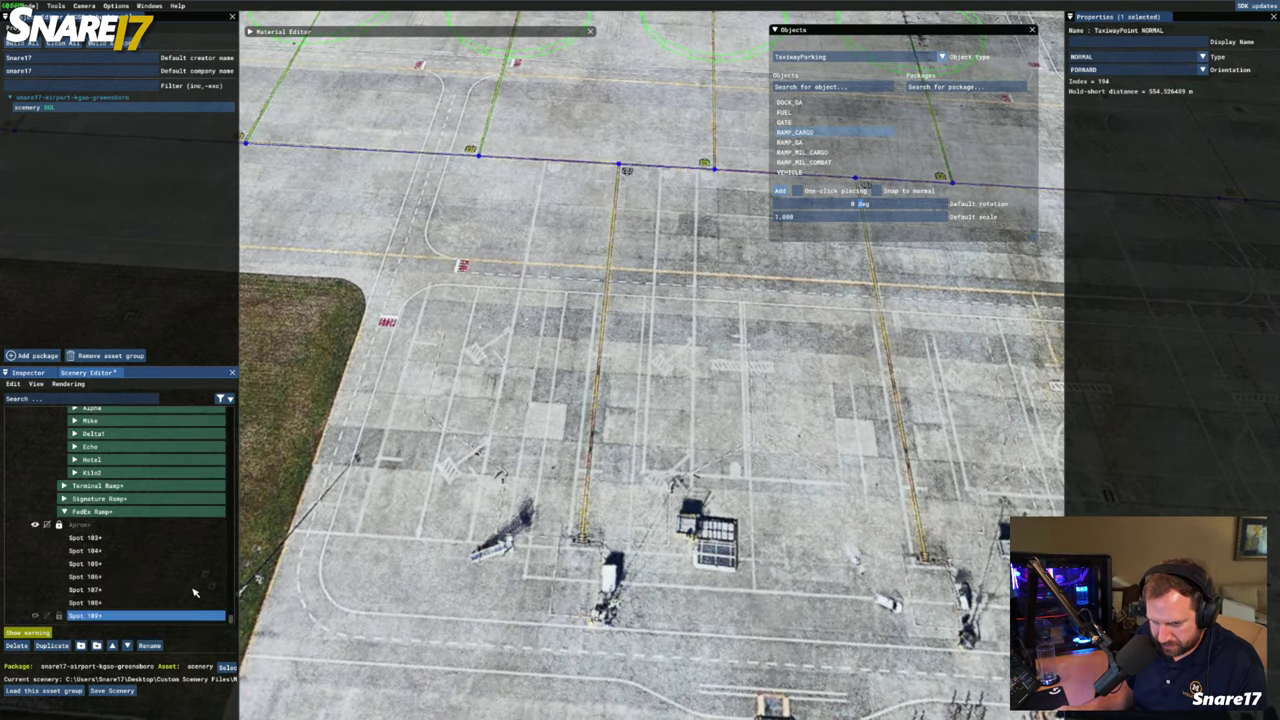
{"action": "left_click", "coordinate": [140, 511]}
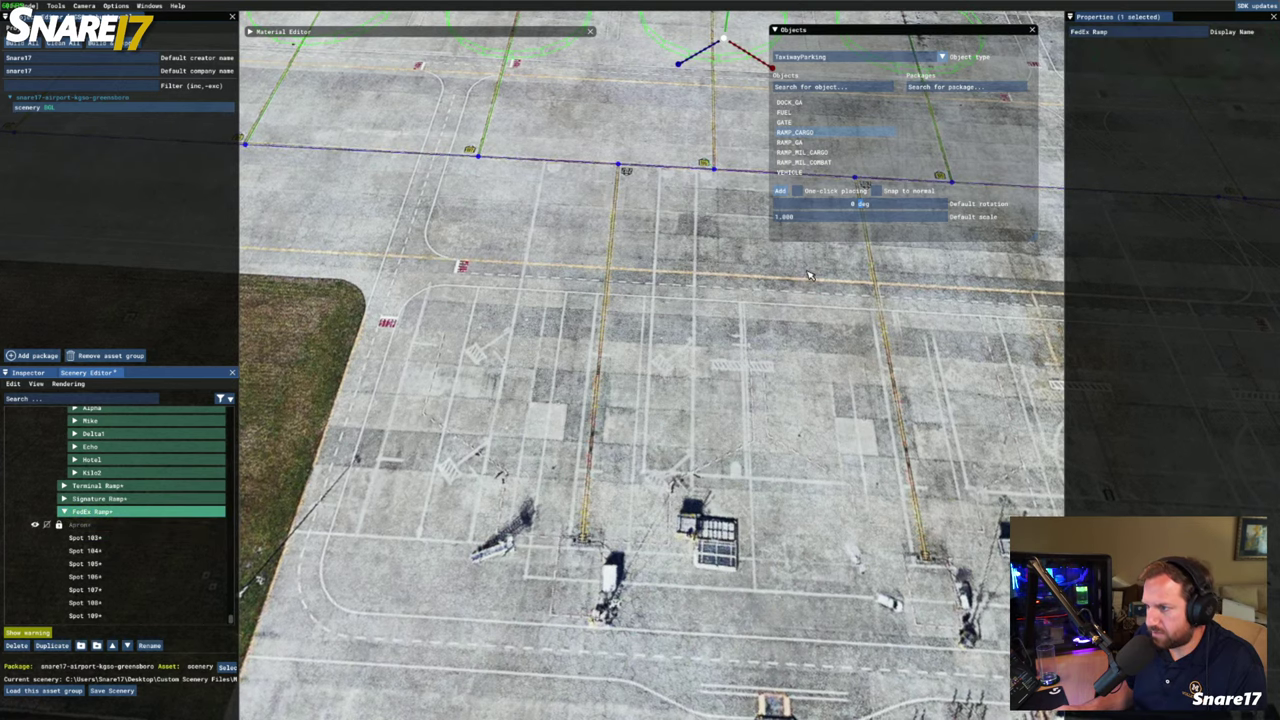
{"action": "left_click", "coordinate": [781, 191]}
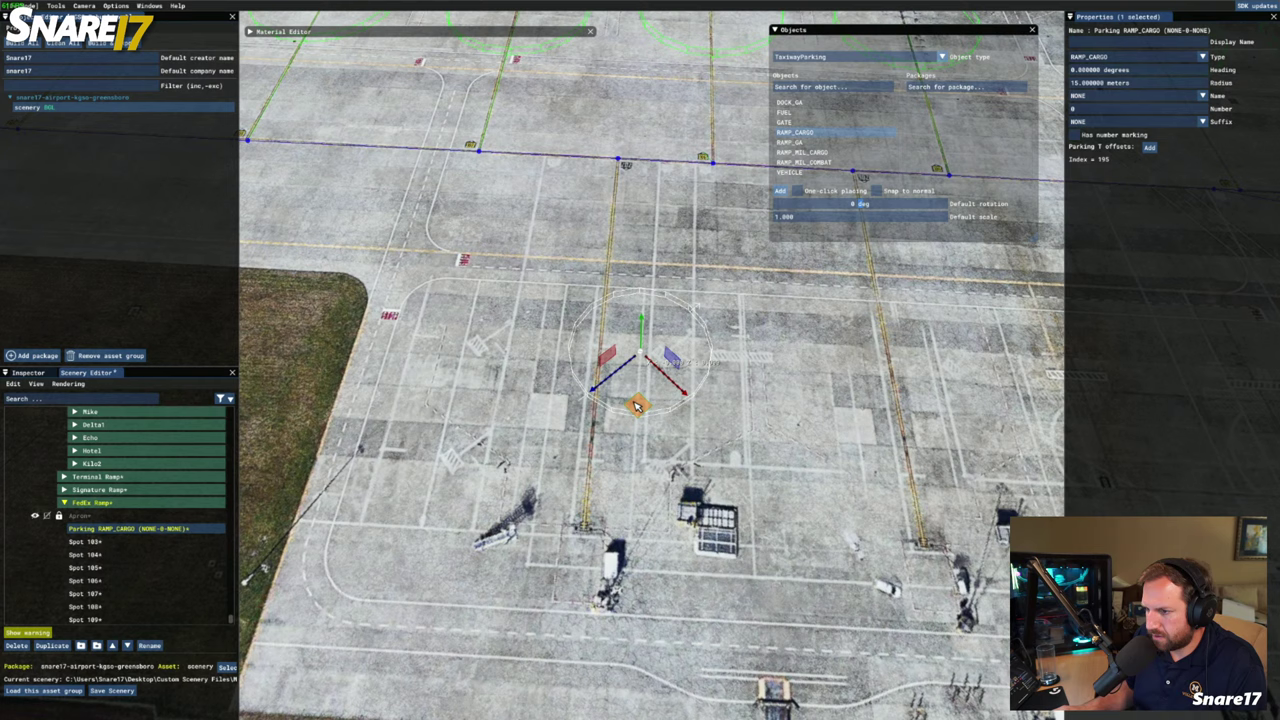
{"action": "left_click_drag", "start_coordinate": [642, 405], "coordinate": [596, 453]}
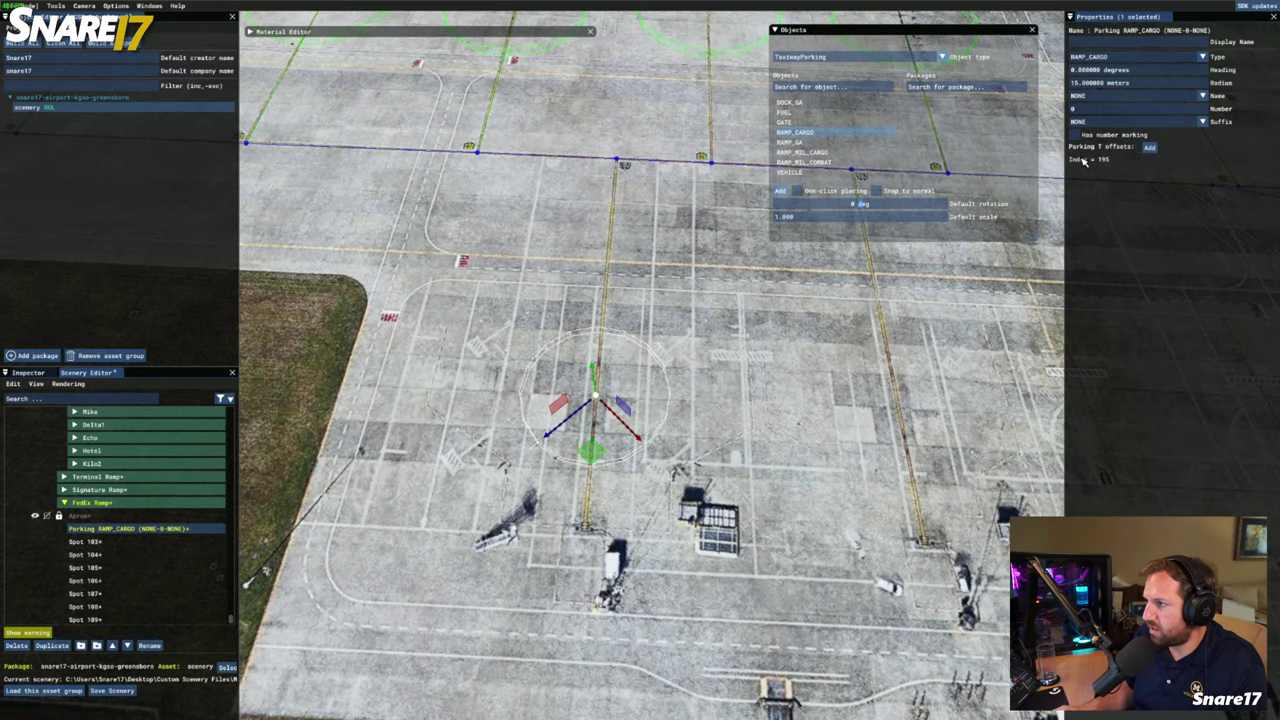
Set the new cargo parking's radius to 22.5 meters
{"action": "left_click", "coordinate": [1110, 83]}
{"action": "type", "text": "22.5"}
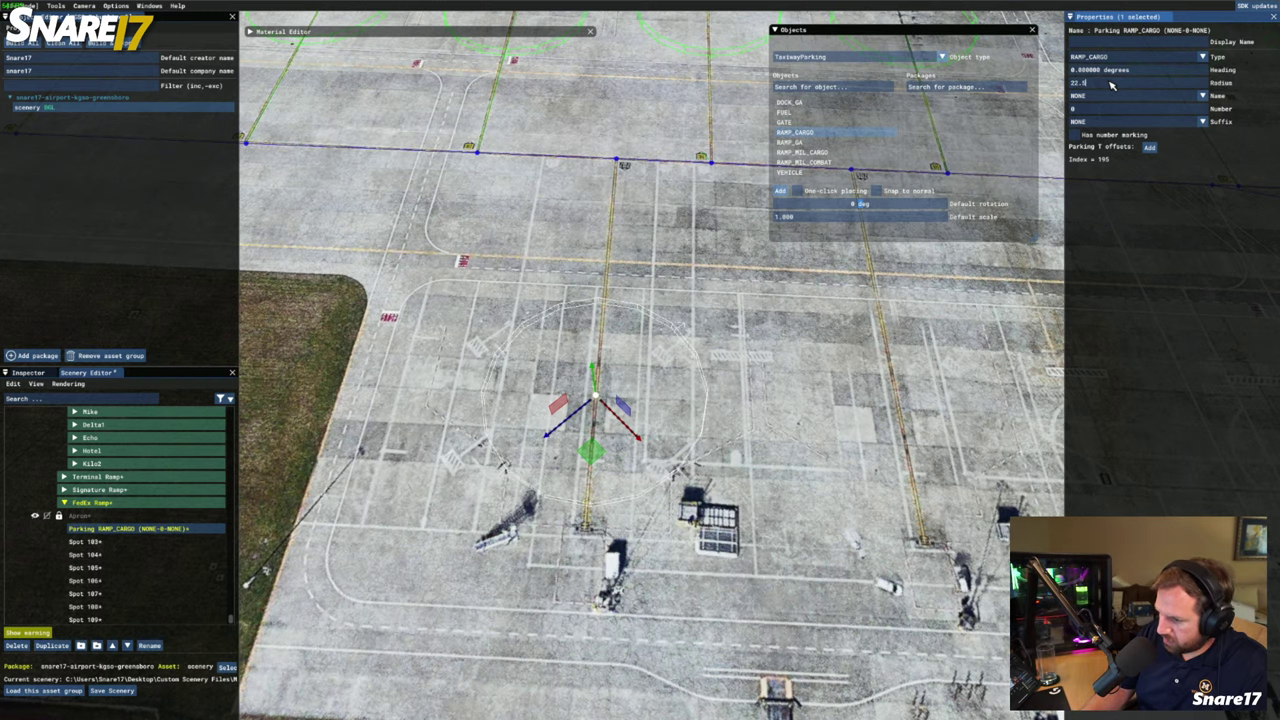
{"action": "key", "text": "Return"}
{"action": "scroll", "coordinate": [670, 408], "scroll_direction": "up", "scroll_amount": 2}
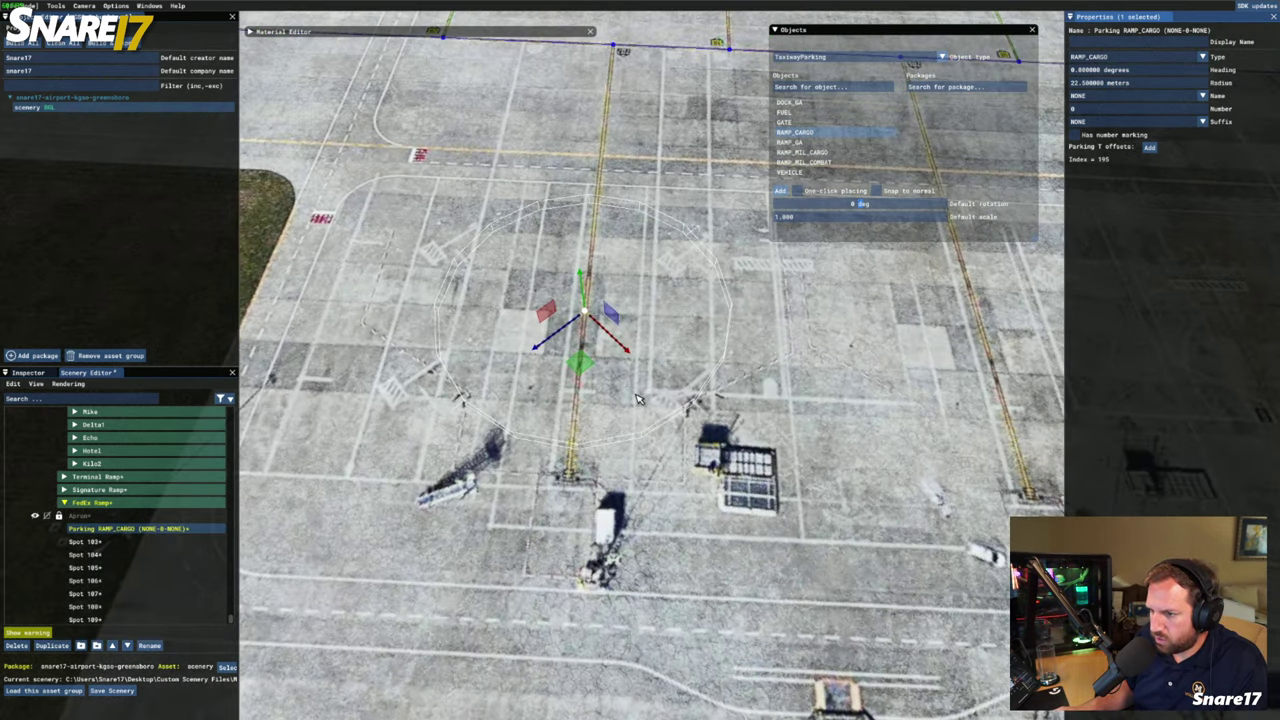
{"action": "middle_click_drag", "start_coordinate": [640, 400], "coordinate": [686, 394]}
{"action": "scroll", "coordinate": [686, 393], "scroll_direction": "up", "scroll_amount": 3}
{"action": "scroll", "coordinate": [686, 393], "scroll_direction": "up", "scroll_amount": 3}
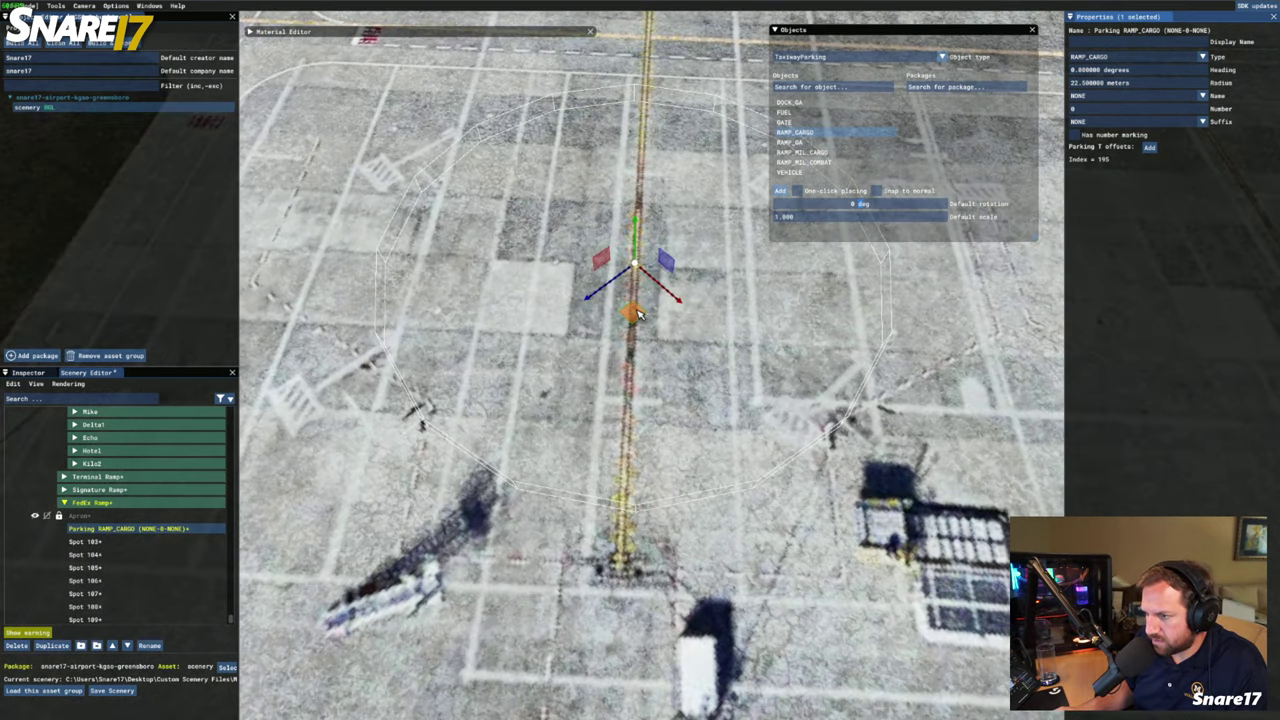
{"action": "scroll", "coordinate": [640, 316], "scroll_direction": "down", "scroll_amount": 3}
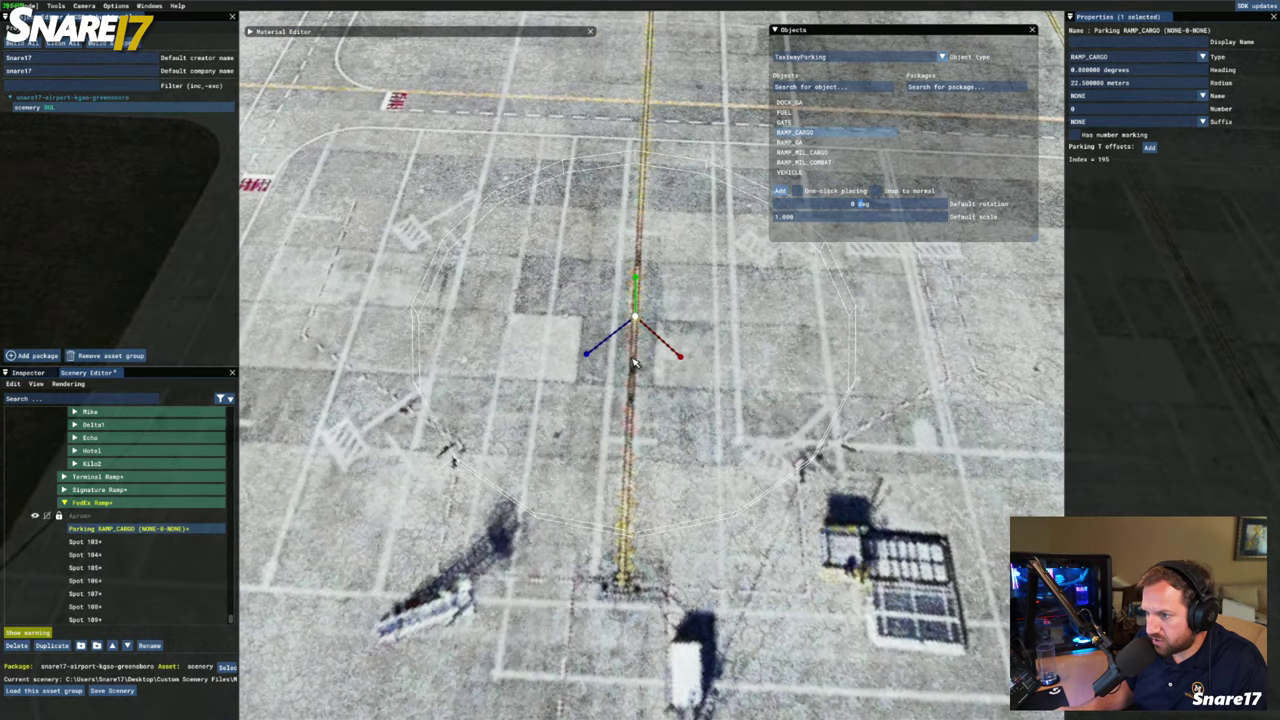
{"action": "scroll", "coordinate": [633, 369], "scroll_direction": "down", "scroll_amount": 4}
Rotate the new cargo parking to a heading of about 135.7 degrees, in line with the painted stand line
{"action": "left_click", "coordinate": [634, 402]}
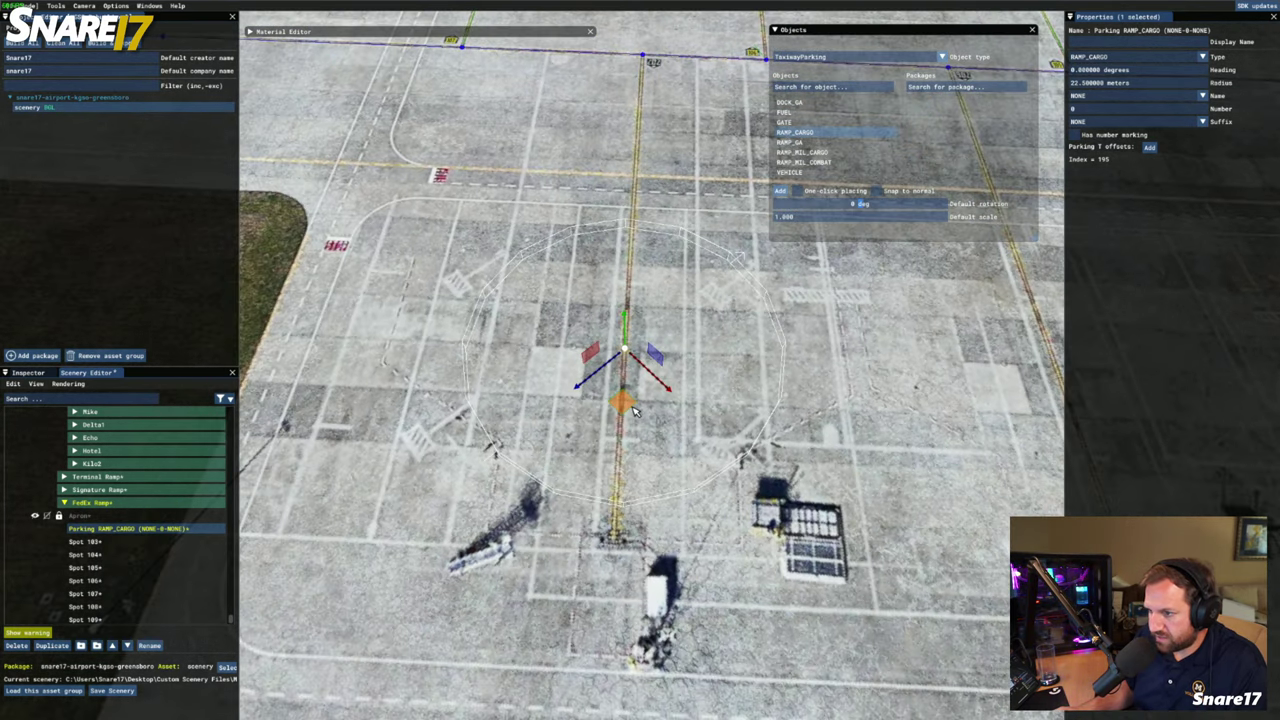
{"action": "left_click", "coordinate": [622, 408]}
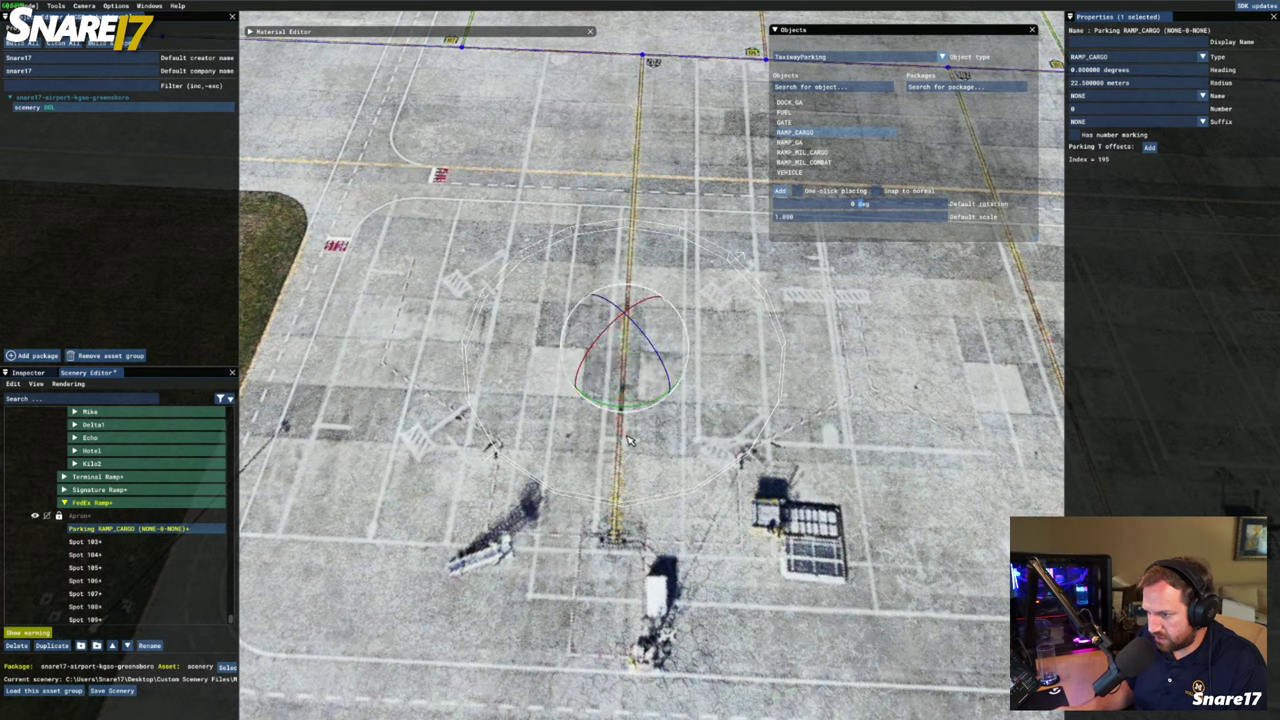
{"action": "left_click_drag", "start_coordinate": [630, 410], "coordinate": [415, 309]}
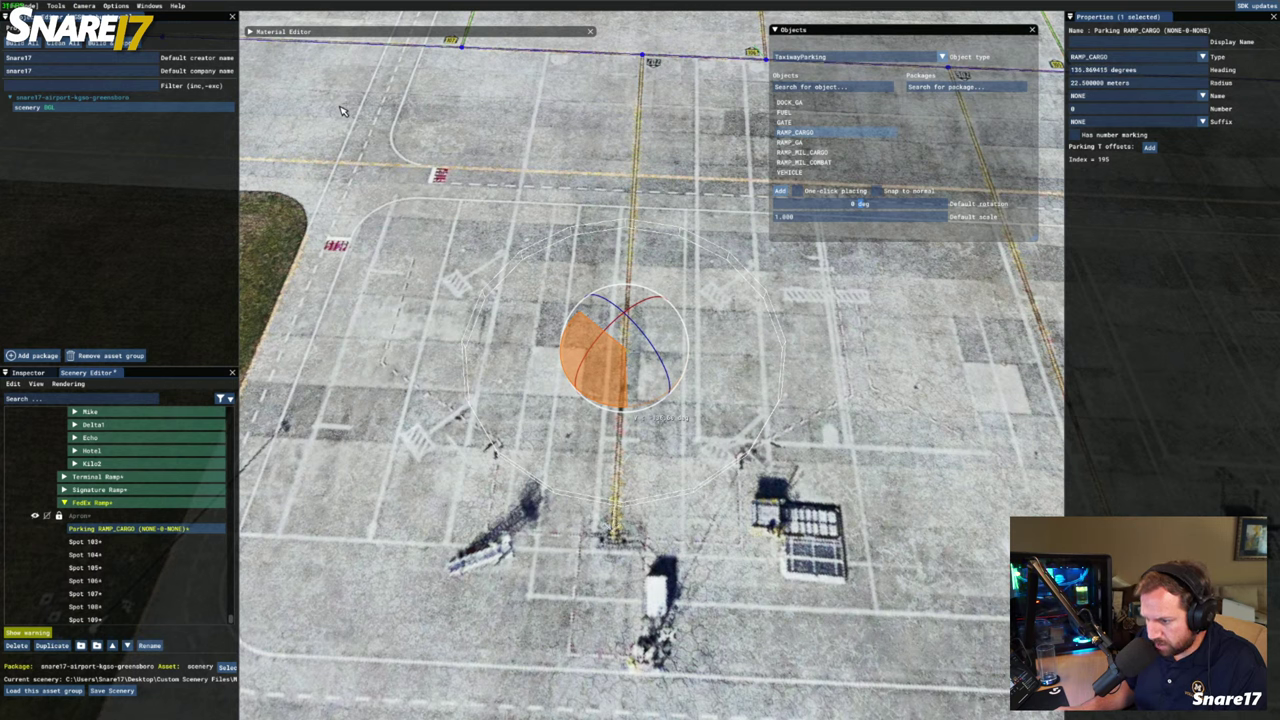
{"action": "left_click_drag", "start_coordinate": [340, 110], "coordinate": [321, 111]}
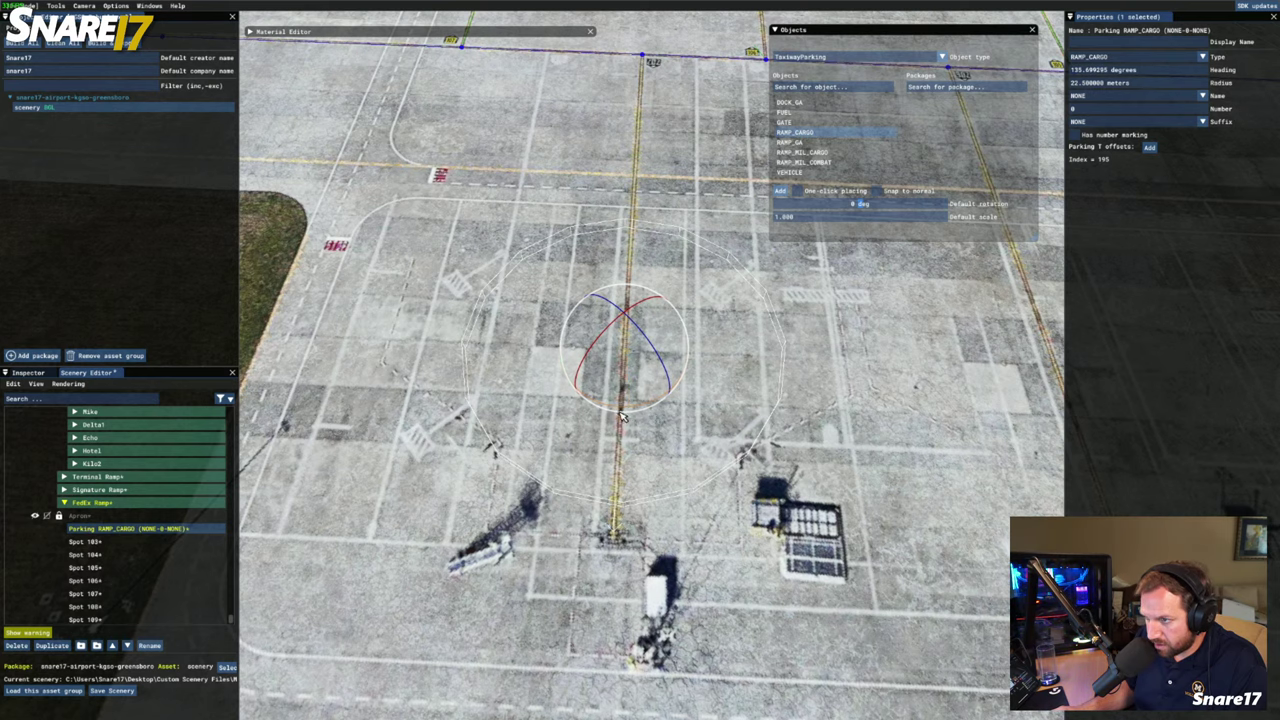
Shift the new cargo parking slightly along its painted stand line toward the taxi path
{"action": "key", "text": "t"}
{"action": "key", "text": "w"}
{"action": "key", "text": "s"}
{"action": "key", "text": "d"}
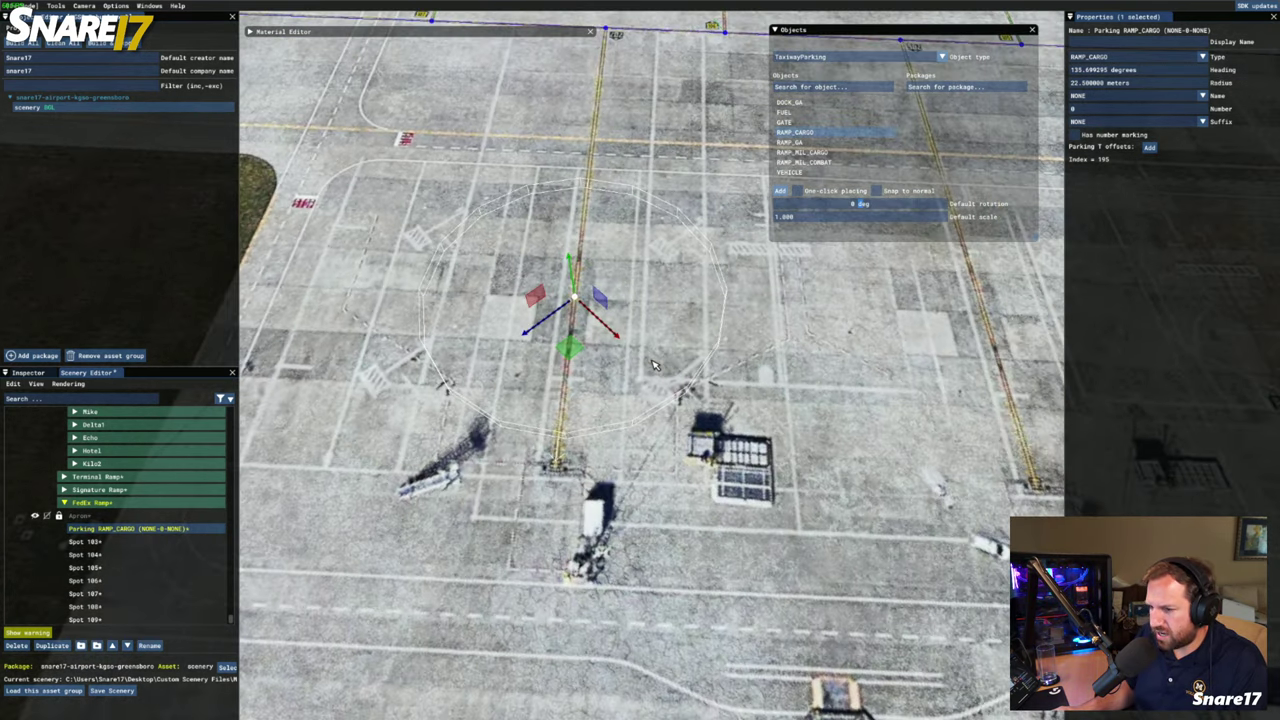
{"action": "mouse_move", "coordinate": [569, 350]}
{"action": "left_mouse_down"}
{"action": "mouse_move", "coordinate": [573, 316]}
{"action": "mouse_move", "coordinate": [573, 336]}
{"action": "left_mouse_up"}
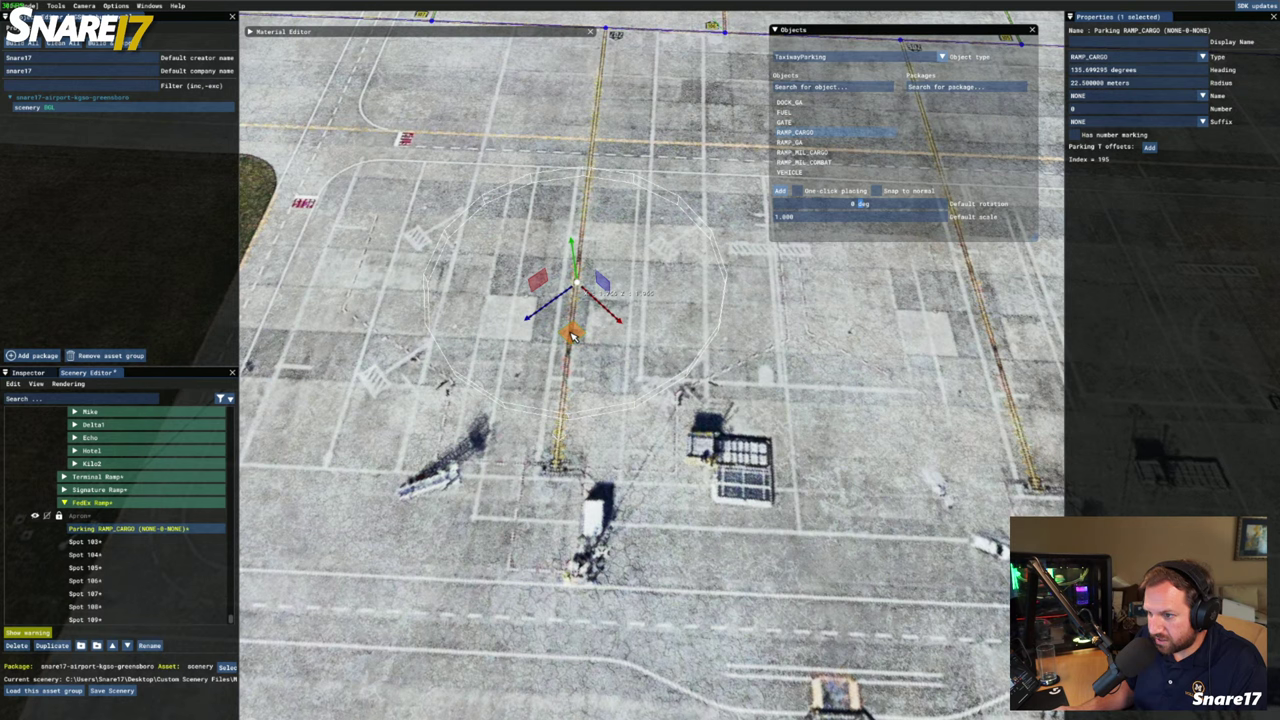
Create a path between the new cargo parking and the taxiway point at its stand line's junction
{"action": "key", "text": "w"}
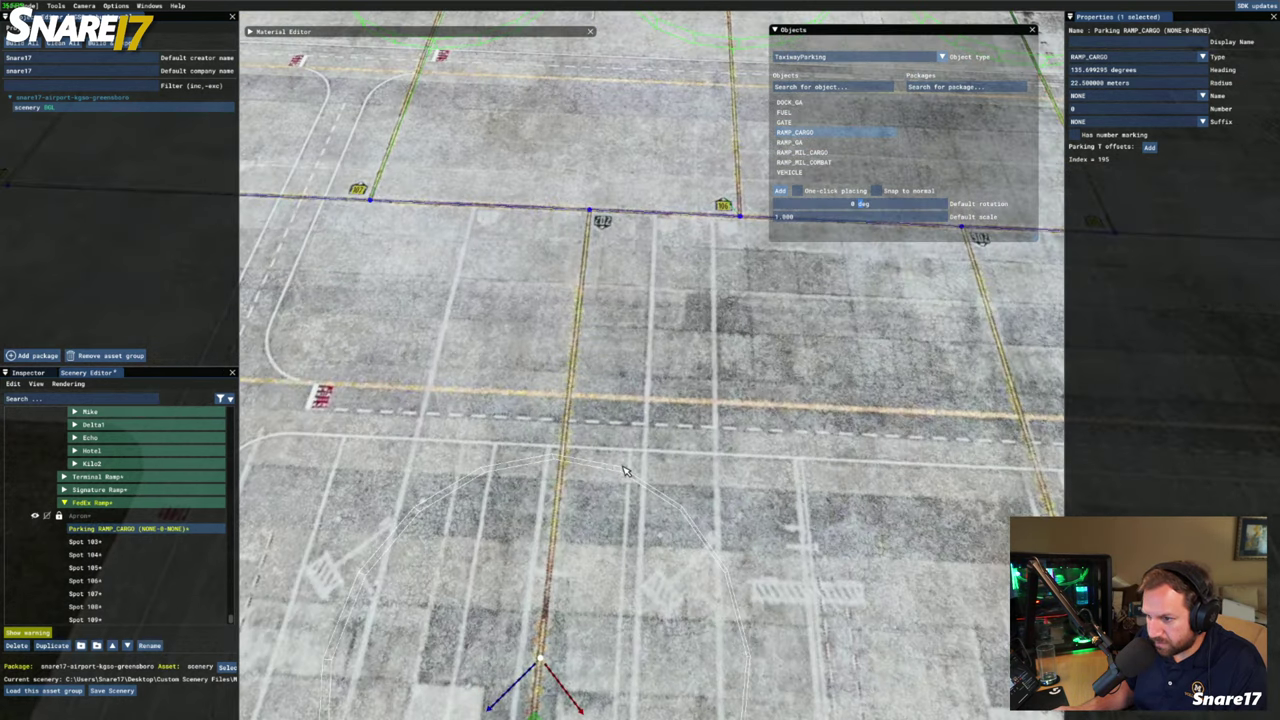
{"action": "key", "text": "s"}
{"action": "key", "text": "w"}
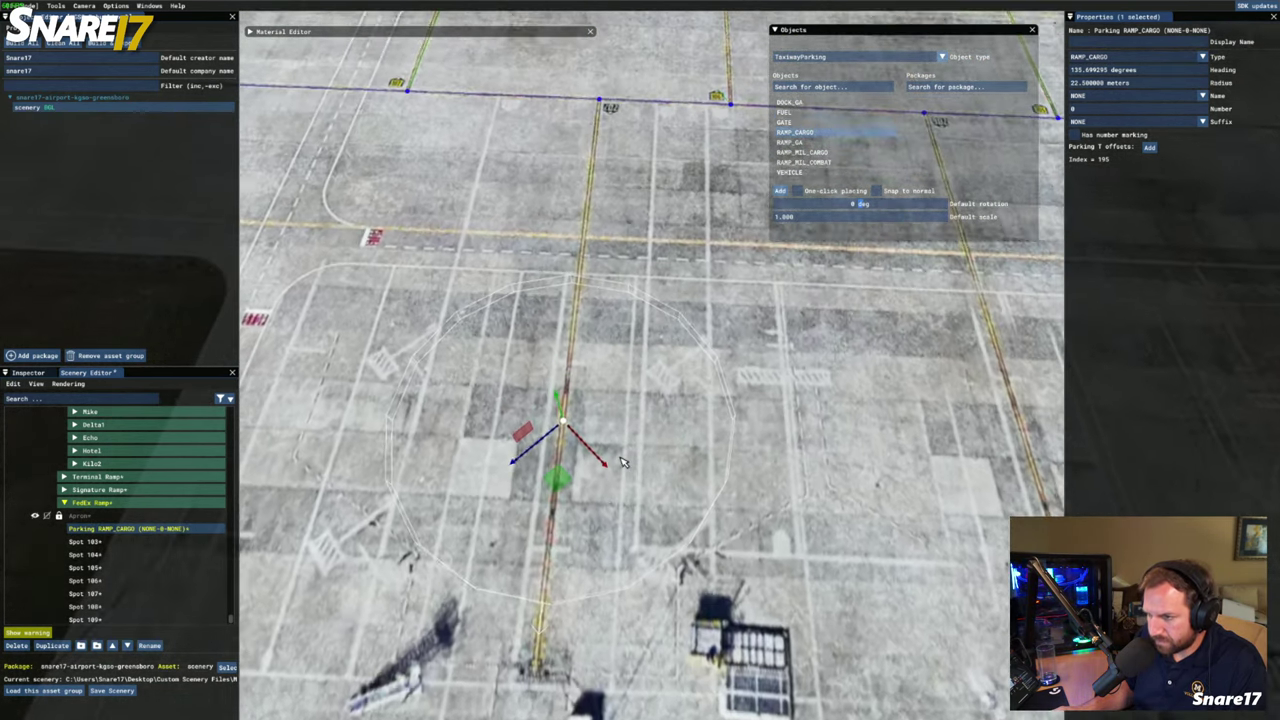
{"action": "key", "text": "s"}
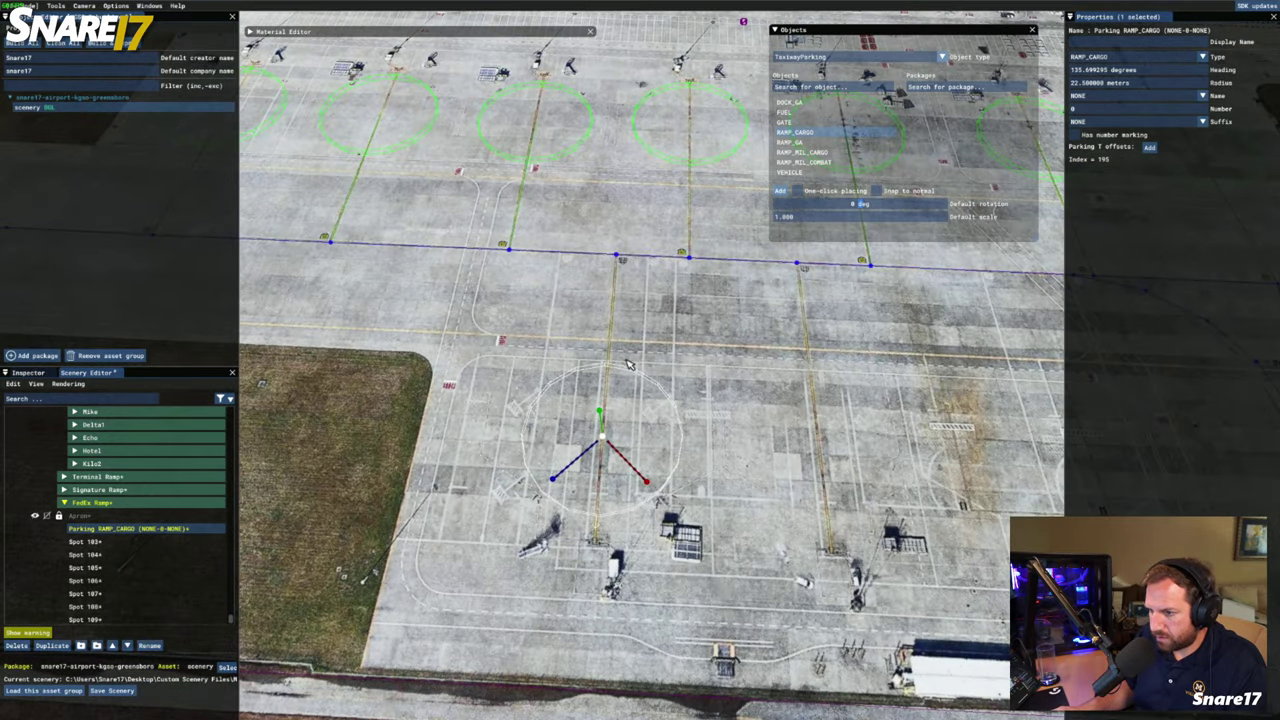
{"action": "key", "text": "w"}
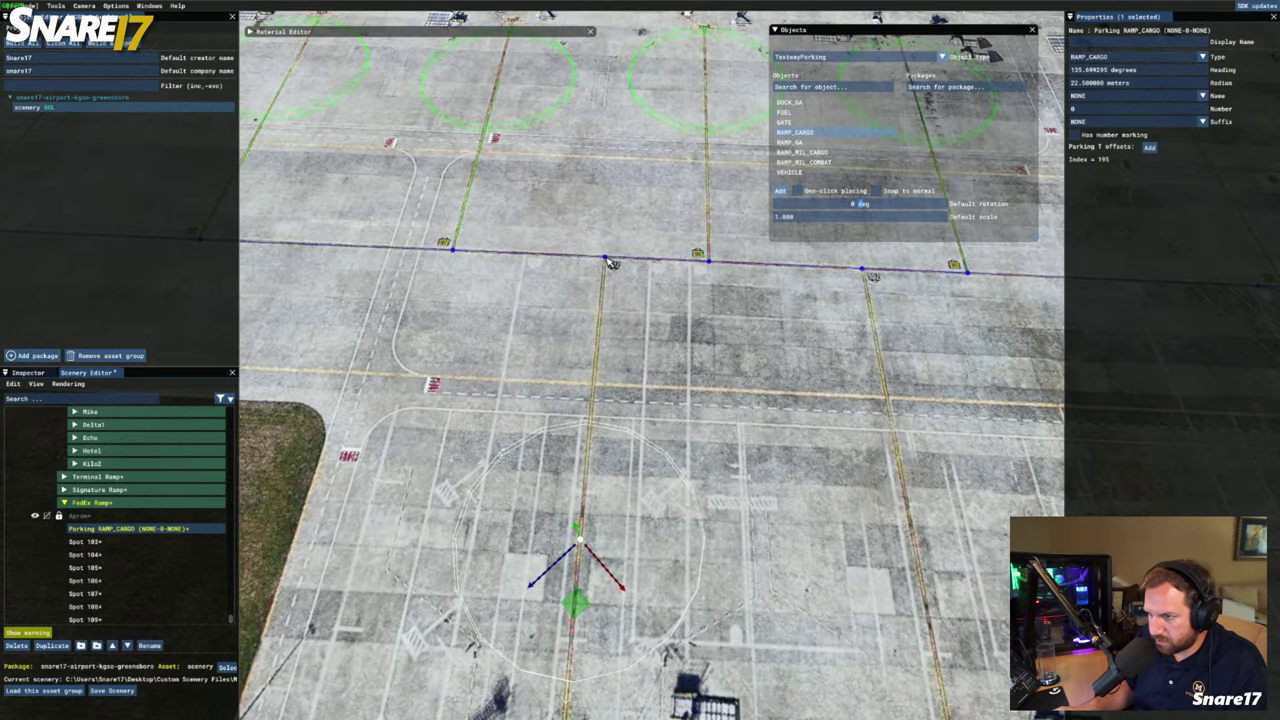
{"action": "left_click", "coordinate": [605, 258], "text": "ctrl"}
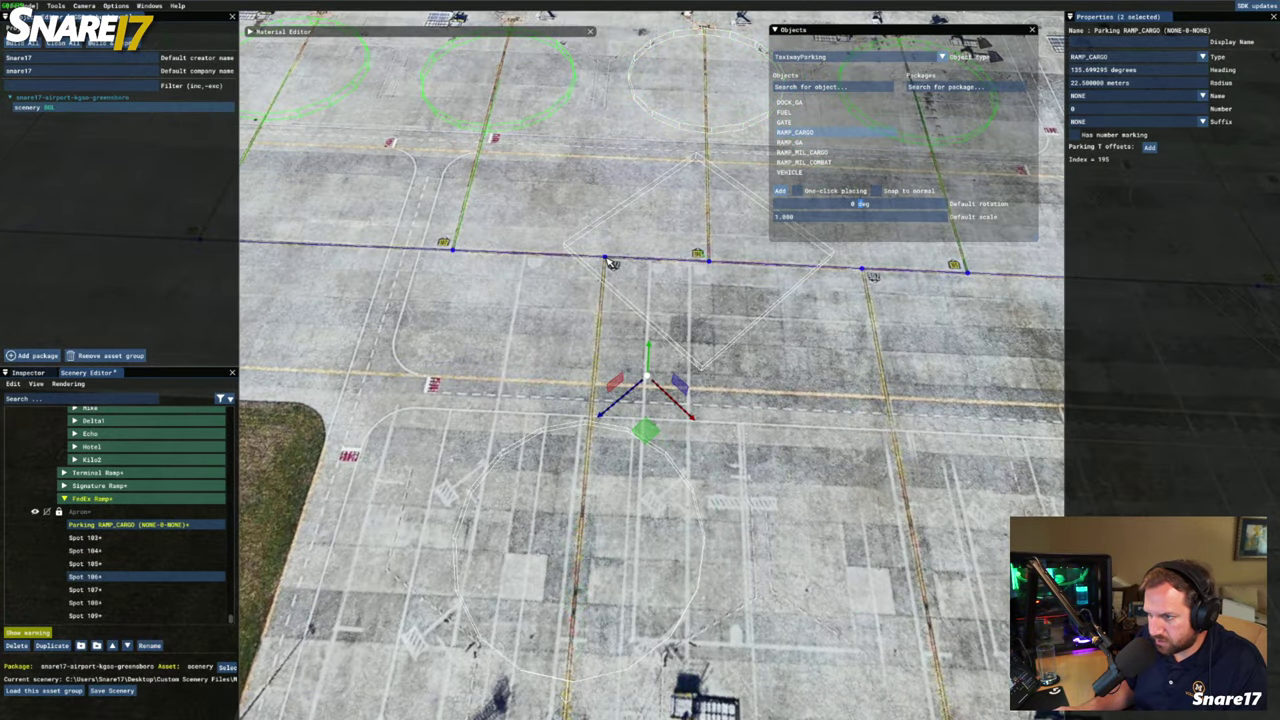
{"action": "left_click", "coordinate": [588, 490]}
{"action": "right_click", "coordinate": [586, 490]}
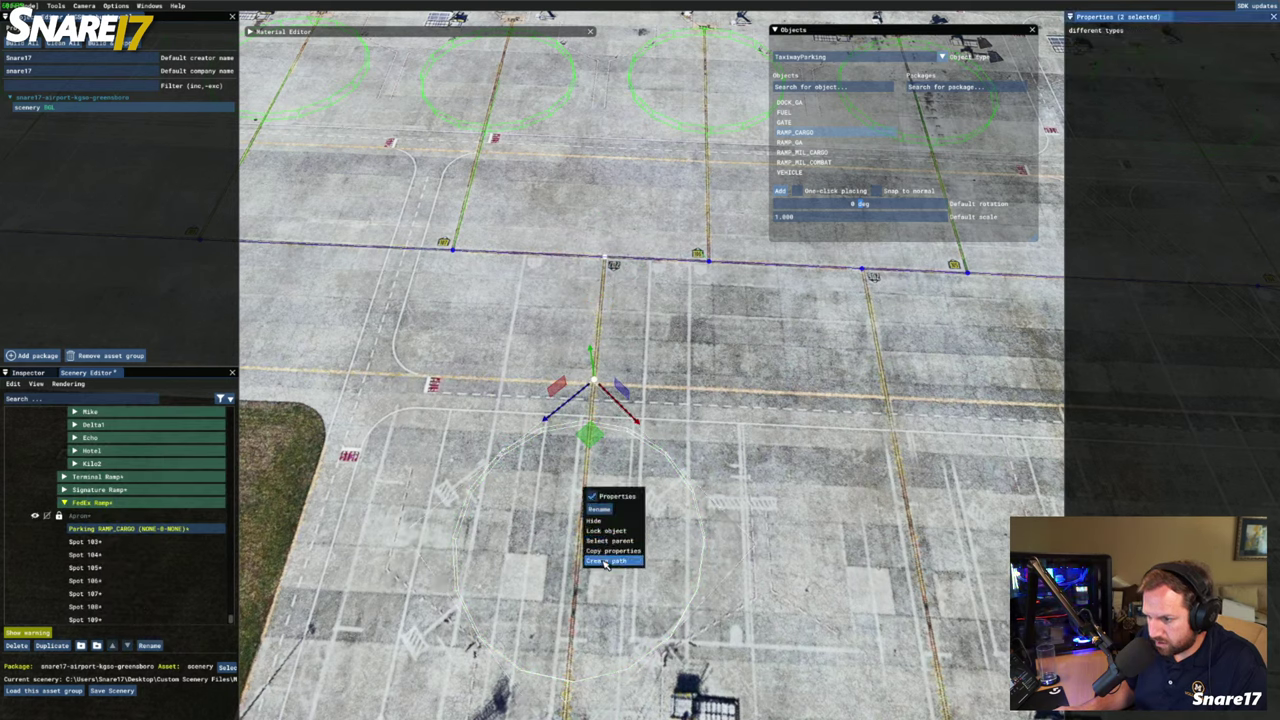
{"action": "left_click", "coordinate": [600, 560]}
{"action": "left_click", "coordinate": [668, 463]}
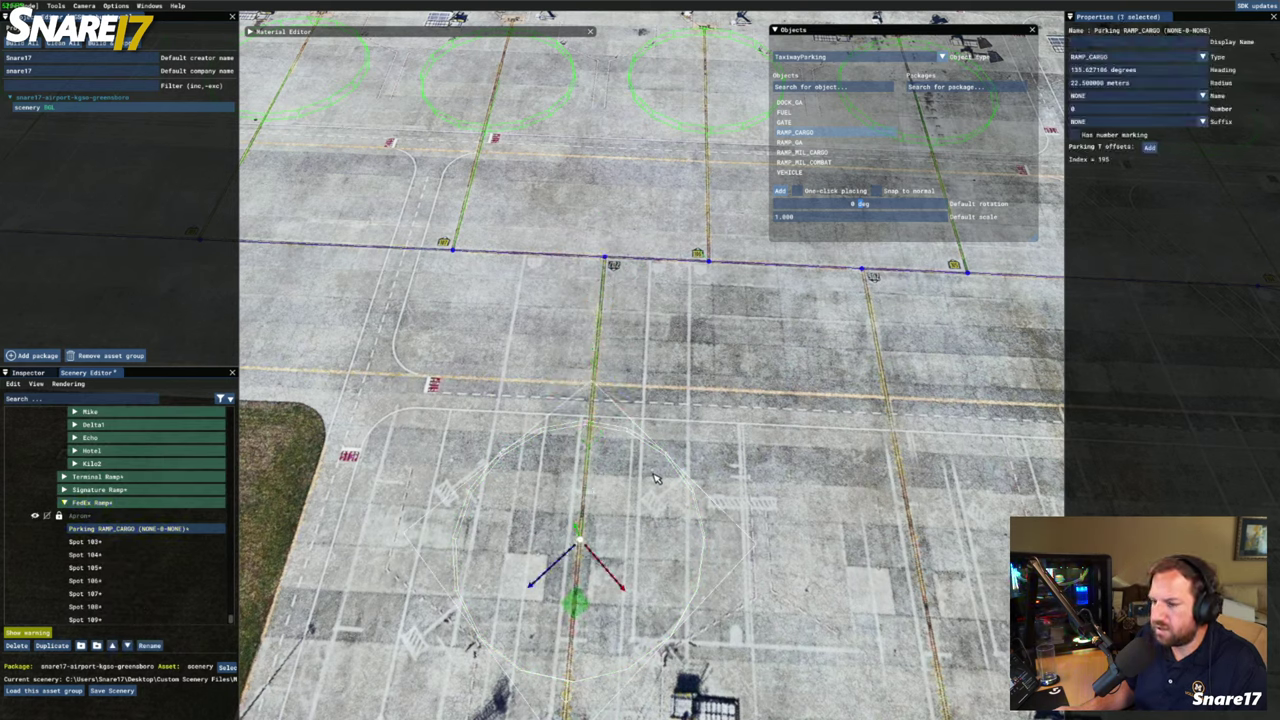
Set the new parking's name to PARKING and number to 207, and enable its number marking
{"action": "left_click", "coordinate": [1108, 96]}
{"action": "left_click", "coordinate": [1097, 118]}
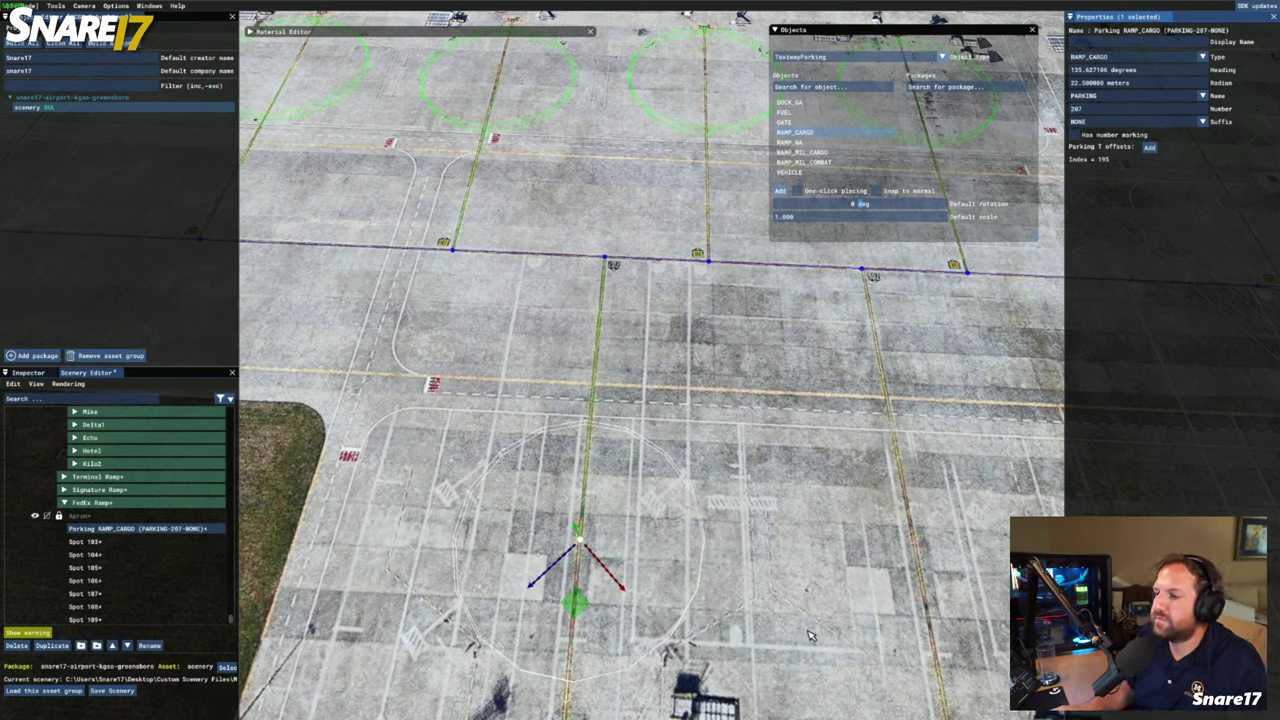
{"action": "left_click", "coordinate": [1090, 138]}
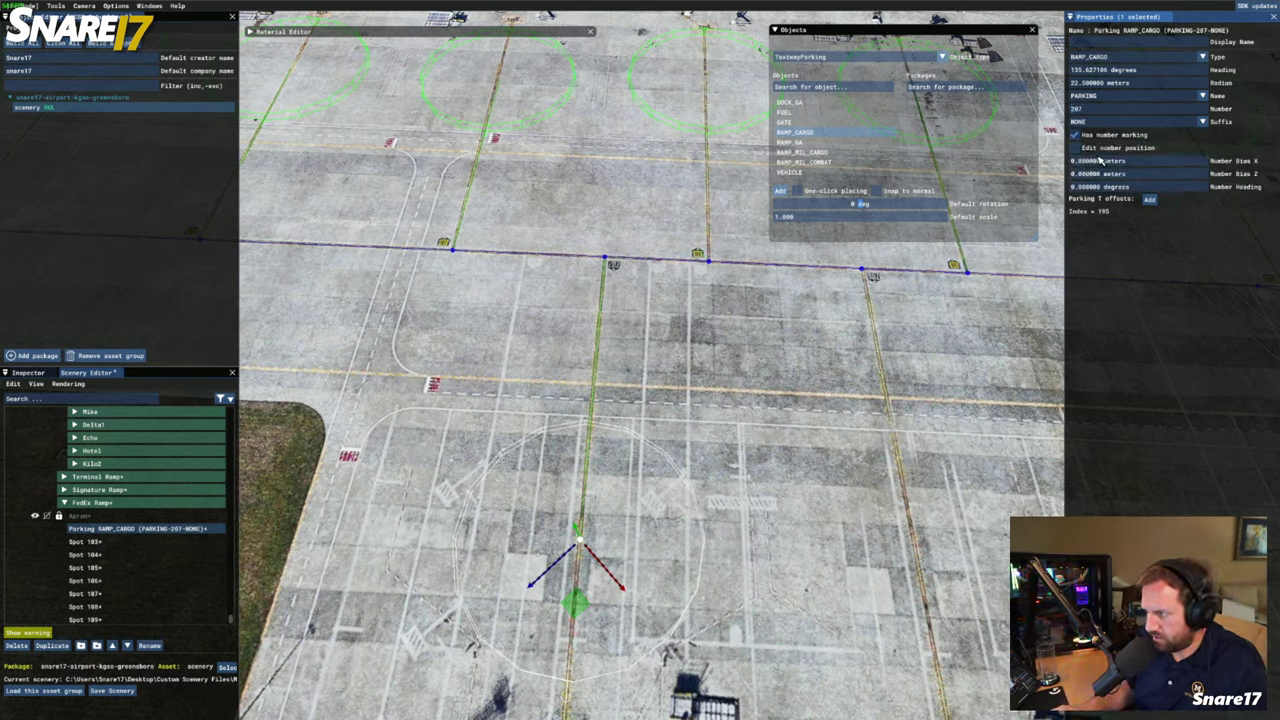
Move the 207 number marking onto the painted marker beside the stand line junction and rotate it to about 135.75 degrees
{"action": "left_click_drag", "start_coordinate": [575, 600], "coordinate": [613, 312]}
{"action": "key", "text": "w"}
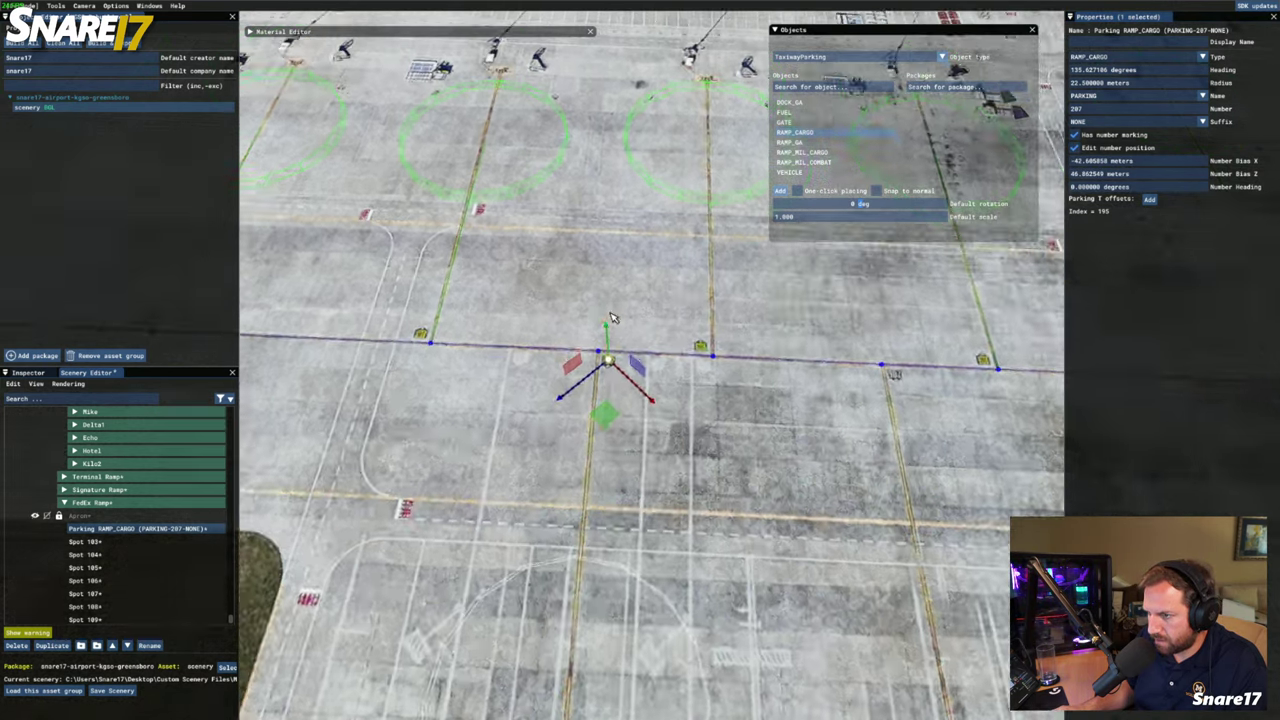
{"action": "key", "text": "a"}
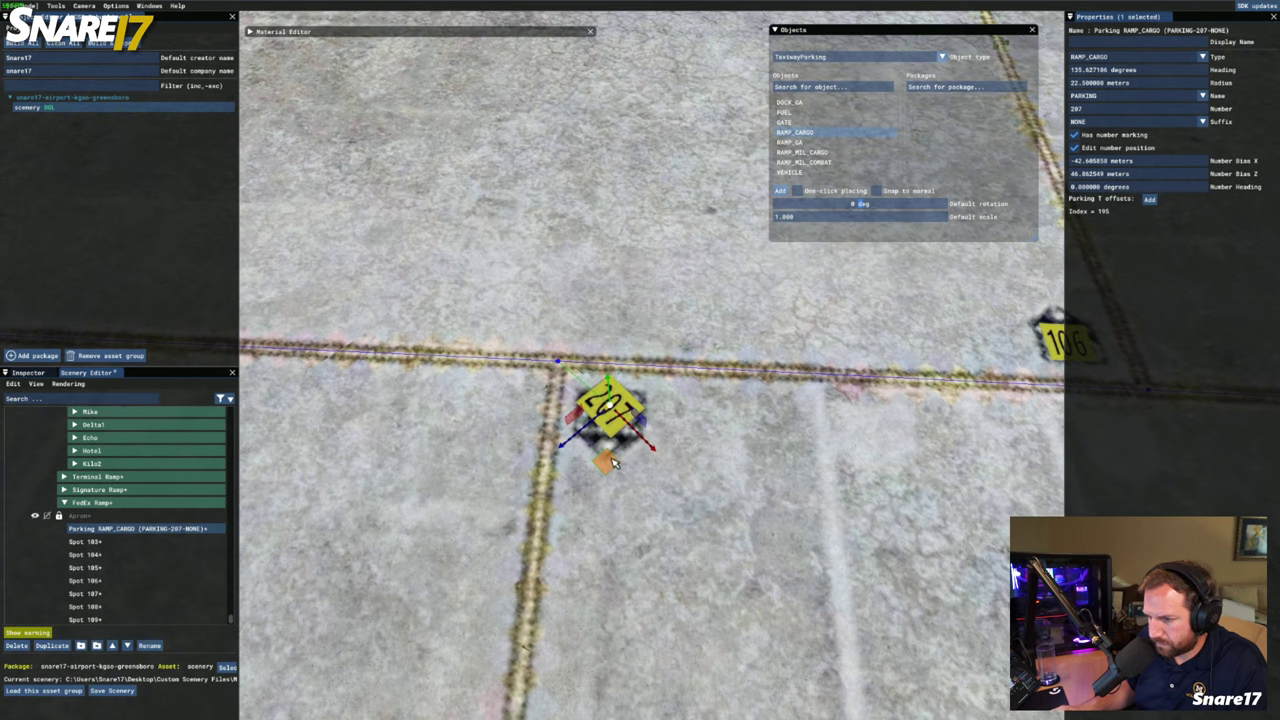
{"action": "mouse_move", "coordinate": [608, 460]}
{"action": "left_mouse_down"}
{"action": "mouse_move", "coordinate": [638, 462]}
{"action": "mouse_move", "coordinate": [580, 486]}
{"action": "mouse_move", "coordinate": [545, 392]}
{"action": "mouse_move", "coordinate": [499, 360]}
{"action": "left_mouse_up"}
{"action": "key", "text": "space"}
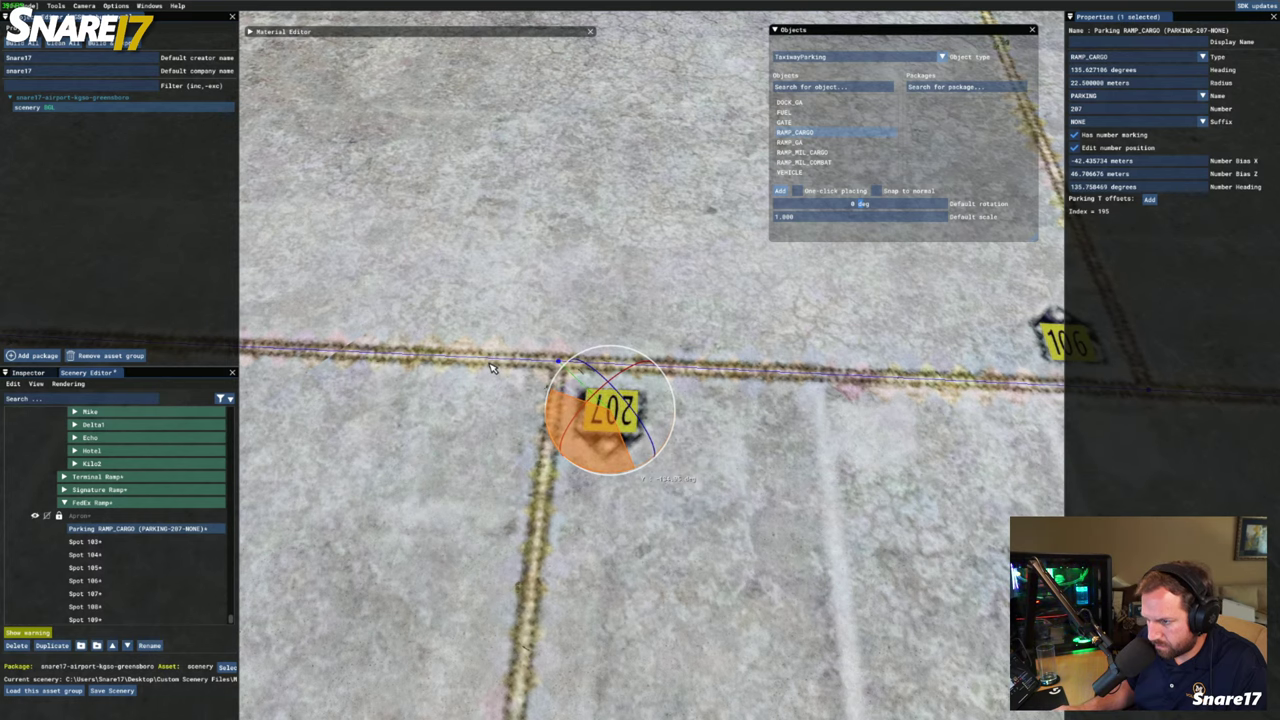
{"action": "left_click_drag", "start_coordinate": [490, 367], "coordinate": [490, 367]}
{"action": "key", "text": "w"}
{"action": "key", "text": "space"}
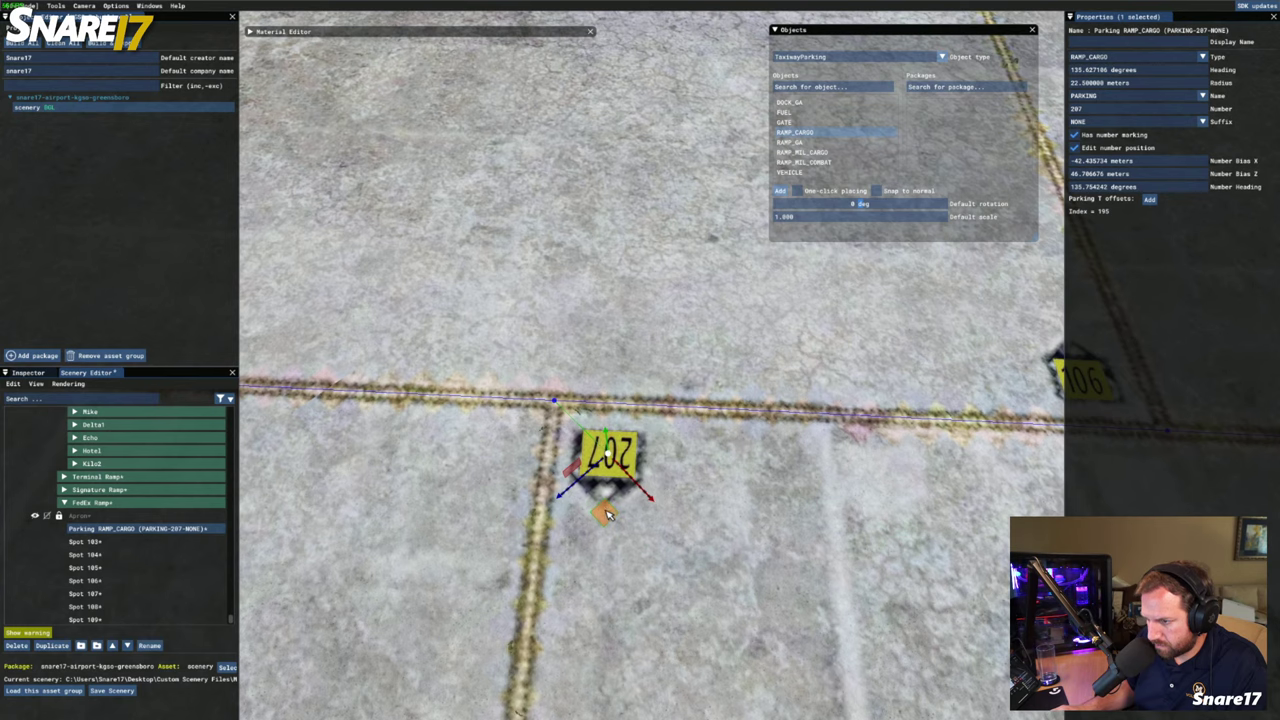
{"action": "left_click_drag", "start_coordinate": [606, 515], "coordinate": [604, 520]}
Reselect parking 207 in the FedEx Ramp group and turn off its number position editing
{"action": "key", "text": "s"}
{"action": "key", "text": "d"}
{"action": "key", "text": "s"}
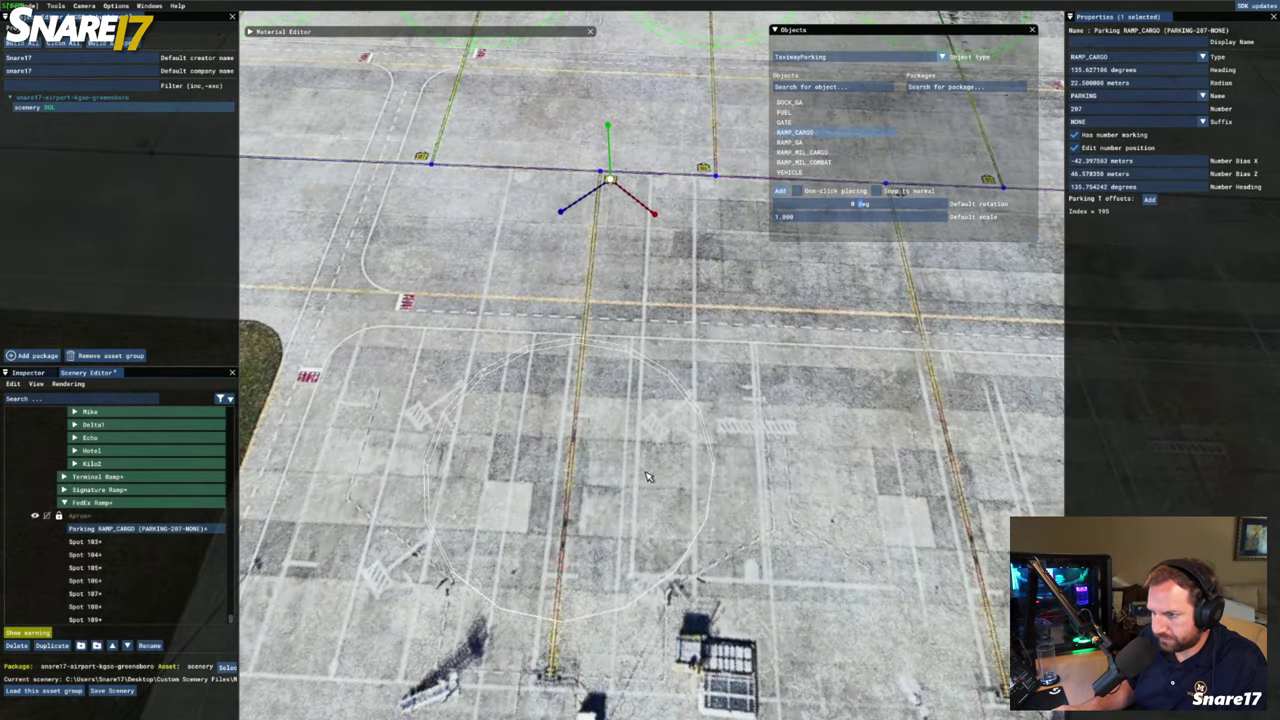
{"action": "left_click", "coordinate": [704, 168]}
{"action": "left_click", "coordinate": [661, 459]}
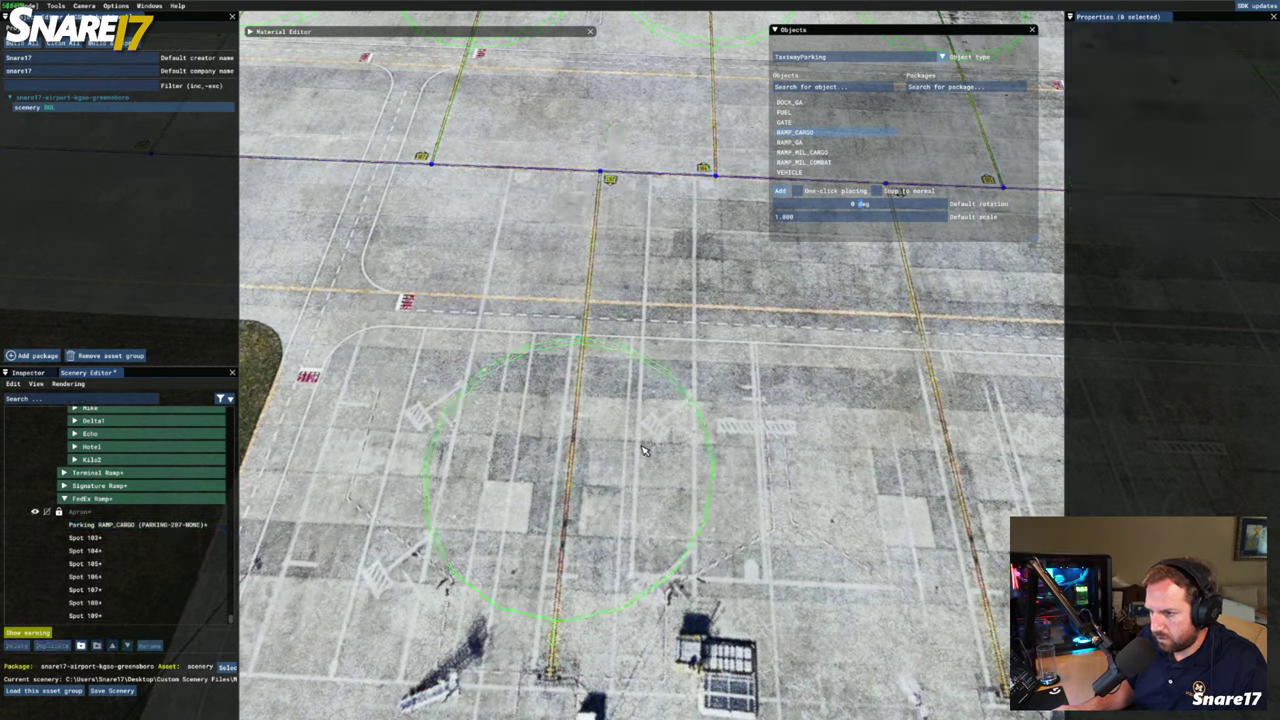
{"action": "left_click", "coordinate": [190, 524]}
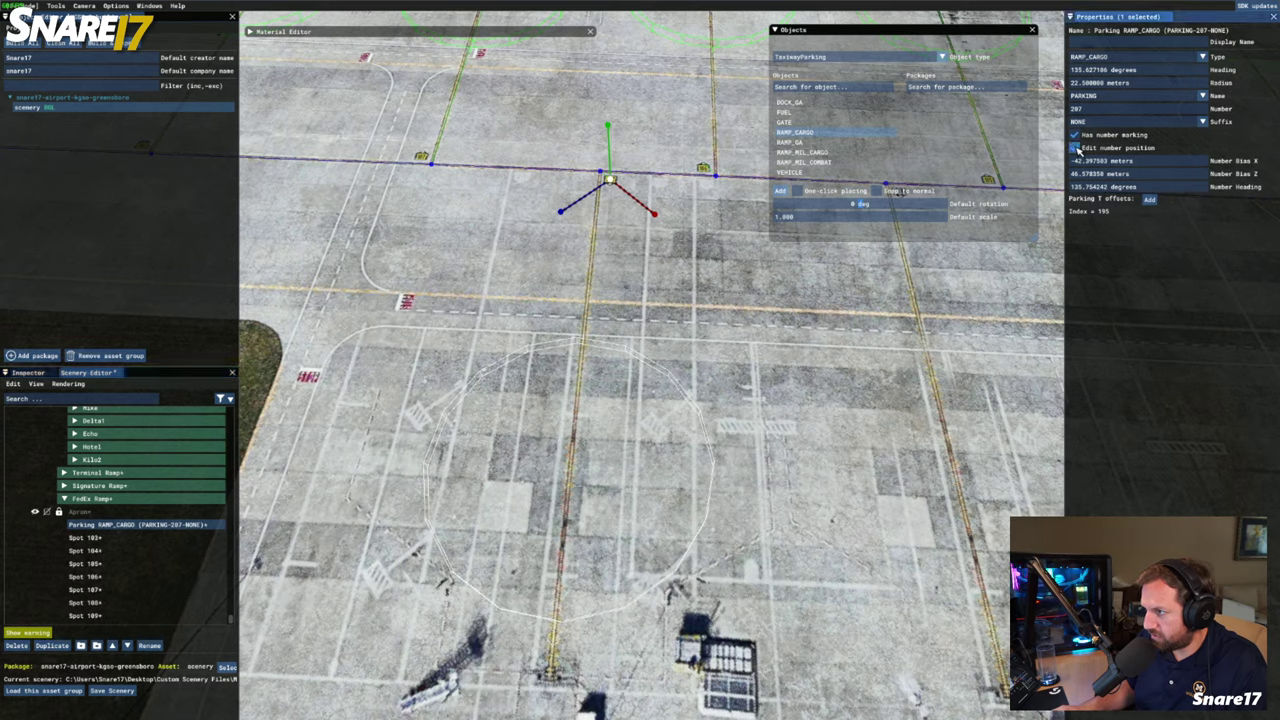
{"action": "left_click", "coordinate": [1076, 148]}
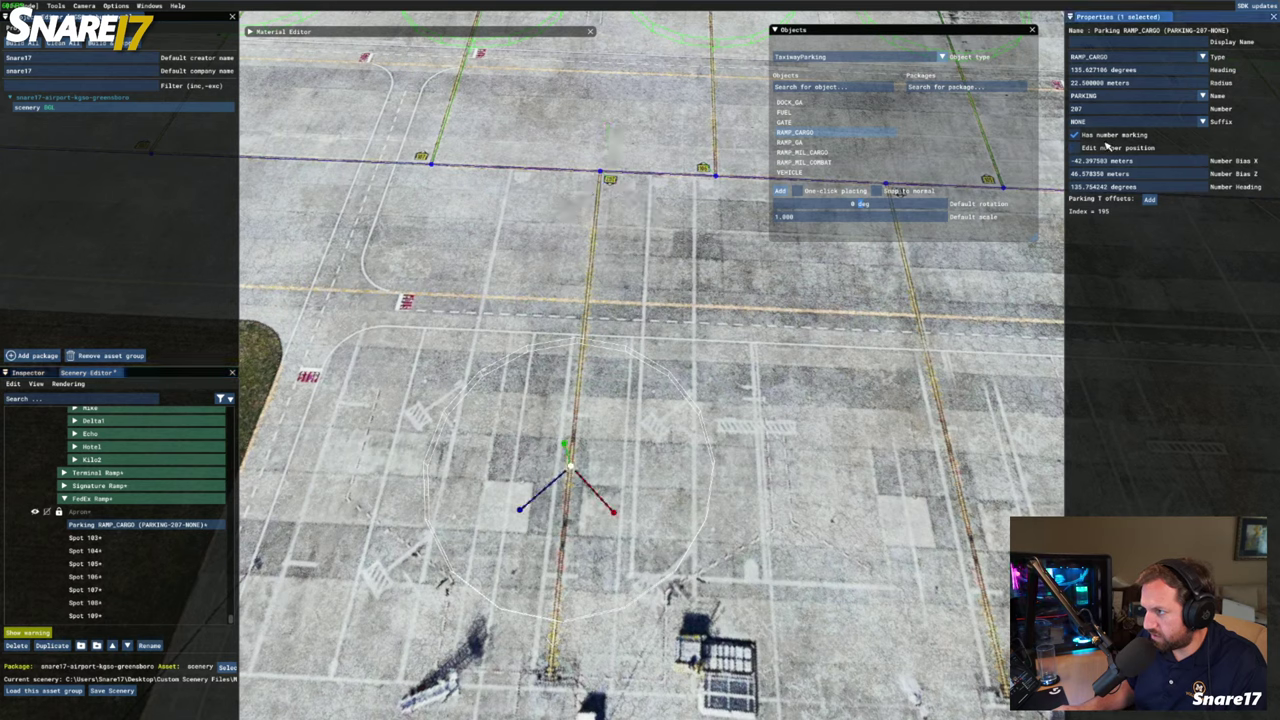
Rename cargo parking 207 in the FedEx Ramp group as Spot 207
{"action": "left_click", "coordinate": [152, 526]}
{"action": "left_click", "coordinate": [149, 645]}
{"action": "type", "text": "S"}
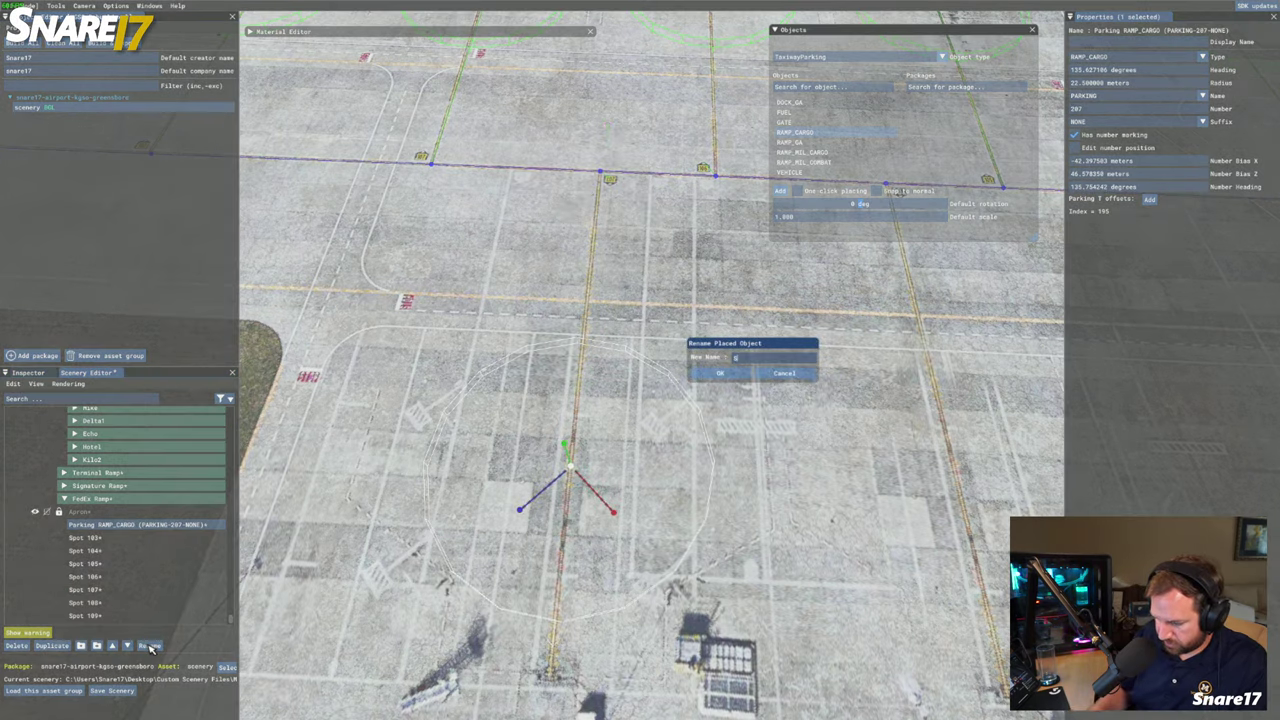
{"action": "type", "text": "pot 207"}
{"action": "key", "text": "Return"}
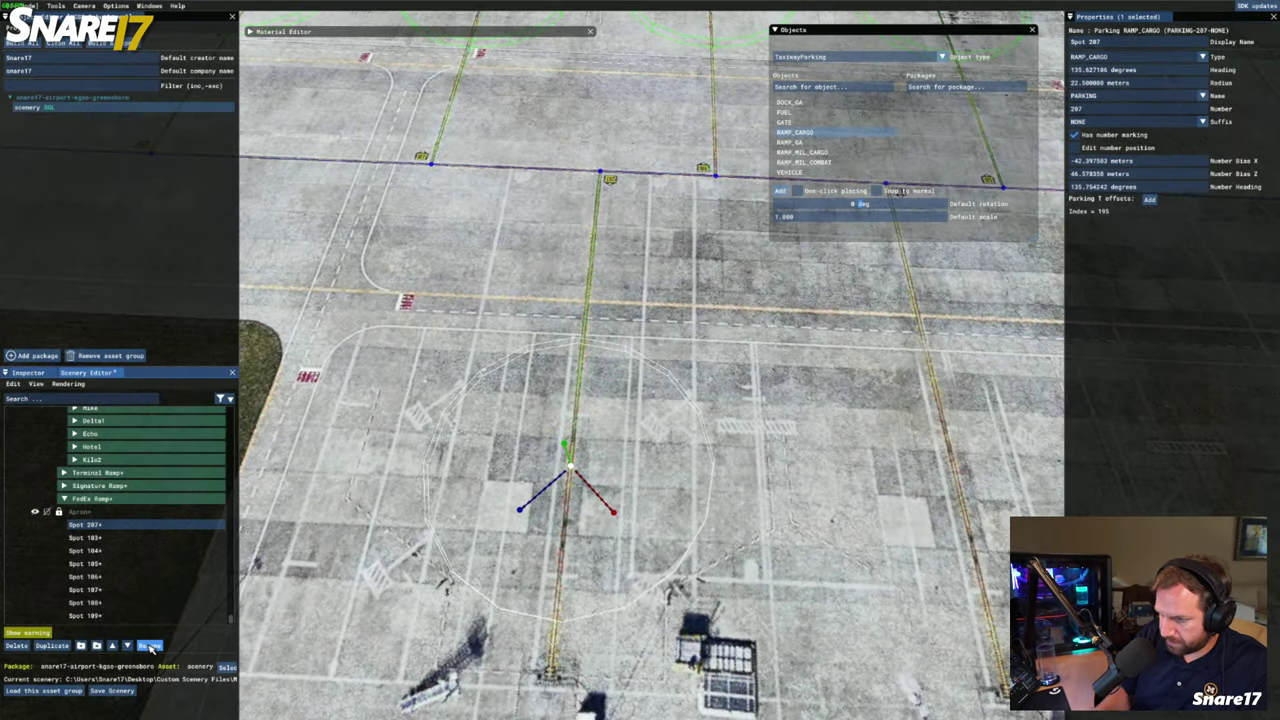
Move Spot 207 down the FedEx Ramp group so it sits below Spot 109
{"action": "left_click", "coordinate": [127, 646]}
{"action": "left_click", "coordinate": [127, 646]}
{"action": "left_click", "coordinate": [127, 646]}
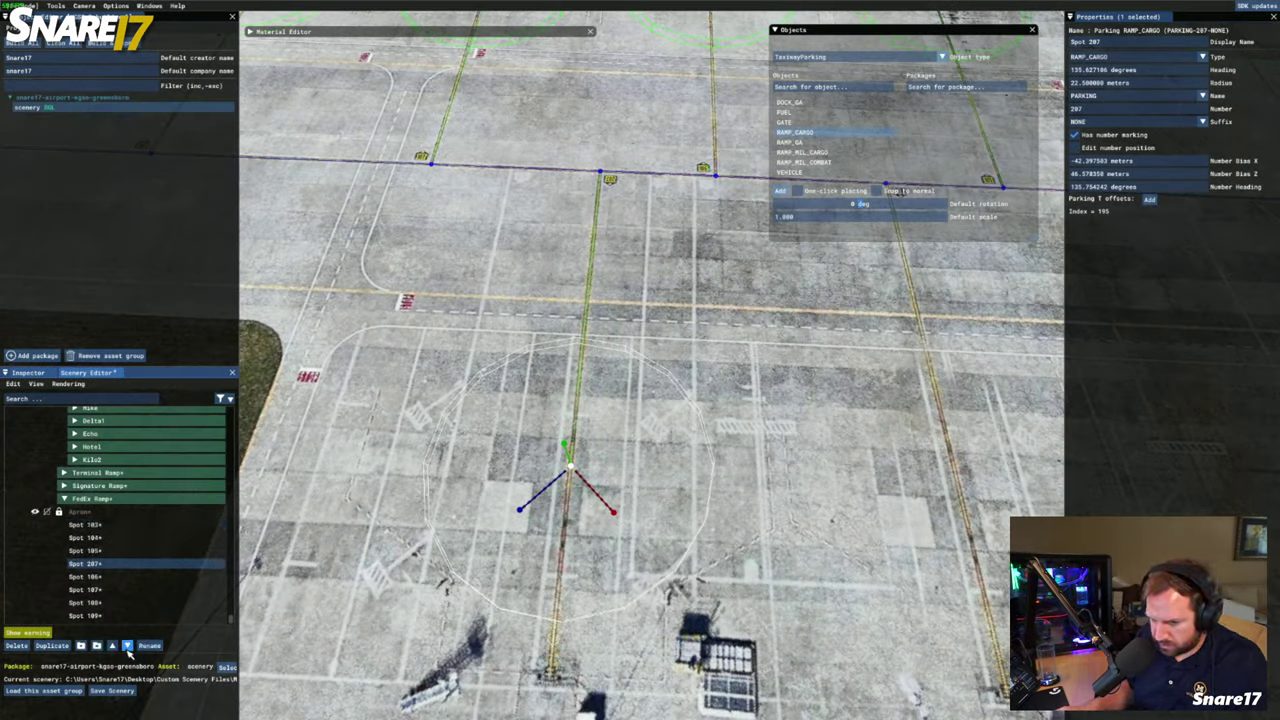
{"action": "left_click", "coordinate": [127, 646]}
{"action": "left_click", "coordinate": [127, 646]}
{"action": "left_click", "coordinate": [127, 646]}
{"action": "left_click", "coordinate": [127, 646]}
Check the numbered spots listed in the FedEx Ramp group
{"action": "left_click", "coordinate": [134, 578]}
{"action": "left_click", "coordinate": [137, 603]}
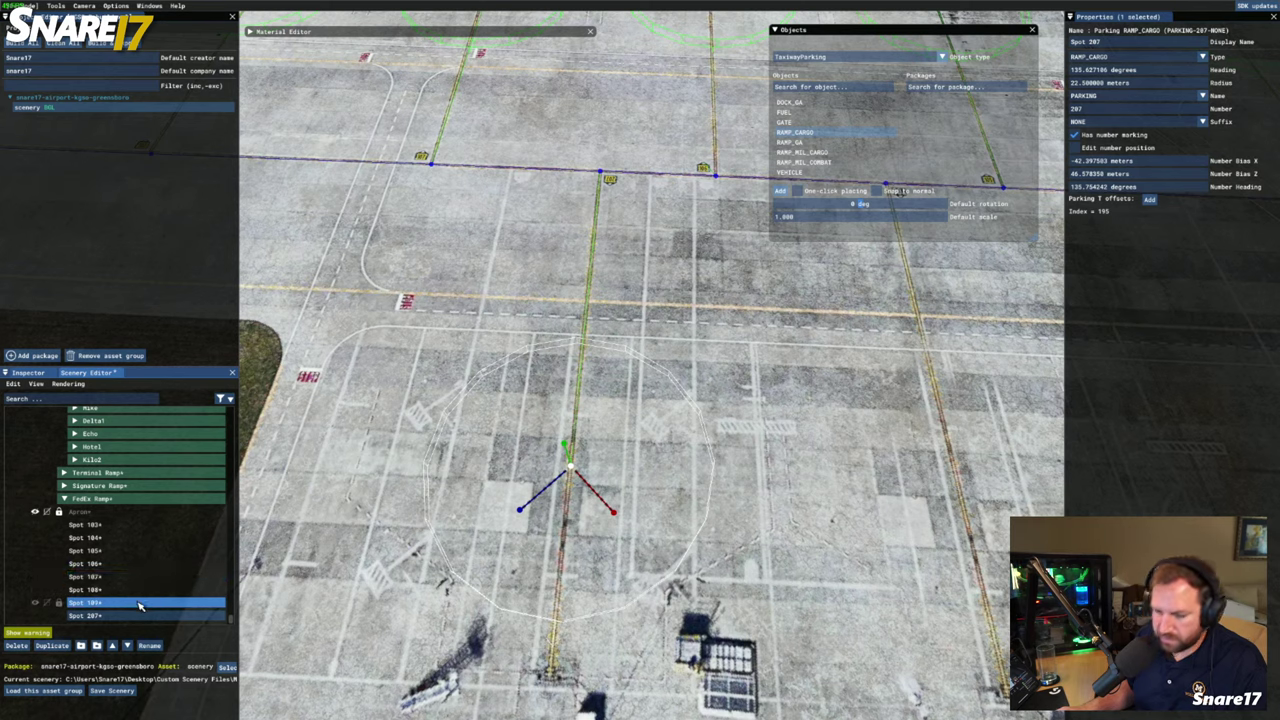
{"action": "left_click", "coordinate": [165, 550]}
{"action": "left_click", "coordinate": [170, 537]}
{"action": "left_click", "coordinate": [176, 524]}
{"action": "left_click", "coordinate": [175, 537]}
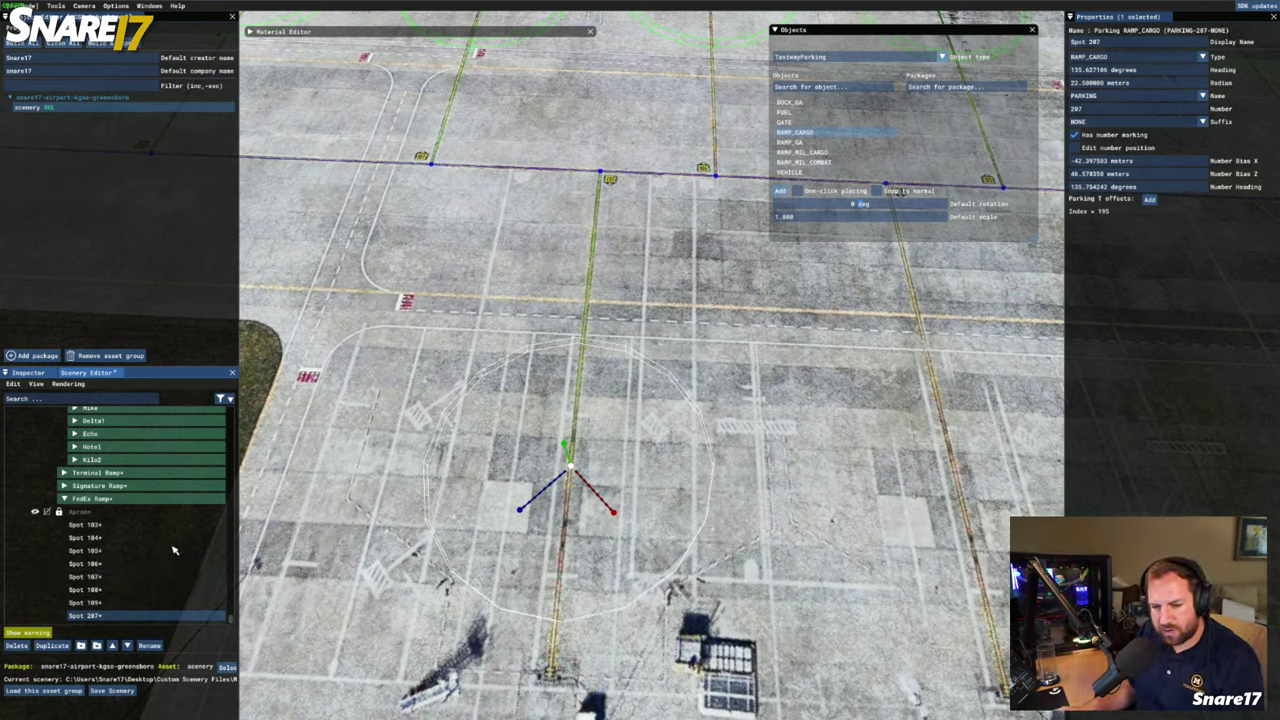
{"action": "left_click", "coordinate": [170, 563]}
{"action": "left_click", "coordinate": [165, 576]}
{"action": "left_click", "coordinate": [163, 589]}
{"action": "left_click", "coordinate": [163, 602]}
{"action": "left_click", "coordinate": [140, 615]}
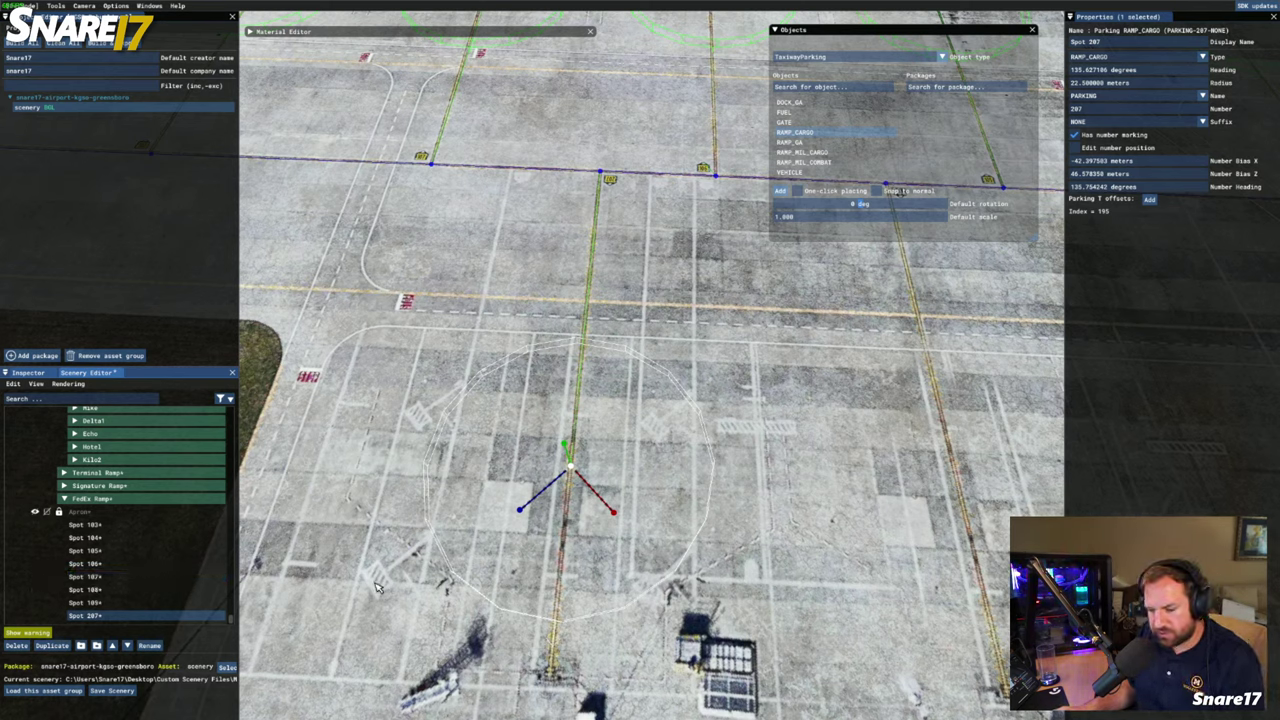
Add a RAMP_CARGO parking to the FedEx Ramp group and place it on the stand line next to spot 207
{"action": "key", "text": "d"}
{"action": "key", "text": "d"}
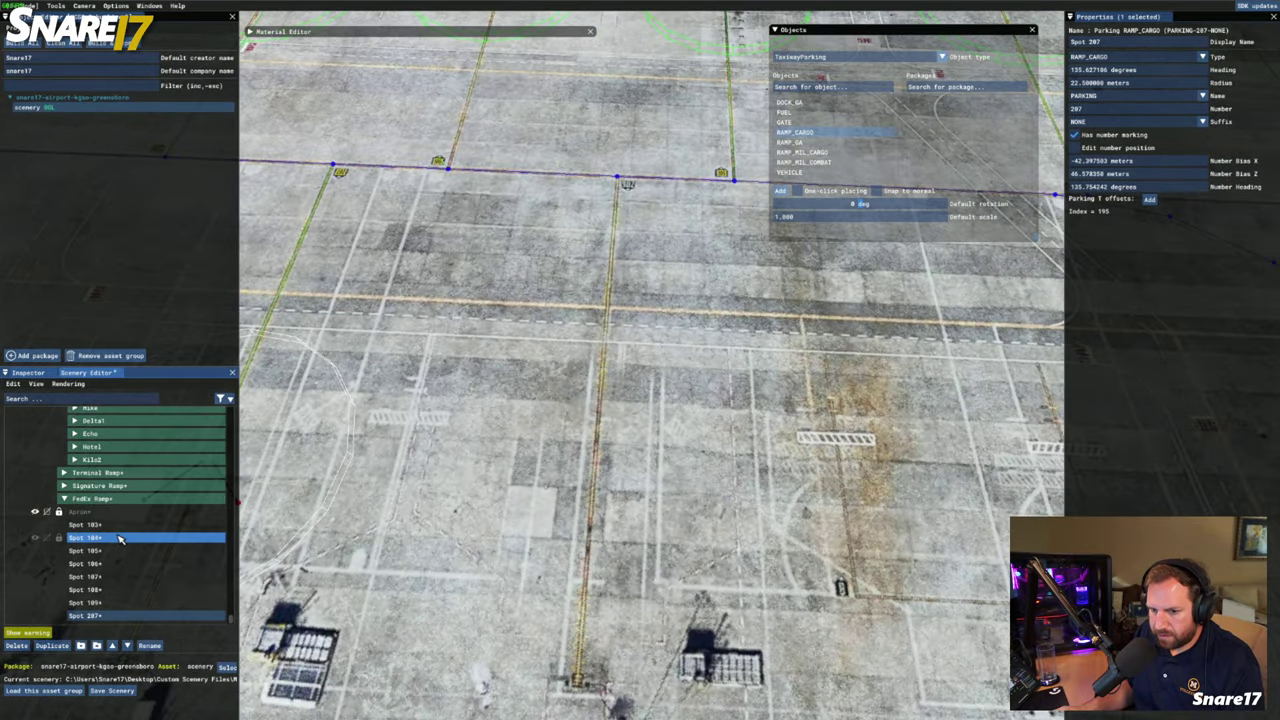
{"action": "left_click", "coordinate": [140, 602]}
{"action": "key", "text": "d"}
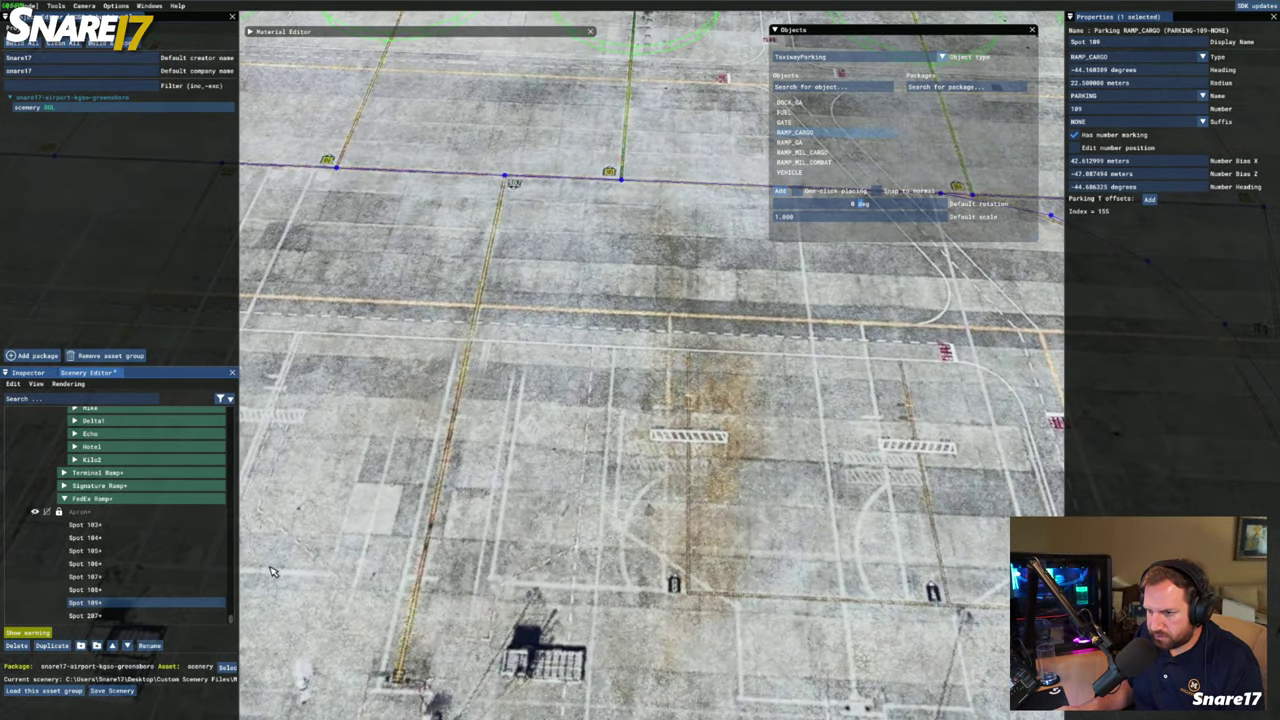
{"action": "key", "text": "a"}
{"action": "key", "text": "s"}
{"action": "key", "text": "w"}
{"action": "key", "text": "s"}
{"action": "key", "text": "d"}
{"action": "key", "text": "a"}
{"action": "key", "text": "s"}
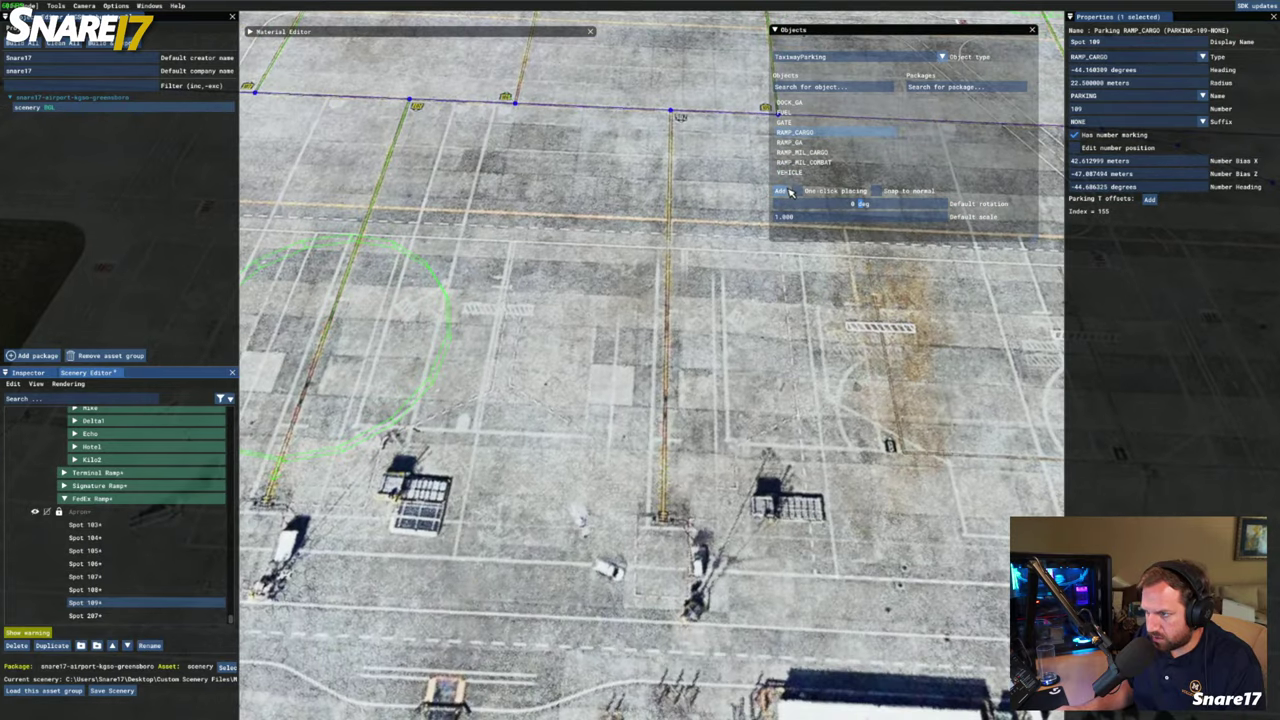
{"action": "left_click", "coordinate": [781, 191]}
{"action": "left_click_drag", "start_coordinate": [638, 417], "coordinate": [666, 403]}
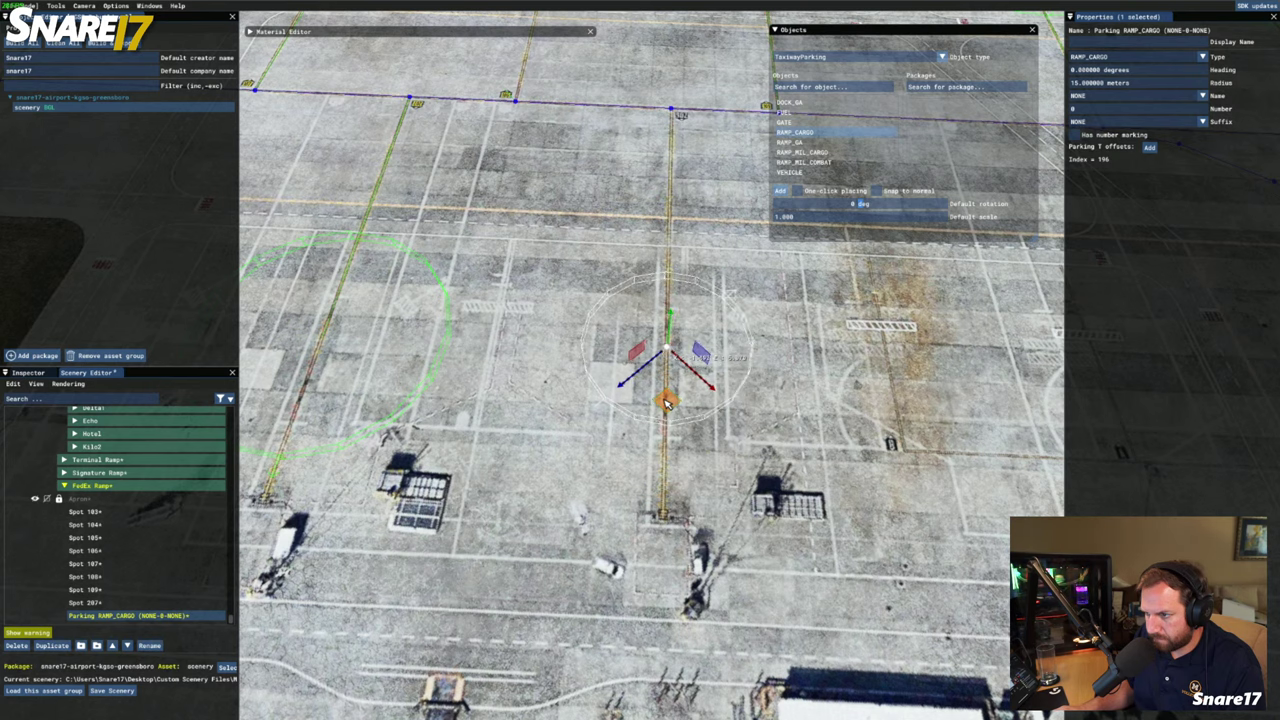
Set the new cargo parking's radius to 22.5 meters and fine-tune its position on the stand line
{"action": "left_click", "coordinate": [1077, 84]}
{"action": "type", "text": "22.5"}
{"action": "key", "text": "Return"}
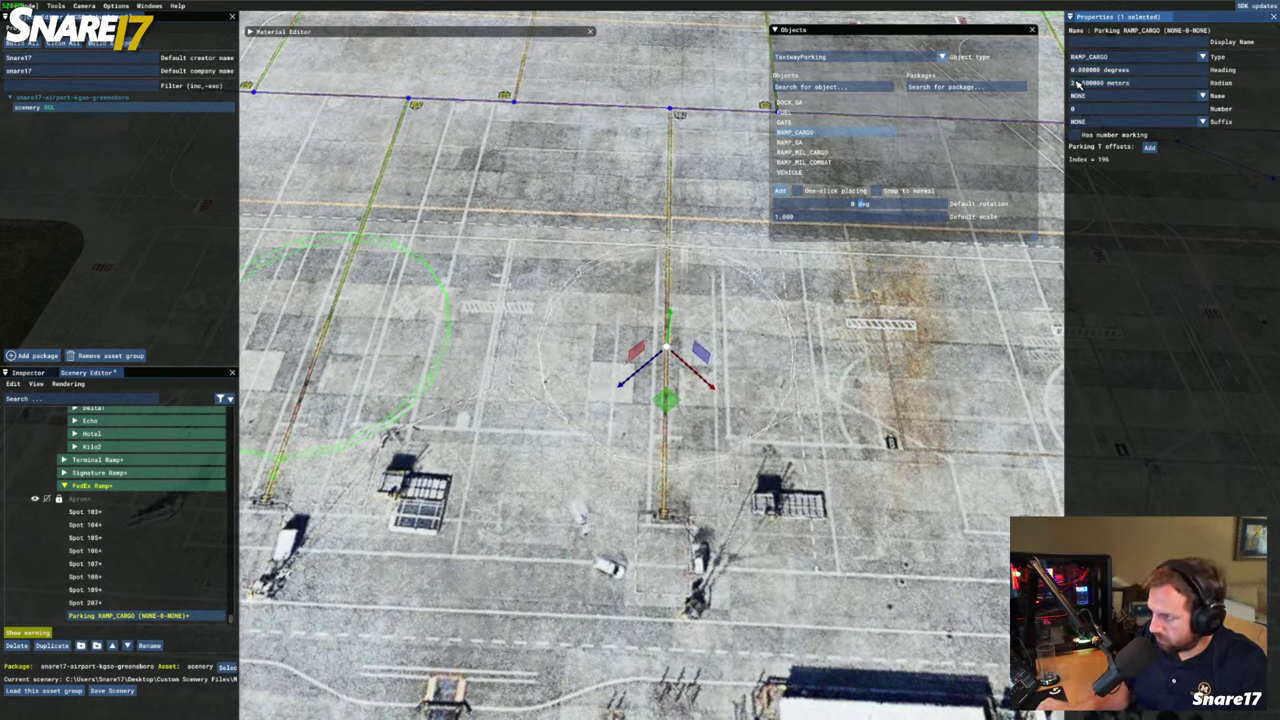
{"action": "left_click", "coordinate": [670, 403]}
{"action": "left_click_drag", "start_coordinate": [668, 404], "coordinate": [671, 412]}
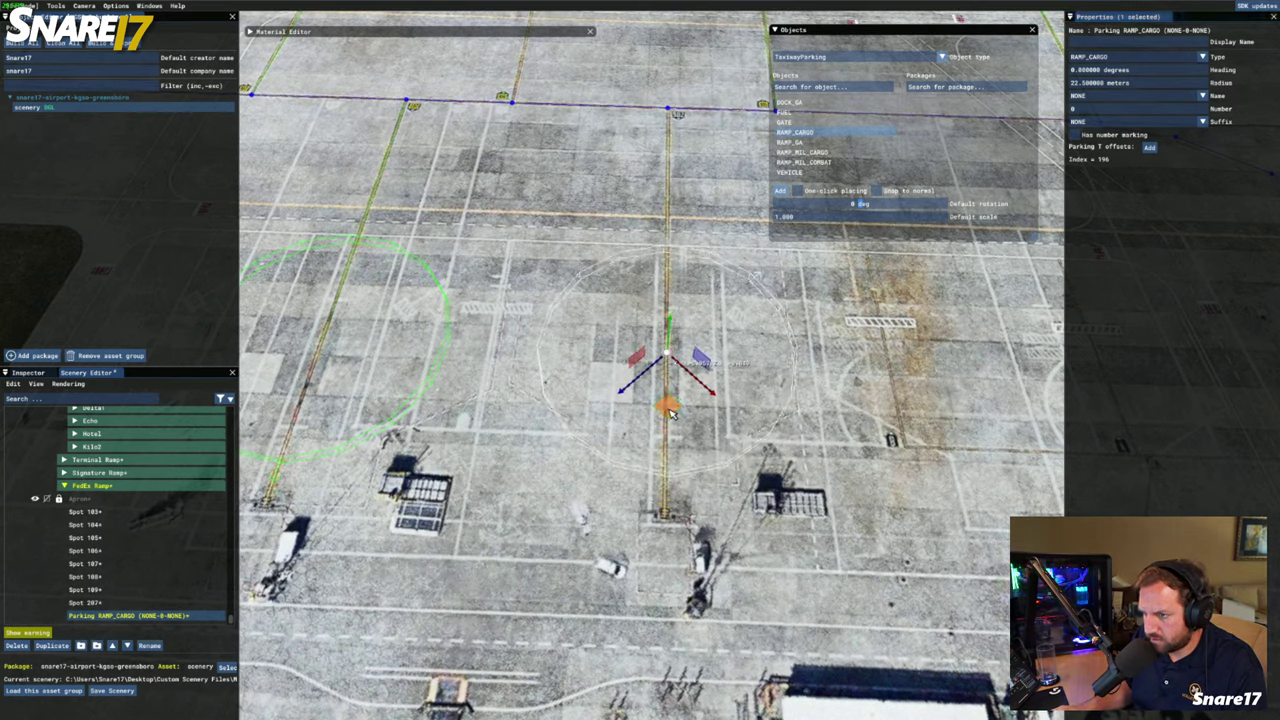
Rotate the new cargo parking to a heading of about 135.45 degrees, in line with its stand line
{"action": "key", "text": "d"}
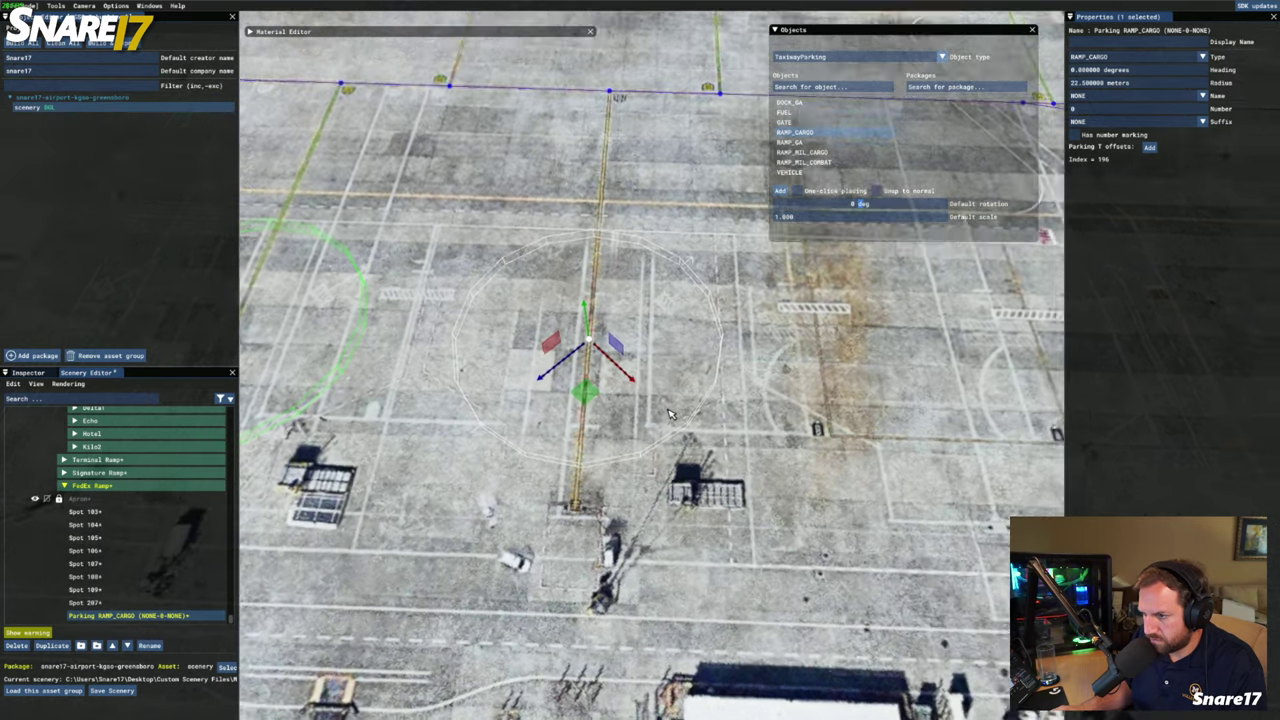
{"action": "key", "text": "a"}
{"action": "key", "text": "w"}
{"action": "key", "text": "d"}
{"action": "key", "text": "s"}
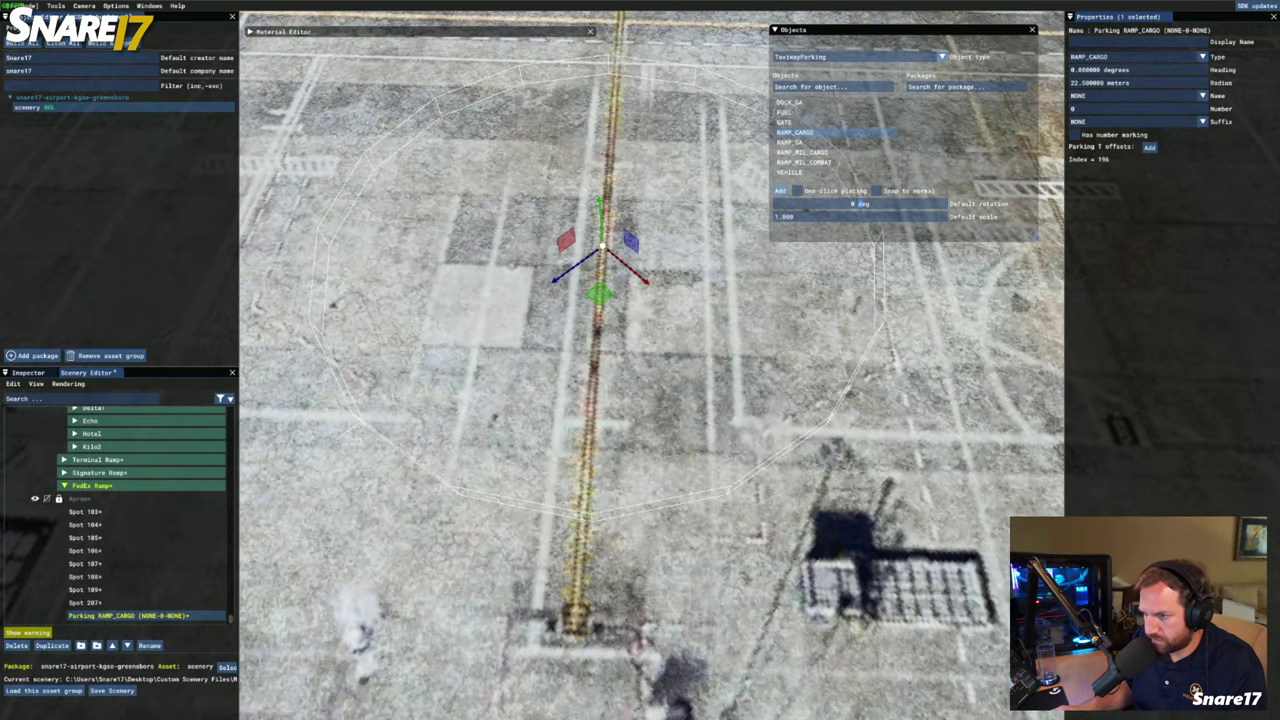
{"action": "key", "text": "space"}
{"action": "left_click_drag", "start_coordinate": [603, 303], "coordinate": [451, 127]}
{"action": "key", "text": "a"}
{"action": "key", "text": "d"}
{"action": "key", "text": "a"}
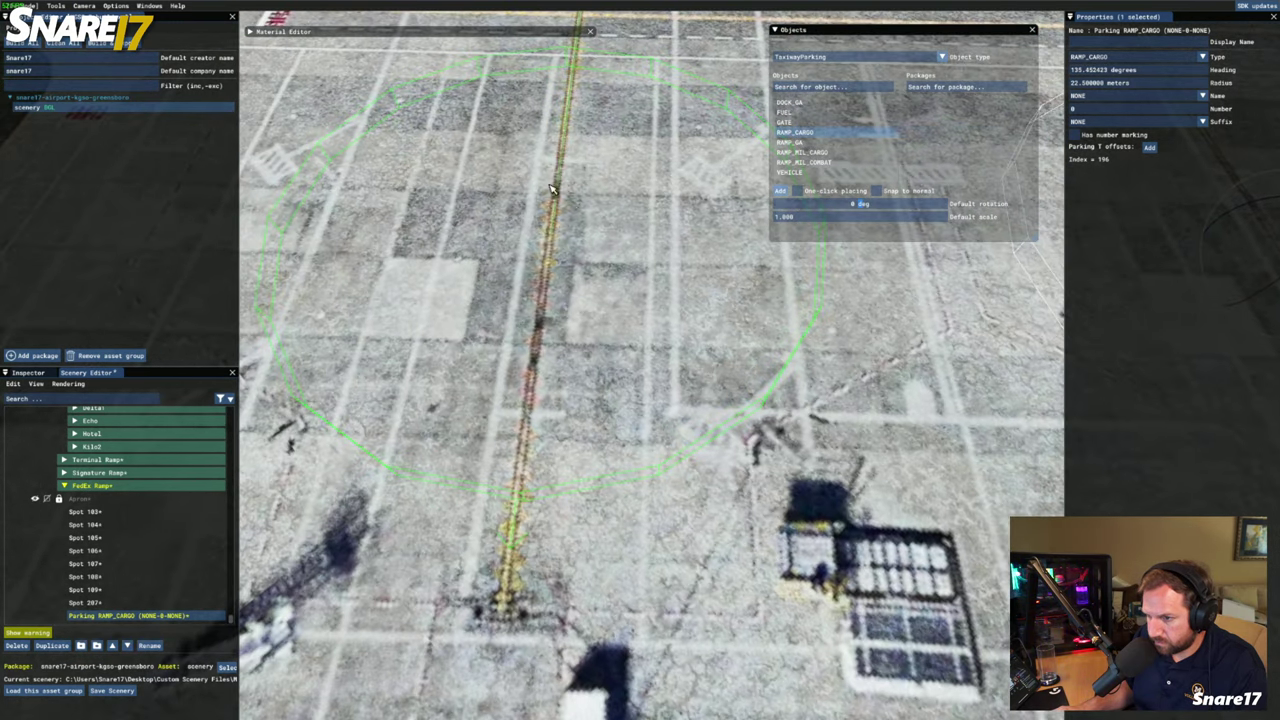
Compare the new cargo parking with spot 207, and set its name to PARKING and number to 206
{"action": "left_click", "coordinate": [549, 190]}
{"action": "right_click_drag", "start_coordinate": [549, 190], "coordinate": [604, 233]}
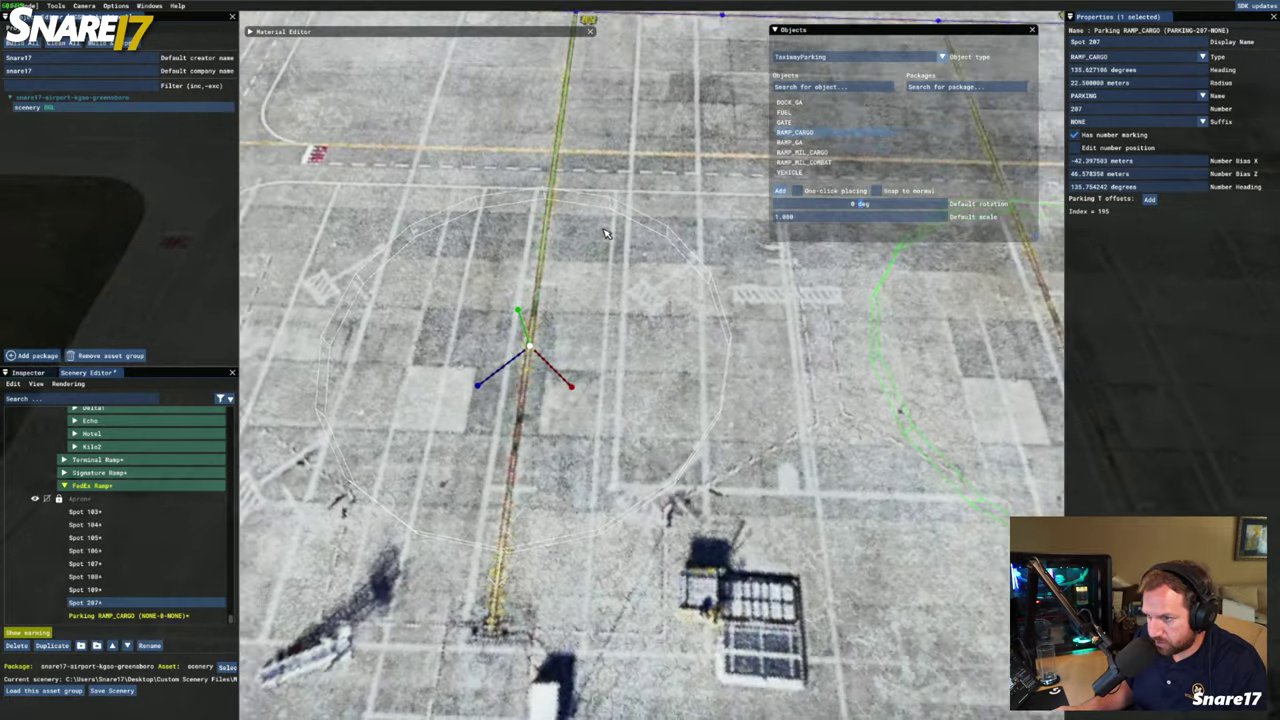
{"action": "key", "text": "d"}
{"action": "left_click", "coordinate": [617, 321]}
{"action": "key", "text": "d"}
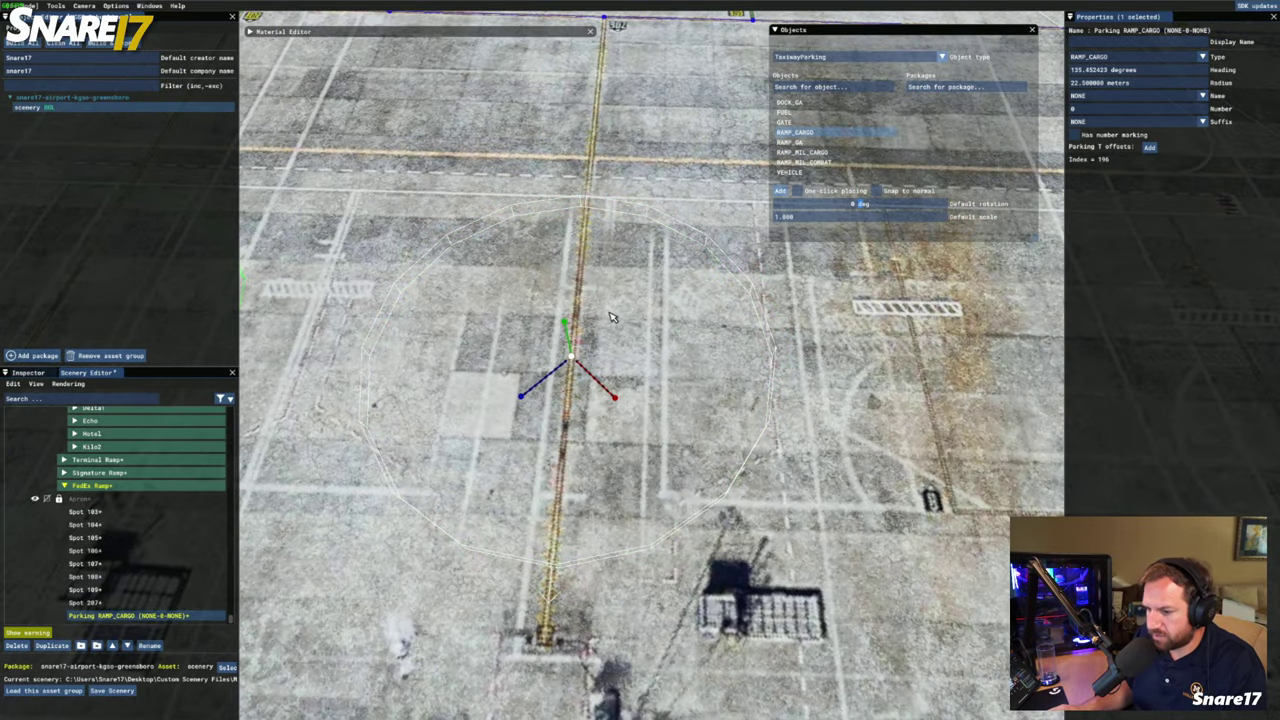
{"action": "key", "text": "r"}
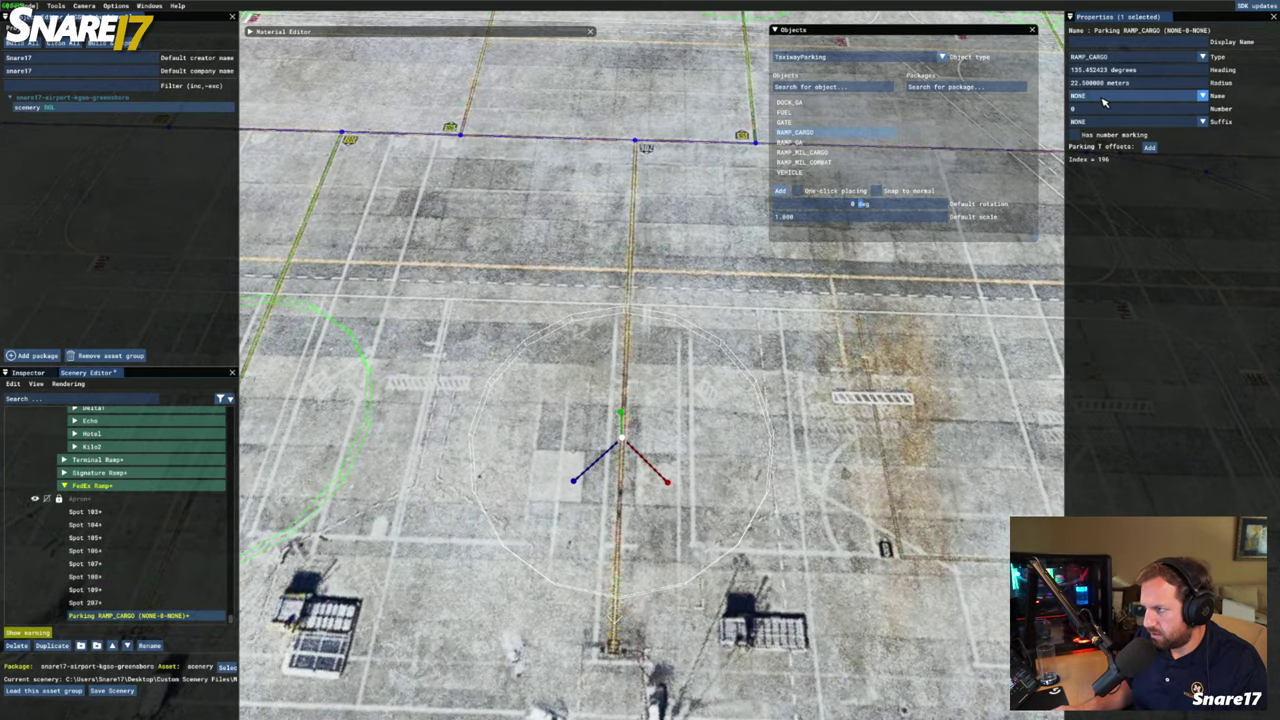
{"action": "left_click", "coordinate": [1100, 96]}
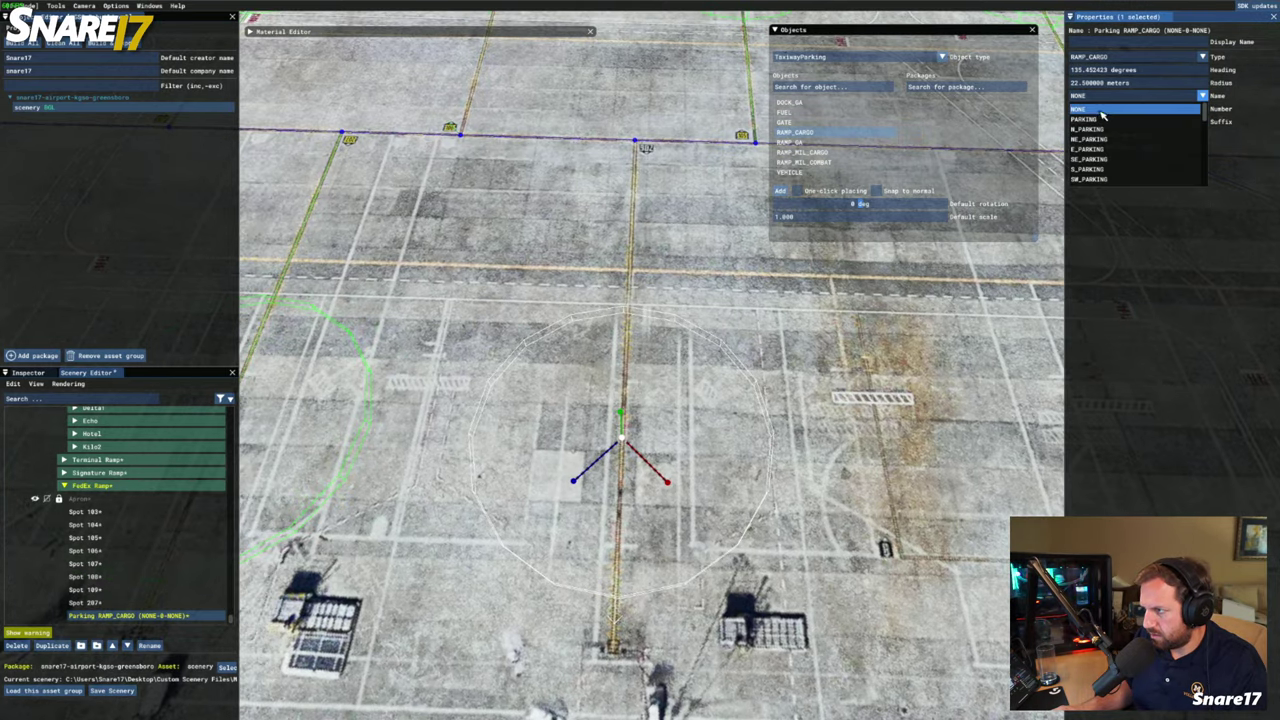
{"action": "left_click", "coordinate": [1099, 119]}
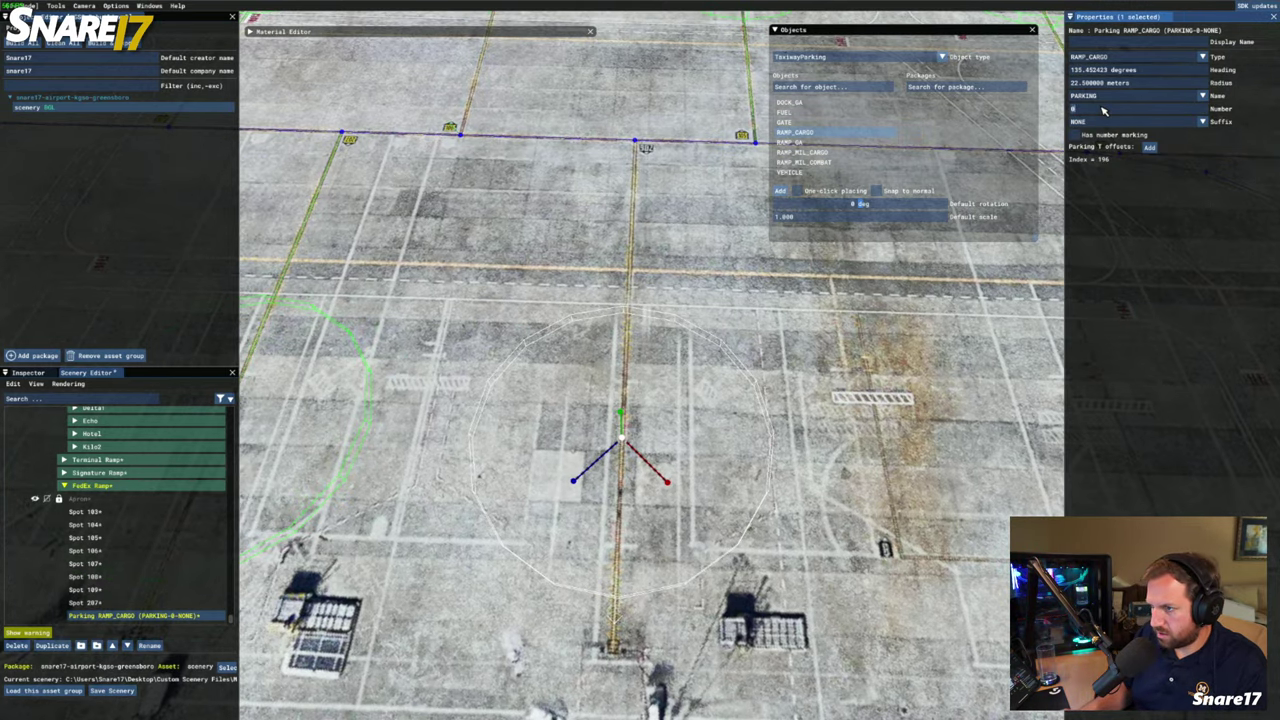
{"action": "type", "text": "206"}
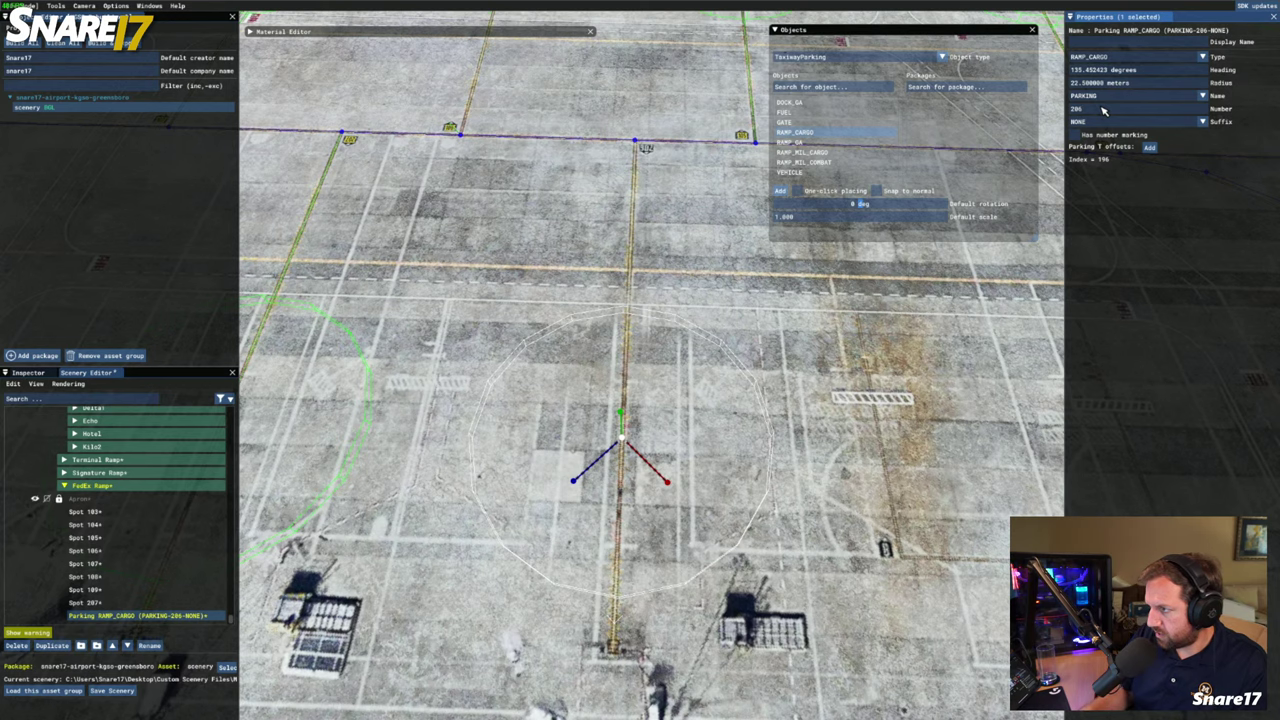
Create a path between parking 206 and the taxiway point at its stand line's junction
{"action": "type", "text": "a"}
{"action": "left_click", "coordinate": [500, 416]}
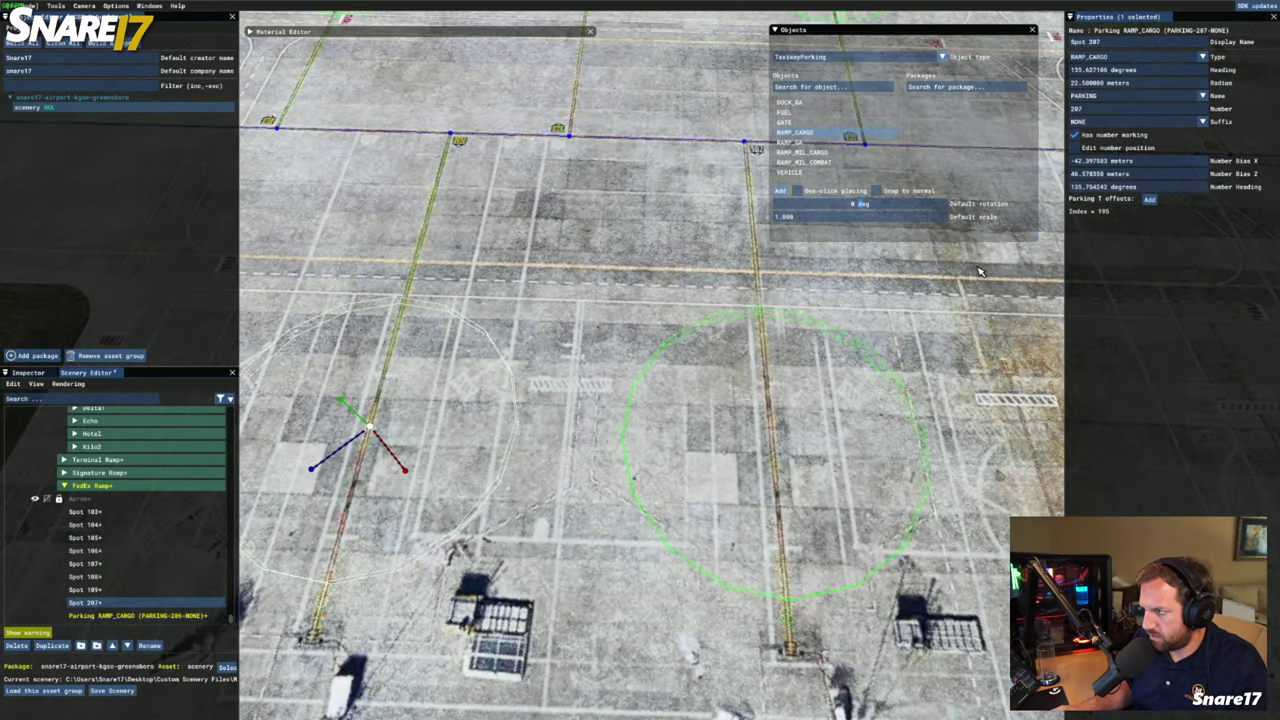
{"action": "left_click", "coordinate": [895, 442]}
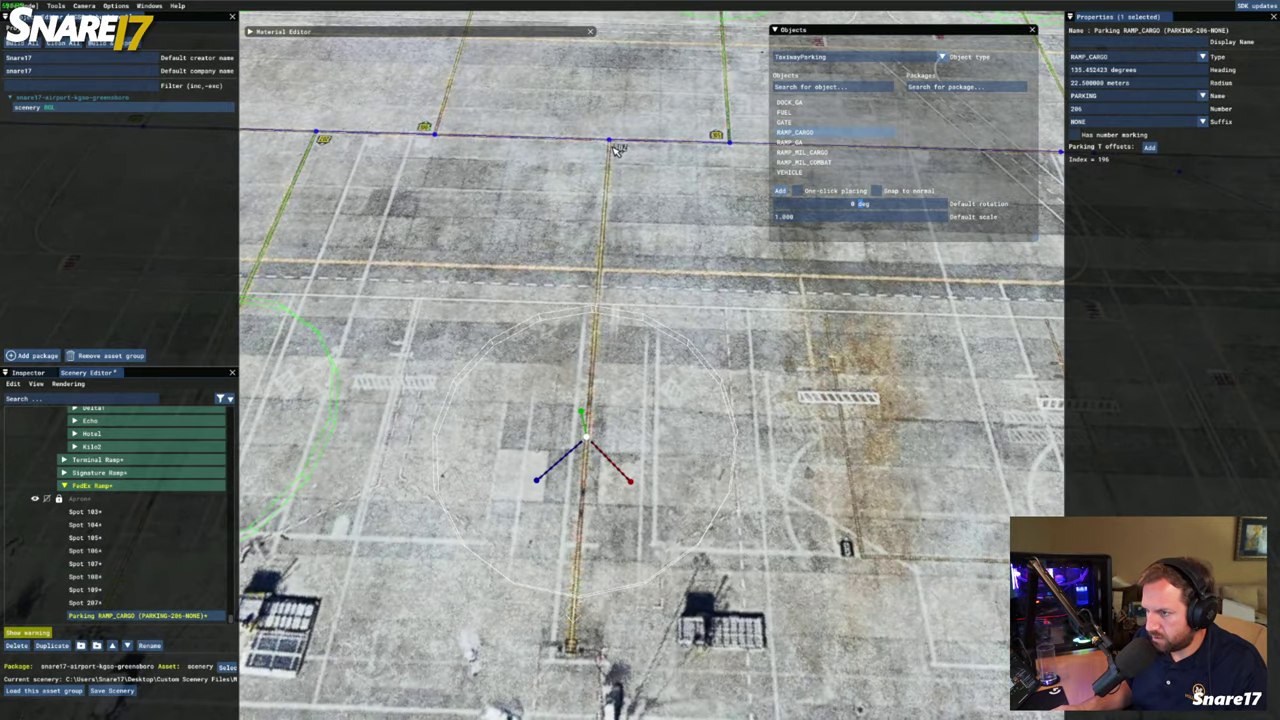
{"action": "left_click", "coordinate": [611, 143], "text": "ctrl"}
{"action": "right_click", "coordinate": [666, 421]}
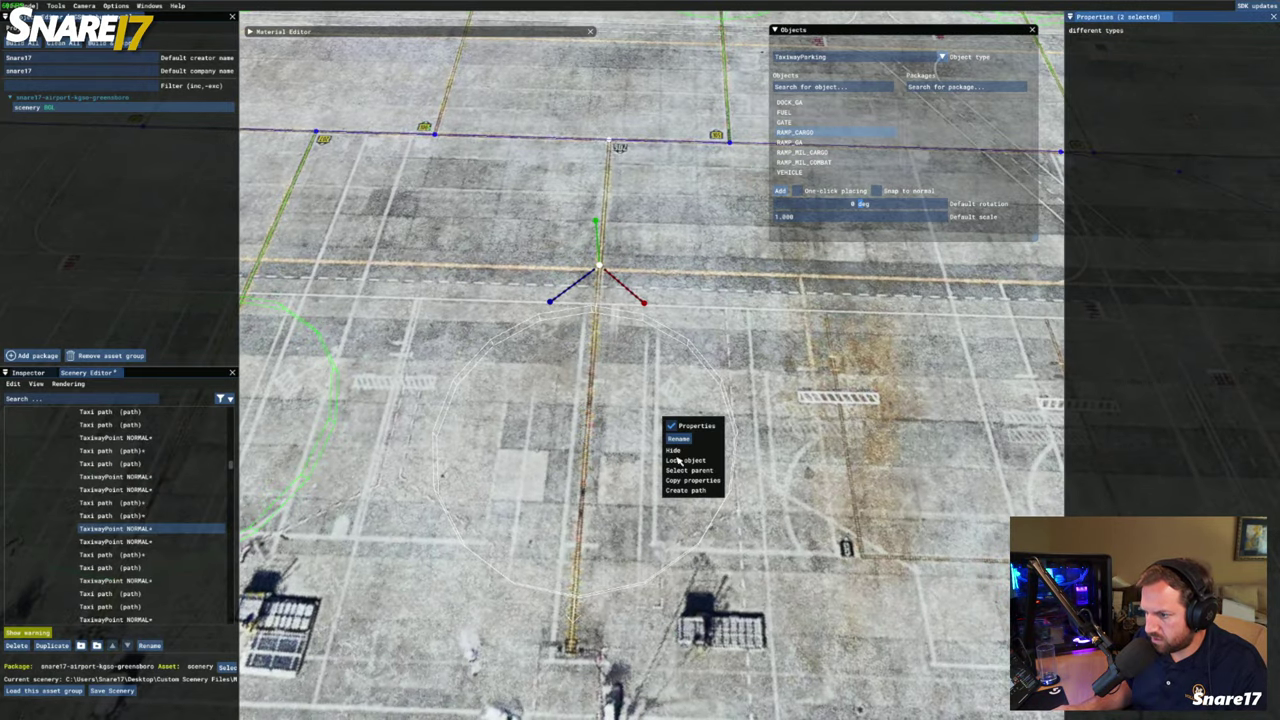
{"action": "left_click", "coordinate": [686, 490]}
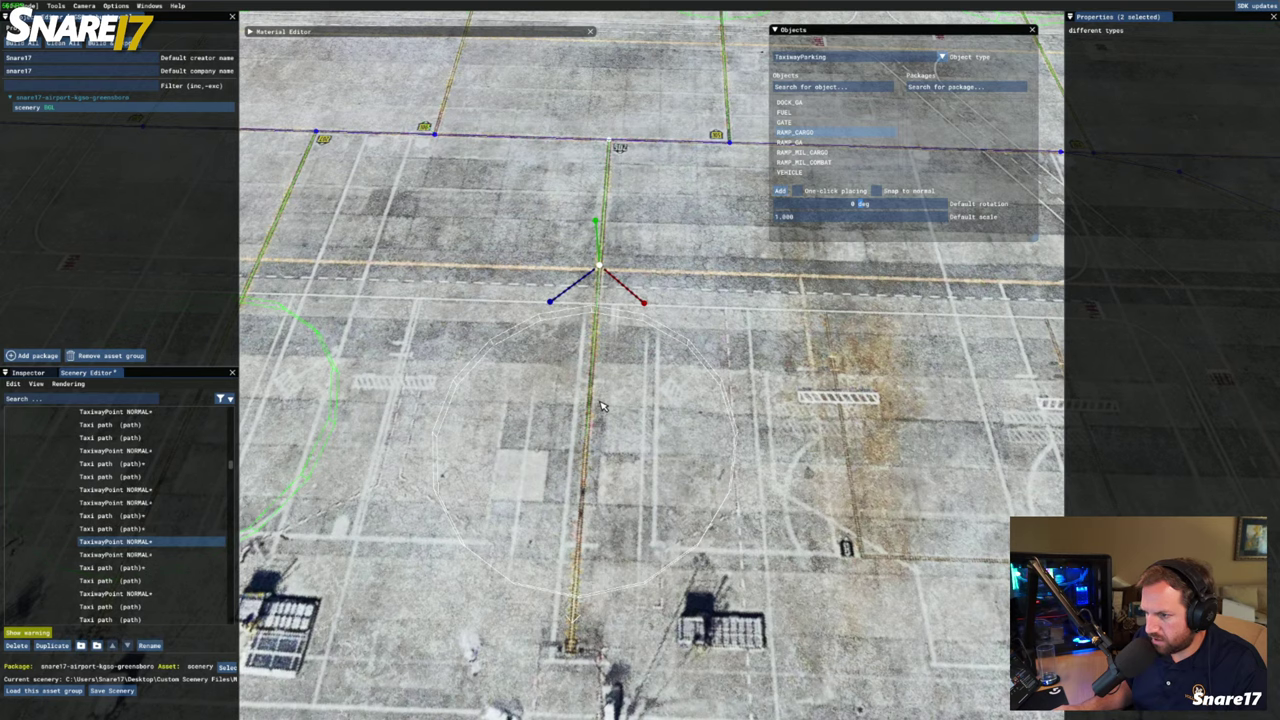
Enable parking 206's number marking and position editing, and move the marking up beside the stand line junction
{"action": "key", "text": "a"}
{"action": "left_click", "coordinate": [703, 436]}
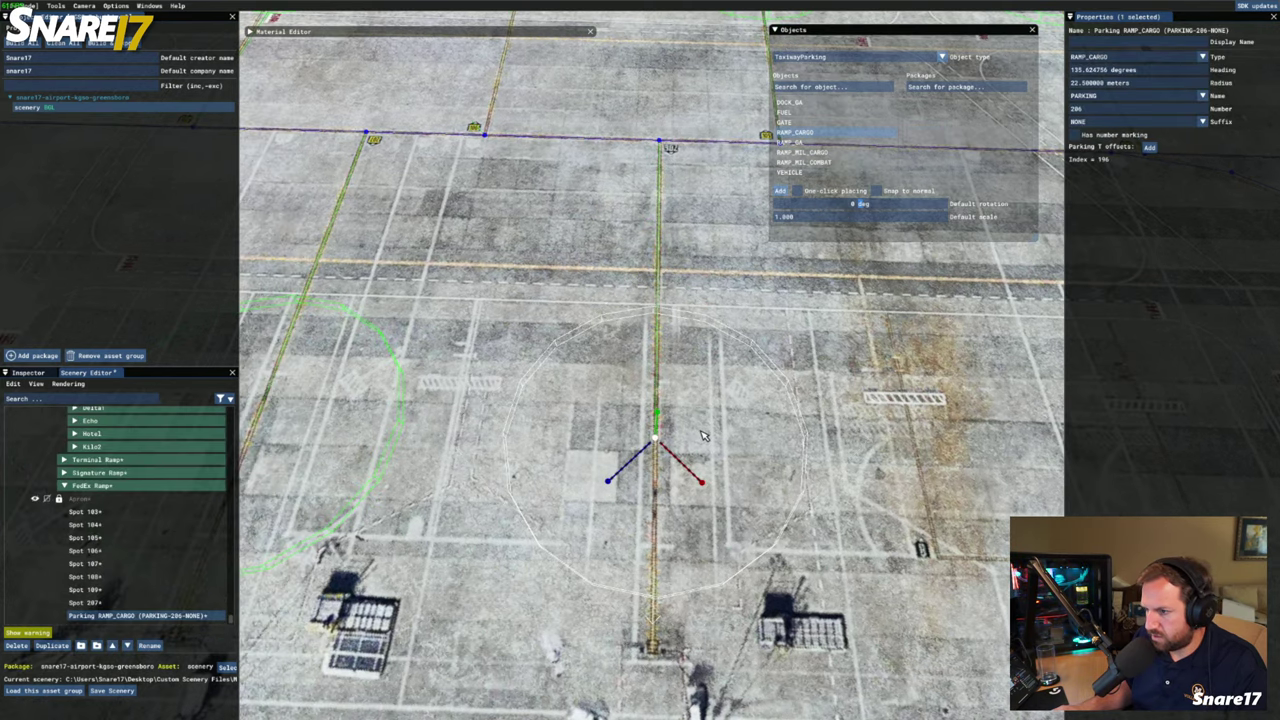
{"action": "left_click", "coordinate": [1075, 134]}
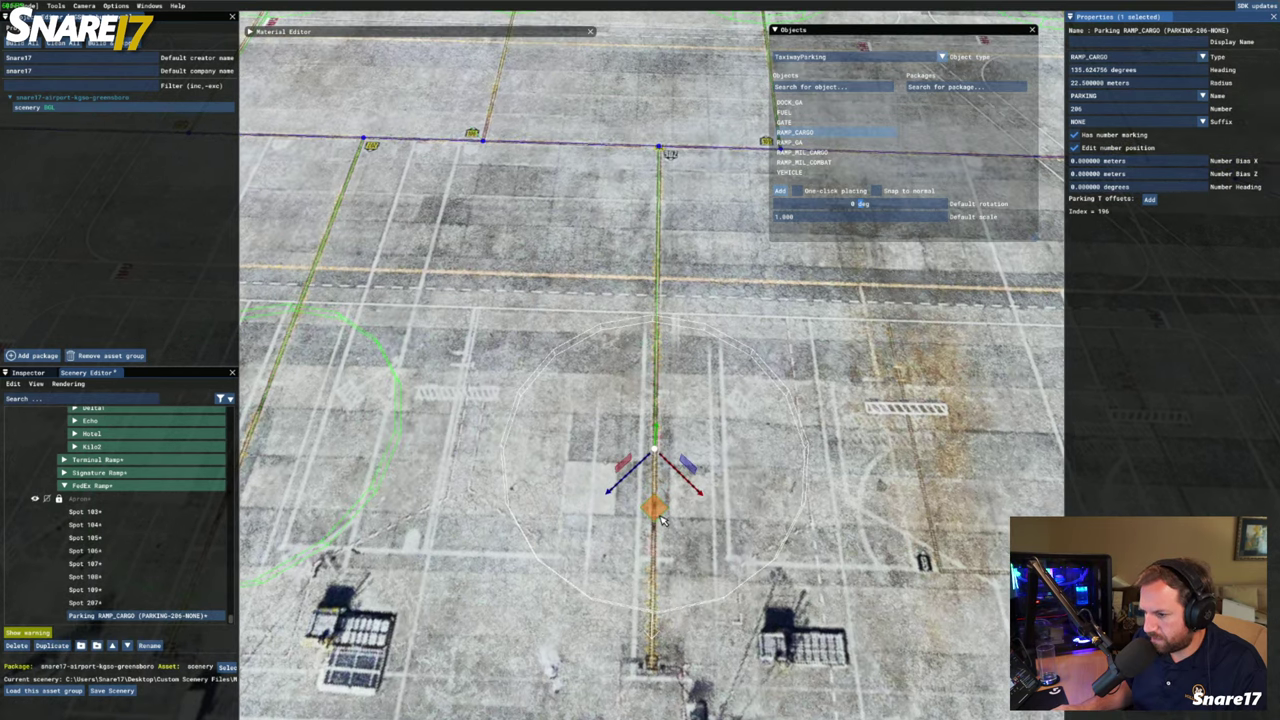
{"action": "left_click_drag", "start_coordinate": [663, 518], "coordinate": [671, 206]}
{"action": "key", "text": "w"}
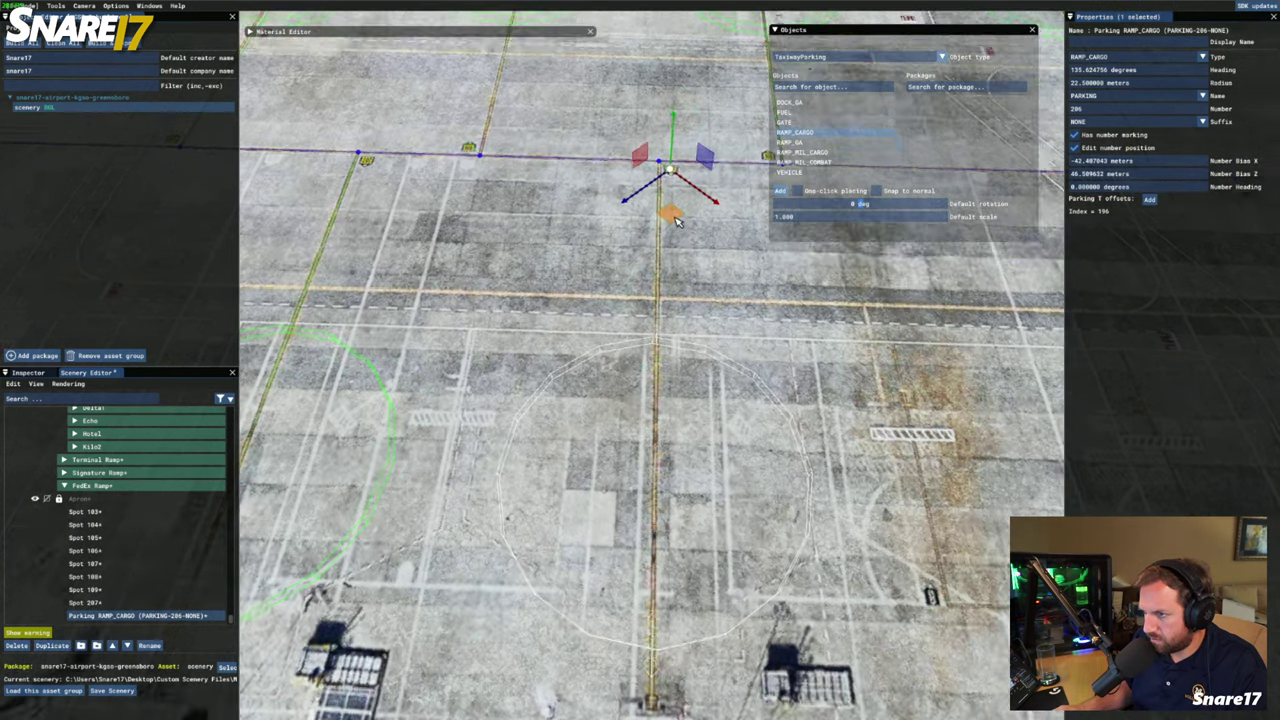
{"action": "scroll", "coordinate": [694, 308], "scroll_direction": "up", "scroll_amount": 5}
{"action": "key", "text": "w"}
{"action": "key", "text": "d"}
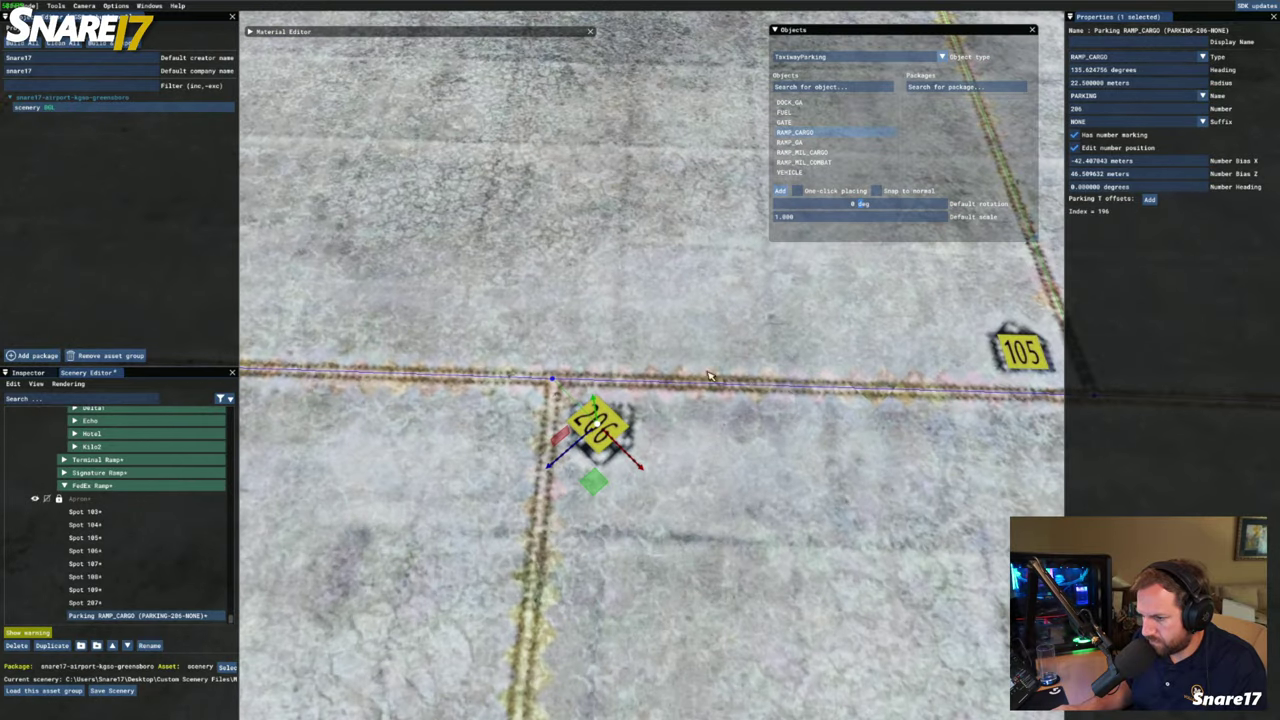
Align the 206 number marking with the painted marker and rotate it to about 134.97 degrees
{"action": "left_click_drag", "start_coordinate": [601, 484], "coordinate": [516, 378]}
{"action": "key", "text": "space"}
{"action": "key", "text": "s"}
{"action": "key", "text": "w"}
{"action": "key", "text": "space"}
{"action": "left_click_drag", "start_coordinate": [608, 412], "coordinate": [608, 412]}
{"action": "key", "text": "s"}
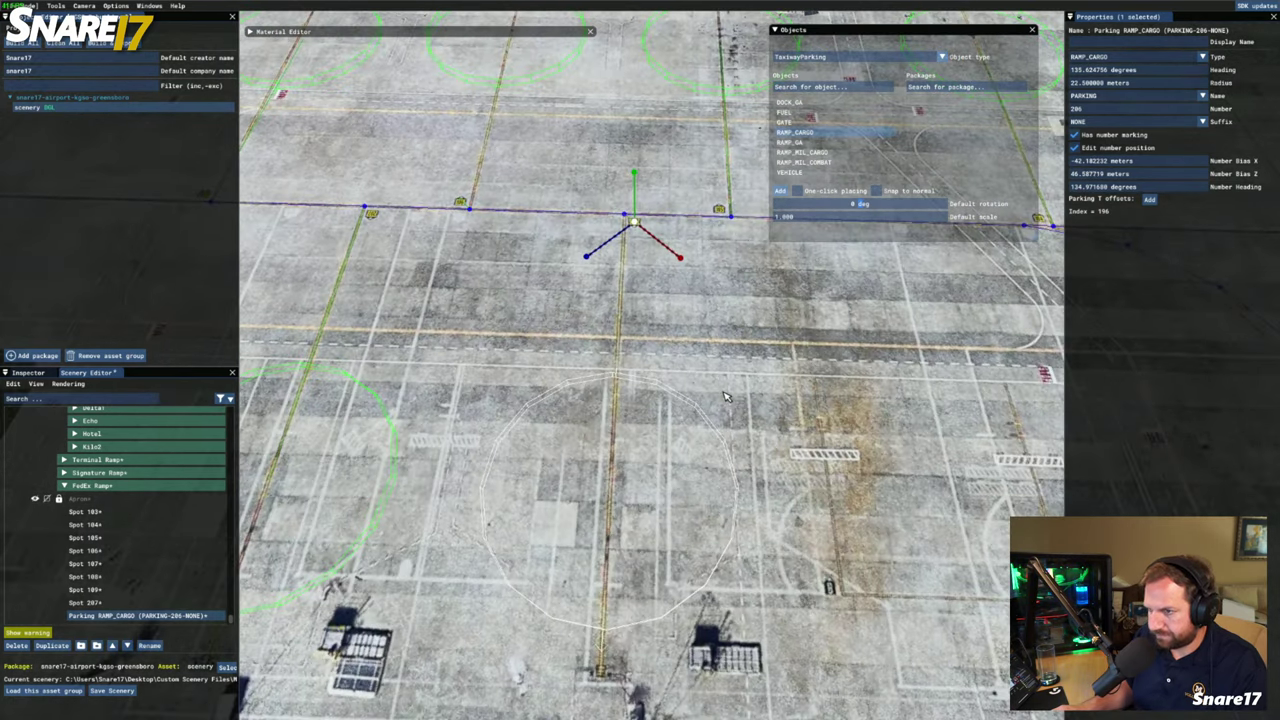
Reselect parking 206 in the FedEx Ramp group and turn off its number position editing
{"action": "left_click", "coordinate": [726, 397]}
{"action": "key", "text": "s"}
{"action": "key", "text": "s"}
{"action": "key", "text": "d"}
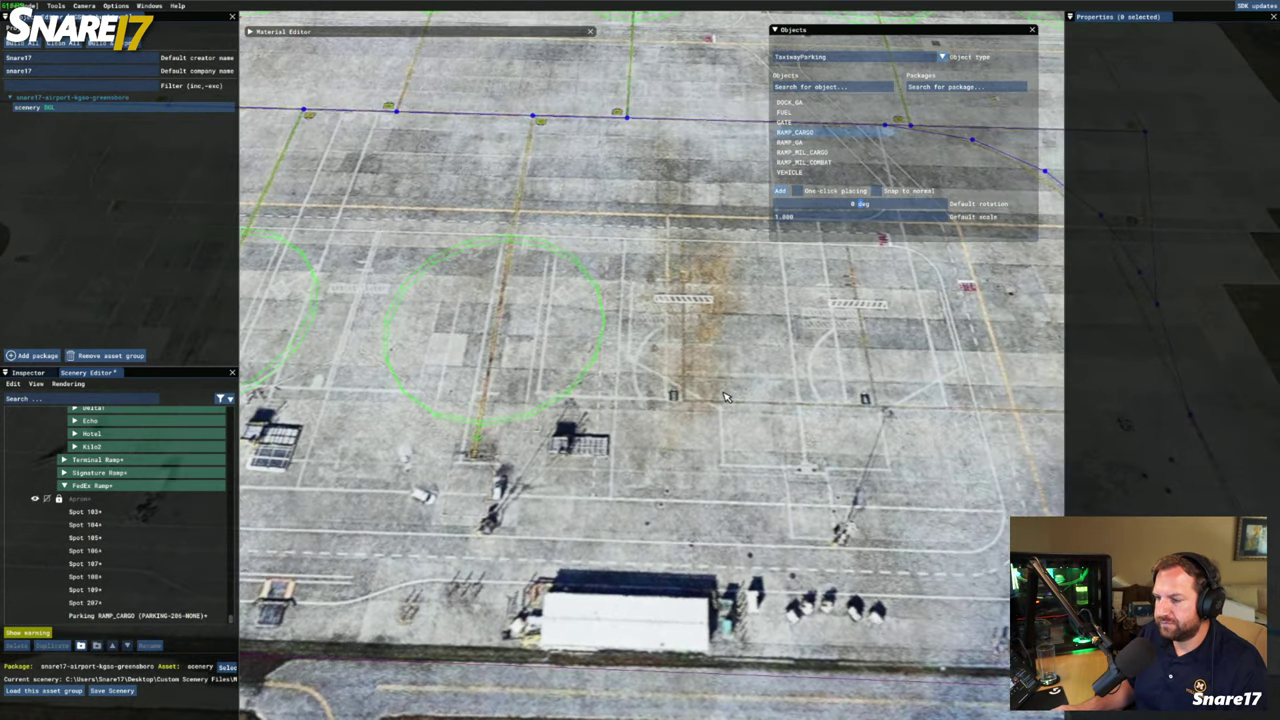
{"action": "key", "text": "a"}
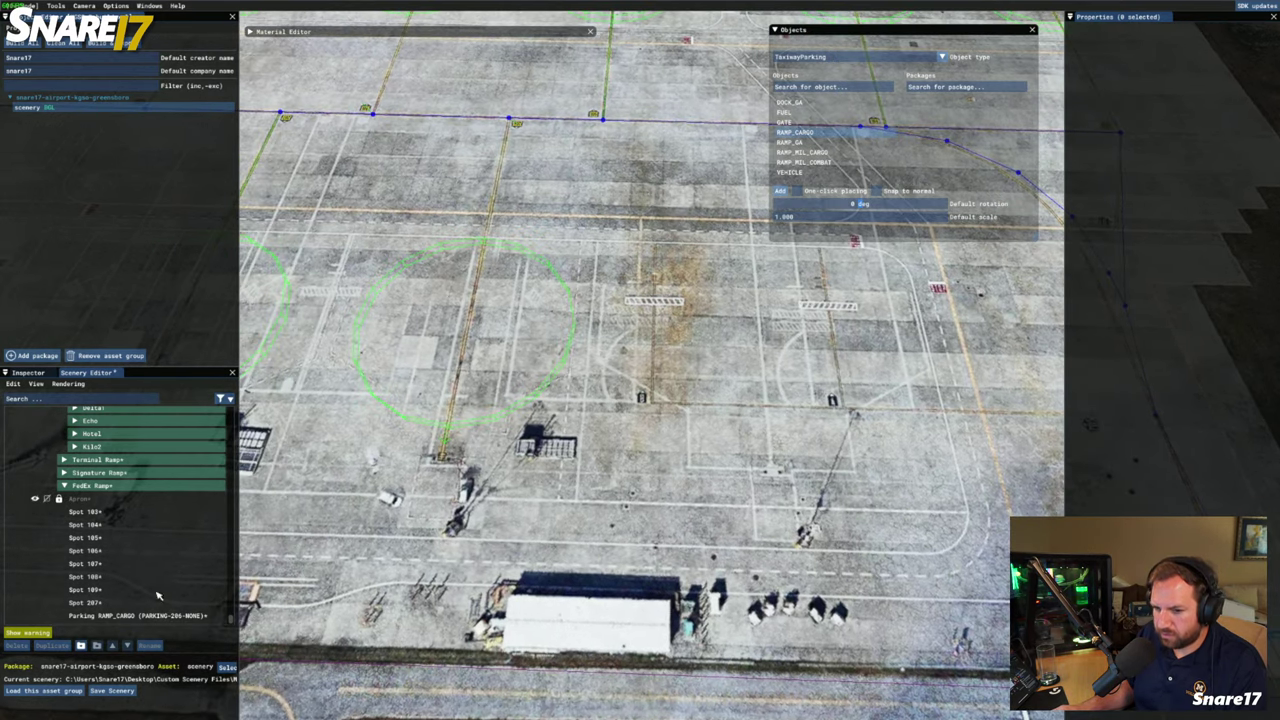
{"action": "left_click", "coordinate": [128, 617]}
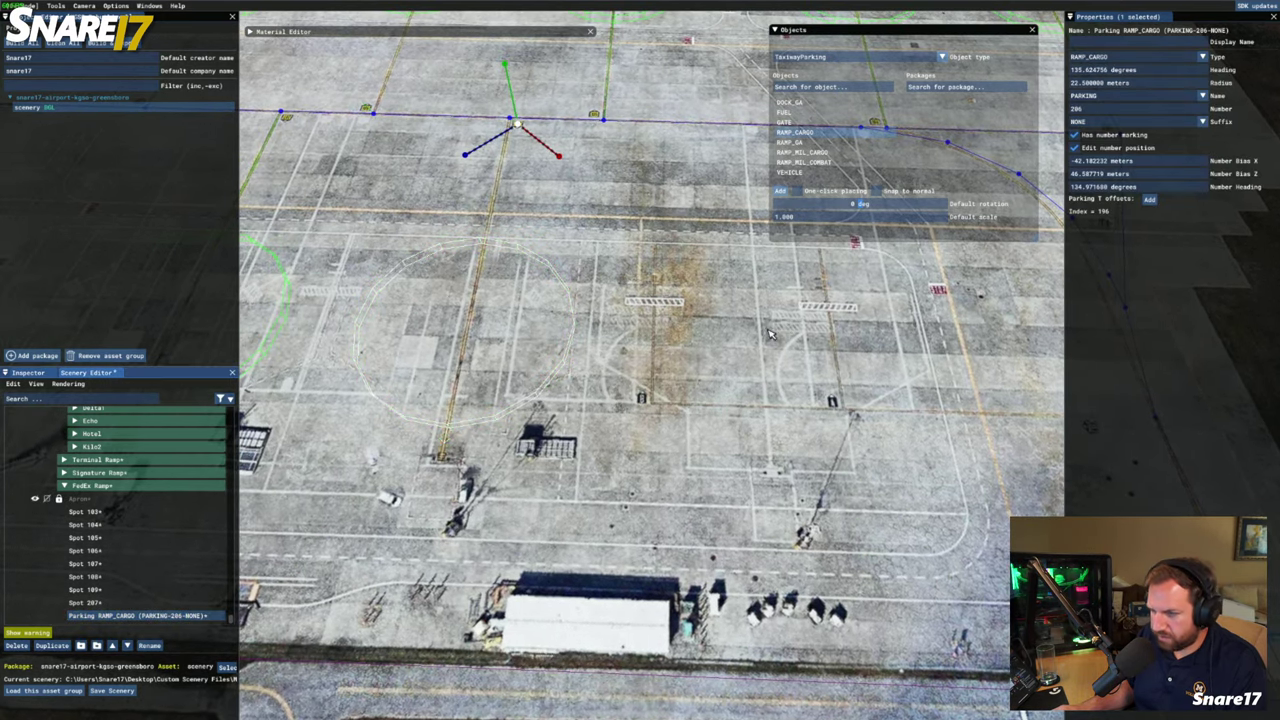
{"action": "left_click", "coordinate": [1075, 147]}
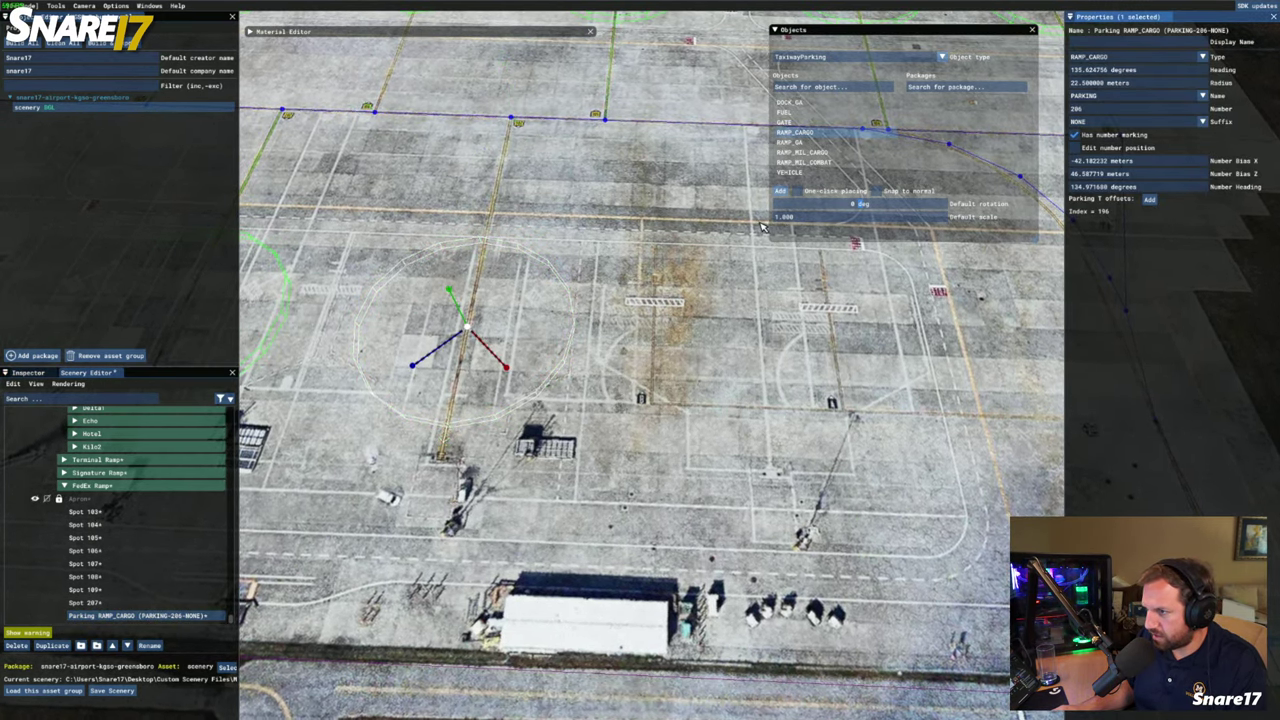
Rename parking 206 as "Spot 206" and move it above Spot 207 in the FedEx Ramp group
{"action": "left_click", "coordinate": [155, 645]}
{"action": "type", "text": "Spot"}
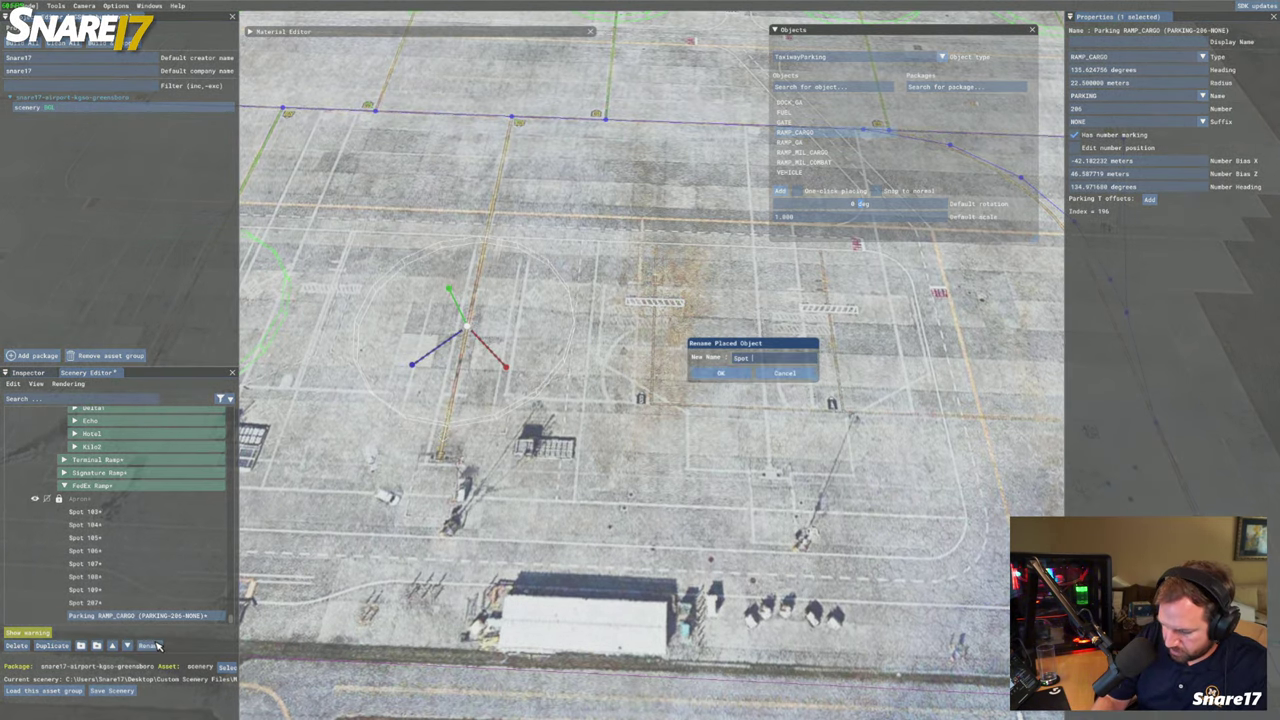
{"action": "type", "text": " 206"}
{"action": "key", "text": "Return"}
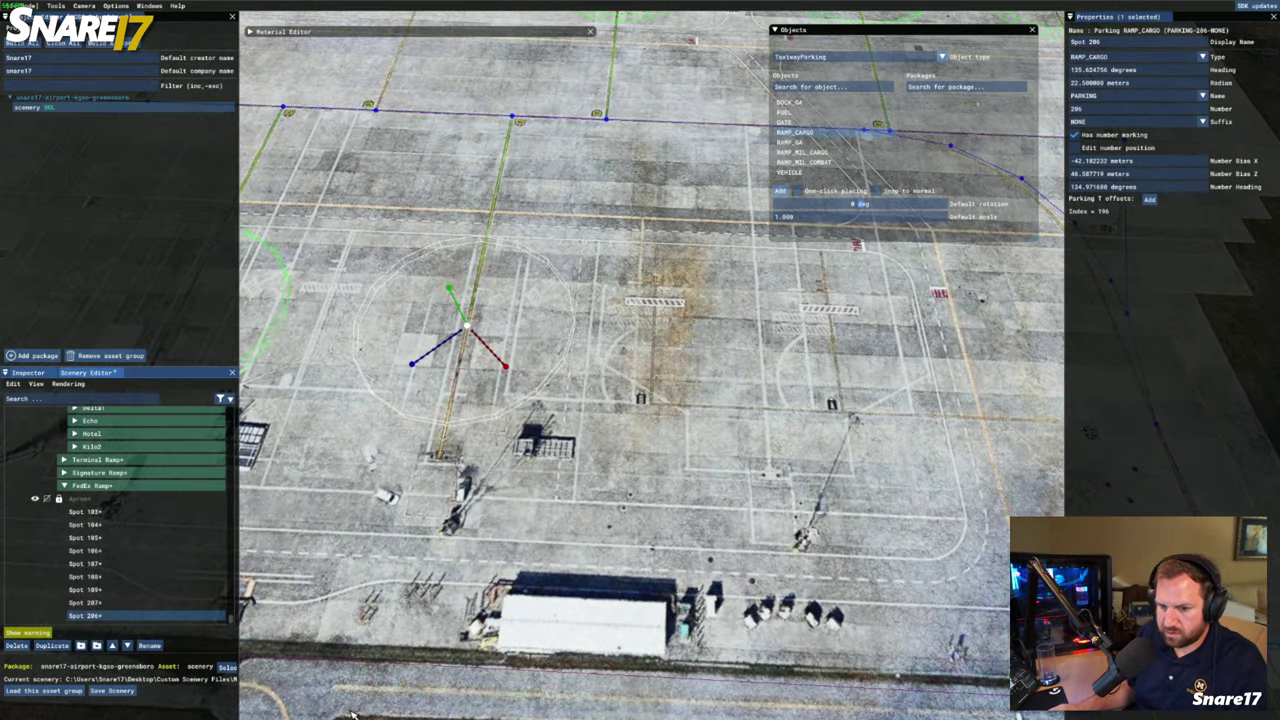
{"action": "left_click", "coordinate": [114, 645]}
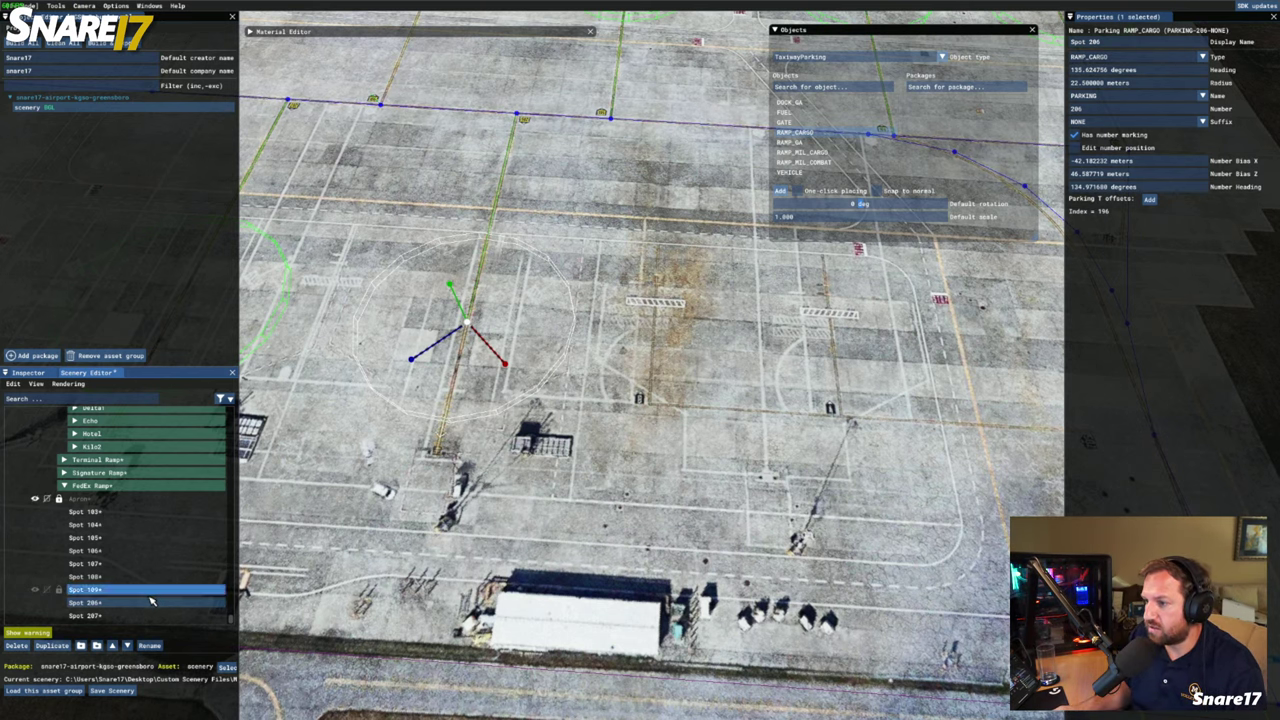
Set the radius of parking Spot 109 at the far end of the upper row to 25.5 meters
{"action": "key", "text": "w"}
{"action": "key", "text": "d"}
{"action": "key", "text": "s"}
{"action": "key", "text": "w"}
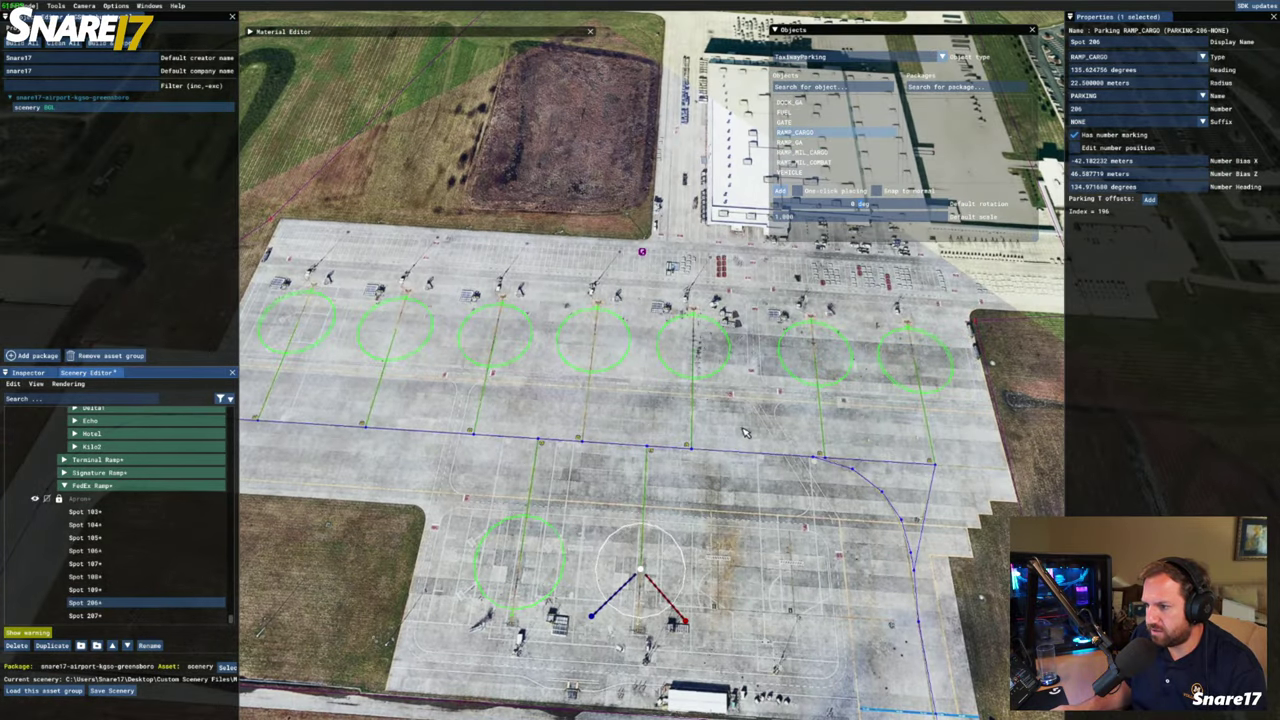
{"action": "key", "text": "a"}
{"action": "key", "text": "s"}
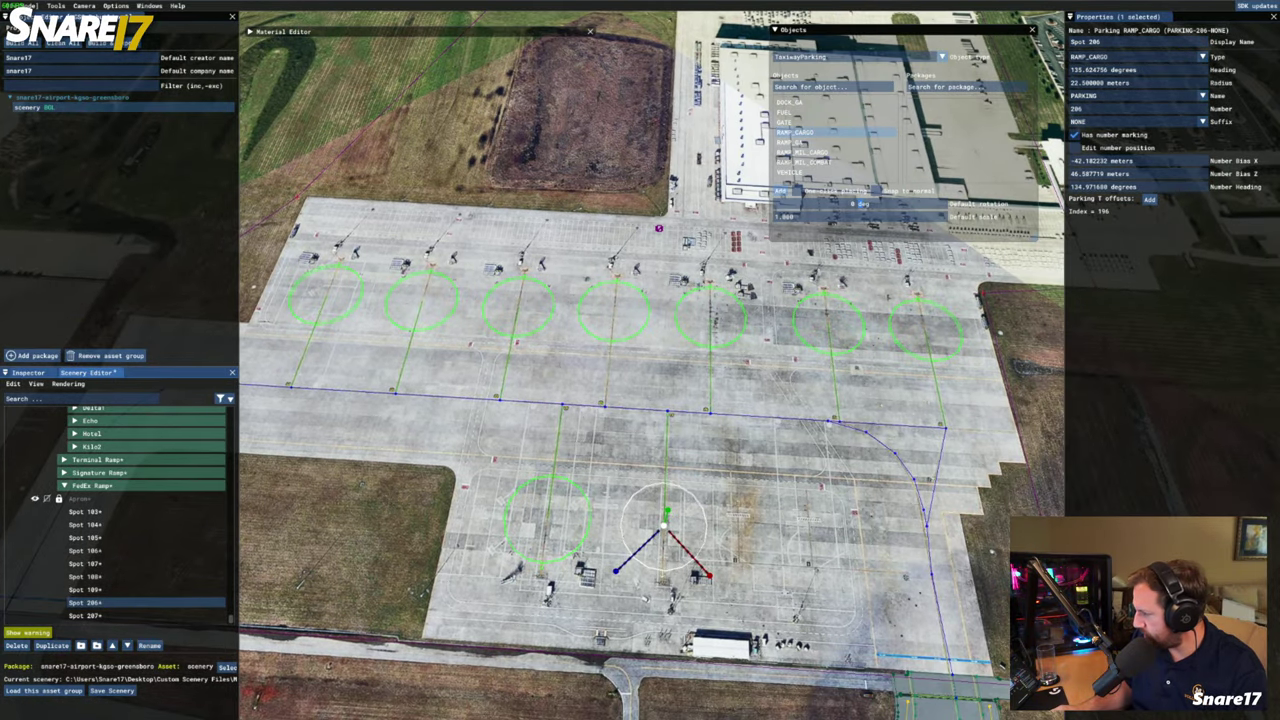
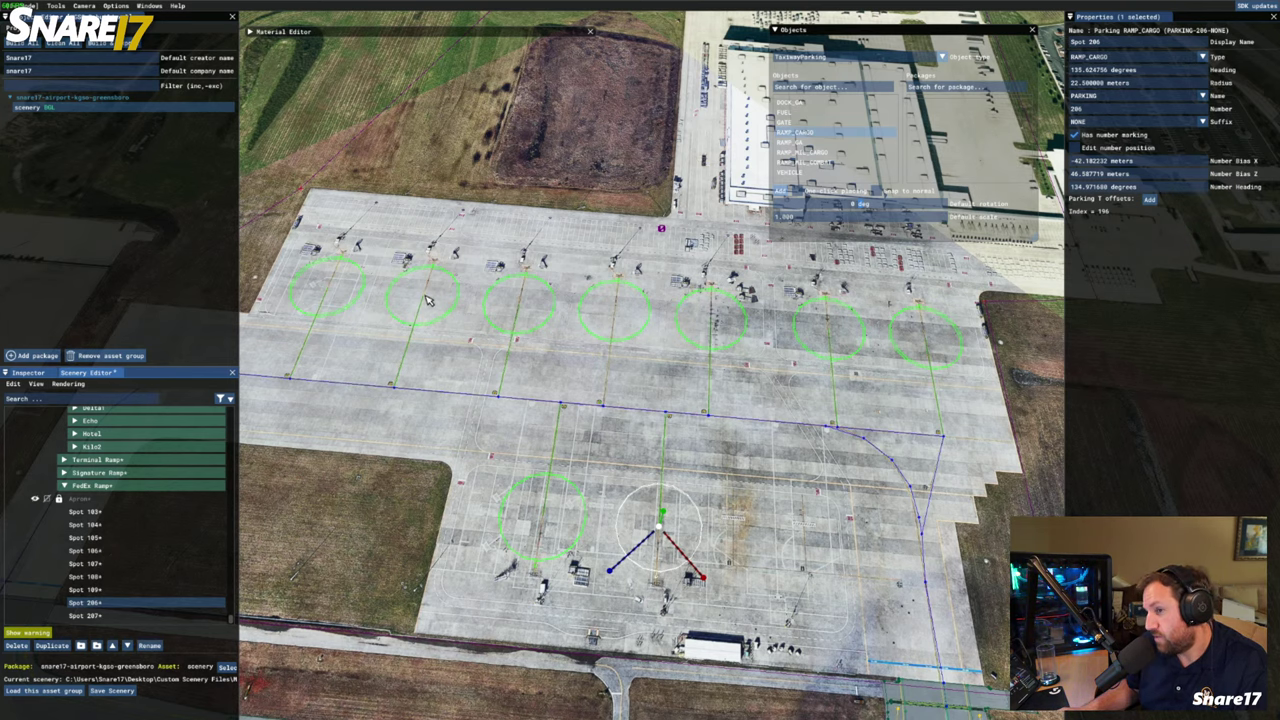
{"action": "key", "text": "a"}
{"action": "key", "text": "w"}
{"action": "left_click", "coordinate": [565, 365]}
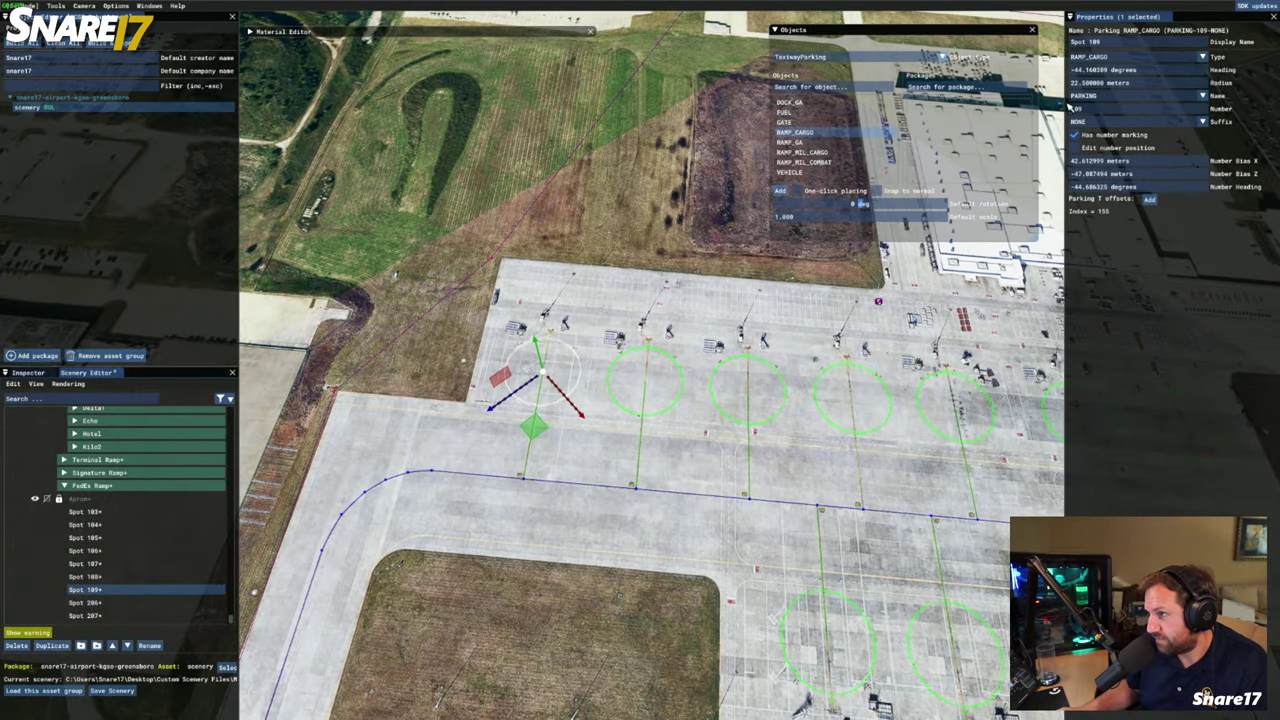
{"action": "type", "text": "25.5"}
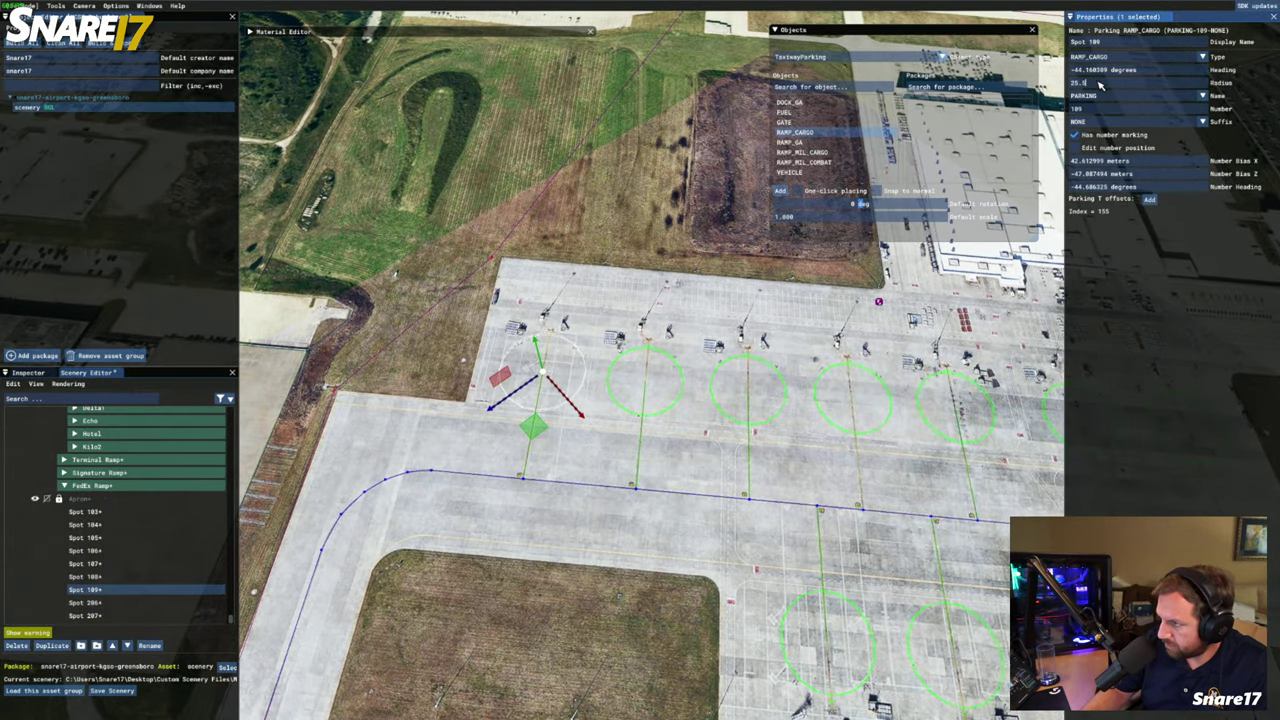
{"action": "key", "text": "Return"}
Set the radius of parking Spot 108 to 25.5 meters
{"action": "left_click", "coordinate": [659, 390]}
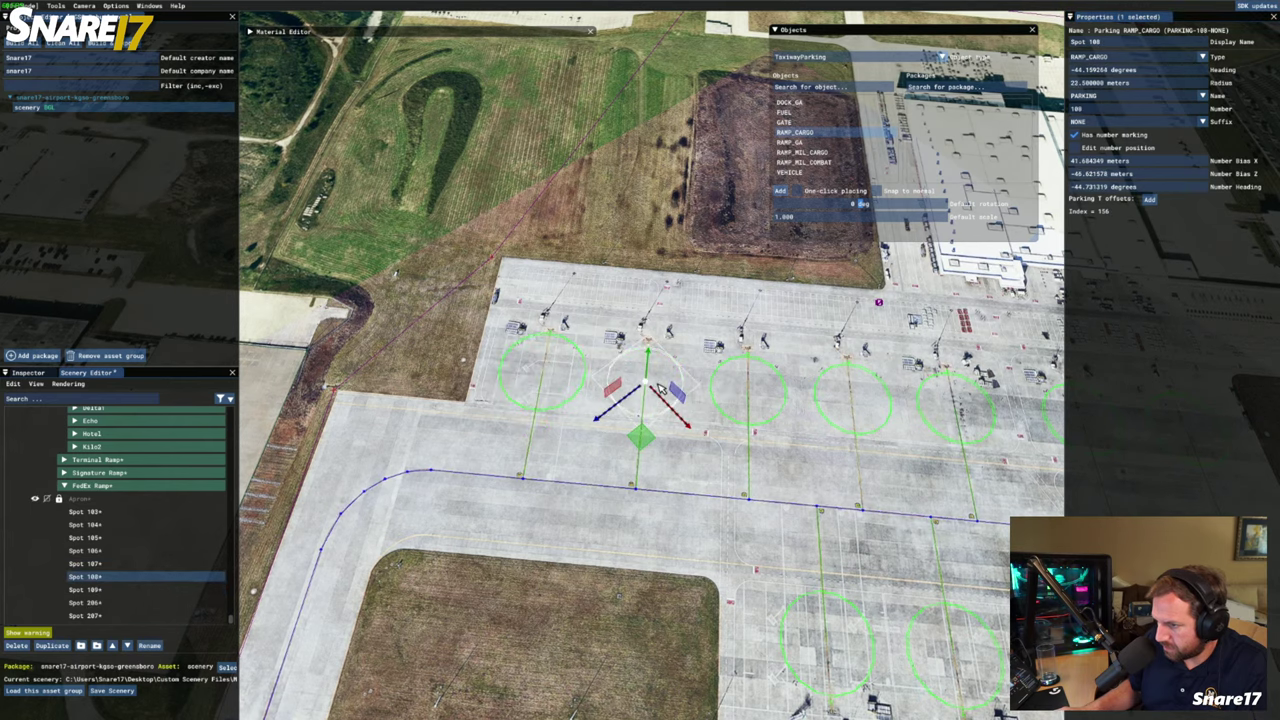
{"action": "double_click", "coordinate": [1143, 84]}
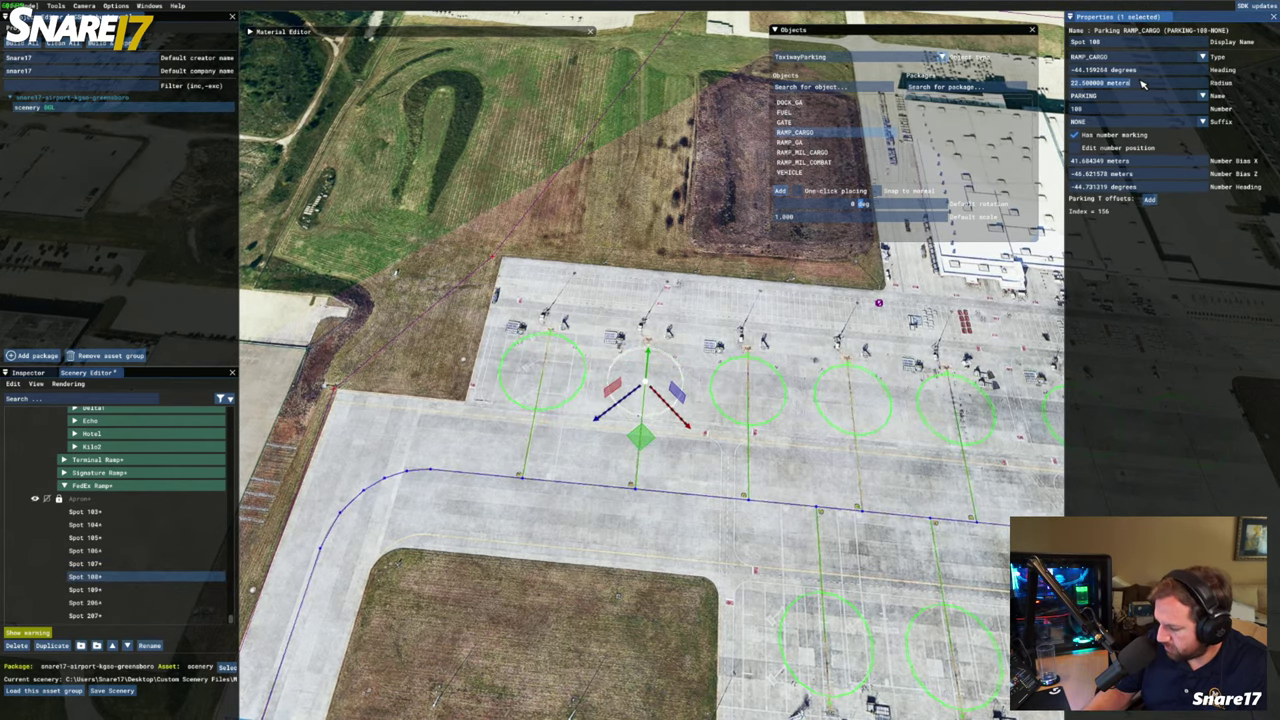
{"action": "type", "text": "25.5"}
{"action": "key", "text": "Return"}
Try to set a 25.5-meter radius on Spots 103, 104, 105, 107, 108, 206 and 207 together as a multiple selection
{"action": "middle_click_drag", "start_coordinate": [868, 558], "coordinate": [677, 535]}
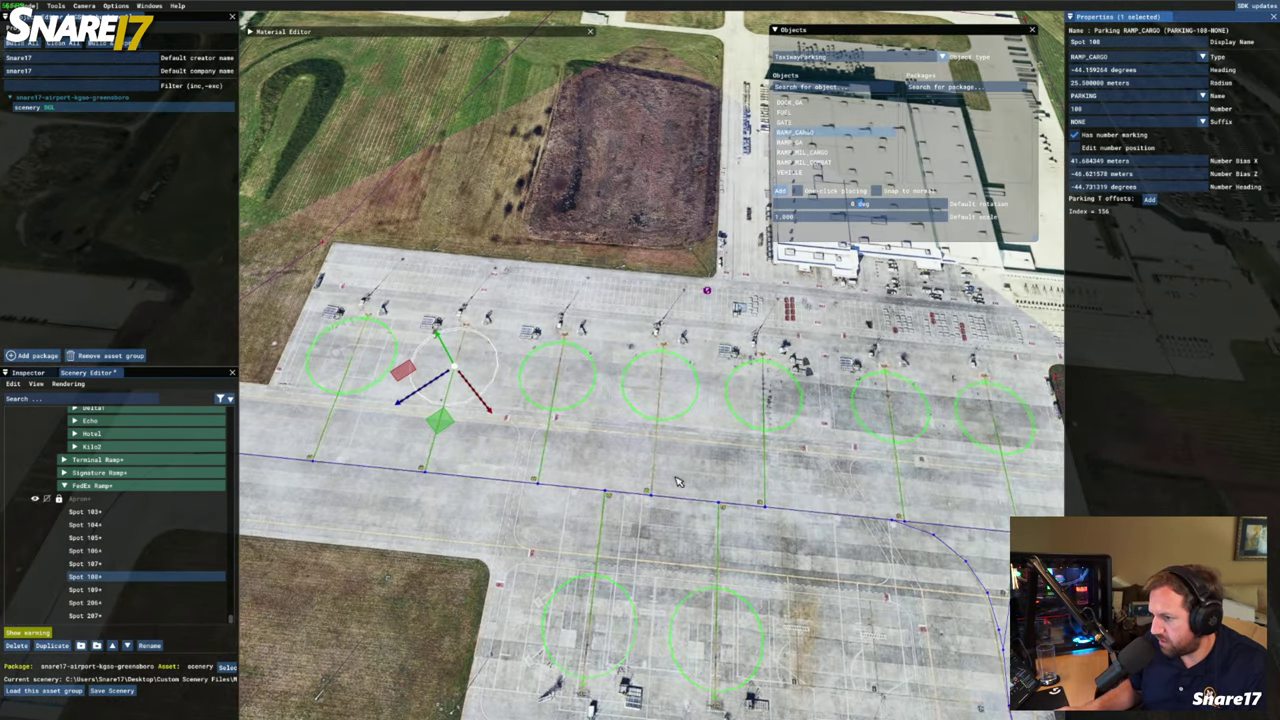
{"action": "left_click", "coordinate": [594, 378], "text": "ctrl"}
{"action": "left_click", "coordinate": [758, 387], "text": "ctrl"}
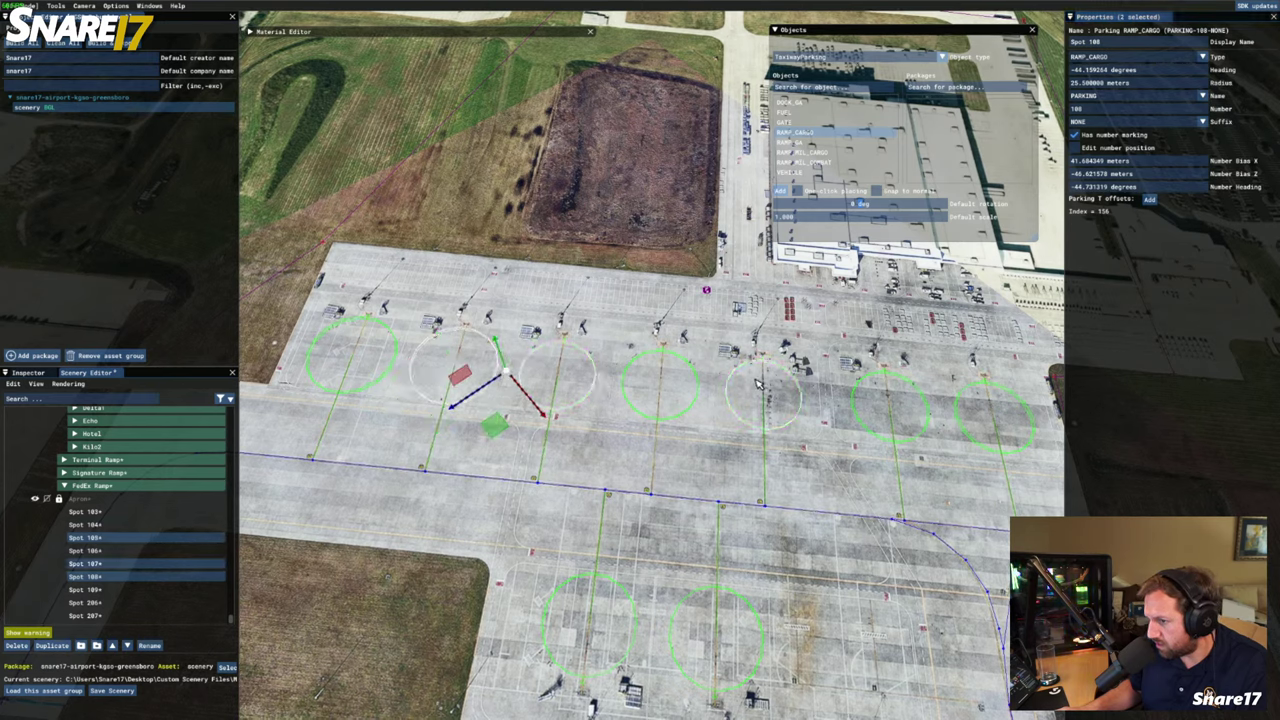
{"action": "left_click", "coordinate": [893, 408], "text": "ctrl"}
{"action": "left_click", "coordinate": [985, 422], "text": "ctrl"}
{"action": "left_click", "coordinate": [722, 621], "text": "ctrl"}
{"action": "left_click", "coordinate": [590, 625], "text": "ctrl"}
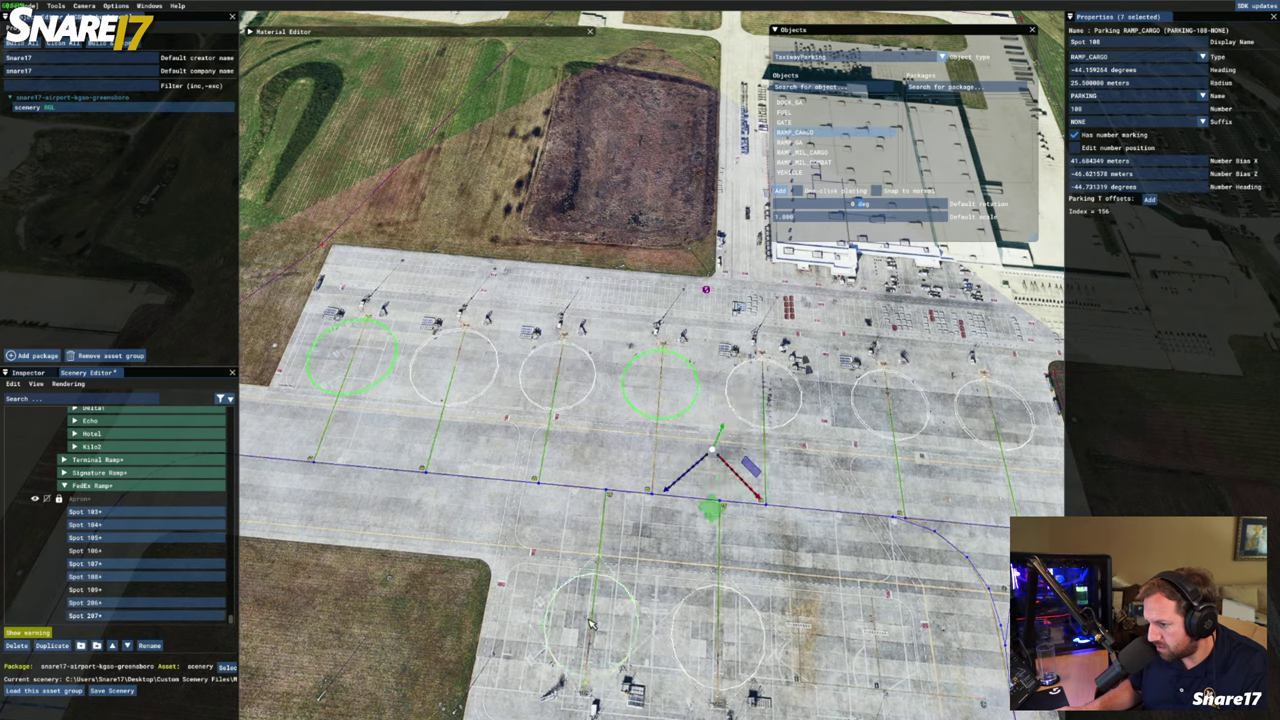
{"action": "left_click", "coordinate": [1132, 86]}
{"action": "type", "text": "25."}
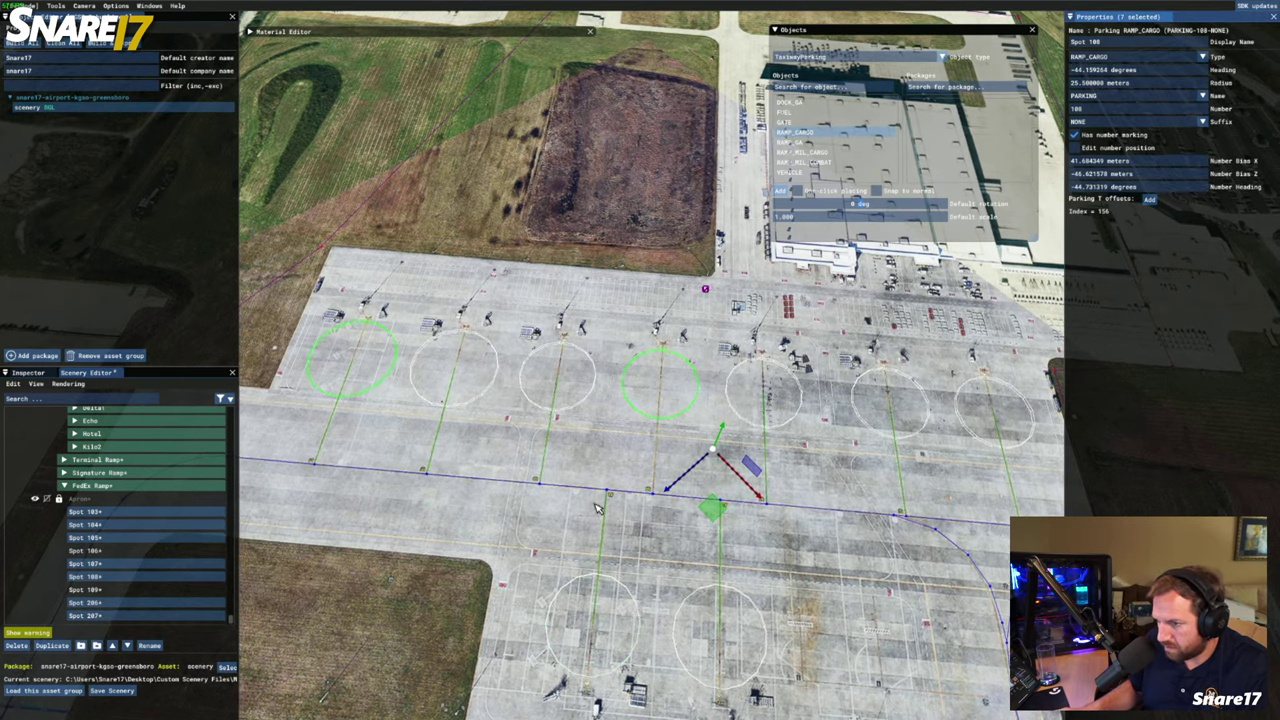
Select only parking Spot 107 and set its radius to 25.5 meters
{"action": "left_click", "coordinate": [574, 376]}
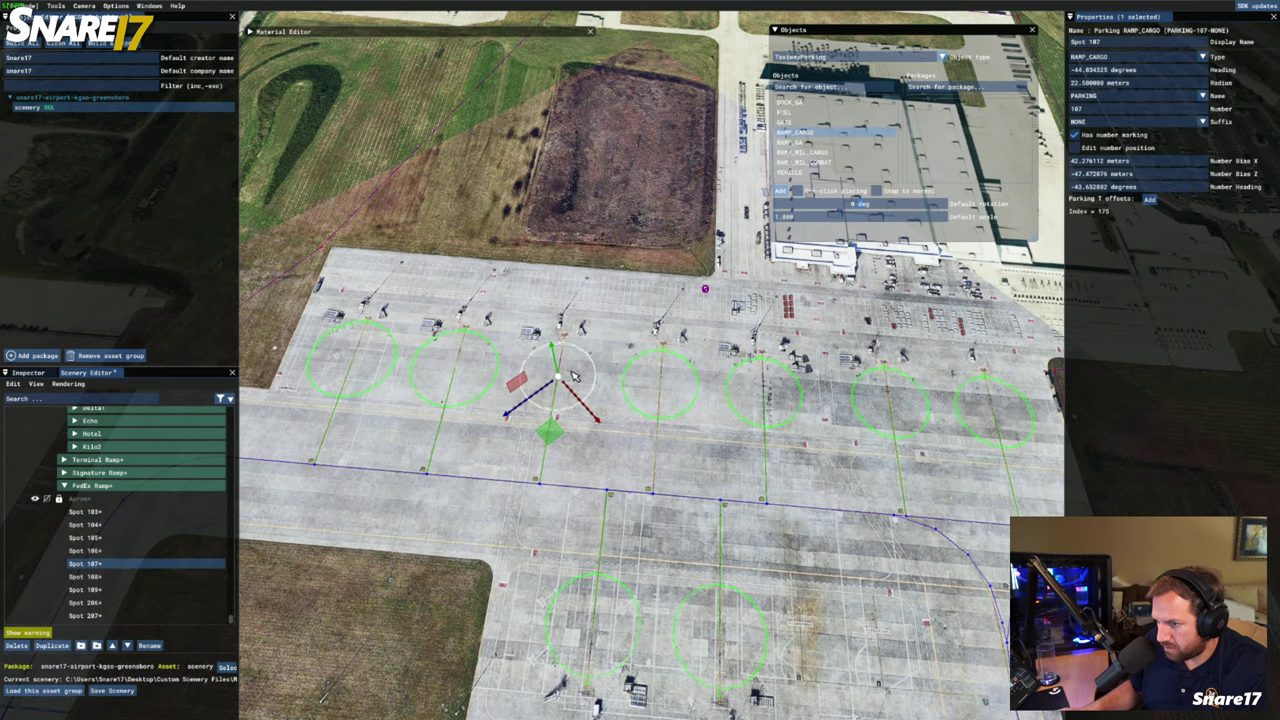
{"action": "left_click", "coordinate": [1116, 84]}
{"action": "type", "text": "25.5"}
{"action": "key", "text": "Return"}
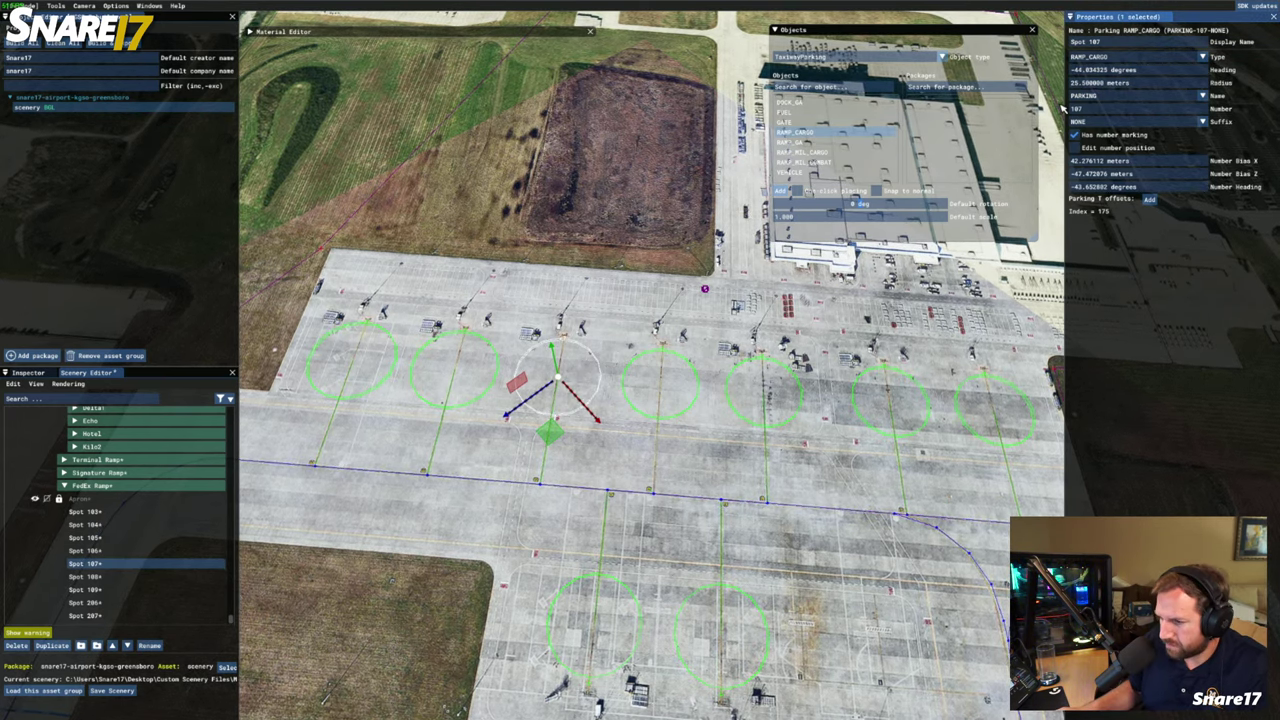
Select parking Spot 106 and turn off its number position editing
{"action": "left_click", "coordinate": [657, 404]}
{"action": "scroll", "coordinate": [656, 404], "scroll_direction": "up", "scroll_amount": 3}
{"action": "left_click", "coordinate": [656, 404]}
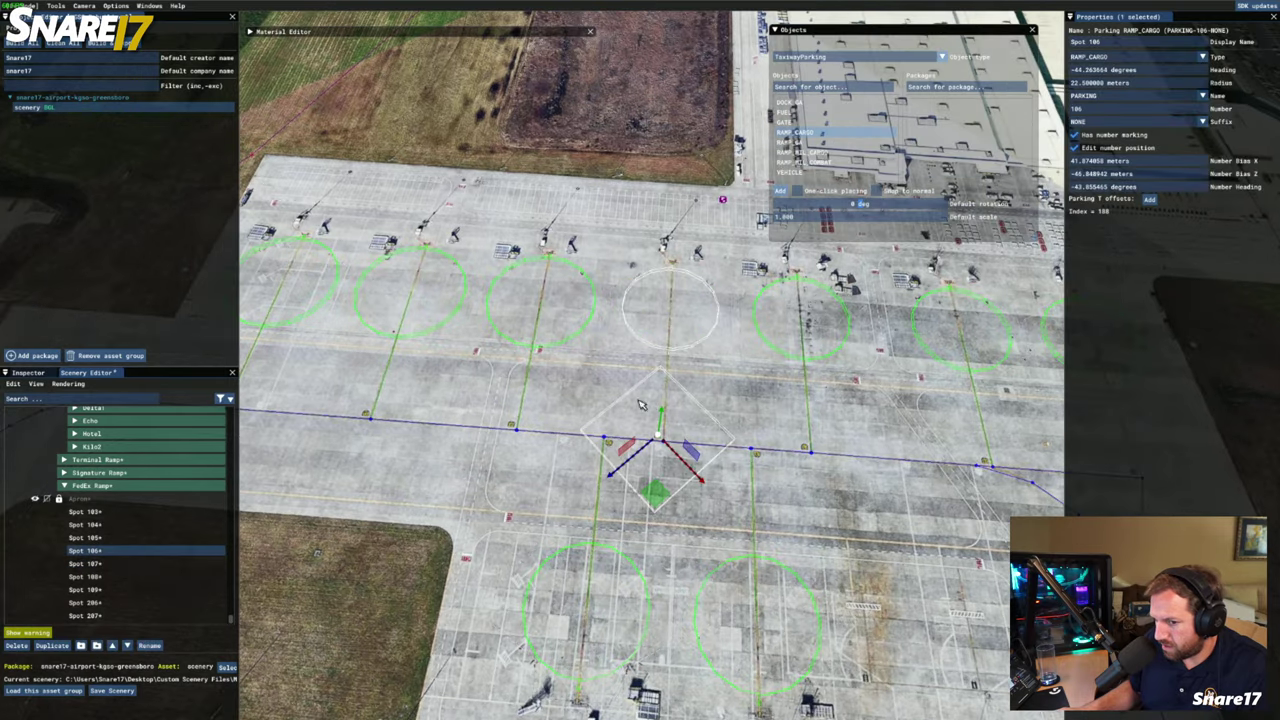
{"action": "key", "text": "w"}
{"action": "key", "text": "d"}
{"action": "scroll", "coordinate": [394, 492], "scroll_direction": "up", "scroll_amount": 3}
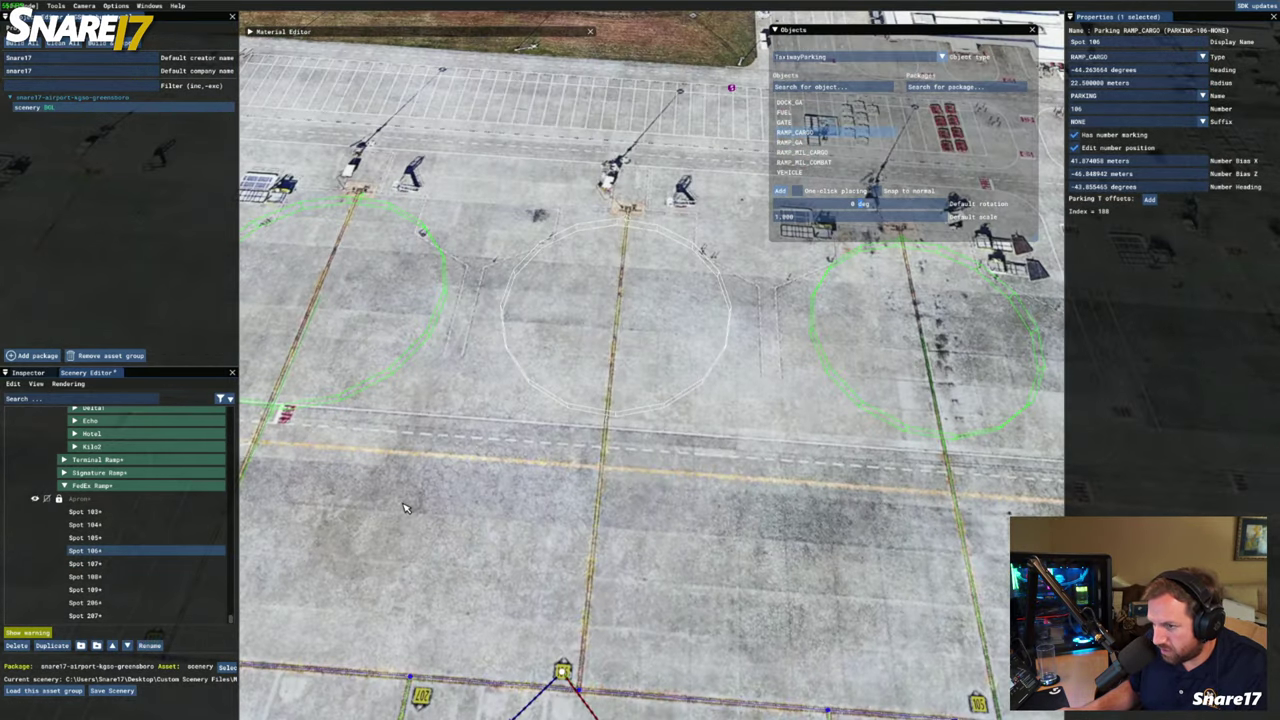
{"action": "key", "text": "s"}
{"action": "left_click", "coordinate": [1078, 148]}
{"action": "key", "text": "s"}
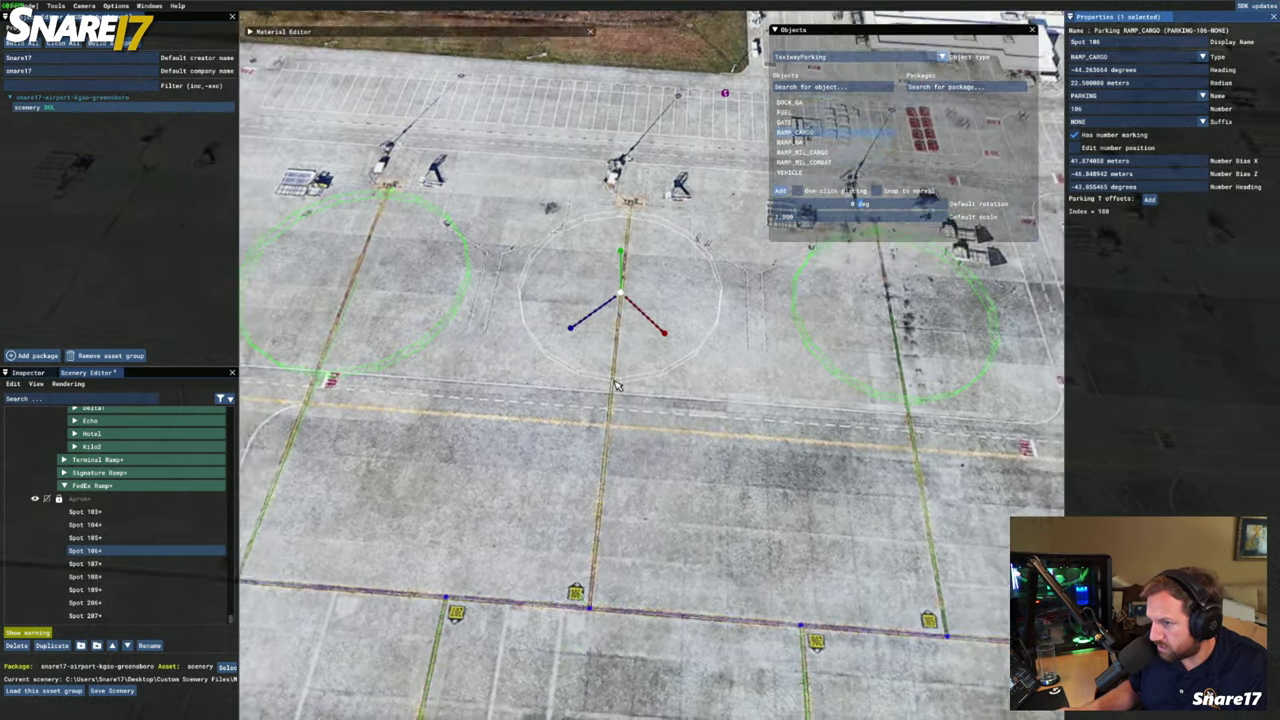
Set the radius of parking Spot 106 to 25.5 meters
{"action": "double_click", "coordinate": [1135, 84]}
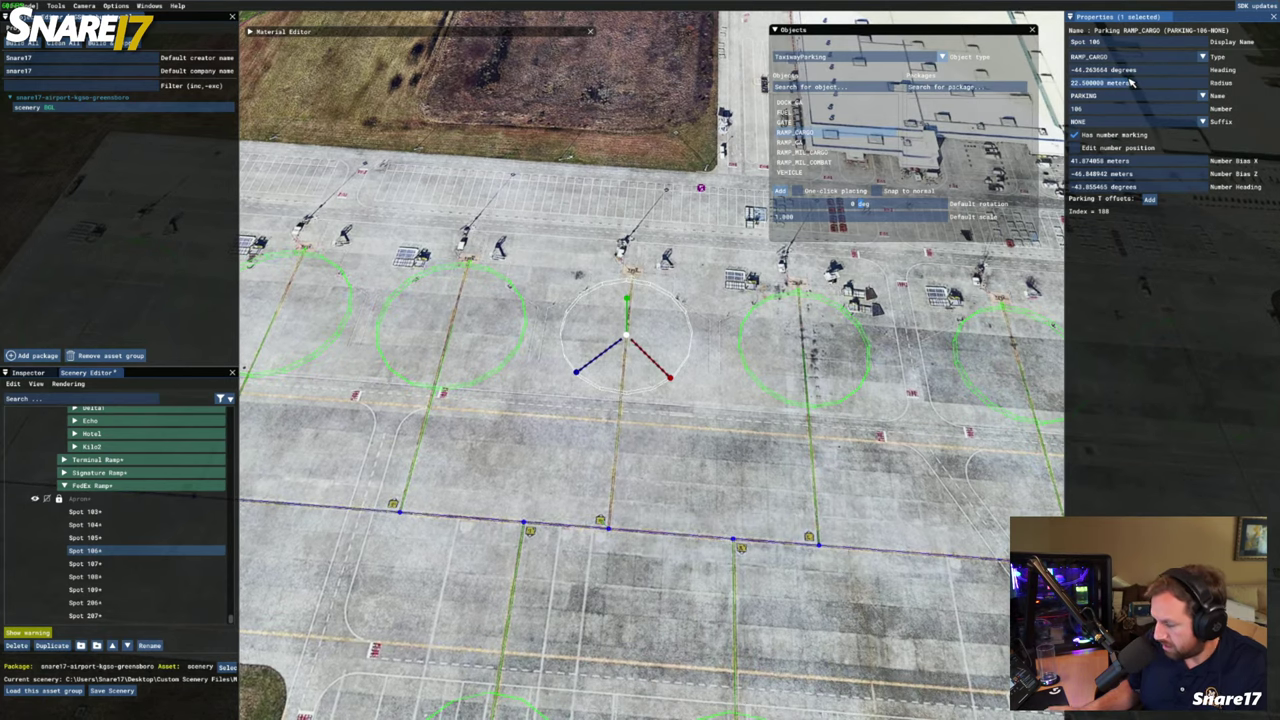
{"action": "type", "text": "25.5"}
{"action": "key", "text": "Return"}
Set the radius of parking Spot 105 to 25.5 meters
{"action": "key", "text": "d"}
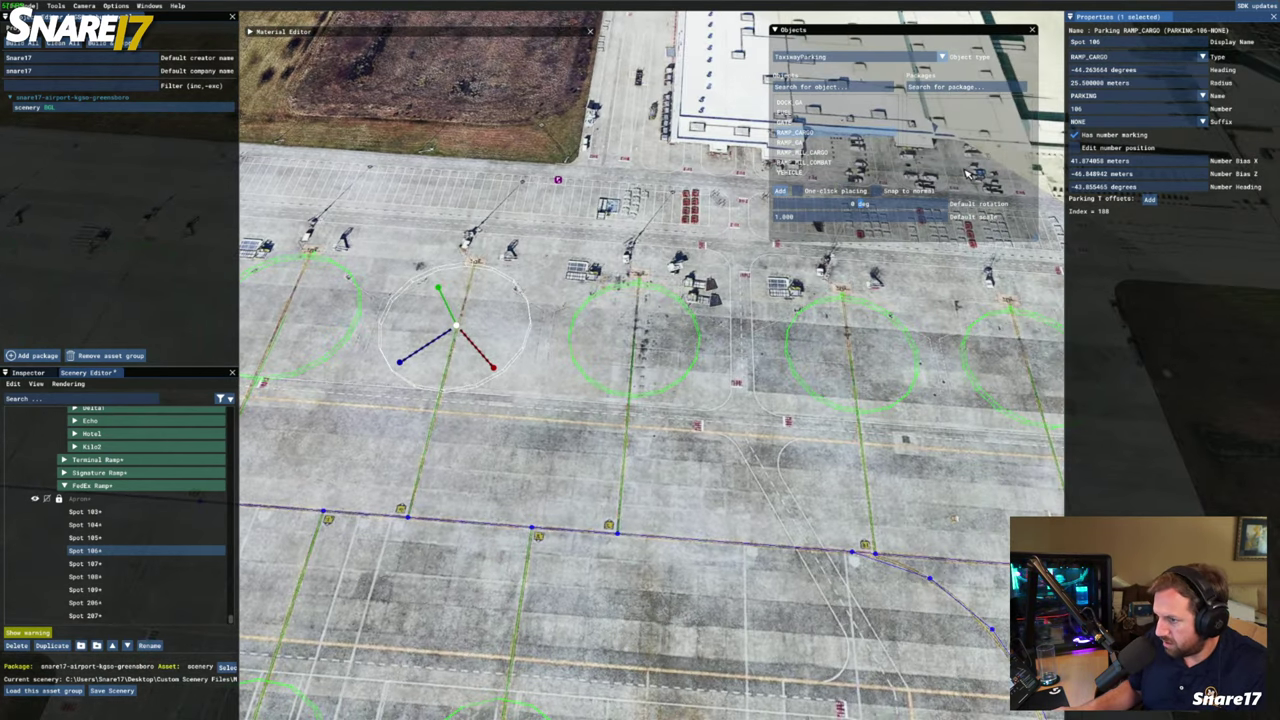
{"action": "left_click", "coordinate": [645, 346]}
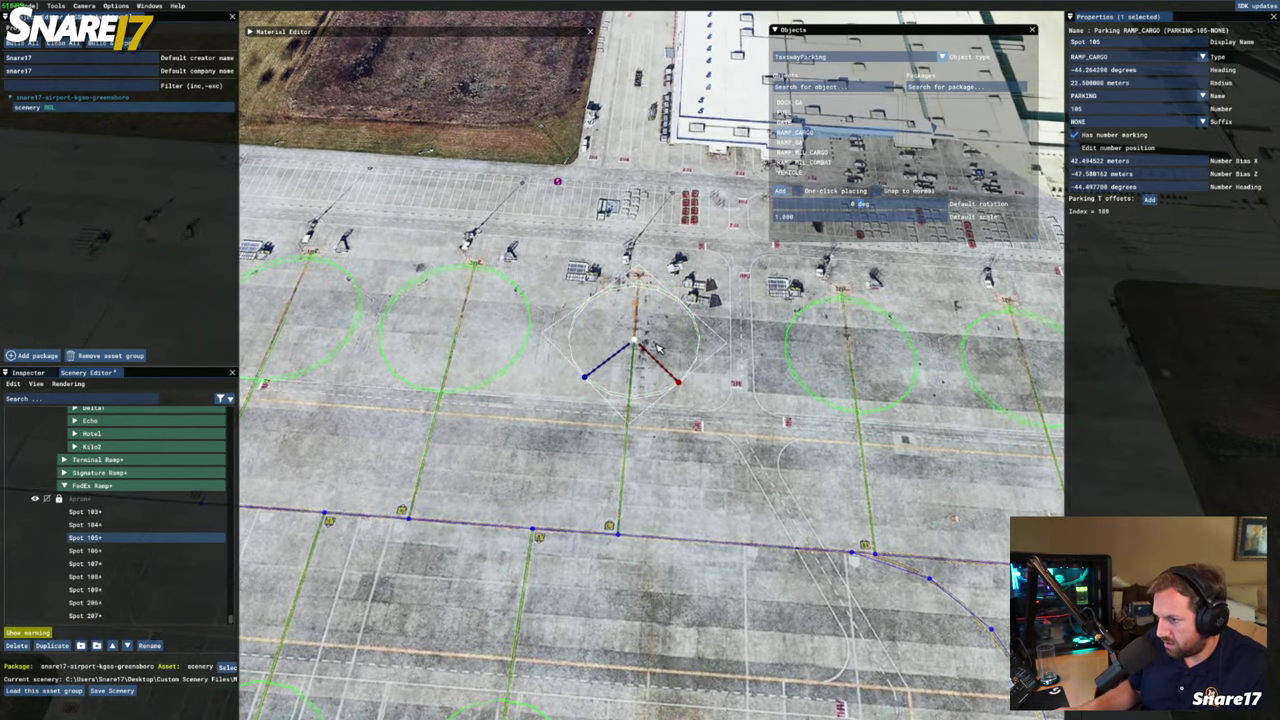
{"action": "double_click", "coordinate": [1127, 84]}
{"action": "type", "text": "25.5"}
{"action": "key", "text": "Return"}
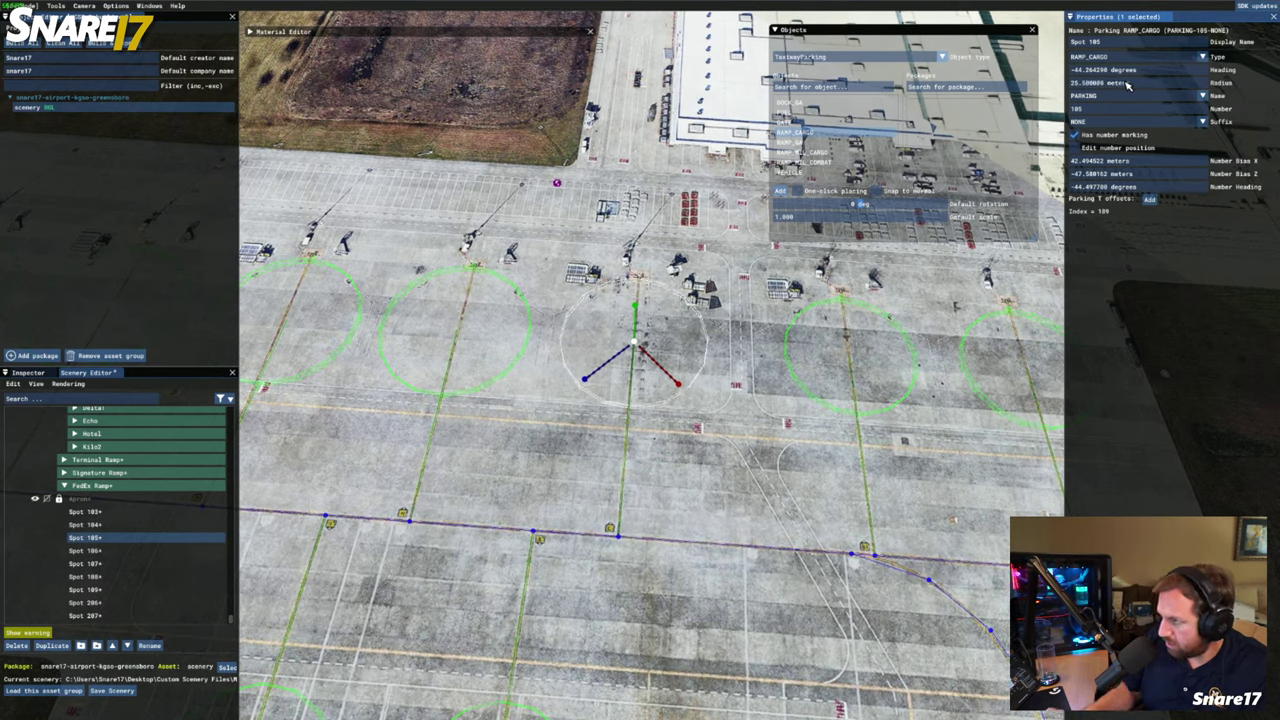
Set the radius of parking Spot 104 to 25.5 meters
{"action": "left_click", "coordinate": [872, 358]}
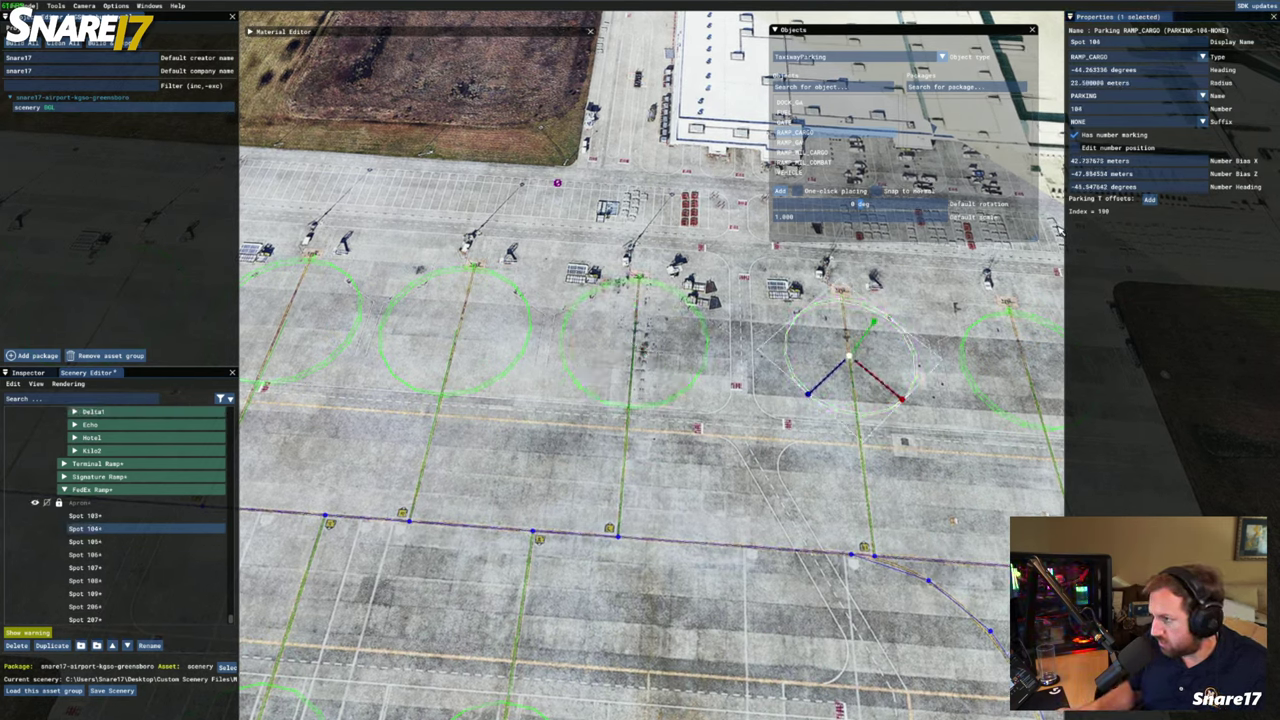
{"action": "double_click", "coordinate": [1130, 84]}
{"action": "type", "text": "25.5"}
{"action": "key", "text": "Return"}
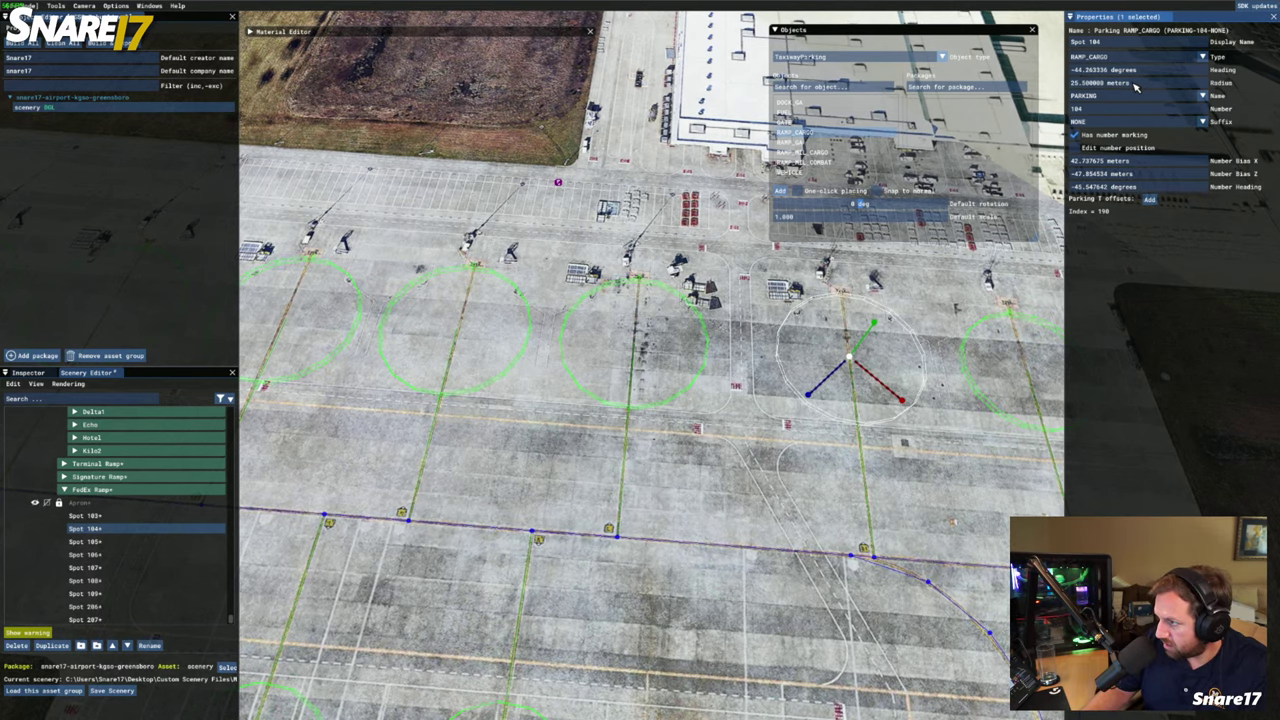
Set the radius of parking Spot 103 at the near end of the upper row to 25.5 meters
{"action": "key", "text": "d"}
{"action": "left_click", "coordinate": [900, 362]}
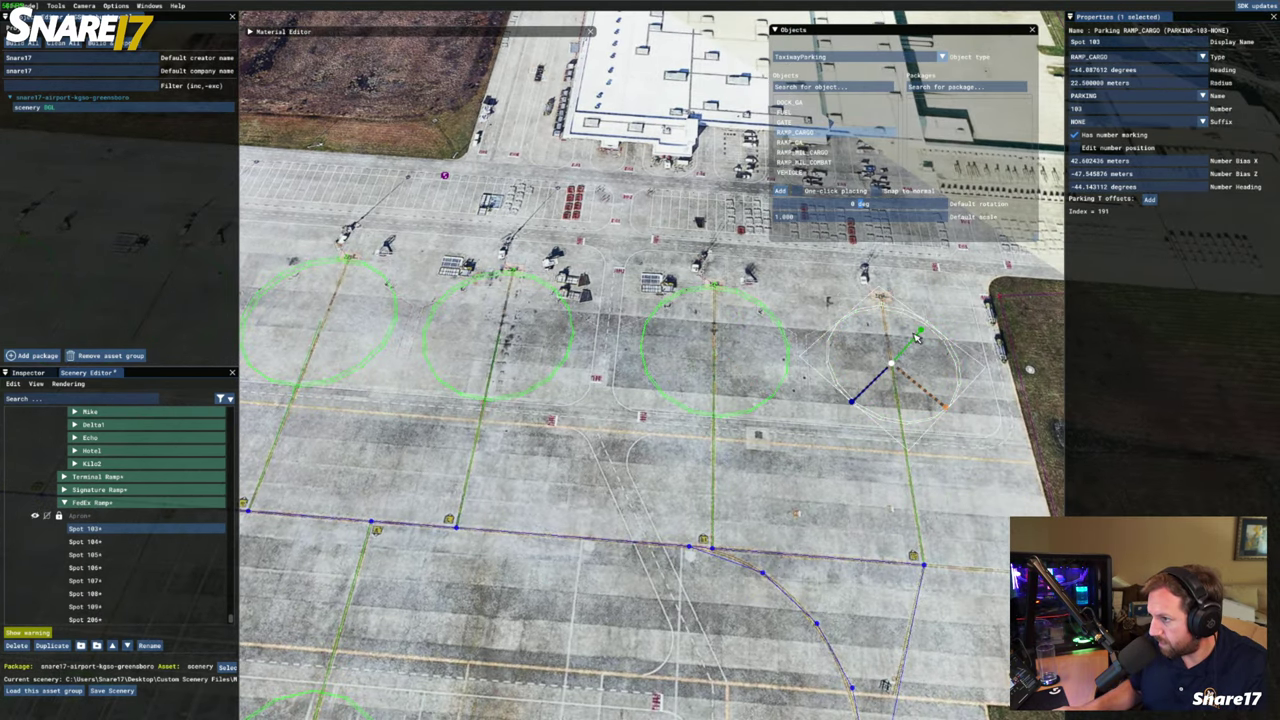
{"action": "double_click", "coordinate": [1155, 86]}
{"action": "type", "text": "25.5"}
{"action": "key", "text": "Return"}
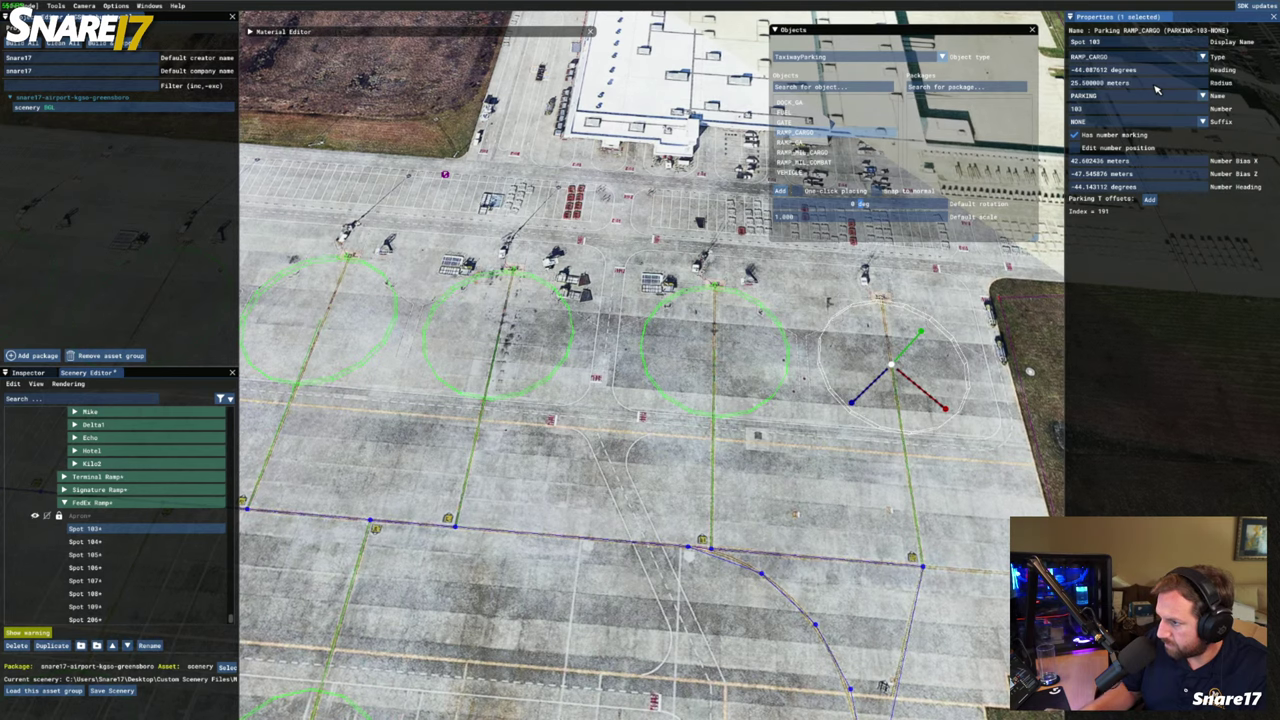
Set the radius of parking Spot 206 on the opposite side of the ramp to 25.5 meters
{"action": "key", "text": "s"}
{"action": "key", "text": "a"}
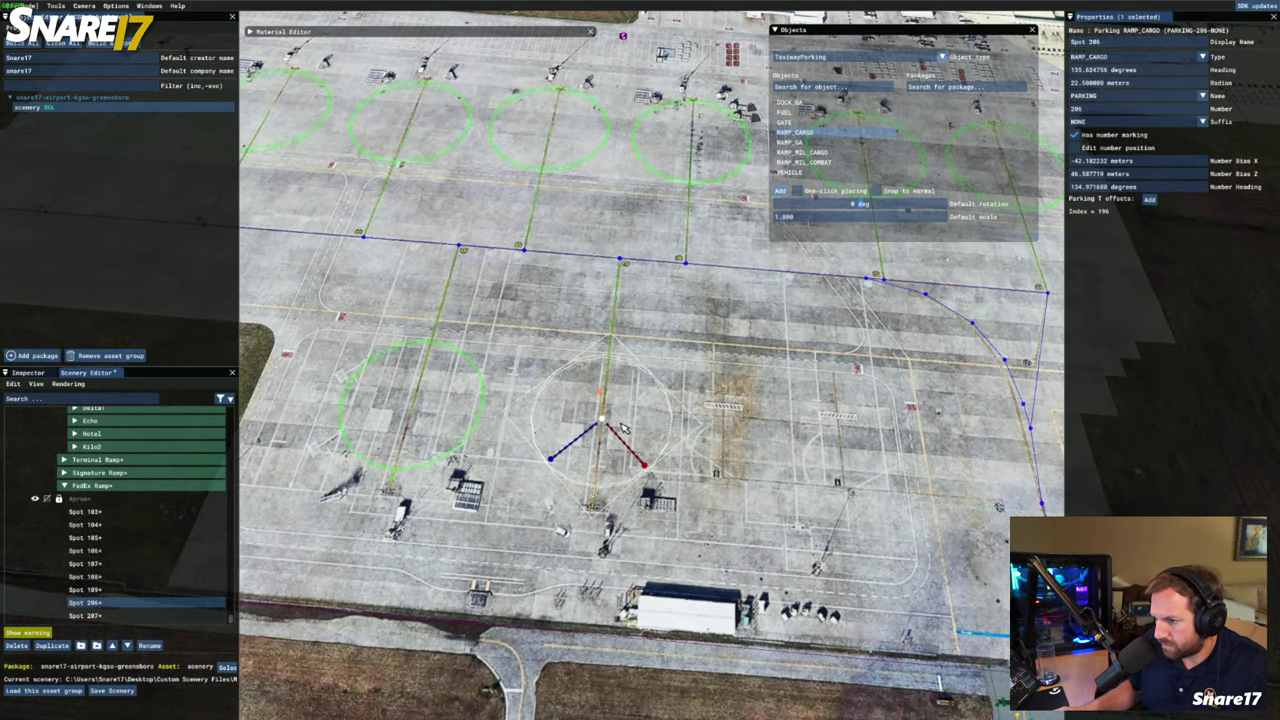
{"action": "left_click", "coordinate": [601, 421]}
{"action": "double_click", "coordinate": [1162, 84]}
{"action": "type", "text": "25.5"}
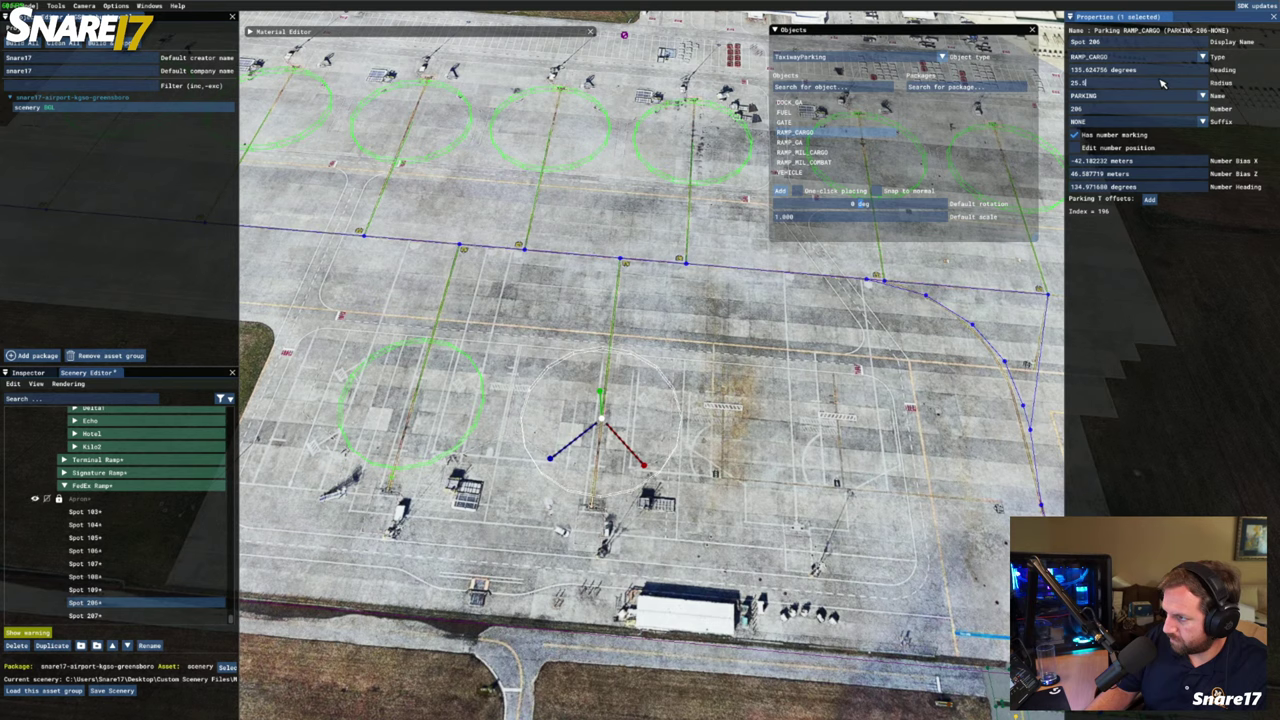
{"action": "key", "text": "Return"}
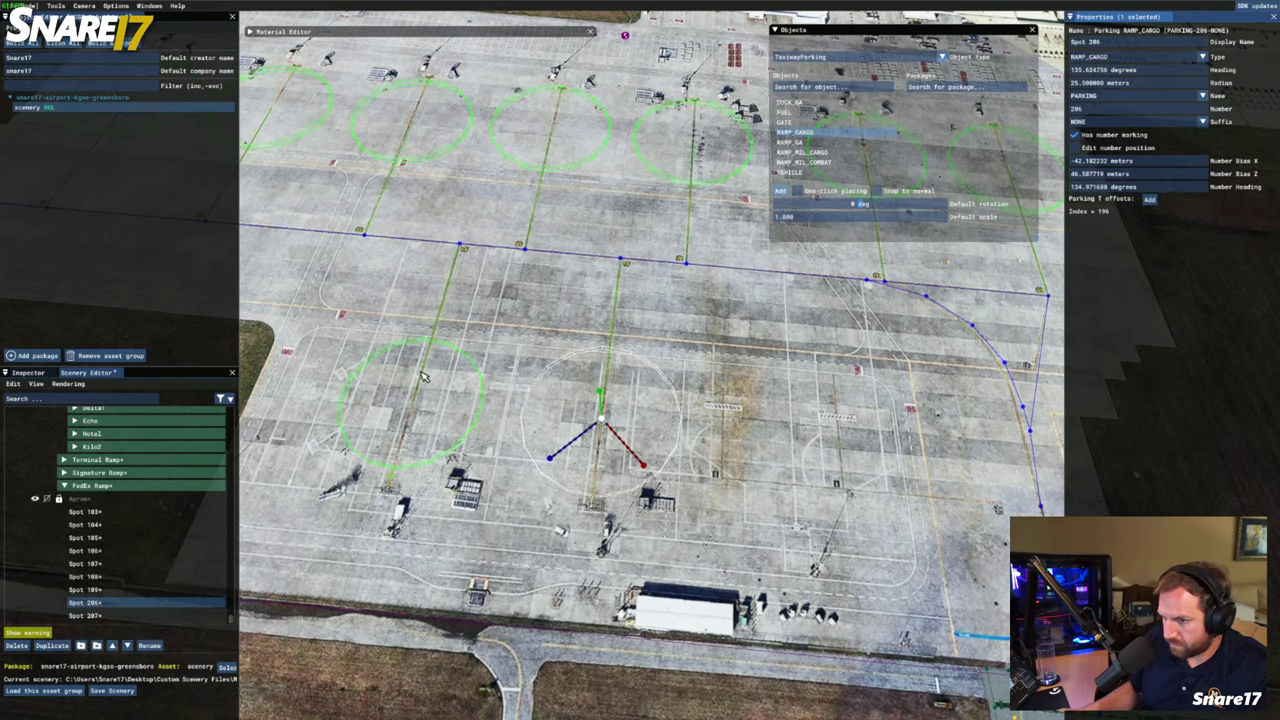
Set the radius of parking Spot 207 to 25.5 meters and clear the selection
{"action": "left_click", "coordinate": [425, 377]}
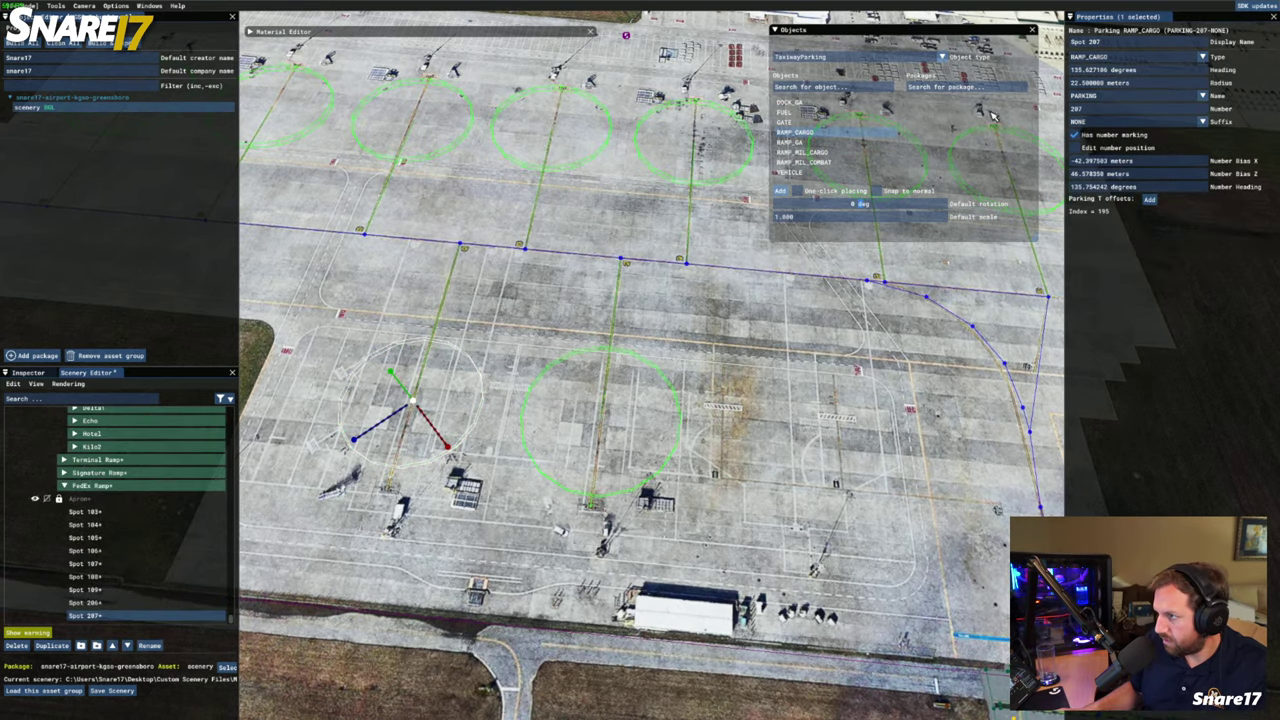
{"action": "double_click", "coordinate": [1159, 84]}
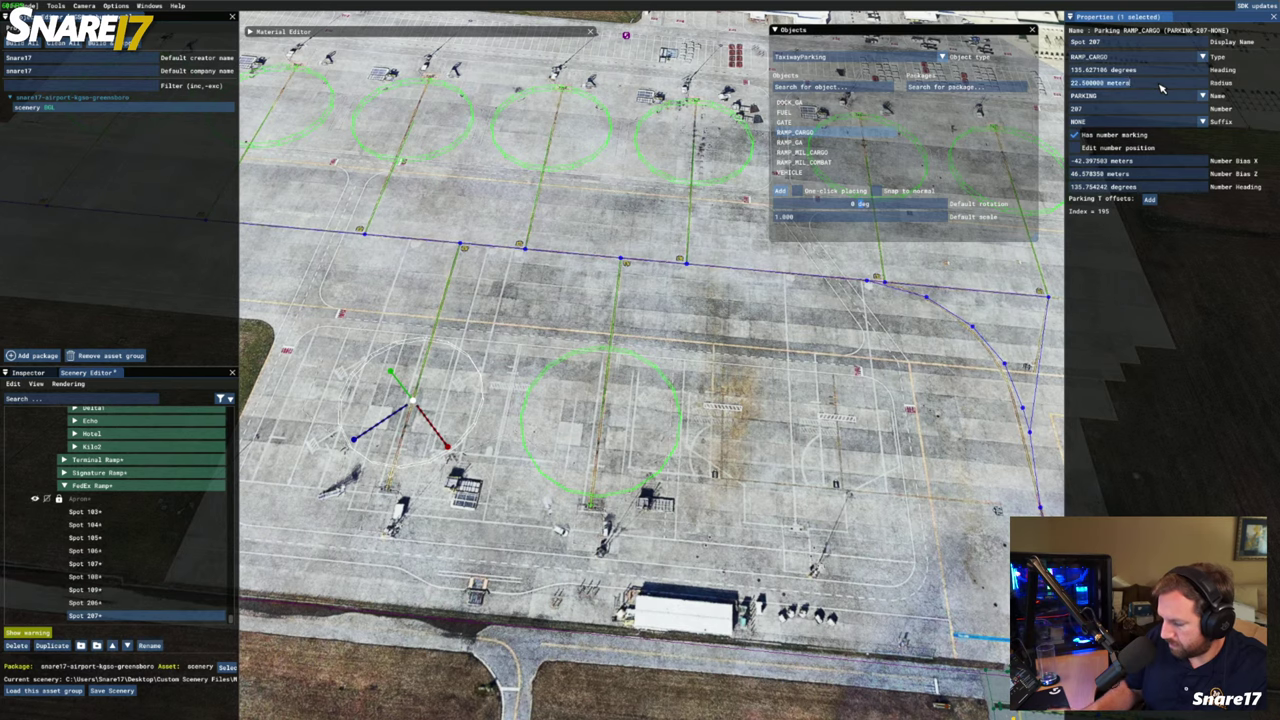
{"action": "type", "text": "25.5"}
{"action": "key", "text": "Return"}
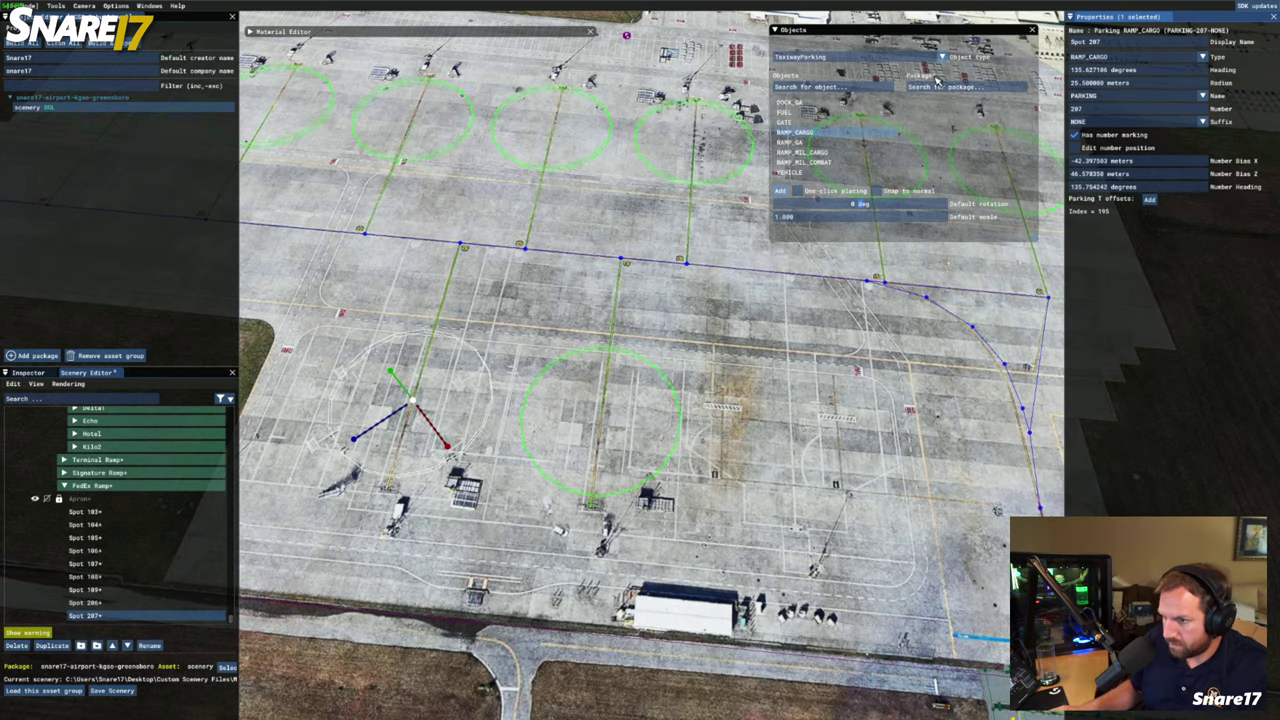
{"action": "left_click", "coordinate": [536, 306]}
{"action": "scroll", "coordinate": [536, 306], "scroll_direction": "down", "scroll_amount": 2}
{"action": "key", "text": "r"}
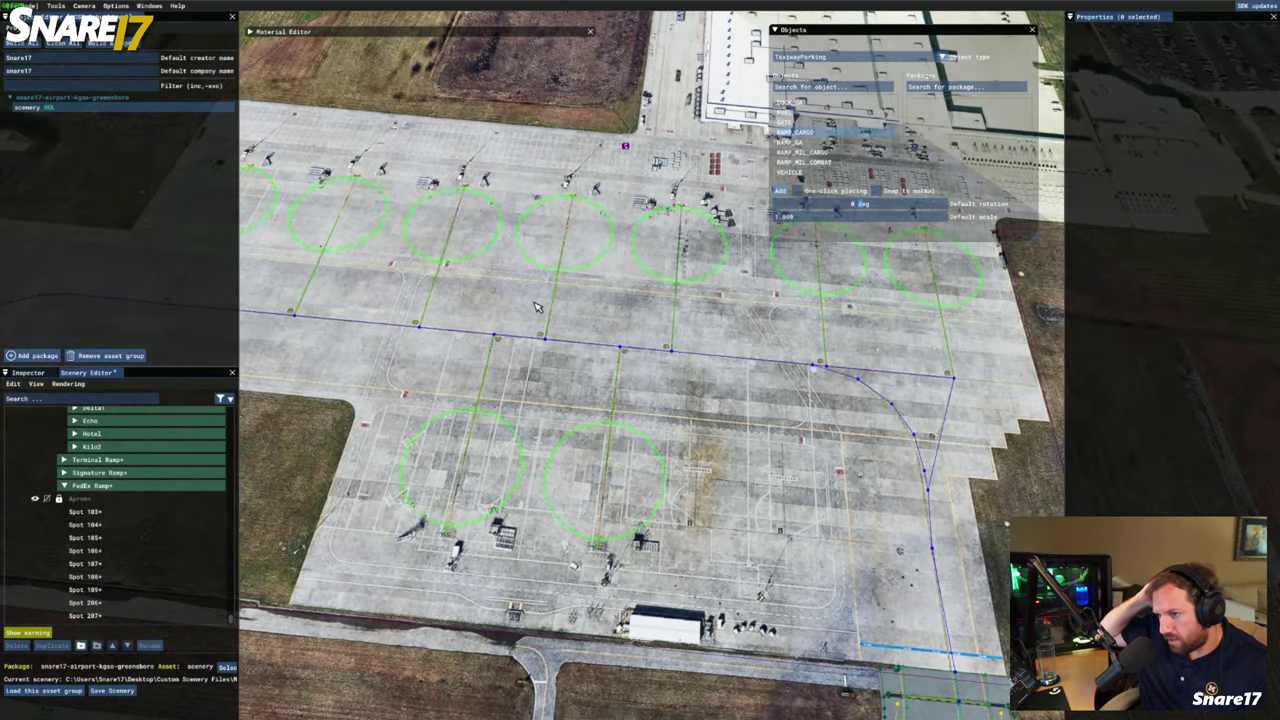
{"action": "key", "text": "a"}
{"action": "key", "text": "w"}
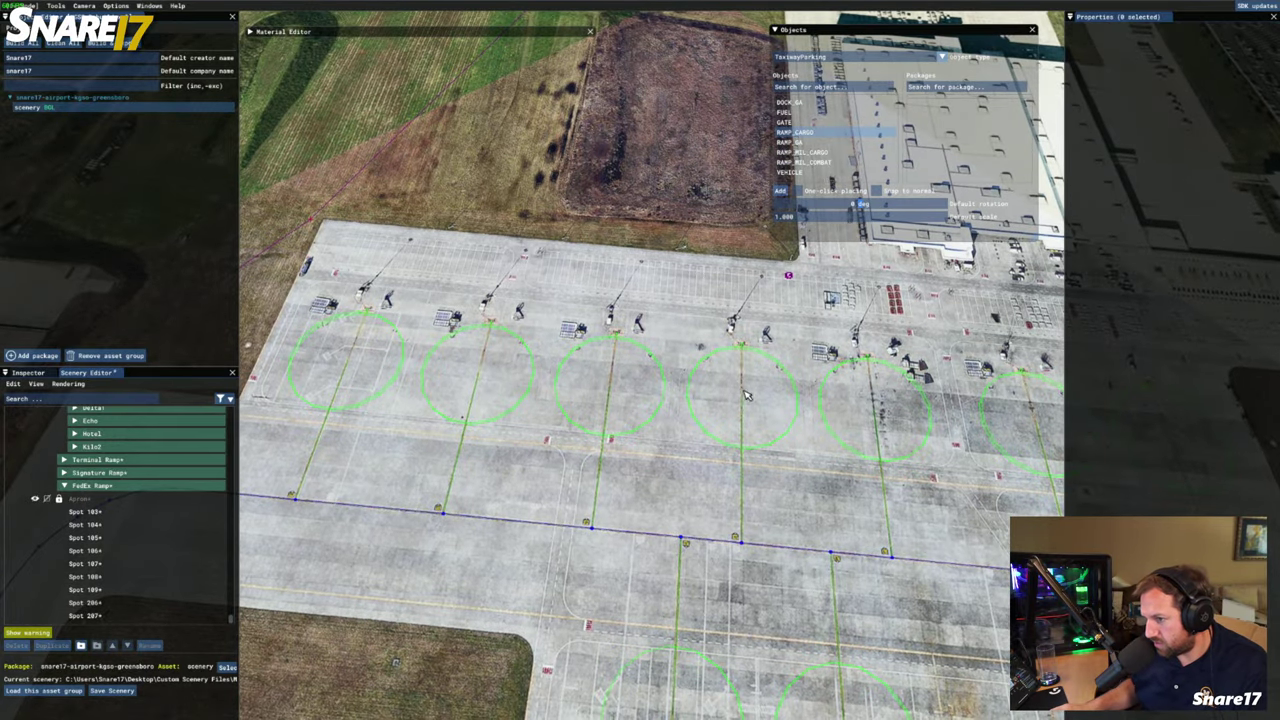
Turn on the airports Draw Debug display over the FedEx ramp
{"action": "scroll", "coordinate": [560, 454], "scroll_direction": "up", "scroll_amount": 3}
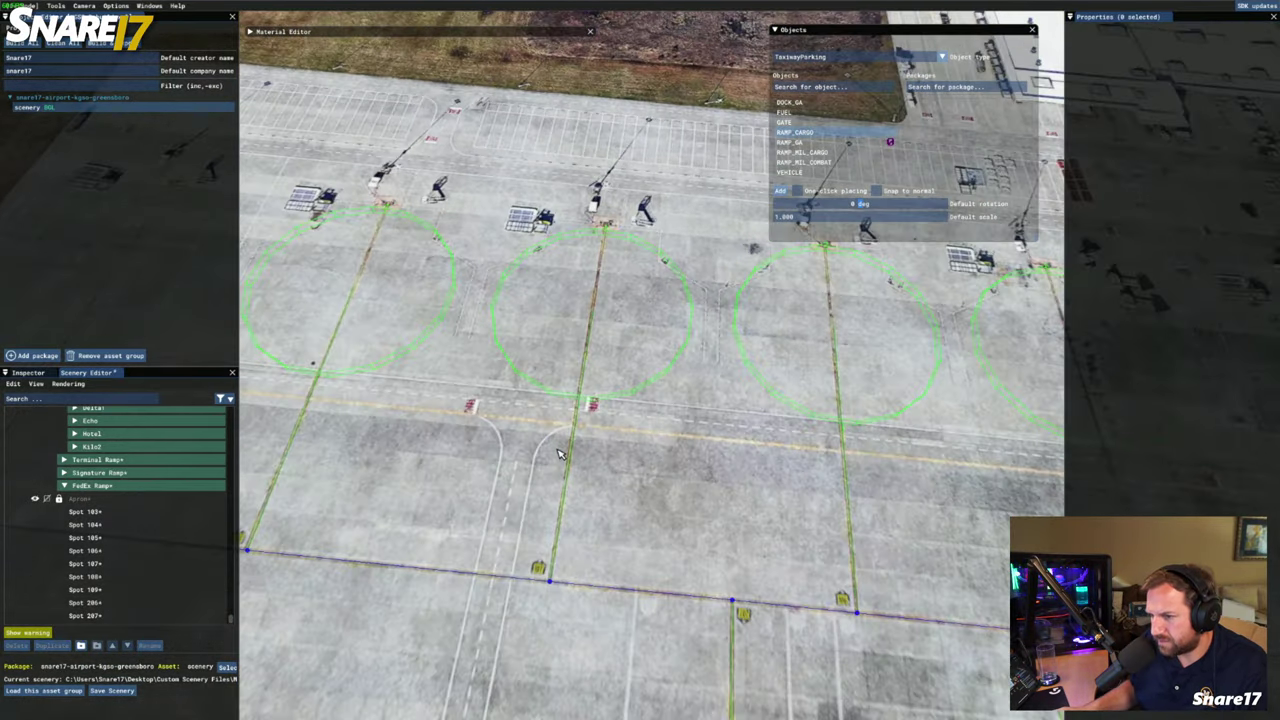
{"action": "scroll", "coordinate": [560, 454], "scroll_direction": "down", "scroll_amount": 4}
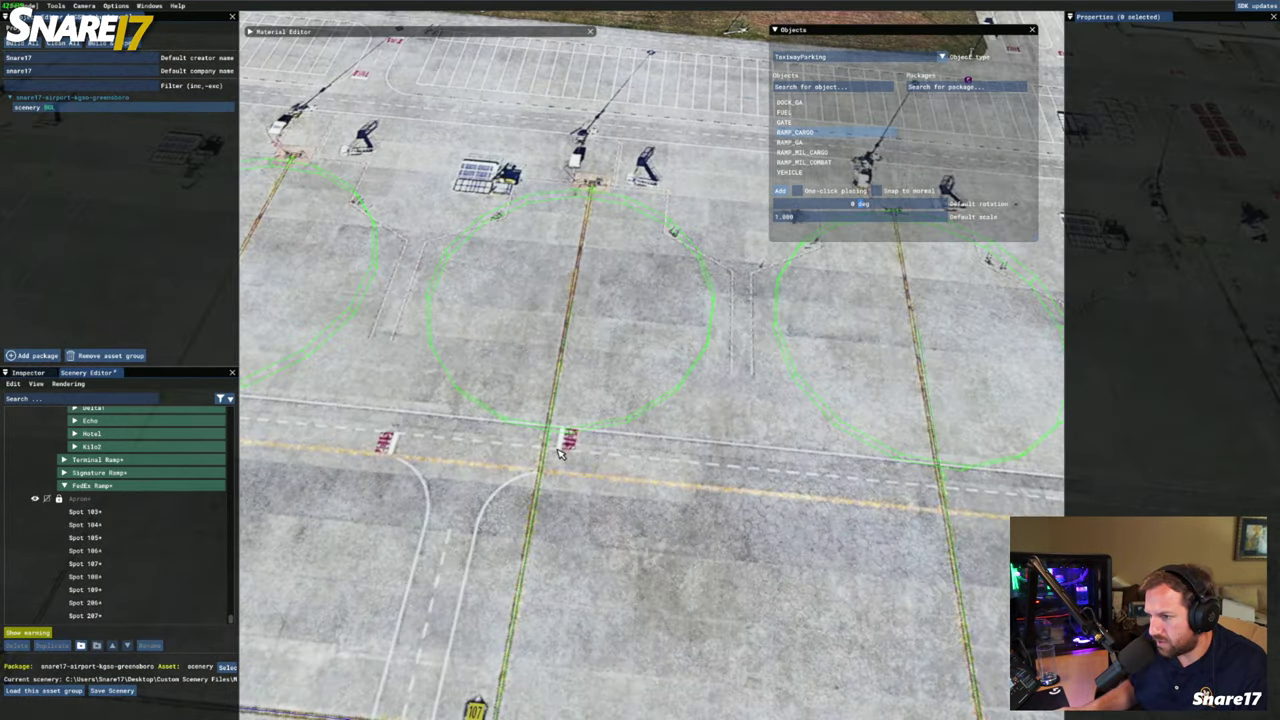
{"action": "key", "text": "r"}
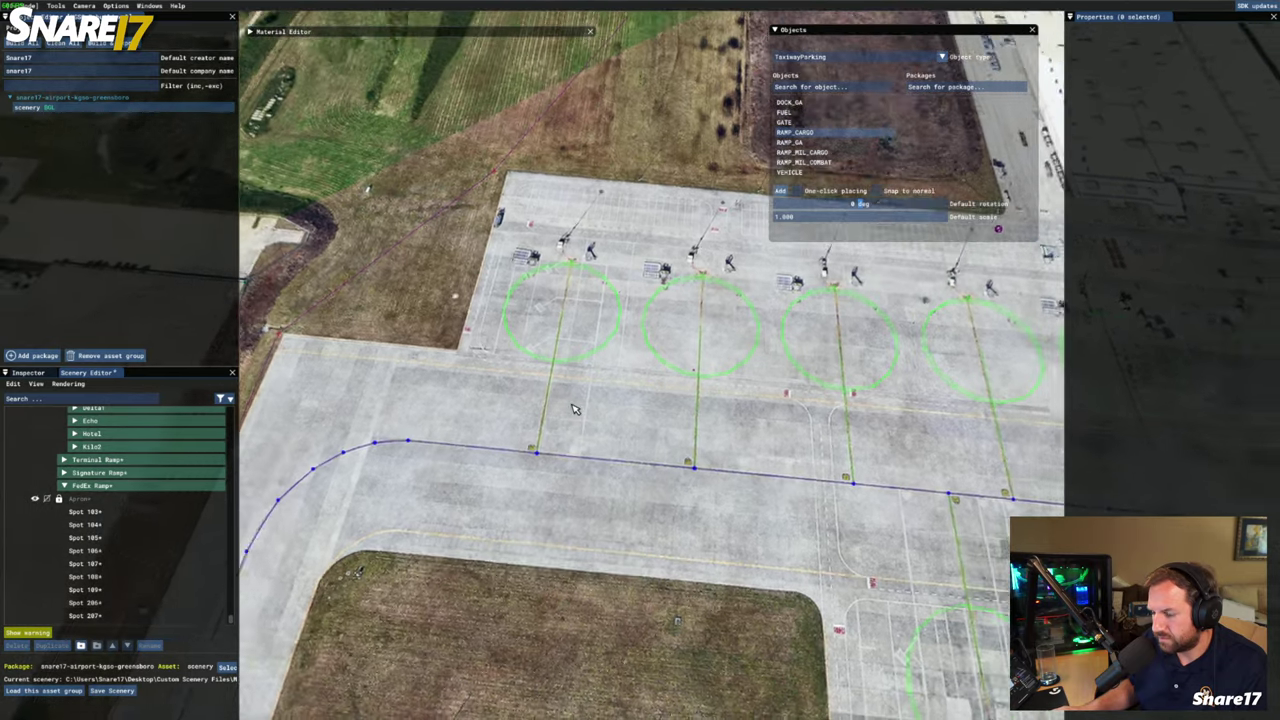
{"action": "key", "text": "d"}
{"action": "key", "text": "a"}
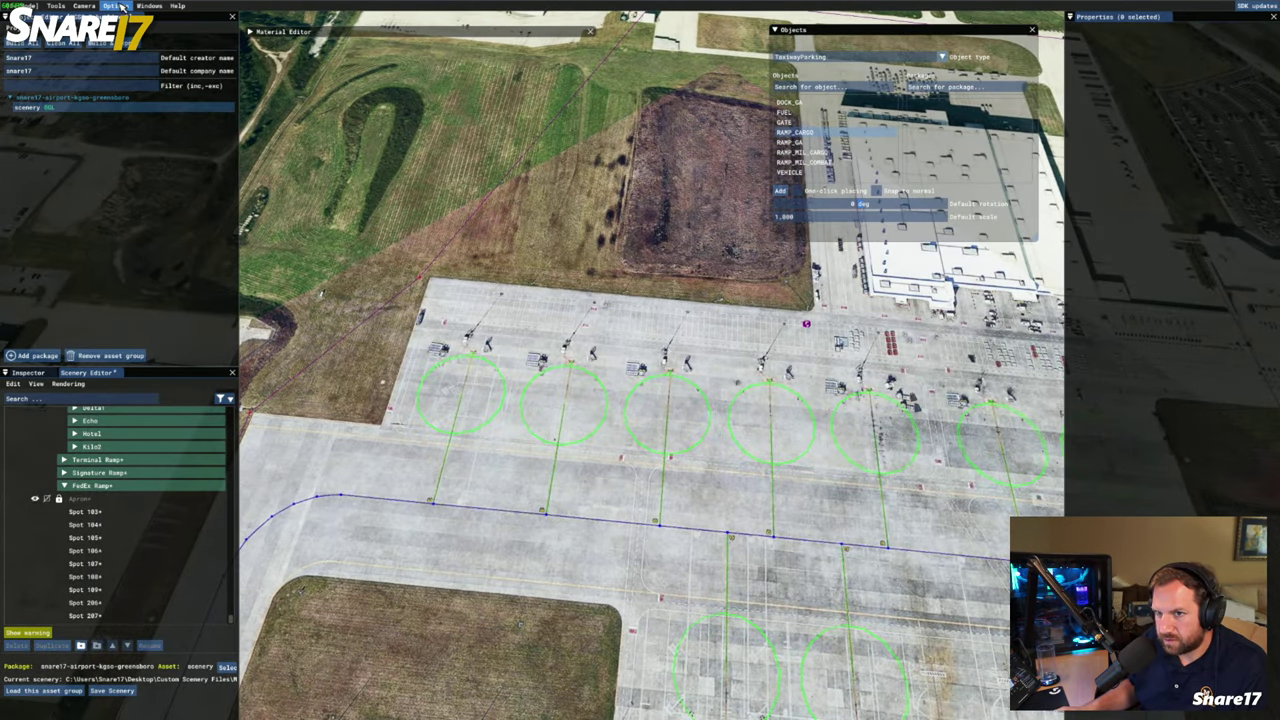
{"action": "left_click", "coordinate": [115, 5]}
{"action": "mouse_move", "coordinate": [252, 169]}
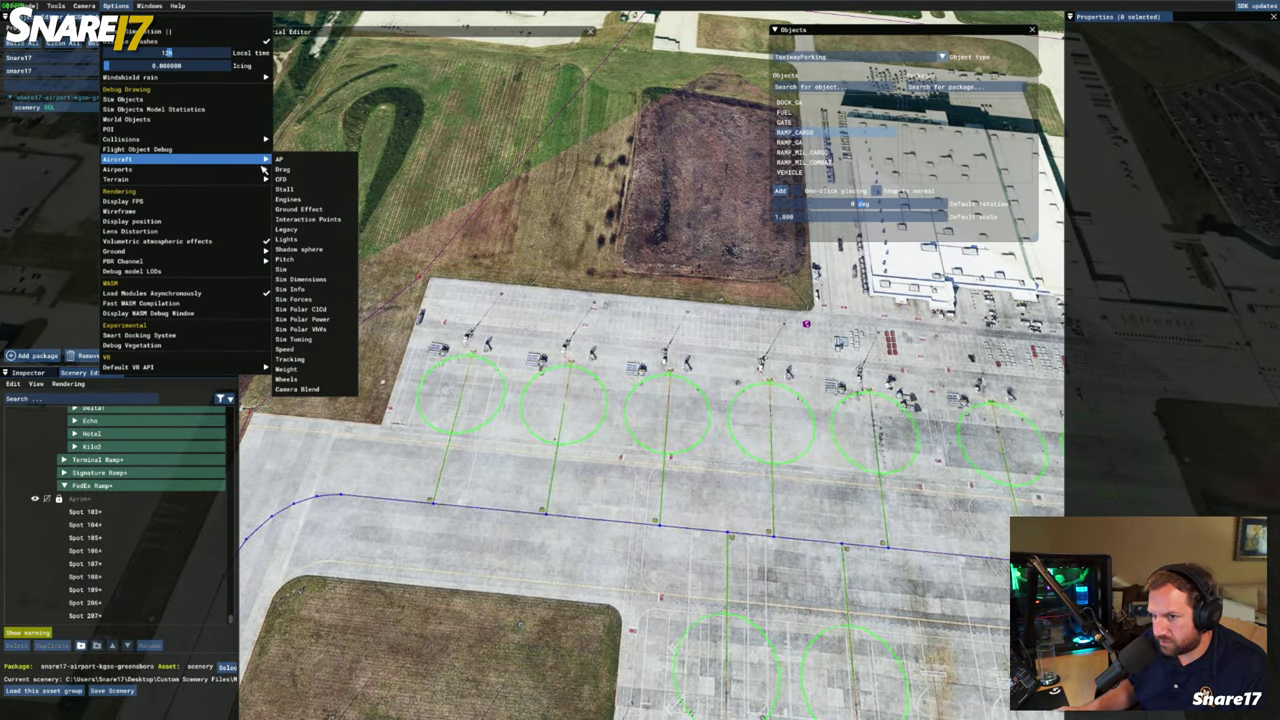
{"action": "left_click", "coordinate": [282, 172]}
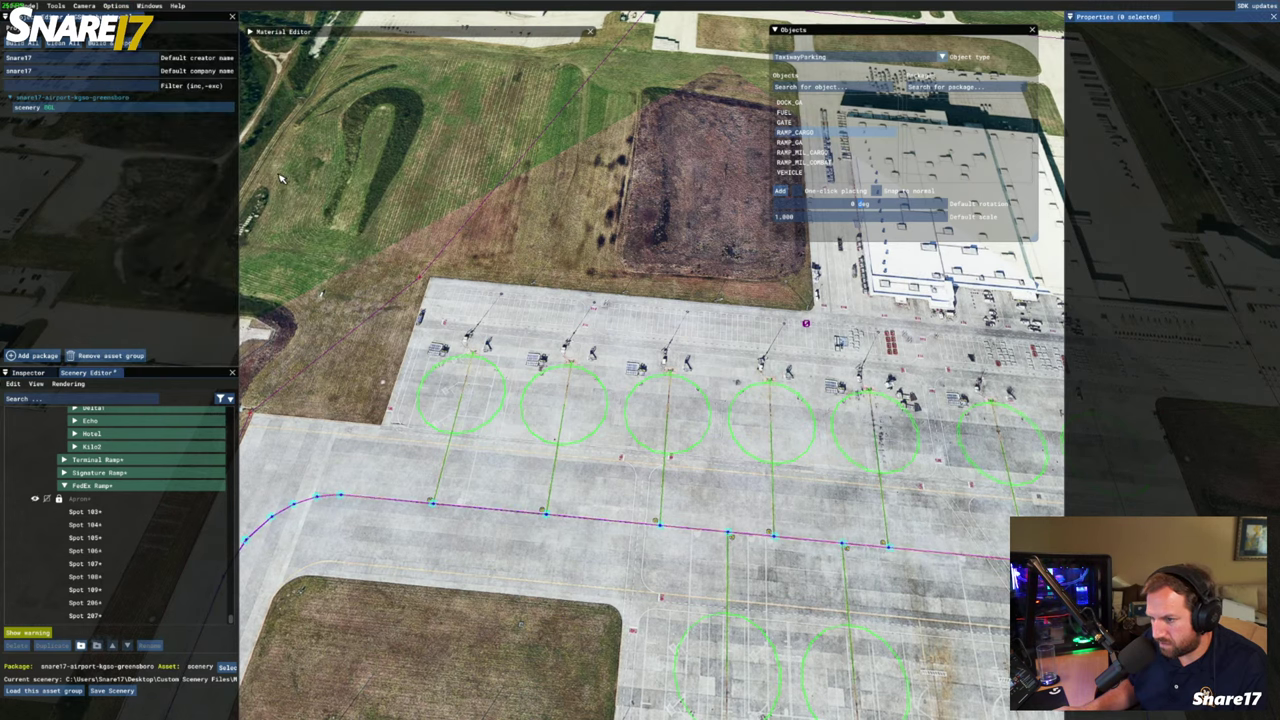
Examine the FedEx ramp's taxi path network and turn the airports Draw Debug display off
{"action": "key", "text": "f"}
{"action": "key", "text": "w"}
{"action": "key", "text": "s"}
{"action": "key", "text": "r"}
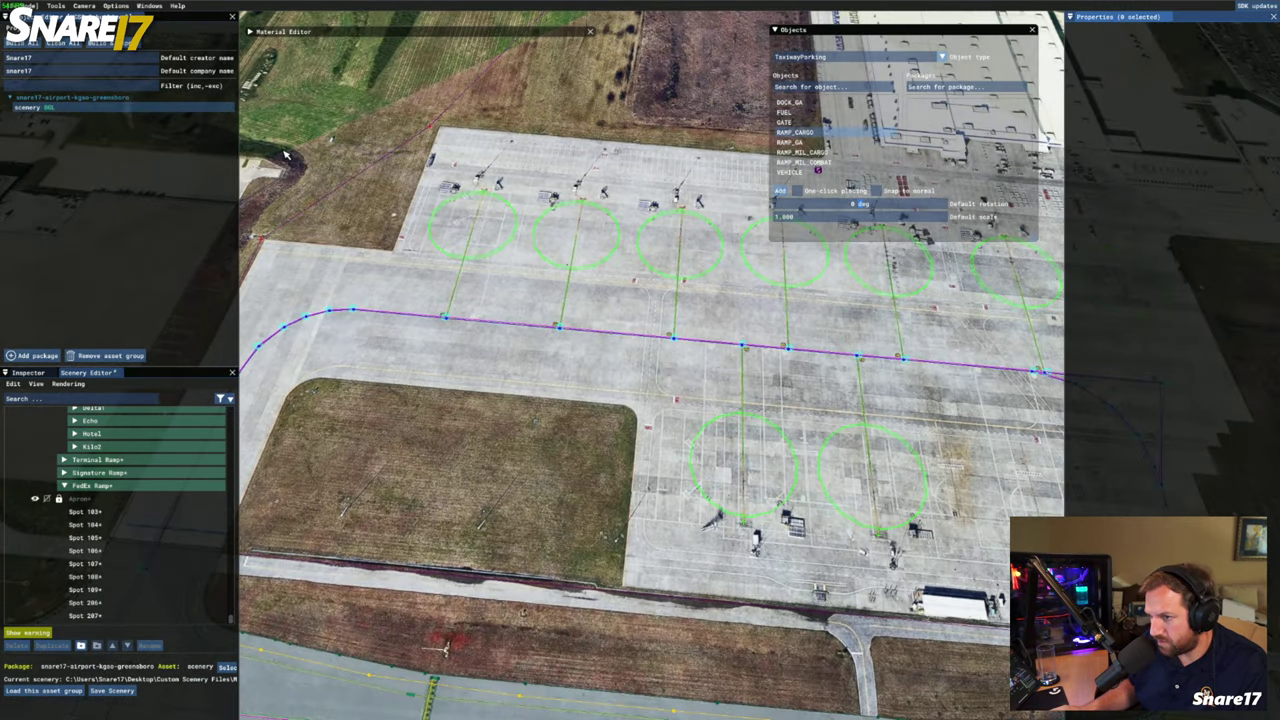
{"action": "left_click", "coordinate": [115, 5]}
{"action": "mouse_move", "coordinate": [262, 172]}
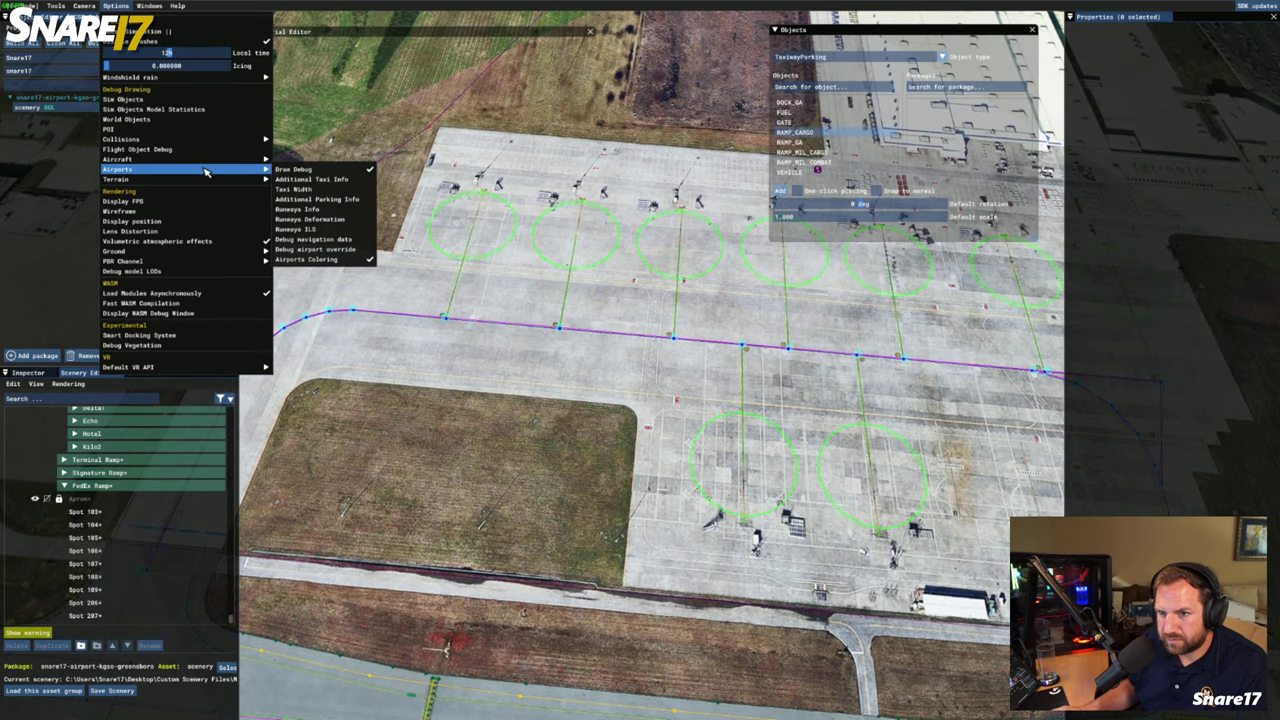
{"action": "left_click", "coordinate": [282, 172]}
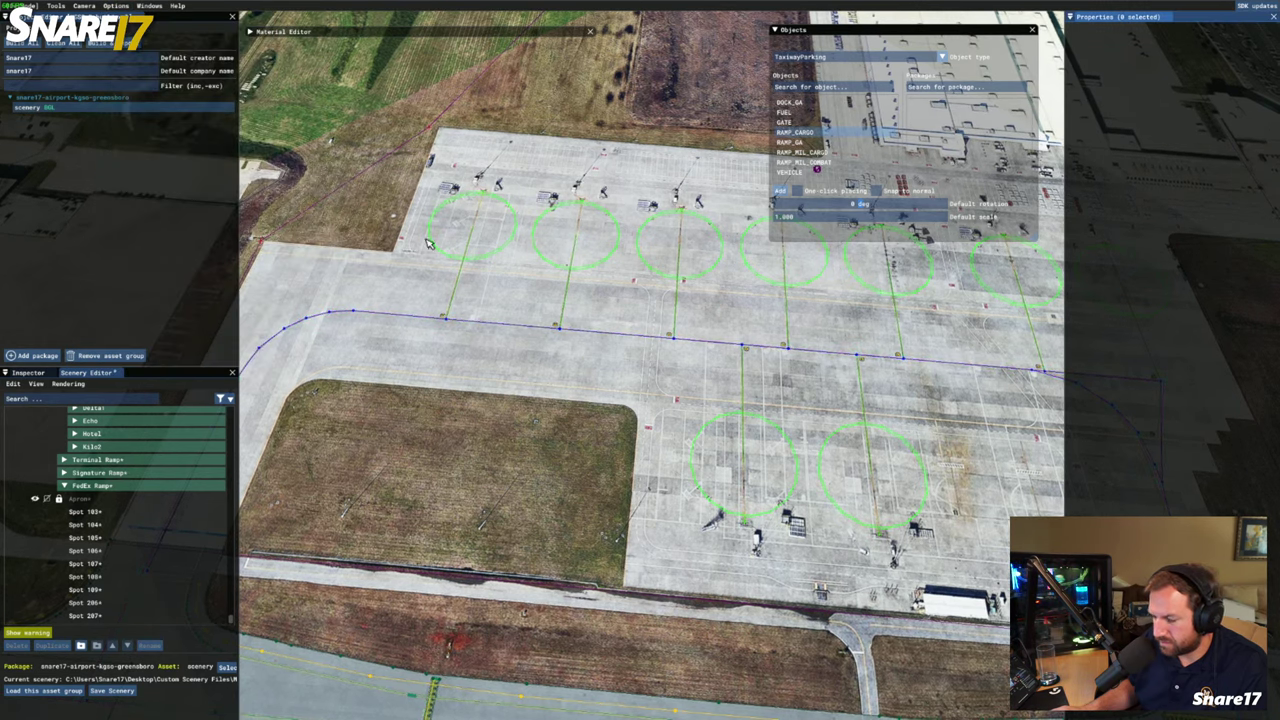
Examine the properties of parking Spots 103, 206 and 207 on the FedEx ramp, and clear the selection
{"action": "key", "text": "d"}
{"action": "key", "text": "d"}
{"action": "key", "text": "a"}
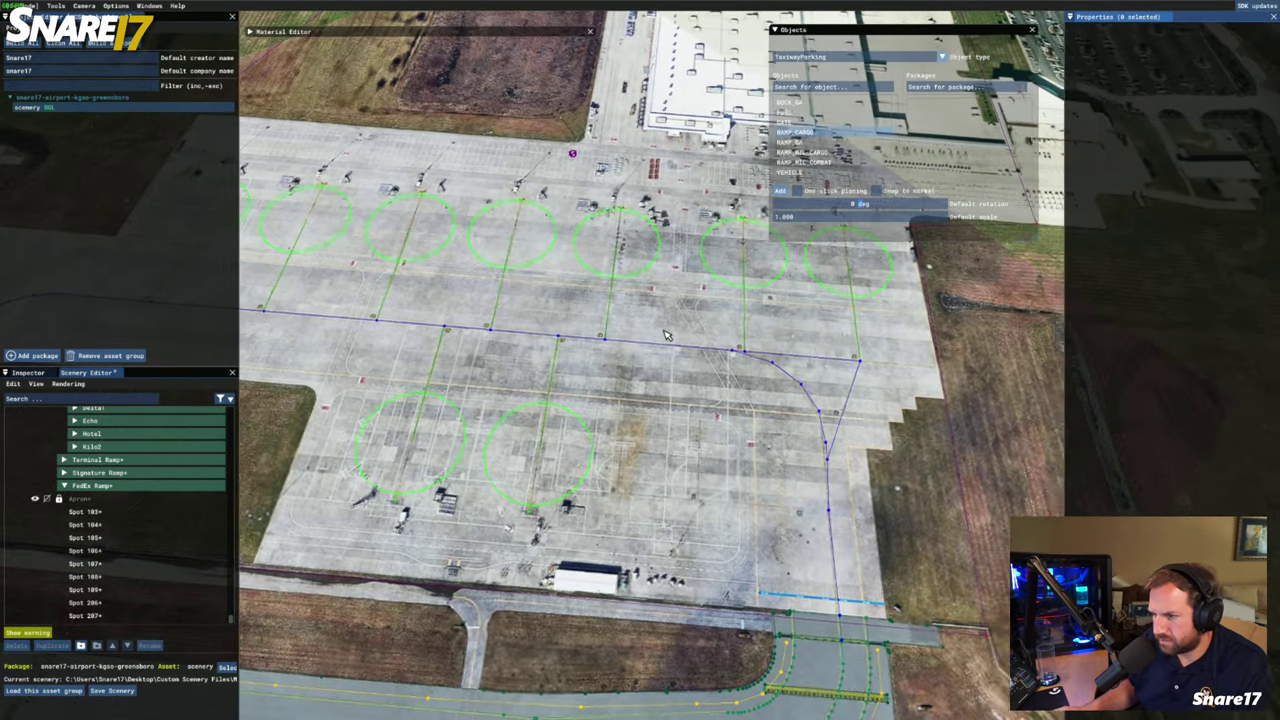
{"action": "key", "text": "w"}
{"action": "key", "text": "d"}
{"action": "left_click", "coordinate": [668, 330]}
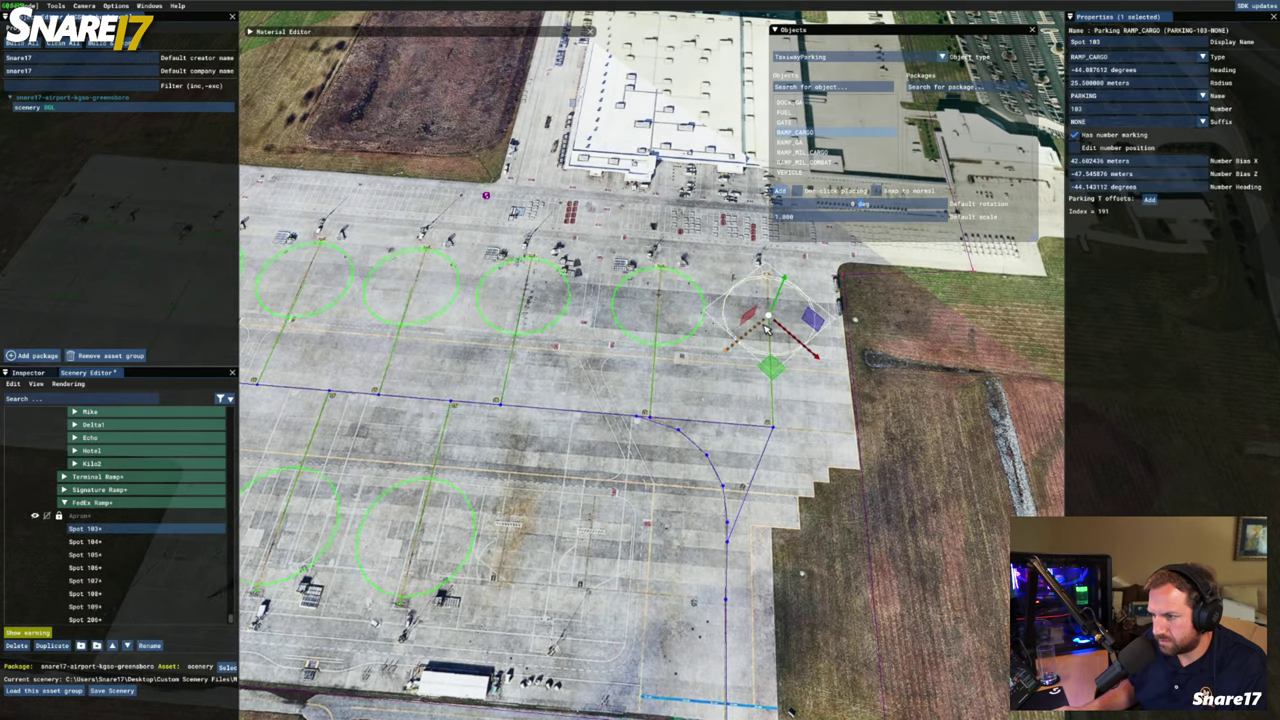
{"action": "left_click", "coordinate": [672, 316]}
{"action": "left_click", "coordinate": [450, 543]}
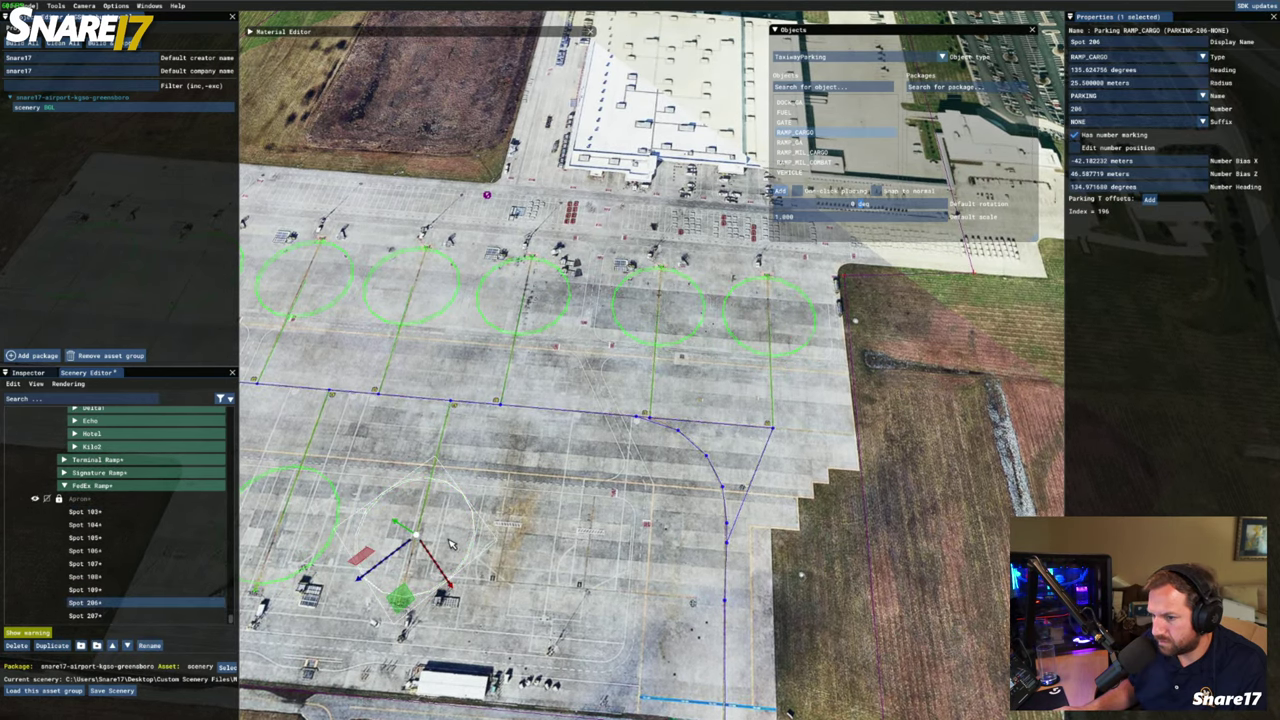
{"action": "key", "text": "a"}
{"action": "left_click", "coordinate": [382, 512]}
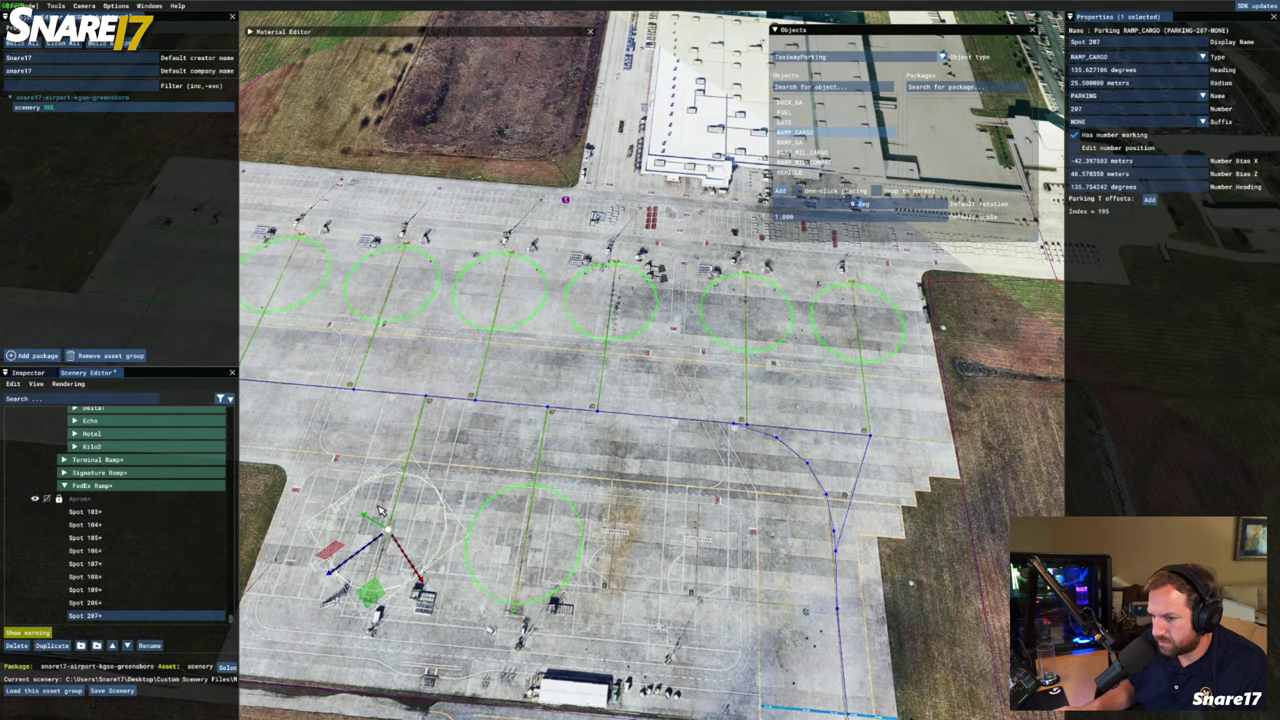
{"action": "left_click", "coordinate": [540, 444]}
Add a RAMP_CARGO parking spot and place it on the hatched marking of the empty stand near the ramp's curved exit line
{"action": "key", "text": "d"}
{"action": "key", "text": "s"}
{"action": "scroll", "coordinate": [544, 440], "scroll_direction": "up", "scroll_amount": 5}
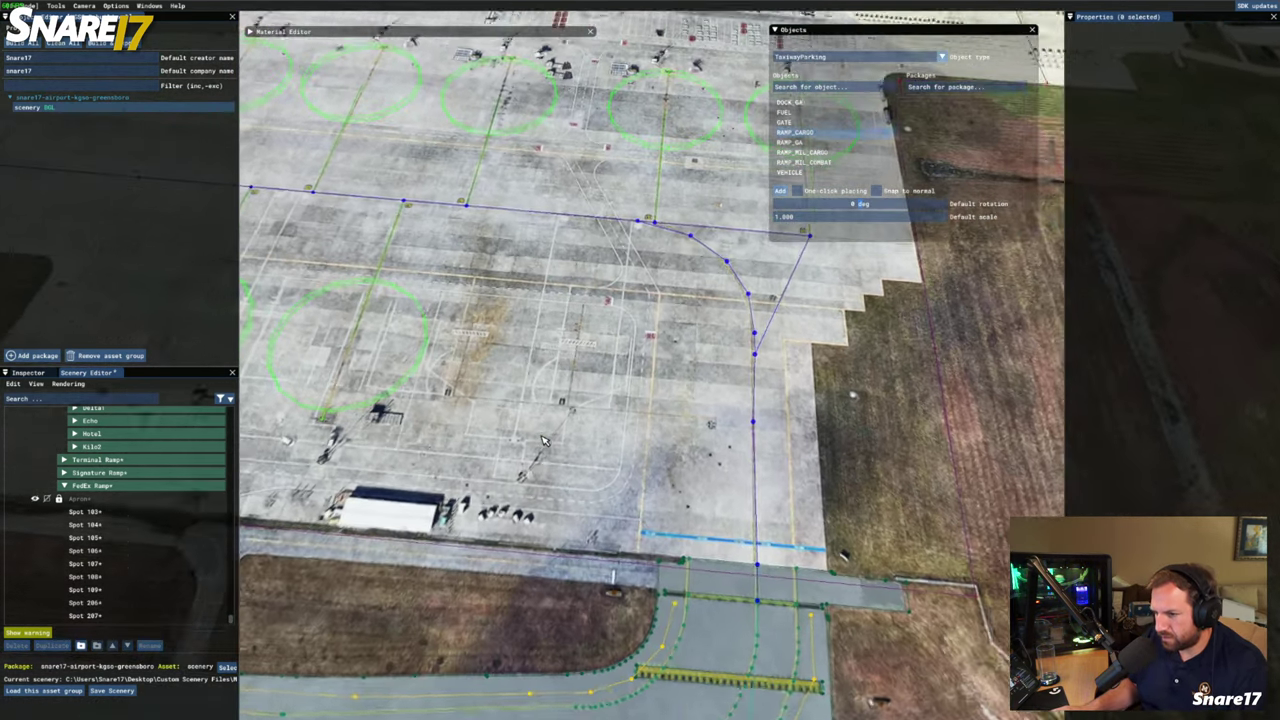
{"action": "key", "text": "s"}
{"action": "scroll", "coordinate": [544, 440], "scroll_direction": "up", "scroll_amount": 3}
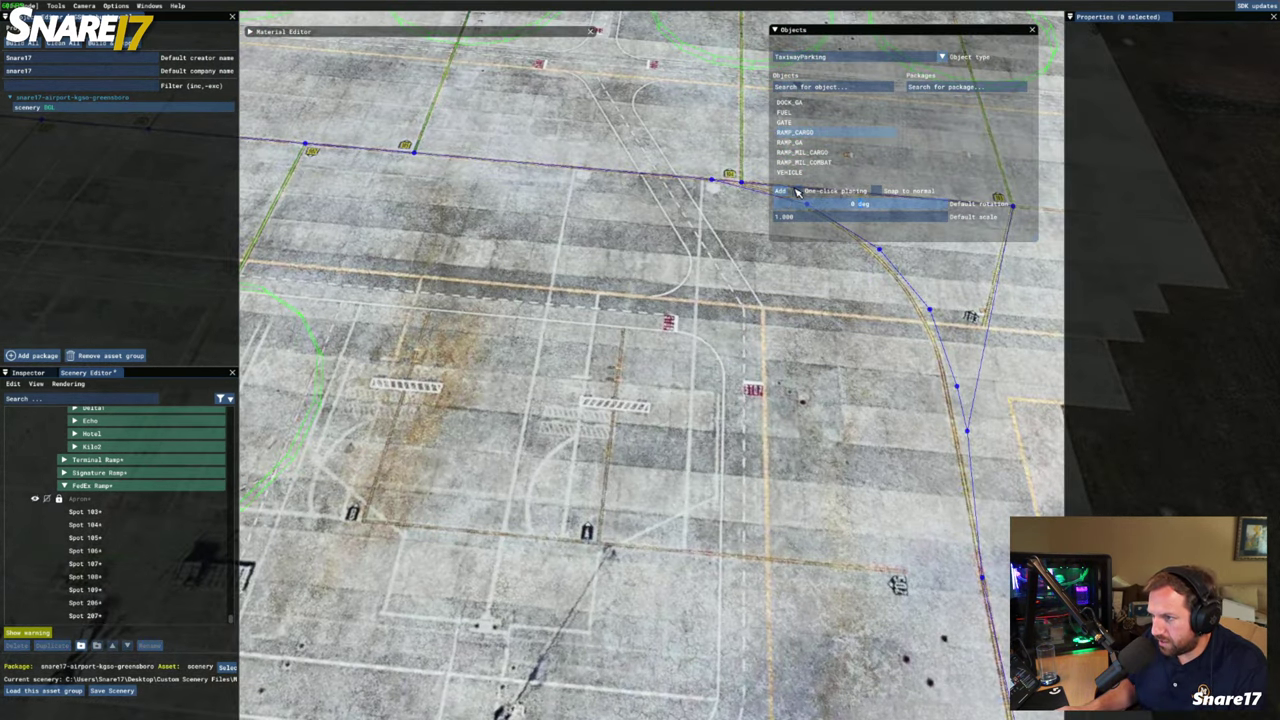
{"action": "left_click", "coordinate": [782, 191]}
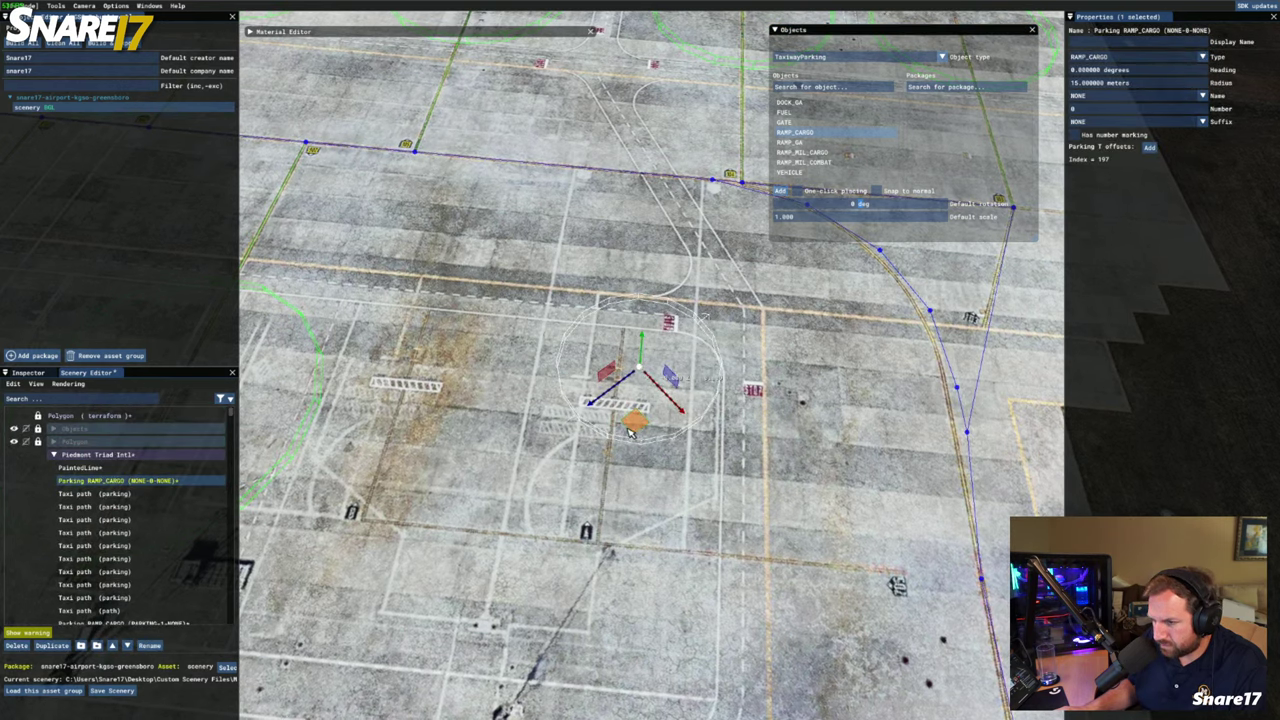
{"action": "mouse_move", "coordinate": [610, 454]}
{"action": "left_mouse_down"}
{"action": "mouse_move", "coordinate": [606, 523]}
{"action": "mouse_move", "coordinate": [611, 471]}
{"action": "left_mouse_up"}
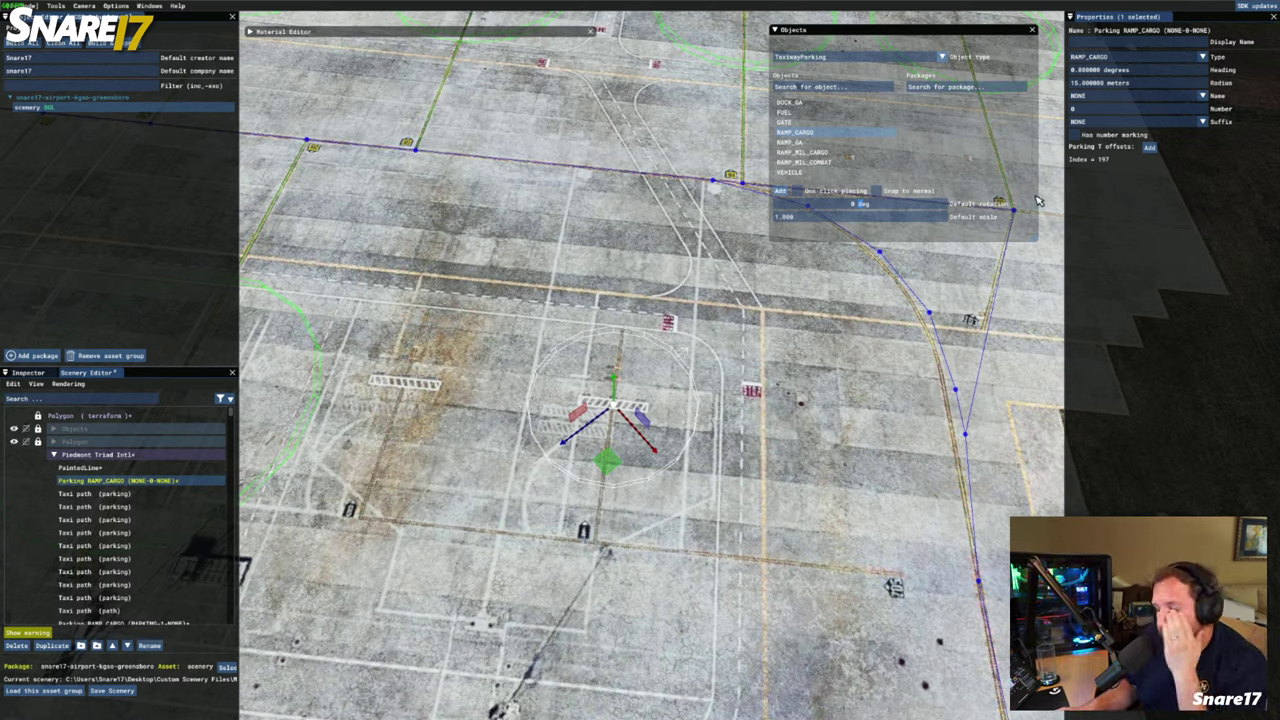
Rotate the new cargo parking spot to a heading of about -45 degrees, in line with its painted lead-in line
{"action": "left_click", "coordinate": [1141, 85]}
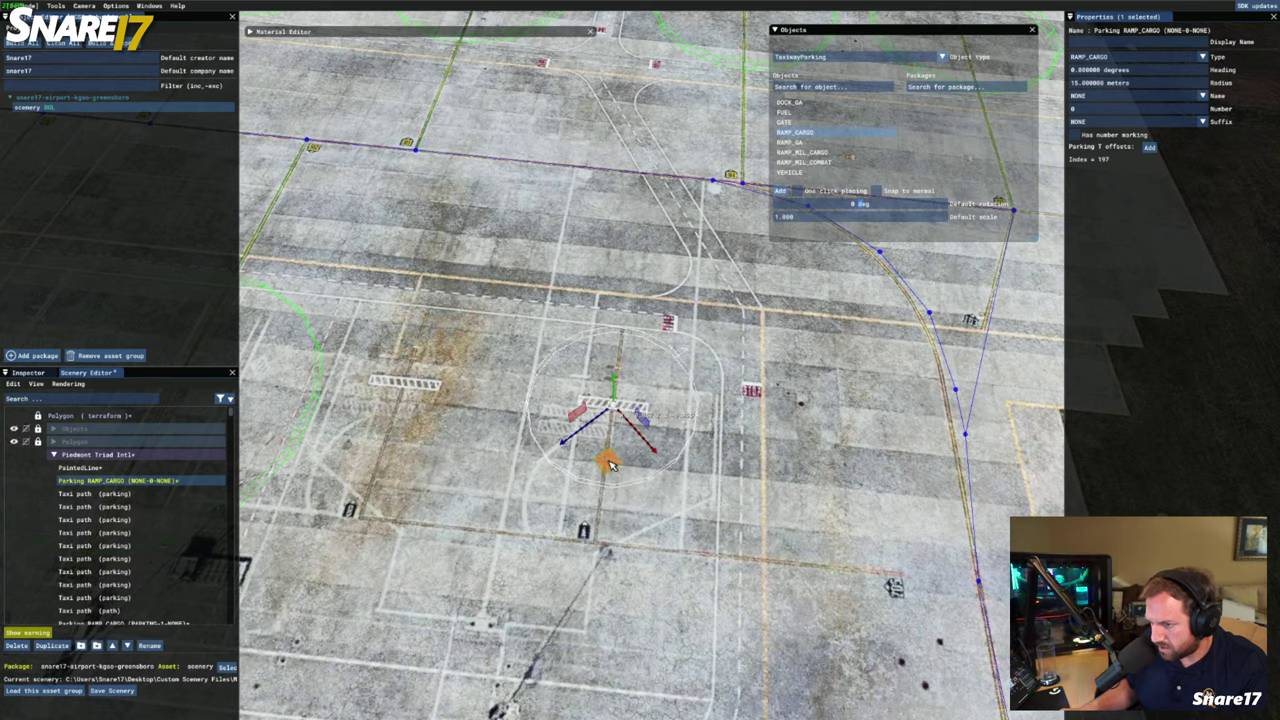
{"action": "key", "text": "r"}
{"action": "left_click_drag", "start_coordinate": [610, 470], "coordinate": [659, 459]}
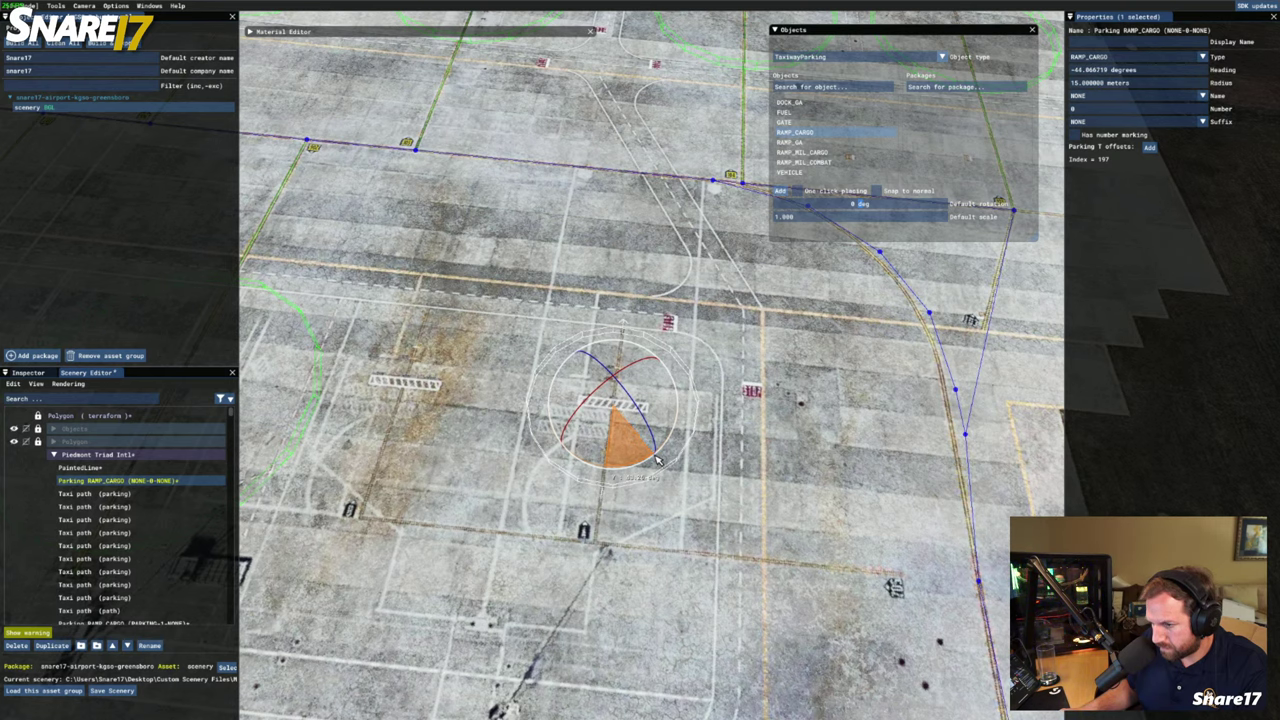
Place an ILS_HOLD_SHORT taxiway point at the new stand's lead-in junction, linked to the exit line's taxiway point, using one-click placing
{"action": "key", "text": "s"}
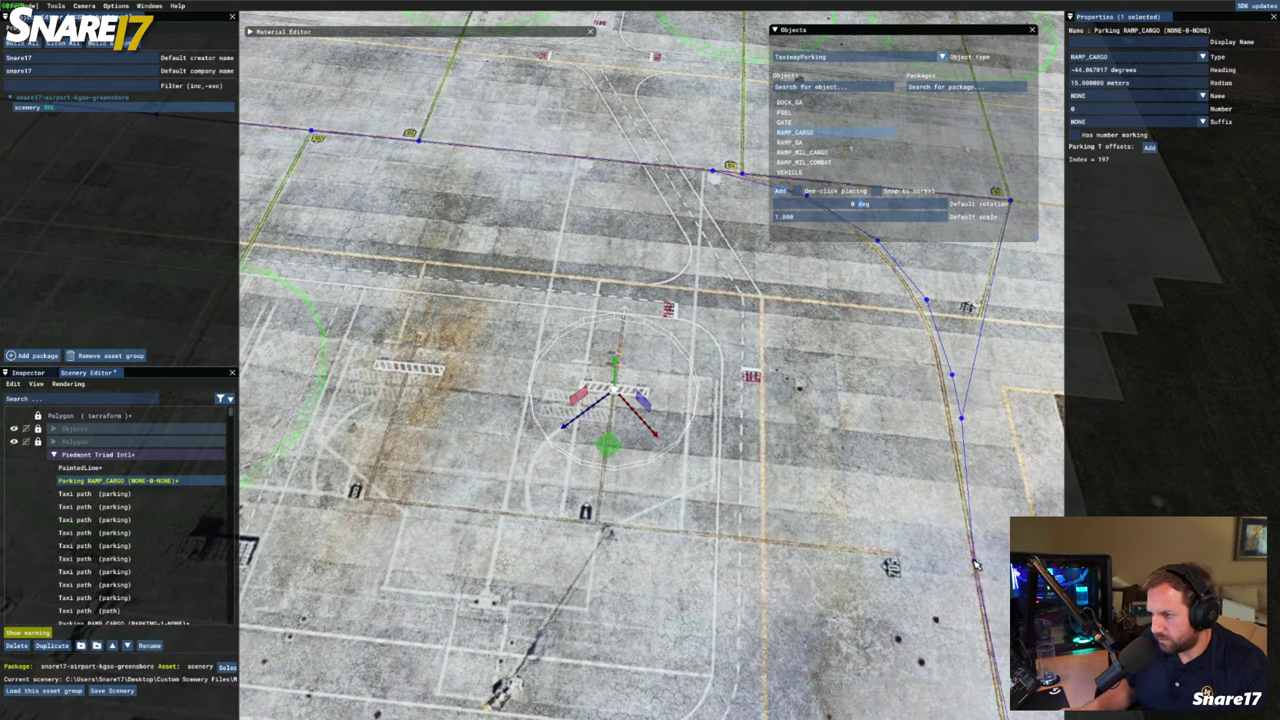
{"action": "left_click", "coordinate": [976, 565]}
{"action": "left_click", "coordinate": [940, 60]}
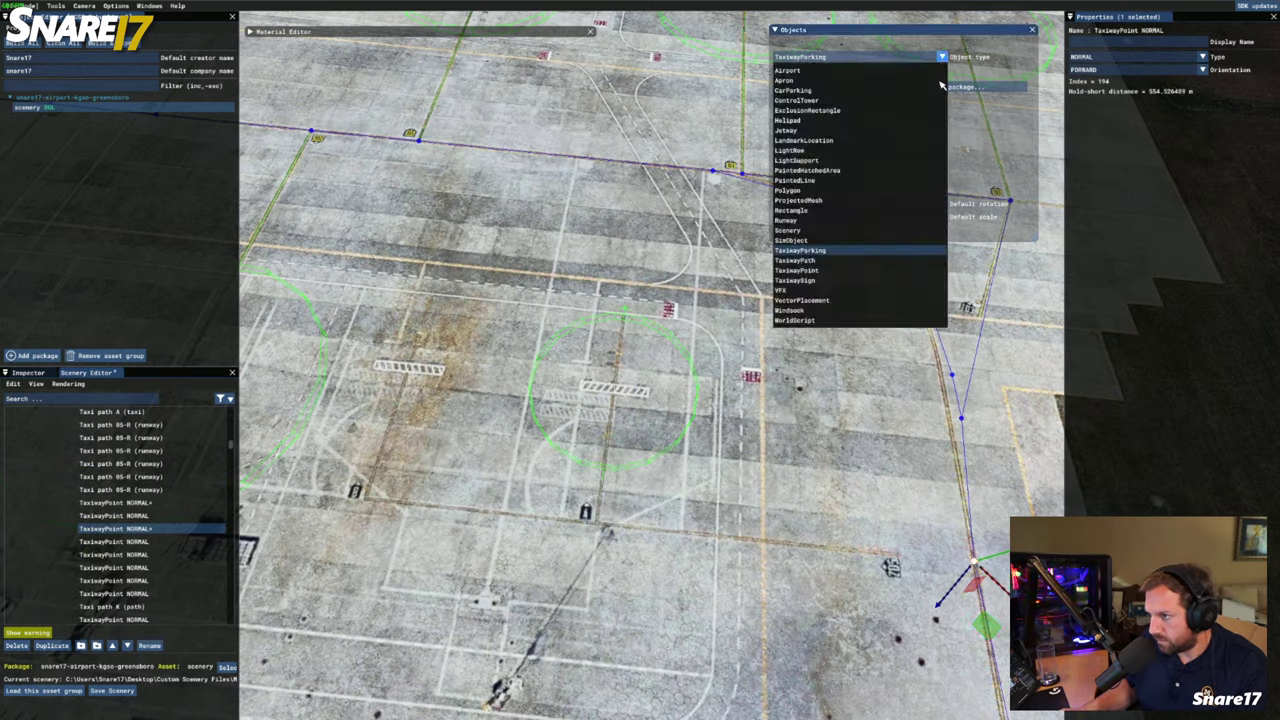
{"action": "left_click", "coordinate": [855, 270]}
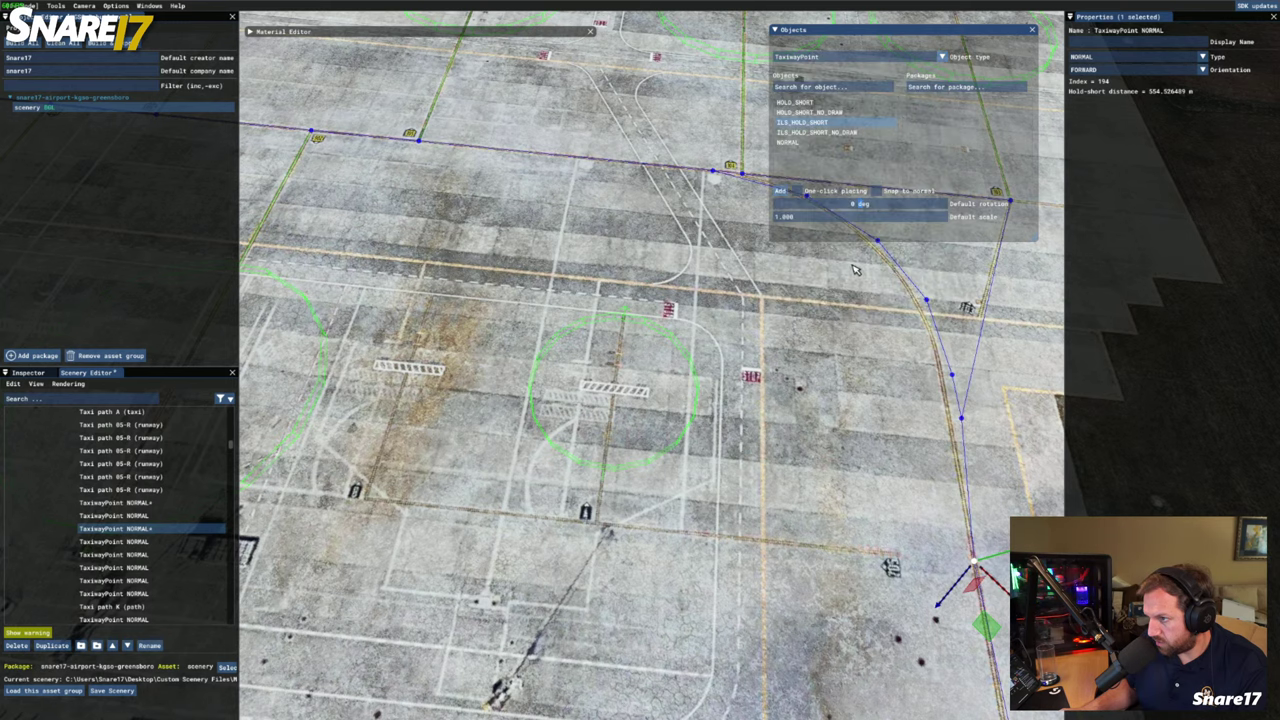
{"action": "left_click", "coordinate": [800, 191]}
{"action": "left_click", "coordinate": [648, 476]}
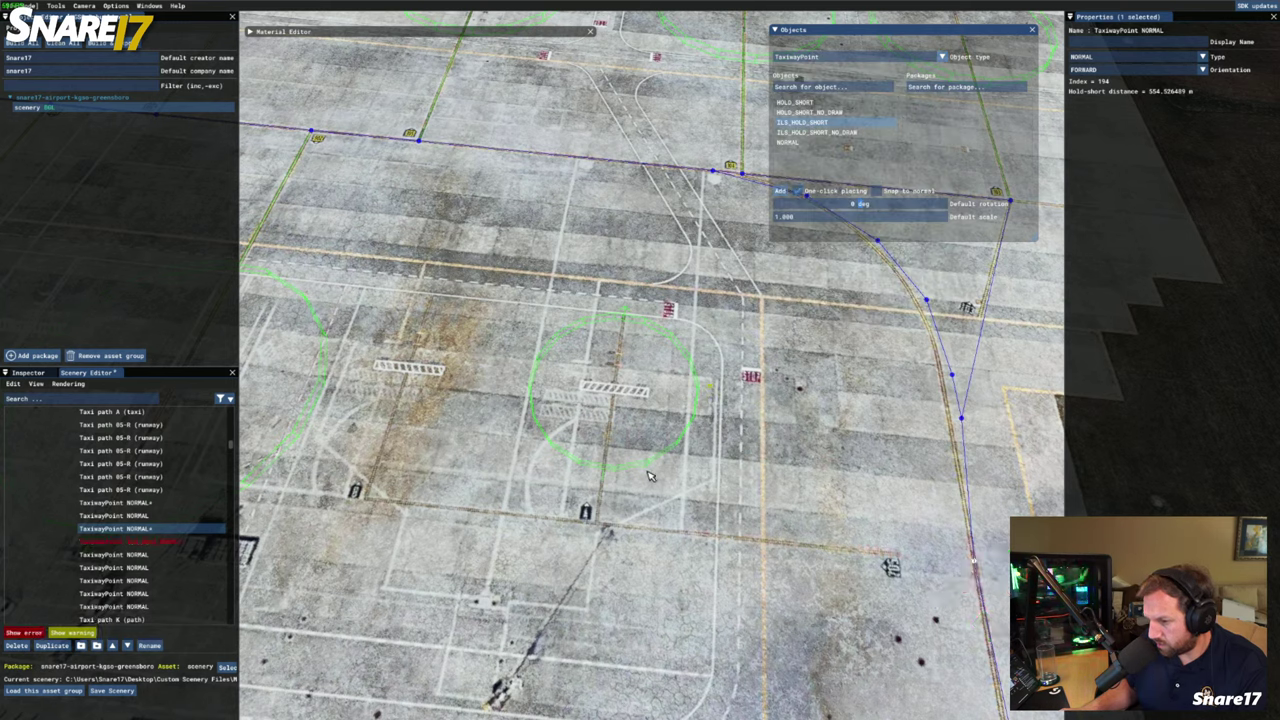
{"action": "left_click", "coordinate": [600, 523]}
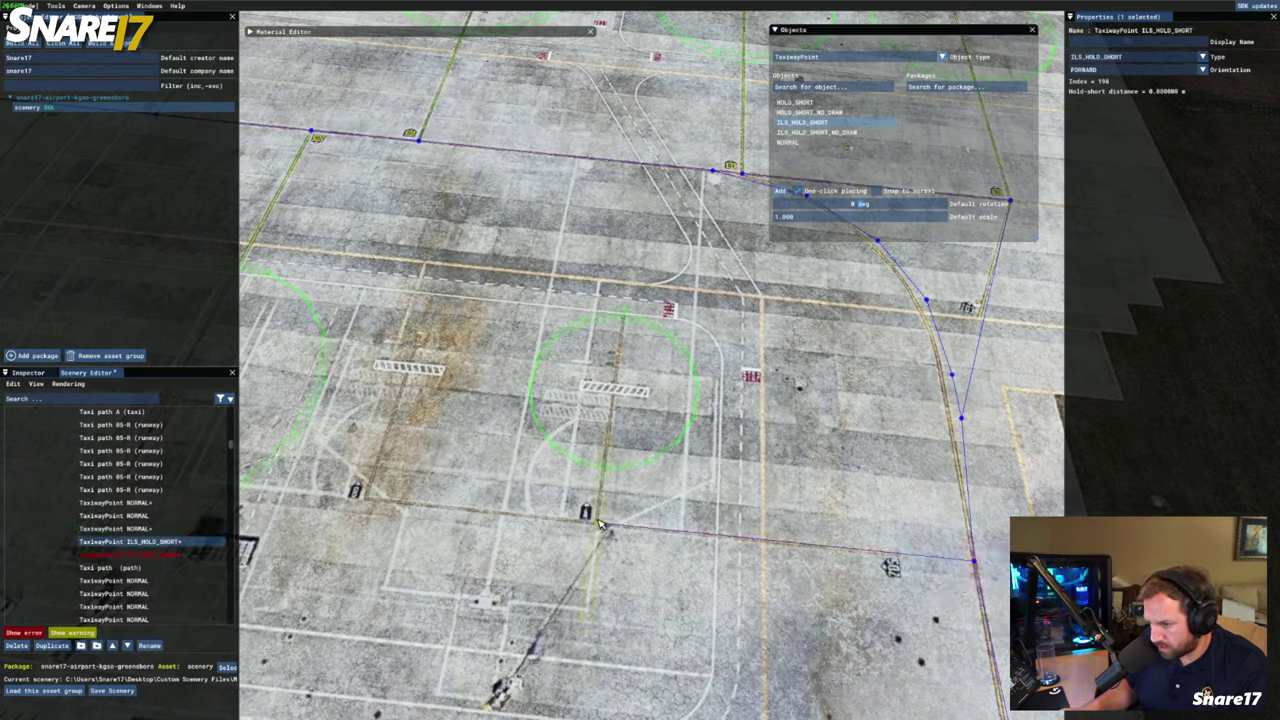
{"action": "left_click", "coordinate": [799, 191]}
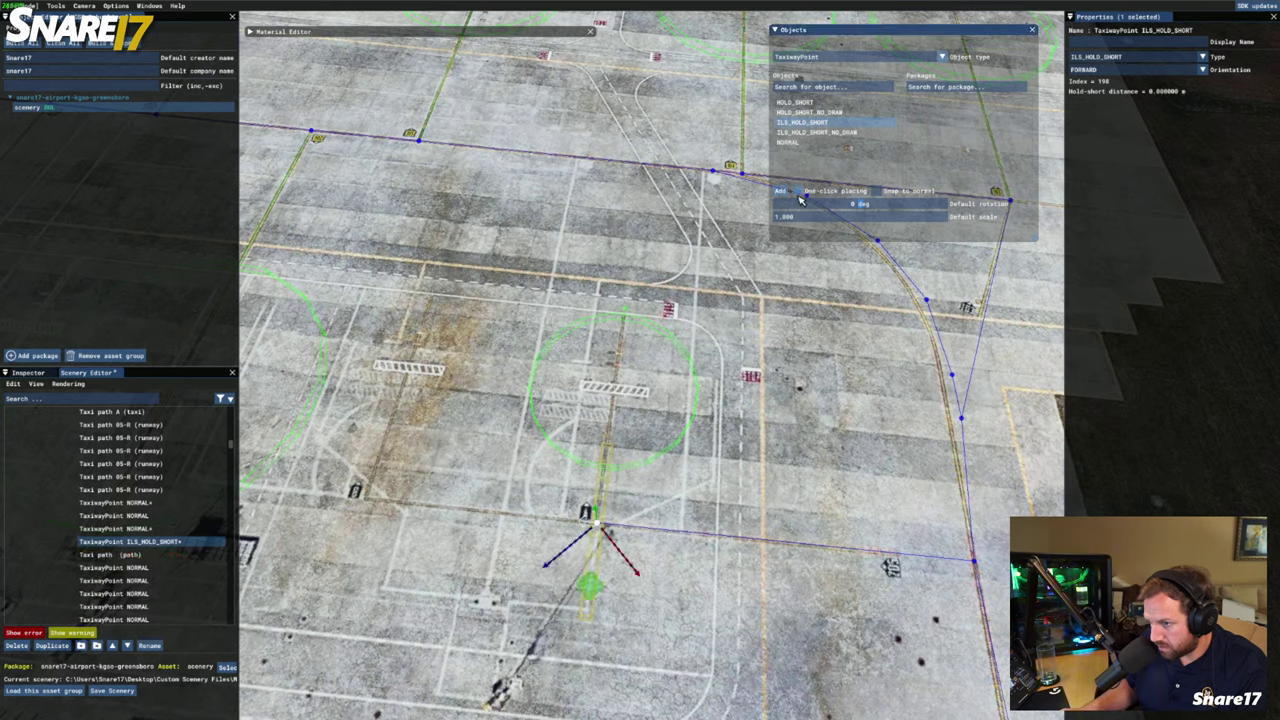
Change the new junction point's type to NORMAL and create a path from it to the new cargo parking spot
{"action": "left_click", "coordinate": [1135, 57]}
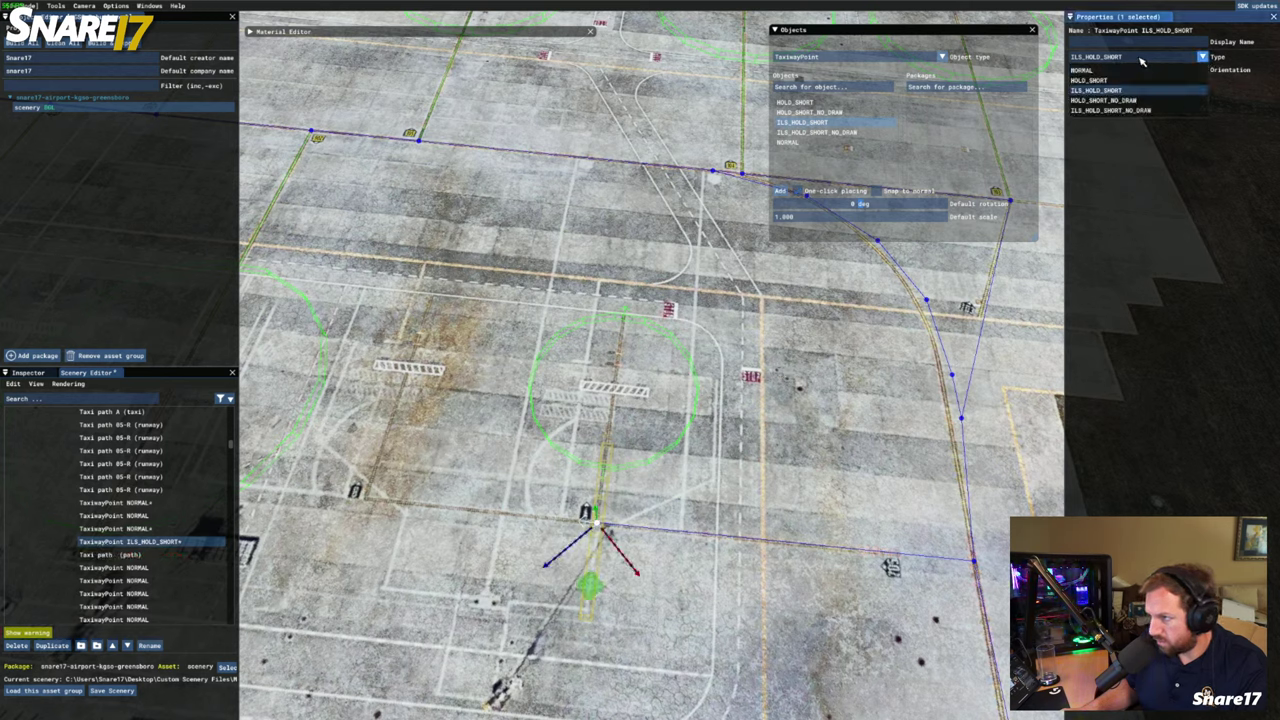
{"action": "left_click", "coordinate": [1100, 110]}
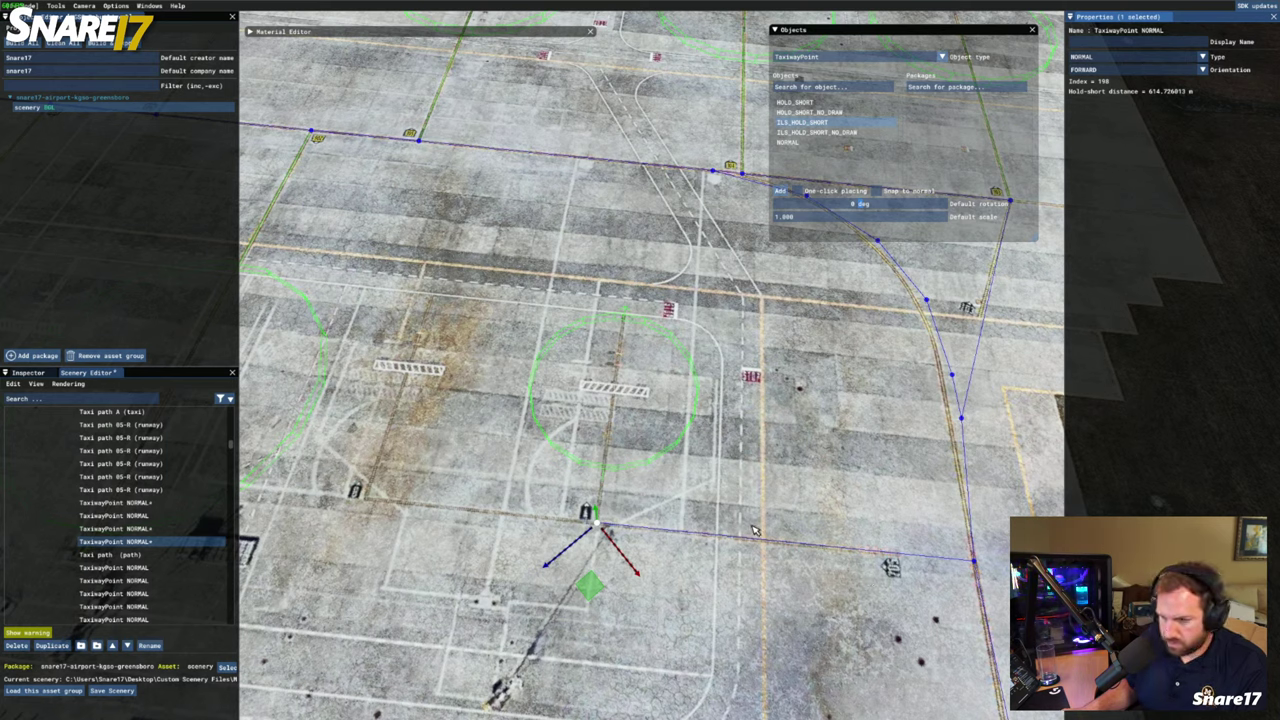
{"action": "left_click", "coordinate": [620, 408], "text": "ctrl"}
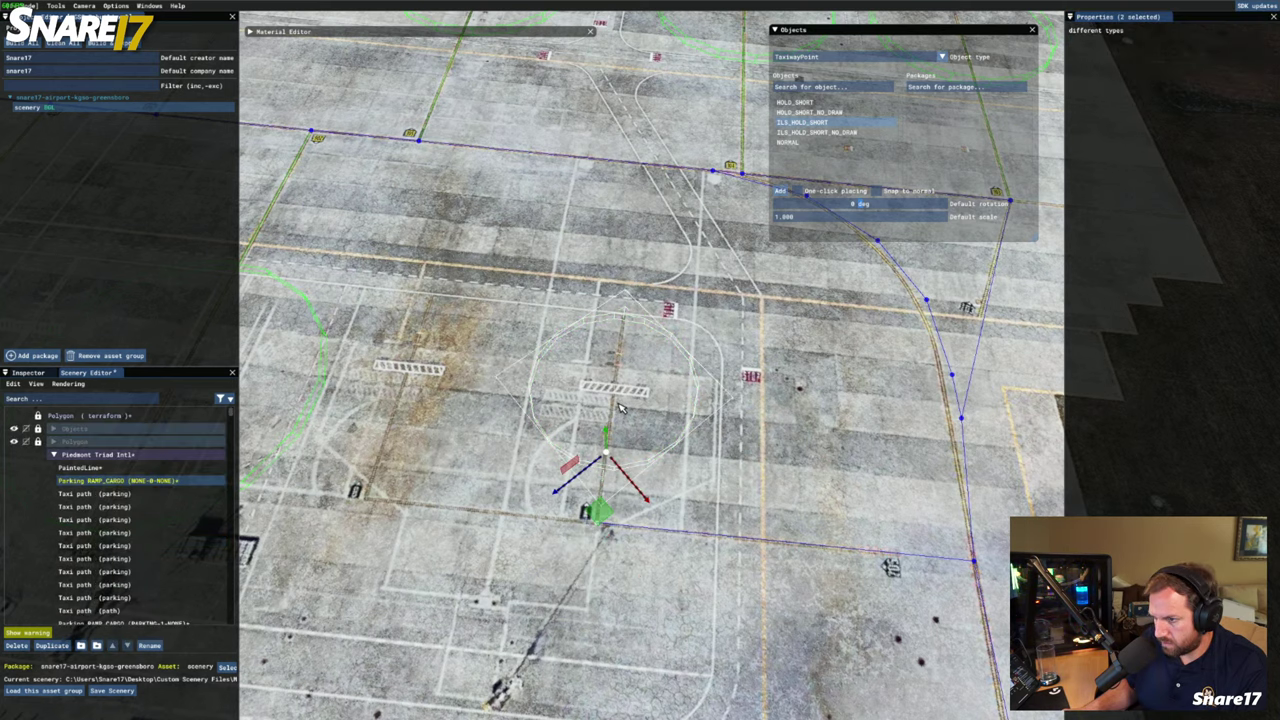
{"action": "right_click", "coordinate": [690, 449]}
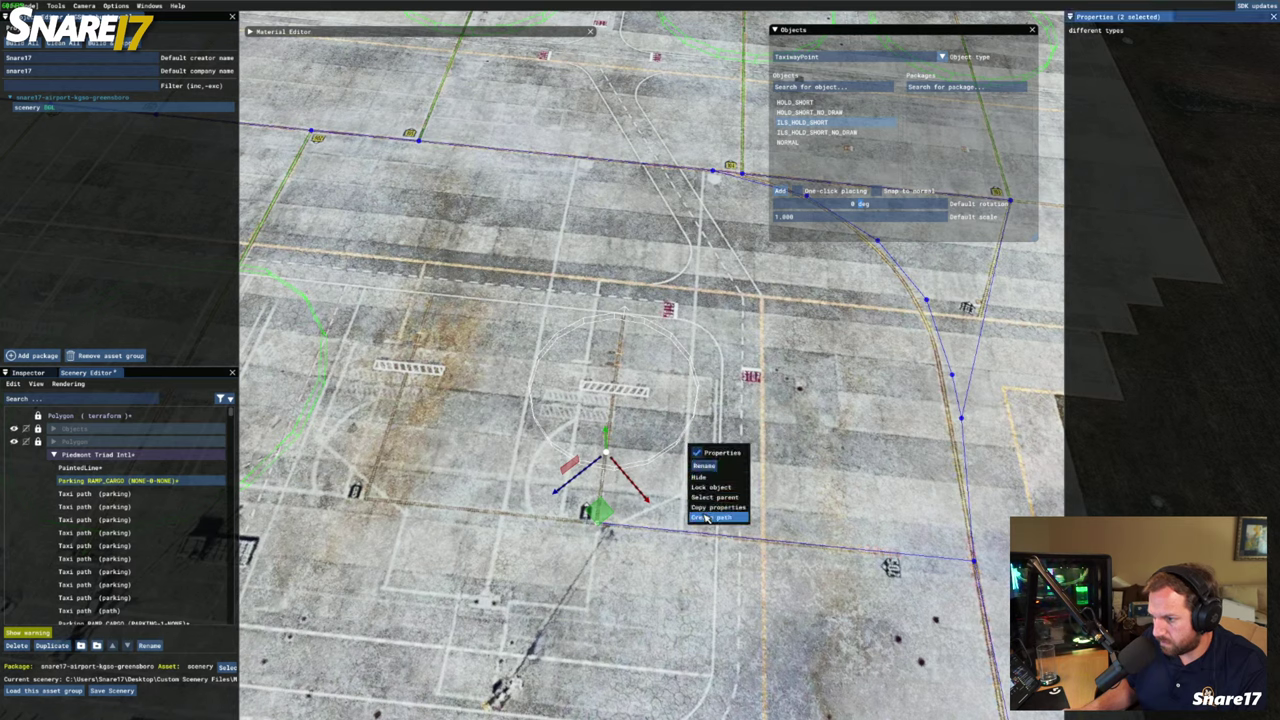
{"action": "left_click", "coordinate": [706, 517]}
{"action": "left_click", "coordinate": [699, 499]}
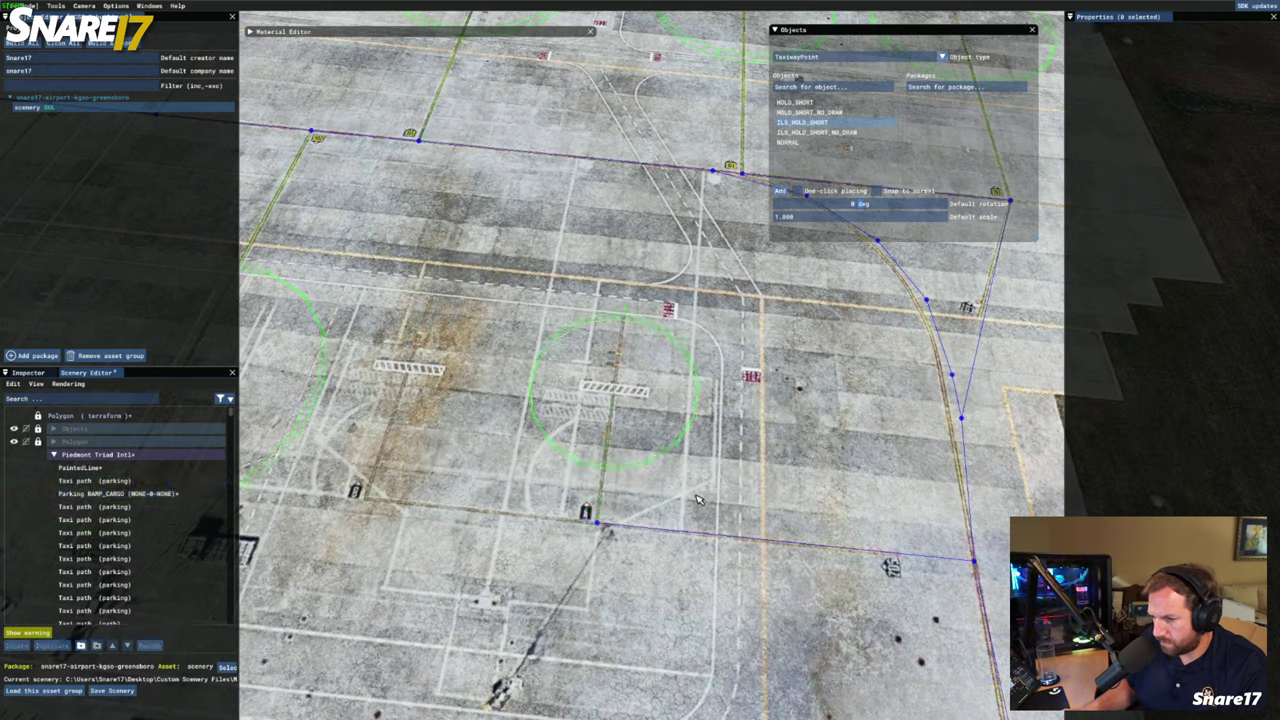
{"action": "left_click", "coordinate": [619, 380]}
{"action": "left_click", "coordinate": [785, 428]}
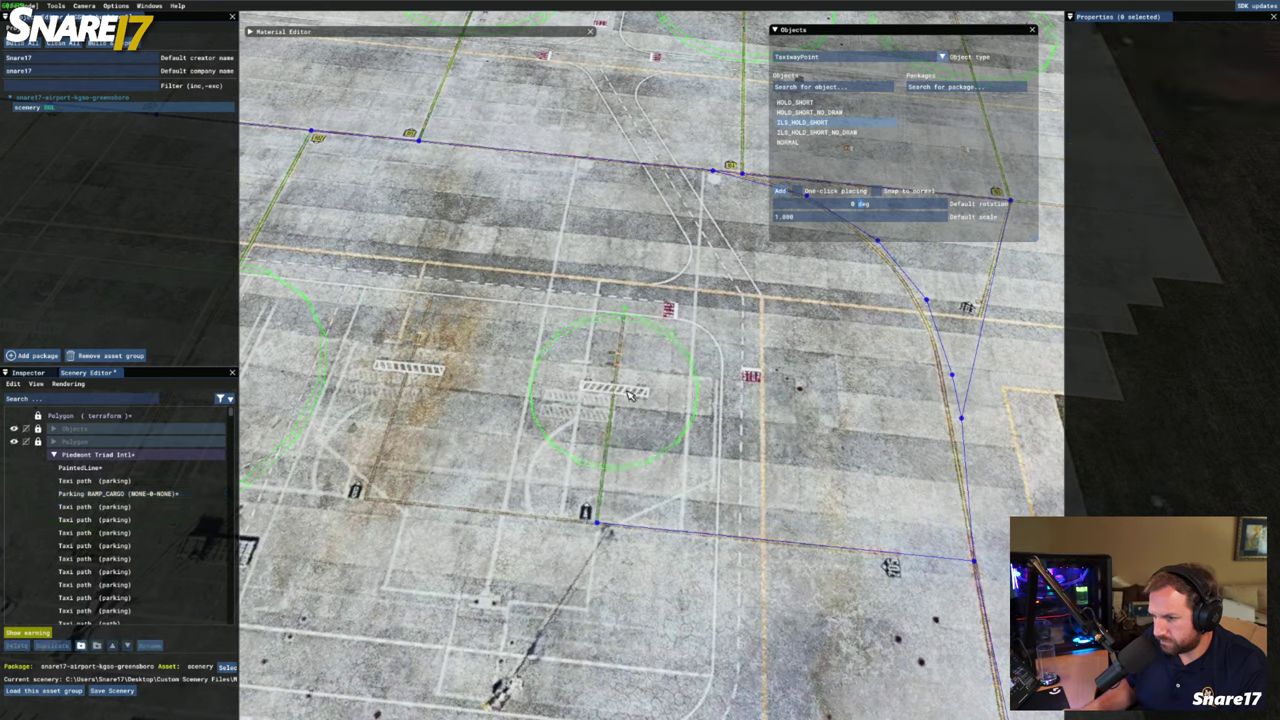
{"action": "left_click", "coordinate": [627, 393]}
{"action": "left_click", "coordinate": [767, 431]}
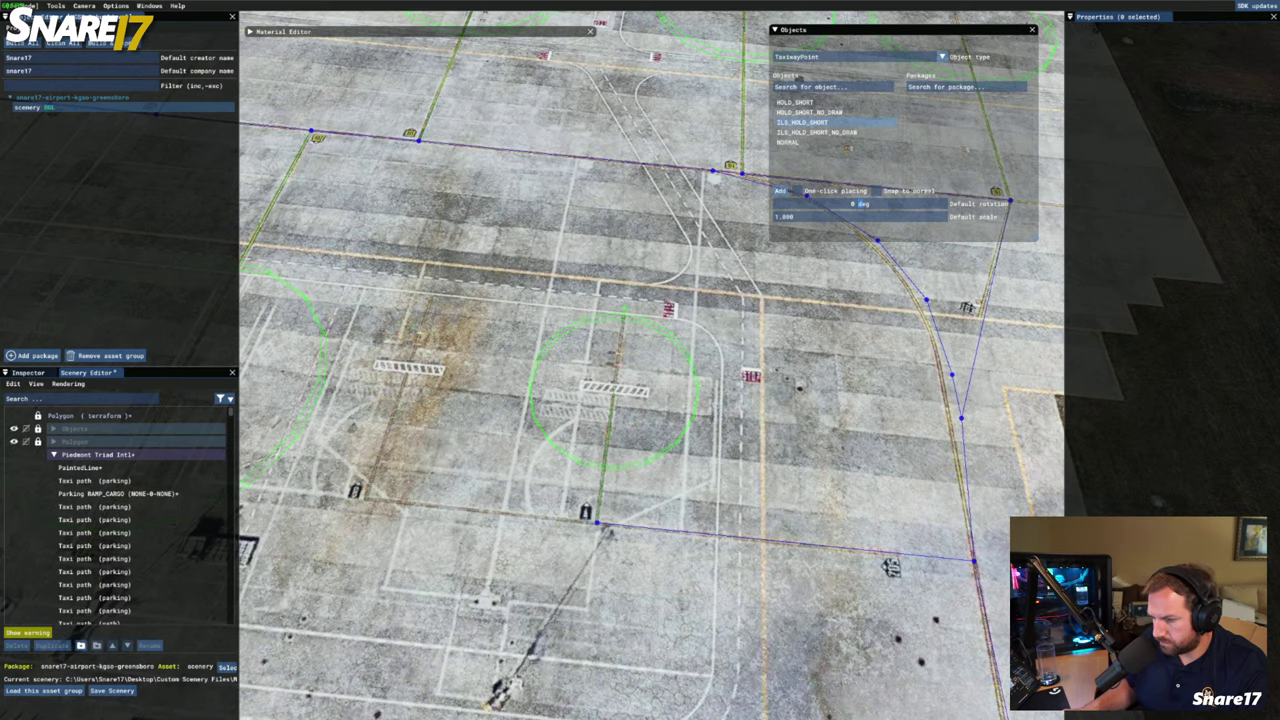
Select the new cargo parking spot on the empty stand and set its name to PARKING and its number to 205
{"action": "scroll", "coordinate": [658, 401], "scroll_direction": "up", "scroll_amount": 5}
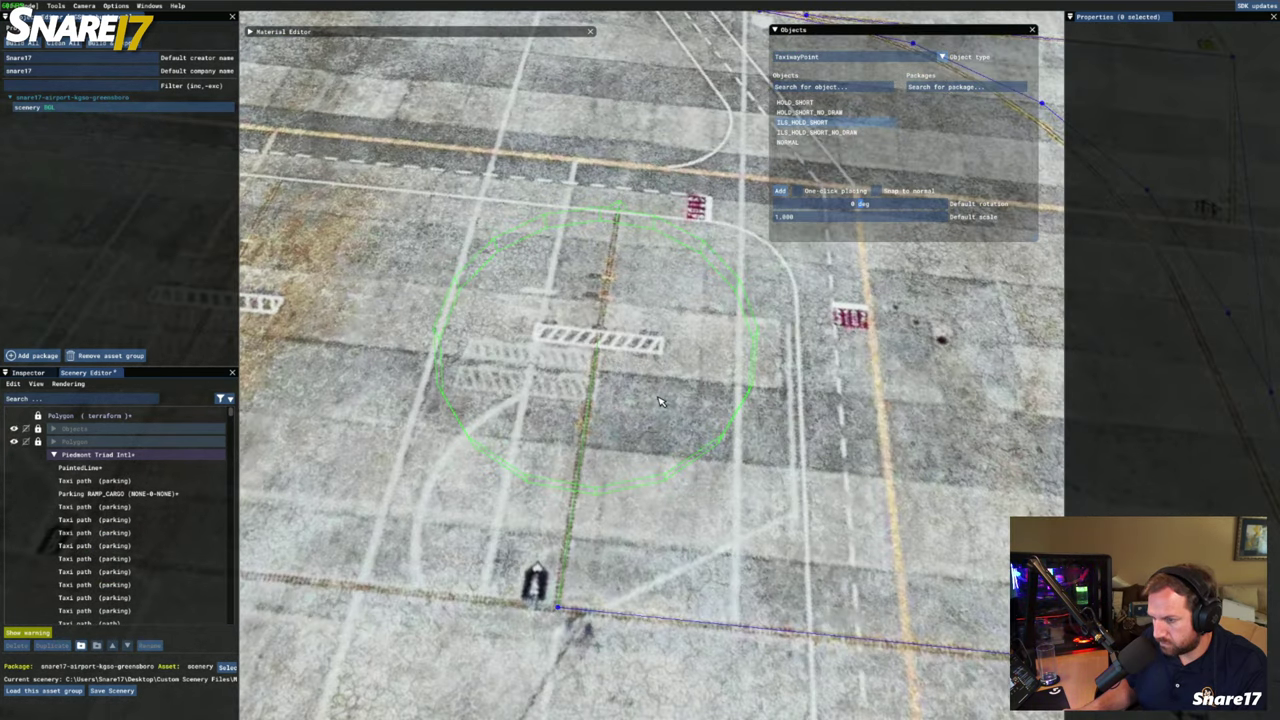
{"action": "scroll", "coordinate": [658, 401], "scroll_direction": "down", "scroll_amount": 3}
{"action": "left_click", "coordinate": [660, 400]}
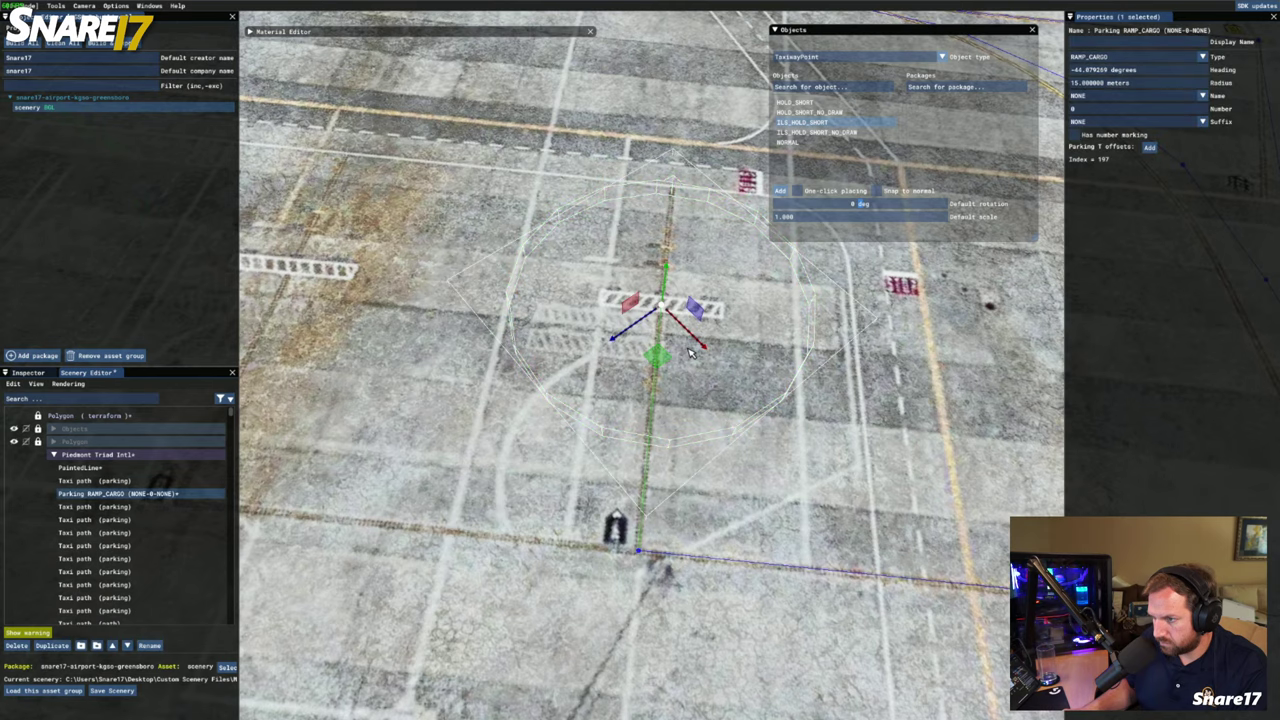
{"action": "scroll", "coordinate": [660, 400], "scroll_direction": "down", "scroll_amount": 3}
{"action": "key", "text": "s"}
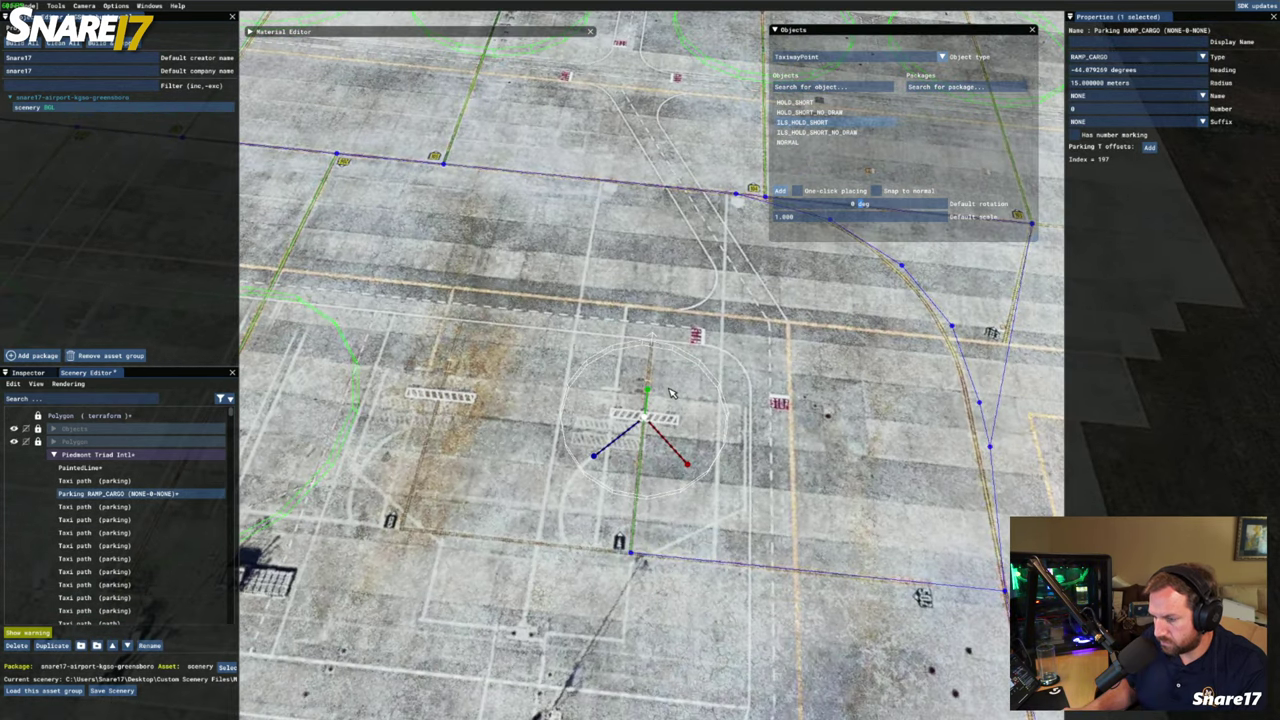
{"action": "key", "text": "a"}
{"action": "key", "text": "d"}
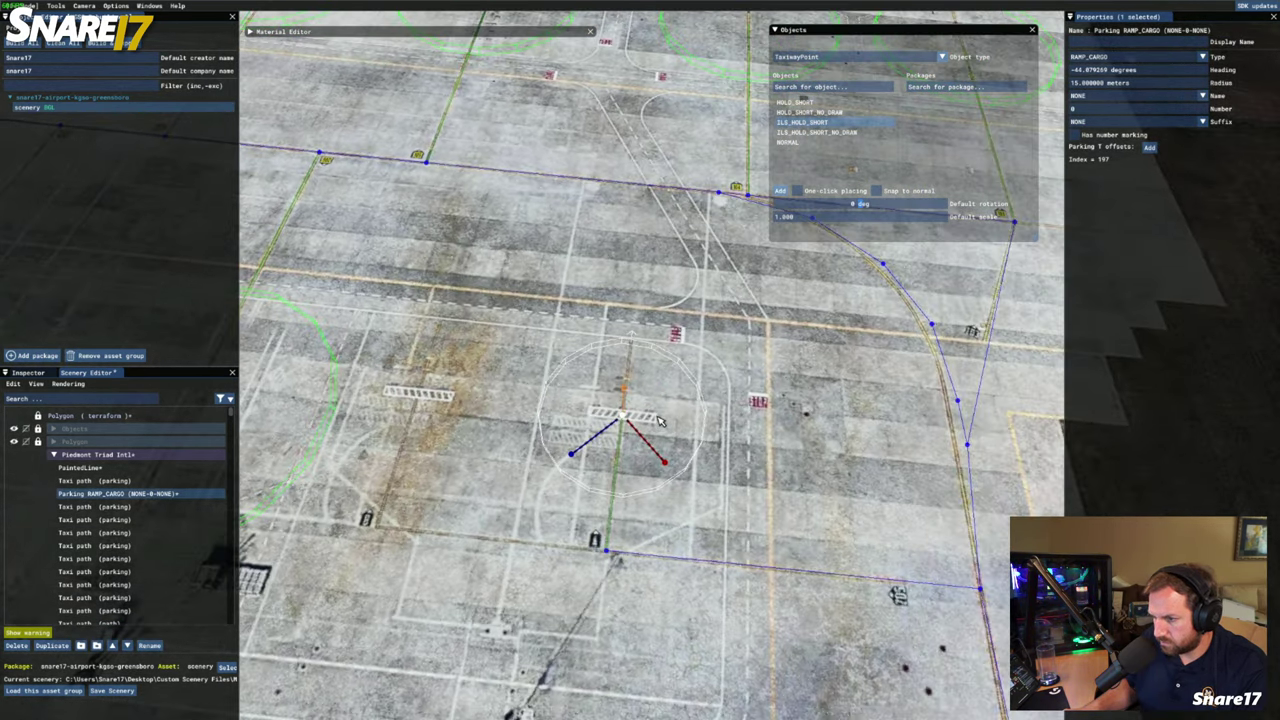
{"action": "left_click", "coordinate": [1110, 96]}
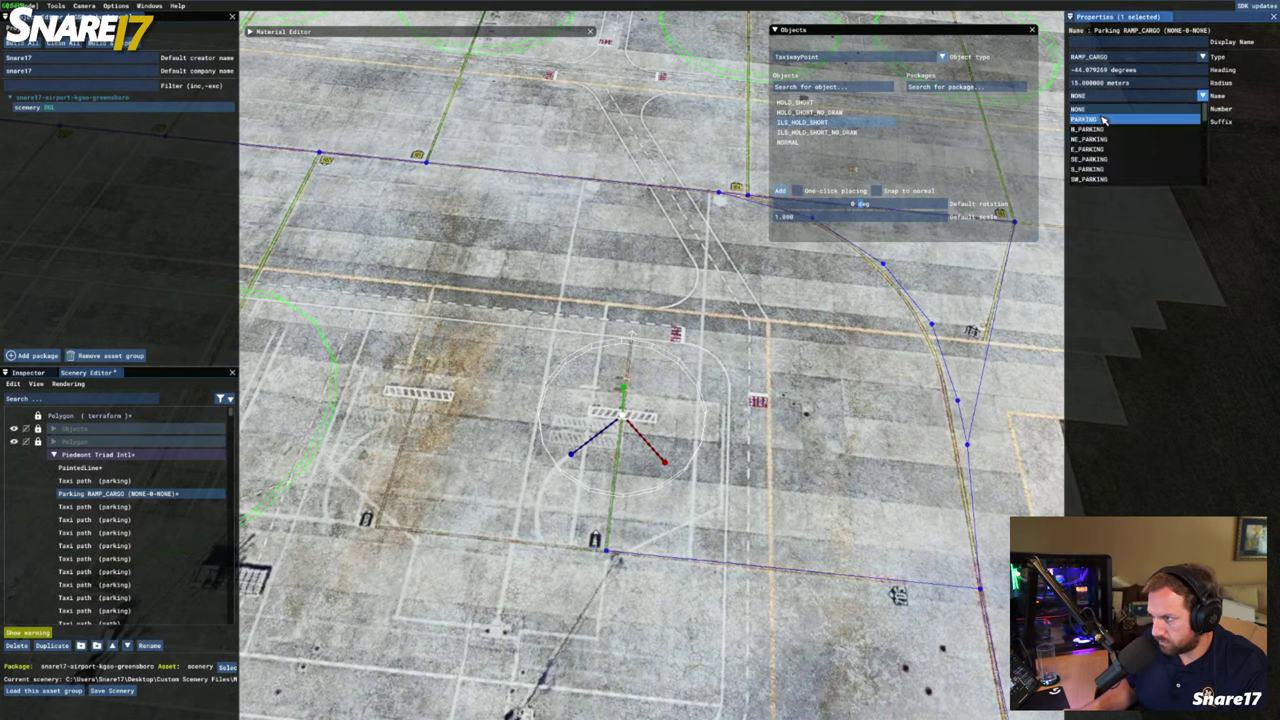
{"action": "left_click", "coordinate": [1098, 119]}
{"action": "left_click", "coordinate": [1097, 112]}
{"action": "type", "text": "205"}
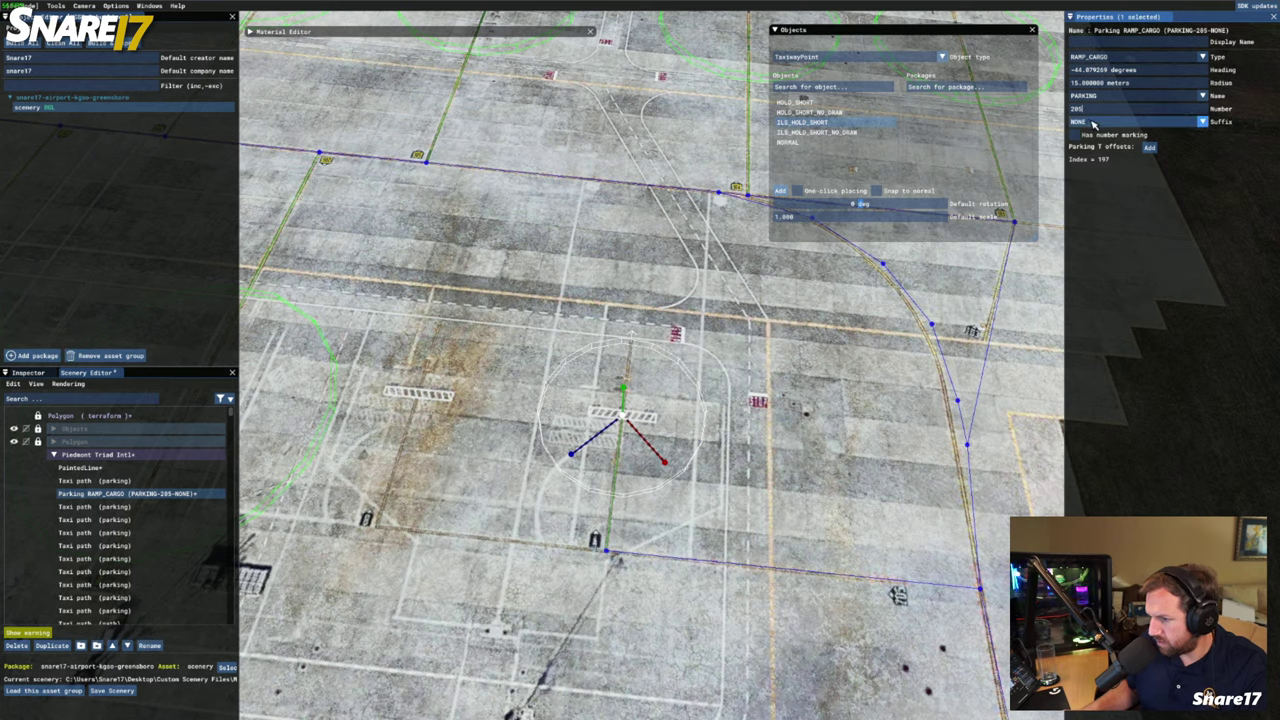
{"action": "left_click", "coordinate": [1092, 121]}
{"action": "left_click", "coordinate": [1082, 145]}
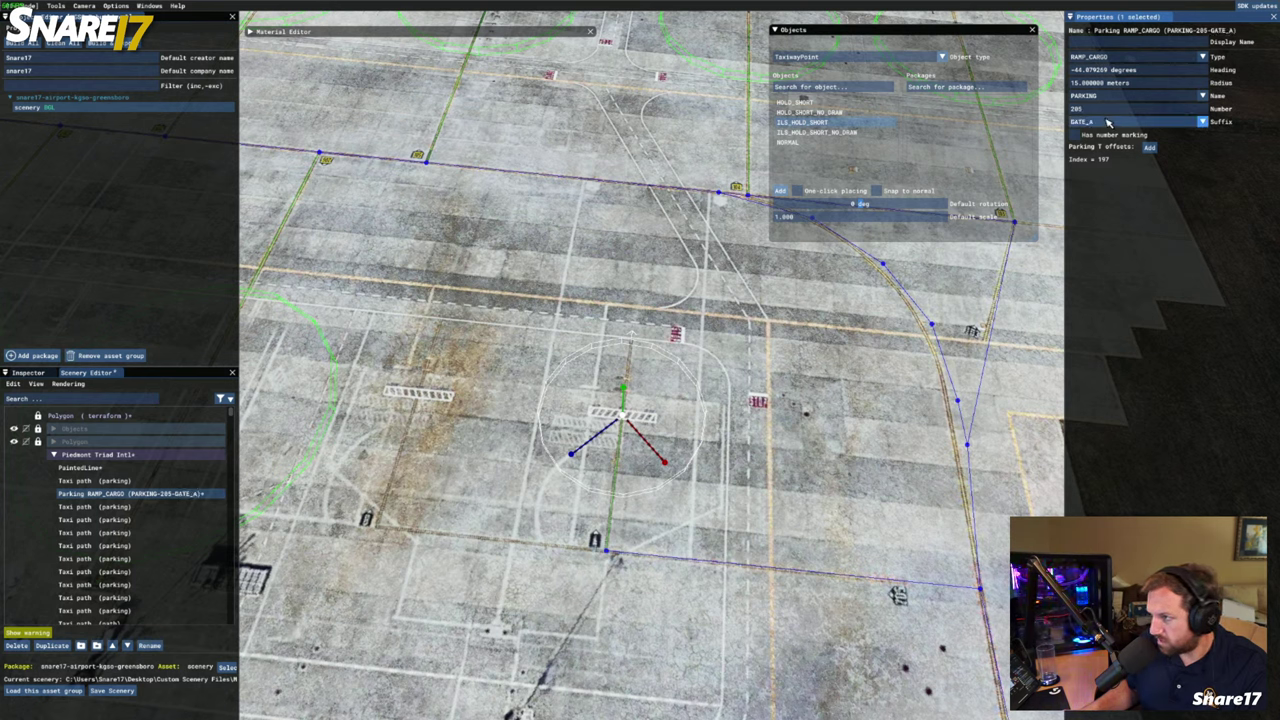
{"action": "left_click", "coordinate": [1107, 121]}
{"action": "left_click", "coordinate": [1100, 135]}
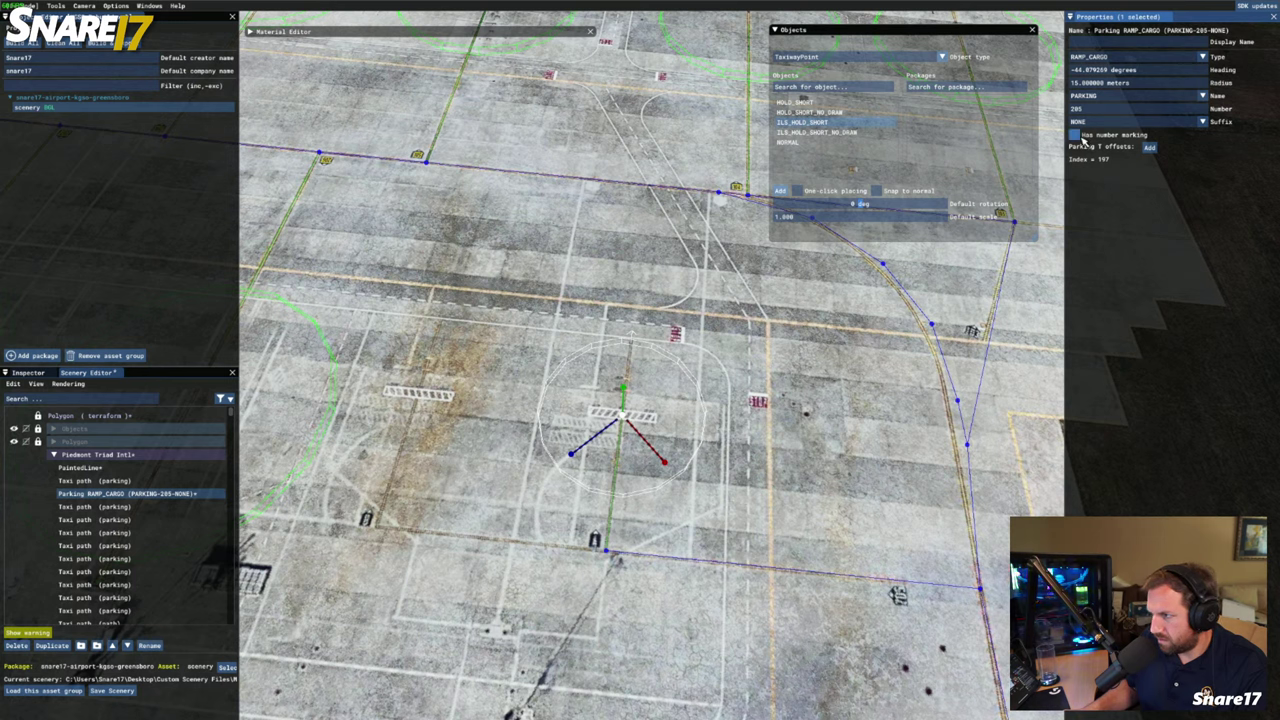
Enable spot 205's number marking with position editing and move it onto the painted stand marker beside the exit line, bias about 51.7 m X, 14.3 m Z
{"action": "left_click", "coordinate": [1075, 134]}
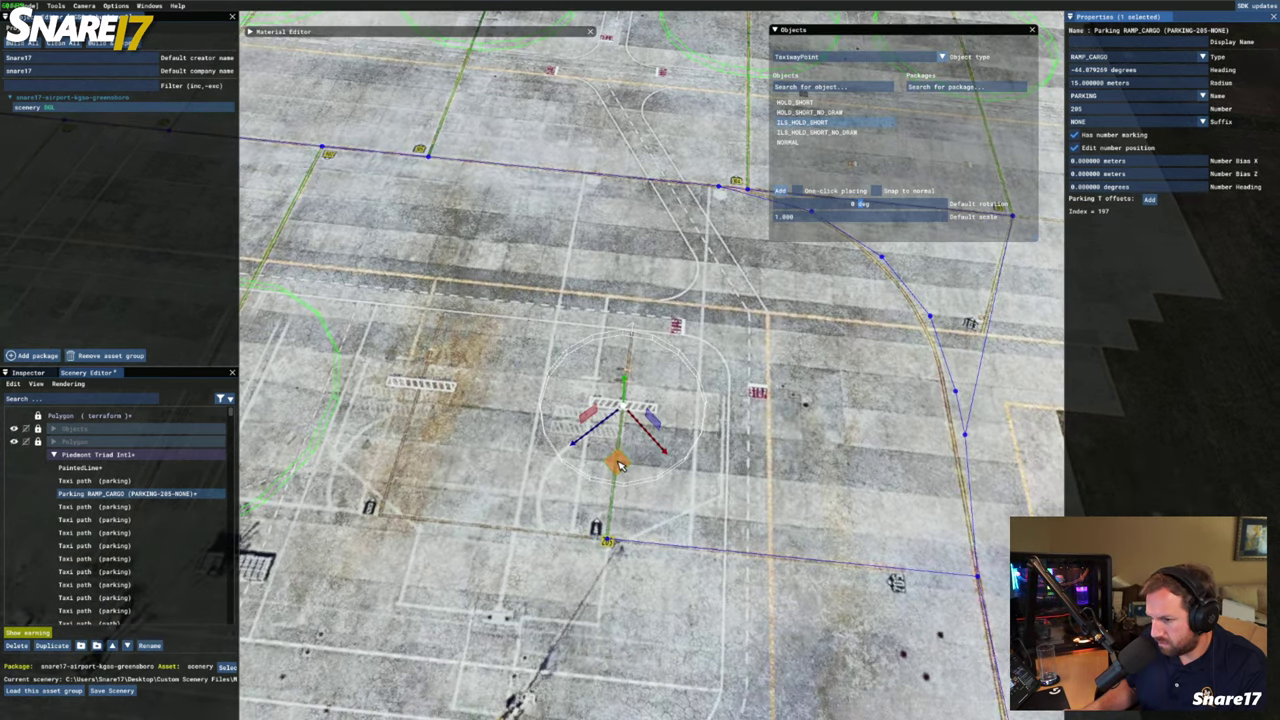
{"action": "left_click_drag", "start_coordinate": [634, 473], "coordinate": [908, 649]}
{"action": "scroll", "coordinate": [908, 650], "scroll_direction": "down", "scroll_amount": 4}
{"action": "scroll", "coordinate": [876, 642], "scroll_direction": "up", "scroll_amount": 6}
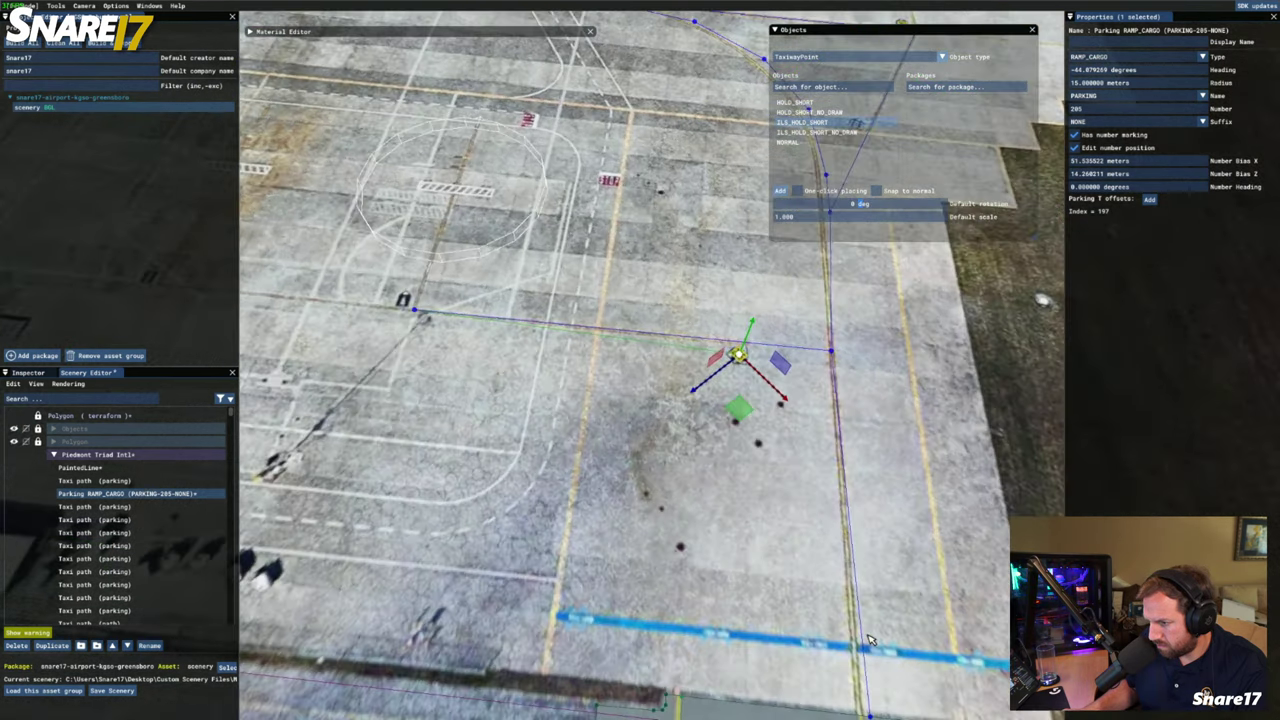
{"action": "scroll", "coordinate": [792, 631], "scroll_direction": "up", "scroll_amount": 2}
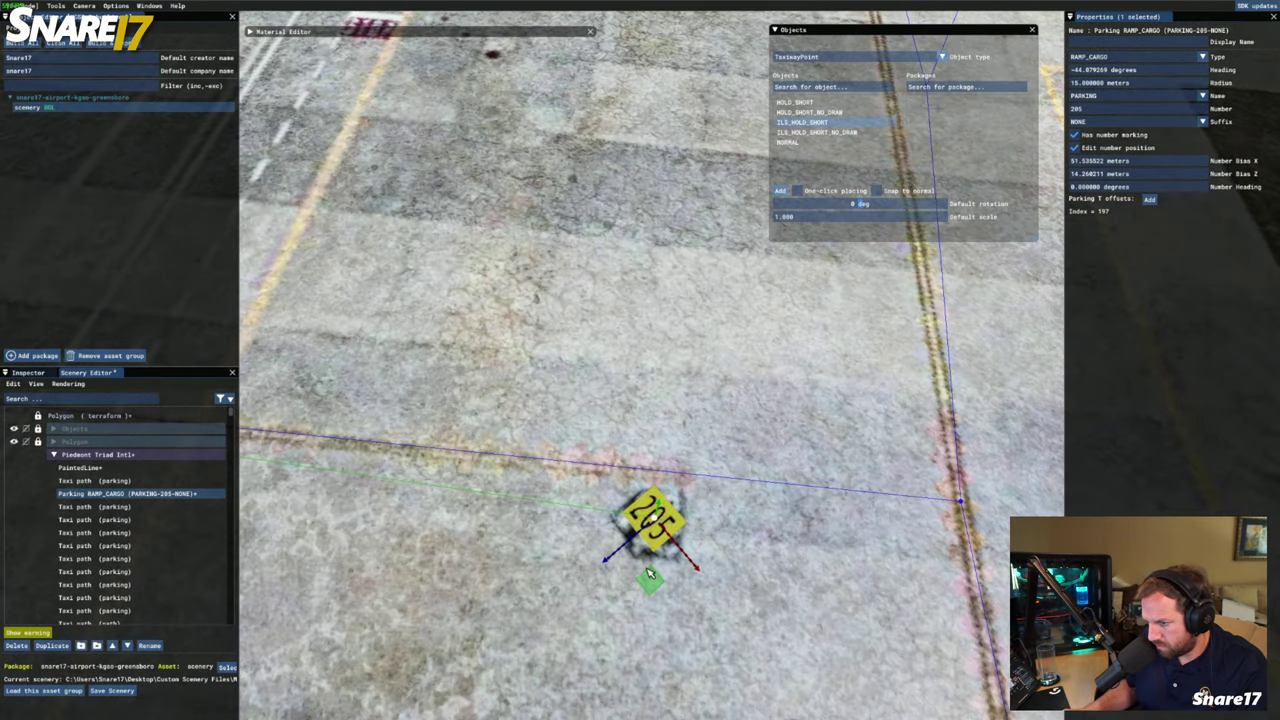
{"action": "mouse_move", "coordinate": [651, 580]}
{"action": "left_mouse_down"}
{"action": "mouse_move", "coordinate": [700, 570]}
{"action": "mouse_move", "coordinate": [737, 492]}
{"action": "mouse_move", "coordinate": [735, 465]}
{"action": "left_mouse_up"}
Rotate the 205 number marking to a heading of about -133 degrees and turn off number position editing
{"action": "key", "text": "r"}
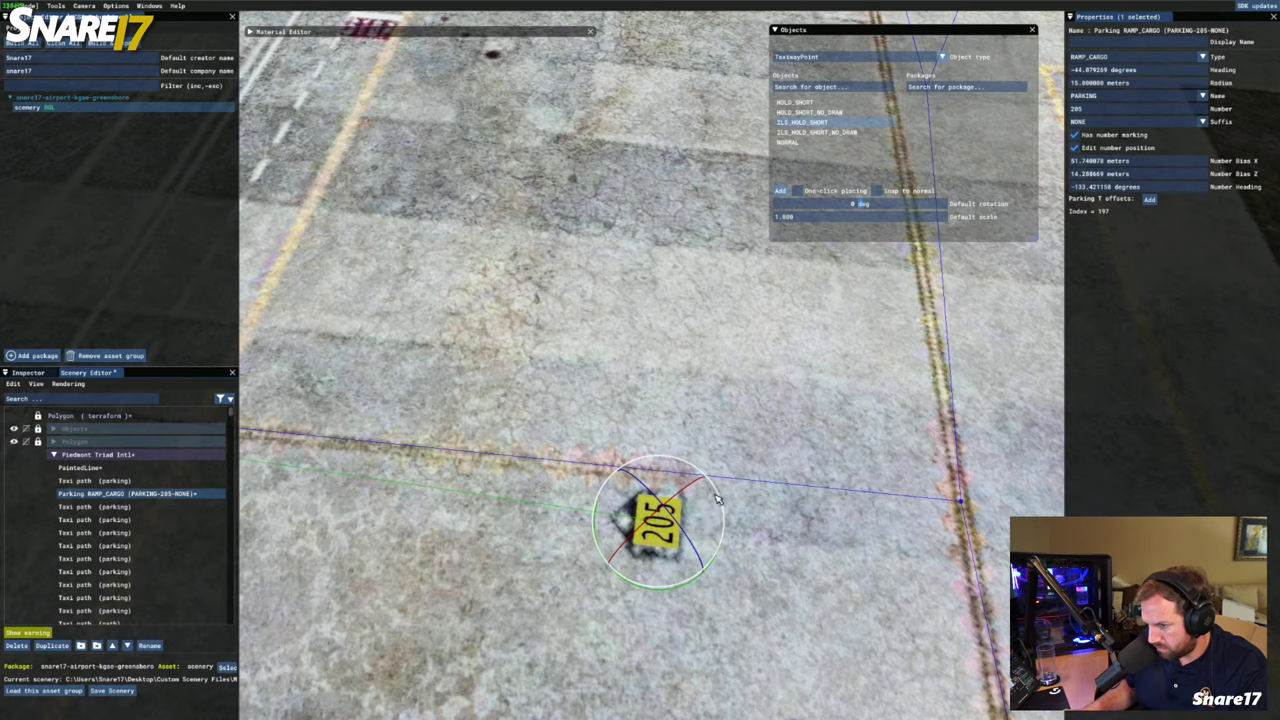
{"action": "key", "text": "w"}
{"action": "key", "text": "s"}
{"action": "scroll", "coordinate": [664, 538], "scroll_direction": "down", "scroll_amount": 8}
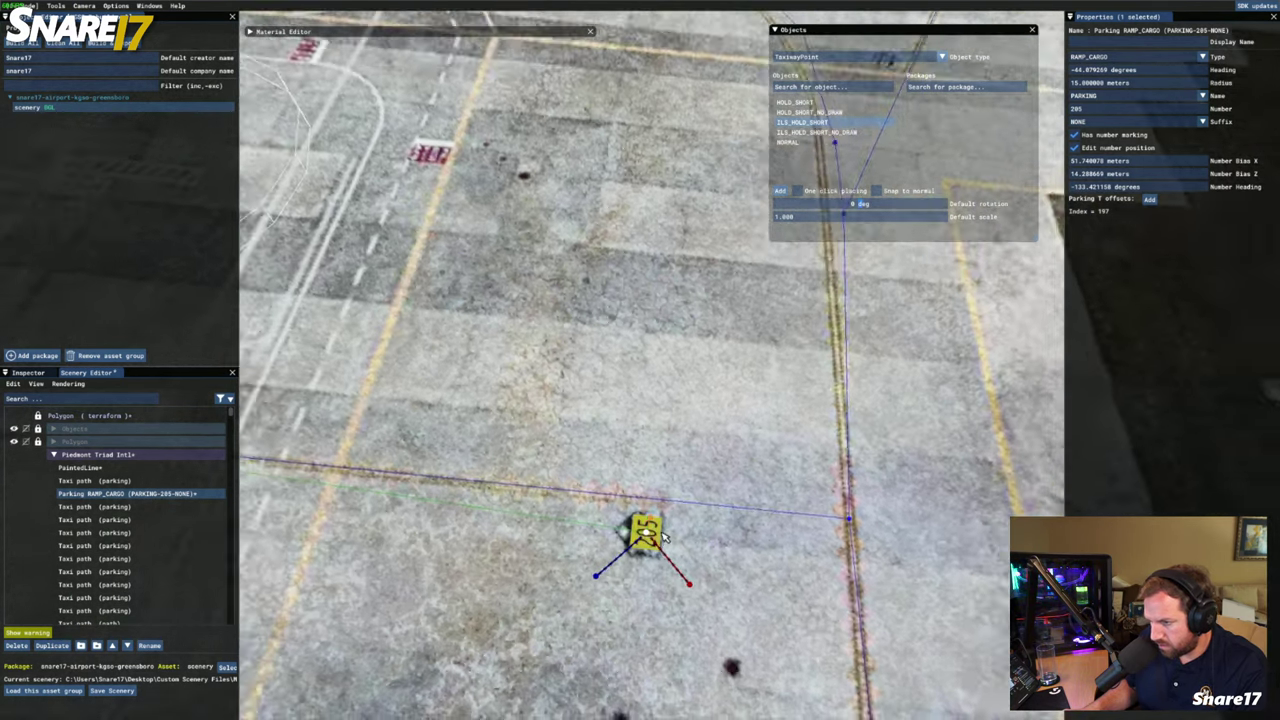
{"action": "key", "text": "a"}
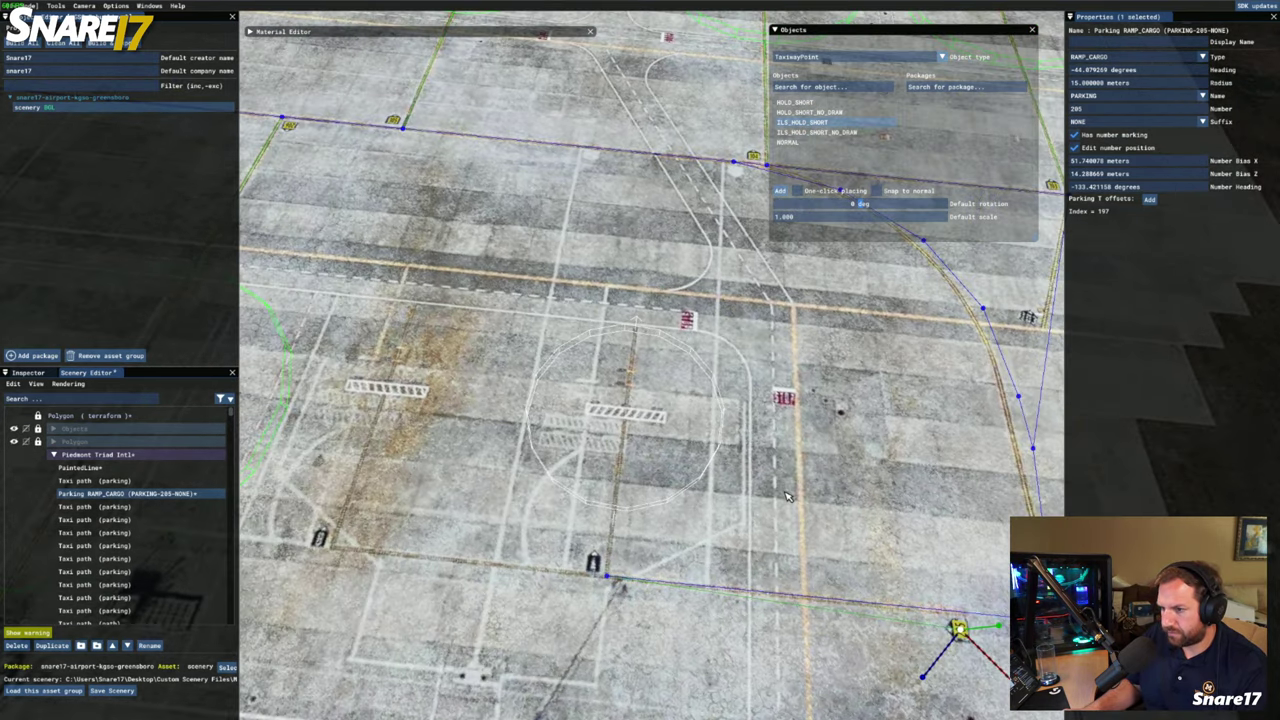
{"action": "key", "text": "a"}
{"action": "scroll", "coordinate": [649, 447], "scroll_direction": "down", "scroll_amount": 5}
{"action": "scroll", "coordinate": [648, 447], "scroll_direction": "down", "scroll_amount": 5}
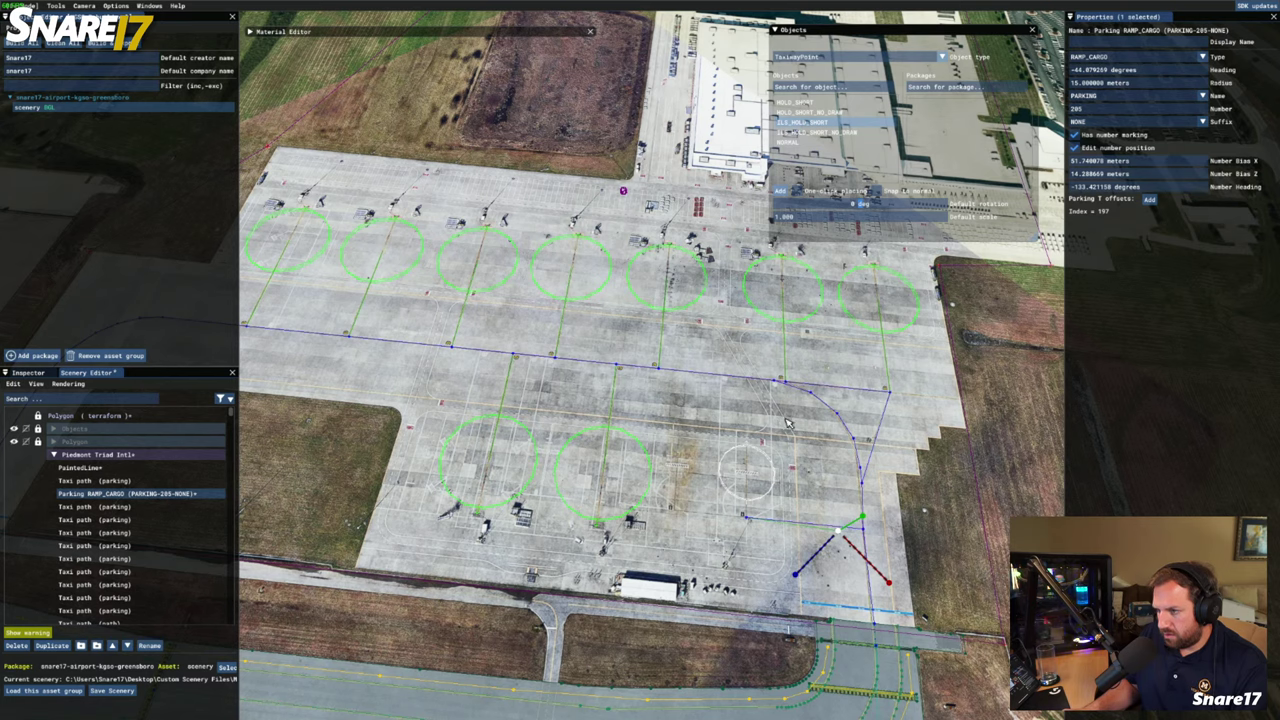
{"action": "left_click", "coordinate": [1076, 147]}
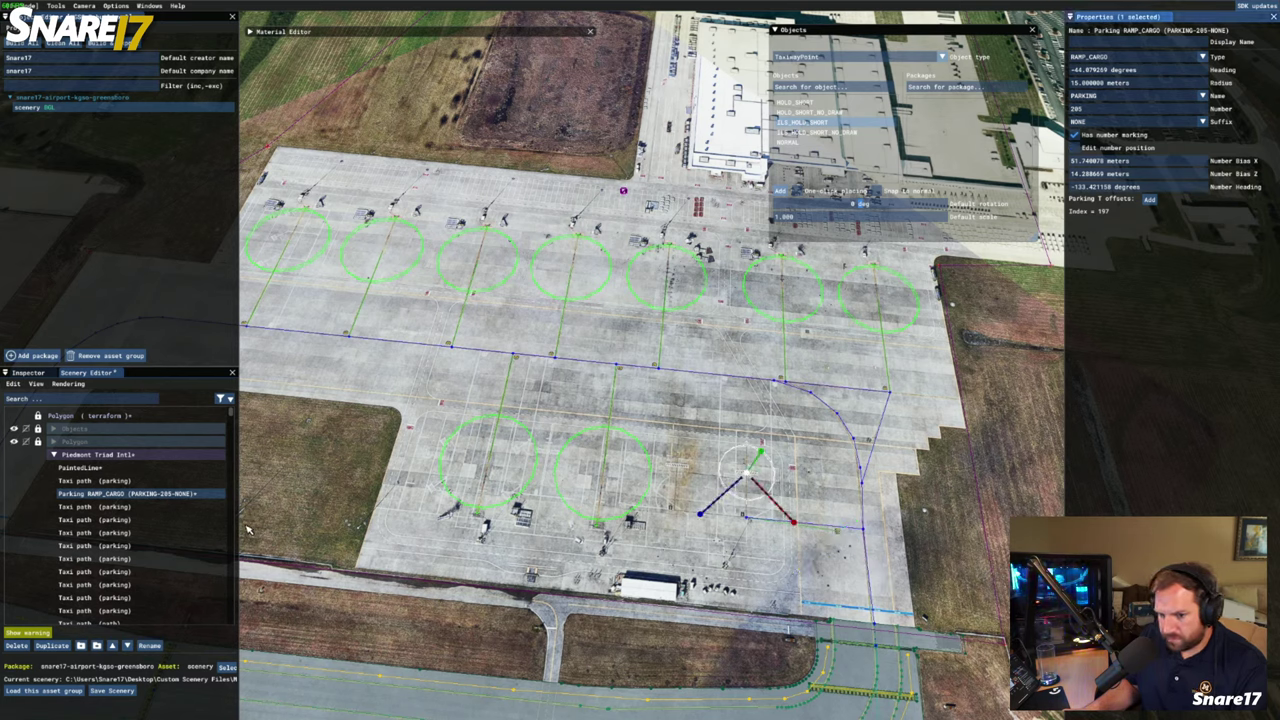
Move the 205 cargo parking entry into the FedEx Ramp group
{"action": "left_click", "coordinate": [134, 496]}
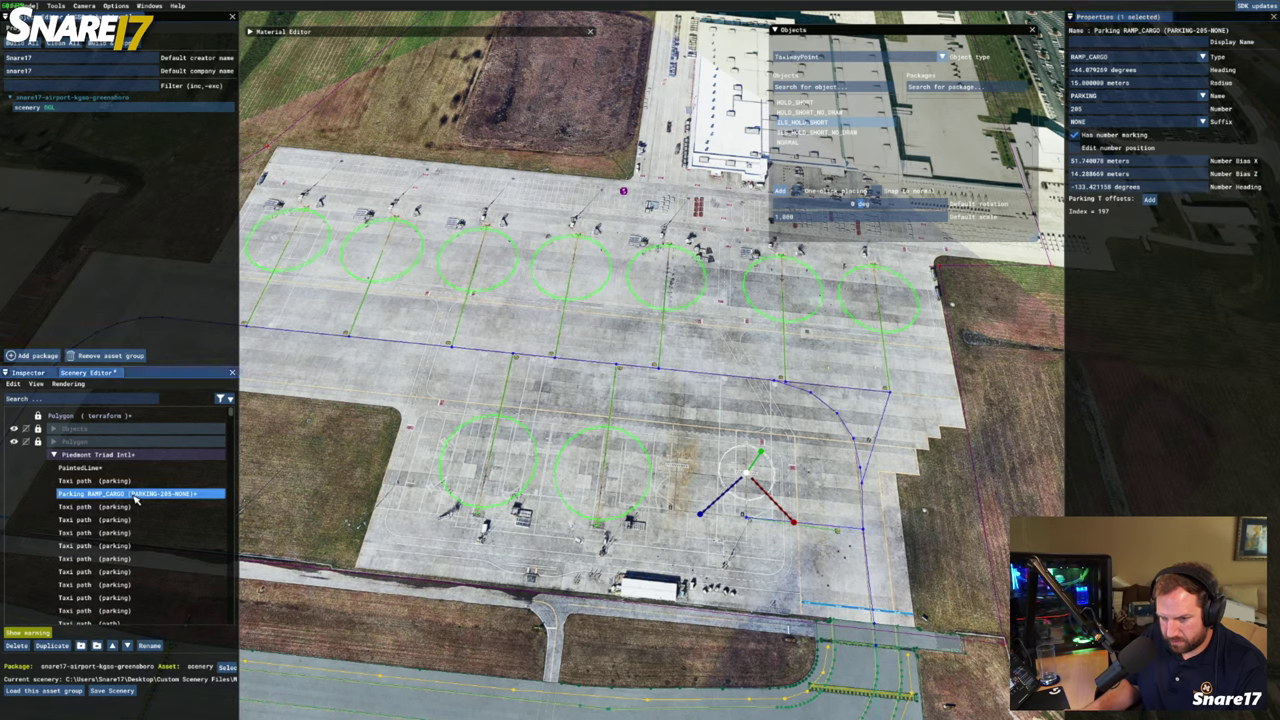
{"action": "left_click", "coordinate": [81, 645]}
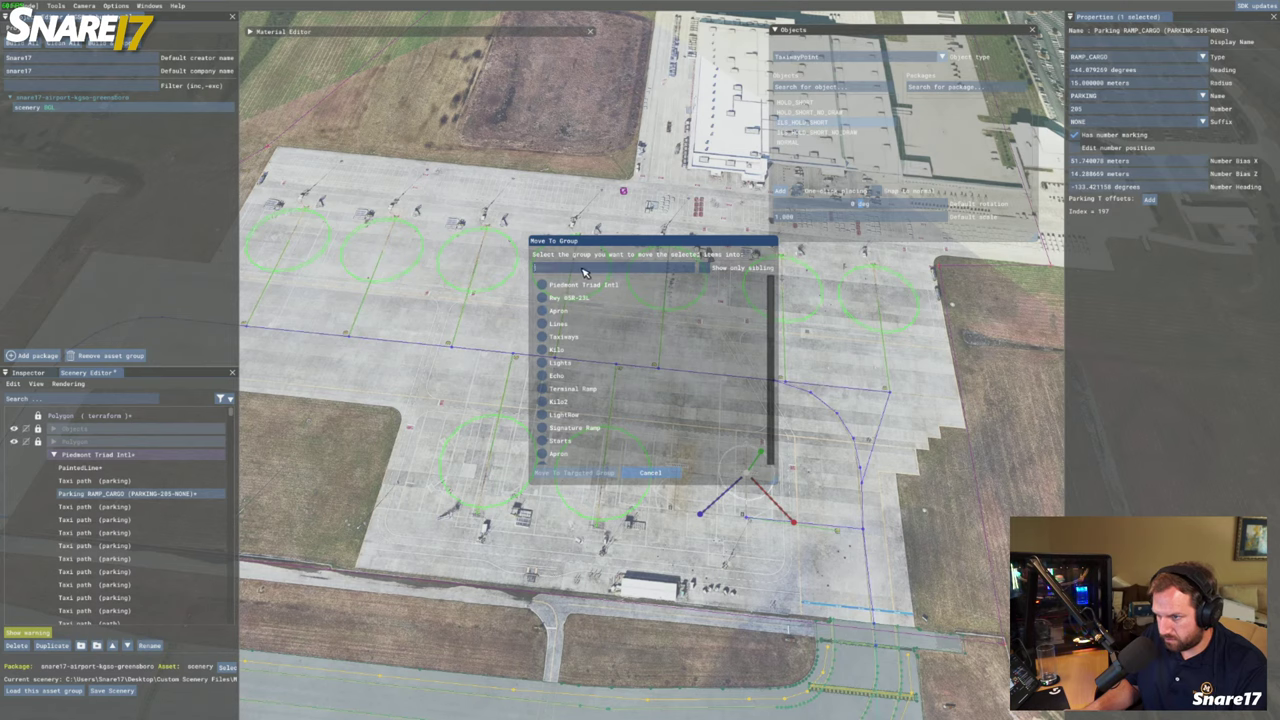
{"action": "type", "text": "Fe"}
{"action": "left_click", "coordinate": [562, 285]}
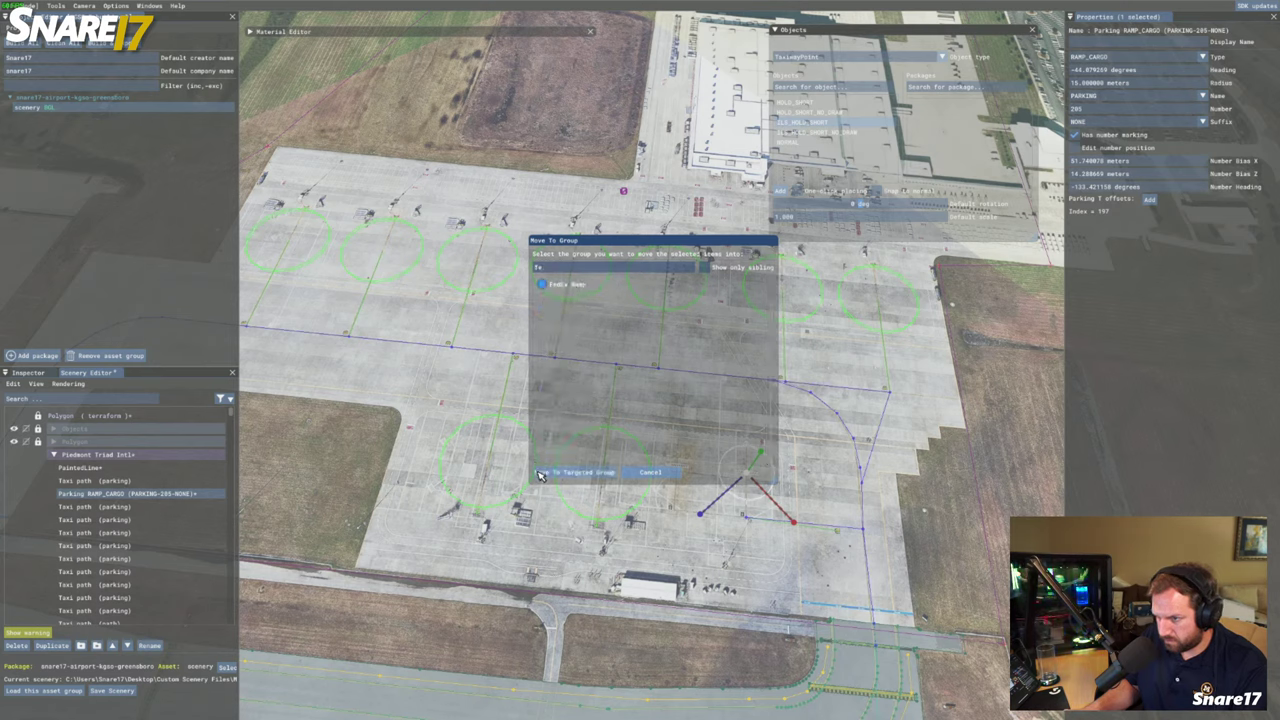
{"action": "left_click", "coordinate": [575, 472]}
Rename the moved parking entry to Spot 205 and shift it down the FedEx Ramp group to just below Spot 103
{"action": "scroll", "coordinate": [125, 548], "scroll_direction": "down", "scroll_amount": 3}
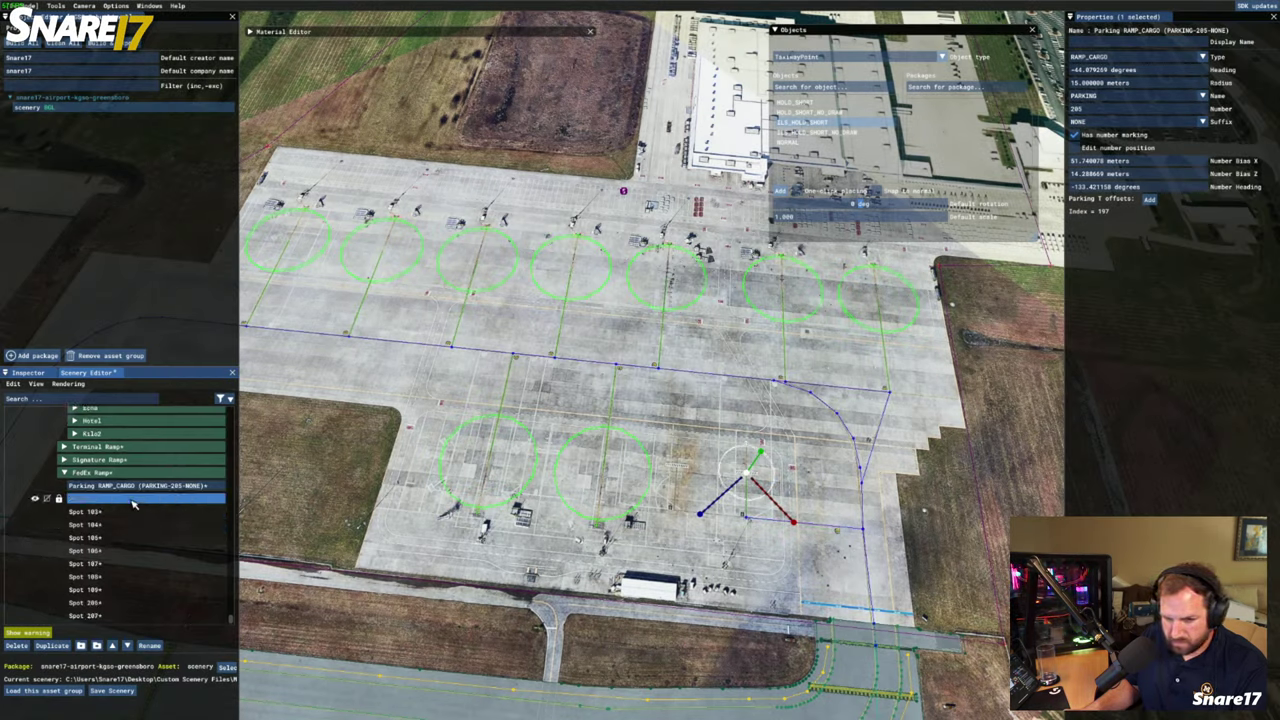
{"action": "left_click", "coordinate": [149, 645]}
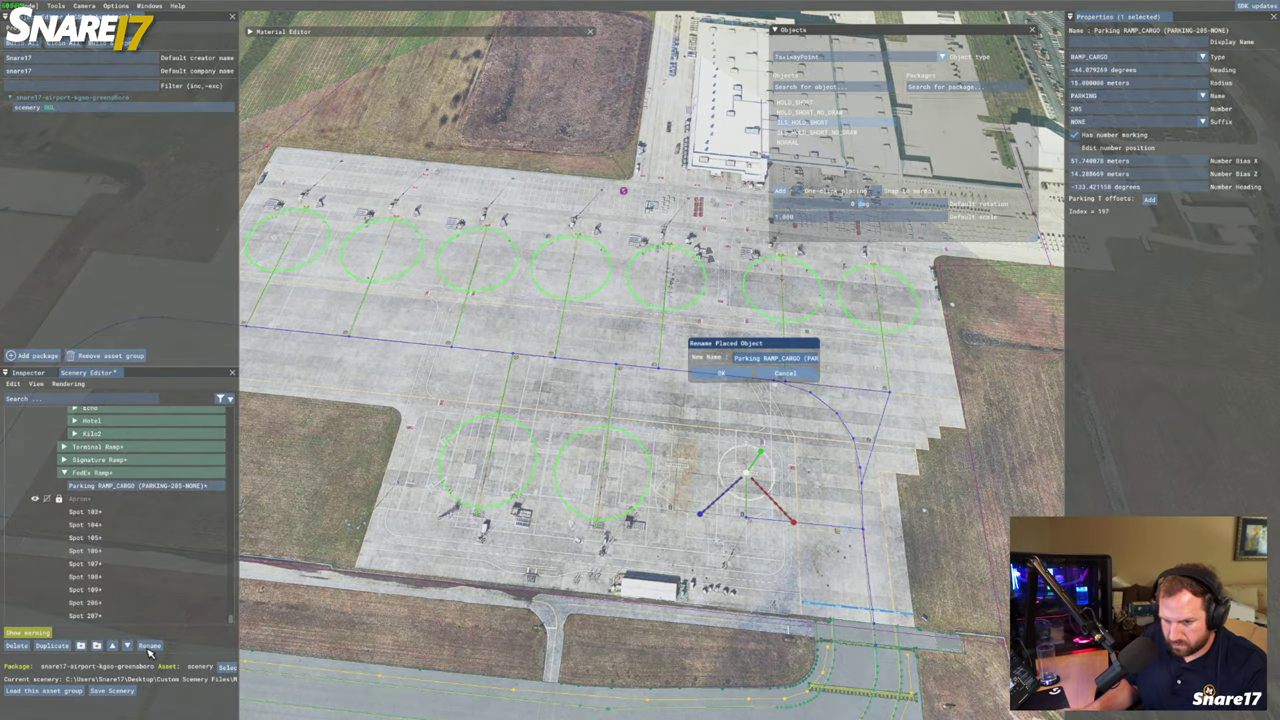
{"action": "key", "text": "Return"}
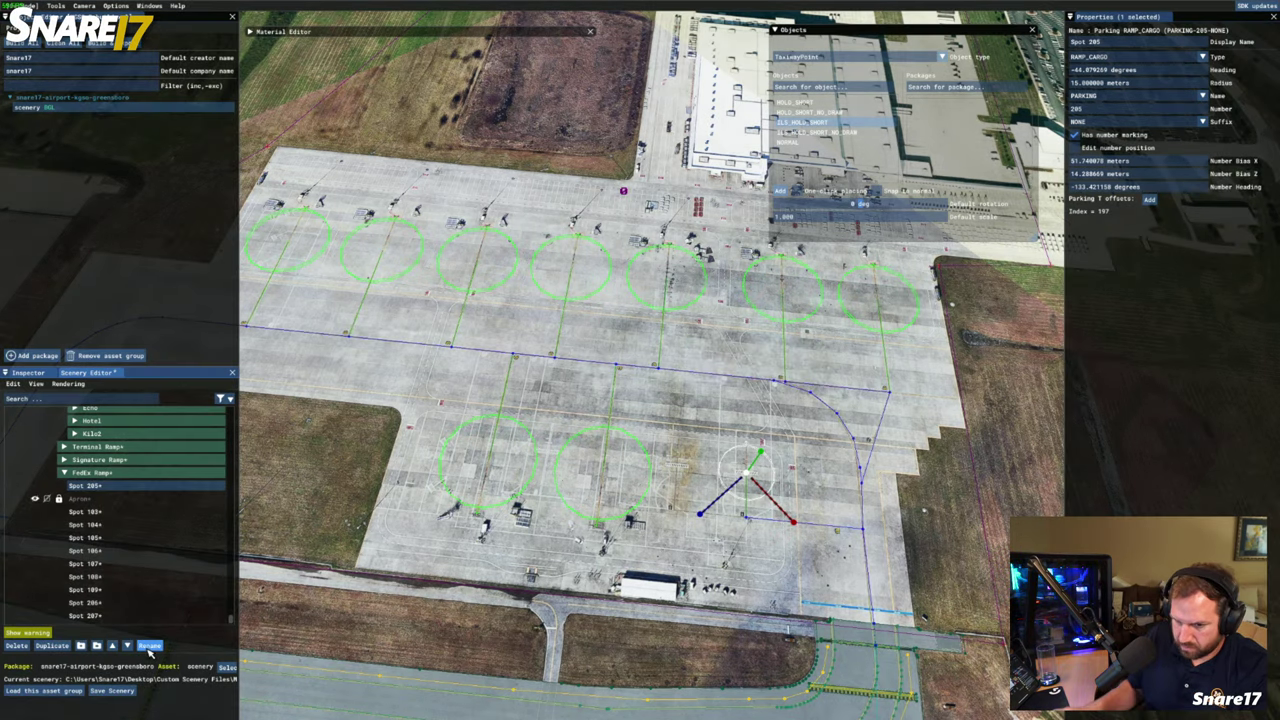
{"action": "left_click", "coordinate": [127, 645]}
{"action": "left_click", "coordinate": [127, 645]}
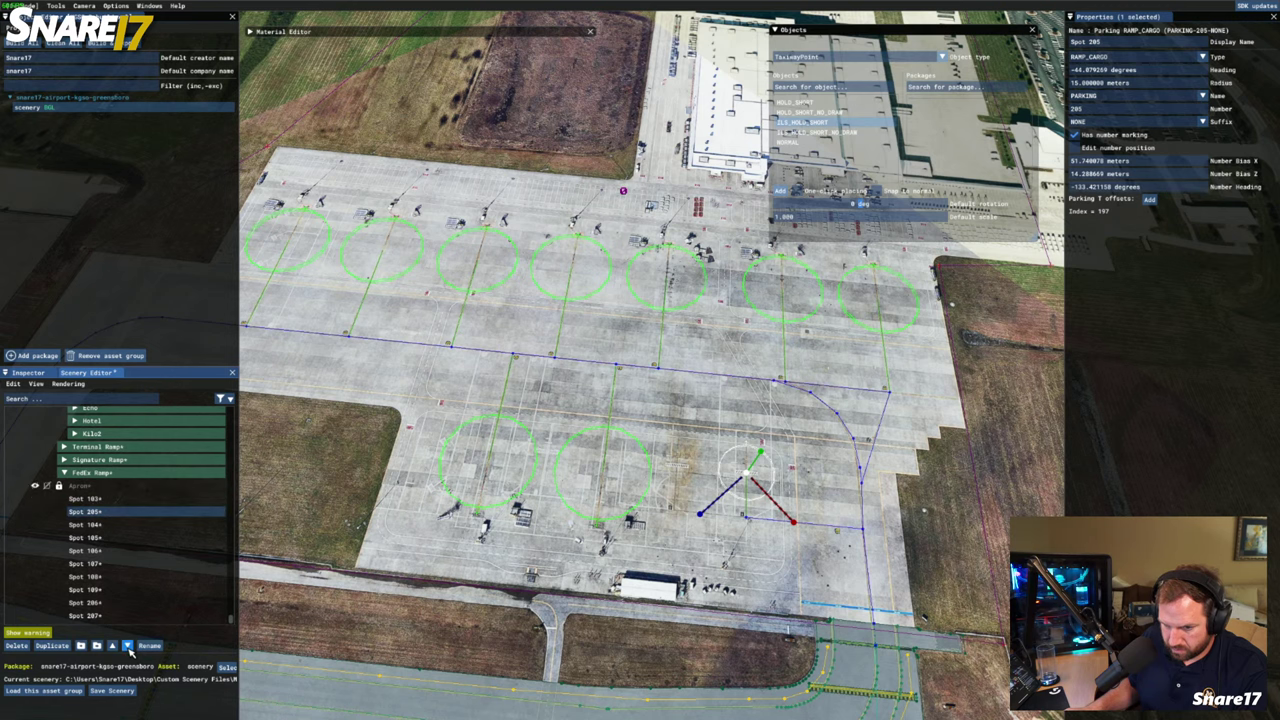
Move Spot 205 down the FedEx Ramp group so it sits between Spot 109 and Spot 206
{"action": "left_click", "coordinate": [127, 645]}
{"action": "left_click", "coordinate": [127, 645]}
{"action": "left_click", "coordinate": [127, 645]}
{"action": "left_click", "coordinate": [127, 645]}
{"action": "left_click", "coordinate": [127, 645]}
{"action": "left_click", "coordinate": [127, 645]}
Deselect Spot 205 and examine the FedEx ramp's parking spots, number markings and taxi paths up close and from above
{"action": "scroll", "coordinate": [717, 578], "scroll_direction": "up", "scroll_amount": 5}
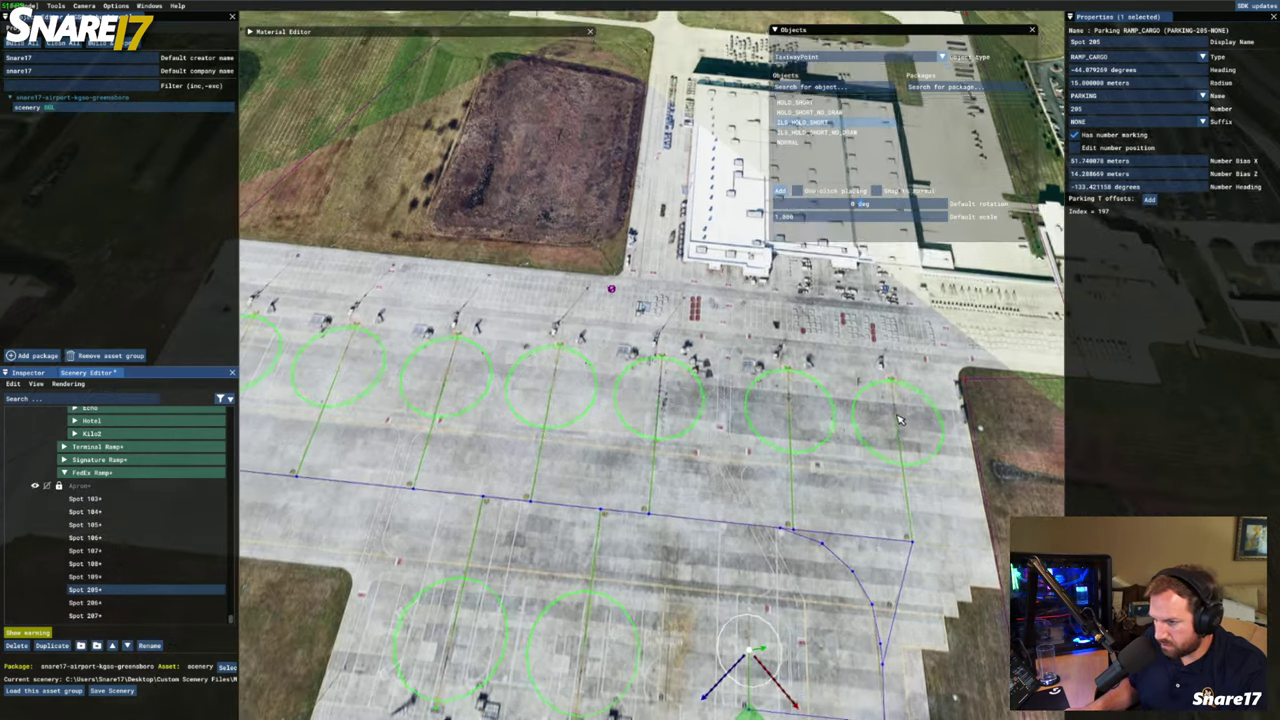
{"action": "scroll", "coordinate": [717, 578], "scroll_direction": "up", "scroll_amount": 5}
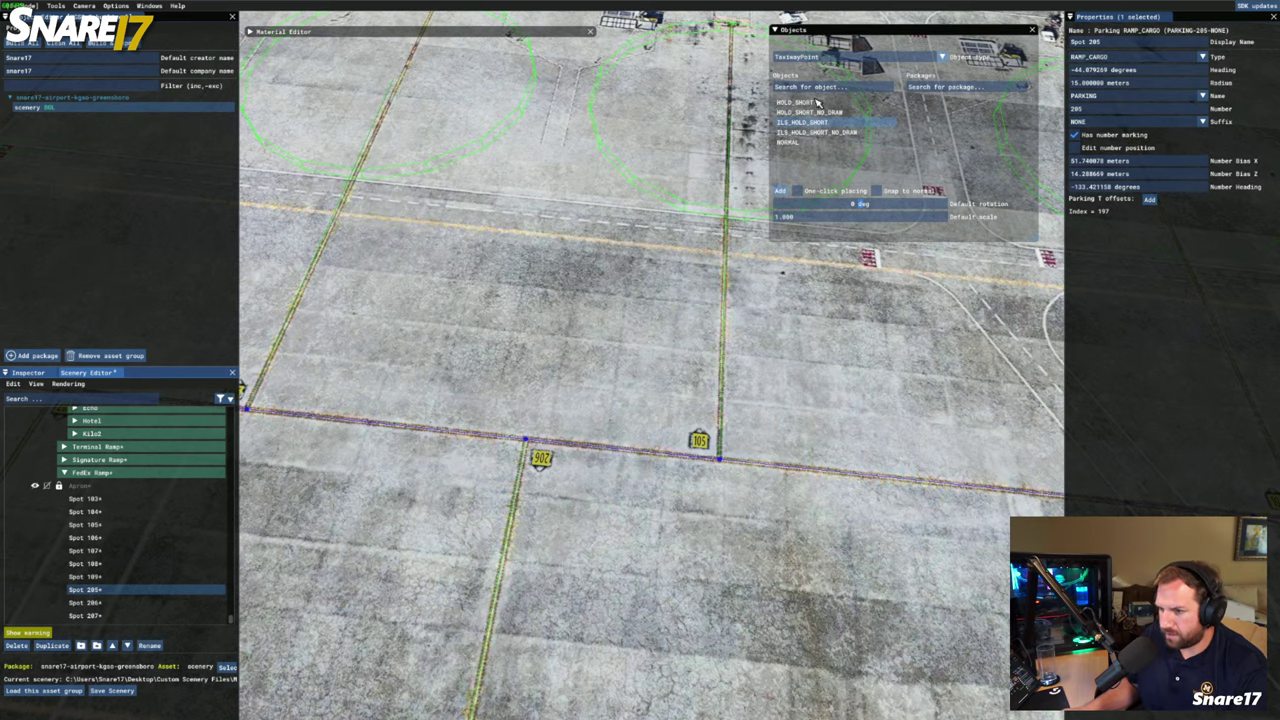
{"action": "left_click", "coordinate": [457, 340]}
{"action": "scroll", "coordinate": [455, 320], "scroll_direction": "down", "scroll_amount": 8}
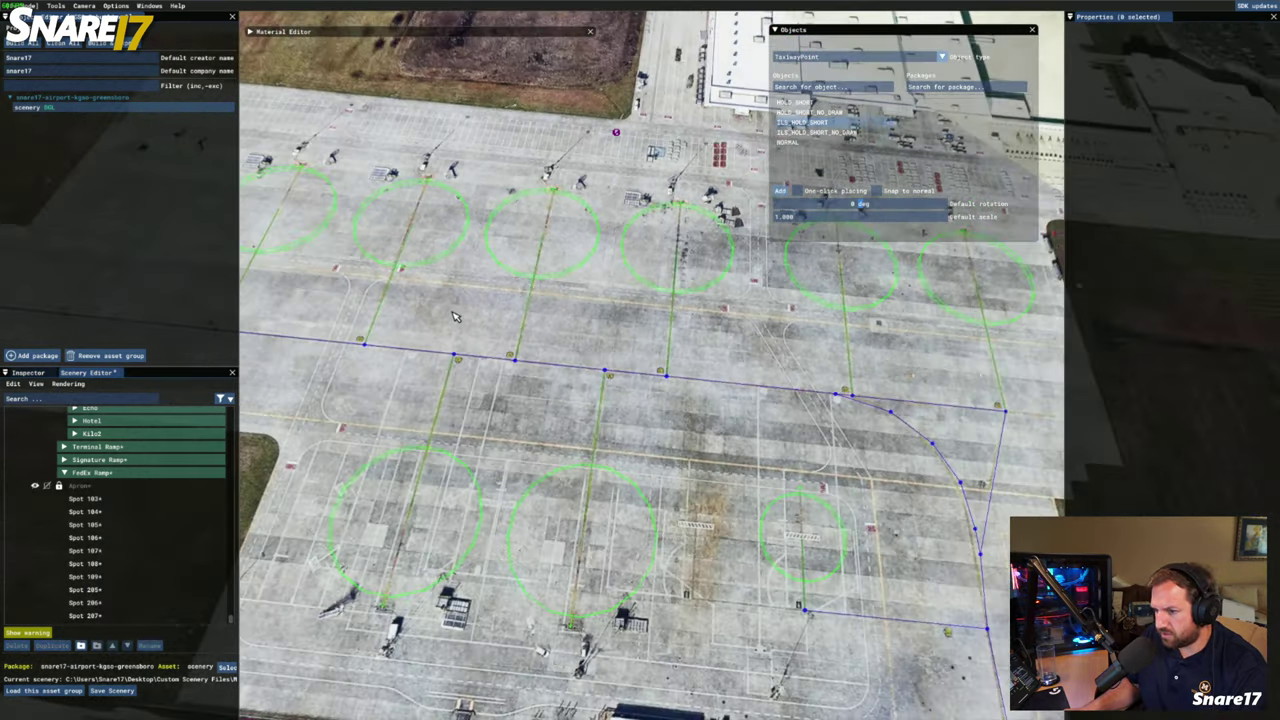
{"action": "scroll", "coordinate": [454, 316], "scroll_direction": "down", "scroll_amount": 3}
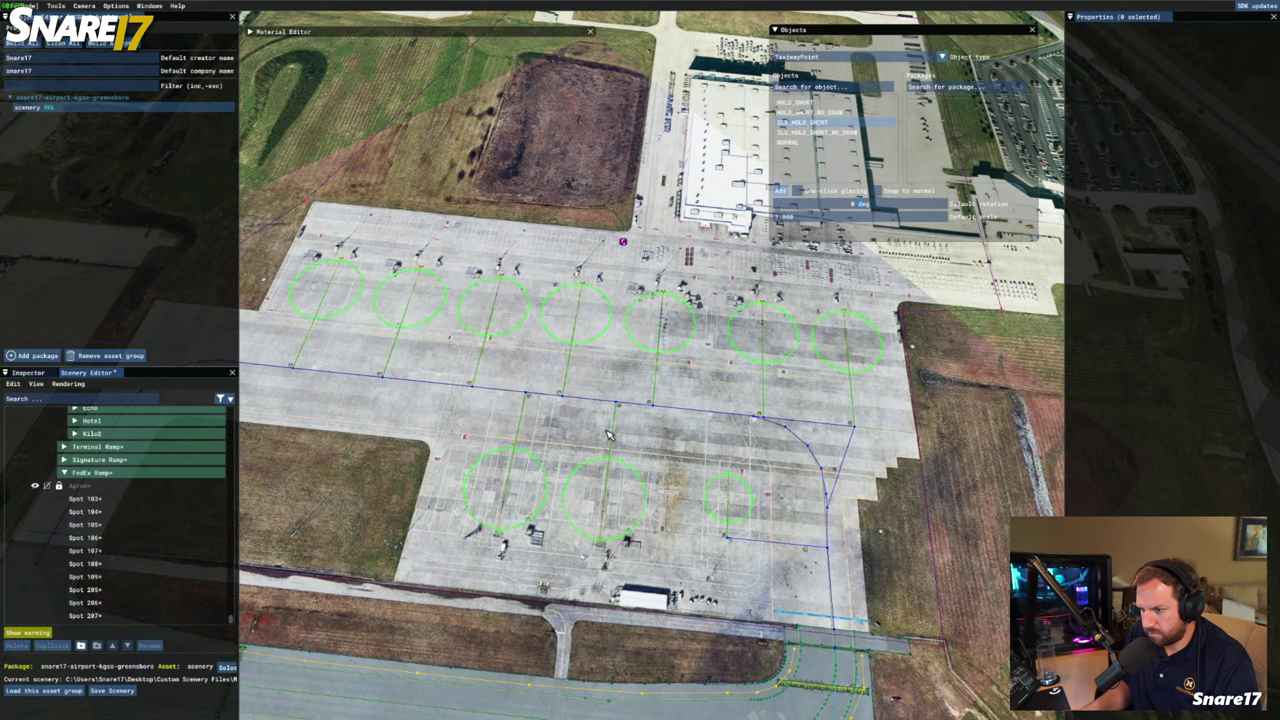
{"action": "key", "text": "a"}
{"action": "key", "text": "d"}
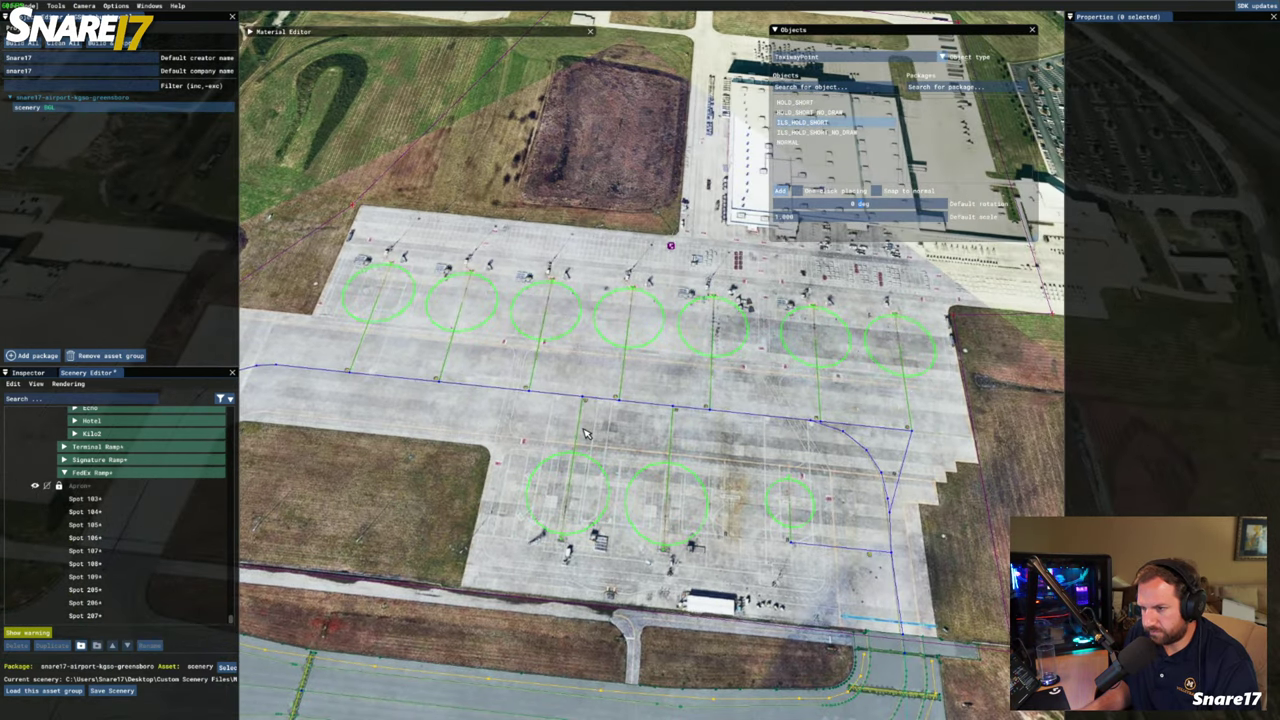
{"action": "key", "text": "r"}
{"action": "key", "text": "a"}
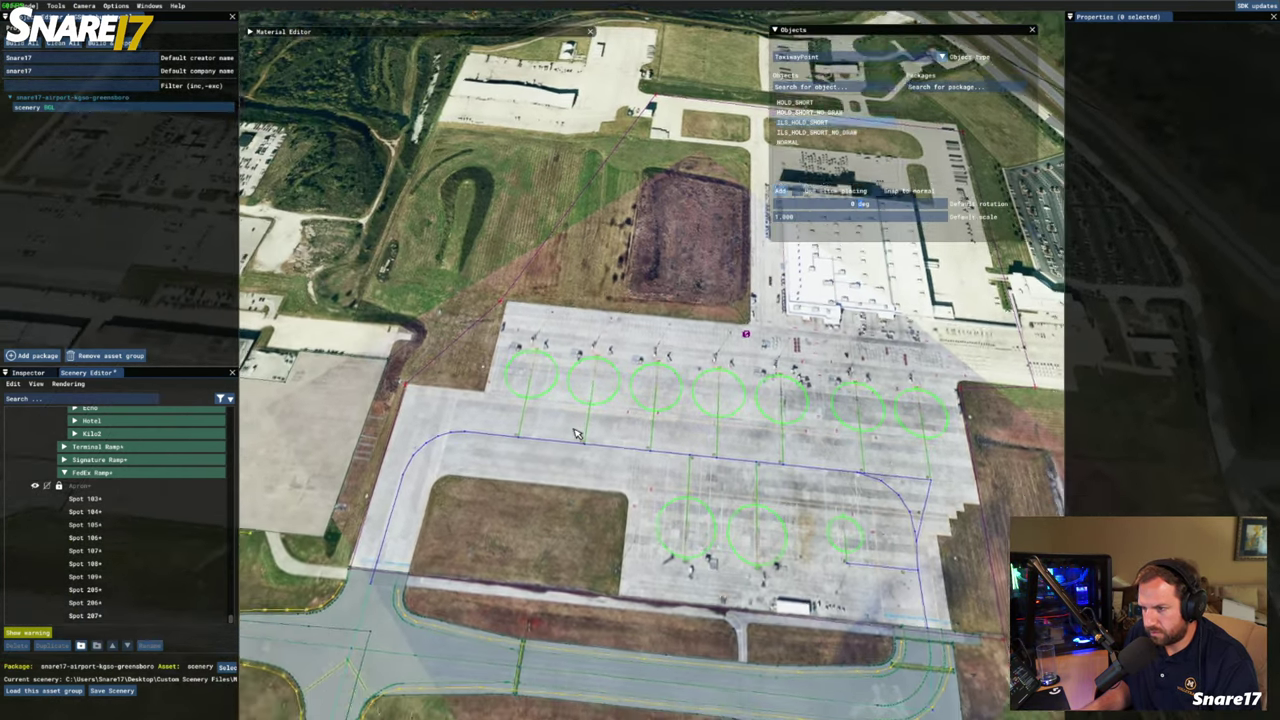
{"action": "key", "text": "s"}
{"action": "key", "text": "s"}
{"action": "key", "text": "f"}
{"action": "key", "text": "d"}
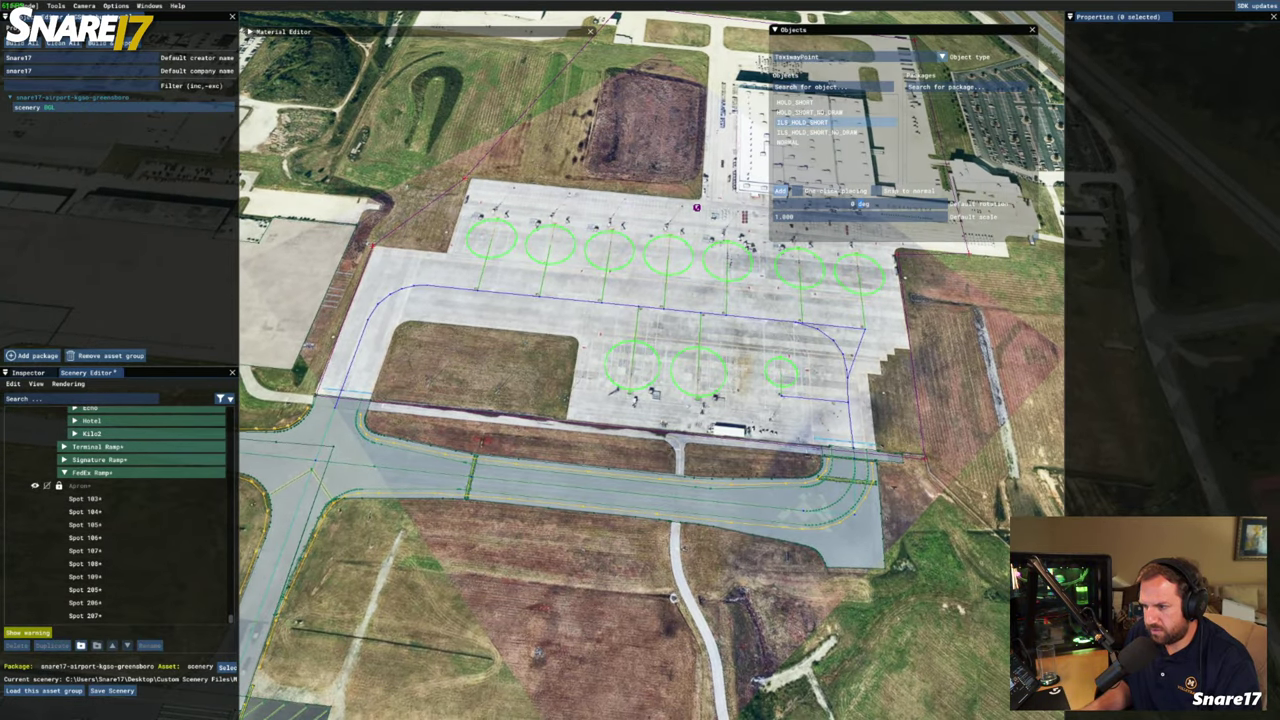
{"action": "key", "text": "a"}
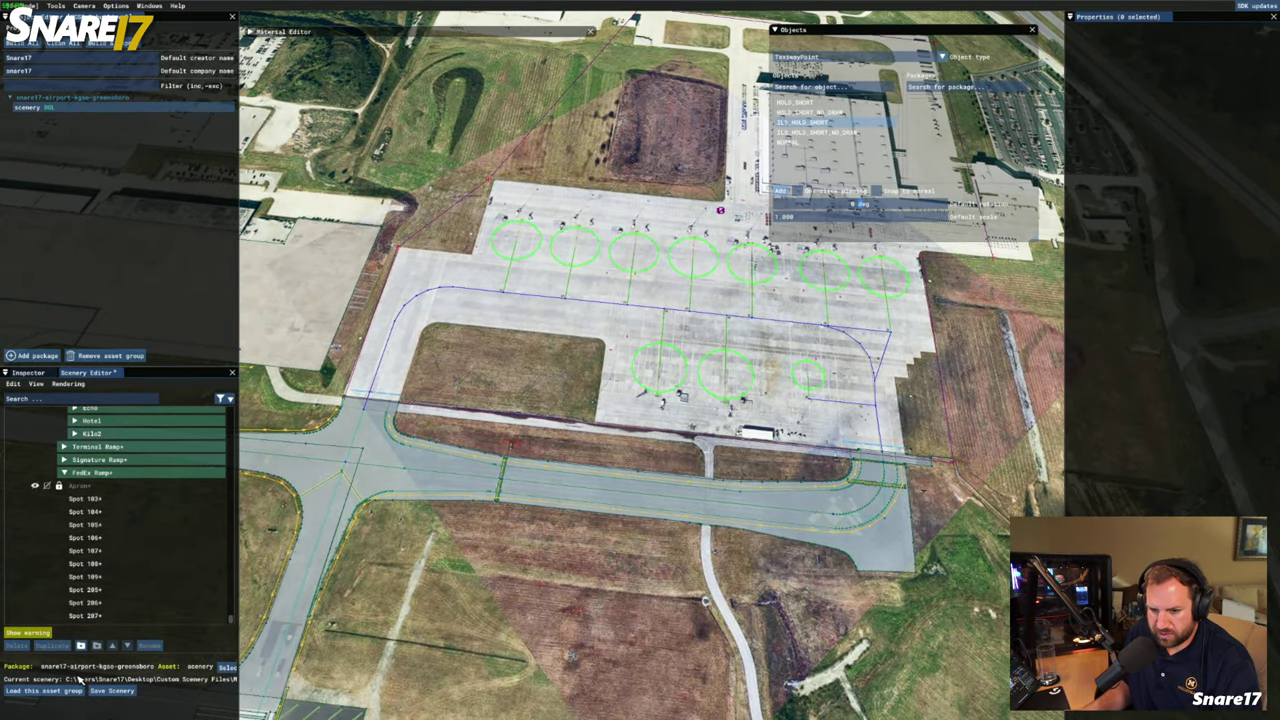
Save the scenery, build the snare17-airport-kgso-greensboro package and dismiss the build console
{"action": "left_click", "coordinate": [112, 690]}
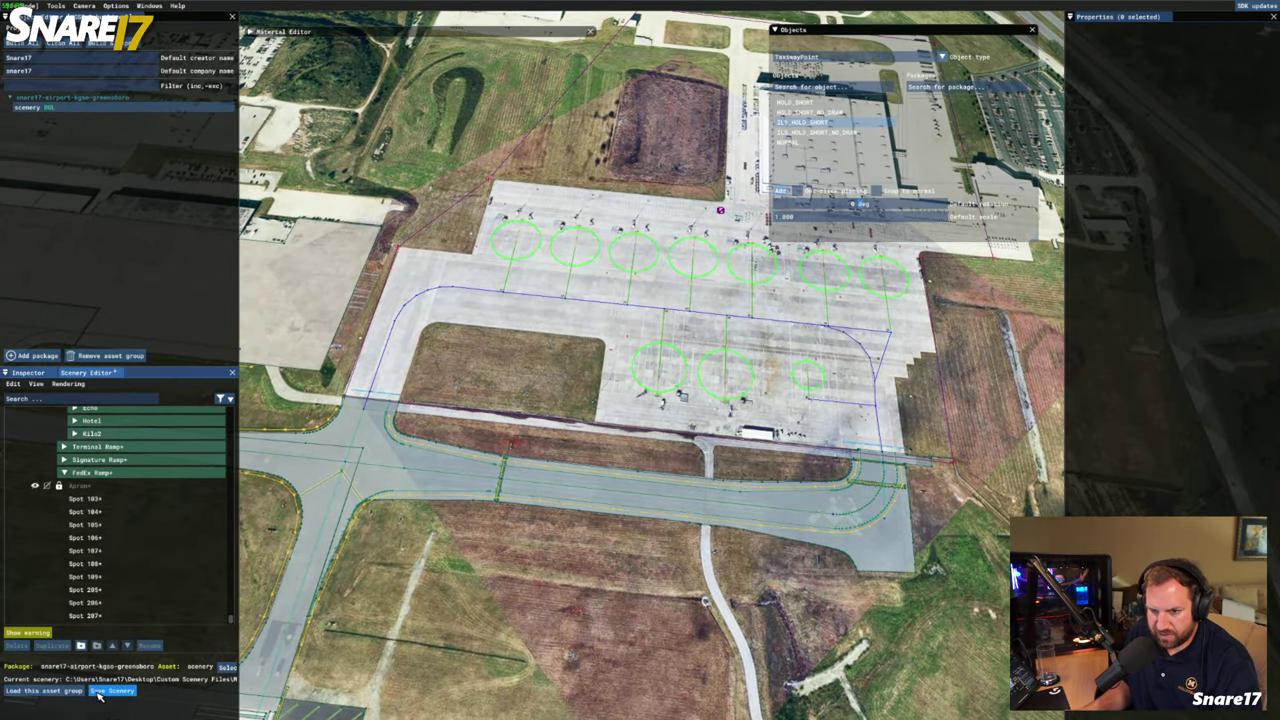
{"action": "left_click", "coordinate": [28, 97]}
{"action": "left_click", "coordinate": [40, 374]}
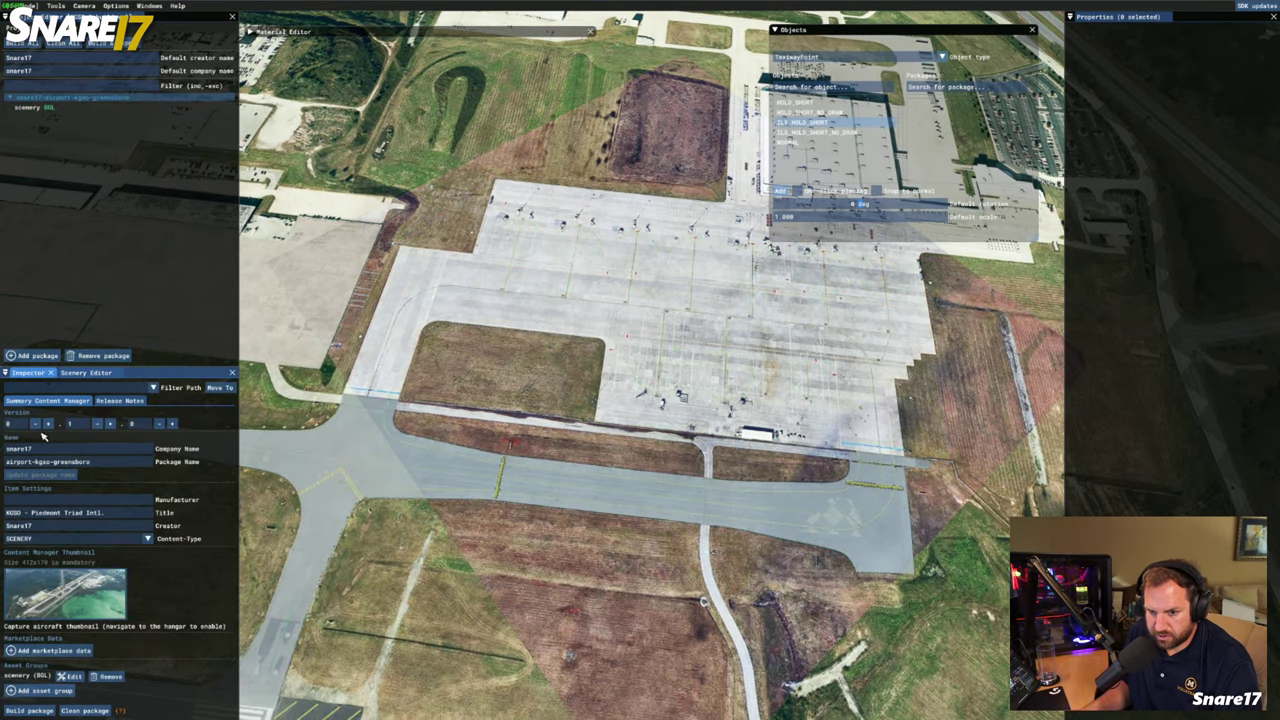
{"action": "left_click", "coordinate": [29, 710]}
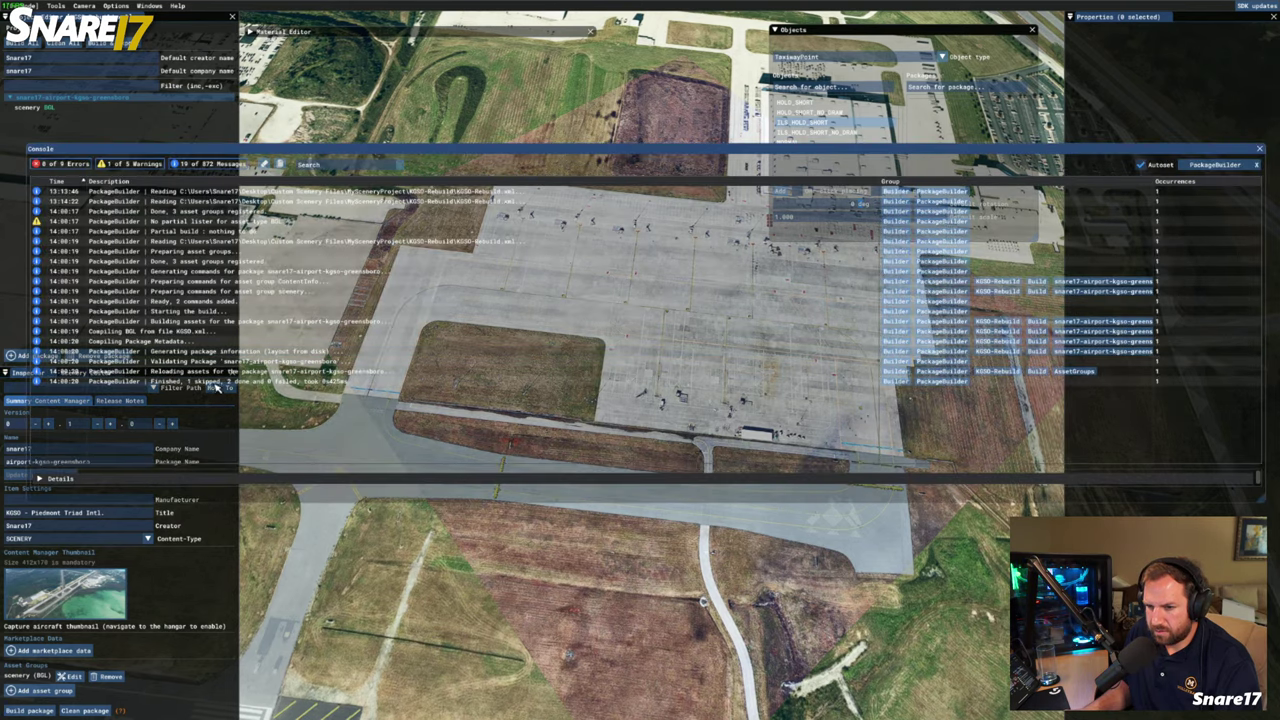
{"action": "left_click", "coordinate": [1261, 148]}
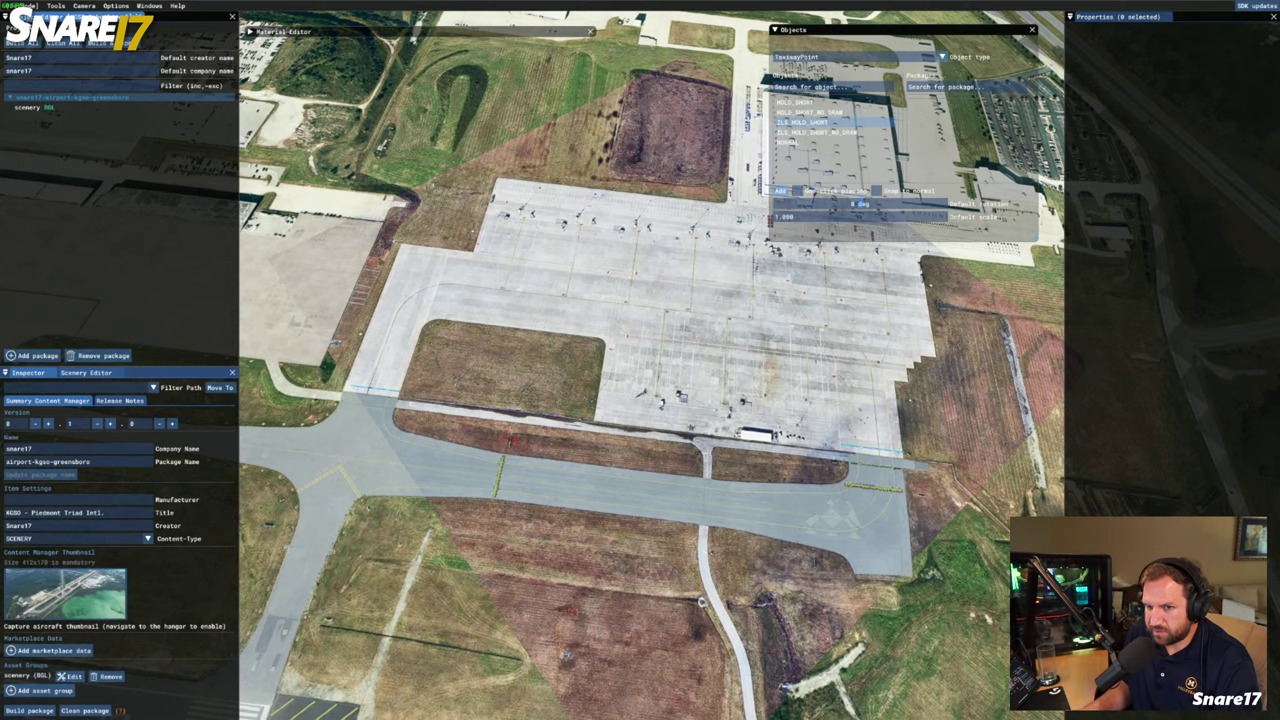
Close the scenery project and quit the simulator to the desktop by way of the main menu
{"action": "left_click", "coordinate": [12, 28]}
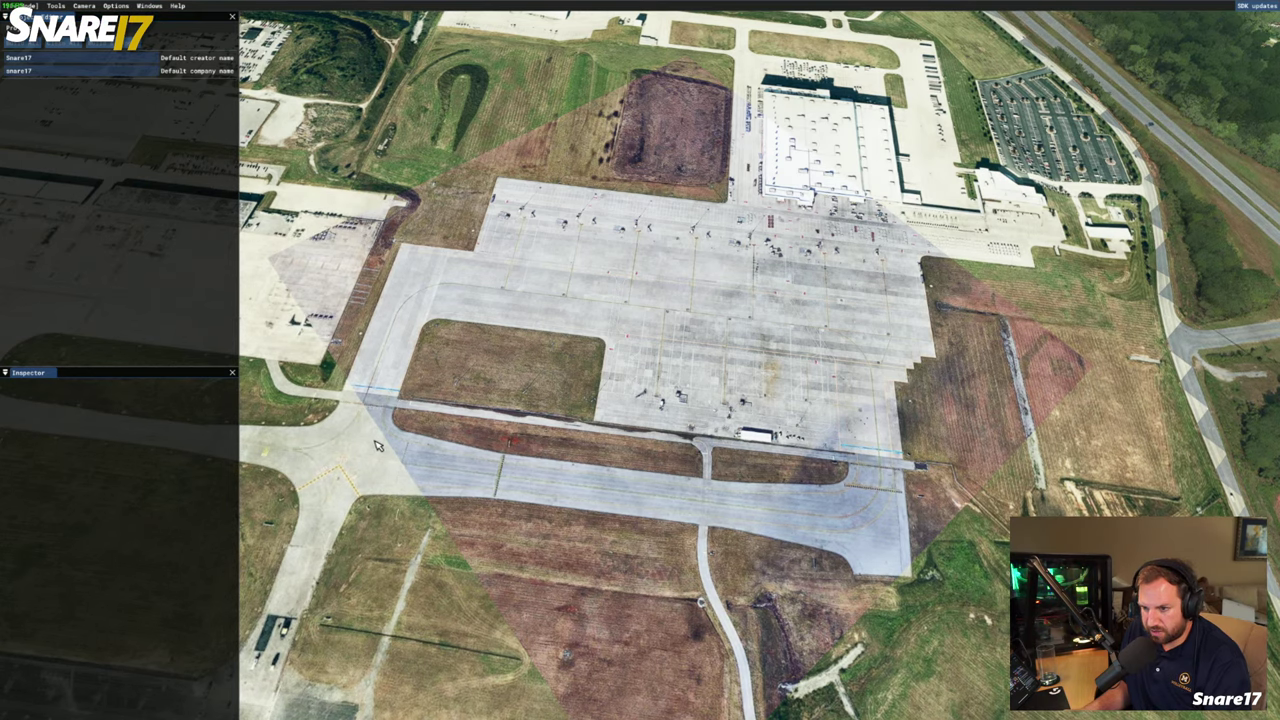
{"action": "key", "text": "Escape"}
{"action": "left_click", "coordinate": [400, 690]}
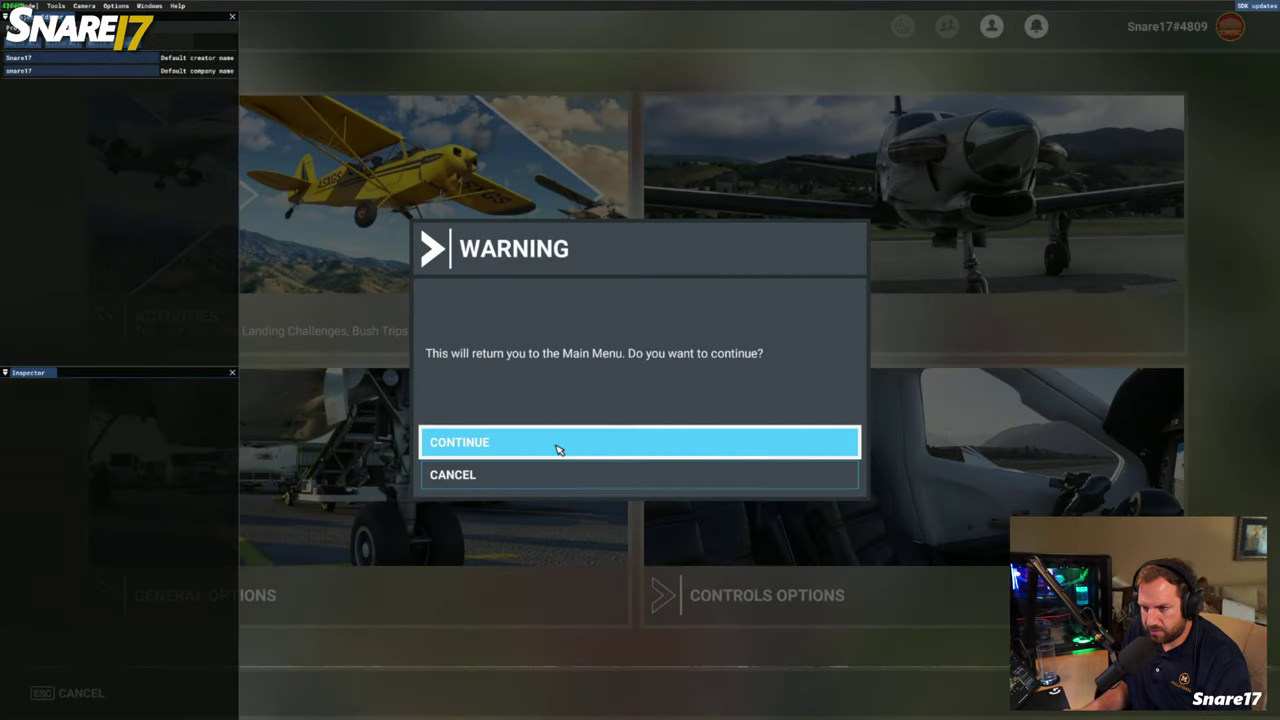
{"action": "key", "text": "Return"}
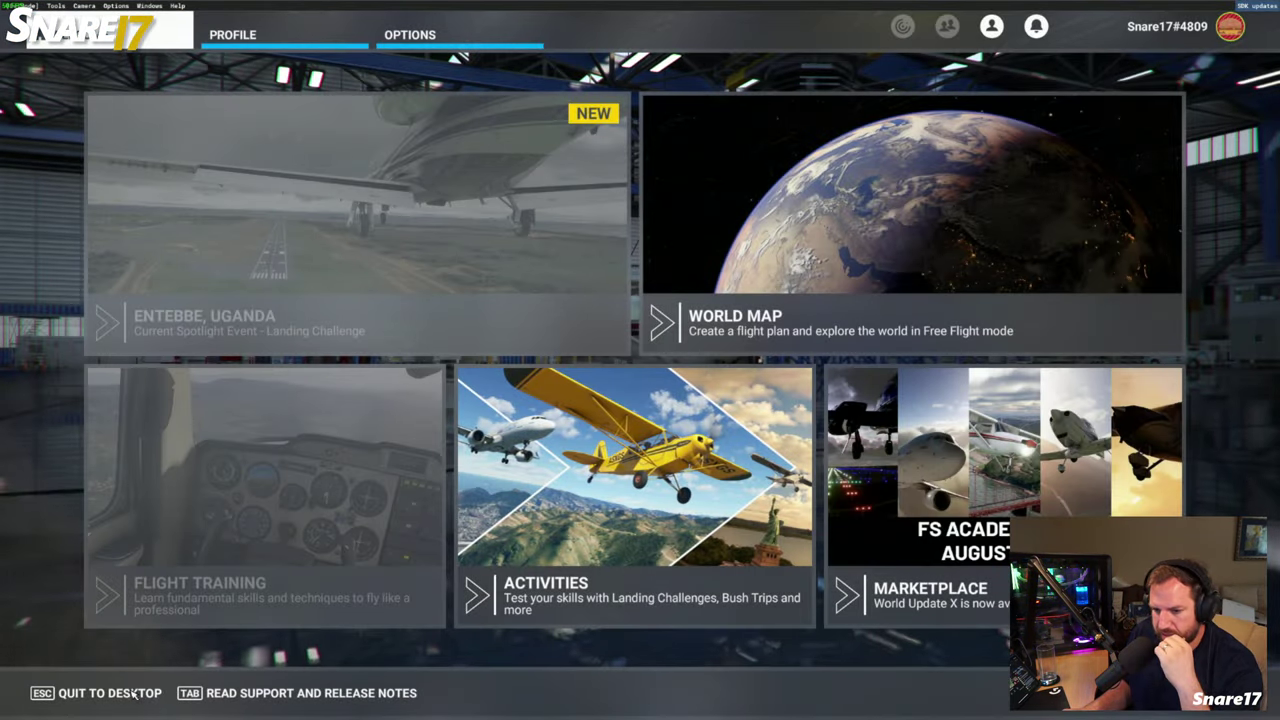
{"action": "key", "text": "Escape"}
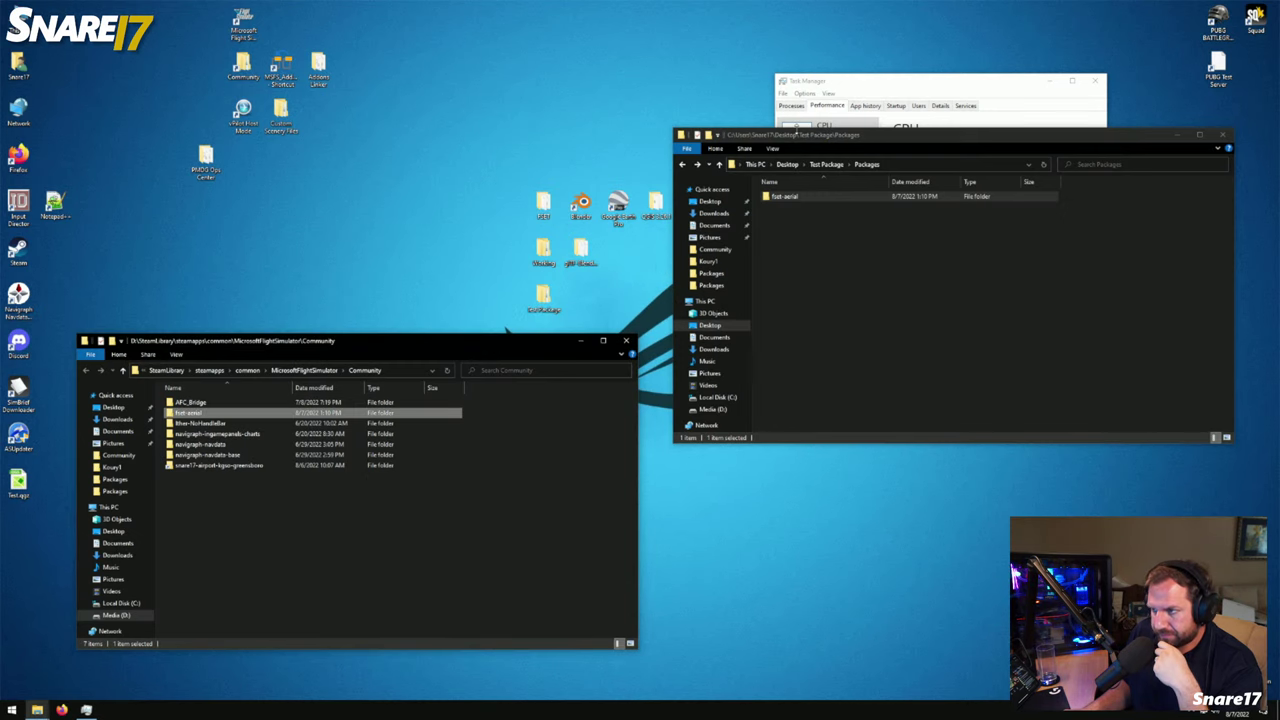
Open the Packages folder of the KGSO-Rebuild project inside Custom Scenery Files\MySceneryProject
{"action": "left_click_drag", "start_coordinate": [800, 141], "coordinate": [800, 317]}
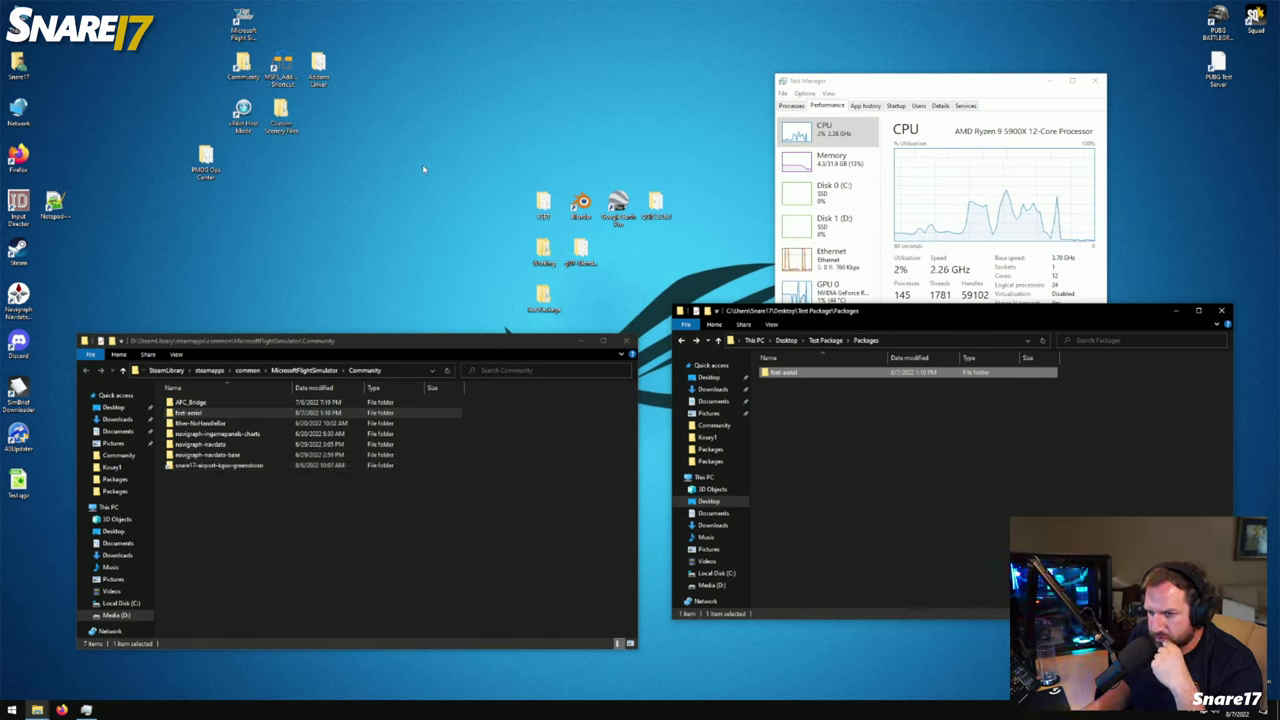
{"action": "double_click", "coordinate": [281, 112]}
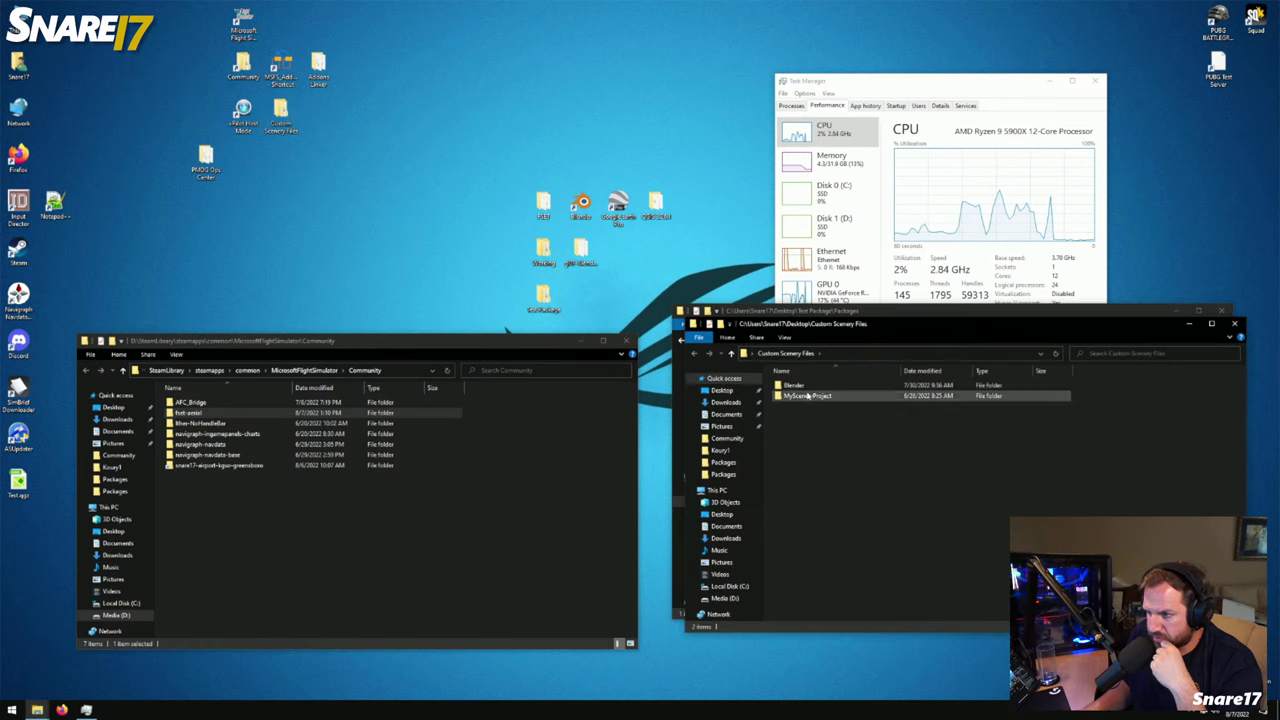
{"action": "double_click", "coordinate": [806, 396]}
{"action": "double_click", "coordinate": [806, 385]}
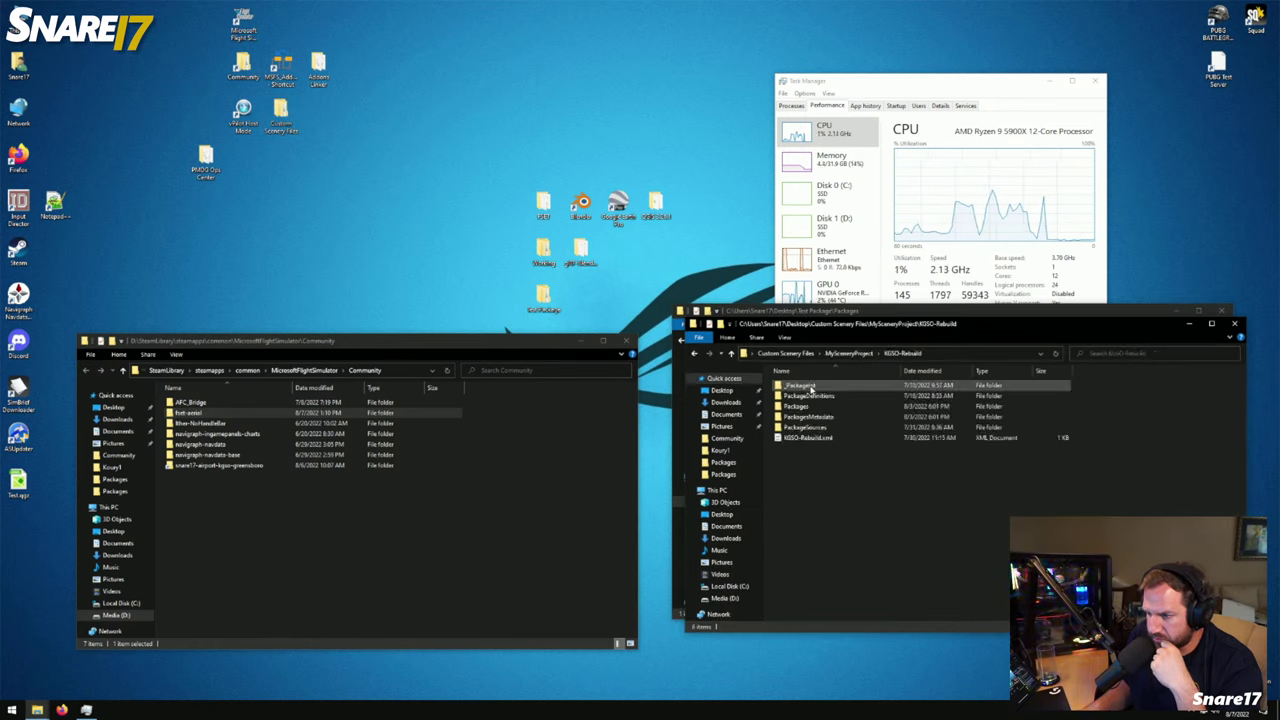
{"action": "double_click", "coordinate": [806, 406]}
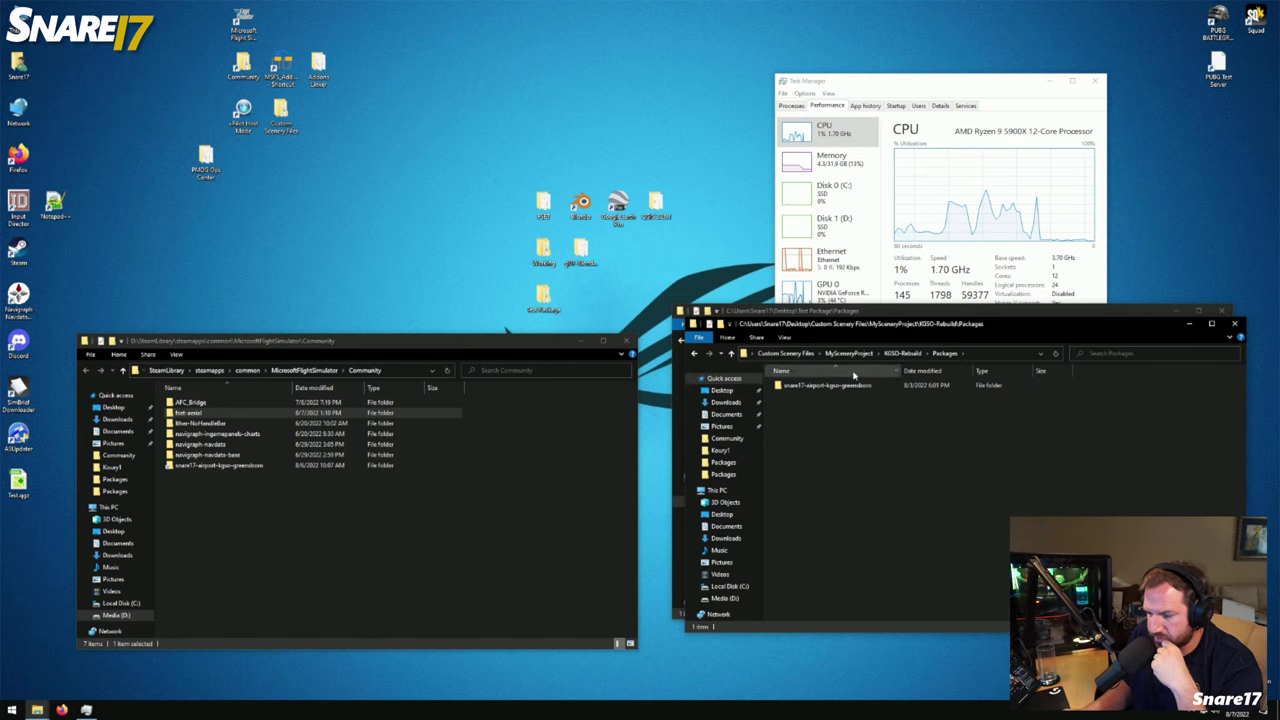
Open D:\MSFS Addons\Scenery in a separate file window placed clear of the project's Packages folder
{"action": "key", "text": "super+e"}
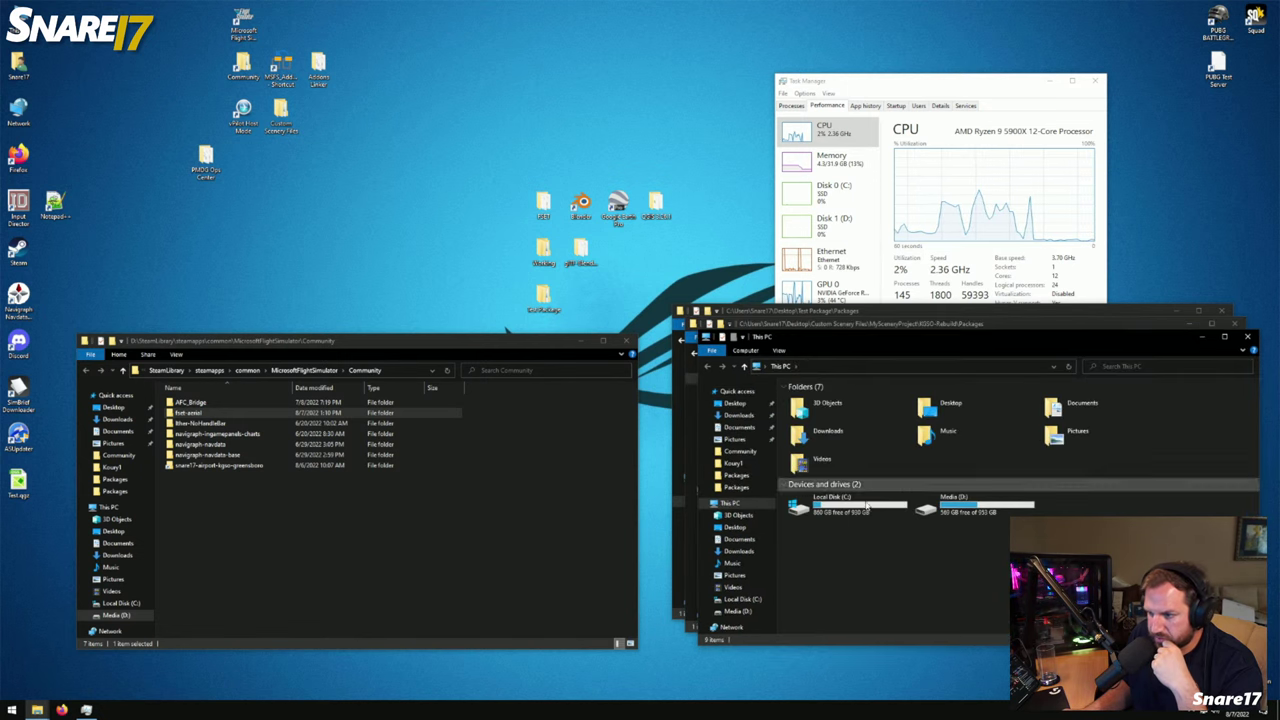
{"action": "double_click", "coordinate": [940, 505]}
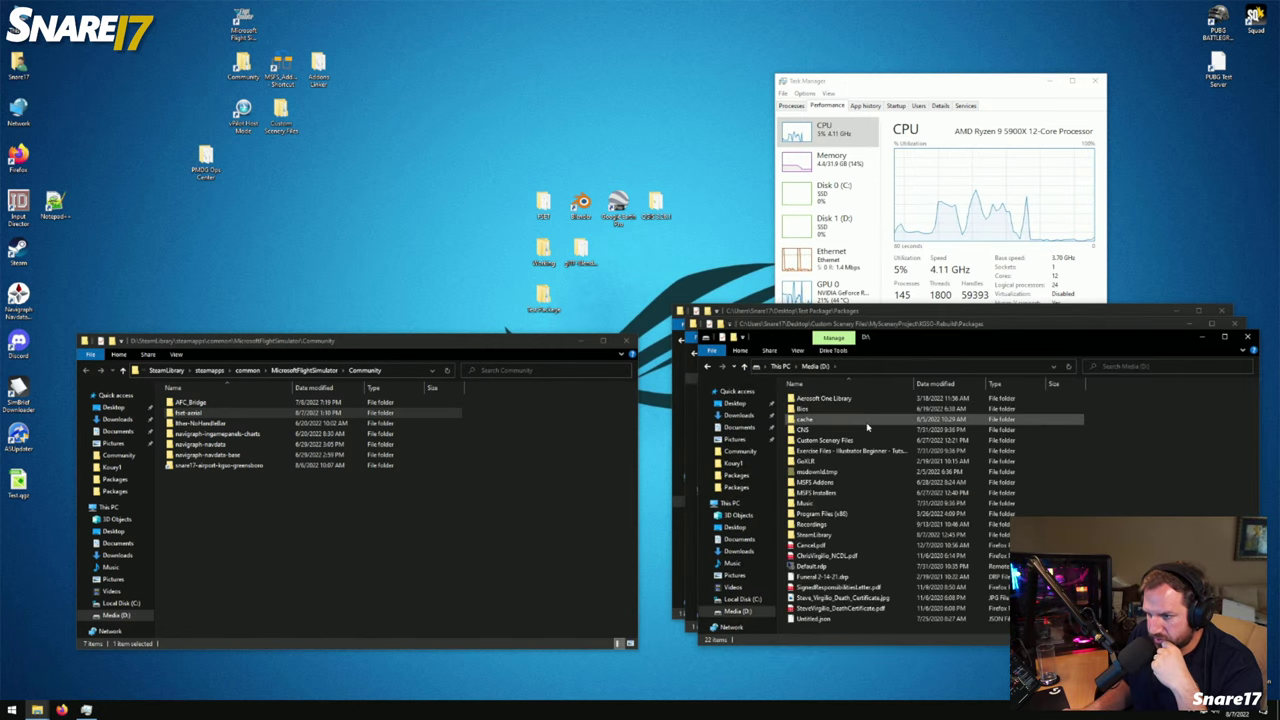
{"action": "double_click", "coordinate": [851, 483]}
{"action": "left_click_drag", "start_coordinate": [876, 348], "coordinate": [238, 55]}
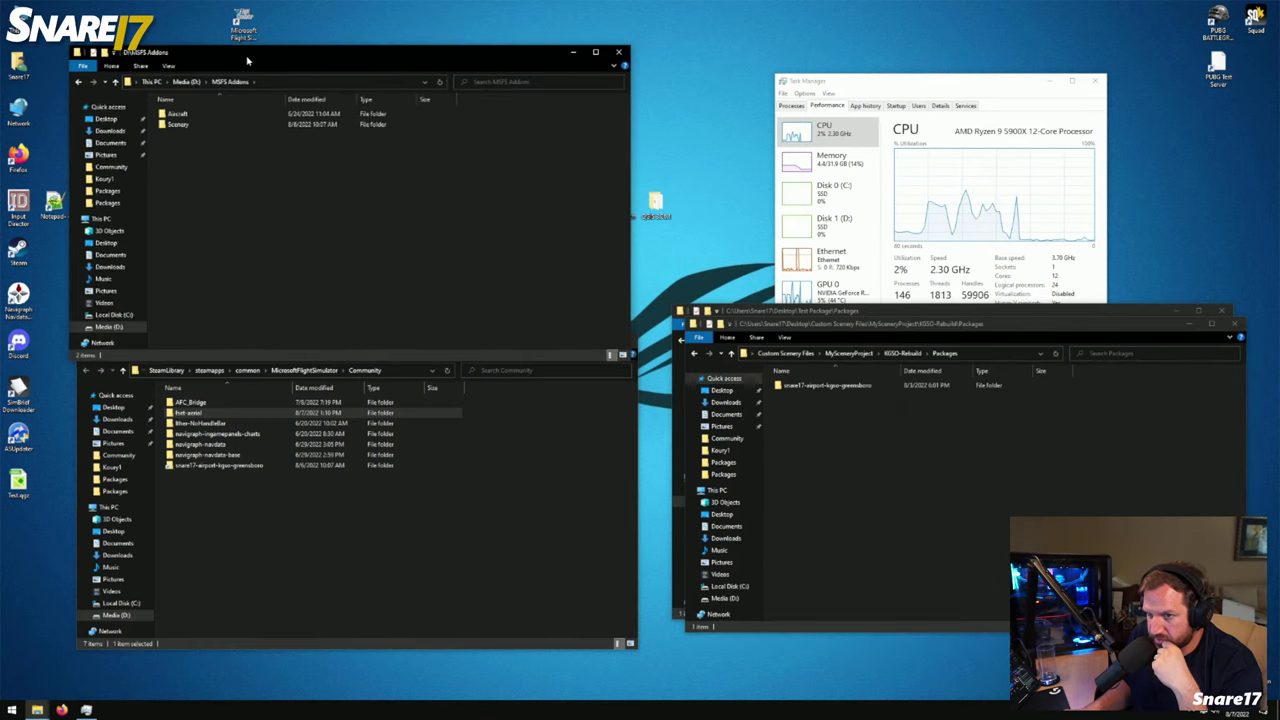
{"action": "double_click", "coordinate": [168, 115]}
Copy the snare17-airport-kgso-greensboro folder from Packages into MSFS Addons\Scenery, replacing the files with the same names
{"action": "left_click_drag", "start_coordinate": [818, 386], "coordinate": [253, 249]}
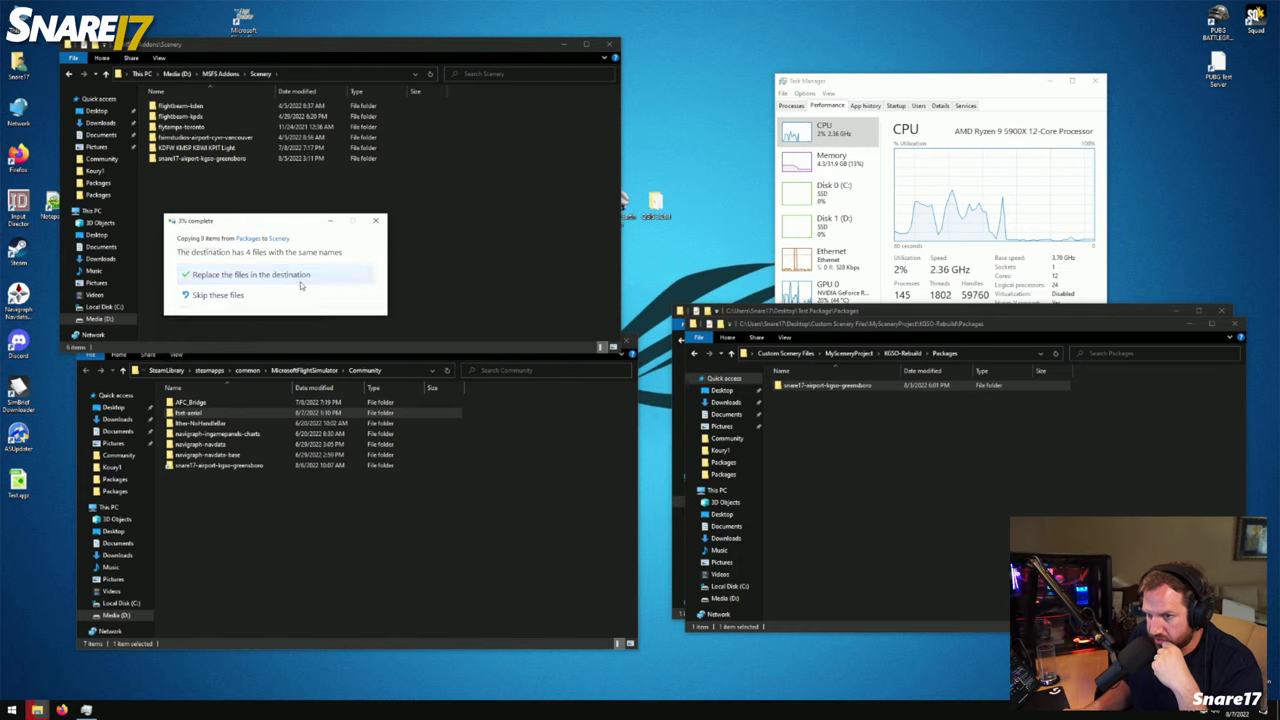
{"action": "left_click", "coordinate": [300, 282]}
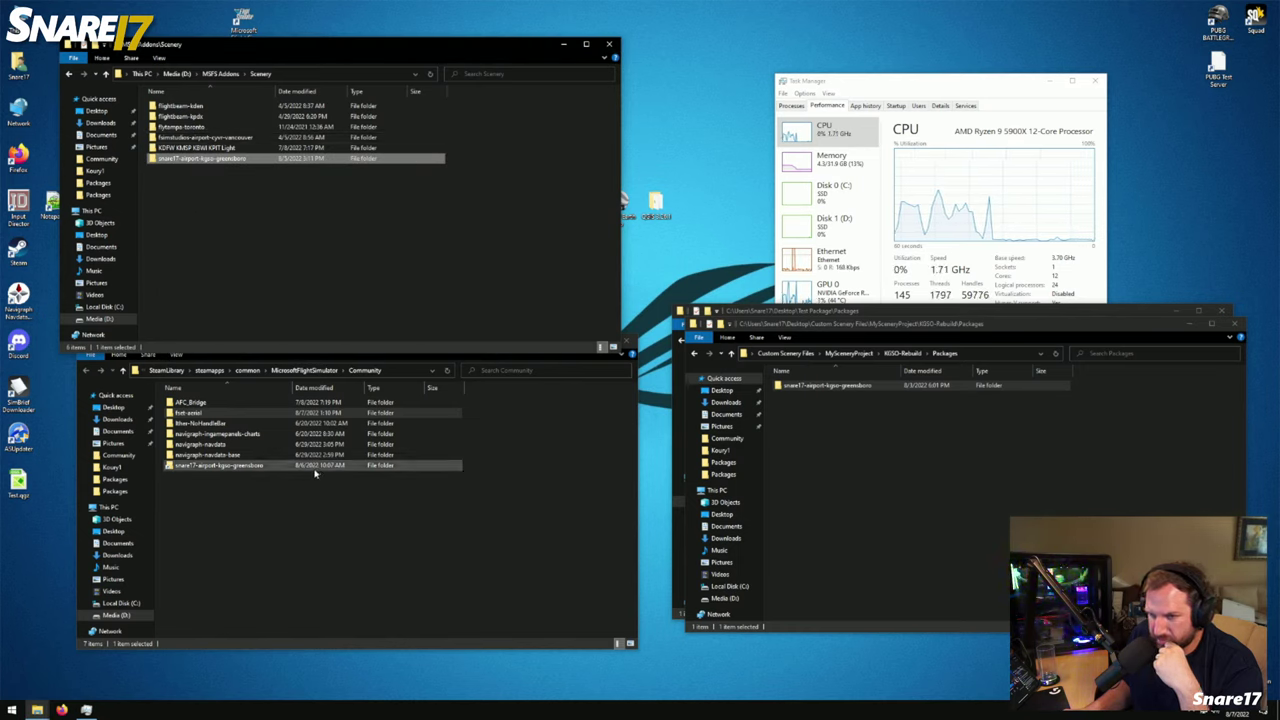
{"action": "left_click", "coordinate": [279, 261]}
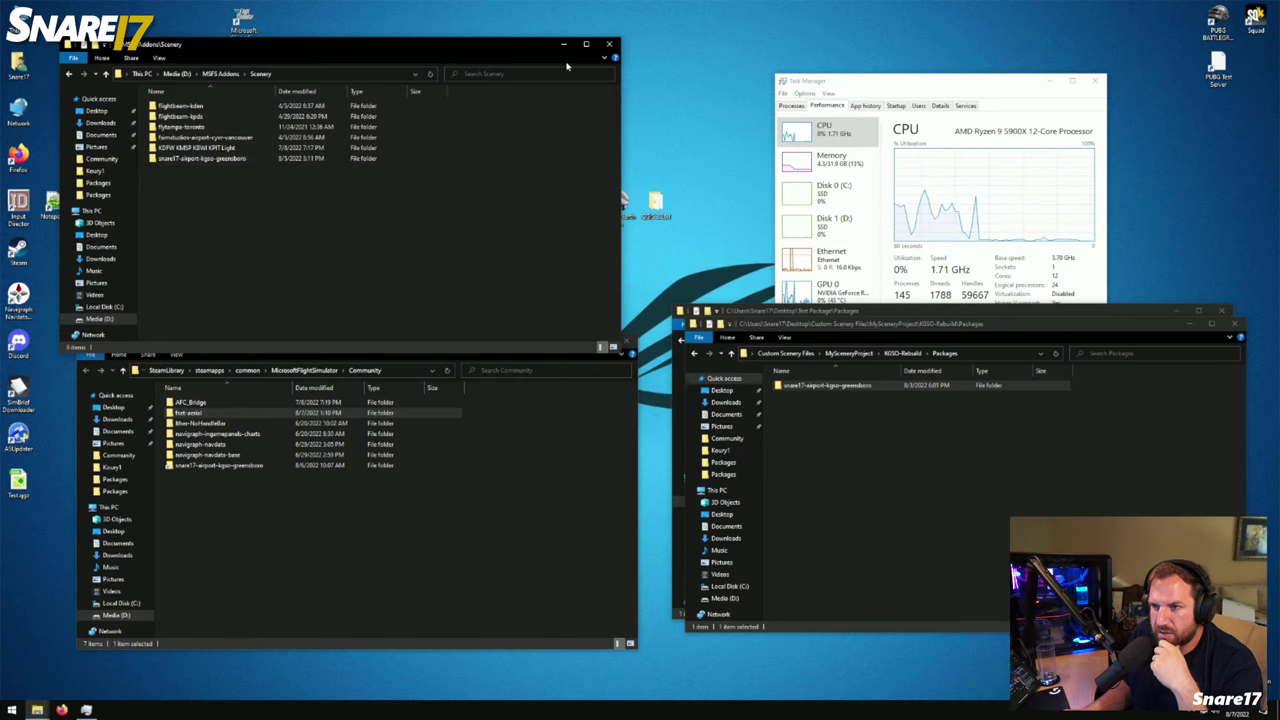
Clear the Scenery window off the desktop shortcuts, launch Microsoft Flight Simulator and open the World Map
{"action": "left_click_drag", "start_coordinate": [528, 55], "coordinate": [588, 380]}
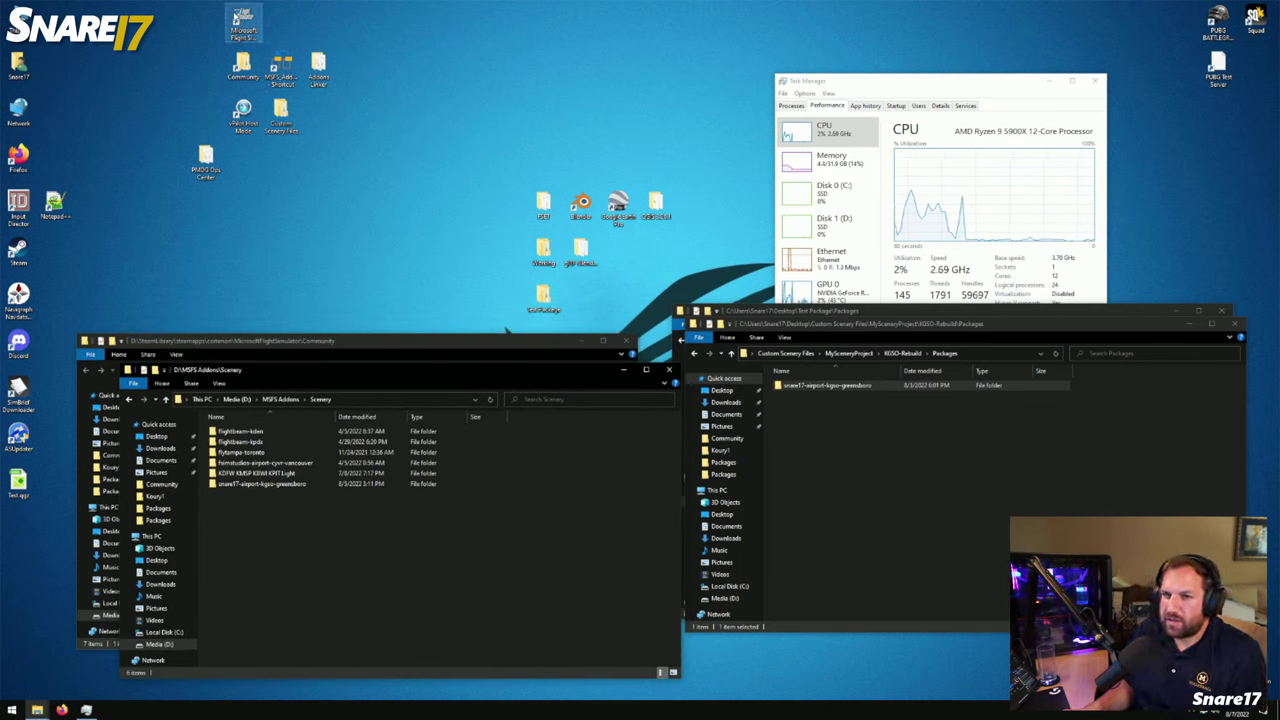
{"action": "double_click", "coordinate": [240, 22]}
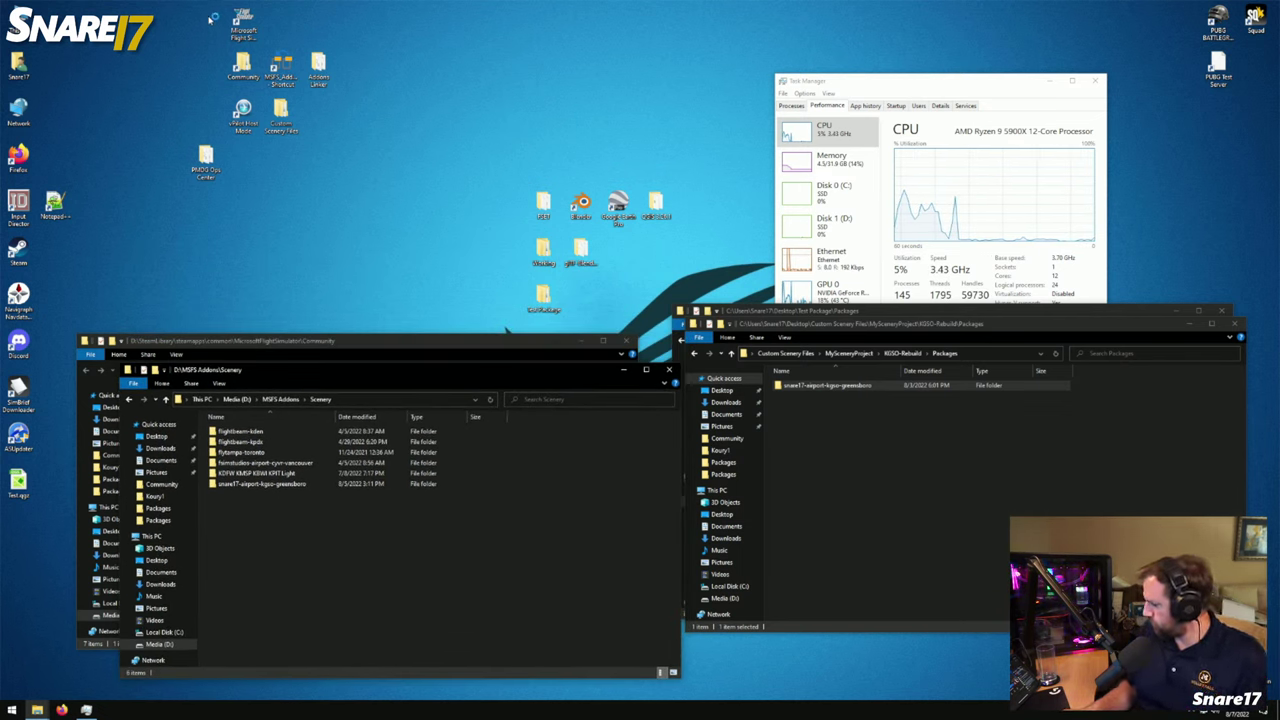
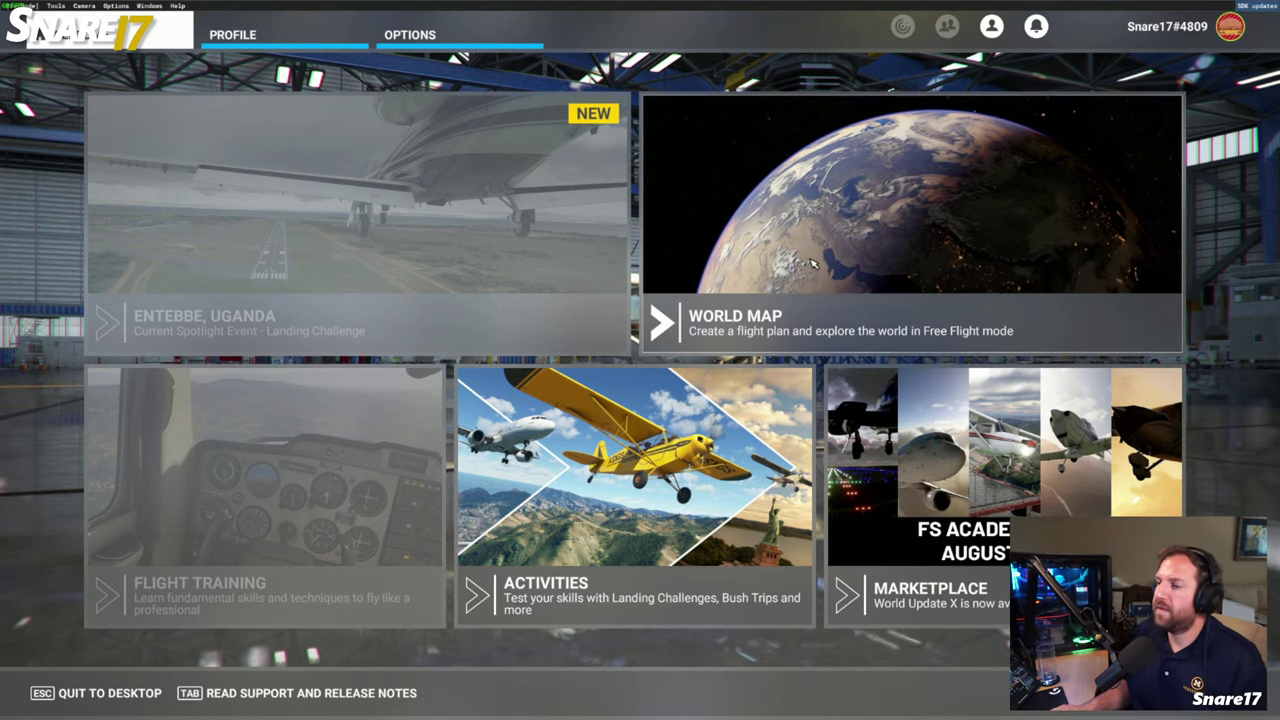
{"action": "left_click", "coordinate": [768, 260]}
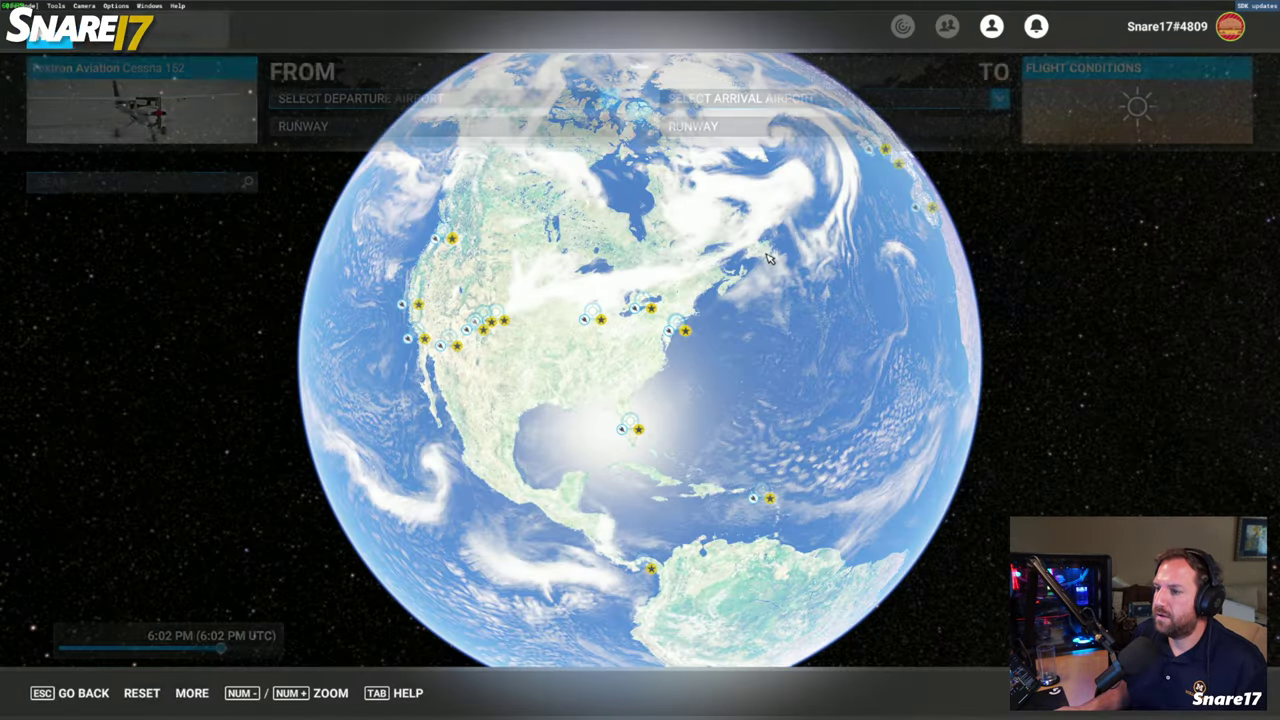
Set the departure to KGSO Piedmont Triad Intl at the gate Parking 1 – Ramp Cargo and start the flight
{"action": "left_click", "coordinate": [400, 98]}
{"action": "left_click", "coordinate": [400, 170]}
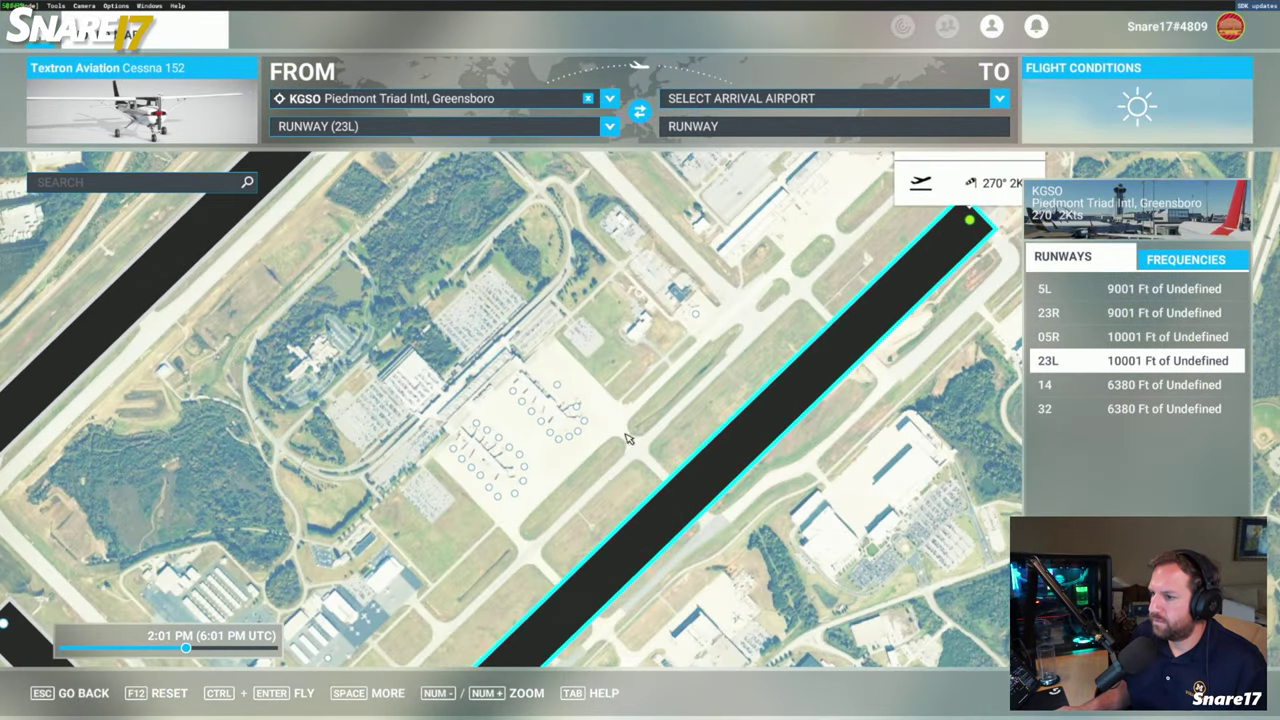
{"action": "left_click", "coordinate": [702, 320]}
{"action": "left_click", "coordinate": [705, 337]}
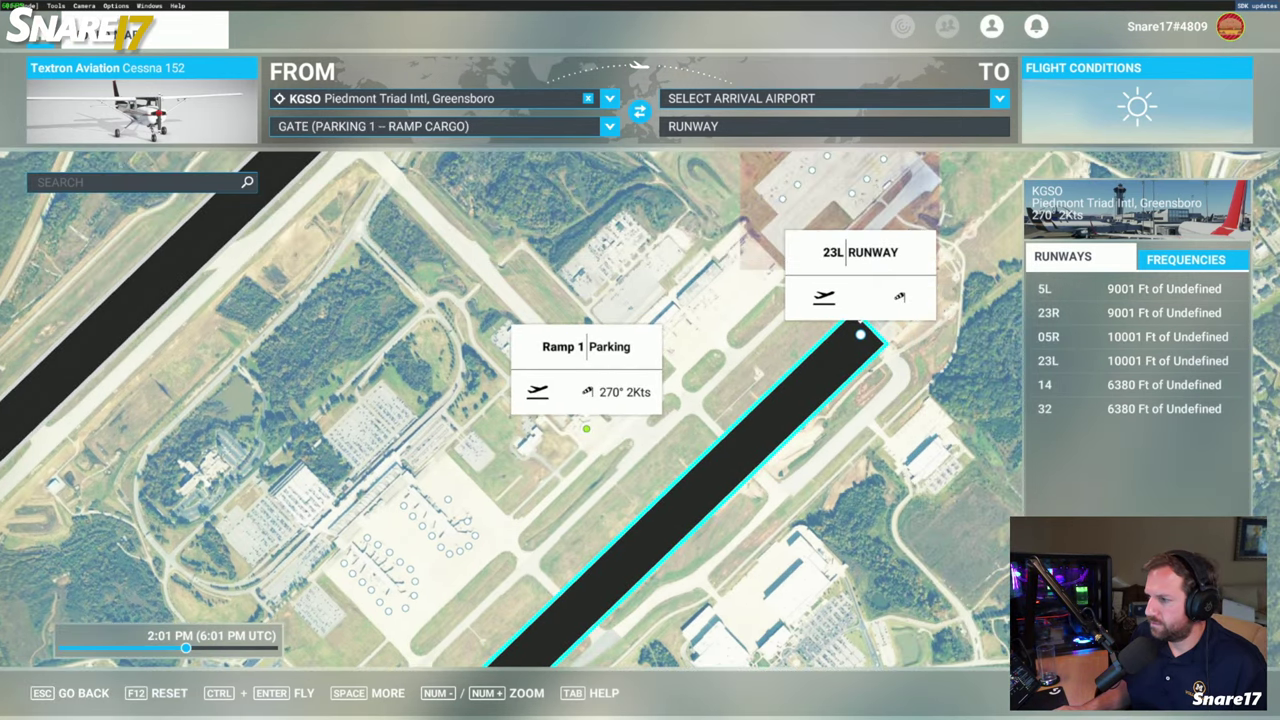
{"action": "key", "text": "ctrl+Return"}
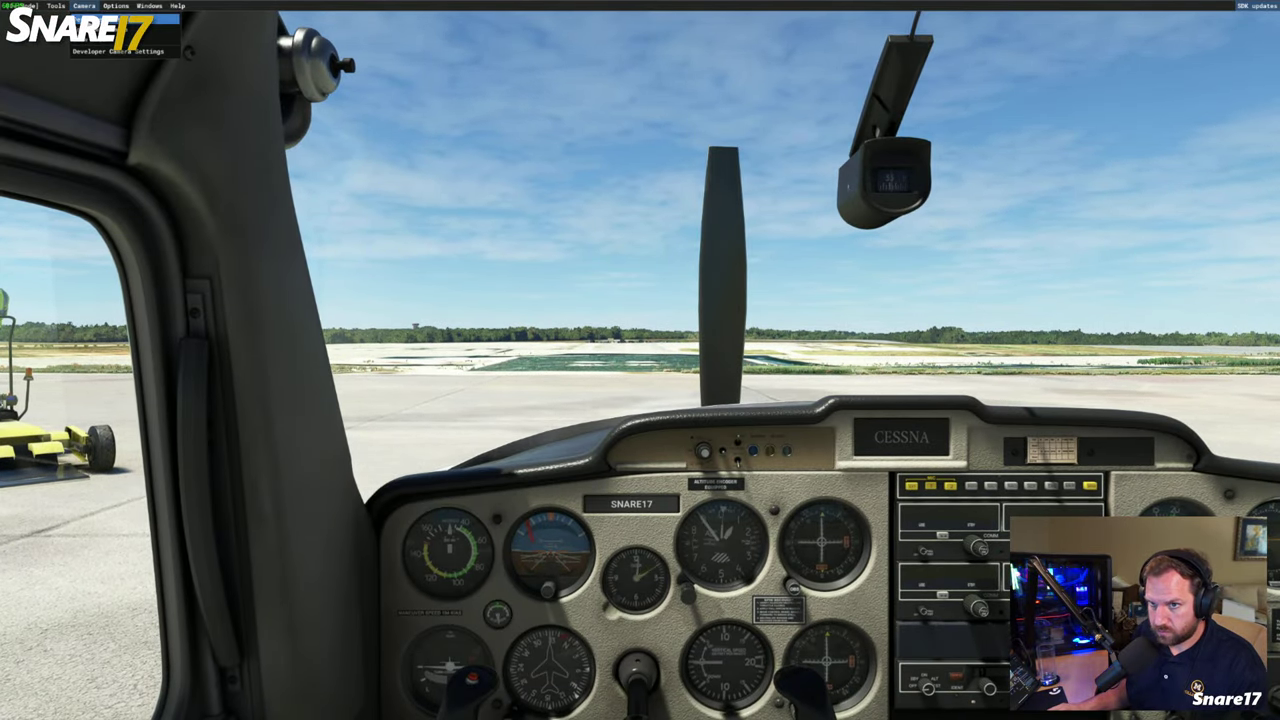
Switch to the developer camera and fly it from the parked Cessna to the FedEx ramp to look over the parking spots
{"action": "left_click", "coordinate": [100, 20]}
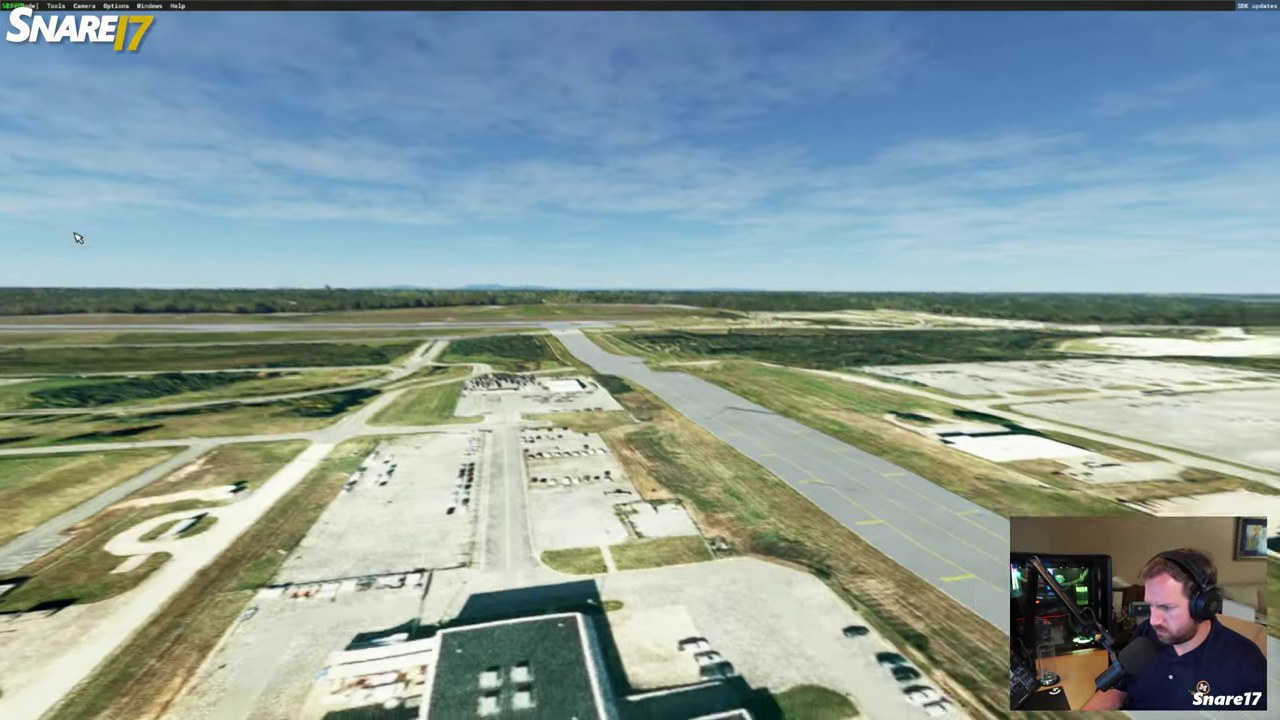
{"action": "key", "text": "w"}
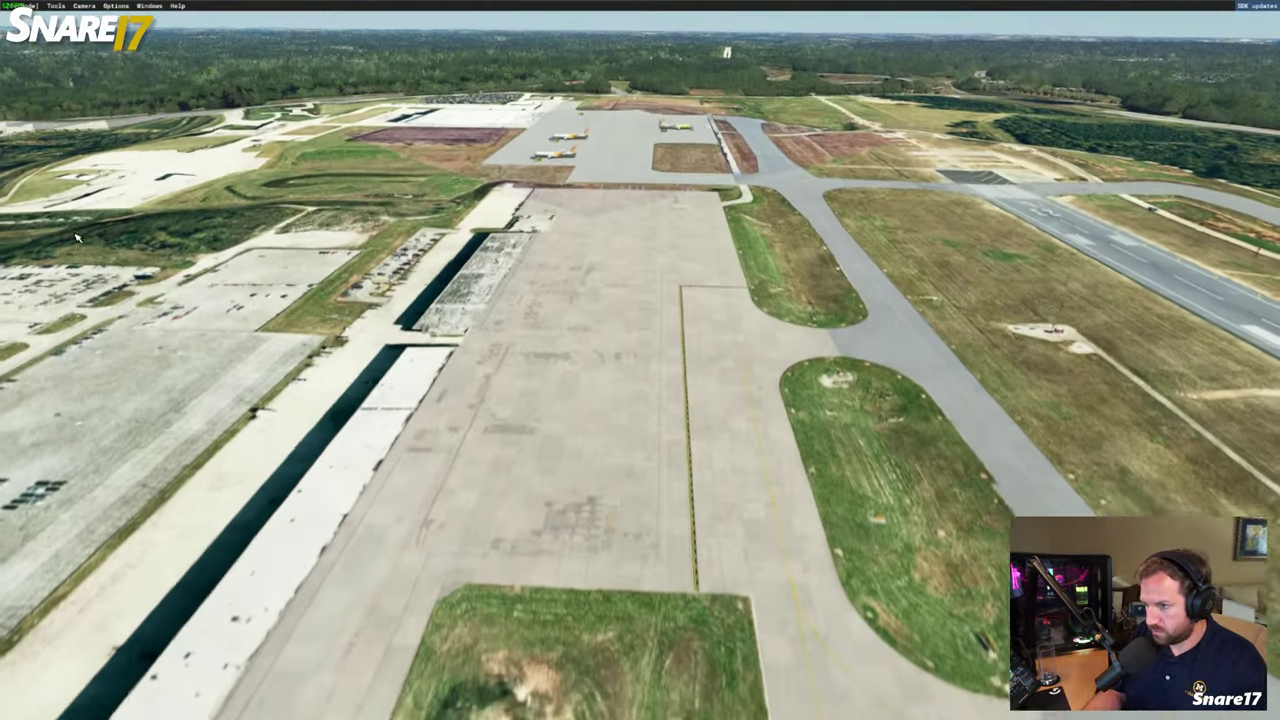
{"action": "key", "text": "w"}
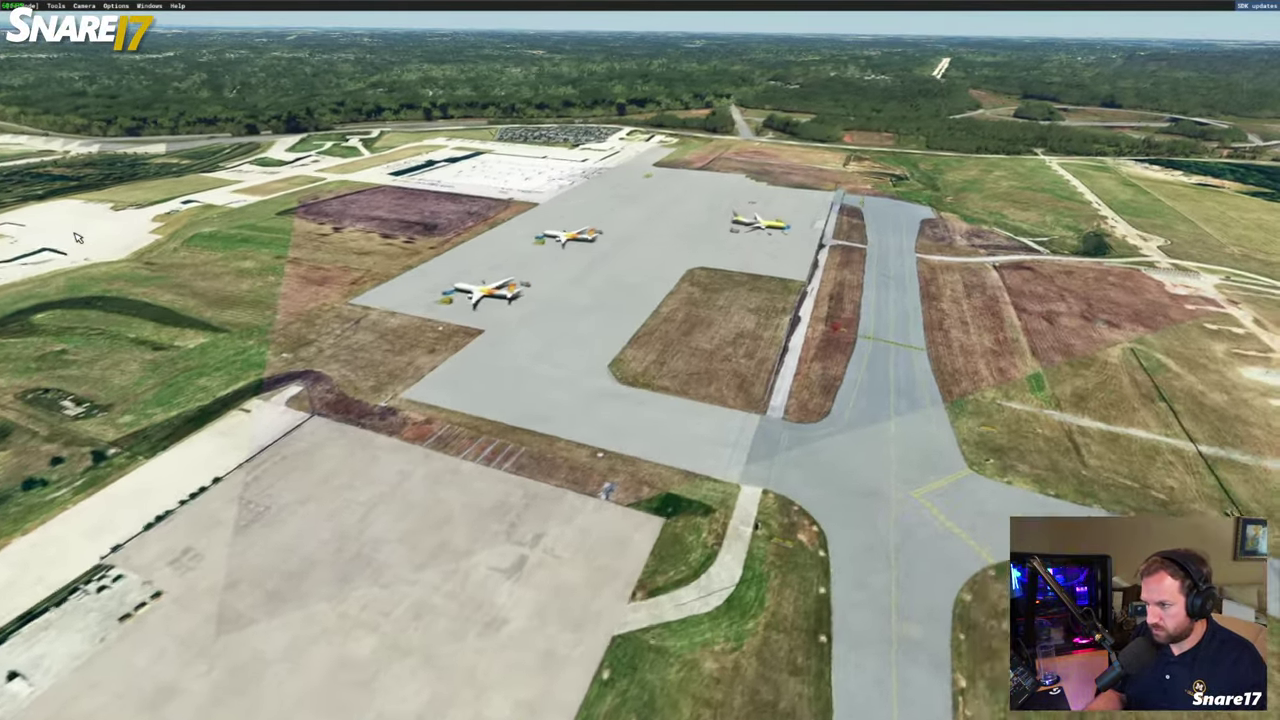
{"action": "key", "text": "w"}
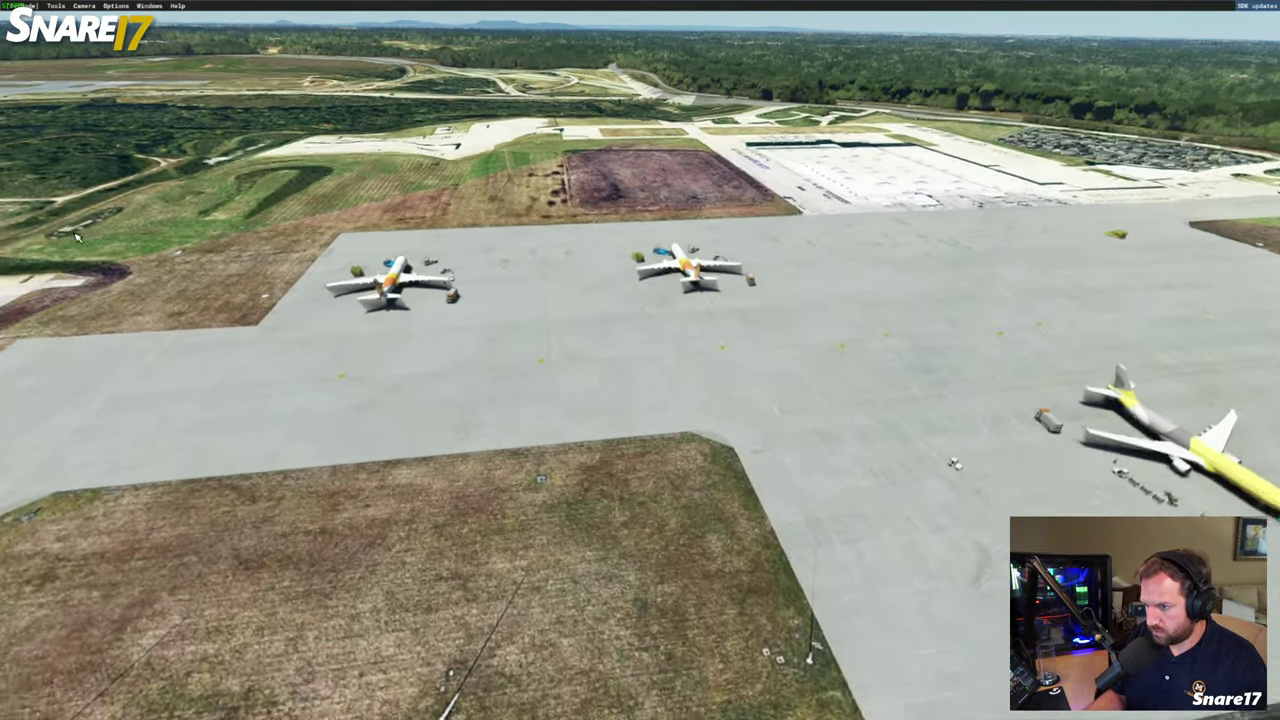
{"action": "key", "text": "d"}
{"action": "key", "text": "s"}
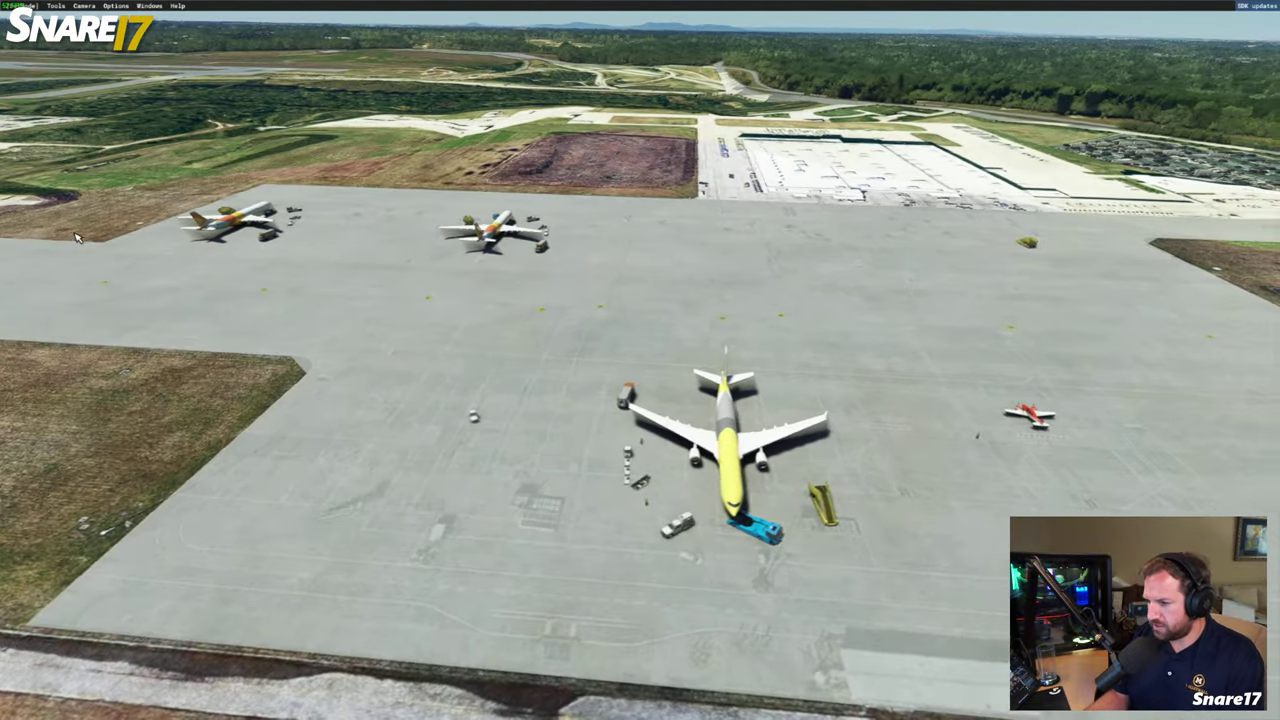
{"action": "key", "text": "d"}
{"action": "key", "text": "s"}
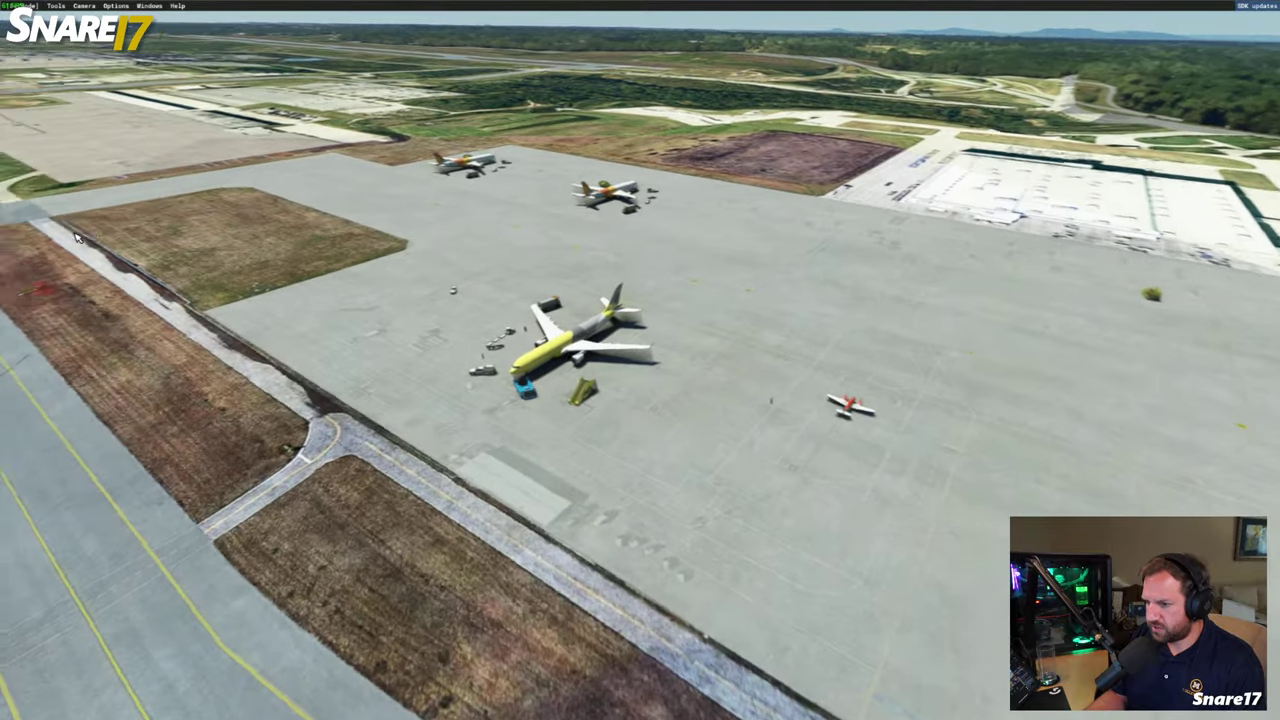
Inspect the yellow airliner's parking spot up close, including its ground vehicles and the spacing to the small red aircraft
{"action": "key", "text": "w"}
{"action": "key", "text": "f"}
{"action": "key", "text": "w"}
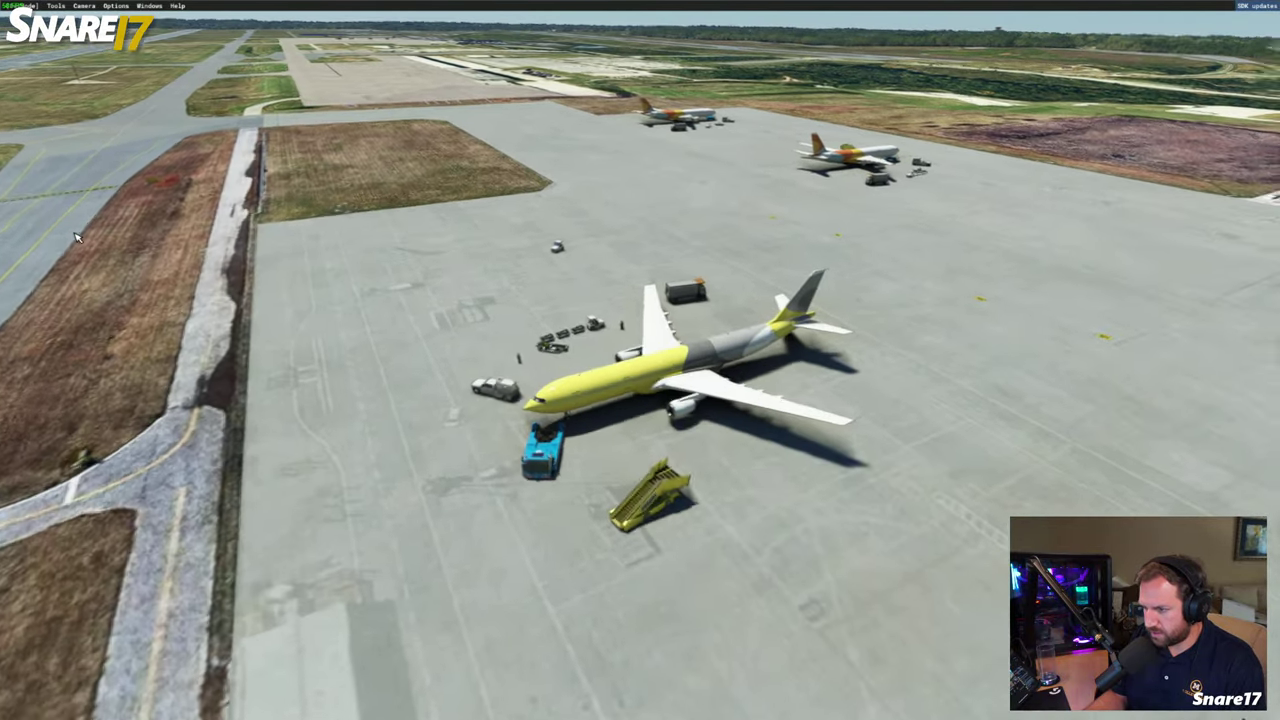
{"action": "key", "text": "KP_6"}
{"action": "key", "text": "KP_2"}
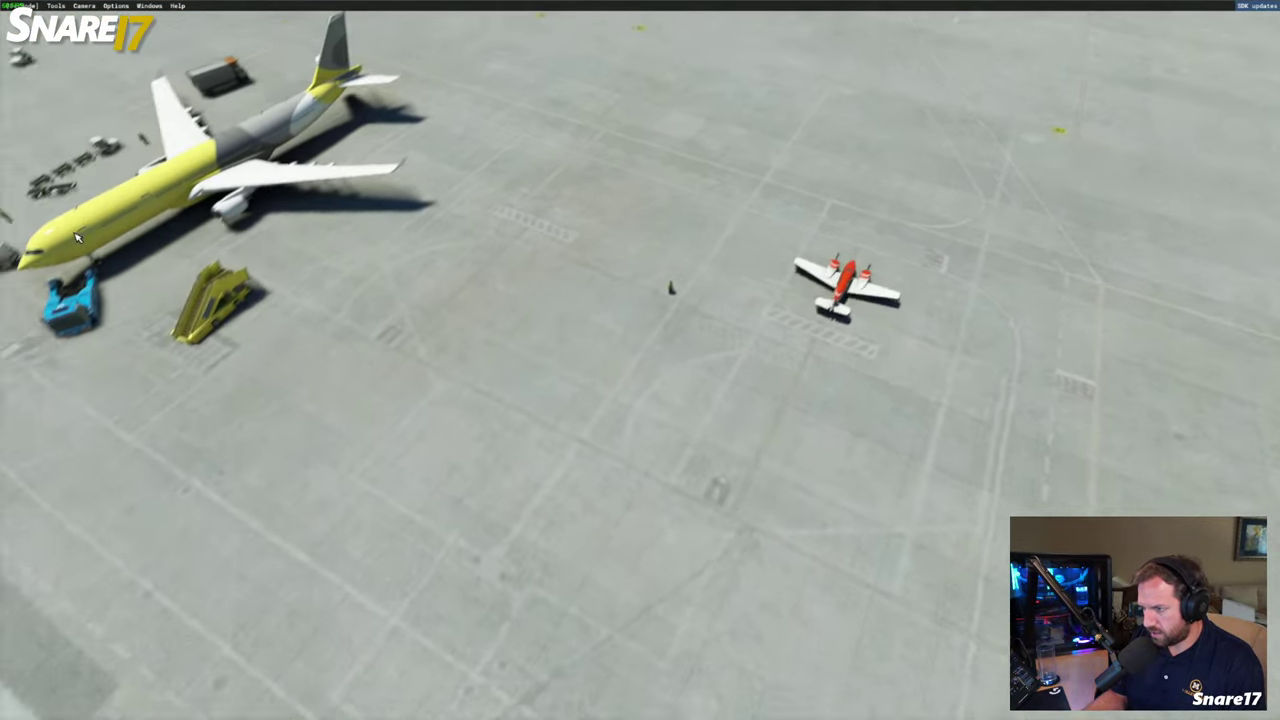
{"action": "key", "text": "a"}
{"action": "key", "text": "KP_8"}
{"action": "key", "text": "a"}
{"action": "key", "text": "KP_4"}
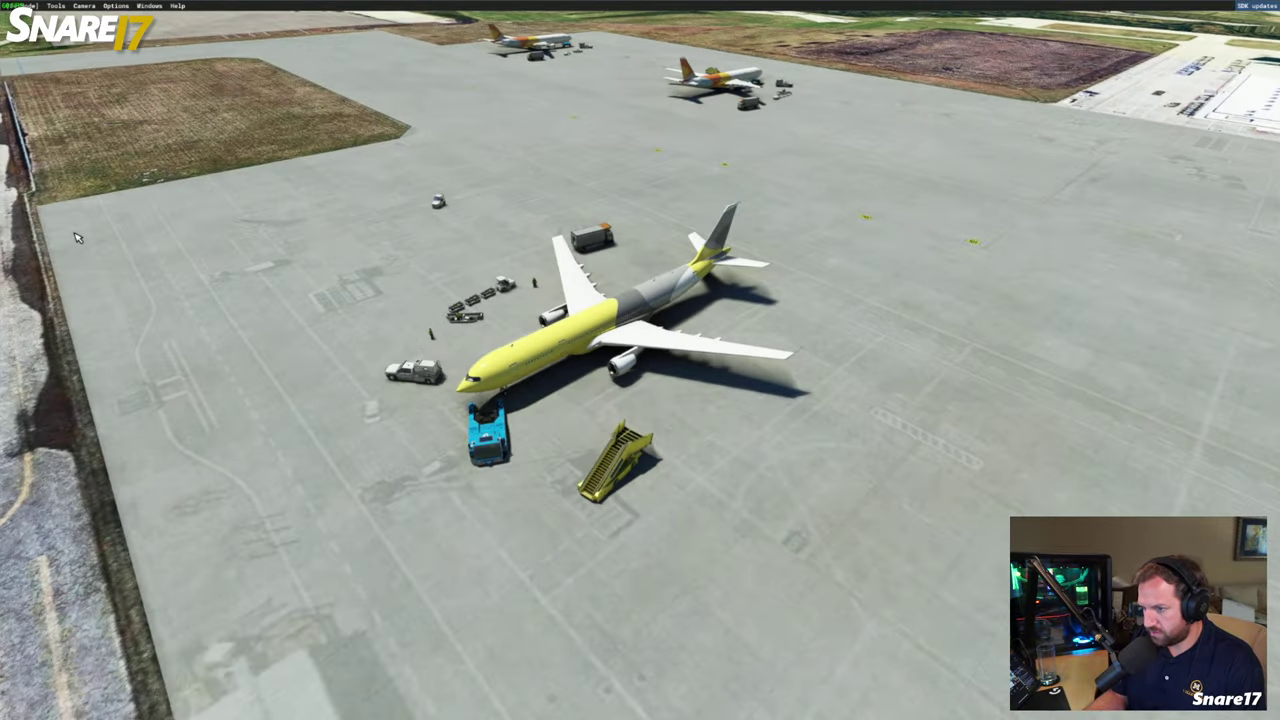
Circle the yellow airliner to examine its parking position and ground equipment from the side and the nose
{"action": "key", "text": "KP_6"}
{"action": "key", "text": "s"}
{"action": "key", "text": "KP_6"}
{"action": "key", "text": "a"}
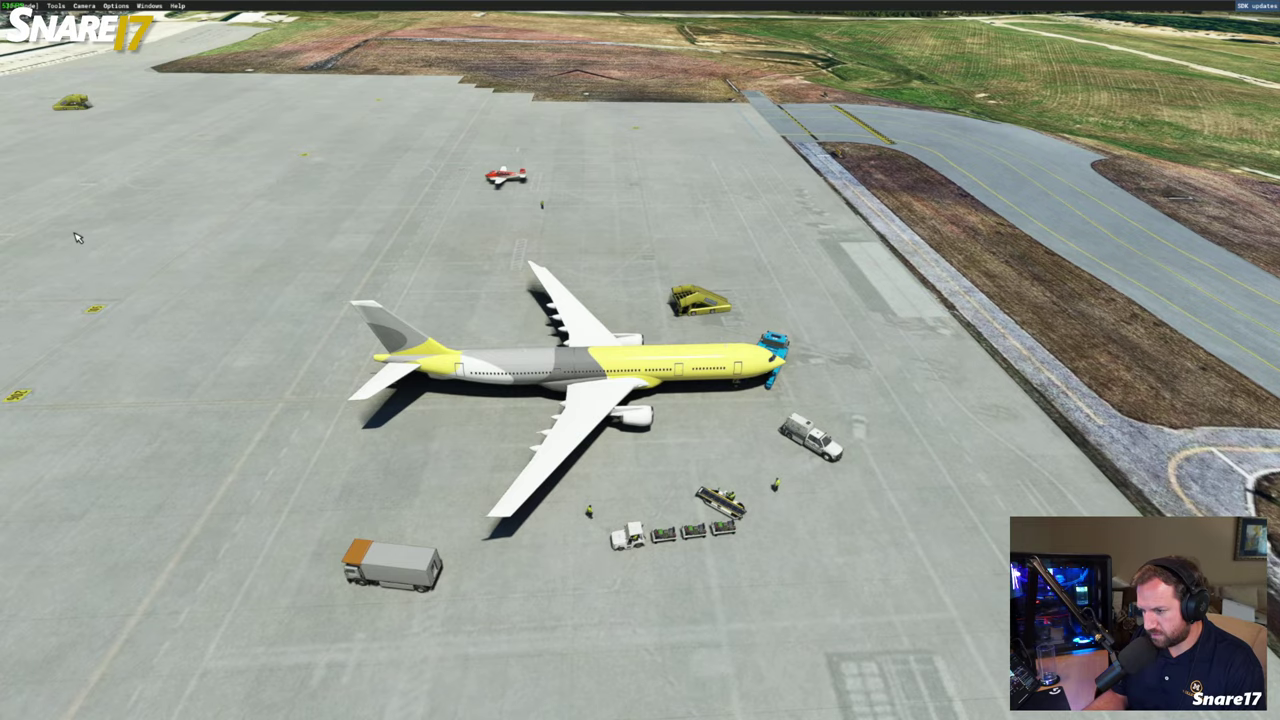
{"action": "key", "text": "d"}
{"action": "key", "text": "KP_4"}
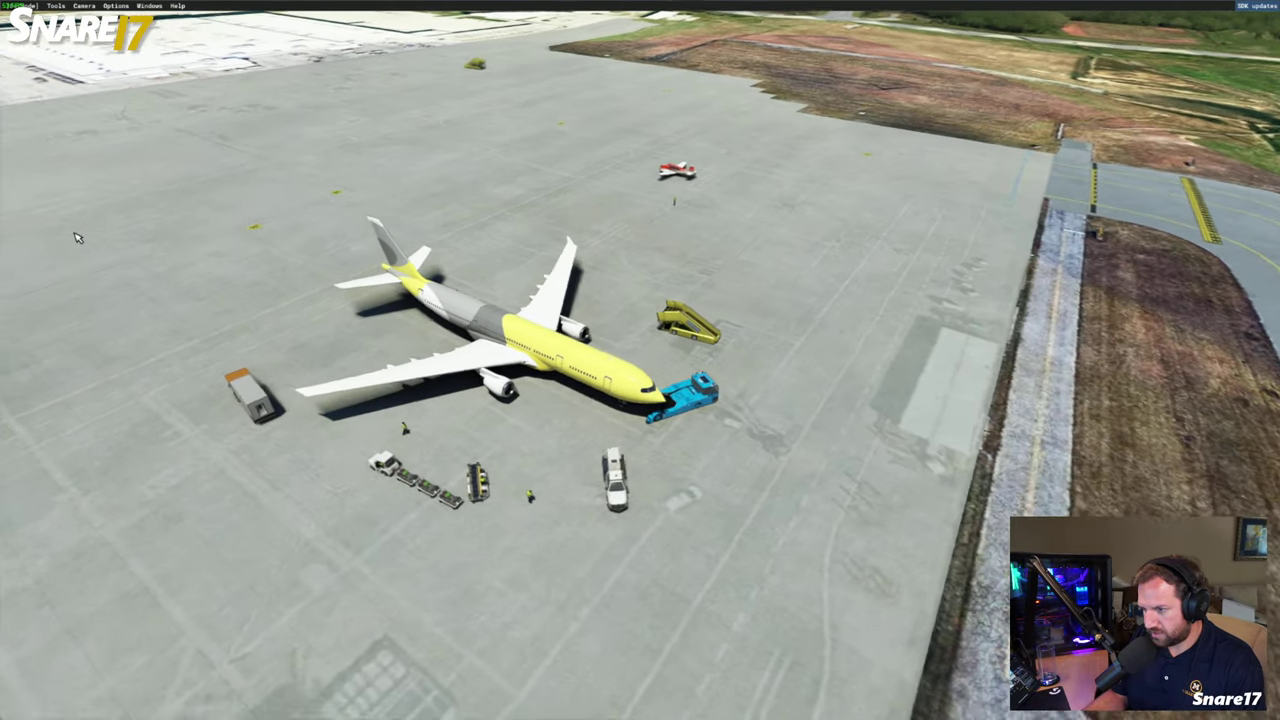
{"action": "key", "text": "d"}
{"action": "key", "text": "KP_4"}
{"action": "key", "text": "d"}
{"action": "key", "text": "KP_4"}
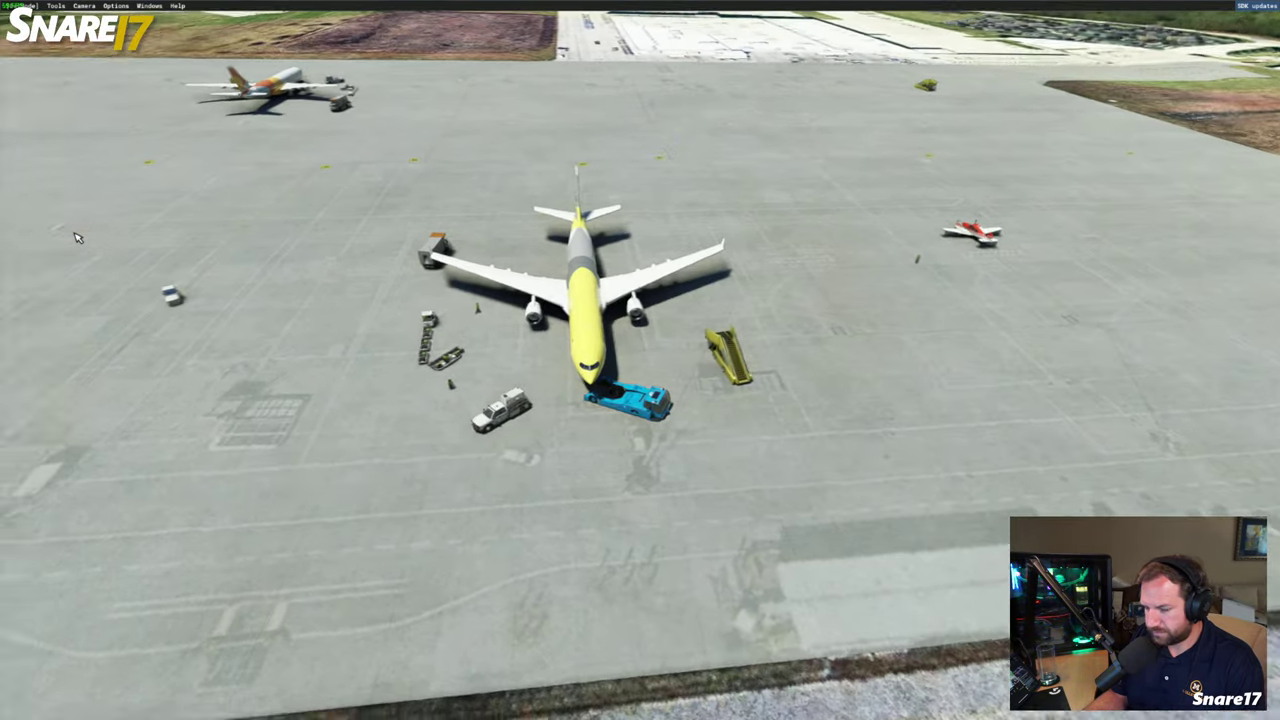
{"action": "key", "text": "q"}
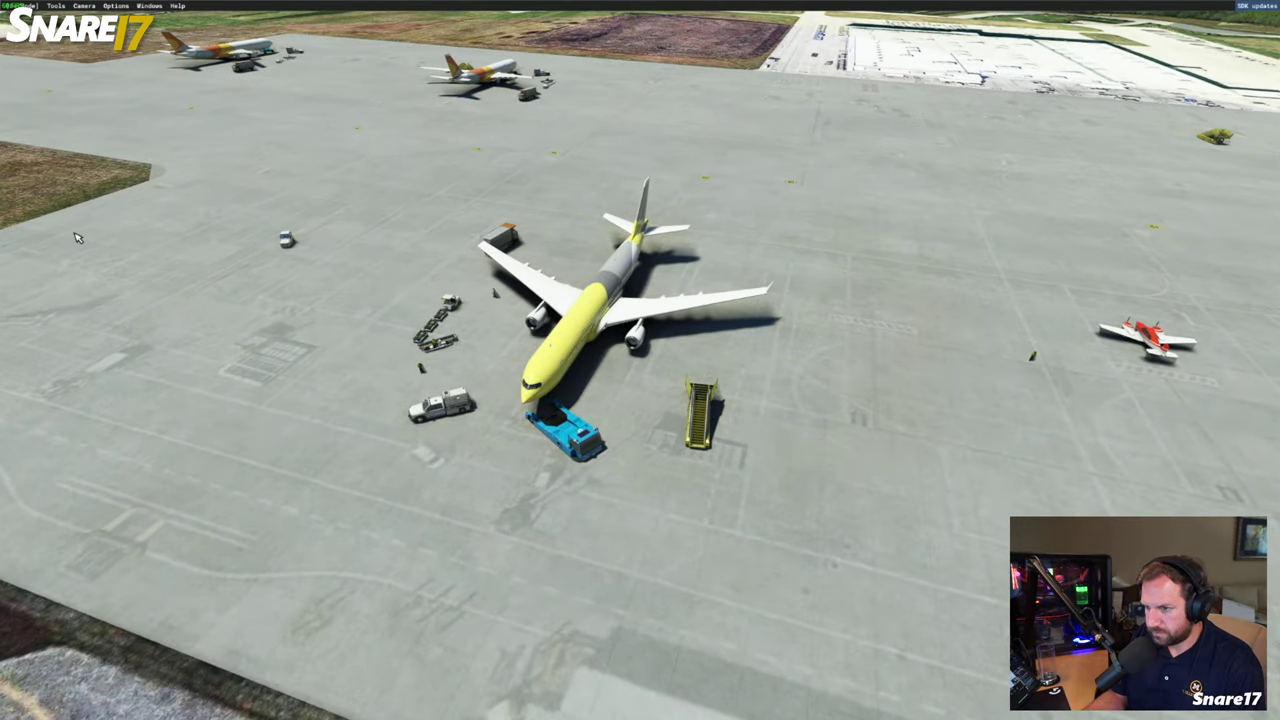
{"action": "key", "text": "KP_4"}
{"action": "key", "text": "KP_8"}
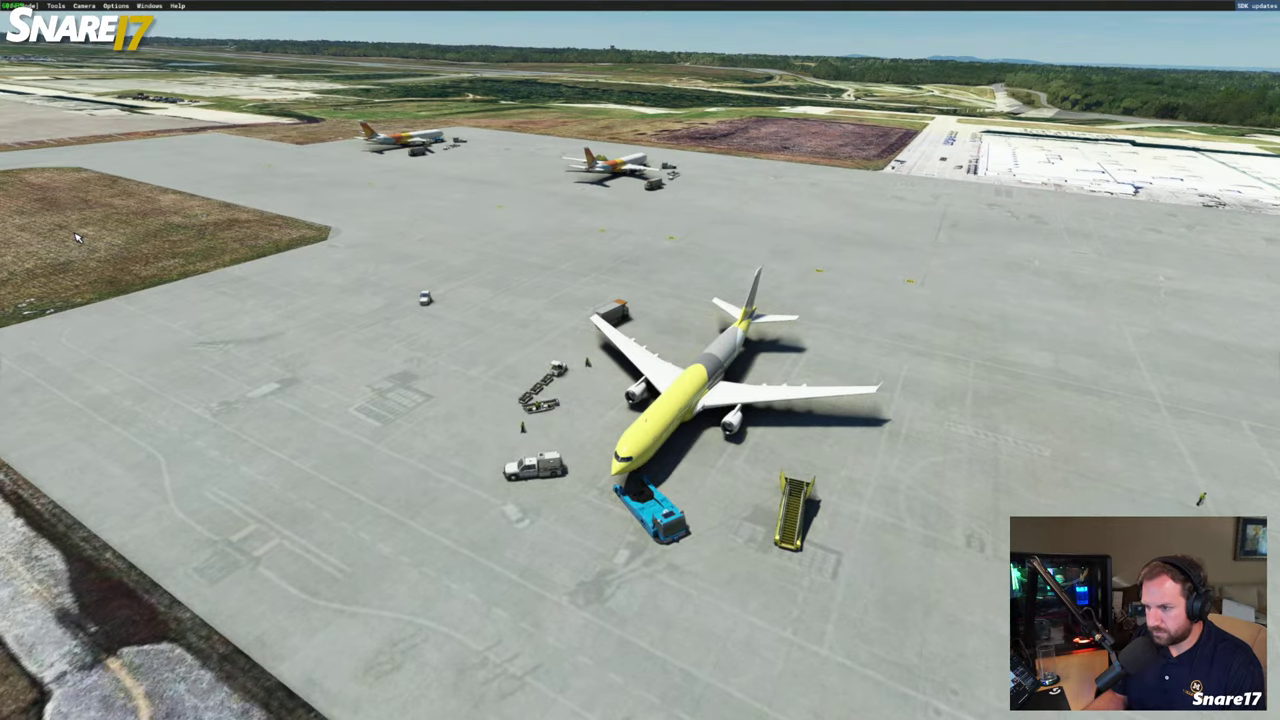
Examine the two orange-and-white airliners and their service vehicles along the grass edge of the FedEx ramp
{"action": "key", "text": "w"}
{"action": "key", "text": "r"}
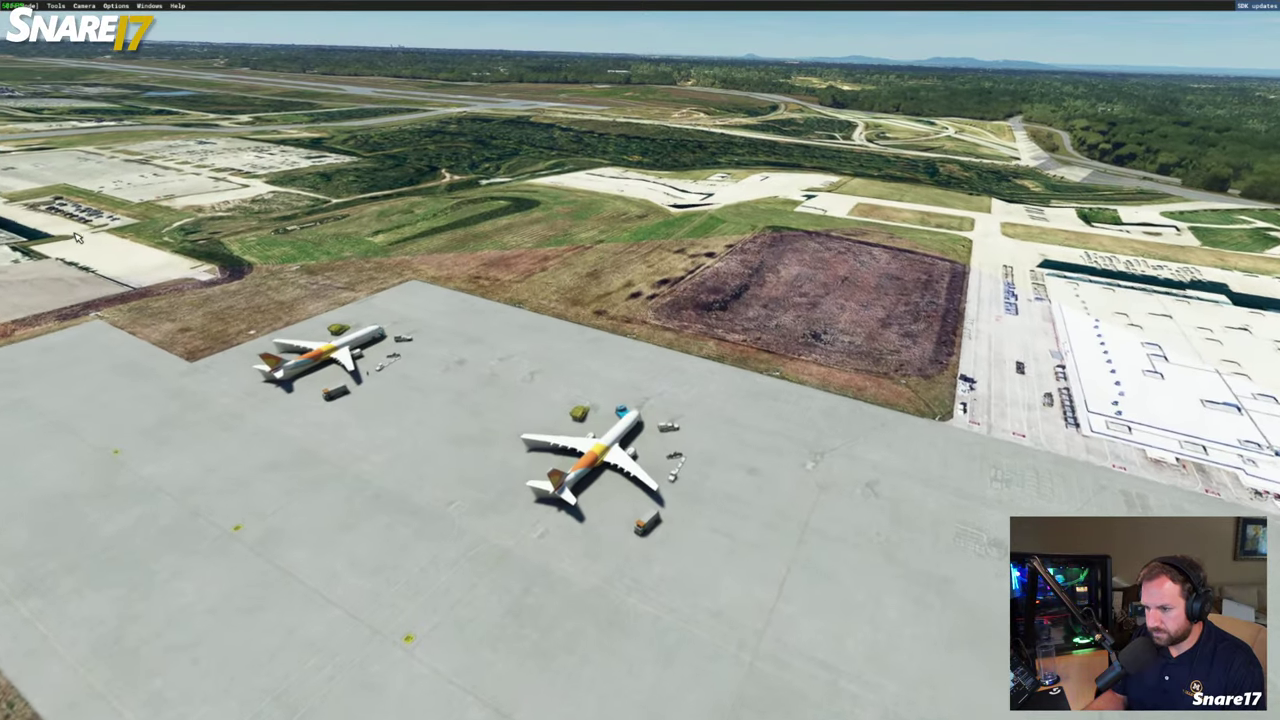
{"action": "key", "text": "f"}
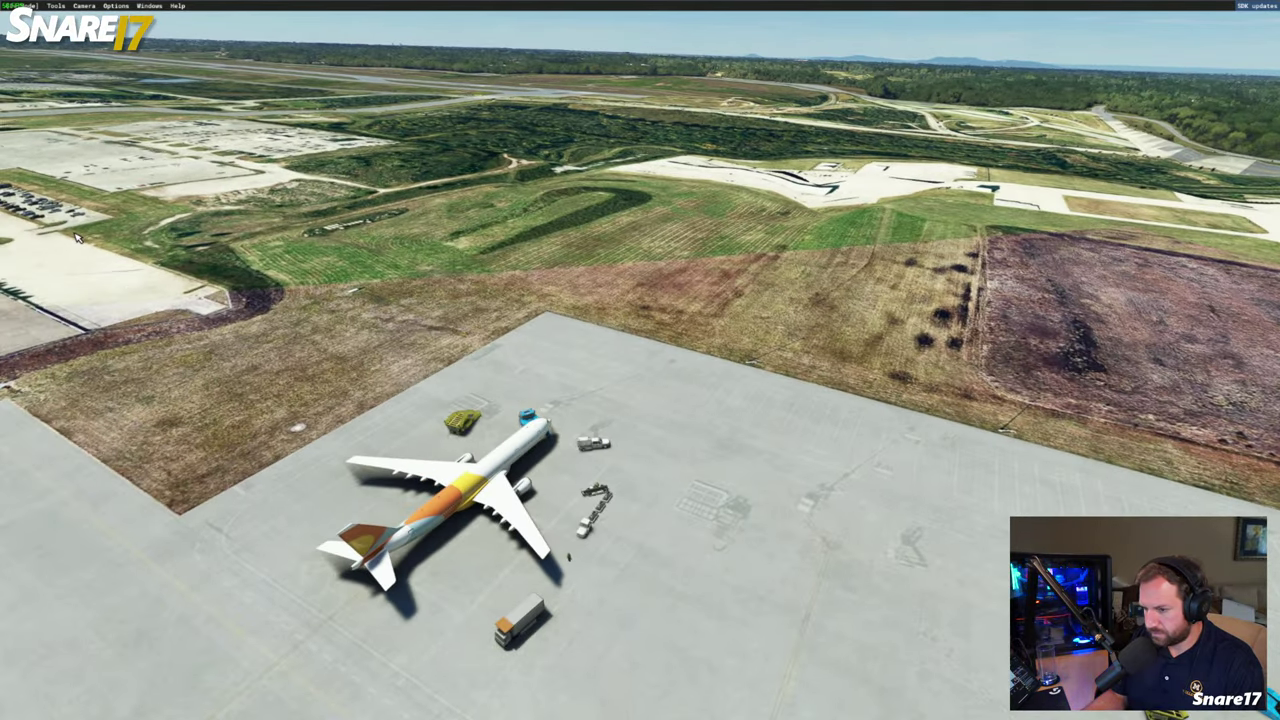
{"action": "key", "text": "KP_6"}
{"action": "key", "text": "w"}
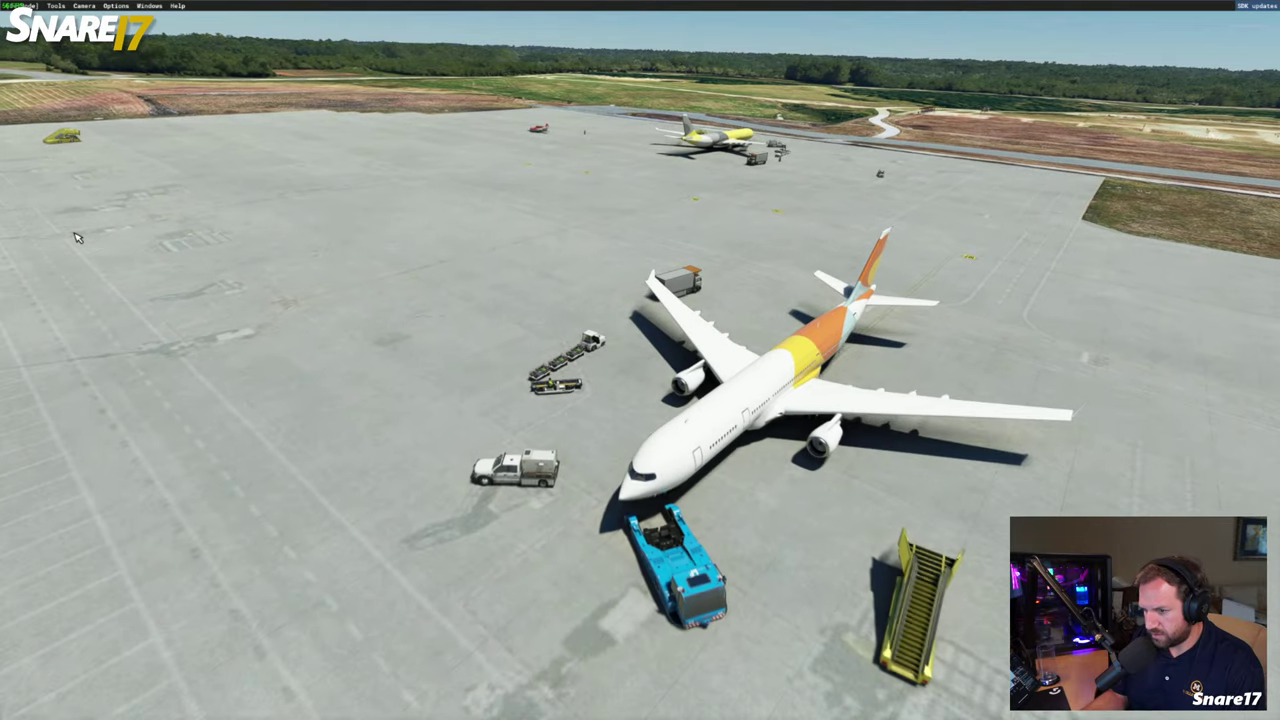
{"action": "key", "text": "Right"}
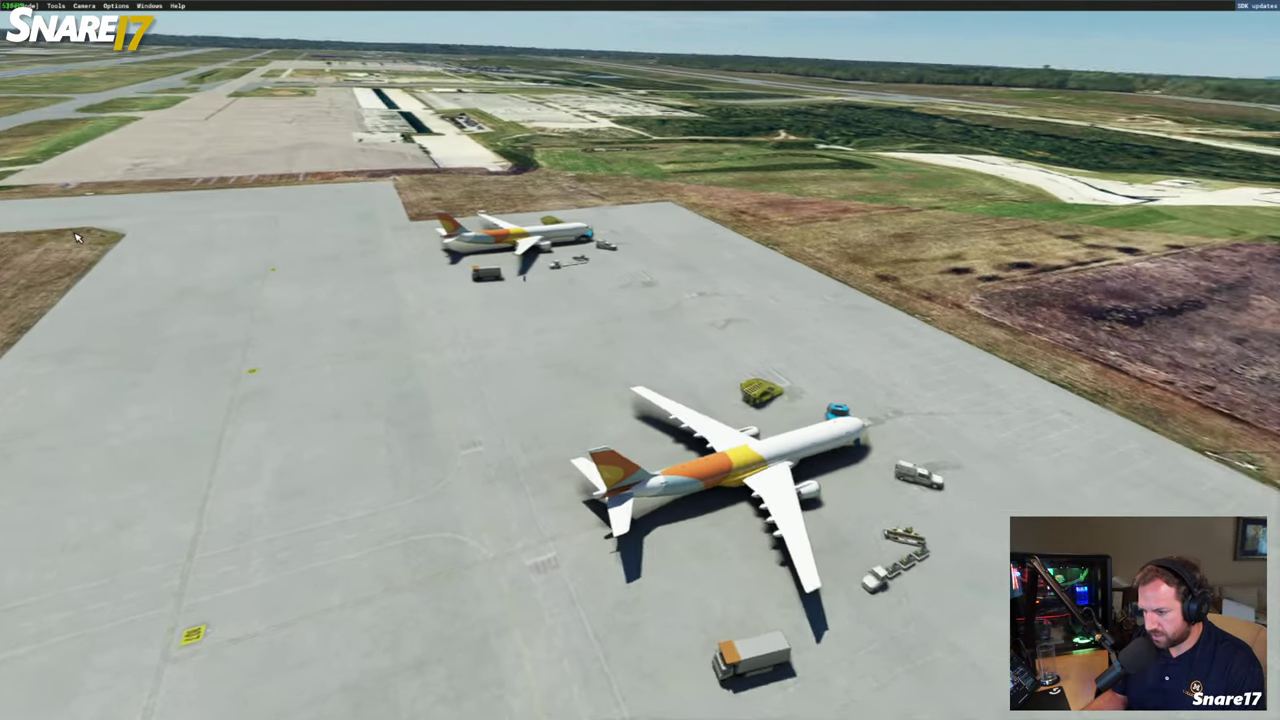
Fly the camera from the FedEx ramp past the Cessna's parking spot to the passenger terminal apron
{"action": "key", "text": "w"}
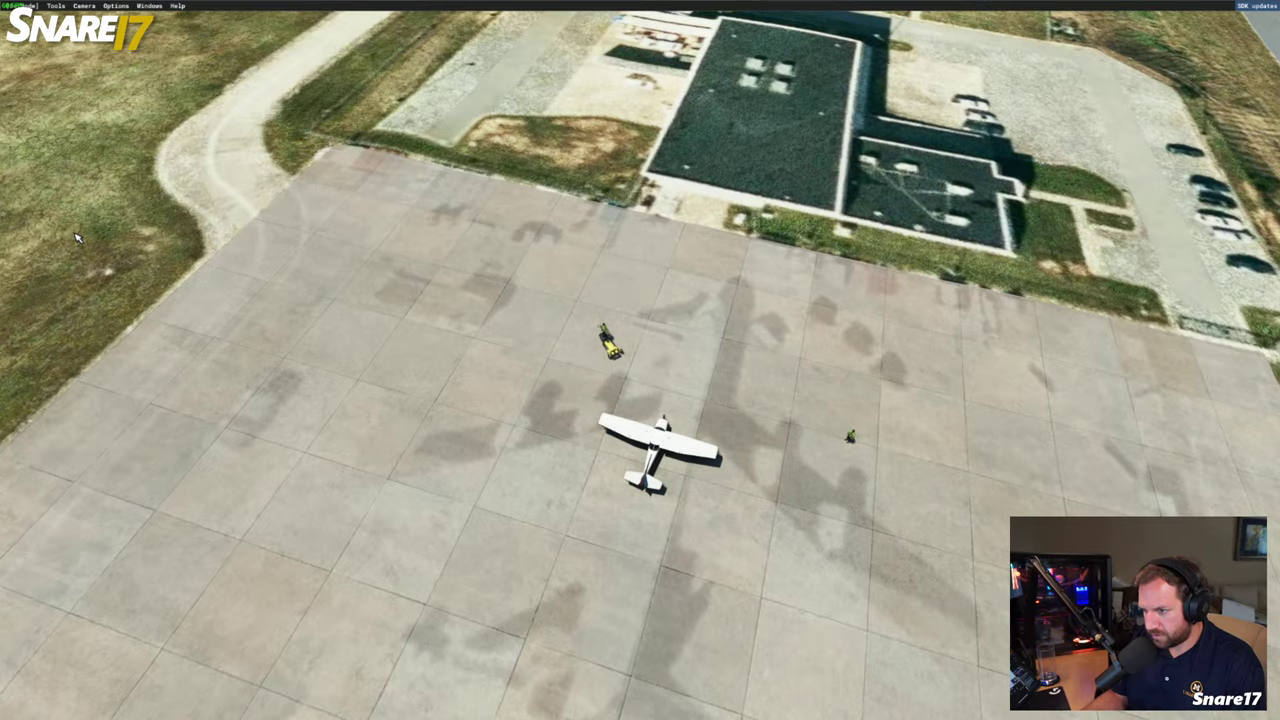
{"action": "key", "text": "d"}
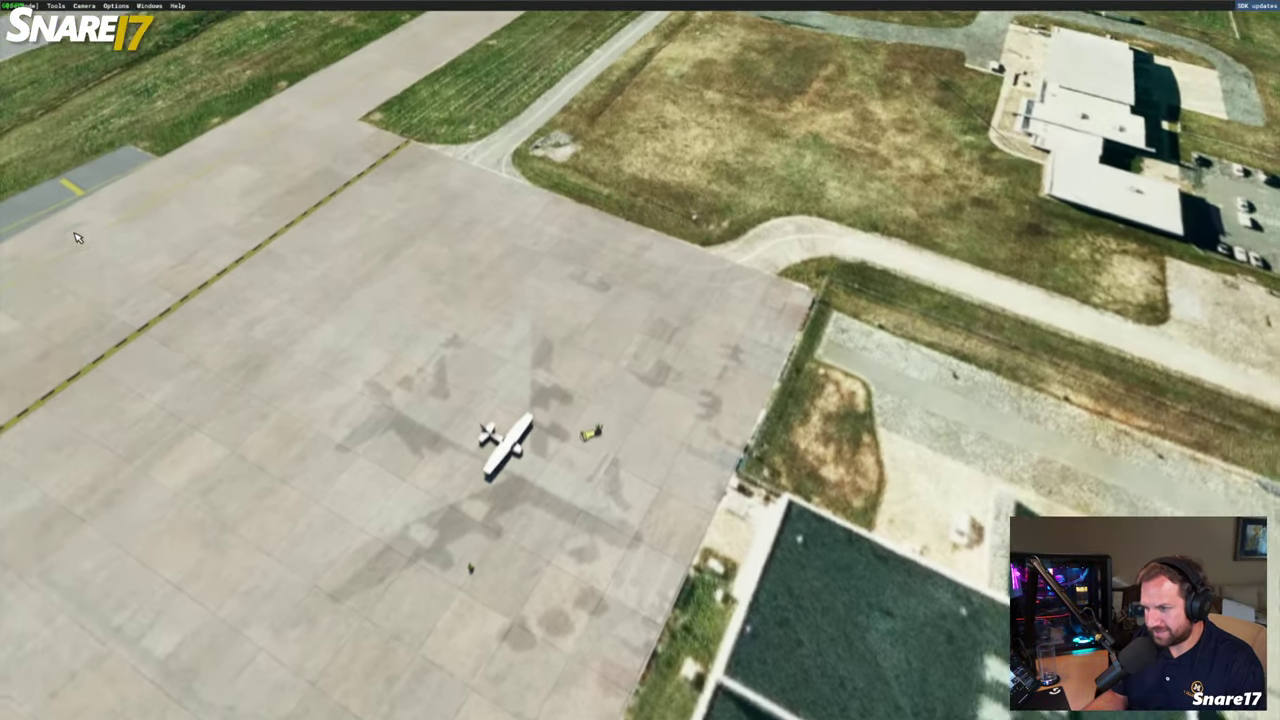
{"action": "key", "text": "w"}
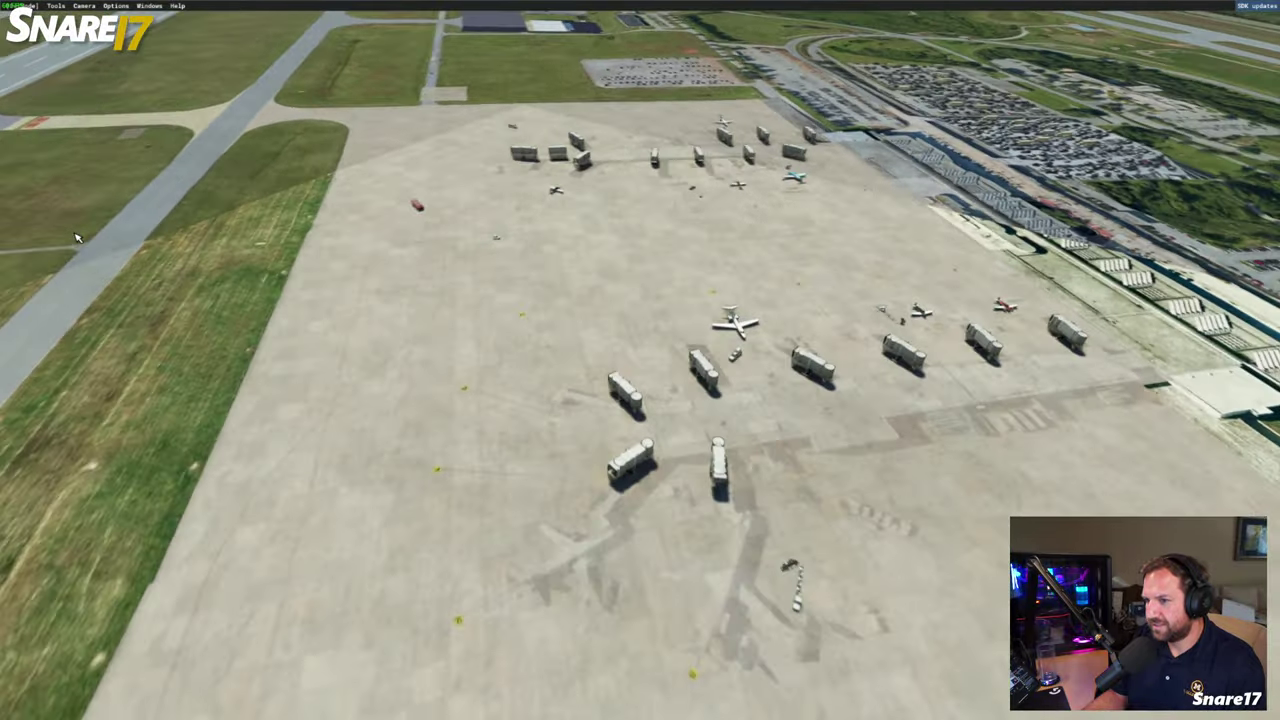
Survey the terminal apron from above, checking the placement of the jetways, parked aircraft and service vehicles
{"action": "key", "text": "a"}
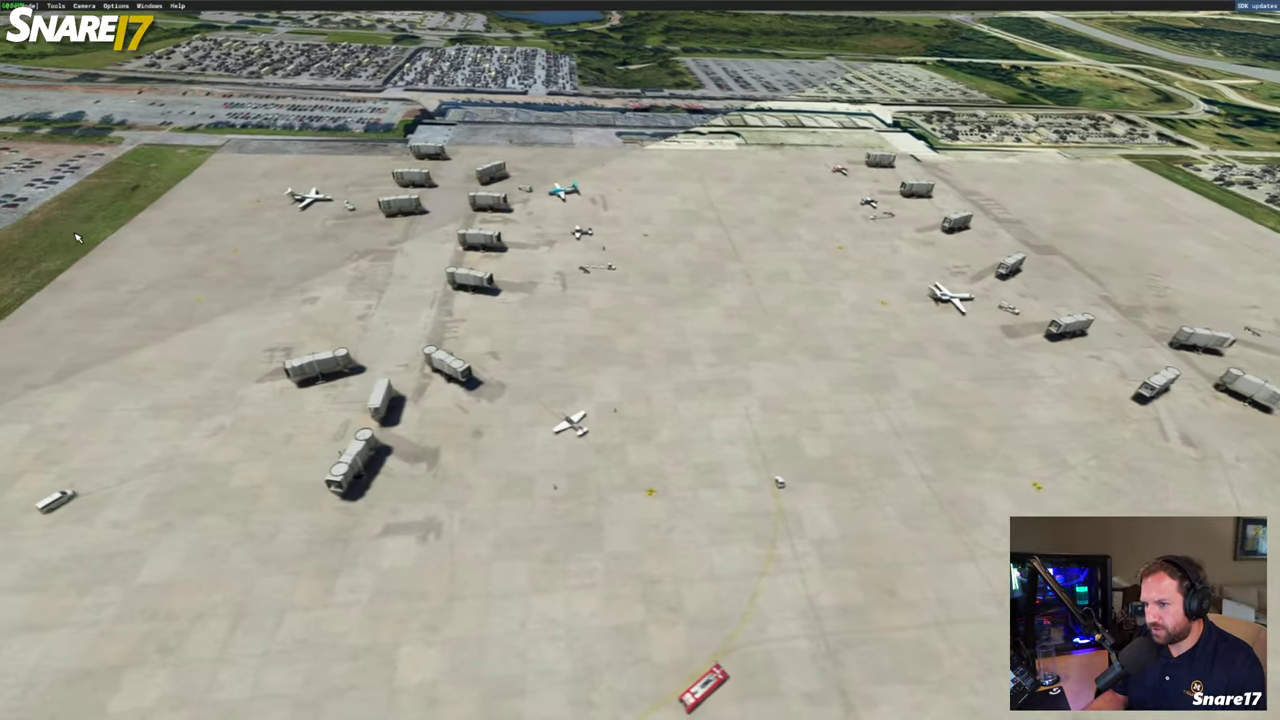
{"action": "key", "text": "Left"}
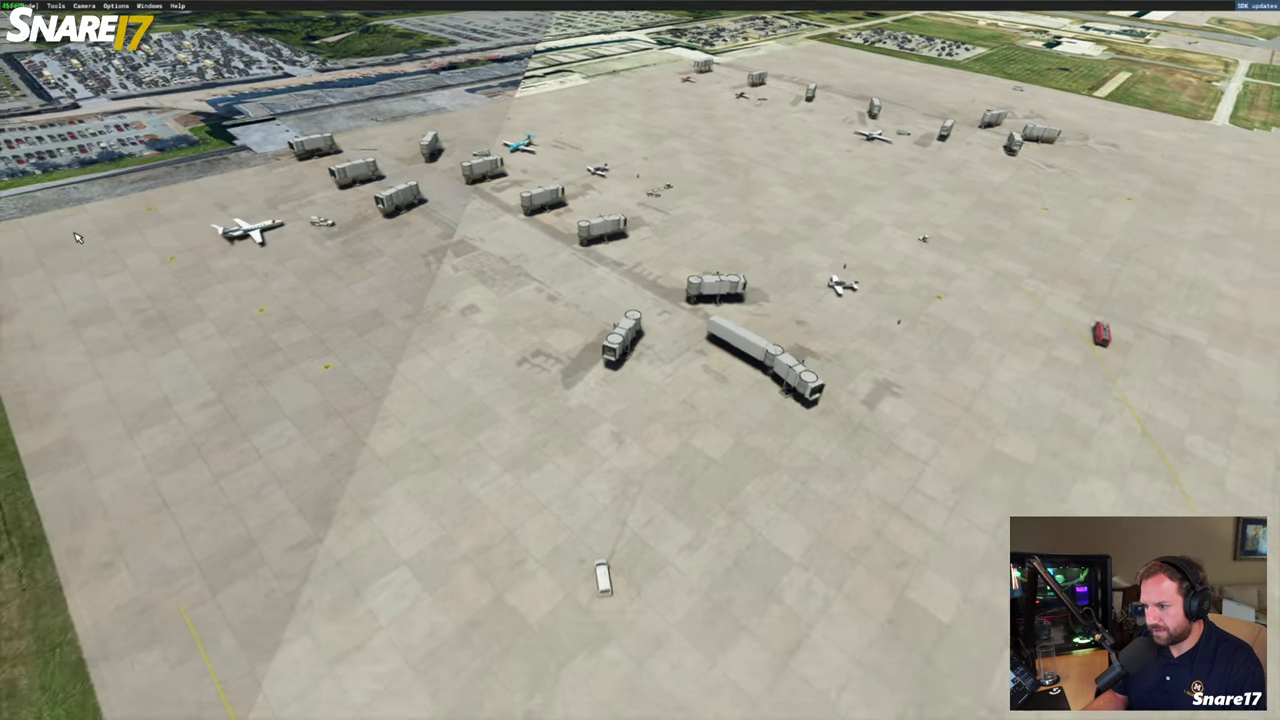
{"action": "key", "text": "Right"}
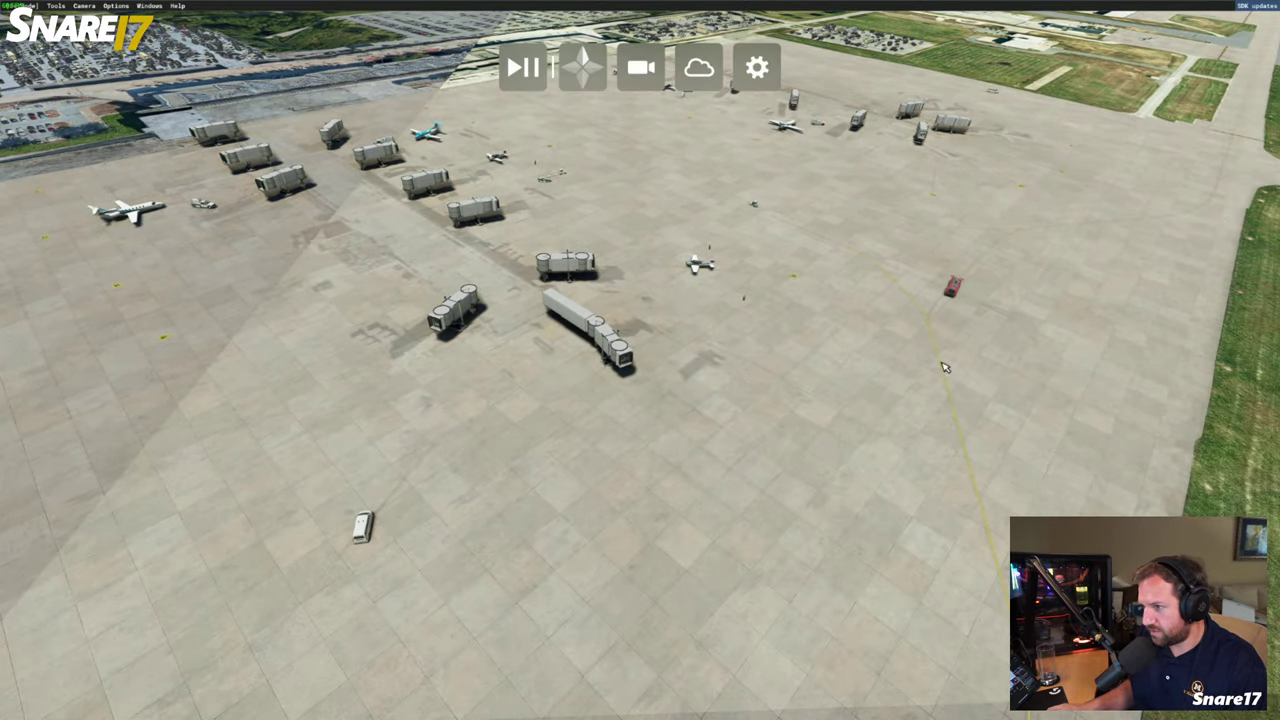
{"action": "key", "text": "s"}
{"action": "key", "text": "w"}
{"action": "key", "text": "a"}
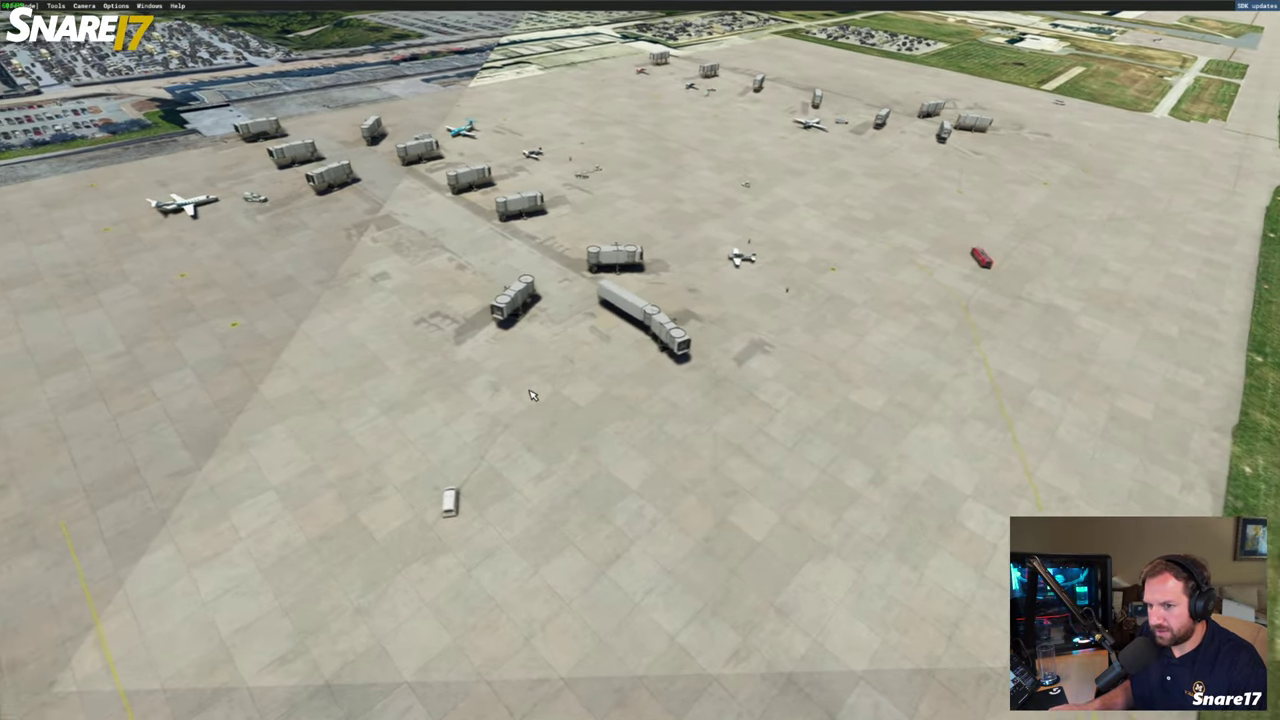
{"action": "key", "text": "d"}
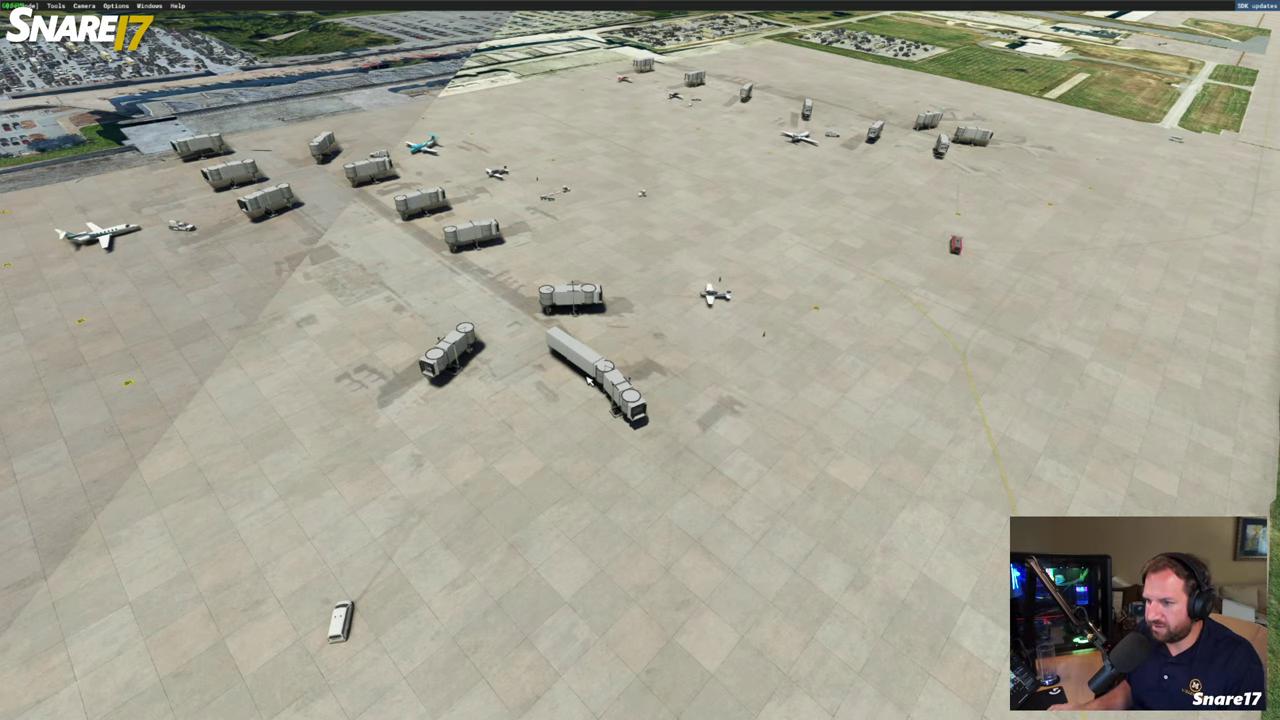
{"action": "key", "text": "a"}
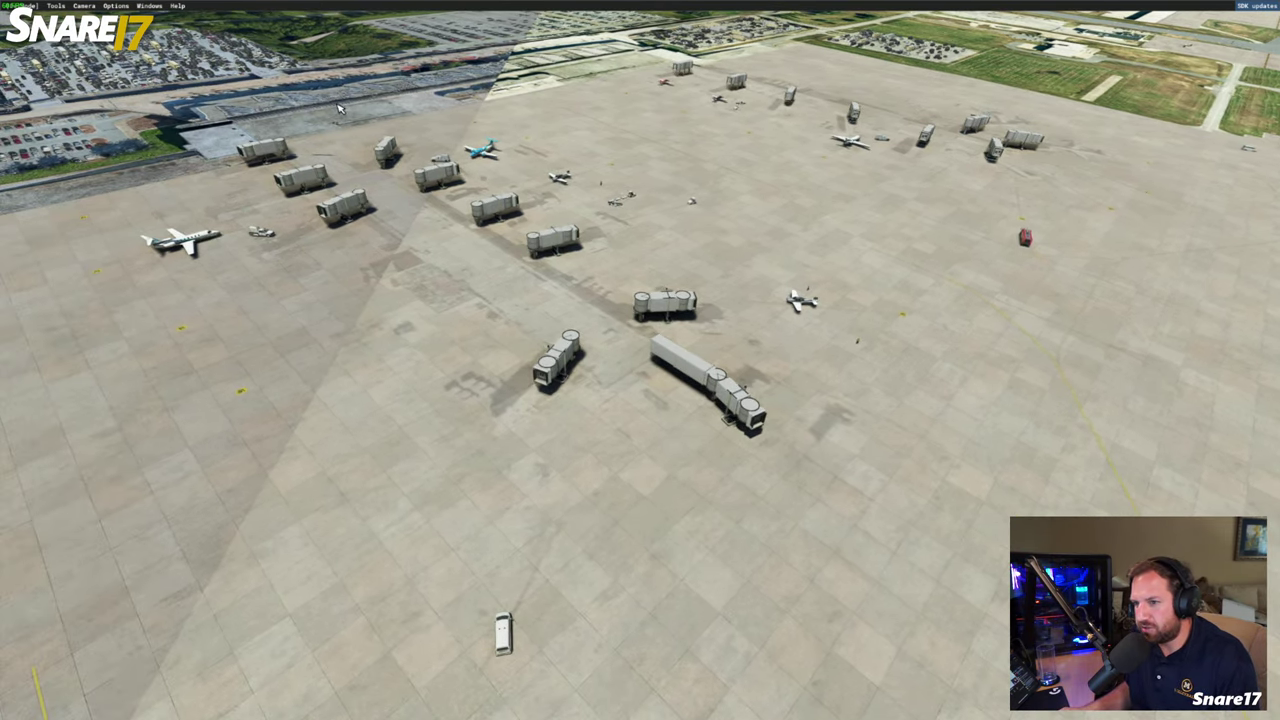
{"action": "key", "text": "d"}
{"action": "key", "text": "w"}
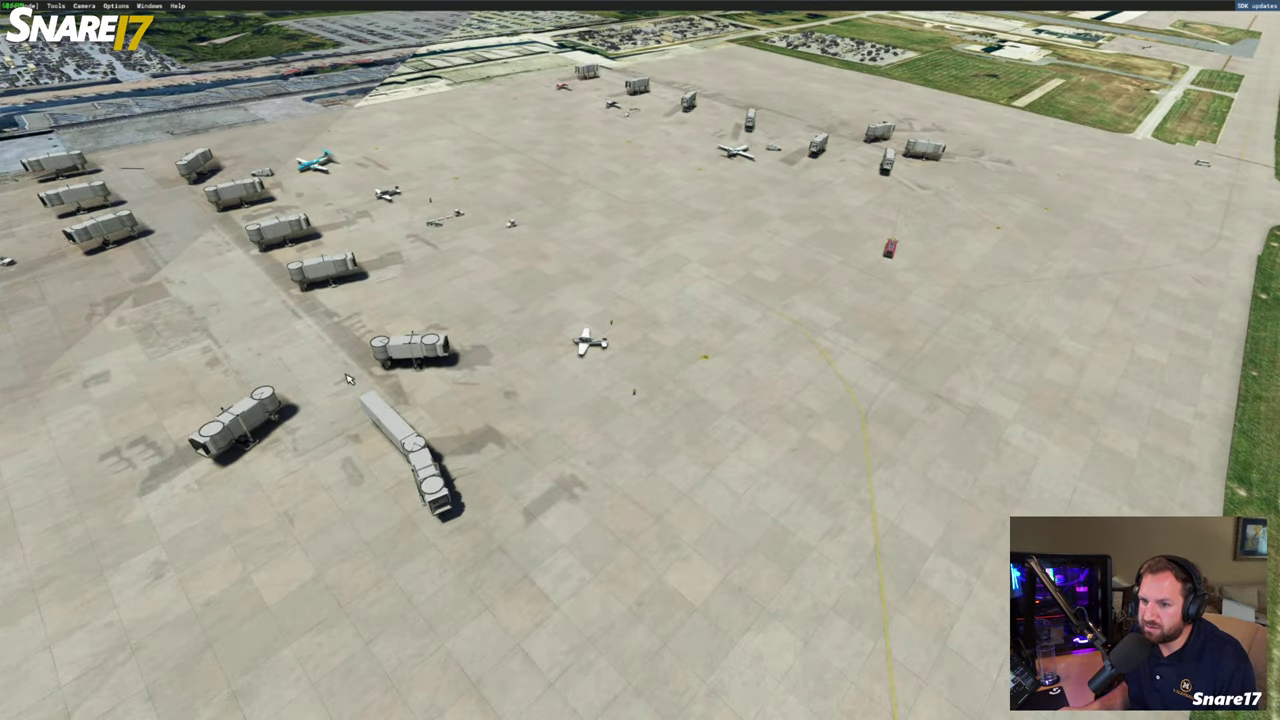
{"action": "key", "text": "a"}
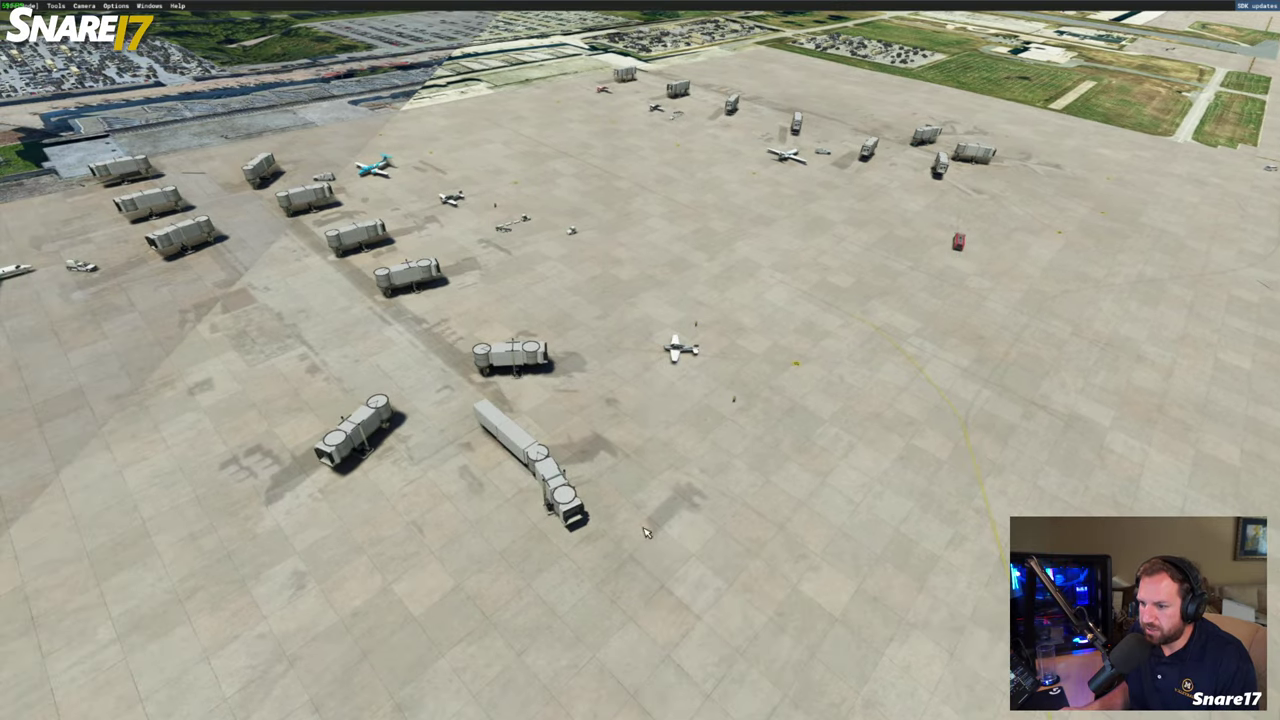
{"action": "key", "text": "s"}
{"action": "key", "text": "a"}
{"action": "key", "text": "w"}
{"action": "key", "text": "a"}
{"action": "key", "text": "s"}
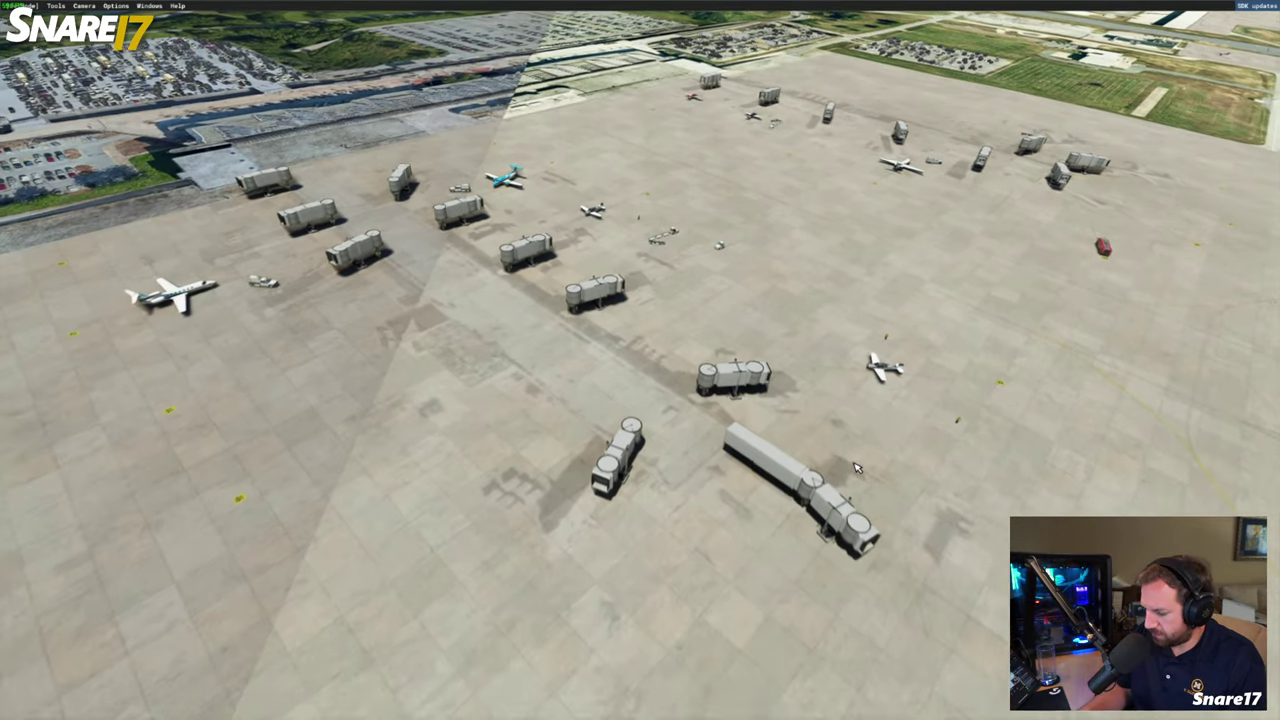
Lower the camera to near ground level and examine the jetways at the end of the terminal apron
{"action": "right_click_drag", "start_coordinate": [580, 424], "coordinate": [855, 467]}
{"action": "key", "text": "f"}
{"action": "key", "text": "w"}
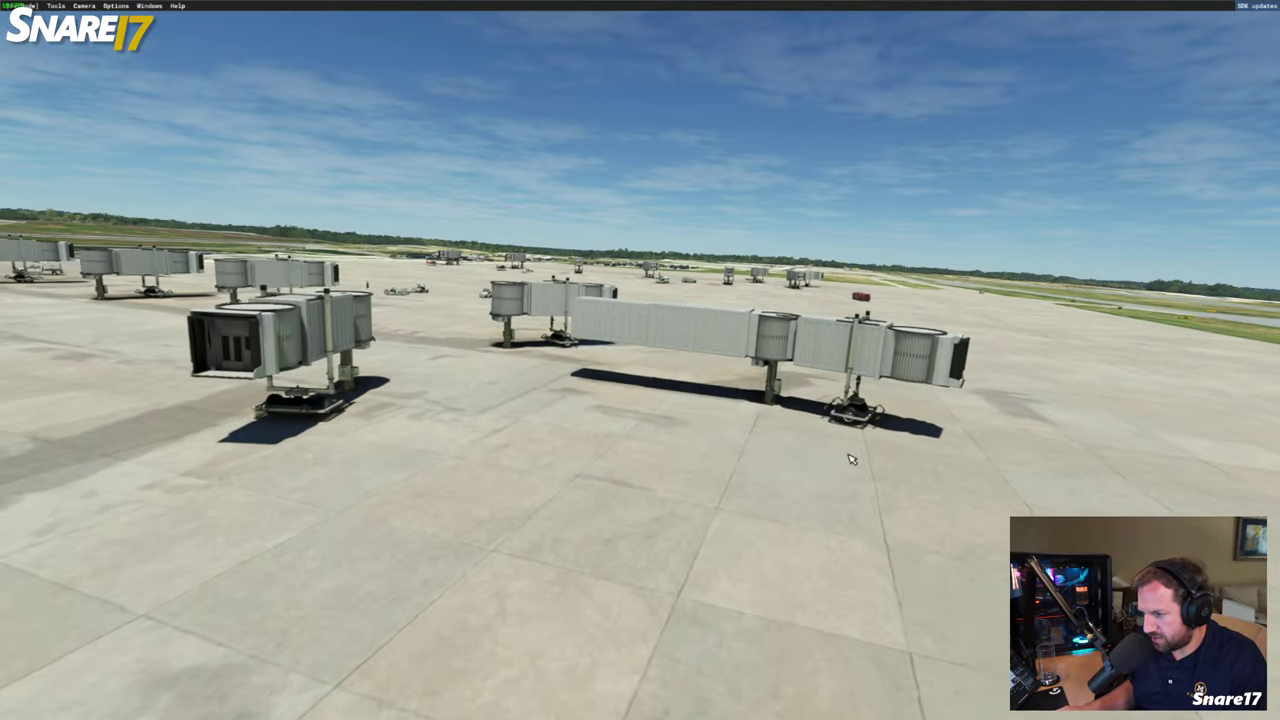
{"action": "key", "text": "Left"}
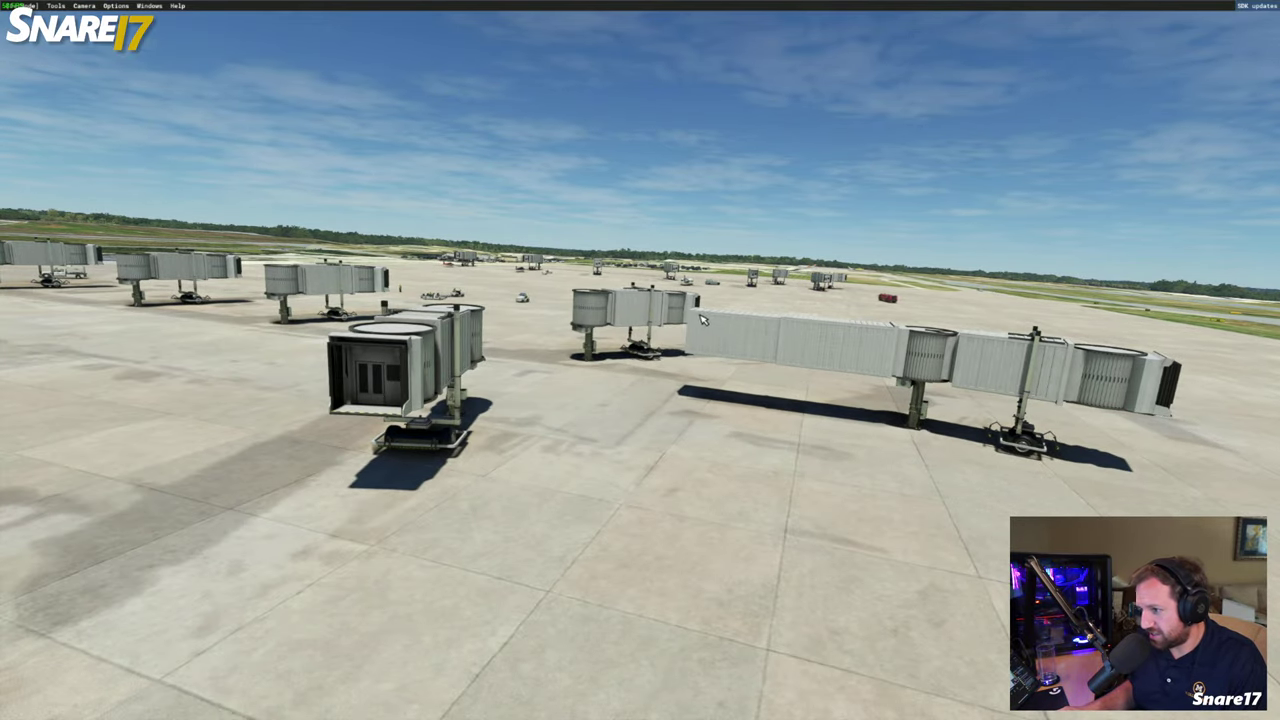
{"action": "key", "text": "f"}
{"action": "right_click_drag", "start_coordinate": [964, 359], "coordinate": [964, 359]}
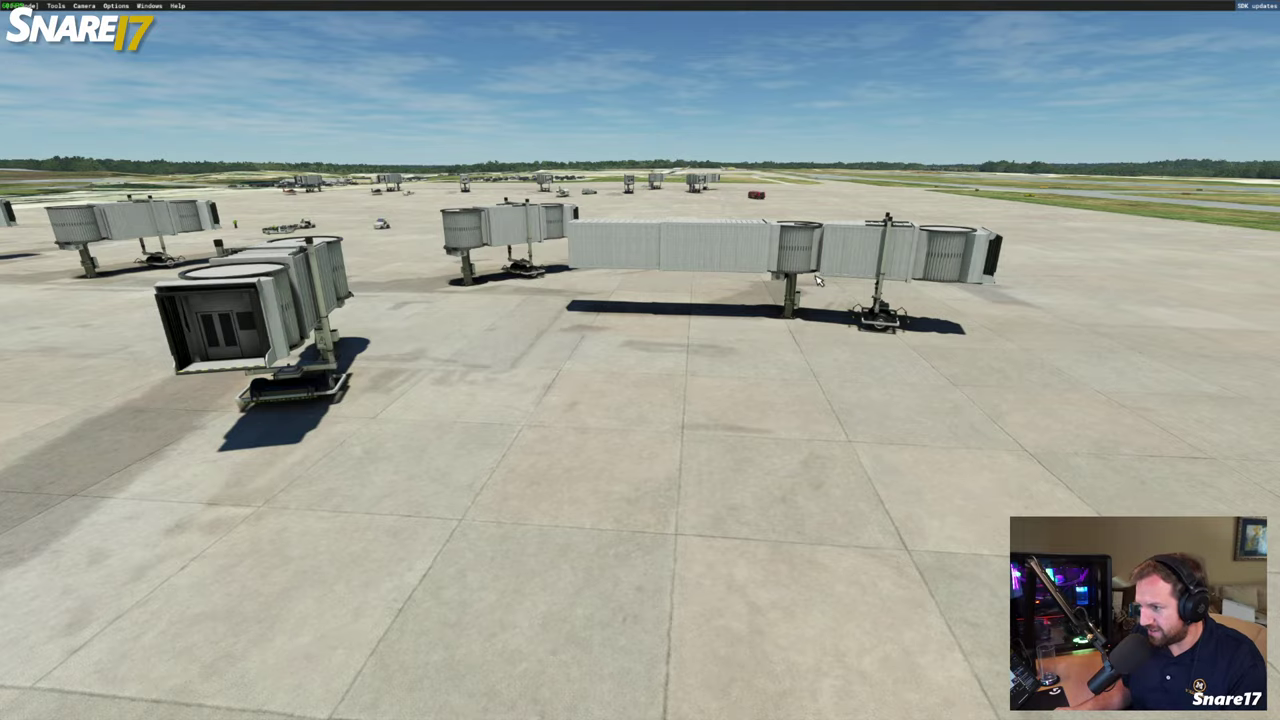
Raise the camera back above the nearest jetways to view the layout of the terminal apron
{"action": "key", "text": "r"}
{"action": "key", "text": "d"}
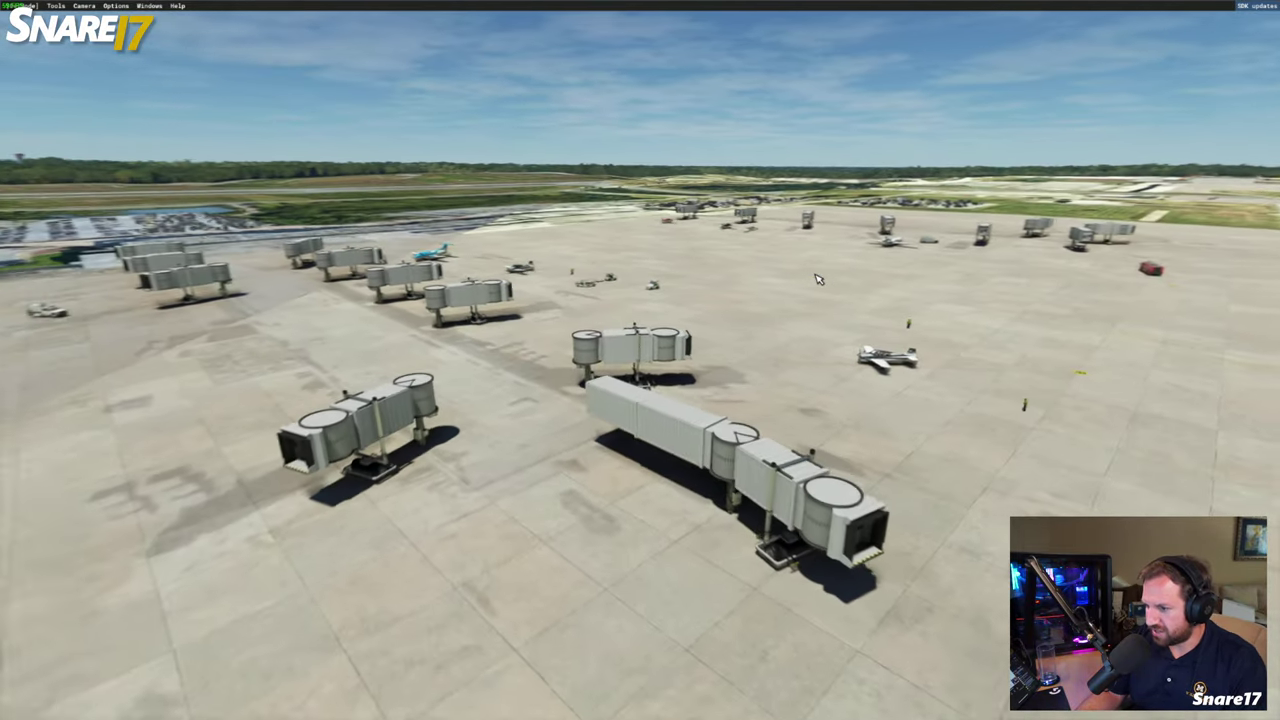
{"action": "key", "text": "r"}
{"action": "key", "text": "KP_2"}
{"action": "key", "text": "a"}
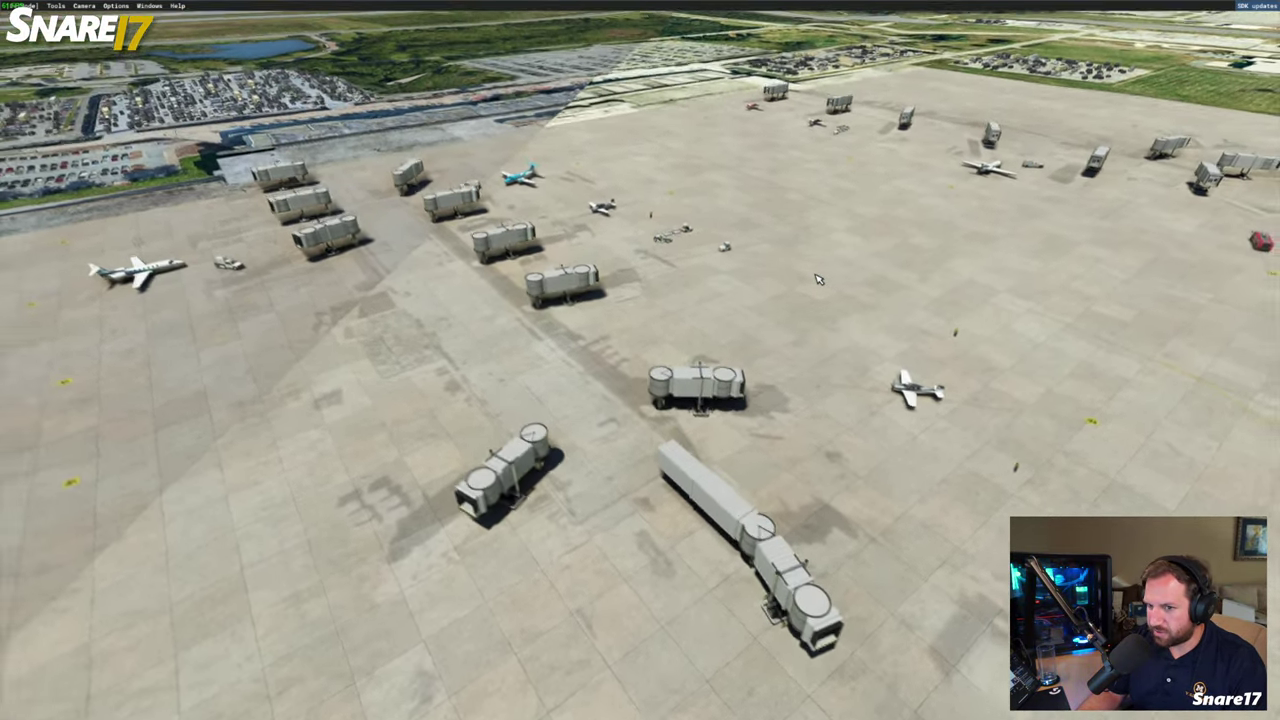
Fly the camera across the terminal apron to the jetways and fire truck near spot 34B, and back out for an overview
{"action": "key", "text": "d"}
{"action": "key", "text": "KP_4"}
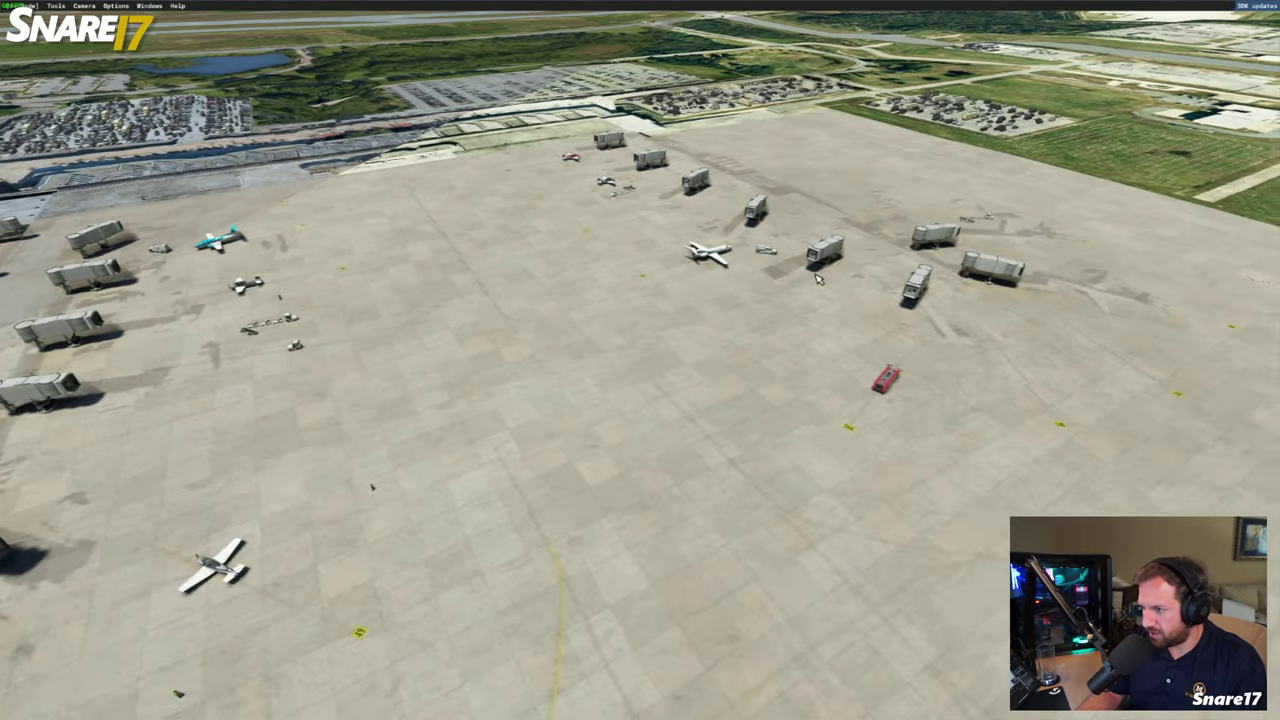
{"action": "key", "text": "Up"}
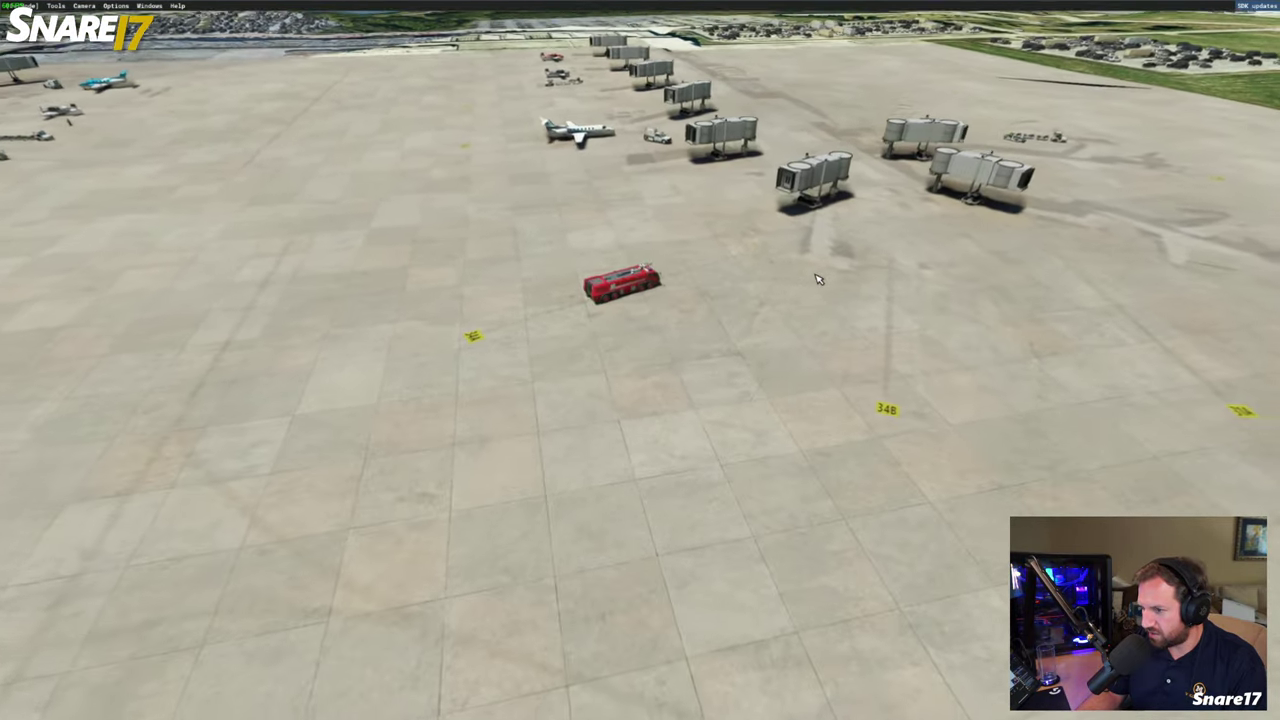
{"action": "key", "text": "s"}
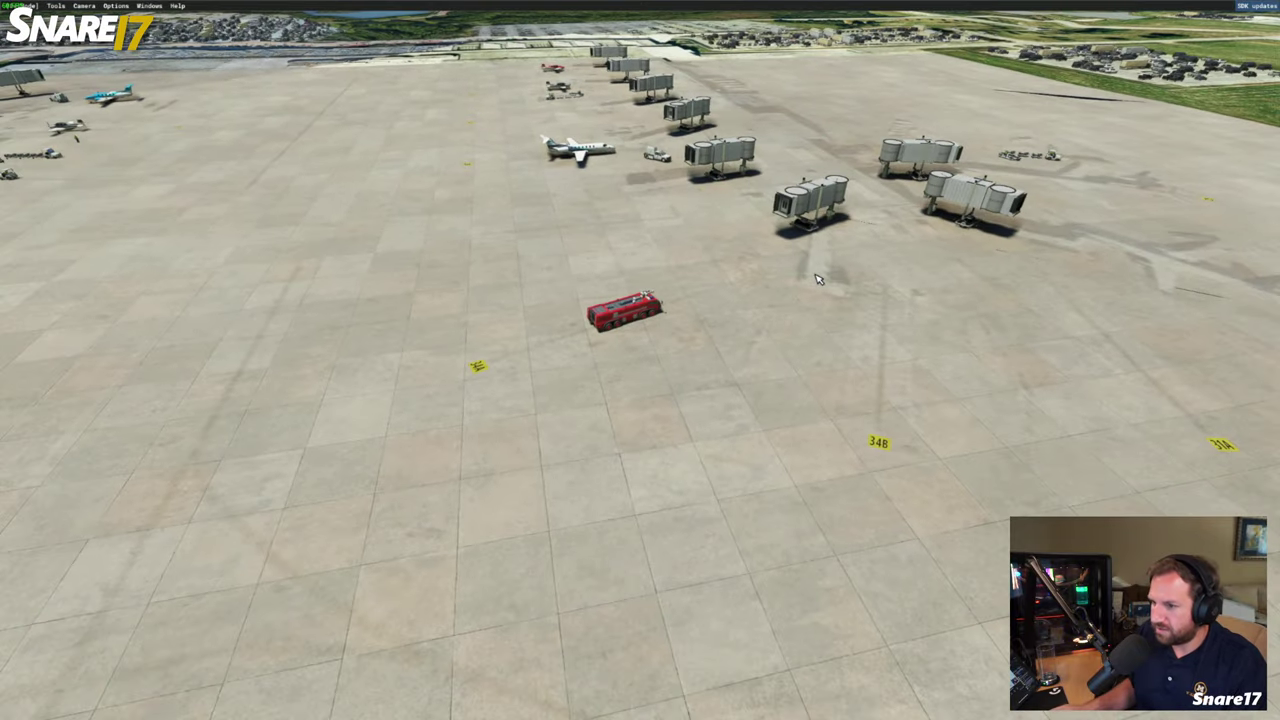
{"action": "key", "text": "s"}
{"action": "key", "text": "a"}
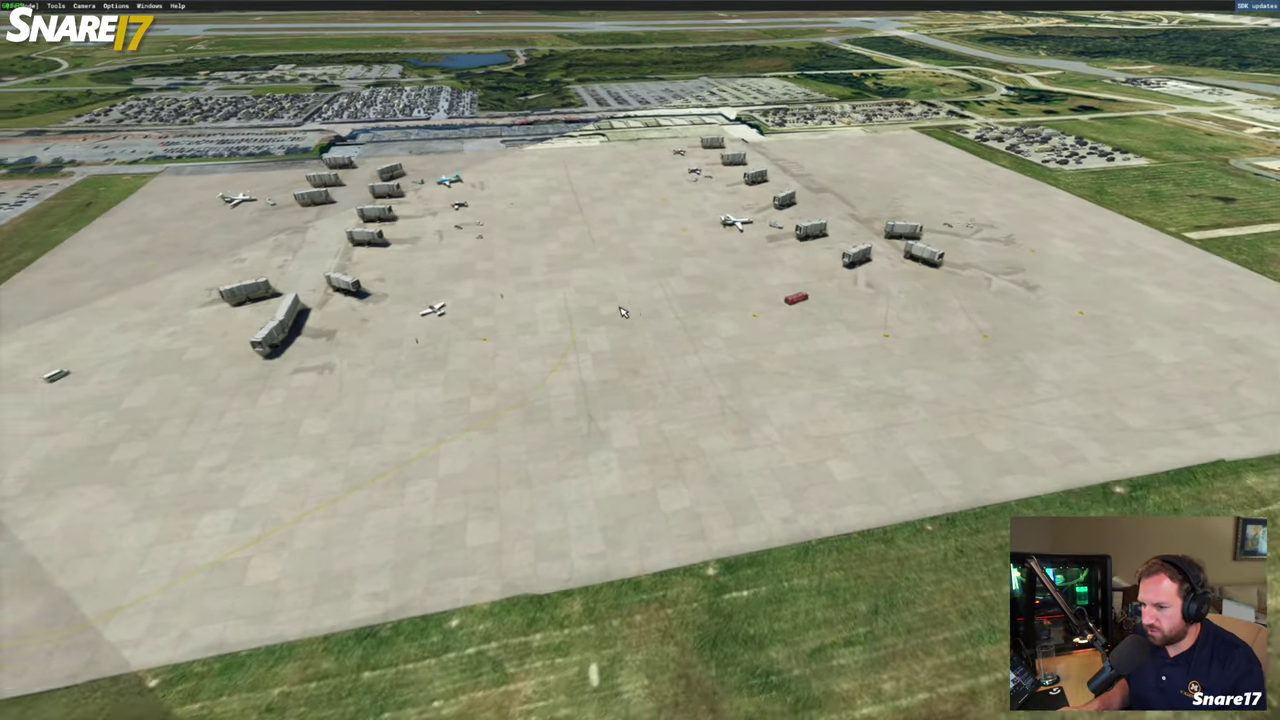
Inspect the terminal apron's taxi line, parking spots and both jetway groups from above and closer to the pavement
{"action": "key", "text": "Left"}
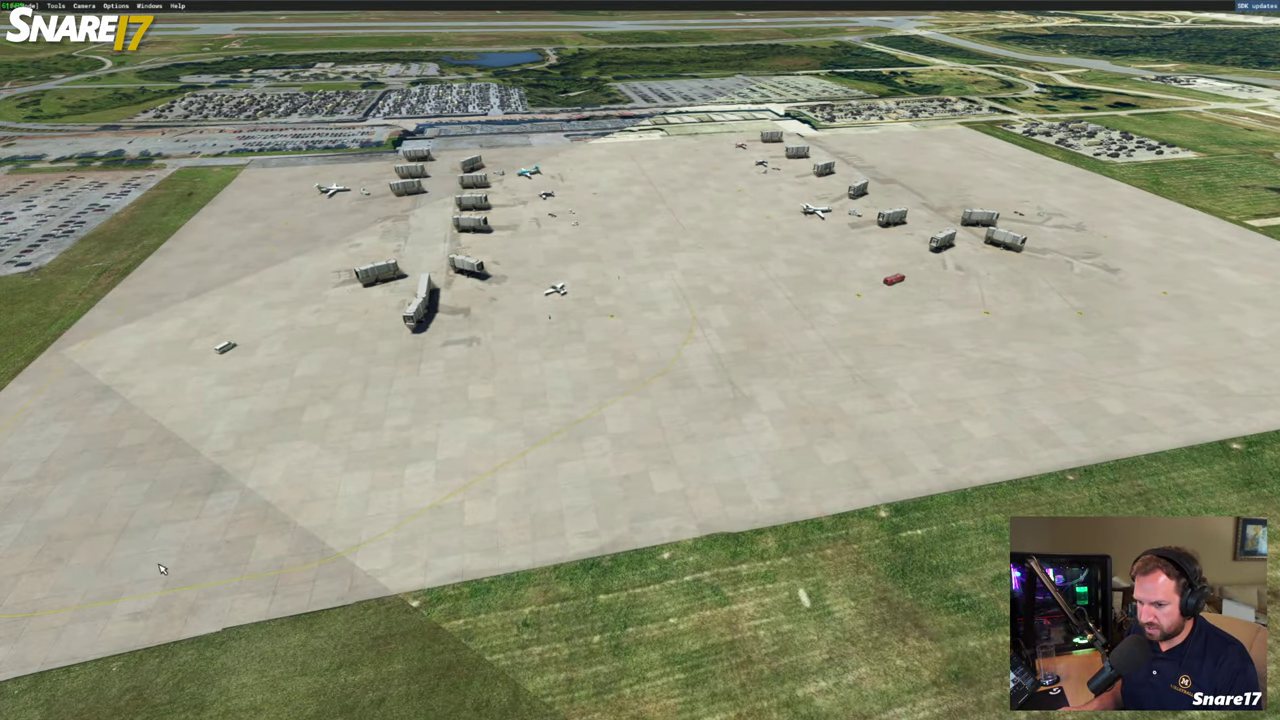
{"action": "key", "text": "Left"}
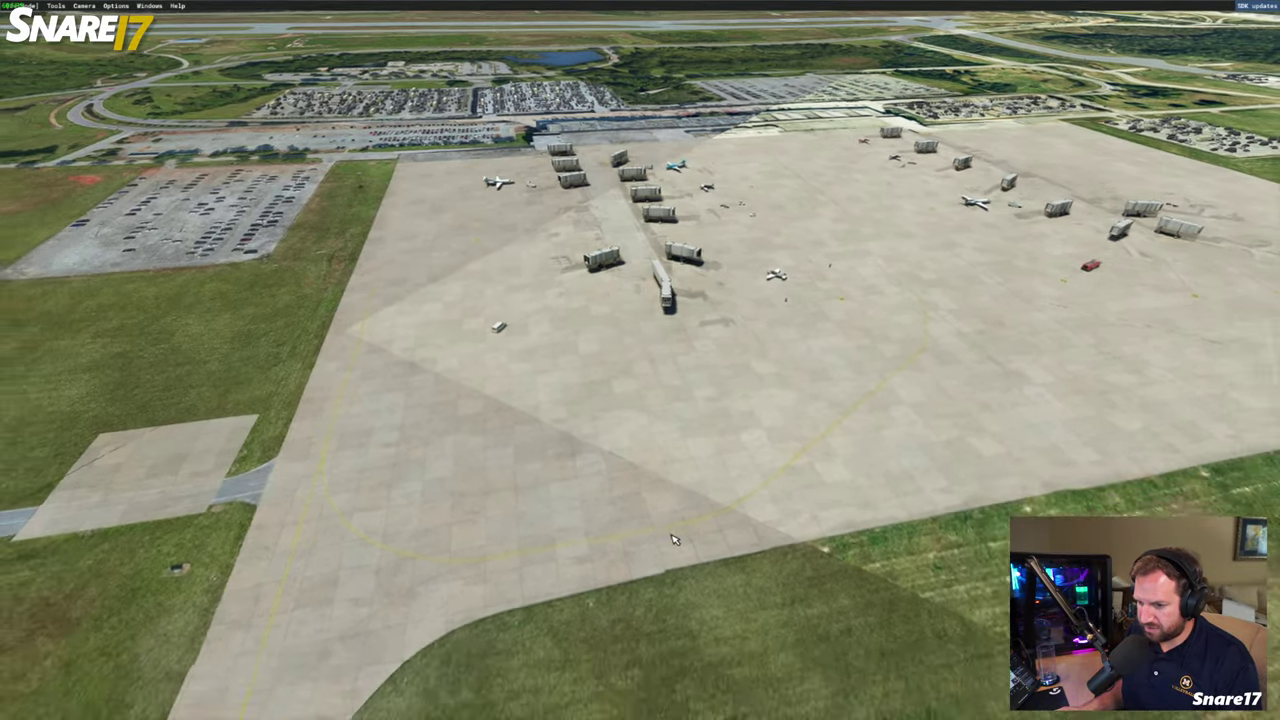
{"action": "key", "text": "Up"}
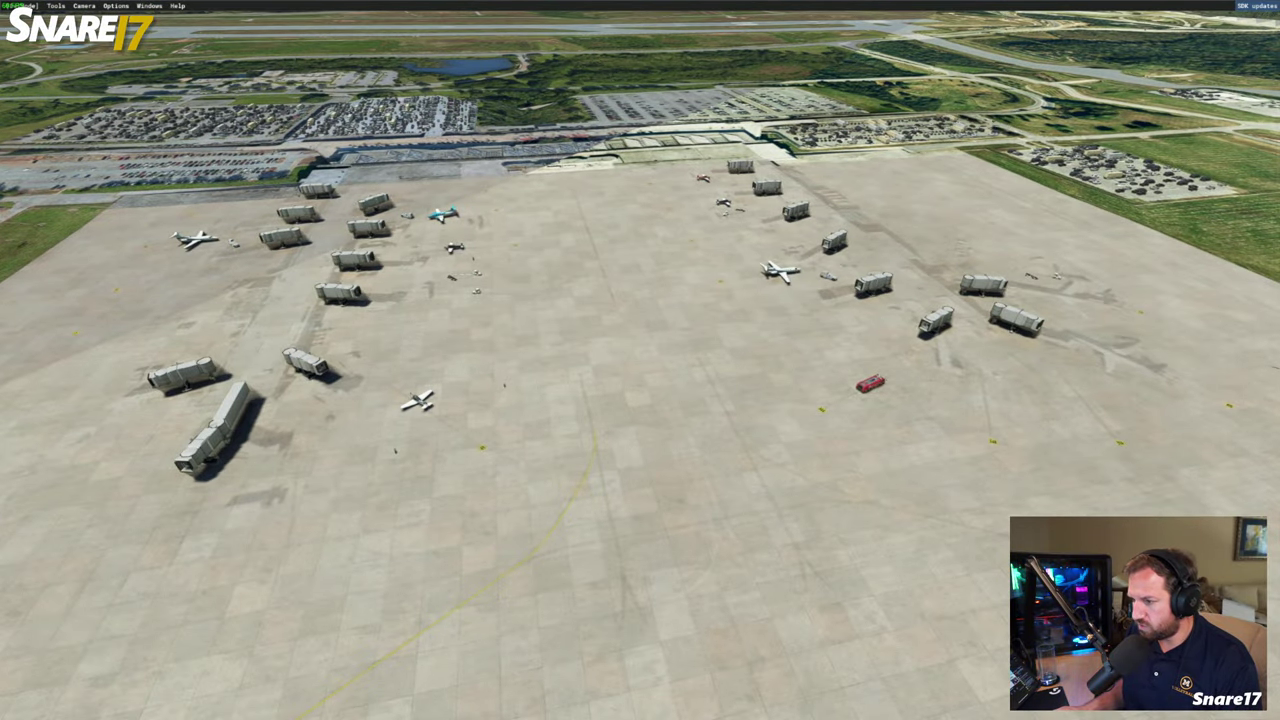
{"action": "key", "text": "Right"}
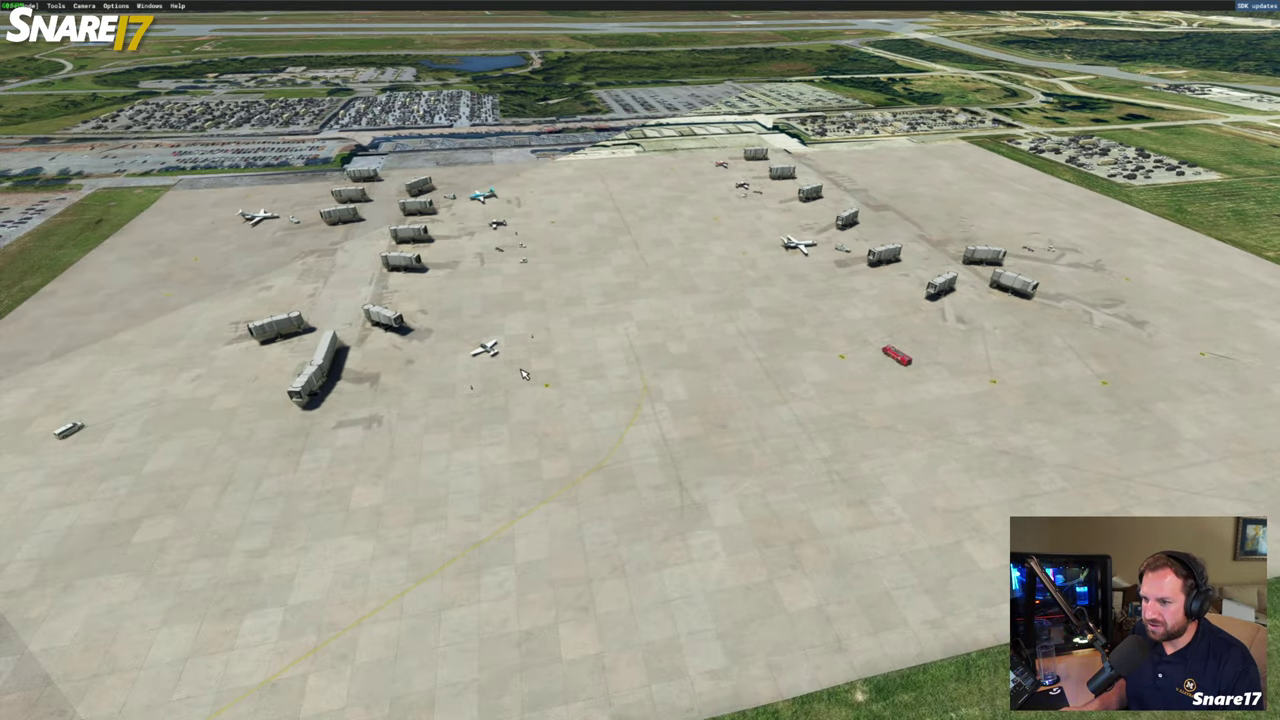
{"action": "scroll", "coordinate": [508, 374], "scroll_direction": "up", "scroll_amount": 2}
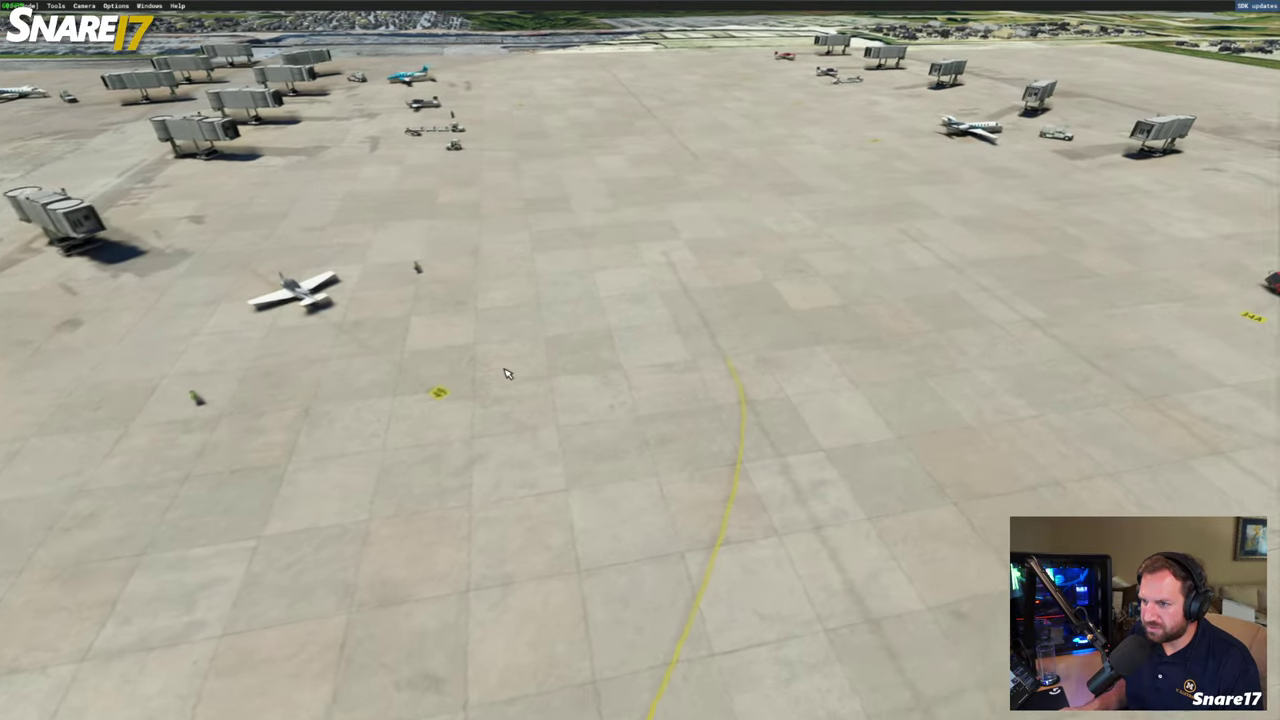
{"action": "key", "text": "KP_6"}
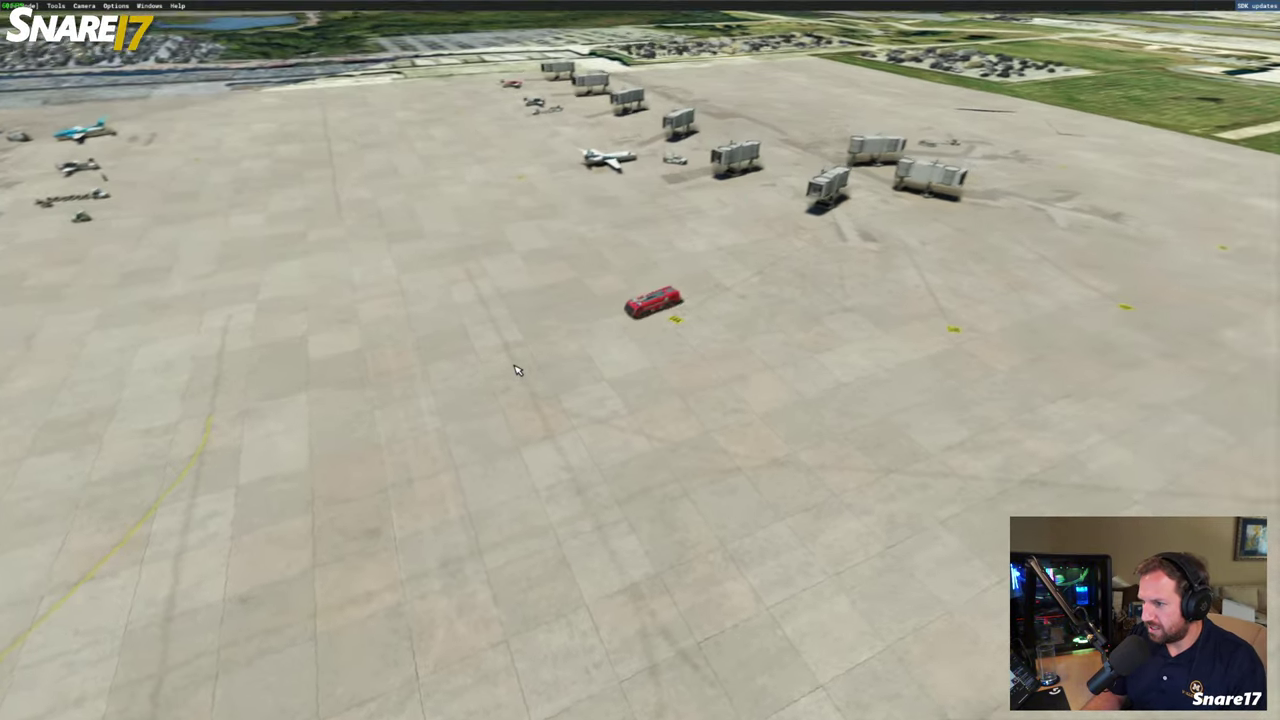
Fly from the terminal apron along the parallel taxiway to the grass islands beside the empty concrete ramp
{"action": "key", "text": "w"}
{"action": "key", "text": "w"}
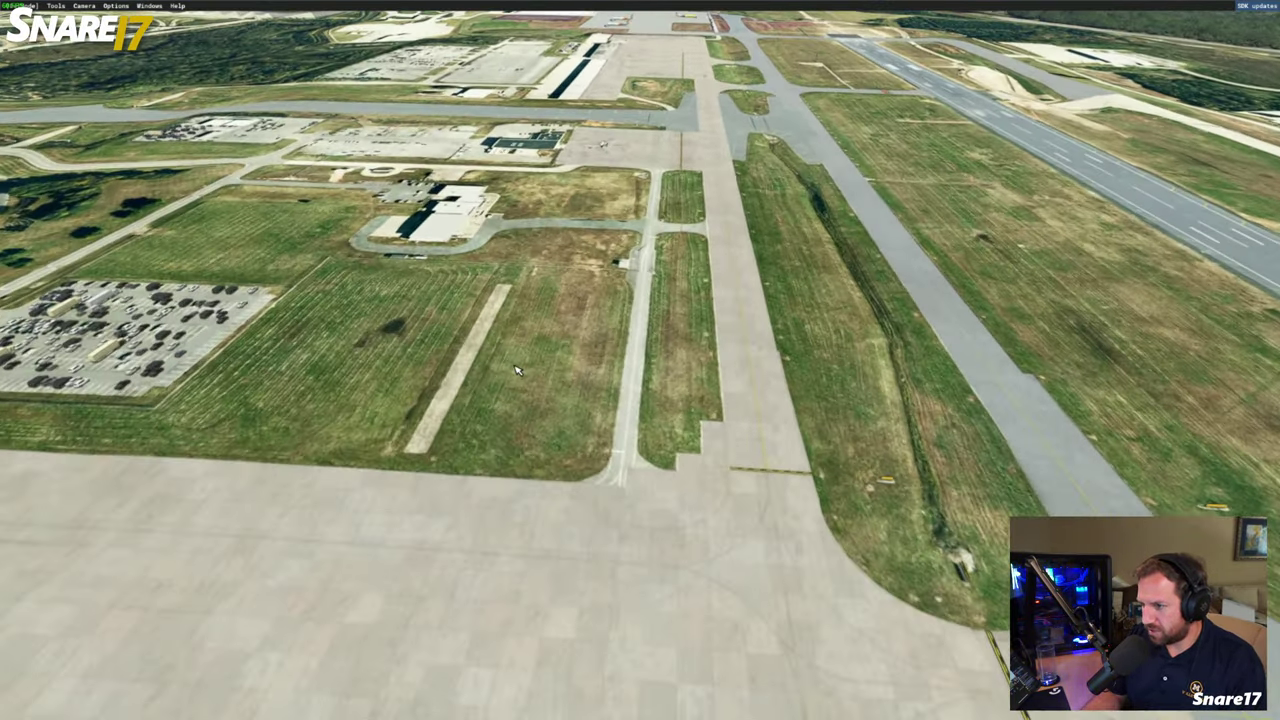
{"action": "key", "text": "w"}
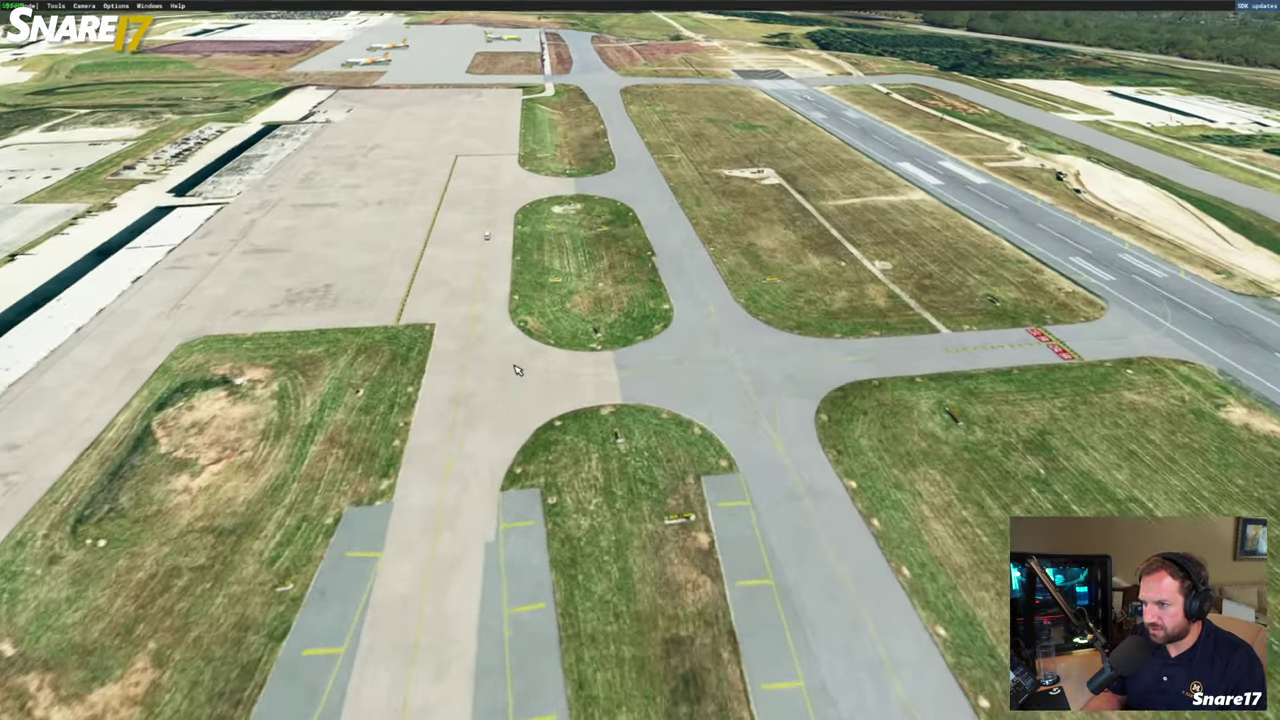
{"action": "key", "text": "w"}
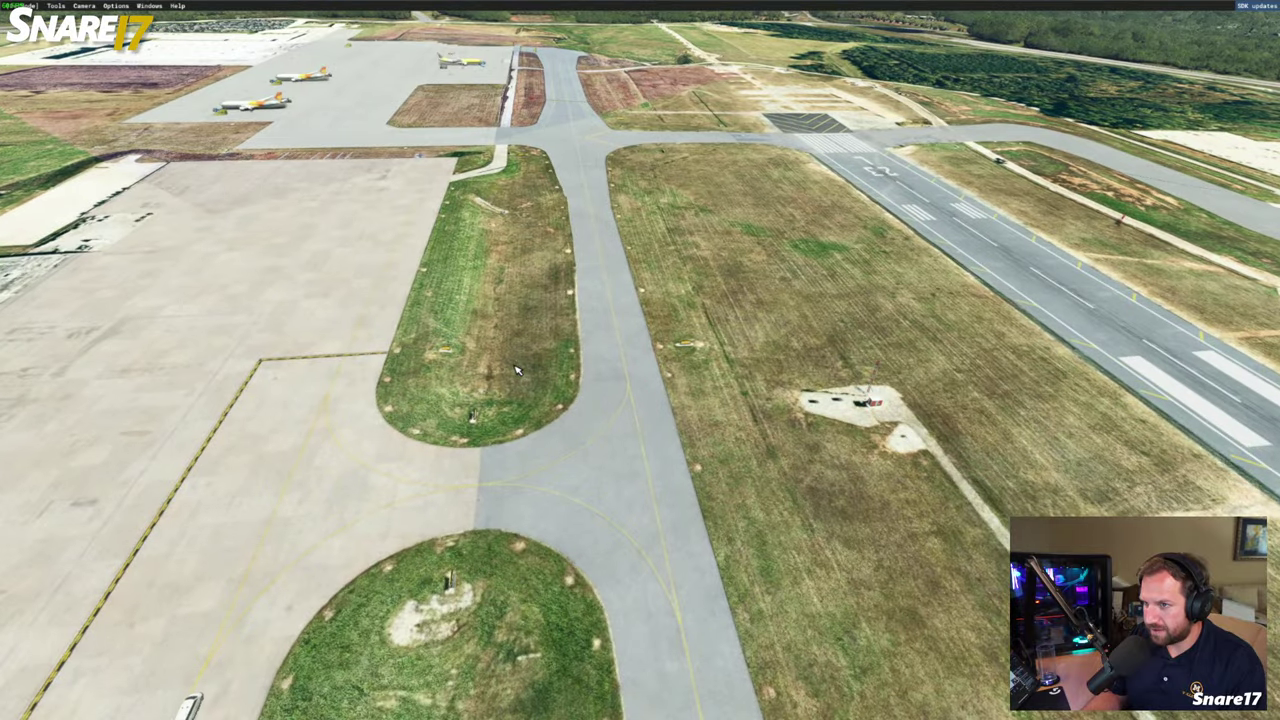
{"action": "key", "text": "w"}
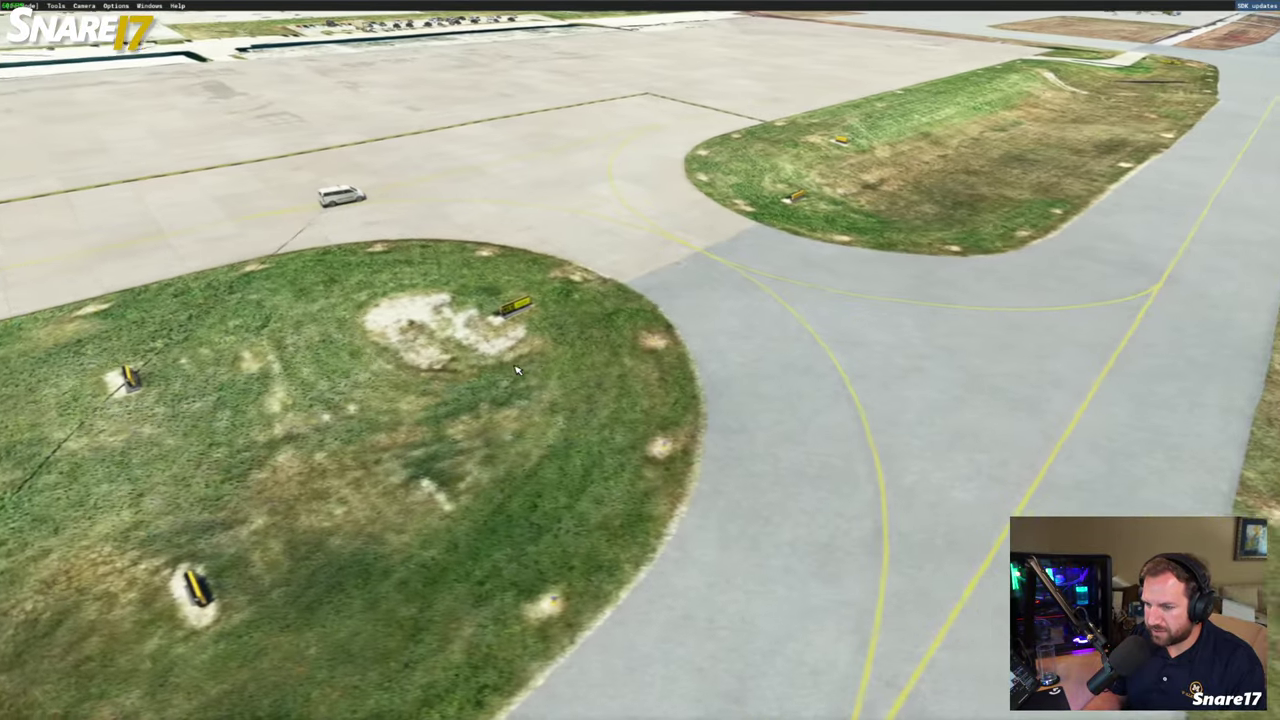
{"action": "key", "text": "KP_4"}
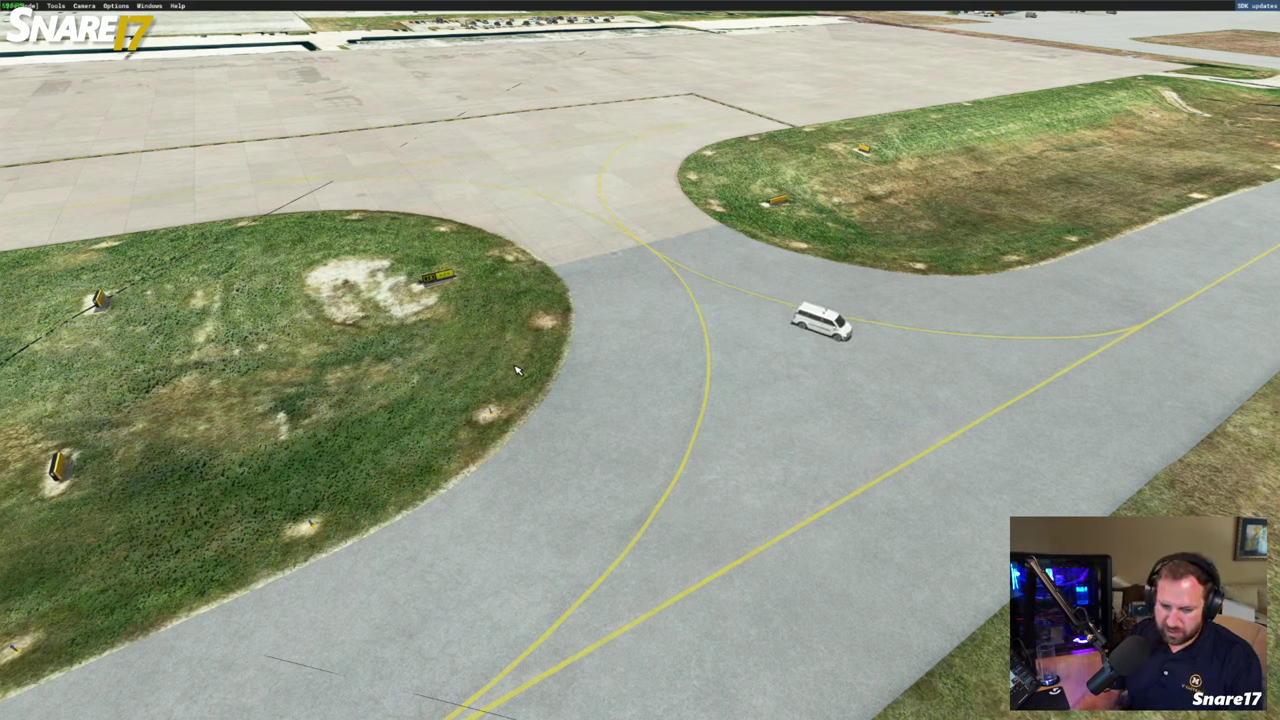
Examine the taxiway signs and yellow centerlines around the grass island, following the taxiway toward the FedEx ramp
{"action": "right_click_drag", "start_coordinate": [516, 370], "coordinate": [516, 370]}
{"action": "key", "text": "w"}
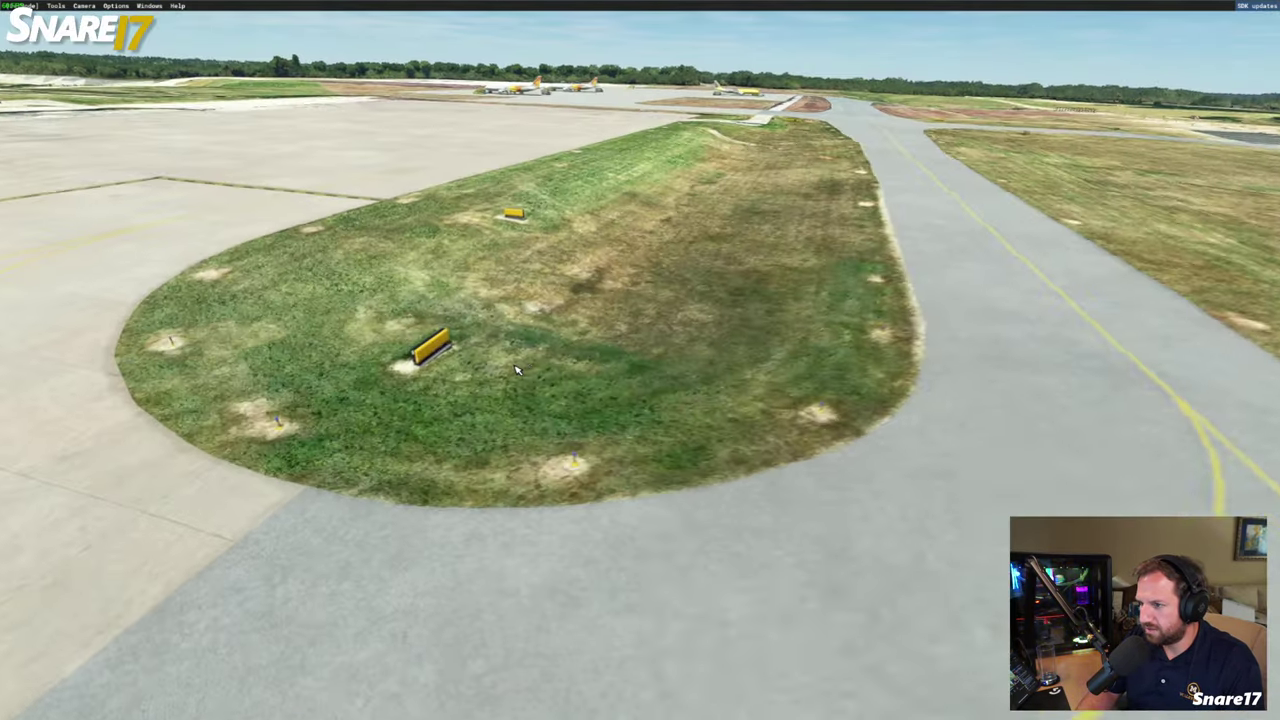
{"action": "key", "text": "s"}
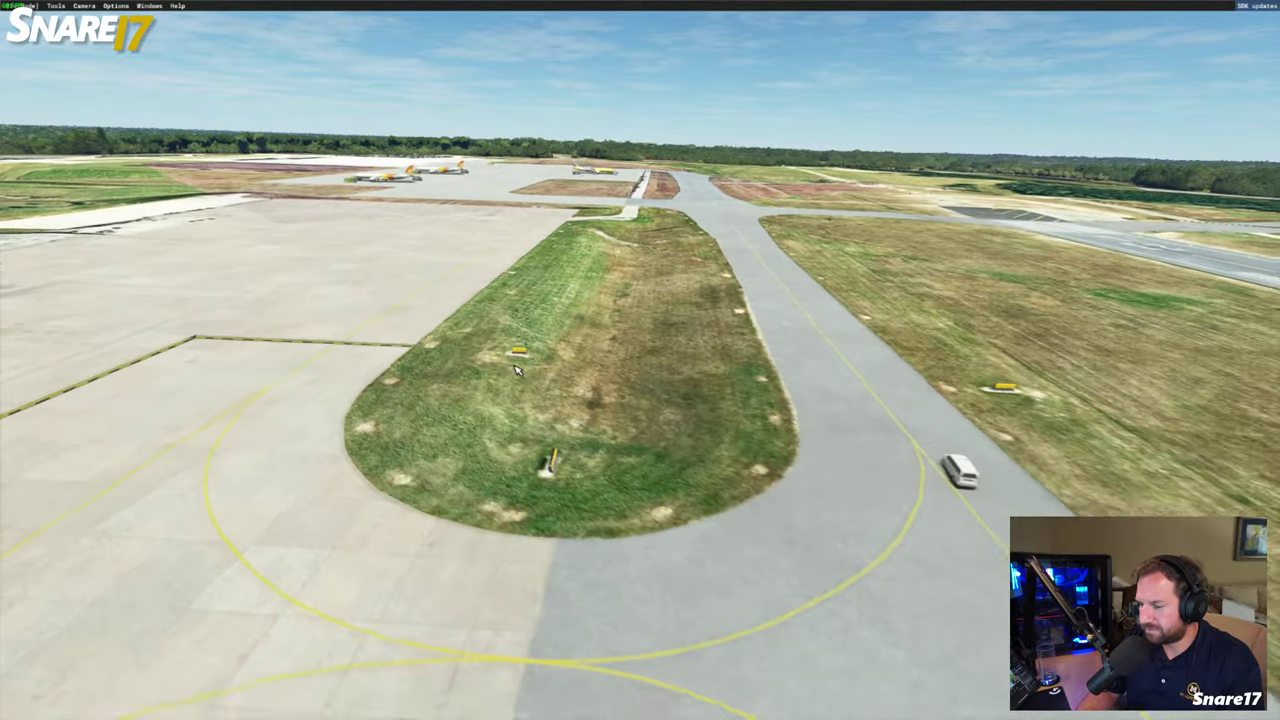
{"action": "key", "text": "w"}
{"action": "key", "text": "d"}
{"action": "right_click_drag", "start_coordinate": [516, 370], "coordinate": [516, 370]}
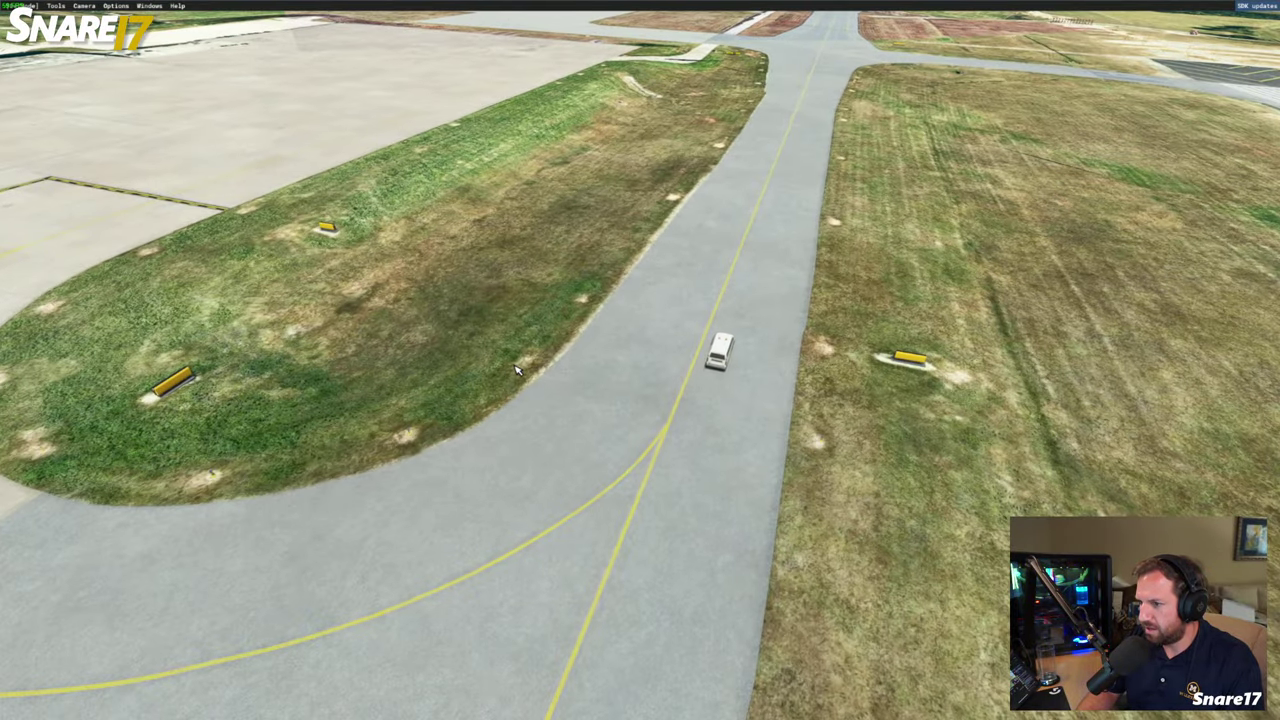
{"action": "key", "text": "s"}
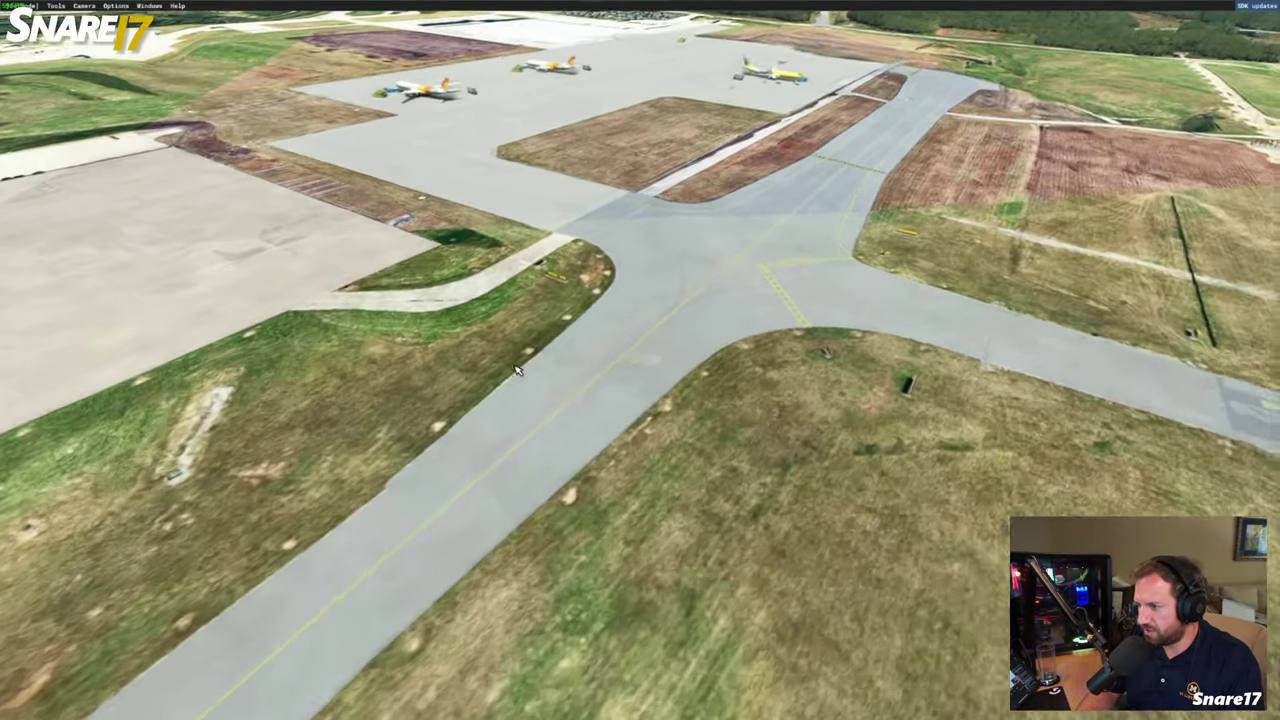
Fly past the FedEx ramp's parked aircraft and turn the camera back along the taxiway toward the runway
{"action": "key", "text": "w"}
{"action": "key", "text": "d"}
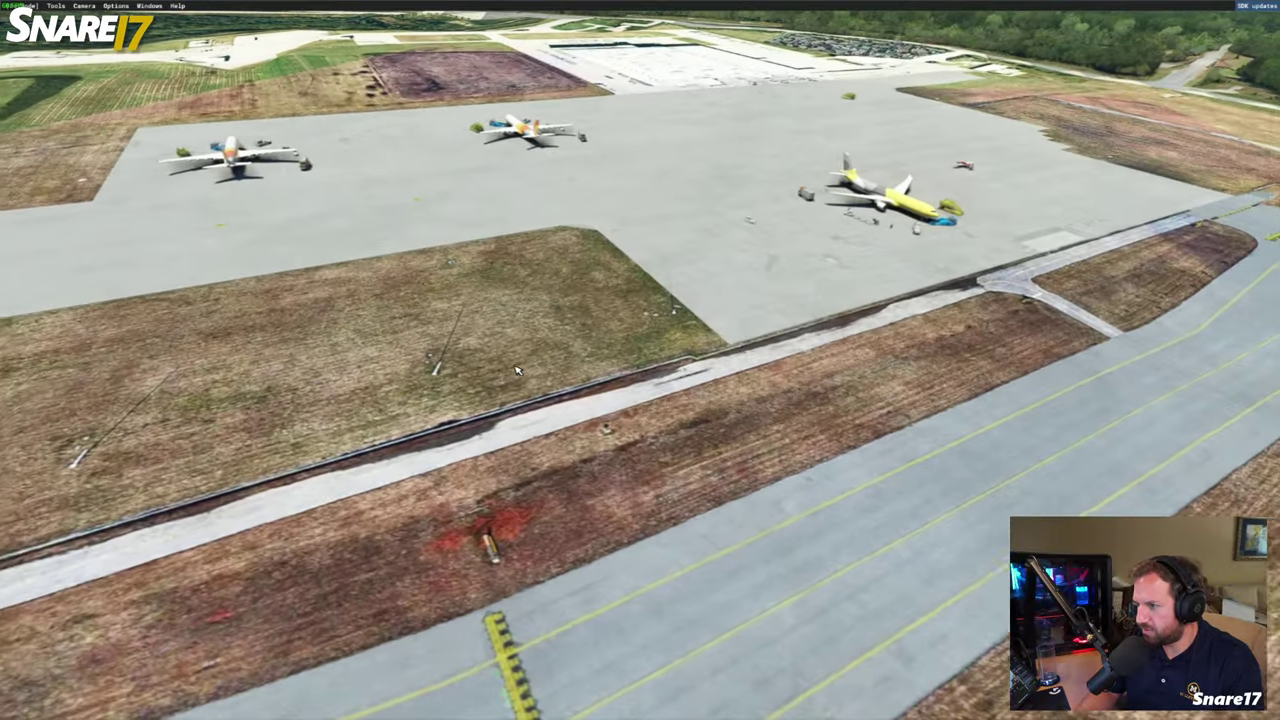
{"action": "key", "text": "d"}
{"action": "key", "text": "KP_4"}
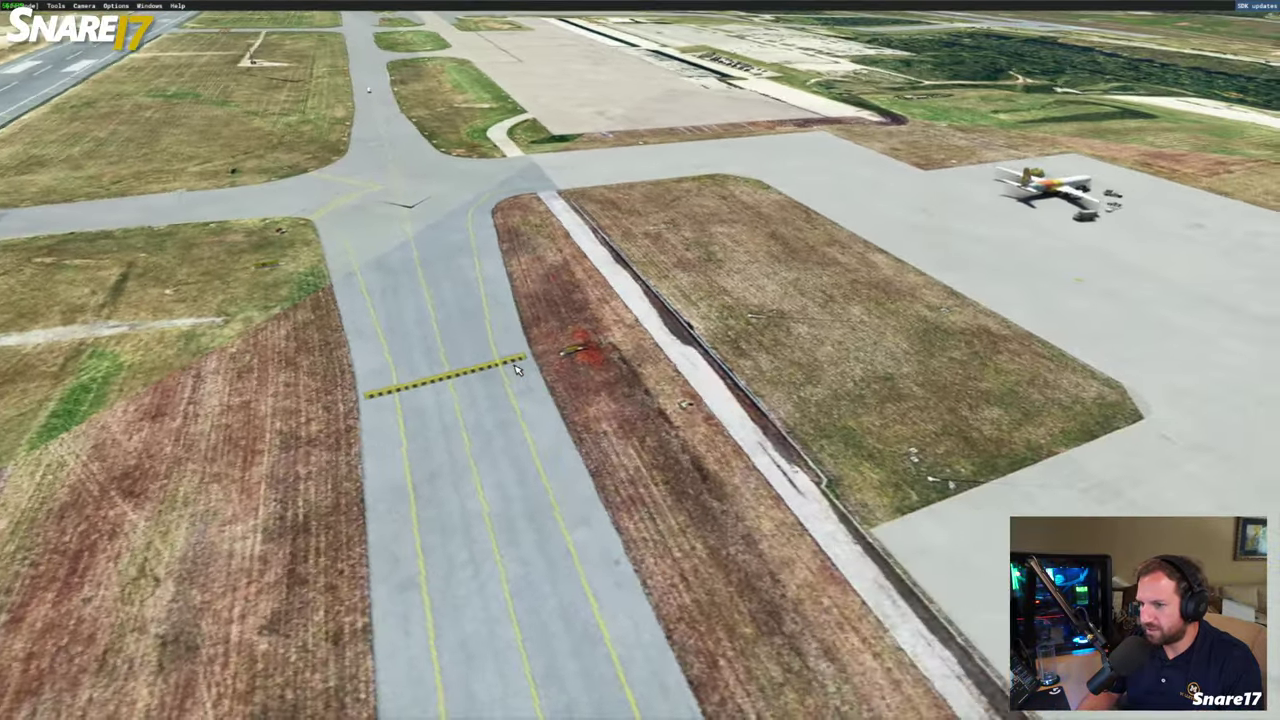
{"action": "key", "text": "KP_4"}
{"action": "key", "text": "KP_8"}
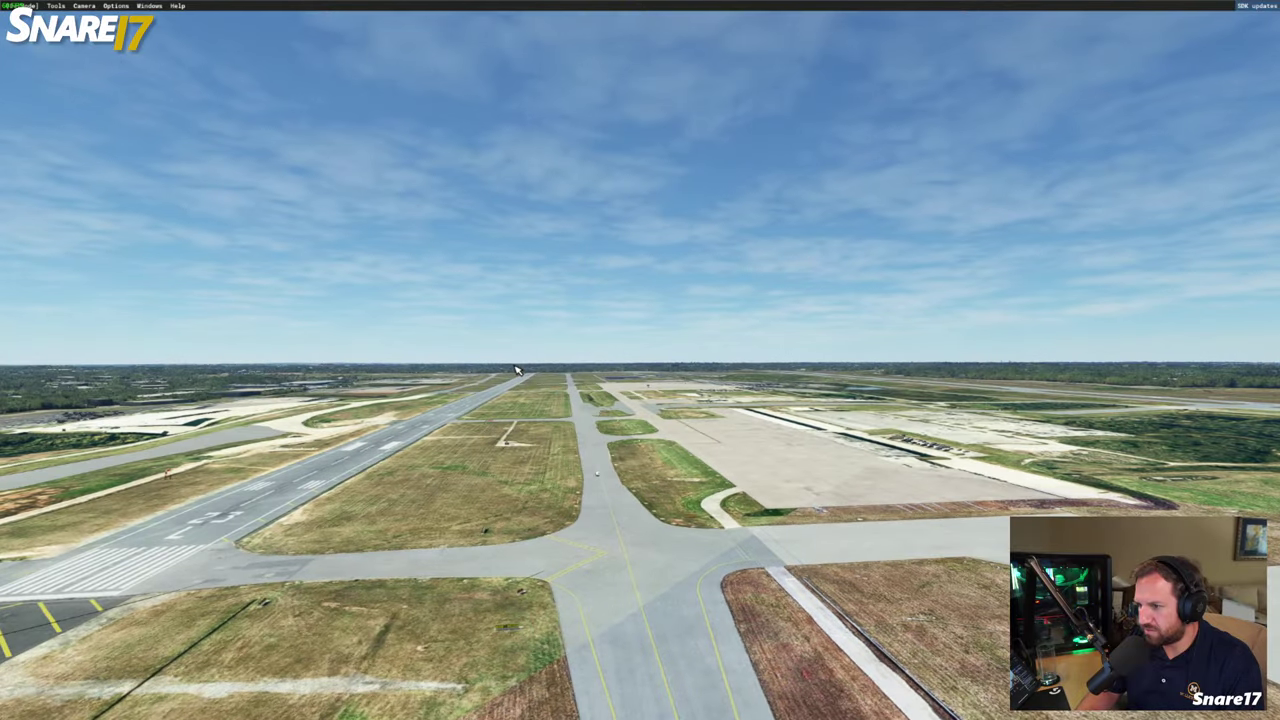
View the runway and surrounding taxiways at low level, and survey the airfield around the FedEx ramp from high above
{"action": "key", "text": "KP_4"}
{"action": "key", "text": "KP_2"}
{"action": "key", "text": "KP_6"}
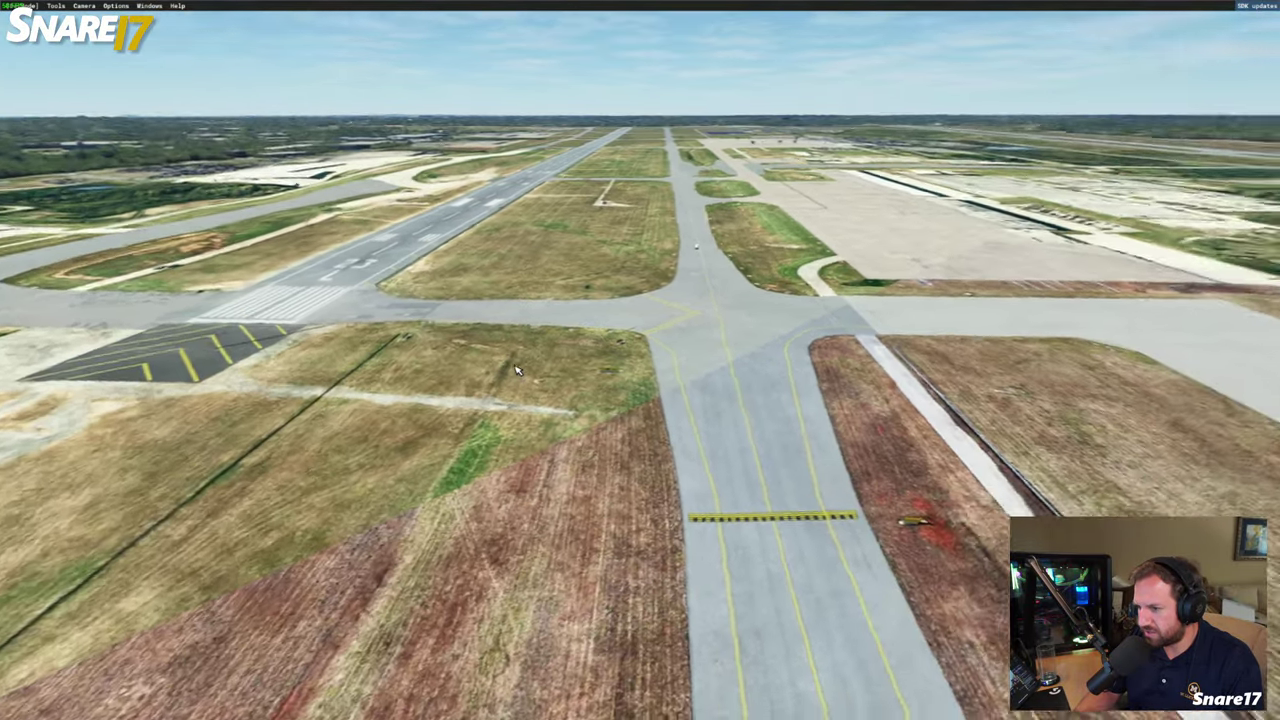
{"action": "key", "text": "KP_8"}
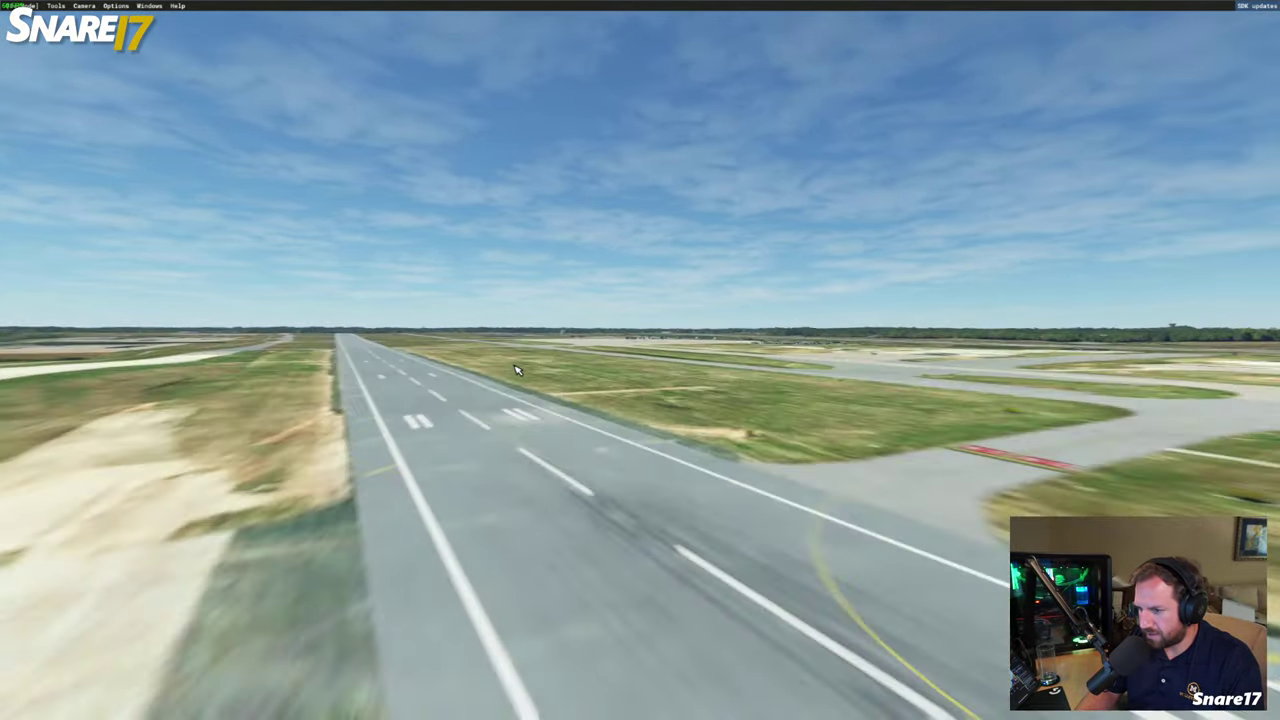
{"action": "key", "text": "Insert"}
{"action": "key", "text": "r"}
{"action": "key", "text": "KP_6"}
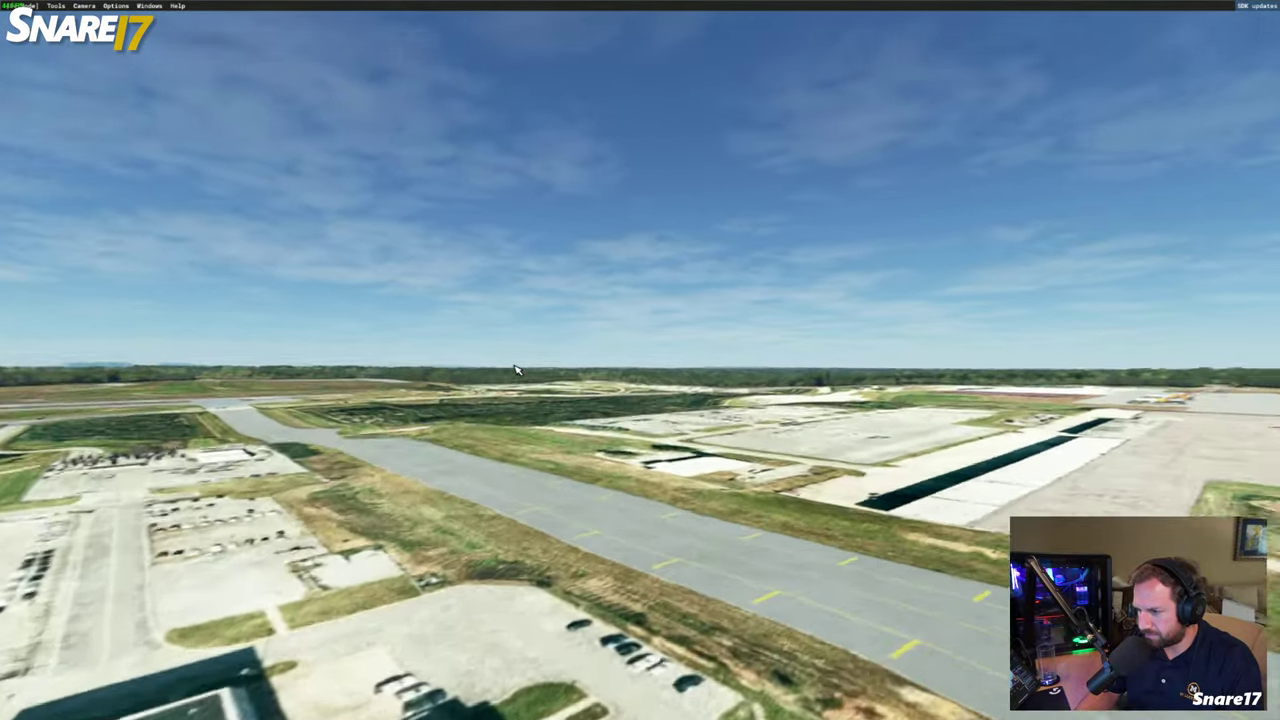
{"action": "key", "text": "KP_2"}
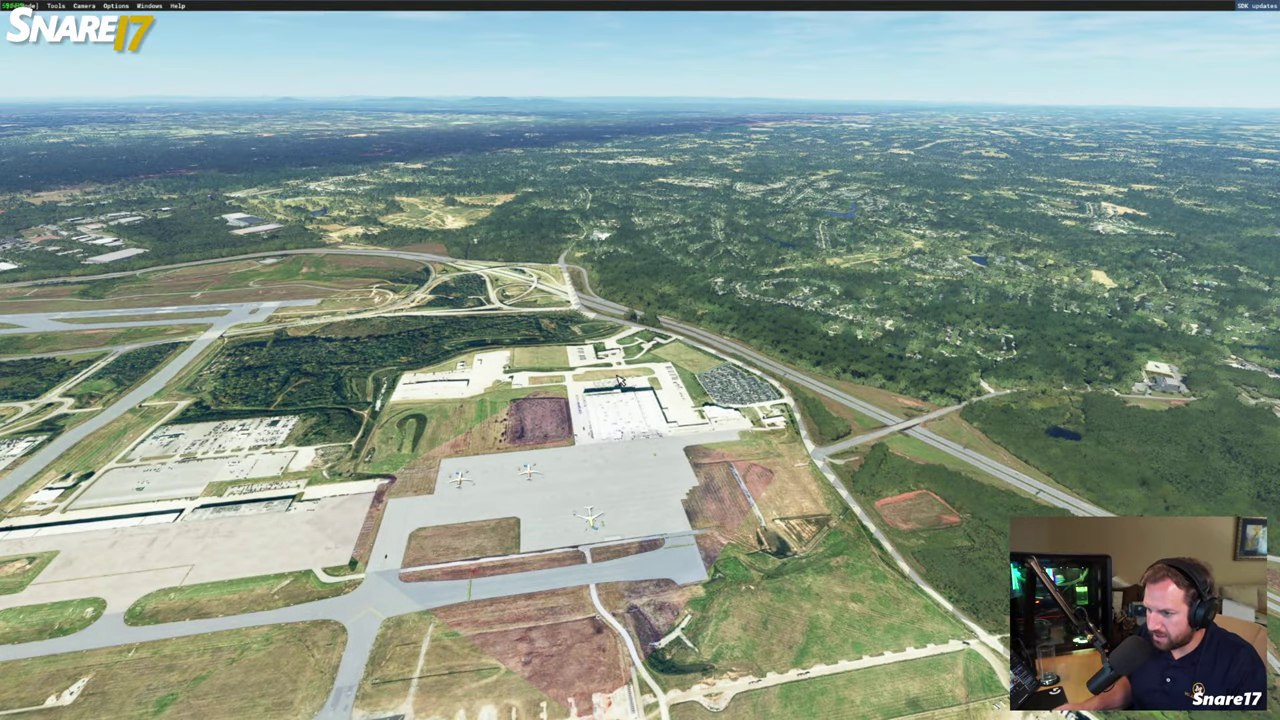
Survey the FedEx ramp and sorting building from above, and move in on the parked aircraft
{"action": "key", "text": "f"}
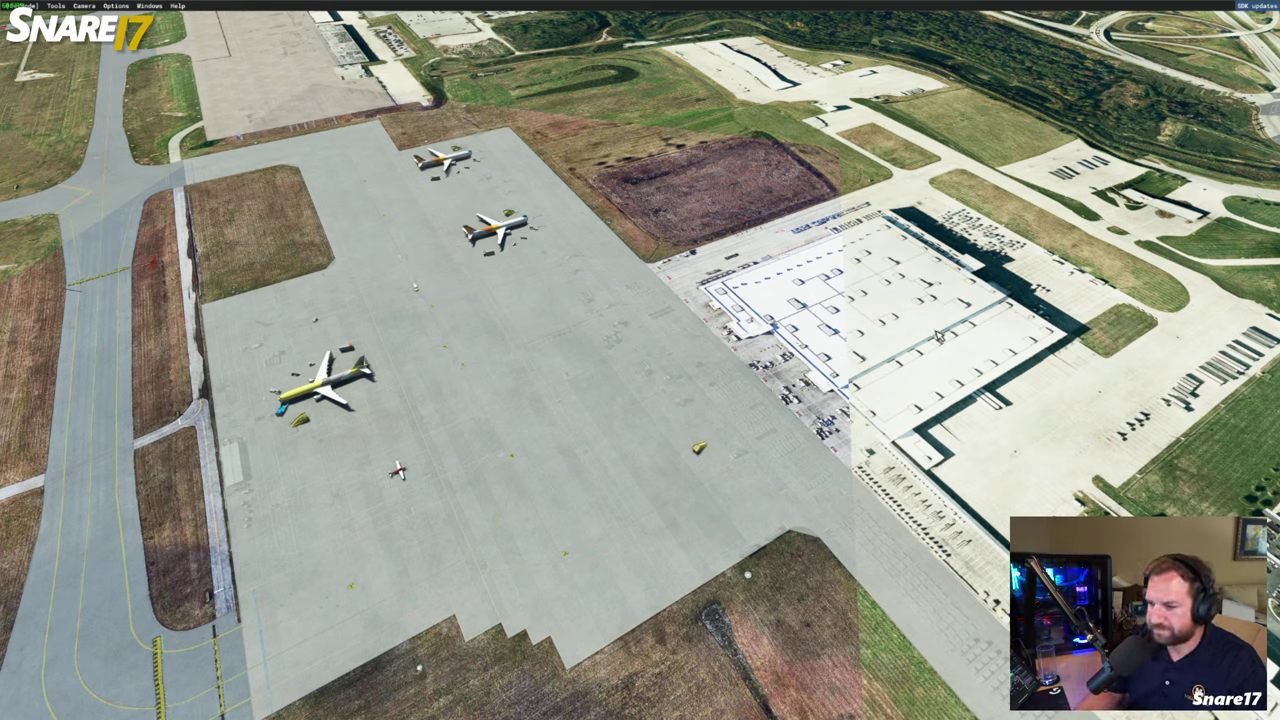
{"action": "key", "text": "s"}
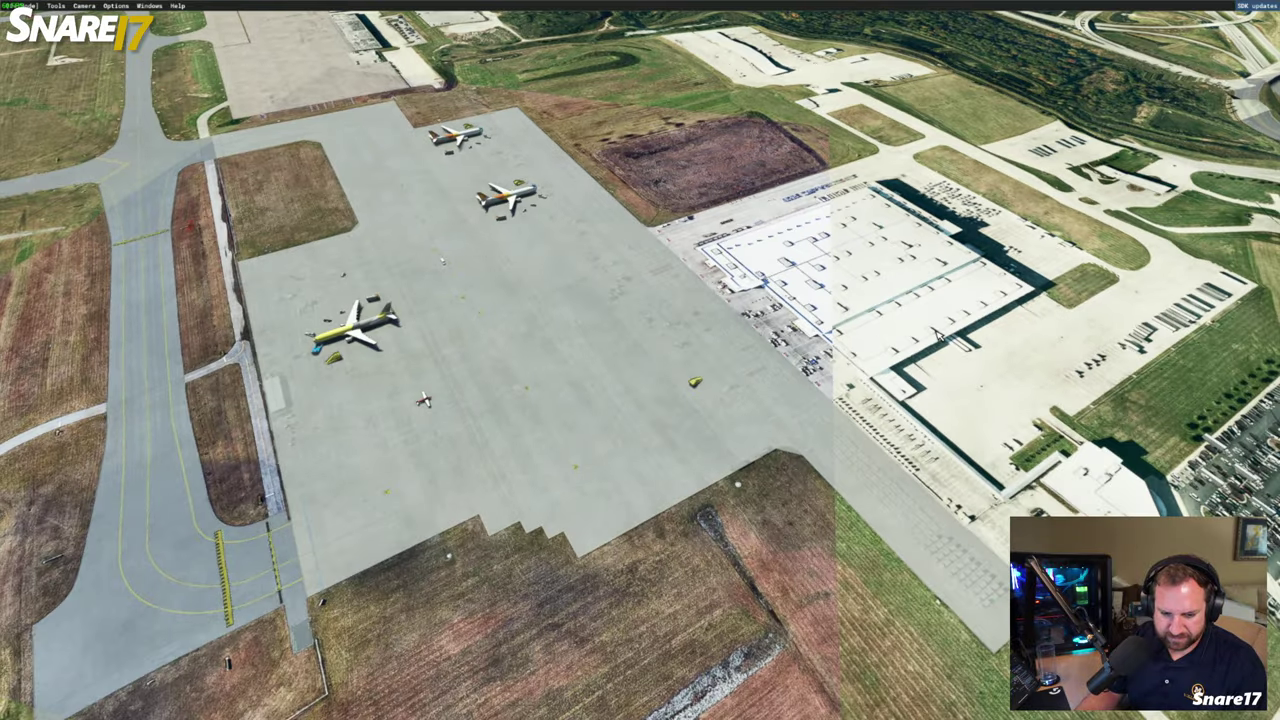
{"action": "key", "text": "w"}
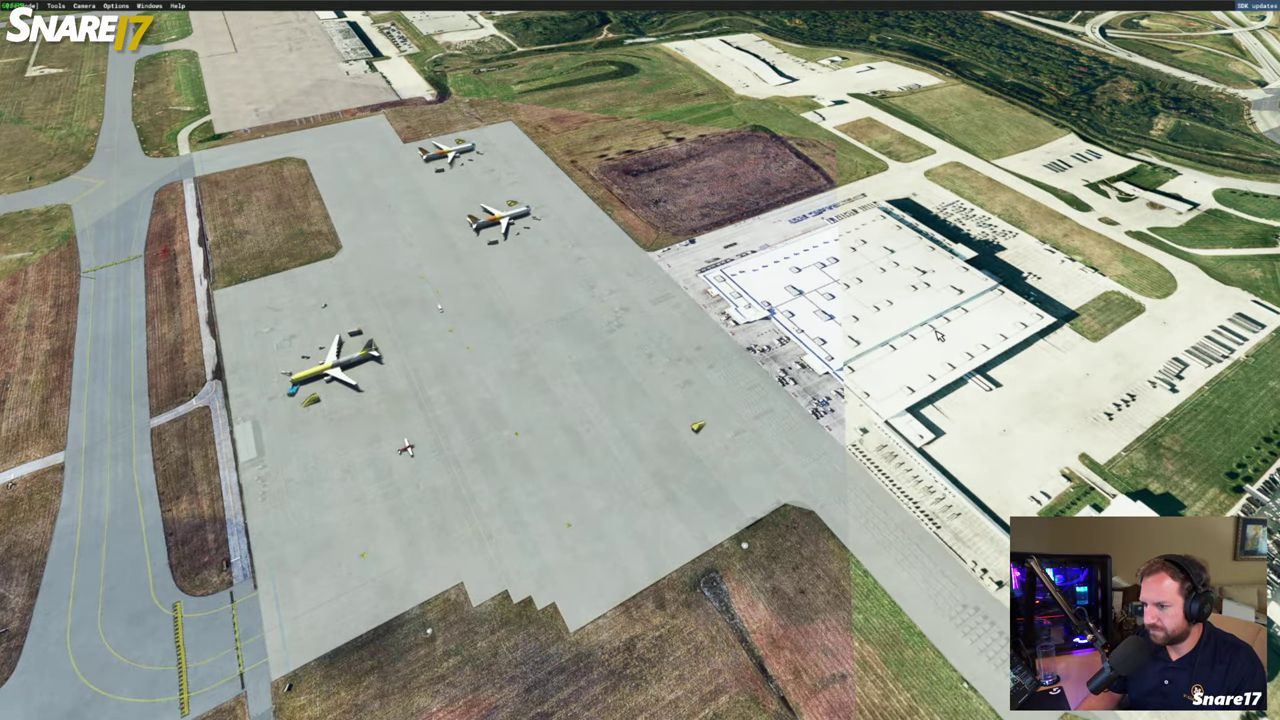
{"action": "key", "text": "a"}
{"action": "key", "text": "w"}
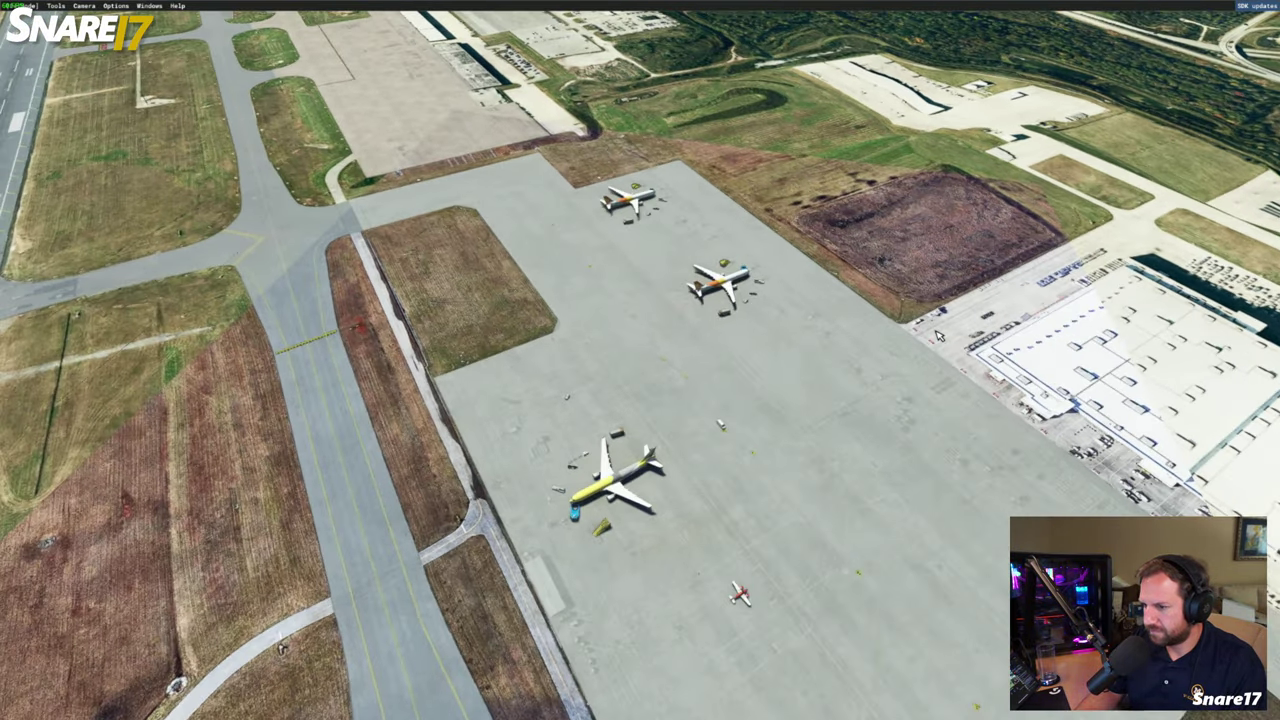
{"action": "key", "text": "f"}
{"action": "key", "text": "w"}
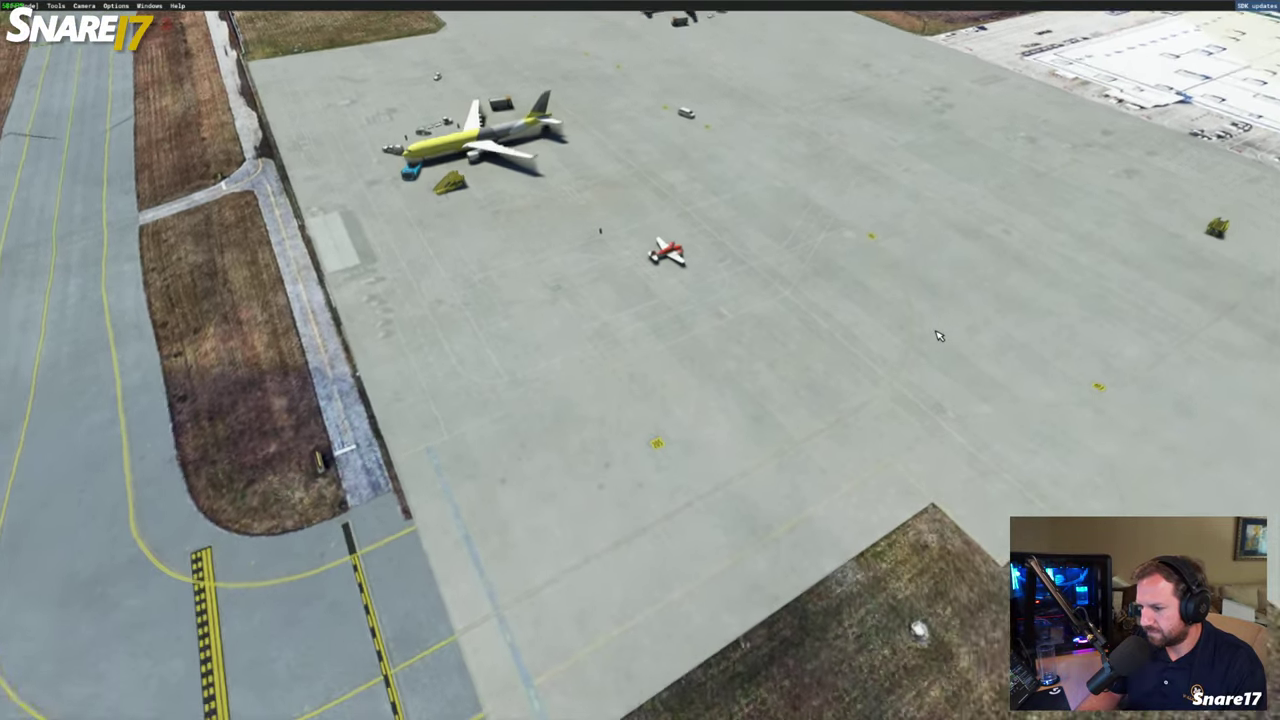
Examine the pavement markings and parking spots between the red-and-white aircraft and the taxiway entrance to the FedEx ramp
{"action": "key", "text": "w"}
{"action": "key", "text": "a"}
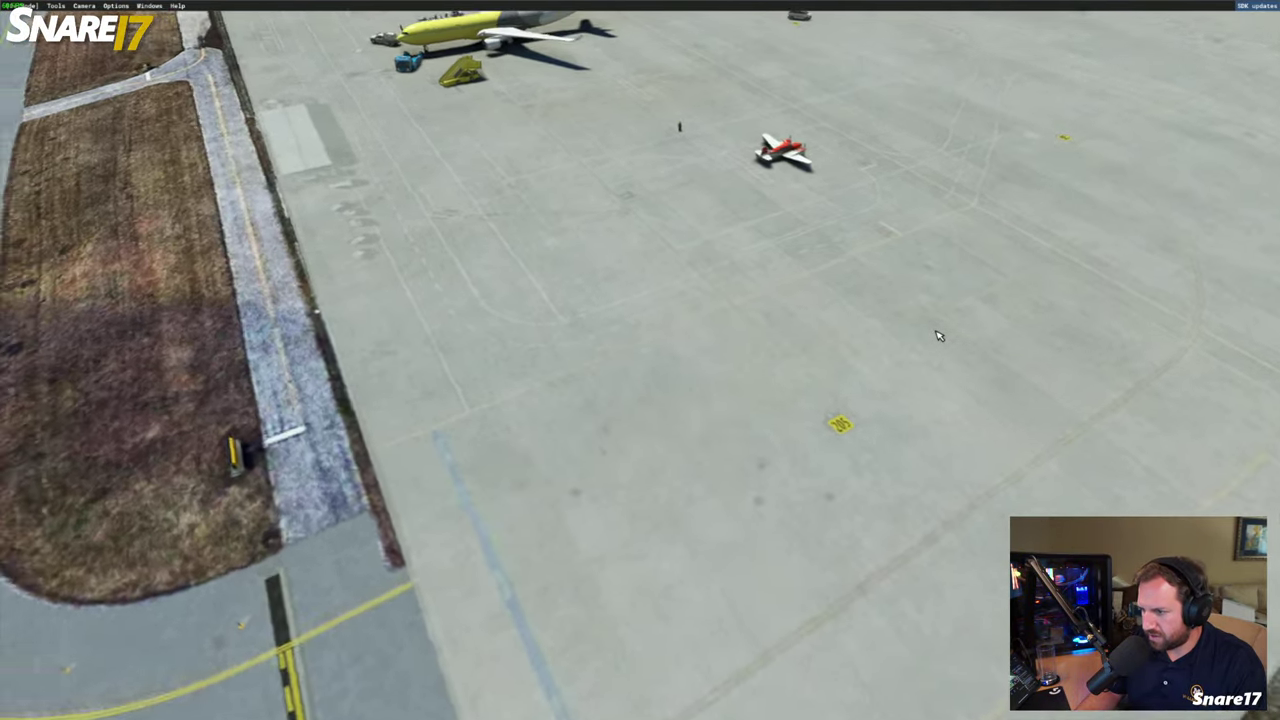
{"action": "key", "text": "KP_6"}
{"action": "key", "text": "d"}
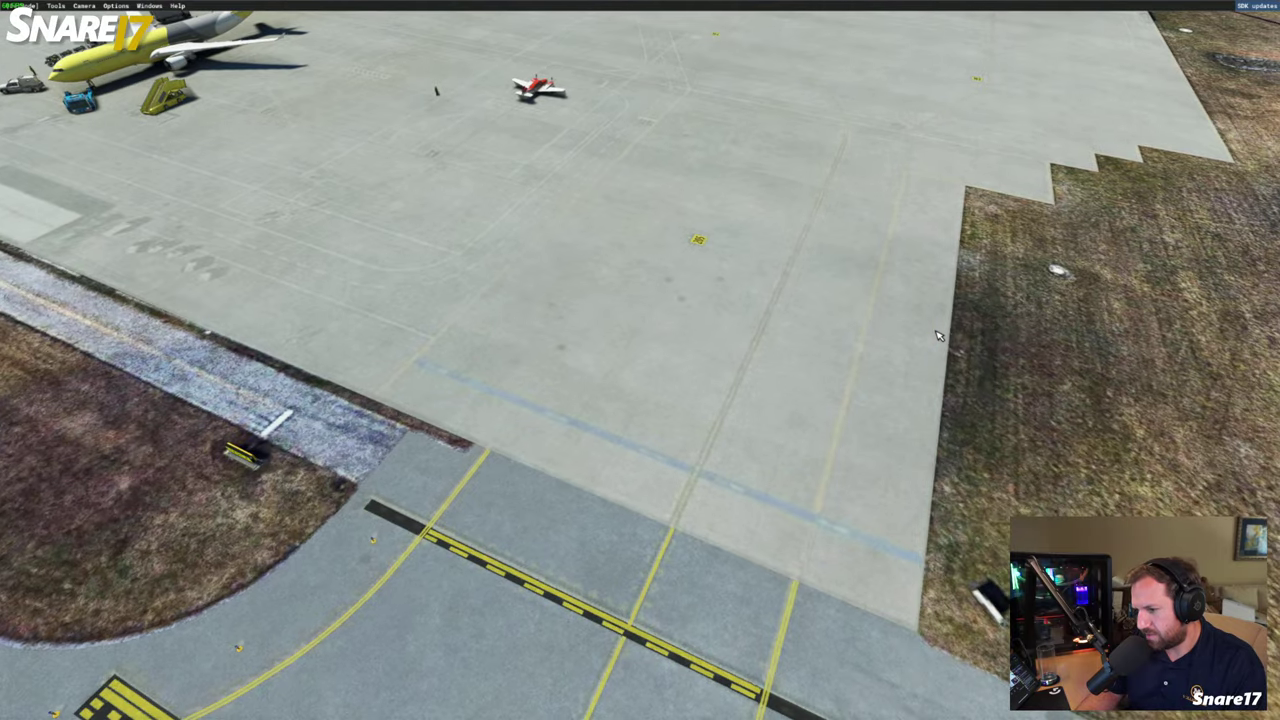
{"action": "key", "text": "w"}
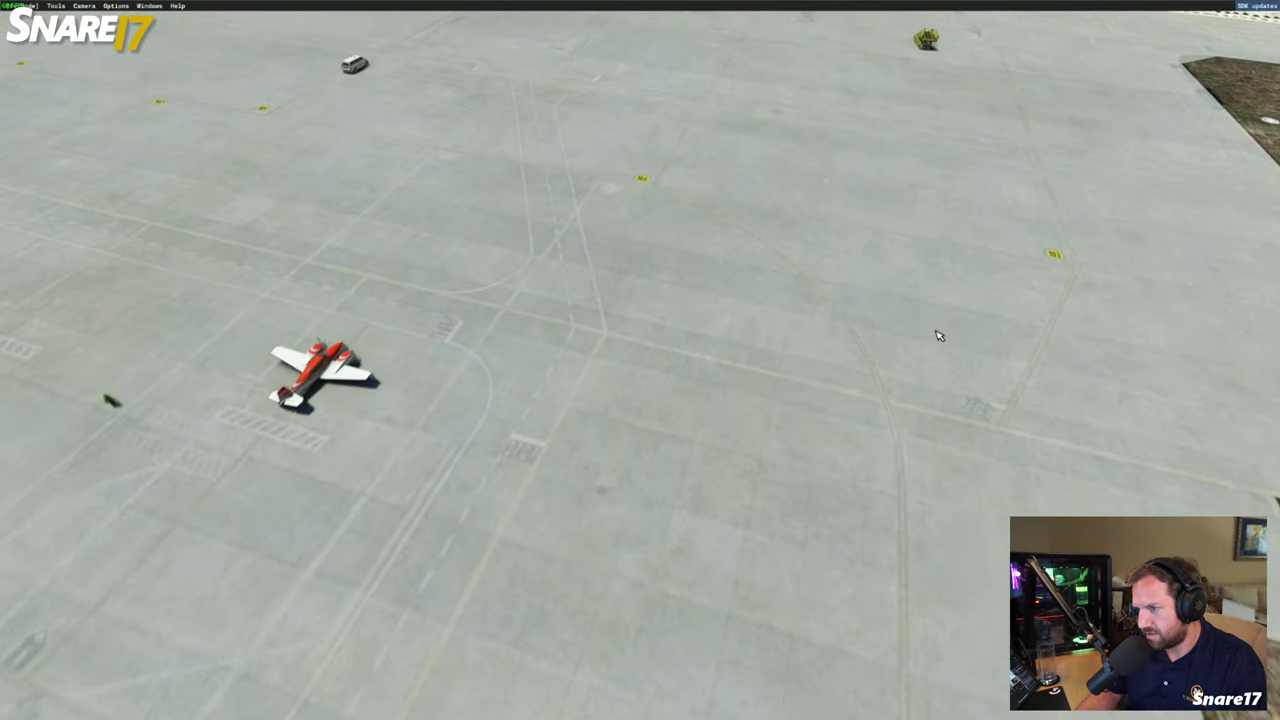
{"action": "key", "text": "s"}
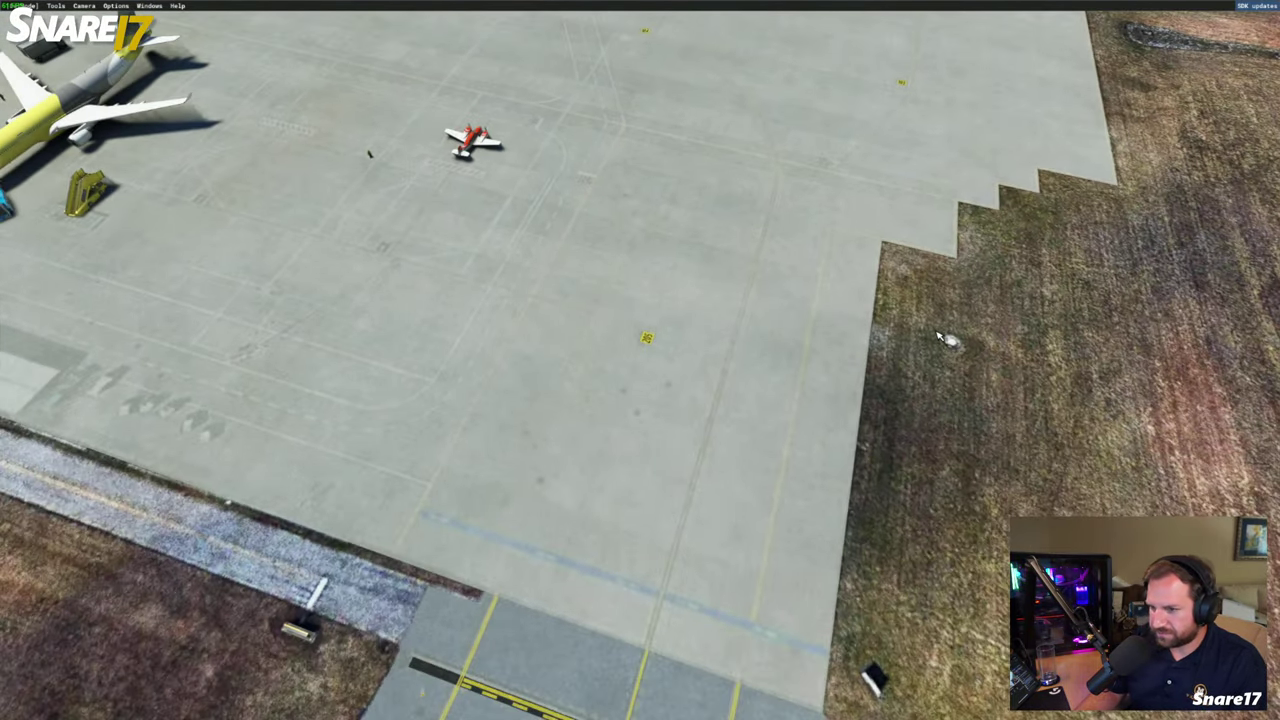
Examine the FedEx ramp's pavement markings and parking spots 103, 104 and 205 down to the taxiway entrance
{"action": "key", "text": "a"}
{"action": "key", "text": "KP_6"}
{"action": "key", "text": "w"}
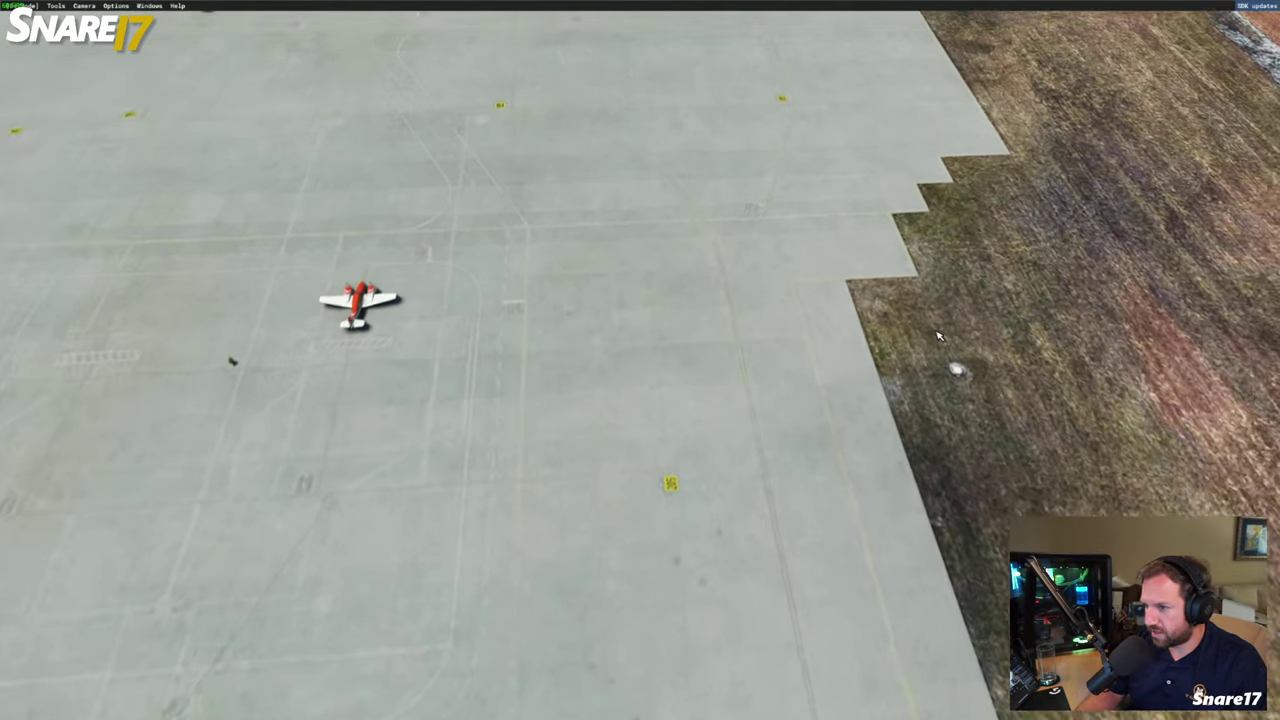
{"action": "key", "text": "d"}
{"action": "key", "text": "f"}
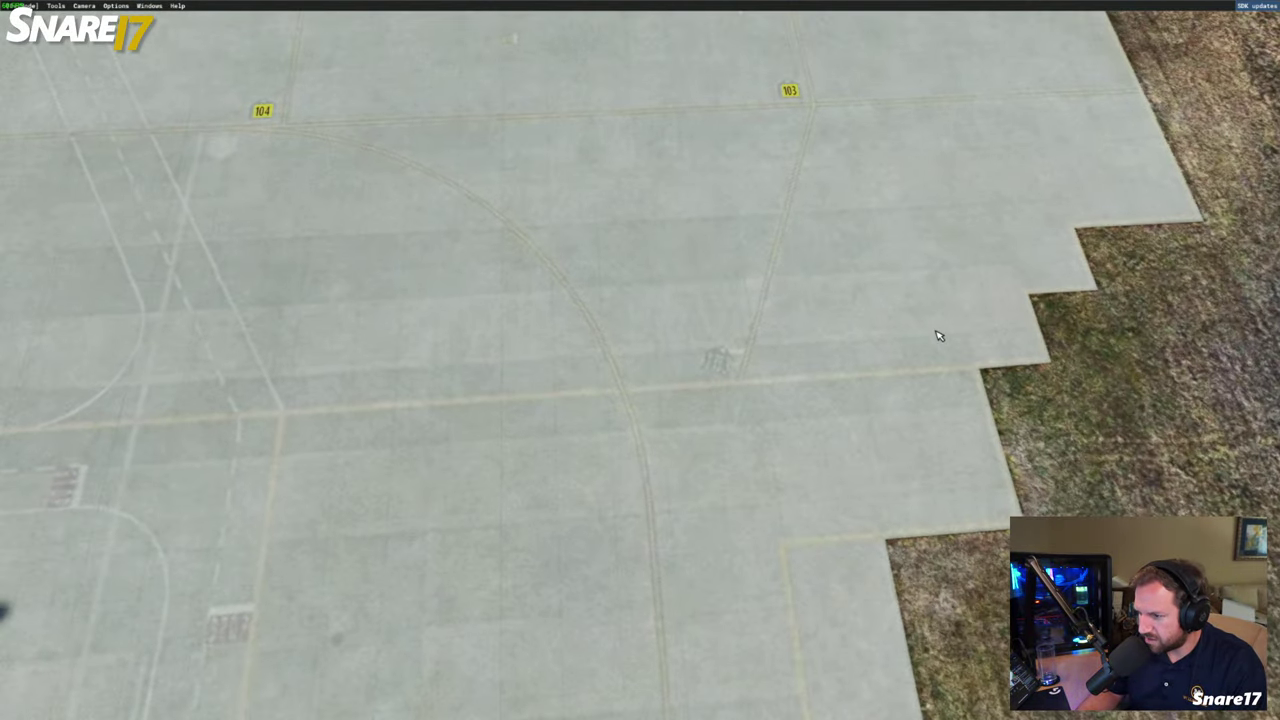
{"action": "key", "text": "s"}
{"action": "key", "text": "d"}
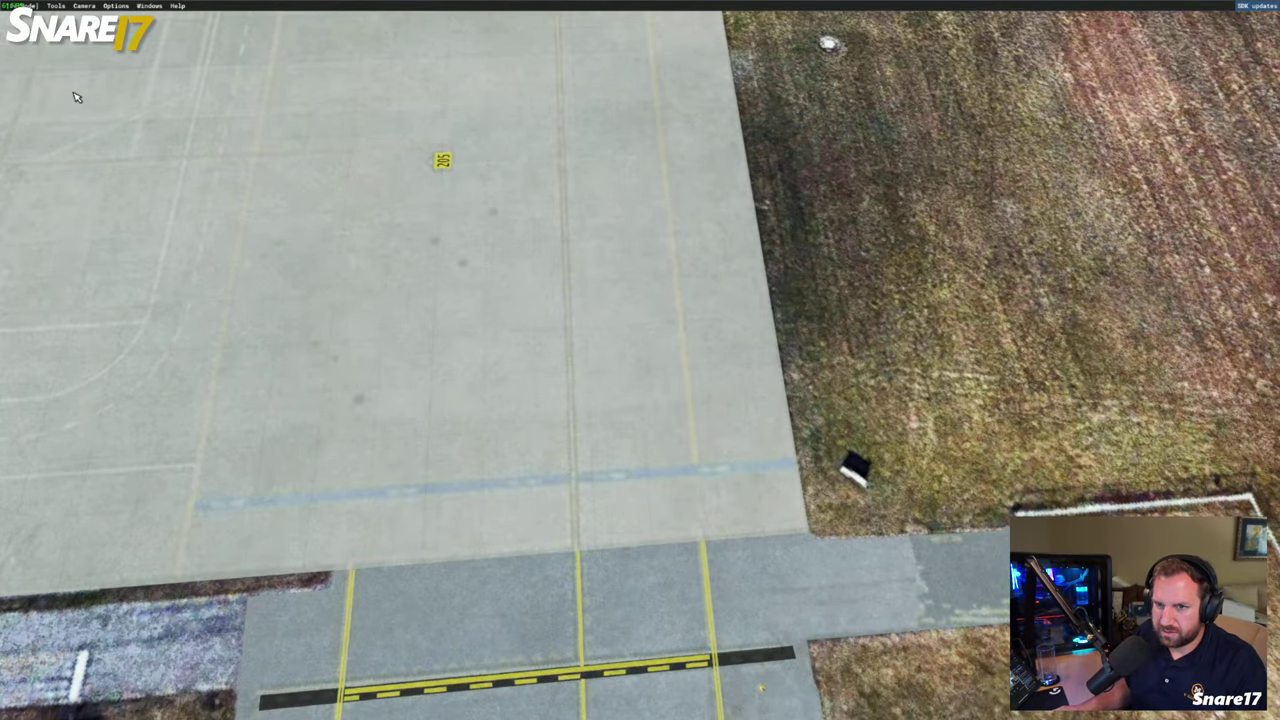
Survey the whole FedEx ramp from high above, and inspect the curved taxiway and its markings leading onto the ramp
{"action": "key", "text": "s"}
{"action": "key", "text": "r"}
{"action": "key", "text": "a"}
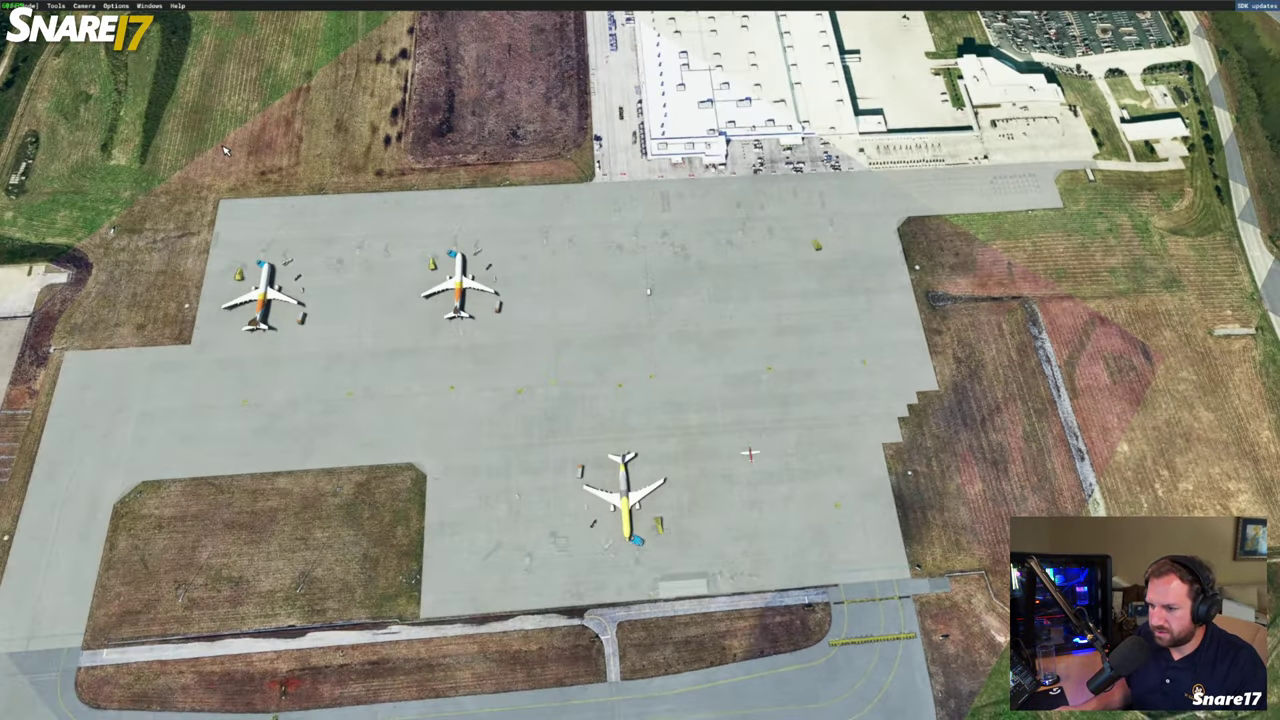
{"action": "key", "text": "s"}
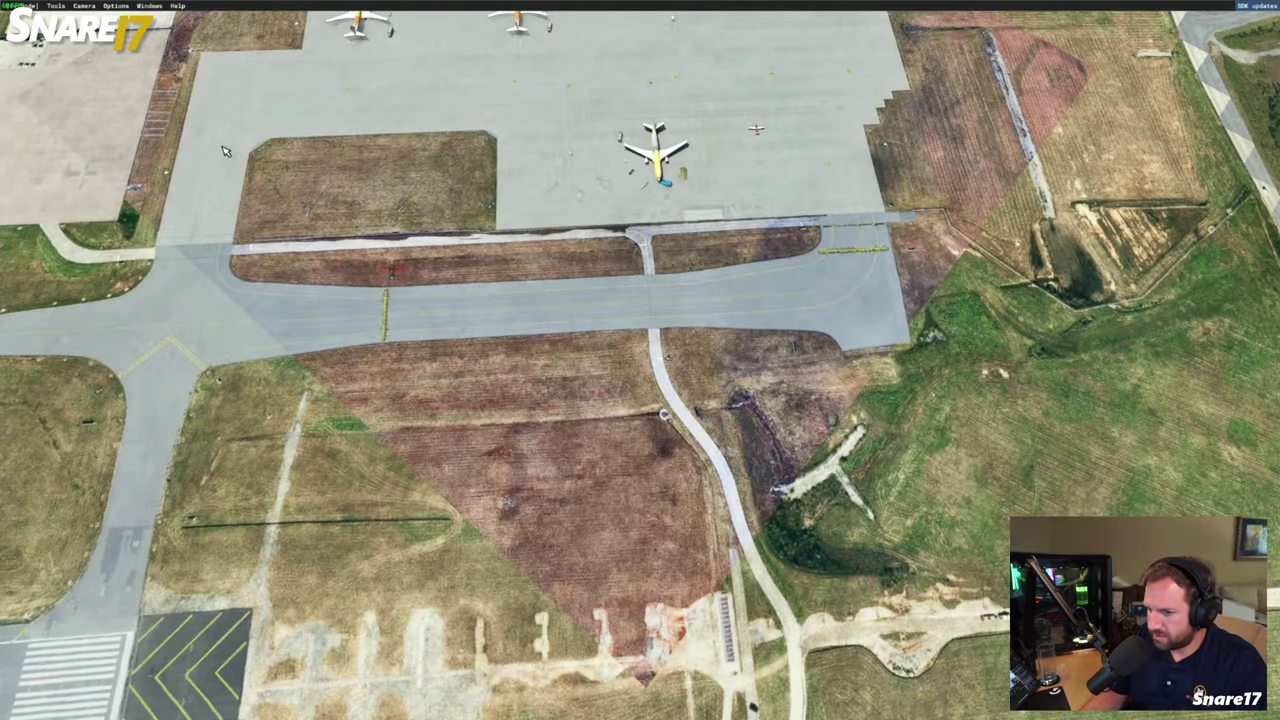
{"action": "key", "text": "KP_8"}
{"action": "key", "text": "d"}
{"action": "key", "text": "KP_4"}
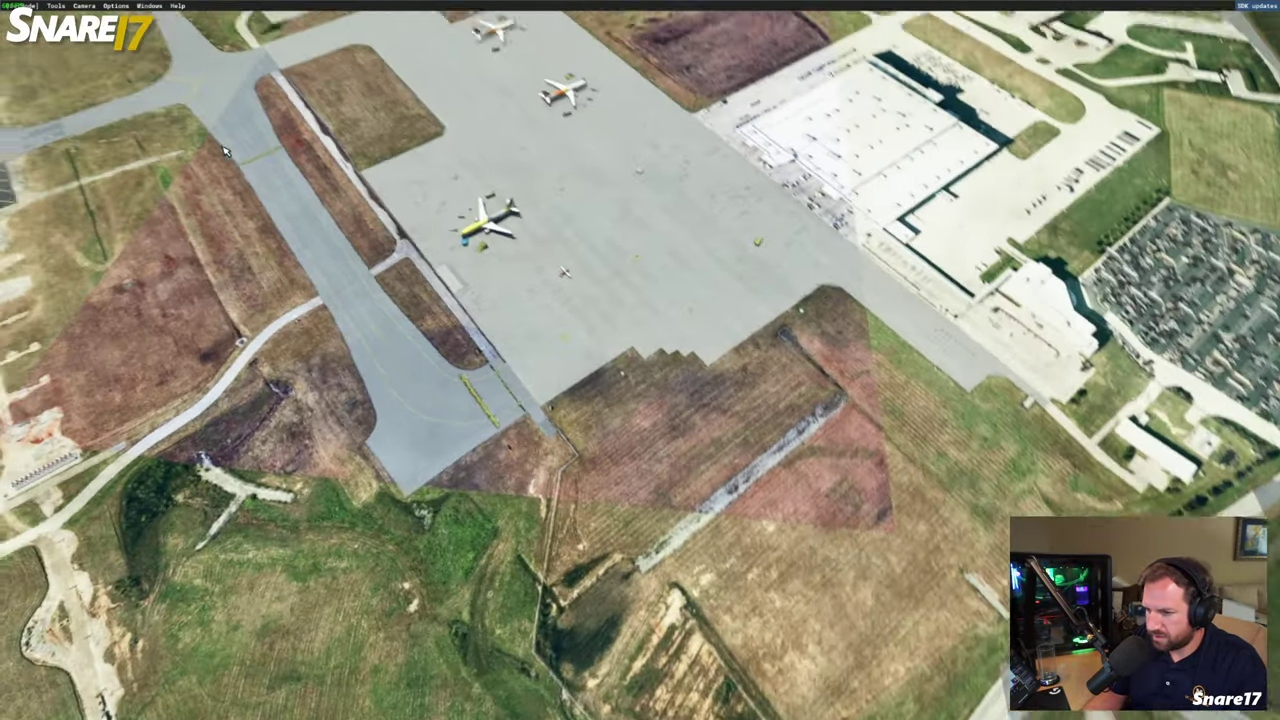
{"action": "key", "text": "w"}
{"action": "key", "text": "KP_8"}
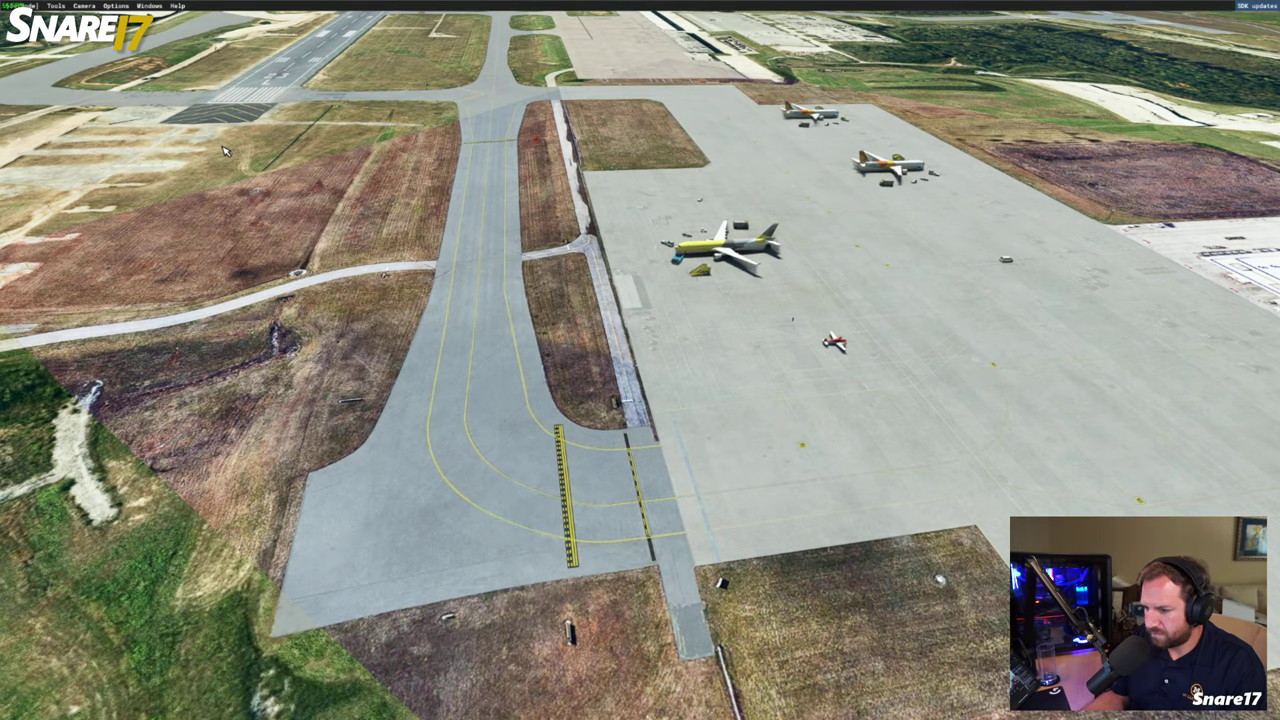
{"action": "key", "text": "w"}
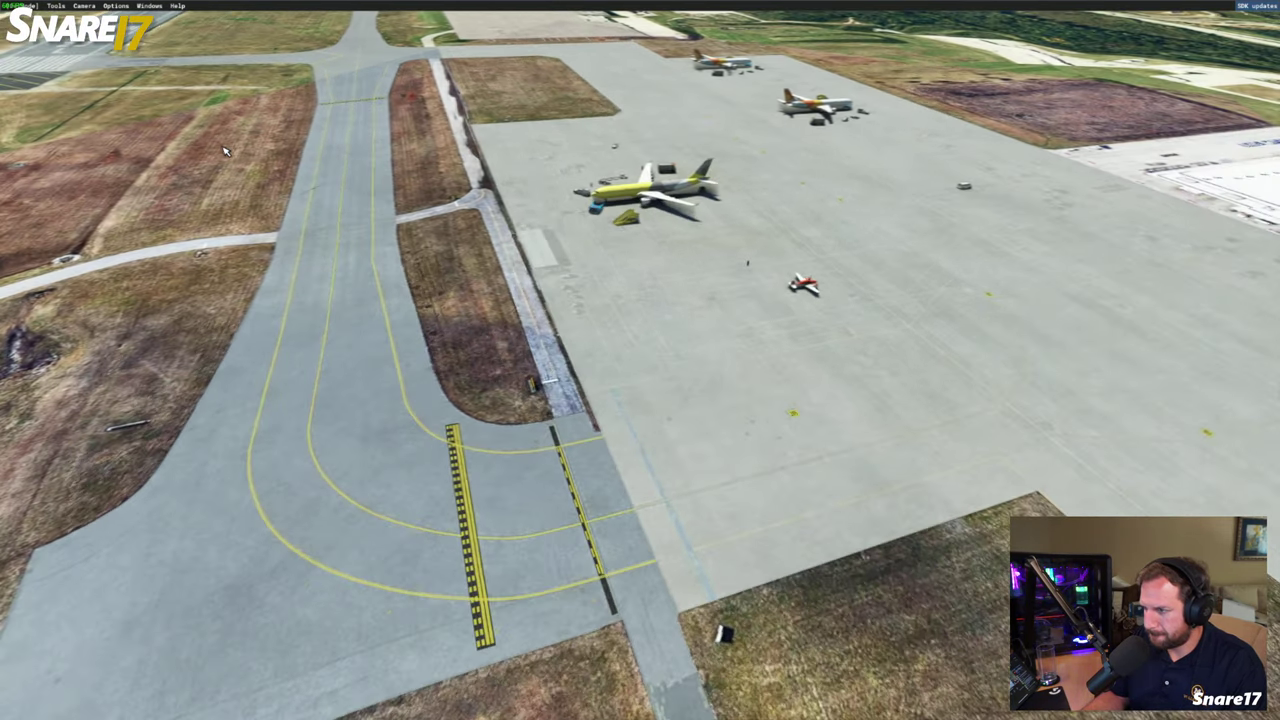
{"action": "key", "text": "w"}
{"action": "key", "text": "d"}
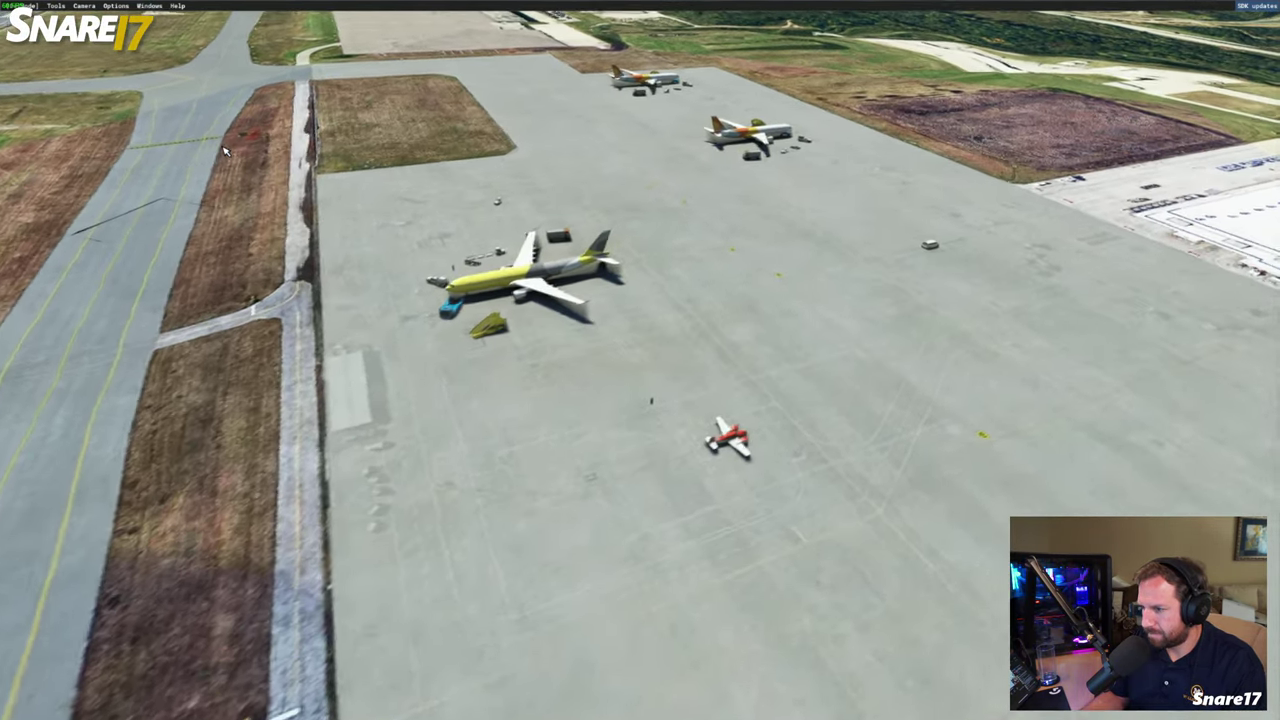
Look over the FedEx ramp's parked aircraft and ground equipment, and the sorting building beside the ramp
{"action": "key", "text": "a"}
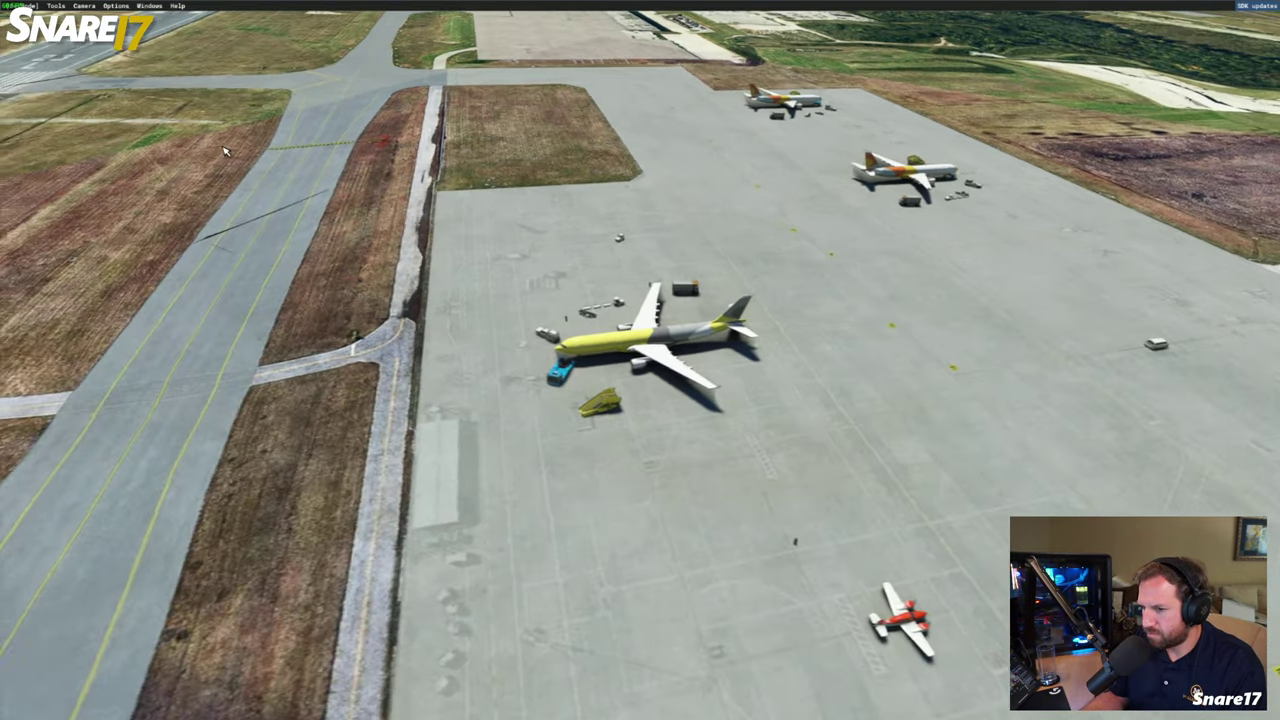
{"action": "key", "text": "d"}
{"action": "key", "text": "w"}
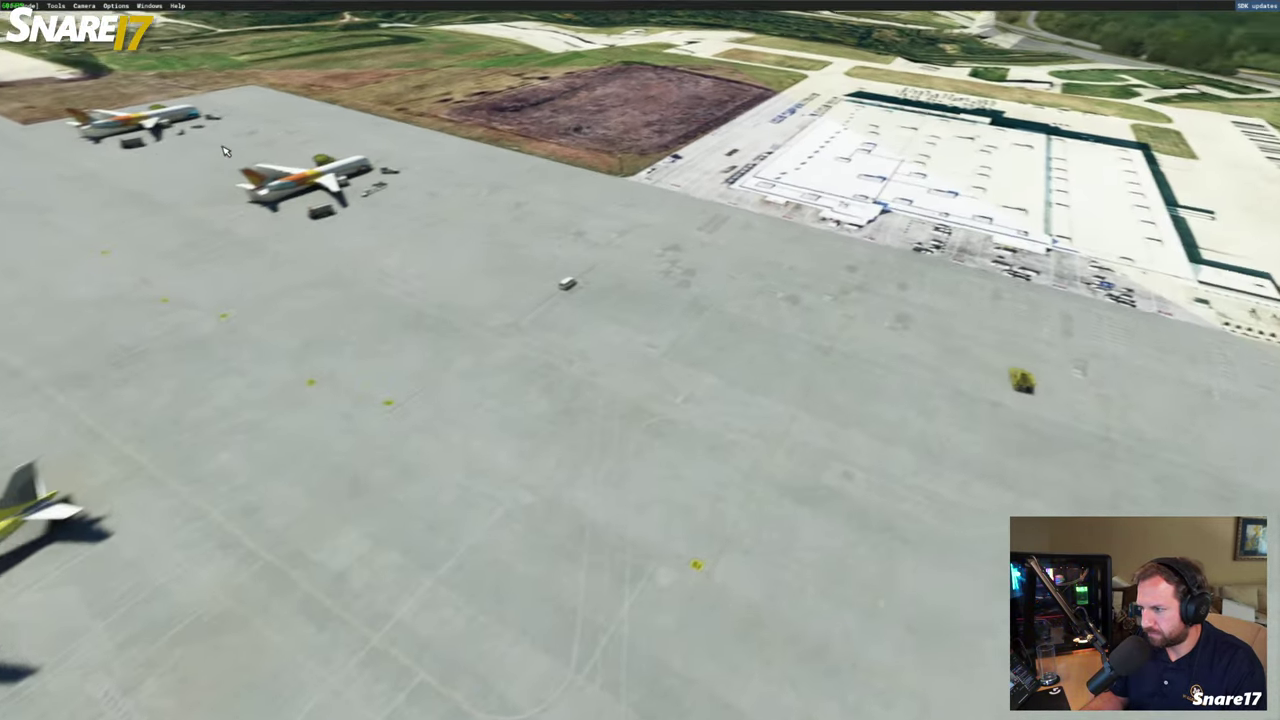
{"action": "key", "text": "d"}
{"action": "key", "text": "w"}
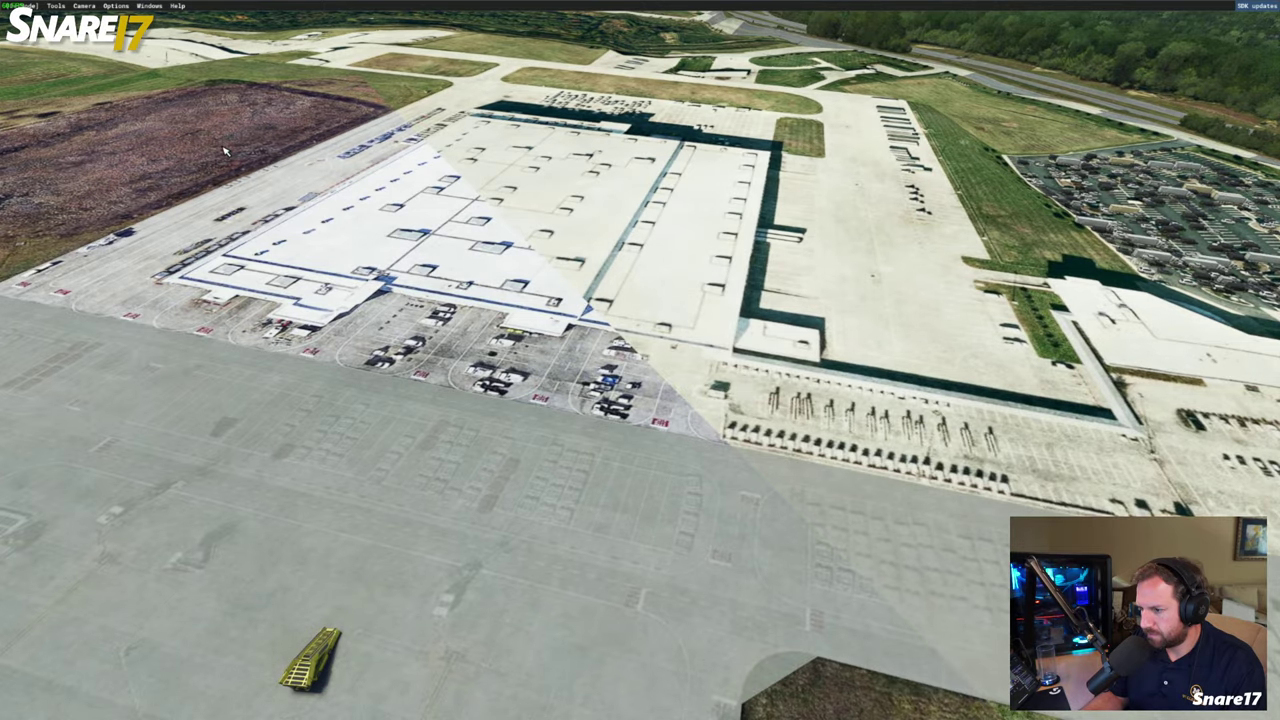
{"action": "key", "text": "a"}
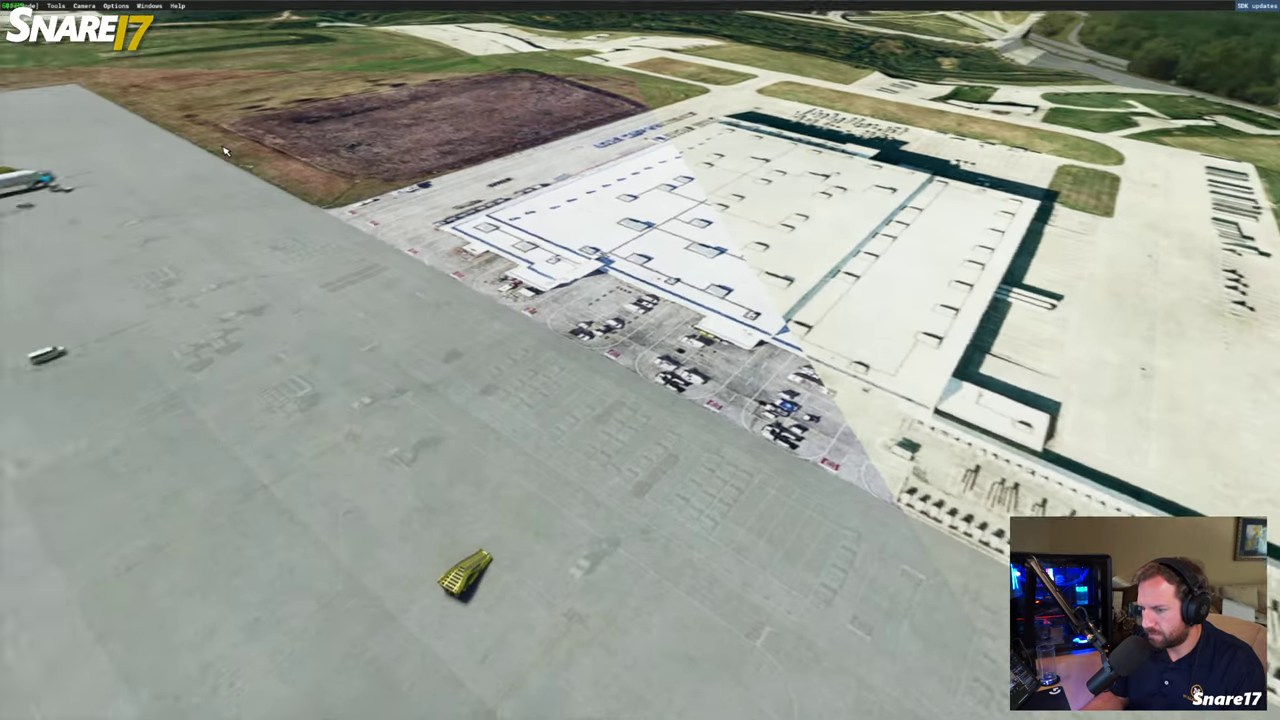
{"action": "key", "text": "a"}
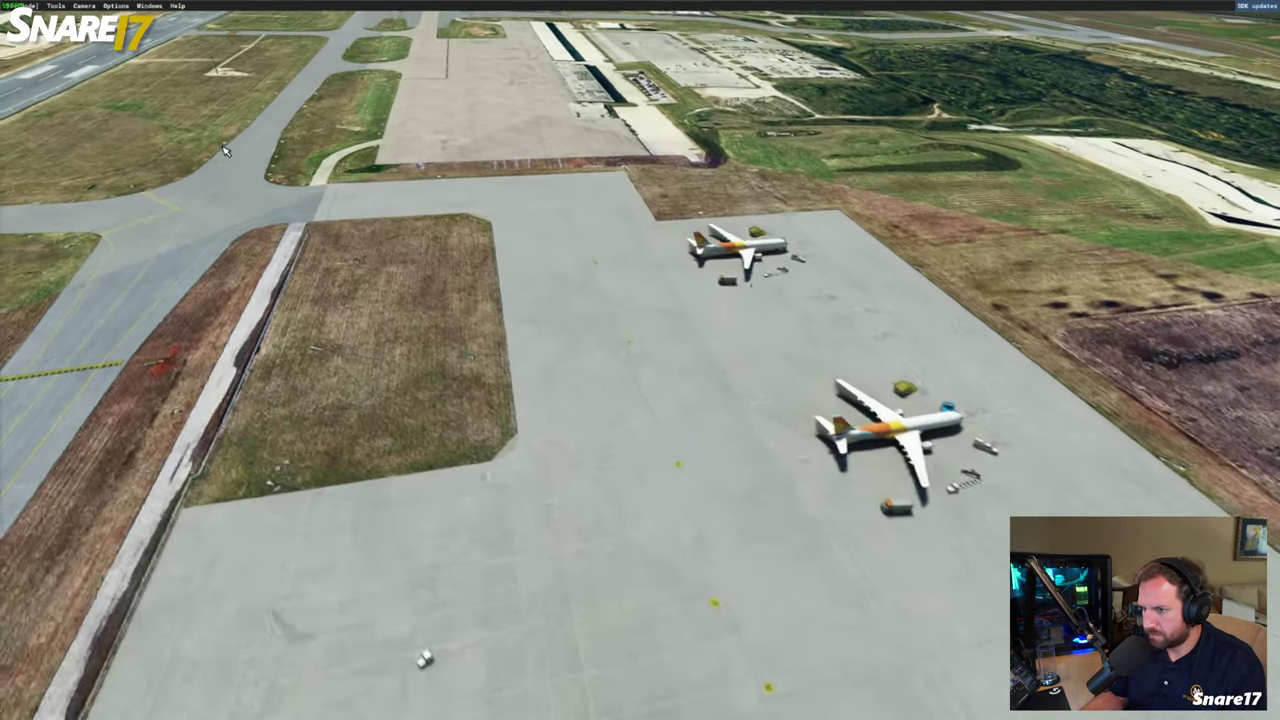
Follow the parallel taxiway from the FedEx ramp and inspect the large concrete apron and its centerline markings
{"action": "key", "text": "w"}
{"action": "key", "text": "w"}
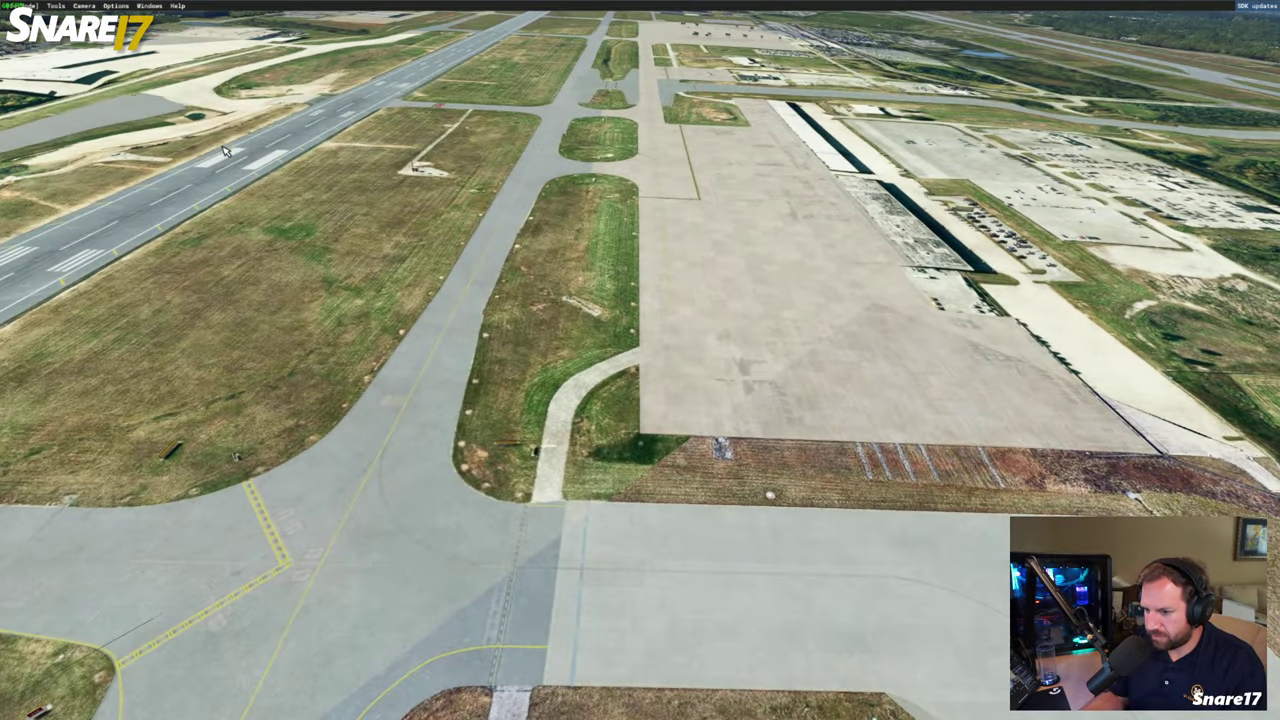
{"action": "key", "text": "w"}
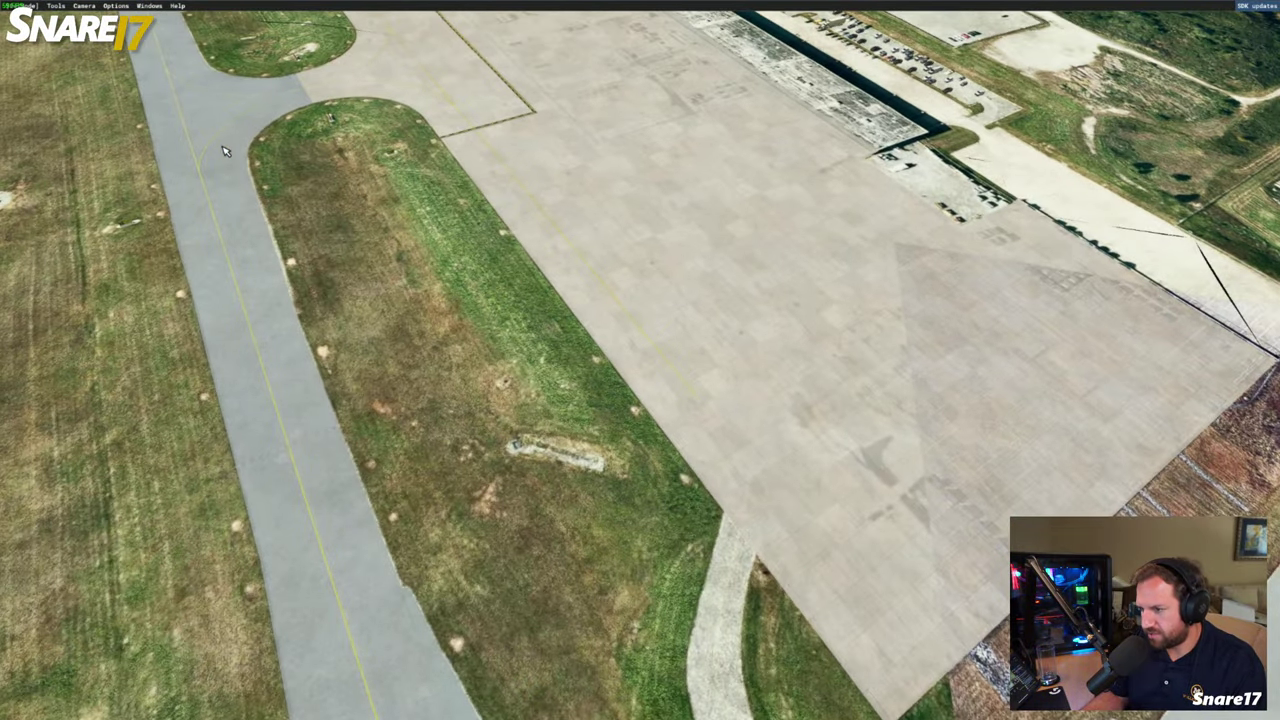
{"action": "key", "text": "s"}
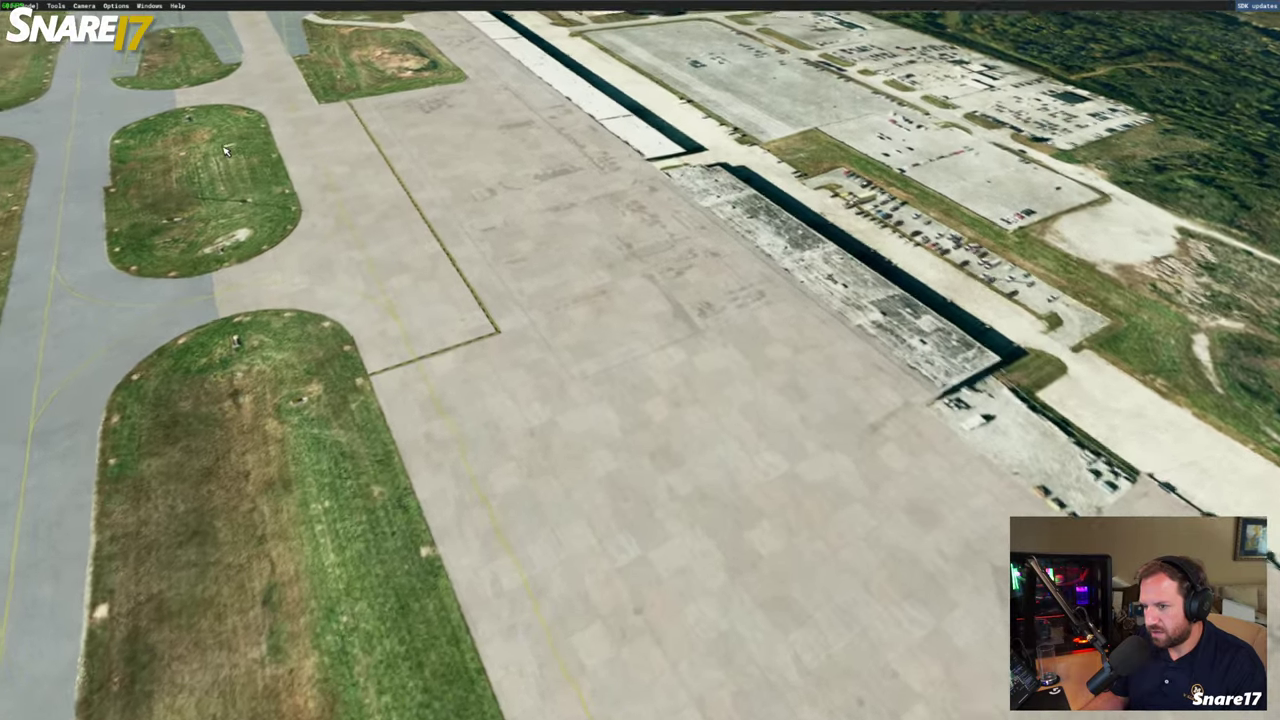
{"action": "key", "text": "w"}
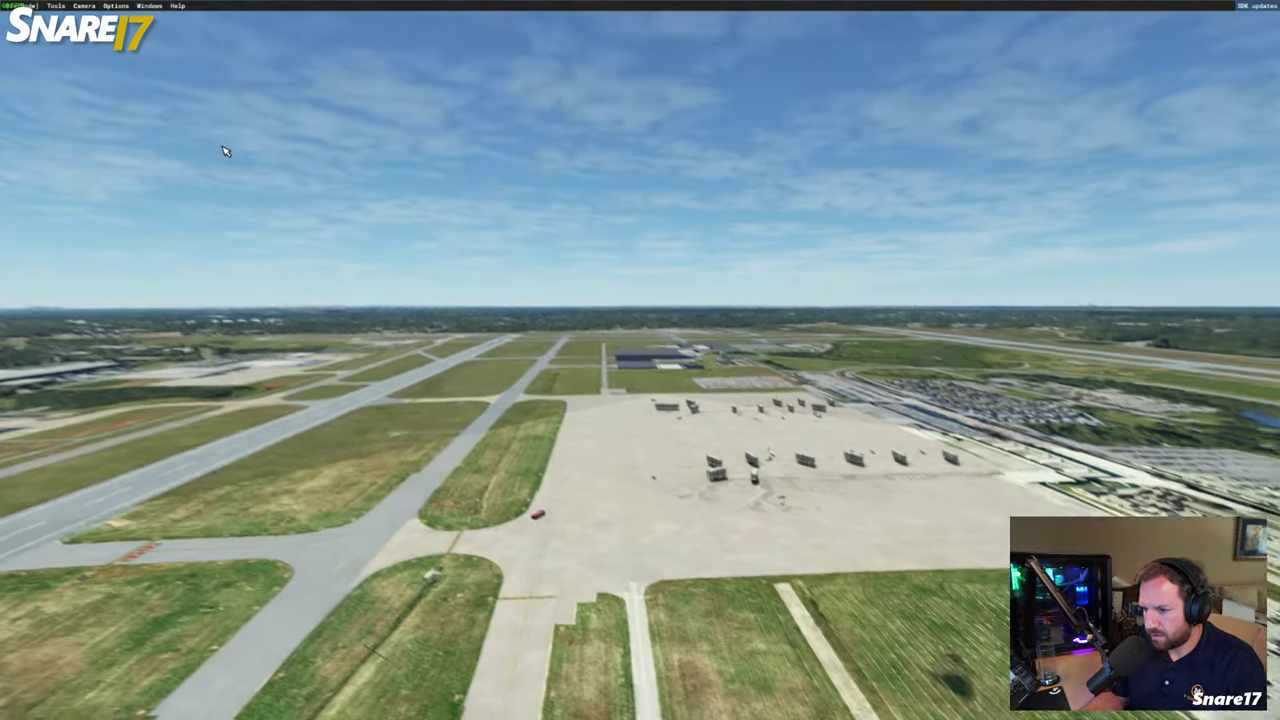
View the terminal ramp's jetways, and check the runway and its connecting taxiways around the holding position signs
{"action": "right_click_drag", "start_coordinate": [226, 152], "coordinate": [225, 151]}
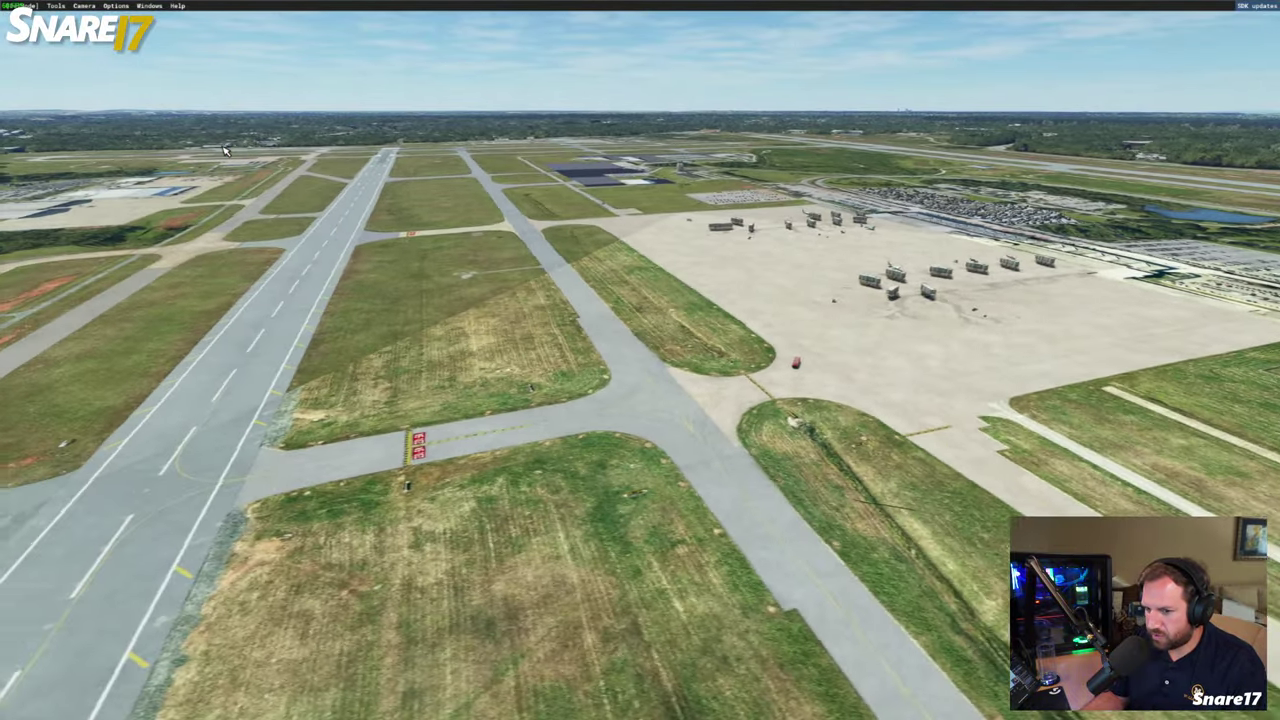
{"action": "key", "text": "a"}
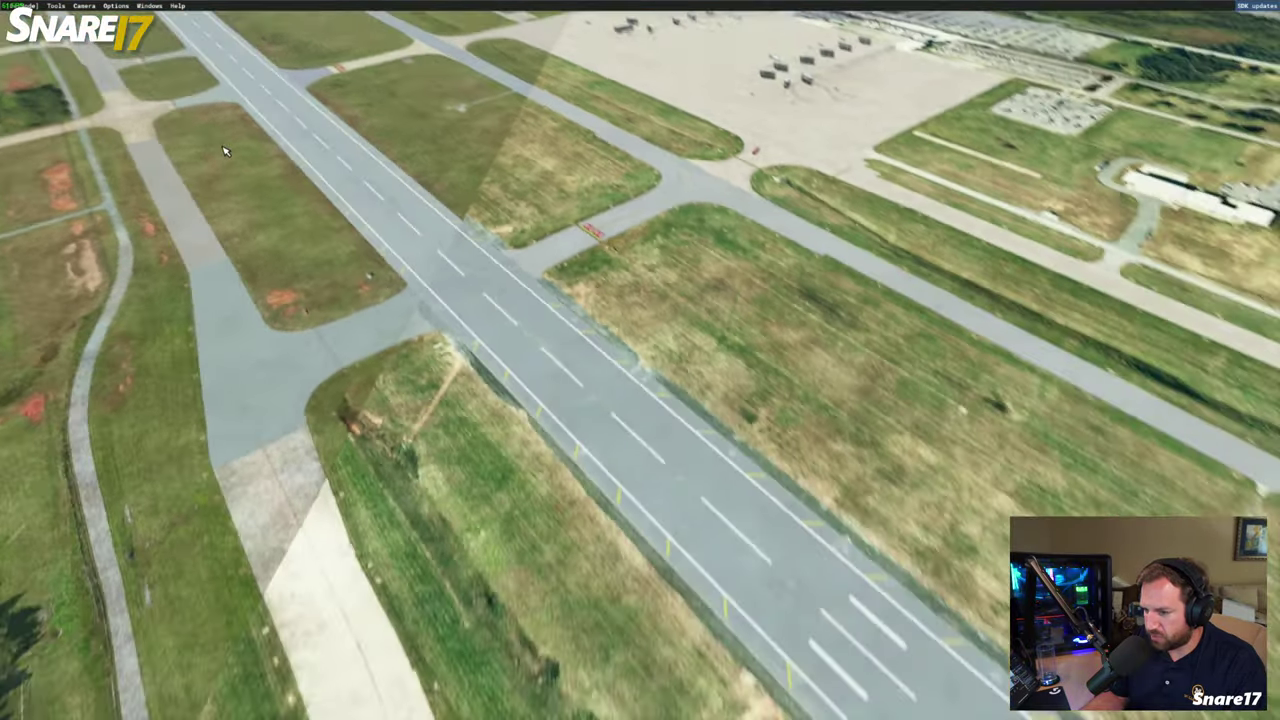
{"action": "right_click_drag", "start_coordinate": [225, 151], "coordinate": [225, 151]}
{"action": "key", "text": "w"}
{"action": "key", "text": "d"}
{"action": "key", "text": "w"}
{"action": "key", "text": "w"}
{"action": "key", "text": "w"}
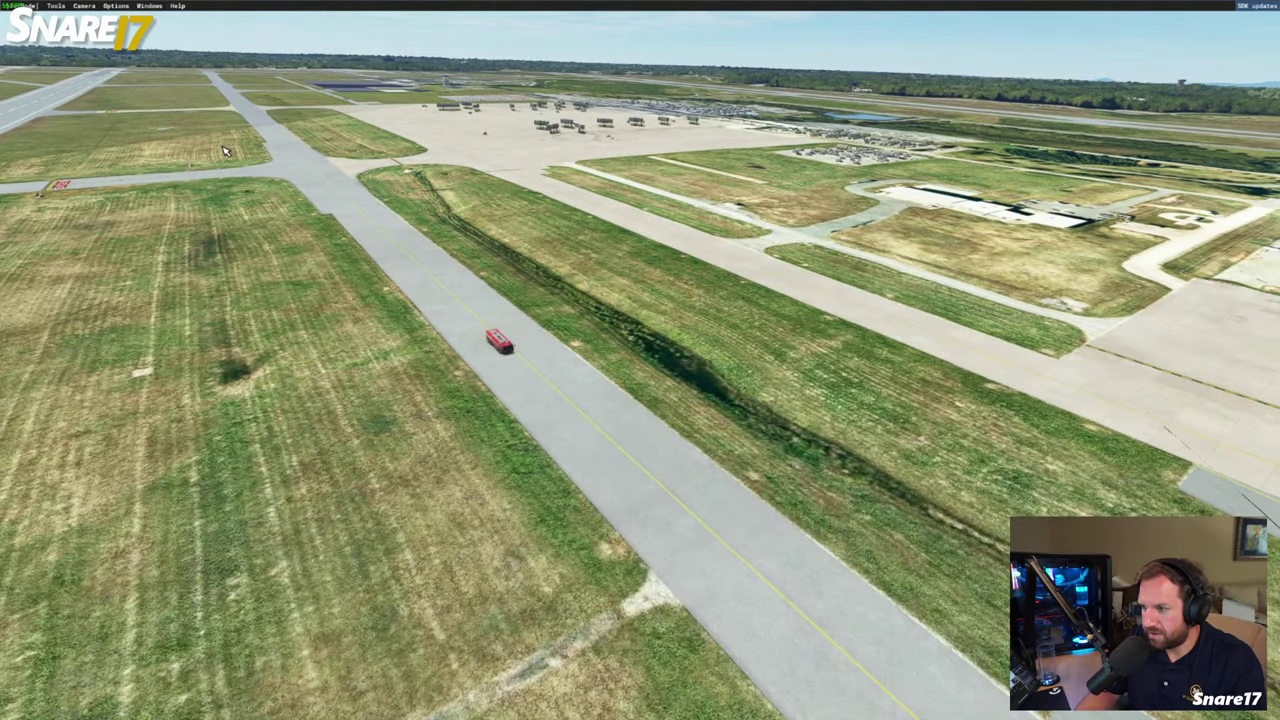
Inspect the parallel taxiways, apron boundary lines and yellow shoulder markings around the grass islands and taxiway intersections
{"action": "key", "text": "d"}
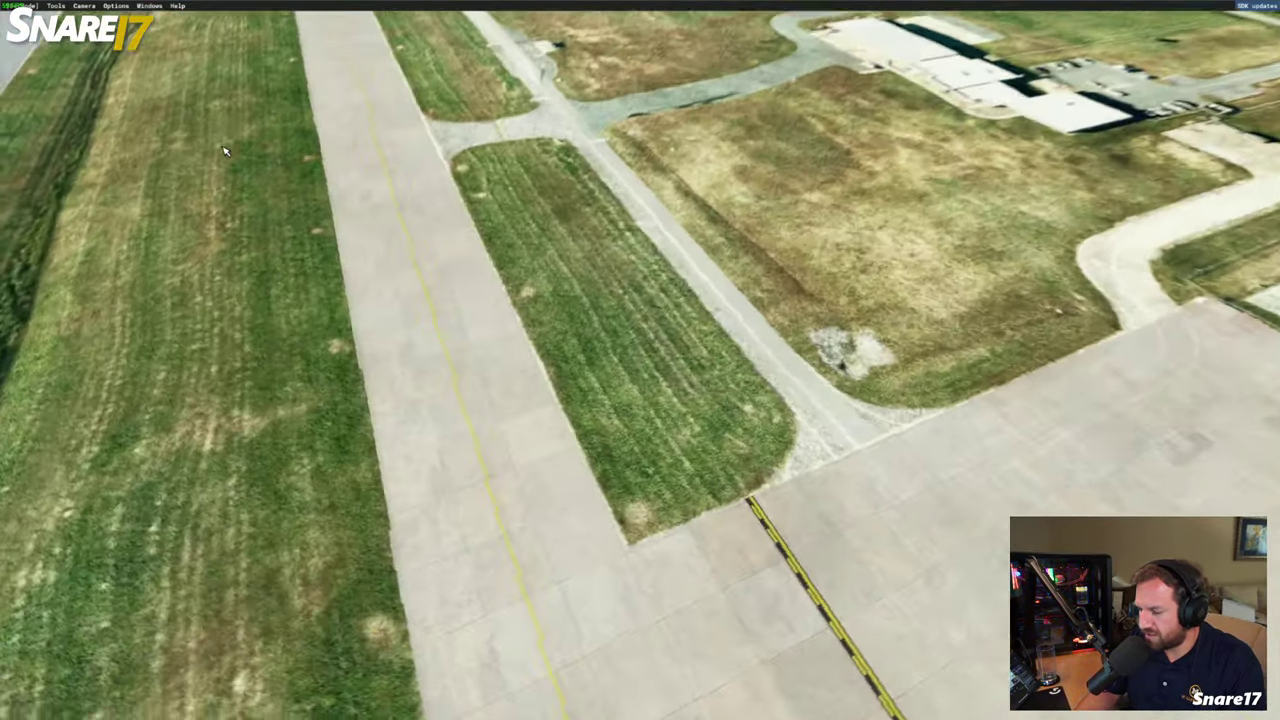
{"action": "key", "text": "s"}
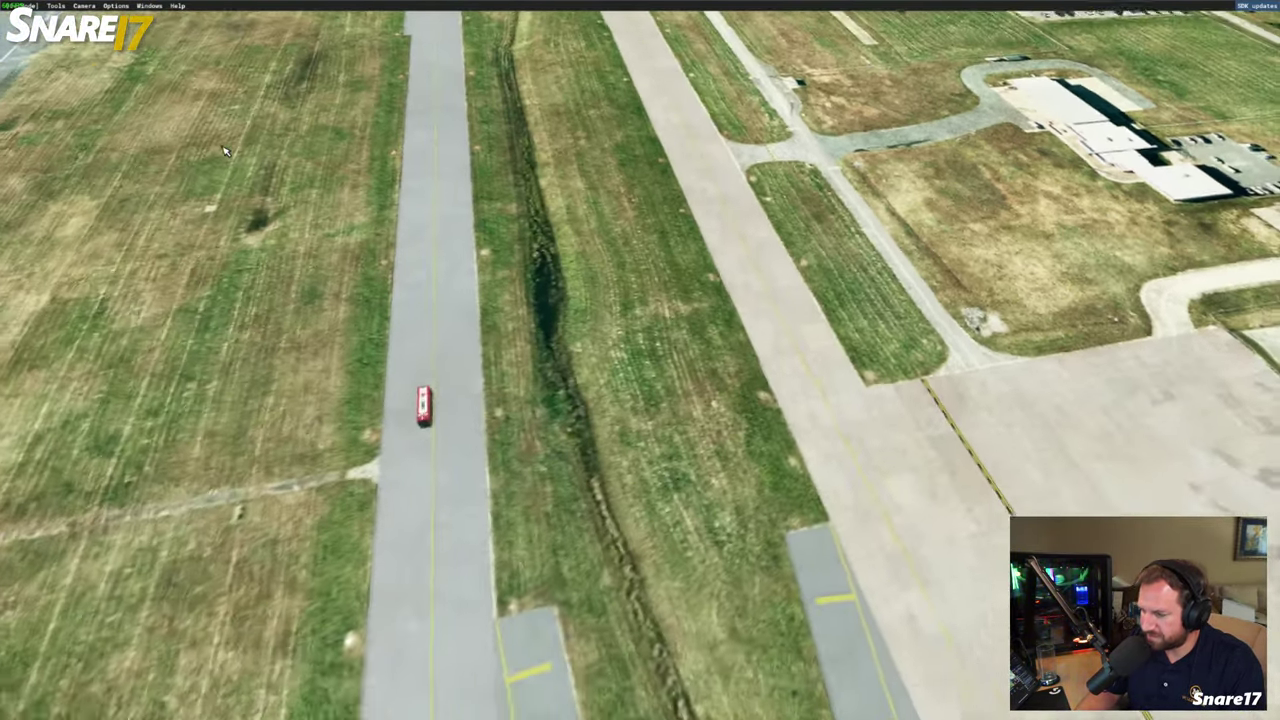
{"action": "key", "text": "w"}
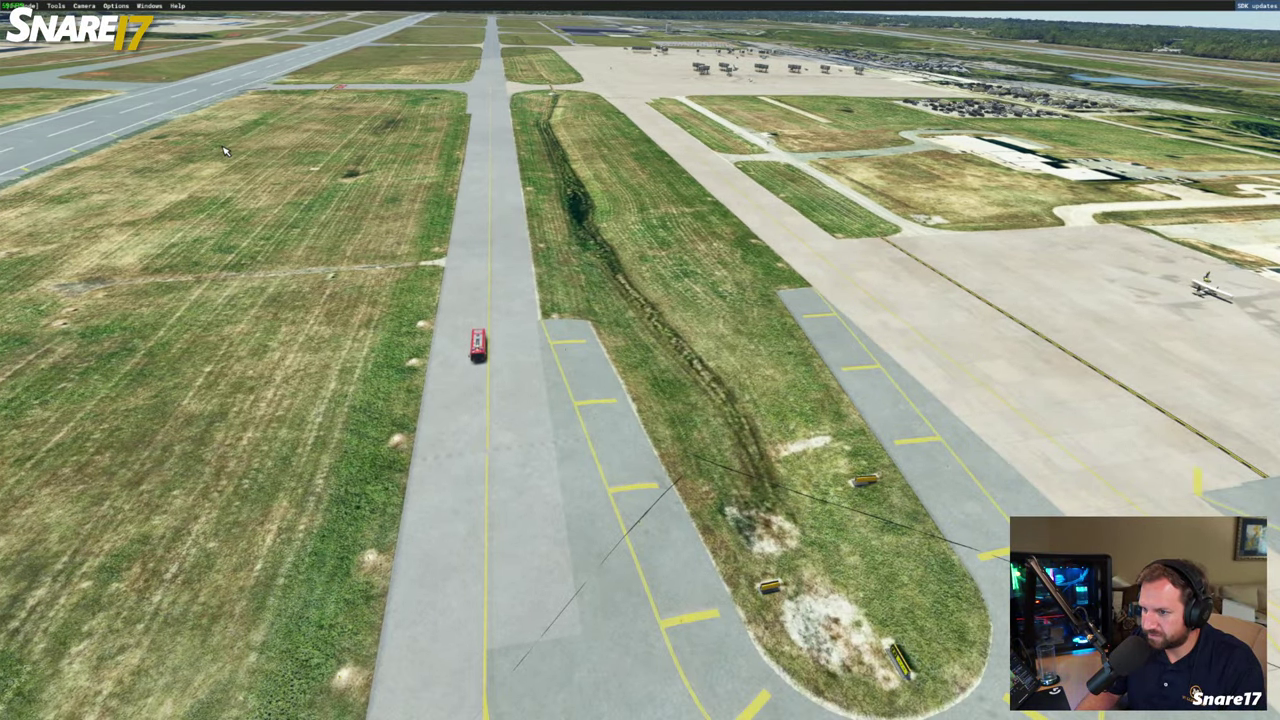
{"action": "key", "text": "s"}
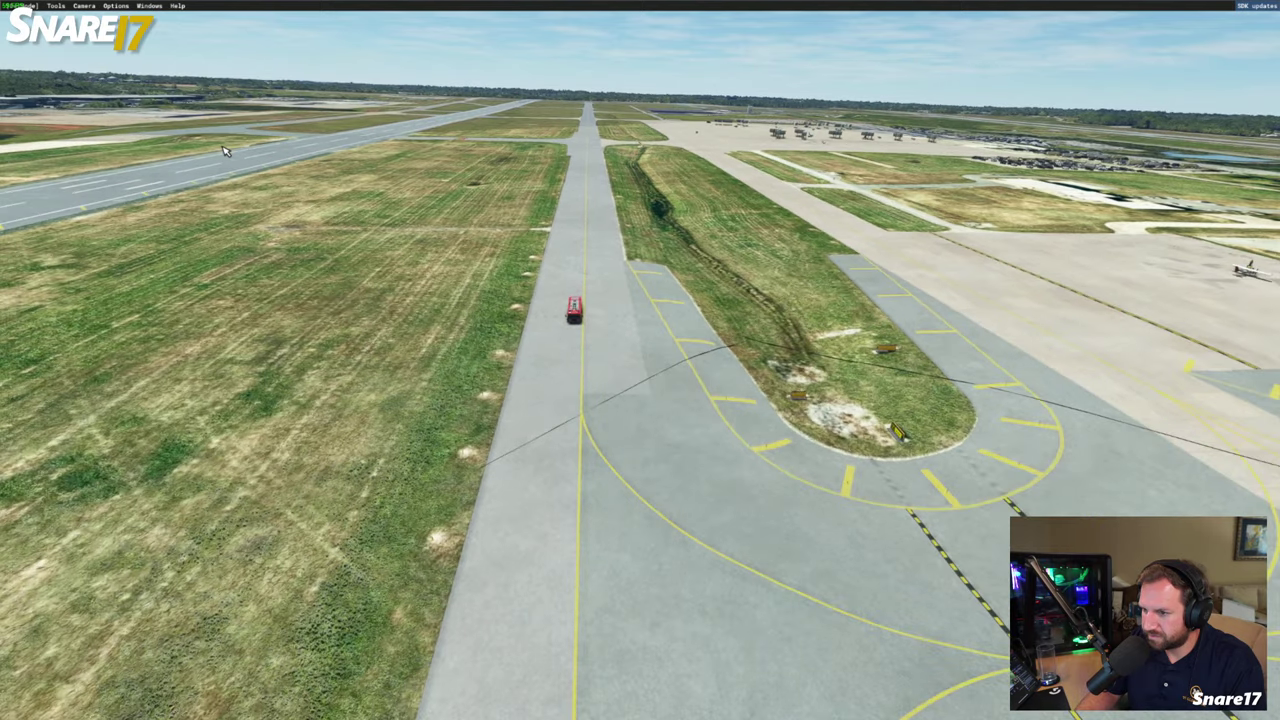
{"action": "key", "text": "s"}
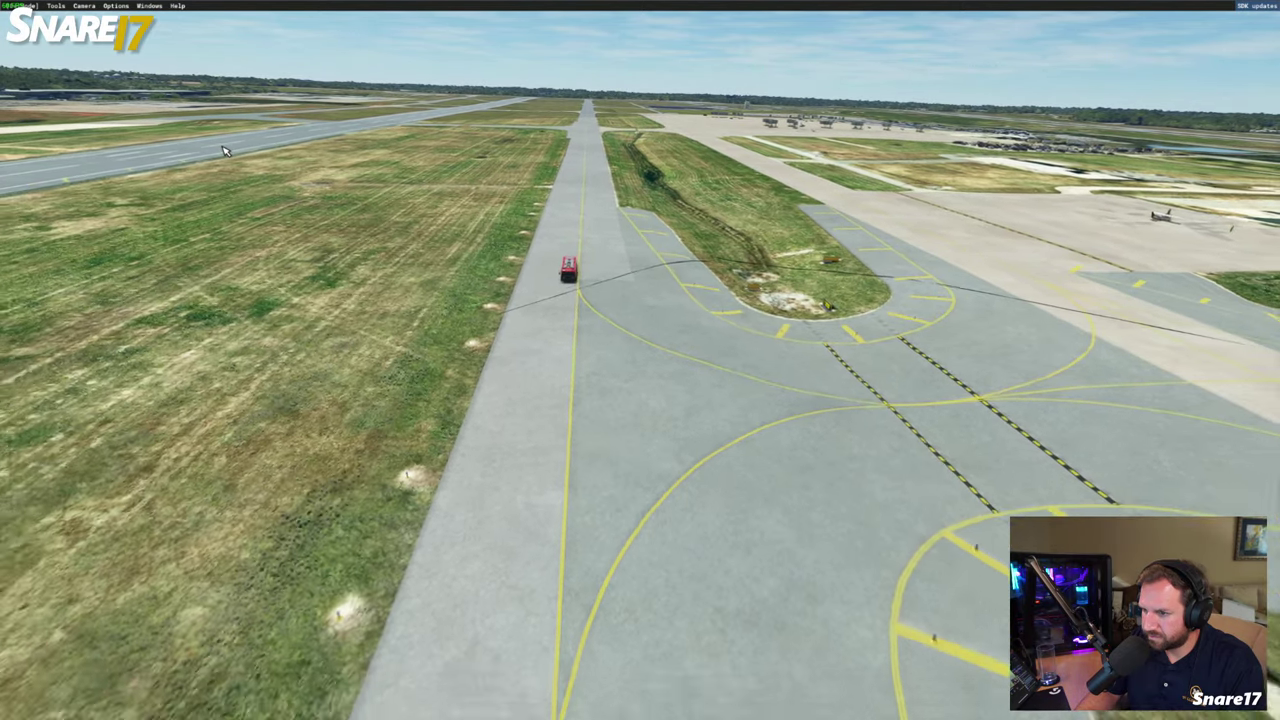
{"action": "key", "text": "s"}
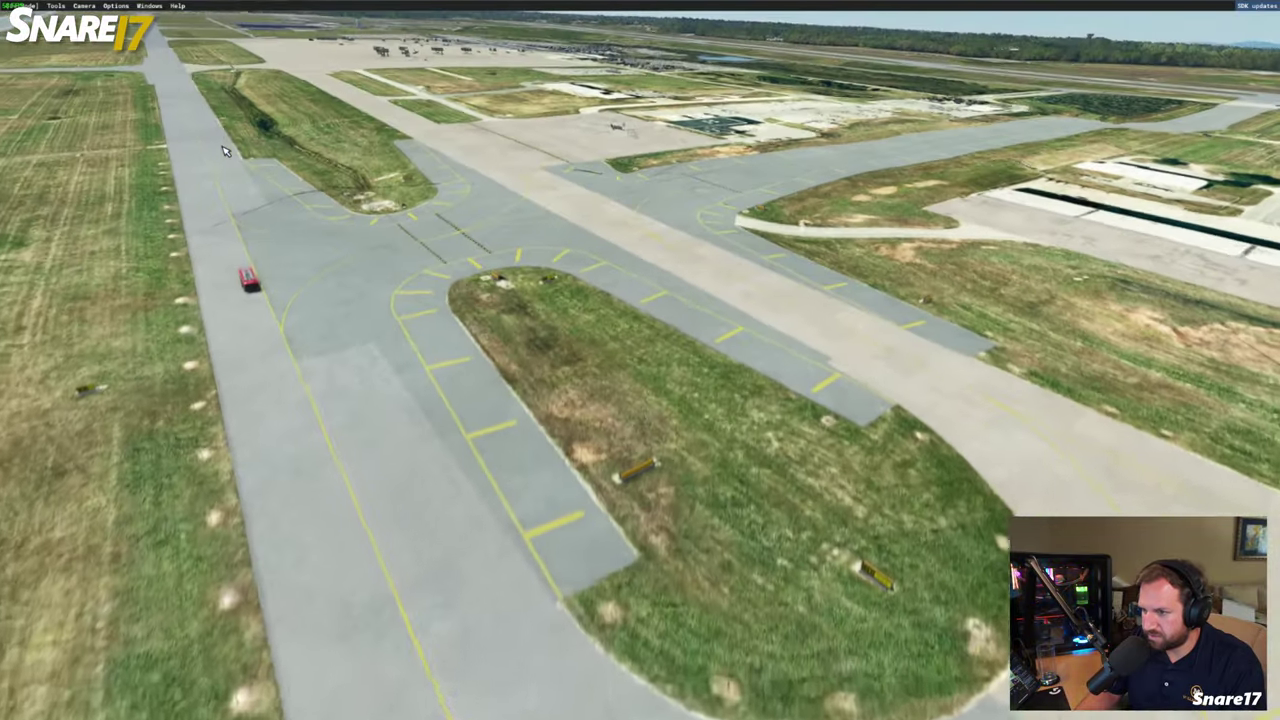
{"action": "key", "text": "d"}
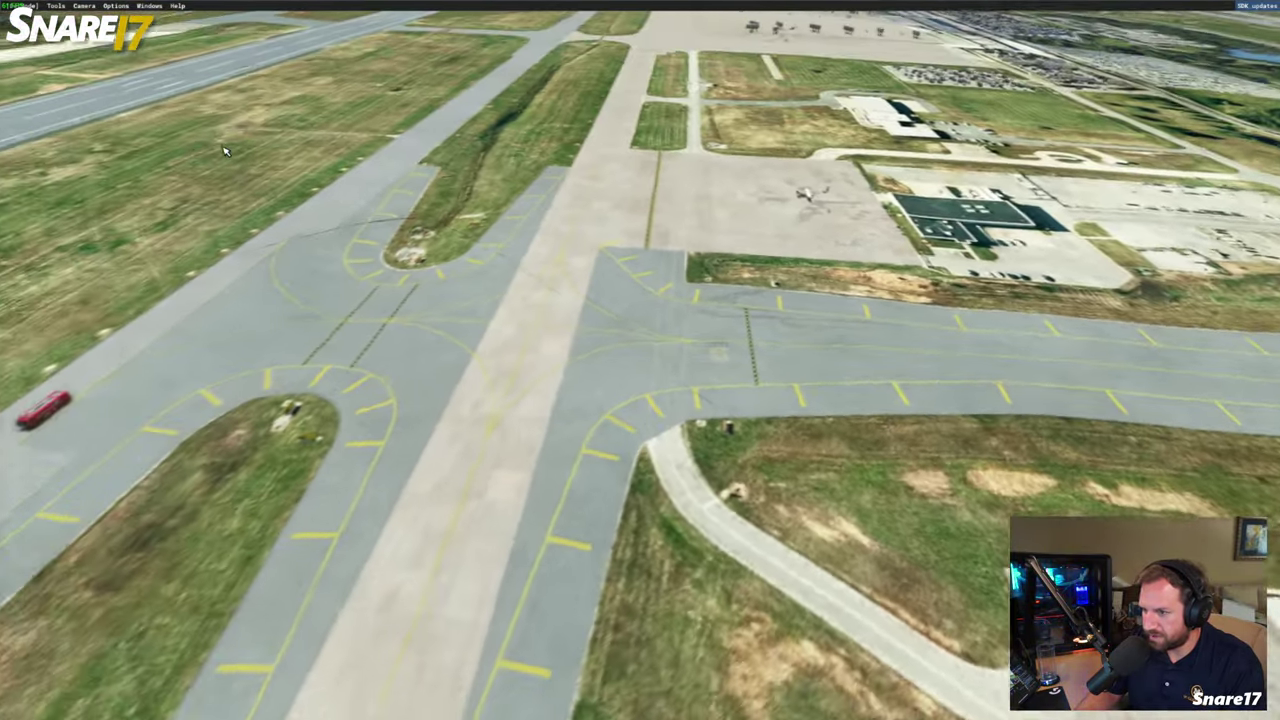
{"action": "key", "text": "s"}
{"action": "key", "text": "a"}
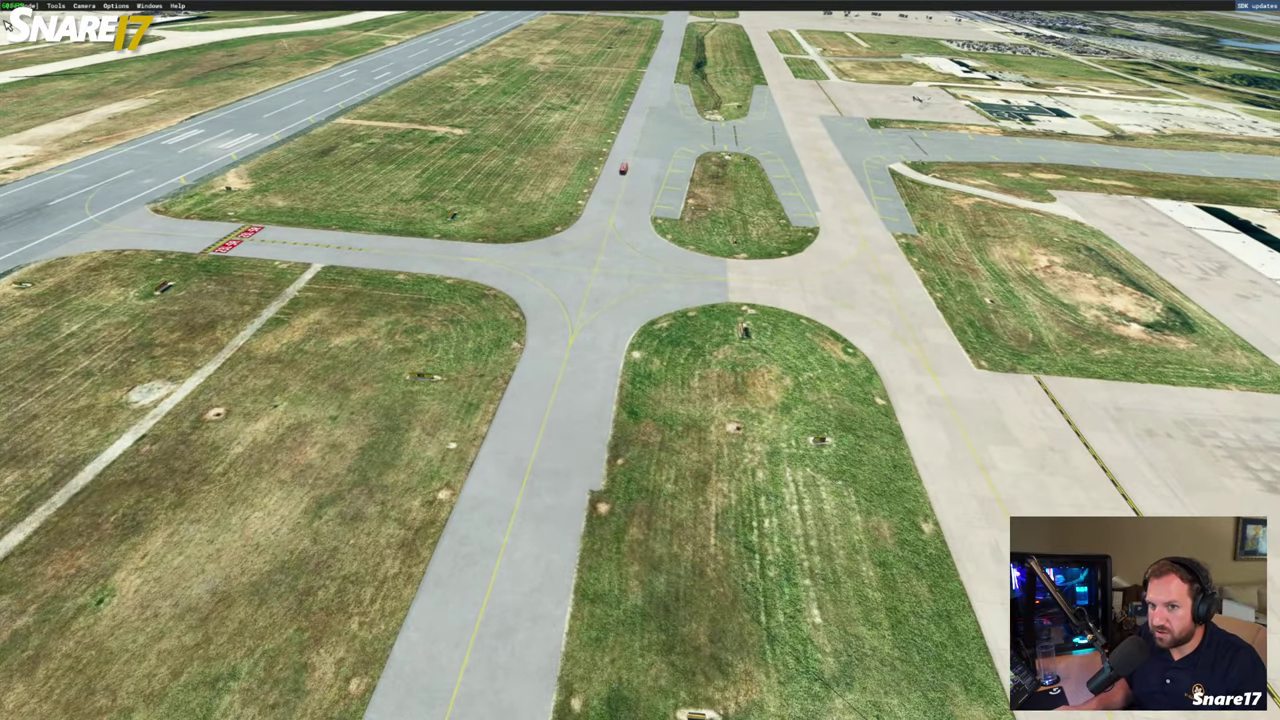
Reopen the recent scenery project KGSO-Rebuild.xml
{"action": "left_click", "coordinate": [20, 5]}
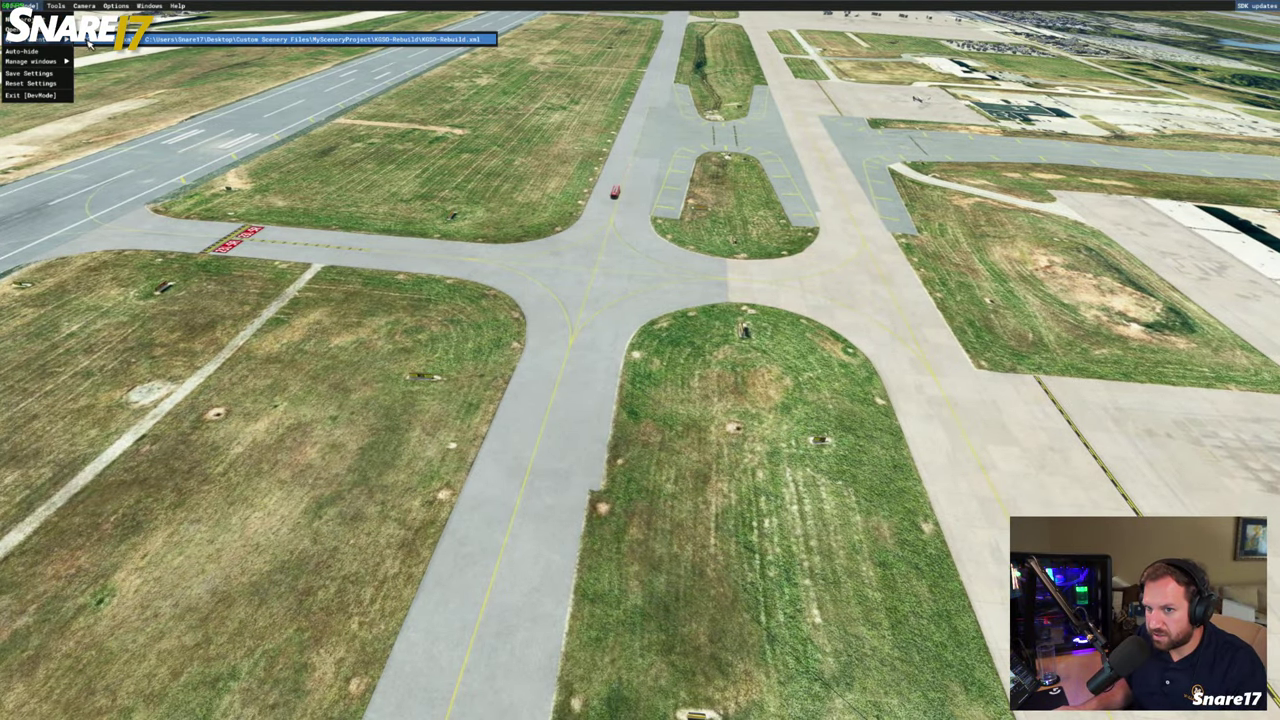
{"action": "left_click", "coordinate": [90, 39]}
{"action": "key", "text": "s"}
{"action": "key", "text": "a"}
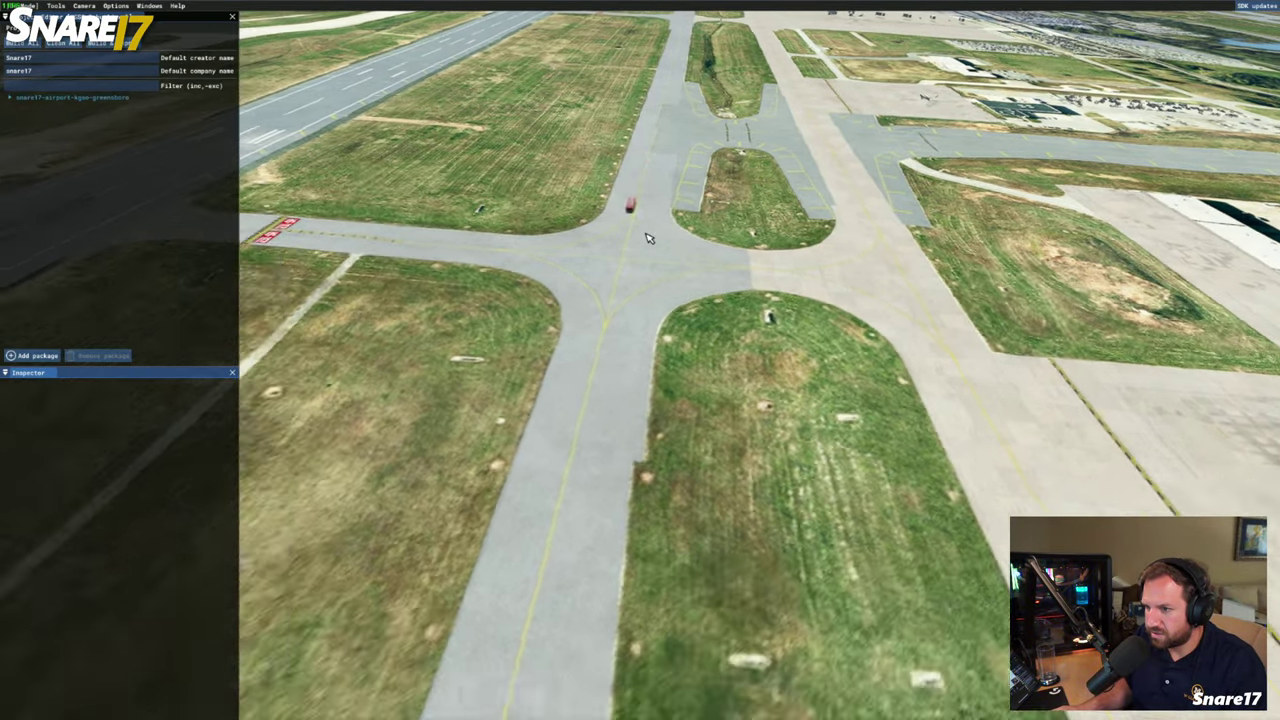
Pull back from the taxiway intersection and survey the entire airport and its surroundings from high above
{"action": "key", "text": "w"}
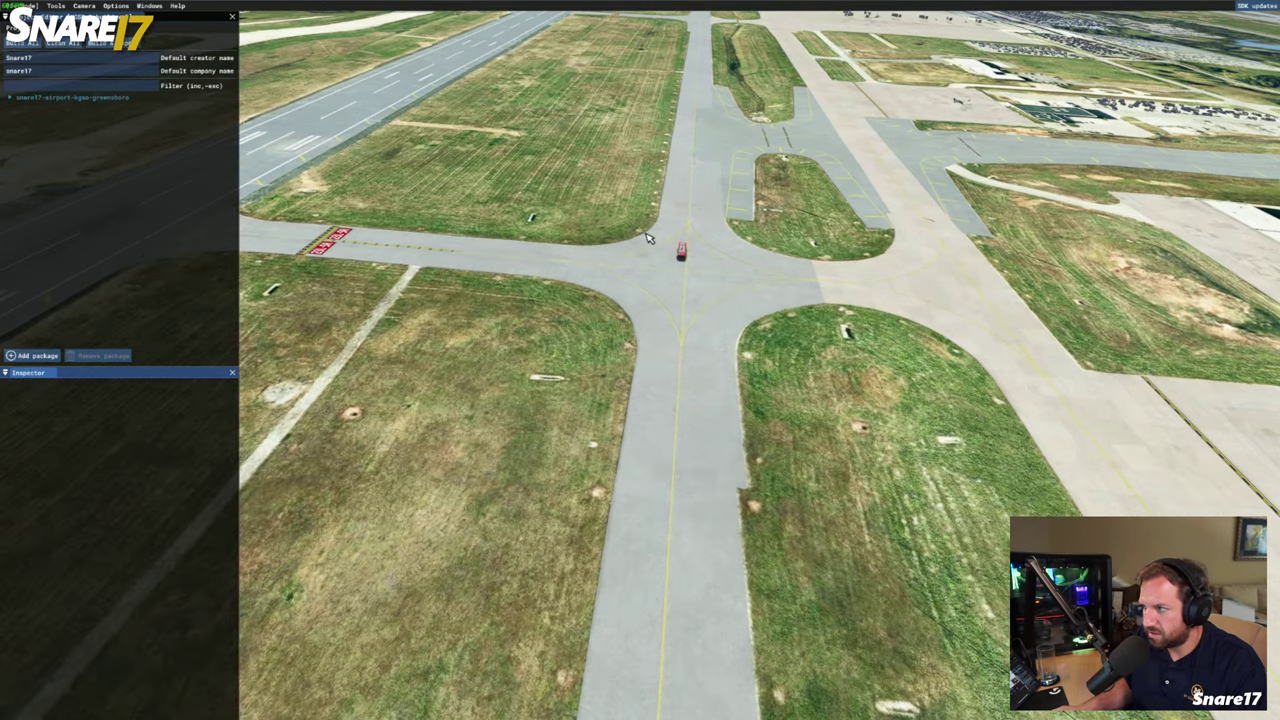
{"action": "key", "text": "d"}
{"action": "key", "text": "s"}
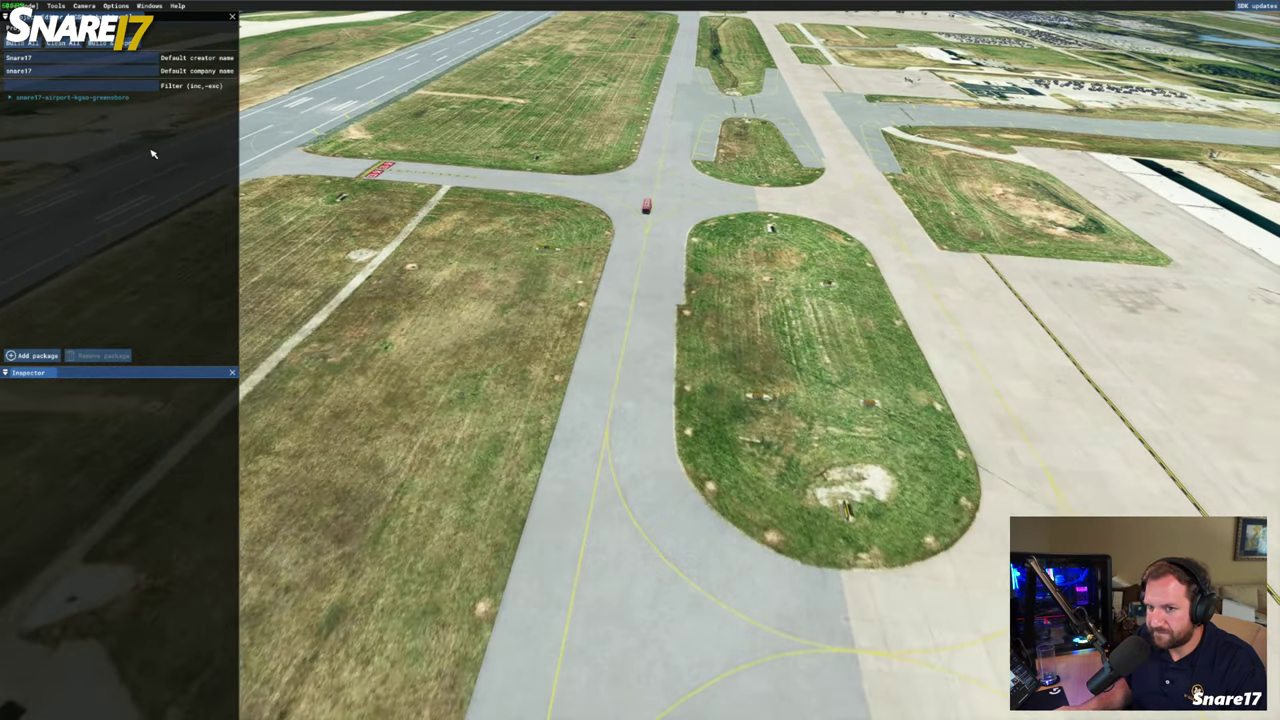
{"action": "key", "text": "s"}
{"action": "key", "text": "s"}
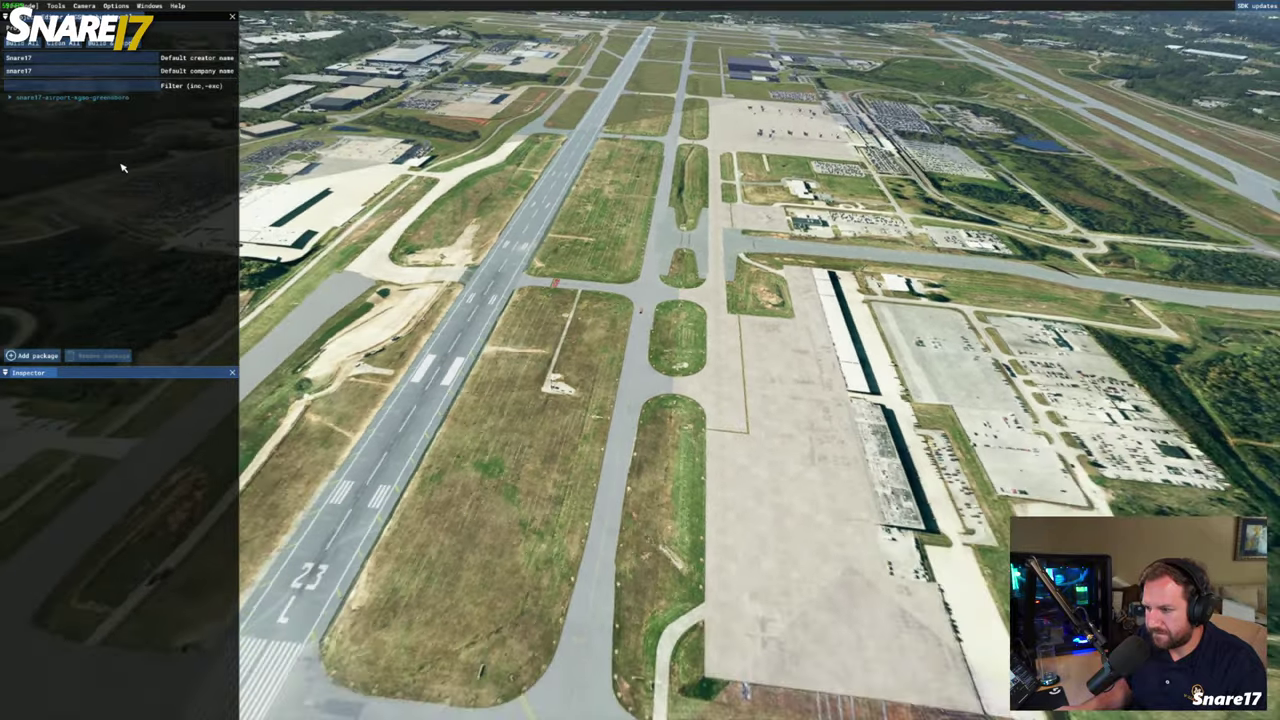
{"action": "key", "text": "s"}
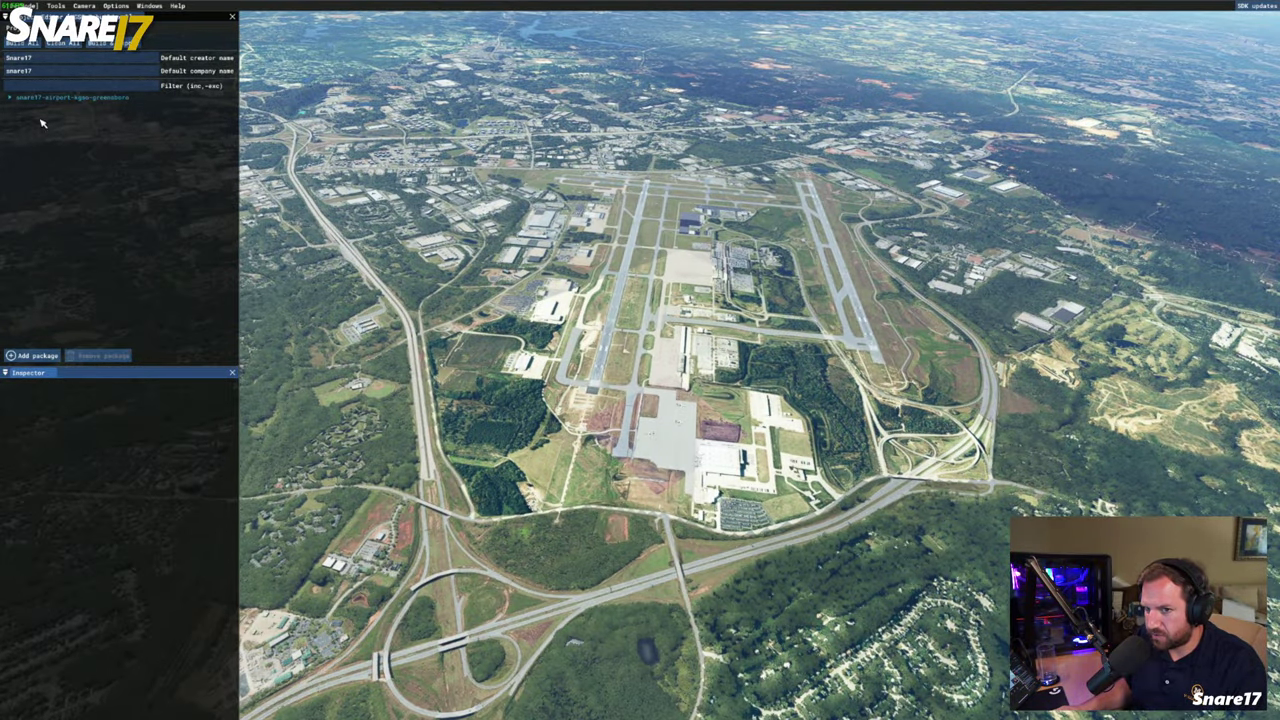
Load the scenery asset group of the snare17-airport-kgso-greensboro package into the Scenery Editor
{"action": "left_click", "coordinate": [14, 100]}
{"action": "left_click", "coordinate": [28, 108]}
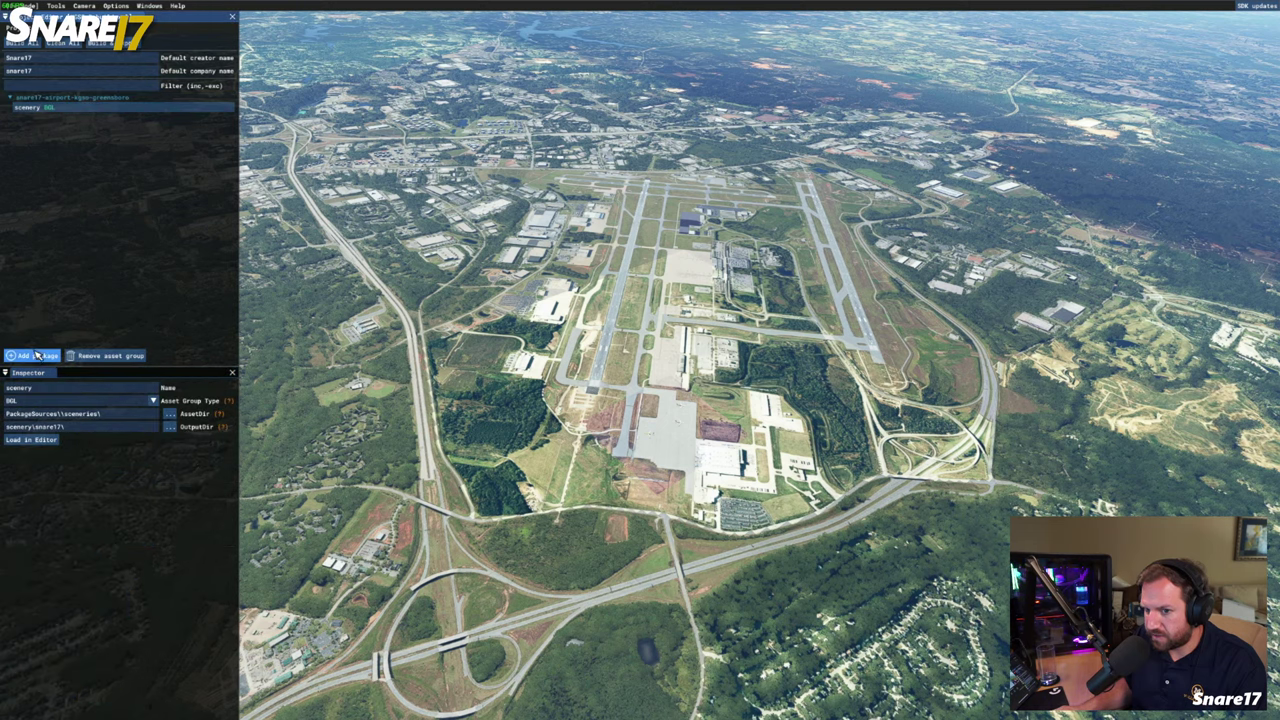
{"action": "left_click", "coordinate": [31, 440]}
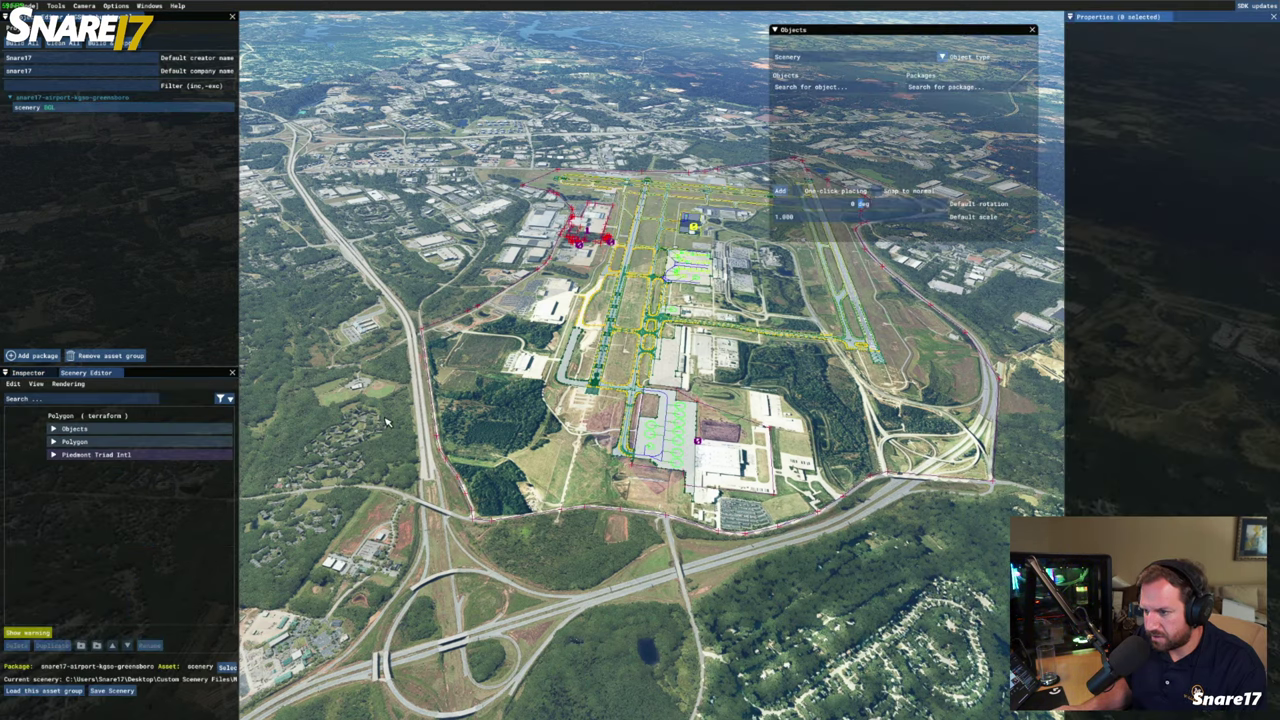
Inspect the parking spots and taxiway paths from the far apron along the parallel taxiways to the terminal ramp entrance
{"action": "key", "text": "w"}
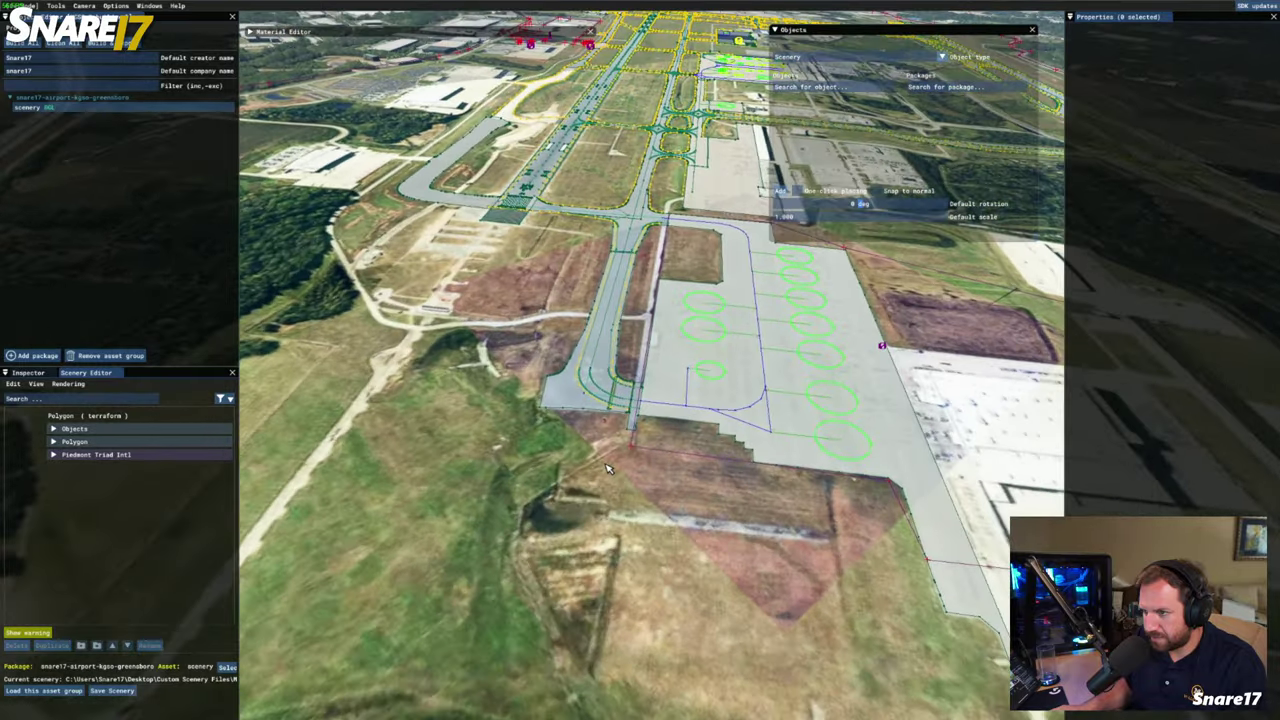
{"action": "key", "text": "w"}
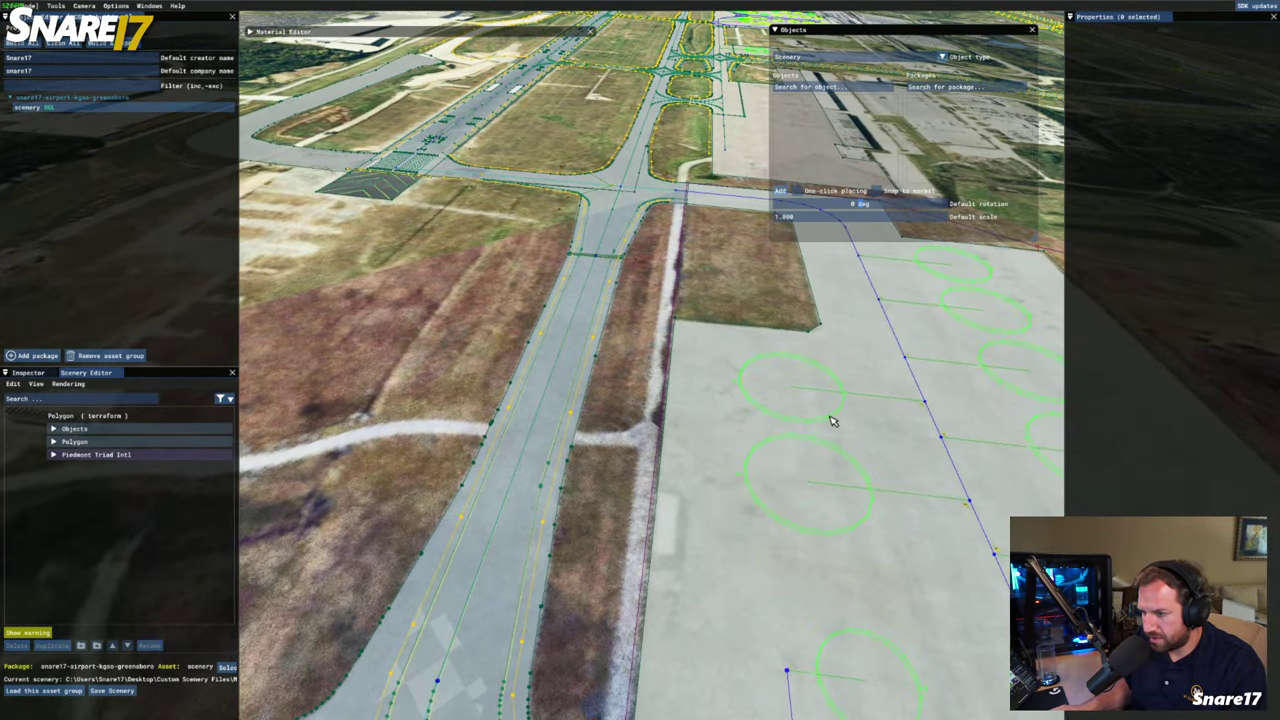
{"action": "key", "text": "w"}
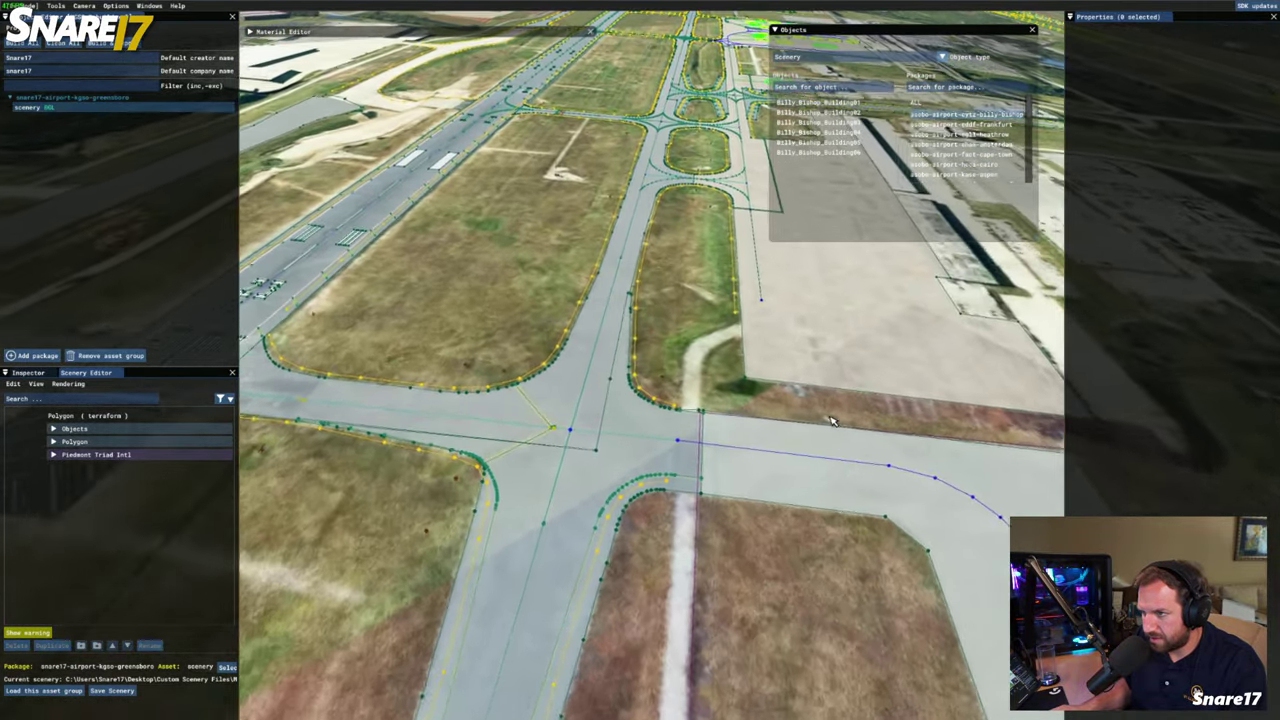
{"action": "key", "text": "w"}
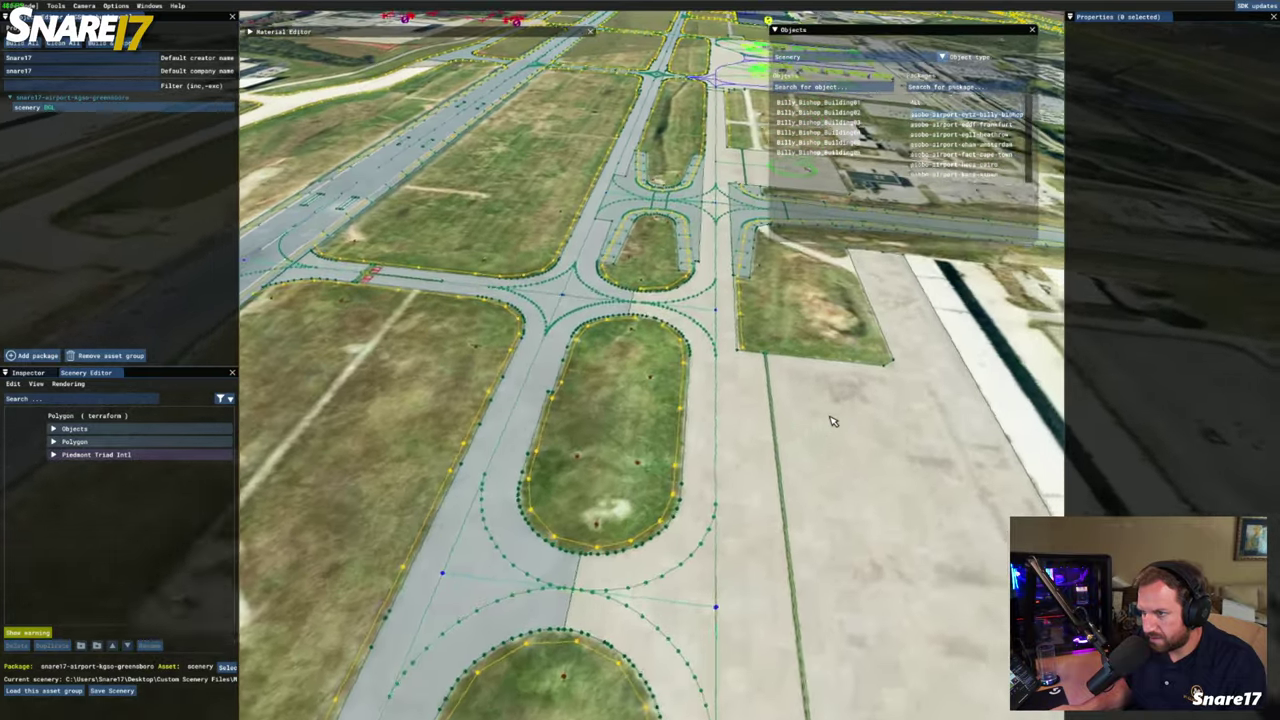
{"action": "key", "text": "w"}
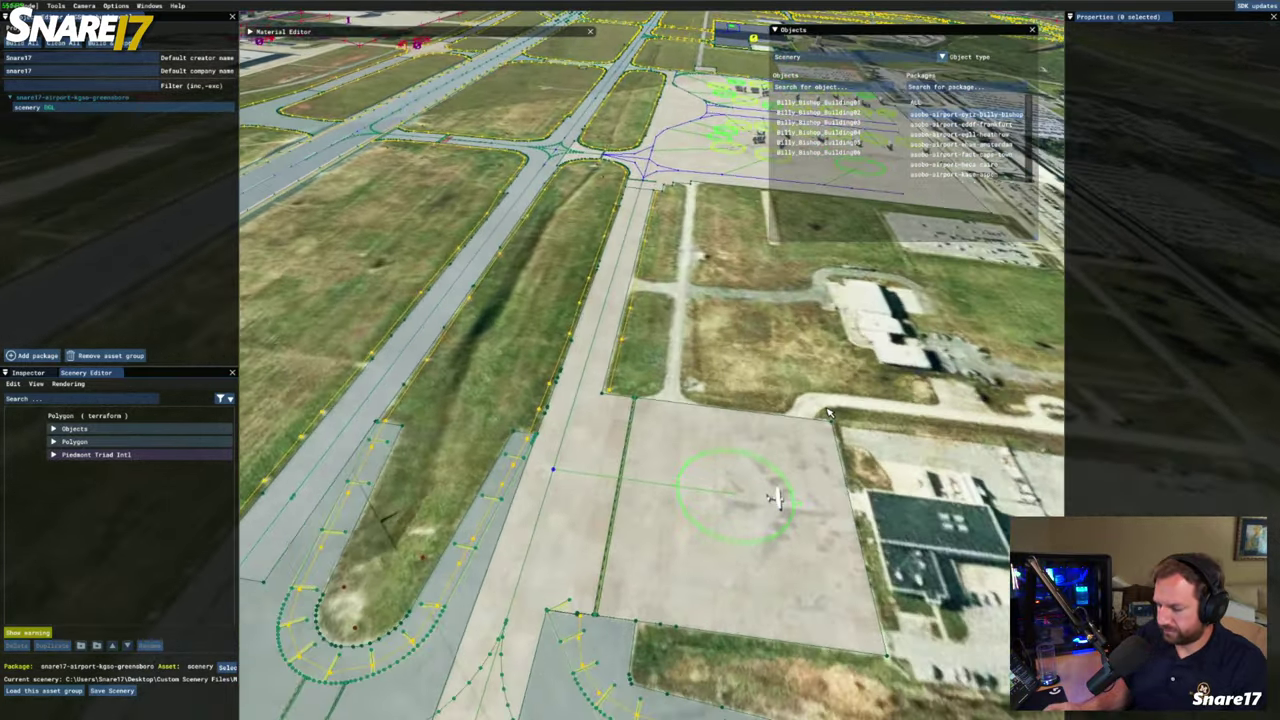
{"action": "key", "text": "w"}
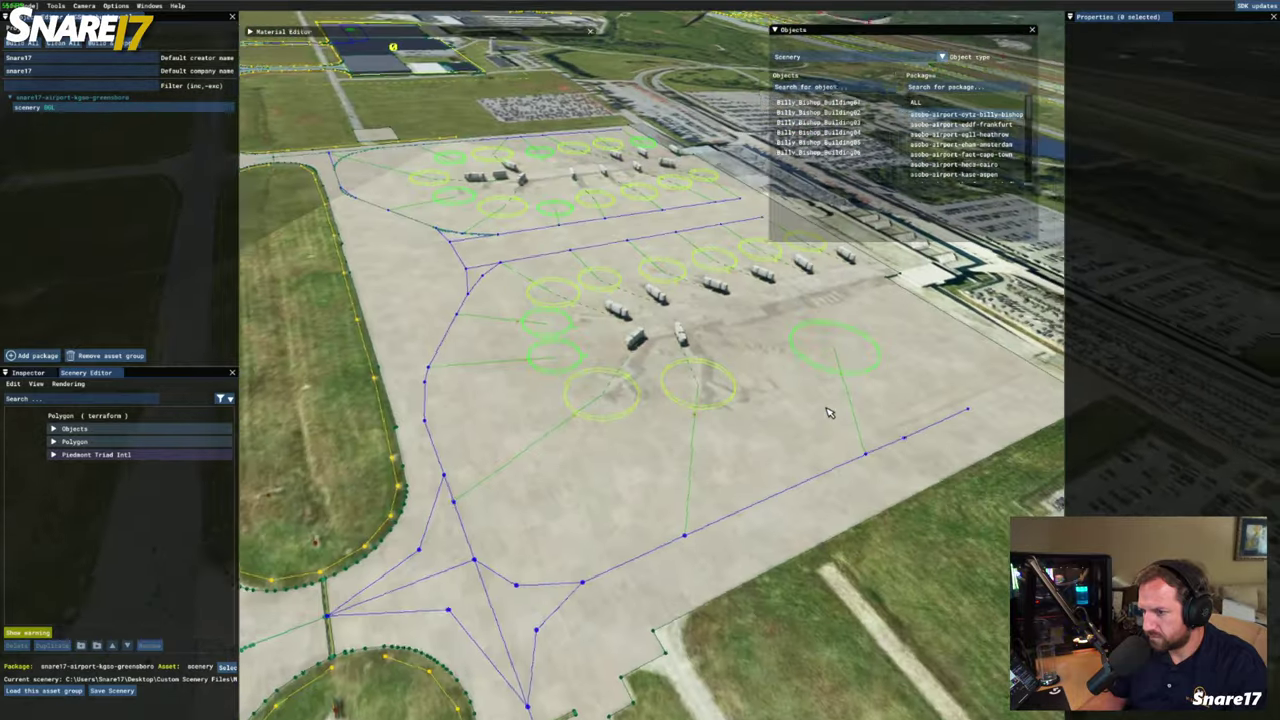
{"action": "key", "text": "a"}
{"action": "key", "text": "s"}
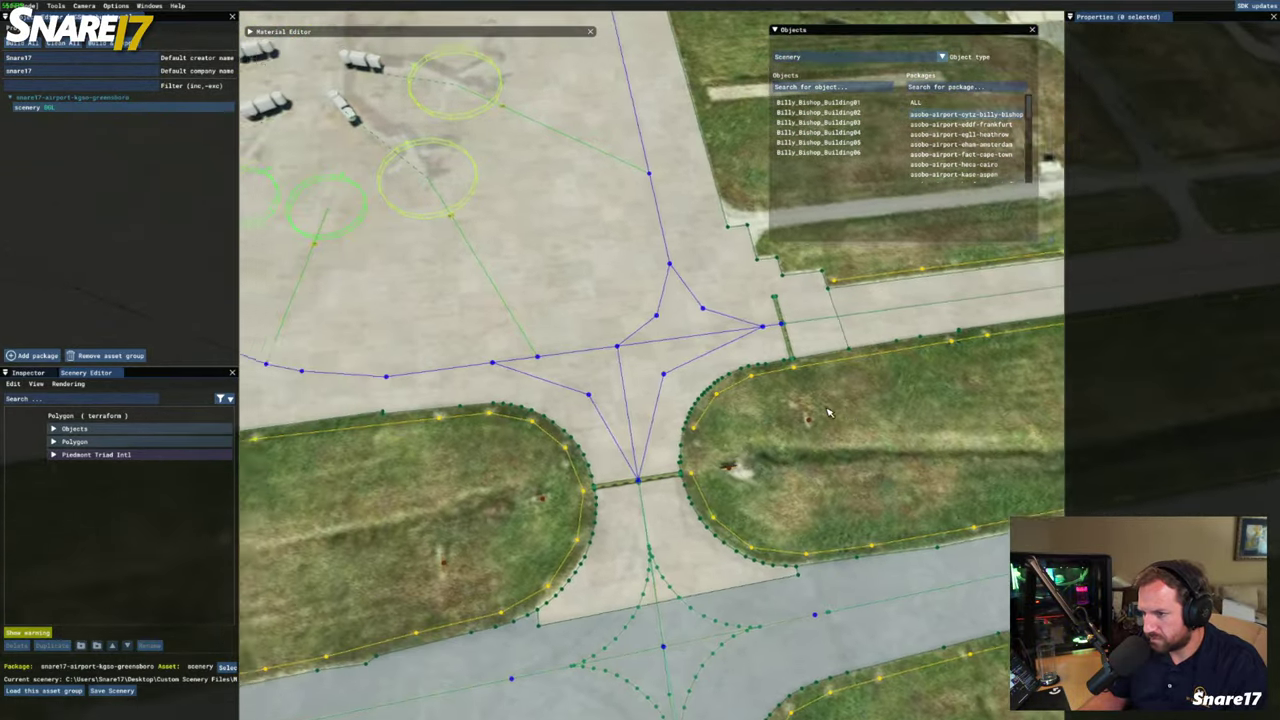
Examine the terminal ramp's jetways, parking circles and connecting taxi paths across both rows of gates
{"action": "key", "text": "a"}
{"action": "key", "text": "s"}
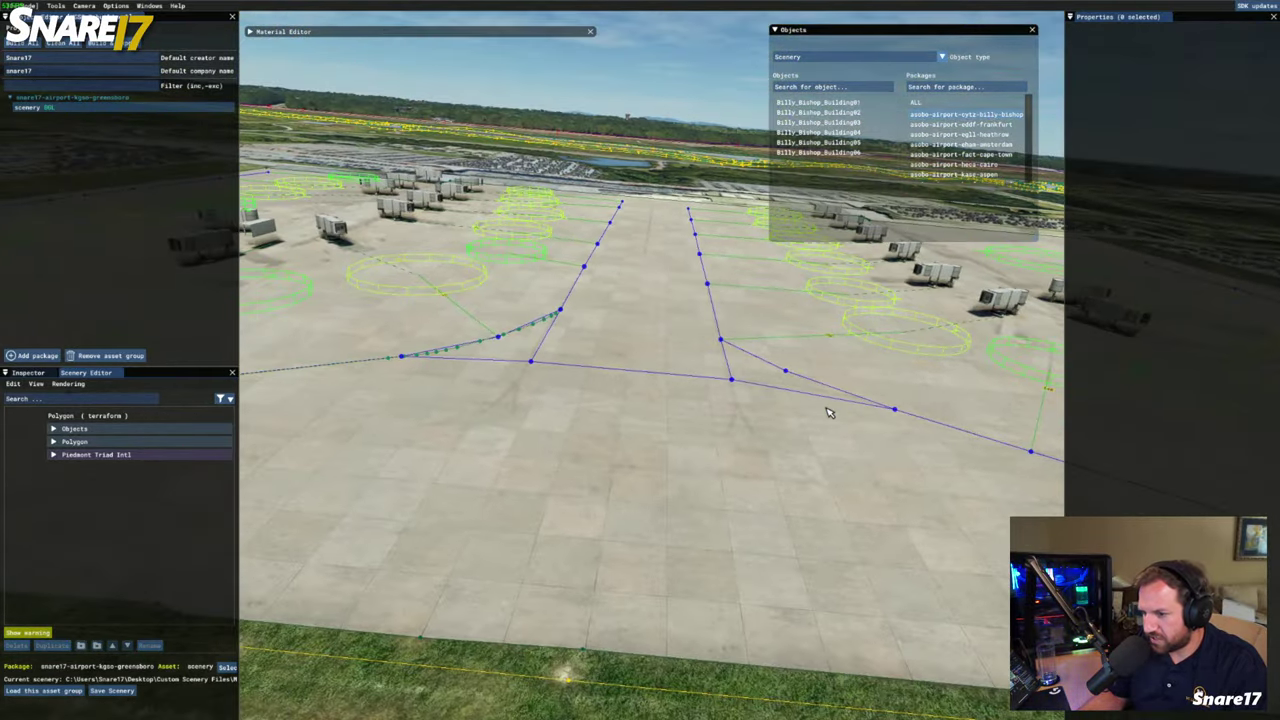
{"action": "key", "text": "a"}
{"action": "key", "text": "s"}
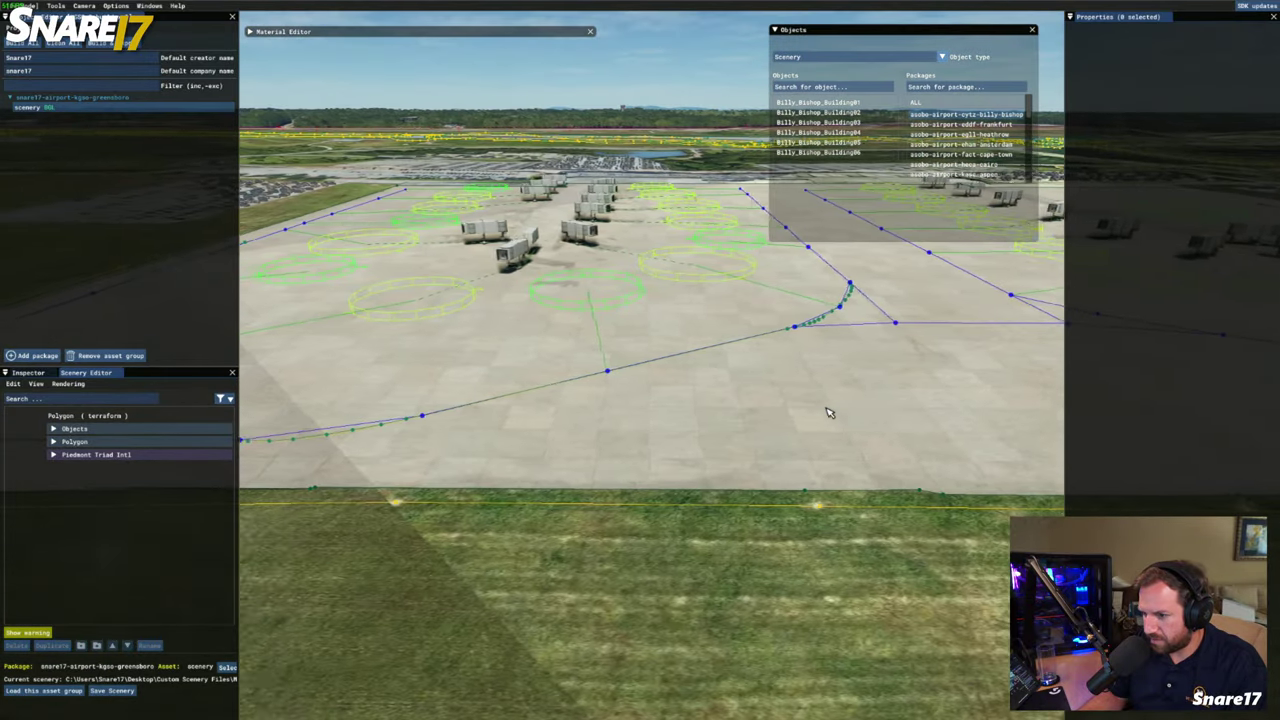
{"action": "key", "text": "a"}
{"action": "key", "text": "w"}
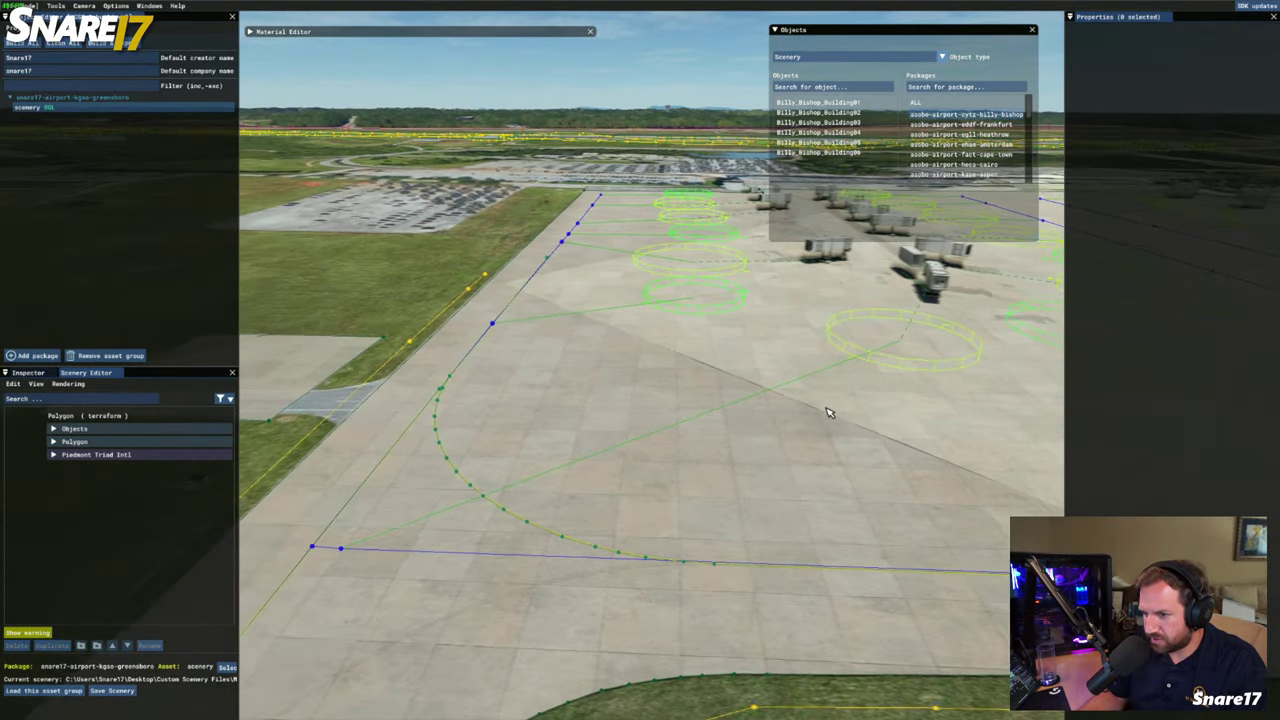
{"action": "key", "text": "w"}
{"action": "key", "text": "w"}
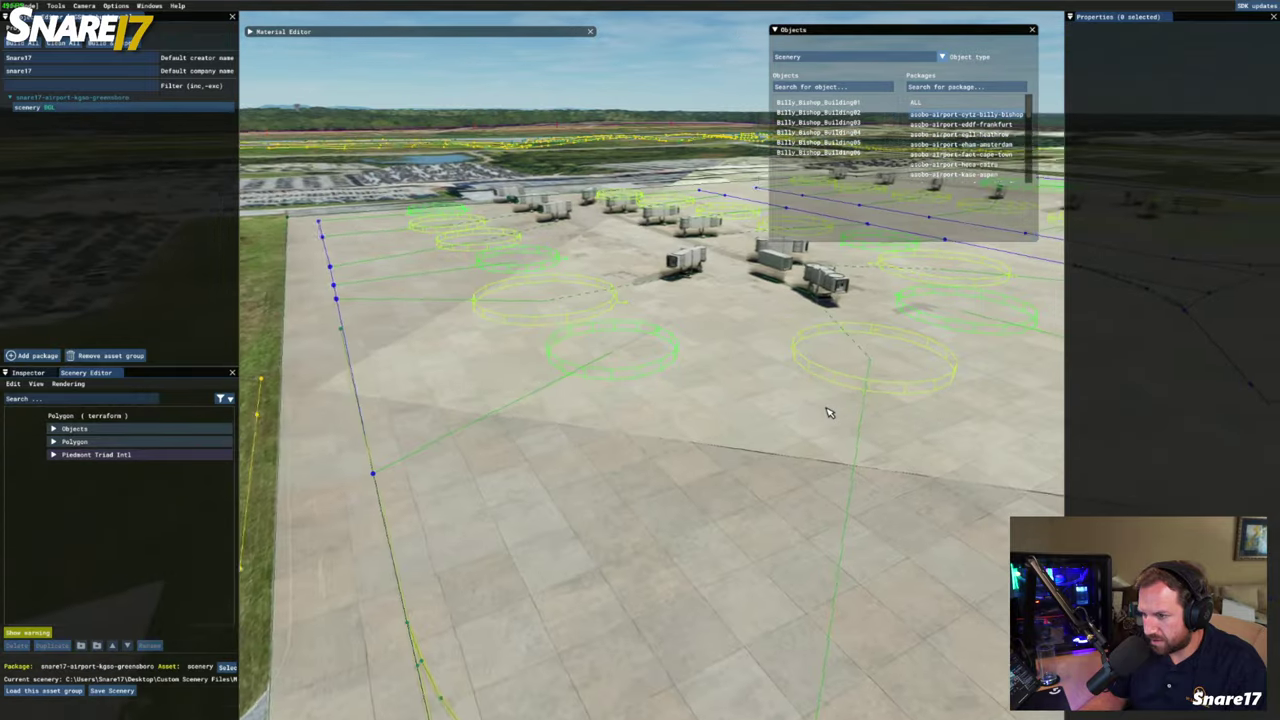
{"action": "key", "text": "w"}
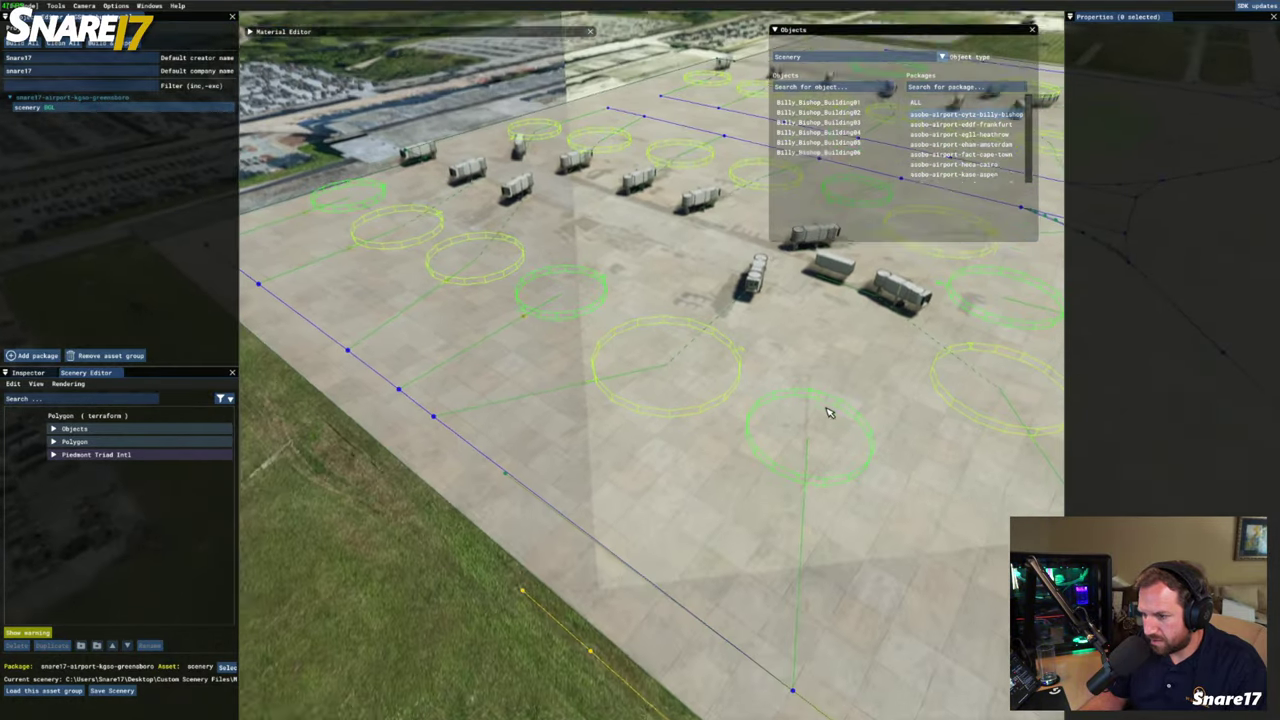
{"action": "key", "text": "w"}
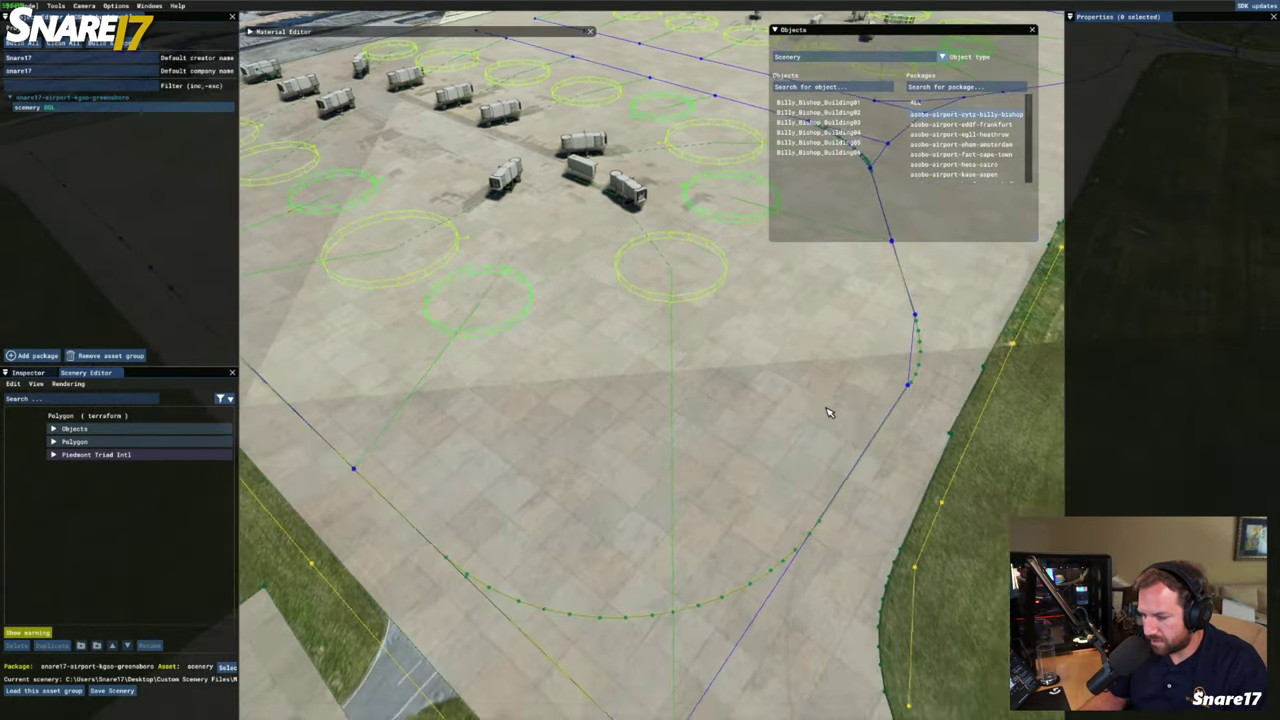
{"action": "key", "text": "w"}
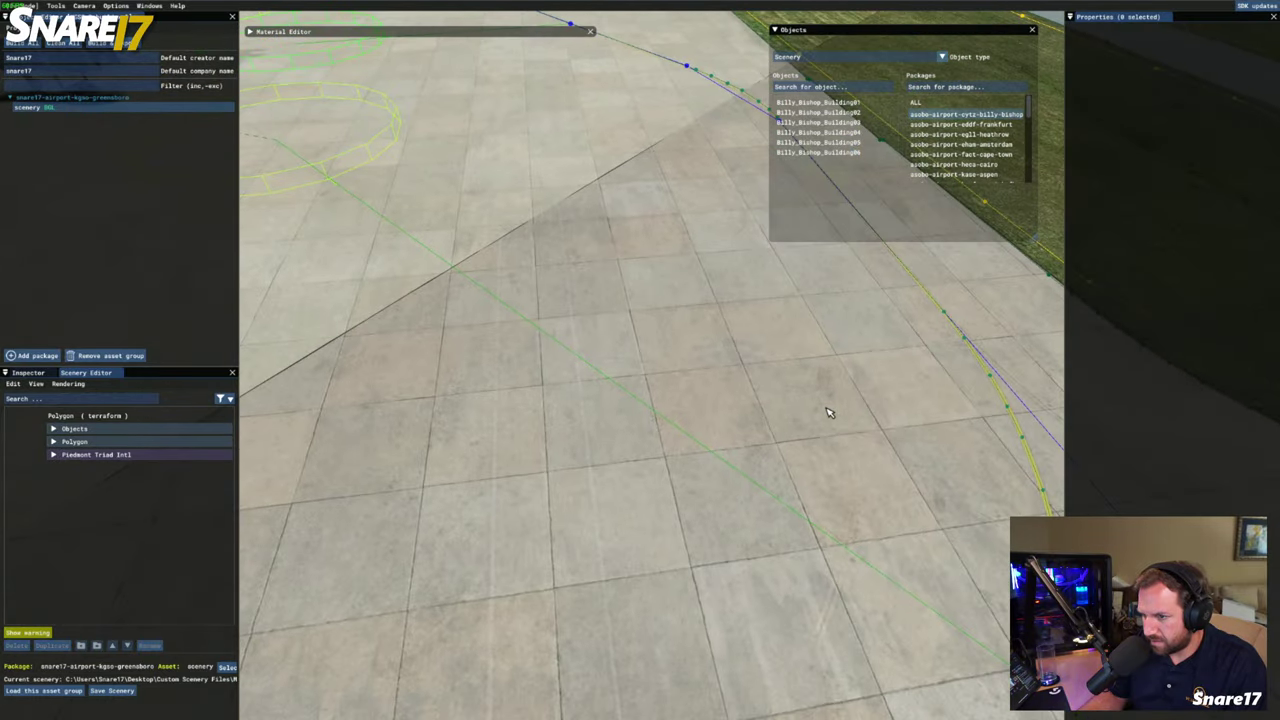
Check the taxi path and curved painted line around the outer corner of the terminal ramp at close range
{"action": "key", "text": "KP_8"}
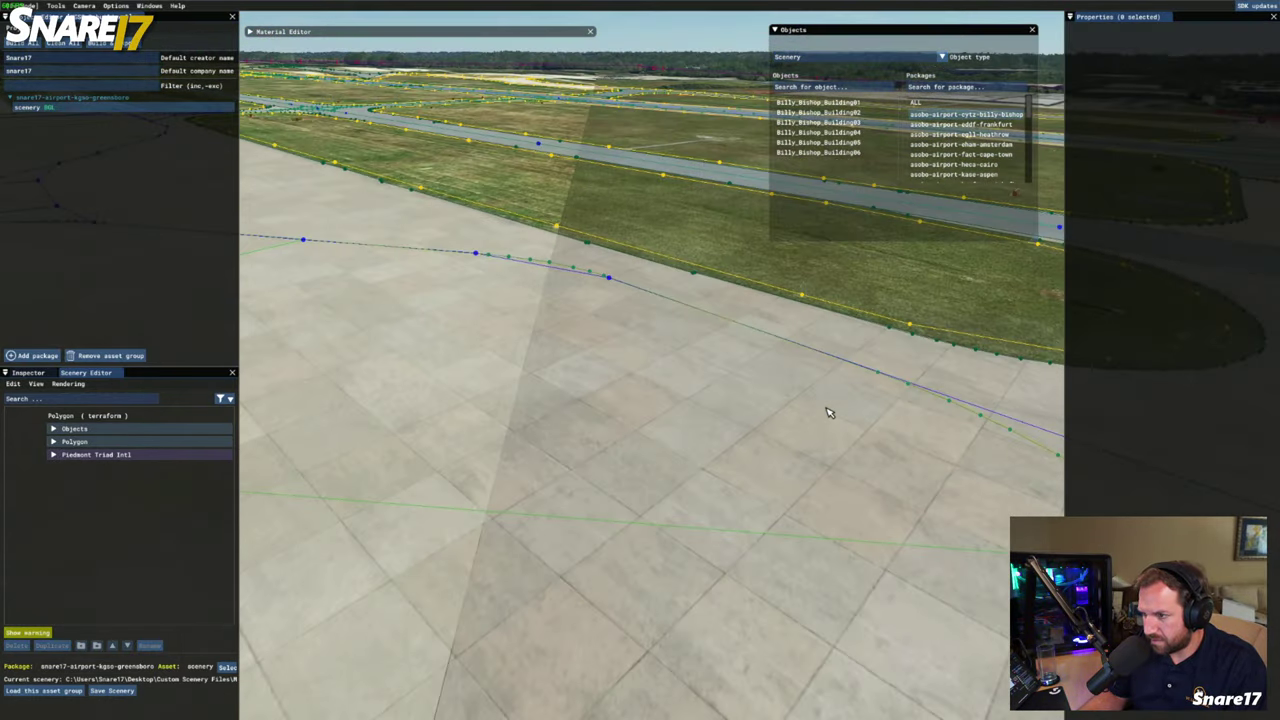
{"action": "key", "text": "KP_8"}
{"action": "key", "text": "KP_2"}
{"action": "key", "text": "KP_4"}
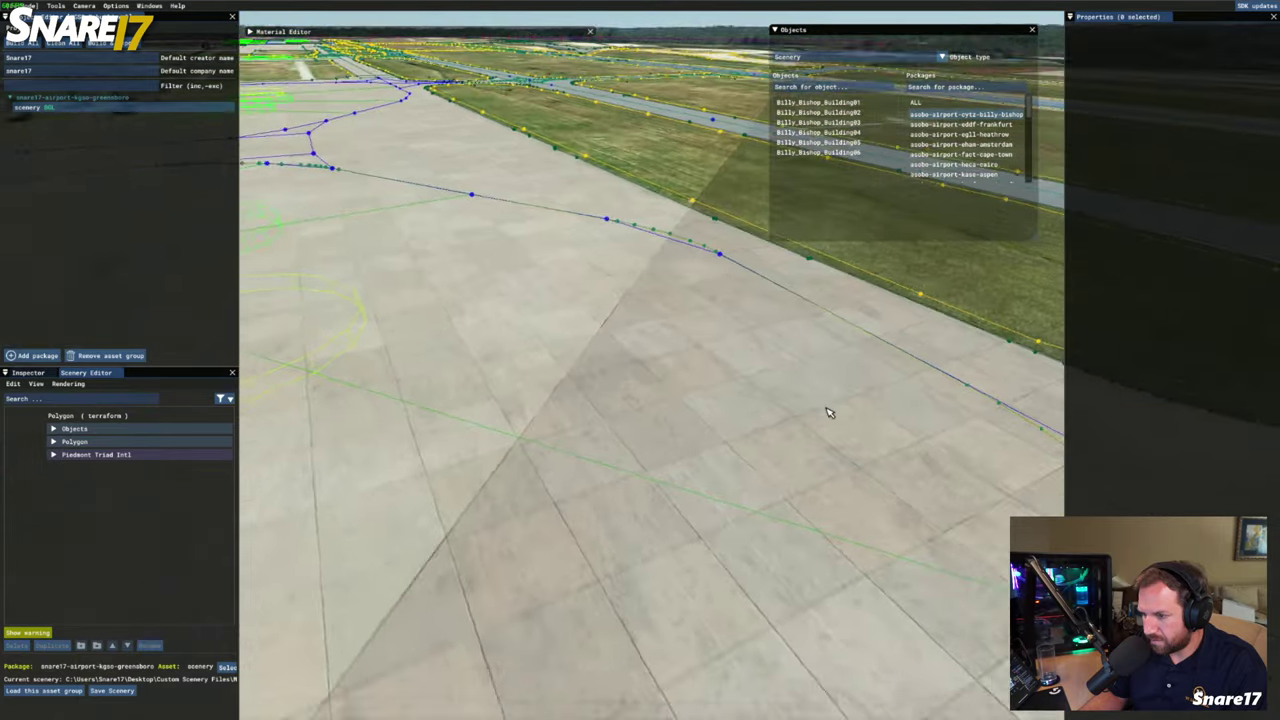
{"action": "key", "text": "KP_4"}
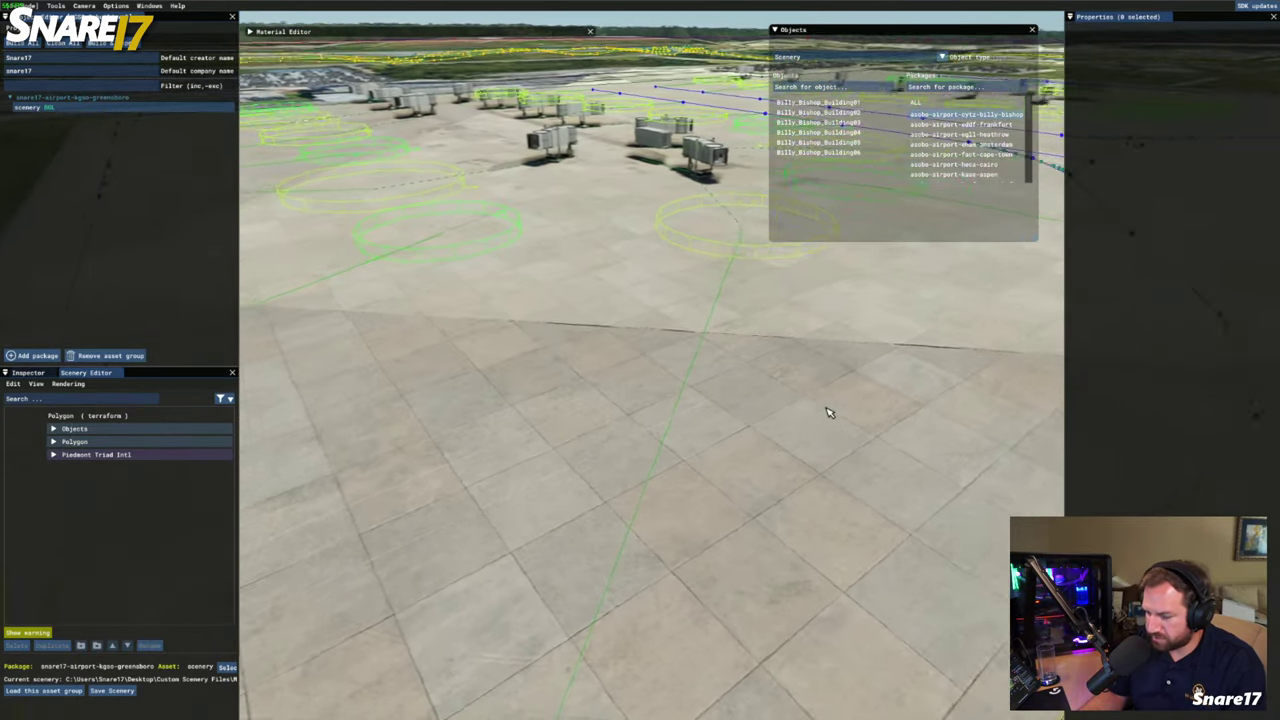
{"action": "key", "text": "KP_4"}
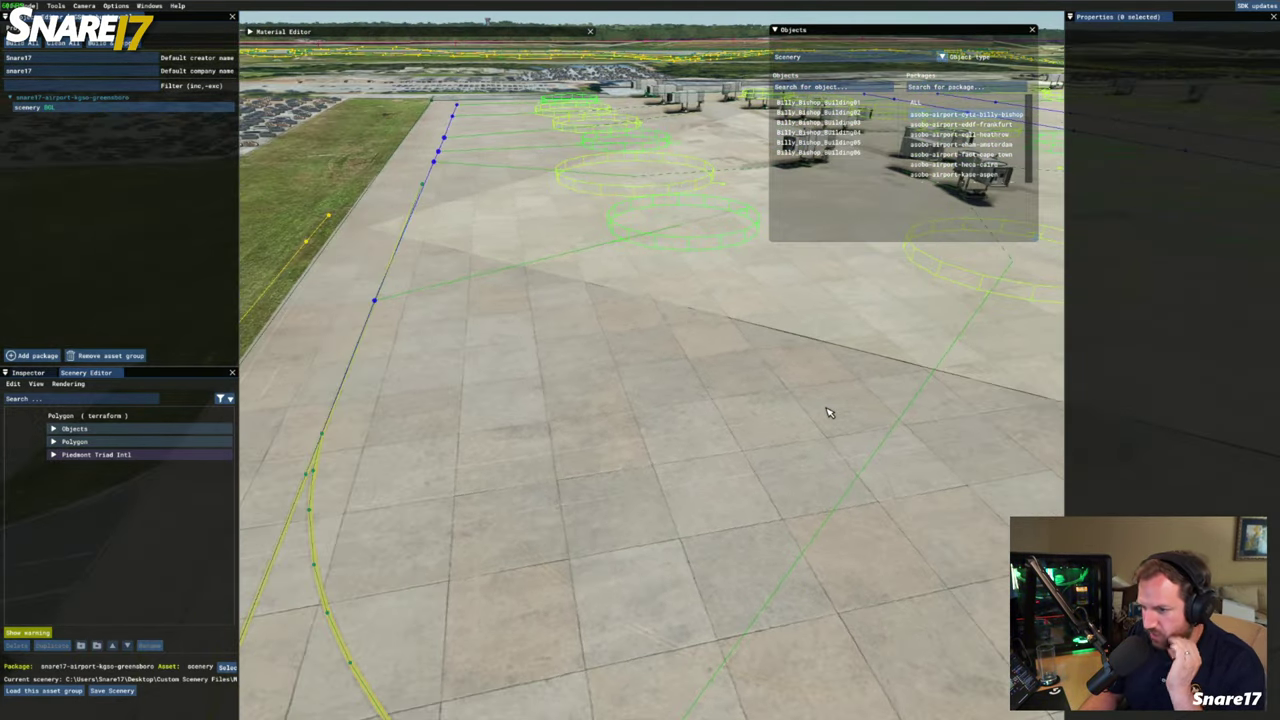
{"action": "key", "text": "KP_8"}
{"action": "key", "text": "s"}
{"action": "key", "text": "KP_2"}
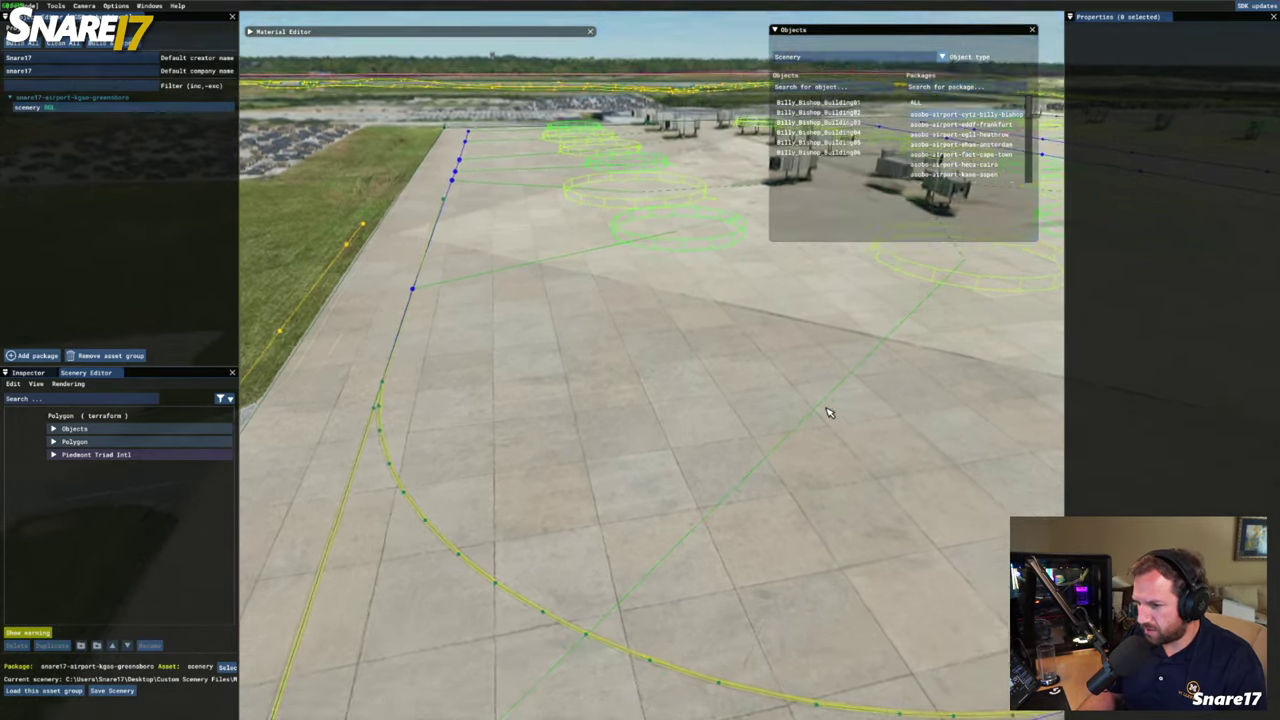
Review the twin taxi lanes between the two gate rows and the parking circles around the outer pier
{"action": "key", "text": "r"}
{"action": "key", "text": "d"}
{"action": "key", "text": "KP_6"}
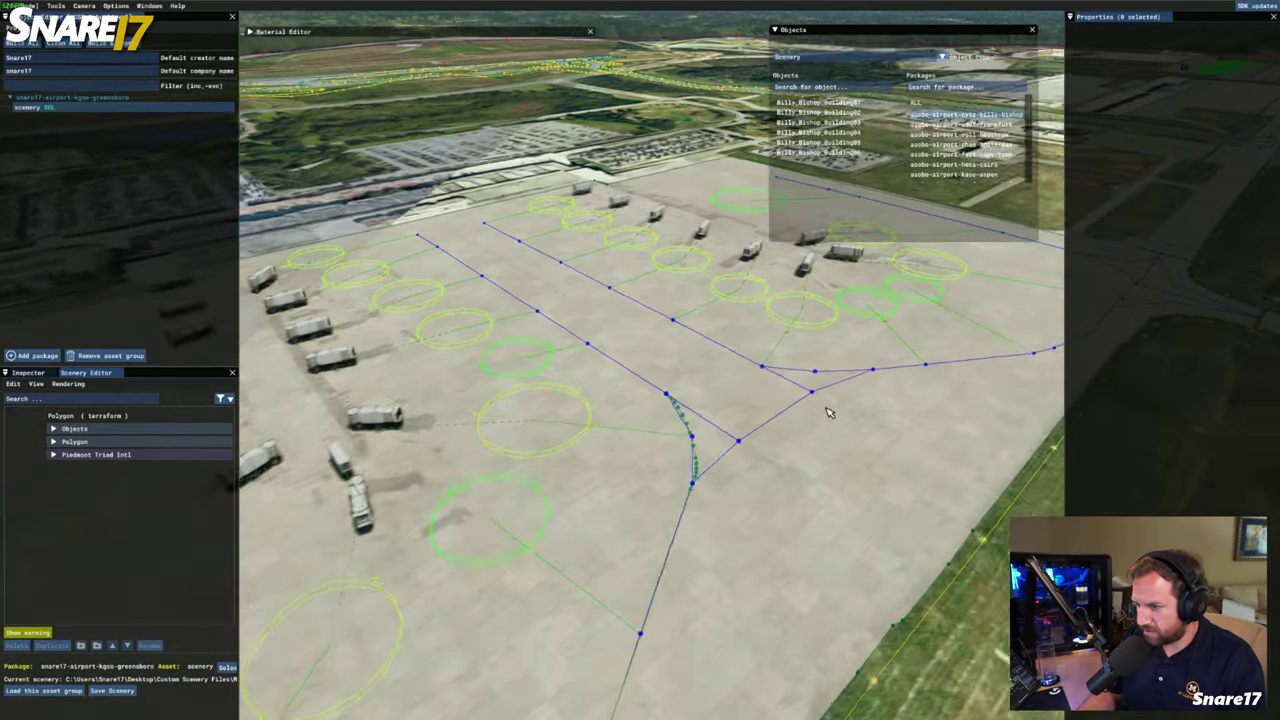
{"action": "key", "text": "KP_4"}
{"action": "key", "text": "s"}
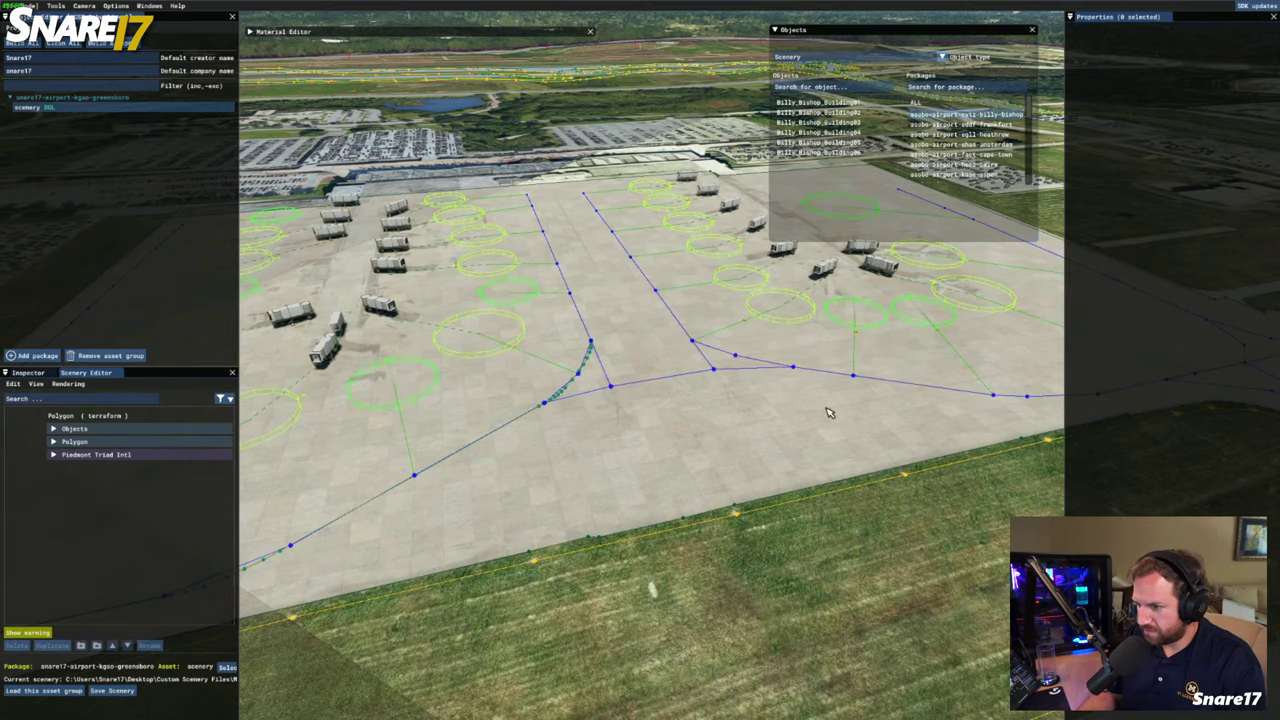
{"action": "key", "text": "w"}
{"action": "key", "text": "a"}
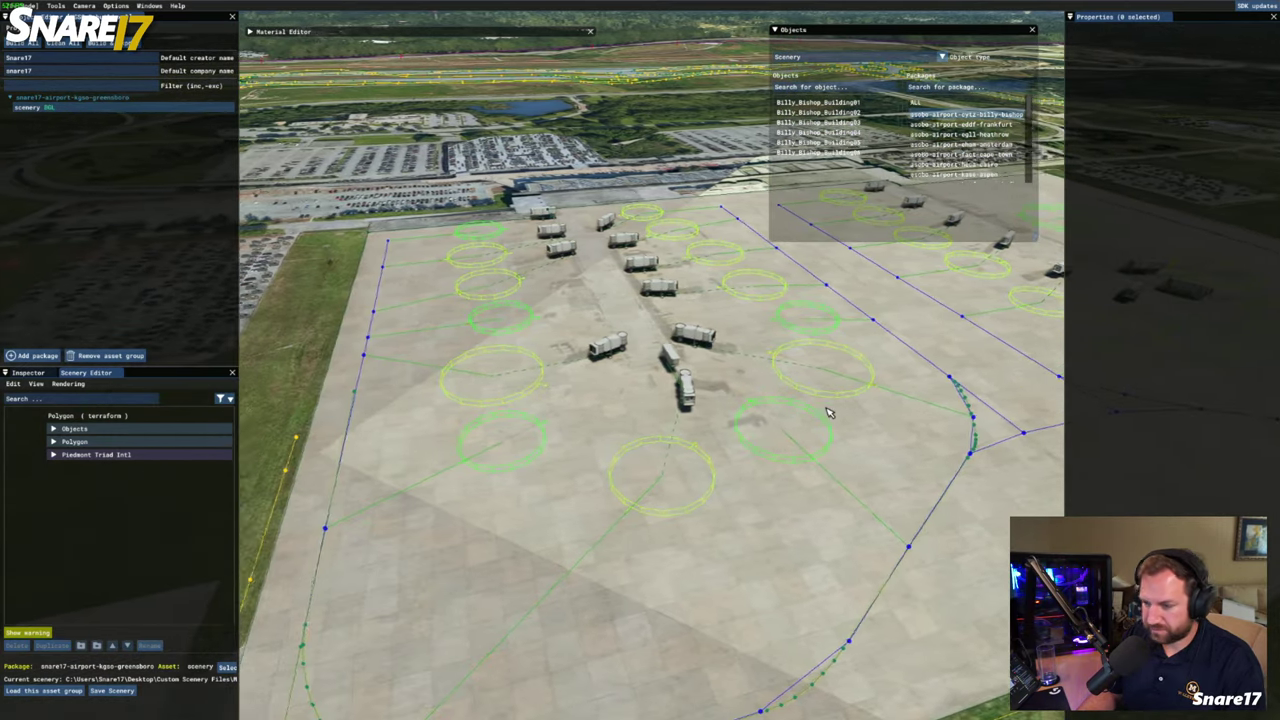
Follow the connector taxiway between the terminal ramp and the 23L-5R holding position markings to check its paths and edges
{"action": "key", "text": "s"}
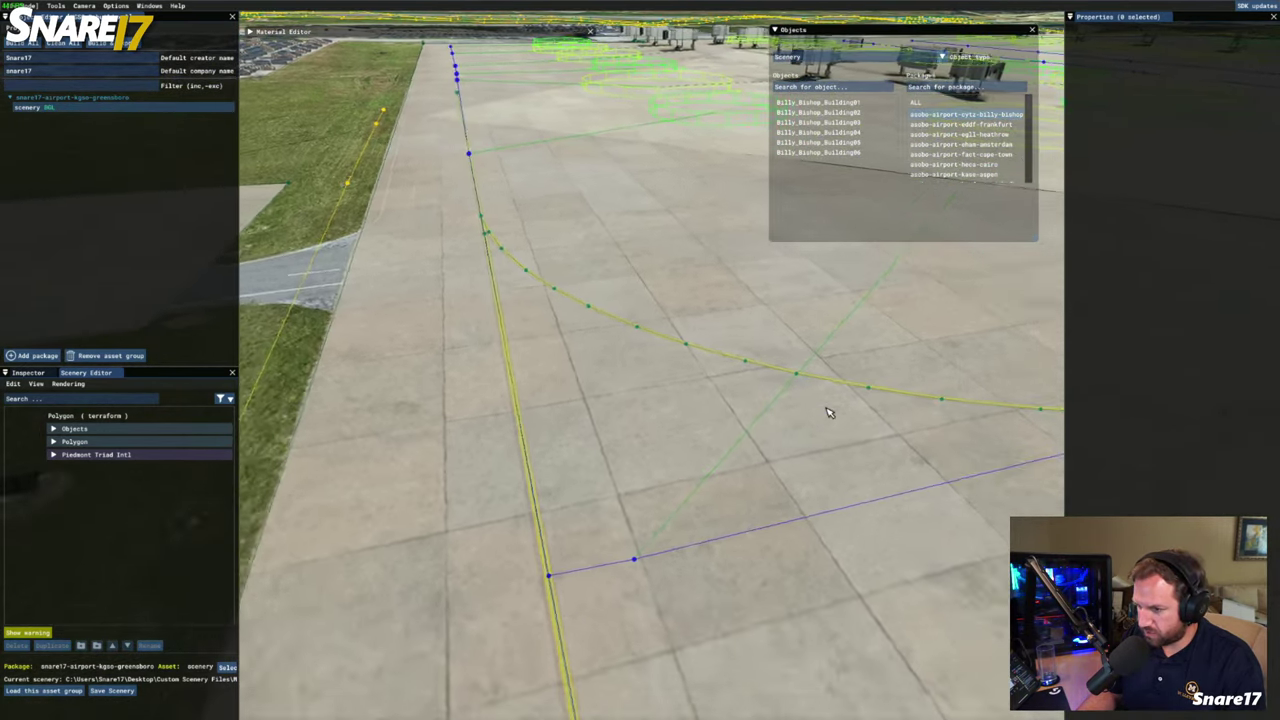
{"action": "key", "text": "s"}
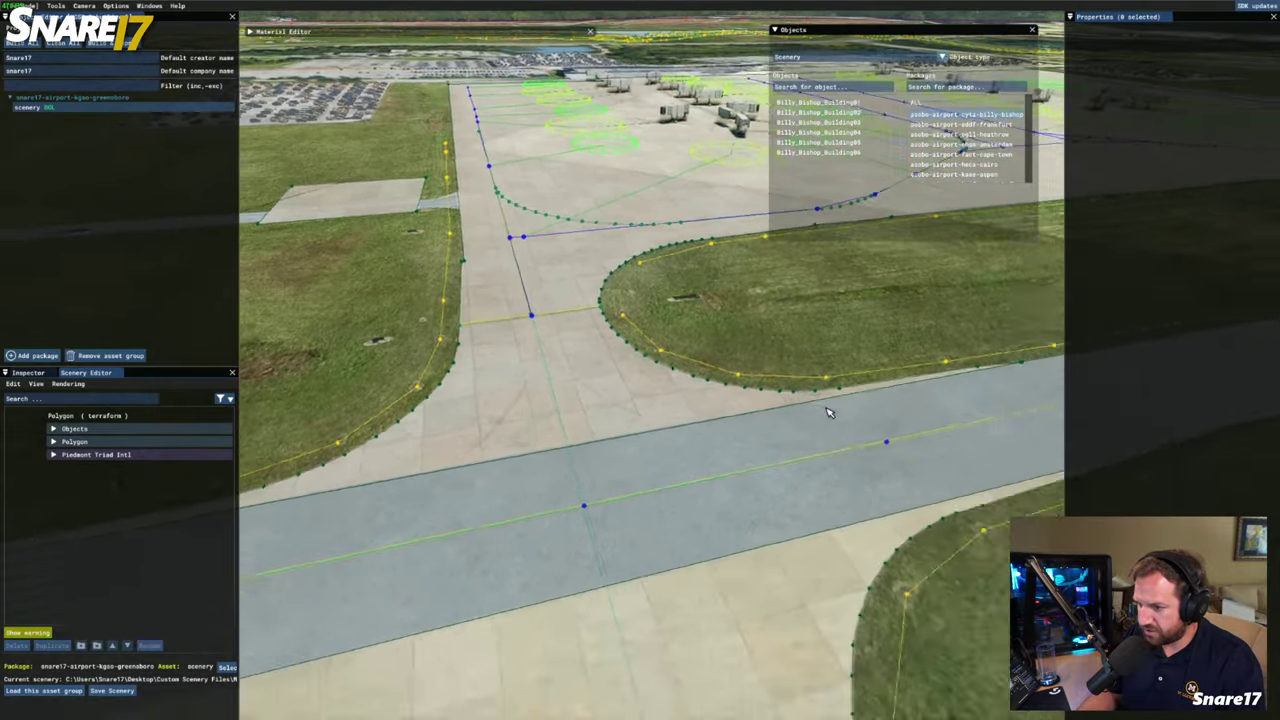
{"action": "key", "text": "s"}
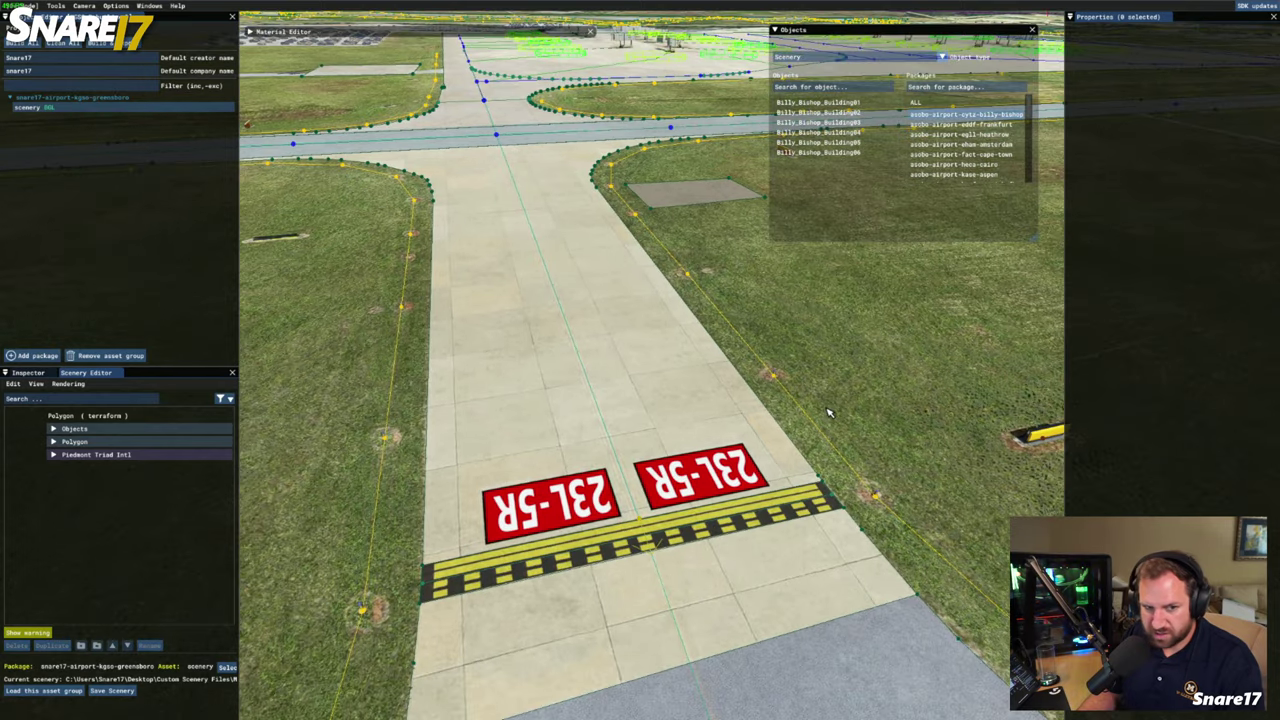
{"action": "key", "text": "w"}
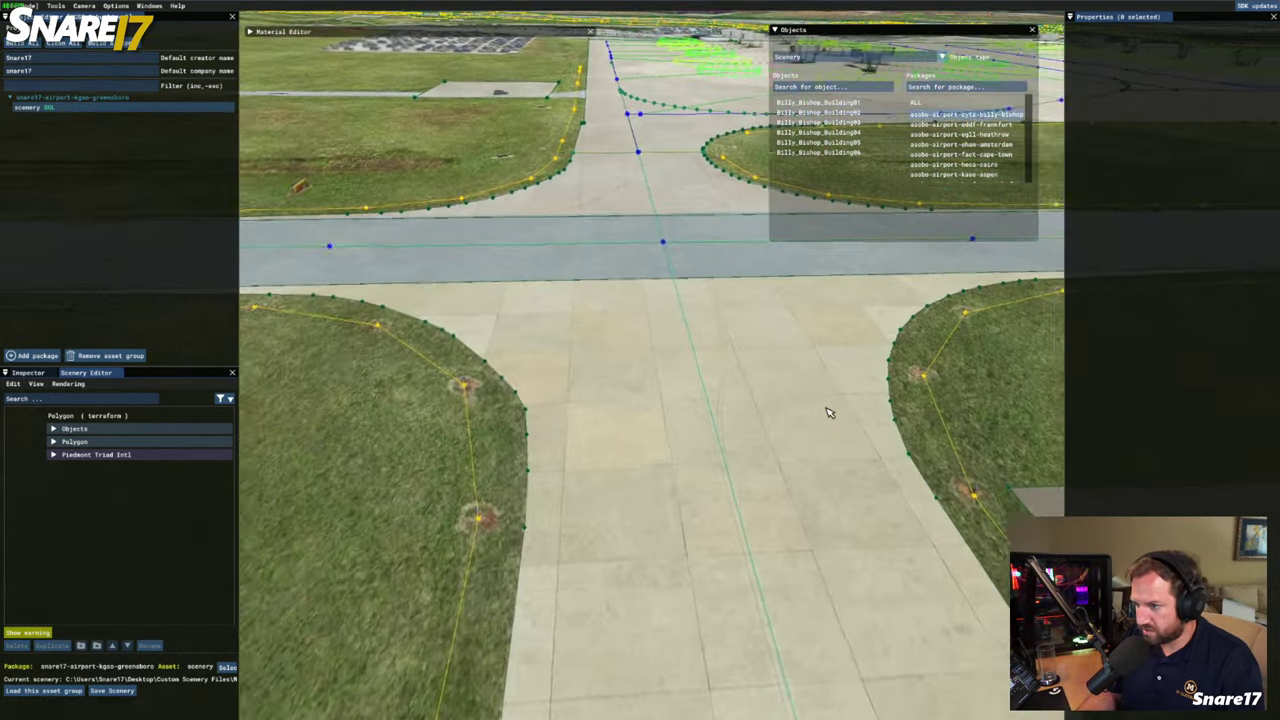
{"action": "key", "text": "KP_6"}
{"action": "key", "text": "w"}
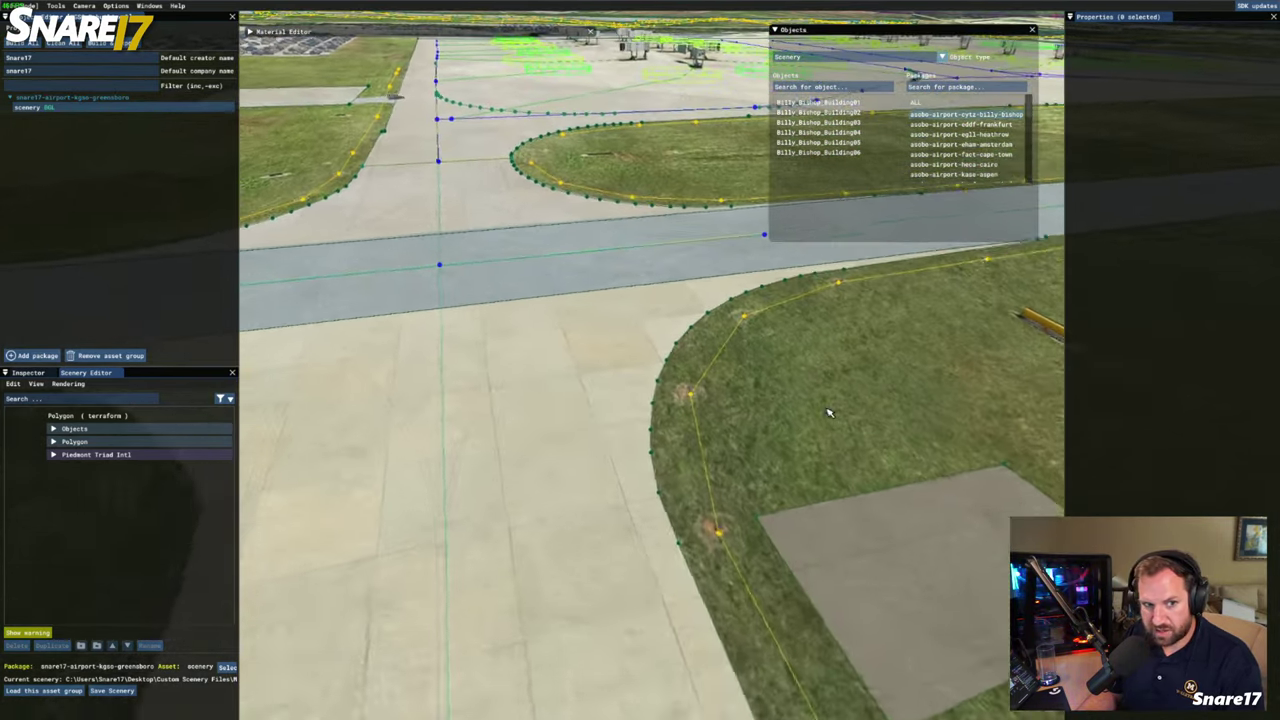
{"action": "key", "text": "w"}
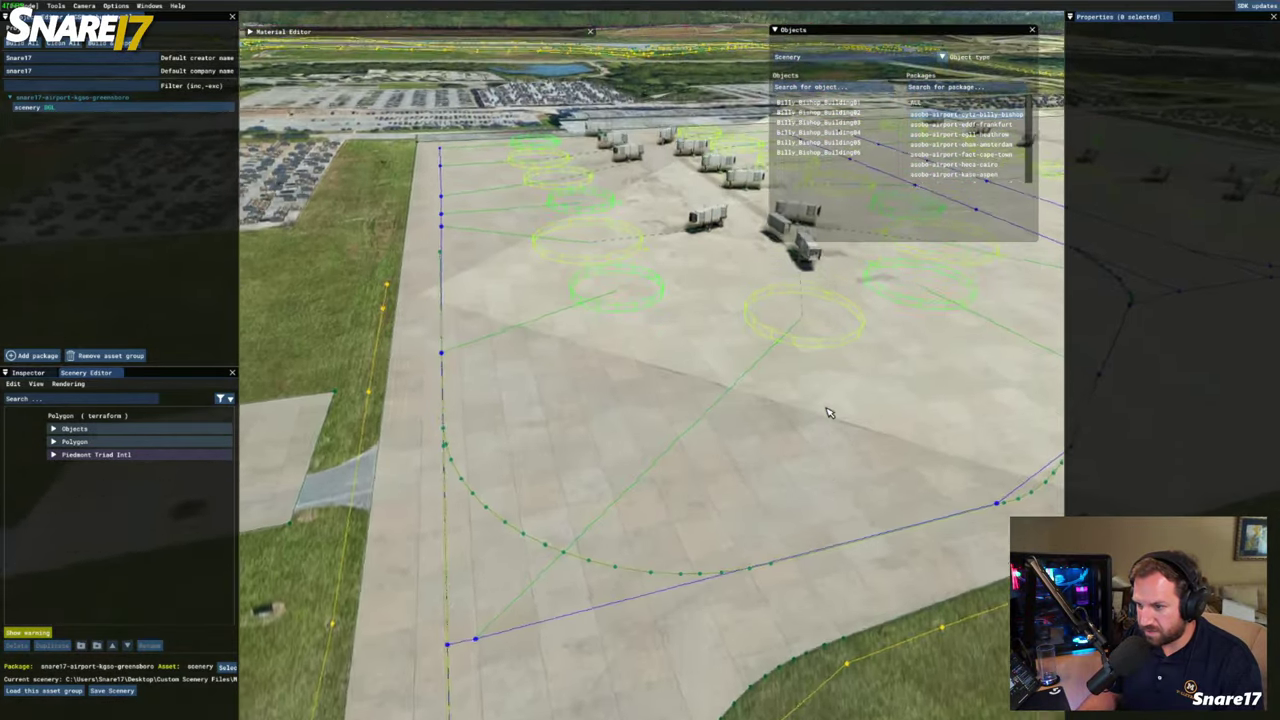
Examine the ramp corner's curved taxi line, edge paths and service road, and the parking circles at the pier's end
{"action": "key", "text": "a"}
{"action": "key", "text": "d"}
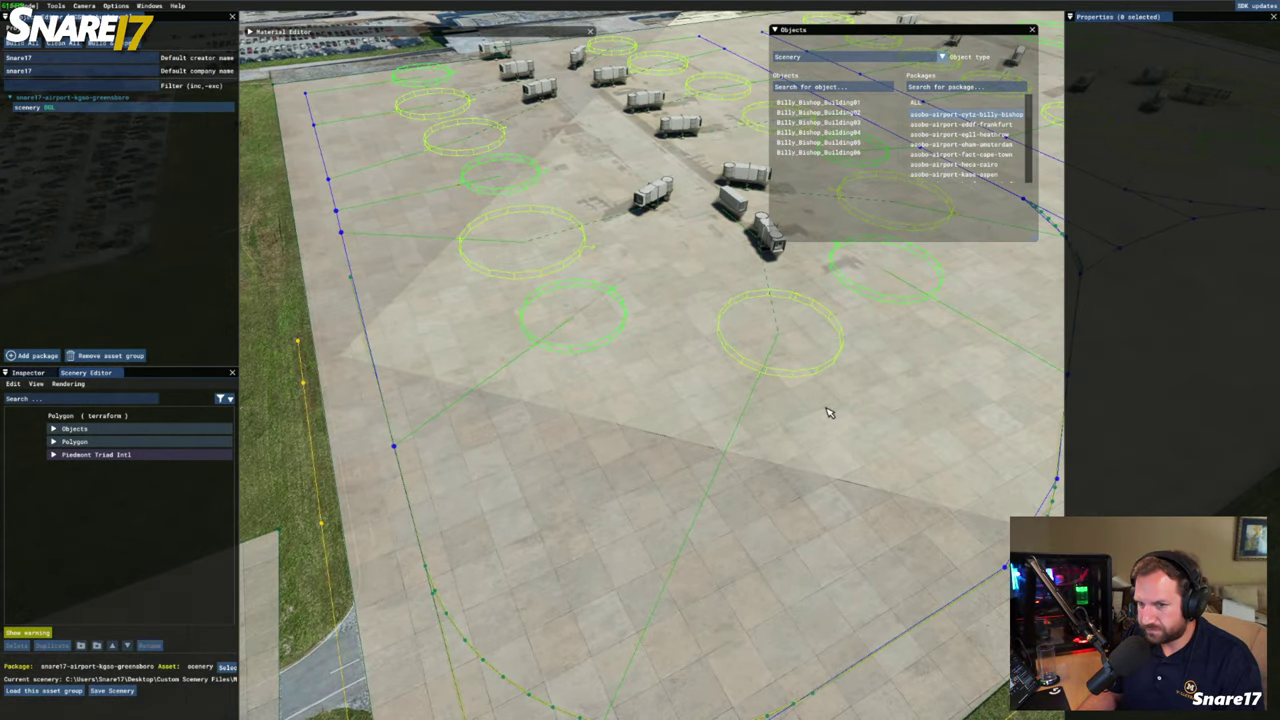
{"action": "key", "text": "w"}
{"action": "key", "text": "a"}
{"action": "key", "text": "s"}
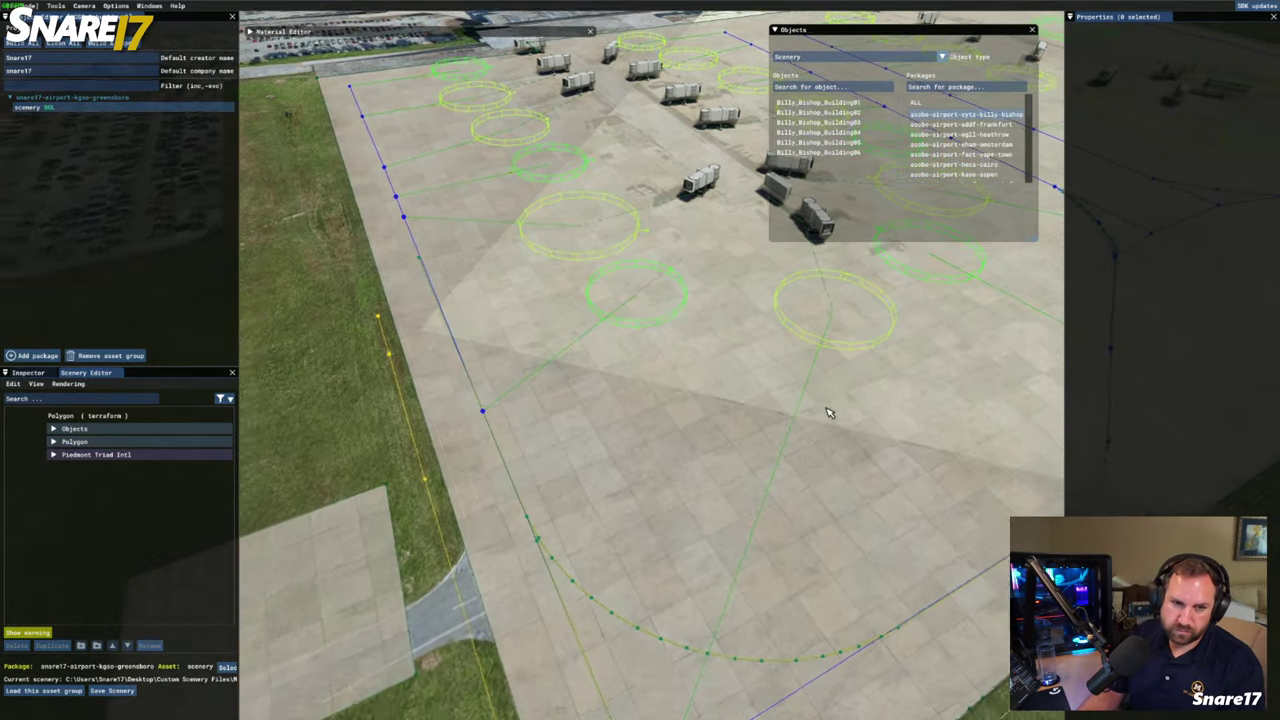
{"action": "key", "text": "s"}
{"action": "key", "text": "a"}
{"action": "key", "text": "a"}
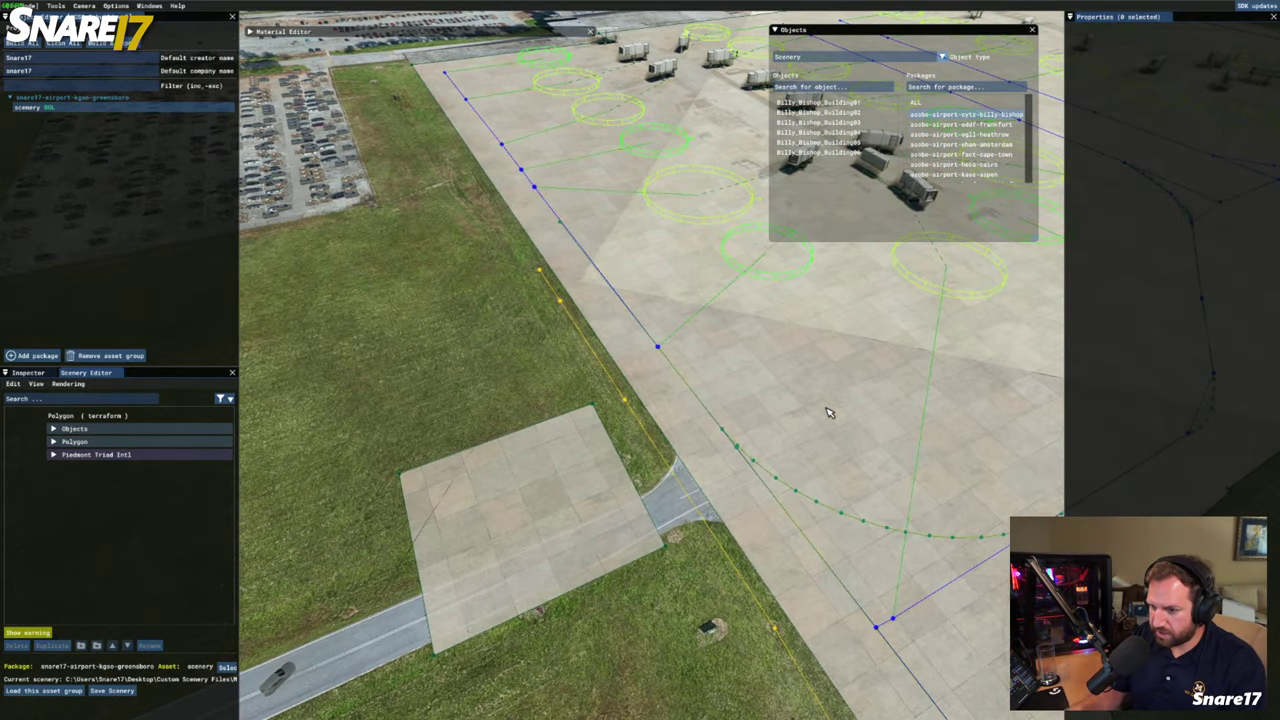
{"action": "key", "text": "d"}
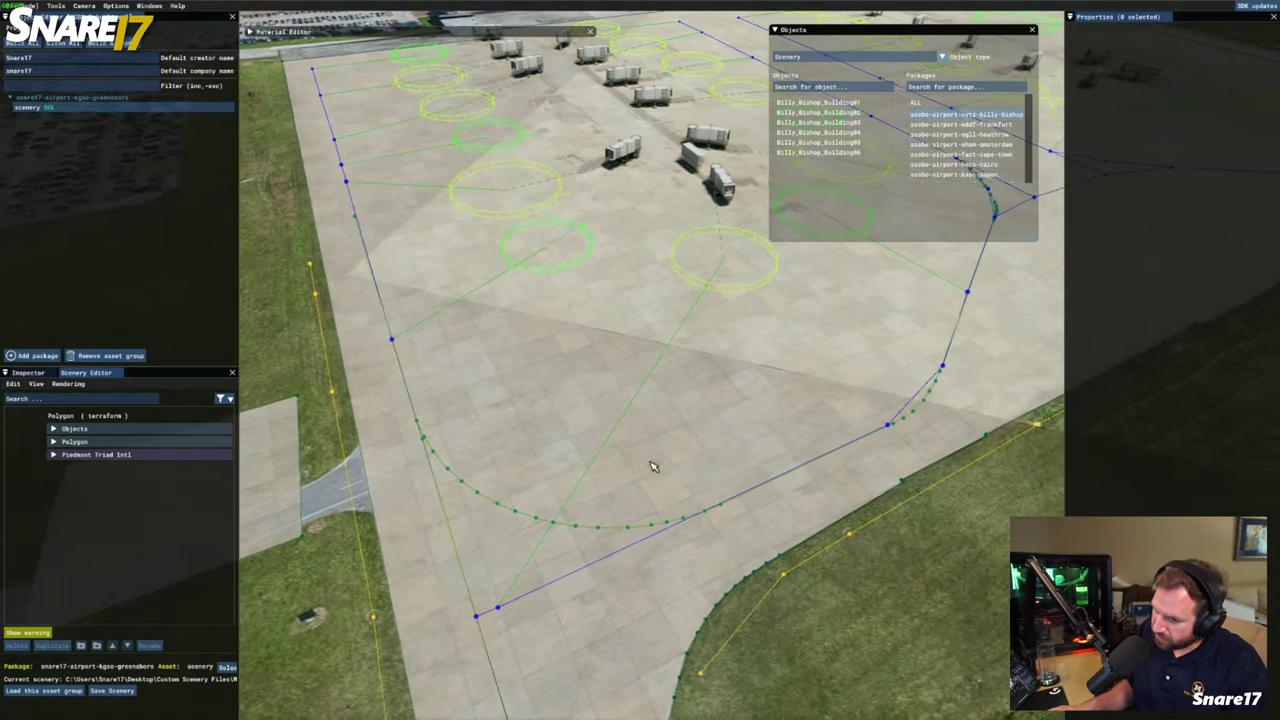
{"action": "key", "text": "w"}
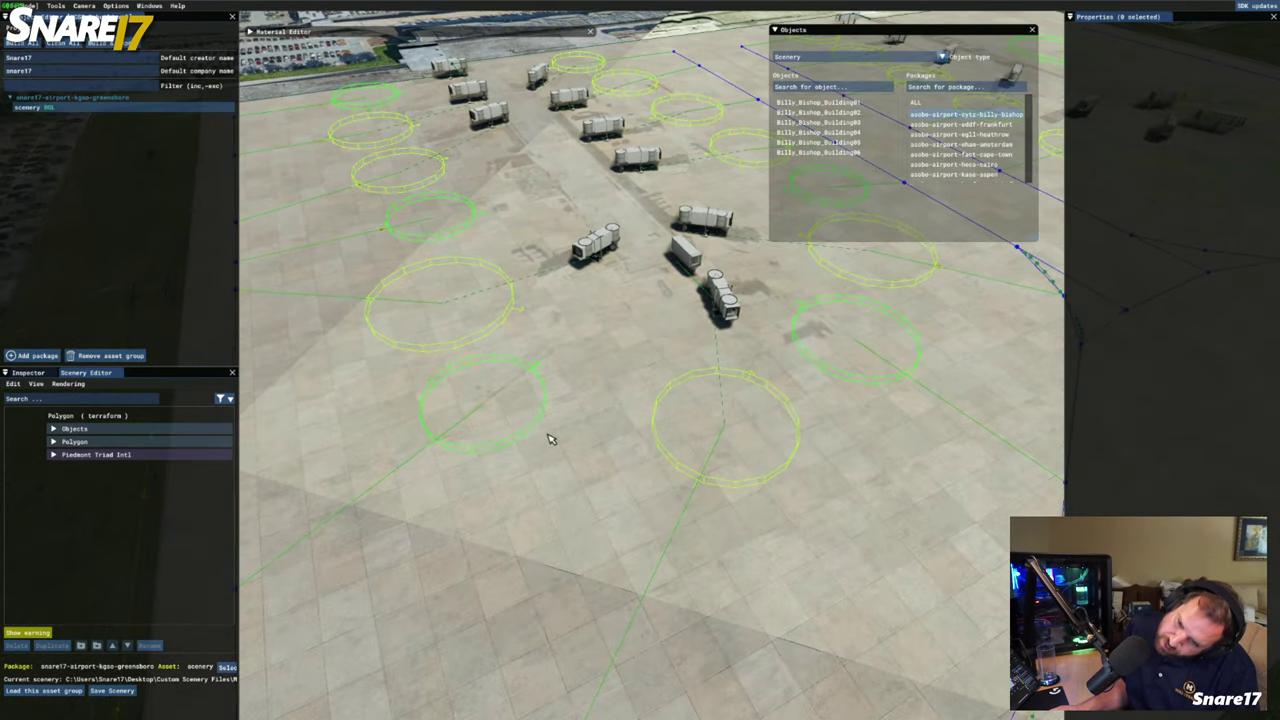
Follow the taxi path along the terminal ramp's grass-side edge and check its parking connections from the curved corner inward
{"action": "key", "text": "s"}
{"action": "key", "text": "a"}
{"action": "key", "text": "s"}
{"action": "key", "text": "a"}
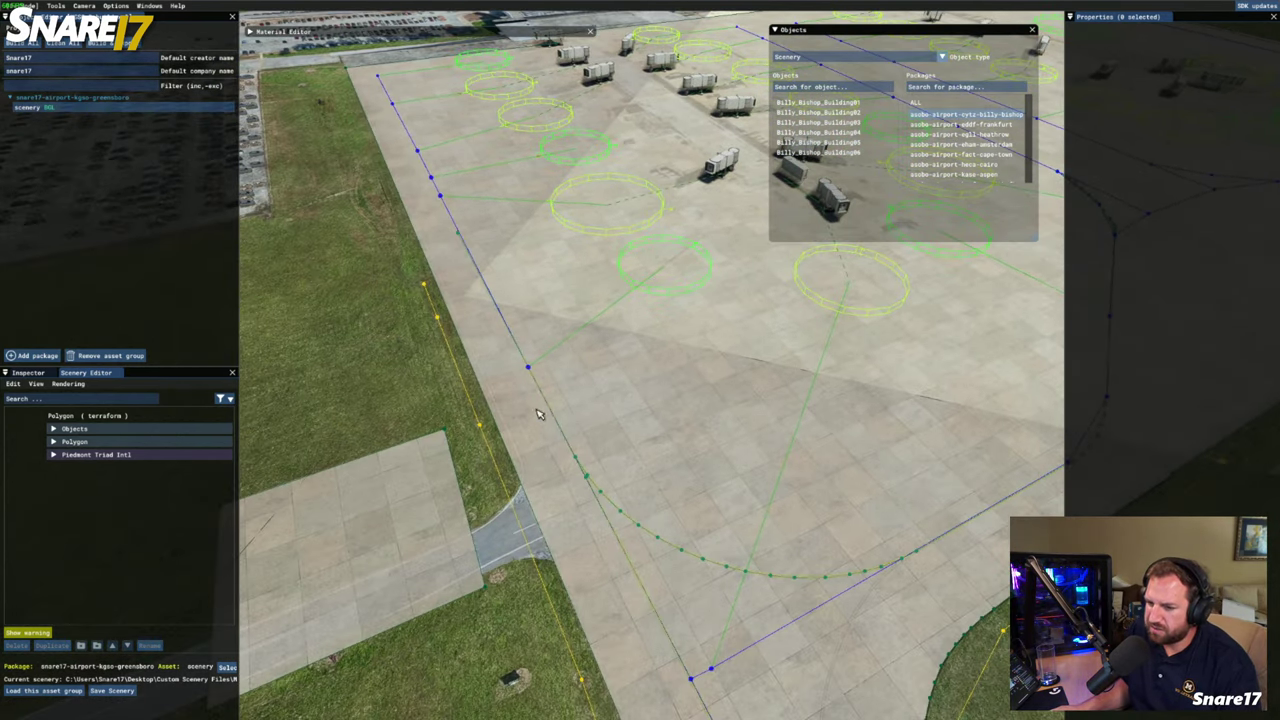
{"action": "key", "text": "w"}
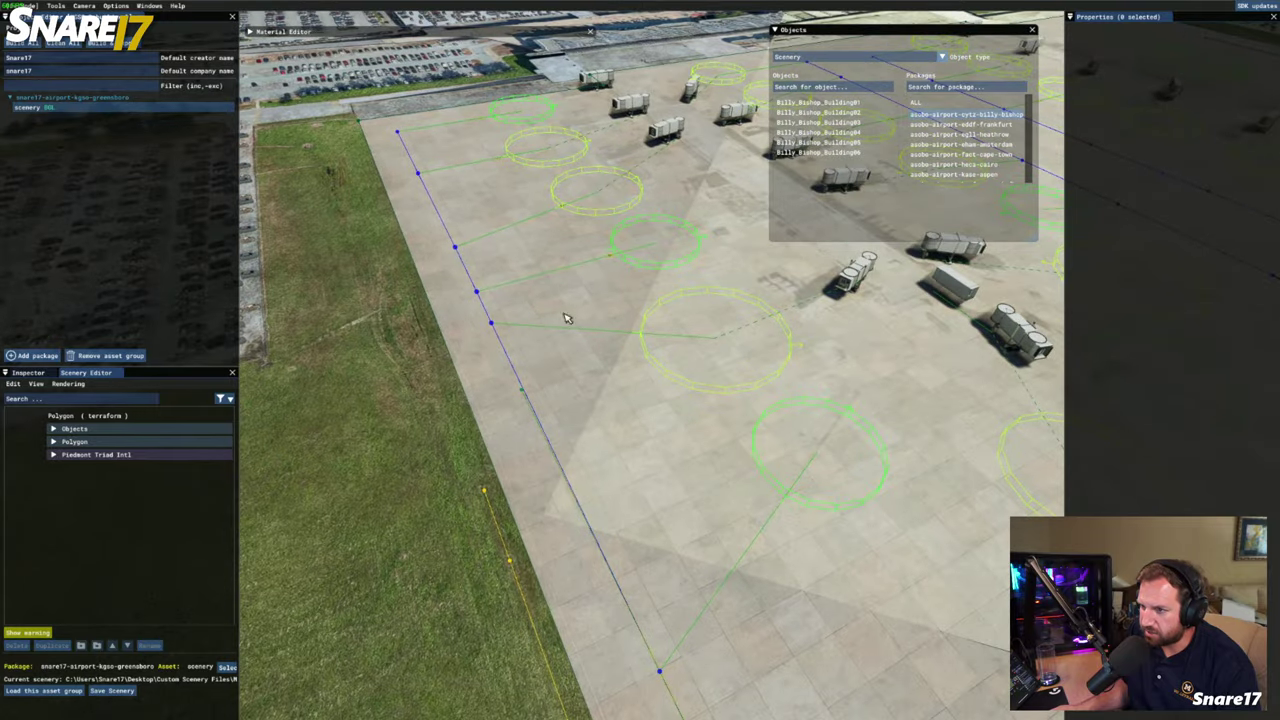
{"action": "key", "text": "s"}
{"action": "key", "text": "a"}
{"action": "key", "text": "w"}
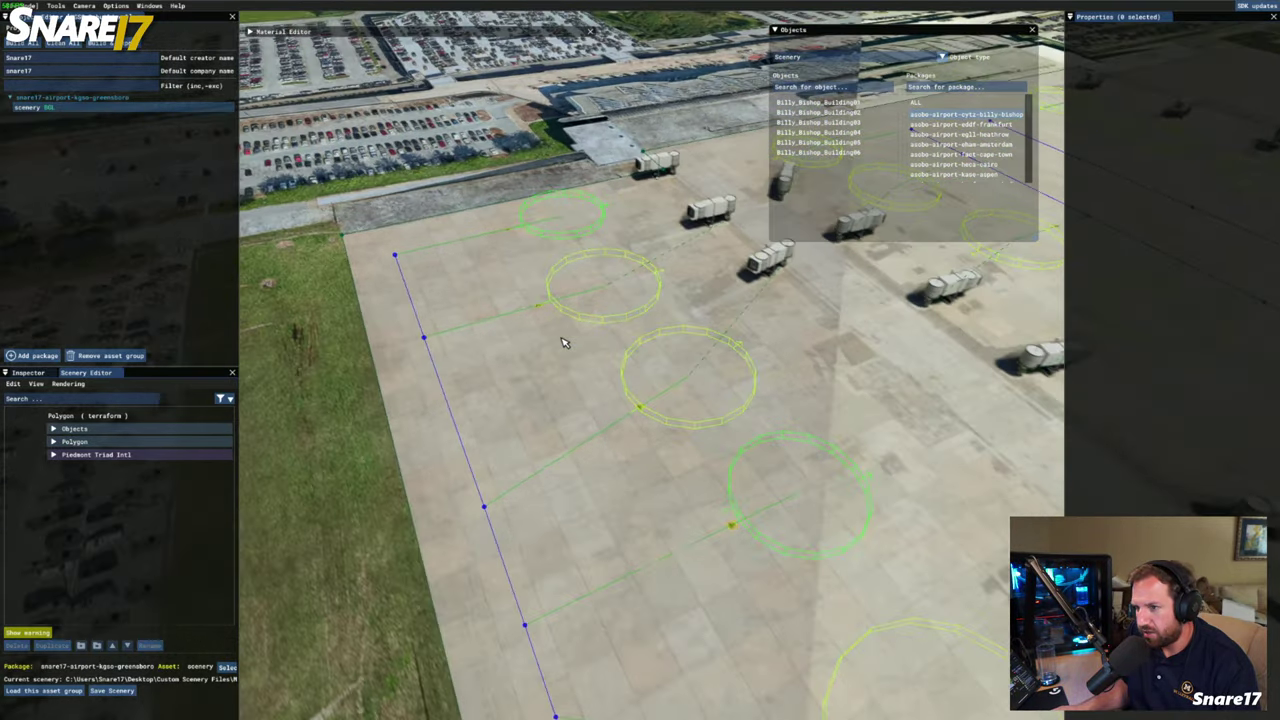
Examine the outer gate row's parking circles, jetways and number markings beside the grass-side taxi path
{"action": "key", "text": "s"}
{"action": "key", "text": "d"}
{"action": "key", "text": "w"}
{"action": "key", "text": "a"}
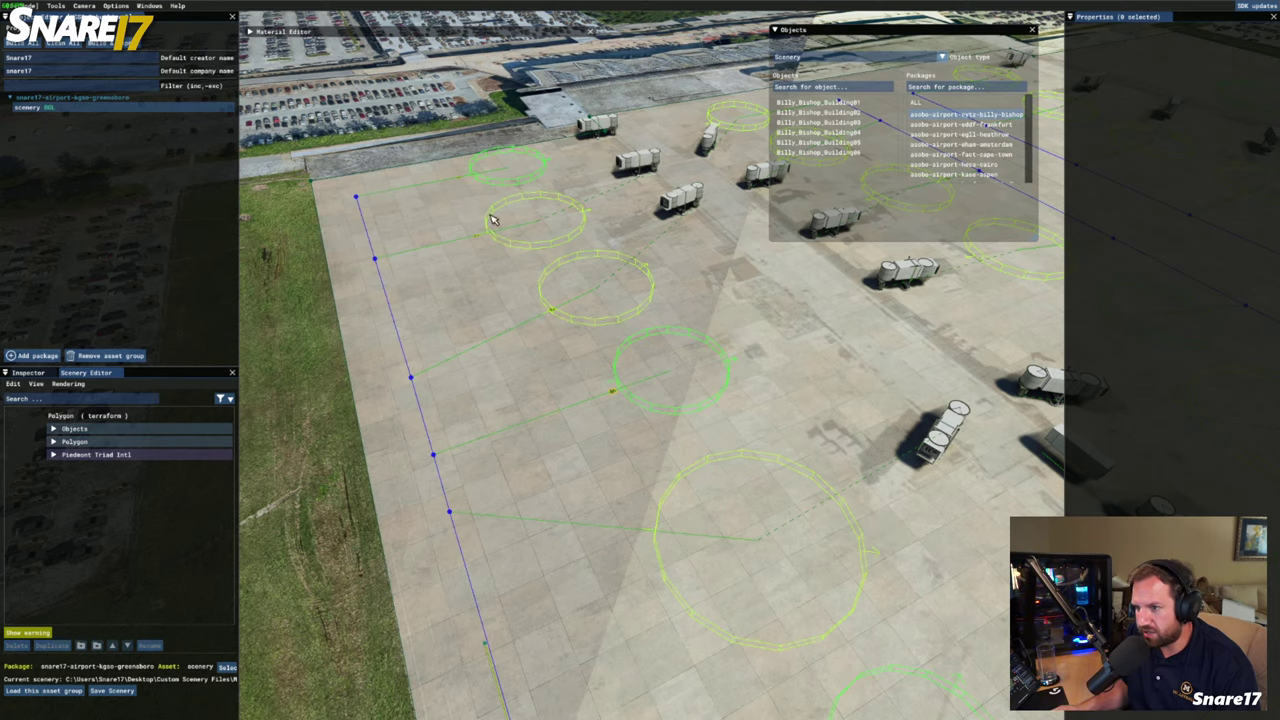
{"action": "key", "text": "s"}
{"action": "key", "text": "d"}
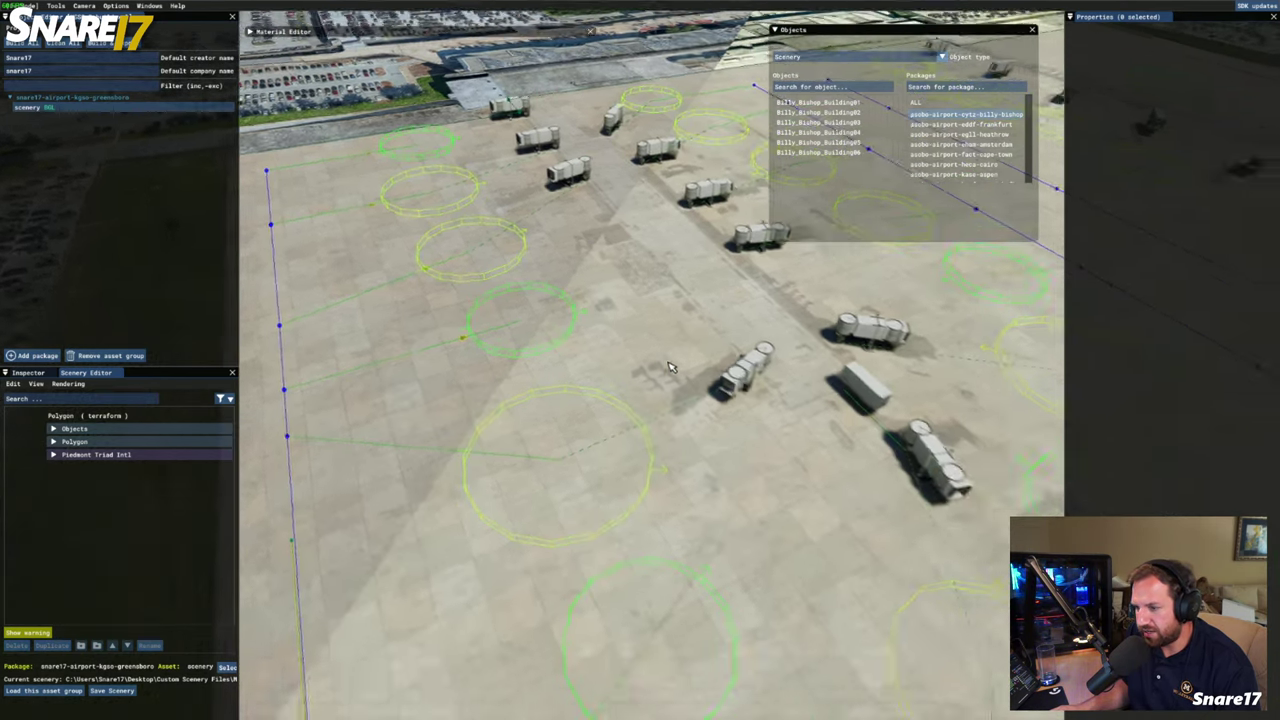
{"action": "key", "text": "w"}
{"action": "key", "text": "a"}
{"action": "key", "text": "a"}
{"action": "key", "text": "KP_6"}
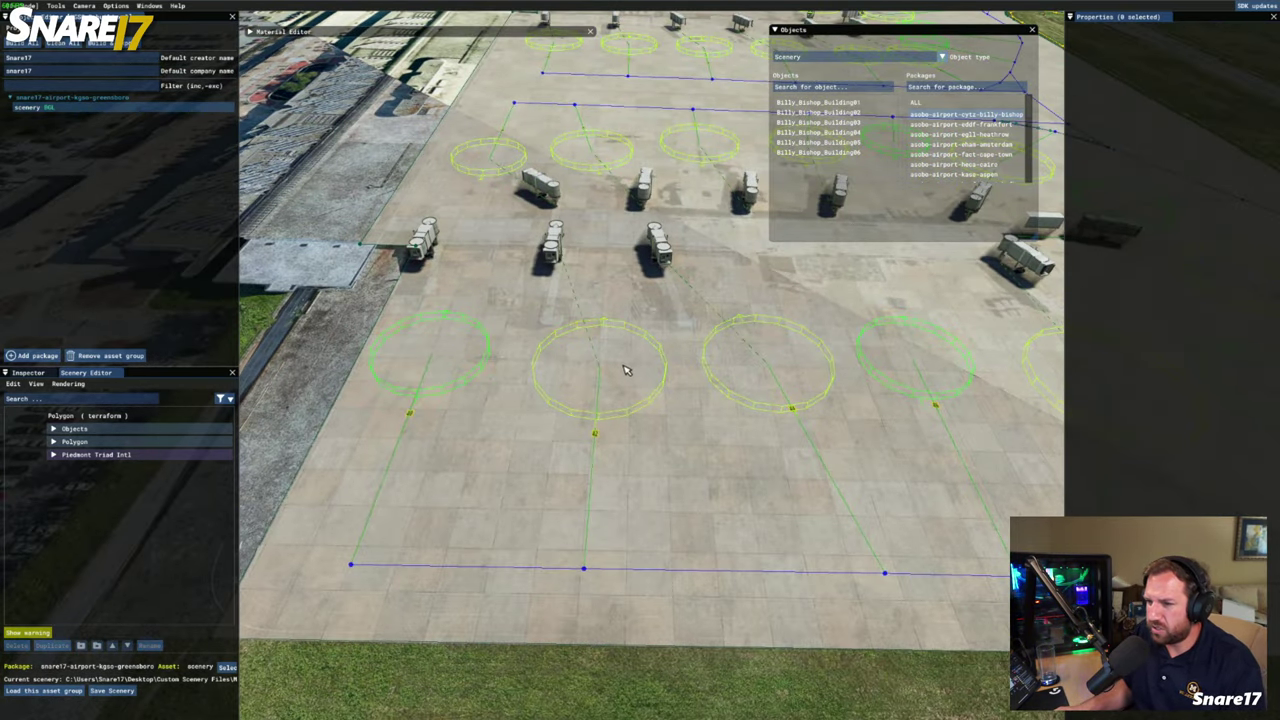
Check the number markings and lead-in paths of Gates 42 and 44 and their neighbouring circles at close range
{"action": "key", "text": "w"}
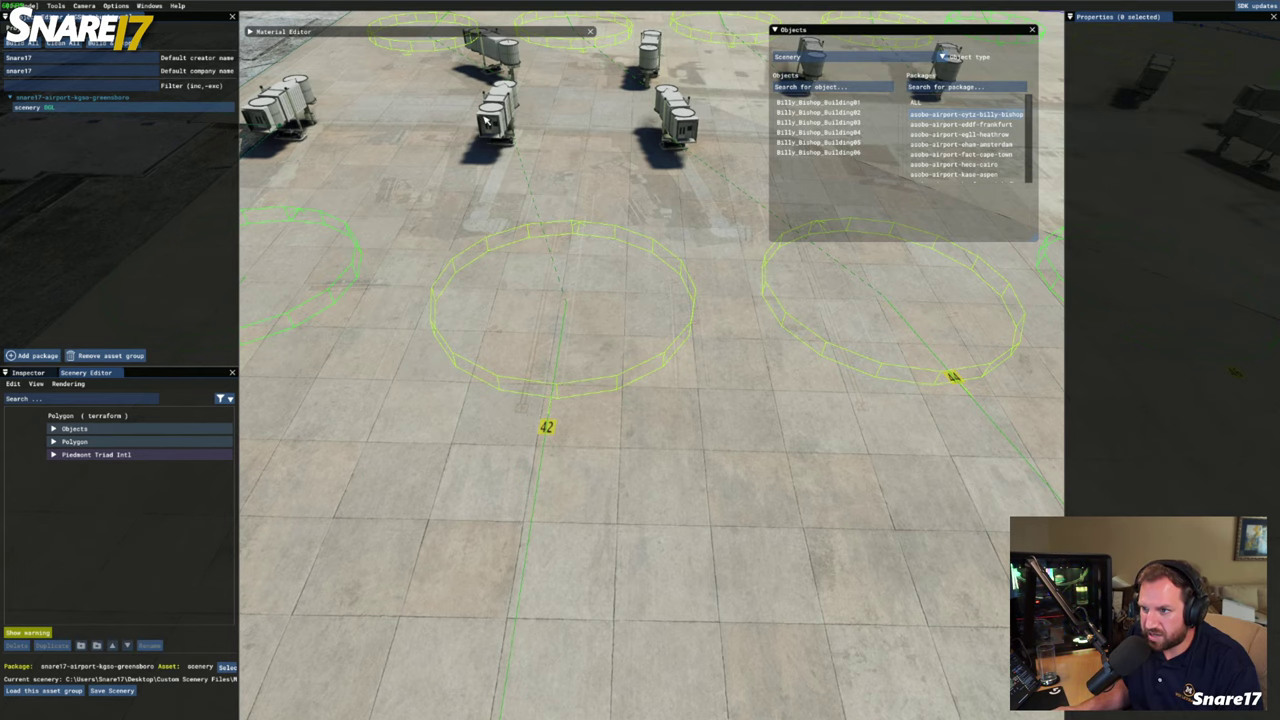
{"action": "key", "text": "s"}
{"action": "key", "text": "a"}
{"action": "key", "text": "d"}
{"action": "key", "text": "w"}
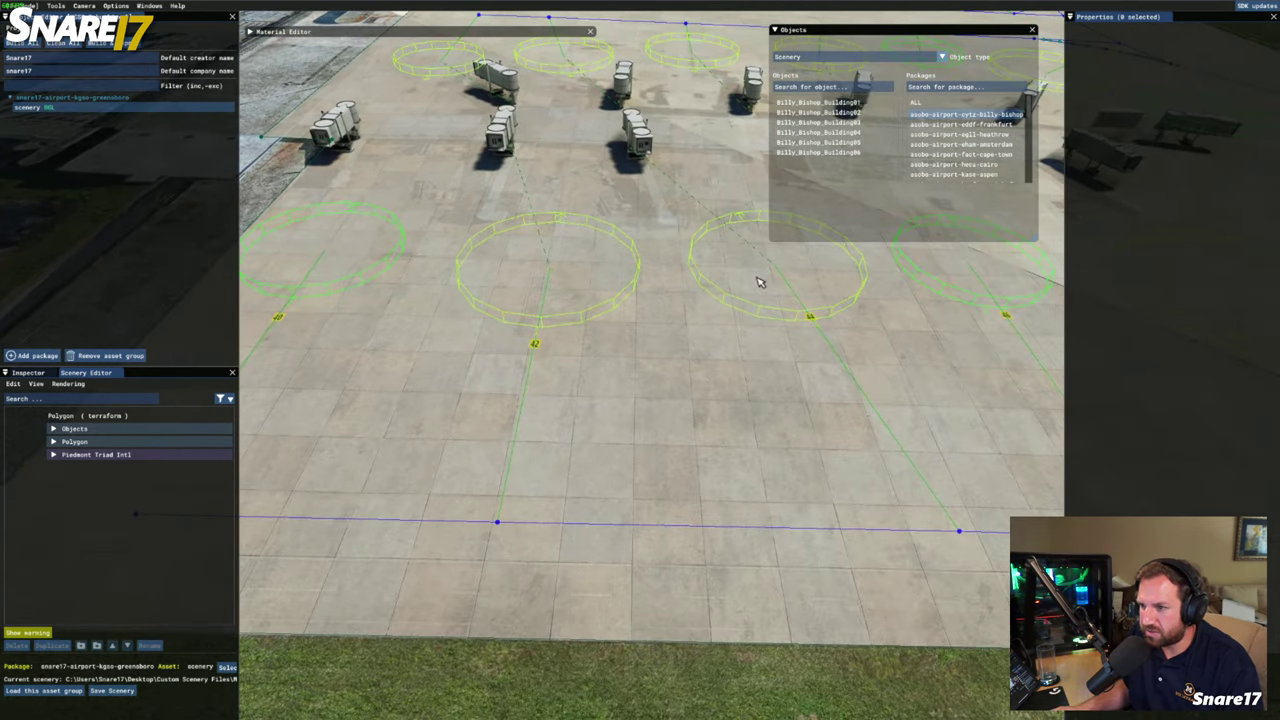
{"action": "key", "text": "a"}
{"action": "key", "text": "w"}
{"action": "key", "text": "r"}
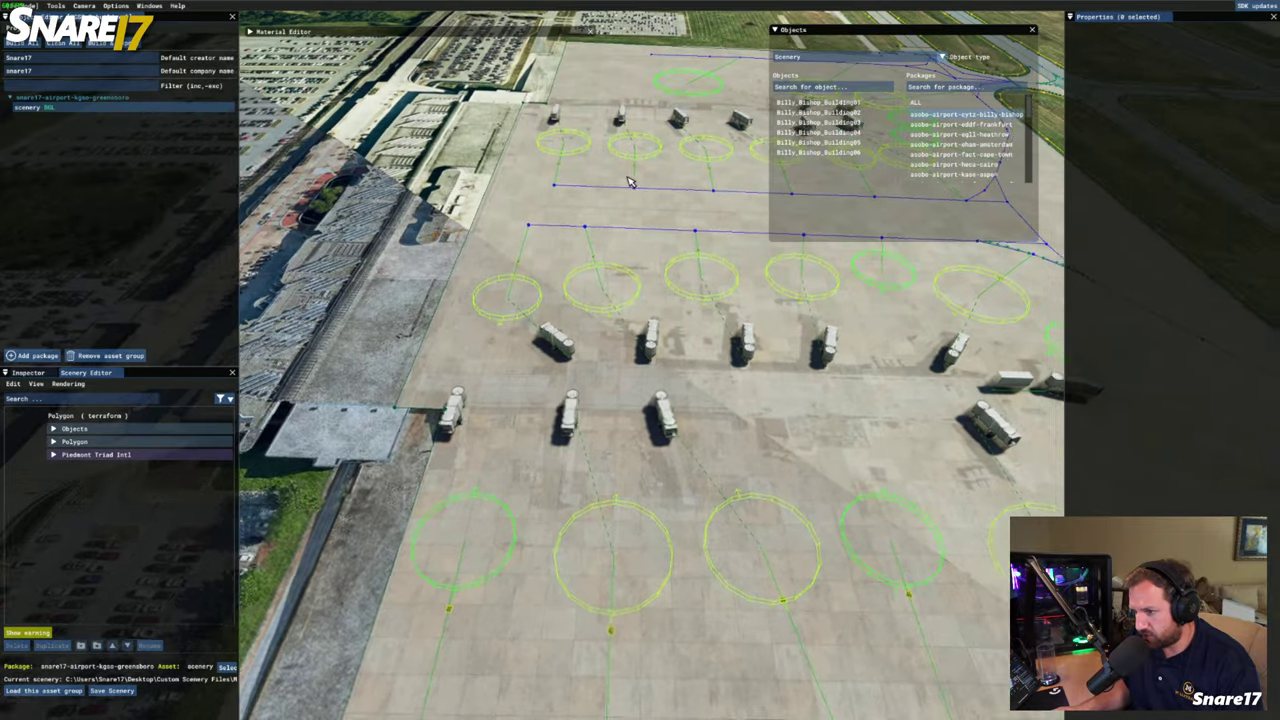
Compare the green and yellow parking circles on both sides of the nearer pier and around its end
{"action": "key", "text": "d"}
{"action": "key", "text": "s"}
{"action": "key", "text": "d"}
{"action": "key", "text": "w"}
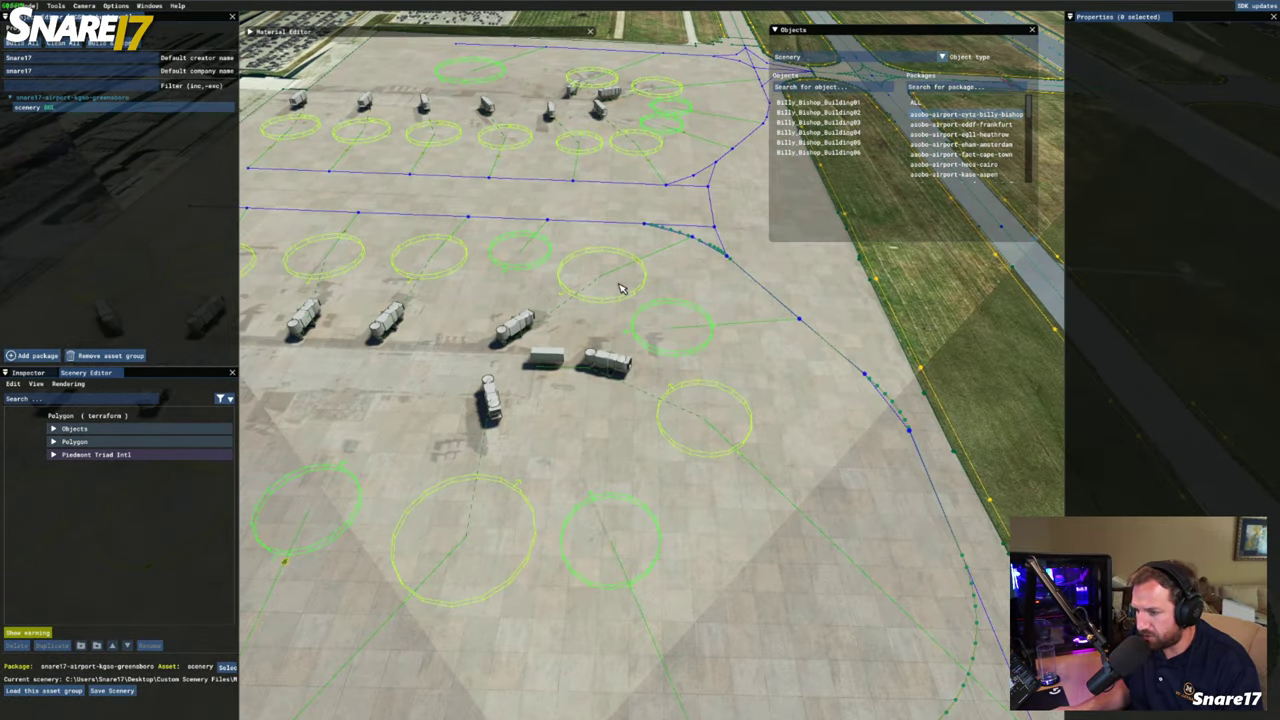
{"action": "key", "text": "s"}
{"action": "key", "text": "a"}
{"action": "key", "text": "w"}
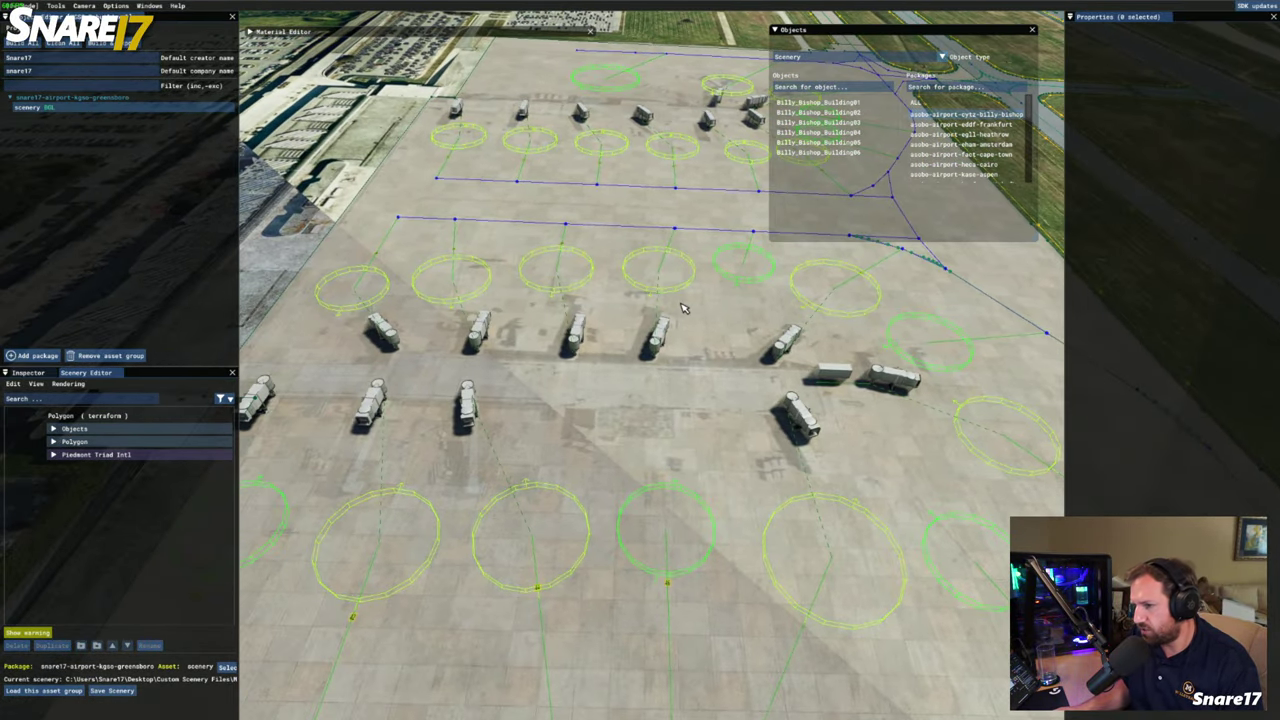
{"action": "key", "text": "a"}
{"action": "key", "text": "s"}
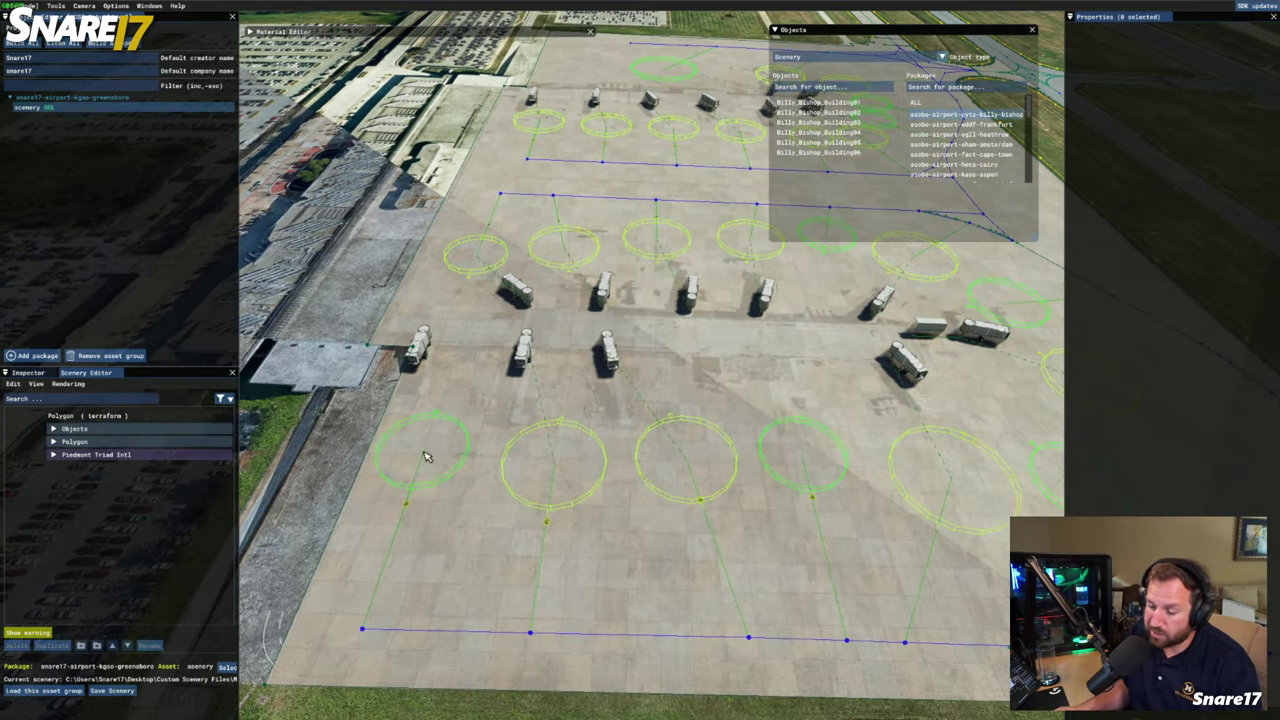
Inspect the parking properties of the green-circled Gates 40, 46, 47A and 50B
{"action": "left_click", "coordinate": [435, 462]}
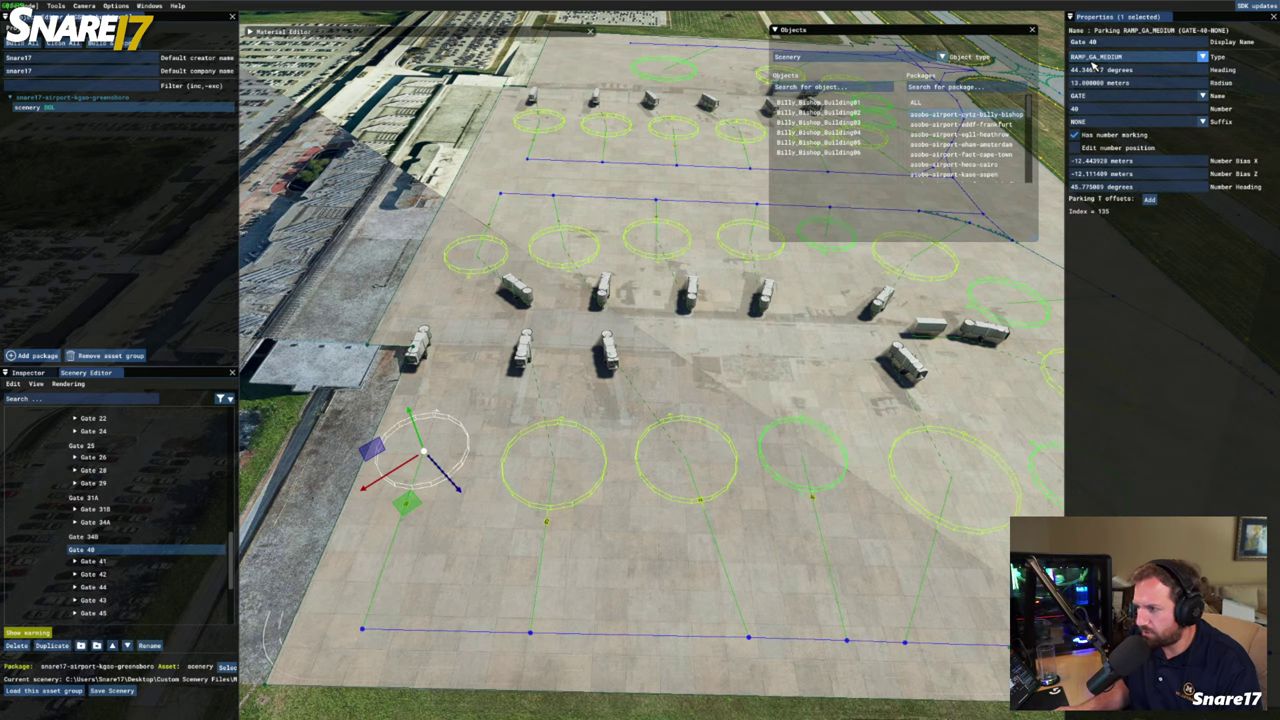
{"action": "left_click", "coordinate": [817, 458]}
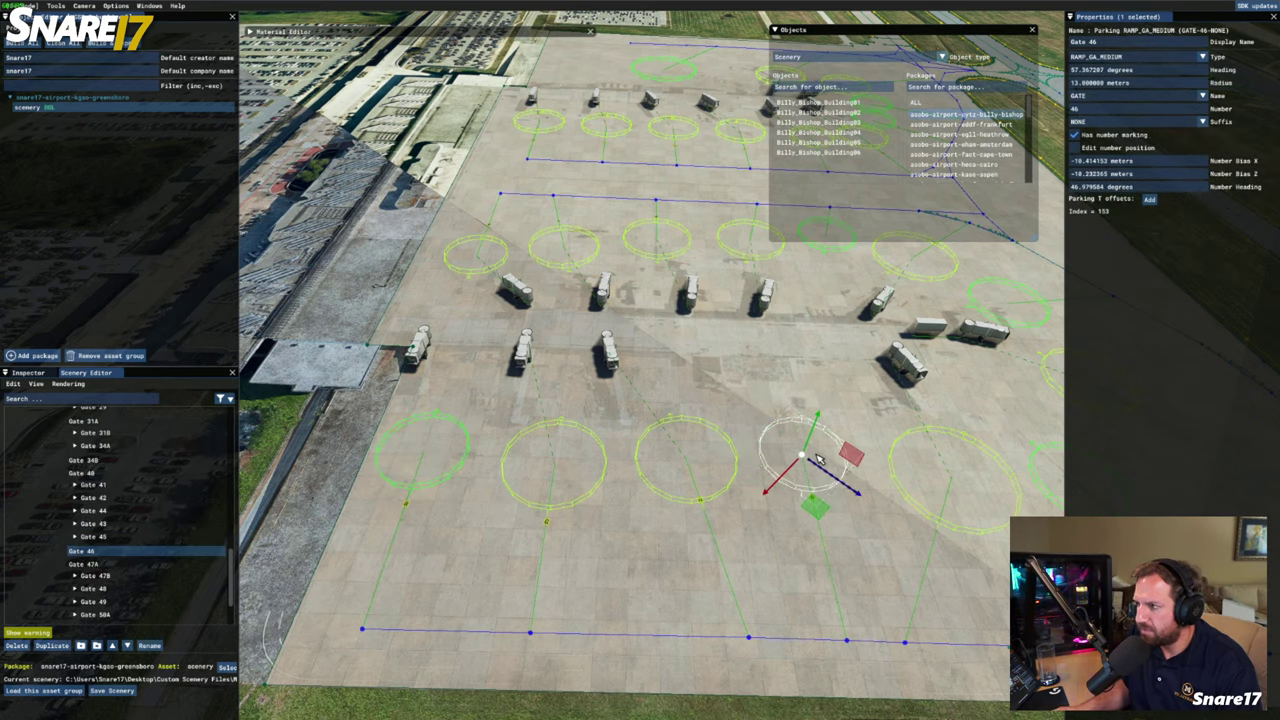
{"action": "key", "text": "w"}
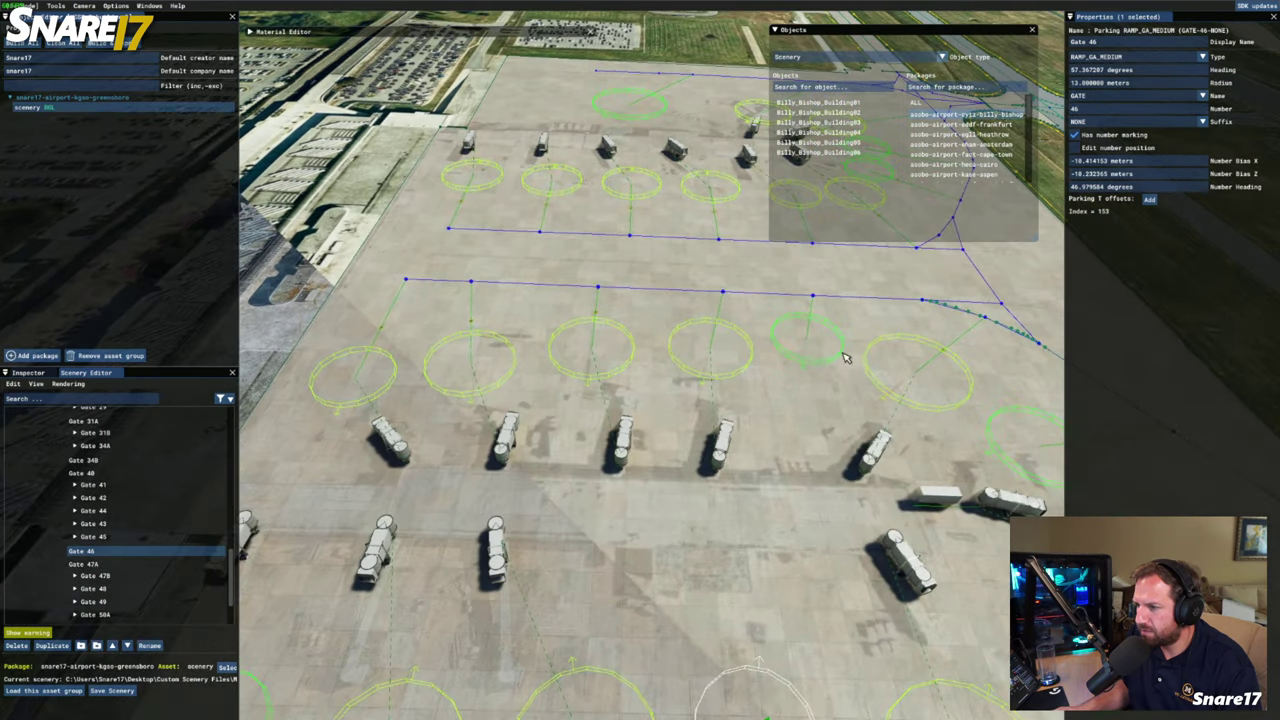
{"action": "left_click", "coordinate": [817, 357]}
{"action": "left_click", "coordinate": [817, 357]}
{"action": "left_click", "coordinate": [817, 357]}
{"action": "key", "text": "d"}
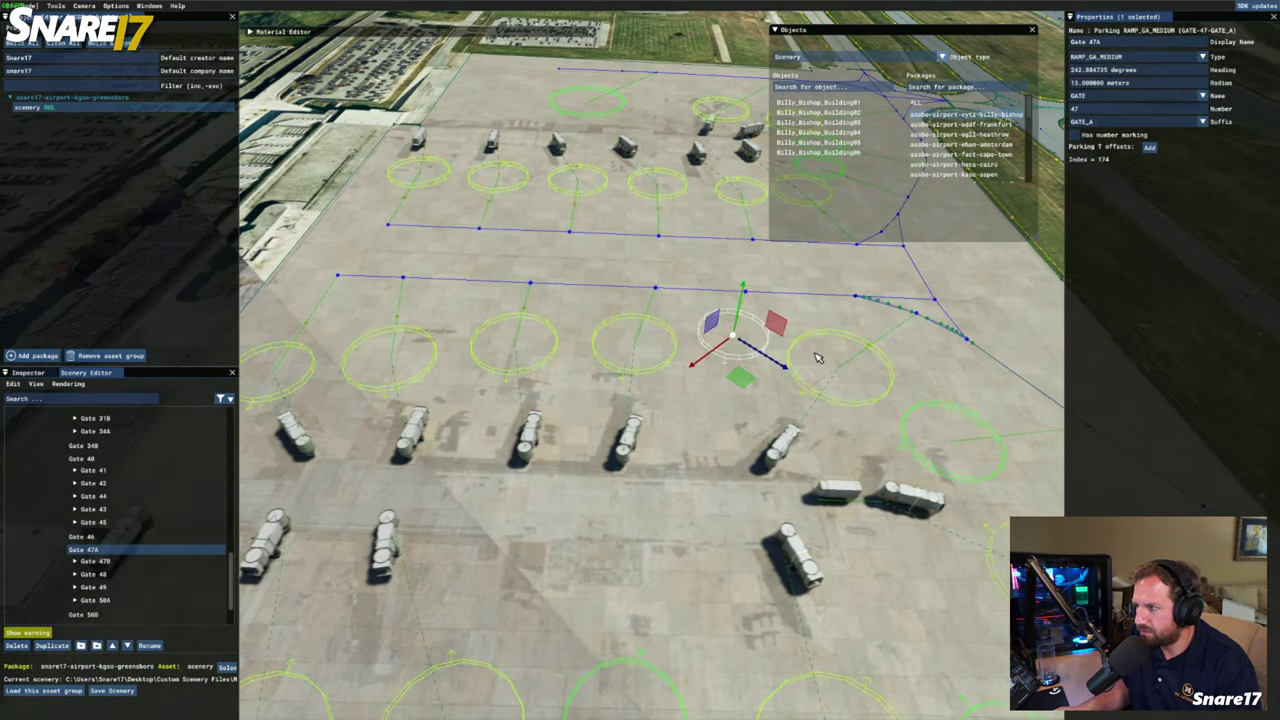
{"action": "left_click", "coordinate": [788, 420]}
{"action": "left_click", "coordinate": [788, 420]}
{"action": "left_click", "coordinate": [787, 420]}
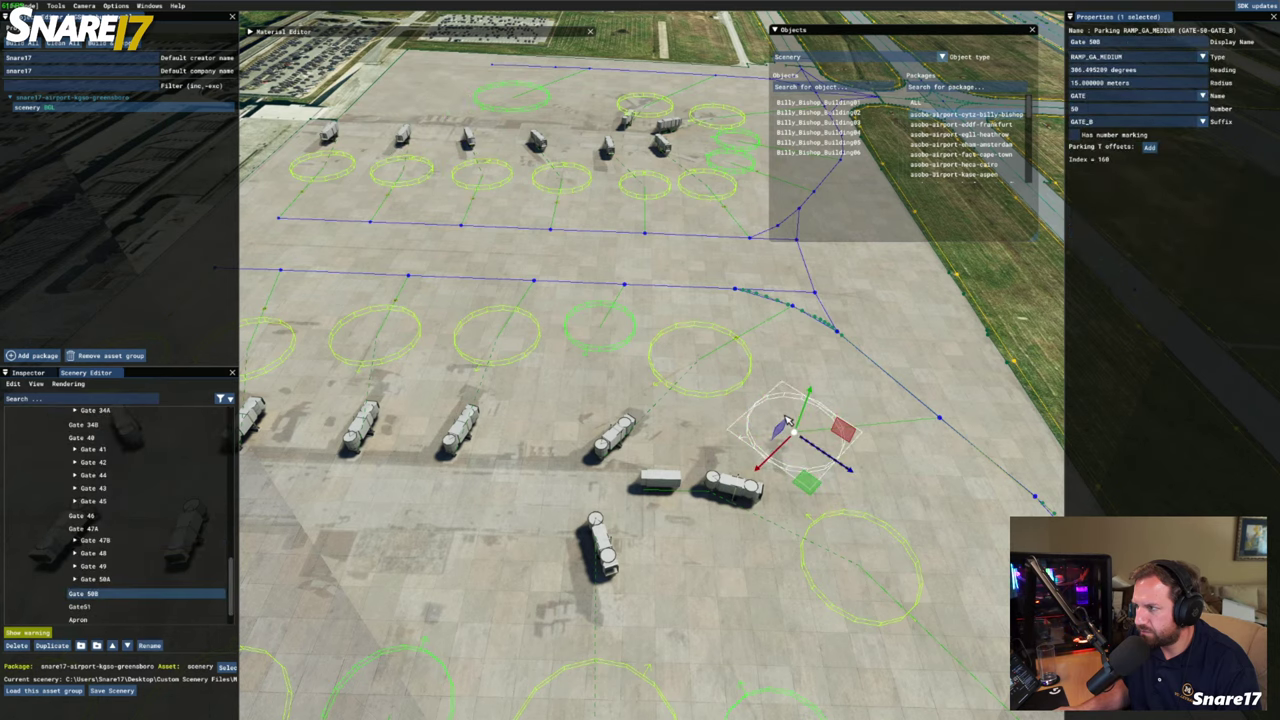
Try to select the green parking circles at the far pier's end, and inspect Gate 25's parking properties
{"action": "key", "text": "w"}
{"action": "left_click", "coordinate": [785, 395]}
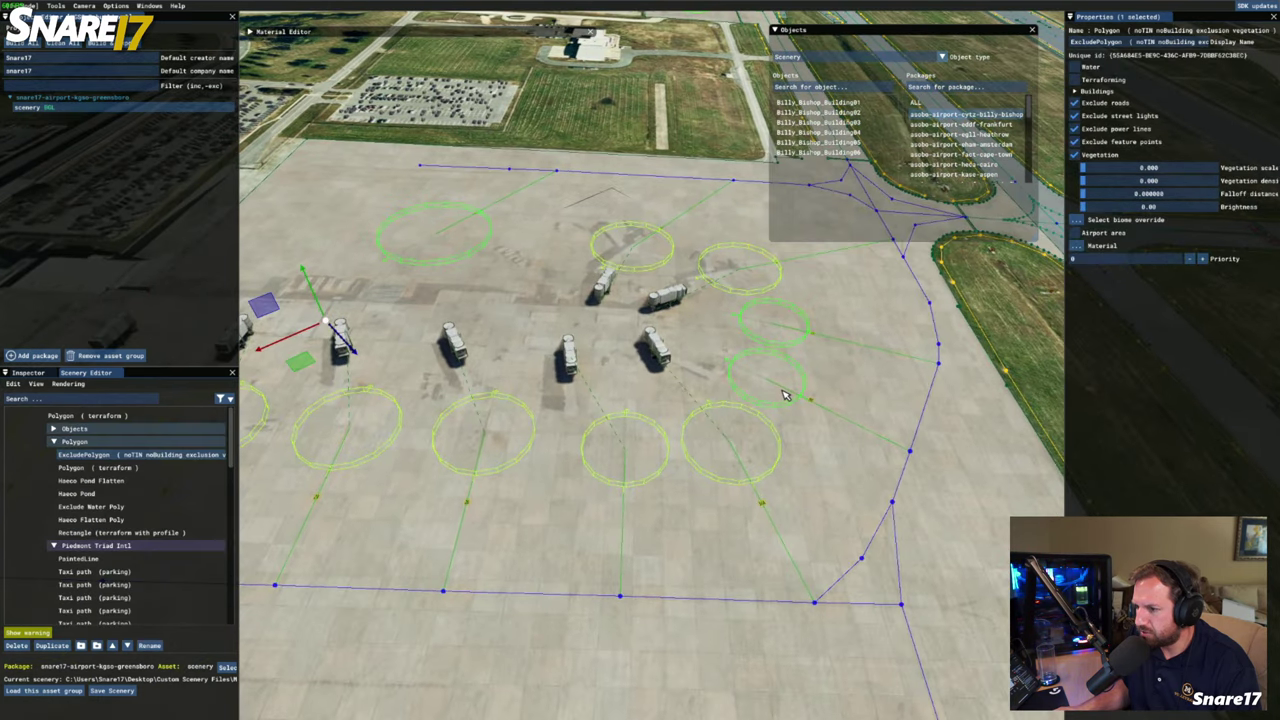
{"action": "left_click", "coordinate": [788, 326]}
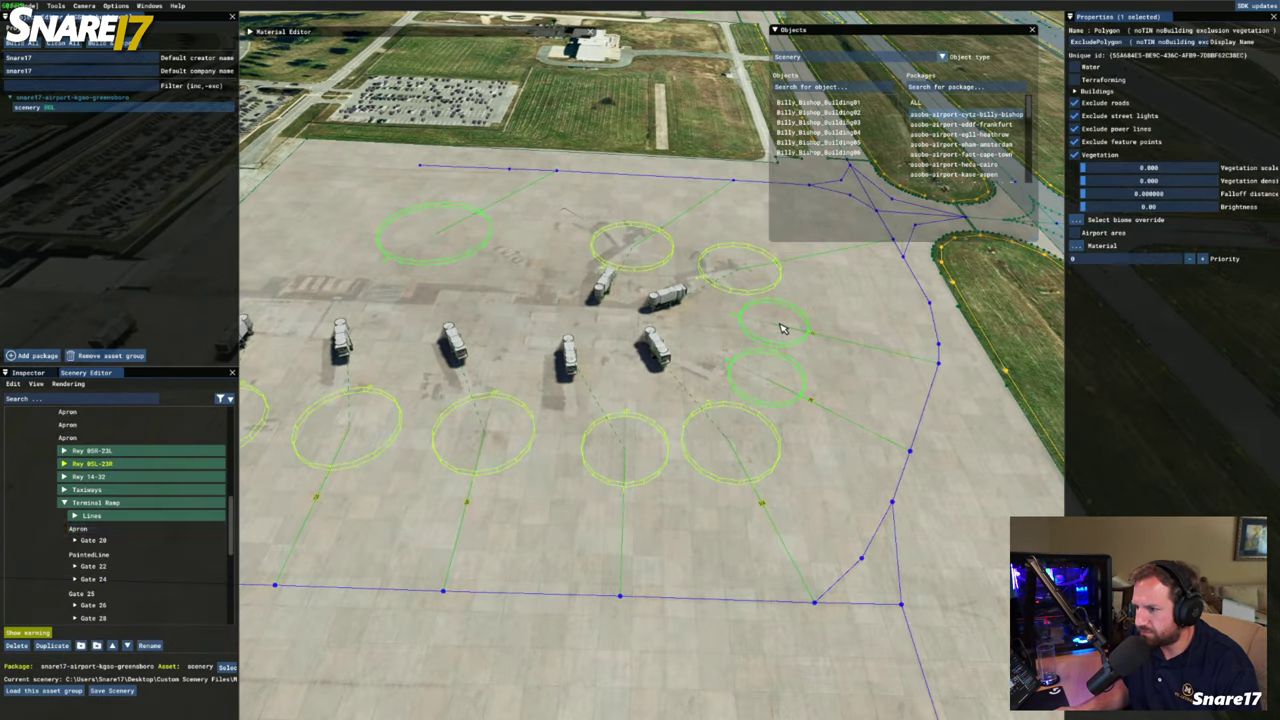
{"action": "left_click", "coordinate": [469, 232]}
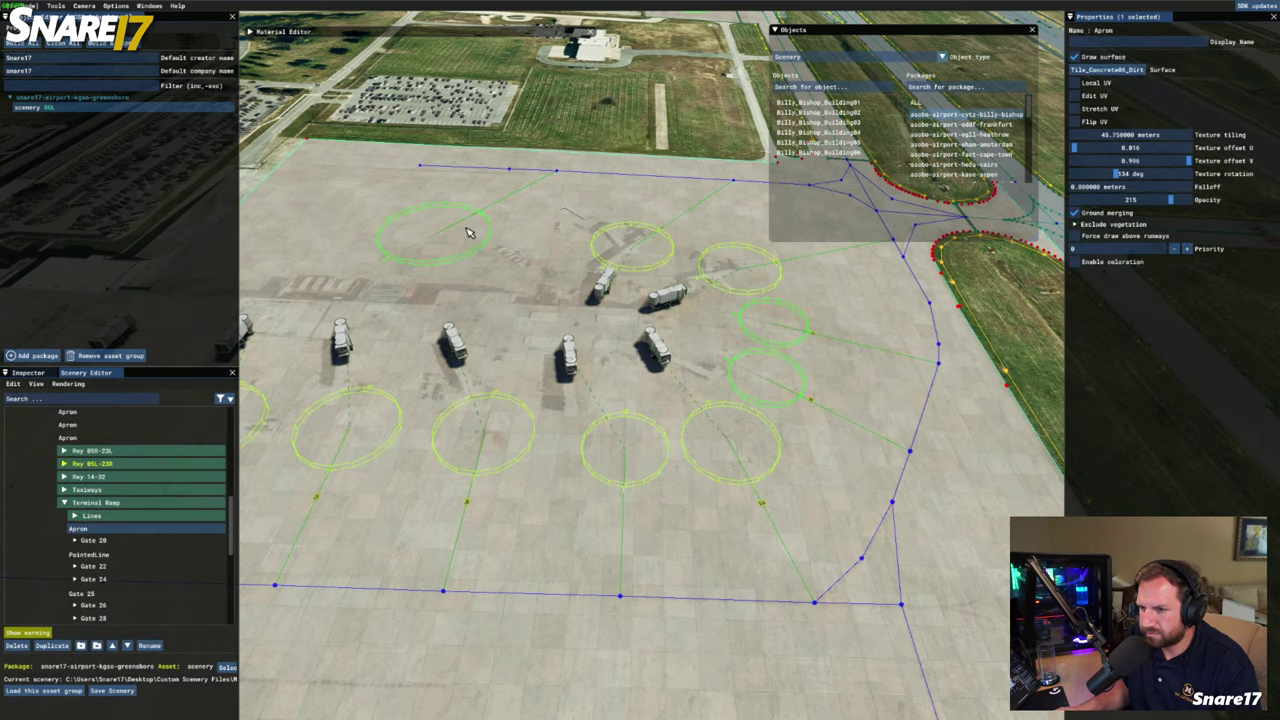
{"action": "left_click", "coordinate": [469, 232]}
{"action": "left_click", "coordinate": [469, 232]}
{"action": "key", "text": "a"}
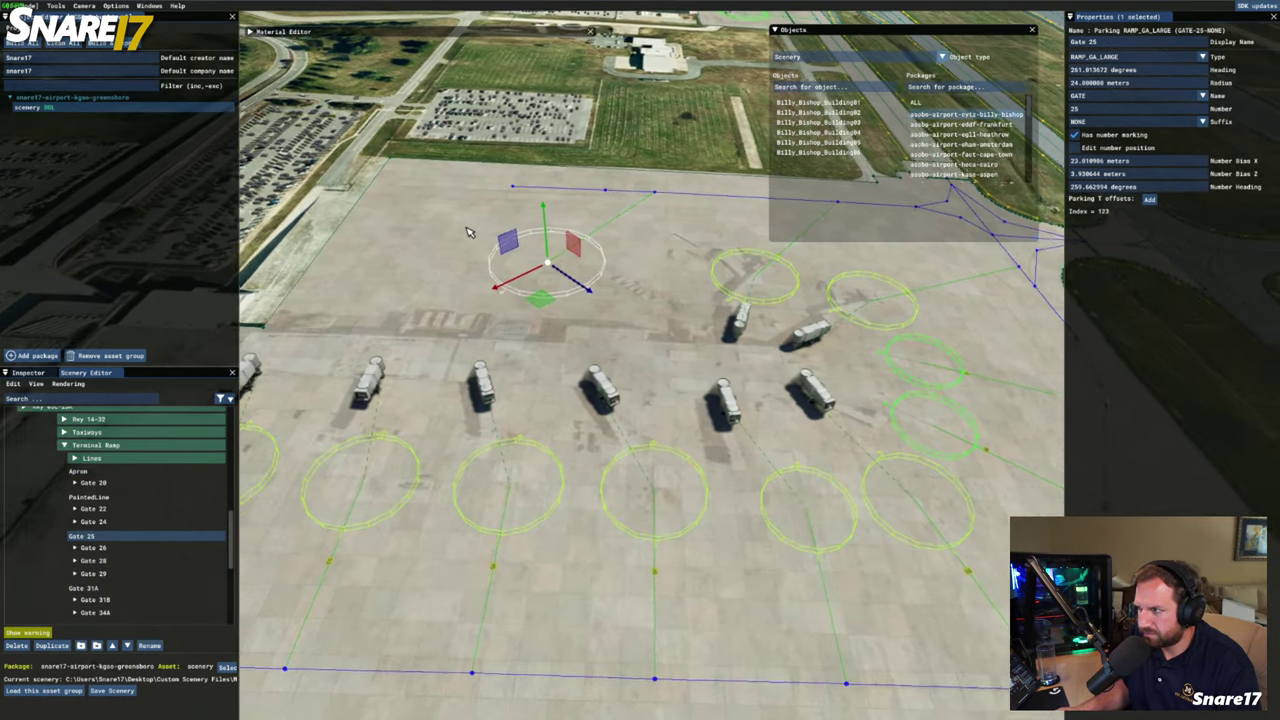
{"action": "left_click", "coordinate": [492, 224]}
{"action": "key", "text": "s"}
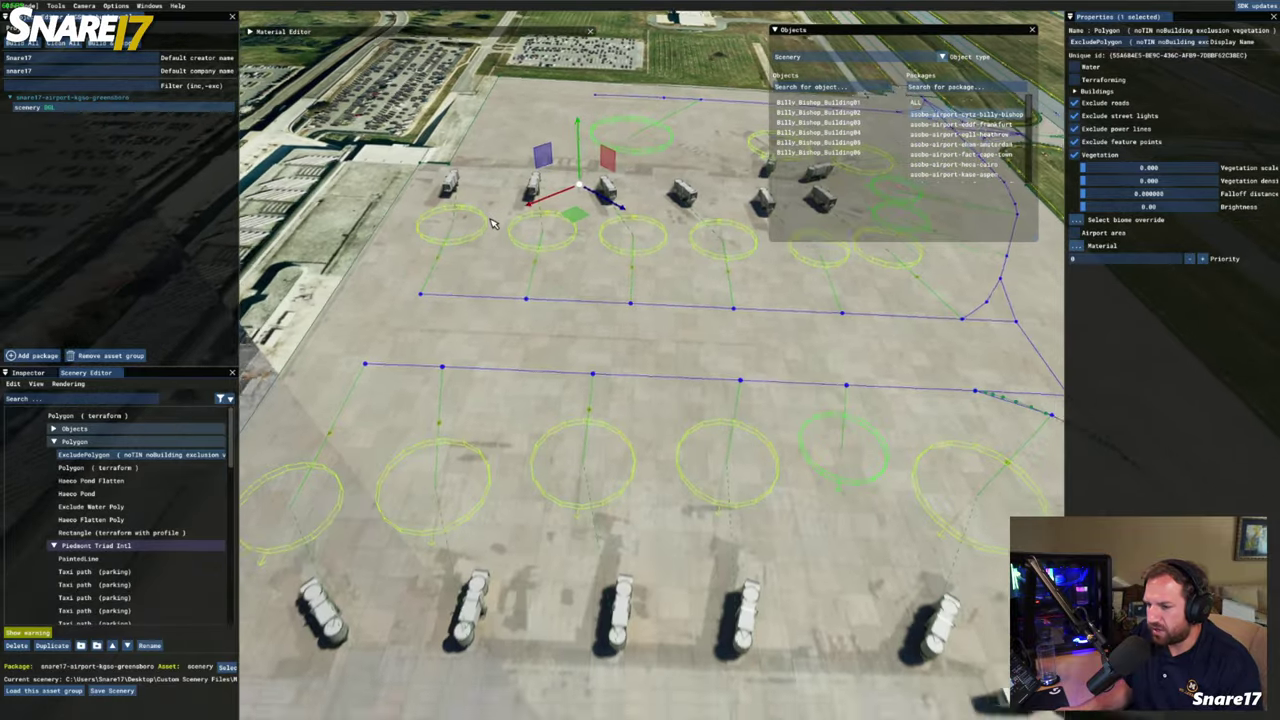
Examine the spacing of the parking circles and jetways around the nearer pier's end at close range
{"action": "key", "text": "w"}
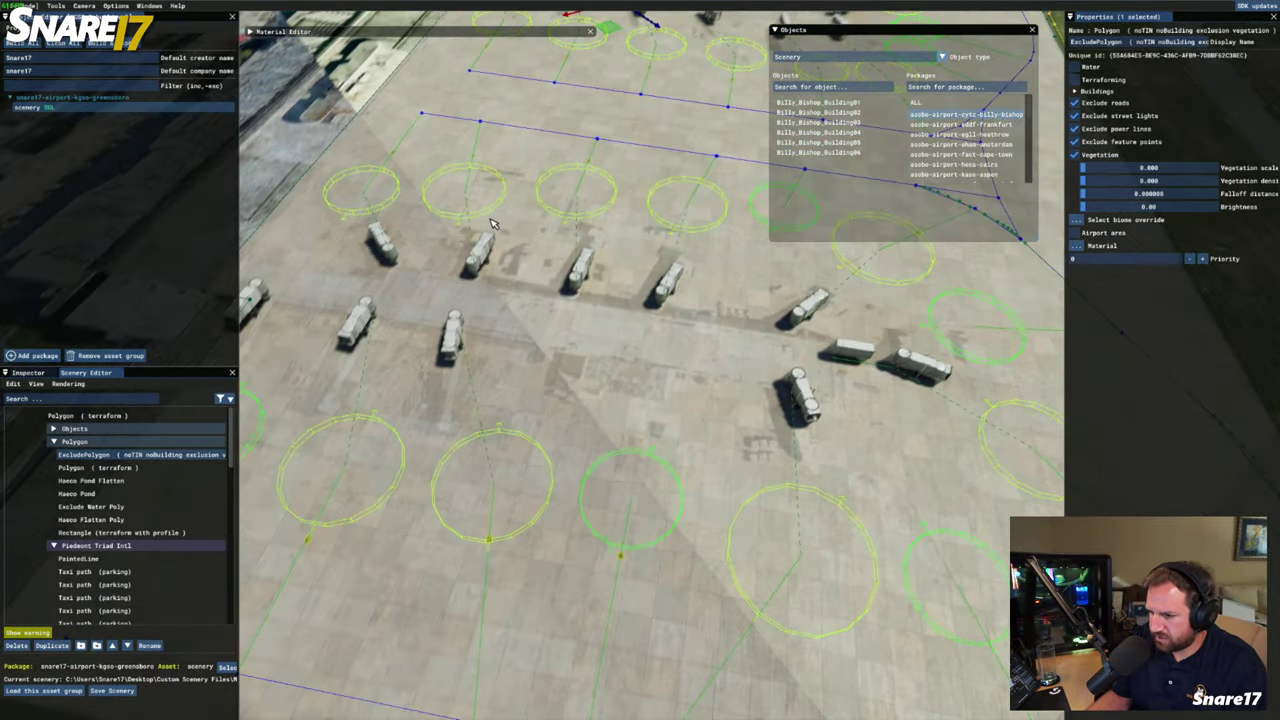
{"action": "key", "text": "d"}
{"action": "key", "text": "w"}
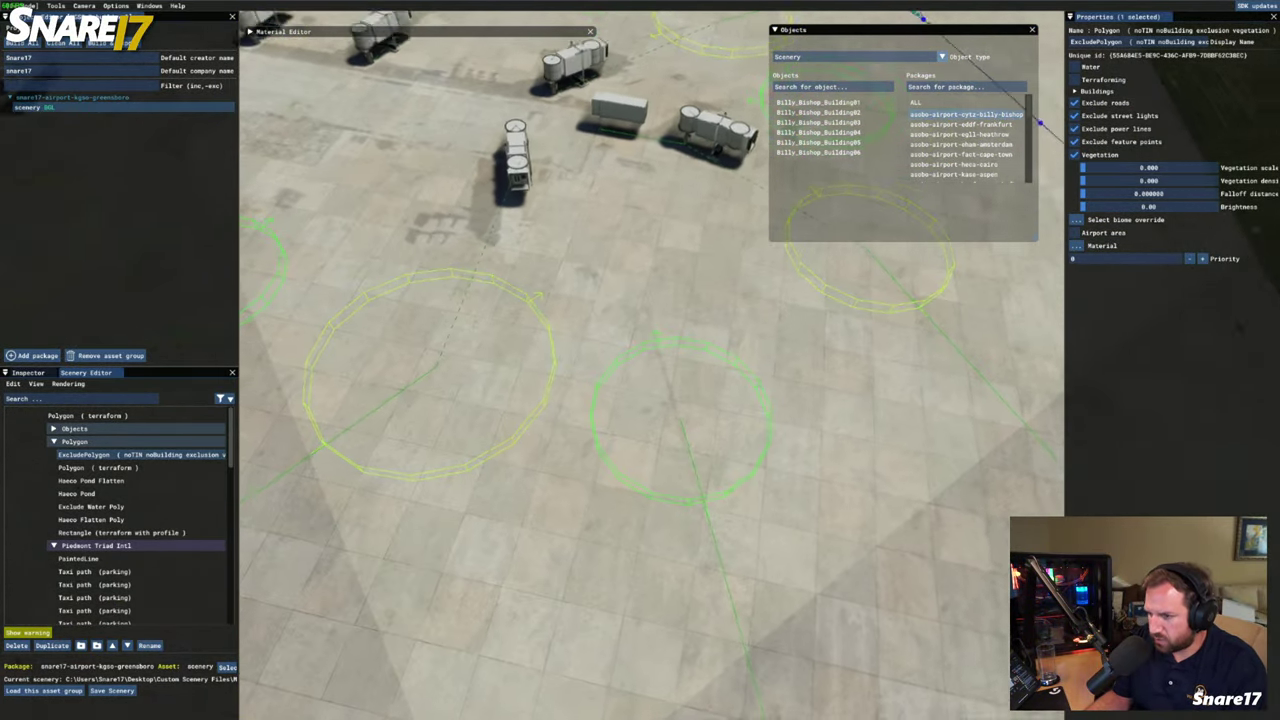
{"action": "key", "text": "d"}
{"action": "key", "text": "d"}
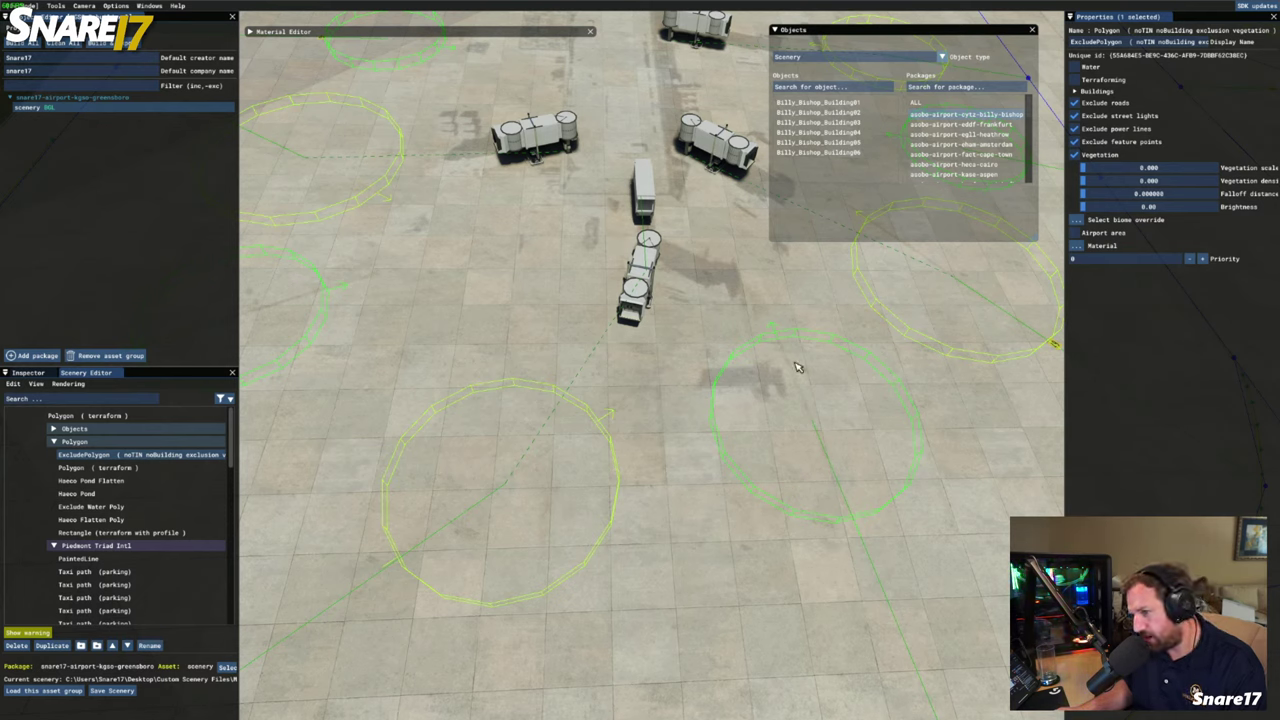
{"action": "key", "text": "w"}
{"action": "key", "text": "d"}
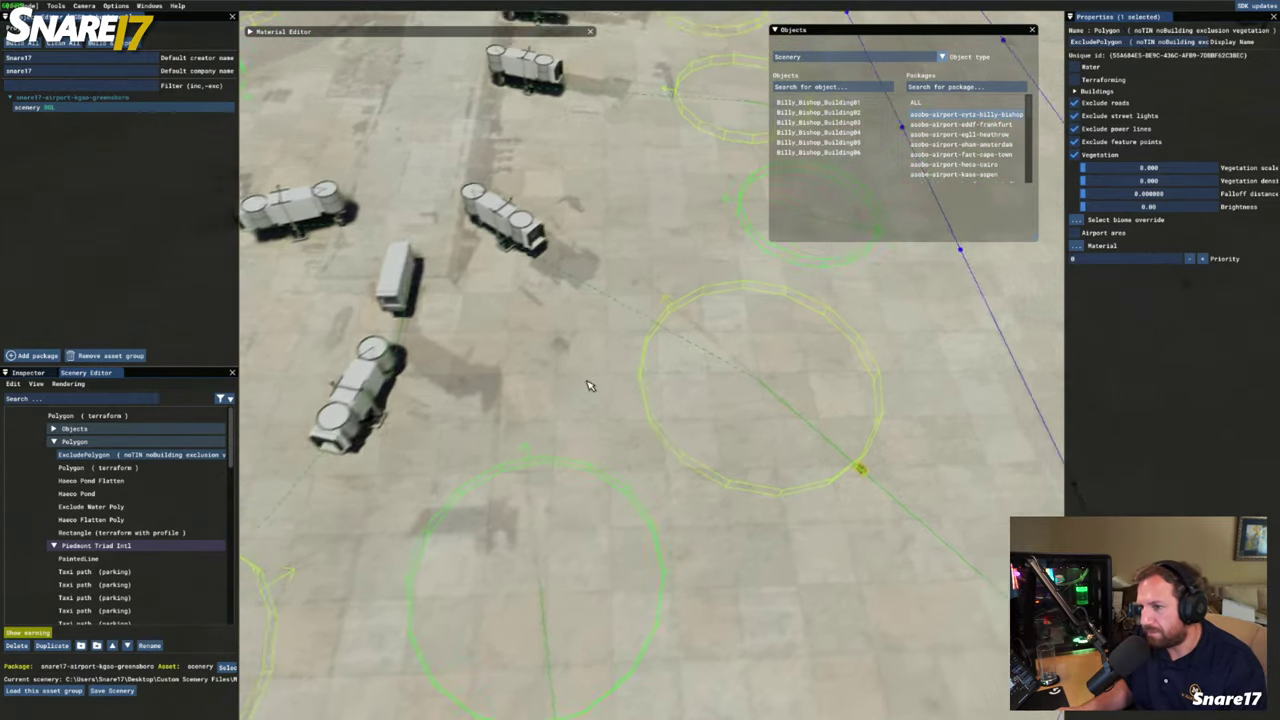
{"action": "key", "text": "w"}
{"action": "key", "text": "d"}
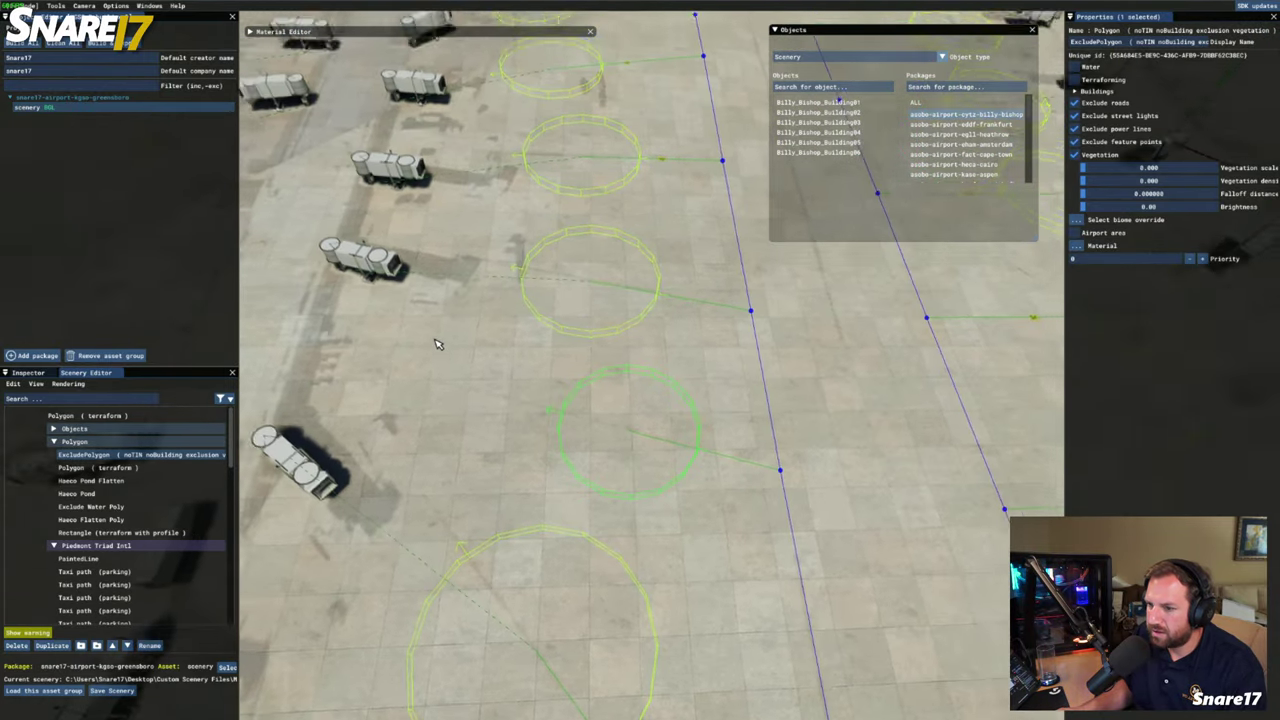
Check the parking circles and number markings of Gates 31A and 34B at the far pier's end
{"action": "key", "text": "s"}
{"action": "key", "text": "d"}
{"action": "key", "text": "w"}
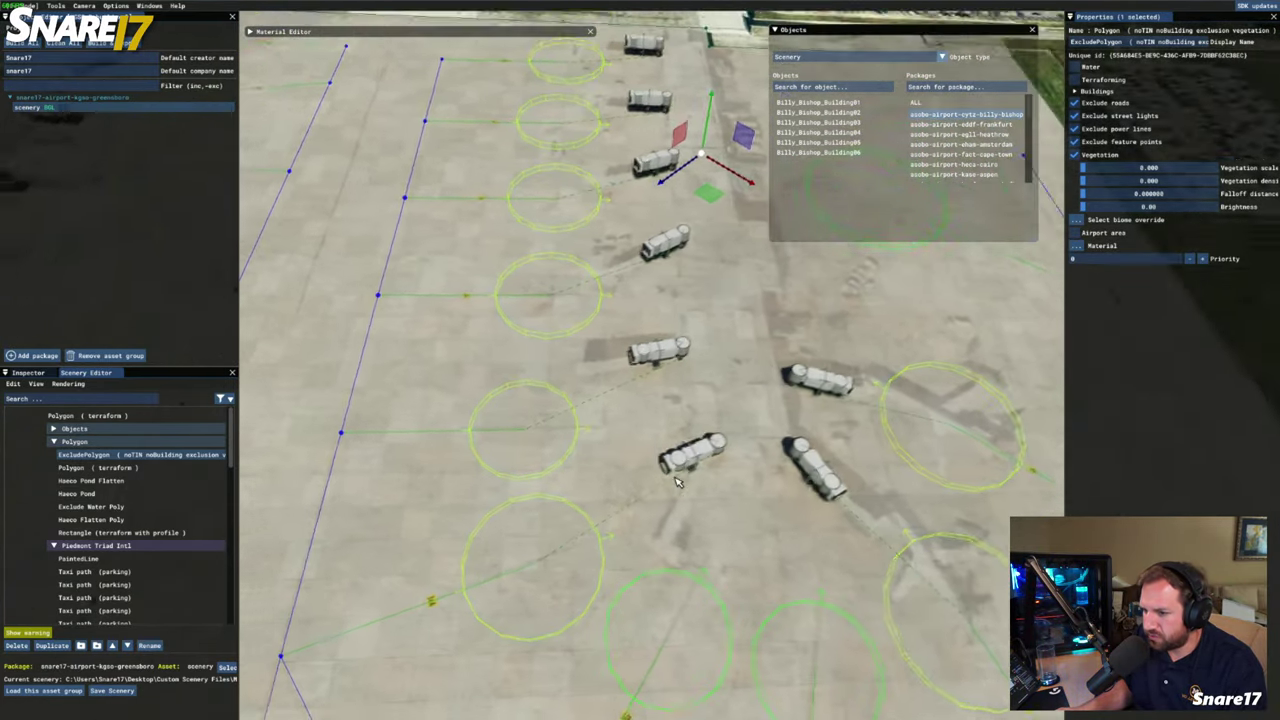
{"action": "key", "text": "d"}
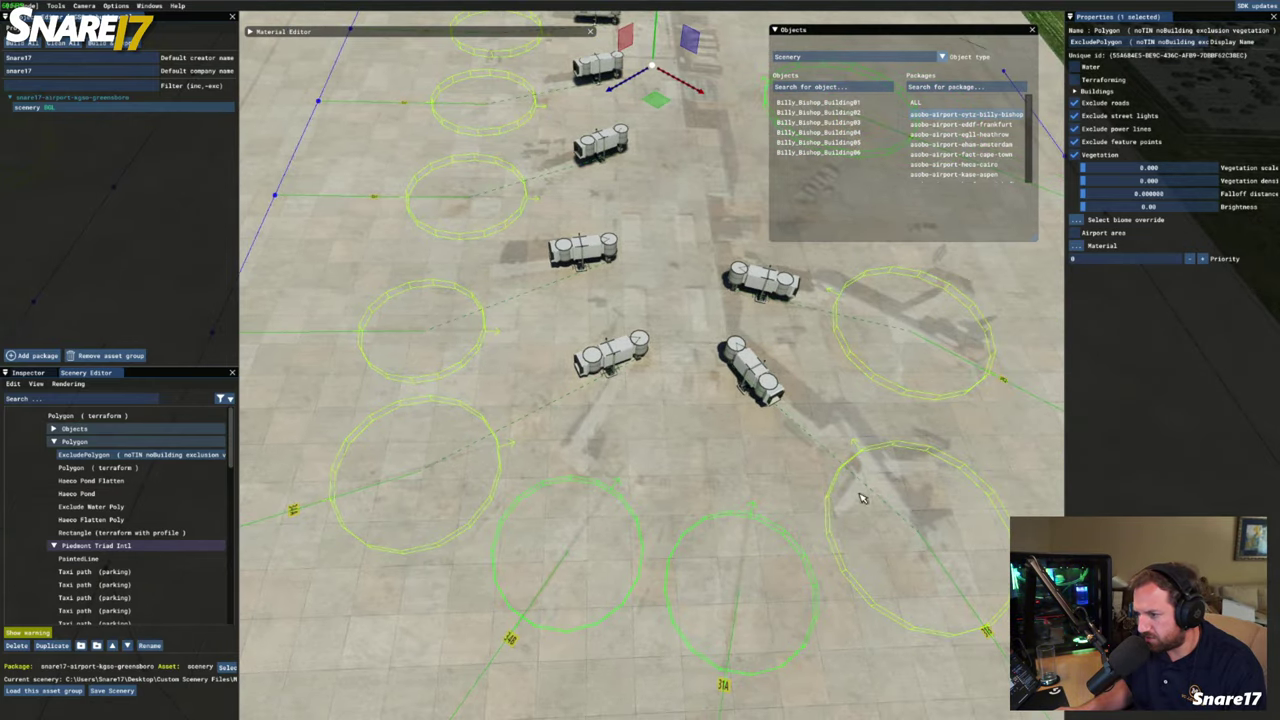
{"action": "scroll", "coordinate": [720, 491], "scroll_direction": "down", "scroll_amount": 5}
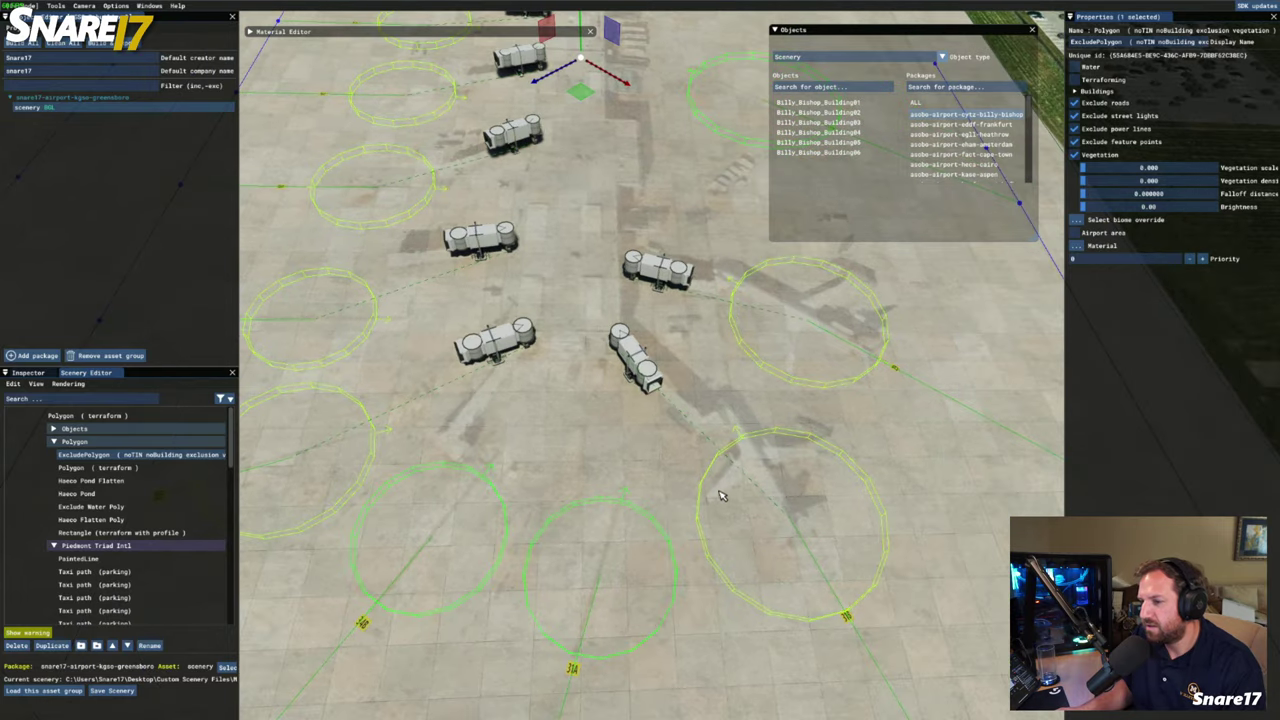
{"action": "scroll", "coordinate": [686, 486], "scroll_direction": "up", "scroll_amount": 3}
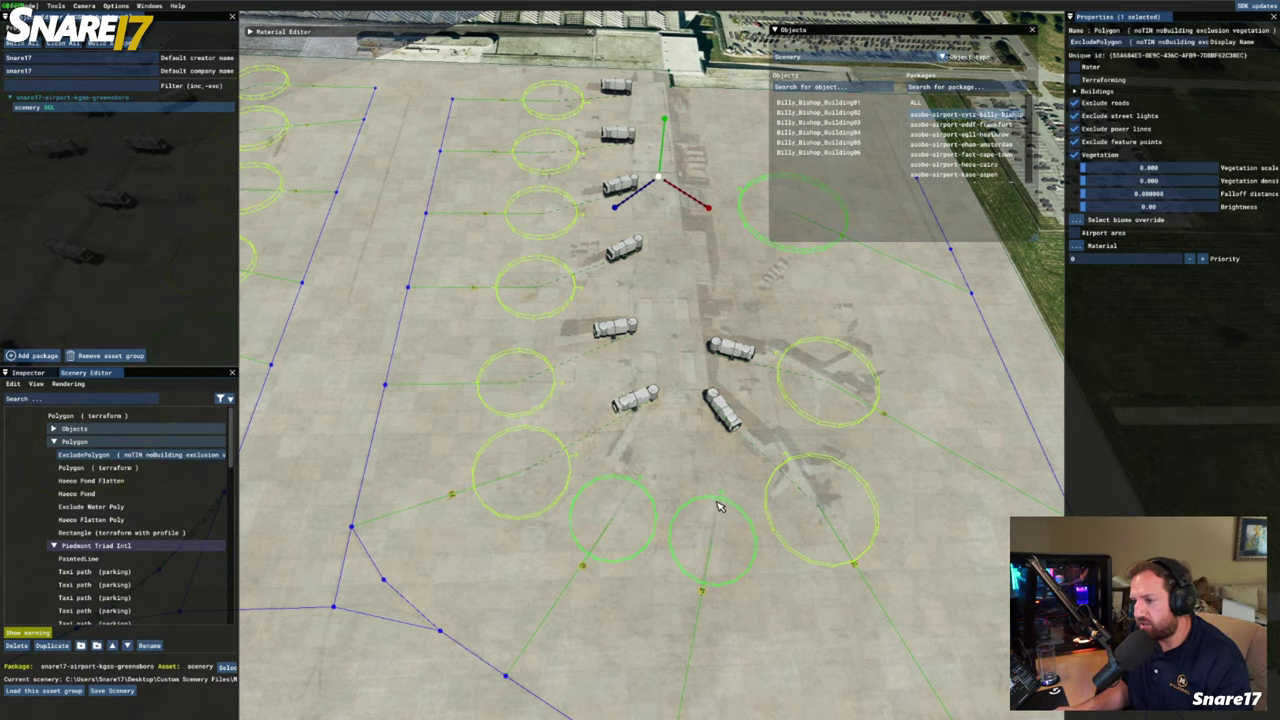
Review the far pier's two gate sides, comparing parking circle positions with the jetways and taxi paths
{"action": "key", "text": "w"}
{"action": "key", "text": "d"}
{"action": "key", "text": "s"}
{"action": "key", "text": "a"}
{"action": "key", "text": "w"}
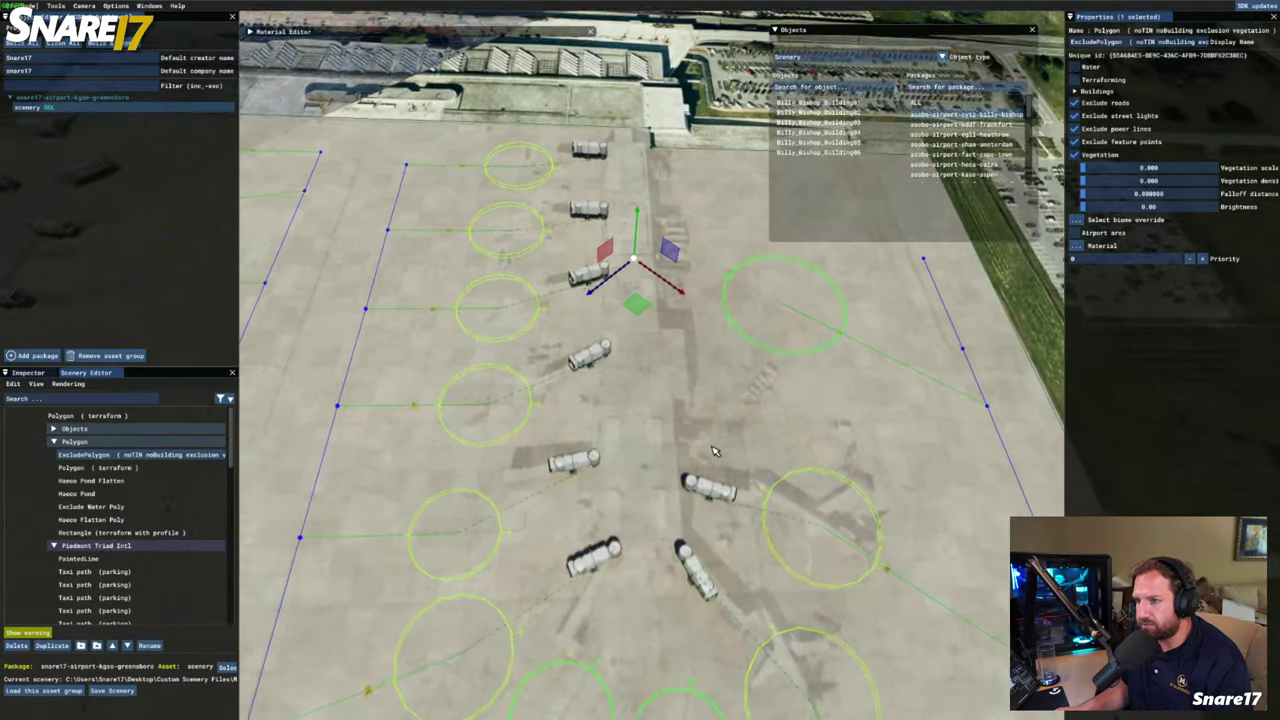
{"action": "scroll", "coordinate": [714, 449], "scroll_direction": "down", "scroll_amount": 3}
{"action": "scroll", "coordinate": [705, 447], "scroll_direction": "up", "scroll_amount": 3}
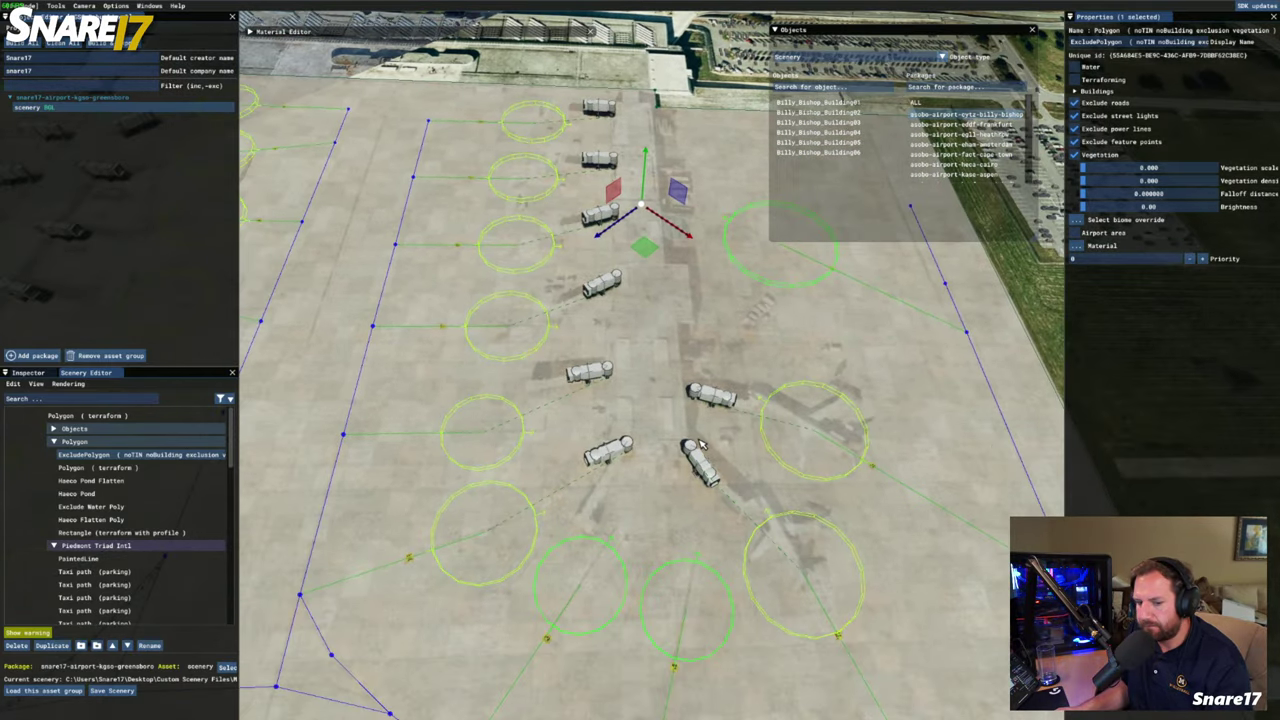
{"action": "scroll", "coordinate": [700, 444], "scroll_direction": "down", "scroll_amount": 5}
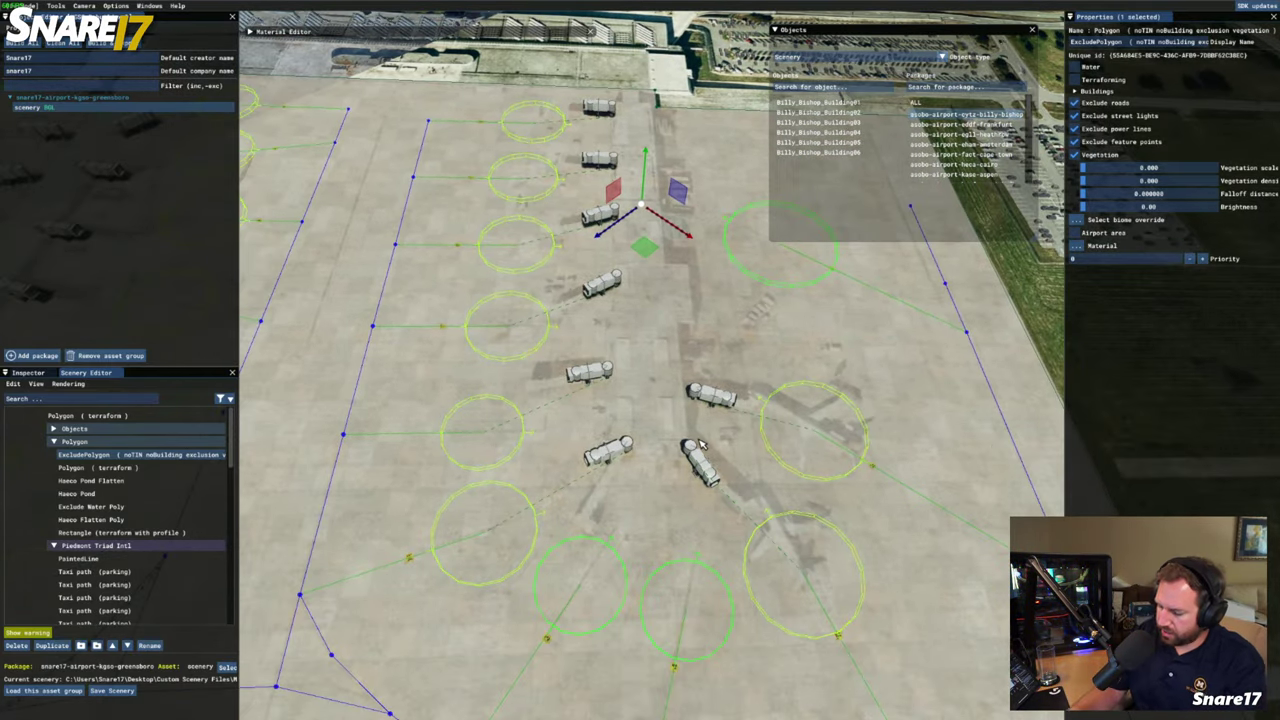
{"action": "scroll", "coordinate": [701, 444], "scroll_direction": "up", "scroll_amount": 4}
View the whole terminal ramp from above to review both piers' parking circles and the surrounding taxi paths
{"action": "right_click_drag", "start_coordinate": [702, 444], "coordinate": [885, 510]}
{"action": "key", "text": "s"}
{"action": "key", "text": "a"}
{"action": "key", "text": "a"}
{"action": "key", "text": "s"}
{"action": "key", "text": "w"}
{"action": "key", "text": "s"}
{"action": "key", "text": "w"}
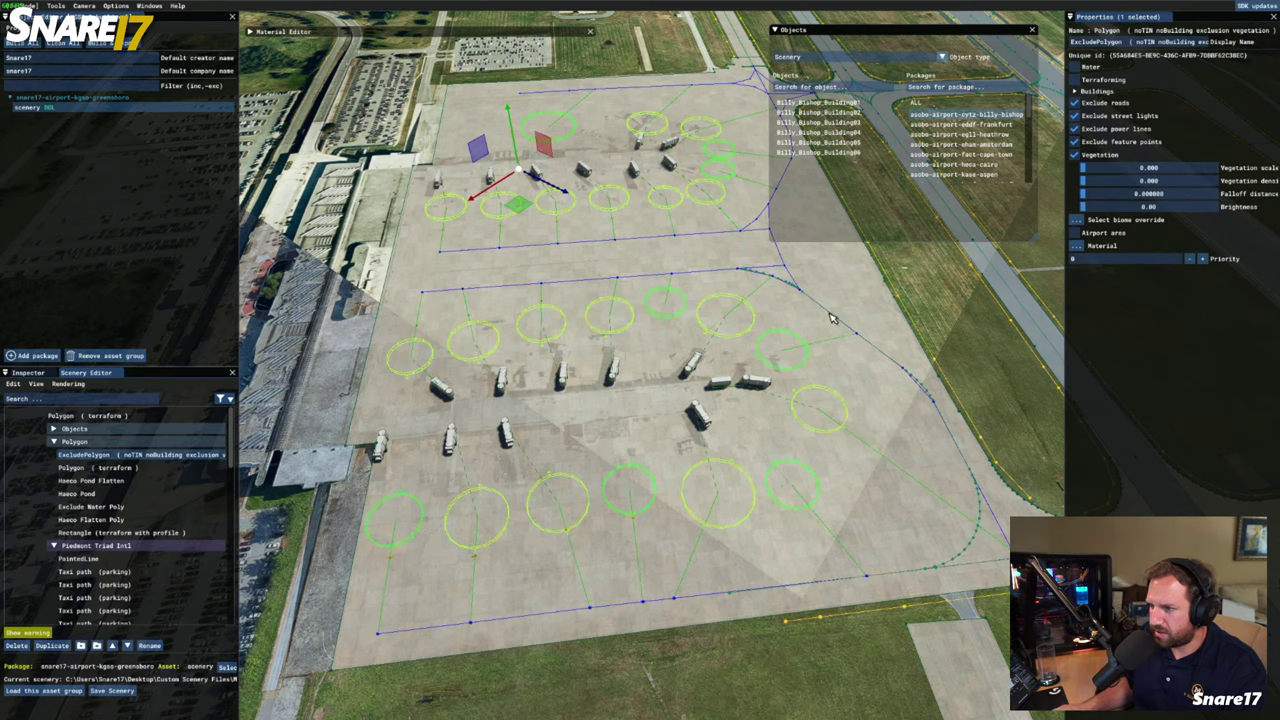
Turn on the airport Draw Debug overlay for the taxi paths and parking spots
{"action": "key", "text": "w"}
{"action": "key", "text": "d"}
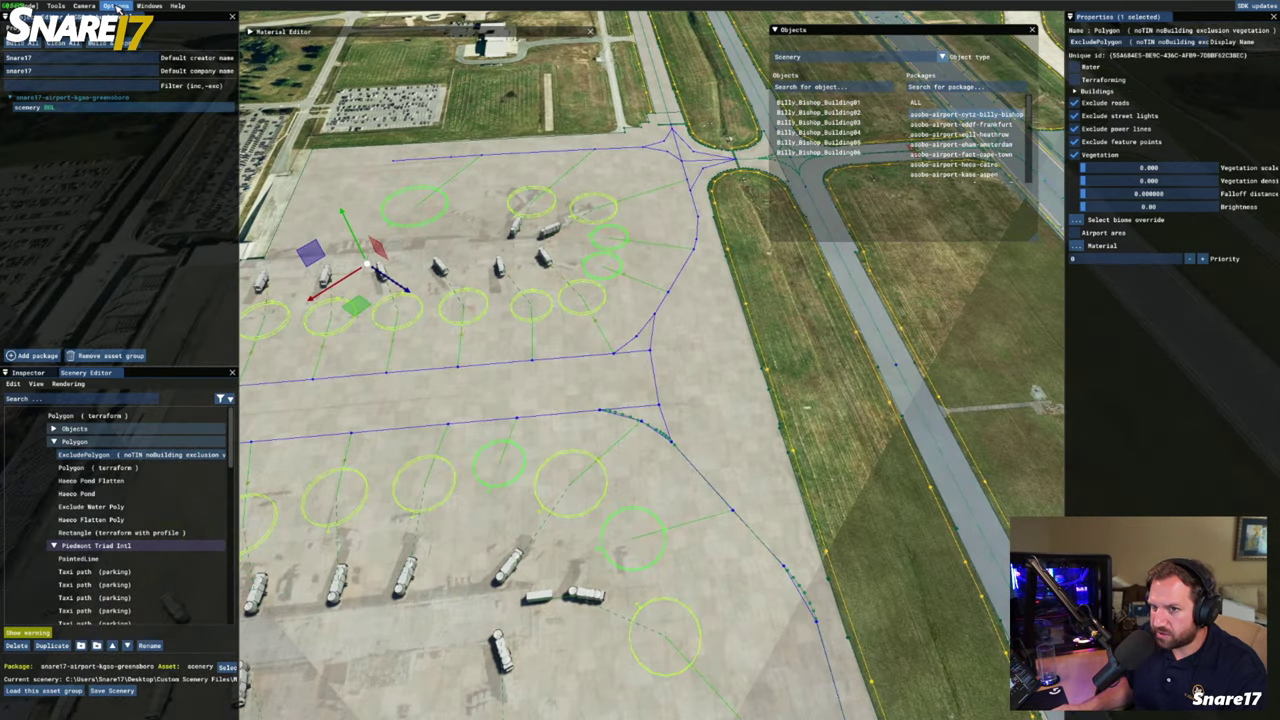
{"action": "left_click", "coordinate": [117, 6]}
{"action": "mouse_move", "coordinate": [183, 177]}
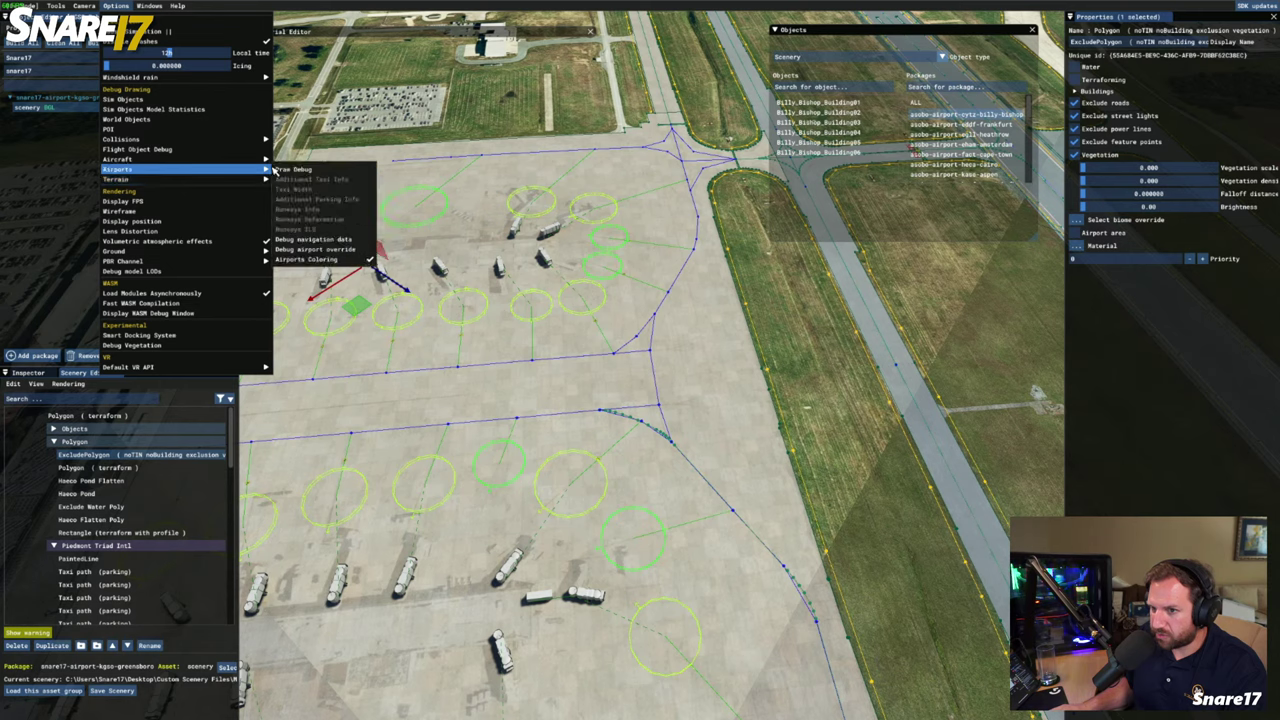
{"action": "left_click", "coordinate": [283, 179]}
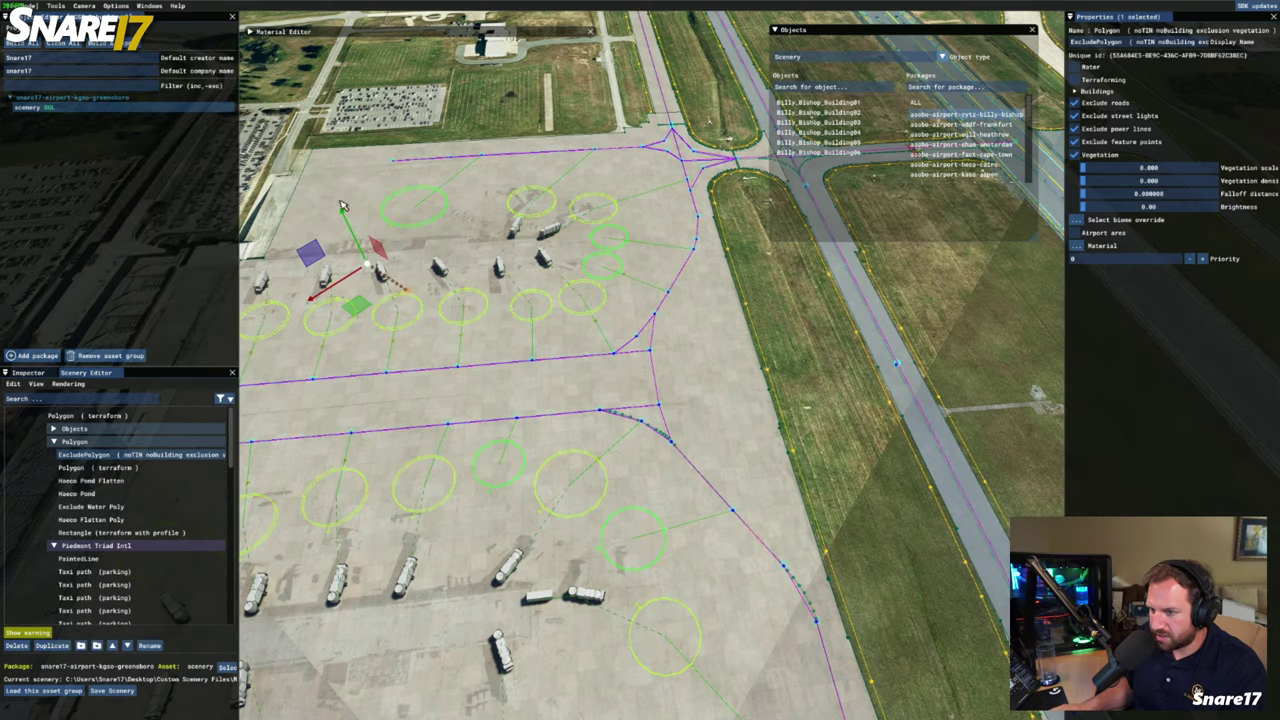
{"action": "left_click", "coordinate": [116, 6]}
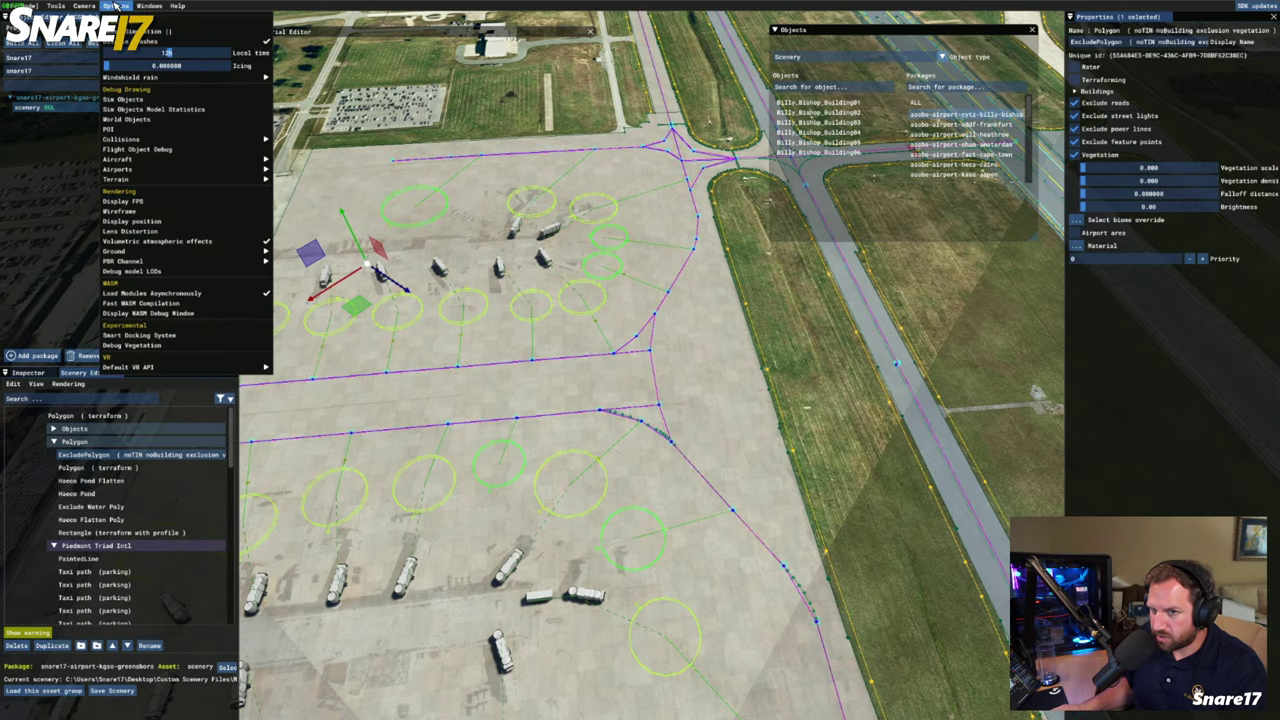
{"action": "left_click", "coordinate": [116, 6]}
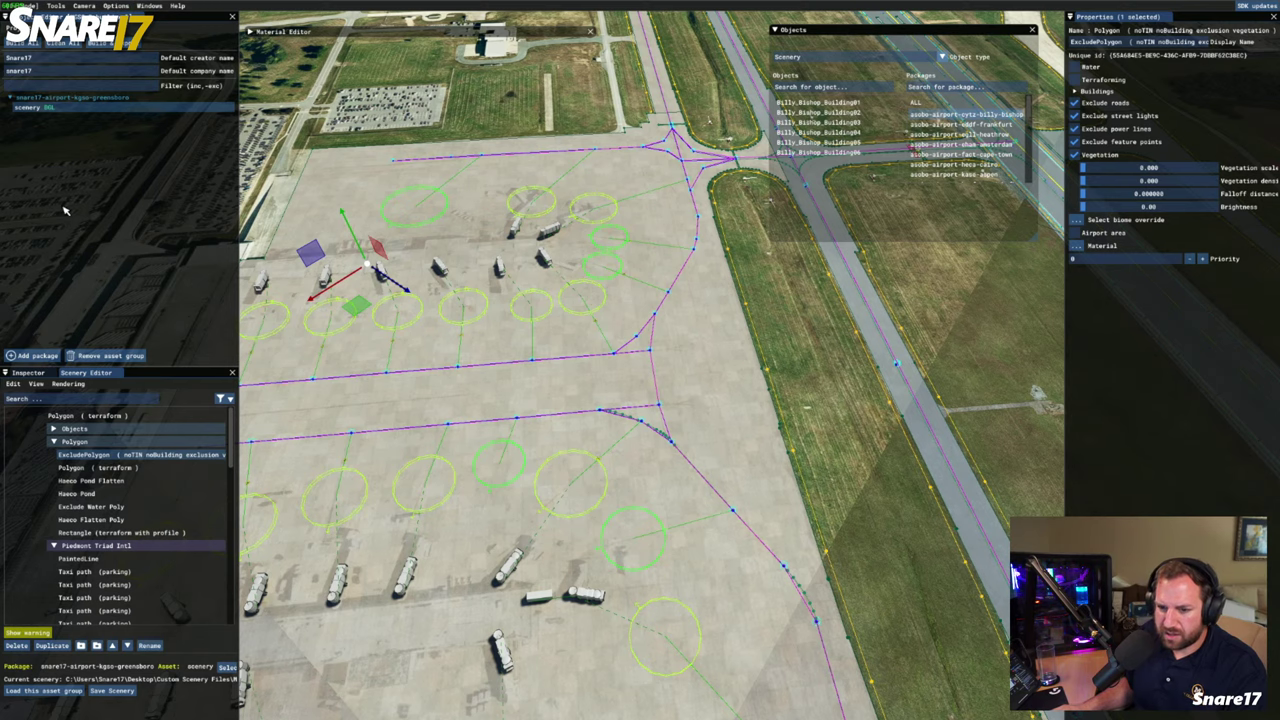
Close the KGSO-Rebuild project
{"action": "left_click", "coordinate": [14, 29]}
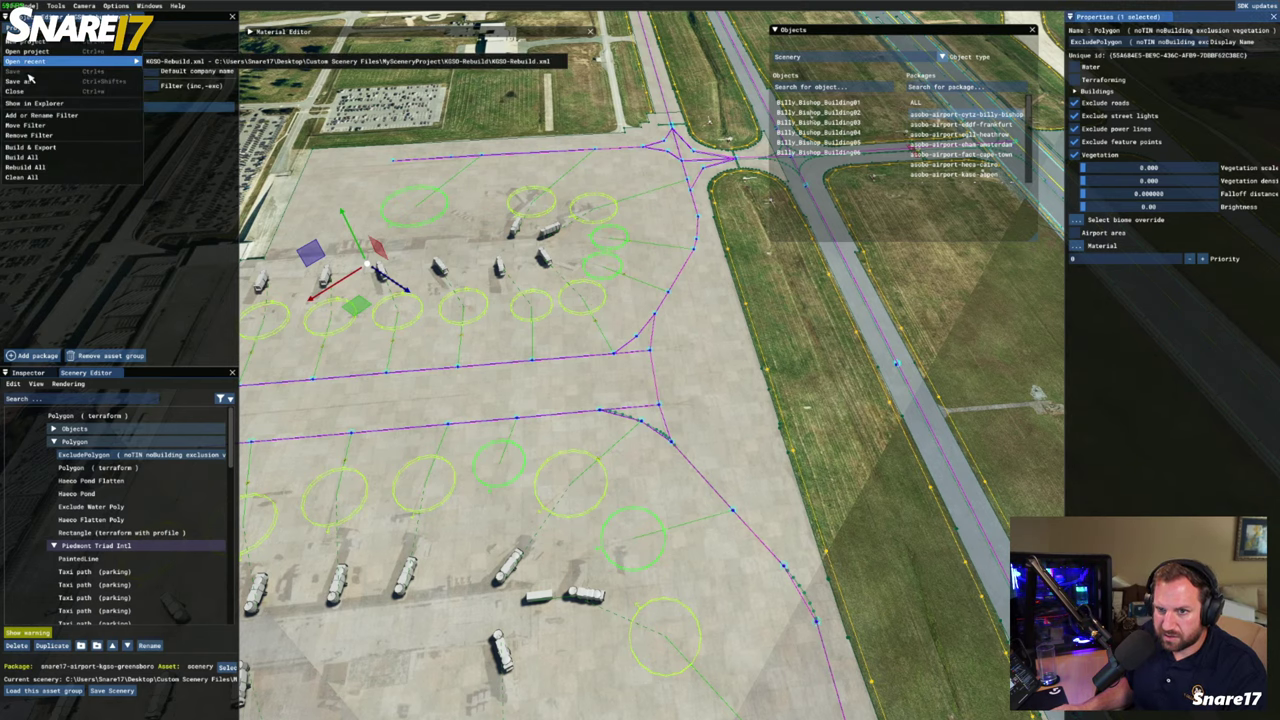
{"action": "left_click", "coordinate": [30, 92]}
{"action": "key", "text": "s"}
{"action": "key", "text": "a"}
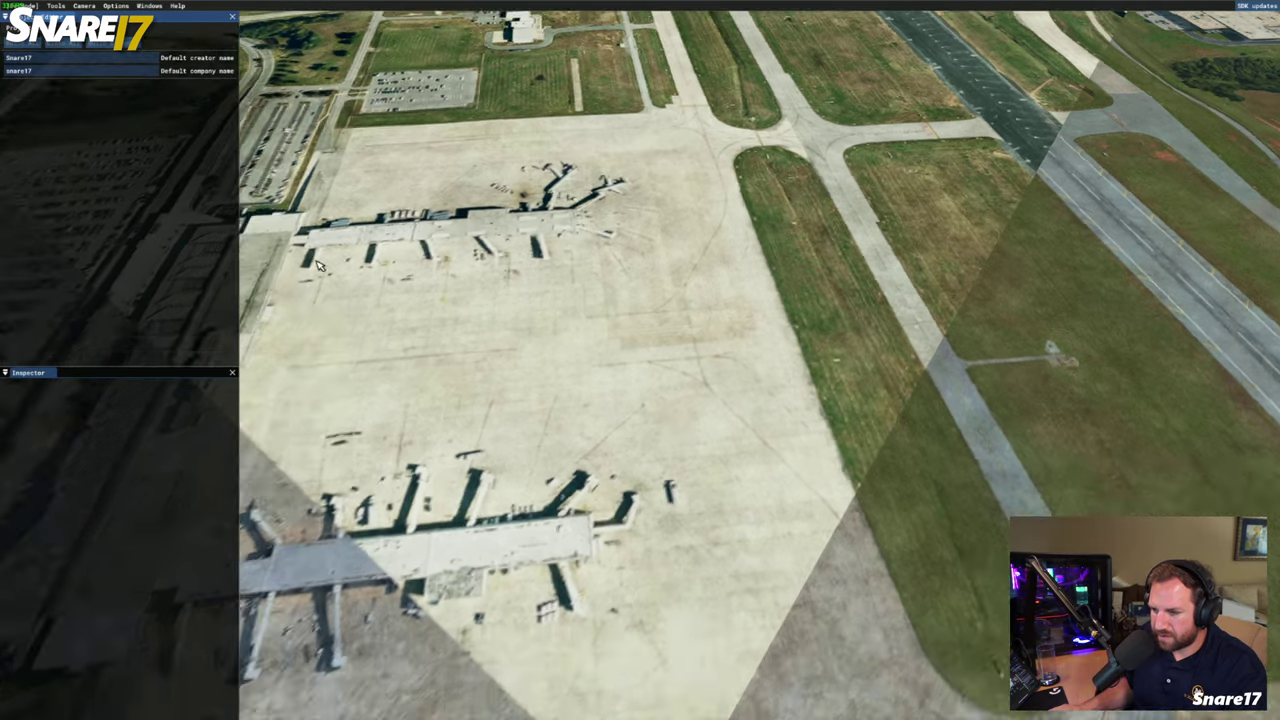
Survey the airport's debug-drawn taxi paths and parking circles from the terminal ramp to the cargo ramp beyond the runway end
{"action": "scroll", "coordinate": [318, 265], "scroll_direction": "down", "scroll_amount": 6}
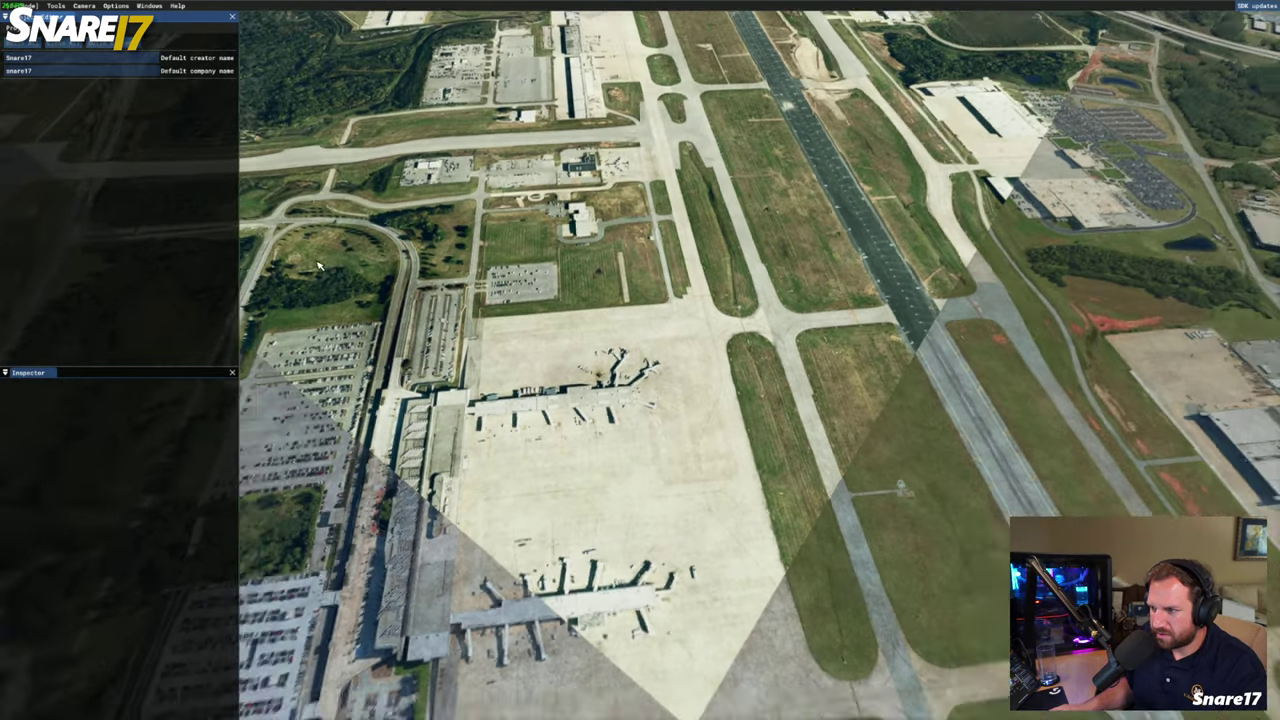
{"action": "scroll", "coordinate": [318, 265], "scroll_direction": "up", "scroll_amount": 5}
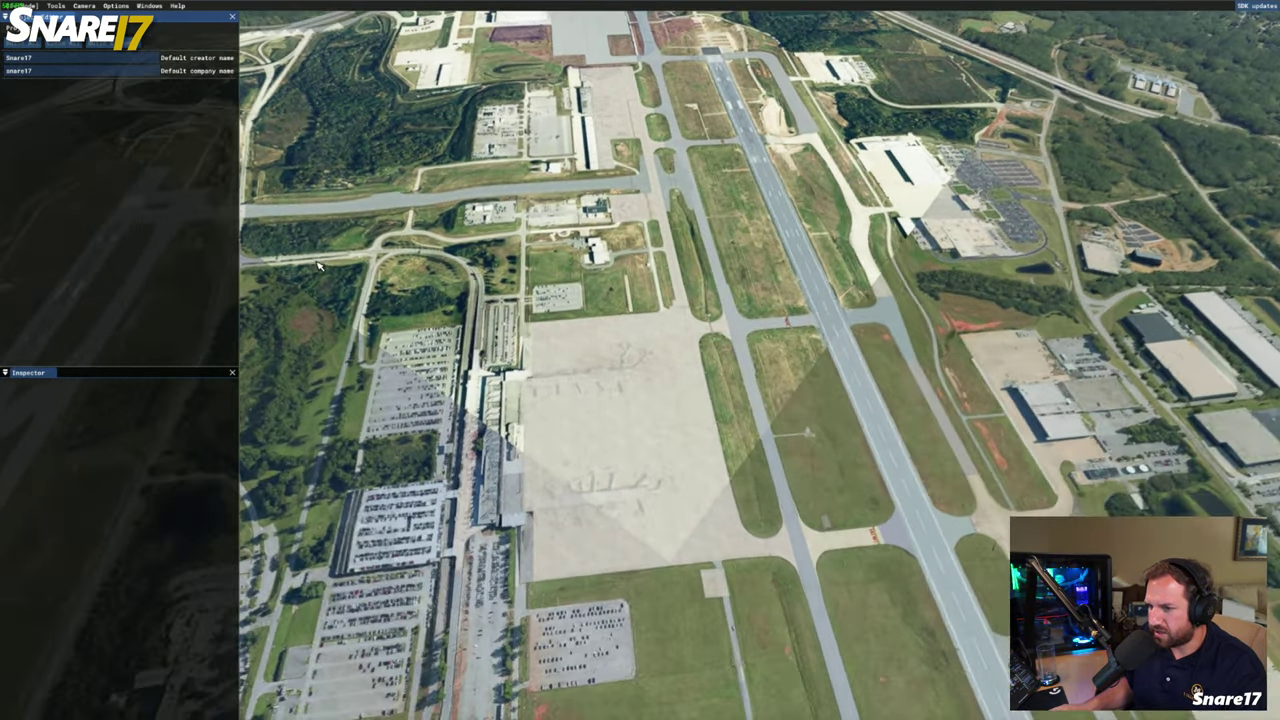
{"action": "scroll", "coordinate": [290, 233], "scroll_direction": "up", "scroll_amount": 5}
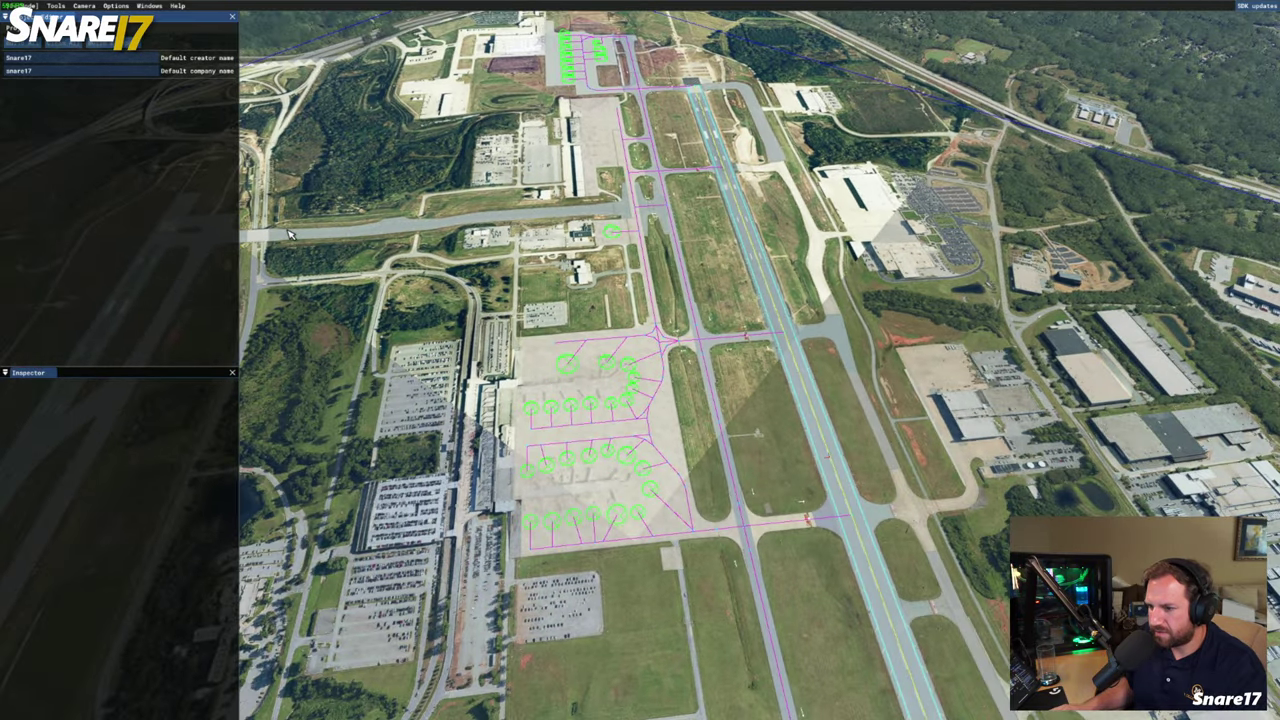
{"action": "scroll", "coordinate": [290, 233], "scroll_direction": "up", "scroll_amount": 4}
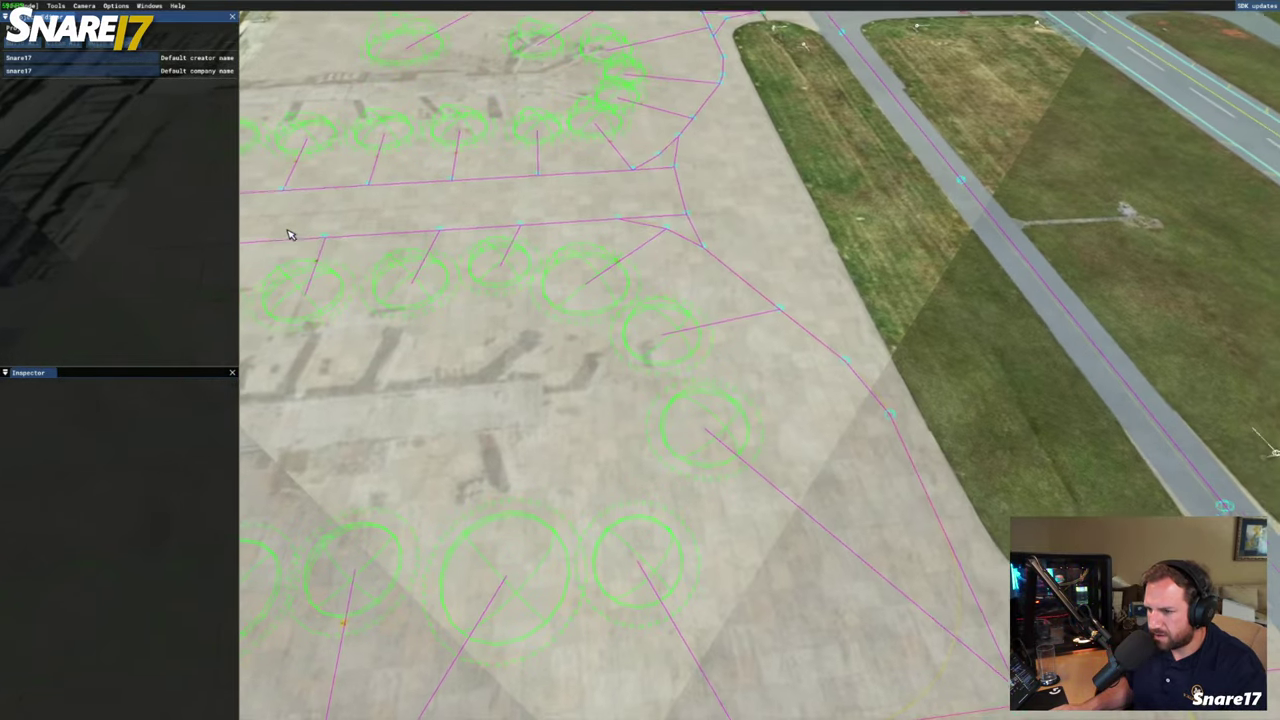
{"action": "scroll", "coordinate": [288, 235], "scroll_direction": "down", "scroll_amount": 5}
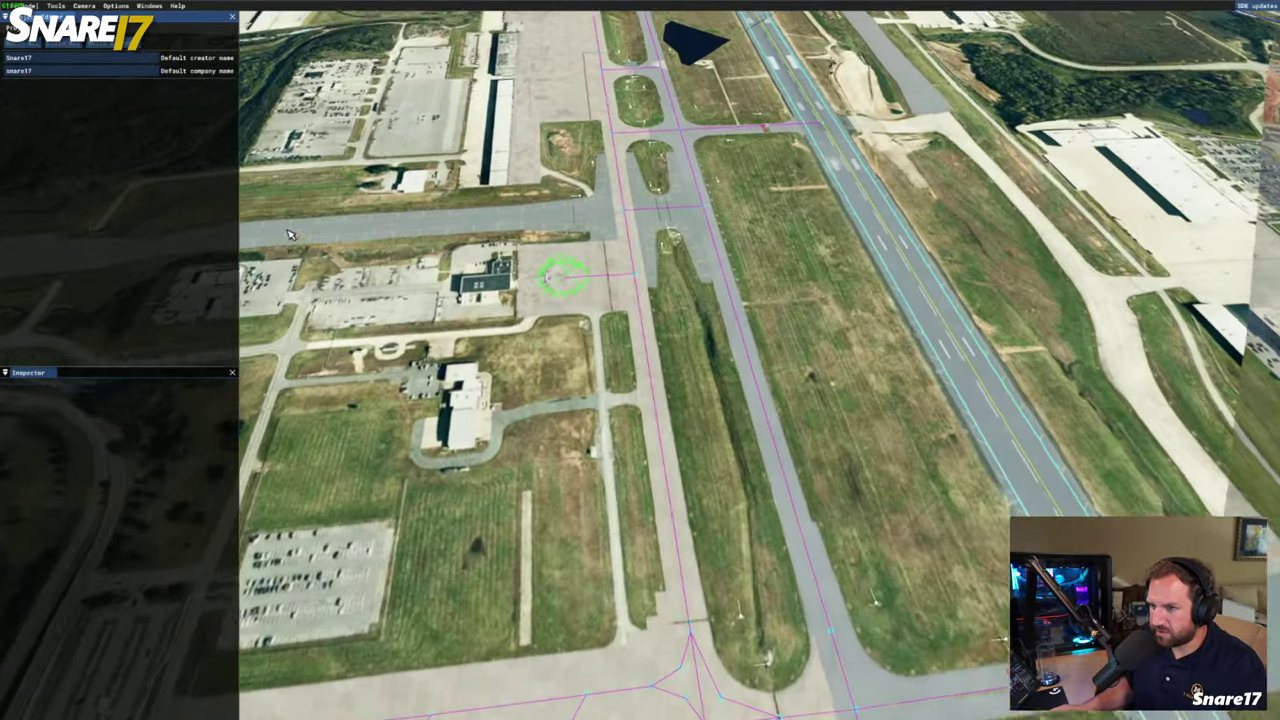
{"action": "scroll", "coordinate": [294, 233], "scroll_direction": "up", "scroll_amount": 6}
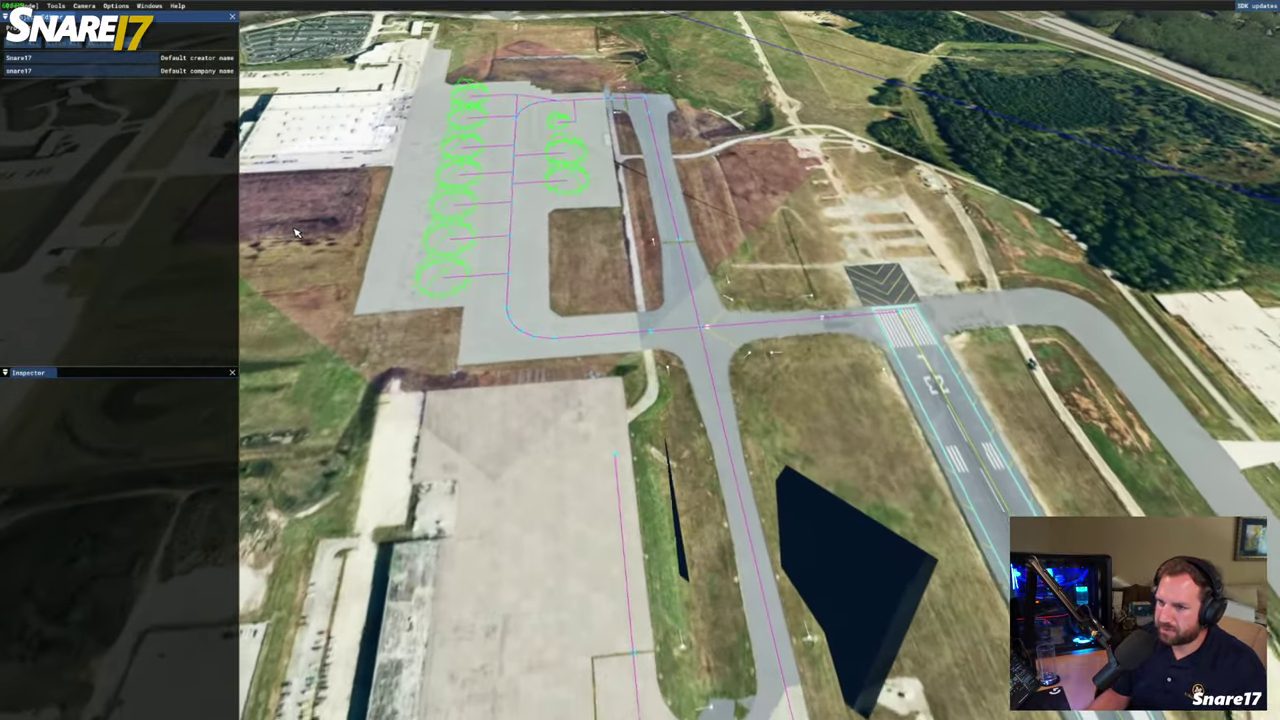
{"action": "key", "text": "w"}
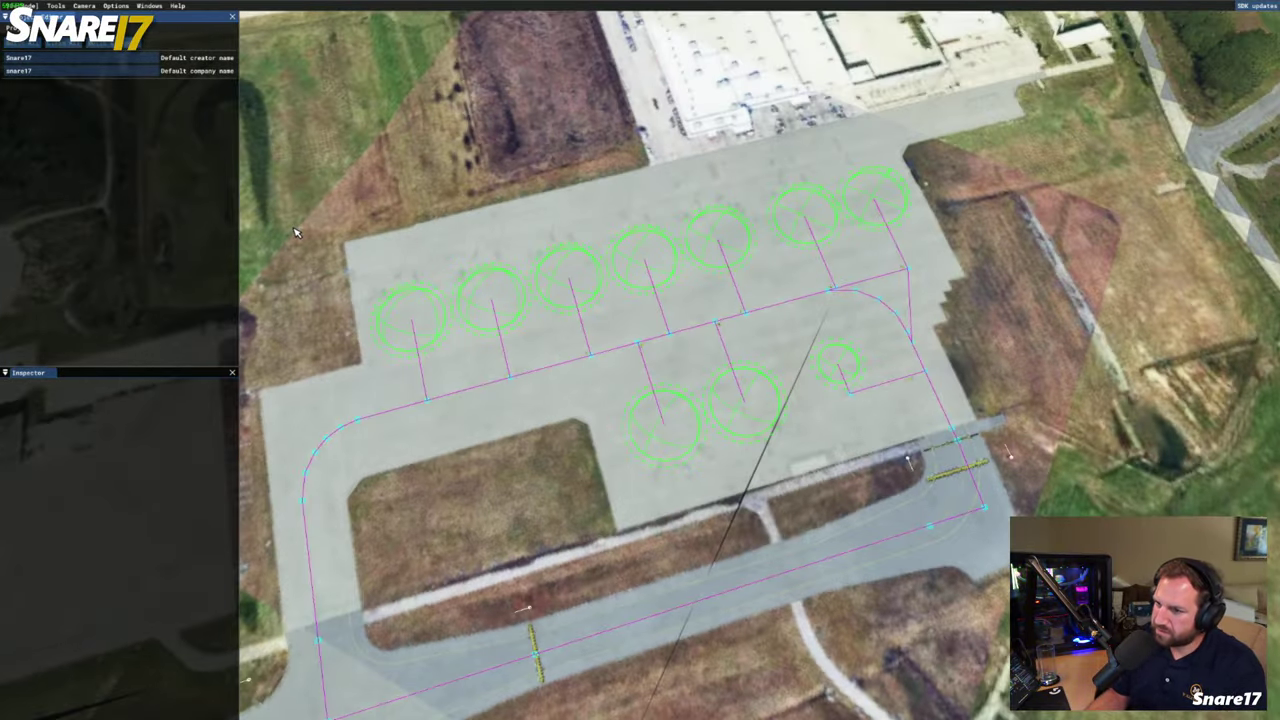
Examine the clearance between neighbouring parking circles at the start of the cargo ramp's long row against the painted ground markings
{"action": "scroll", "coordinate": [294, 233], "scroll_direction": "up", "scroll_amount": 5}
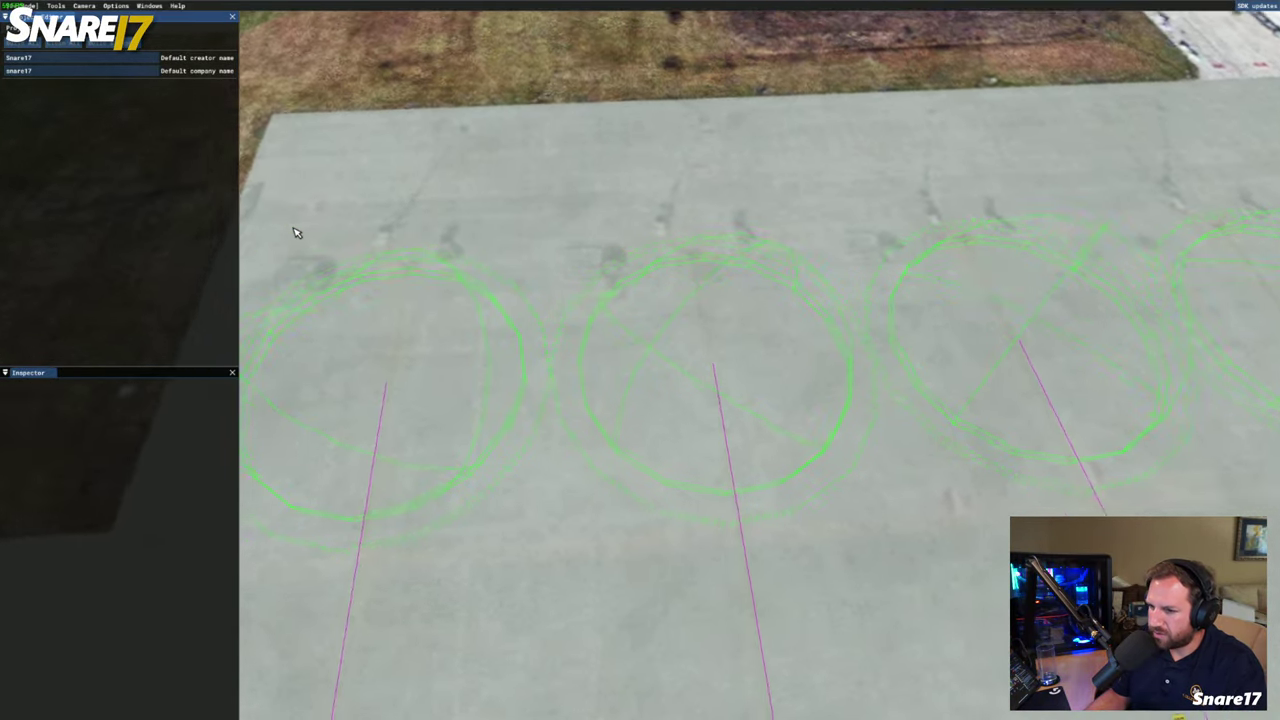
{"action": "scroll", "coordinate": [294, 233], "scroll_direction": "up", "scroll_amount": 5}
{"action": "scroll", "coordinate": [294, 233], "scroll_direction": "down", "scroll_amount": 10}
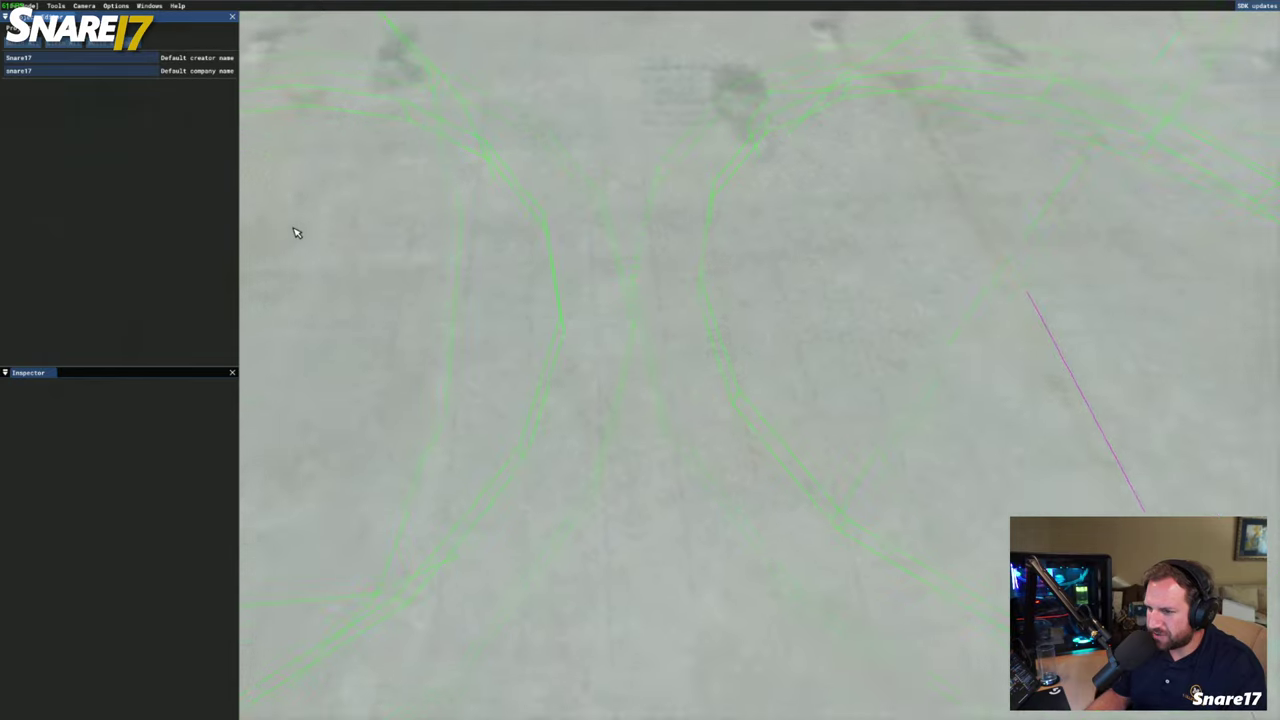
{"action": "scroll", "coordinate": [300, 330], "scroll_direction": "up", "scroll_amount": 5}
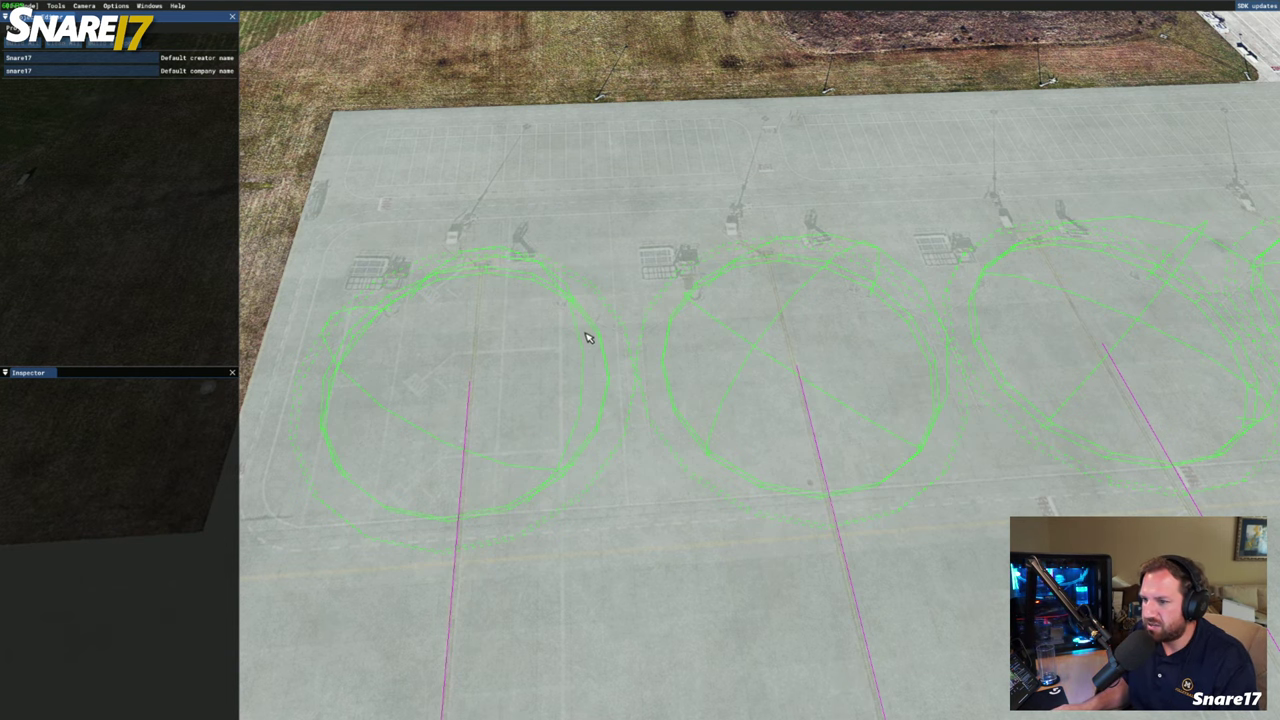
{"action": "scroll", "coordinate": [588, 338], "scroll_direction": "up", "scroll_amount": 6}
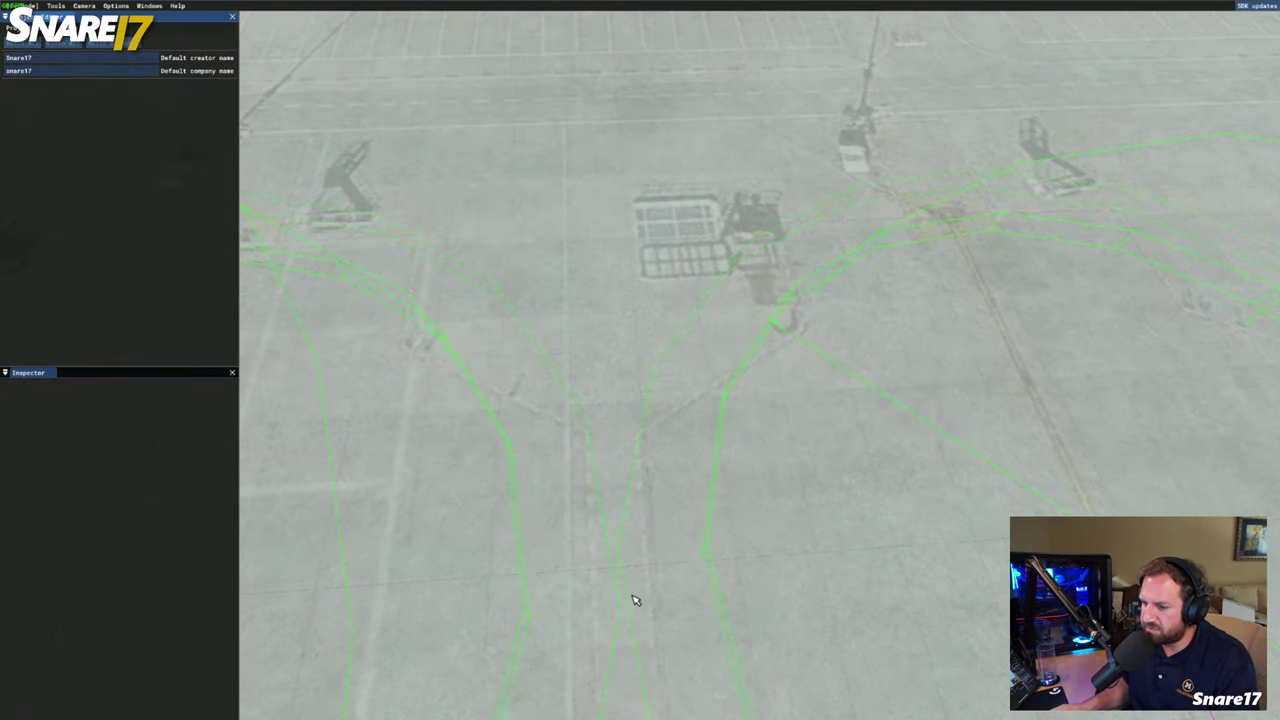
{"action": "key", "text": "d"}
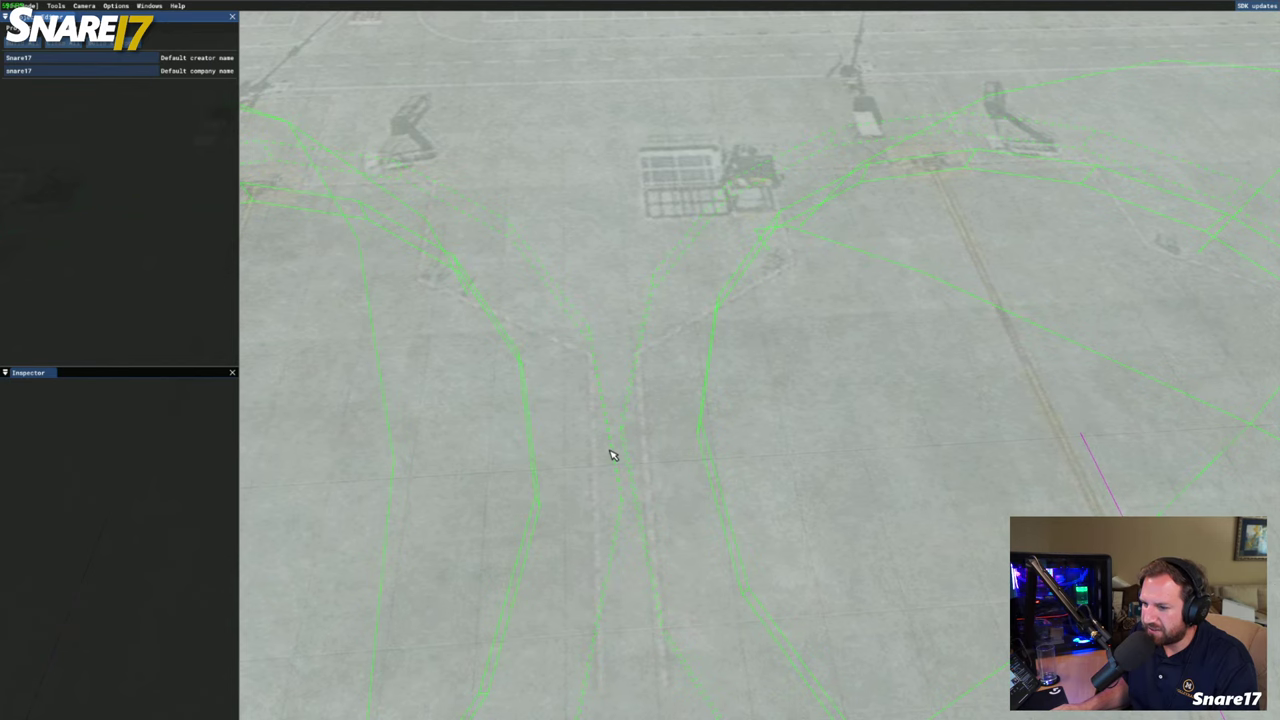
{"action": "key", "text": "d"}
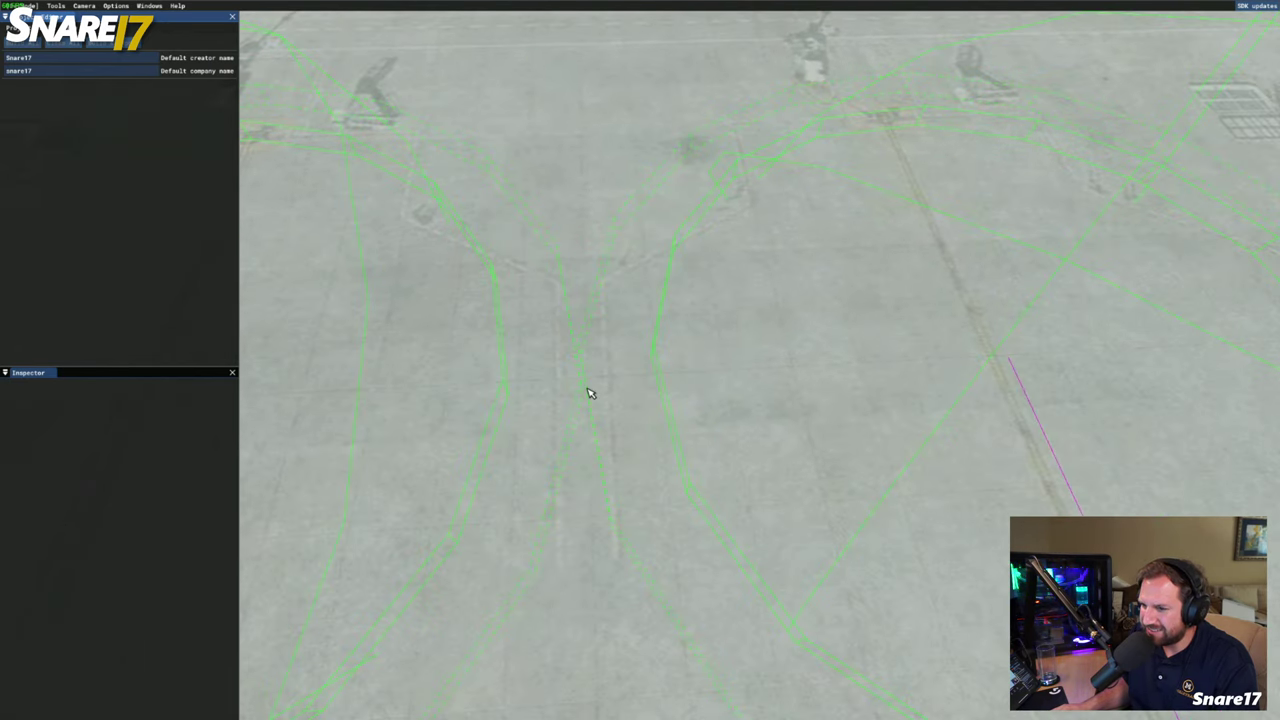
{"action": "scroll", "coordinate": [588, 393], "scroll_direction": "up", "scroll_amount": 4}
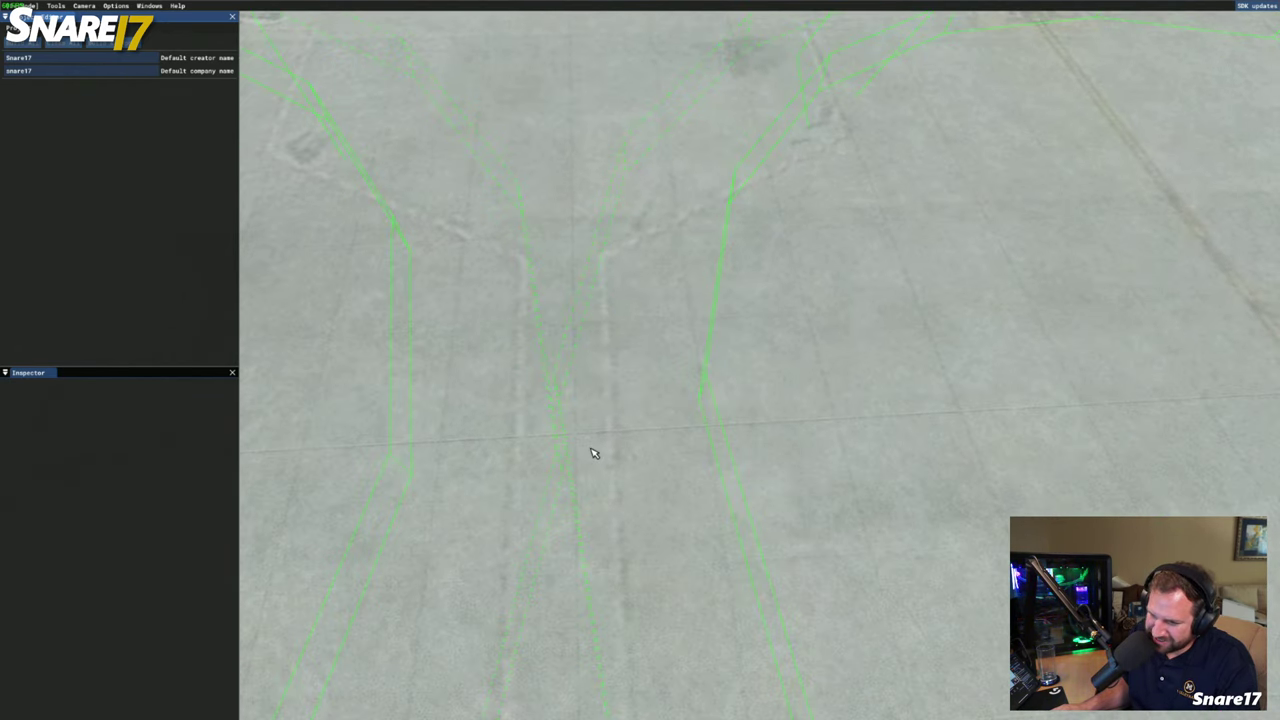
{"action": "key", "text": "a"}
{"action": "key", "text": "a"}
{"action": "key", "text": "d"}
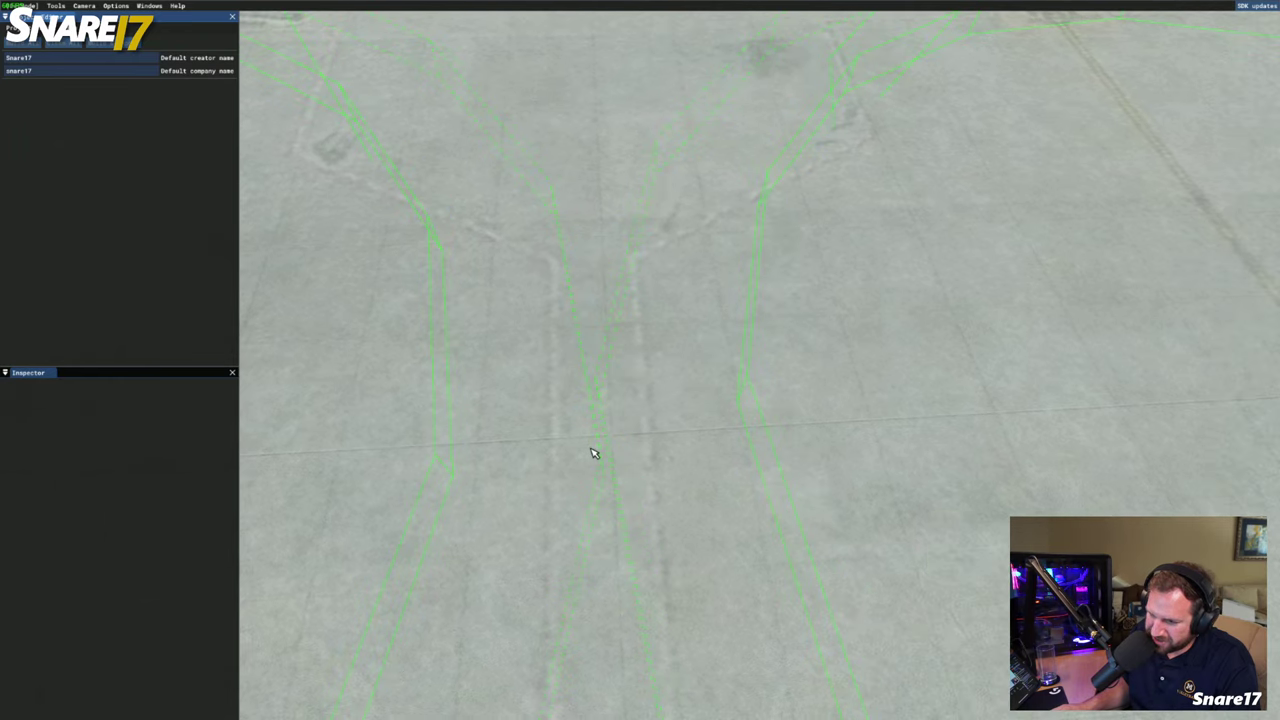
{"action": "scroll", "coordinate": [593, 453], "scroll_direction": "up", "scroll_amount": 2}
{"action": "scroll", "coordinate": [593, 453], "scroll_direction": "down", "scroll_amount": 5}
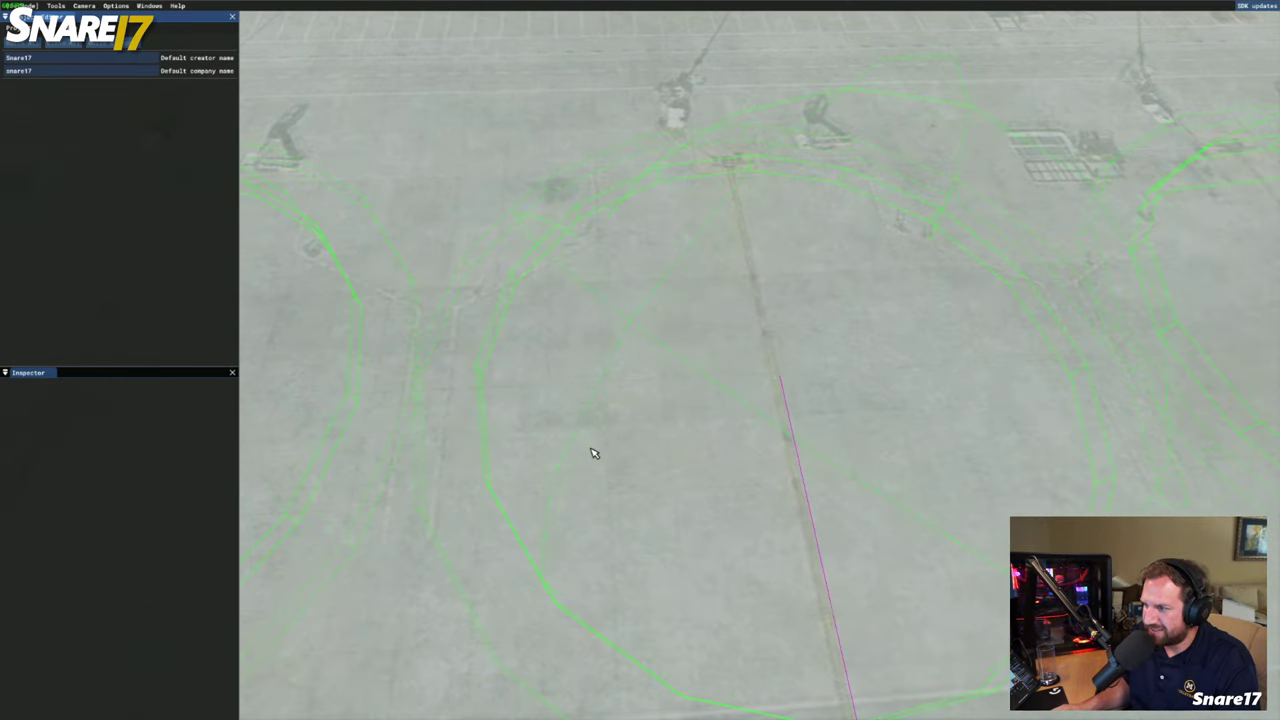
Check the remaining parking circles along the cargo ramp's long row near the large warehouse
{"action": "key", "text": "d"}
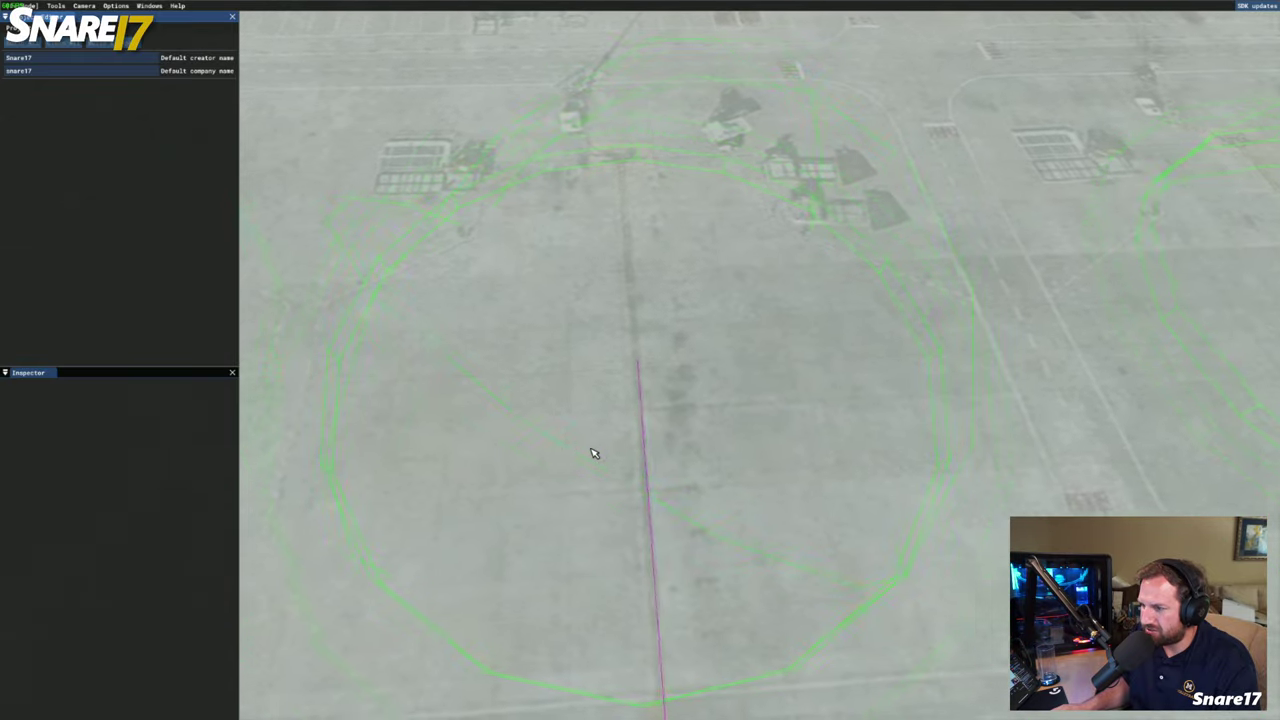
{"action": "key", "text": "d"}
{"action": "key", "text": "r"}
{"action": "key", "text": "d"}
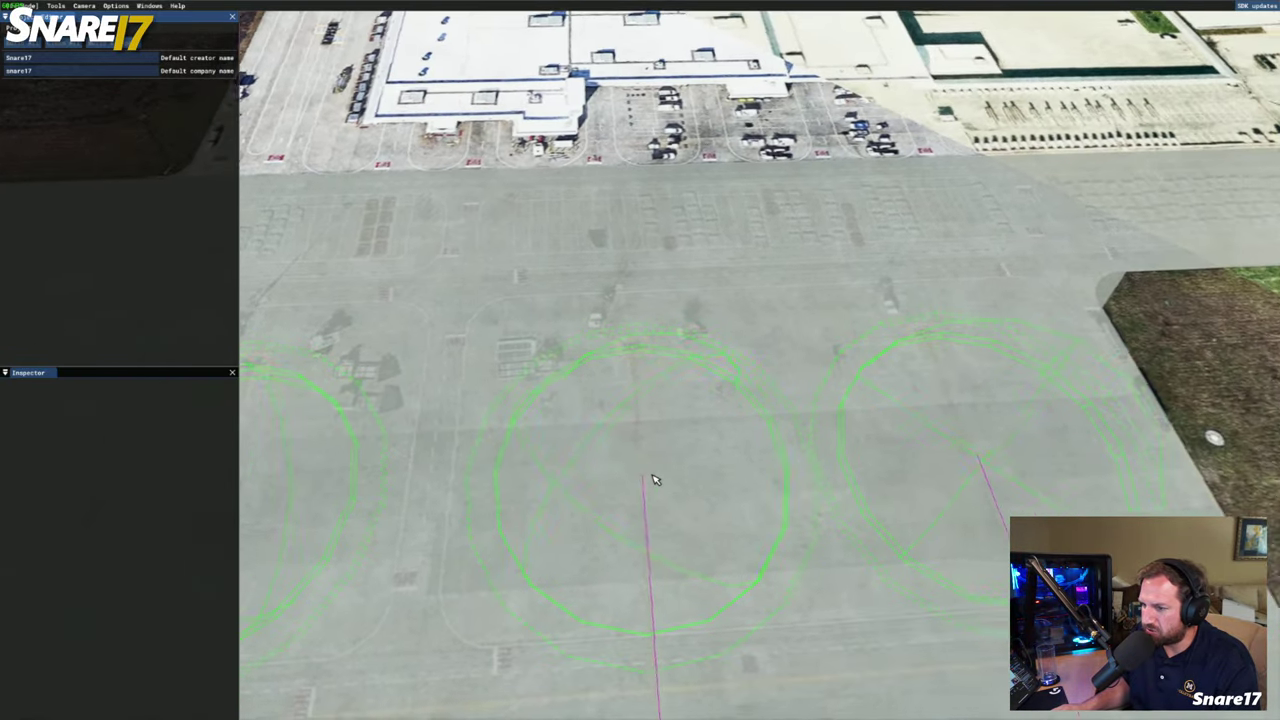
{"action": "key", "text": "d"}
{"action": "key", "text": "f"}
{"action": "key", "text": "w"}
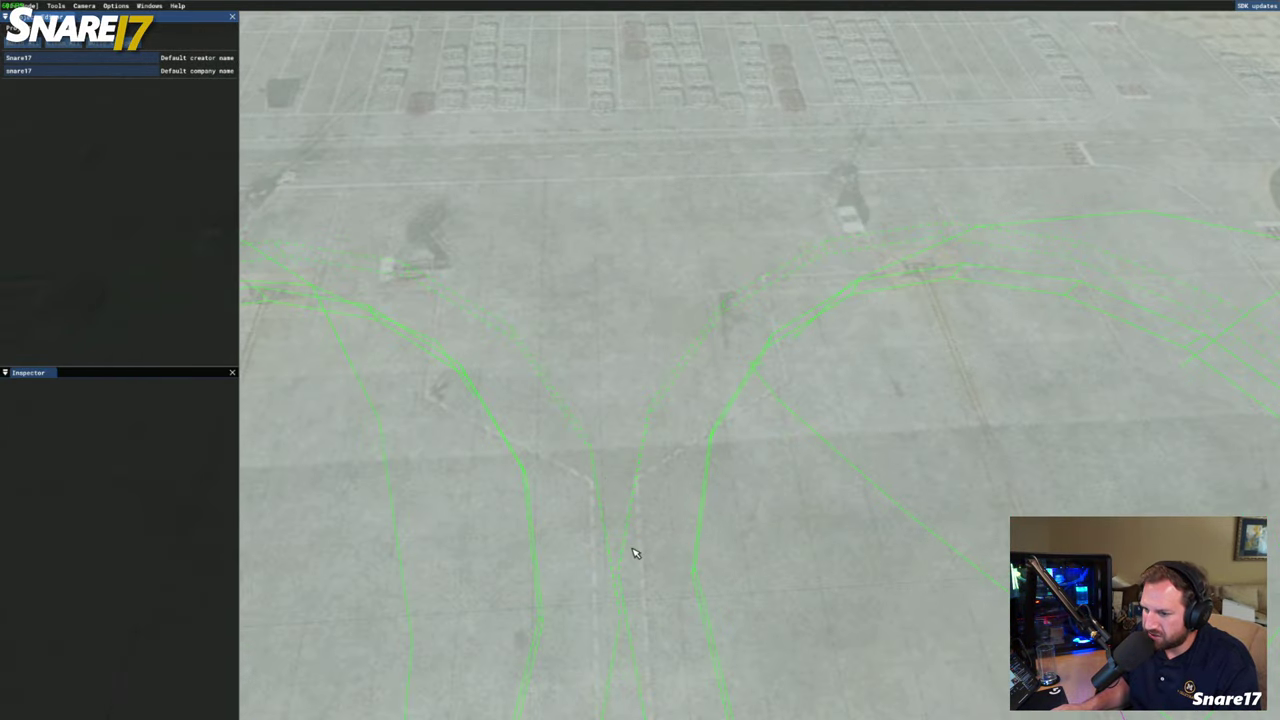
Check the two large circles and the small circle across the cargo taxi path, comparing their spacing with the ground markings
{"action": "key", "text": "s"}
{"action": "scroll", "coordinate": [705, 470], "scroll_direction": "down", "scroll_amount": 5}
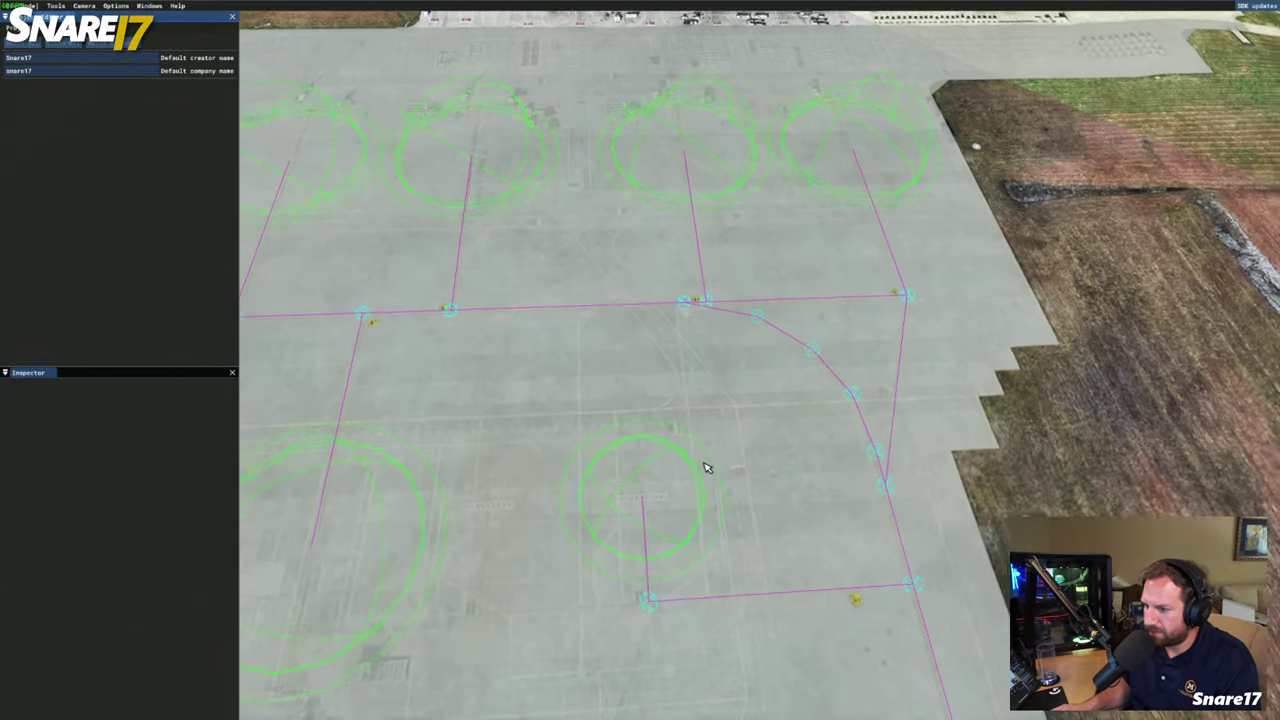
{"action": "scroll", "coordinate": [703, 466], "scroll_direction": "up", "scroll_amount": 4}
{"action": "key", "text": "d"}
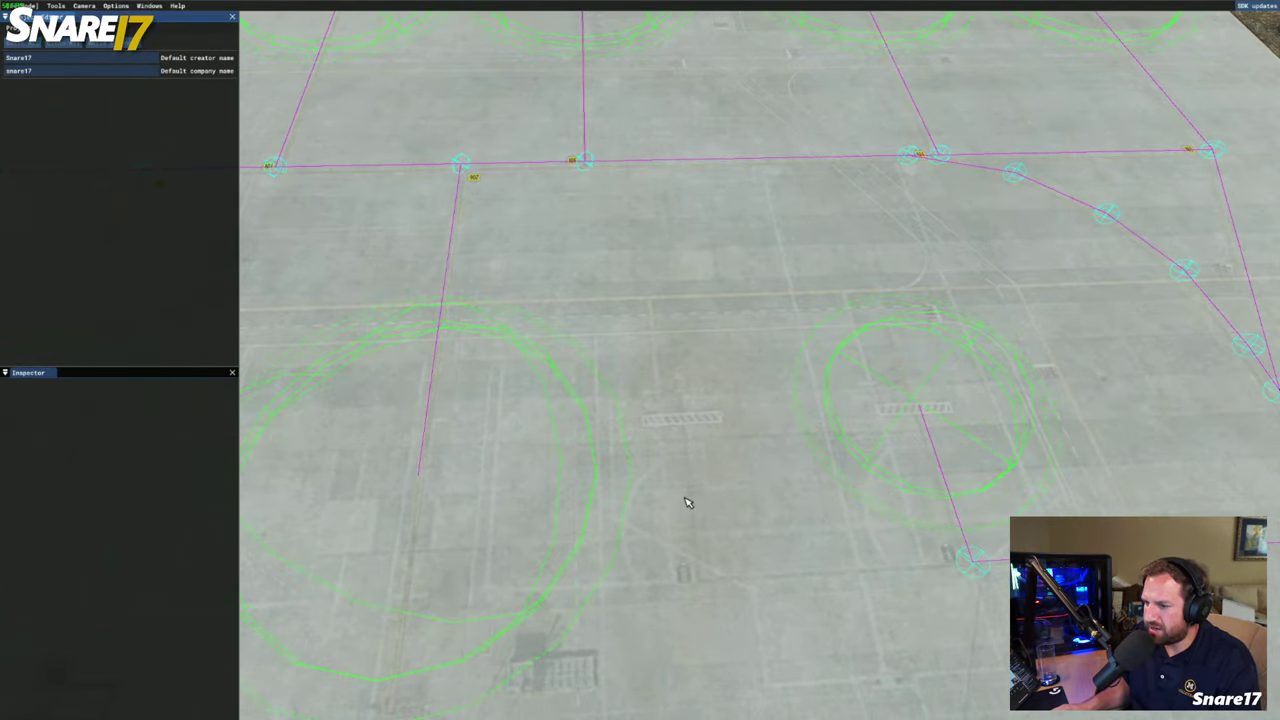
{"action": "key", "text": "s"}
{"action": "key", "text": "a"}
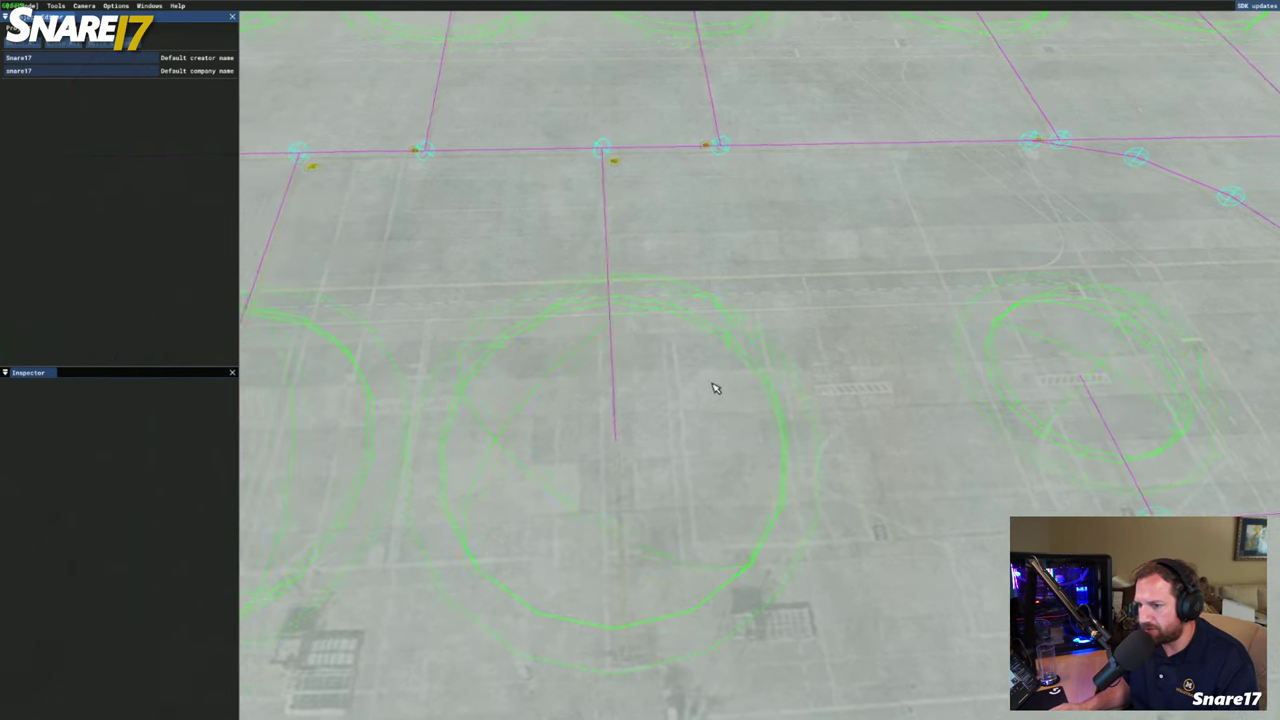
{"action": "key", "text": "a"}
{"action": "scroll", "coordinate": [708, 458], "scroll_direction": "up", "scroll_amount": 3}
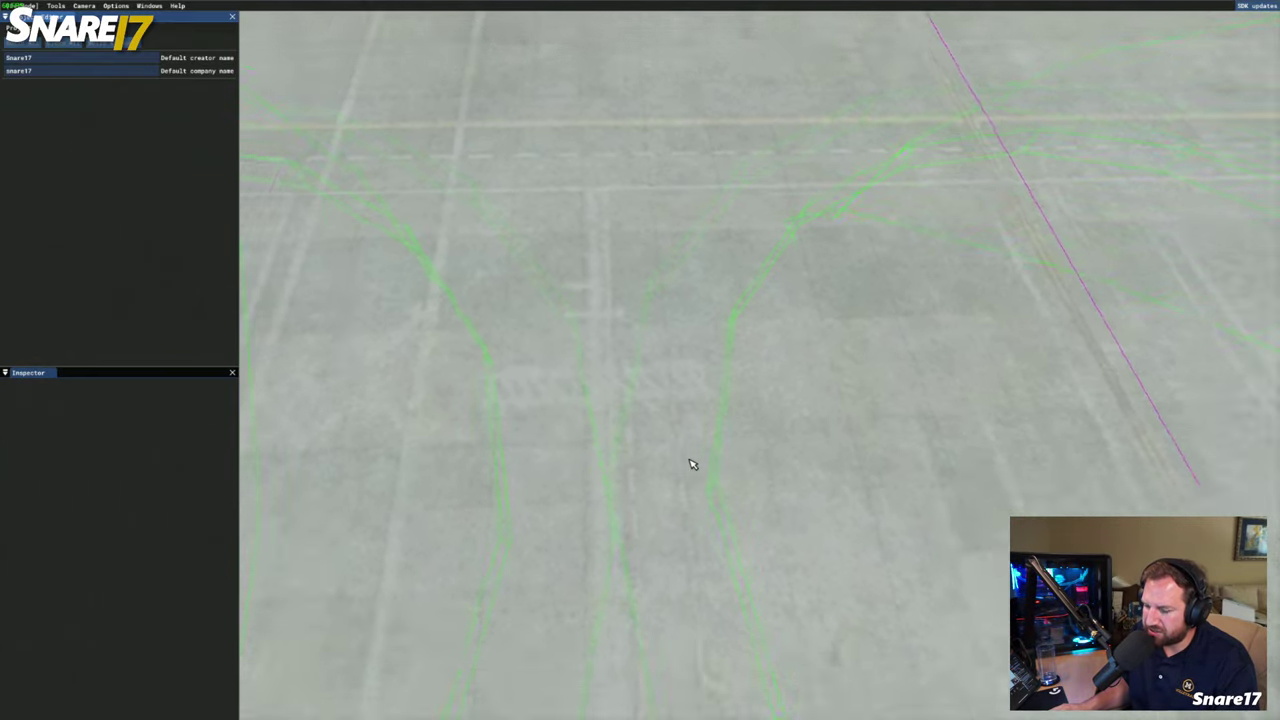
{"action": "scroll", "coordinate": [693, 464], "scroll_direction": "down", "scroll_amount": 8}
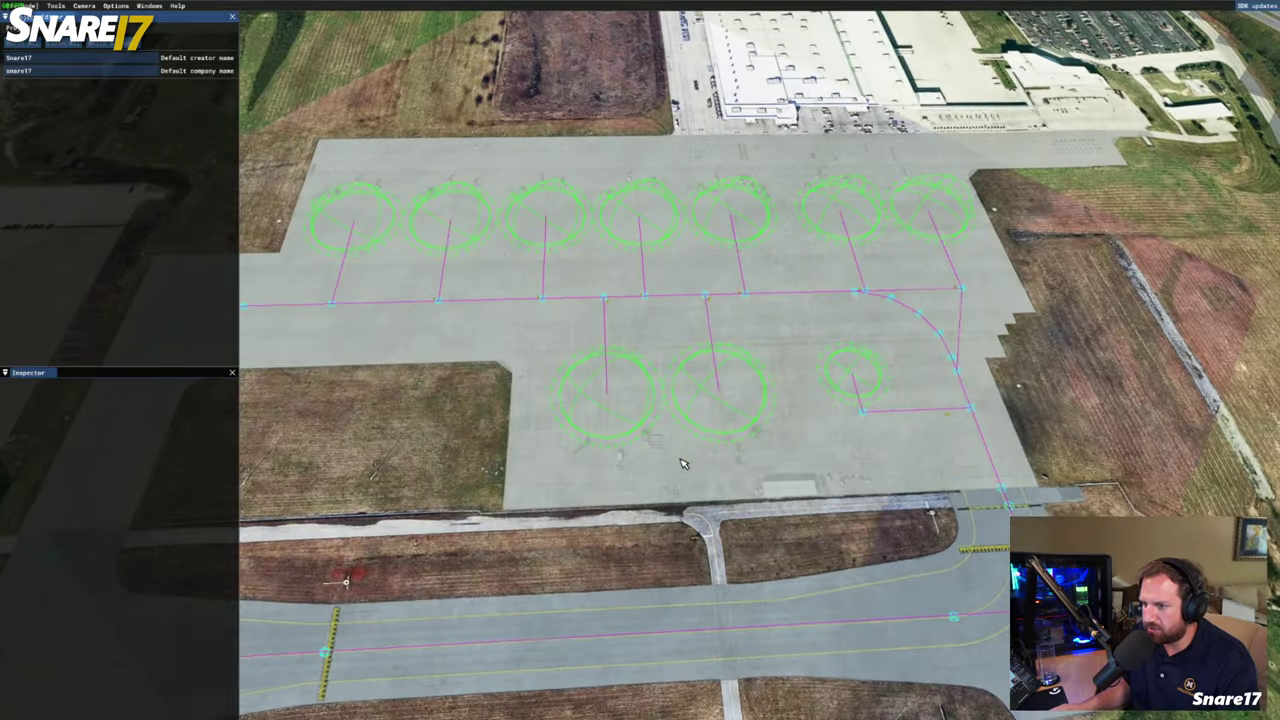
{"action": "key", "text": "a"}
{"action": "scroll", "coordinate": [671, 445], "scroll_direction": "down", "scroll_amount": 3}
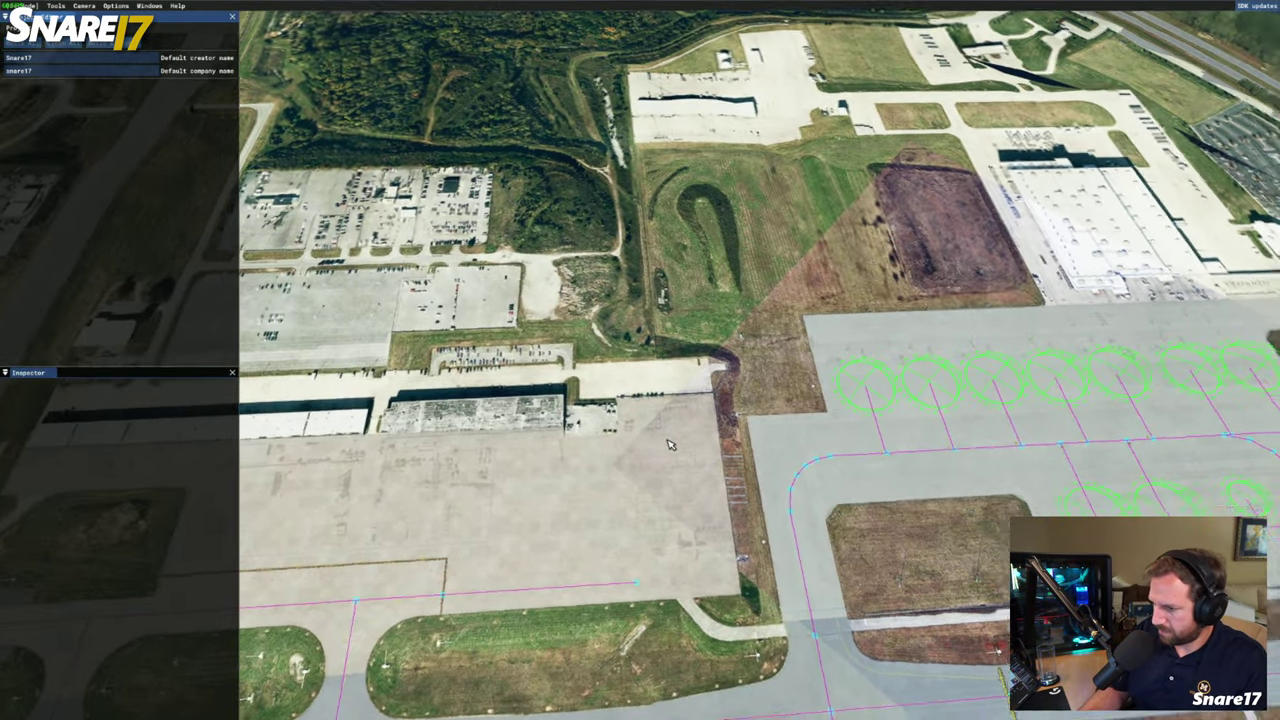
Turn off the airport Draw Debug overlay and view the terminal ramp without it
{"action": "right_click_drag", "start_coordinate": [671, 445], "coordinate": [671, 445]}
{"action": "key", "text": "d"}
{"action": "key", "text": "s"}
{"action": "key", "text": "s"}
{"action": "key", "text": "a"}
{"action": "key", "text": "a"}
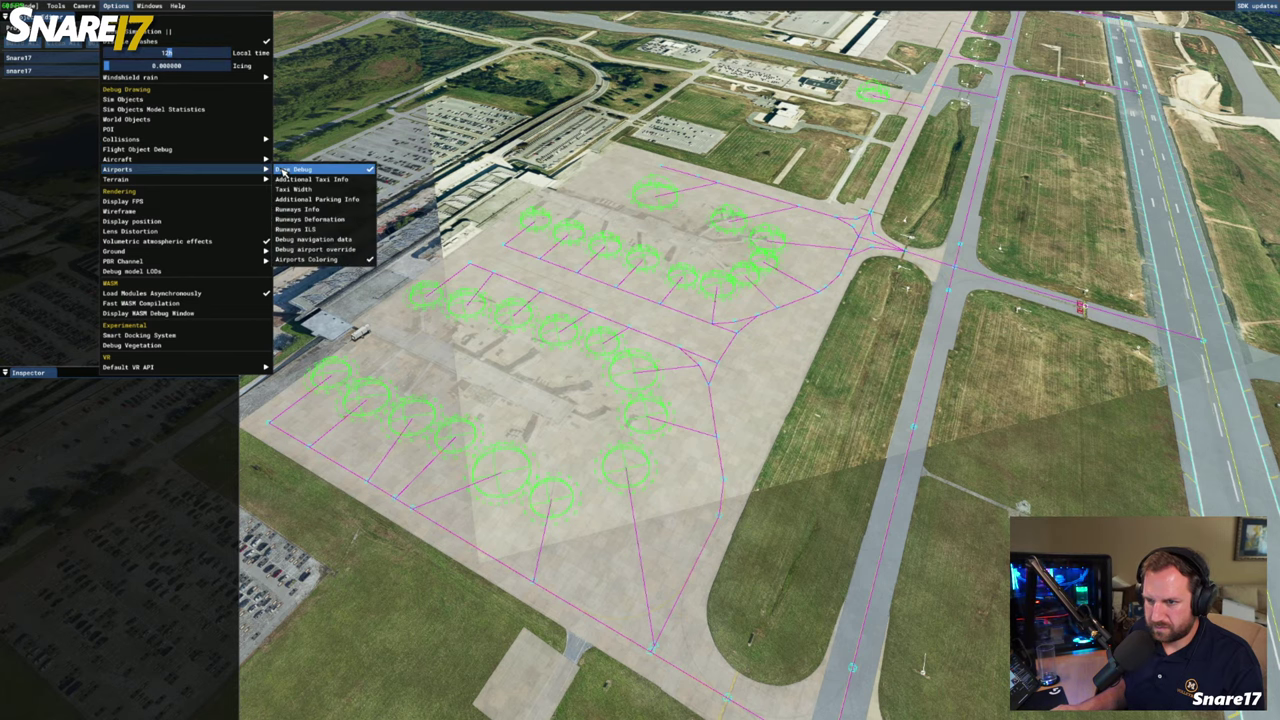
{"action": "left_click", "coordinate": [283, 171]}
{"action": "right_click_drag", "start_coordinate": [579, 239], "coordinate": [579, 239]}
{"action": "key", "text": "w"}
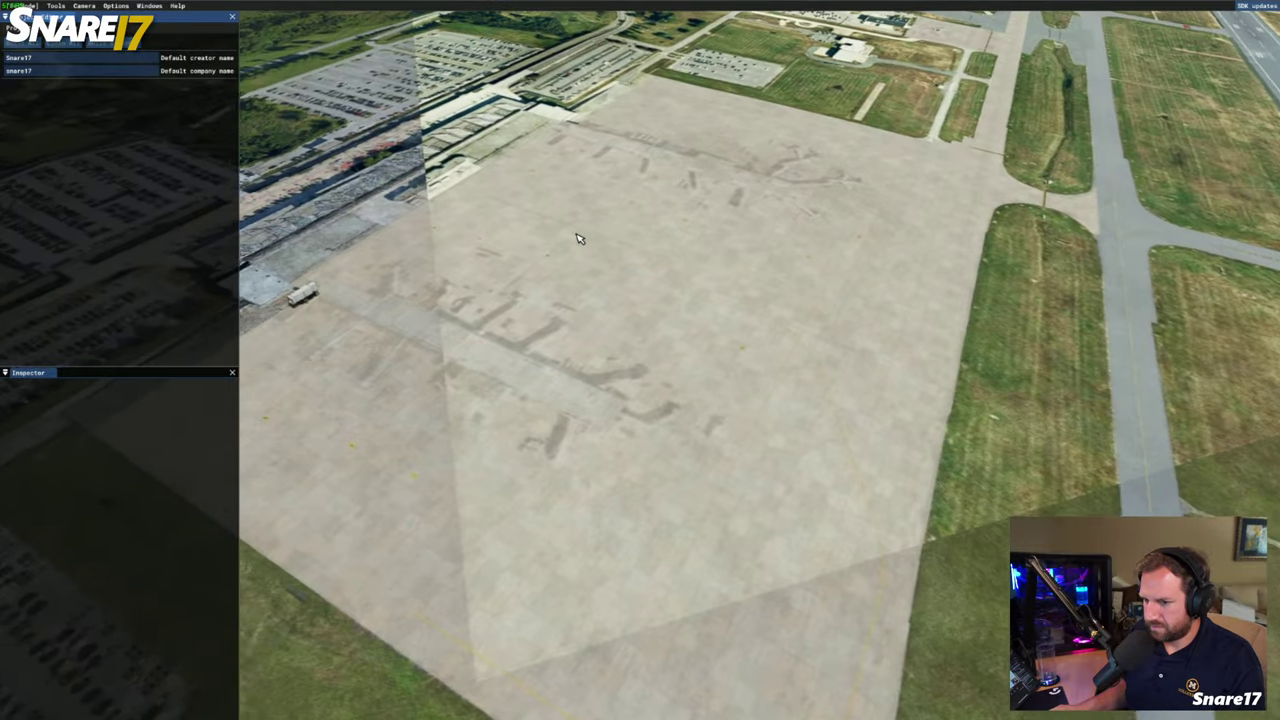
{"action": "key", "text": "a"}
{"action": "key", "text": "s"}
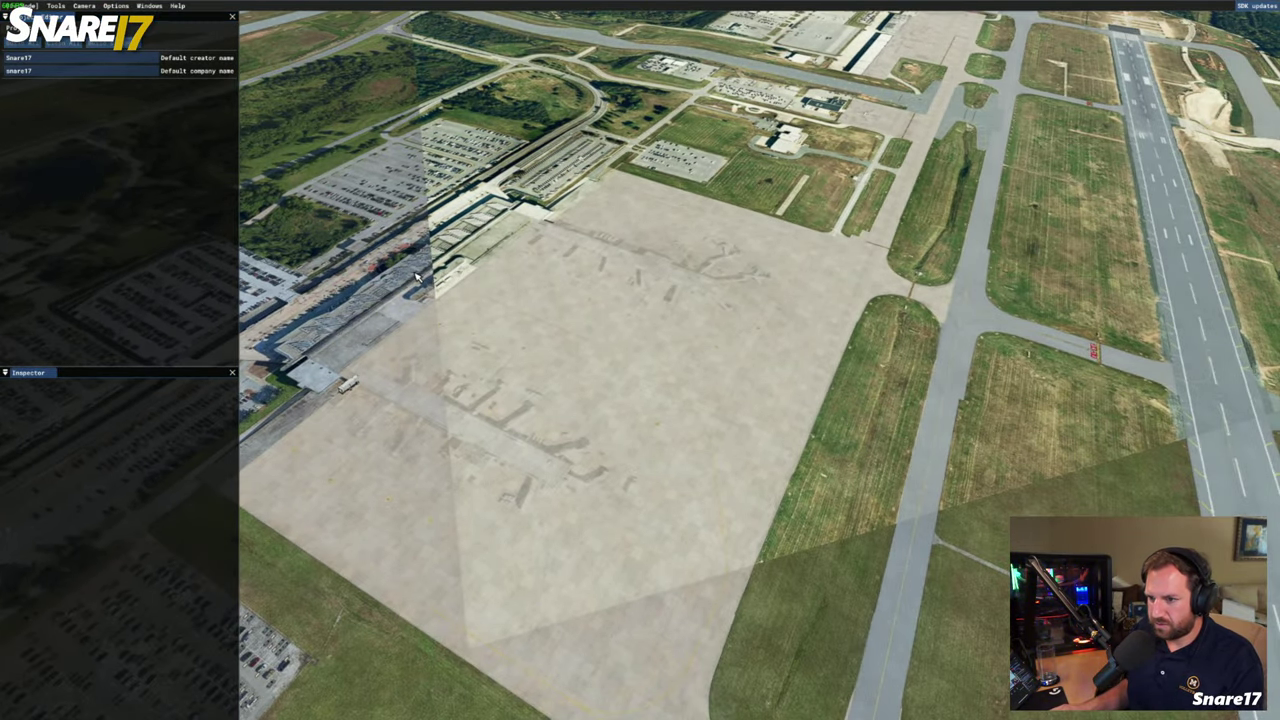
Set the aircraft traffic type to Real-Time Online in the general traffic options and return to the airport view
{"action": "key", "text": "Escape"}
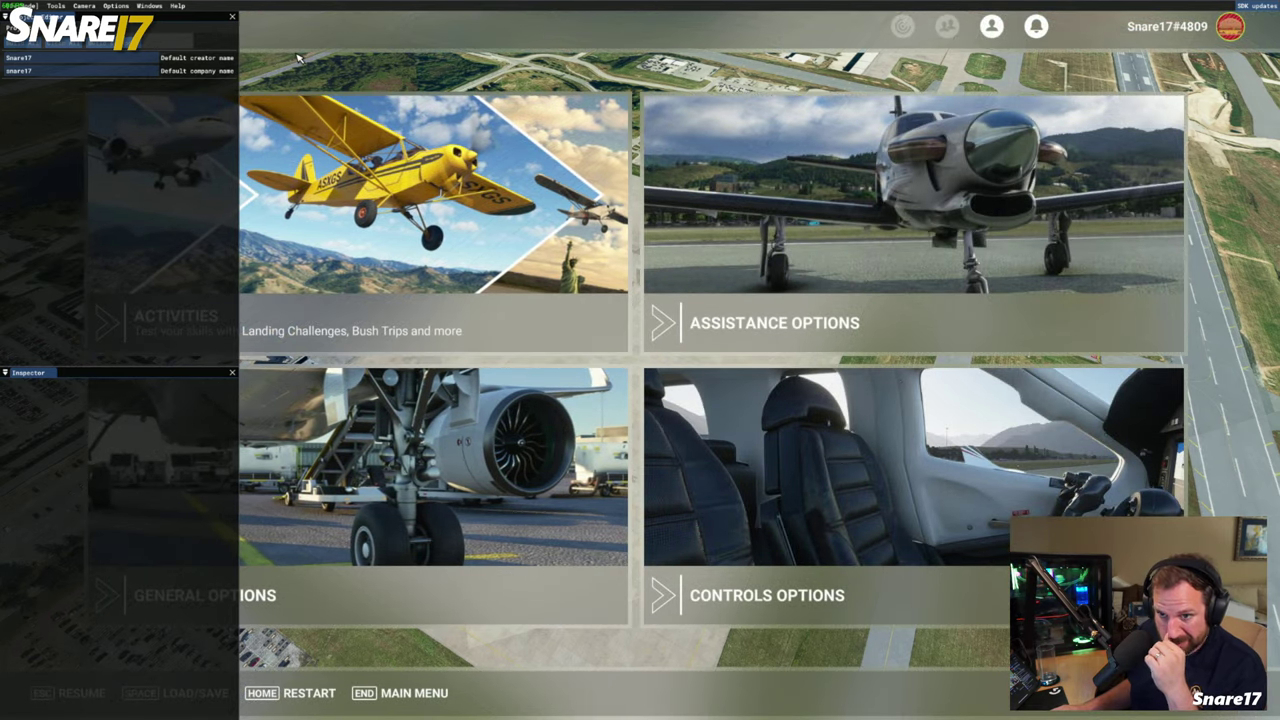
{"action": "left_click", "coordinate": [395, 478]}
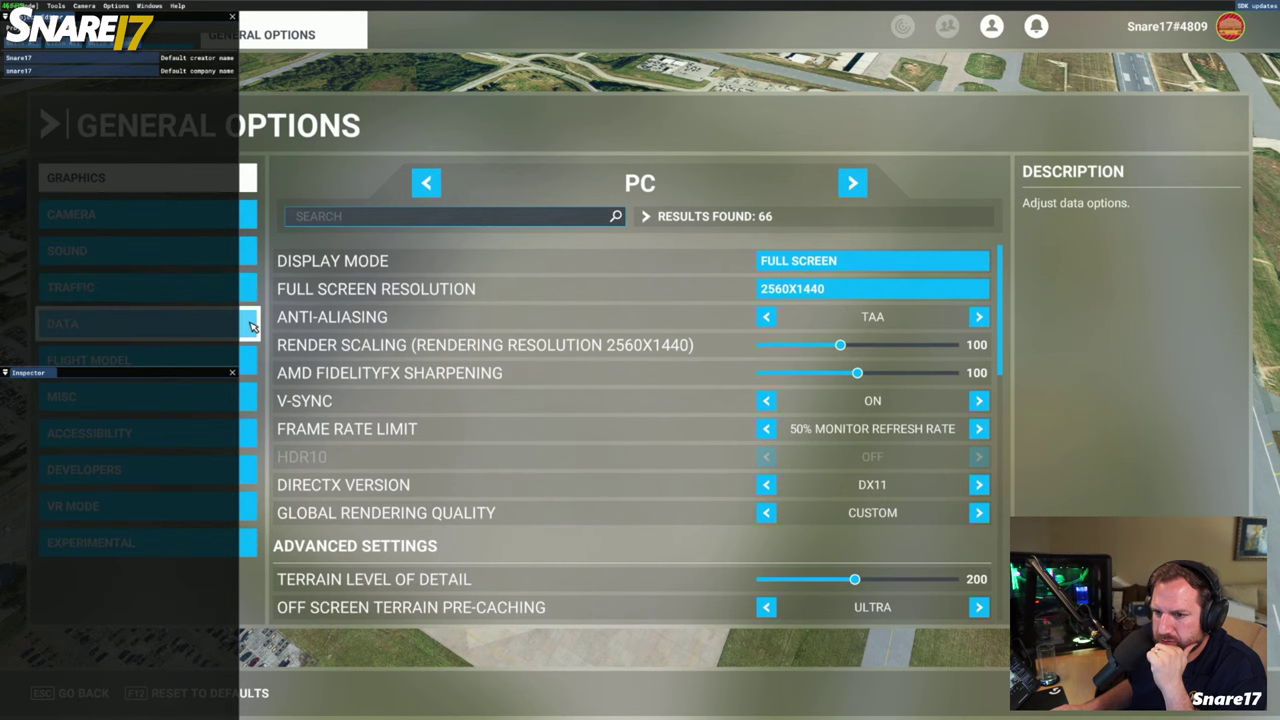
{"action": "left_click", "coordinate": [250, 322]}
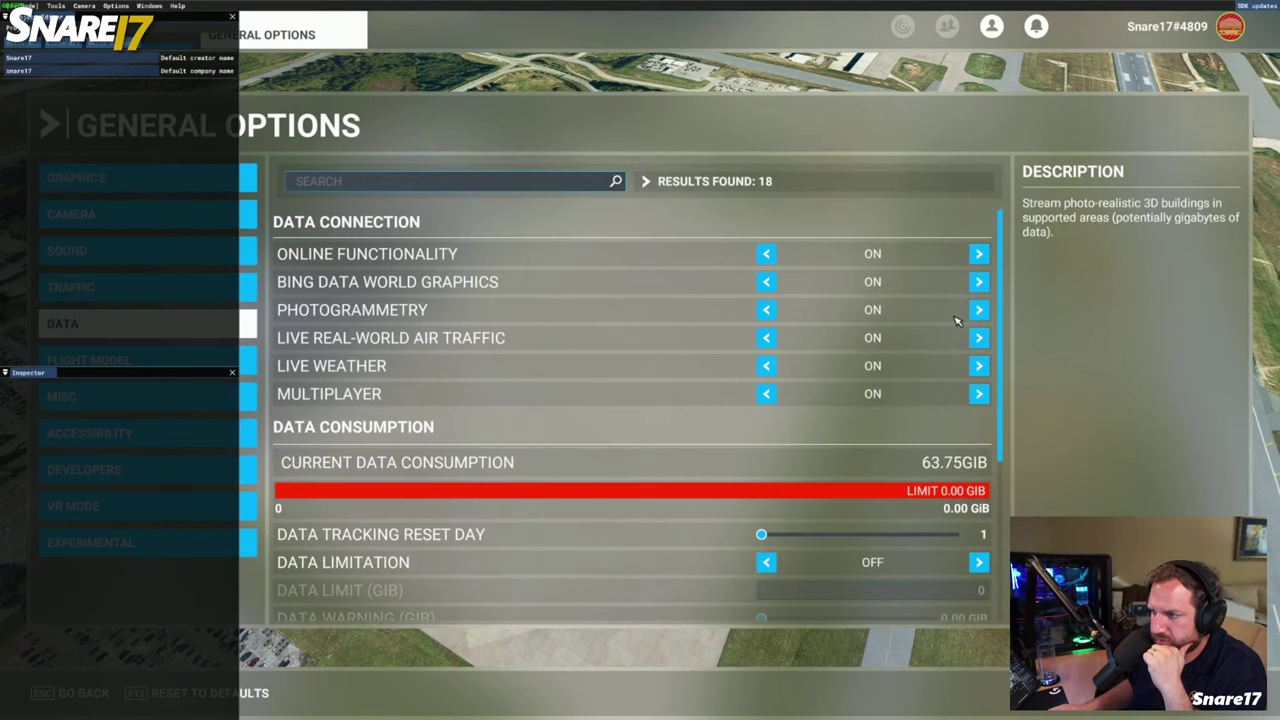
{"action": "left_click", "coordinate": [247, 291]}
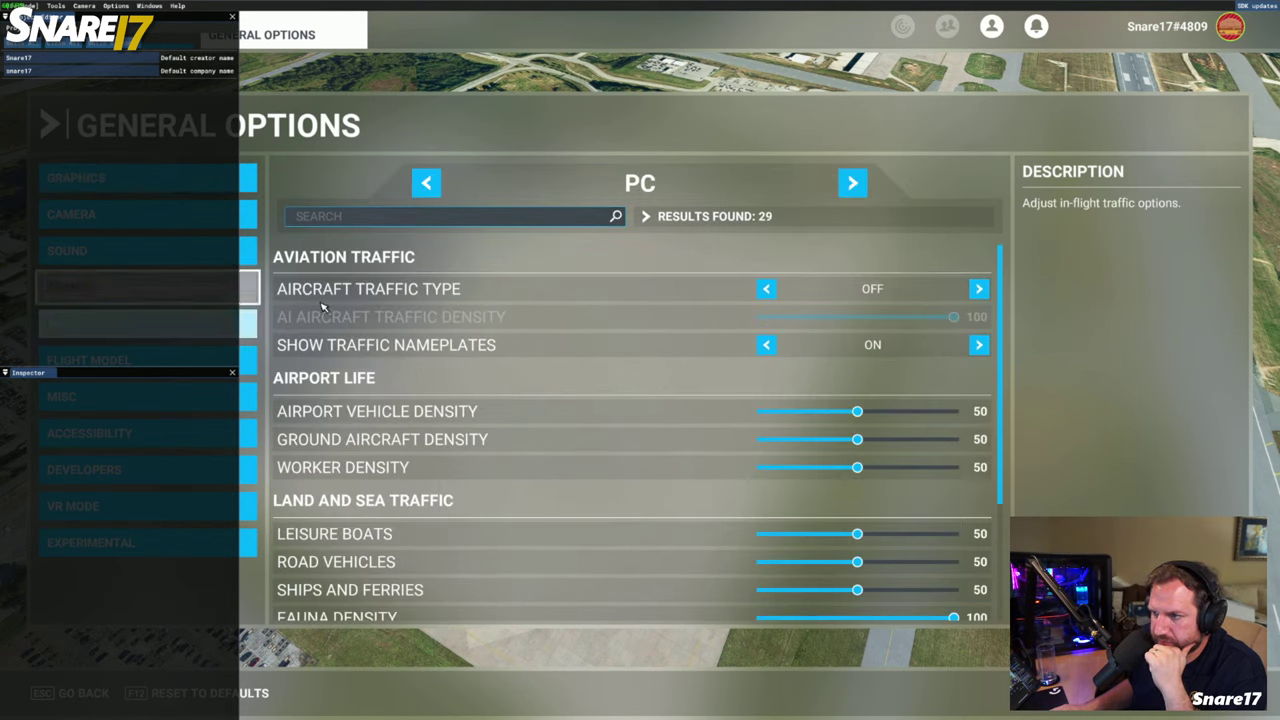
{"action": "left_click", "coordinate": [766, 289]}
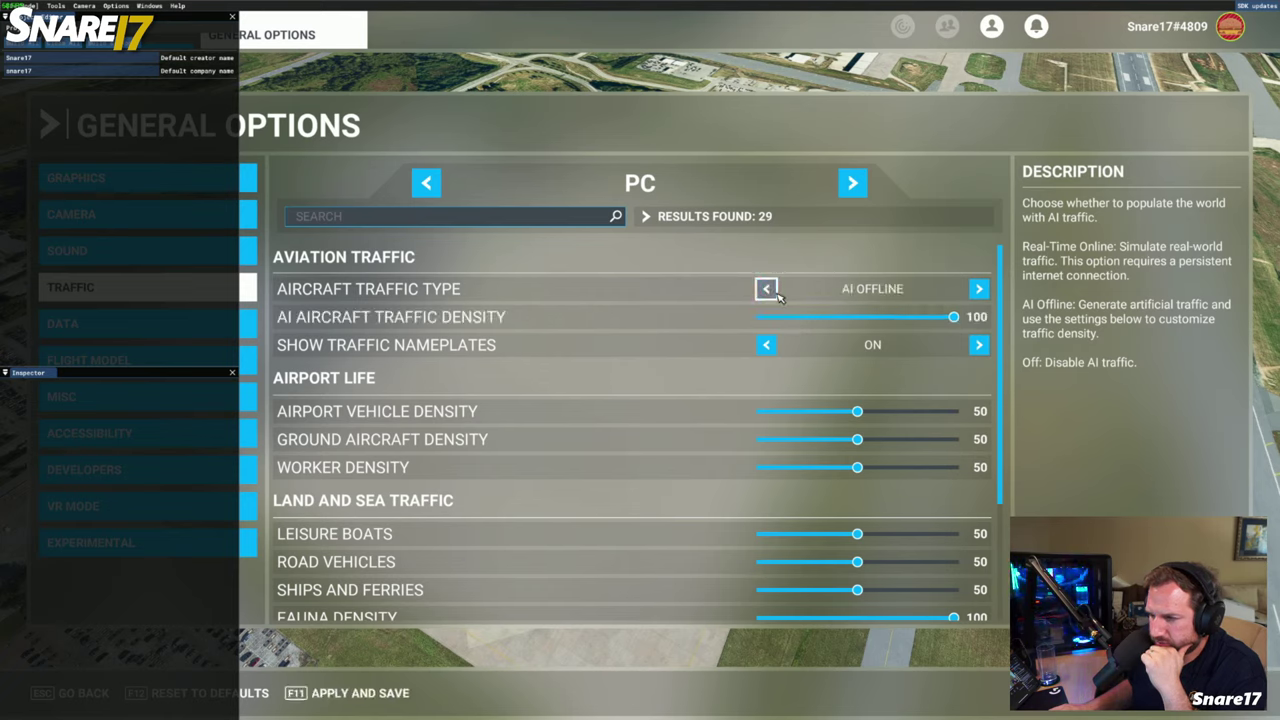
{"action": "left_click", "coordinate": [767, 289]}
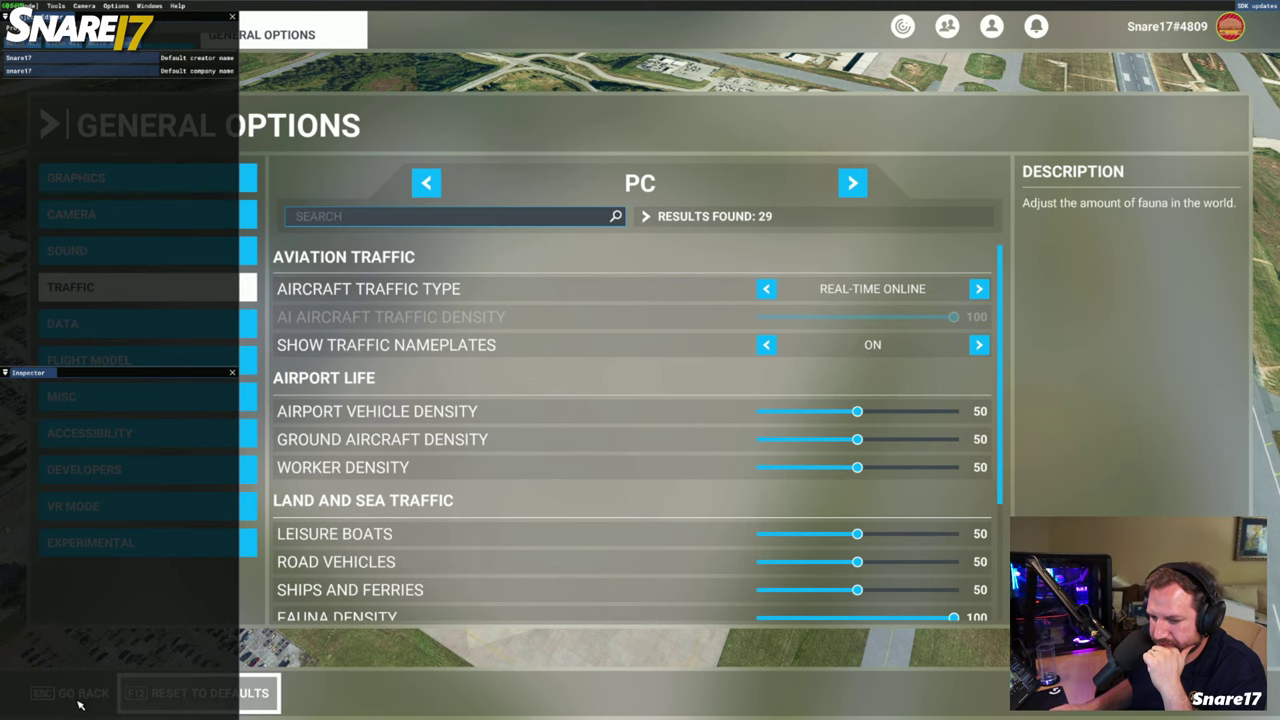
{"action": "left_click", "coordinate": [80, 697]}
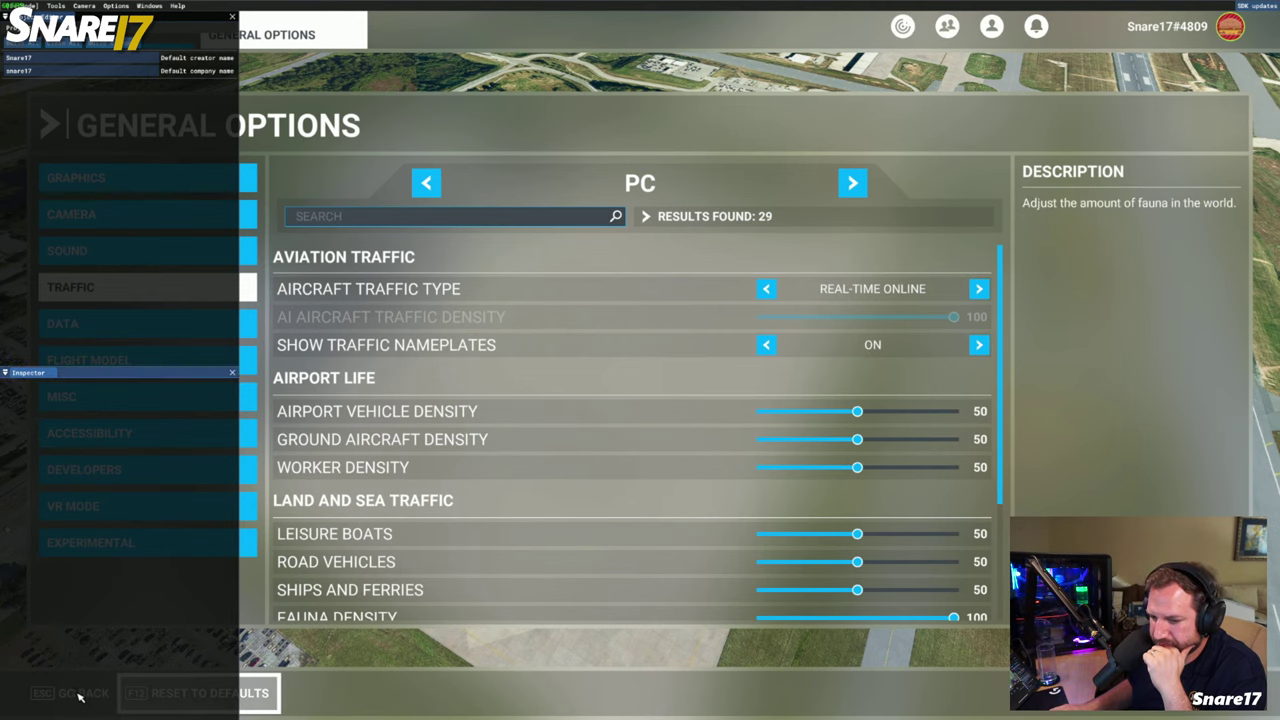
{"action": "key", "text": "Escape"}
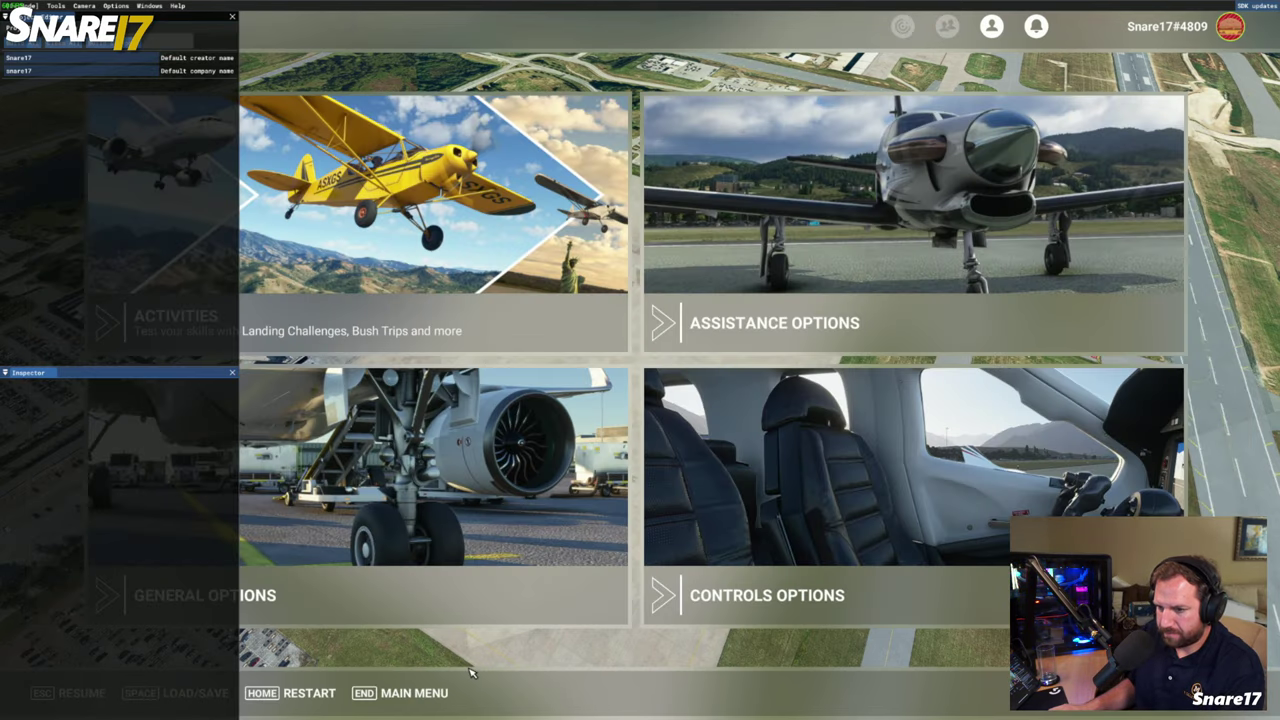
{"action": "key", "text": "Escape"}
Inspect the terminal ramp from several heights for parked aircraft, jetways and painted stand numbers with live traffic enabled
{"action": "key", "text": "s"}
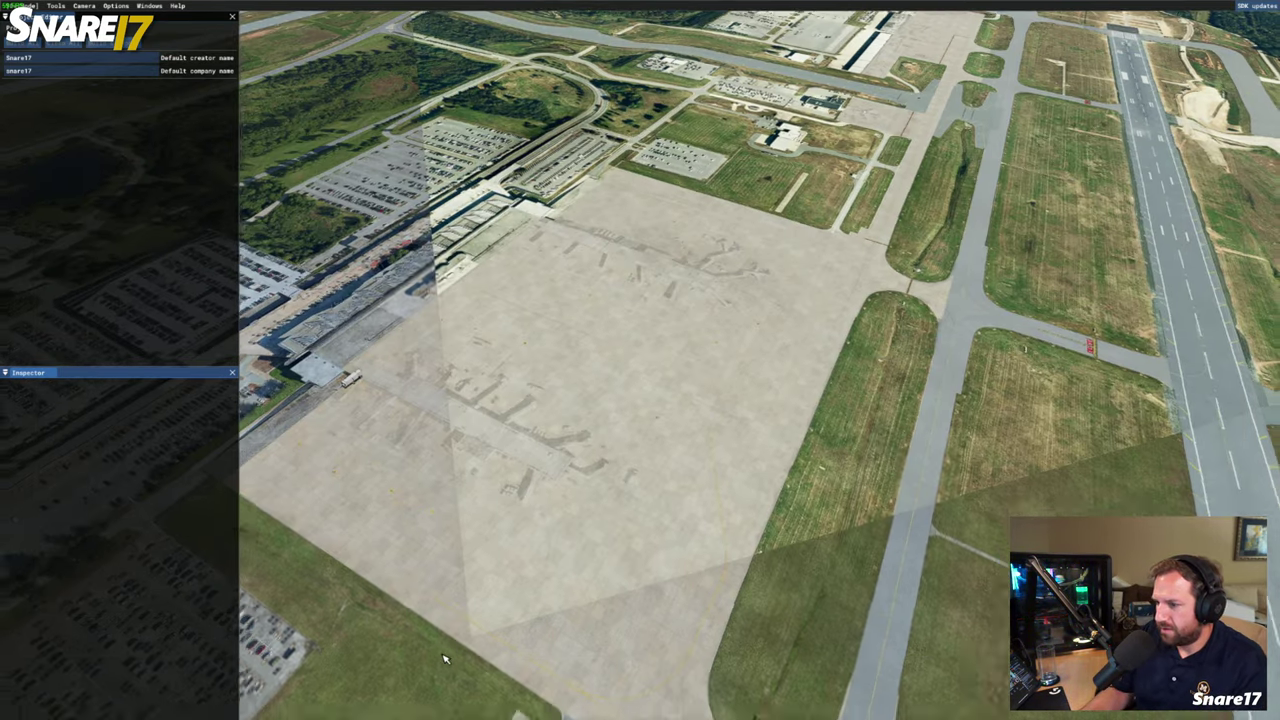
{"action": "right_click_drag", "start_coordinate": [445, 659], "coordinate": [630, 659]}
{"action": "key", "text": "s"}
{"action": "key", "text": "f"}
{"action": "key", "text": "a"}
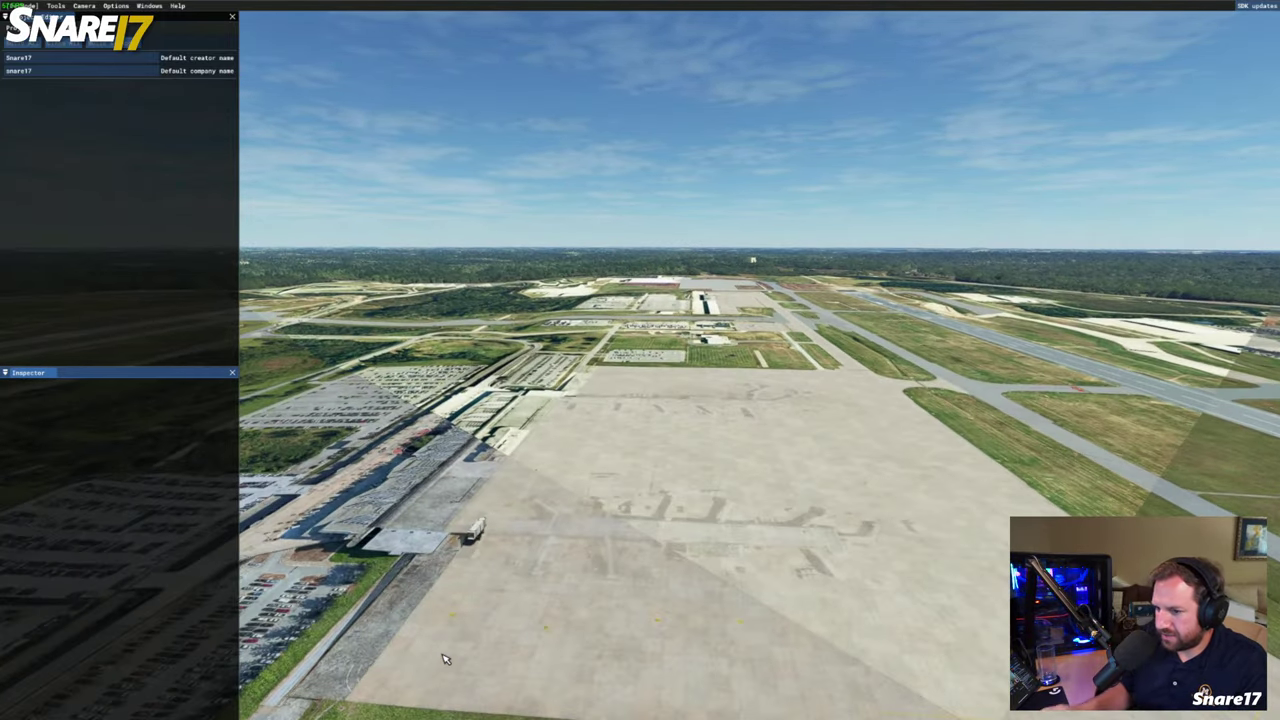
{"action": "key", "text": "f"}
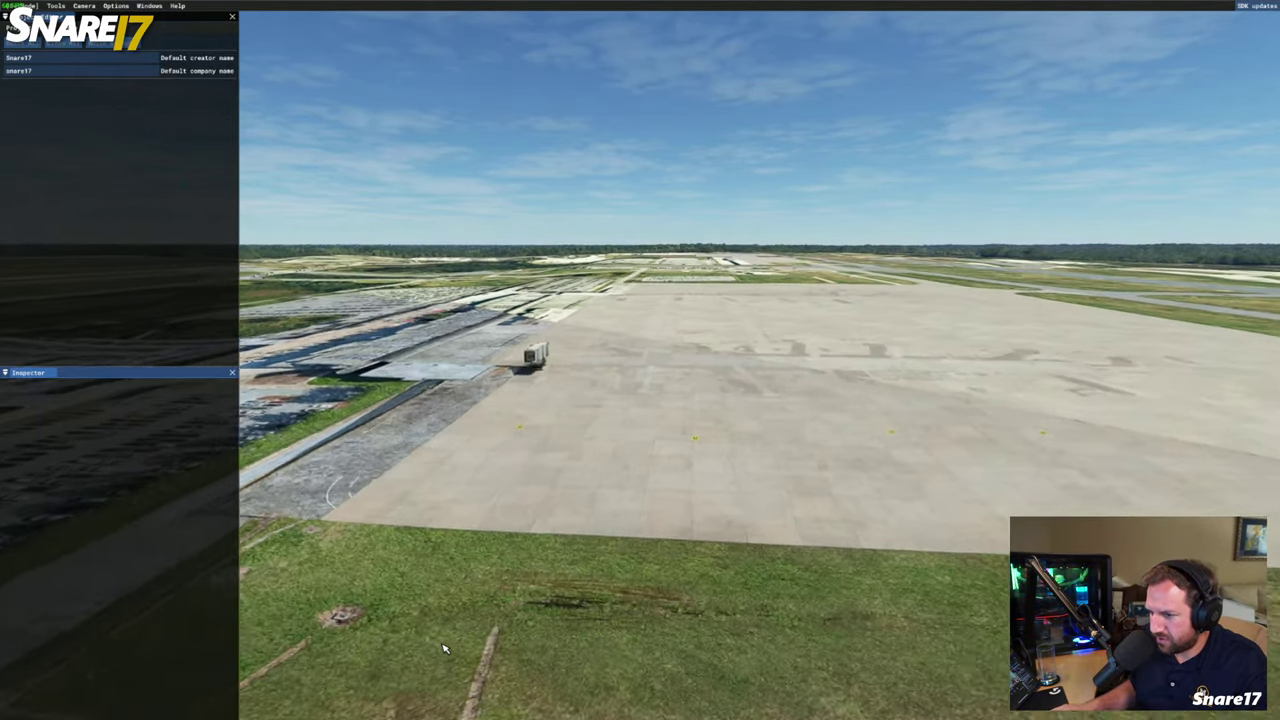
{"action": "key", "text": "w"}
{"action": "key", "text": "r"}
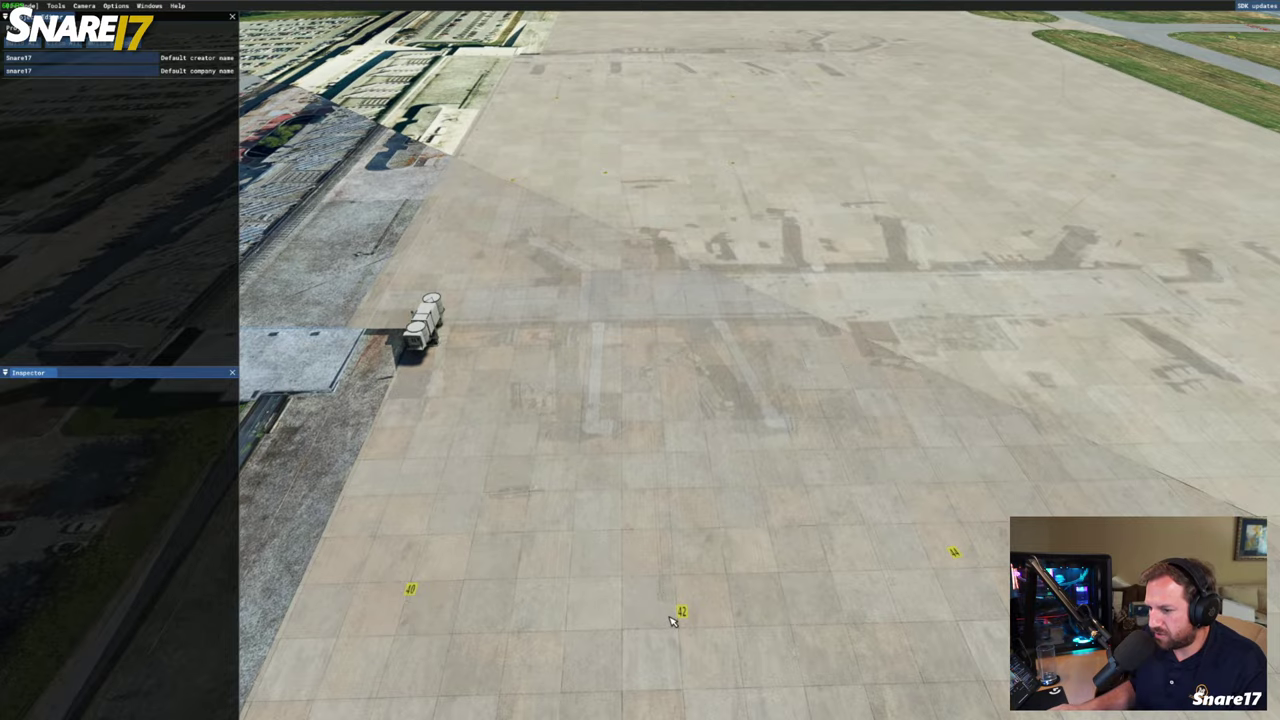
{"action": "key", "text": "r"}
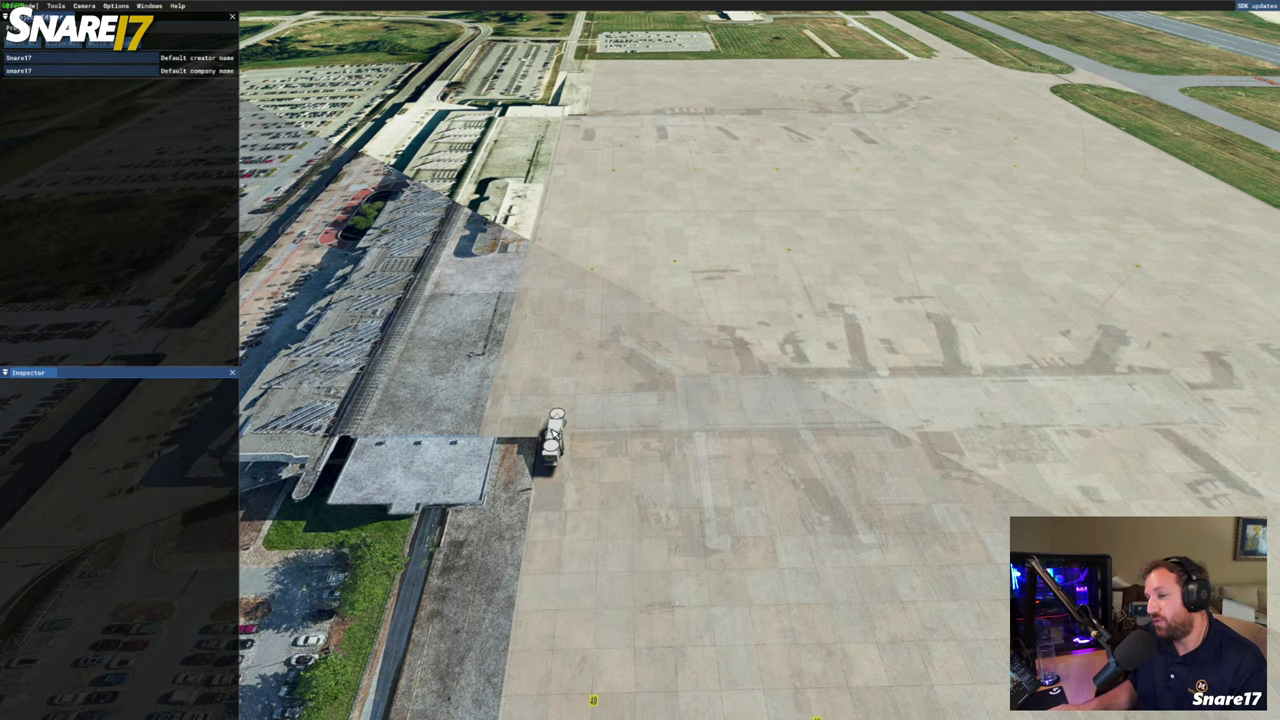
{"action": "mouse_move", "coordinate": [555, 433]}
{"action": "left_mouse_down"}
{"action": "mouse_move", "coordinate": [574, 520]}
{"action": "mouse_move", "coordinate": [554, 421]}
{"action": "left_mouse_up"}
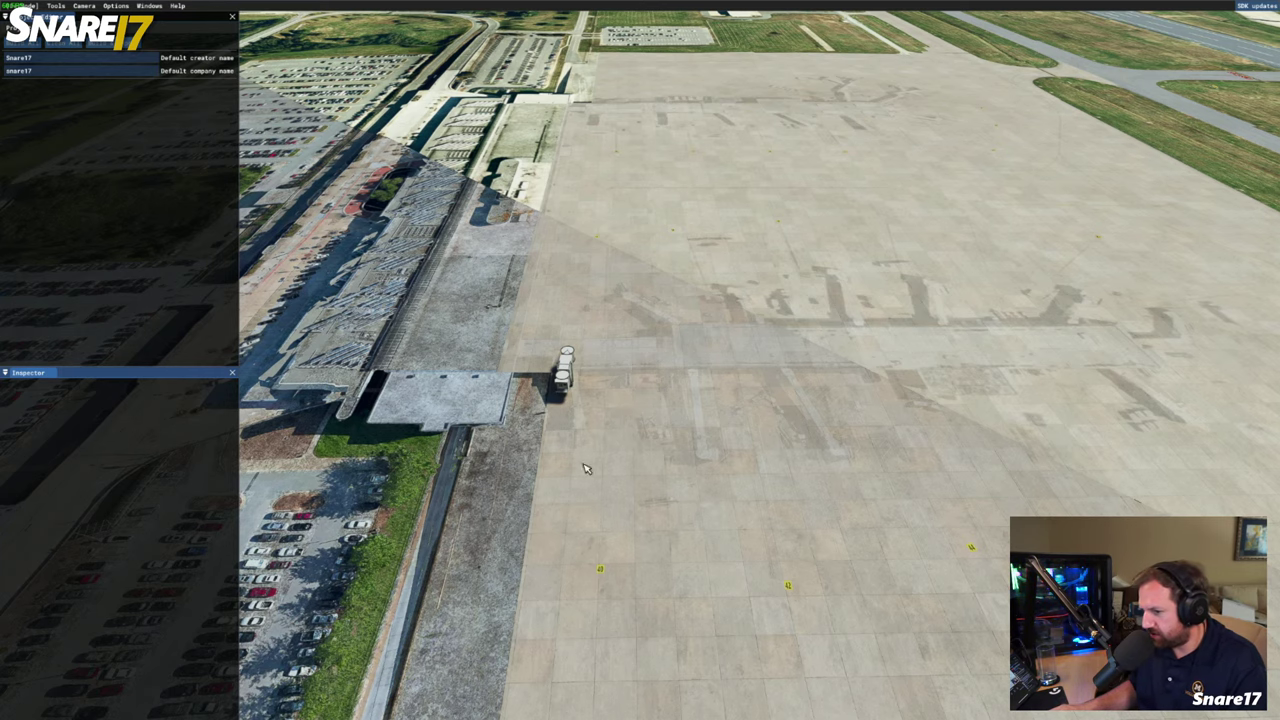
{"action": "key", "text": "s"}
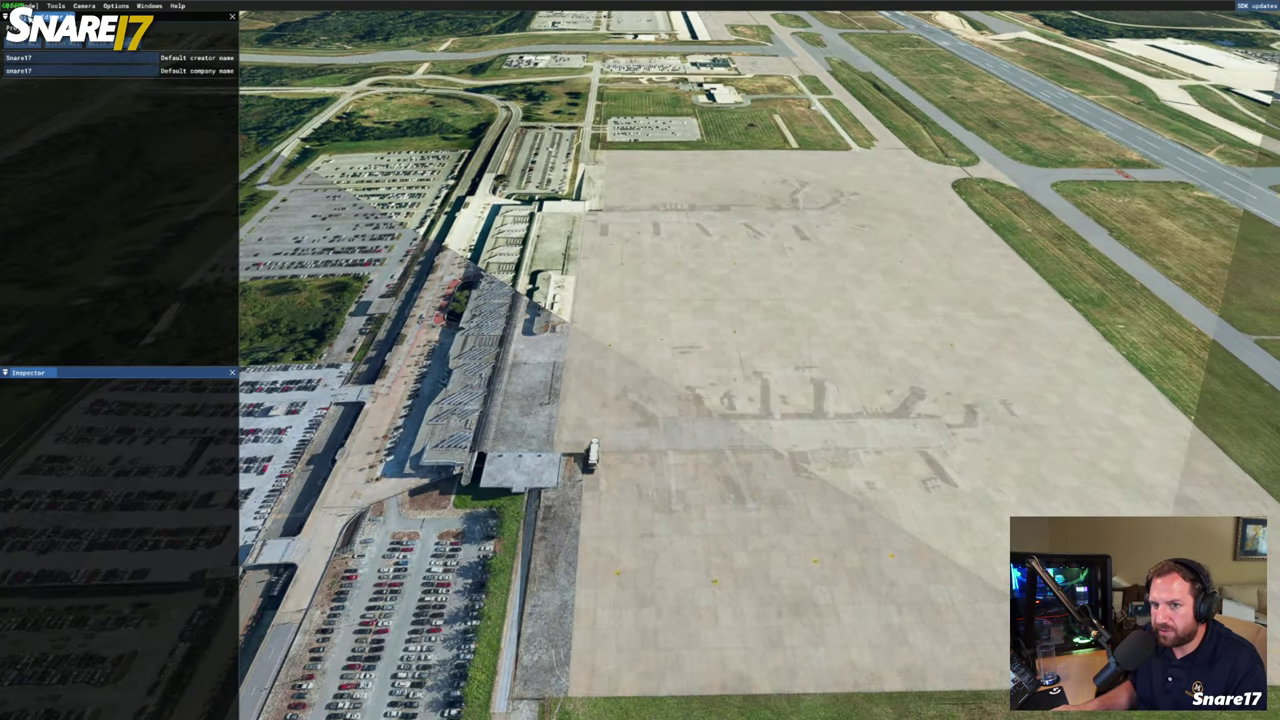
End the current flight and return to the simulator's main menu
{"action": "key", "text": "Escape"}
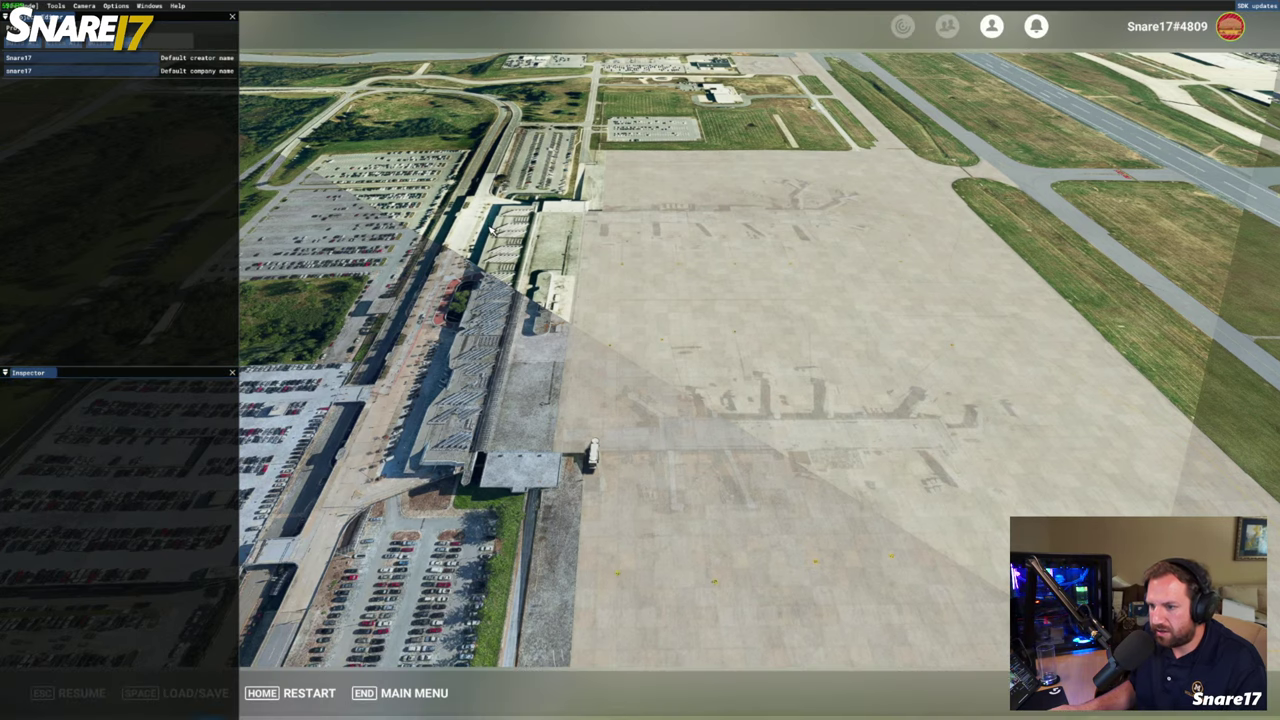
{"action": "left_click", "coordinate": [403, 692]}
{"action": "left_click", "coordinate": [630, 442]}
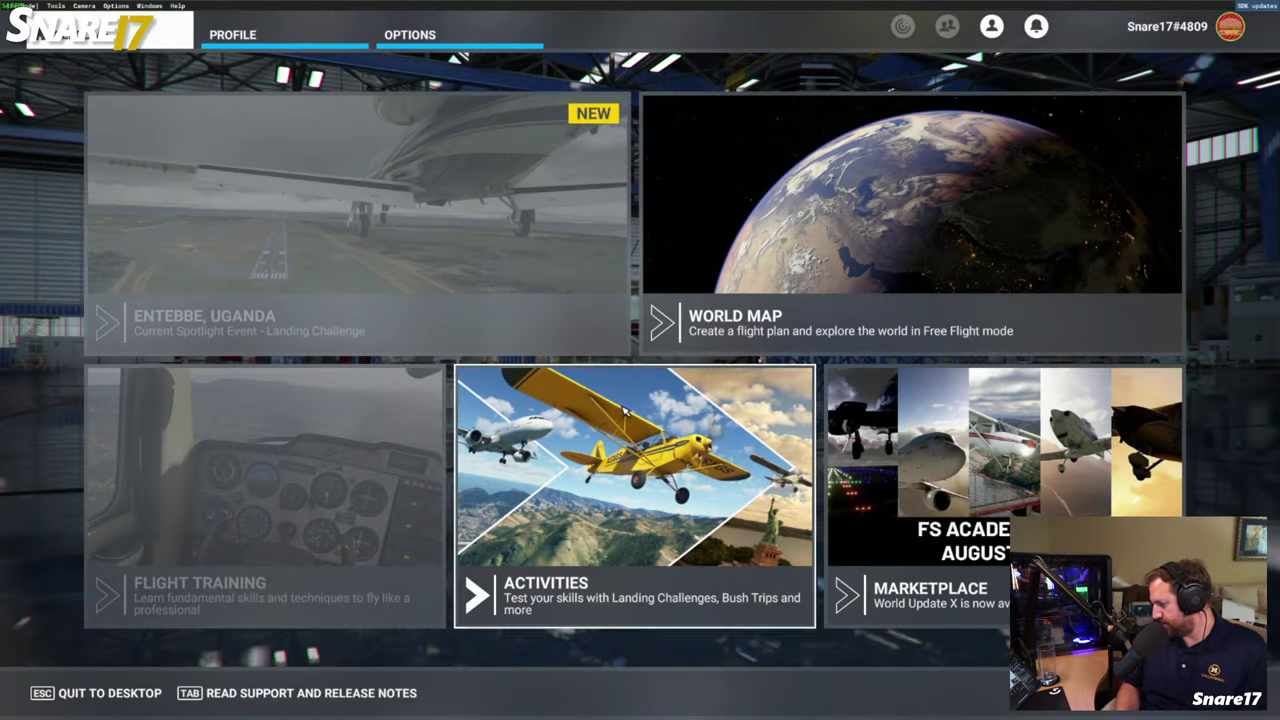
Set KGSO Ramp 1 Parking as the departure on the world map and start the flight in the Cessna 152
{"action": "left_click", "coordinate": [952, 207]}
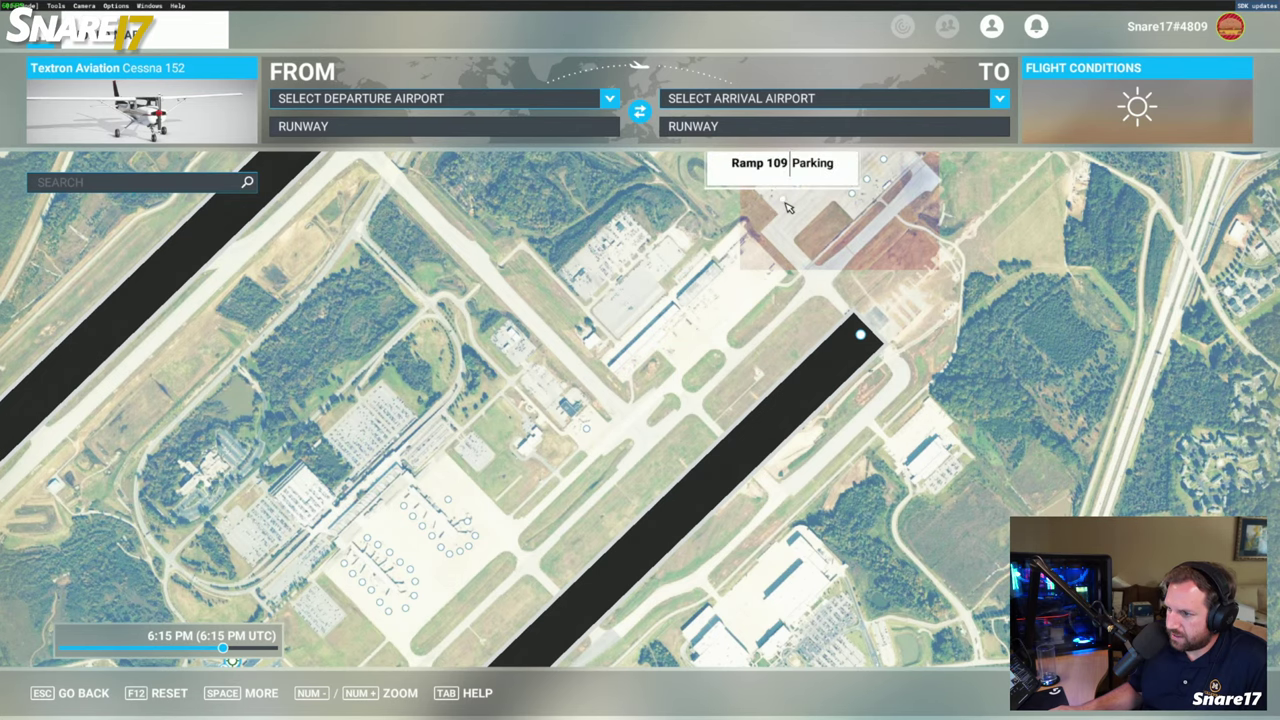
{"action": "left_click", "coordinate": [590, 432]}
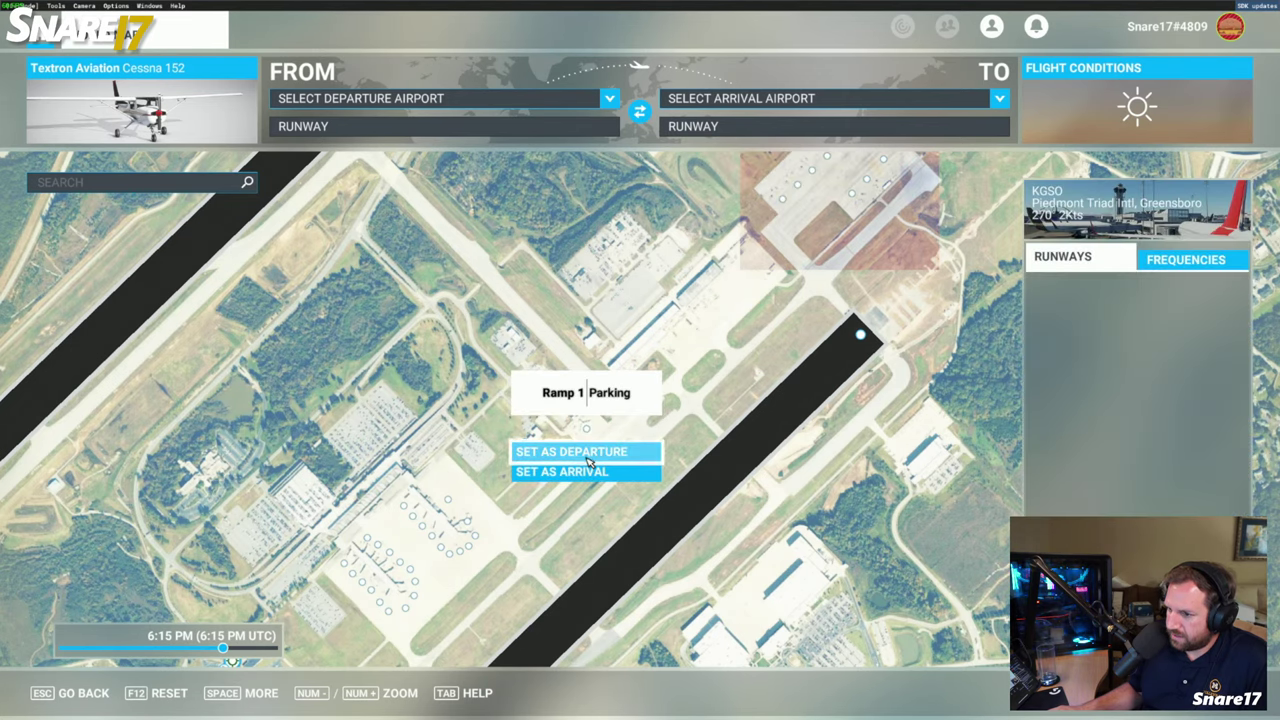
{"action": "left_click", "coordinate": [572, 451]}
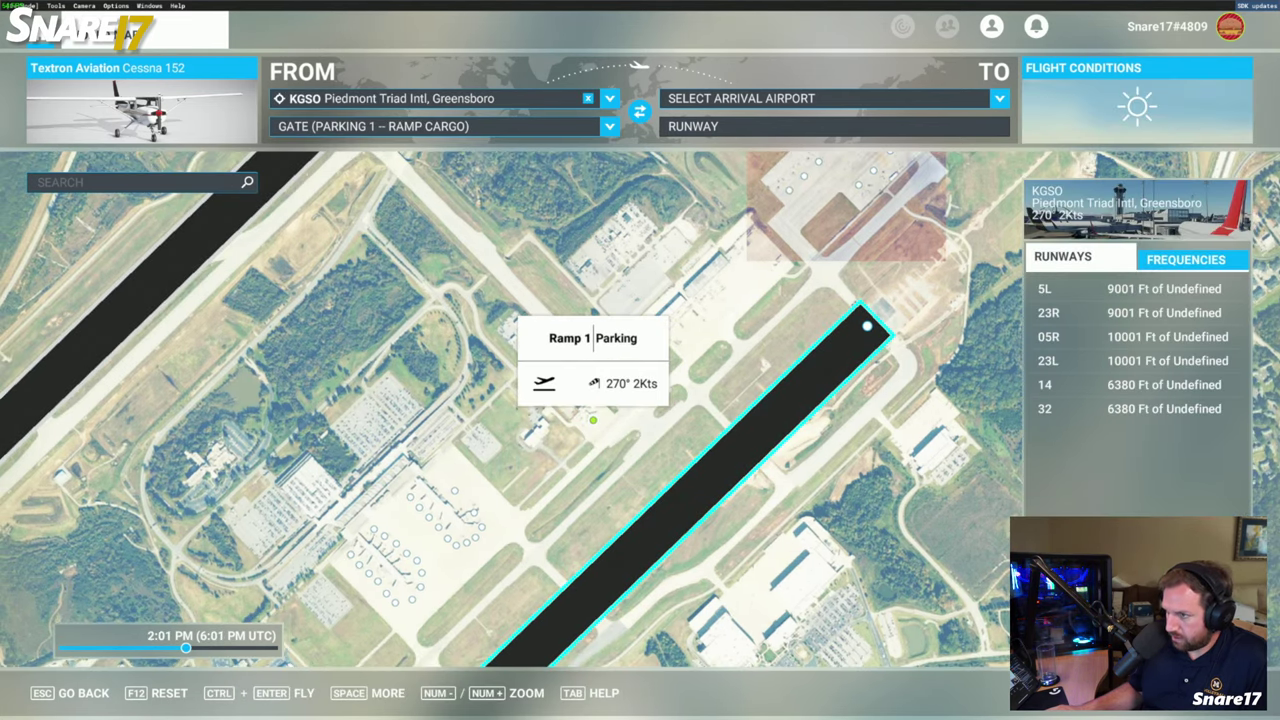
{"action": "key", "text": "ctrl+Return"}
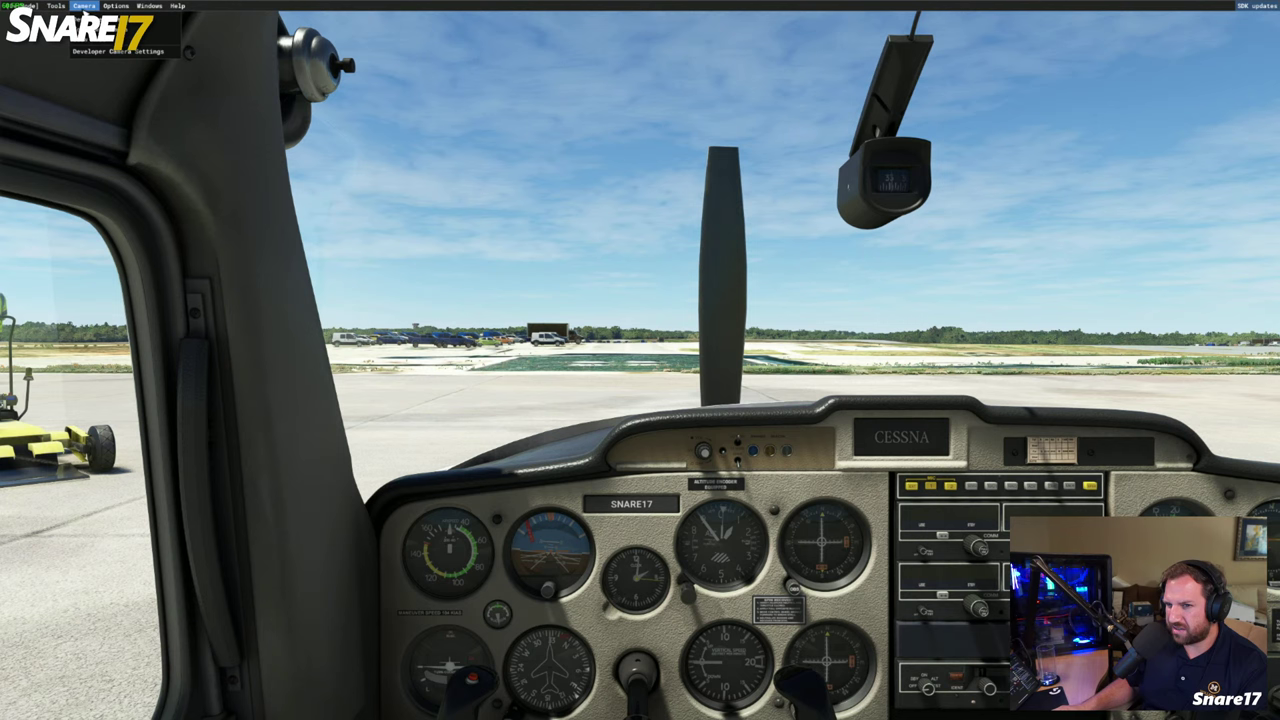
Switch to the developer camera over the terminal ramp and turn on the airport Draw Debug overlay
{"action": "left_click", "coordinate": [118, 19]}
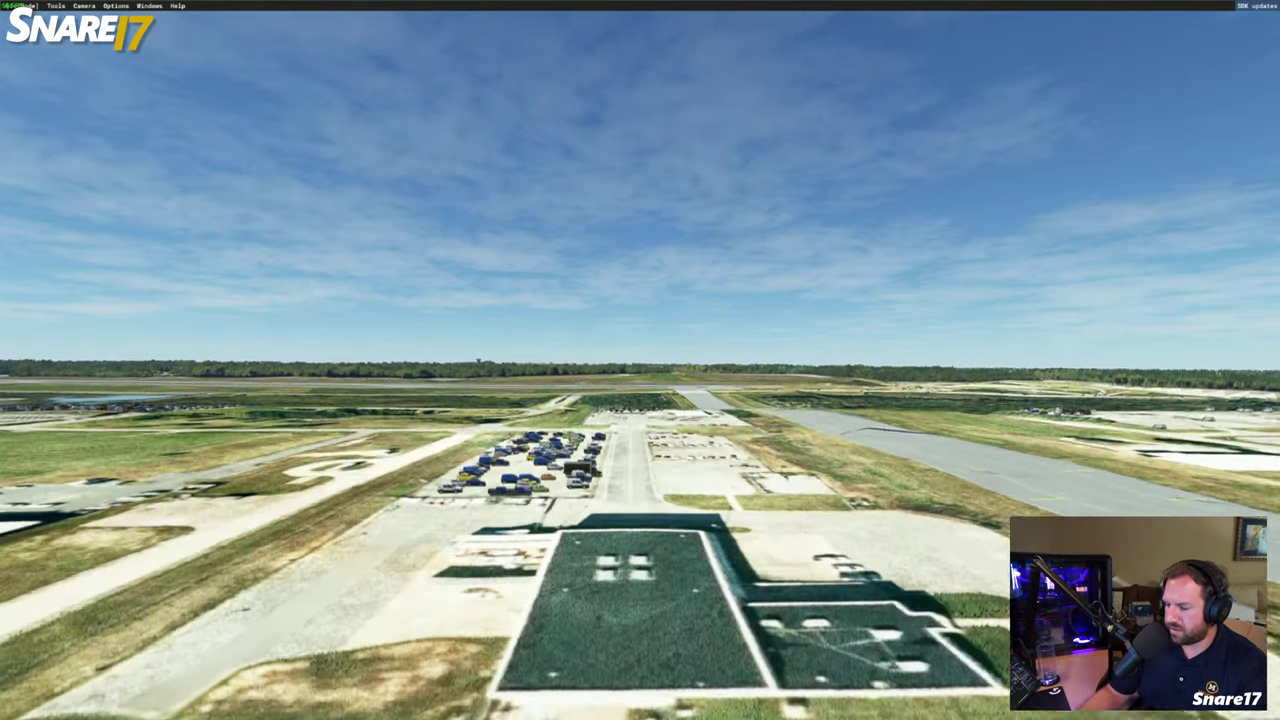
{"action": "key", "text": "a"}
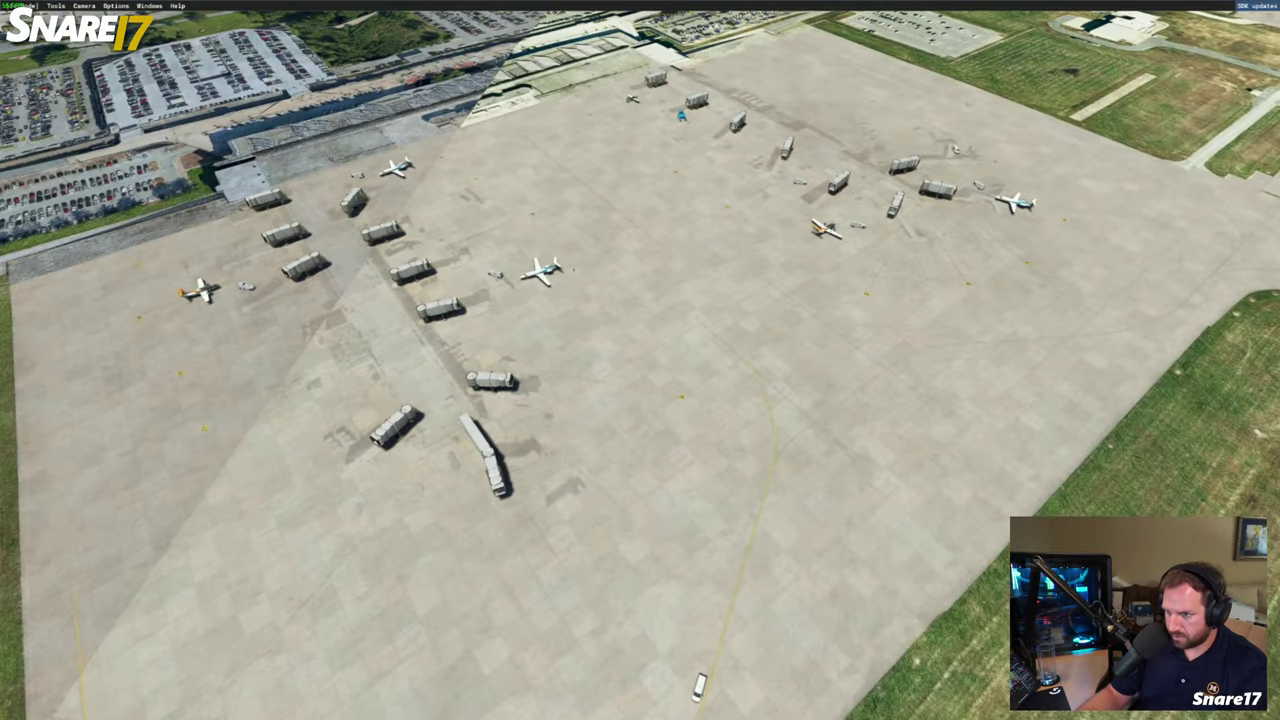
{"action": "left_click", "coordinate": [116, 6]}
{"action": "mouse_move", "coordinate": [218, 252]}
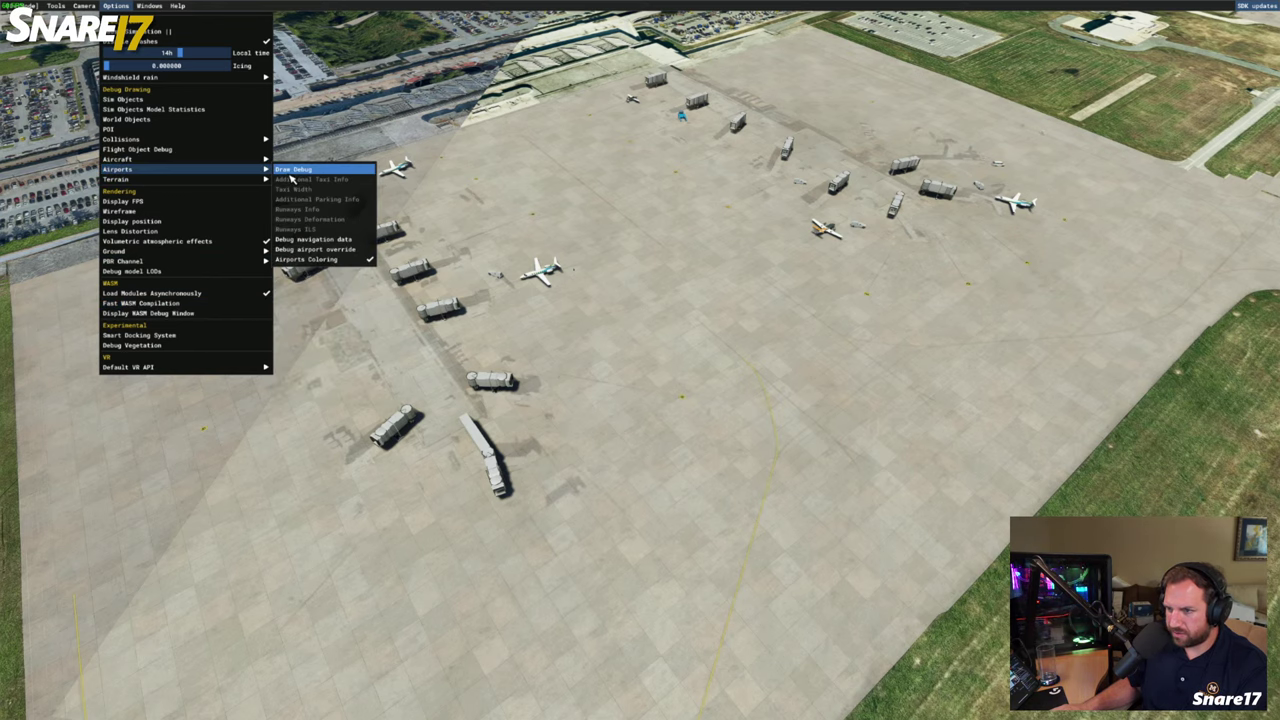
{"action": "left_click", "coordinate": [293, 171]}
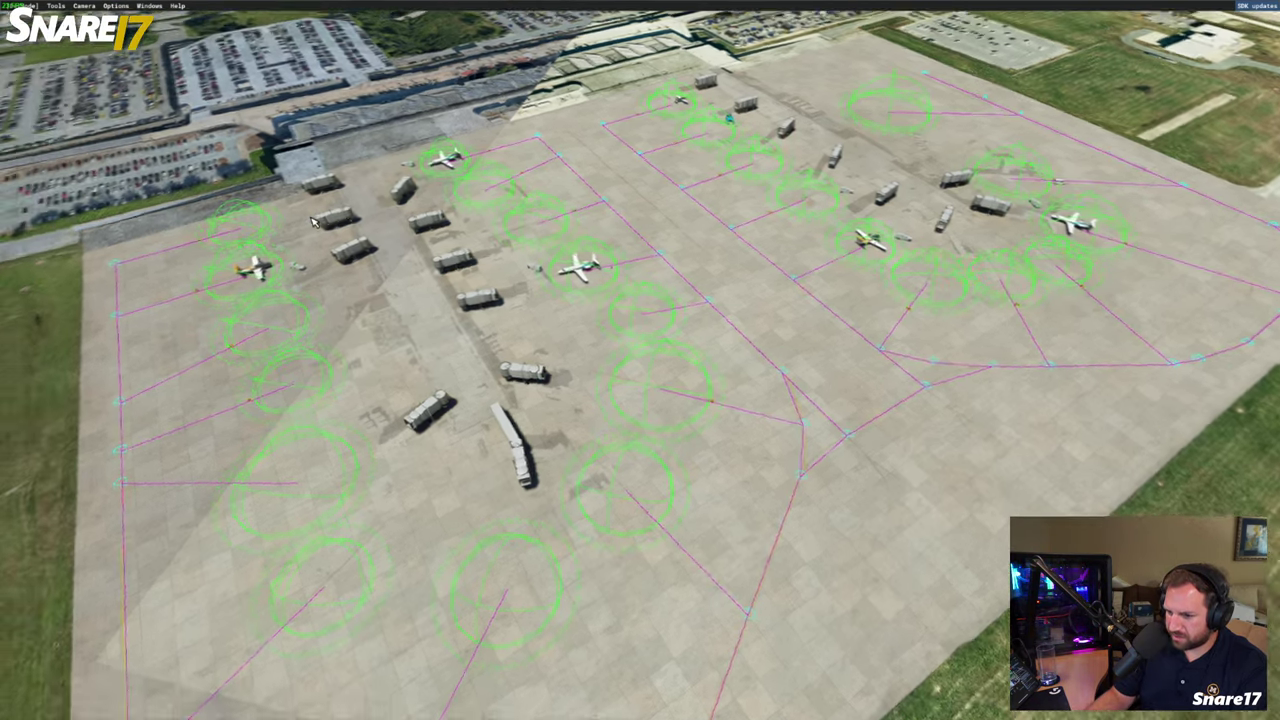
Examine the parking circles from the near concourse's outer end back to stands 40 and 42, comparing their spacing with the jetways and parked aircraft
{"action": "key", "text": "a"}
{"action": "key", "text": "w"}
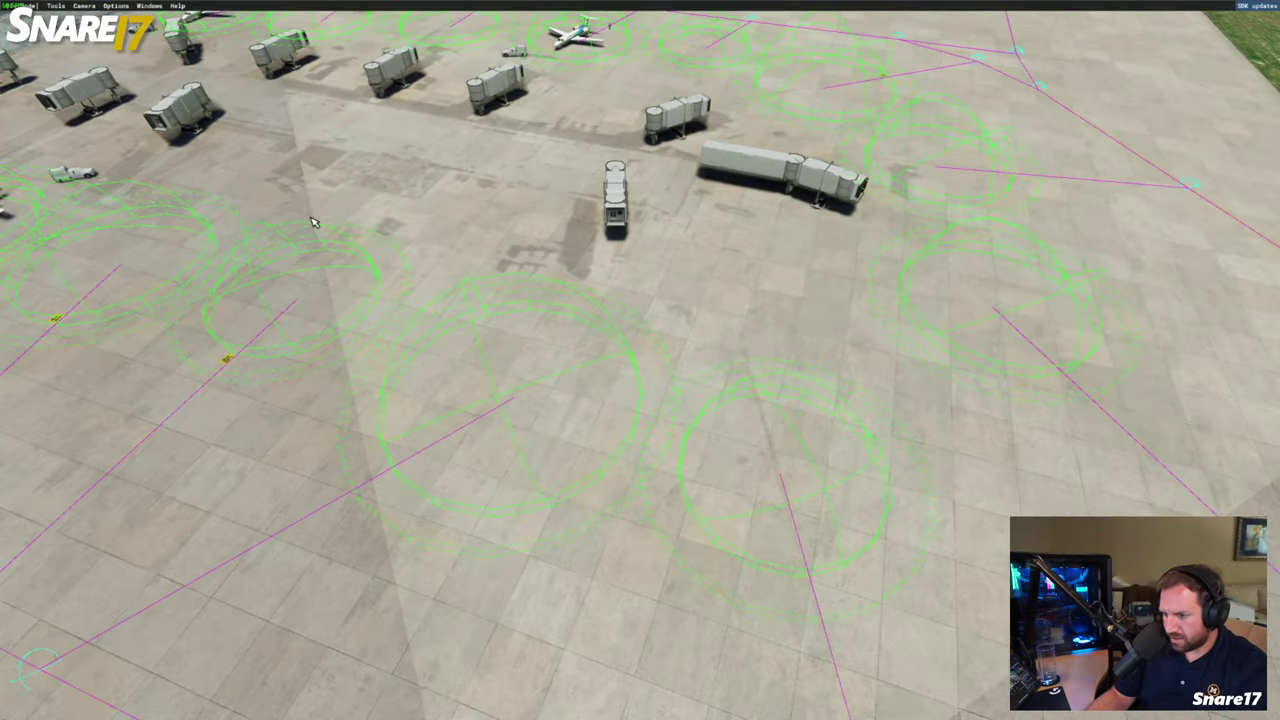
{"action": "key", "text": "a"}
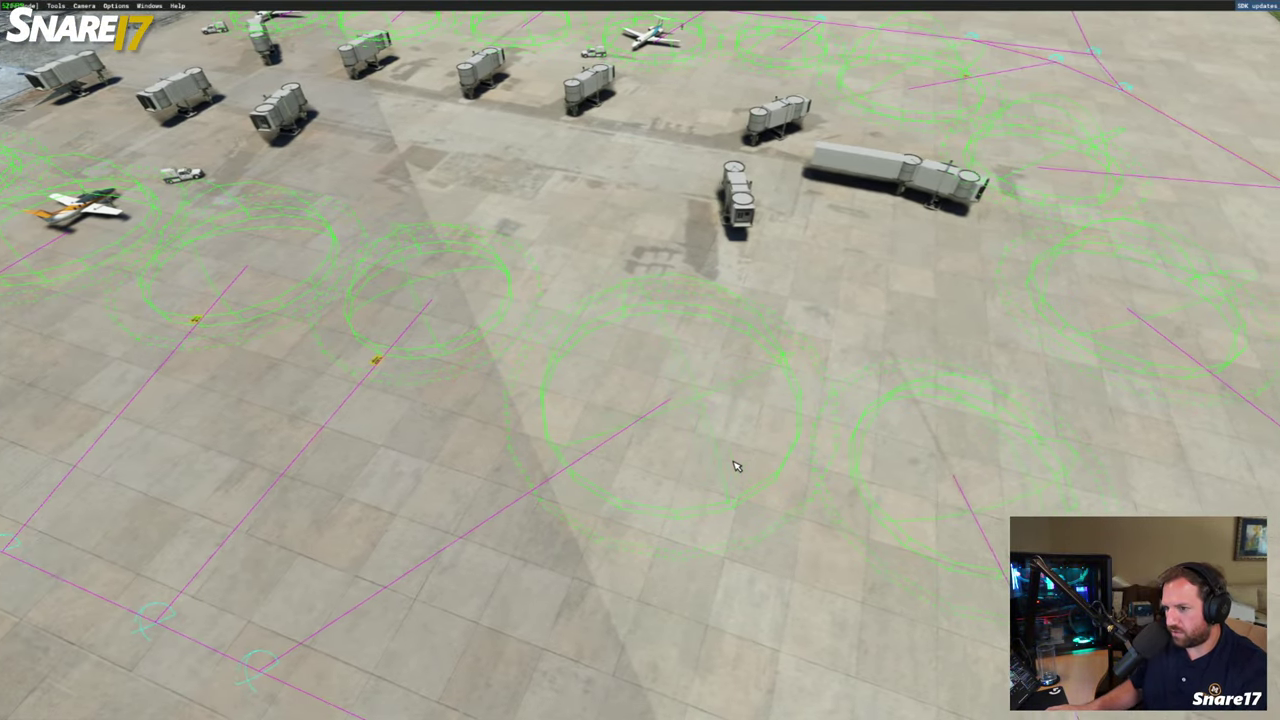
{"action": "key", "text": "a"}
{"action": "key", "text": "w"}
{"action": "key", "text": "s"}
{"action": "key", "text": "d"}
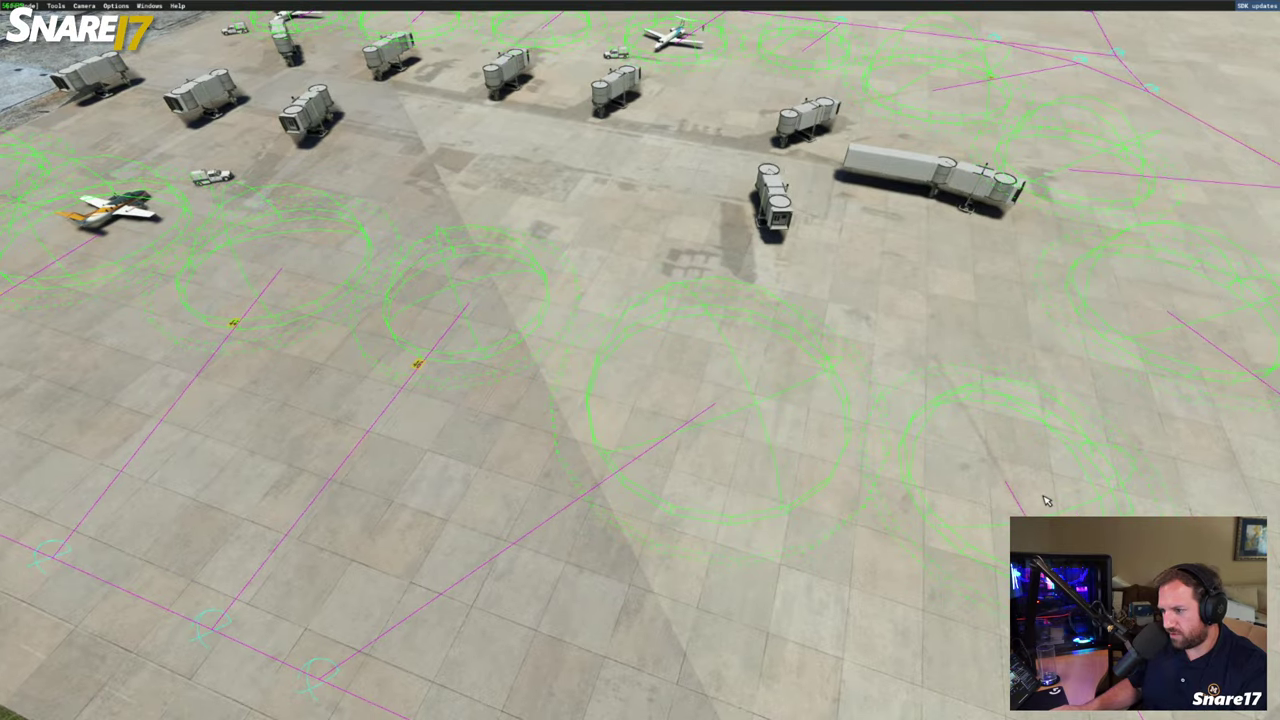
{"action": "key", "text": "w"}
{"action": "key", "text": "a"}
{"action": "key", "text": "a"}
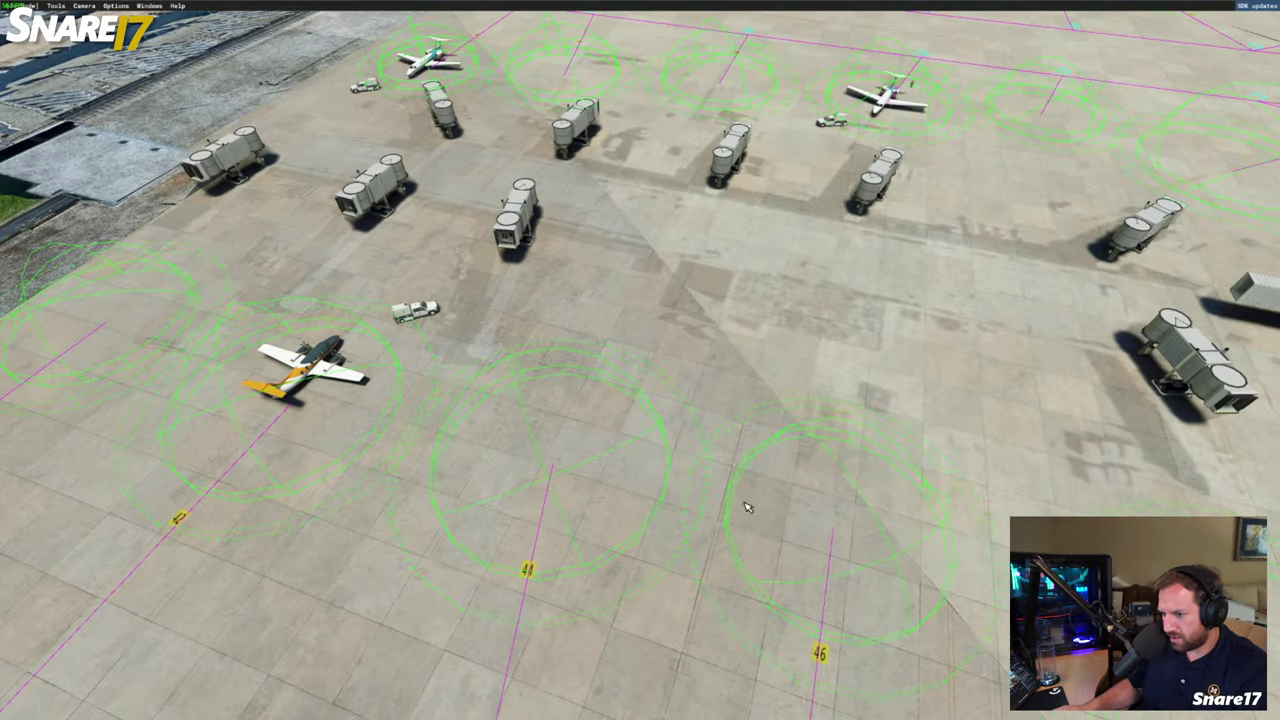
{"action": "key", "text": "a"}
{"action": "key", "text": "a"}
{"action": "key", "text": "w"}
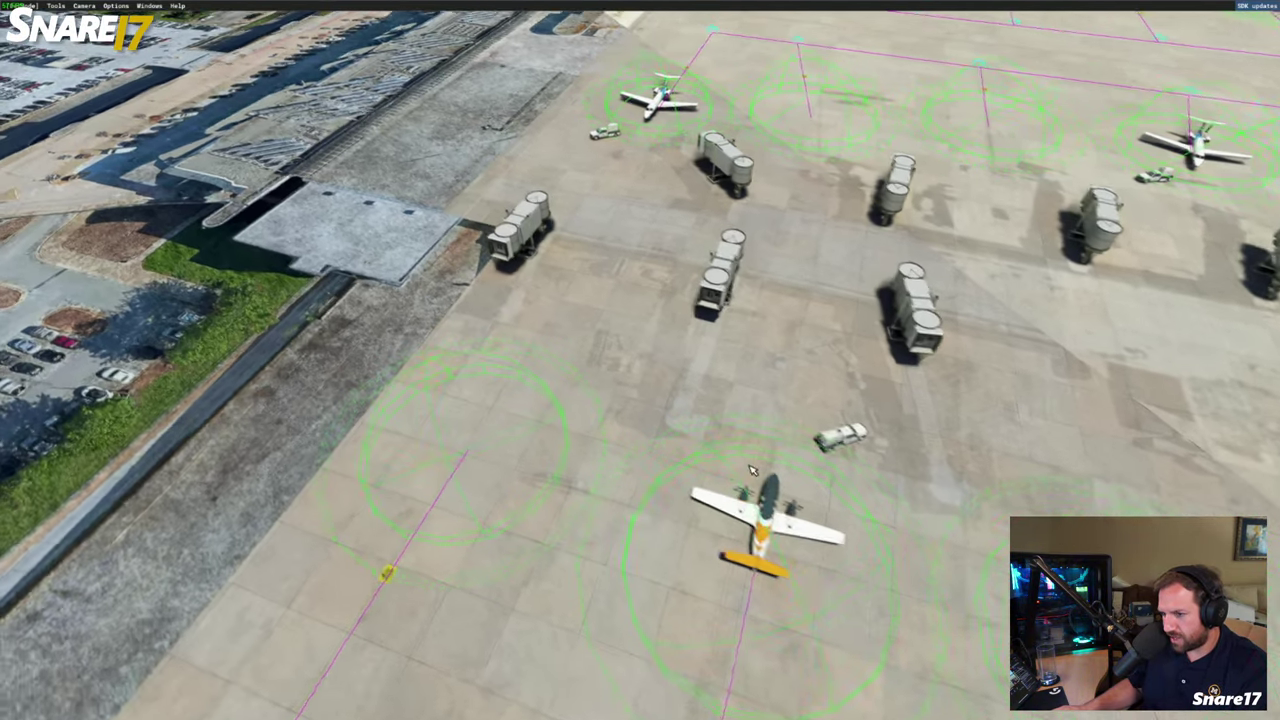
{"action": "key", "text": "s"}
{"action": "key", "text": "r"}
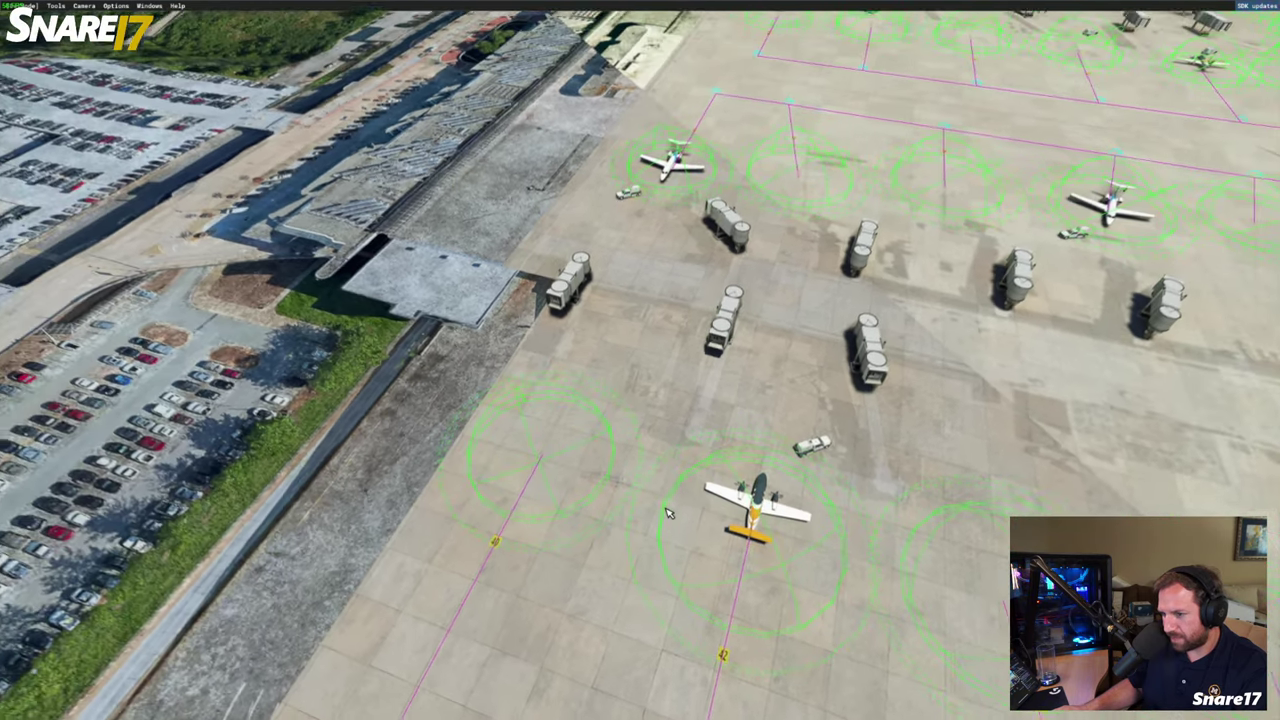
Examine the parking circles and taxi paths along the inner side of the near concourse, from the terminal to its outer end
{"action": "key", "text": "d"}
{"action": "key", "text": "w"}
{"action": "key", "text": "a"}
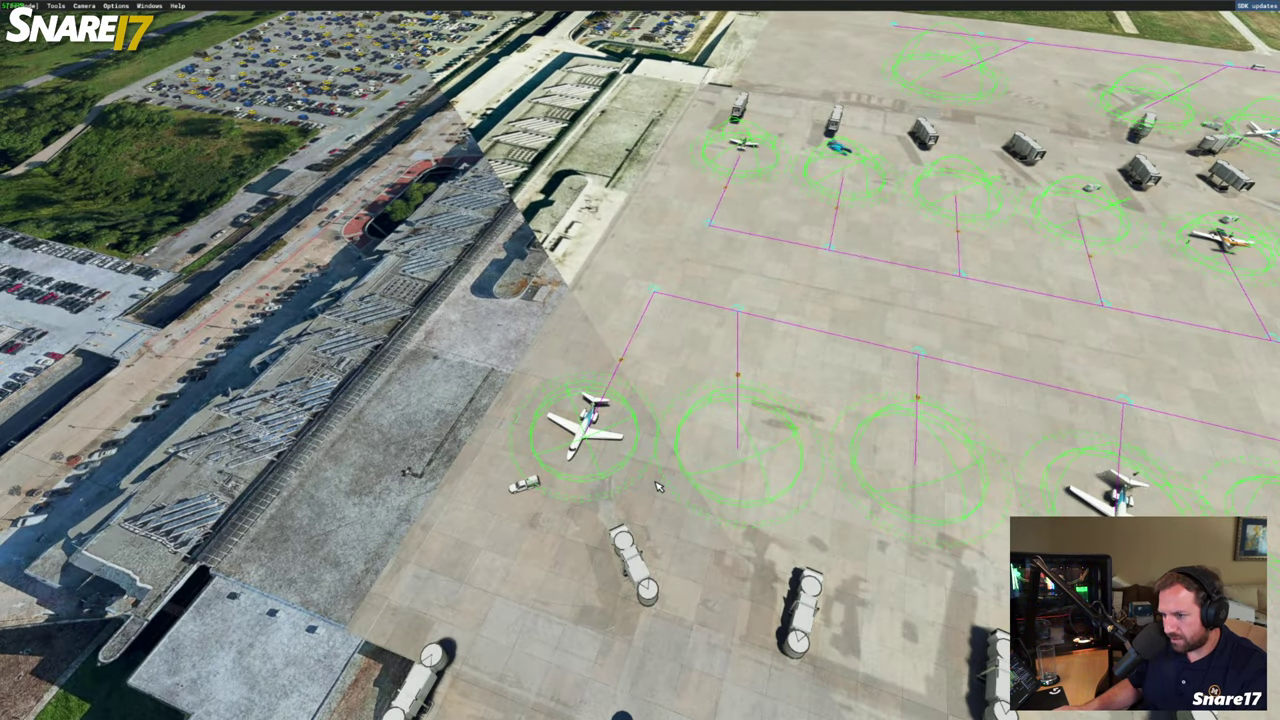
{"action": "key", "text": "d"}
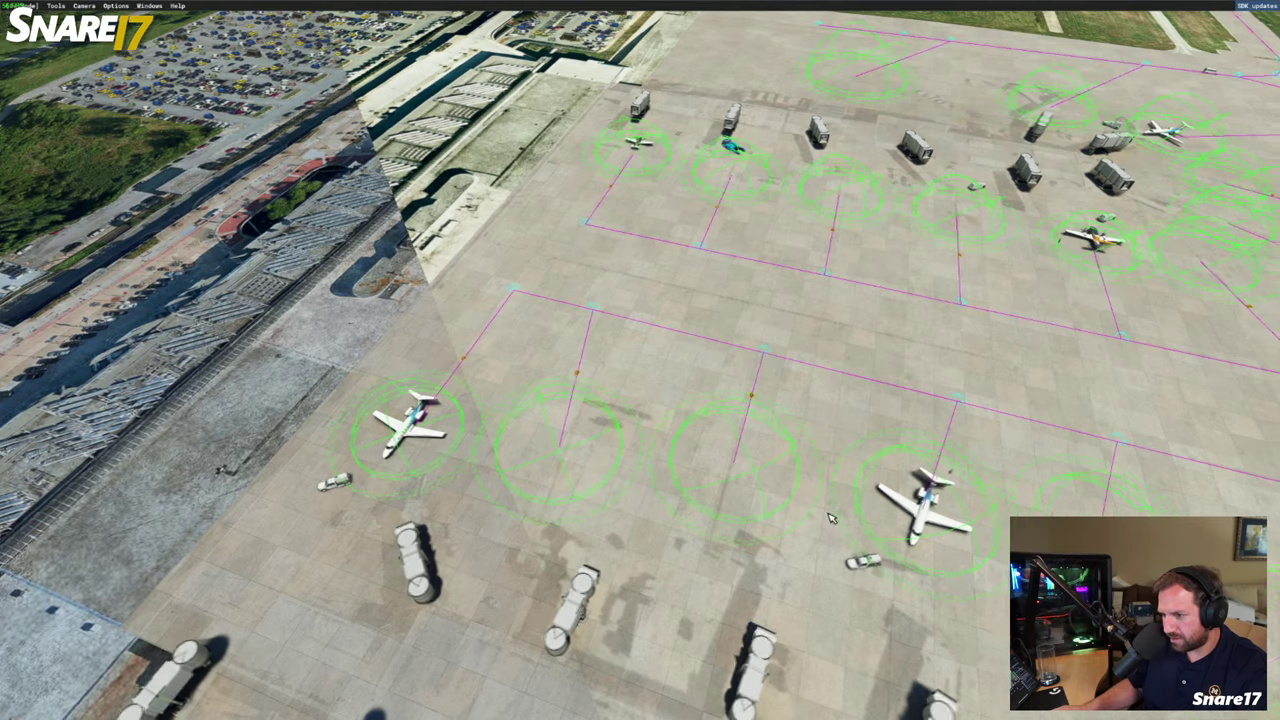
{"action": "key", "text": "d"}
{"action": "key", "text": "s"}
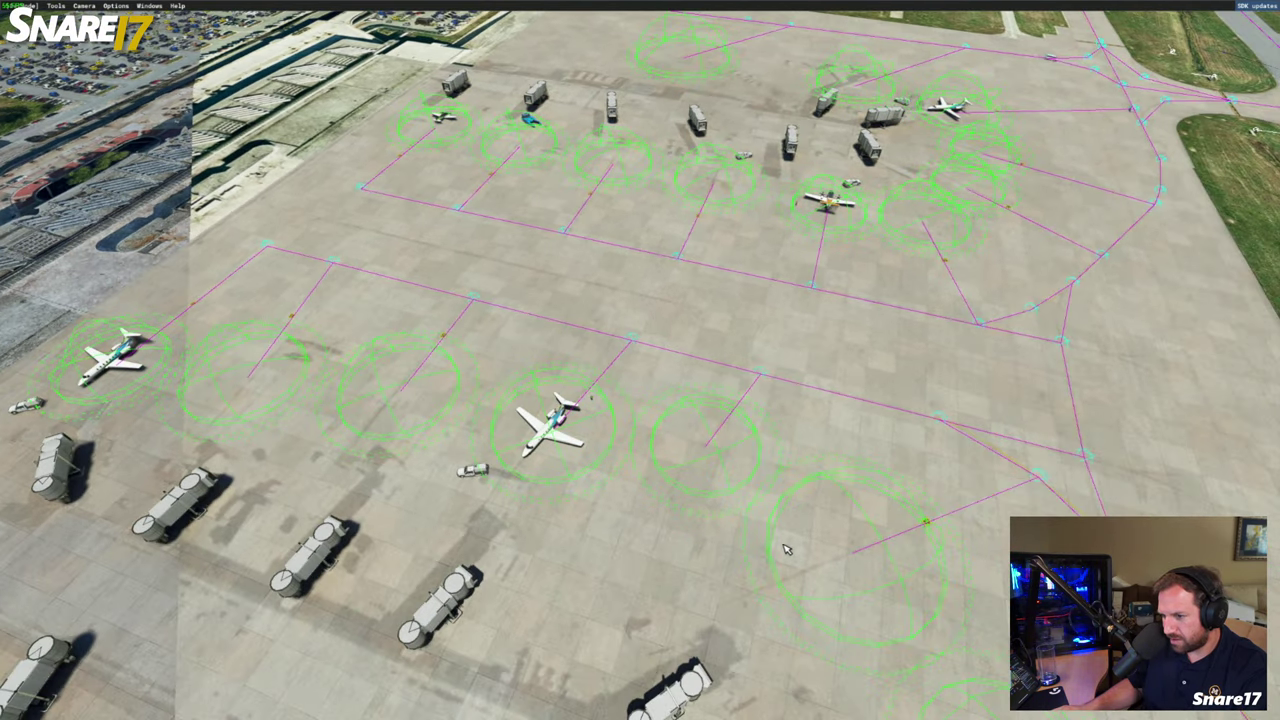
{"action": "key", "text": "f"}
{"action": "key", "text": "w"}
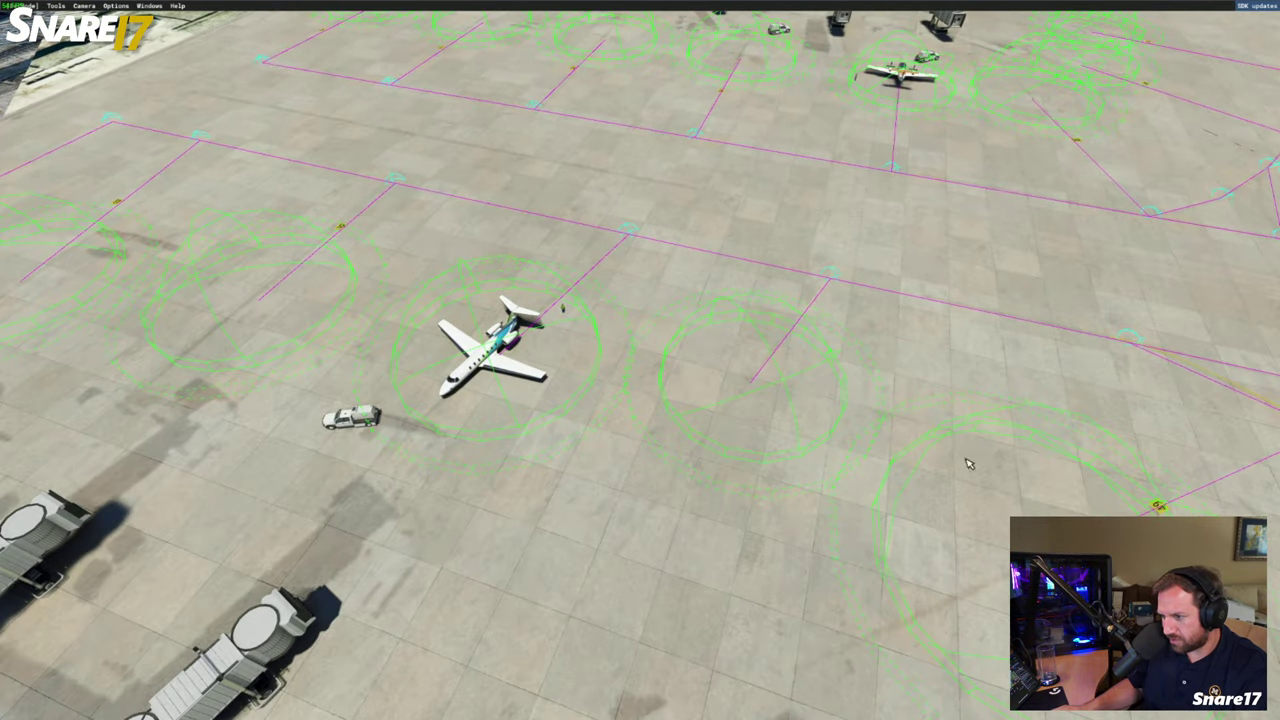
{"action": "key", "text": "s"}
{"action": "key", "text": "d"}
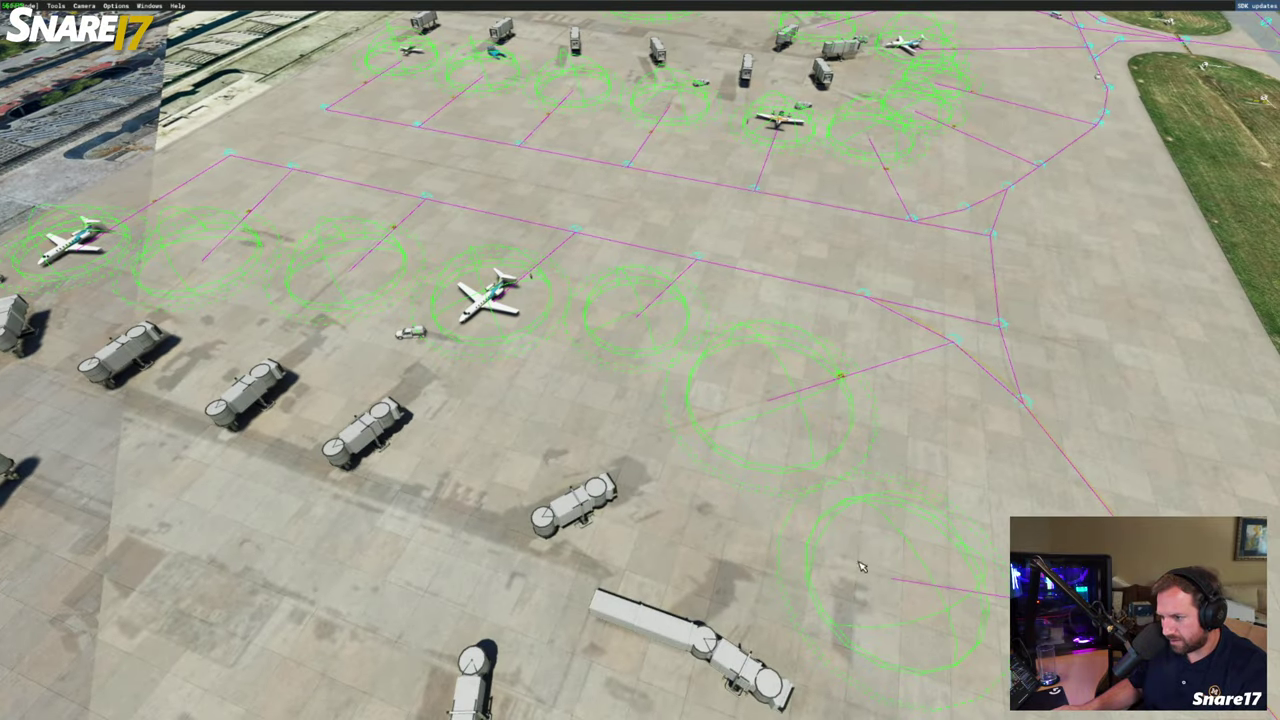
{"action": "key", "text": "f"}
{"action": "key", "text": "s"}
{"action": "key", "text": "r"}
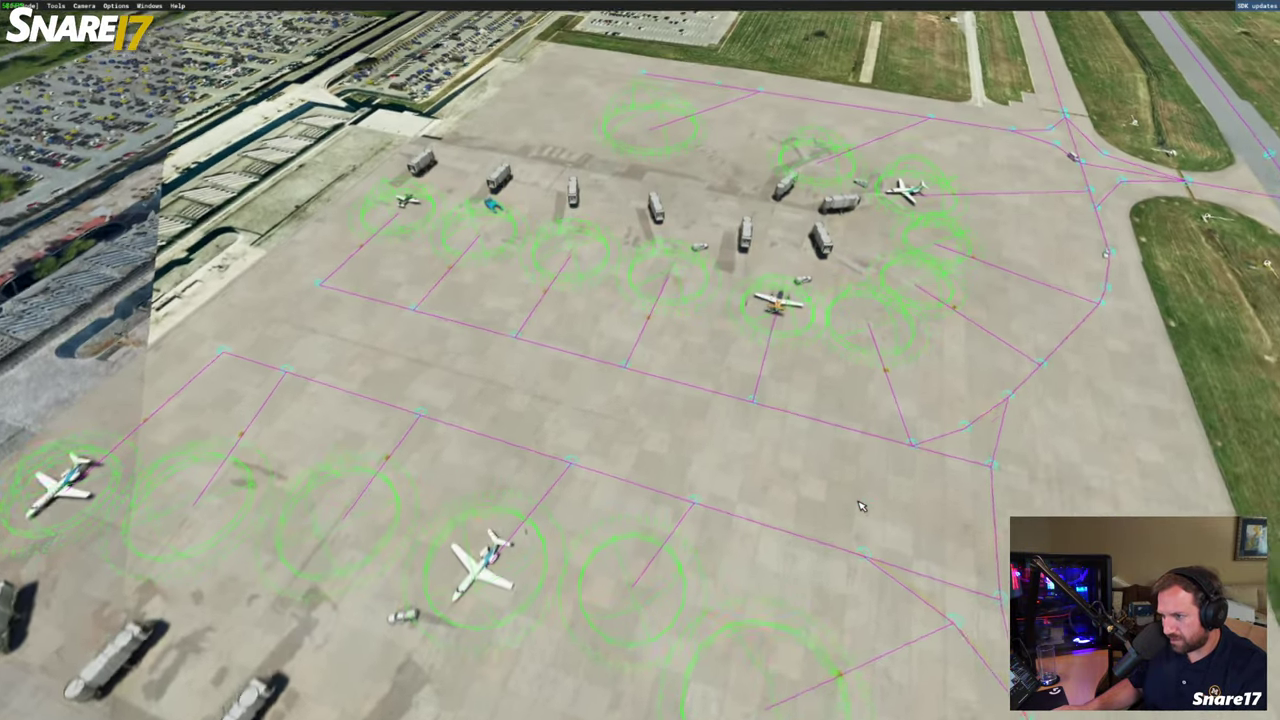
Examine the far concourse's stands from 20, 22, 24 and 26 around its outer end, comparing the parking circles with the jetways and parked aircraft
{"action": "key", "text": "w"}
{"action": "key", "text": "a"}
{"action": "key", "text": "f"}
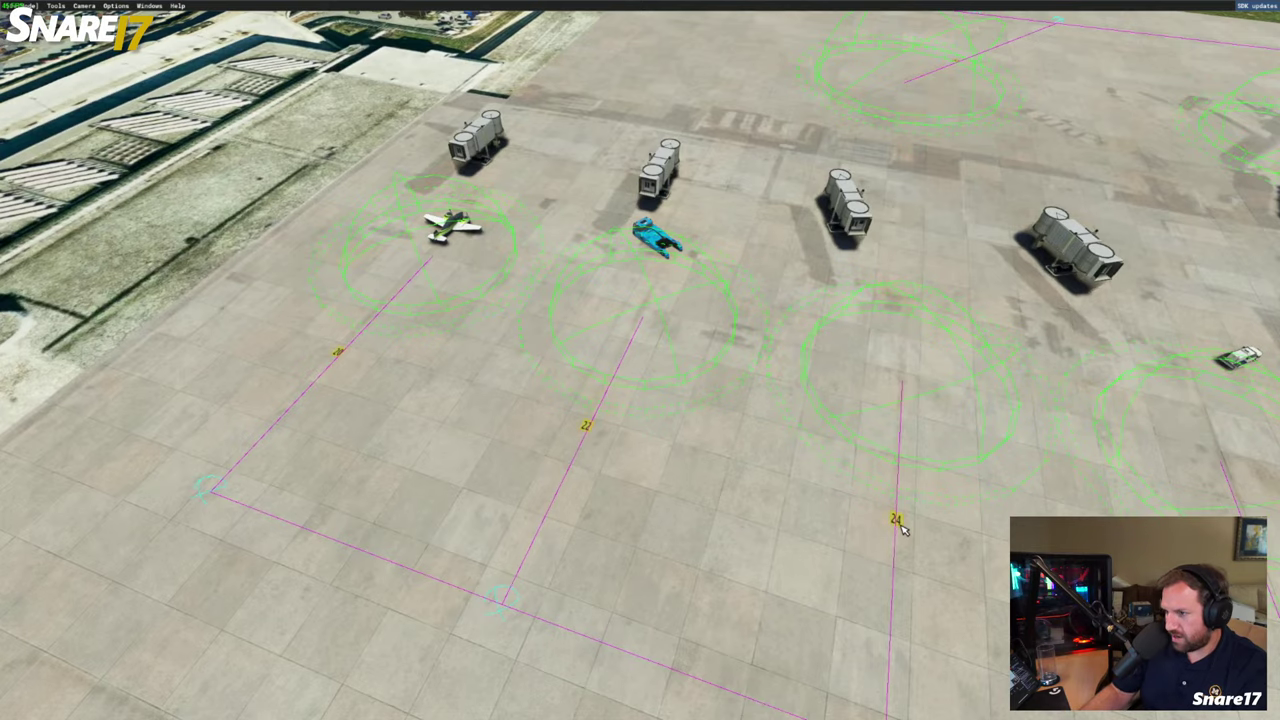
{"action": "key", "text": "a"}
{"action": "right_click_drag", "start_coordinate": [901, 526], "coordinate": [904, 530]}
{"action": "key", "text": "a"}
{"action": "key", "text": "w"}
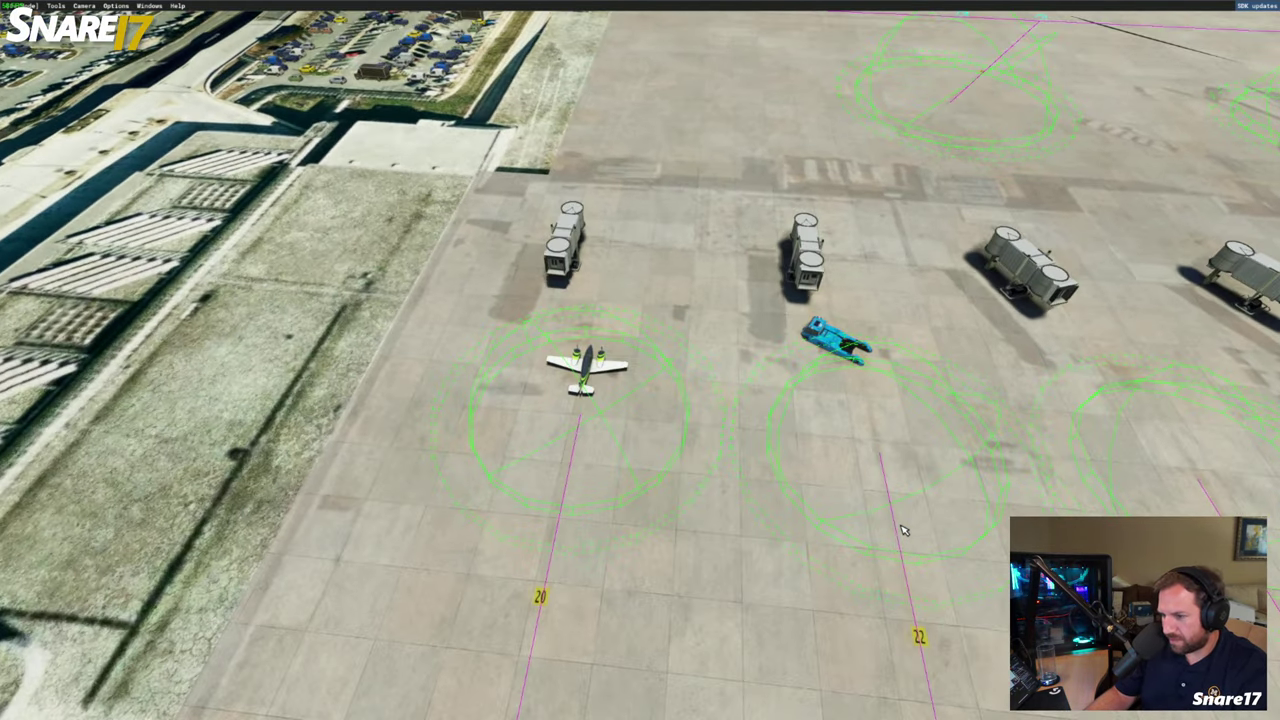
{"action": "key", "text": "d"}
{"action": "key", "text": "d"}
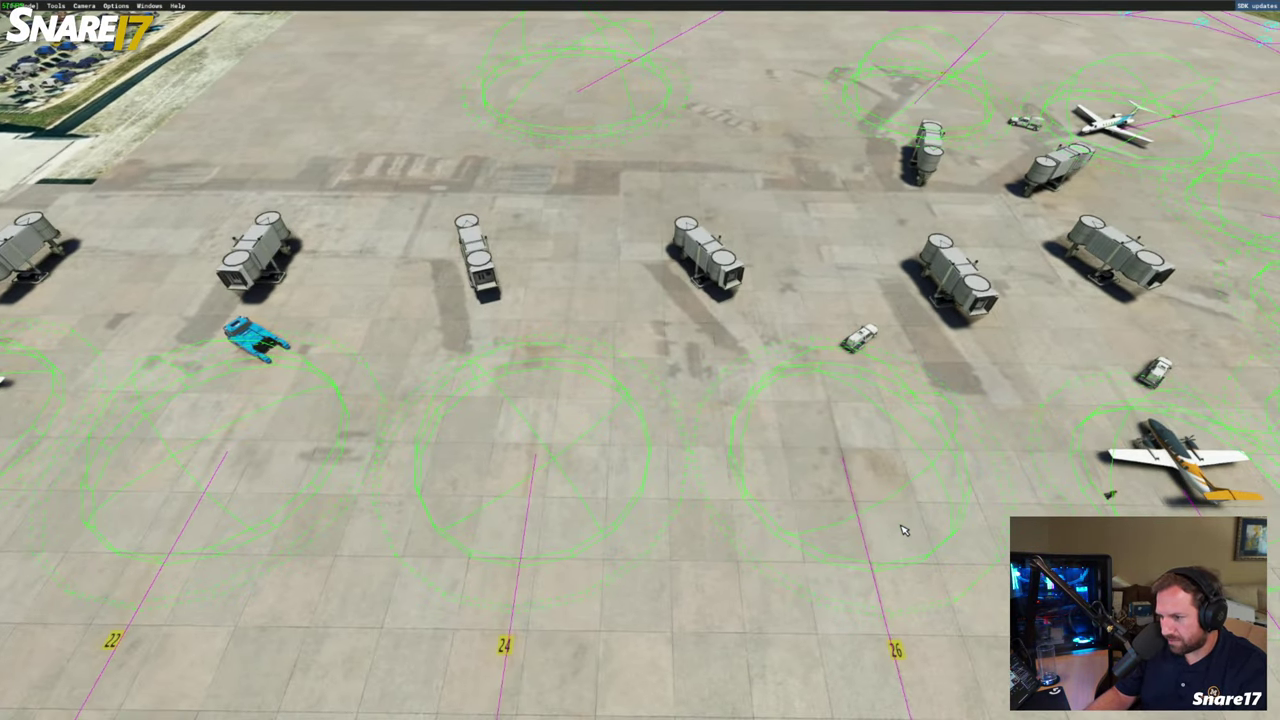
{"action": "key", "text": "a"}
{"action": "key", "text": "r"}
{"action": "key", "text": "s"}
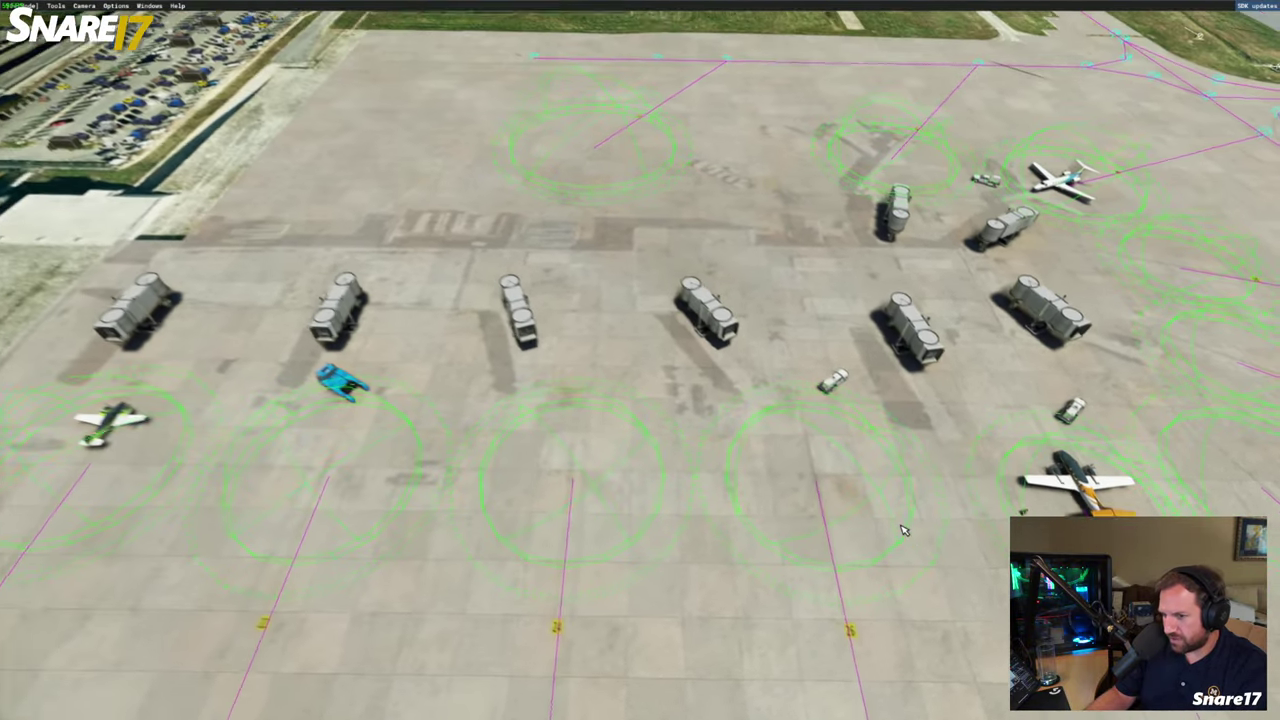
{"action": "key", "text": "d"}
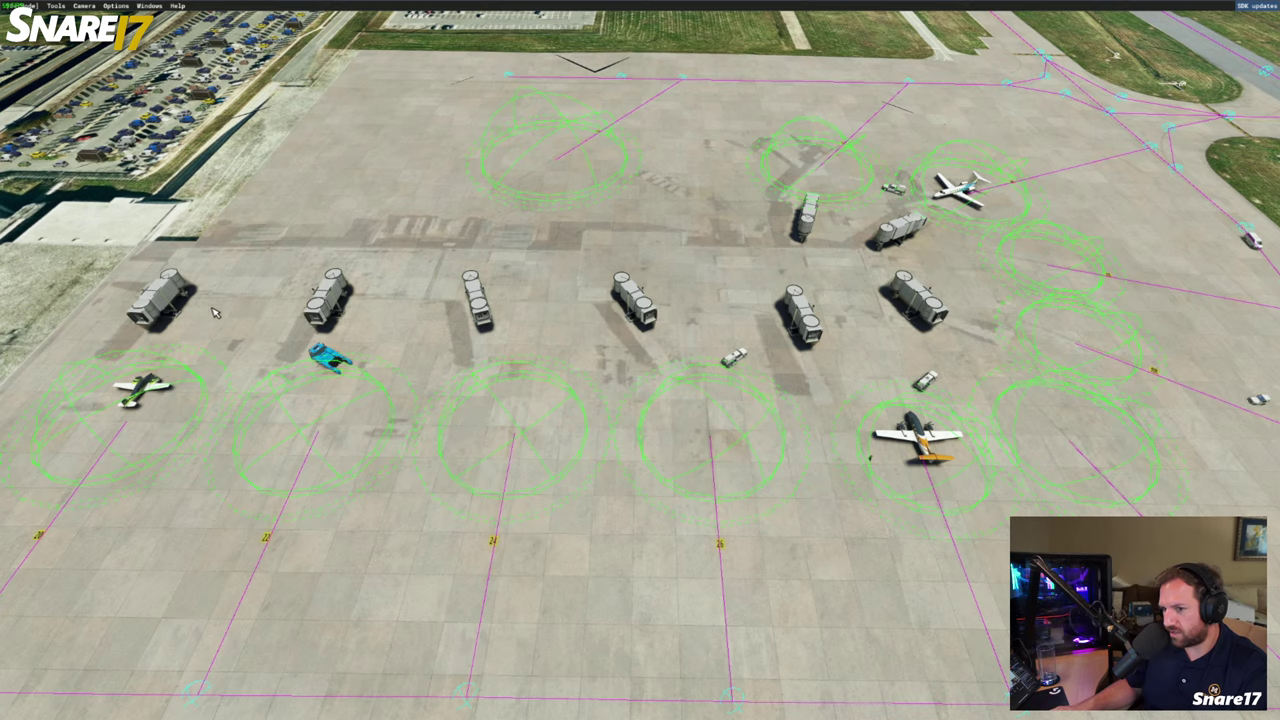
{"action": "key", "text": "d"}
{"action": "key", "text": "w"}
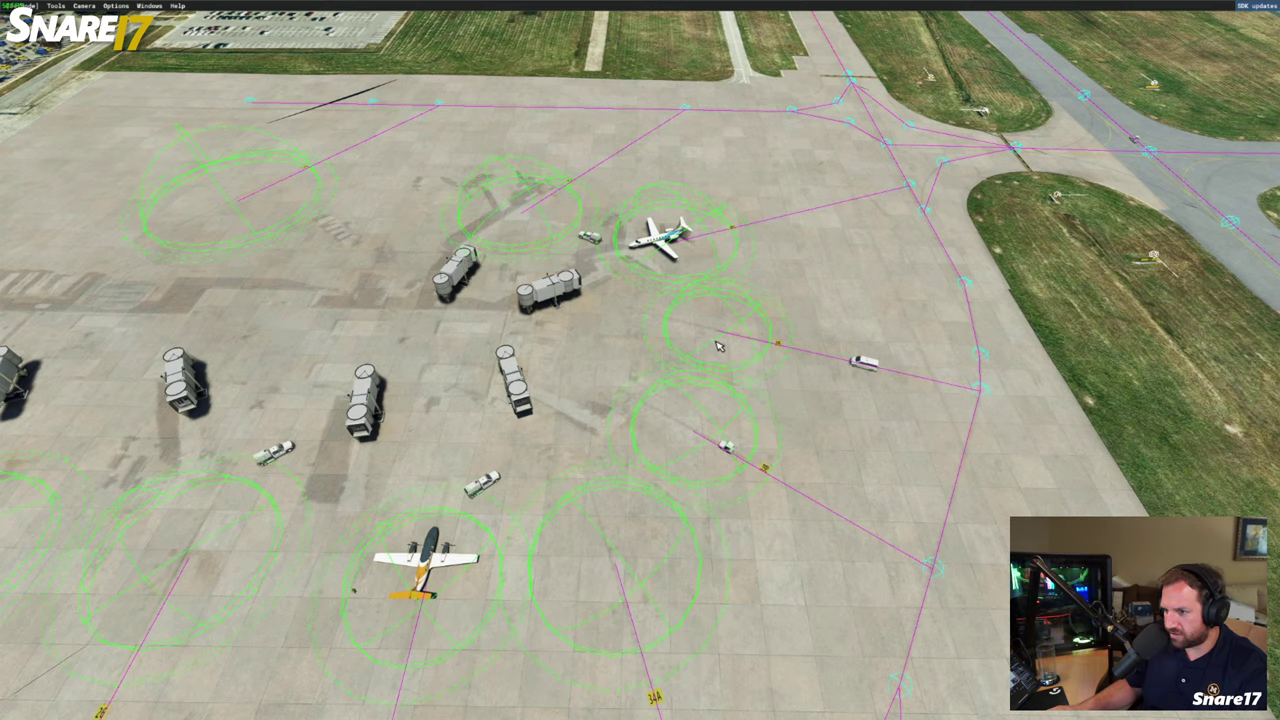
Examine the near concourse's parking row from the terminal side around its outer end, including the jetways and taxi paths
{"action": "key", "text": "s"}
{"action": "key", "text": "r"}
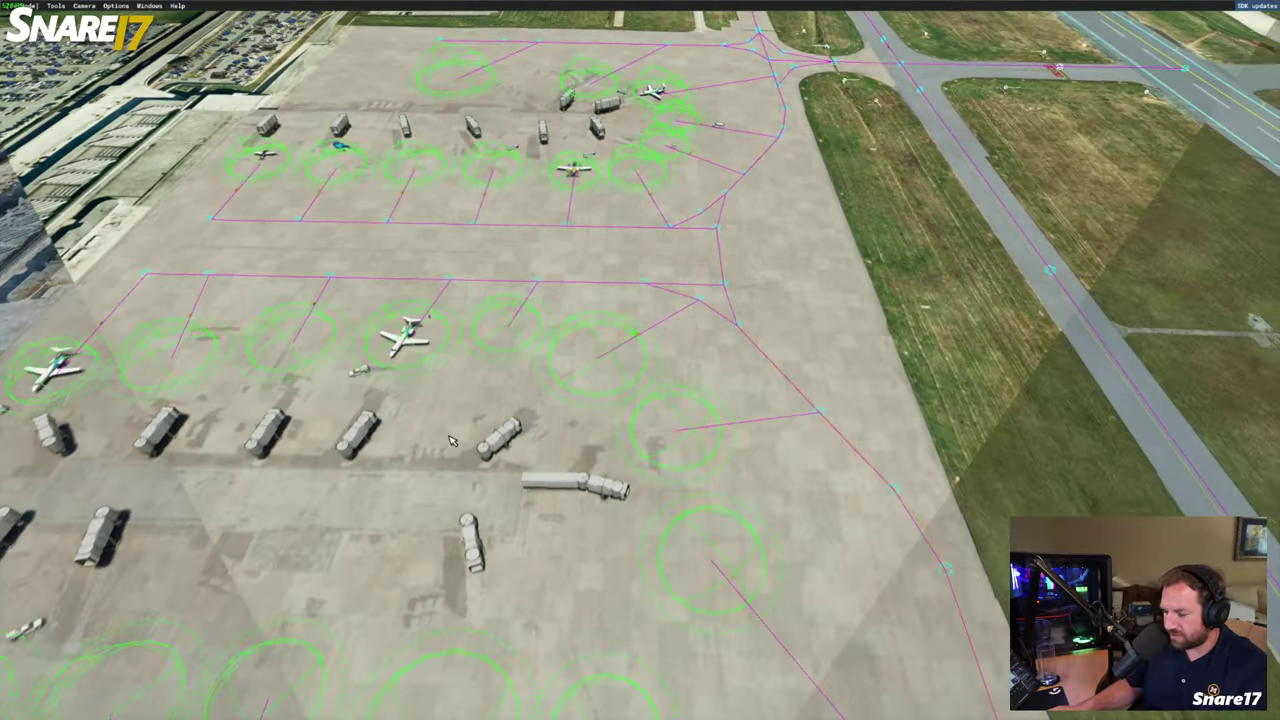
{"action": "key", "text": "s"}
{"action": "key", "text": "a"}
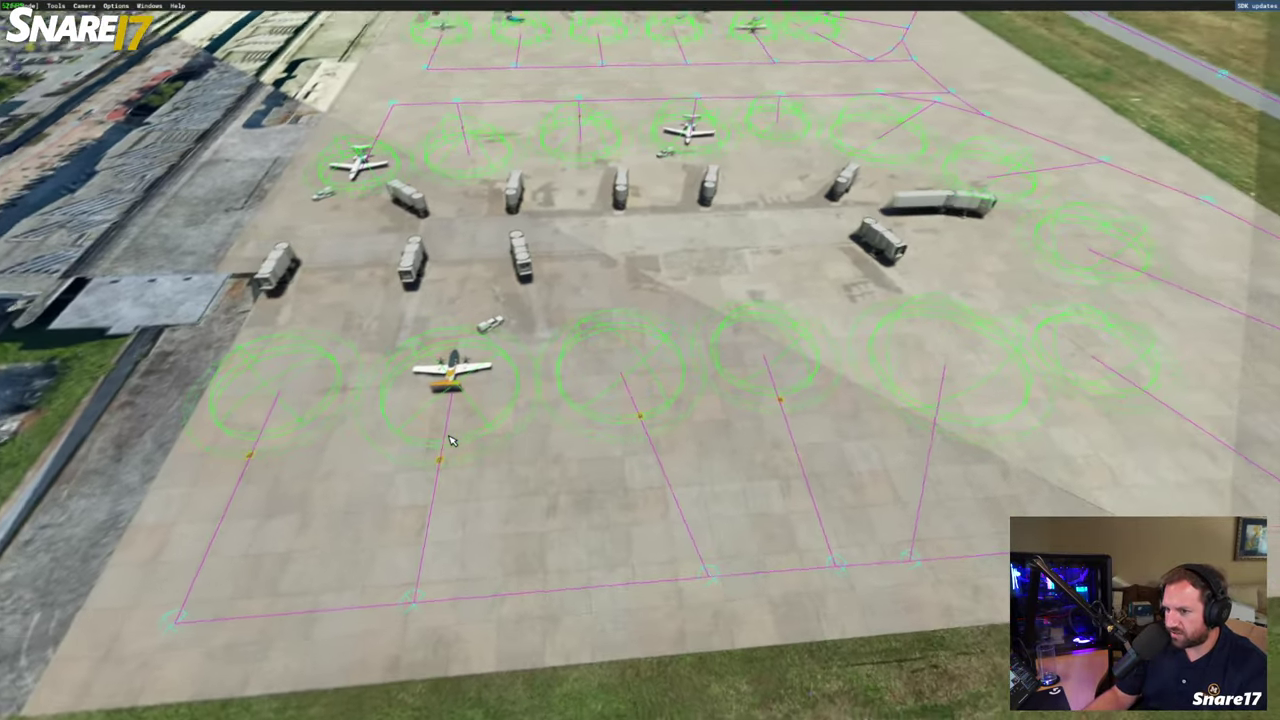
{"action": "key", "text": "w"}
{"action": "key", "text": "d"}
{"action": "key", "text": "s"}
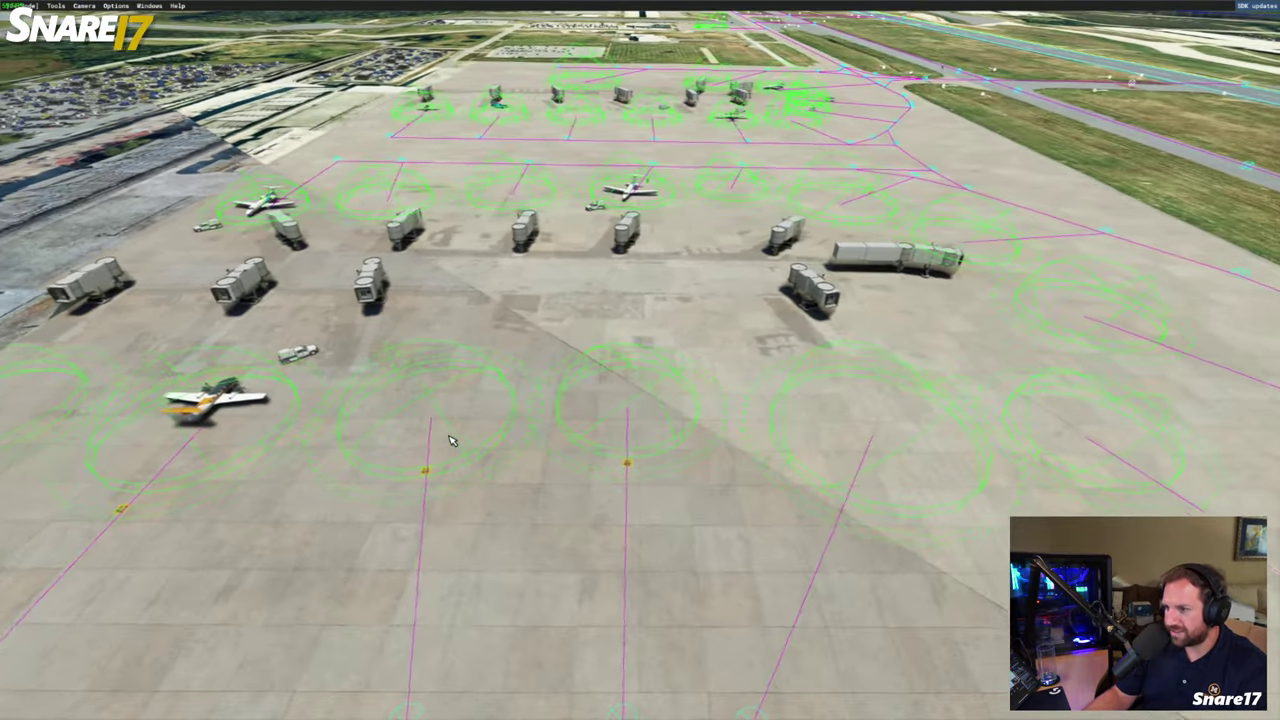
{"action": "key", "text": "d"}
{"action": "key", "text": "KP_4"}
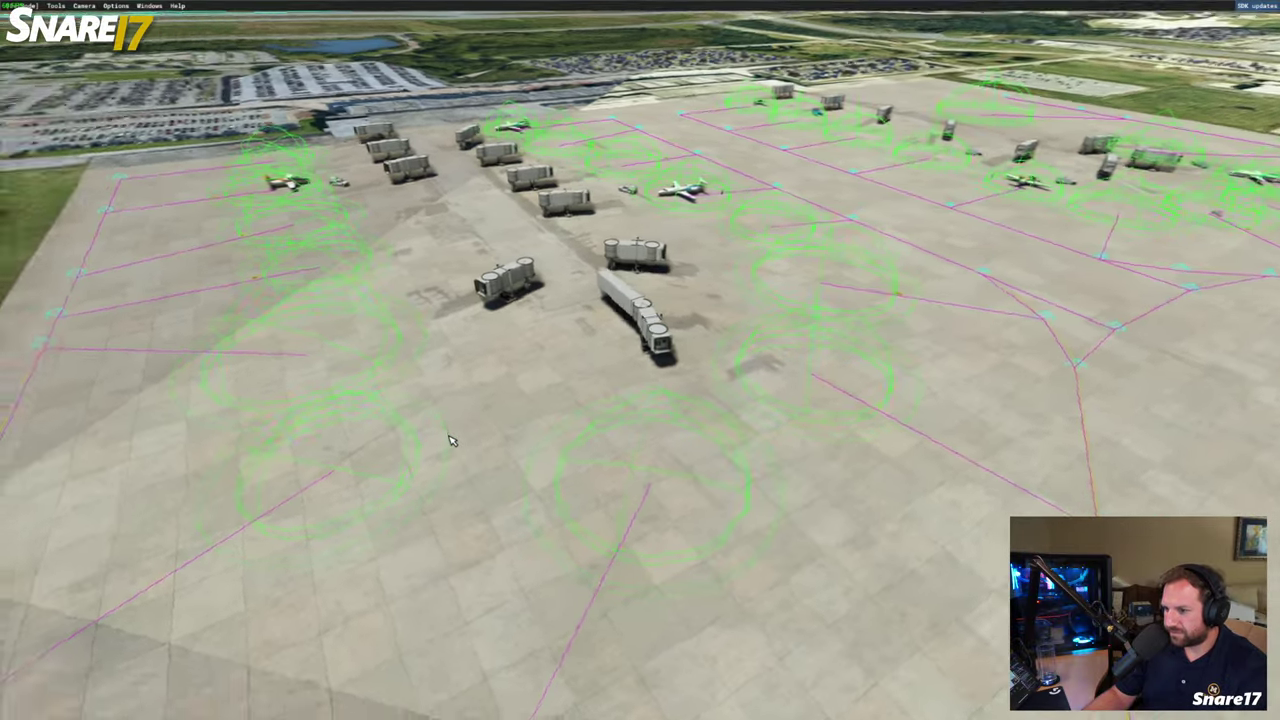
{"action": "key", "text": "d"}
{"action": "key", "text": "r"}
{"action": "right_click_drag", "start_coordinate": [450, 440], "coordinate": [594, 556]}
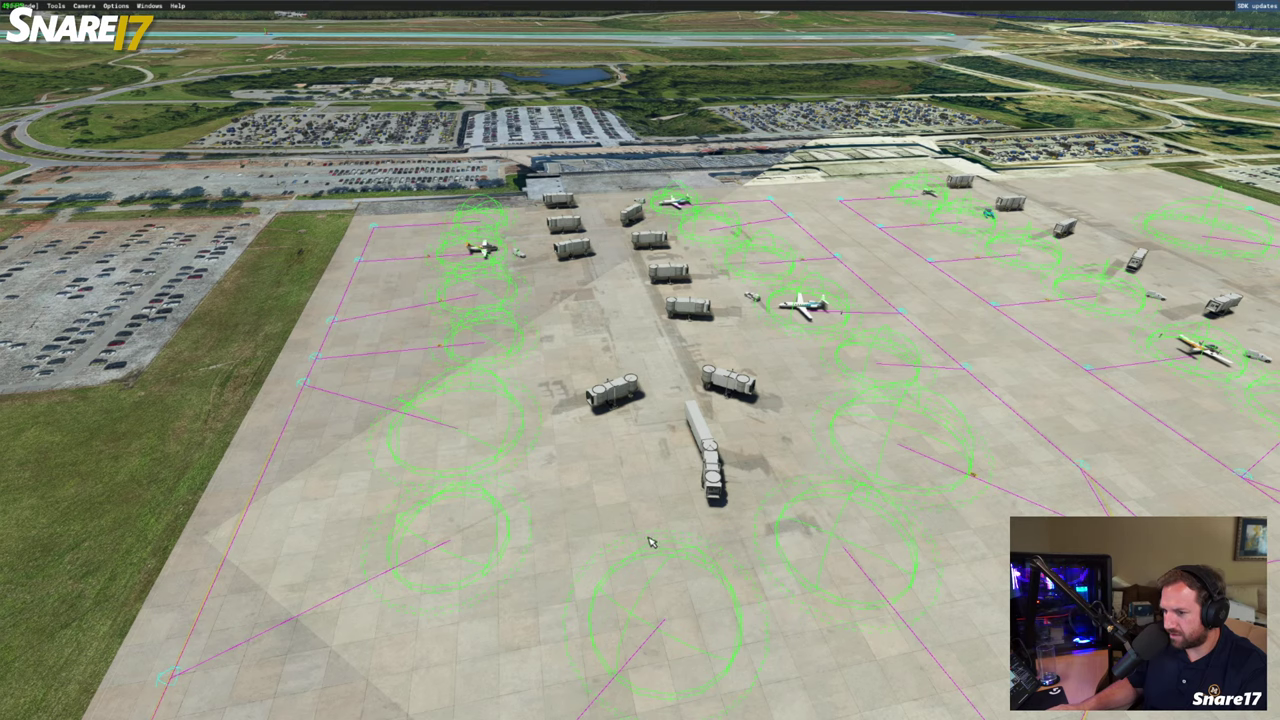
Survey both concourses together from above the apron, checking the taxi paths that connect them to the taxiway
{"action": "key", "text": "d"}
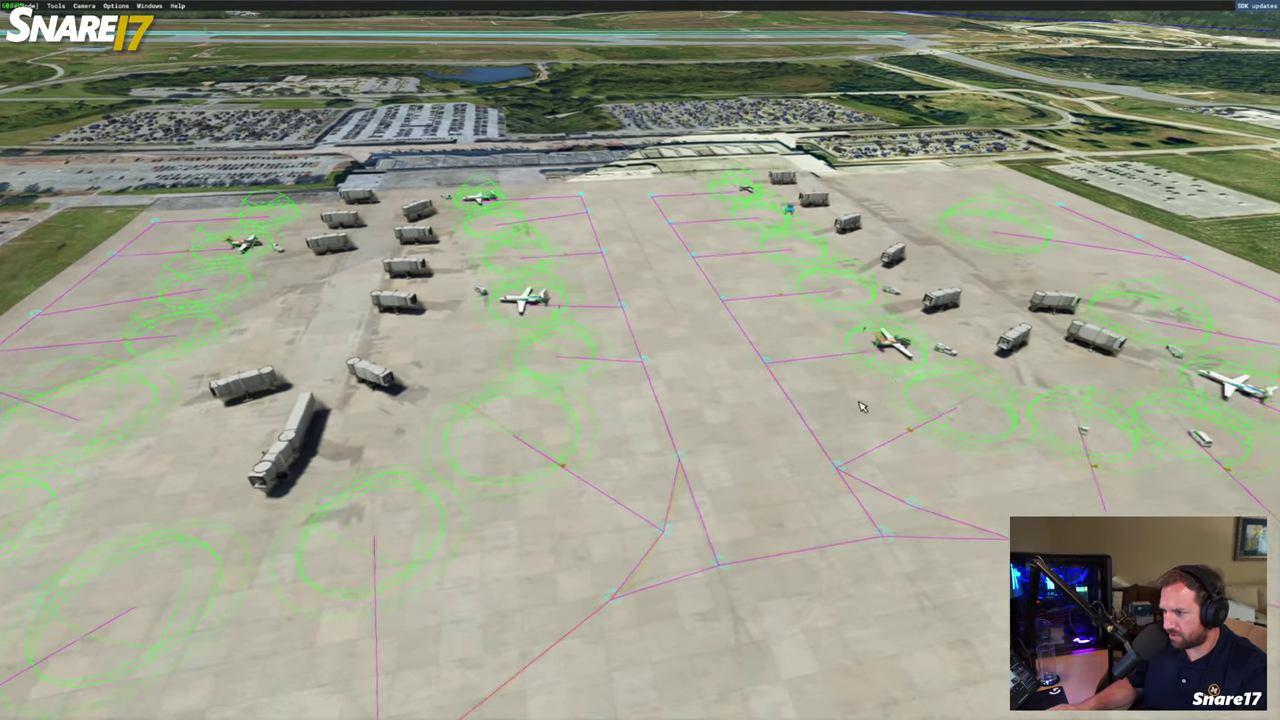
{"action": "key", "text": "w"}
{"action": "key", "text": "d"}
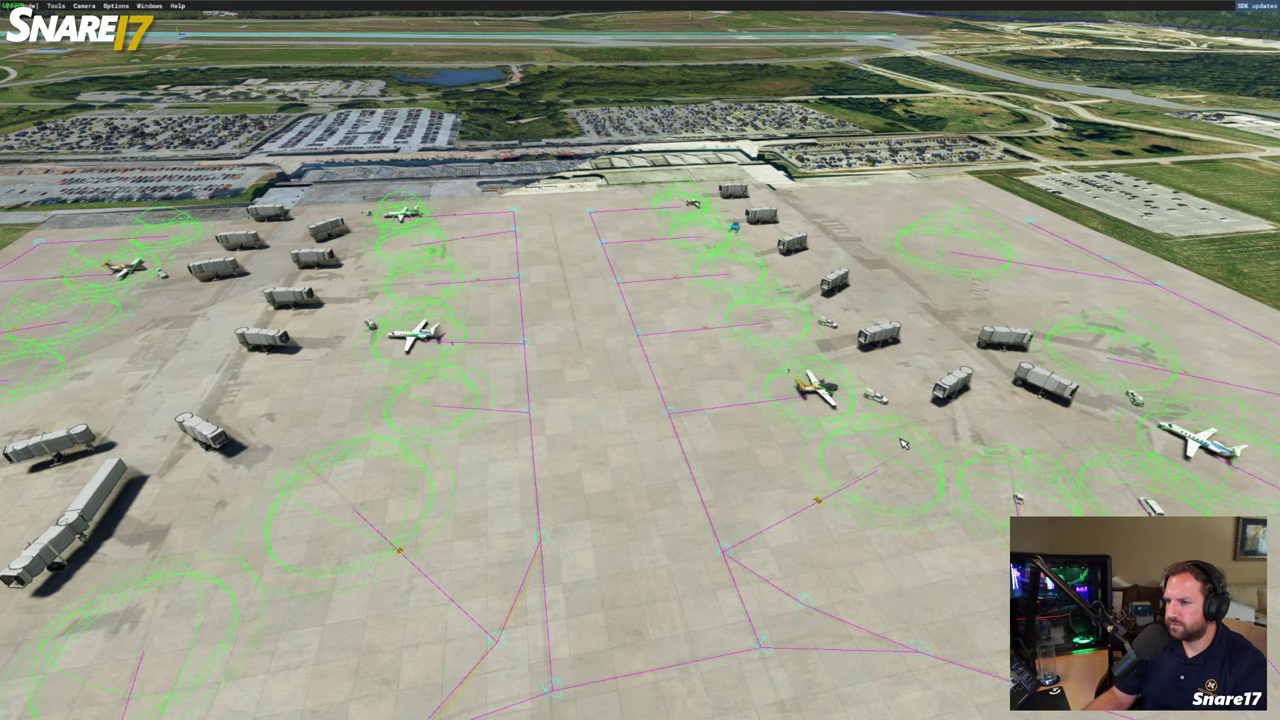
{"action": "key", "text": "s"}
{"action": "key", "text": "a"}
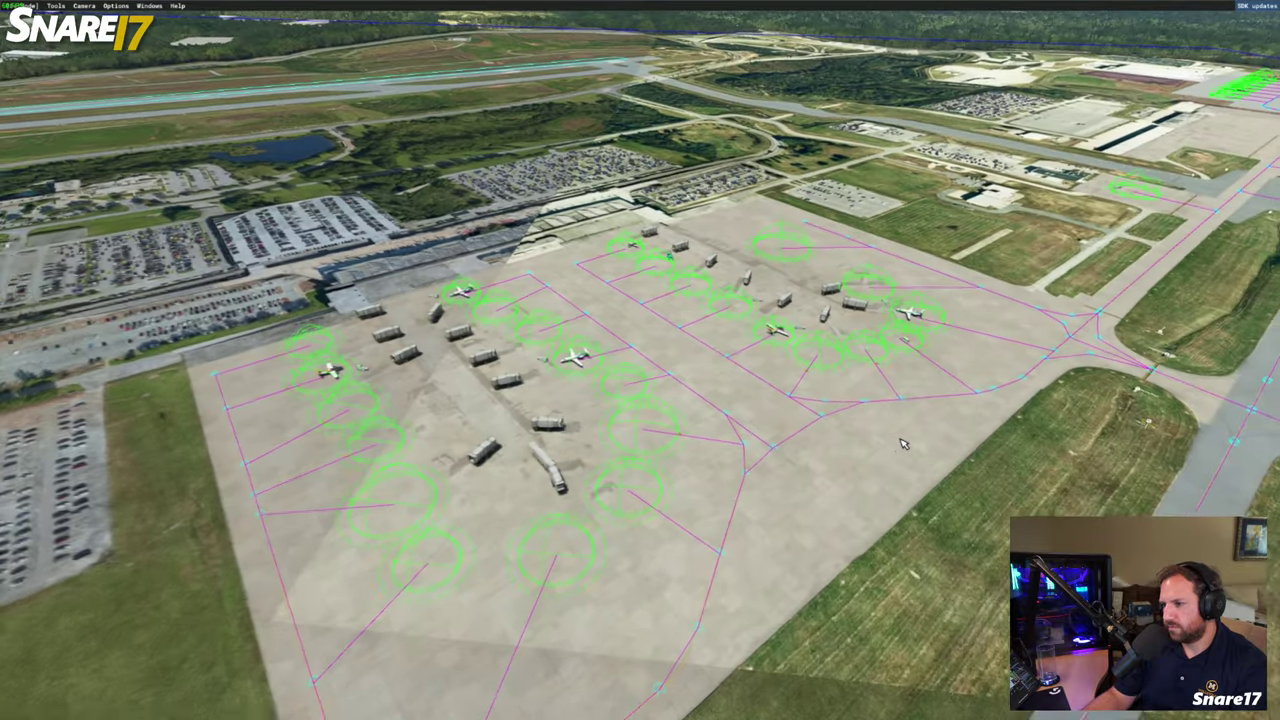
{"action": "key", "text": "s"}
{"action": "key", "text": "a"}
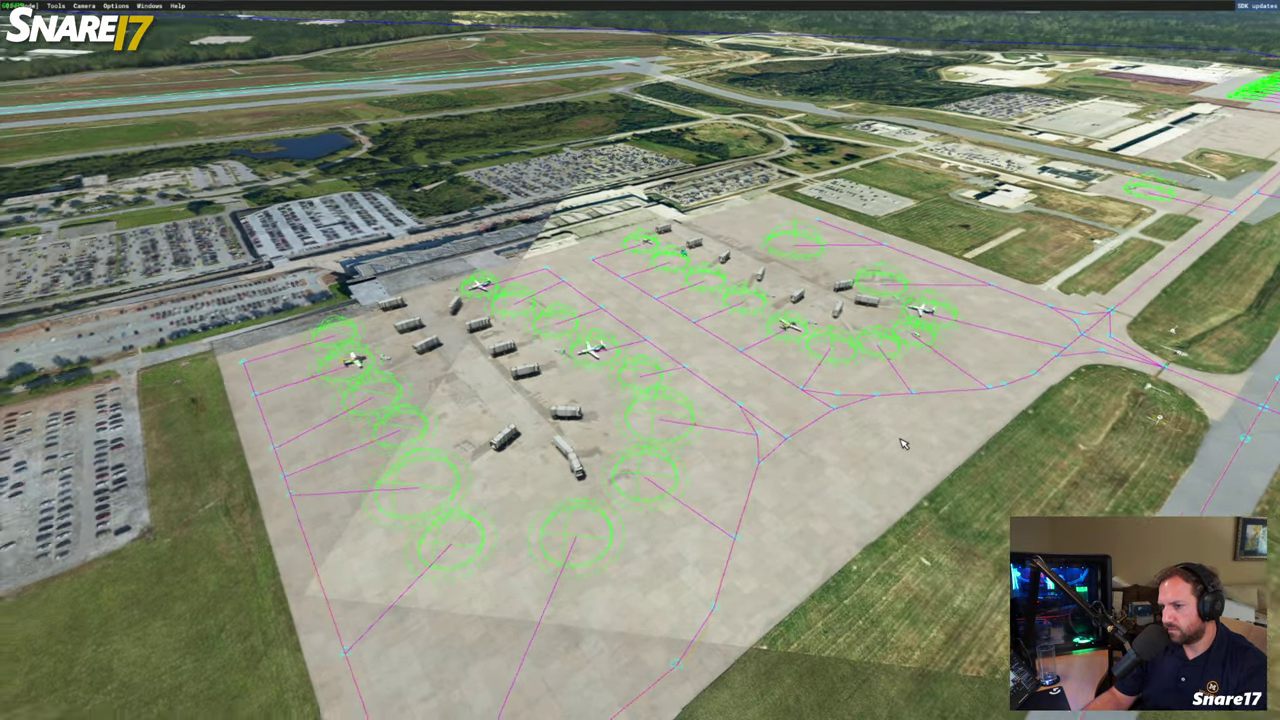
Move the camera across the airfield to the hangar area and examine the flat hangar buildings beside the red-and-white lattice tower
{"action": "key", "text": "Left"}
{"action": "key", "text": "w"}
{"action": "key", "text": "a"}
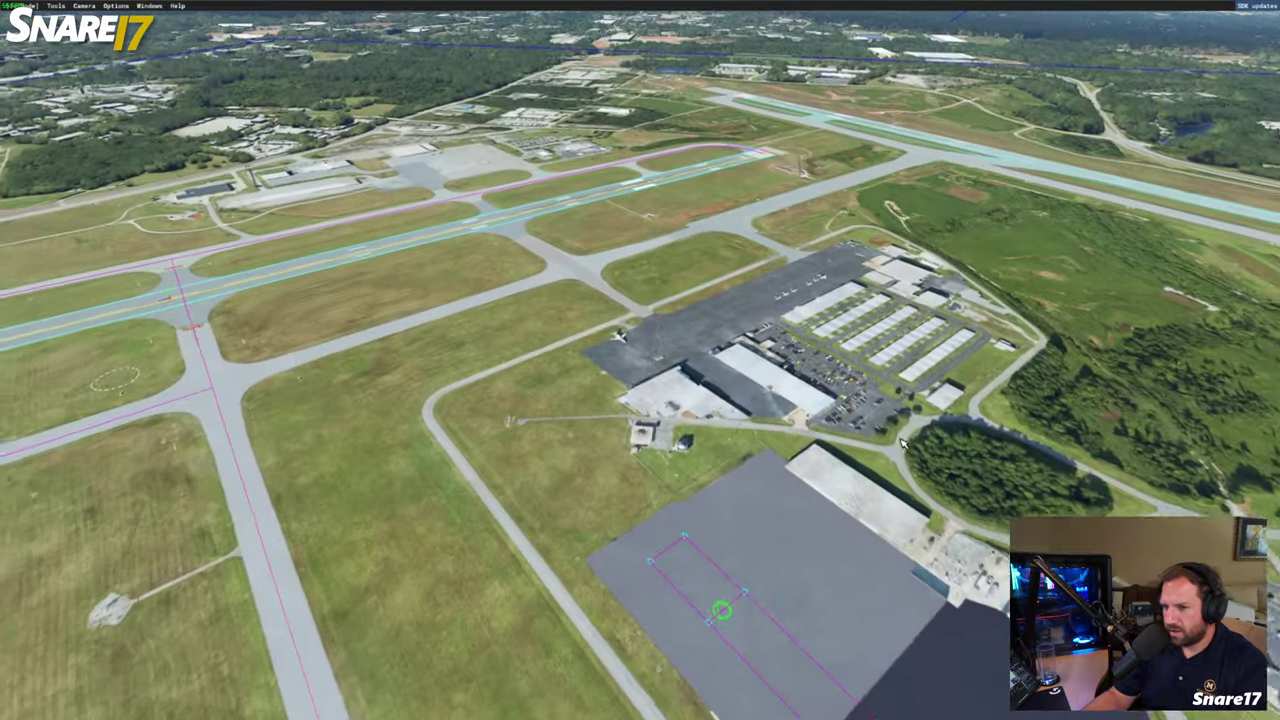
{"action": "key", "text": "Up"}
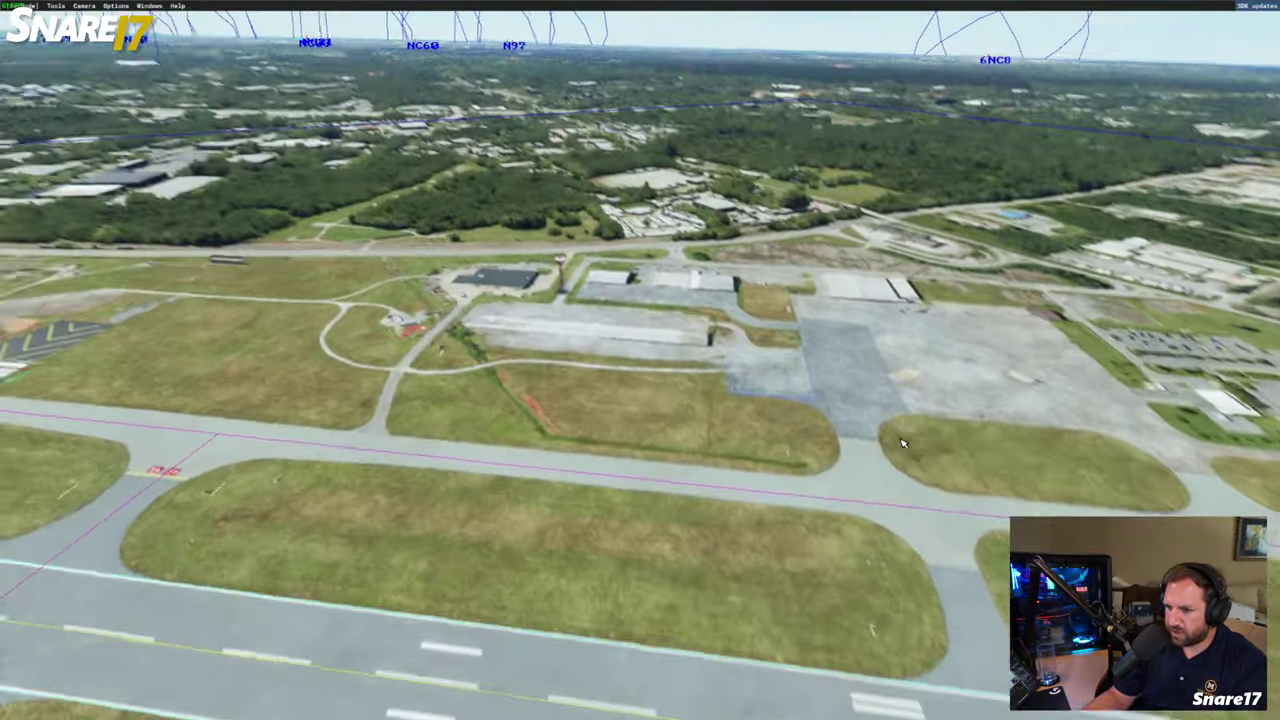
{"action": "key", "text": "w"}
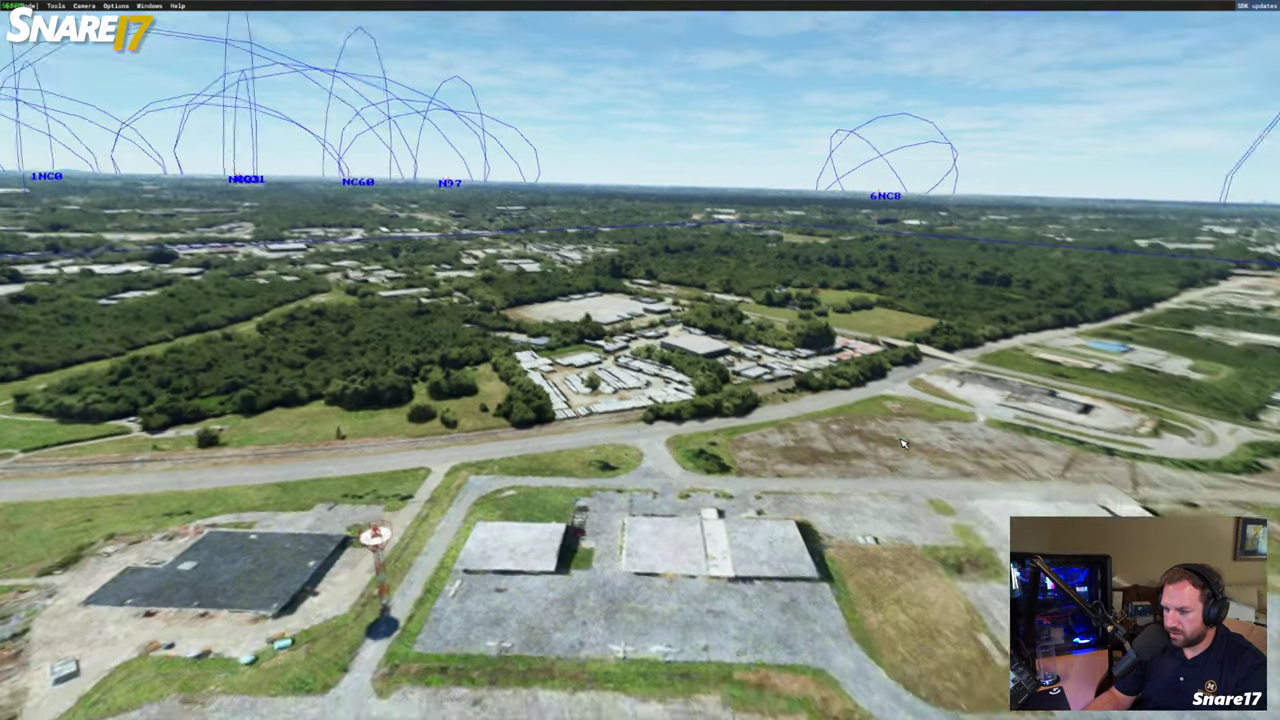
{"action": "key", "text": "s"}
{"action": "key", "text": "a"}
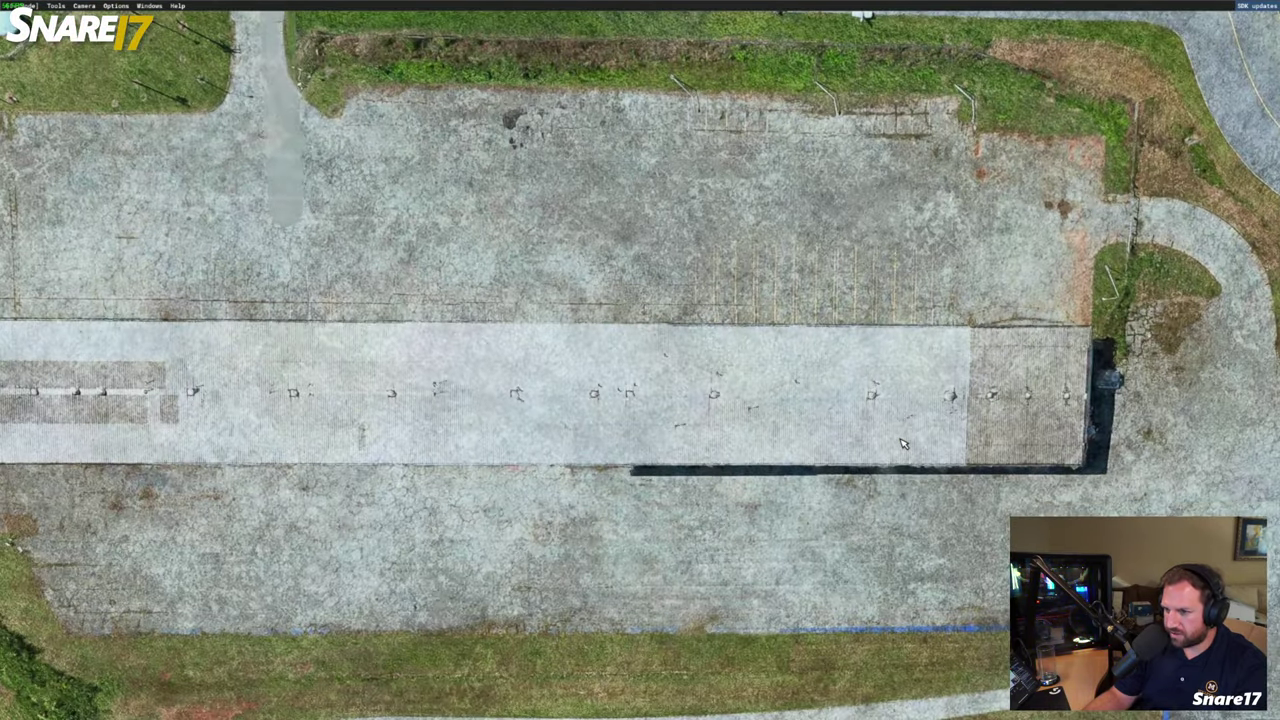
{"action": "key", "text": "Page_Up"}
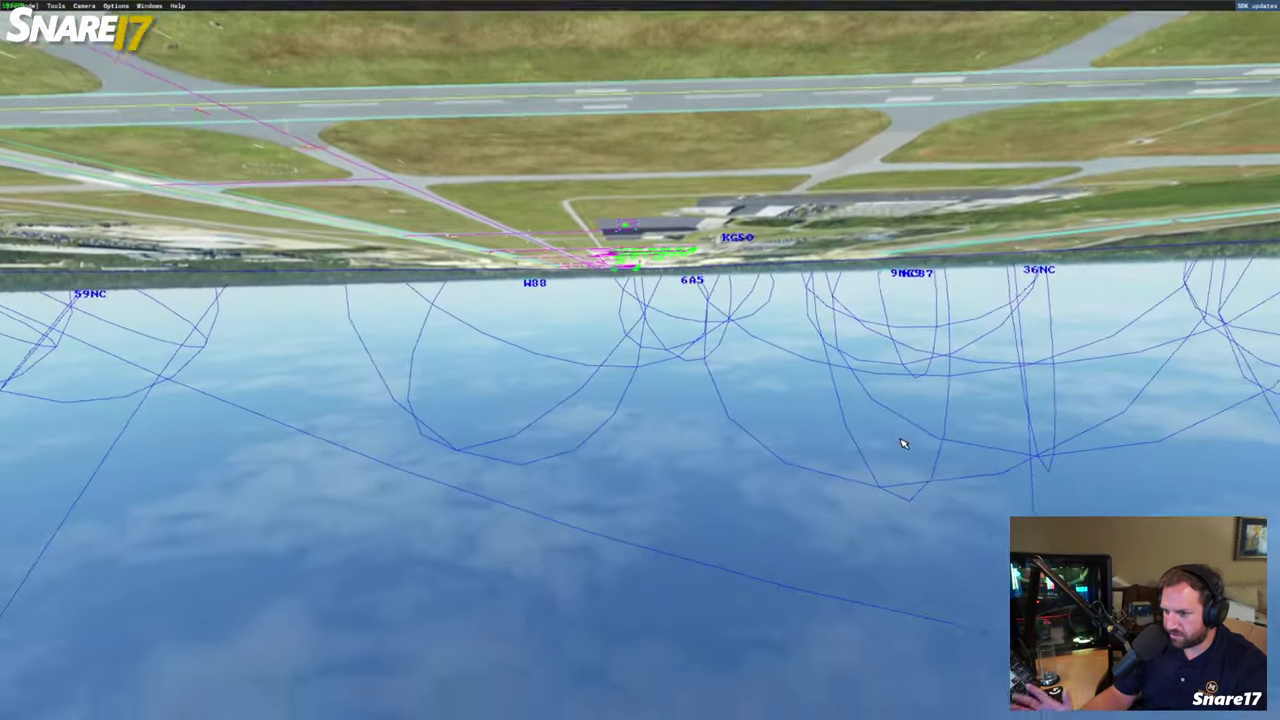
{"action": "key", "text": "Page_Down"}
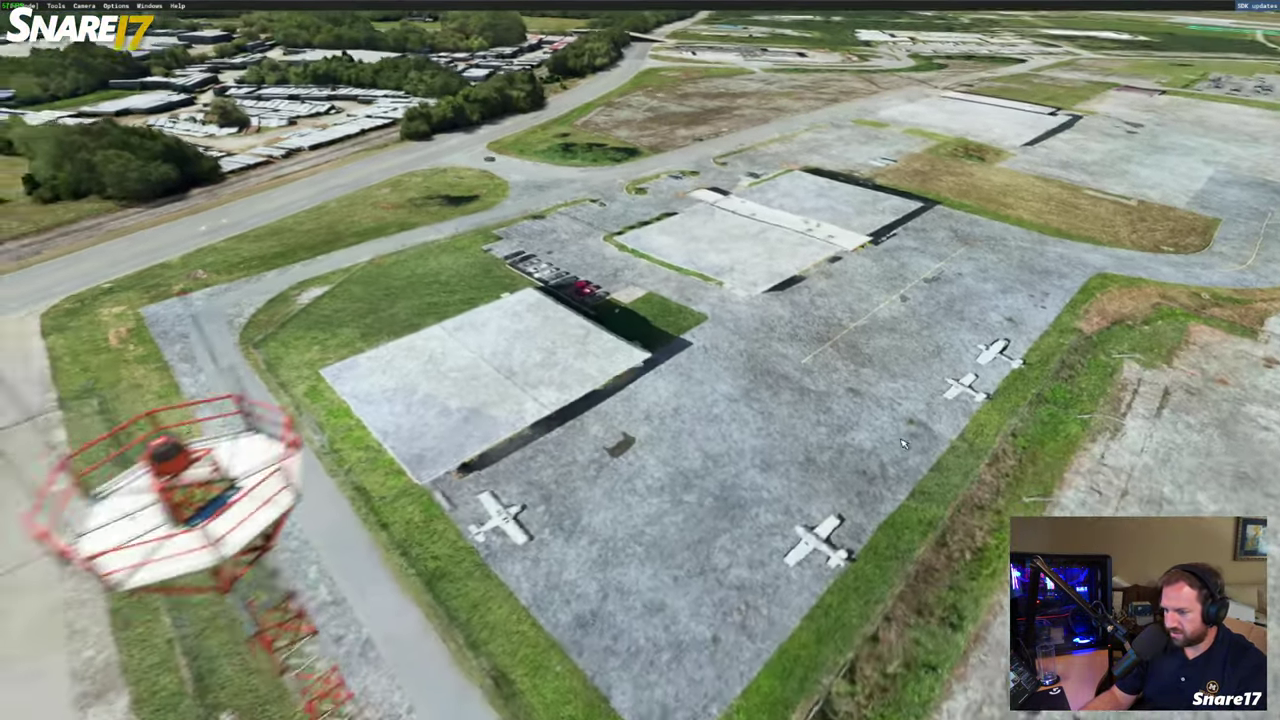
{"action": "key", "text": "Page_Down"}
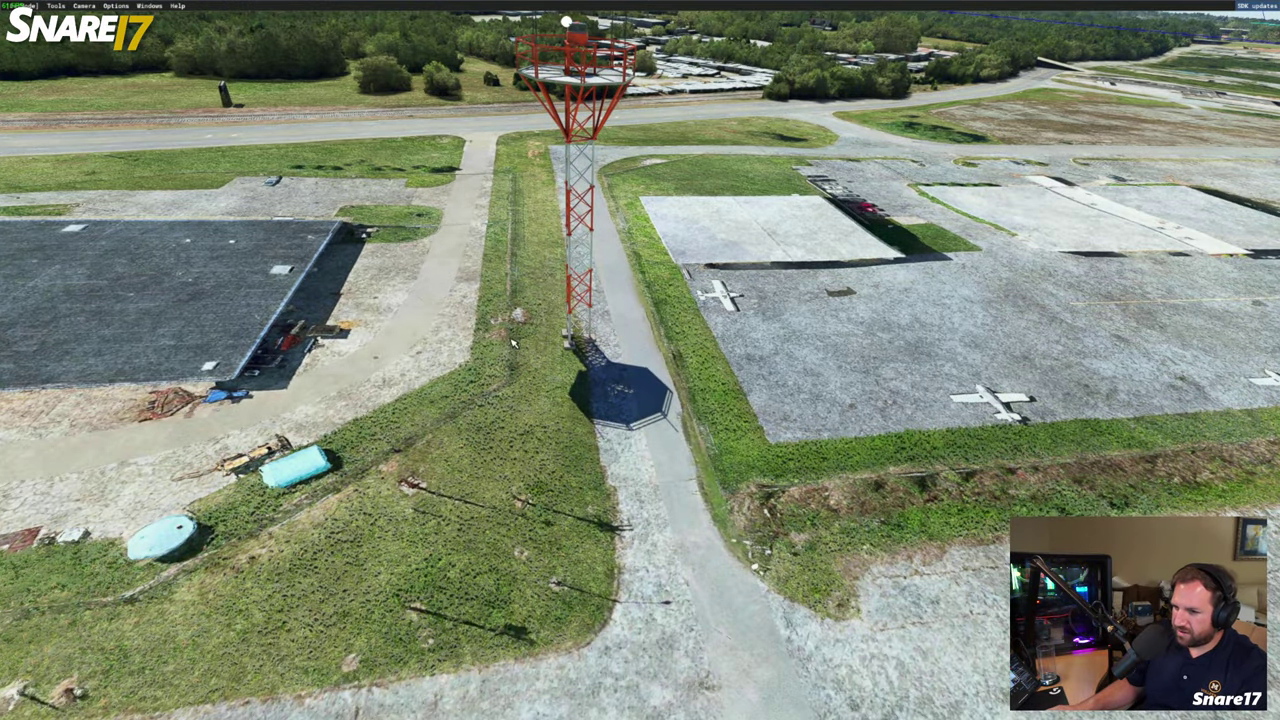
{"action": "key", "text": "a"}
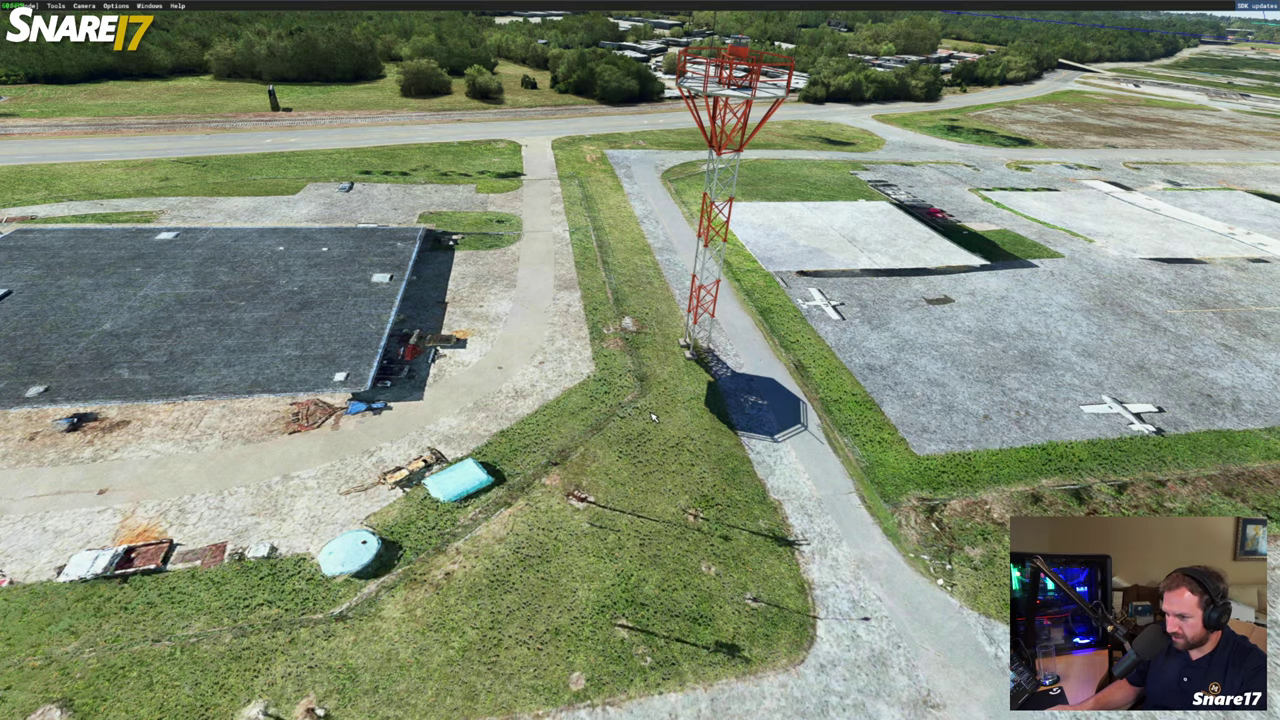
{"action": "key", "text": "d"}
{"action": "key", "text": "w"}
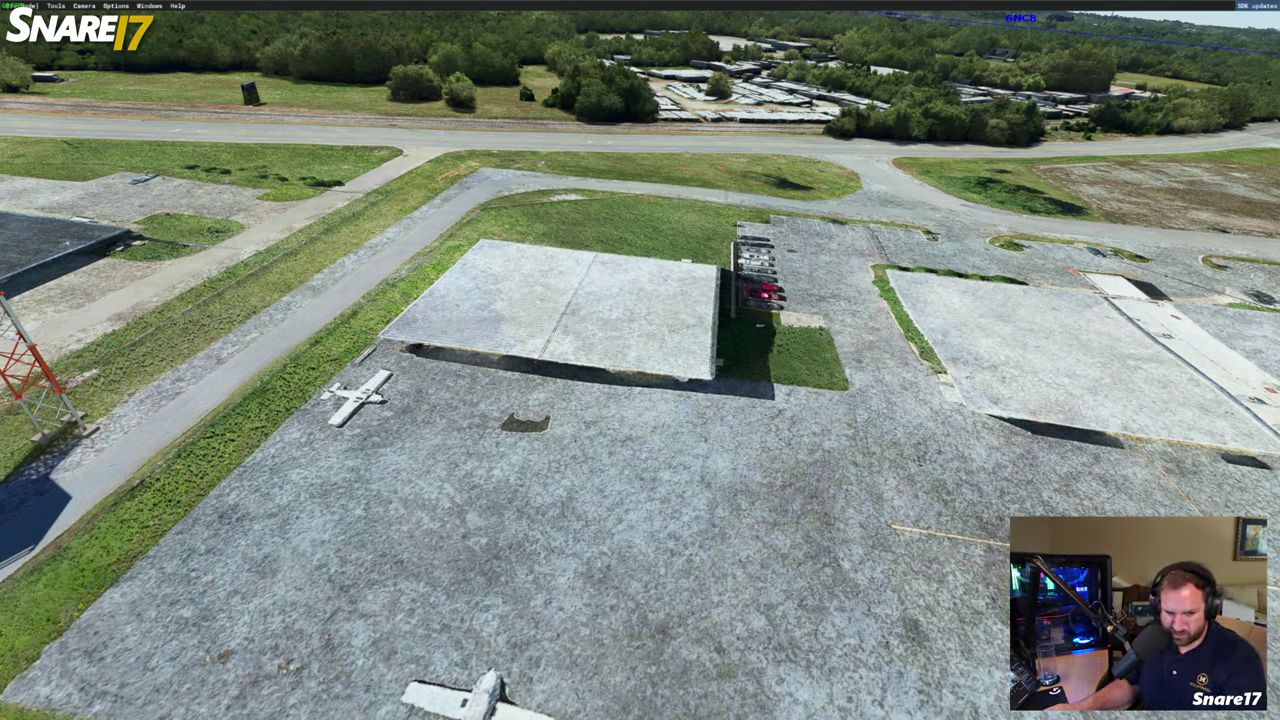
Switch to Google Earth and examine the same hangar's 3D shape, doors and surroundings from the front and side
{"action": "key", "text": "alt+Tab"}
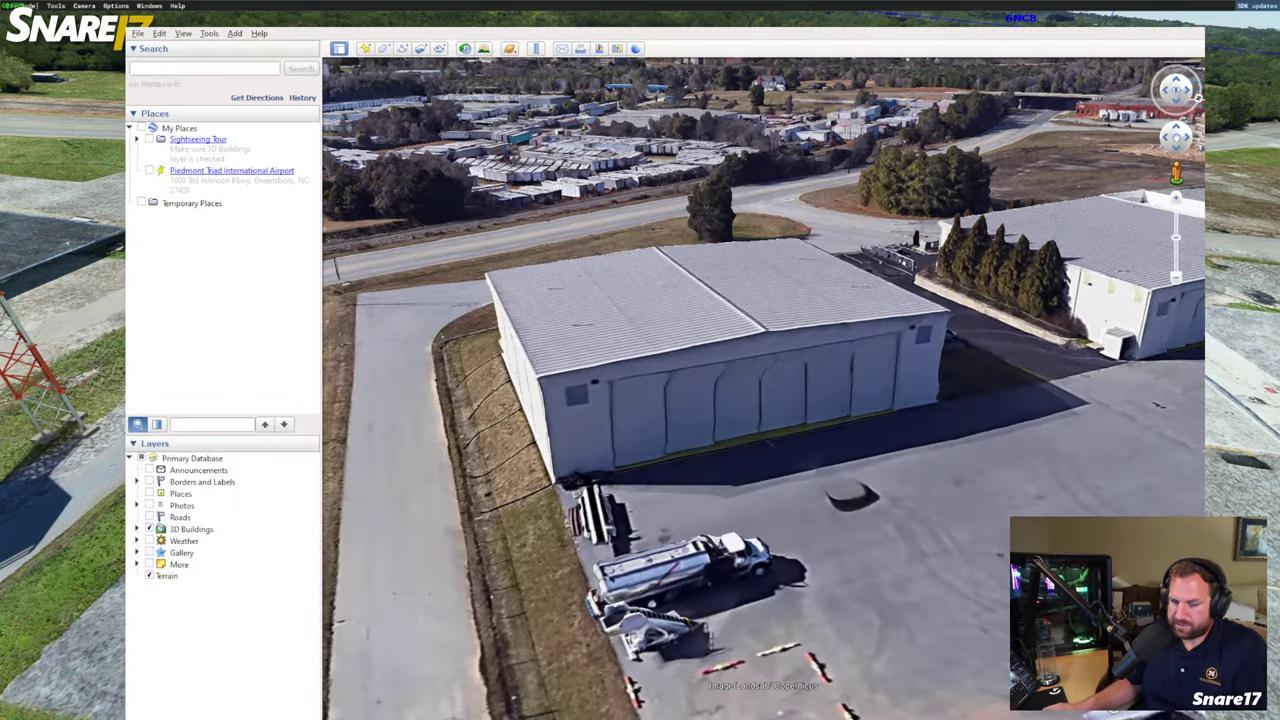
{"action": "left_click_drag", "start_coordinate": [787, 647], "coordinate": [722, 628]}
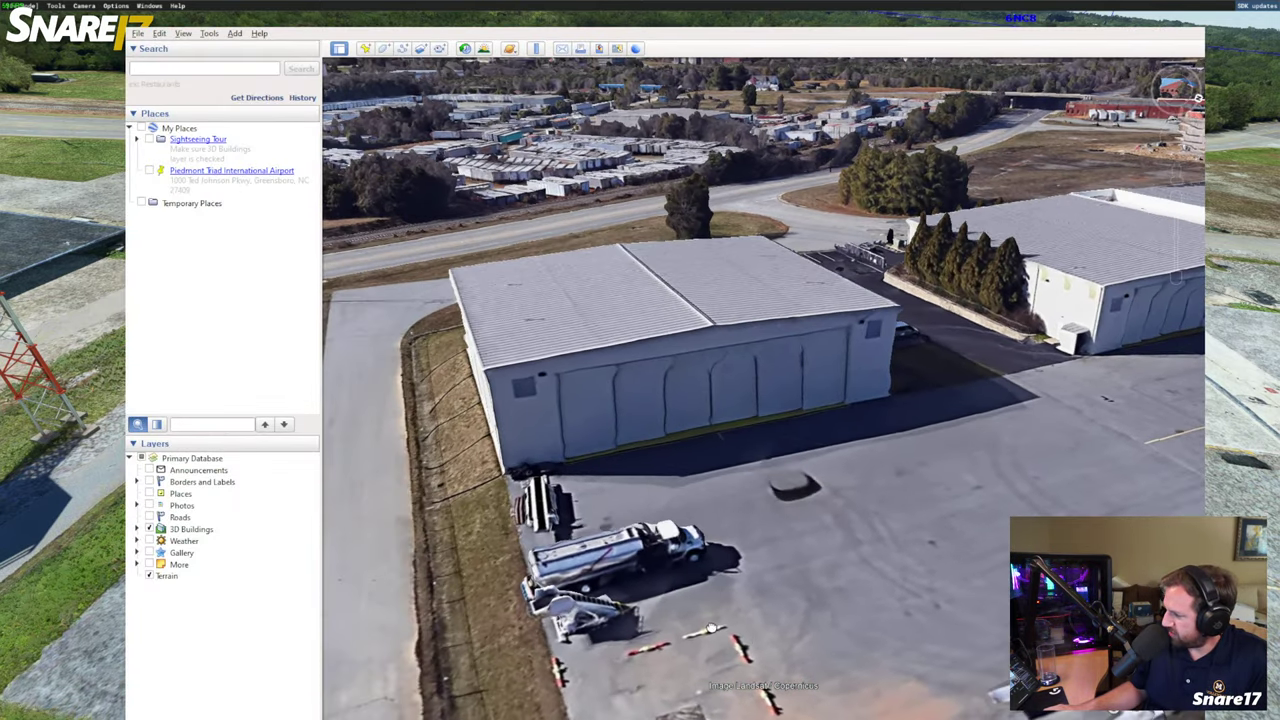
{"action": "scroll", "coordinate": [651, 497], "scroll_direction": "up", "scroll_amount": 2}
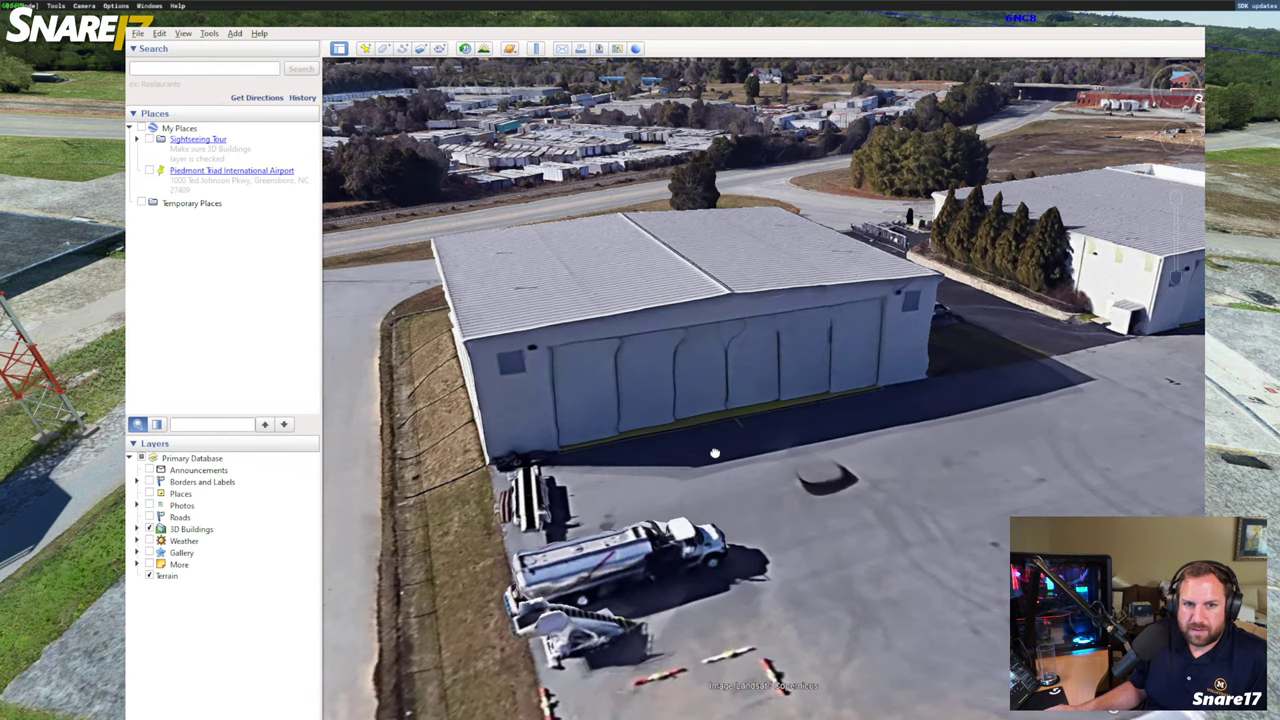
{"action": "left_click_drag", "start_coordinate": [714, 451], "coordinate": [832, 465]}
{"action": "middle_click_drag", "start_coordinate": [885, 412], "coordinate": [836, 546]}
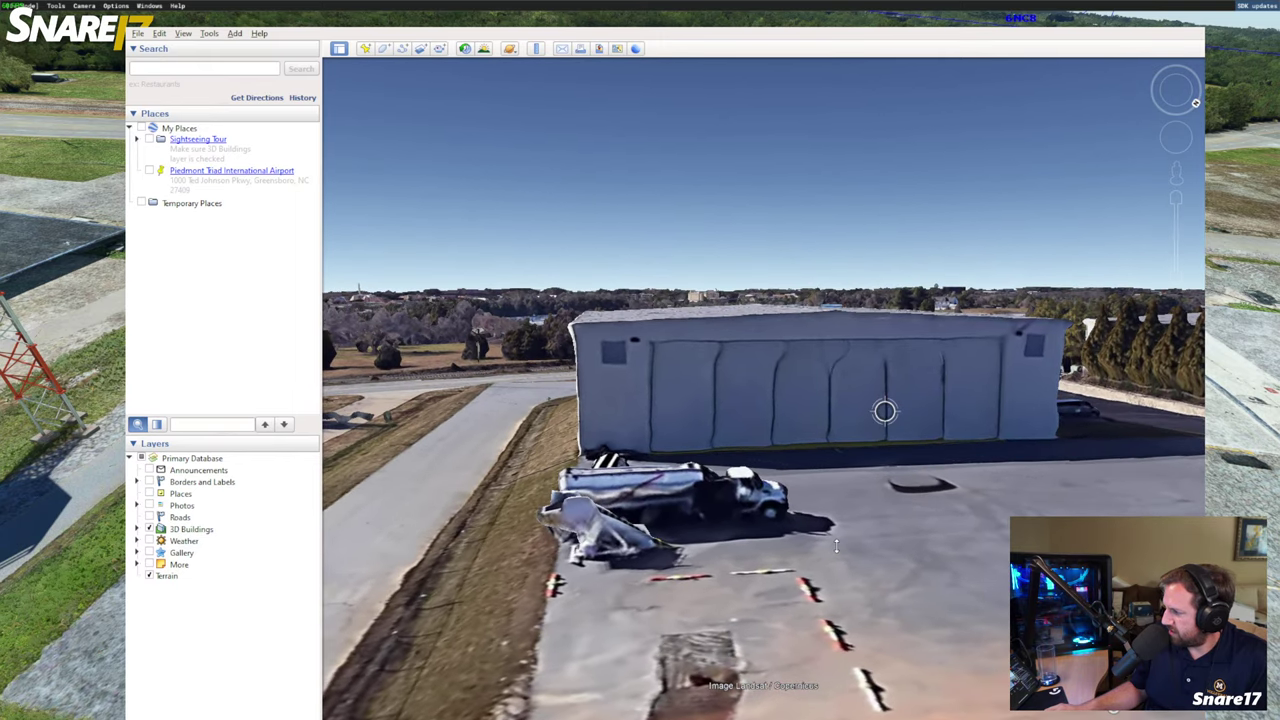
{"action": "middle_click_drag", "start_coordinate": [716, 467], "coordinate": [840, 482]}
{"action": "scroll", "coordinate": [867, 497], "scroll_direction": "down", "scroll_amount": 4}
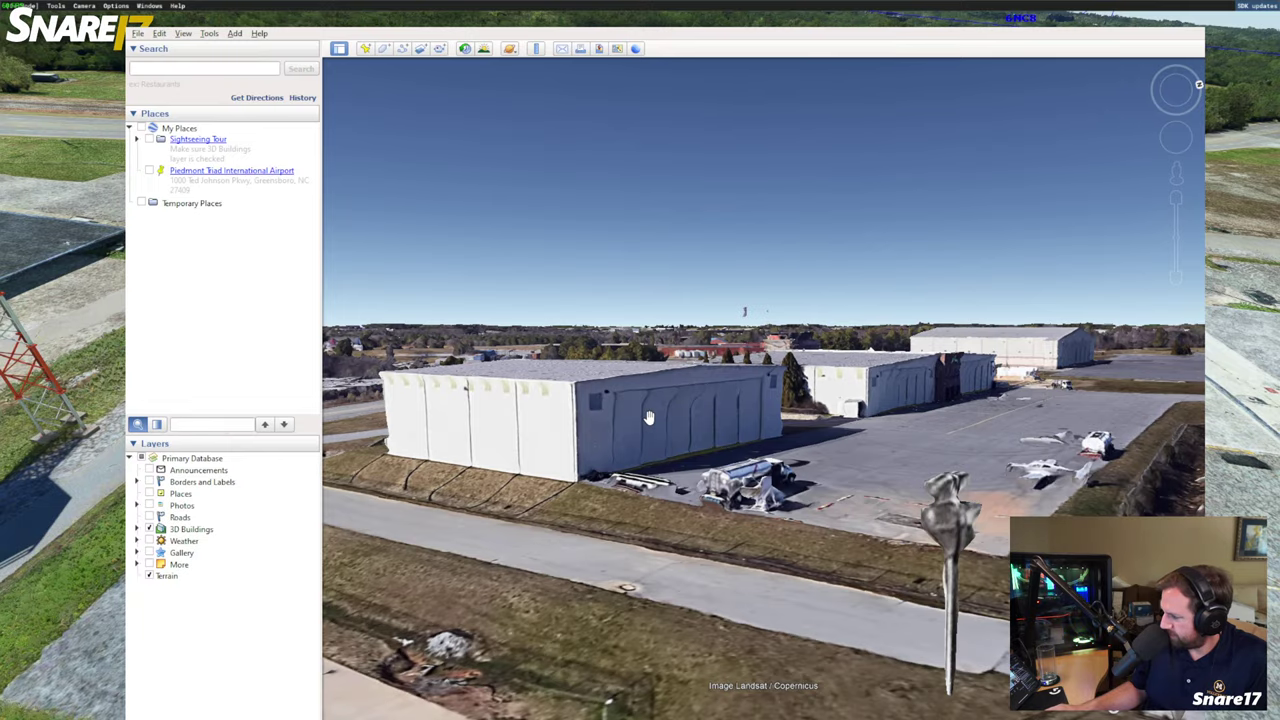
Examine the Google Earth hangar's ribbed roof, rear wall windows and panelled side wall from behind and from the side
{"action": "middle_click_drag", "start_coordinate": [649, 420], "coordinate": [644, 299]}
{"action": "middle_click_drag", "start_coordinate": [593, 332], "coordinate": [779, 395]}
{"action": "left_click_drag", "start_coordinate": [780, 394], "coordinate": [906, 374]}
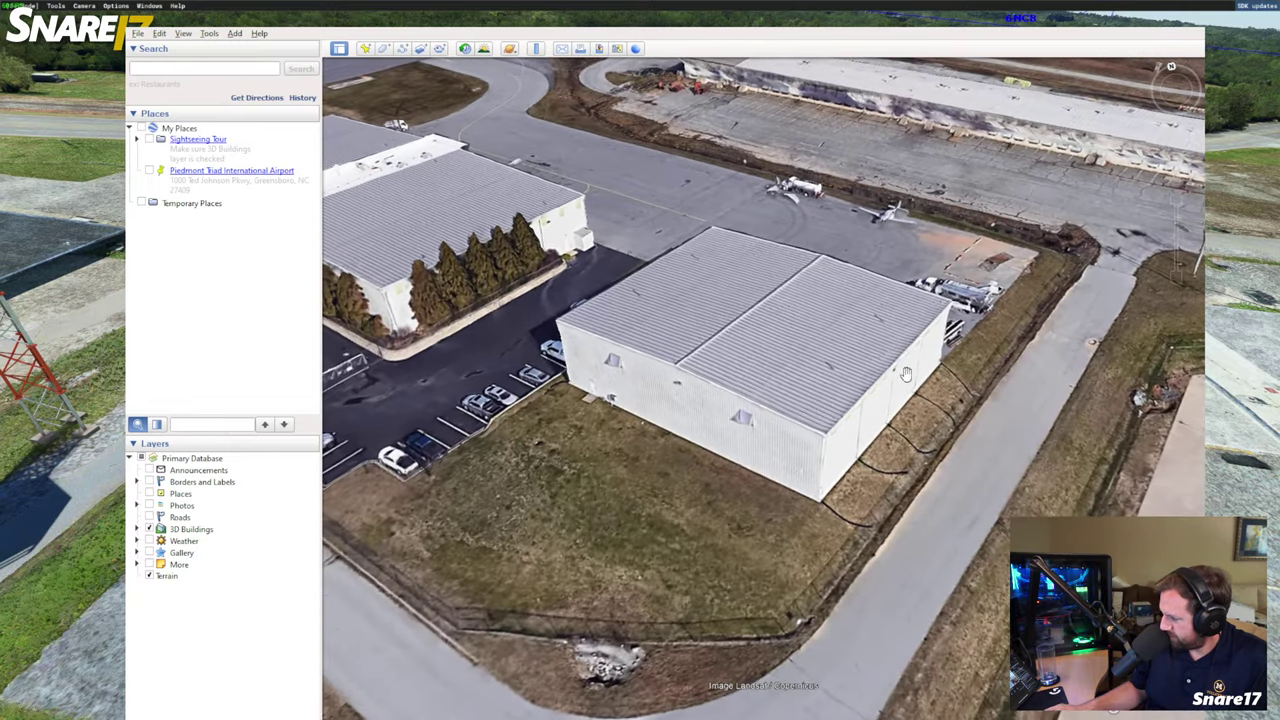
{"action": "middle_click_drag", "start_coordinate": [794, 395], "coordinate": [803, 506]}
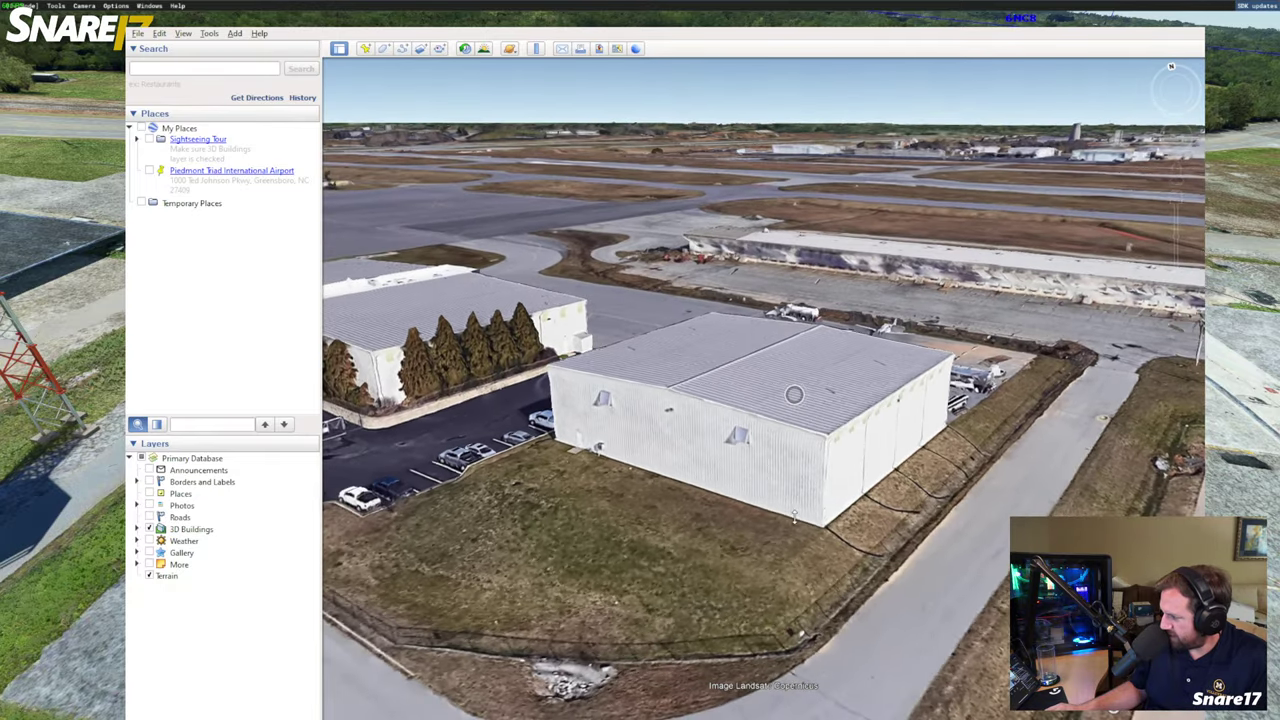
{"action": "scroll", "coordinate": [803, 506], "scroll_direction": "up", "scroll_amount": 3}
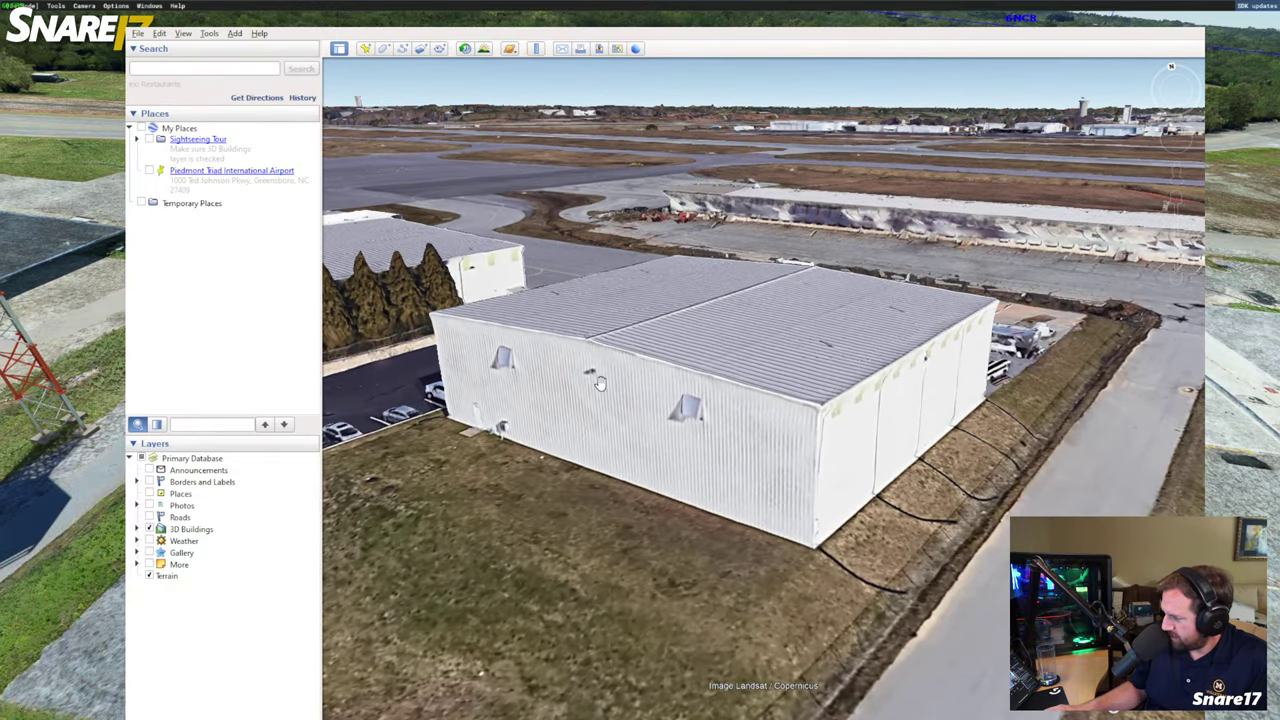
{"action": "middle_click_drag", "start_coordinate": [808, 463], "coordinate": [914, 469]}
{"action": "left_click_drag", "start_coordinate": [914, 469], "coordinate": [660, 463]}
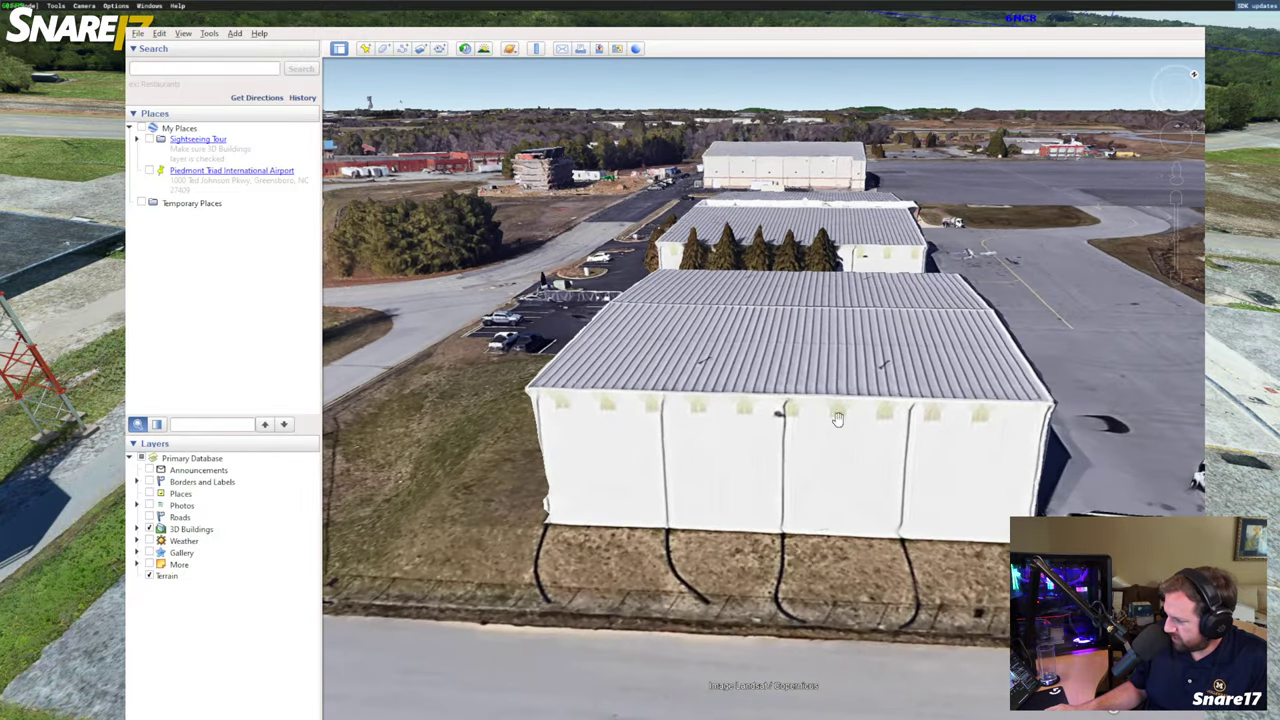
Examine the hangar's door front and the side facing the parking lot from above the apron
{"action": "left_click_drag", "start_coordinate": [948, 497], "coordinate": [788, 491]}
{"action": "middle_click_drag", "start_coordinate": [820, 339], "coordinate": [748, 389]}
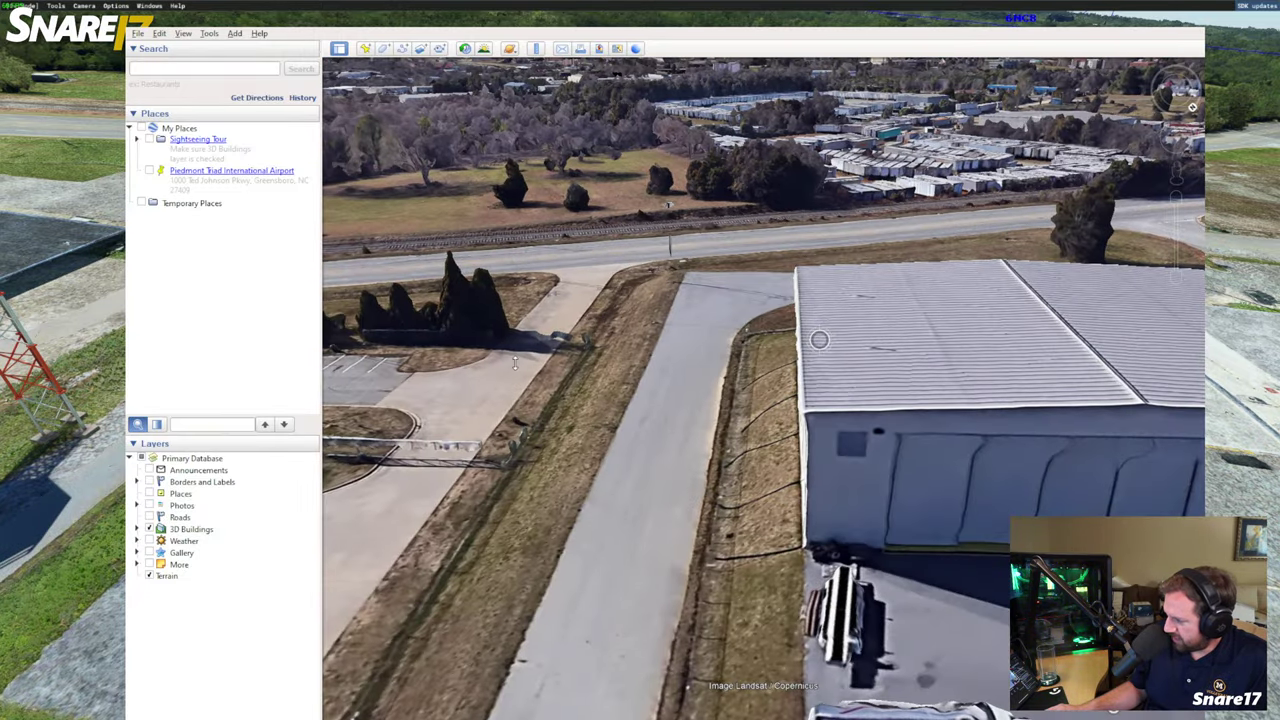
{"action": "scroll", "coordinate": [820, 337], "scroll_direction": "up", "scroll_amount": 3}
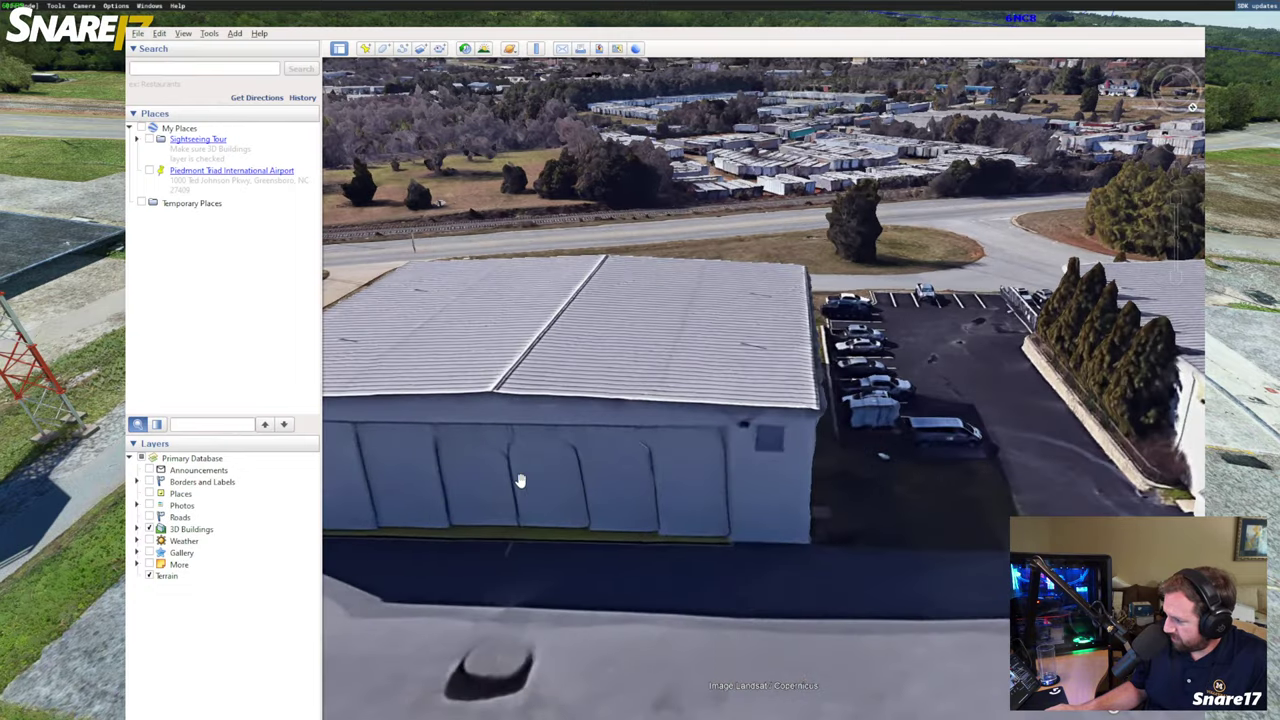
{"action": "middle_click_drag", "start_coordinate": [778, 445], "coordinate": [622, 500]}
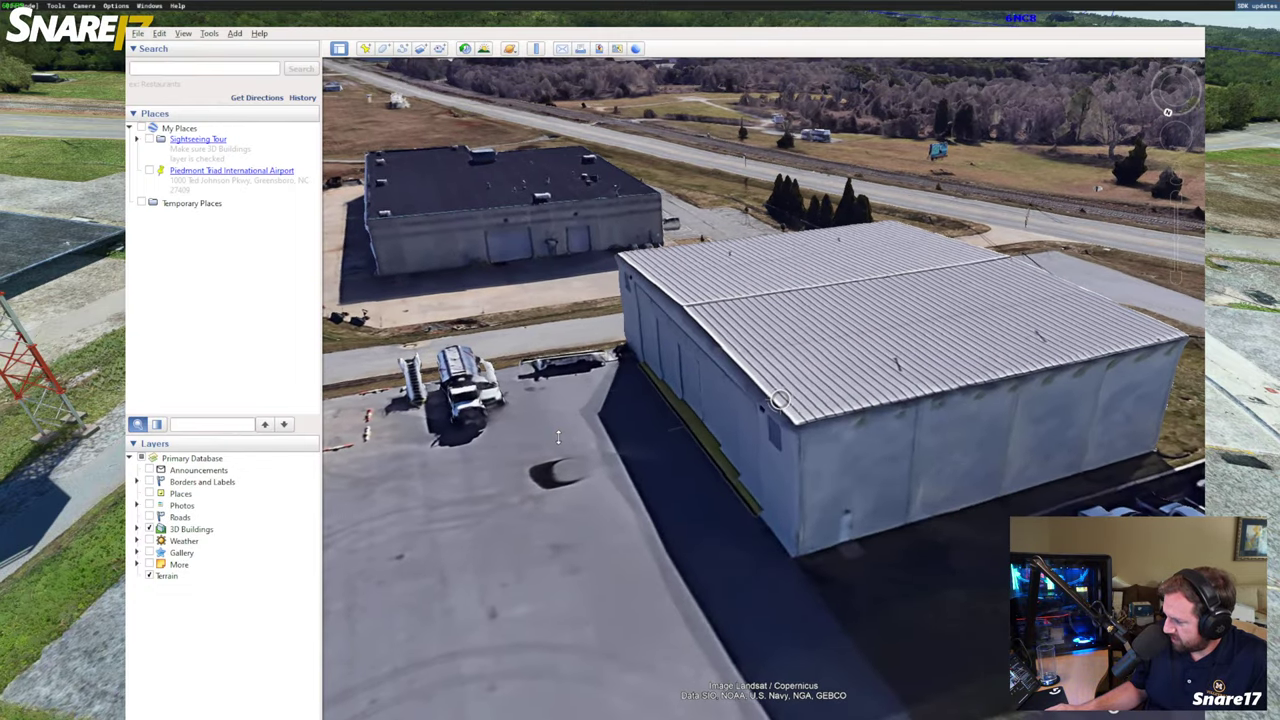
{"action": "left_click_drag", "start_coordinate": [712, 530], "coordinate": [655, 553]}
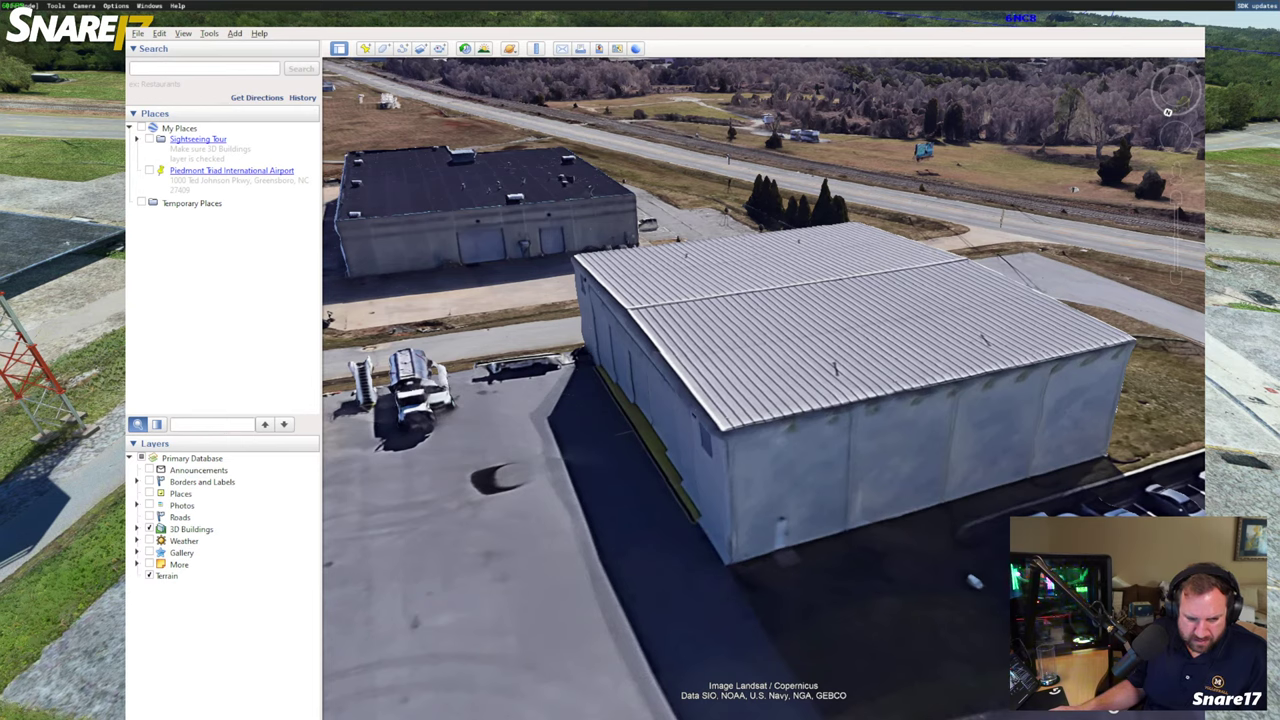
Launch Blender and open the recent hangar model file Koury1.blend
{"action": "key", "text": "alt+Tab"}
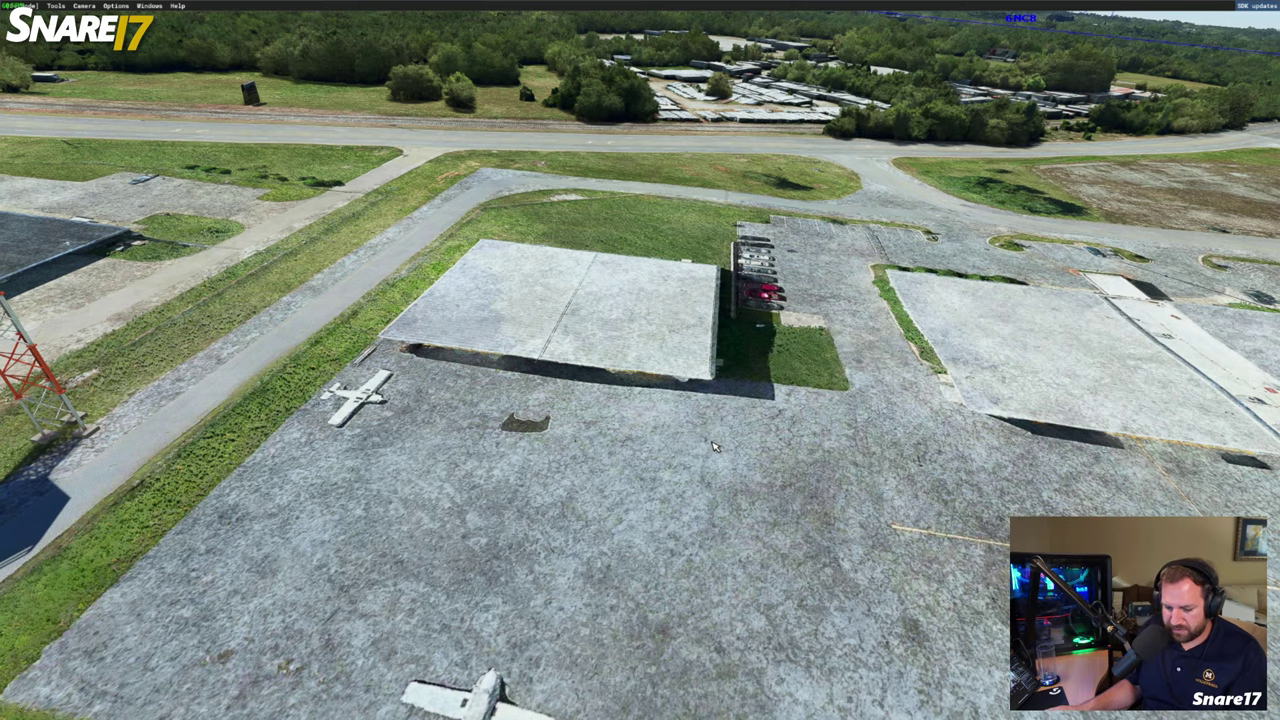
{"action": "key", "text": "super"}
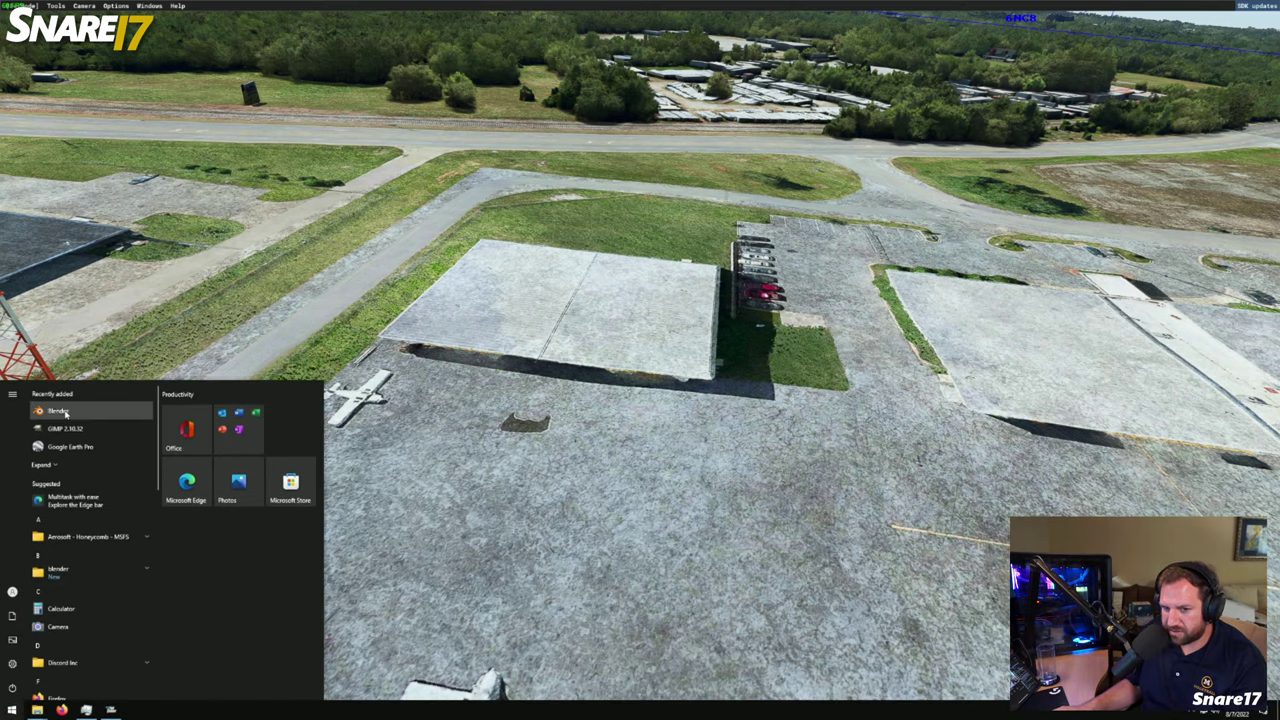
{"action": "left_click", "coordinate": [63, 411]}
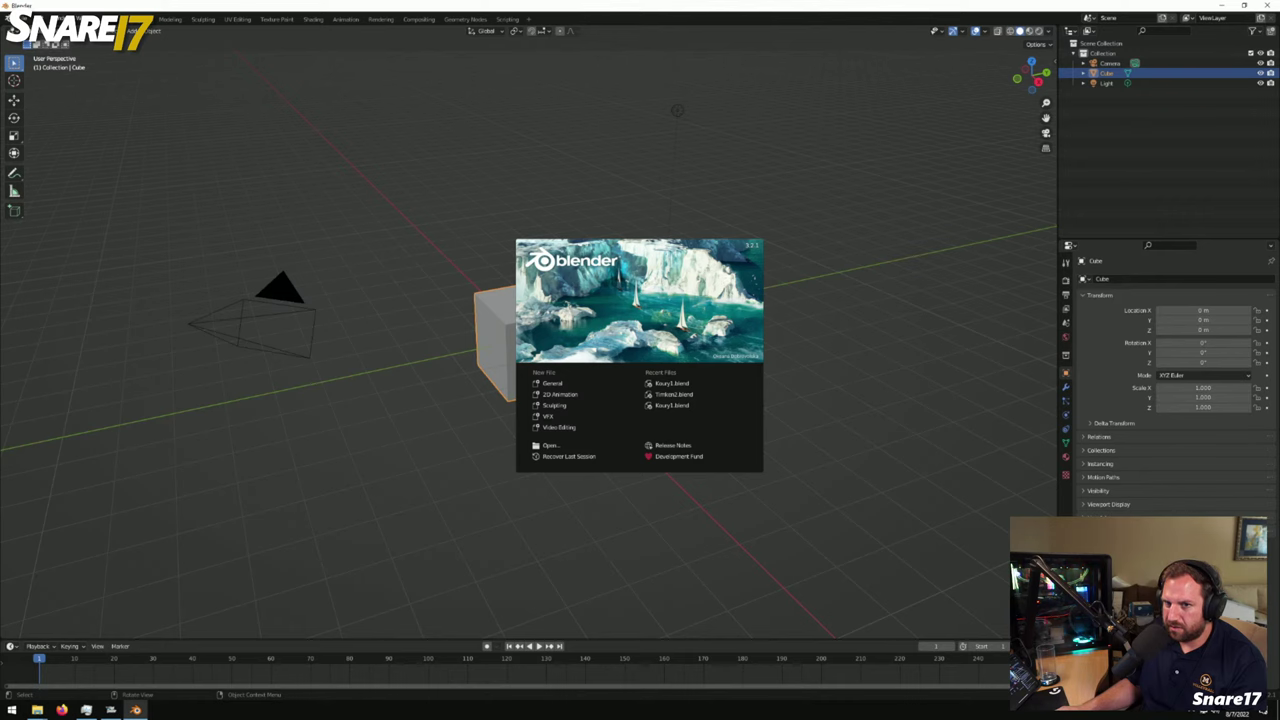
{"action": "left_click", "coordinate": [26, 19]}
{"action": "left_click", "coordinate": [26, 19]}
{"action": "mouse_move", "coordinate": [40, 50]}
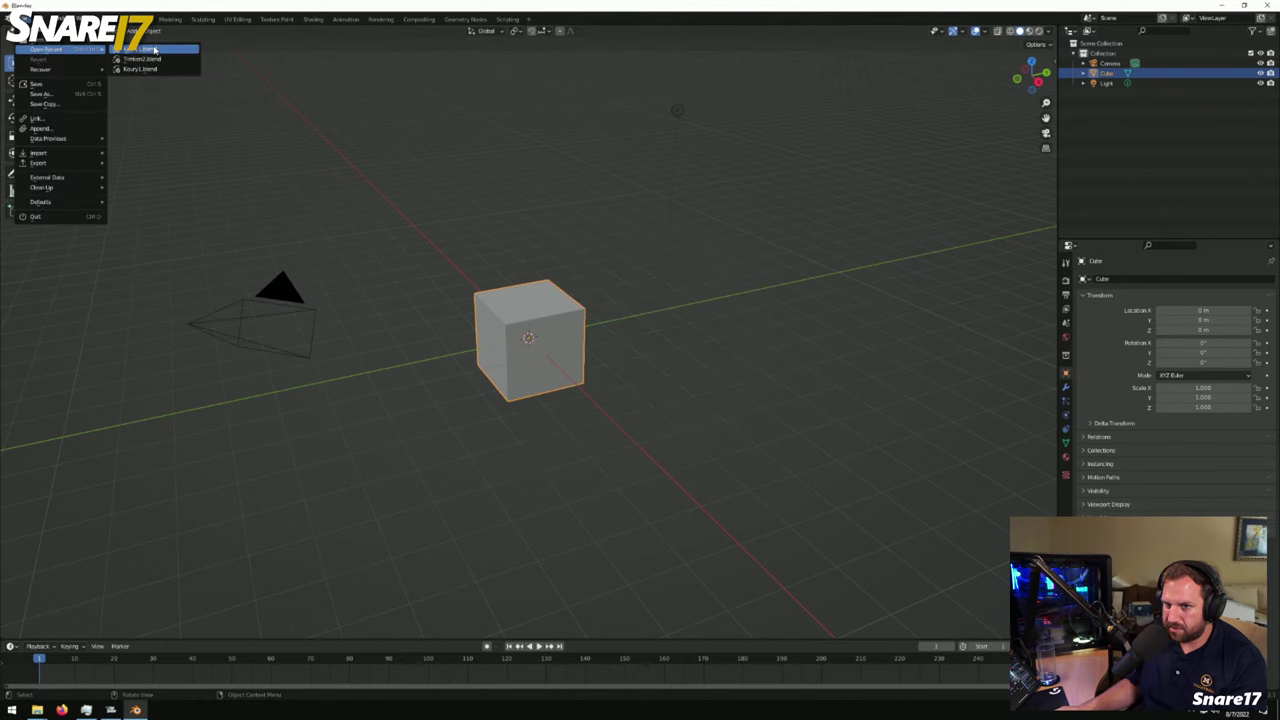
{"action": "left_click", "coordinate": [160, 50]}
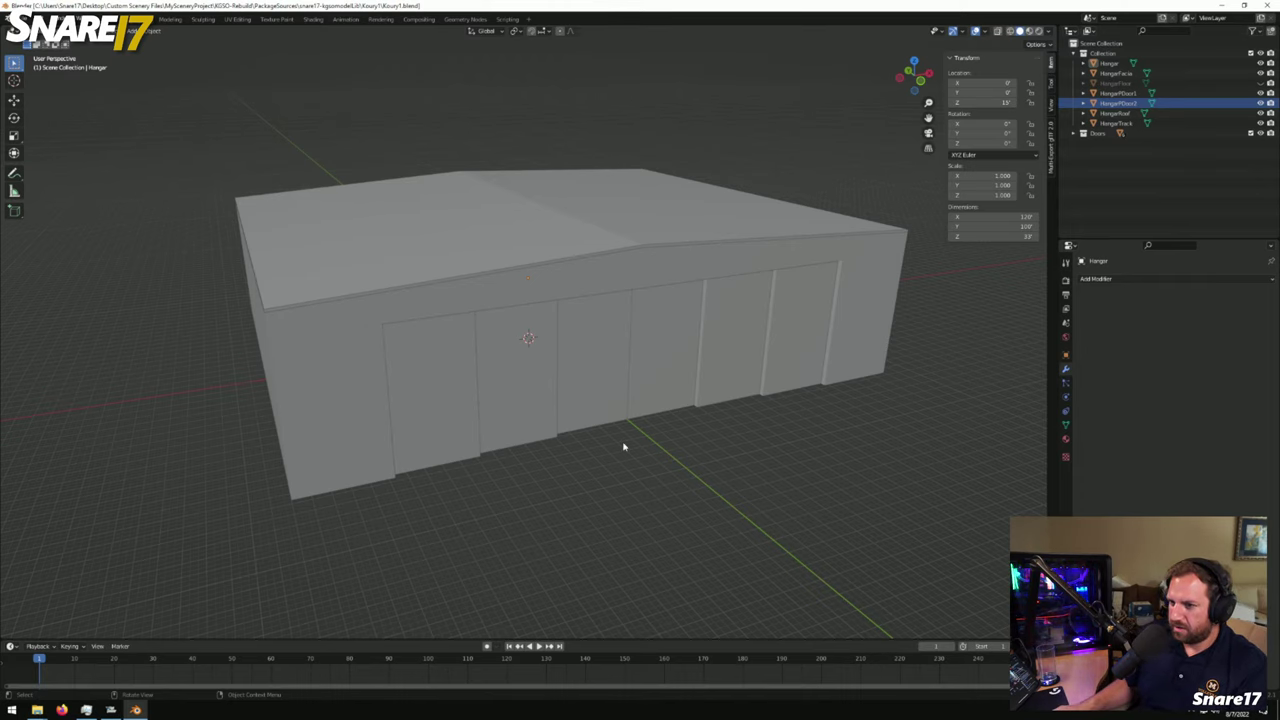
Inspect the hangar model's exterior from the rear wall with its small door round to the sliding front doors
{"action": "scroll", "coordinate": [623, 445], "scroll_direction": "up", "scroll_amount": 1}
{"action": "middle_click_drag", "start_coordinate": [623, 445], "coordinate": [883, 451]}
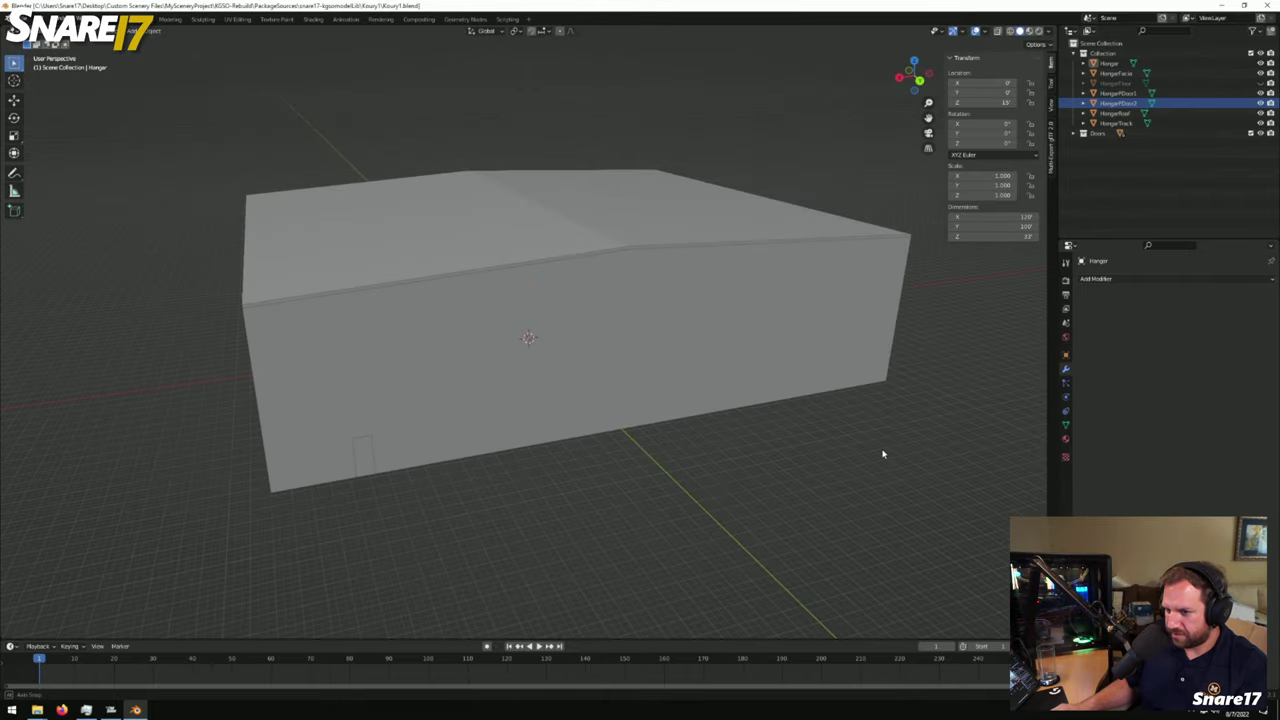
{"action": "middle_click_drag", "start_coordinate": [367, 445], "coordinate": [649, 394]}
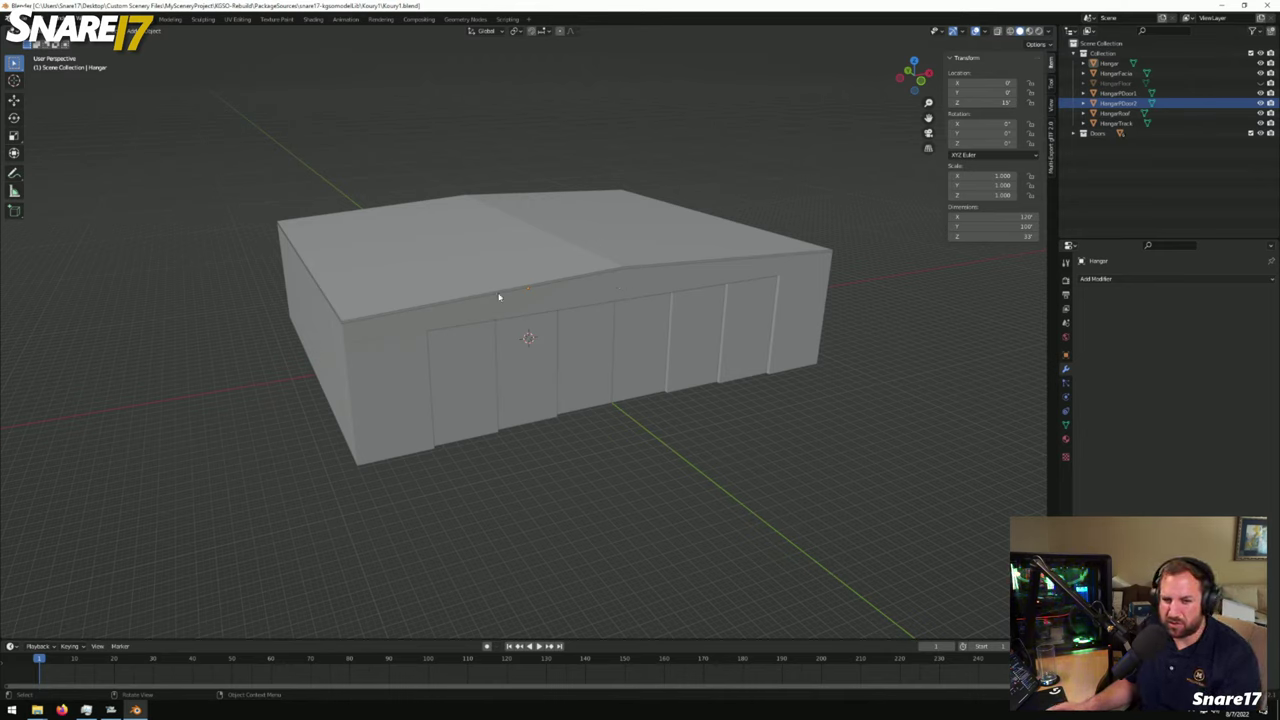
{"action": "middle_click_drag", "start_coordinate": [646, 437], "coordinate": [740, 423]}
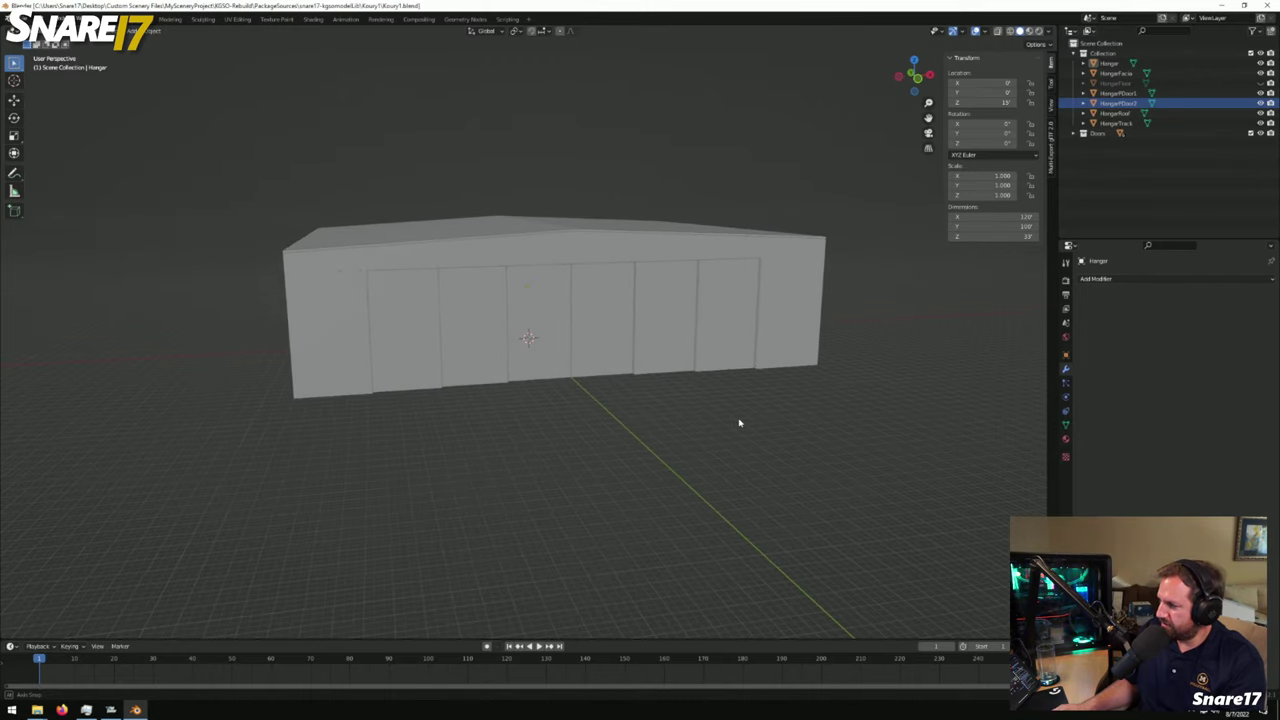
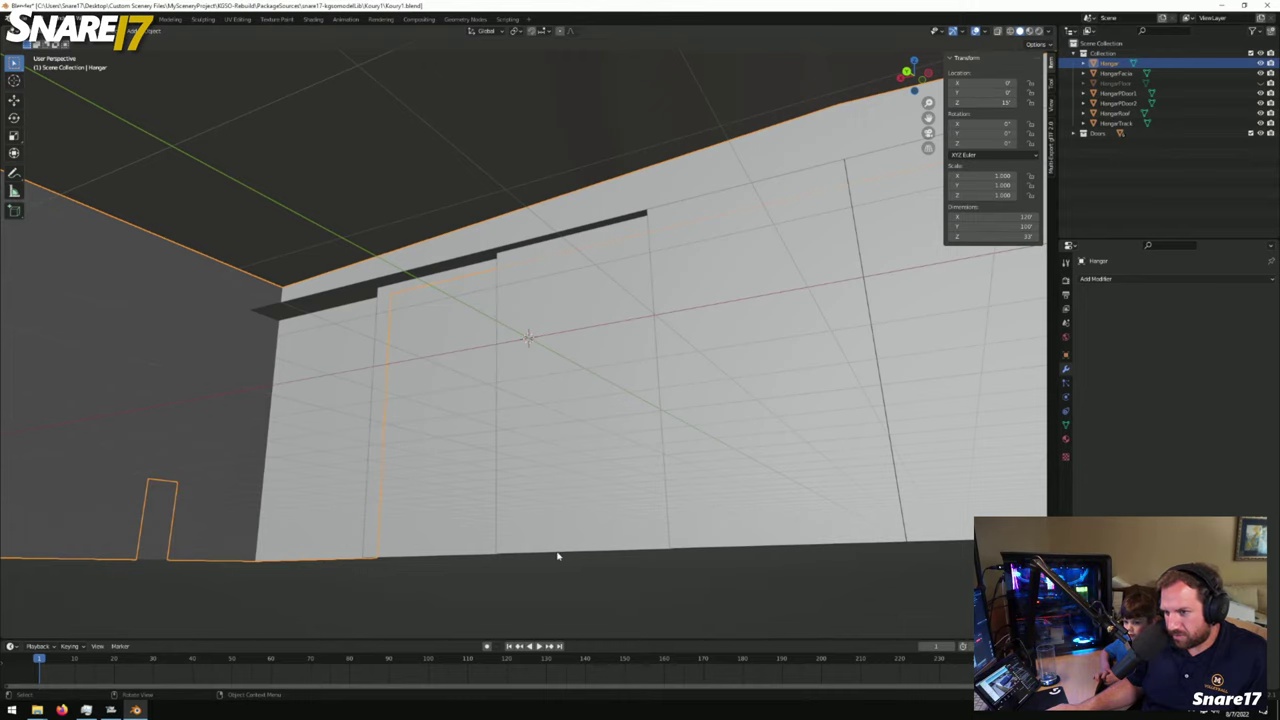
Inspect the hangar model's interior walls, door track and open underside, ending with its exterior
{"action": "middle_click_drag", "start_coordinate": [558, 556], "coordinate": [875, 569]}
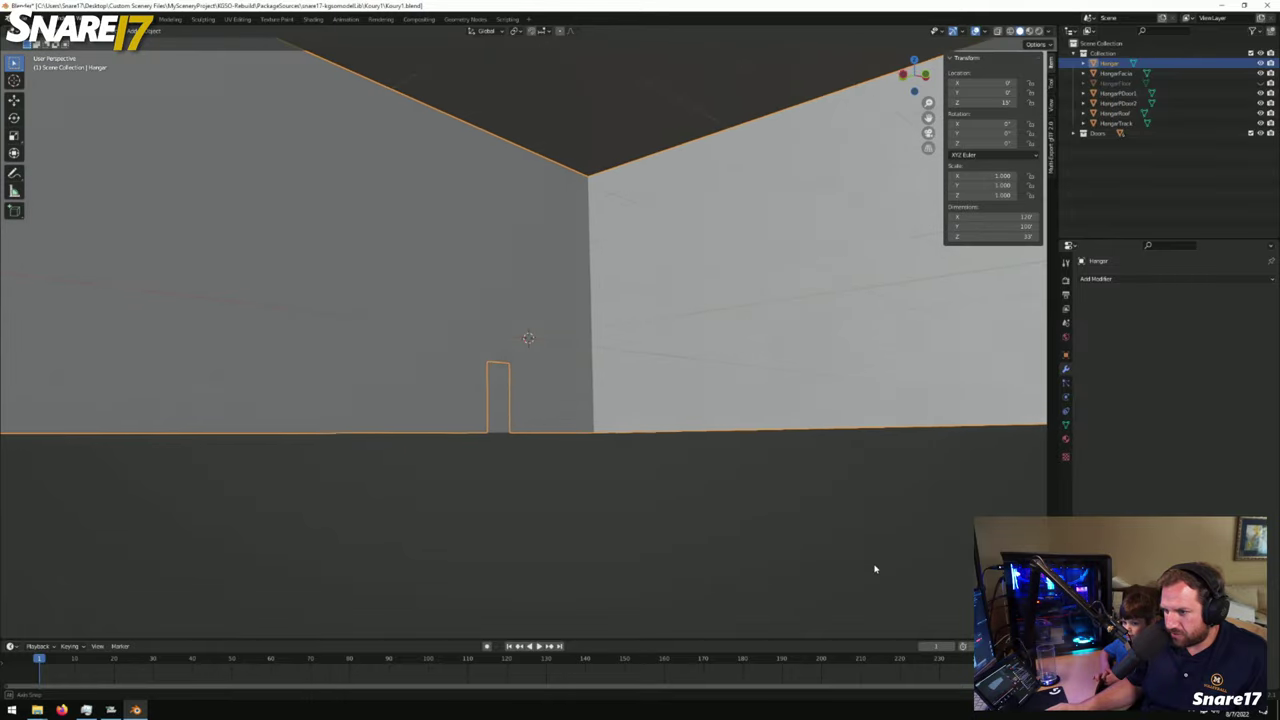
{"action": "scroll", "coordinate": [634, 480], "scroll_direction": "down", "scroll_amount": 12}
{"action": "middle_click_drag", "start_coordinate": [533, 460], "coordinate": [380, 117]}
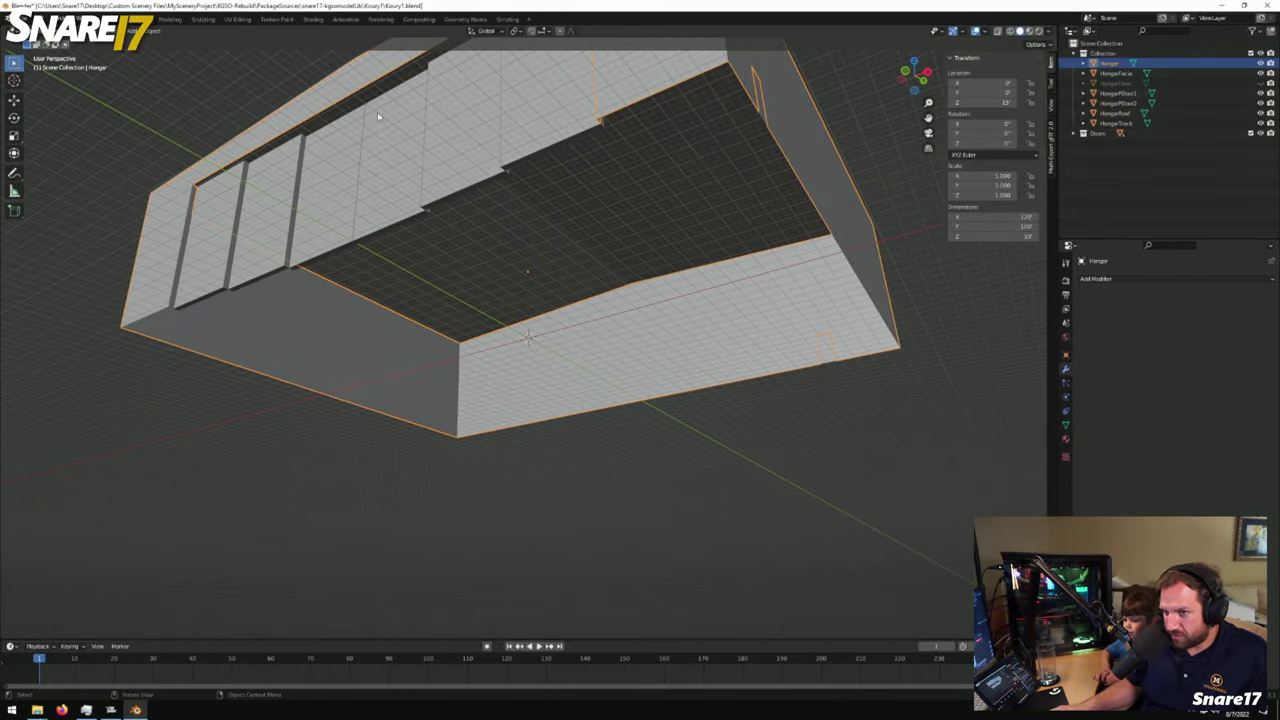
{"action": "middle_click_drag", "start_coordinate": [355, 325], "coordinate": [366, 380]}
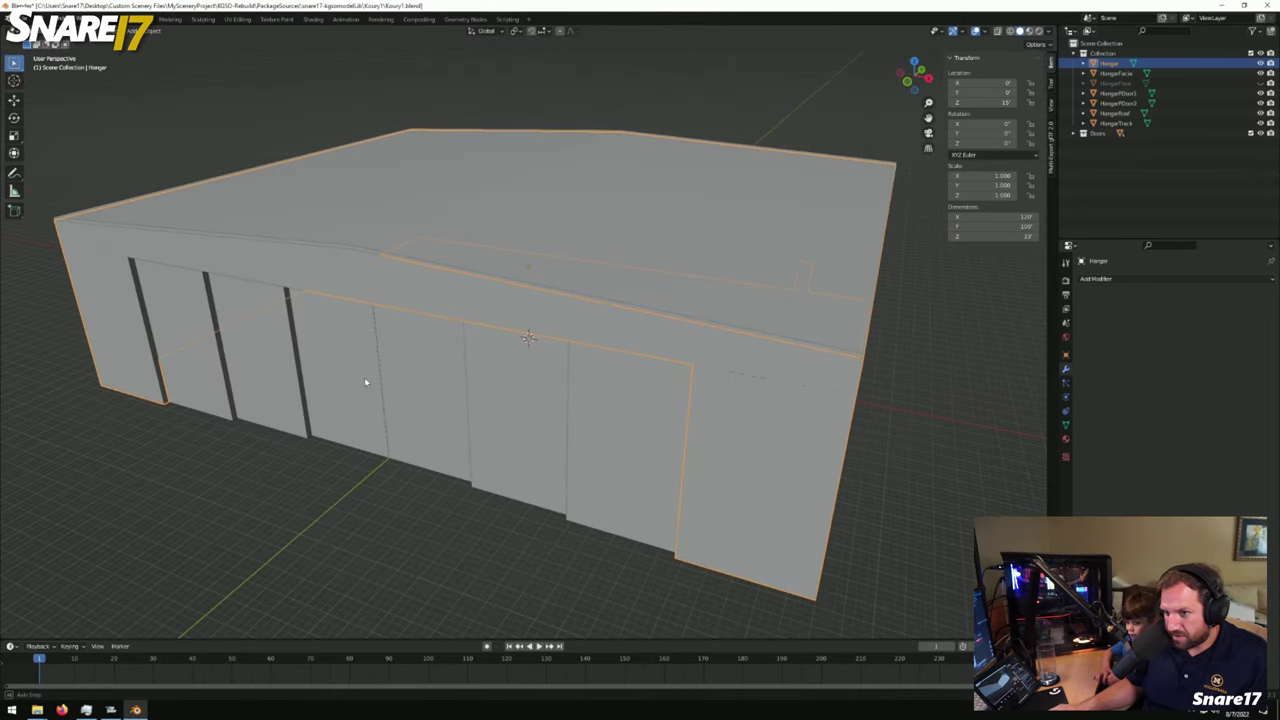
{"action": "scroll", "coordinate": [364, 380], "scroll_direction": "down", "scroll_amount": 5}
{"action": "middle_click_drag", "start_coordinate": [369, 430], "coordinate": [449, 391]}
{"action": "scroll", "coordinate": [366, 420], "scroll_direction": "up", "scroll_amount": 3}
Put the Hanger object into Edit Mode and examine the edge divisions on its front, side and rear walls
{"action": "left_click", "coordinate": [347, 438]}
{"action": "left_click", "coordinate": [449, 391]}
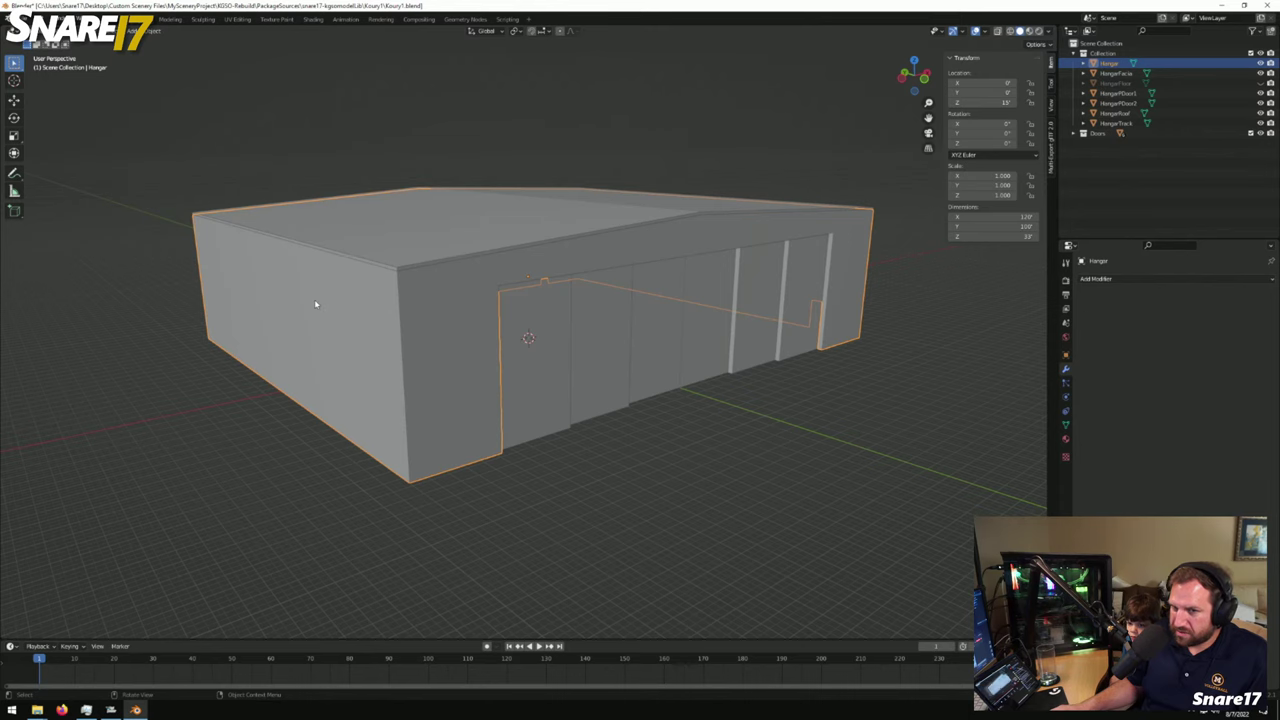
{"action": "key", "text": "Tab"}
{"action": "middle_click_drag", "start_coordinate": [582, 451], "coordinate": [666, 469]}
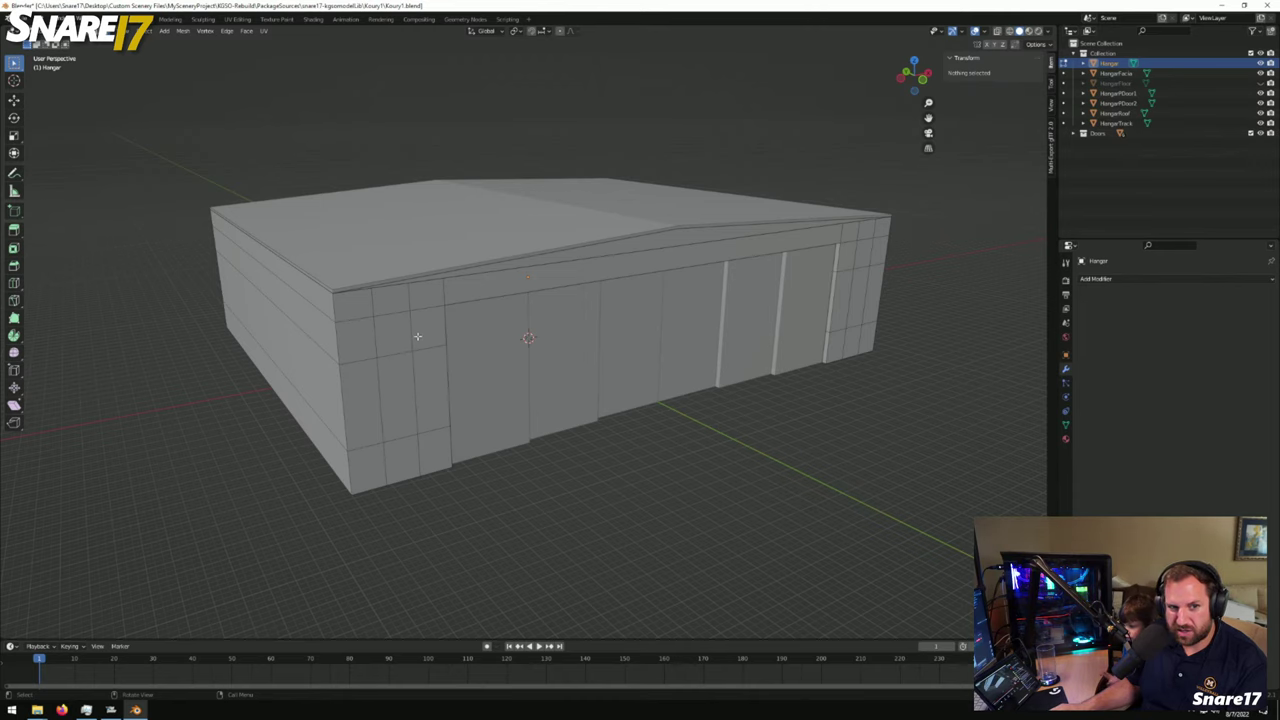
{"action": "middle_click_drag", "start_coordinate": [838, 307], "coordinate": [502, 451]}
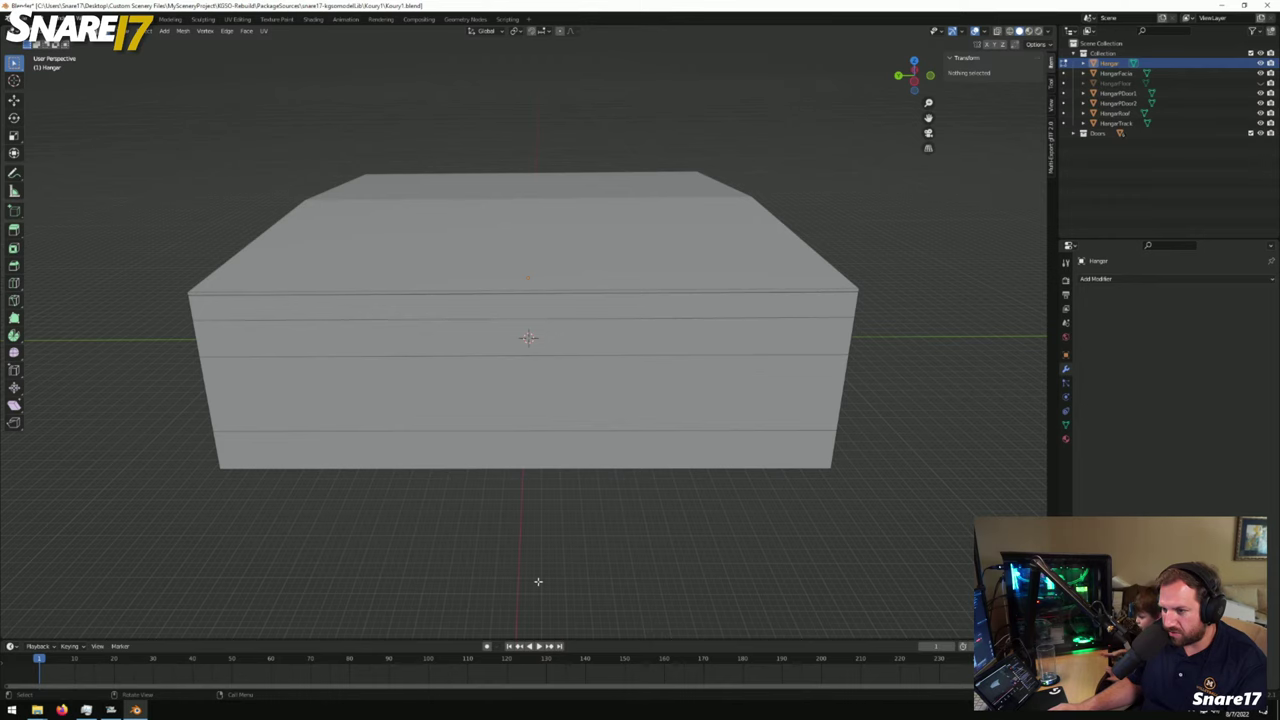
{"action": "middle_click_drag", "start_coordinate": [538, 581], "coordinate": [674, 543]}
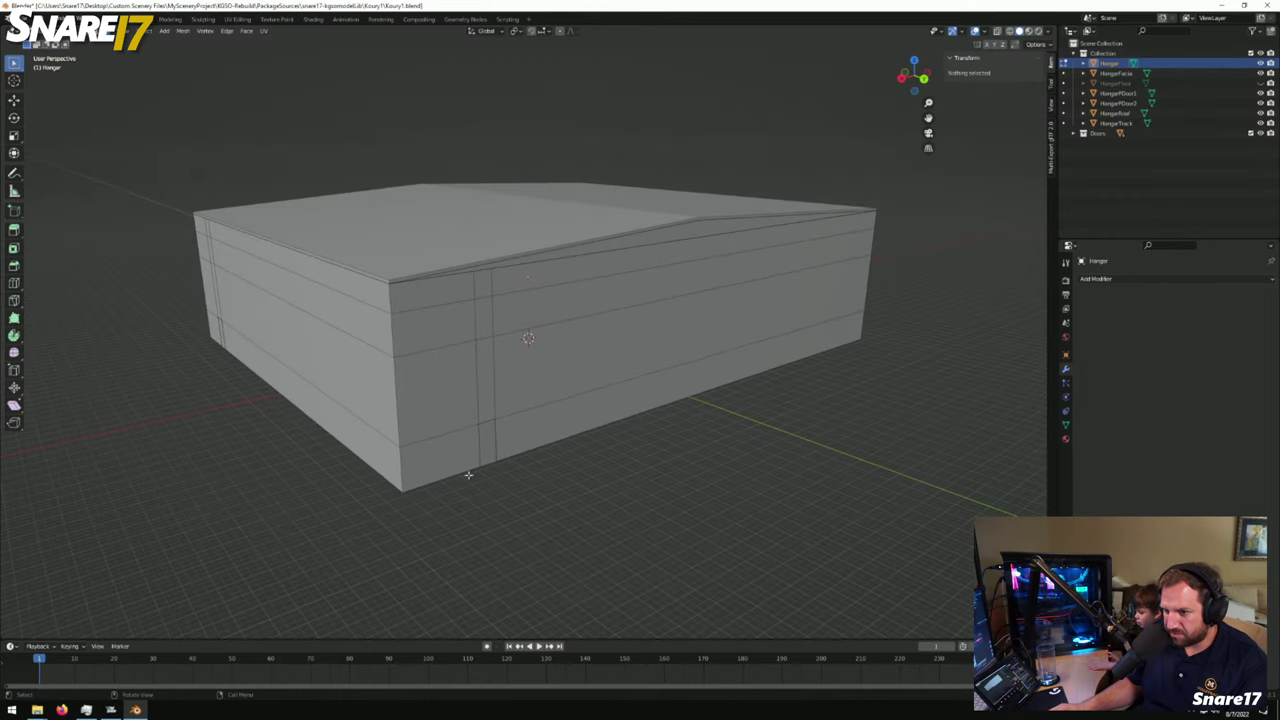
{"action": "middle_click_drag", "start_coordinate": [468, 474], "coordinate": [505, 394]}
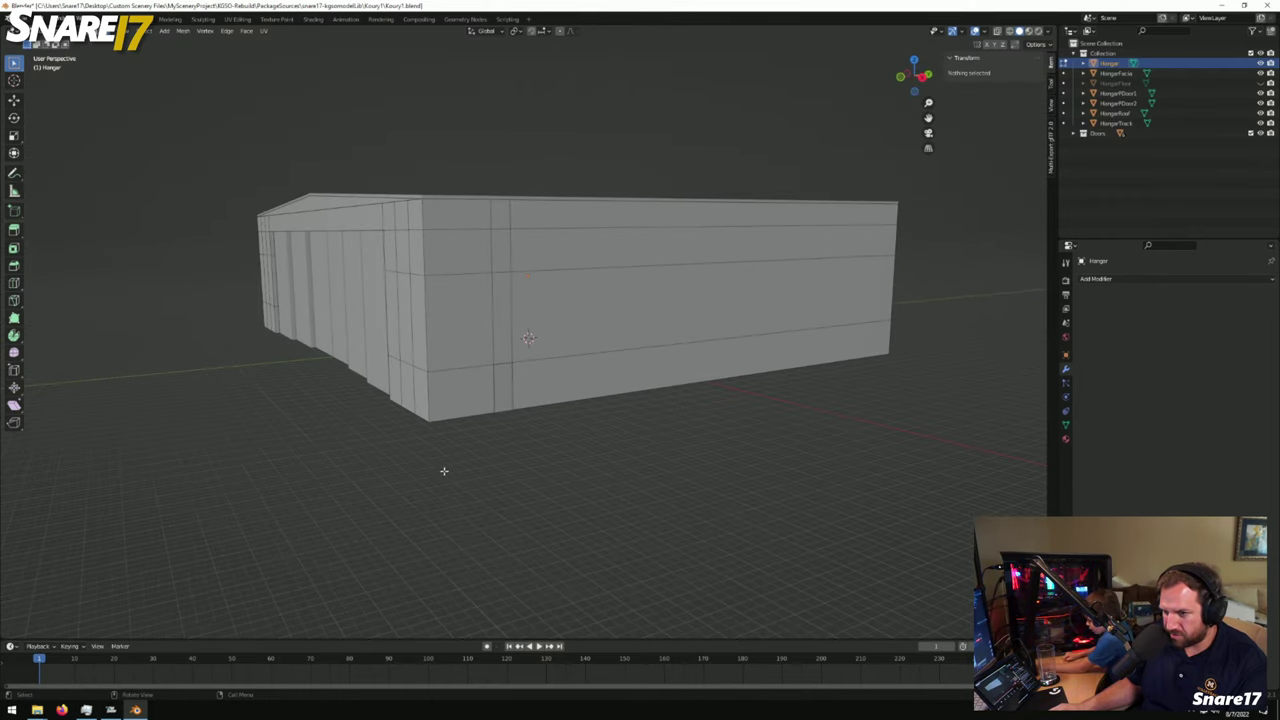
{"action": "middle_click_drag", "start_coordinate": [444, 471], "coordinate": [553, 494]}
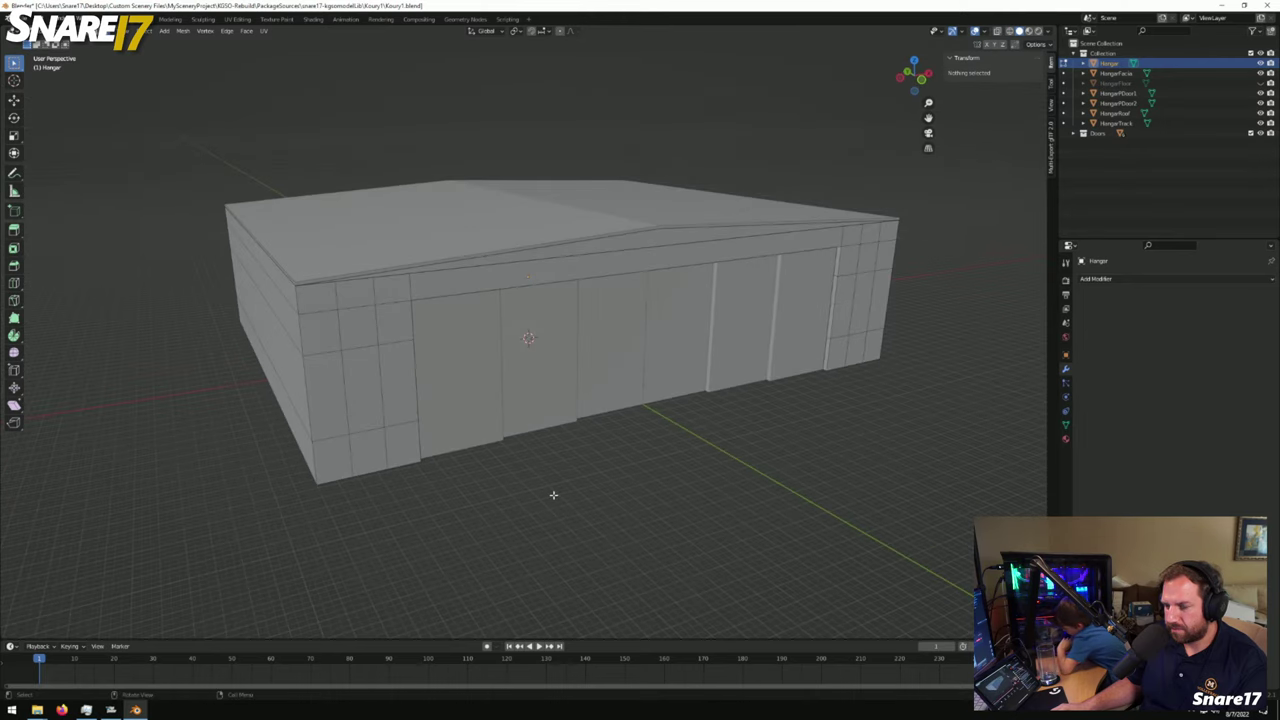
{"action": "scroll", "coordinate": [553, 494], "scroll_direction": "down", "scroll_amount": 2}
{"action": "scroll", "coordinate": [552, 496], "scroll_direction": "up", "scroll_amount": 1}
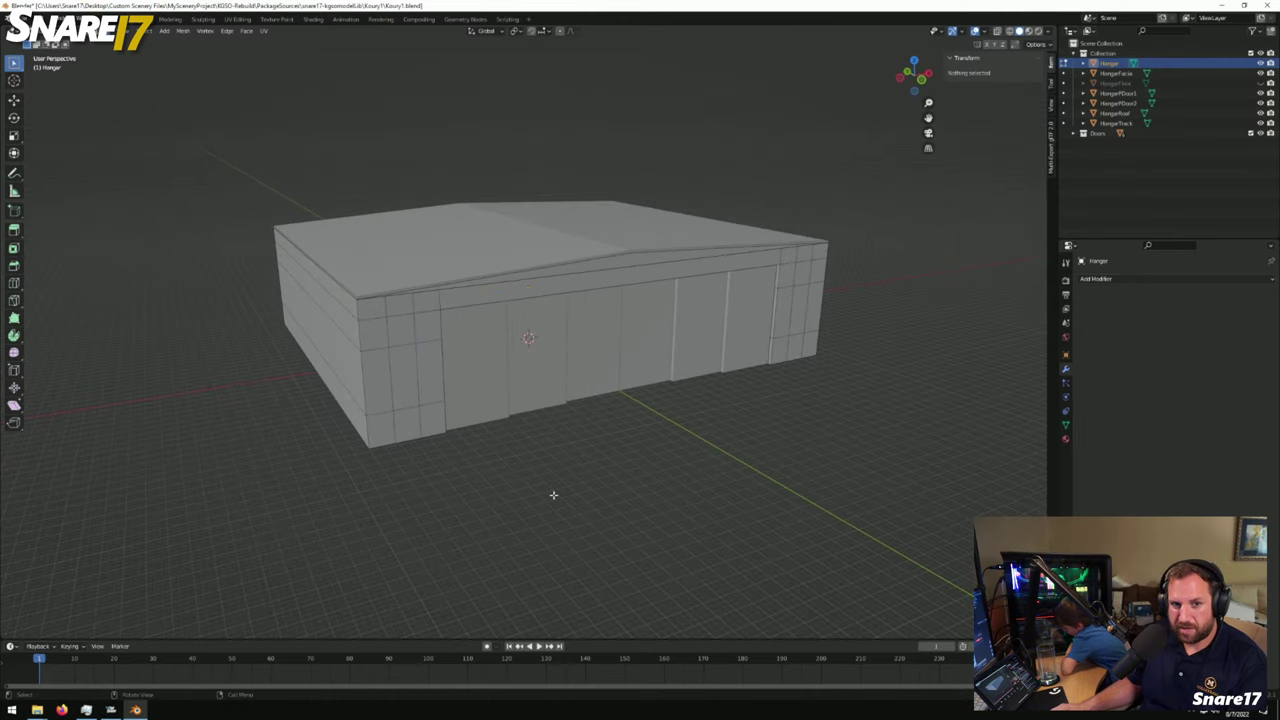
{"action": "scroll", "coordinate": [554, 500], "scroll_direction": "down", "scroll_amount": 1}
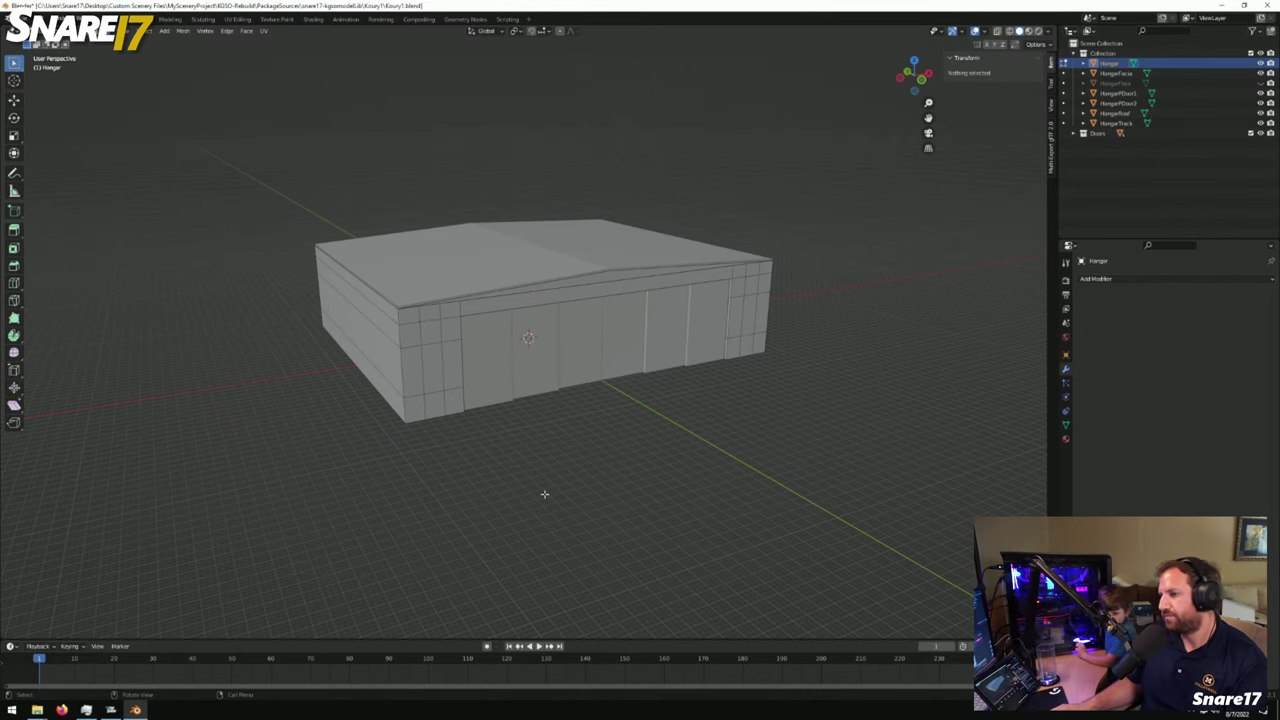
{"action": "scroll", "coordinate": [544, 494], "scroll_direction": "up", "scroll_amount": 1}
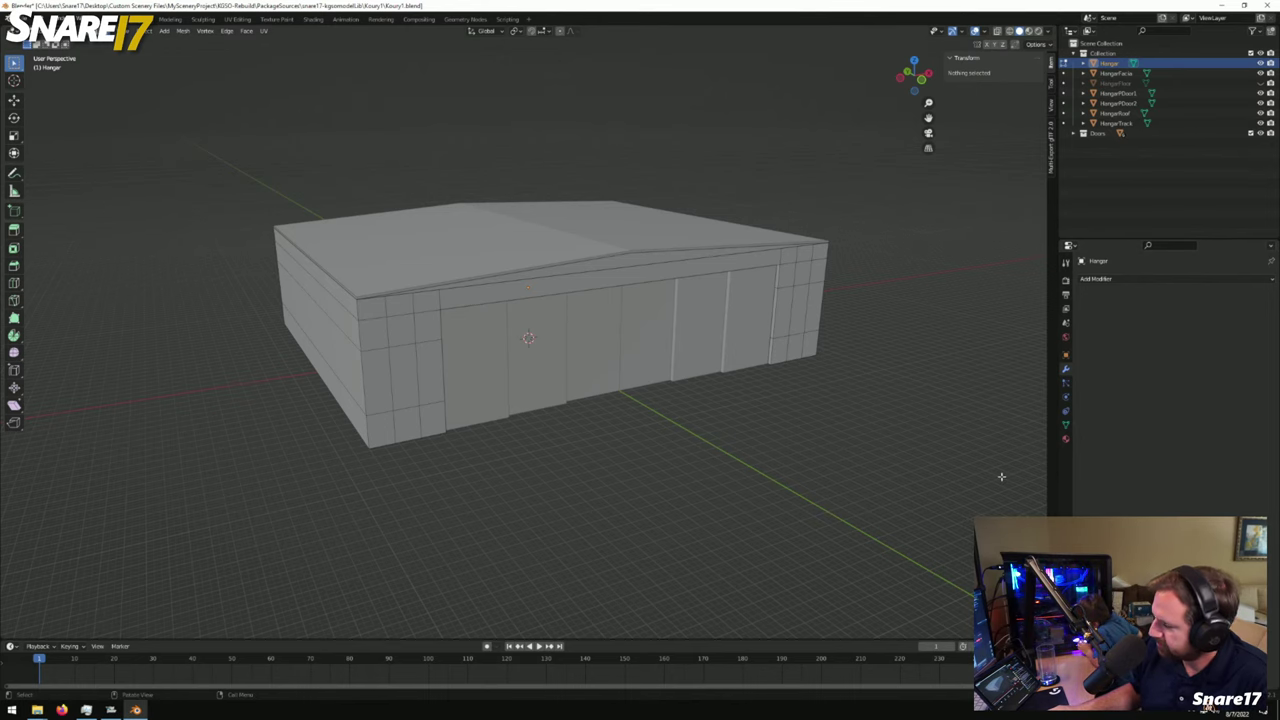
Switch to Microsoft Flight Simulator and examine the flat hangars and parked aircraft beside the red-and-white lattice tower
{"action": "key", "text": "alt+Tab"}
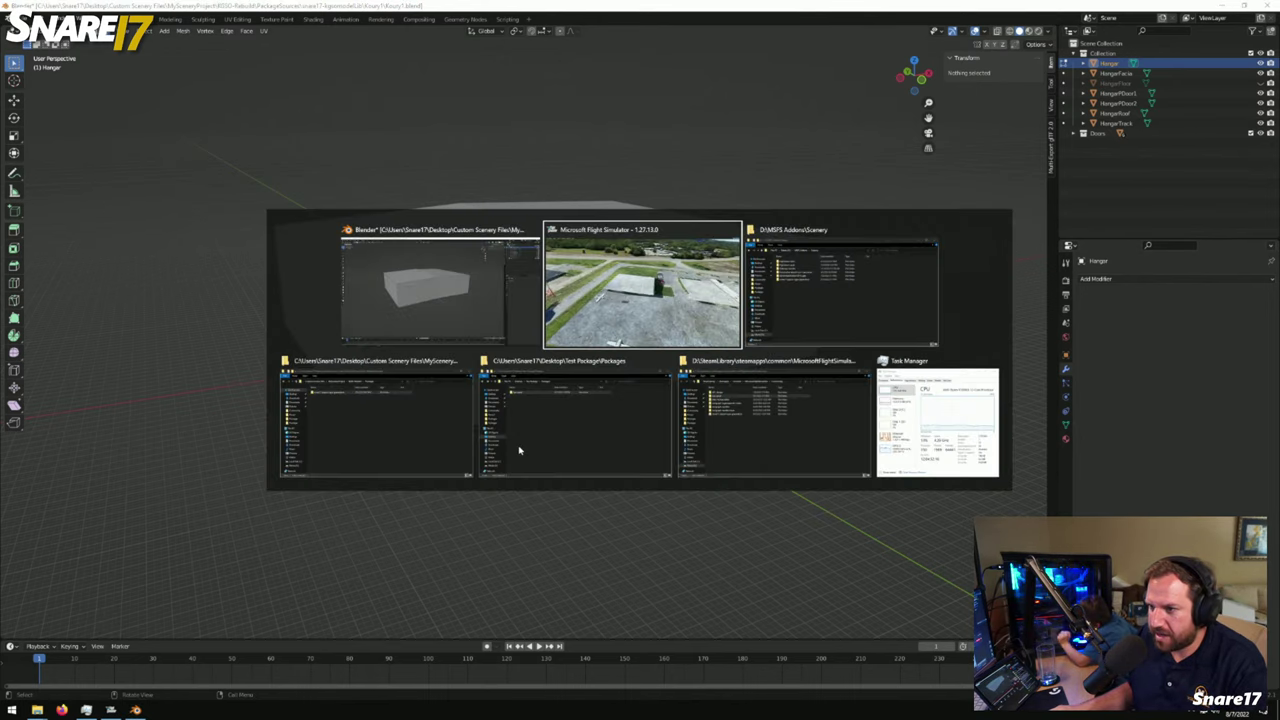
{"action": "key", "text": "s"}
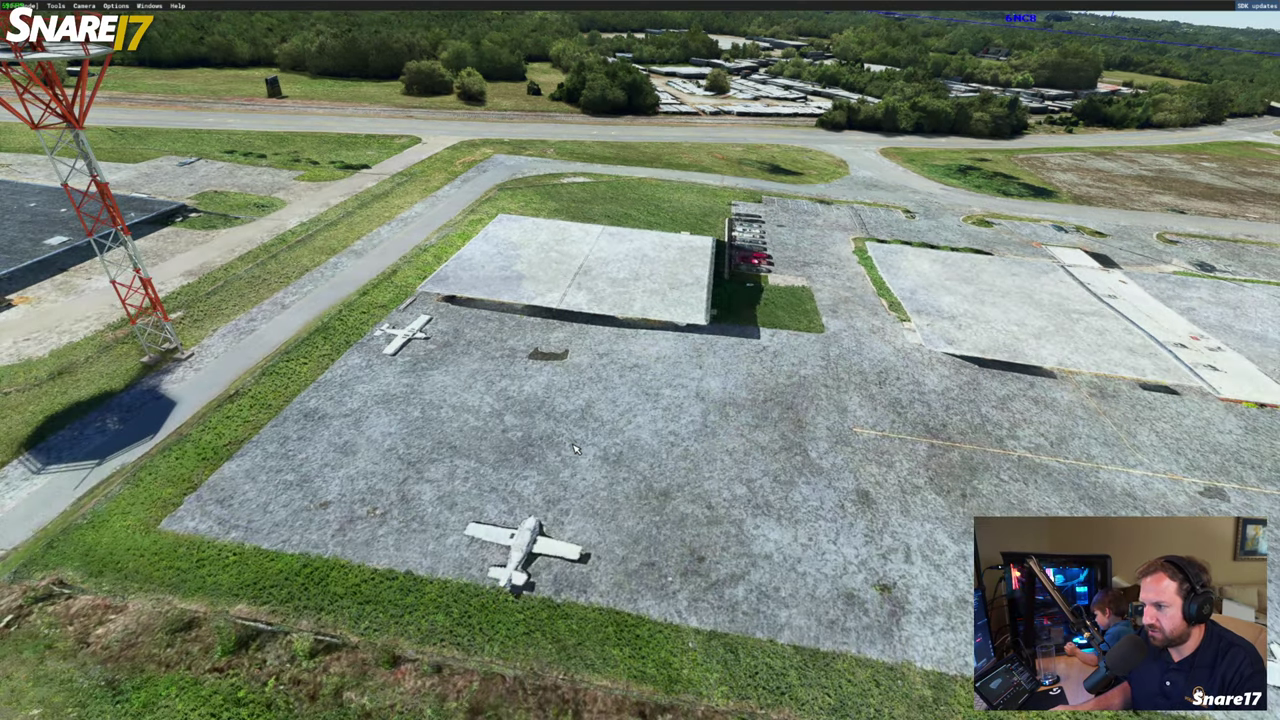
{"action": "key", "text": "r"}
{"action": "key", "text": "a"}
{"action": "key", "text": "w"}
{"action": "right_click_drag", "start_coordinate": [574, 449], "coordinate": [700, 405]}
{"action": "key", "text": "s"}
{"action": "key", "text": "f"}
{"action": "key", "text": "a"}
{"action": "key", "text": "a"}
{"action": "key", "text": "r"}
{"action": "key", "text": "d"}
{"action": "key", "text": "r"}
{"action": "key", "text": "s"}
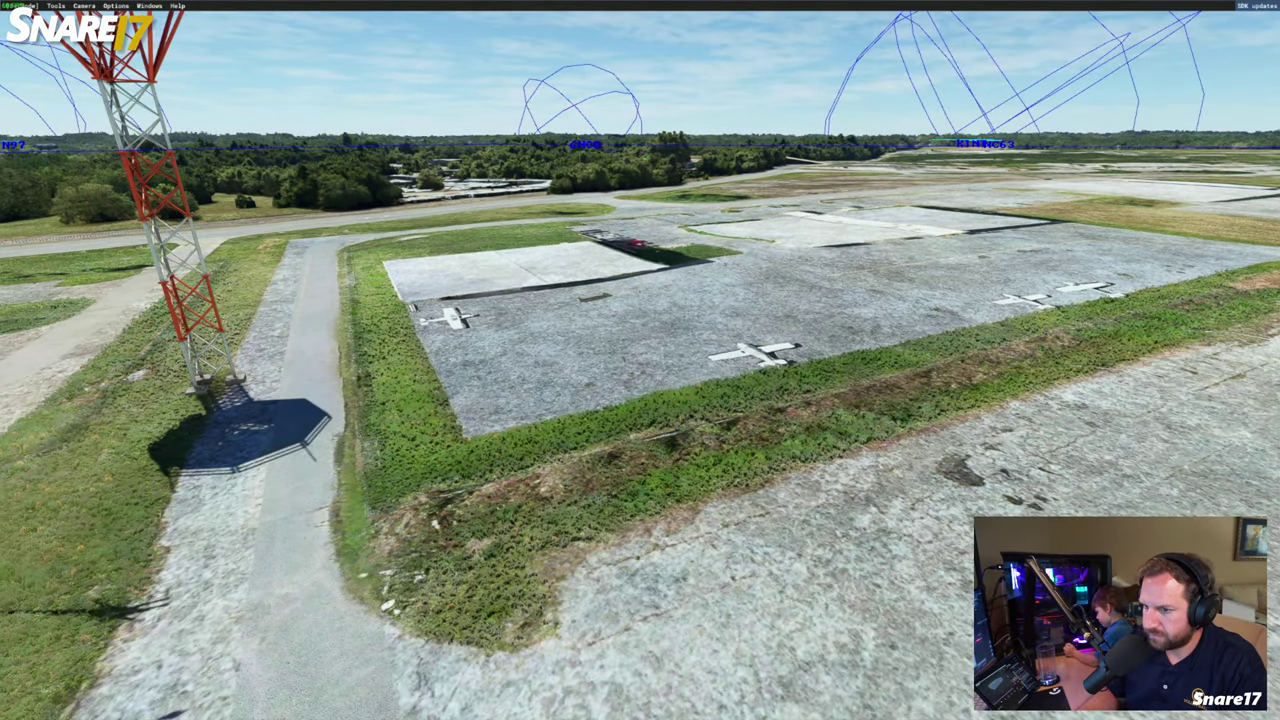
Move the camera away from the hangar area and survey the airfield's runways, taxiways and aprons from high above
{"action": "key", "text": "r"}
{"action": "right_click_drag", "start_coordinate": [640, 360], "coordinate": [720, 360]}
{"action": "key", "text": "s"}
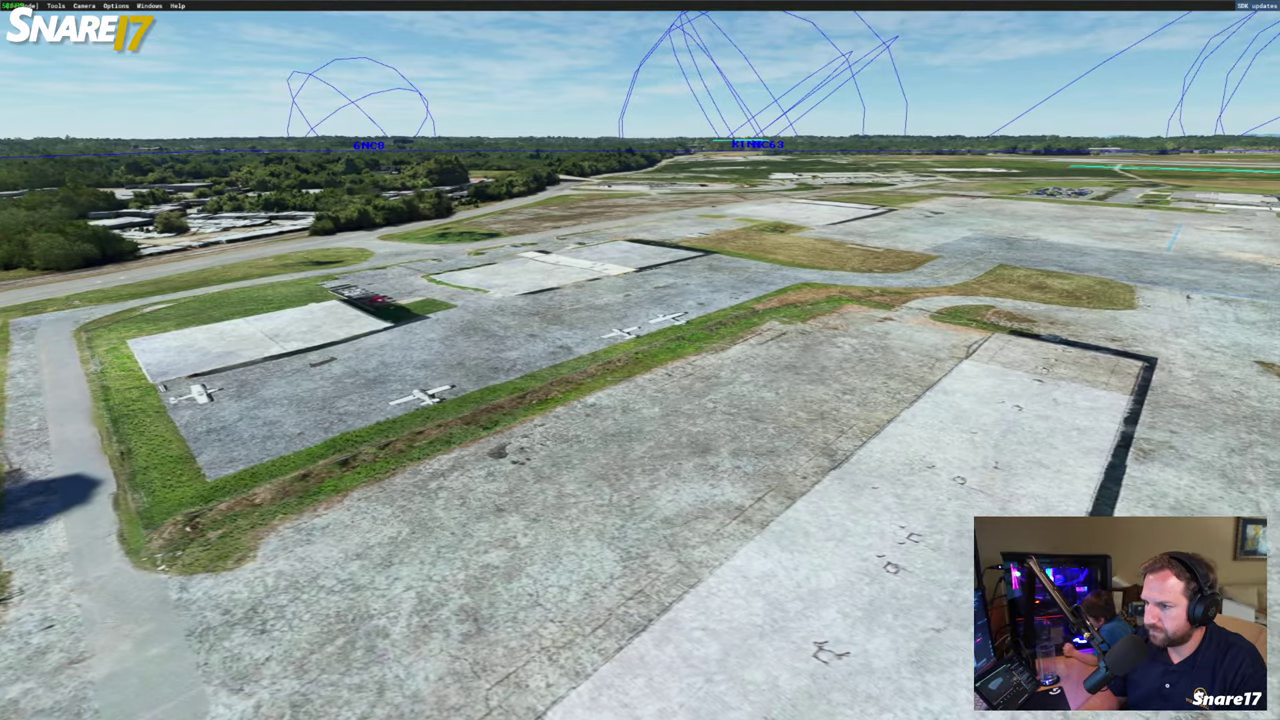
{"action": "key", "text": "r"}
{"action": "right_click_drag", "start_coordinate": [640, 360], "coordinate": [715, 375]}
{"action": "key", "text": "w"}
{"action": "key", "text": "a"}
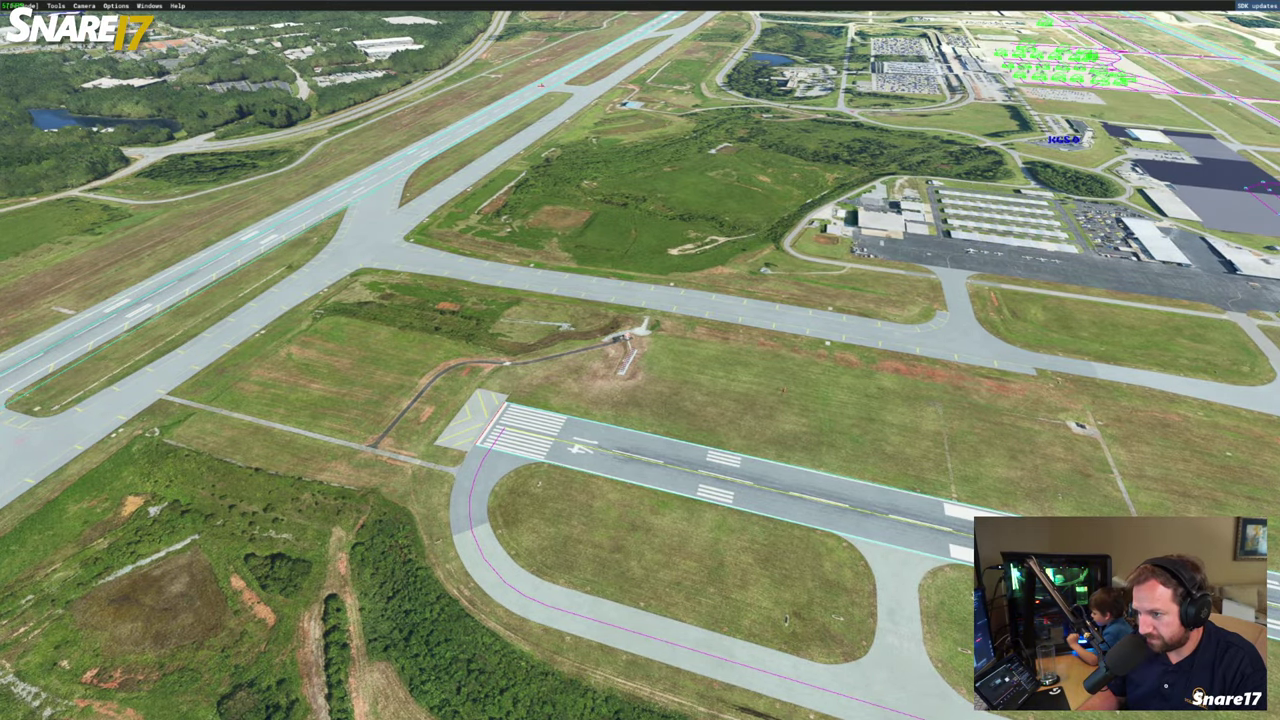
{"action": "right_click_drag", "start_coordinate": [640, 360], "coordinate": [865, 360]}
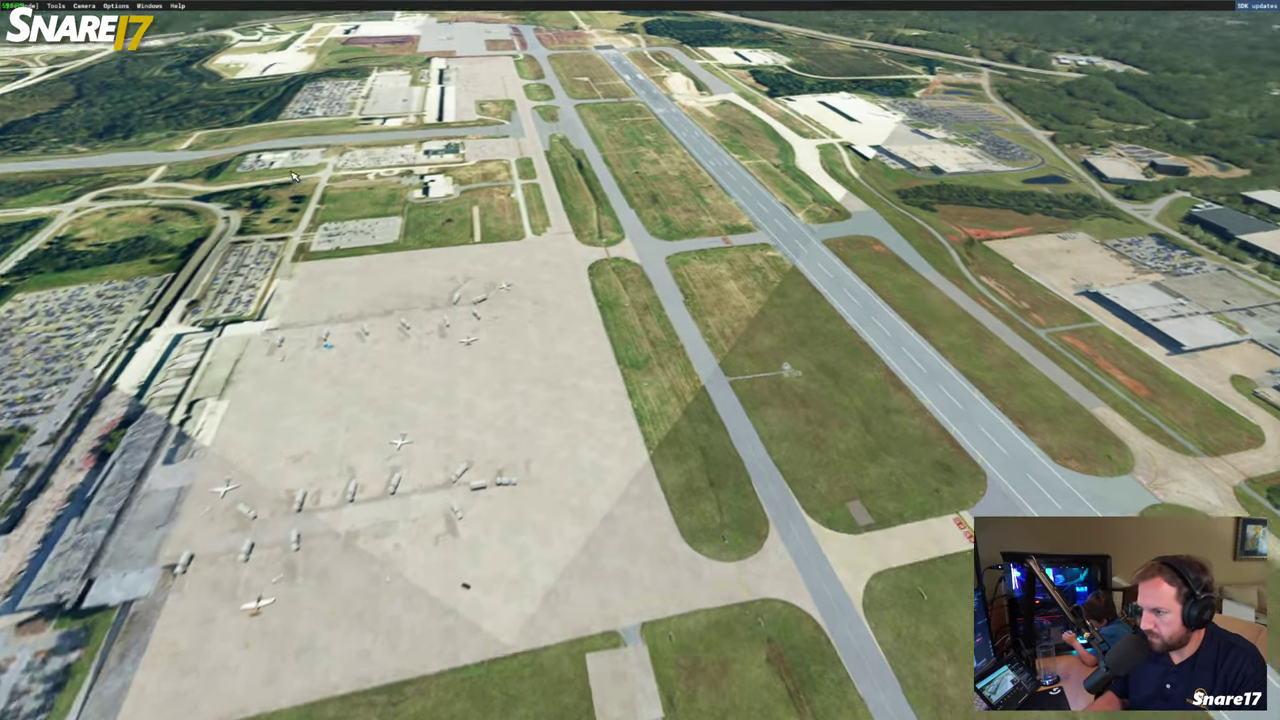
Move the camera over the apron with the parked airliners, and close the General Options after reviewing the aviation traffic settings
{"action": "key", "text": "w"}
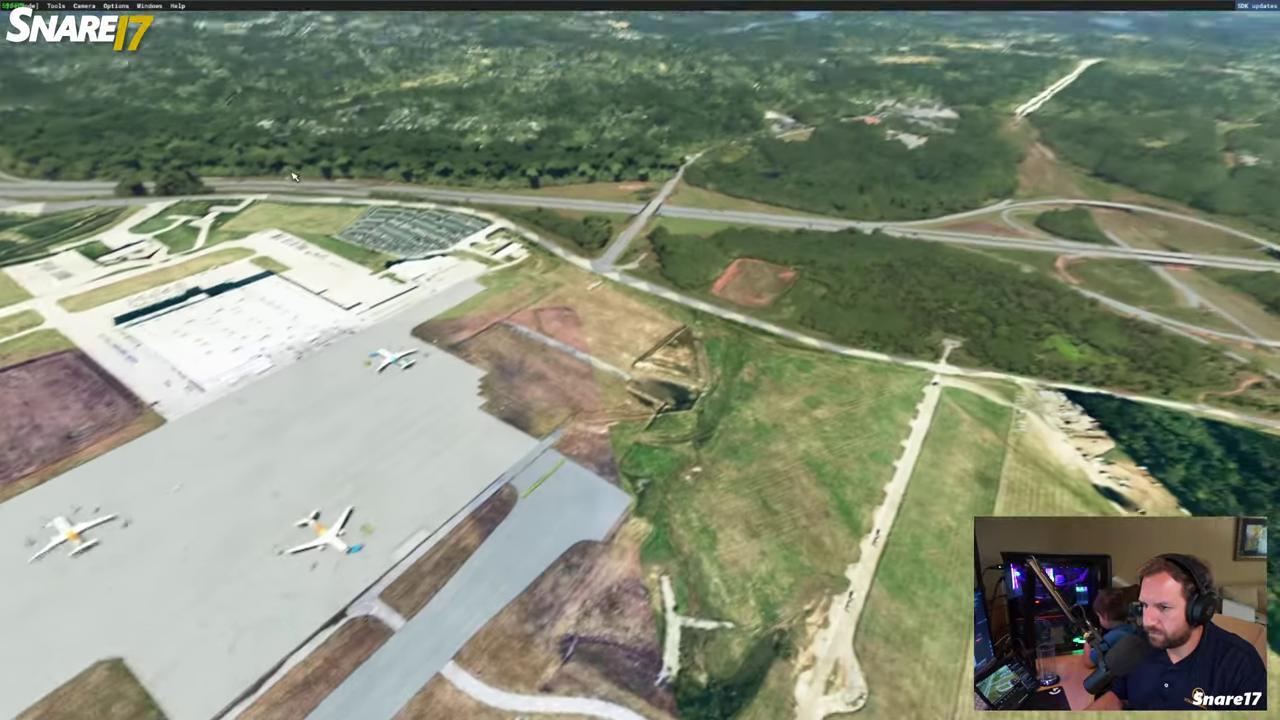
{"action": "right_click_drag", "start_coordinate": [294, 176], "coordinate": [294, 176]}
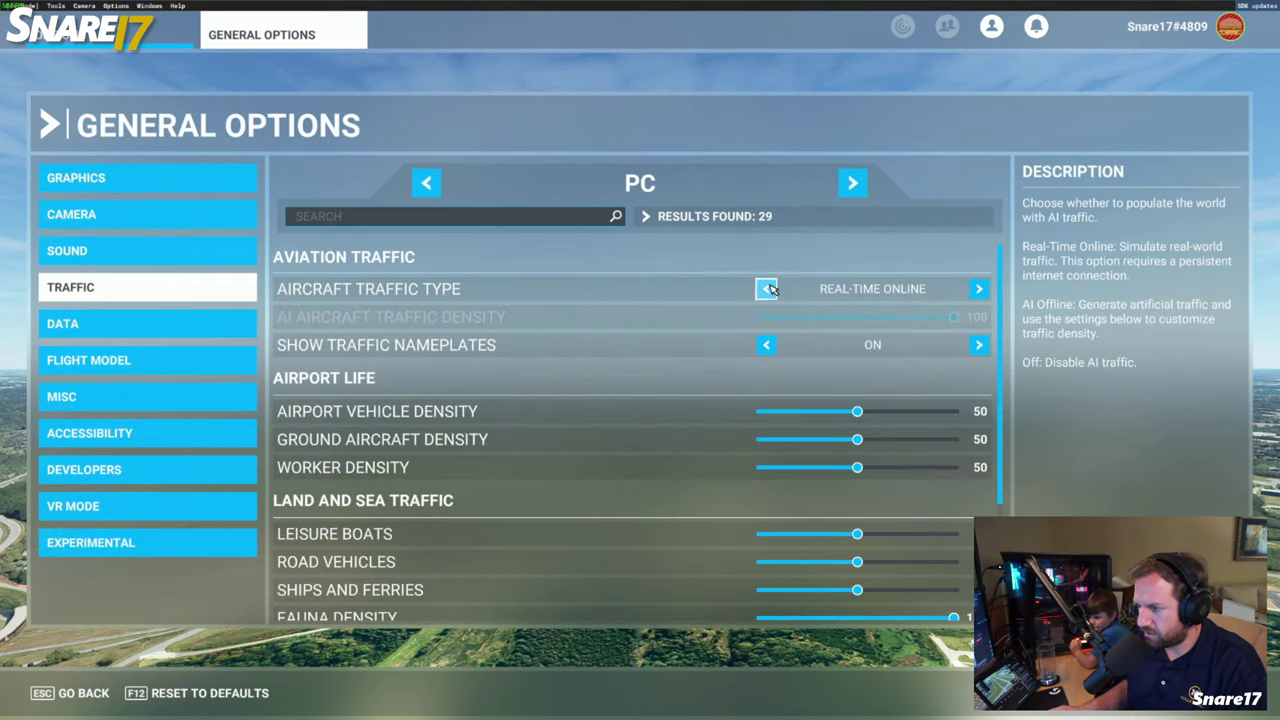
{"action": "left_click", "coordinate": [100, 692]}
{"action": "left_click", "coordinate": [90, 690]}
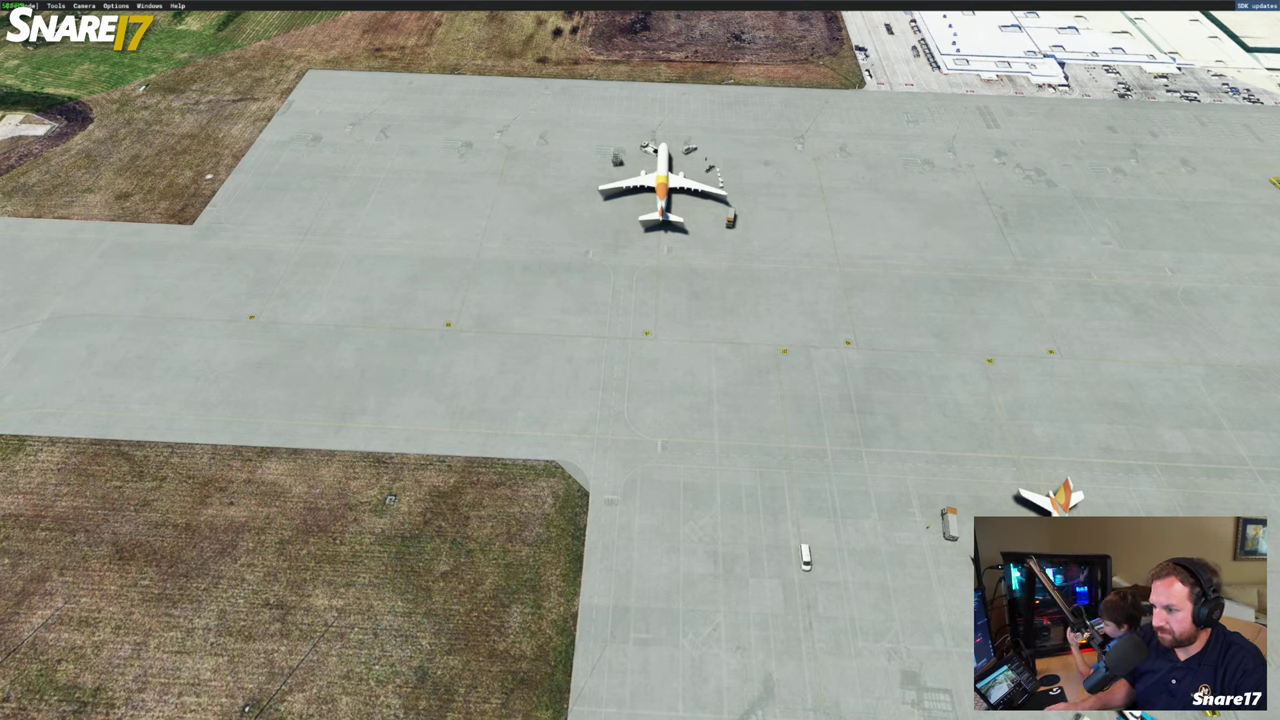
Open the scenery project KGSO-Rebuild.xml from the KGSO-Rebuild folder
{"action": "left_click", "coordinate": [22, 6]}
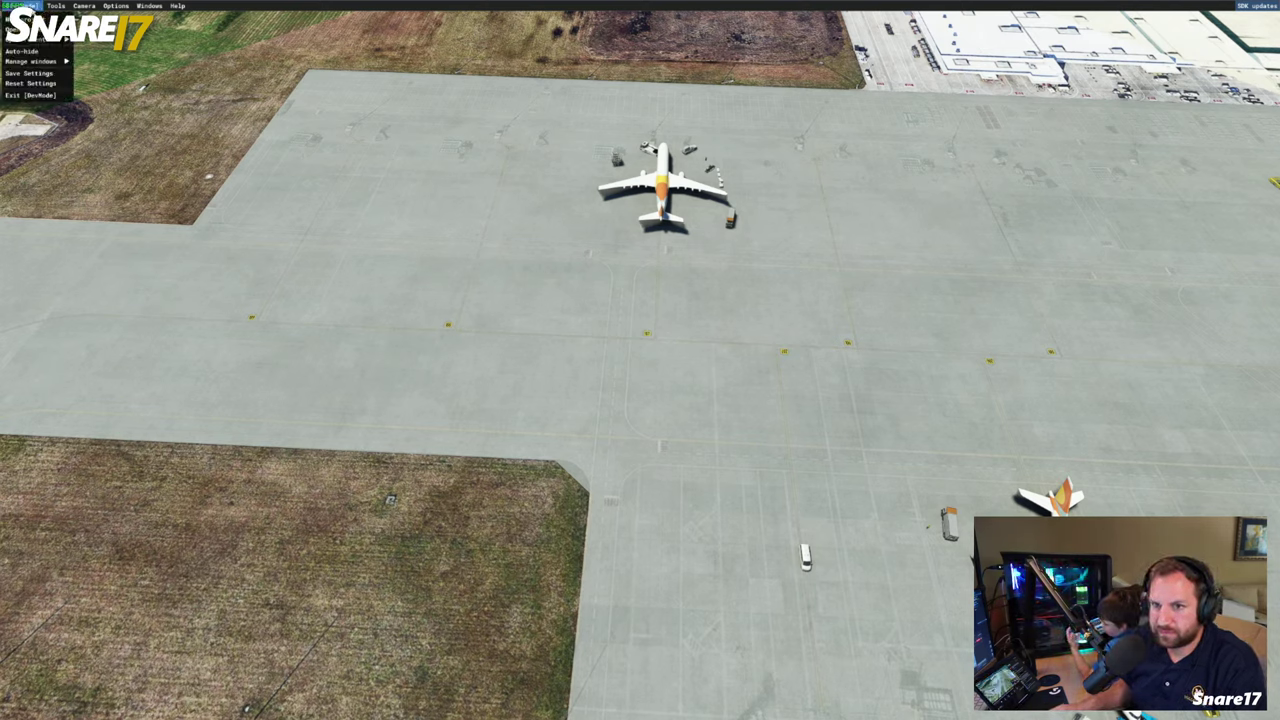
{"action": "left_click", "coordinate": [20, 30]}
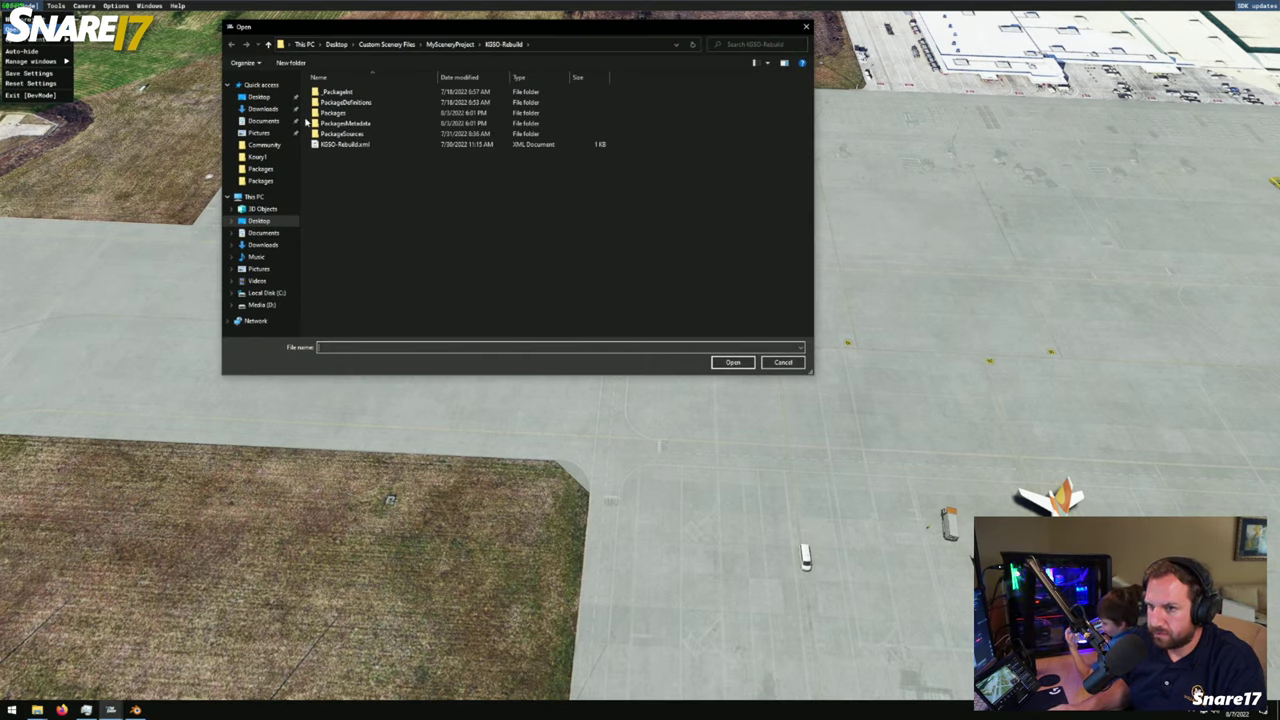
{"action": "left_click", "coordinate": [345, 144]}
{"action": "left_click", "coordinate": [733, 362]}
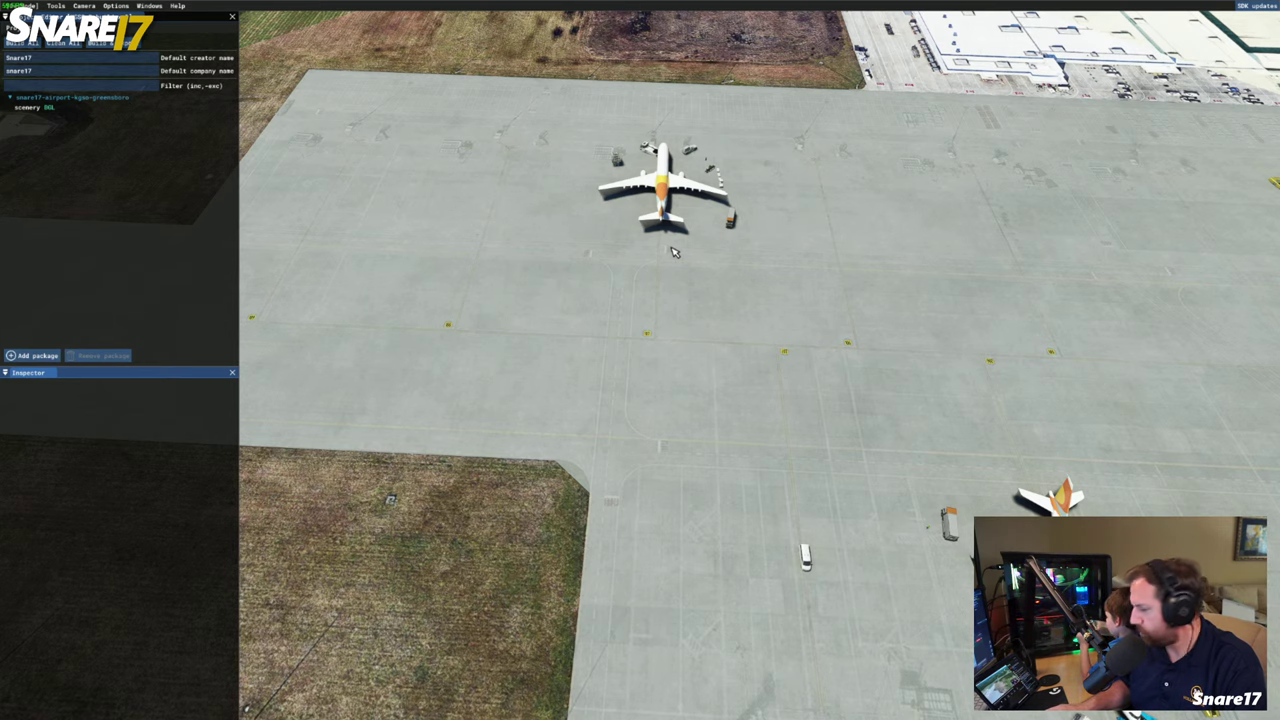
Examine the orange-tailed and teal-tailed airliners on the apron up close, including their surrounding ground vehicles and stand markings
{"action": "key", "text": "d"}
{"action": "key", "text": "f"}
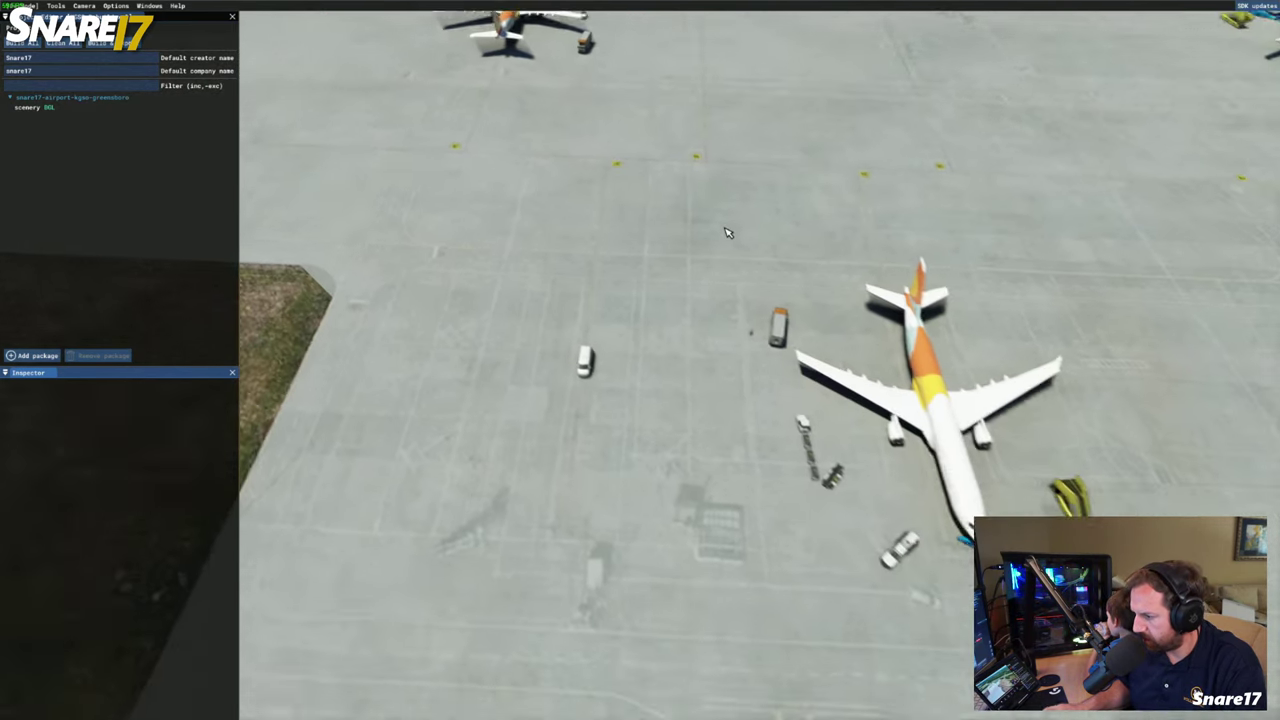
{"action": "key", "text": "s"}
{"action": "key", "text": "w"}
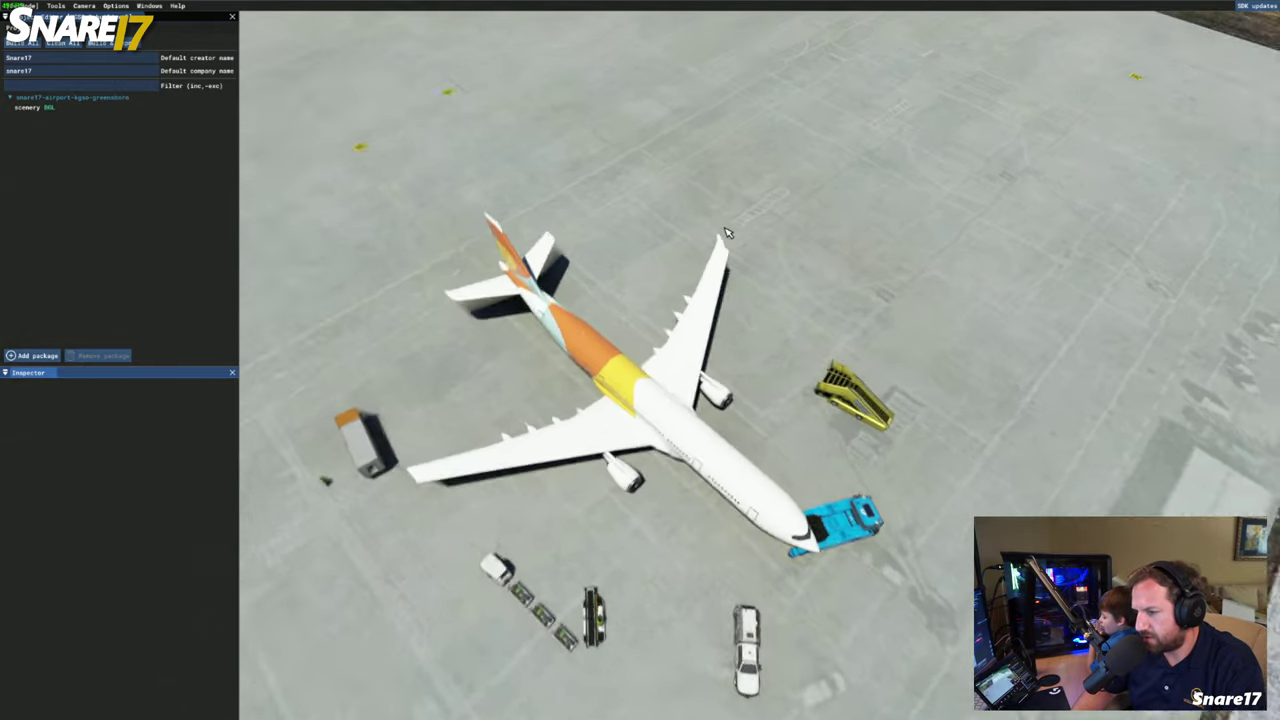
{"action": "key", "text": "w"}
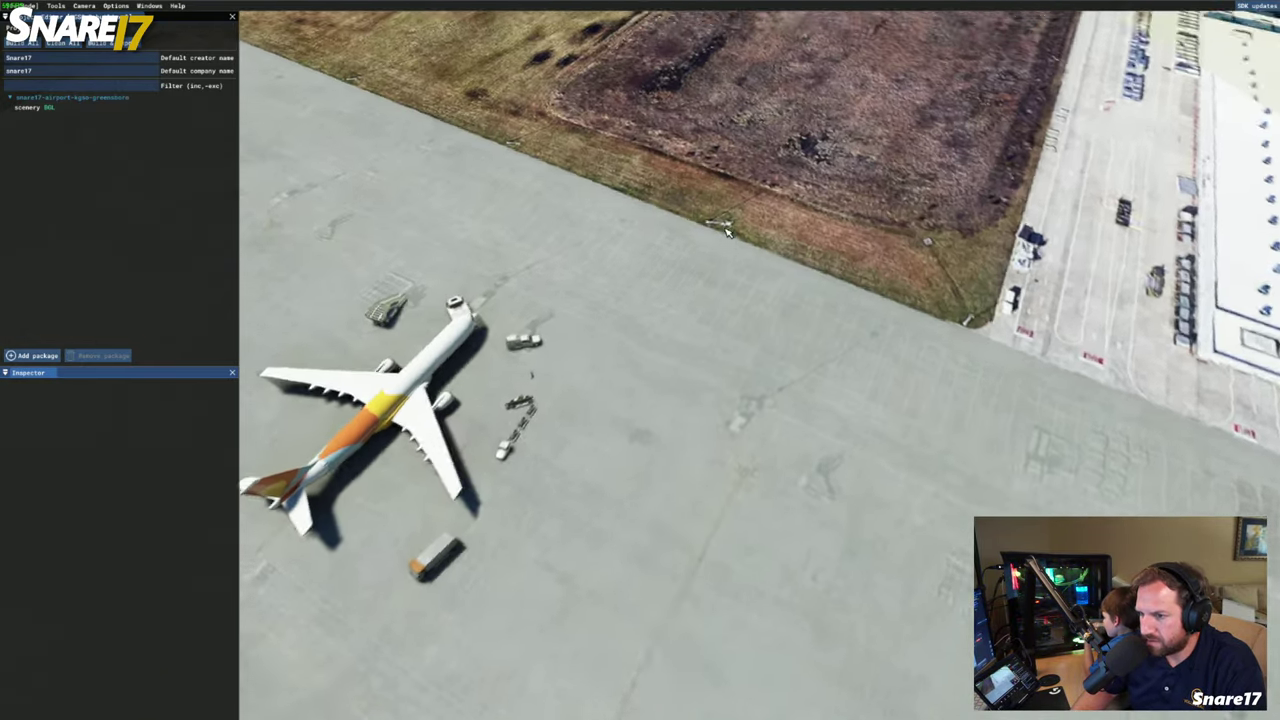
{"action": "key", "text": "w"}
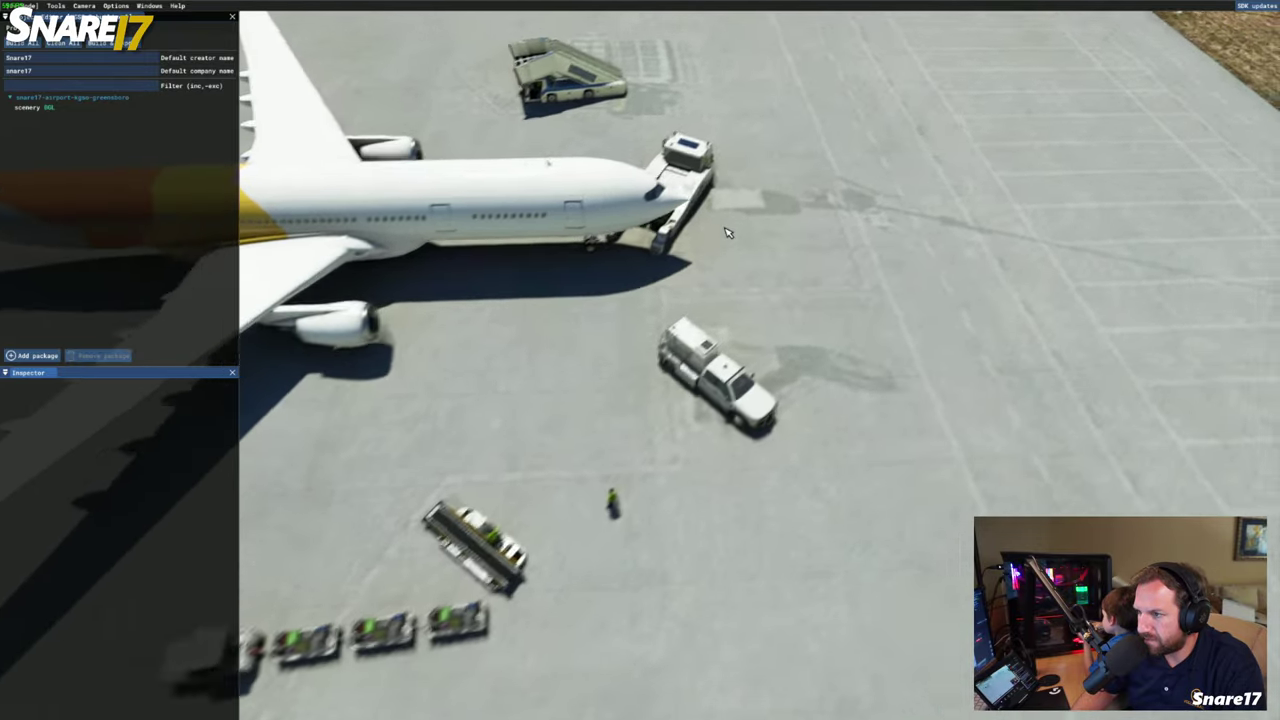
{"action": "key", "text": "w"}
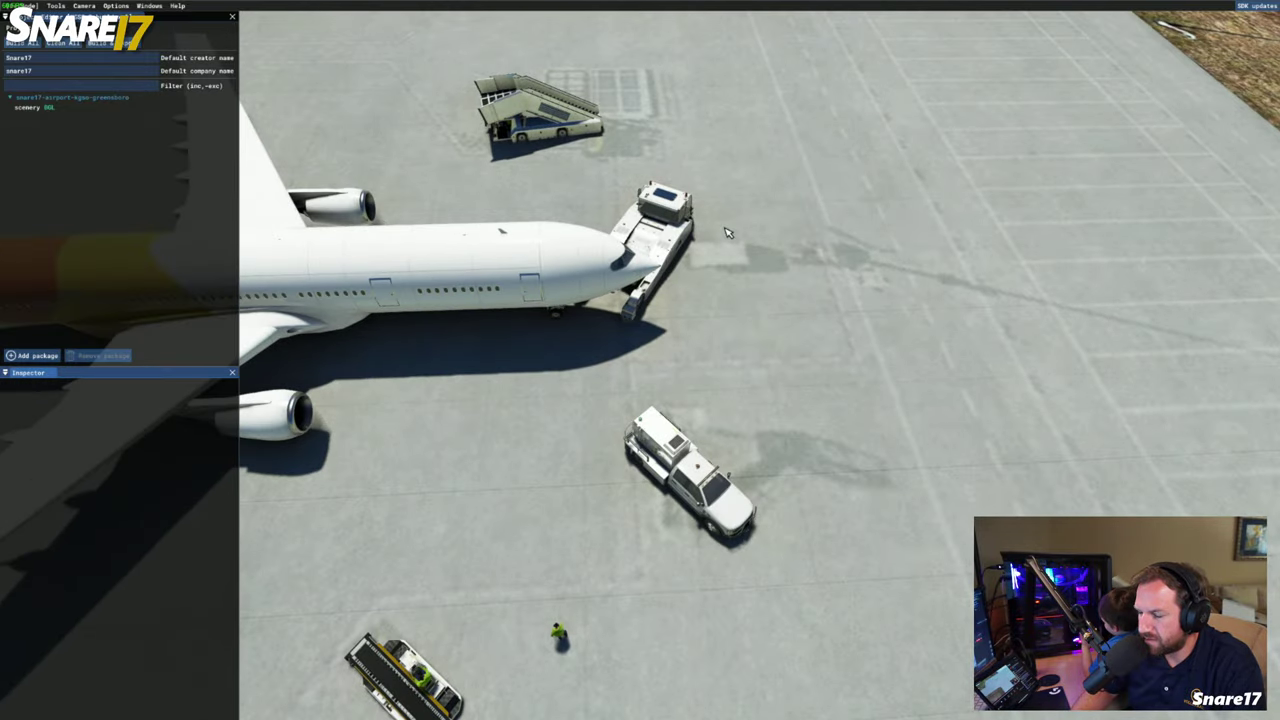
{"action": "key", "text": "w"}
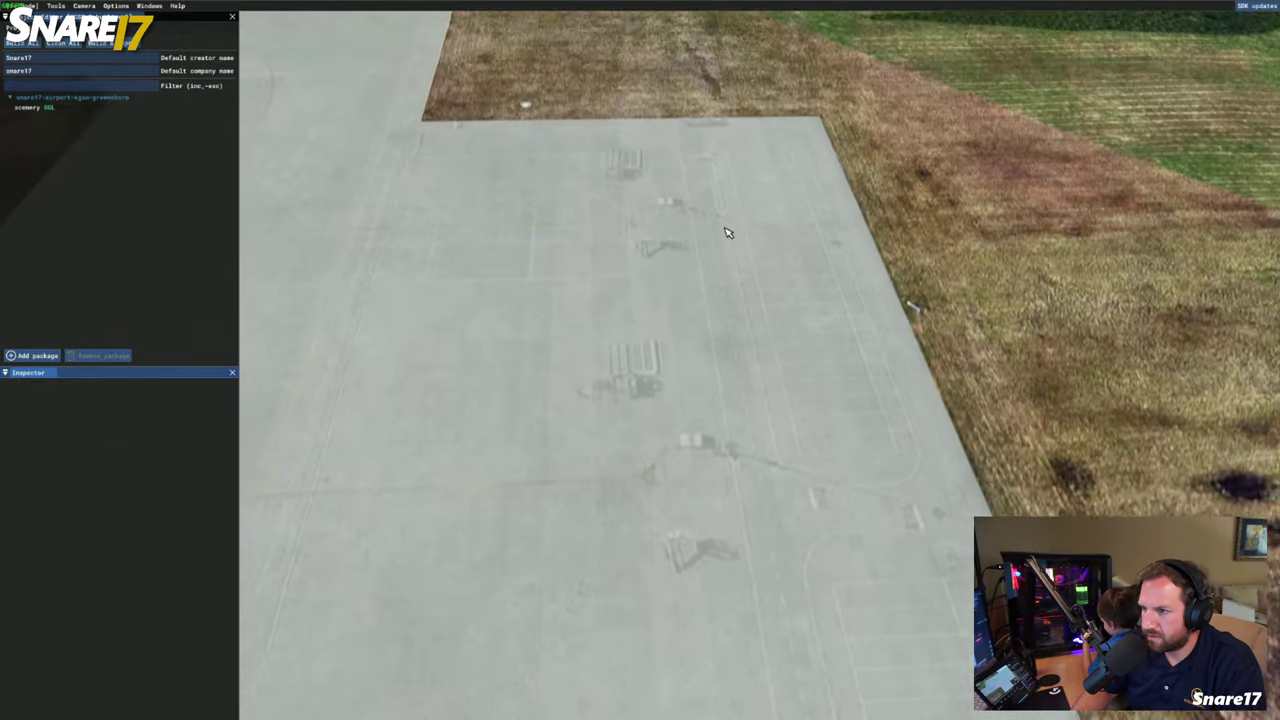
{"action": "key", "text": "d"}
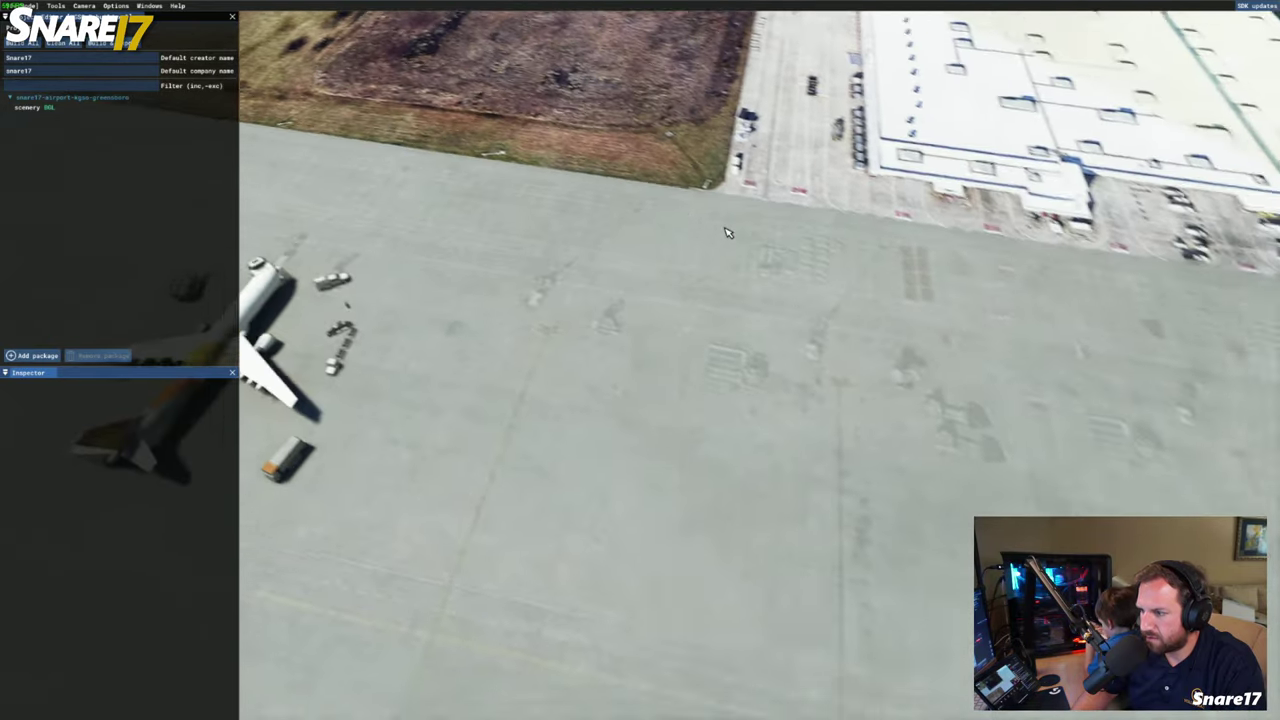
{"action": "key", "text": "w"}
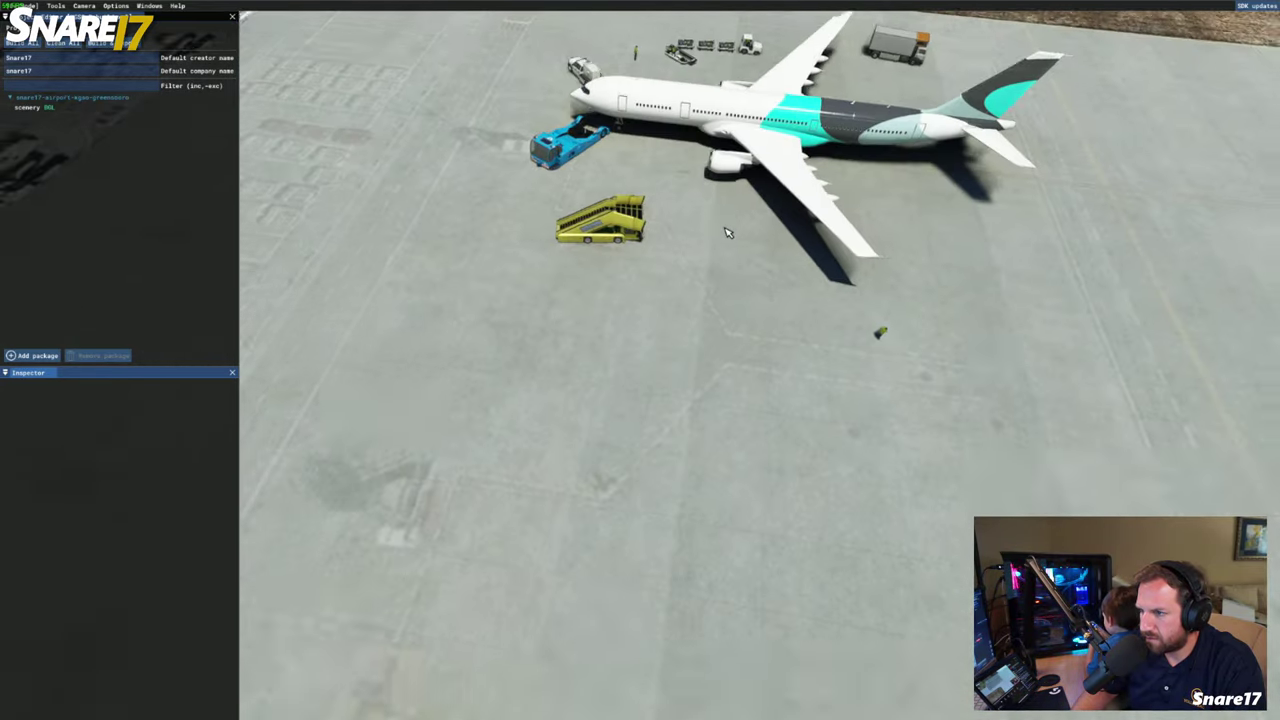
{"action": "key", "text": "d"}
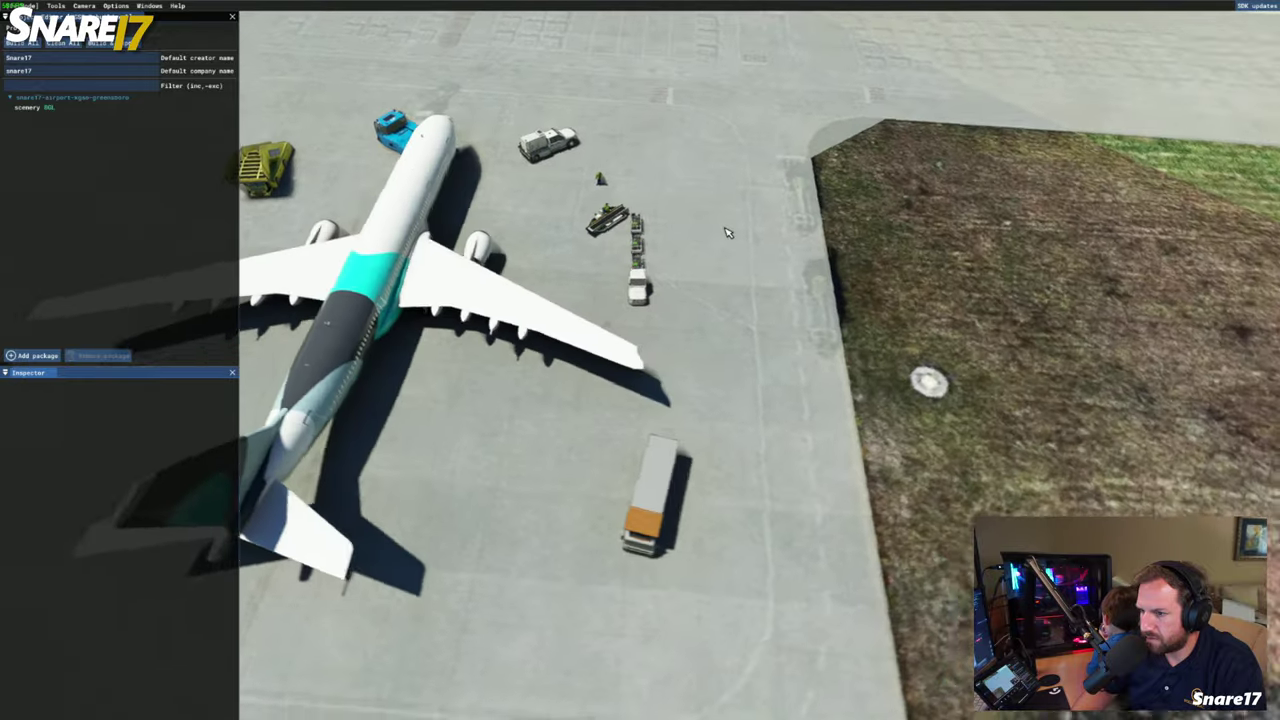
{"action": "key", "text": "w"}
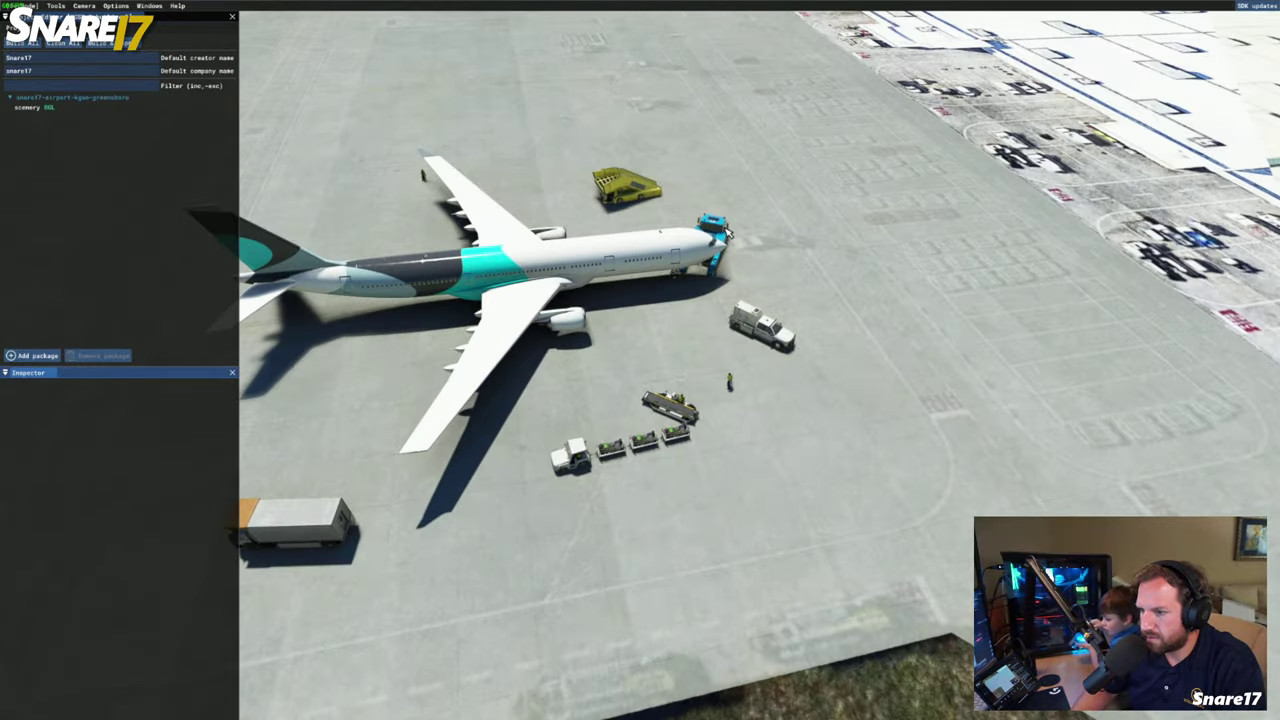
{"action": "key", "text": "r"}
{"action": "key", "text": "a"}
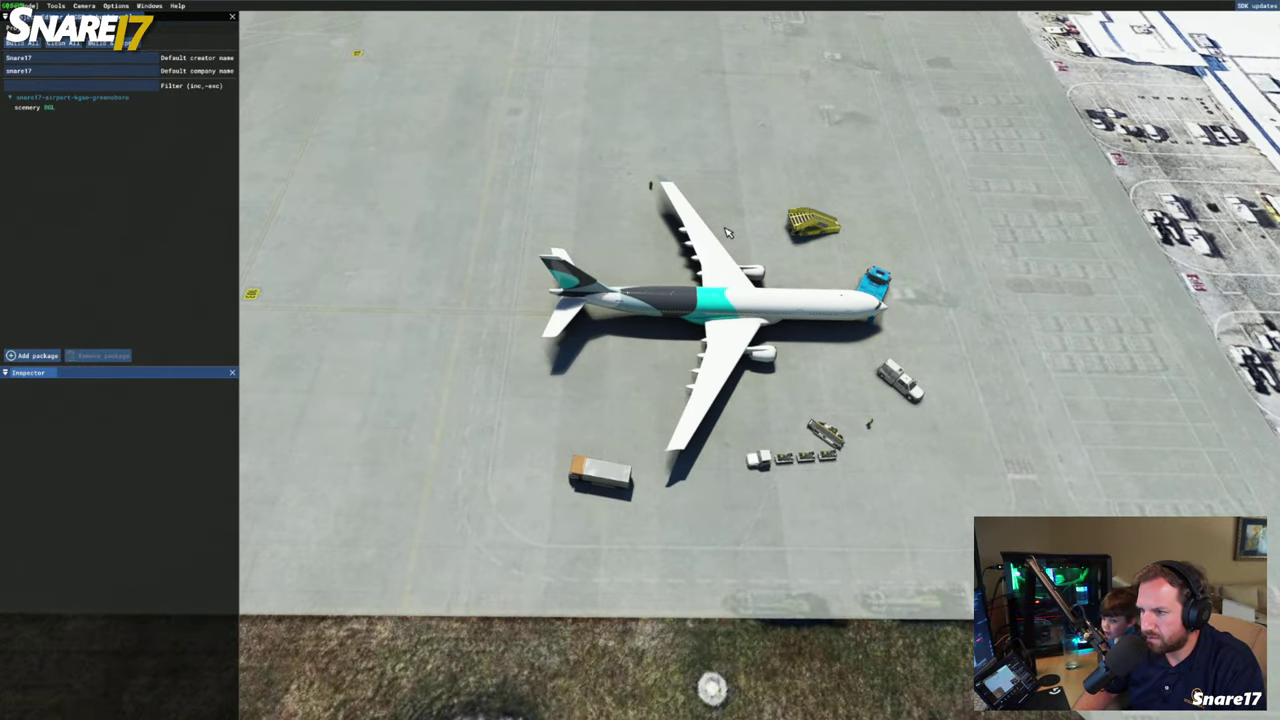
Survey the whole apron from above, including the three parked airliners, the grass edges and the adjacent large white-roofed building
{"action": "key", "text": "d"}
{"action": "key", "text": "r"}
{"action": "key", "text": "a"}
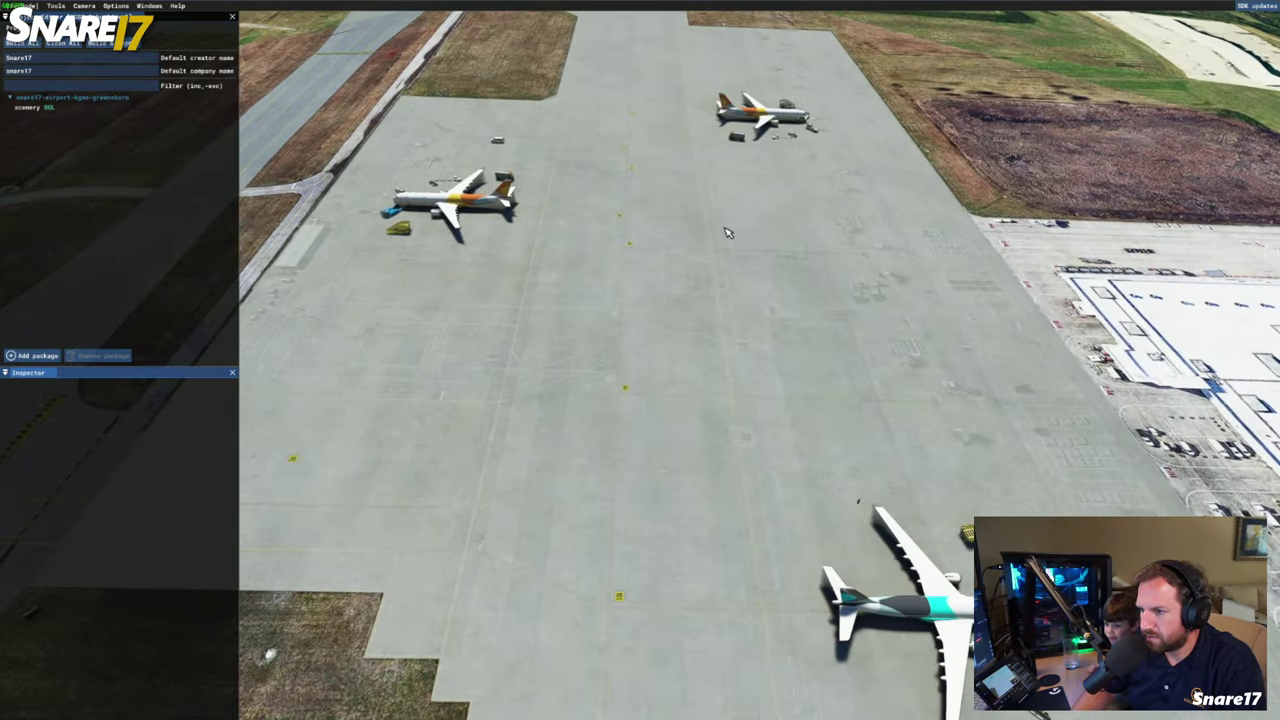
{"action": "key", "text": "a"}
{"action": "key", "text": "KP_6"}
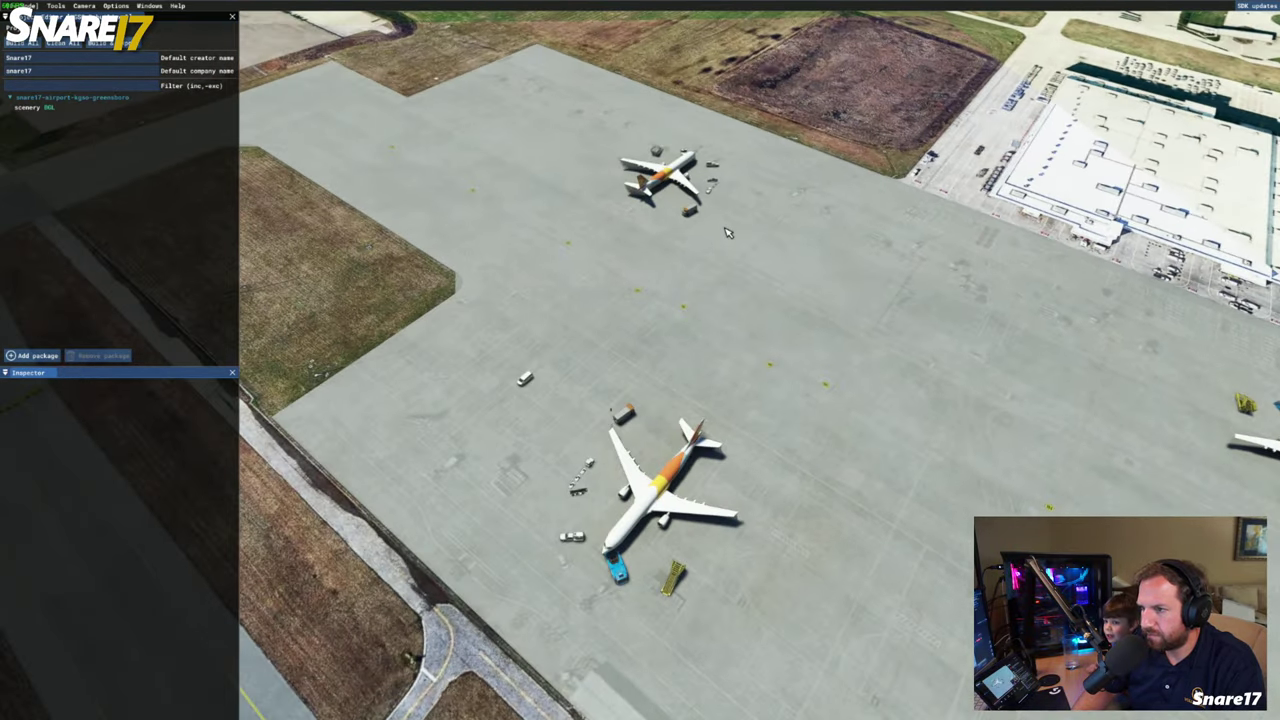
{"action": "key", "text": "r"}
{"action": "key", "text": "s"}
{"action": "key", "text": "w"}
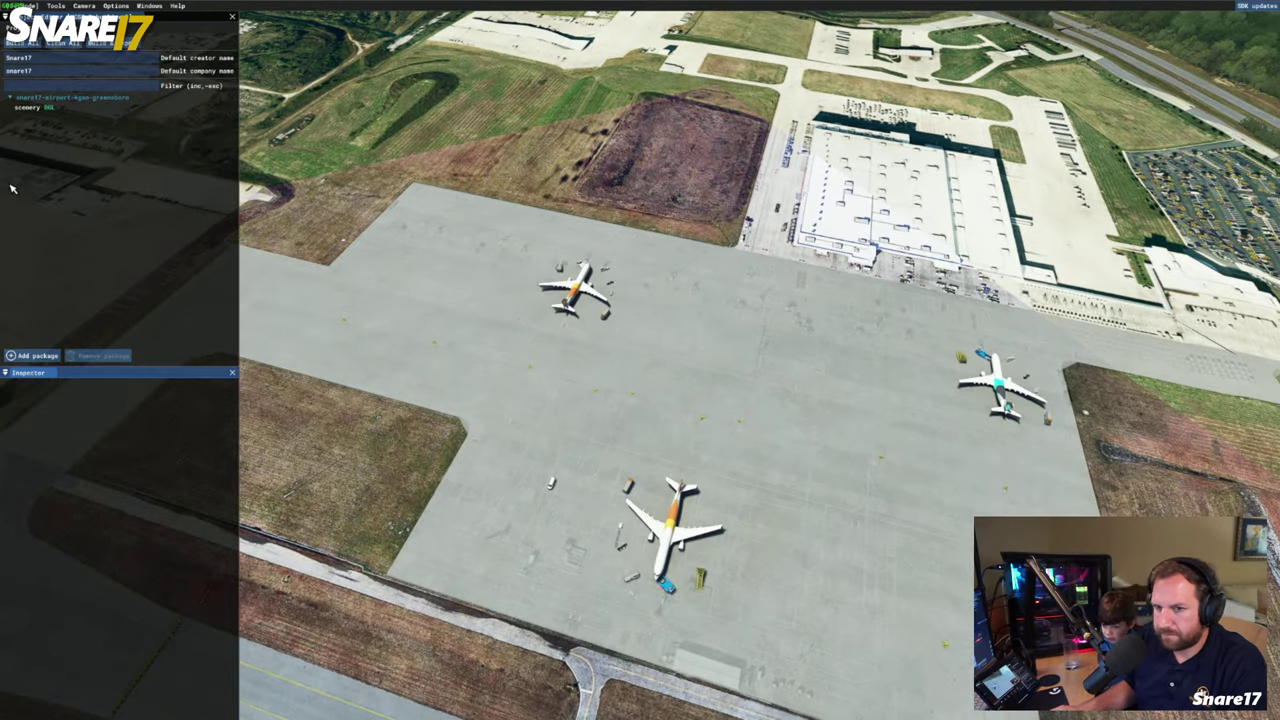